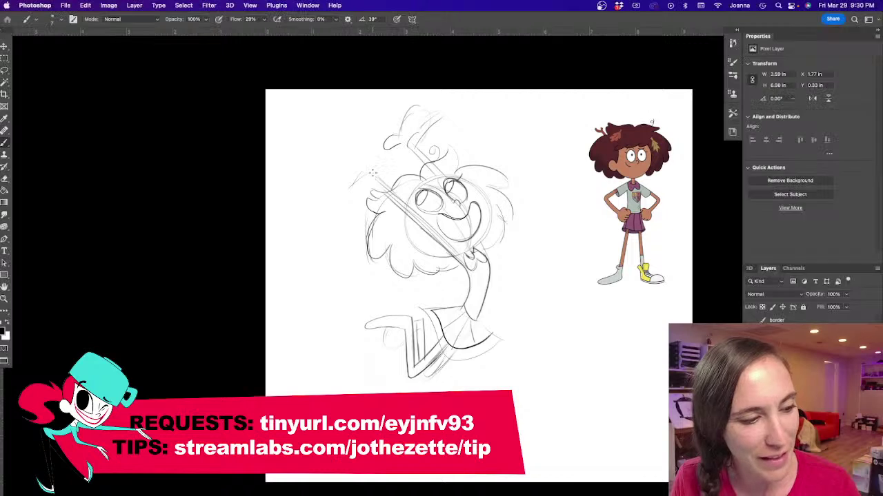
Step: Sketch the foreground arm across the face and rough in both raised hands with spread fingers
mouse_move(366, 166)
left_mouse_down()
mouse_move(345, 155)
mouse_move(353, 165)
mouse_move(367, 163)
mouse_move(355, 172)
mouse_move(369, 177)
mouse_move(355, 186)
mouse_move(344, 205)
left_mouse_up()
left_click_drag(370, 177, 437, 233)
left_click_drag(407, 205, 463, 262)
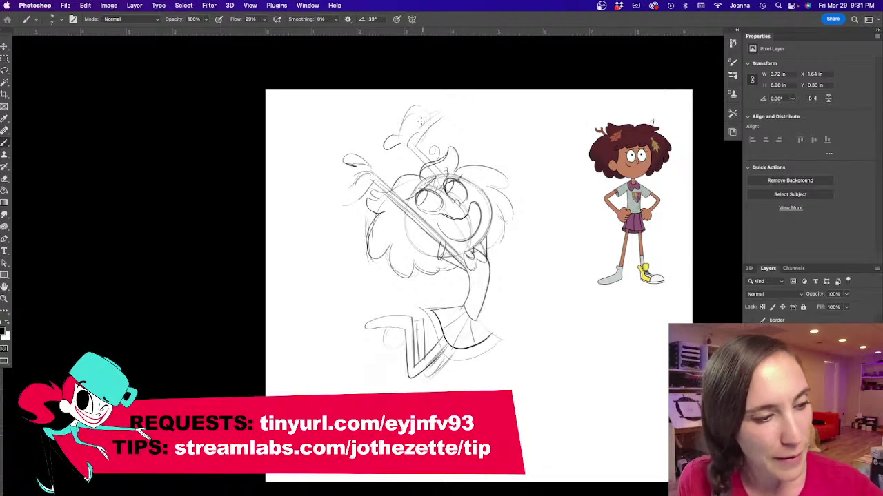
mouse_move(426, 119)
left_mouse_down()
mouse_move(437, 138)
mouse_move(416, 125)
mouse_move(433, 106)
mouse_move(412, 128)
mouse_move(425, 102)
mouse_move(401, 135)
left_mouse_up()
mouse_move(366, 180)
left_mouse_down()
mouse_move(356, 216)
mouse_move(335, 215)
mouse_move(332, 206)
mouse_move(347, 183)
mouse_move(329, 205)
left_mouse_up()
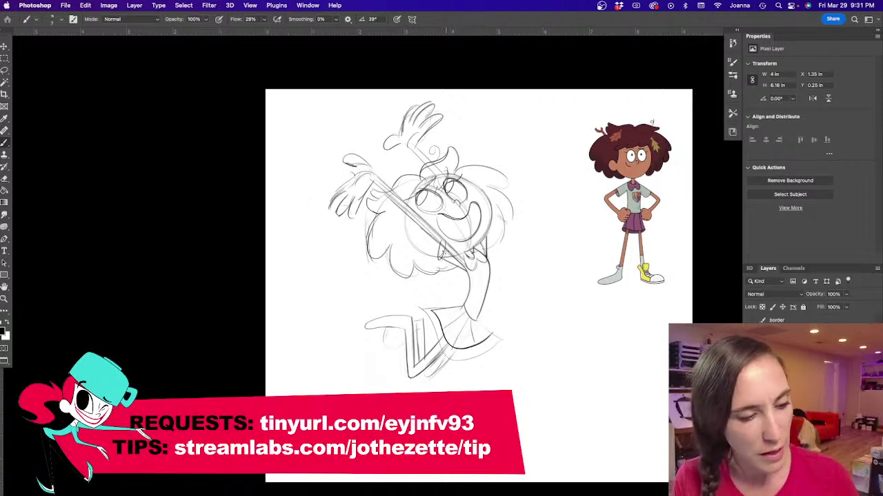
Step: Define the curved sides of the torso beneath the head and mark the waistband above the skirt
left_click_drag(477, 270, 469, 311)
left_click_drag(483, 249, 491, 303)
mouse_move(494, 265)
left_mouse_down()
mouse_move(476, 317)
mouse_move(466, 307)
left_mouse_up()
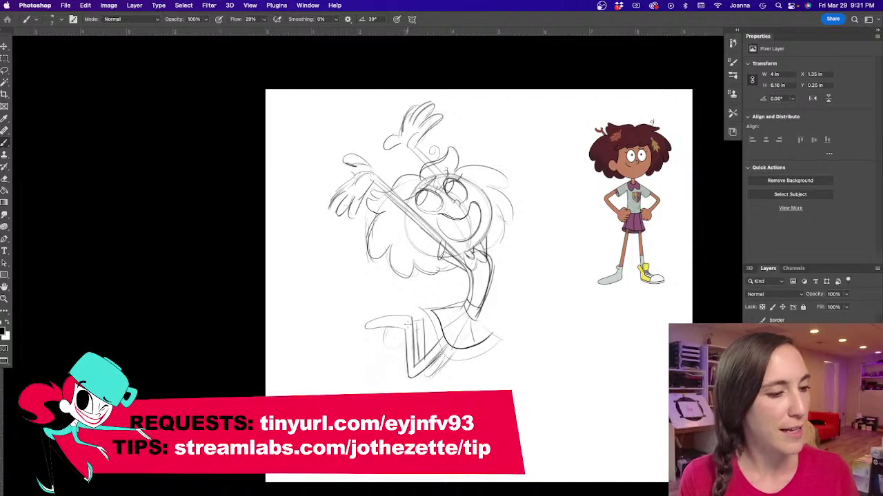
Step: Sketch the thighs from the skirt to the bent knees and rough in the lower legs and feet
scroll(373, 365, "down", 3)
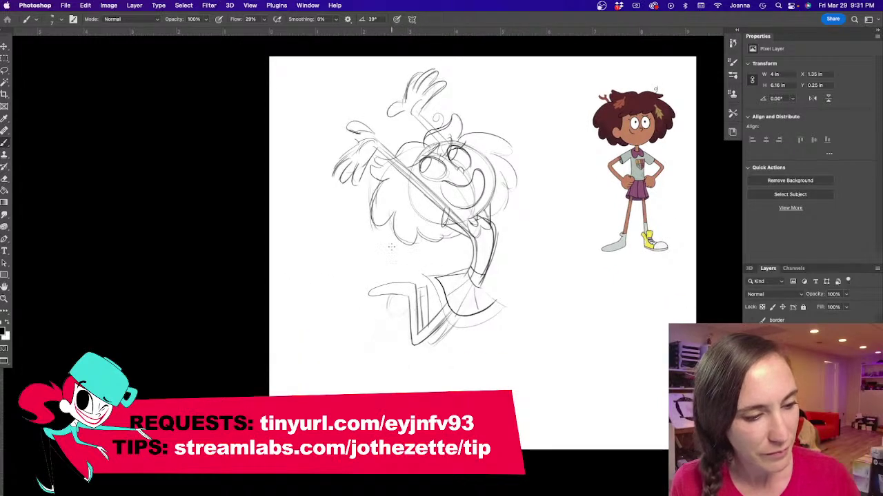
mouse_move(494, 222)
left_mouse_down()
mouse_move(463, 310)
mouse_move(444, 327)
left_mouse_up()
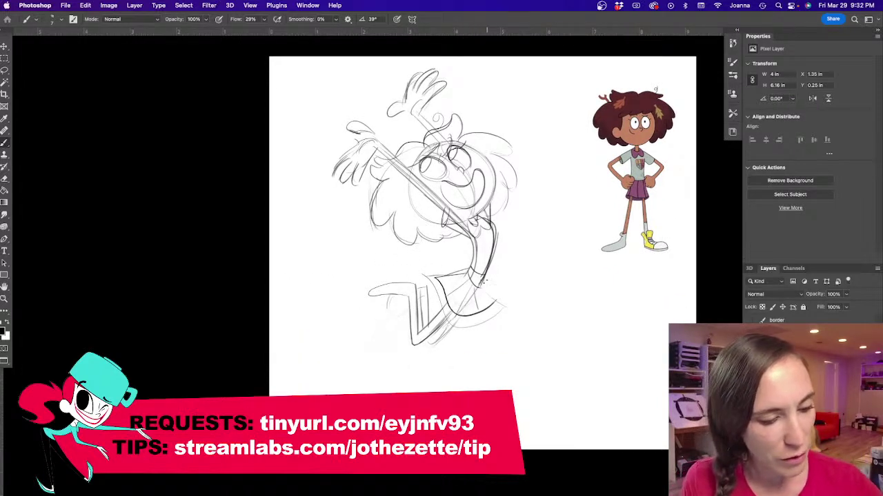
left_click_drag(483, 279, 416, 345)
left_click_drag(467, 308, 415, 345)
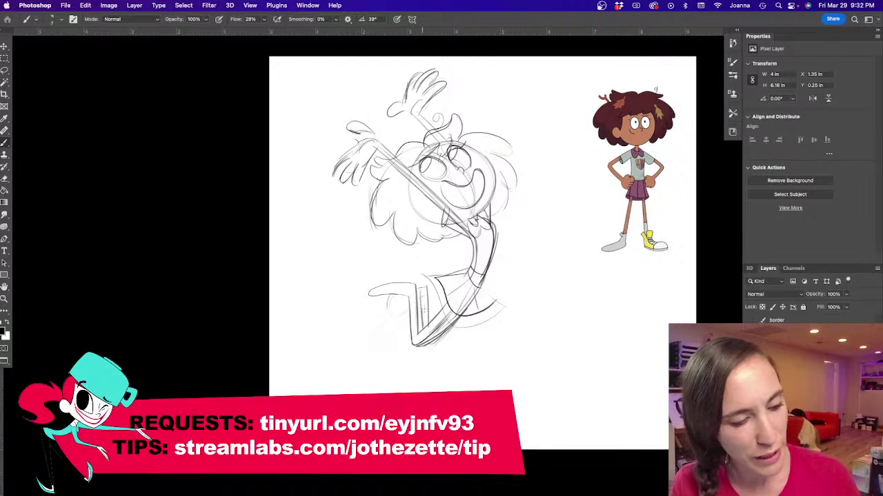
mouse_move(426, 283)
left_mouse_down()
mouse_move(428, 307)
mouse_move(382, 309)
mouse_move(383, 320)
mouse_move(408, 309)
left_mouse_up()
mouse_move(416, 276)
left_mouse_down()
mouse_move(418, 341)
mouse_move(416, 331)
left_mouse_up()
mouse_move(411, 278)
left_mouse_down()
mouse_move(383, 282)
mouse_move(365, 300)
mouse_move(413, 308)
mouse_move(406, 297)
mouse_move(414, 310)
left_mouse_up()
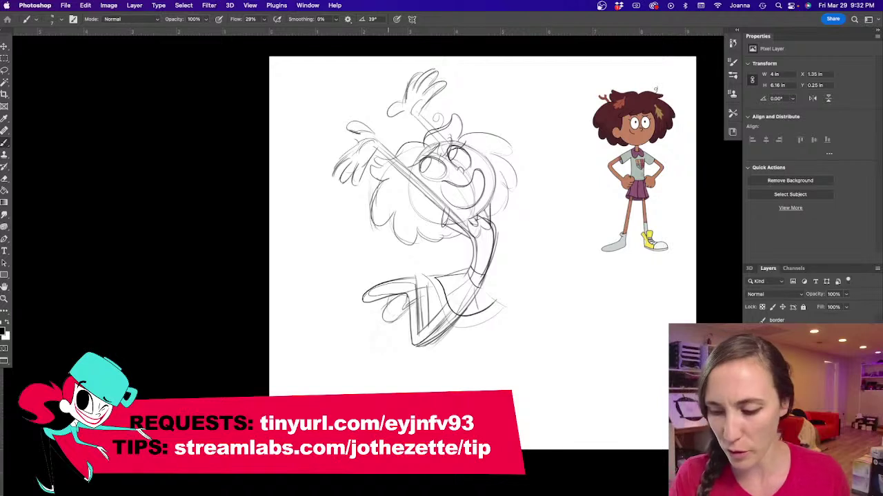
Step: Fade the whole figure sketch to a light underdrawing with a large soft eraser at brush size 300
key("e")
mouse_move(375, 314)
left_mouse_down()
mouse_move(395, 337)
mouse_move(441, 344)
mouse_move(491, 228)
mouse_move(425, 148)
mouse_move(458, 172)
mouse_move(424, 200)
mouse_move(410, 152)
mouse_move(413, 124)
mouse_move(451, 82)
mouse_move(405, 69)
mouse_move(341, 166)
mouse_move(347, 186)
mouse_move(396, 221)
mouse_move(406, 245)
mouse_move(377, 318)
left_mouse_up()
key("]")
key("r")
mouse_move(360, 288)
left_mouse_down()
mouse_move(359, 305)
mouse_move(353, 276)
left_mouse_up()
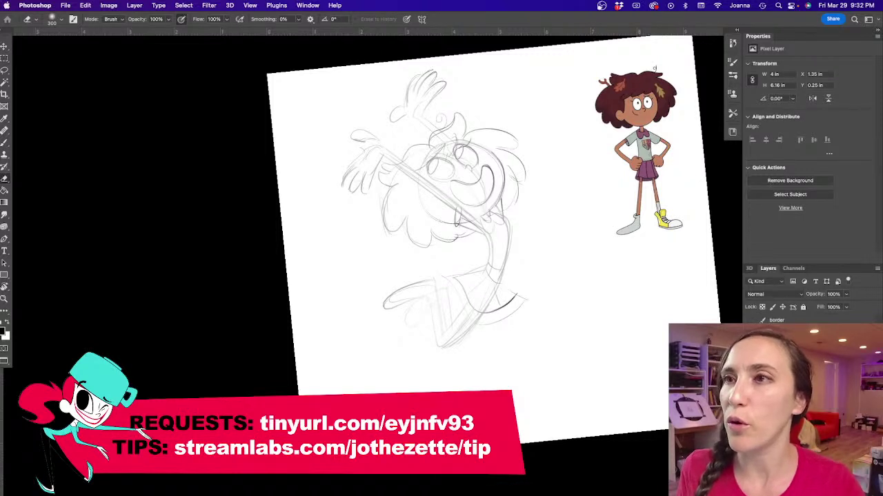
Step: Switch to Chrome and look through the T-shirt designs on the TeePublic shop page, returning to Photoshop when finished
key("Tab")
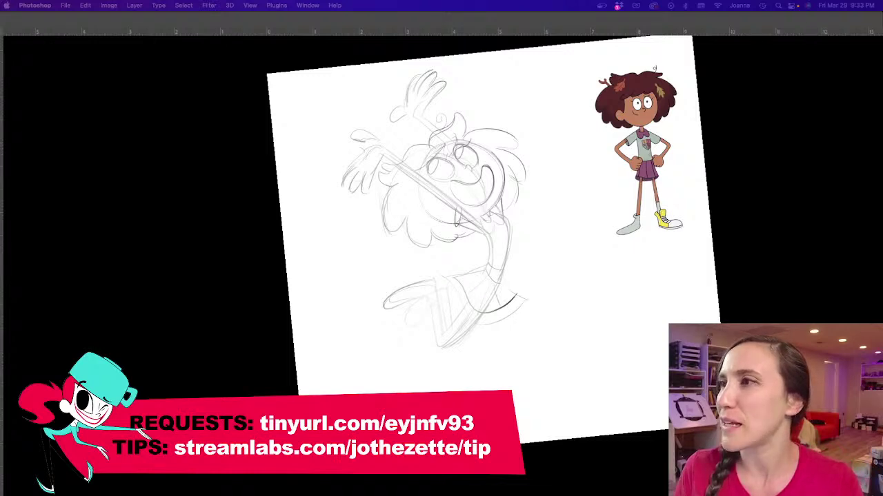
left_click_drag(476, 491, 484, 75)
left_click_drag(581, 83, 730, 42)
scroll(778, 189, "down", 5)
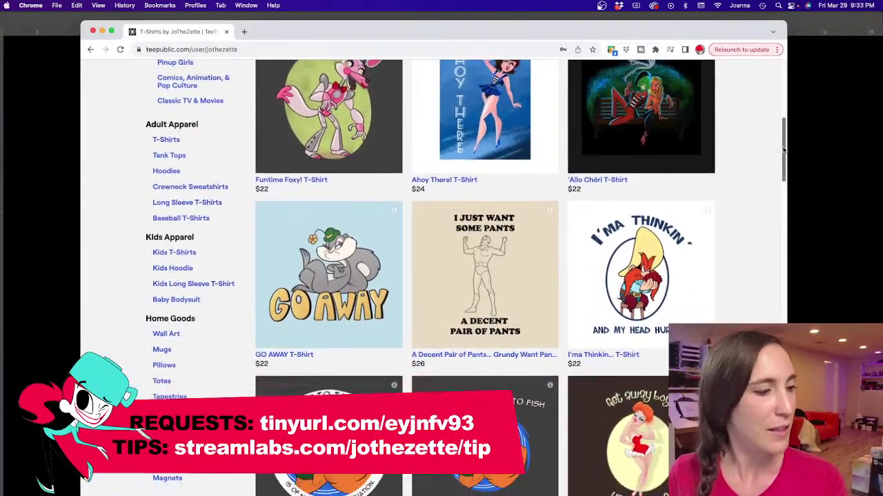
scroll(778, 189, "down", 3)
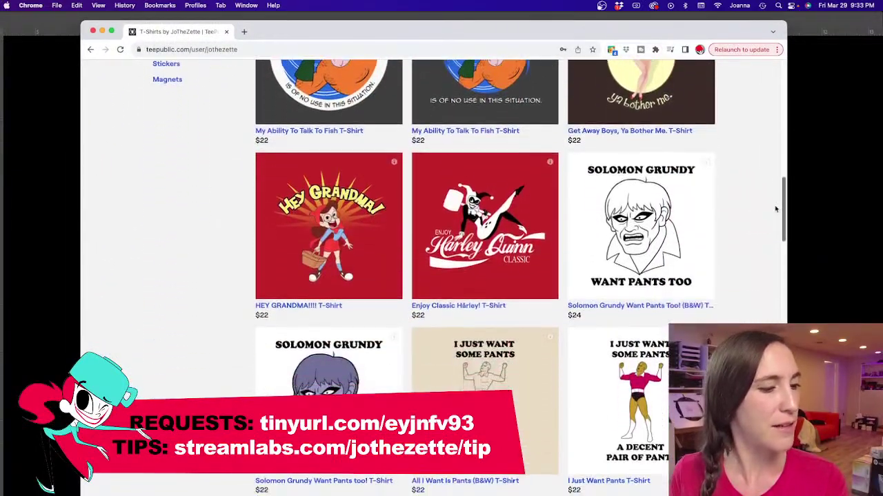
scroll(775, 214, "down", 2)
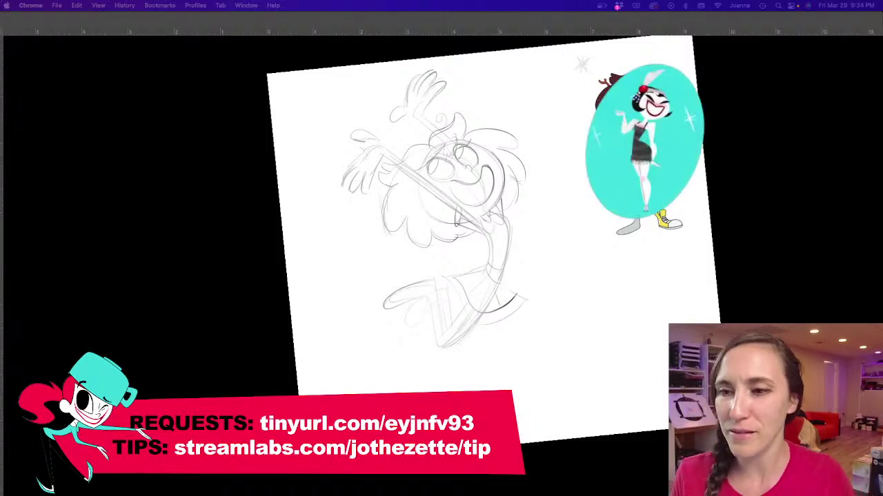
left_click(438, 260)
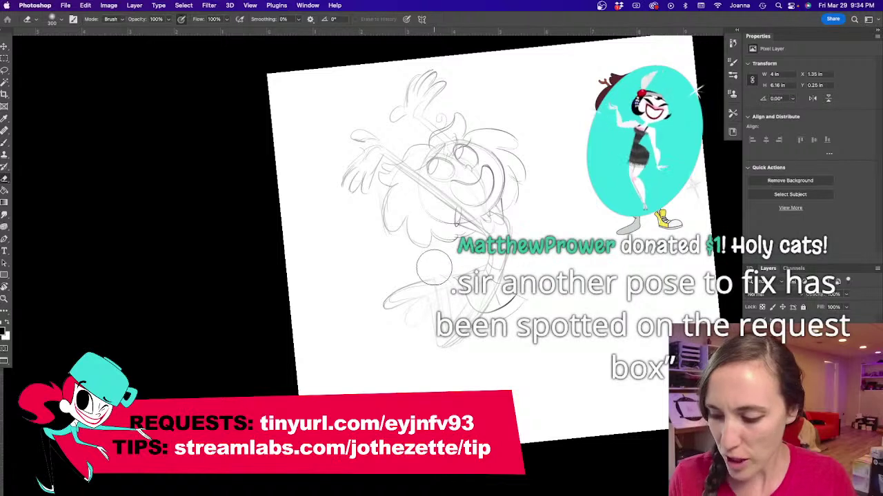
Step: Redraw the torso sides and skirt outline with darker brush lines, and add a shin line and the teeth edges in the smile
key("b")
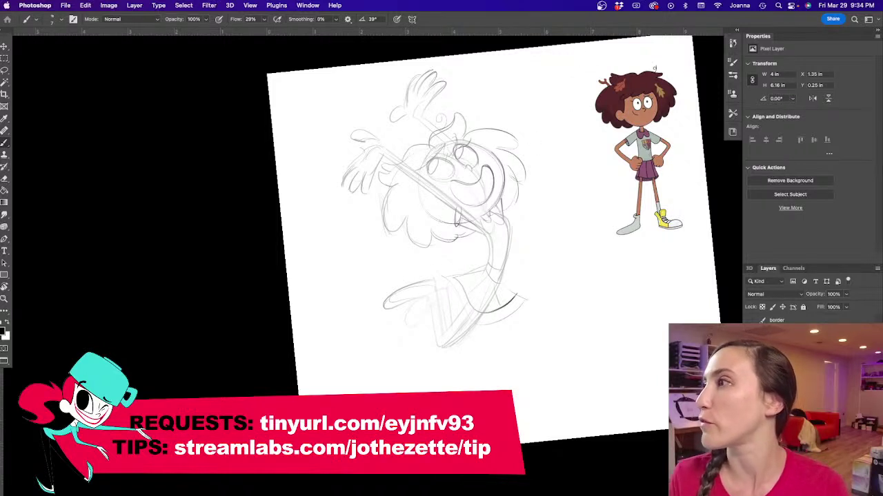
key("Tab")
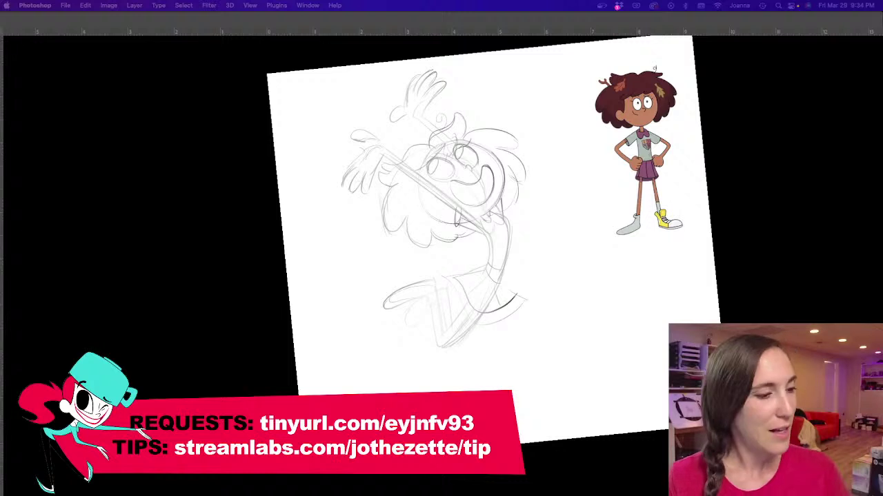
key("Tab")
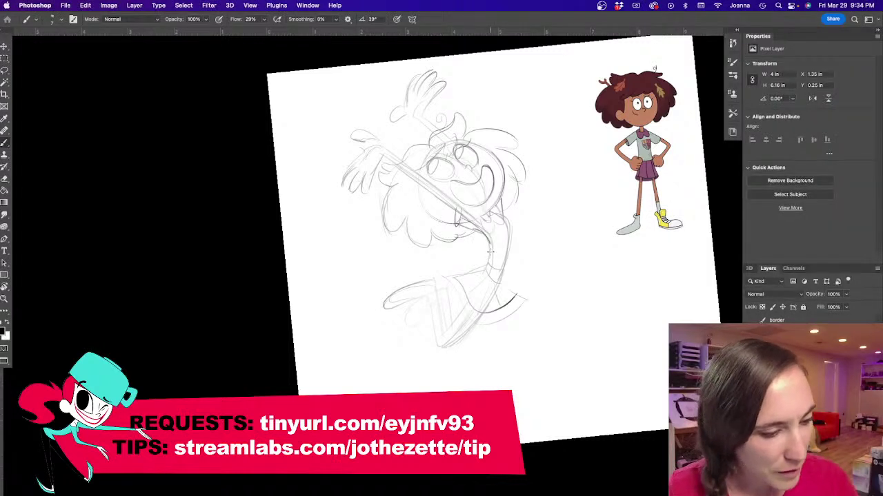
left_click_drag(490, 211, 509, 264)
mouse_move(510, 233)
left_mouse_down()
mouse_move(439, 259)
mouse_move(464, 292)
mouse_move(459, 267)
mouse_move(480, 308)
mouse_move(519, 288)
mouse_move(494, 276)
mouse_move(513, 293)
left_mouse_up()
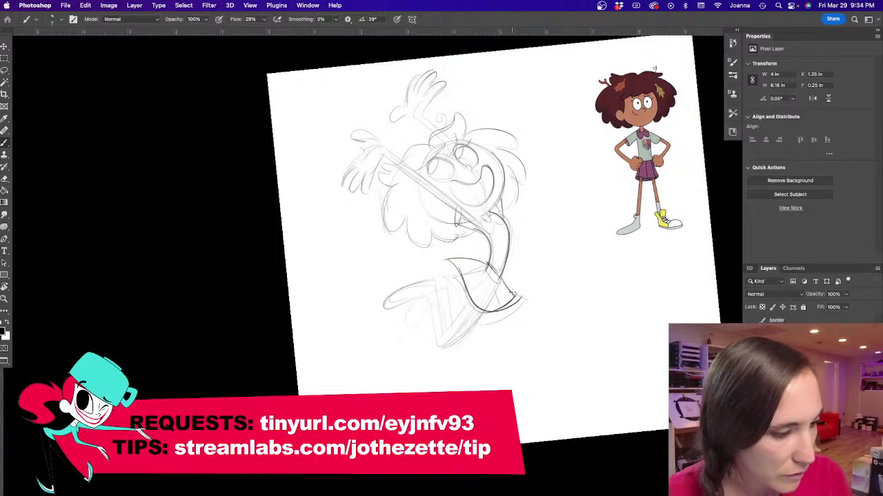
left_click_drag(453, 324, 447, 281)
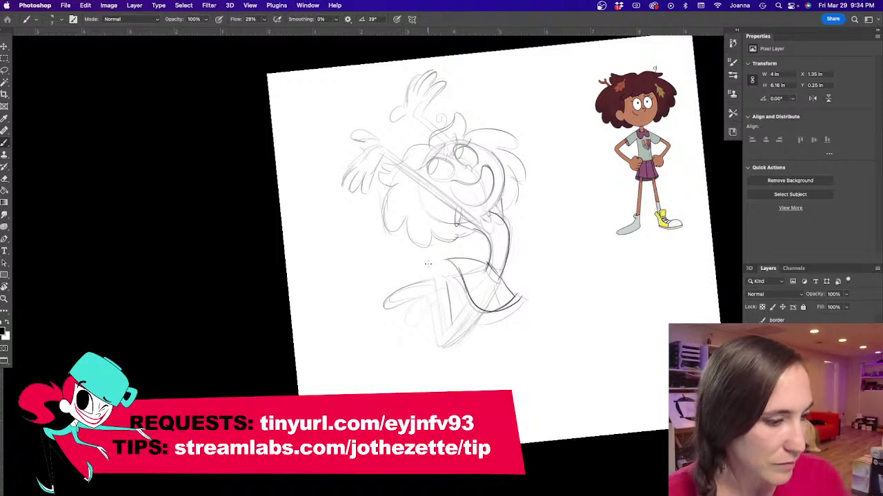
mouse_move(462, 184)
left_mouse_down()
mouse_move(460, 207)
mouse_move(477, 207)
left_mouse_up()
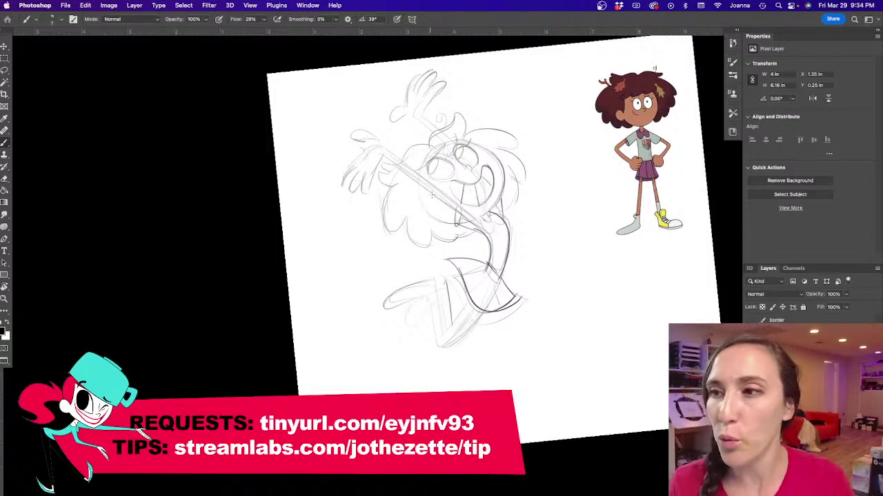
Step: Draw the nearer lower leg and its rounded foot in darker lines over the faded leg sketch
key("Tab")
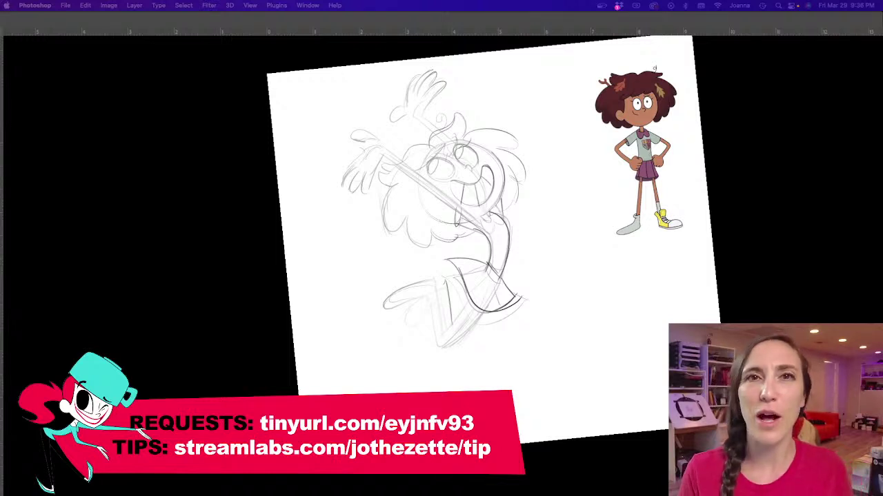
key("Tab")
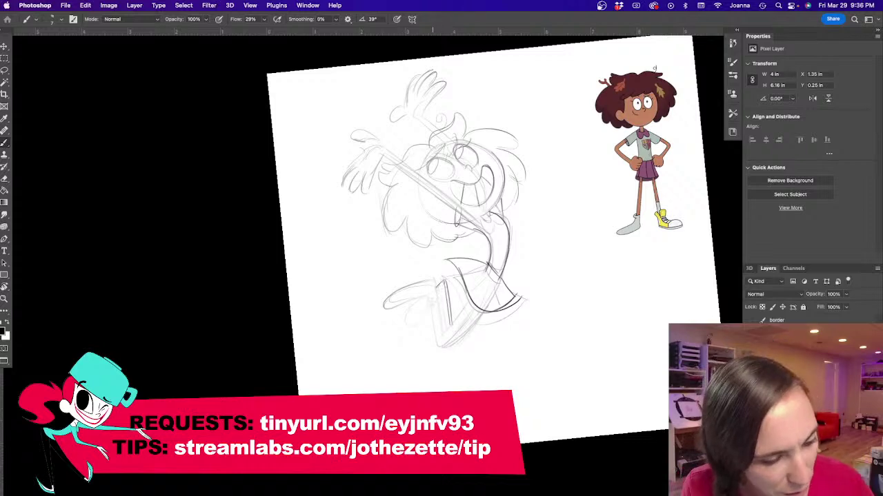
key("r")
left_click_drag(359, 251, 435, 335)
key("b")
mouse_move(457, 271)
left_mouse_down()
mouse_move(484, 302)
mouse_move(494, 288)
mouse_move(503, 304)
mouse_move(497, 312)
mouse_move(476, 280)
mouse_move(479, 296)
mouse_move(487, 279)
mouse_move(466, 261)
mouse_move(456, 269)
mouse_move(490, 288)
mouse_move(498, 307)
mouse_move(491, 312)
left_mouse_up()
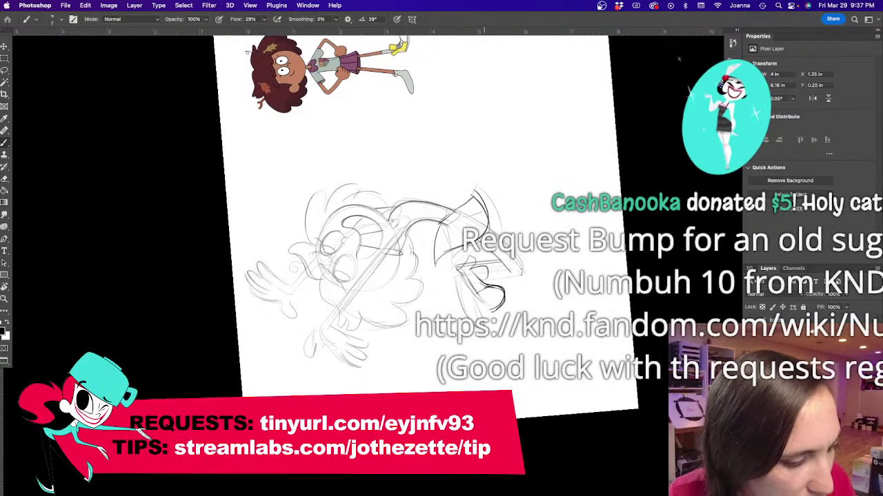
Step: Darken the thigh outline from beneath the skirt down to the bent knee
key("e")
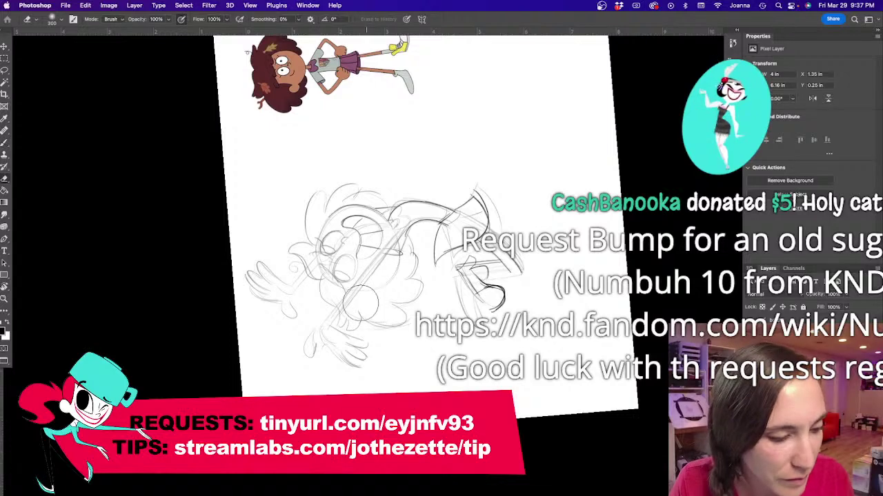
key("b")
key("r")
mouse_move(375, 331)
left_mouse_down()
mouse_move(362, 313)
mouse_move(386, 208)
left_mouse_up()
key("b")
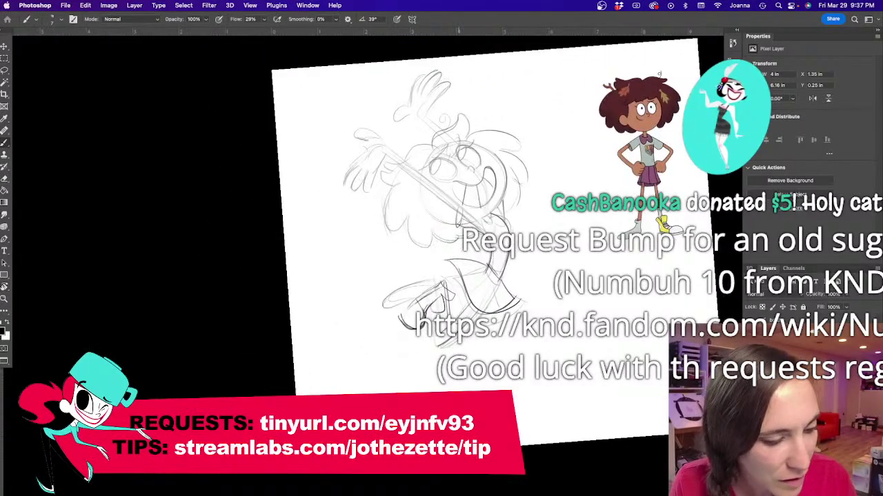
left_click_drag(440, 337, 483, 314)
left_click_drag(445, 347, 486, 309)
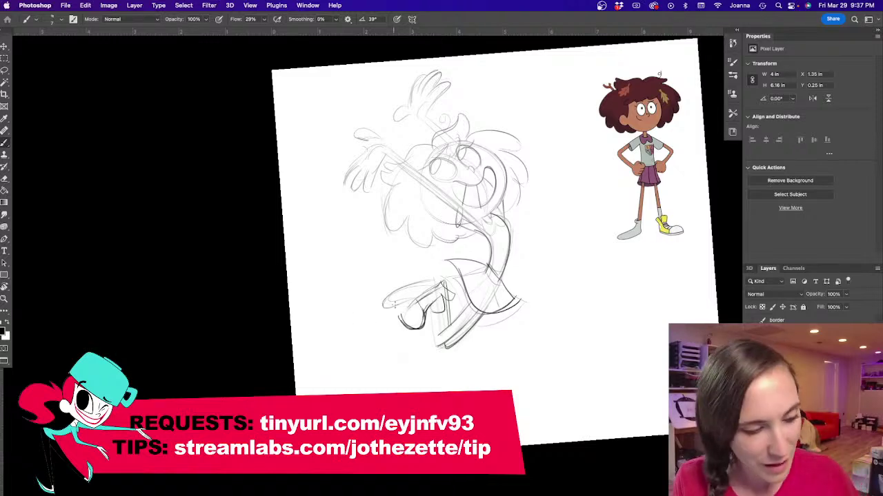
Step: Outline the second lower leg and its long foot in darker lines, and add ankle details to the rounded shoe
left_click_drag(389, 291, 438, 258)
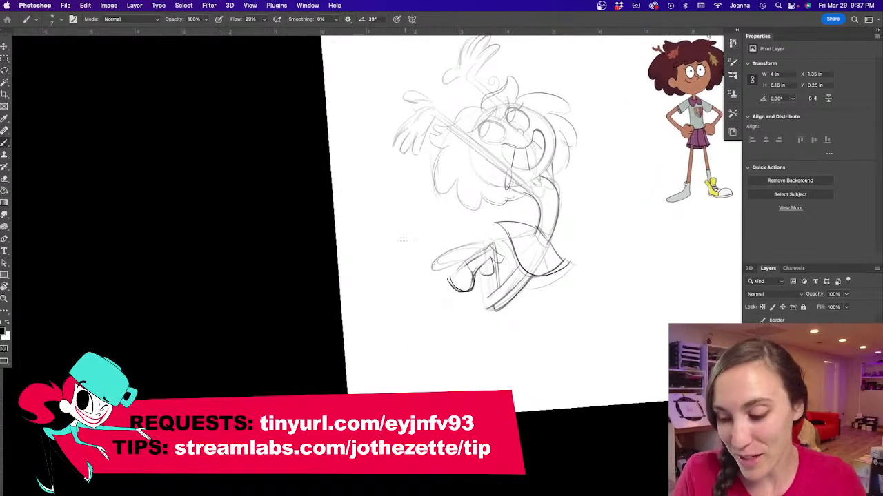
key("r")
left_click_drag(365, 227, 392, 312)
left_click(417, 277, "super")
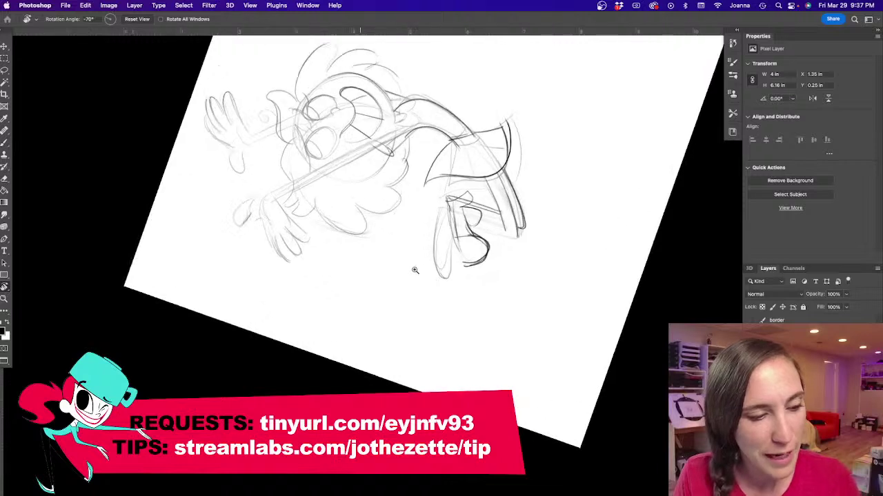
key("b")
mouse_move(446, 195)
left_mouse_down()
mouse_move(445, 279)
mouse_move(457, 203)
mouse_move(524, 217)
mouse_move(450, 195)
left_mouse_up()
left_click_drag(484, 218, 540, 232)
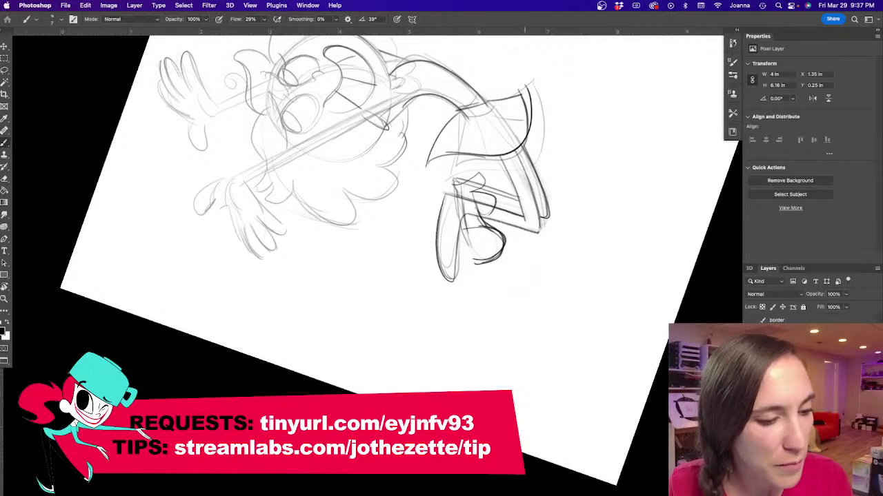
left_click_drag(473, 201, 478, 226)
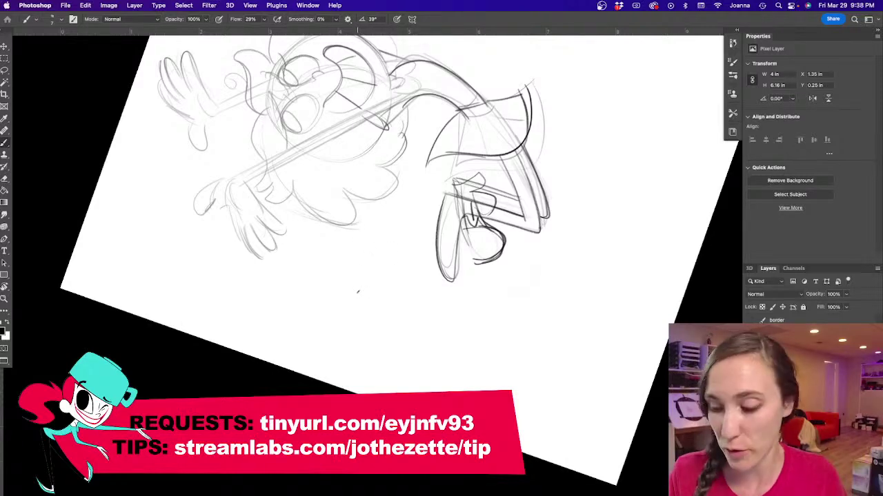
Step: Draw a rounded ear on the side edge of the face below the eye
key("r")
left_click_drag(374, 317, 353, 202)
key("space")
mouse_move(436, 279)
left_mouse_down()
mouse_move(402, 346)
mouse_move(398, 323)
left_mouse_up()
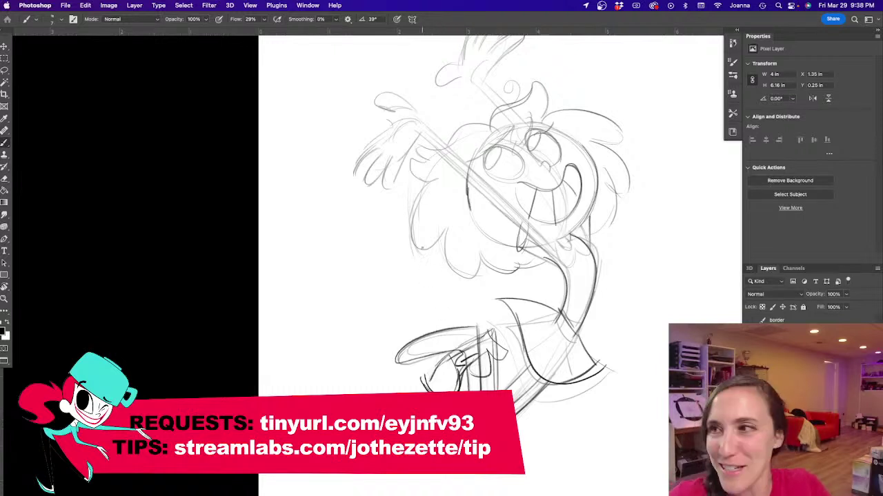
key("super+Tab")
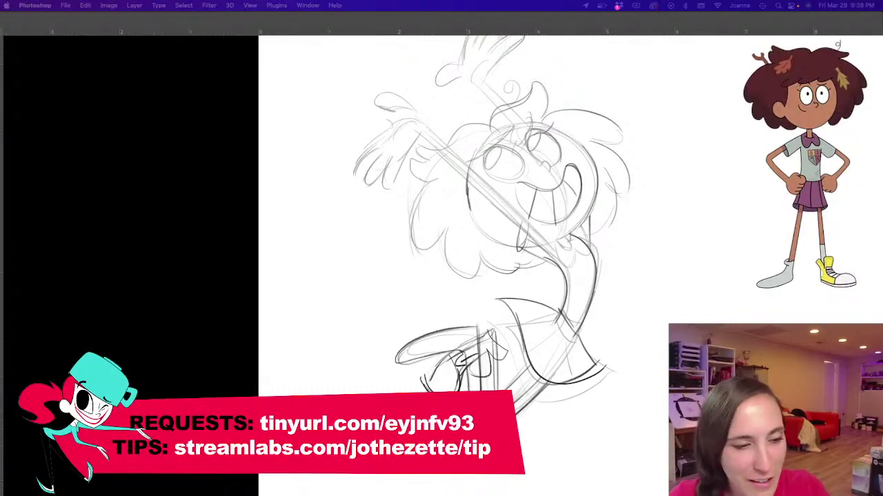
key("Tab")
left_click_drag(458, 221, 357, 285)
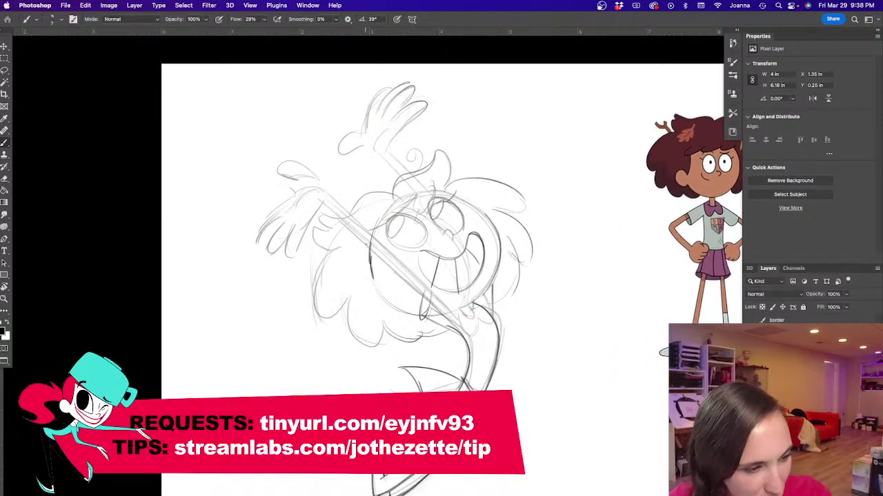
mouse_move(366, 244)
left_mouse_down()
mouse_move(379, 275)
mouse_move(375, 269)
mouse_move(377, 291)
left_mouse_up()
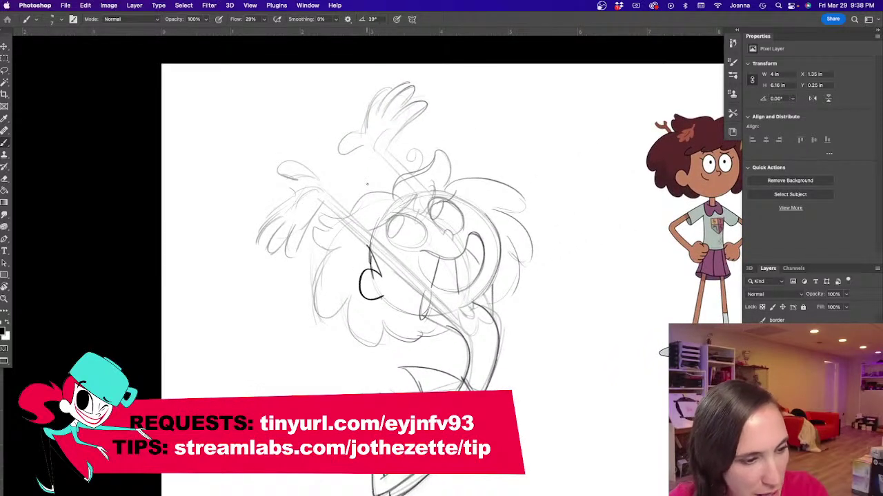
Step: Darken the background arm, the curl and tuft atop the head, the hair locks beside the smile, and the torso's back line
left_click_drag(373, 147, 412, 187)
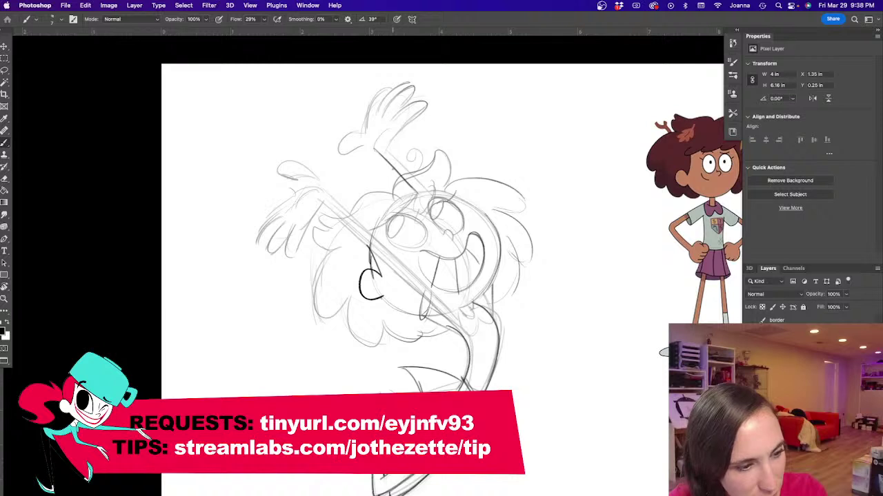
left_click_drag(385, 144, 411, 171)
mouse_move(396, 200)
left_mouse_down()
mouse_move(415, 169)
mouse_move(412, 153)
mouse_move(427, 160)
mouse_move(437, 147)
mouse_move(449, 166)
mouse_move(440, 188)
mouse_move(506, 187)
mouse_move(514, 209)
mouse_move(484, 208)
mouse_move(535, 264)
left_mouse_up()
mouse_move(505, 236)
left_mouse_down()
mouse_move(518, 262)
mouse_move(496, 309)
mouse_move(471, 319)
mouse_move(491, 302)
mouse_move(490, 390)
left_mouse_up()
left_click_drag(331, 363, 356, 355)
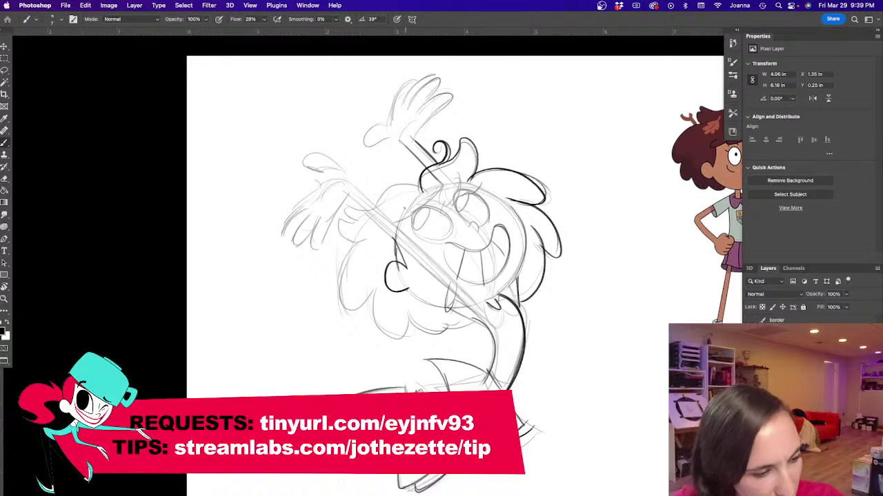
Step: Darken the fringe, the round face outline, both eyes with shaded pupils and lashes, and the wide smile
left_click_drag(393, 220, 454, 180)
mouse_move(457, 193)
left_mouse_down()
mouse_move(461, 178)
mouse_move(513, 207)
mouse_move(518, 282)
mouse_move(473, 303)
left_mouse_up()
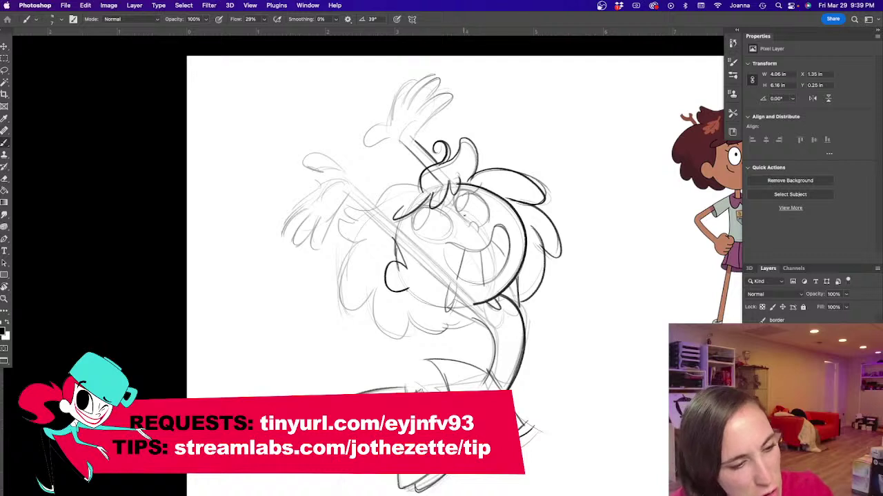
mouse_move(469, 222)
left_mouse_down()
mouse_move(476, 234)
mouse_move(460, 200)
mouse_move(487, 206)
mouse_move(482, 227)
left_mouse_up()
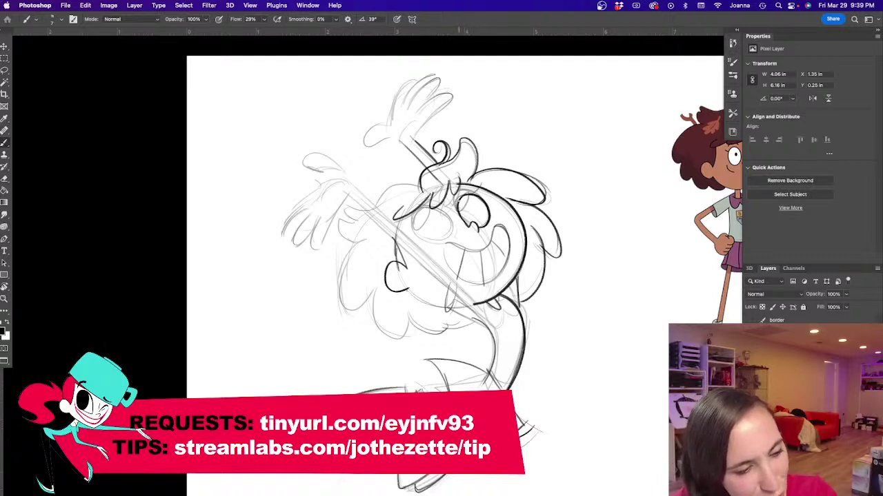
mouse_move(465, 196)
left_mouse_down()
mouse_move(460, 216)
mouse_move(472, 194)
left_mouse_up()
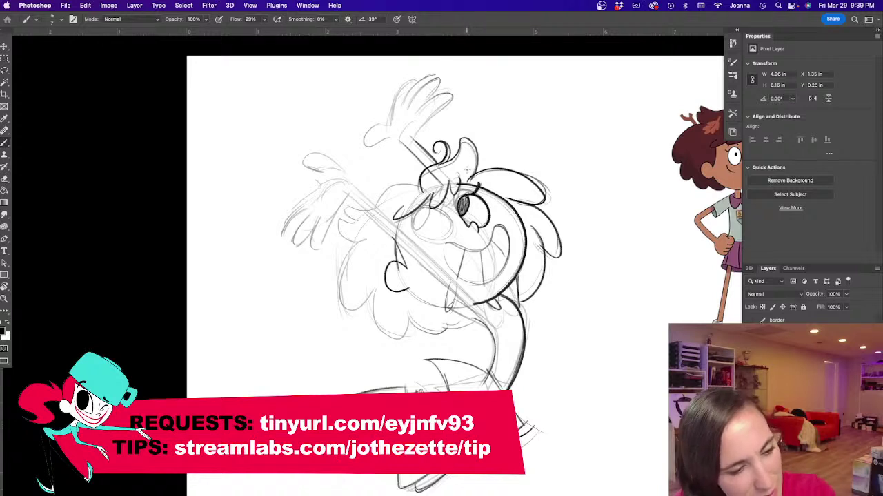
mouse_move(415, 219)
left_mouse_down()
mouse_move(448, 240)
mouse_move(423, 229)
mouse_move(428, 215)
mouse_move(426, 233)
mouse_move(425, 215)
mouse_move(418, 233)
left_mouse_up()
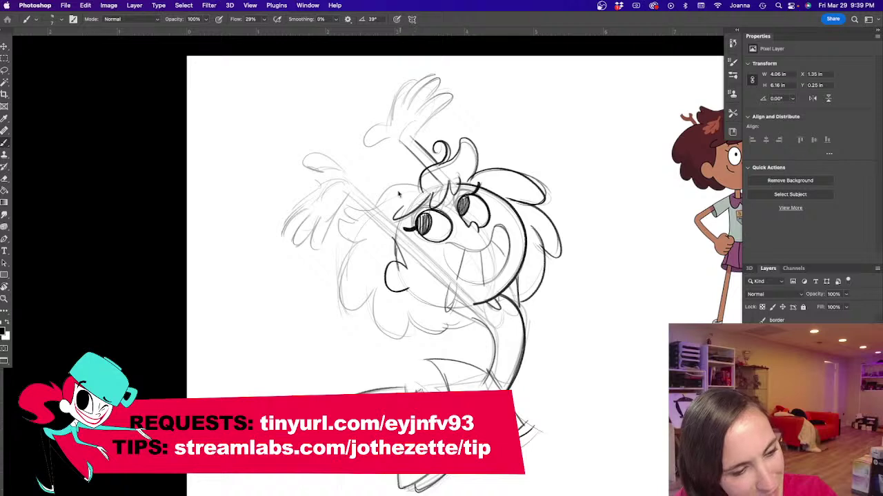
mouse_move(496, 226)
left_mouse_down()
mouse_move(483, 248)
mouse_move(454, 247)
mouse_move(473, 283)
mouse_move(506, 267)
mouse_move(503, 229)
mouse_move(492, 227)
left_mouse_up()
Step: Darken the foreground arm and torso lines, and draw the collar, the chest crest and the shirt's waistline
mouse_move(346, 178)
left_mouse_down()
mouse_move(412, 254)
mouse_move(483, 312)
left_mouse_up()
mouse_move(357, 200)
left_mouse_down()
mouse_move(442, 281)
mouse_move(454, 311)
mouse_move(471, 317)
mouse_move(494, 351)
mouse_move(490, 376)
left_mouse_up()
mouse_move(466, 343)
left_mouse_down()
mouse_move(439, 267)
mouse_move(446, 318)
left_mouse_up()
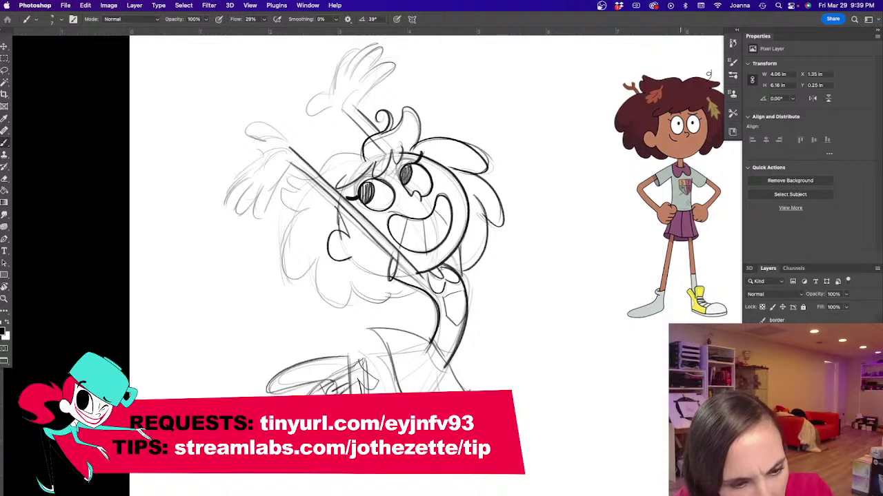
left_click_drag(458, 293, 460, 319)
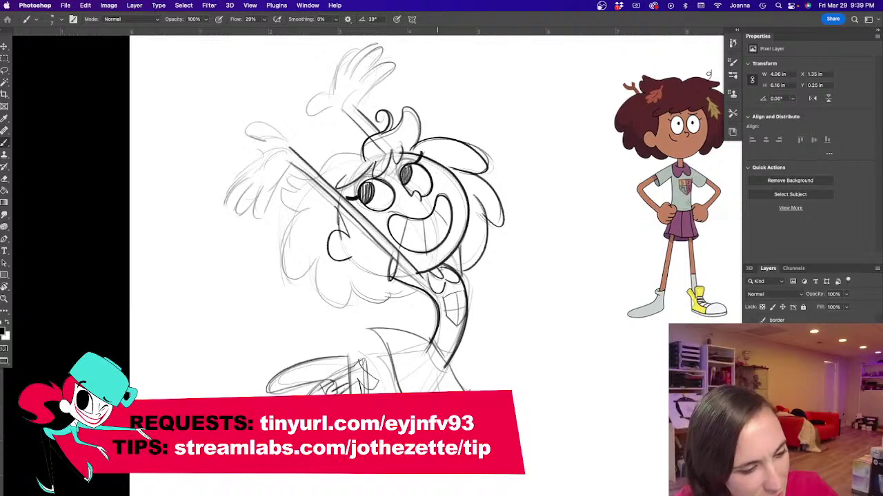
left_click_drag(433, 339, 451, 354)
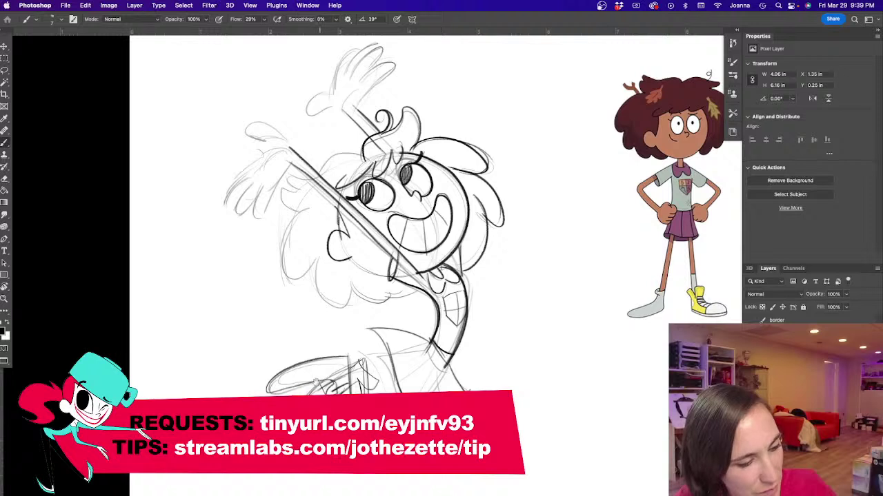
Step: Erase and lighten the overlapping rough lines around the skirt and the upper legs
scroll(322, 387, "down", 5)
key("e")
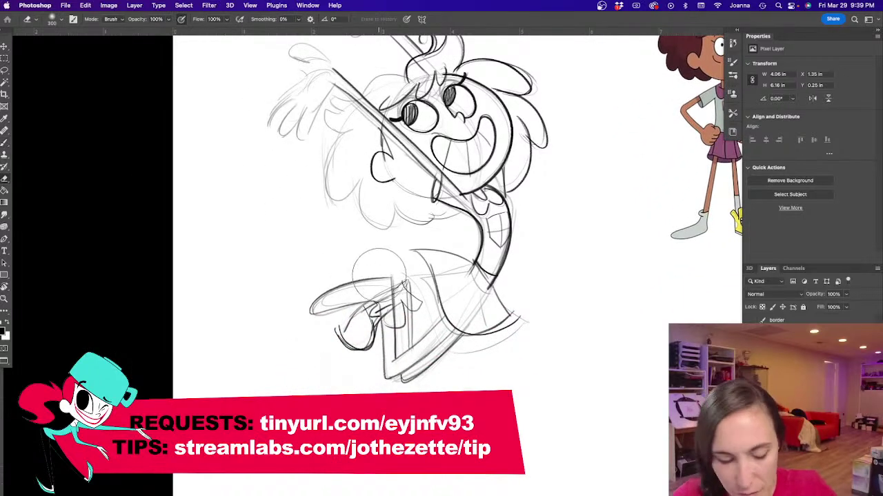
mouse_move(383, 287)
left_mouse_down()
mouse_move(393, 362)
mouse_move(432, 343)
mouse_move(411, 366)
mouse_move(446, 344)
mouse_move(467, 353)
mouse_move(512, 339)
left_mouse_up()
mouse_move(420, 275)
left_mouse_down()
mouse_move(456, 293)
mouse_move(469, 273)
mouse_move(499, 302)
mouse_move(498, 313)
mouse_move(513, 296)
mouse_move(527, 314)
mouse_move(469, 342)
left_mouse_up()
Step: Redraw the skirt's outer edge and darken the thigh and lower leg lines down to the bent knee
key("b")
left_click_drag(495, 280, 511, 314)
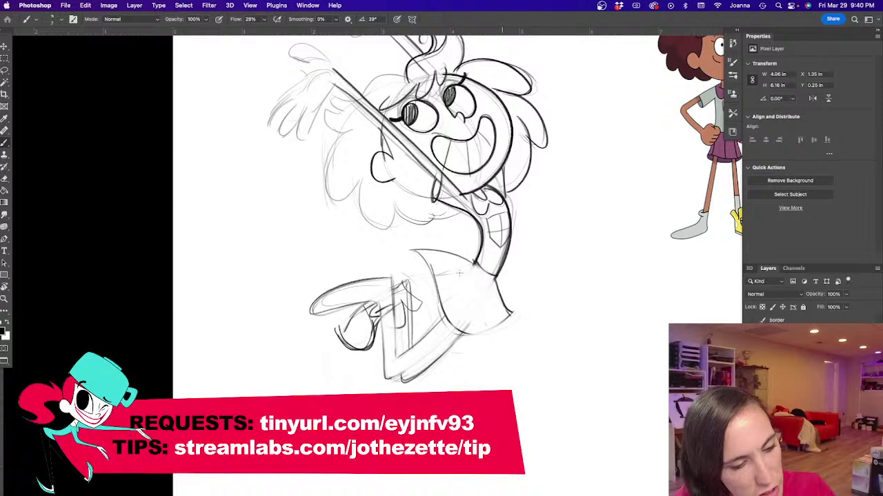
mouse_move(451, 330)
left_mouse_down()
mouse_move(404, 376)
mouse_move(386, 379)
mouse_move(445, 318)
left_mouse_up()
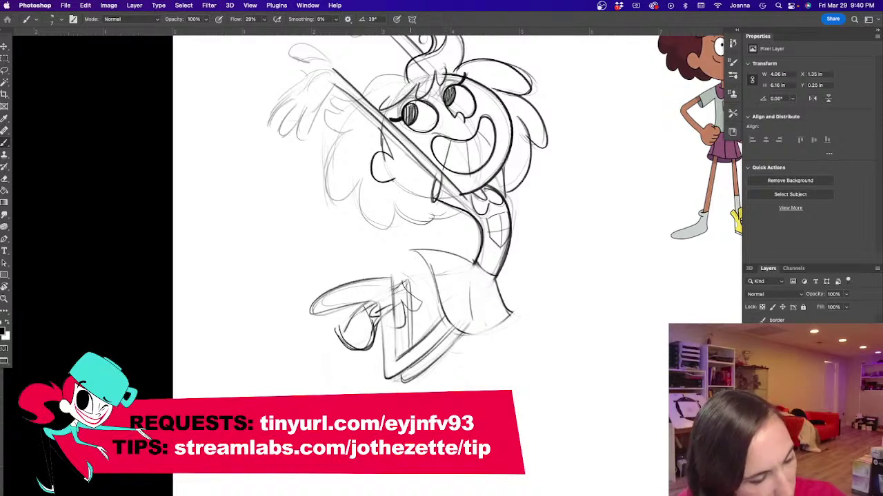
mouse_move(382, 312)
left_mouse_down()
mouse_move(385, 374)
mouse_move(396, 355)
left_mouse_up()
Step: Draw a dark wrist curve at the base of the background hand
mouse_move(339, 267)
left_mouse_down()
mouse_move(350, 404)
mouse_move(376, 393)
mouse_move(382, 404)
left_mouse_up()
left_click_drag(444, 146, 429, 170)
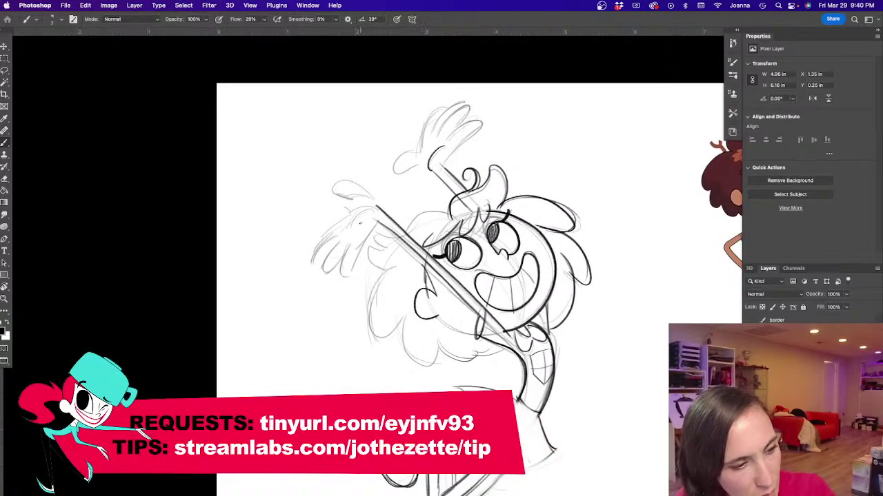
Step: Sketch a small frog with big eyes, front legs and splayed webbed feet in mid-air beside the raised hands
left_click_drag(360, 227, 391, 288)
left_click_drag(413, 184, 387, 205)
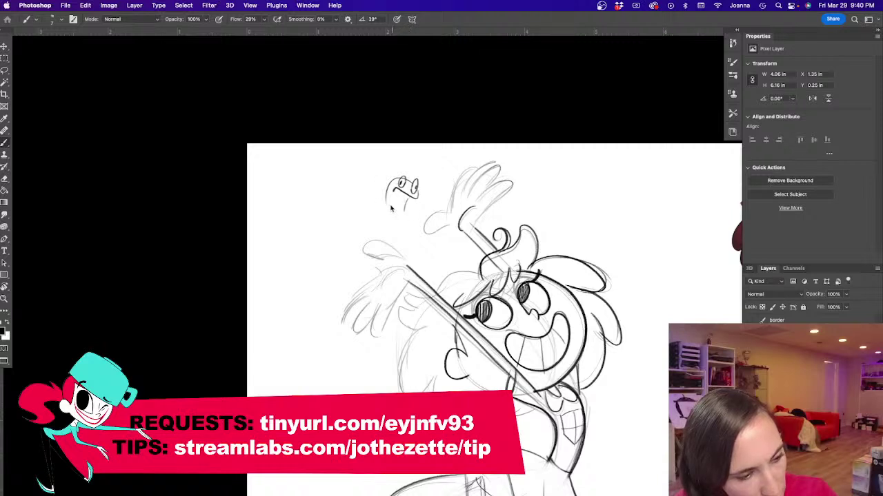
left_click_drag(387, 184, 404, 228)
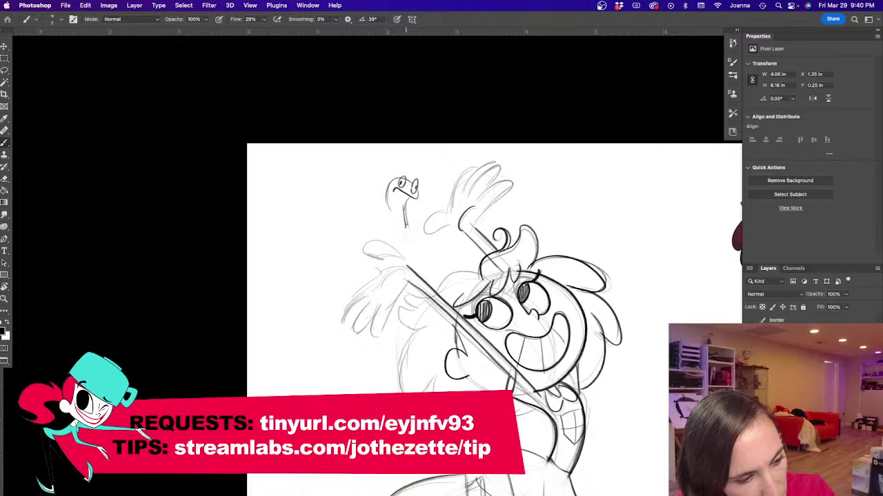
left_click_drag(396, 206, 399, 236)
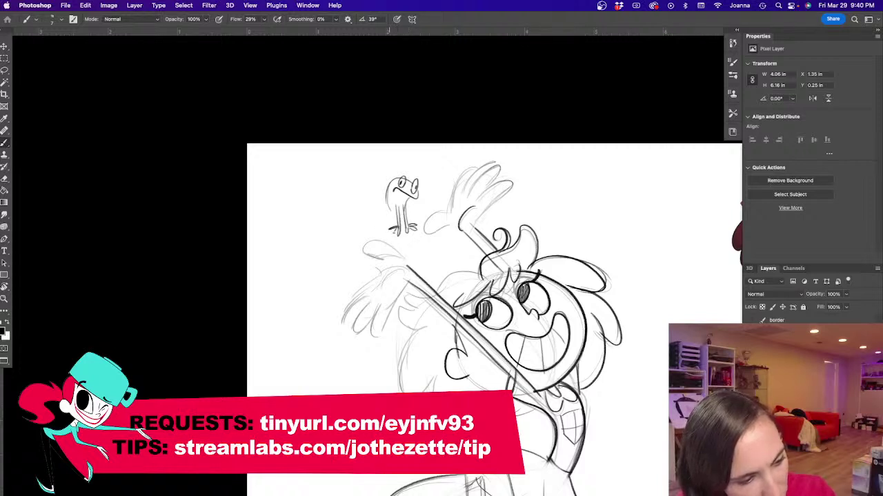
left_click_drag(387, 202, 405, 218)
left_click_drag(414, 206, 415, 219)
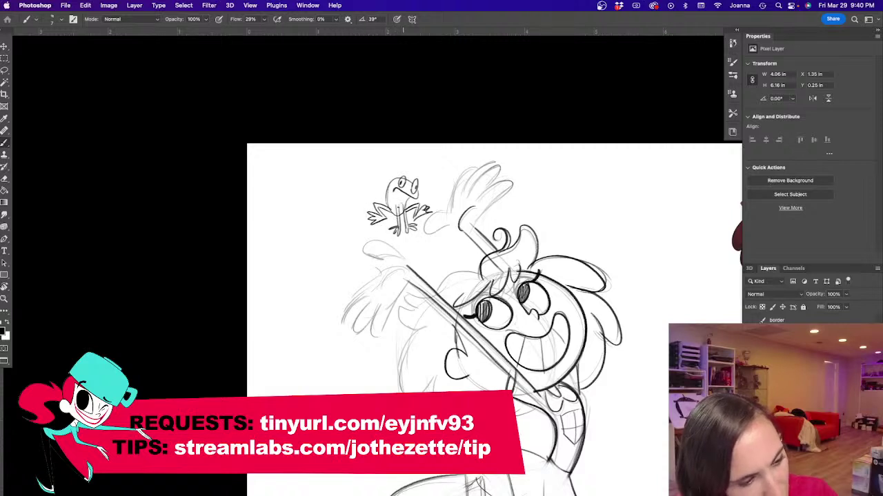
Step: Outline the background hand's fingers, thumb and palm in darker lines
mouse_move(452, 213)
left_mouse_down()
mouse_move(457, 182)
mouse_move(473, 164)
mouse_move(462, 181)
mouse_move(494, 164)
left_mouse_up()
mouse_move(471, 193)
left_mouse_down()
mouse_move(493, 168)
mouse_move(493, 183)
mouse_move(512, 183)
left_mouse_up()
mouse_move(473, 222)
left_mouse_down()
mouse_move(449, 214)
mouse_move(427, 219)
mouse_move(431, 232)
mouse_move(458, 225)
left_mouse_up()
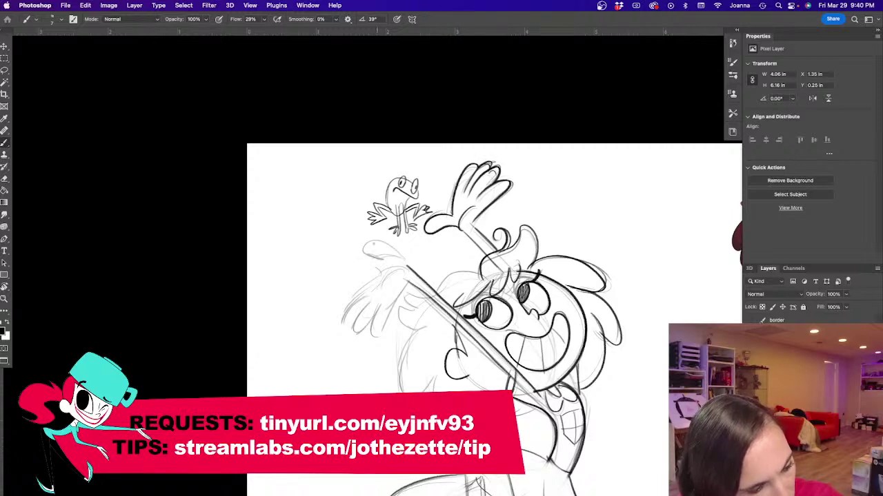
Step: Outline the foreground hand's thumb, palm and fingers in darker lines, and darken the hair's top contour beside the arm
mouse_move(407, 267)
left_mouse_down()
mouse_move(383, 244)
mouse_move(382, 336)
mouse_move(405, 287)
mouse_move(360, 315)
mouse_move(370, 324)
left_mouse_up()
left_click_drag(371, 293, 349, 316)
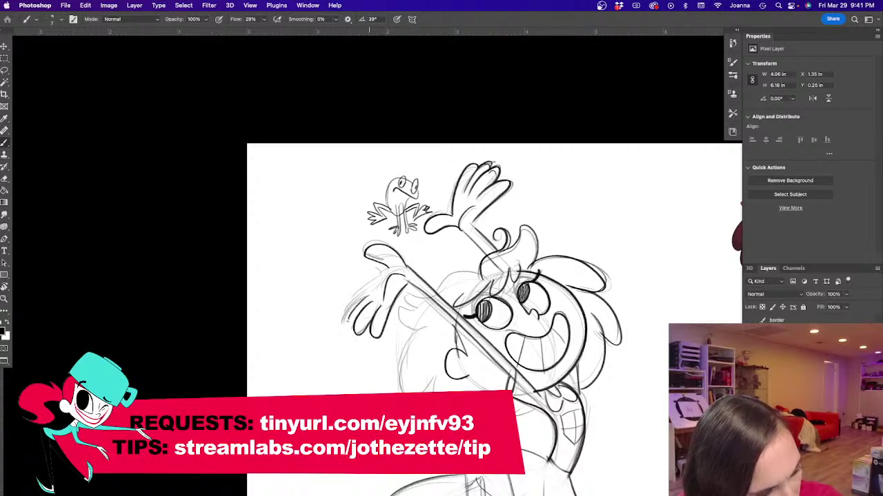
mouse_move(388, 269)
left_mouse_down()
mouse_move(354, 297)
mouse_move(346, 325)
left_mouse_up()
left_click_drag(357, 302, 353, 310)
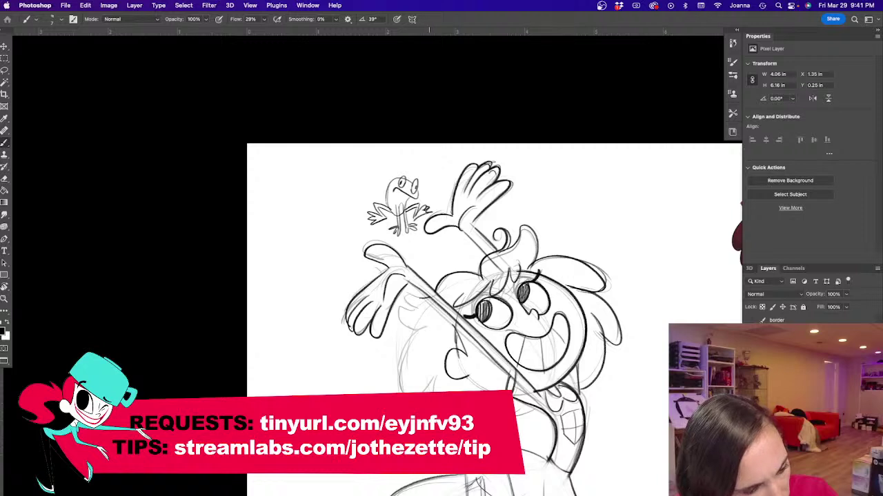
Step: Darken the scalloped hair locks behind the ear and the jawline running down to the neck
mouse_move(407, 309)
left_mouse_down()
mouse_move(425, 331)
mouse_move(400, 368)
mouse_move(404, 392)
left_mouse_up()
mouse_move(434, 370)
left_mouse_down()
mouse_move(422, 390)
mouse_move(493, 395)
left_mouse_up()
left_click_drag(357, 391, 353, 315)
key("super+z")
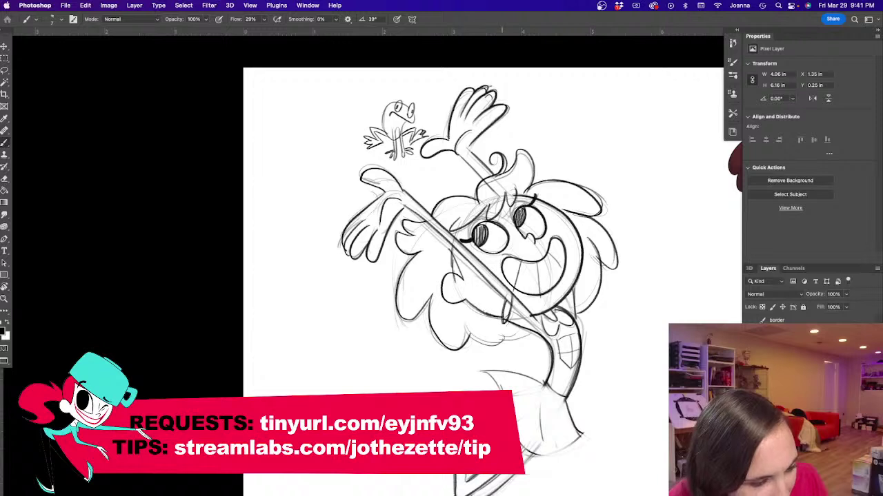
left_click_drag(373, 364, 362, 306)
scroll(363, 306, "down", 1)
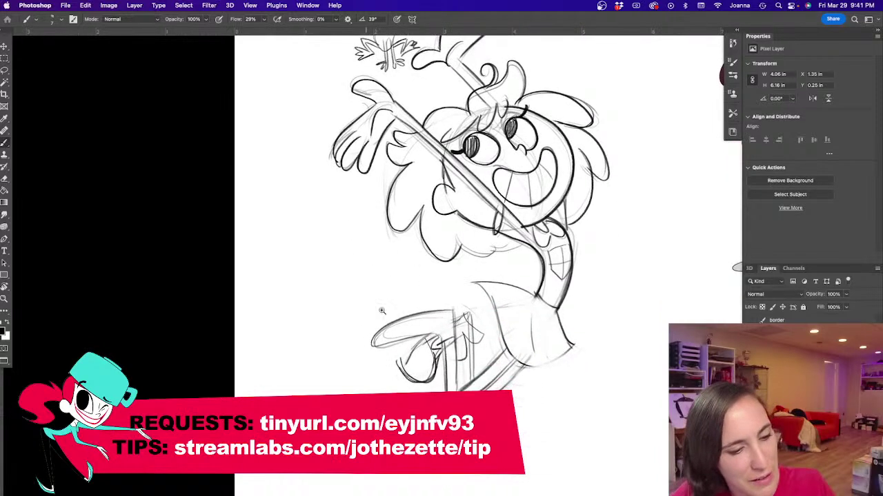
Step: Add pleat lines fanning out from the waist across the skirt and darken its back flap
mouse_move(484, 287)
left_mouse_down()
mouse_move(503, 341)
mouse_move(582, 349)
left_mouse_up()
key("cmd+z")
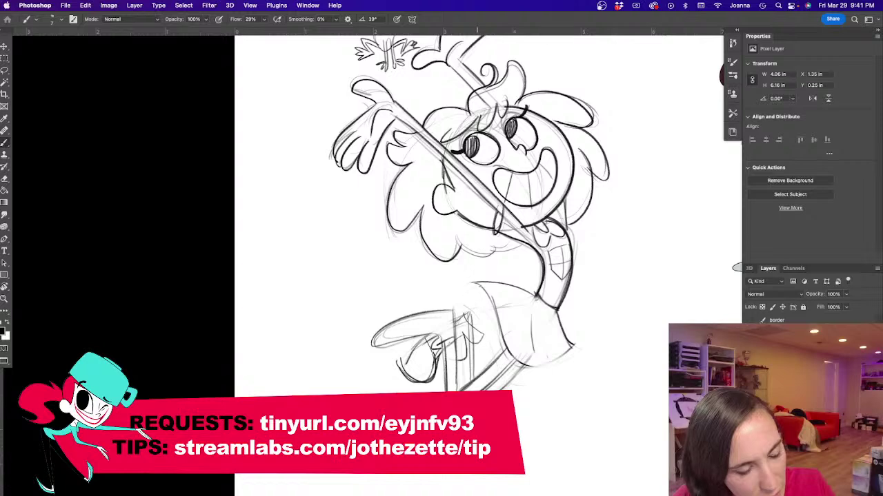
mouse_move(494, 305)
left_mouse_down()
mouse_move(539, 299)
mouse_move(508, 338)
left_mouse_up()
mouse_move(550, 310)
left_mouse_down()
mouse_move(521, 365)
mouse_move(557, 354)
left_mouse_up()
left_click_drag(476, 285, 496, 315)
Step: Clear stray marks around the figure by selecting the empty background with the Magic Wand, deleting its contents and deselecting
mouse_move(396, 308)
left_mouse_down()
mouse_move(375, 359)
mouse_move(383, 378)
left_mouse_up()
key("super+minus")
left_click_drag(337, 318, 351, 304)
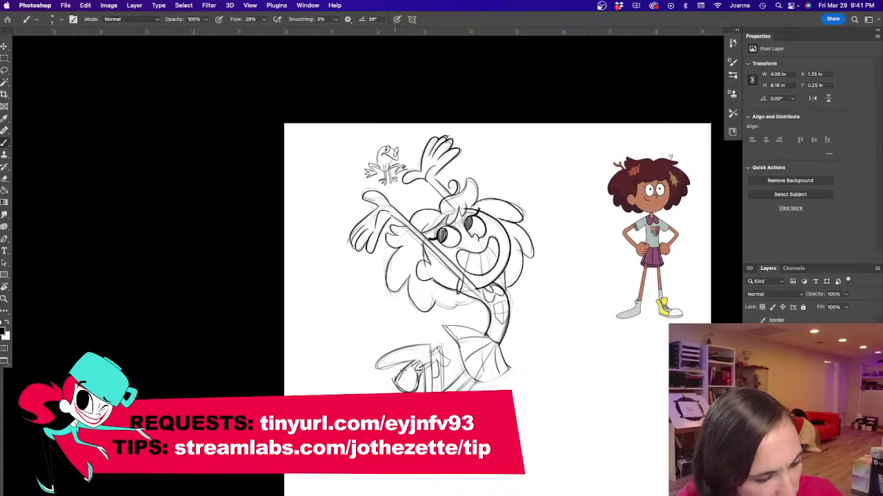
left_click_drag(379, 380, 370, 363)
key("w")
left_click(389, 312)
key("Delete")
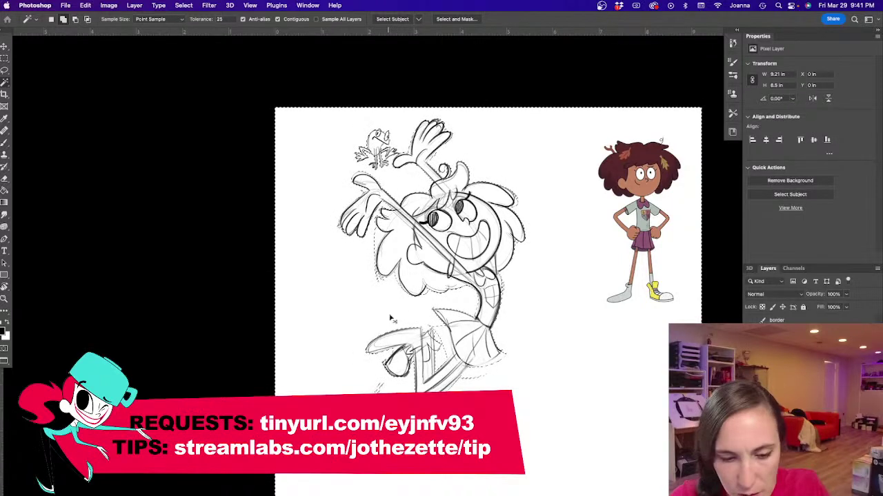
key("super+d")
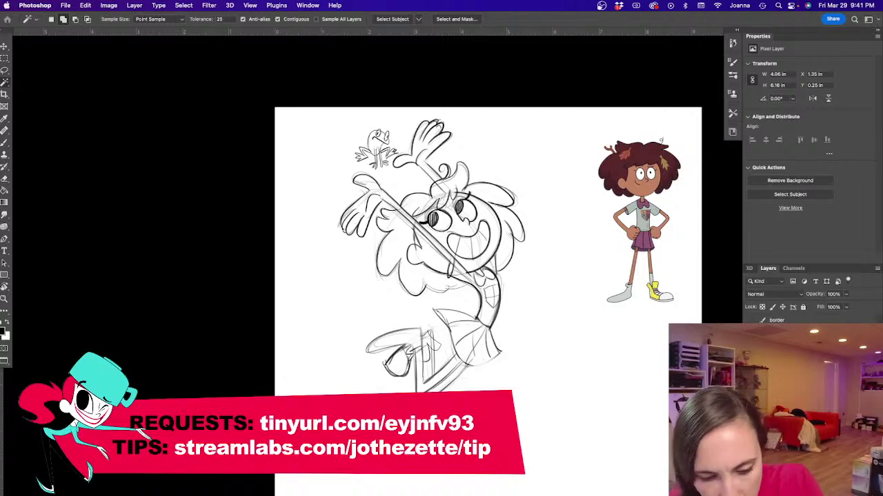
Step: Group the sketch layer with the reference image layer and select the sketch layer inside the group
left_click(786, 345, "shift")
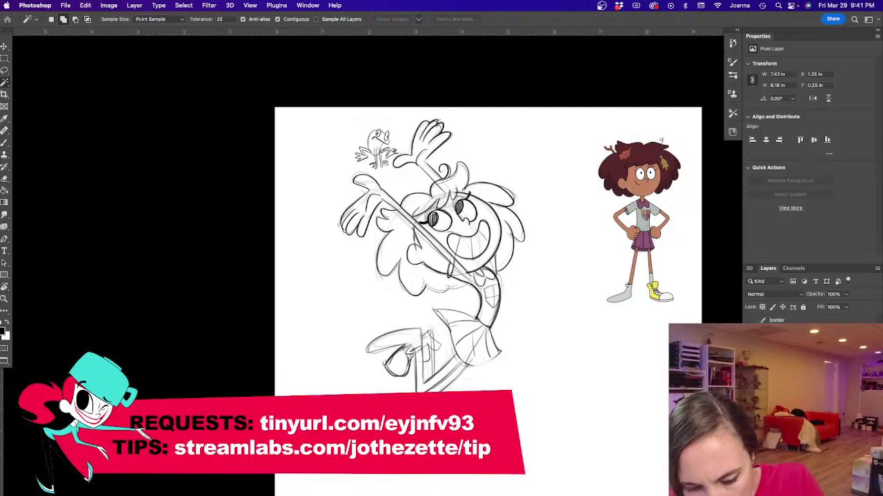
key("super+g")
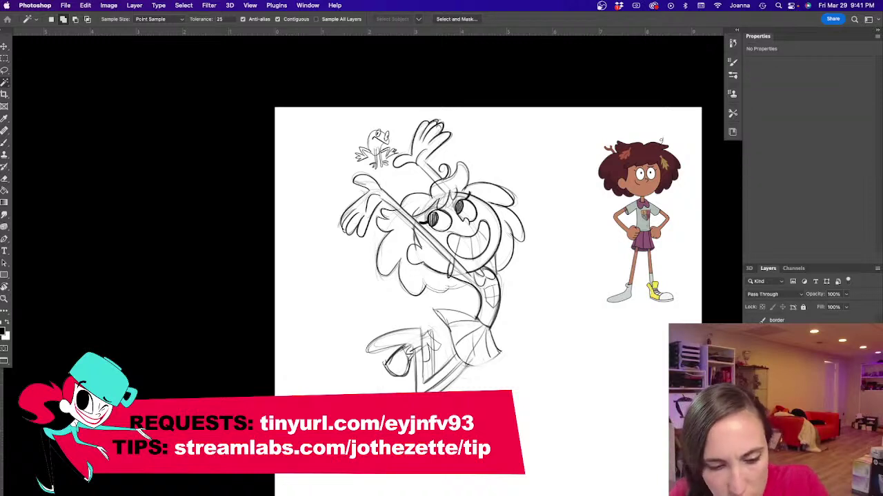
left_click(786, 345)
left_click(786, 358)
left_click(786, 372)
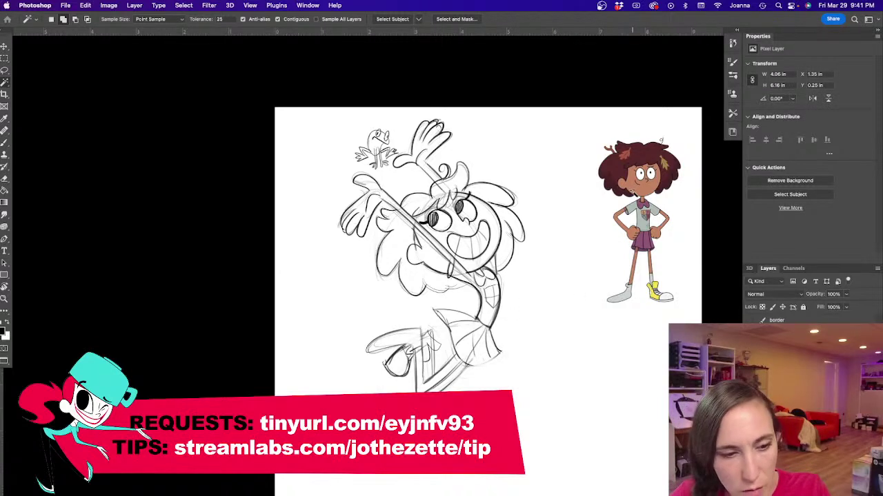
Step: Sample the reference girl's skin tone as the foreground colour and return to the Brush tool
key("i")
left_click(636, 184)
left_click(4, 333)
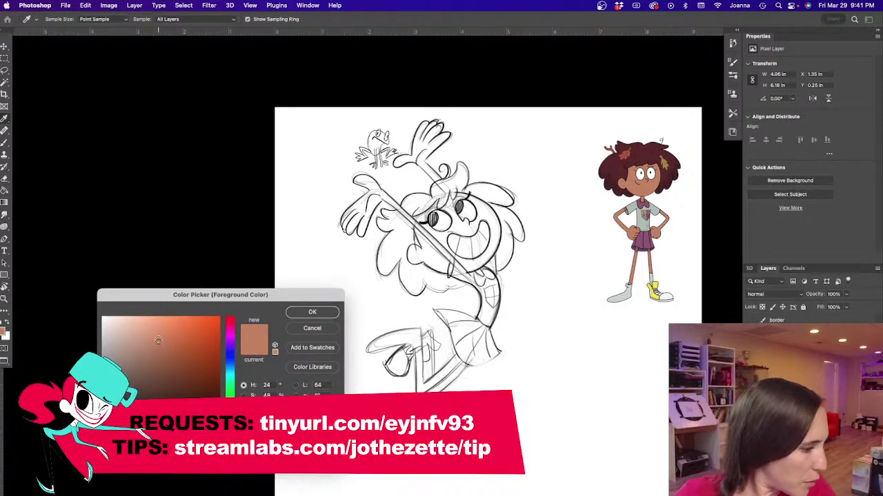
key("Return")
key("w")
key("b")
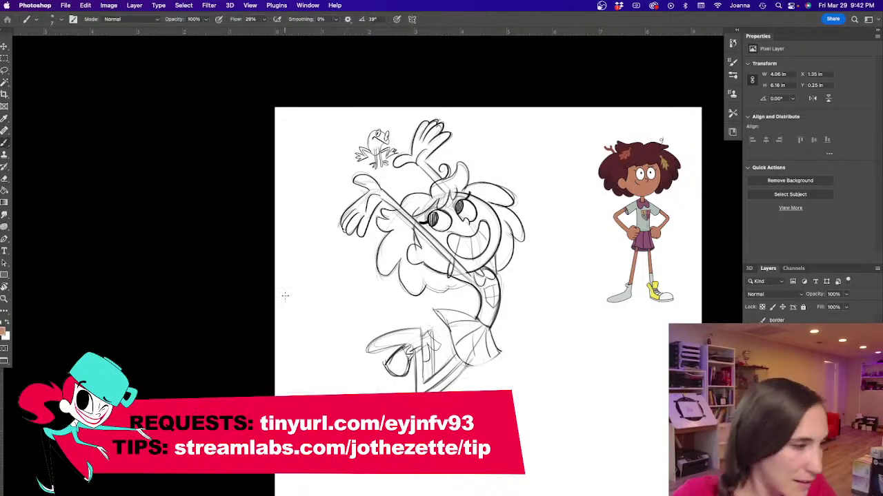
Step: Switch to the painting brush labelled TRY ME NOW from the megapack's Paintbox set
left_click(62, 20)
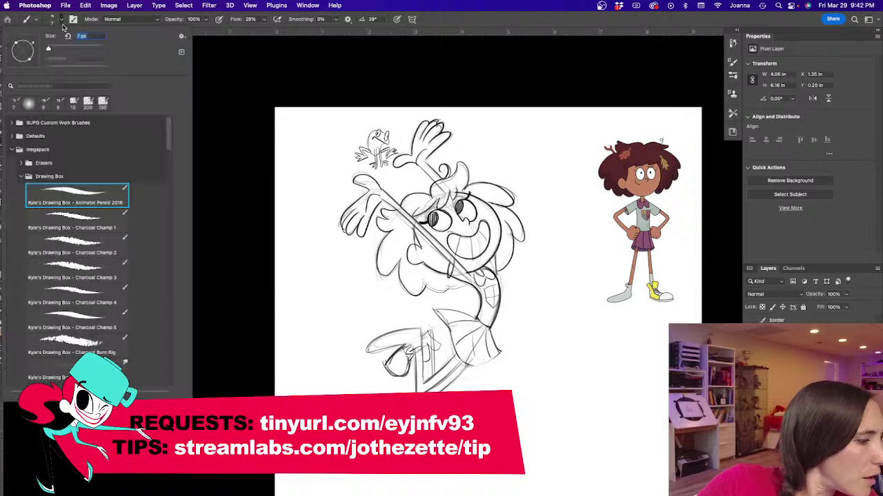
left_click(21, 176)
left_click(21, 191)
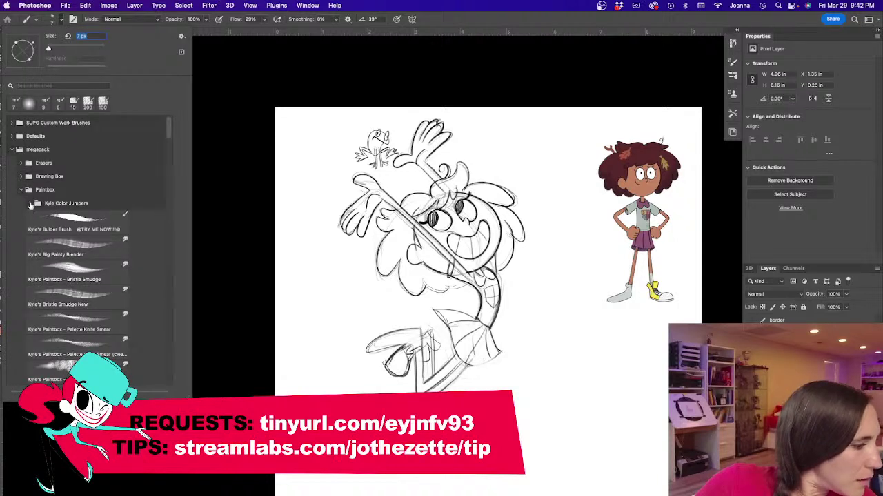
left_click(29, 203)
left_click(20, 190)
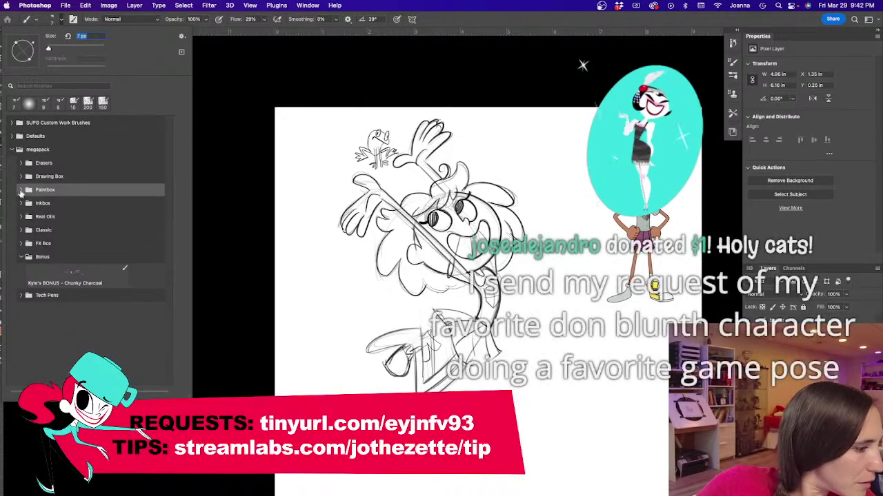
left_click(21, 191)
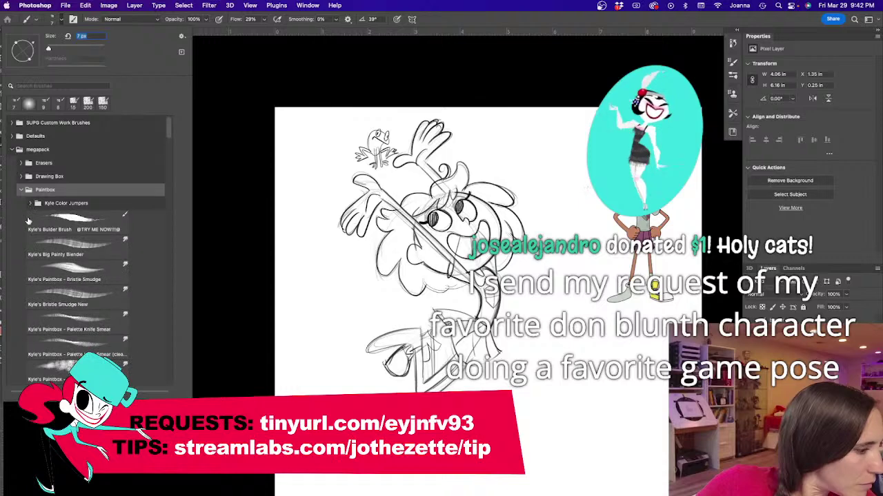
double_click(60, 226)
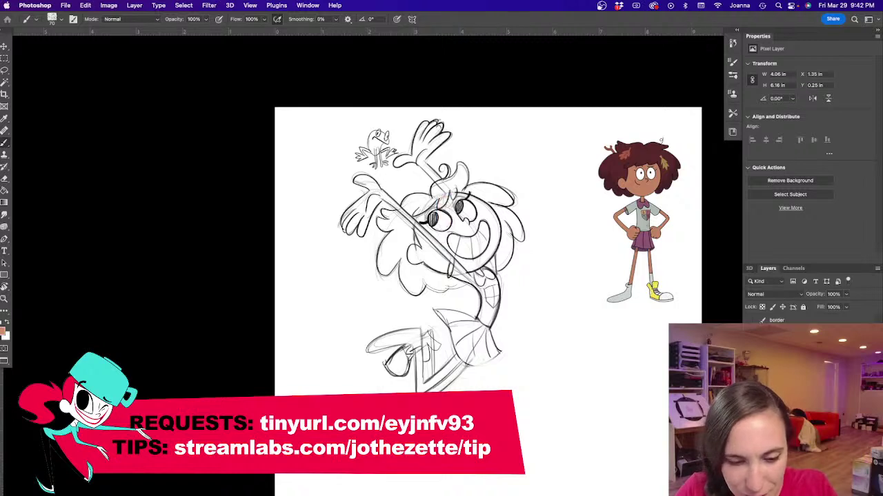
Step: Paint the leaping girl's face in skin tone and her rear hair lock in the dark brown sampled from the reference hair
mouse_move(442, 200)
left_mouse_down()
mouse_move(453, 239)
mouse_move(466, 246)
mouse_move(477, 249)
mouse_move(491, 213)
mouse_move(477, 265)
left_mouse_up()
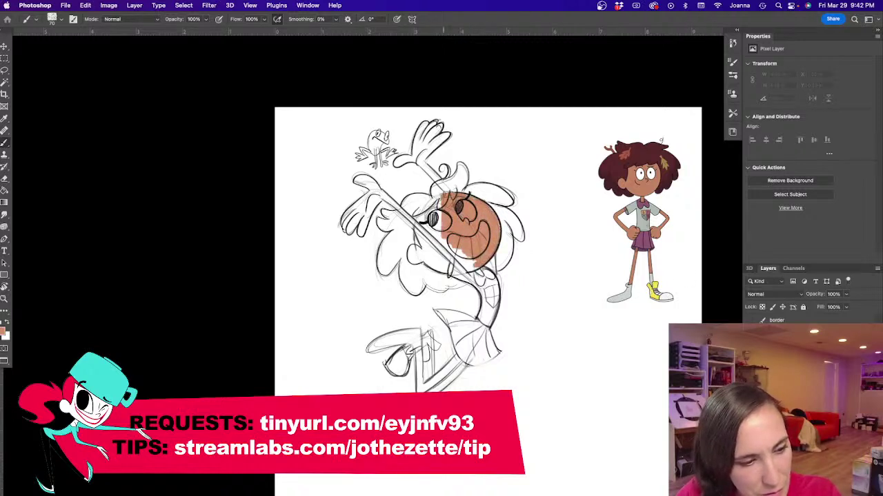
mouse_move(424, 206)
left_mouse_down()
mouse_move(432, 200)
mouse_move(406, 216)
mouse_move(419, 247)
mouse_move(383, 271)
left_mouse_up()
key("i")
left_click(651, 152)
key("bracketleft")
key("bracketleft")
mouse_move(396, 230)
left_mouse_down()
mouse_move(380, 272)
mouse_move(401, 230)
left_mouse_up()
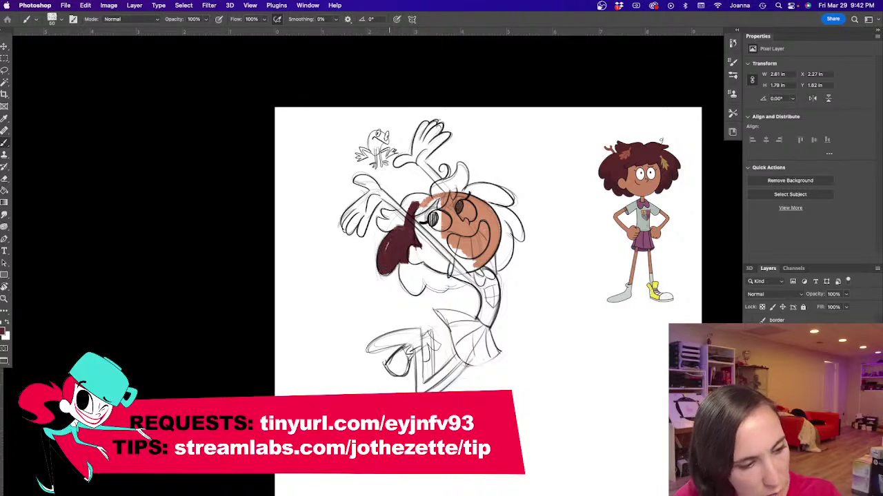
Step: Outline the scalloped lower hair in dark brown and paint the hair locks beside the far cheek with a smaller brush
mouse_move(384, 271)
left_mouse_down()
mouse_move(397, 265)
mouse_move(410, 296)
mouse_move(424, 273)
mouse_move(450, 277)
left_mouse_up()
key("bracketleft")
key("bracketleft")
key("bracketleft")
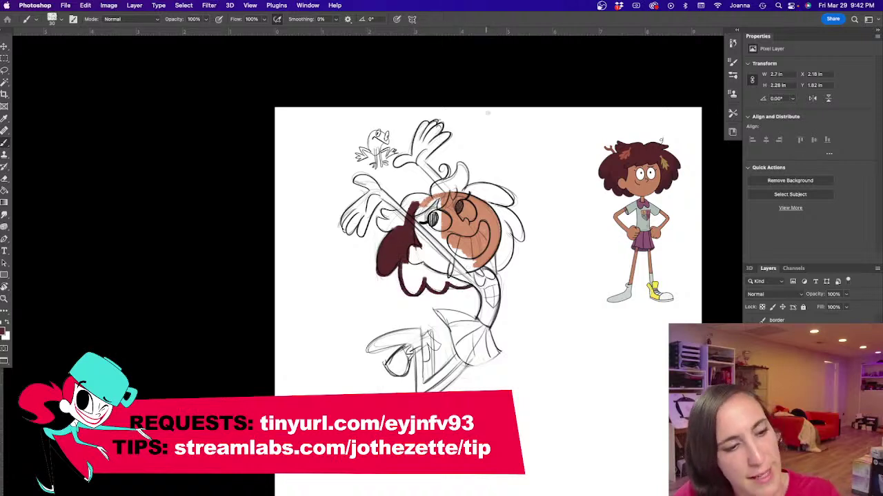
mouse_move(472, 192)
left_mouse_down()
mouse_move(502, 234)
mouse_move(497, 255)
mouse_move(510, 227)
mouse_move(502, 219)
mouse_move(502, 262)
mouse_move(500, 218)
mouse_move(523, 229)
mouse_move(521, 243)
left_mouse_up()
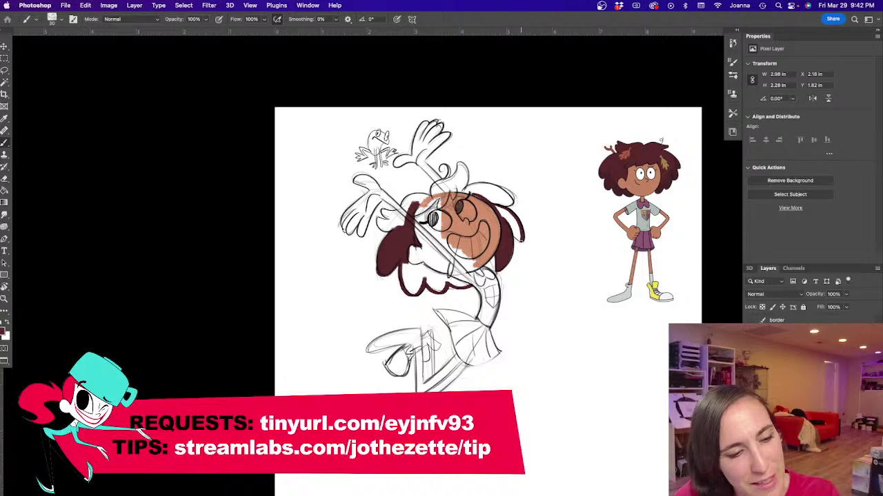
key("bracketright")
left_click_drag(496, 214, 539, 277)
Step: Paint the fringe, the curl on top and the upper hair on both sides of the head in dark brown
mouse_move(452, 233)
left_mouse_down()
mouse_move(482, 209)
mouse_move(487, 220)
mouse_move(477, 230)
mouse_move(481, 203)
mouse_move(483, 223)
mouse_move(475, 226)
left_mouse_up()
mouse_move(453, 256)
left_mouse_down()
mouse_move(436, 253)
mouse_move(455, 238)
mouse_move(439, 245)
mouse_move(477, 225)
mouse_move(457, 245)
mouse_move(461, 226)
mouse_move(454, 230)
left_mouse_up()
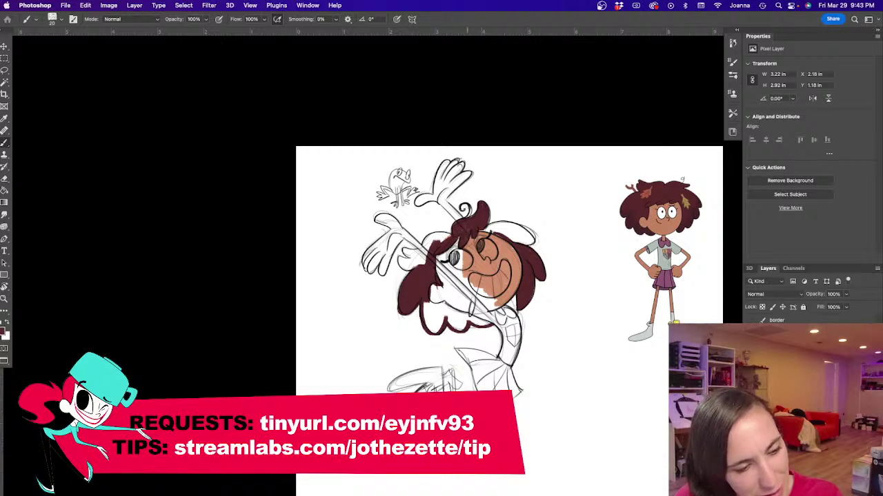
key("bracketright")
mouse_move(476, 230)
left_mouse_down()
mouse_move(512, 226)
mouse_move(532, 238)
mouse_move(513, 246)
mouse_move(513, 227)
mouse_move(526, 238)
mouse_move(489, 228)
mouse_move(501, 223)
left_mouse_up()
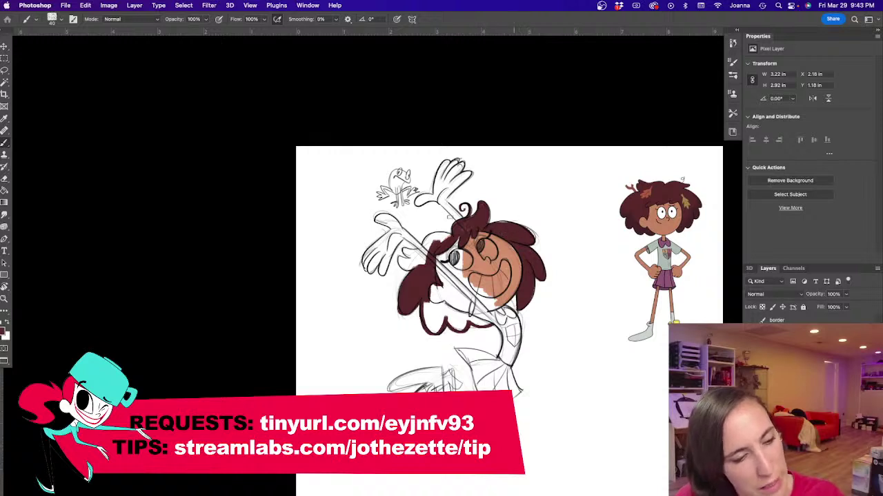
mouse_move(450, 236)
left_mouse_down()
mouse_move(435, 236)
mouse_move(425, 248)
mouse_move(456, 239)
mouse_move(408, 253)
mouse_move(426, 253)
mouse_move(403, 269)
mouse_move(415, 263)
left_mouse_up()
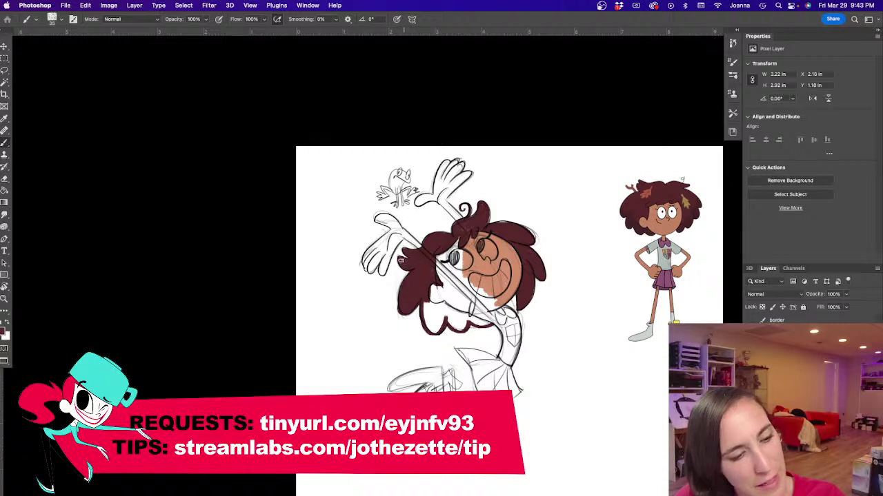
Step: Fill the outlined lower hair with dark brown, then lasso its lower edge to trim stray paint and deselect
key("bracketright")
mouse_move(426, 302)
left_mouse_down()
mouse_move(425, 320)
mouse_move(423, 304)
mouse_move(440, 329)
mouse_move(434, 298)
mouse_move(488, 323)
mouse_move(462, 319)
mouse_move(461, 330)
mouse_move(449, 321)
left_mouse_up()
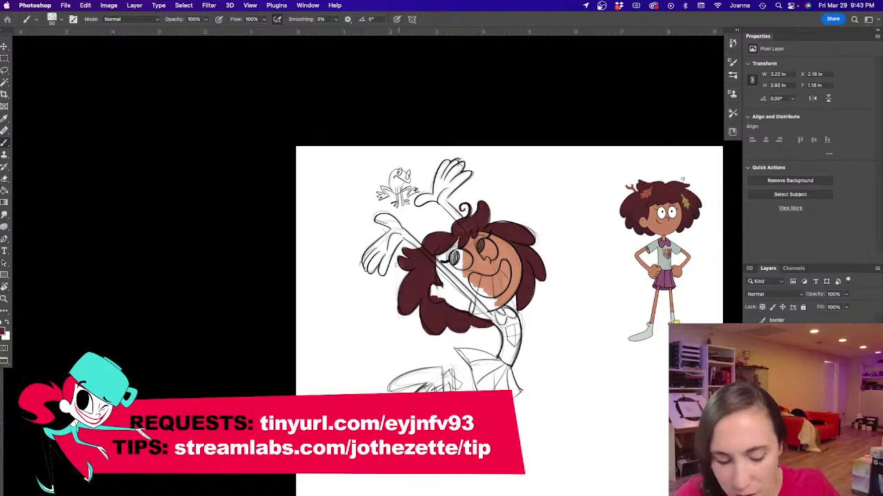
key("l")
mouse_move(427, 331)
left_mouse_down()
mouse_move(452, 331)
mouse_move(415, 352)
mouse_move(394, 336)
mouse_move(472, 331)
mouse_move(457, 347)
mouse_move(445, 334)
left_mouse_up()
key("super+d")
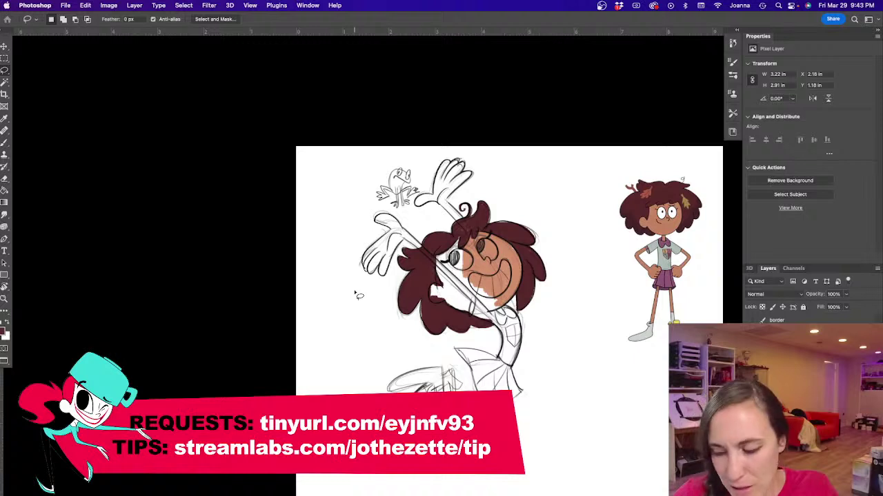
Step: Sample the skin tone from the girl's face and paint her legs with the Brush
key("i")
left_click(481, 250)
key("l")
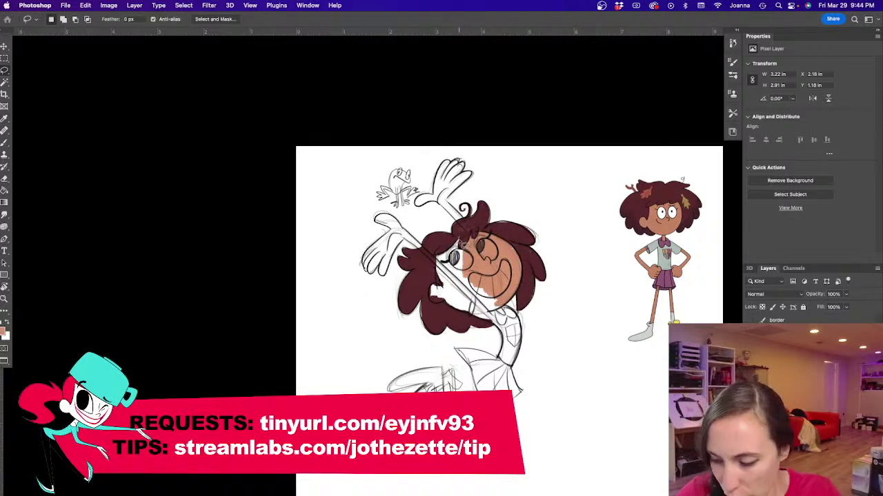
key("b")
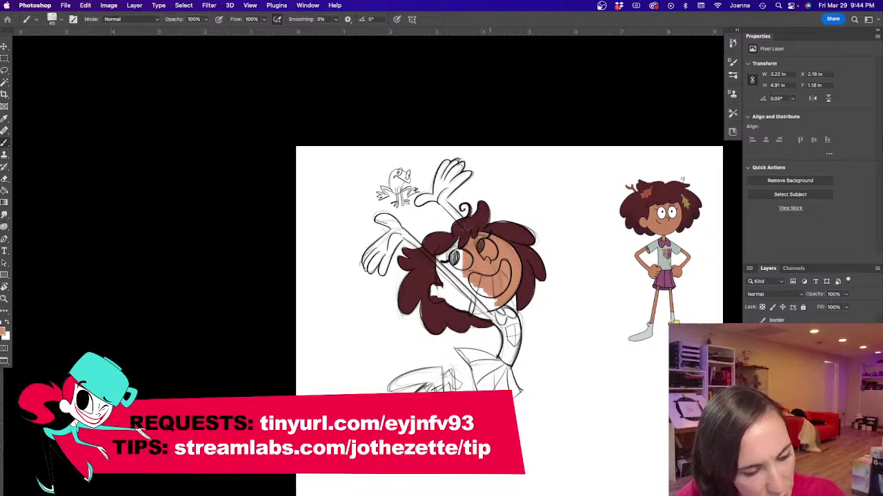
left_click_drag(467, 426, 464, 434)
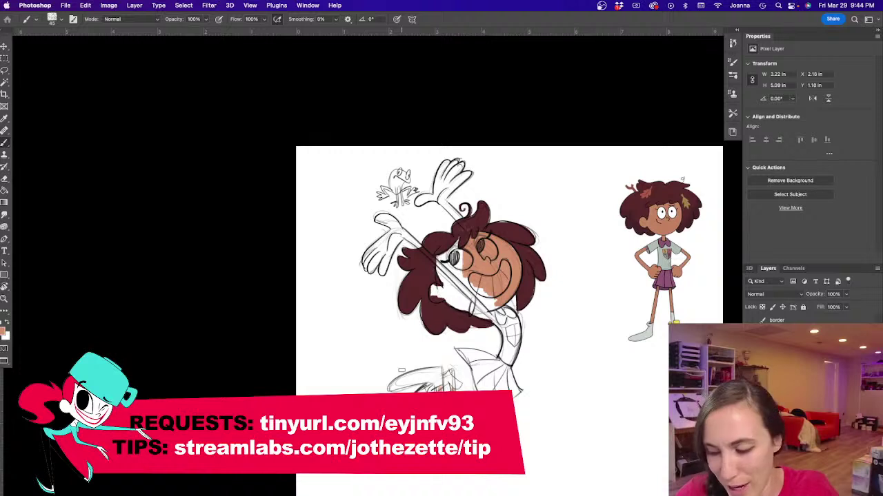
Step: Sample the reference skirt's purple, adjust it to a brighter shade in the Color Picker and fill the girl's skirt
left_click(669, 275, "alt")
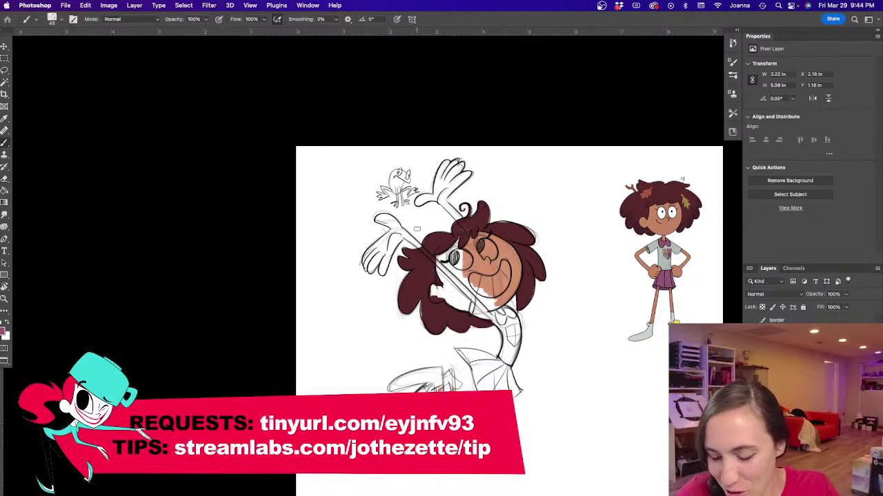
mouse_move(456, 349)
left_mouse_down()
mouse_move(500, 359)
mouse_move(516, 388)
left_mouse_up()
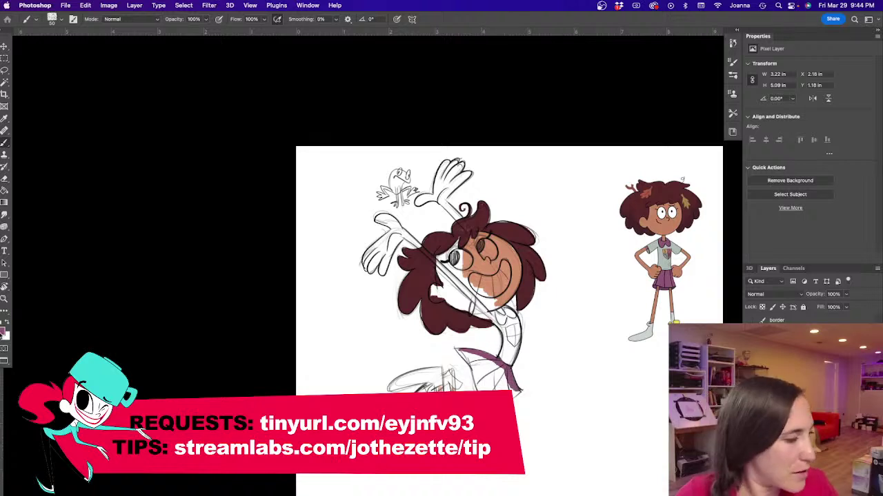
left_click(4, 335)
left_click(312, 312)
mouse_move(494, 358)
left_mouse_down()
mouse_move(492, 386)
mouse_move(503, 376)
mouse_move(518, 397)
left_mouse_up()
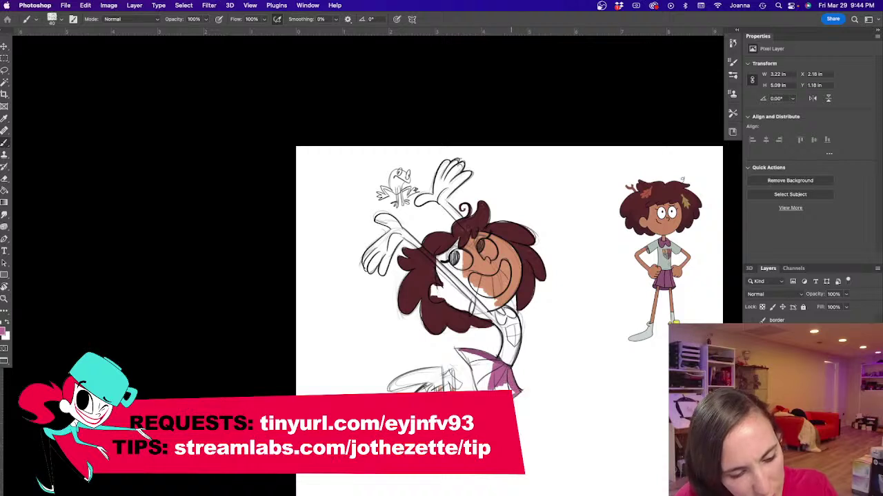
left_click_drag(476, 377, 479, 390)
mouse_move(459, 351)
left_mouse_down()
mouse_move(476, 380)
mouse_move(463, 355)
mouse_move(482, 372)
mouse_move(496, 366)
left_mouse_up()
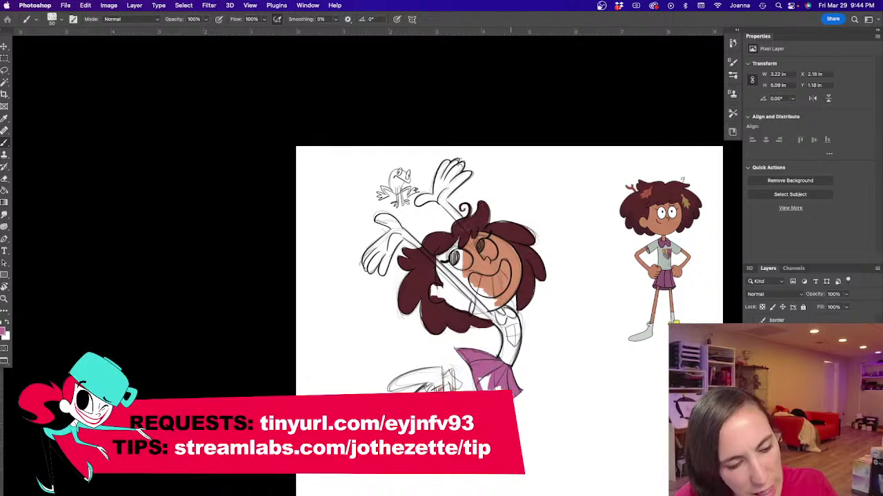
left_click_drag(493, 386, 483, 379)
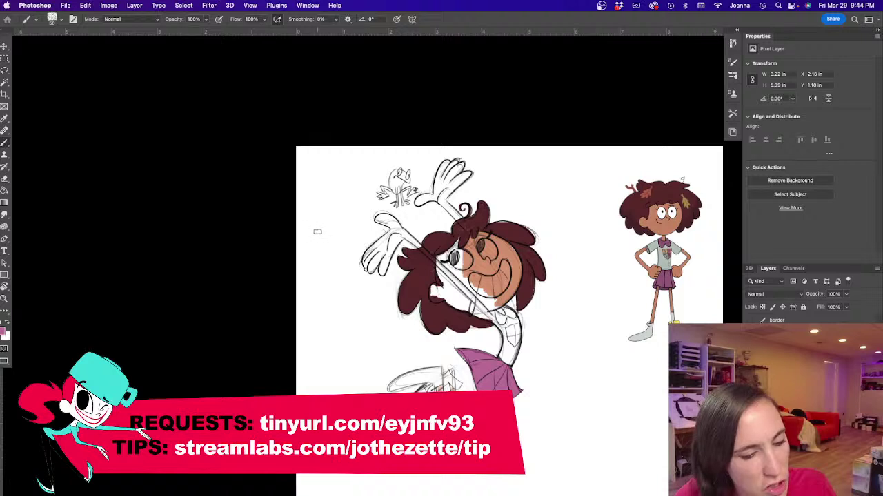
Step: Sample the reference skirt's dark purple and paint the inner fold at the skirt's raised edge, using the Behind brush mode
left_click(660, 288, "alt")
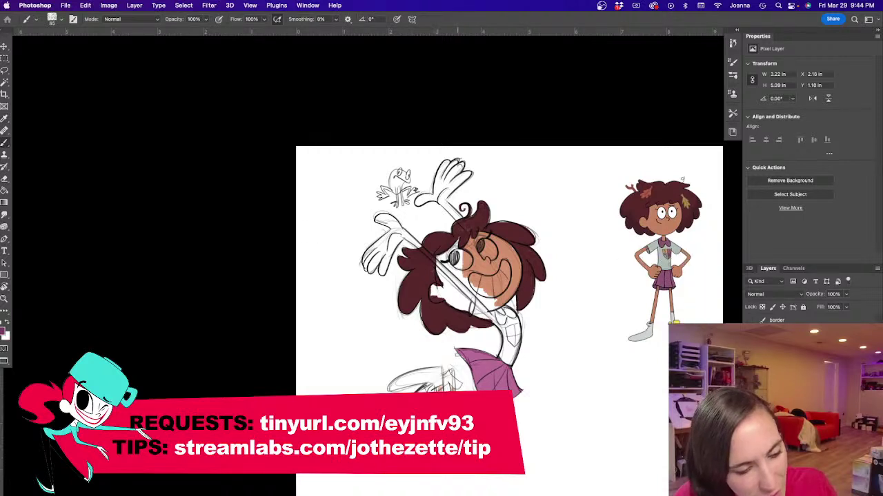
mouse_move(456, 350)
left_mouse_down()
mouse_move(470, 370)
mouse_move(458, 355)
left_mouse_up()
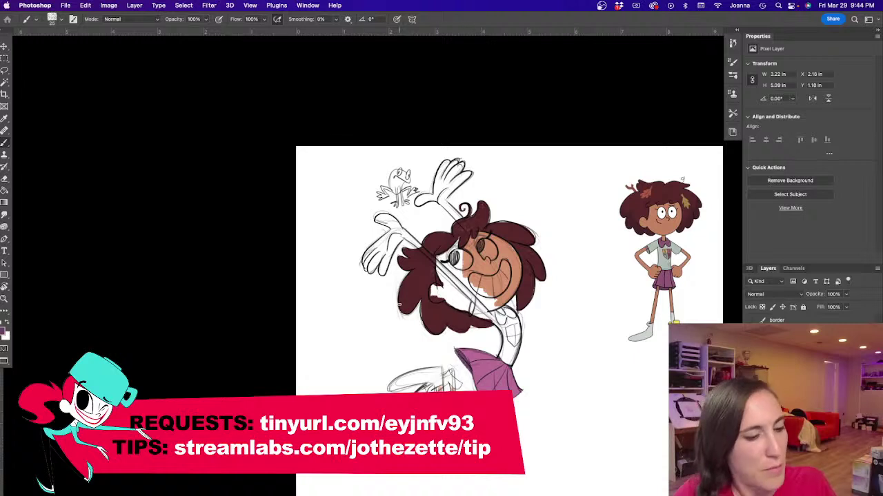
left_click(115, 18)
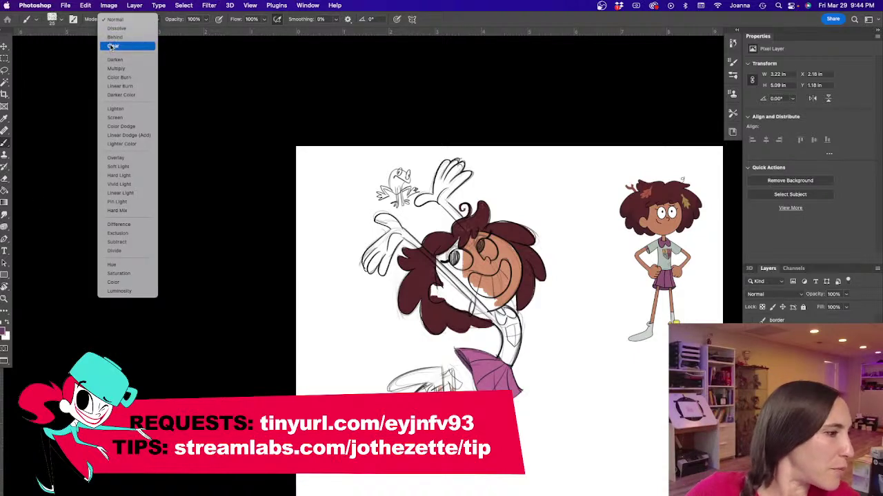
left_click(115, 37)
left_click_drag(455, 350, 470, 372)
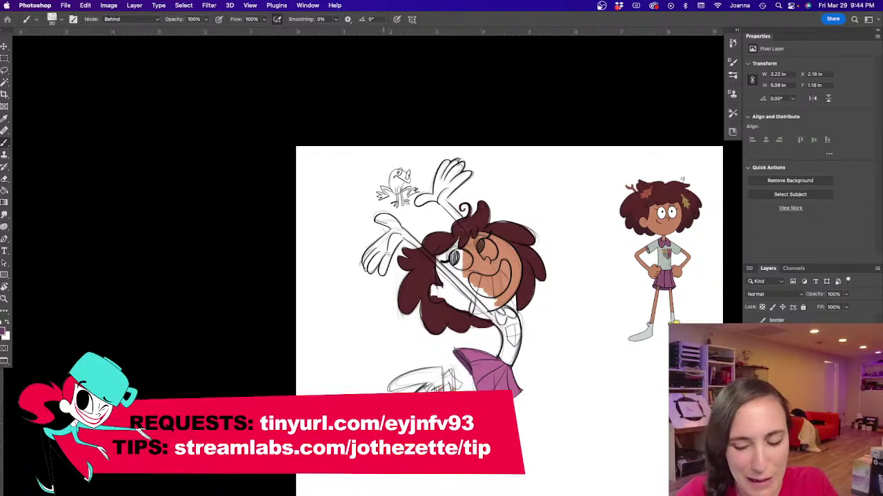
Step: Sample the lighter purple from the girl's skirt and return the brush mode to Normal
left_click(483, 368, "alt")
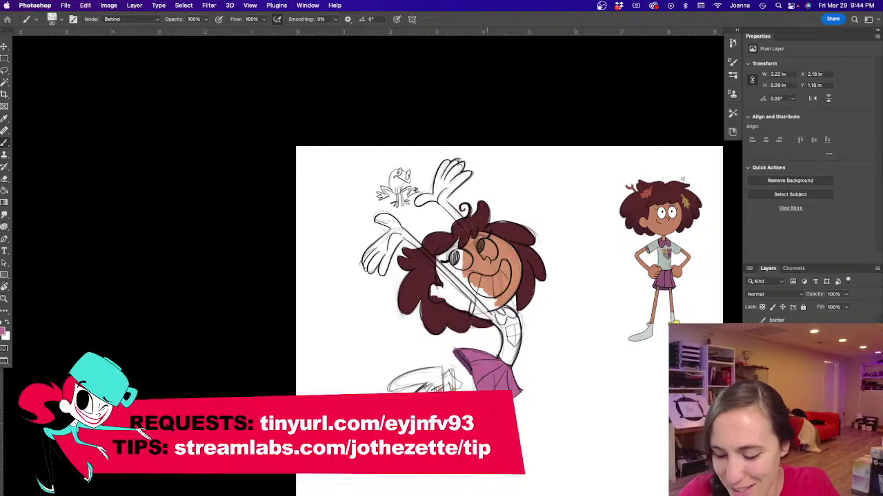
left_click(121, 19)
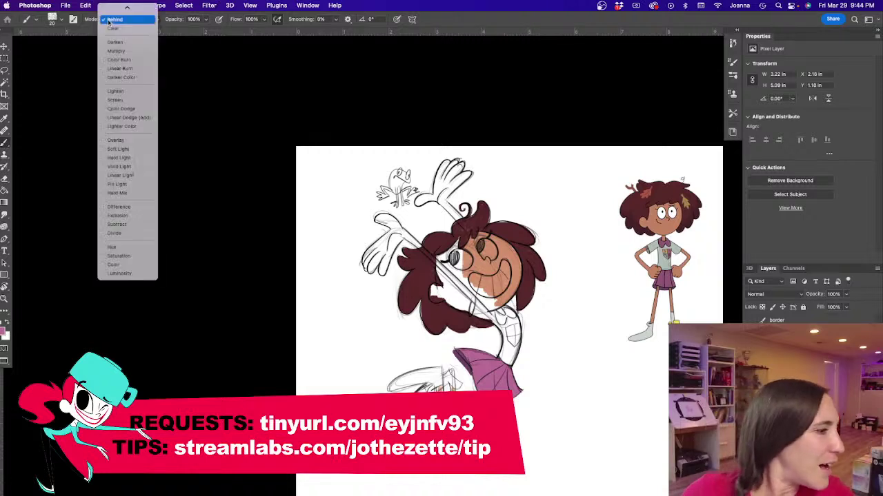
left_click(119, 9)
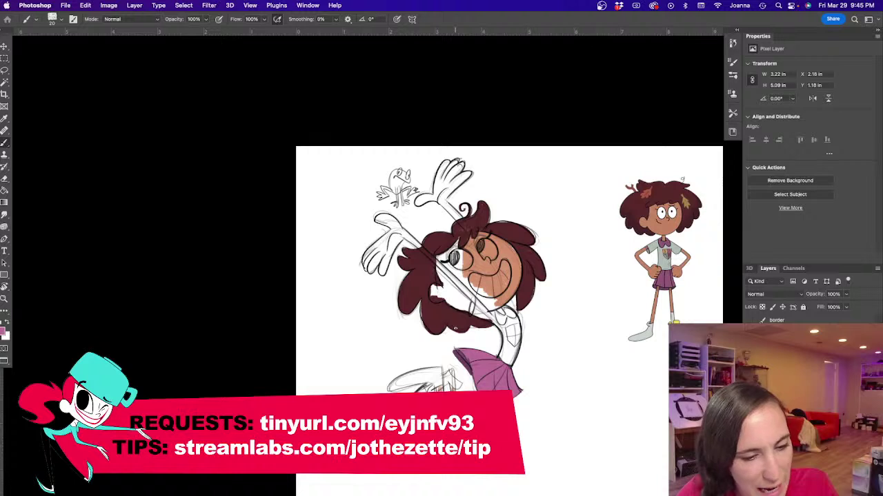
Step: Sample the reference shirt's colour, adjust it to a pale grey-green in the Color Picker and paint the girl's raised socked foot
left_click(655, 253, "alt")
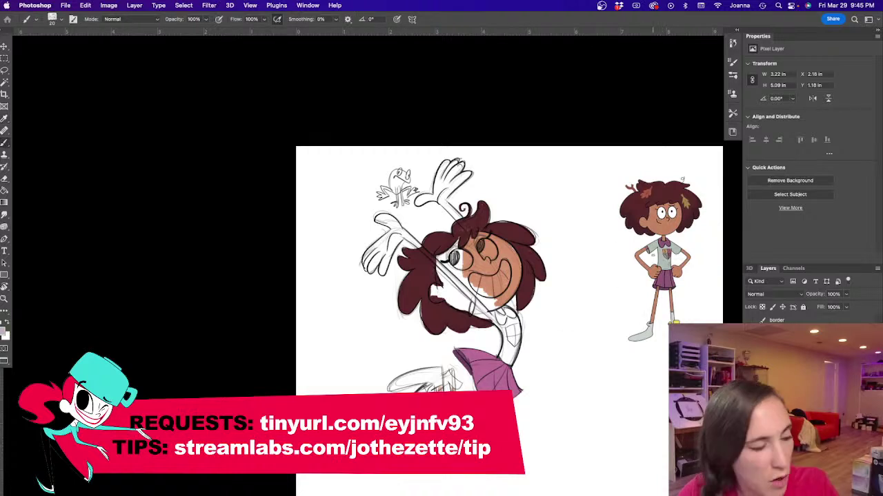
left_click(4, 338)
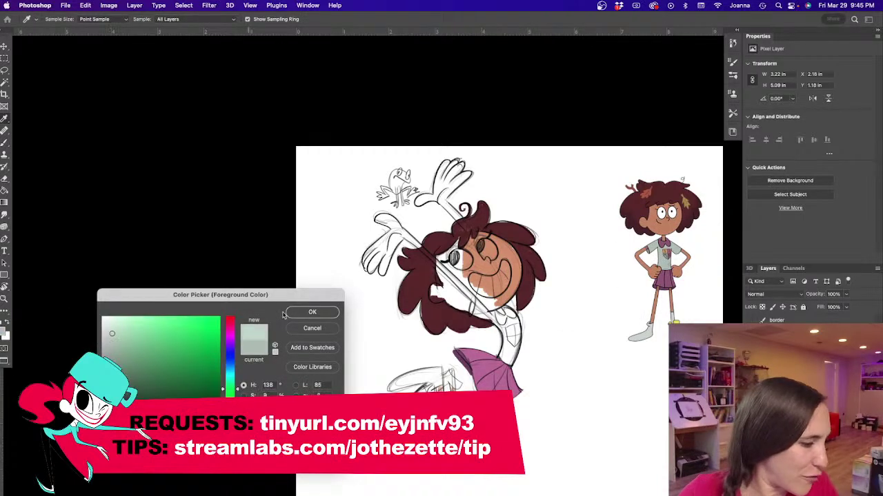
left_click(312, 314)
key("]")
key("]")
key("]")
key("]")
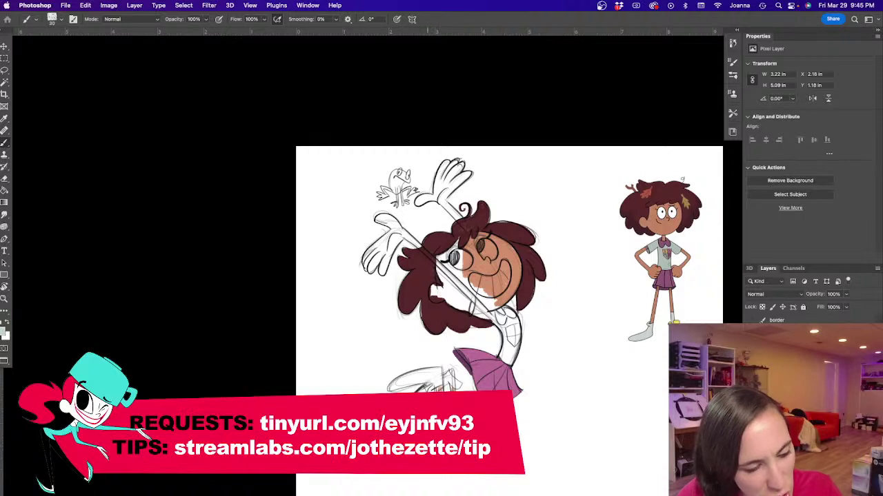
mouse_move(436, 387)
left_mouse_down()
mouse_move(437, 370)
mouse_move(440, 383)
mouse_move(432, 371)
mouse_move(391, 386)
mouse_move(426, 381)
left_mouse_up()
key("]")
key("]")
key("]")
key("]")
key("]")
key("]")
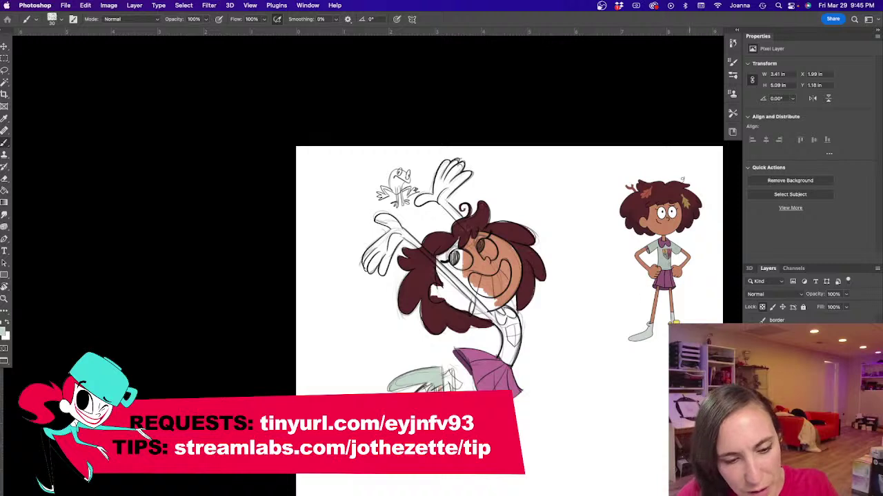
Step: Paint the girl's shoe in the yellow sampled from the reference shoe, and her shirt and sleeve in the sock's grey-green
left_click(669, 321, "alt")
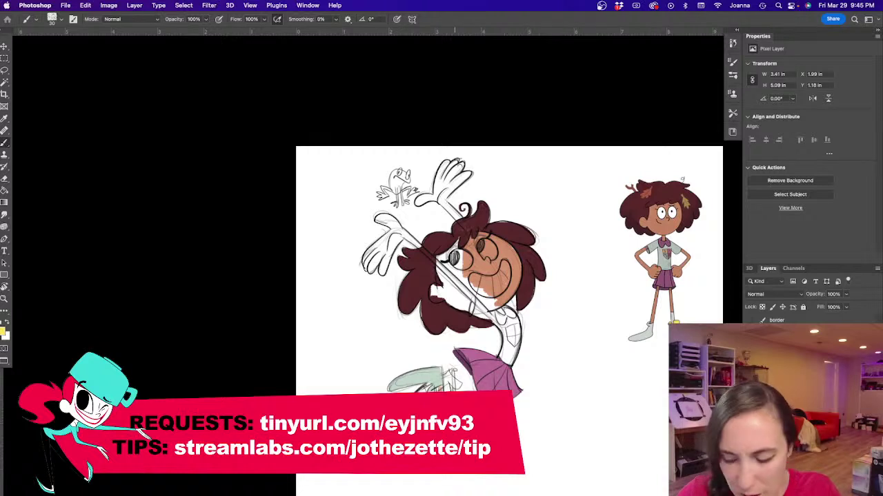
left_click_drag(453, 377, 445, 377)
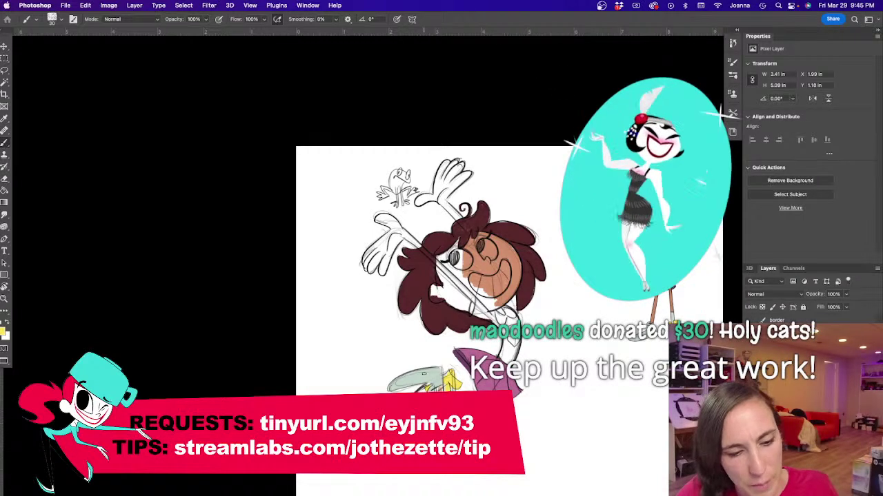
left_click(425, 372, "alt")
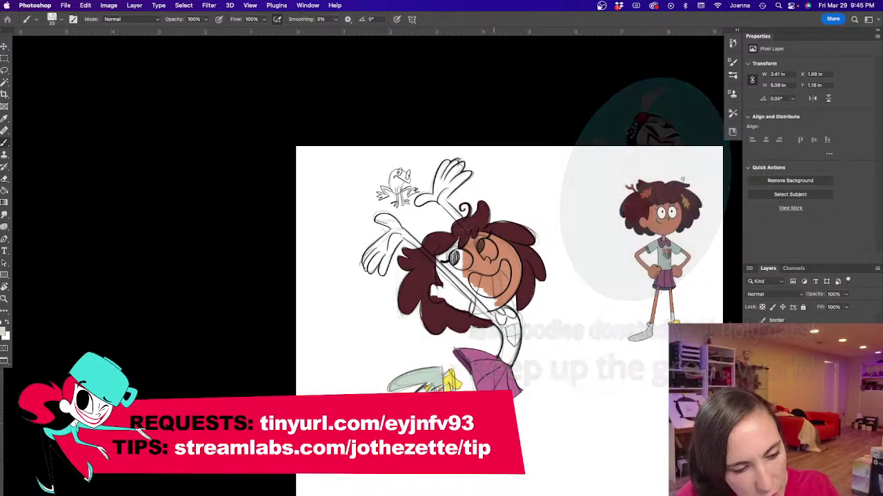
mouse_move(502, 328)
left_mouse_down()
mouse_move(508, 362)
mouse_move(517, 334)
mouse_move(509, 359)
mouse_move(511, 309)
left_mouse_up()
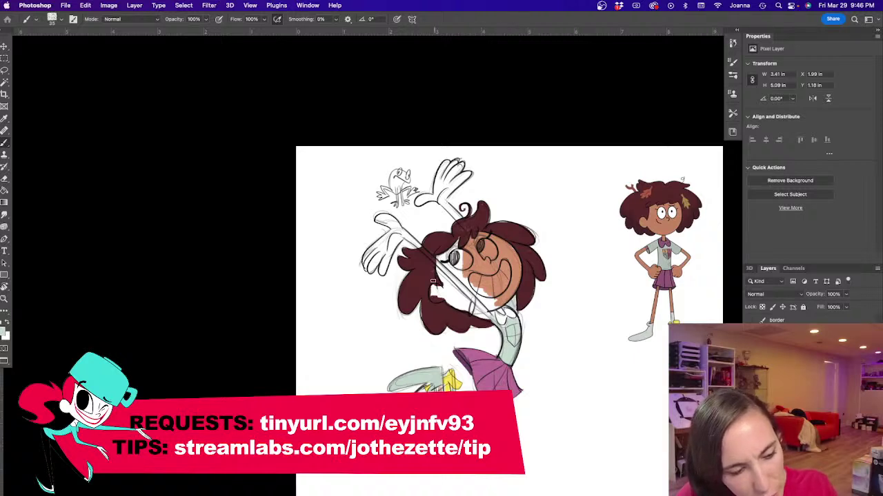
left_click_drag(476, 305, 479, 318)
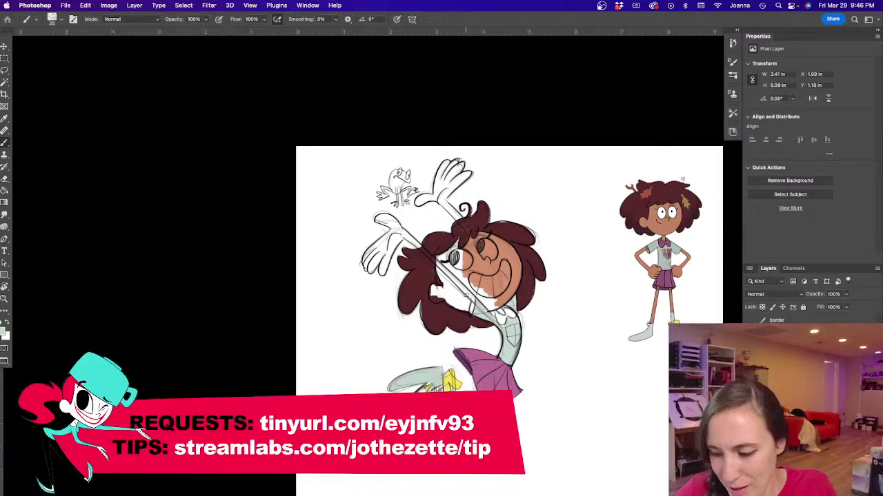
Step: Sample the skin tone and paint the remaining white areas of the girl's face, including around the eyes and mouth
left_click(507, 245, "alt")
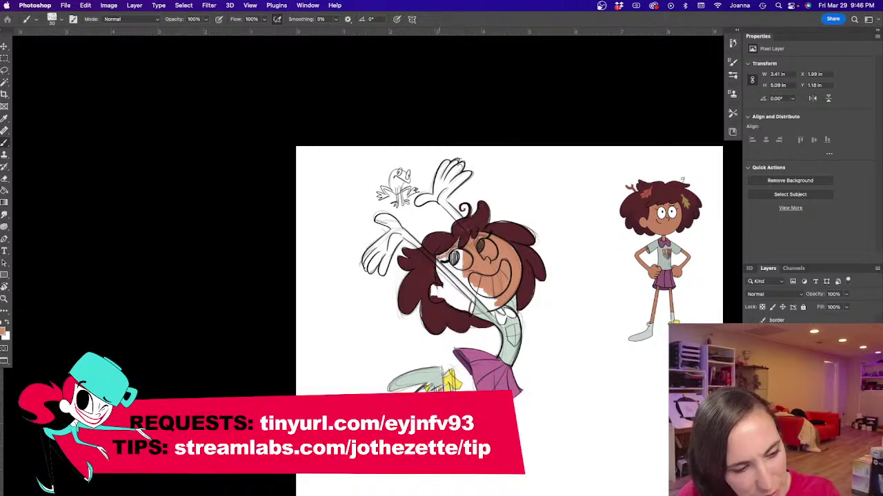
key("bracketright")
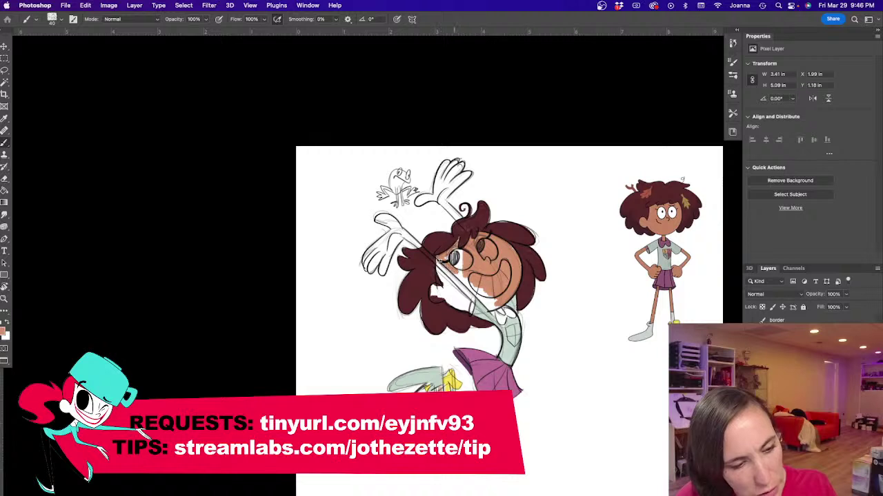
mouse_move(448, 258)
left_mouse_down()
mouse_move(496, 308)
mouse_move(457, 266)
mouse_move(460, 255)
left_mouse_up()
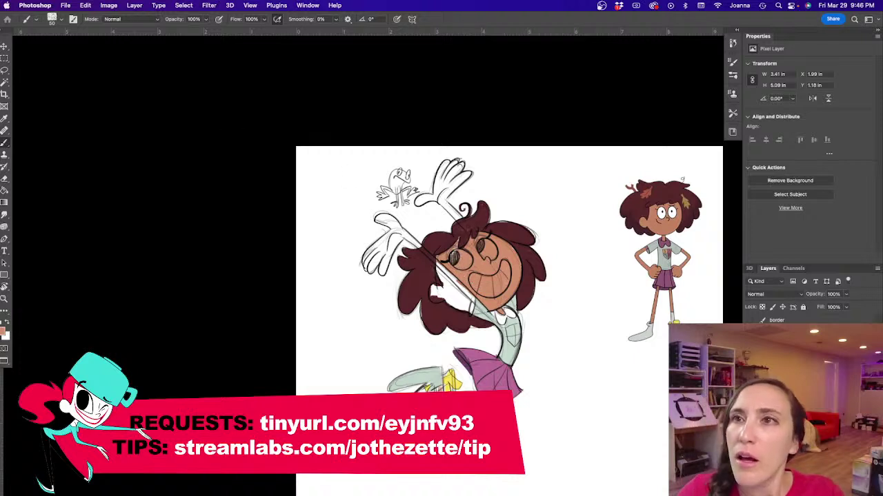
key("Tab")
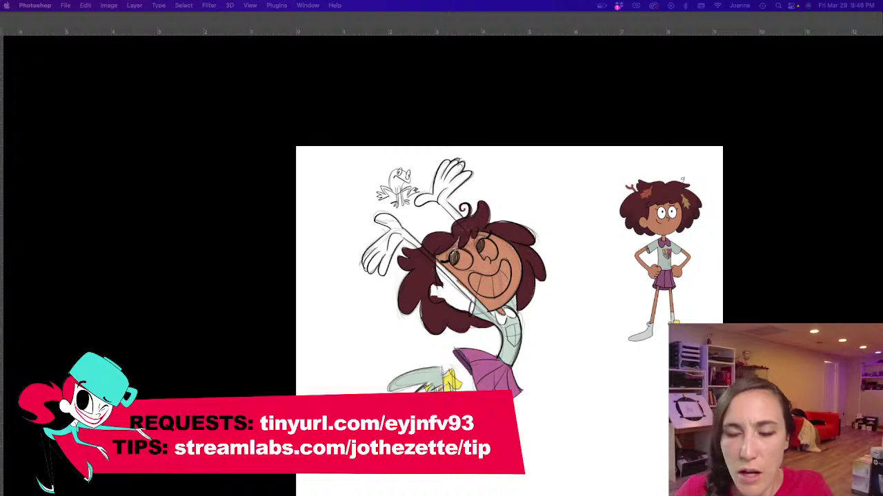
key("Tab")
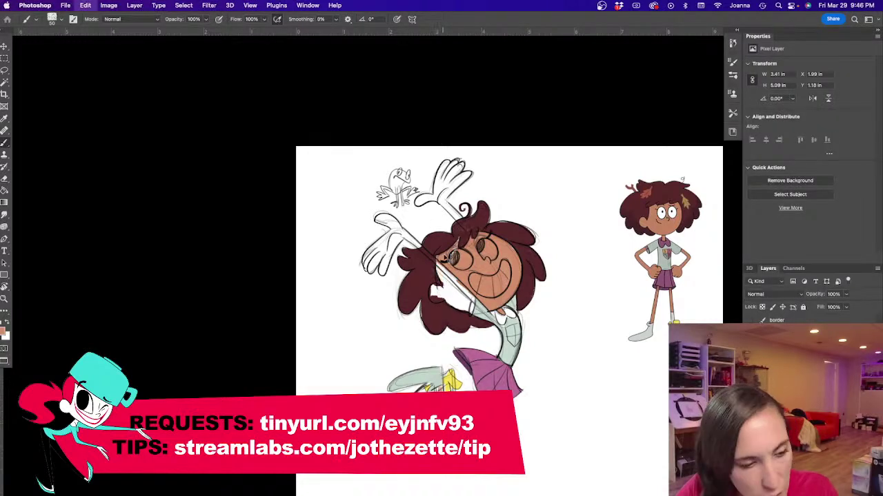
Step: Paint the girl's ear, cheek and the lower raised arm and hand in the same skin tone
left_click_drag(411, 286, 407, 258)
left_click(417, 255, "super")
left_click_drag(444, 225, 452, 257)
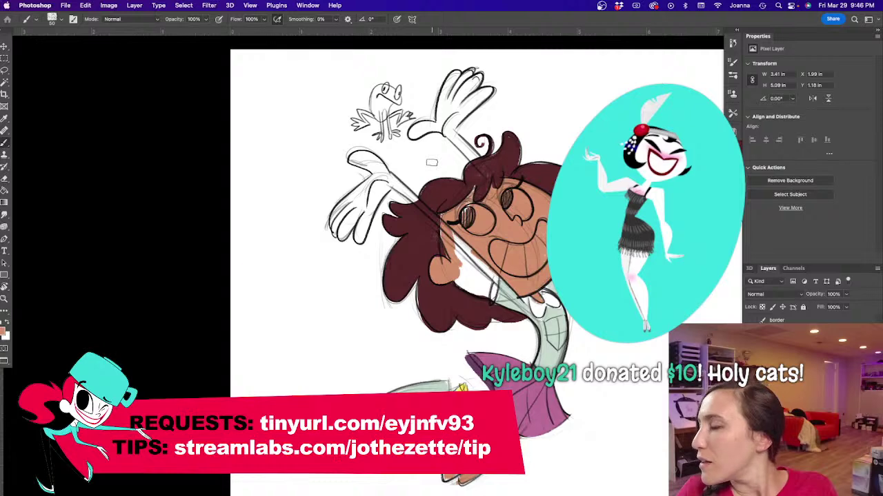
mouse_move(451, 273)
left_mouse_down()
mouse_move(485, 295)
mouse_move(489, 260)
mouse_move(493, 281)
mouse_move(485, 249)
mouse_move(453, 243)
left_mouse_up()
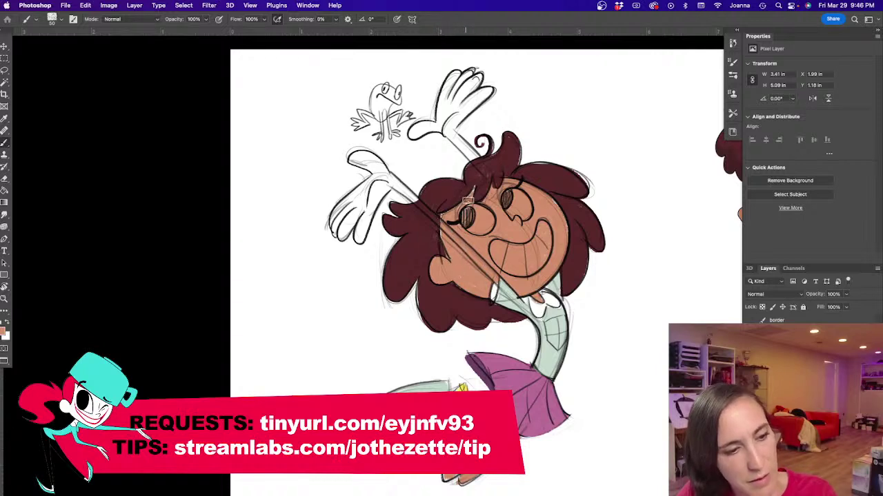
mouse_move(339, 304)
left_mouse_down()
mouse_move(331, 325)
mouse_move(344, 337)
left_mouse_up()
mouse_move(393, 220)
left_mouse_down()
mouse_move(364, 272)
mouse_move(376, 238)
mouse_move(337, 266)
mouse_move(358, 228)
mouse_move(386, 211)
mouse_move(358, 186)
mouse_move(455, 271)
left_mouse_up()
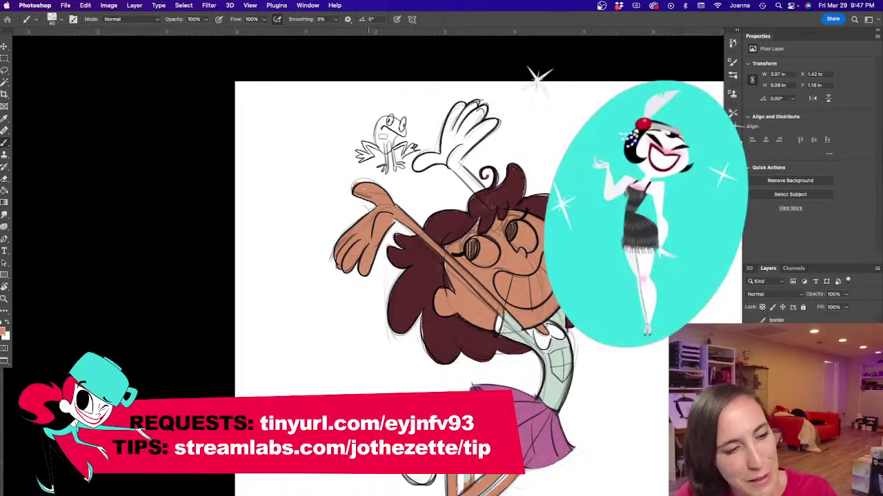
Step: Paint the upper raised hand, its thumb and forearm in the same skin tone, starting with a larger brush
key("bracketright")
key("bracketright")
mouse_move(445, 154)
left_mouse_down()
mouse_move(458, 107)
mouse_move(476, 114)
mouse_move(480, 127)
mouse_move(493, 124)
mouse_move(451, 147)
left_mouse_up()
left_click_drag(464, 136, 485, 125)
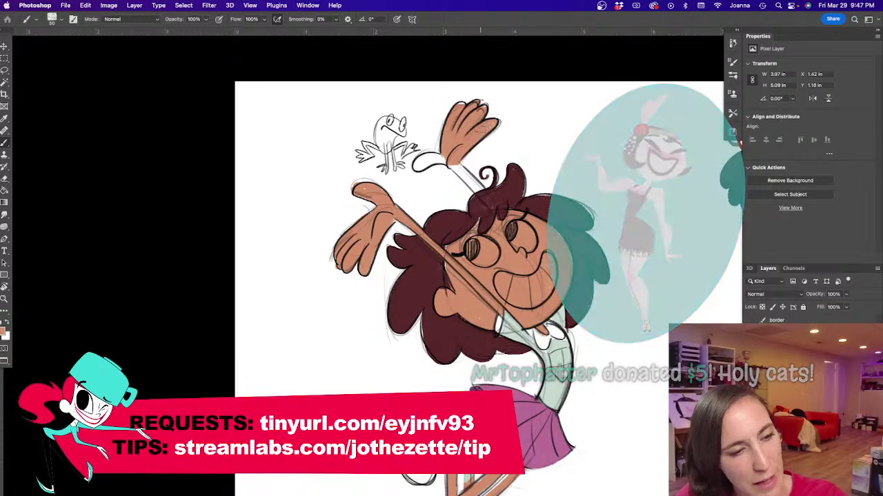
mouse_move(447, 158)
left_mouse_down()
mouse_move(418, 163)
mouse_move(441, 158)
mouse_move(461, 181)
mouse_move(475, 186)
mouse_move(480, 177)
mouse_move(478, 192)
left_mouse_up()
key("bracketleft")
key("bracketleft")
key("bracketleft")
key("bracketleft")
key("bracketleft")
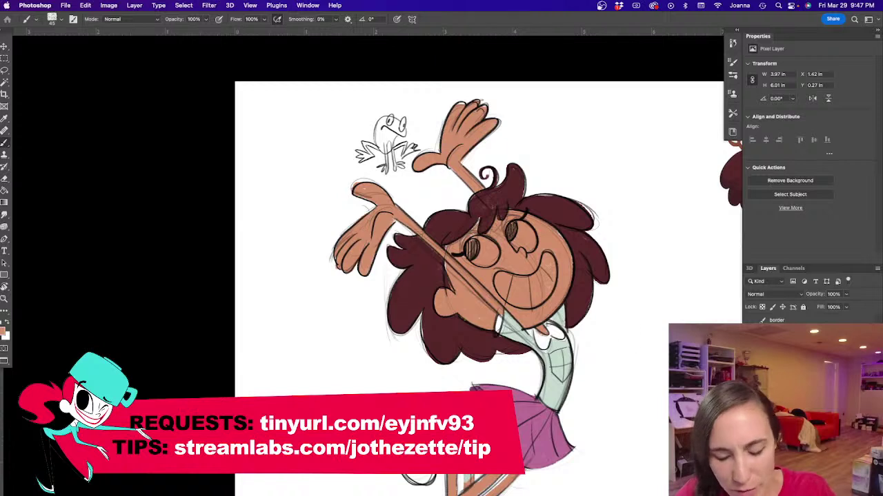
Step: Lasso the painted forearm between the upper hand and the hair, rotate it about 5°, nudge it into place and deselect it
key("l")
mouse_move(460, 169)
left_mouse_down()
mouse_move(487, 196)
mouse_move(460, 165)
left_mouse_up()
key("ctrl+t")
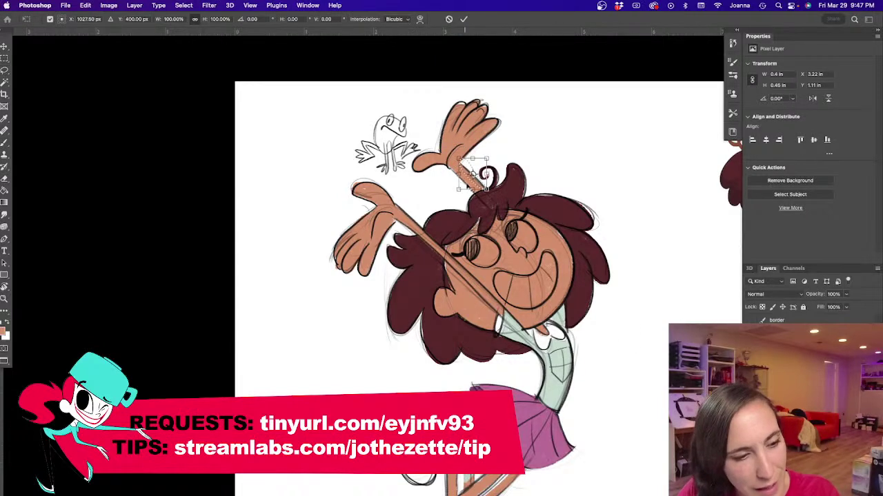
left_click_drag(486, 197, 482, 200)
key("Left")
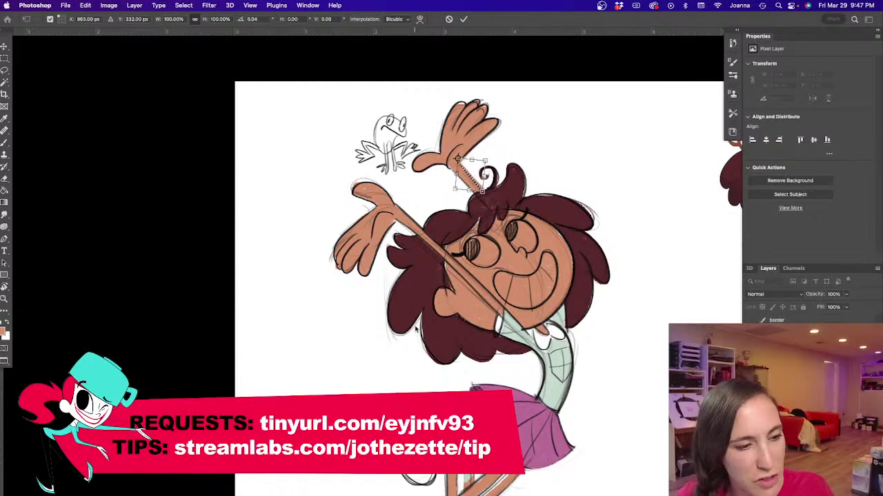
key("Return")
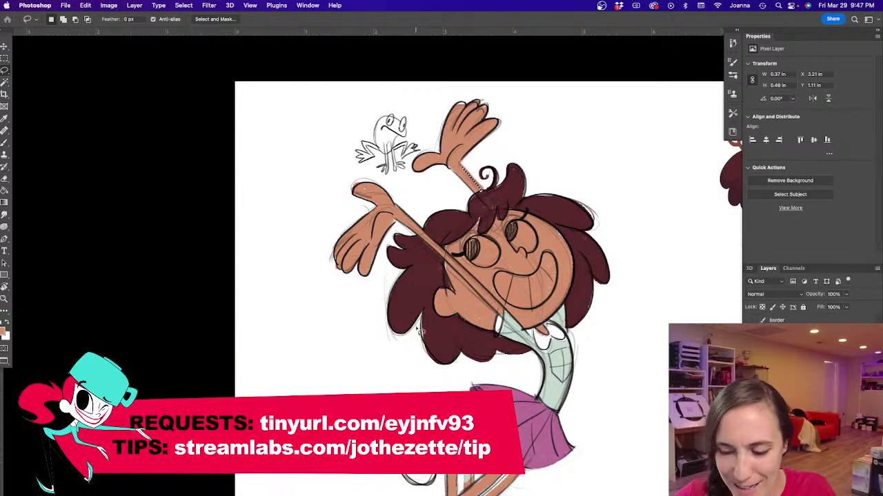
key("ctrl+d")
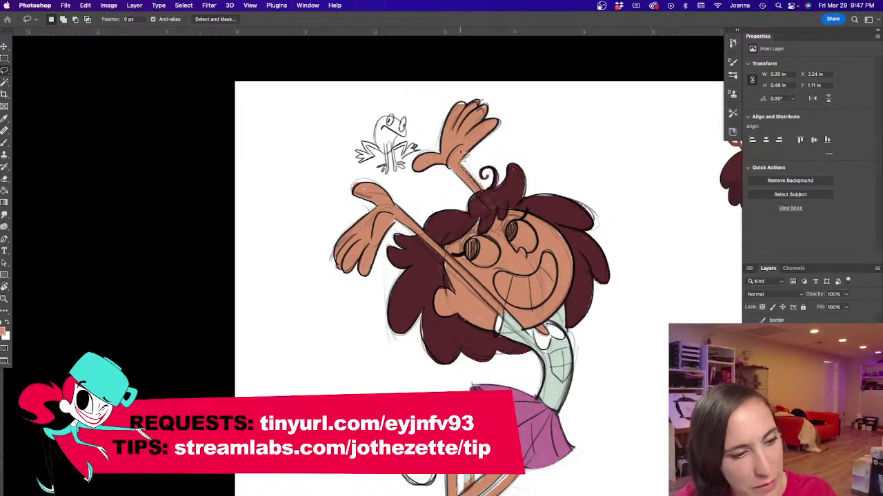
Step: Sample white and paint the girl's eyes and teeth
left_click_drag(382, 368, 362, 312)
key("i")
left_click(395, 311)
key("b")
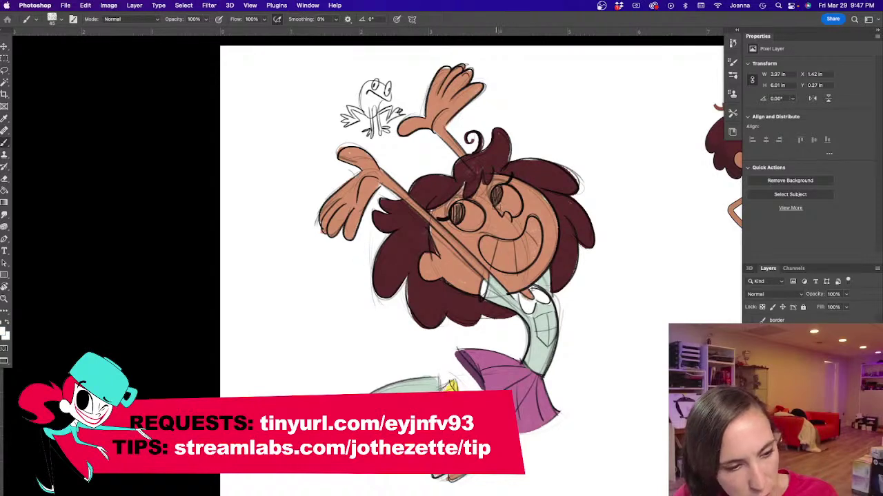
mouse_move(510, 205)
left_mouse_down()
mouse_move(513, 195)
mouse_move(513, 213)
left_mouse_up()
key("[")
mouse_move(460, 204)
left_mouse_down()
mouse_move(466, 224)
mouse_move(476, 204)
mouse_move(484, 232)
mouse_move(527, 240)
mouse_move(535, 219)
mouse_move(522, 269)
mouse_move(531, 238)
mouse_move(513, 270)
mouse_move(516, 251)
mouse_move(500, 262)
mouse_move(483, 248)
mouse_move(514, 268)
left_mouse_up()
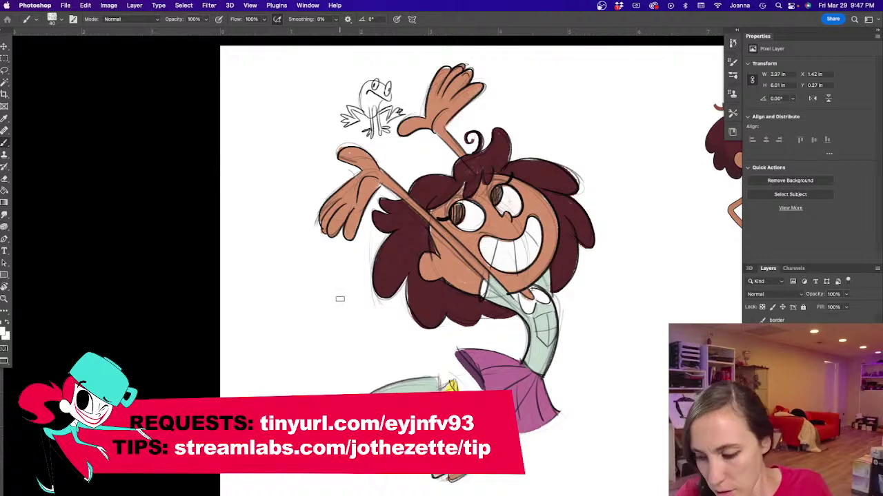
Step: Darken the shirt's grey-green in the Color Picker and paint the sleeve opening with a 20 px brush
key("i")
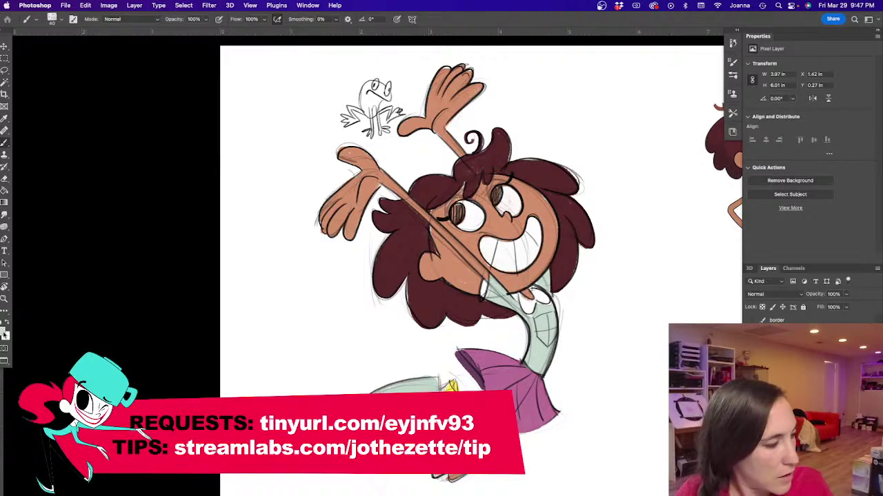
left_click(5, 334)
left_click_drag(111, 333, 118, 349)
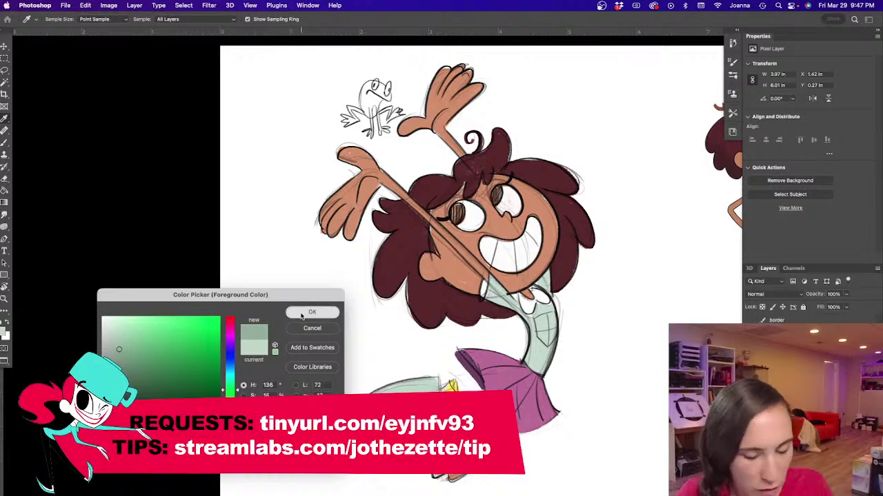
left_click(312, 312)
key("b")
key("bracketleft")
key("bracketleft")
key("bracketleft")
left_click_drag(485, 285, 483, 291)
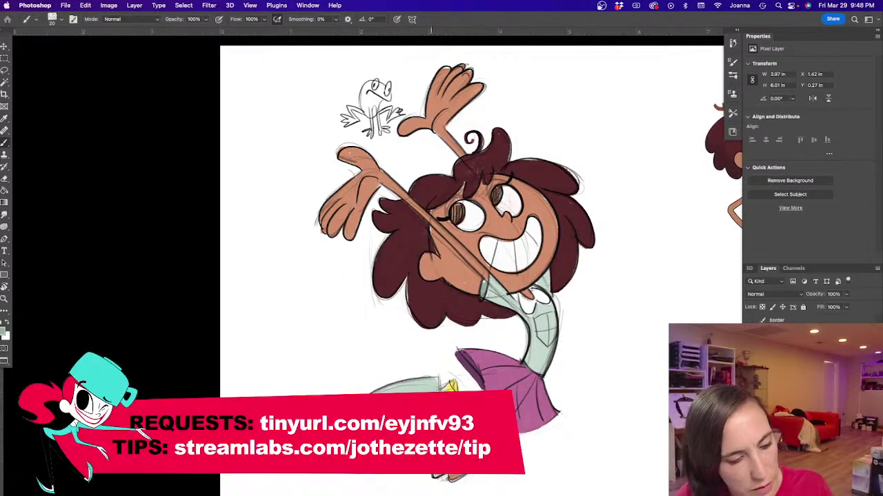
Step: Set the foreground colour to a bright green with hue 136° and saturation 56%, and paint the frog's body and legs
scroll(356, 360, "down", 2)
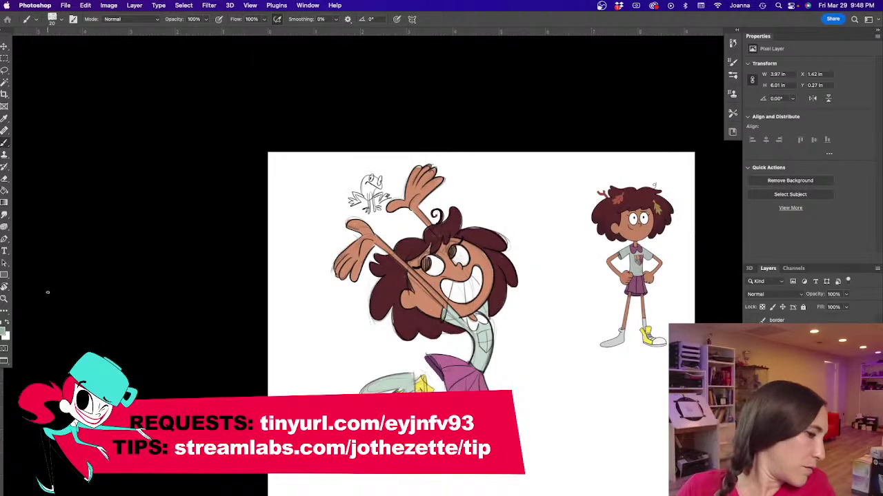
left_click(4, 334)
left_click_drag(150, 322, 168, 325)
left_click(312, 312)
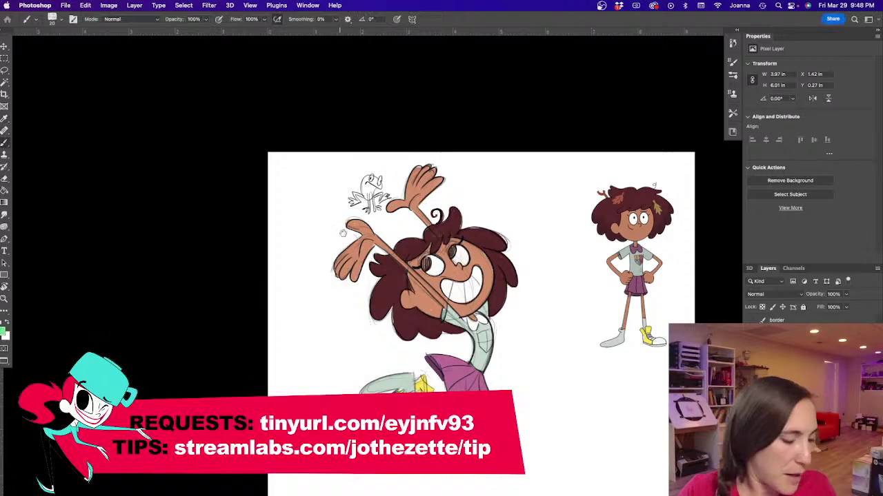
scroll(255, 69, "up", 3)
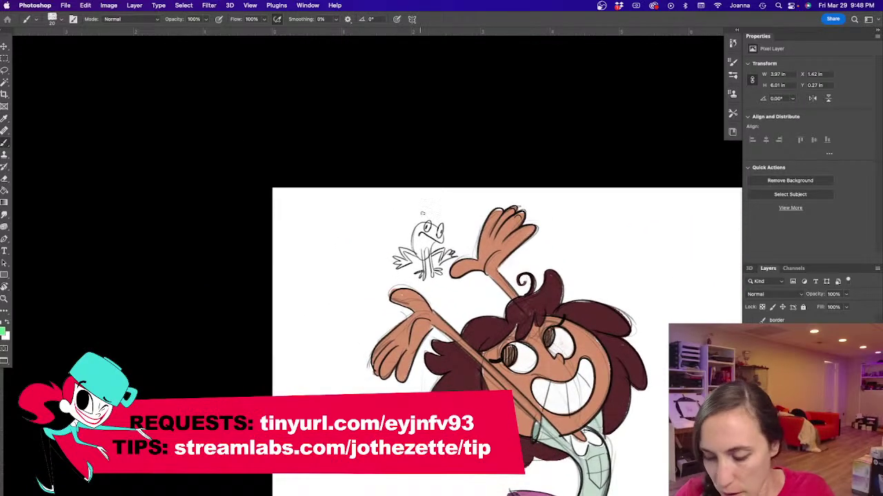
mouse_move(419, 228)
left_mouse_down()
mouse_move(418, 256)
mouse_move(422, 226)
mouse_move(442, 238)
mouse_move(429, 233)
left_mouse_up()
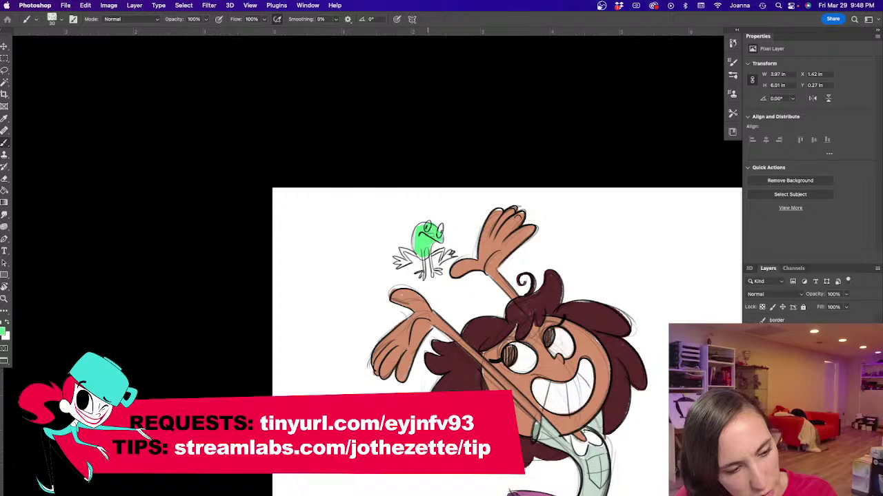
key("bracketleft")
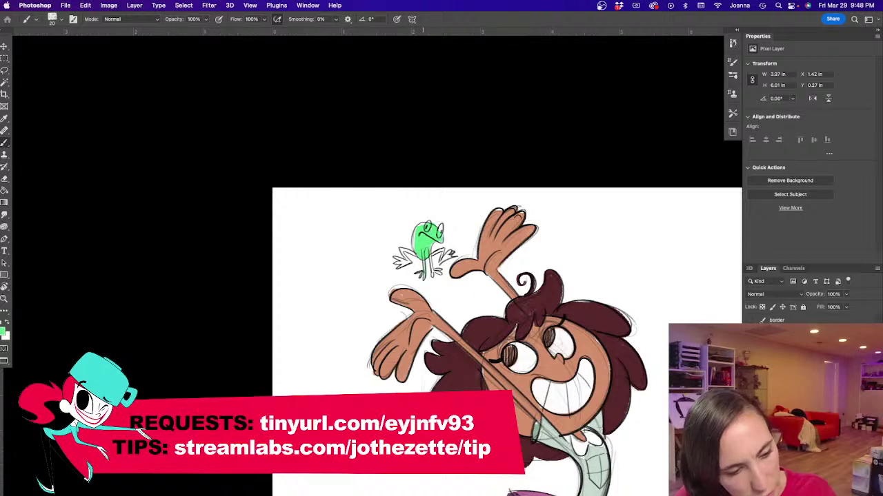
mouse_move(428, 252)
left_mouse_down()
mouse_move(431, 273)
mouse_move(453, 257)
mouse_move(443, 251)
mouse_move(398, 266)
mouse_move(403, 252)
mouse_move(414, 255)
left_mouse_up()
Step: Change the foreground colour to yellow and paint the frog's eyes
left_click(3, 331)
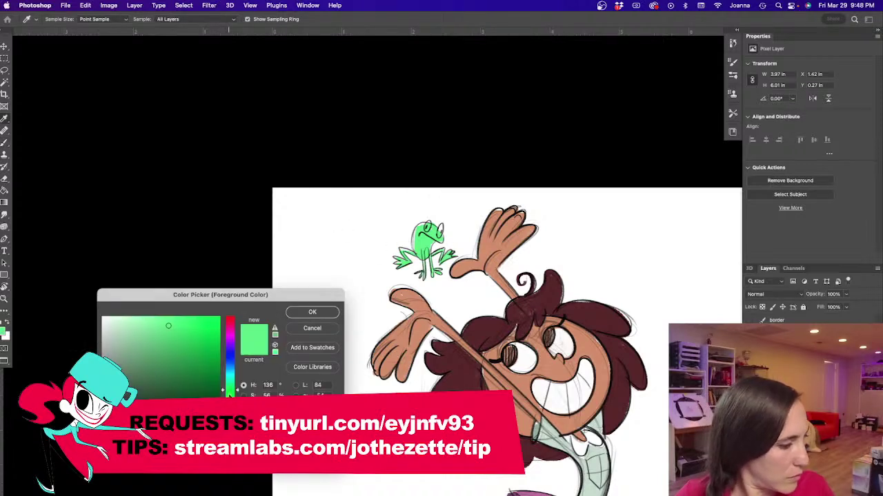
left_click(230, 417)
left_click(303, 315)
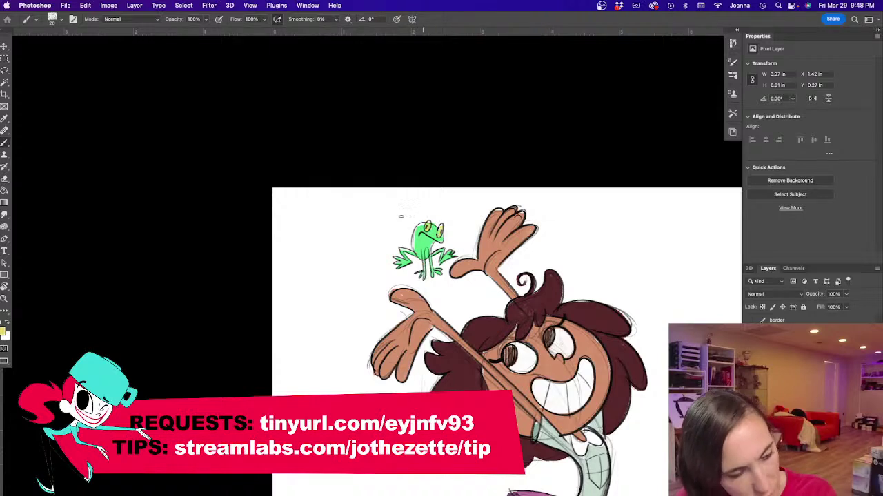
Step: Check the coloured drawing as a whole with the reference figure temporarily hidden
left_click(360, 360, "alt")
left_click(360, 360, "alt")
left_click(360, 360, "alt")
left_click_drag(336, 366, 343, 274)
left_click(751, 346)
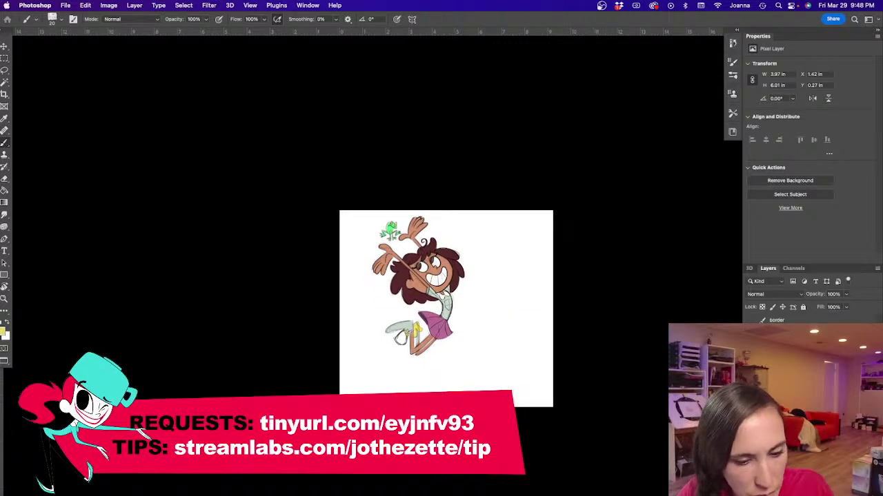
left_click(752, 346)
left_click(382, 243, "super")
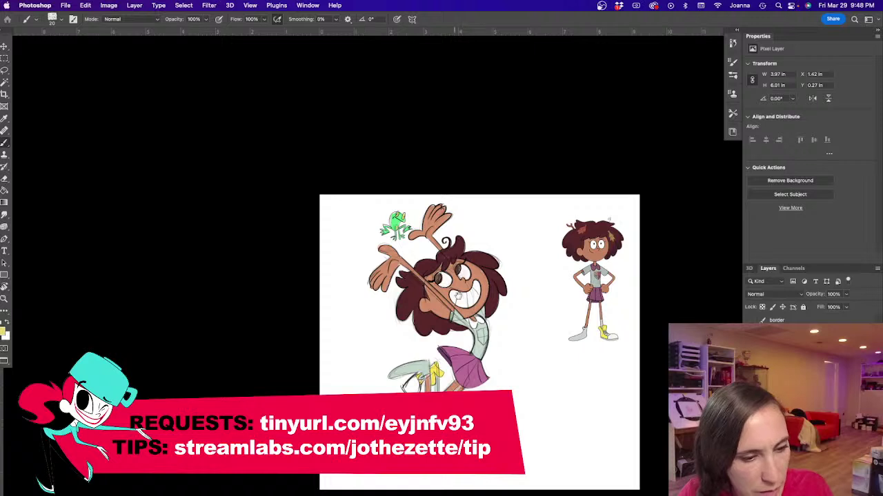
scroll(494, 294, "up", 2)
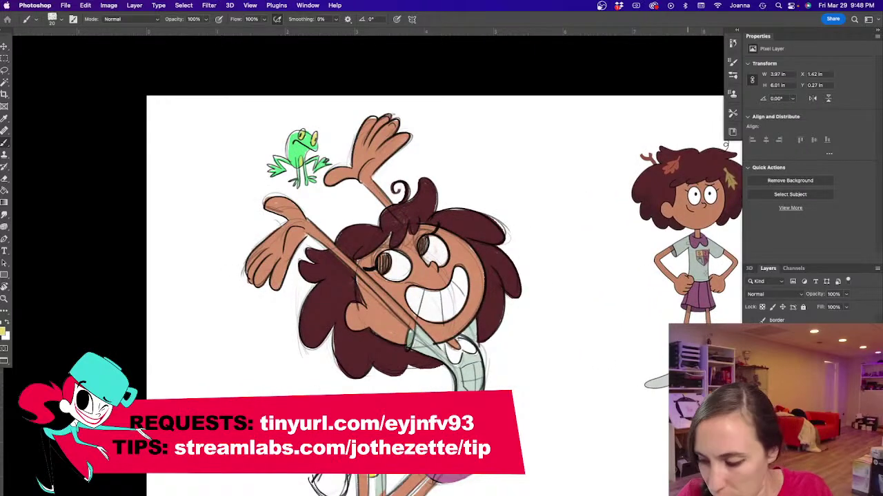
Step: Sample the skirt's purple, change it to a brighter pink and paint the outer section of the shirt emblem
left_click(456, 477, "alt")
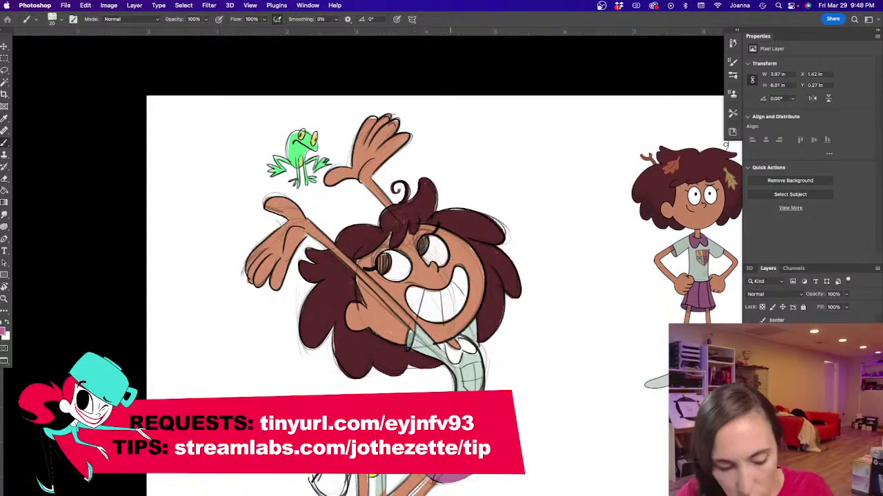
left_click_drag(476, 385, 481, 383)
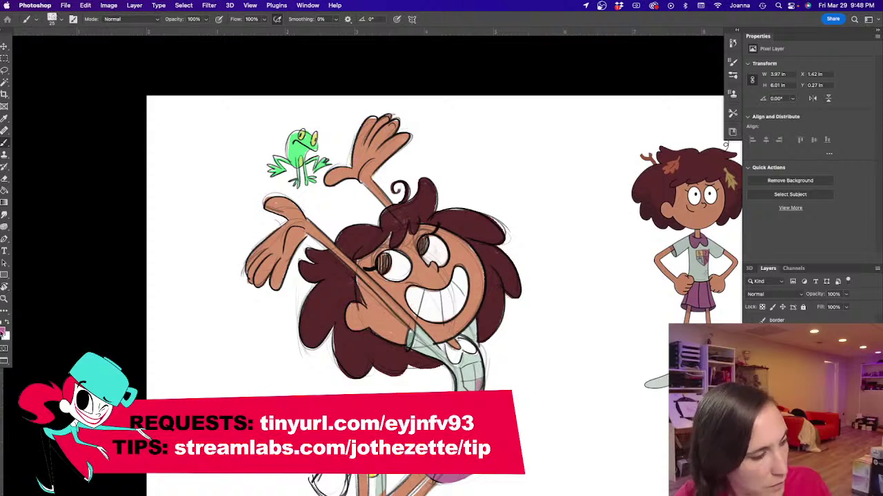
left_click(5, 334)
left_click(311, 314)
mouse_move(476, 377)
left_mouse_down()
mouse_move(480, 366)
mouse_move(478, 377)
left_mouse_up()
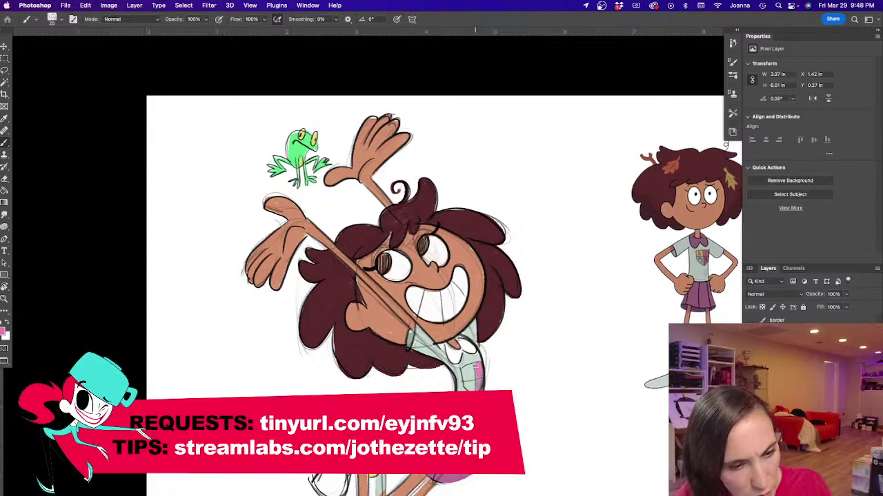
Step: Change the foreground colour to a yellow with hue 55° and paint the emblem section next to the pink one
left_click(4, 334)
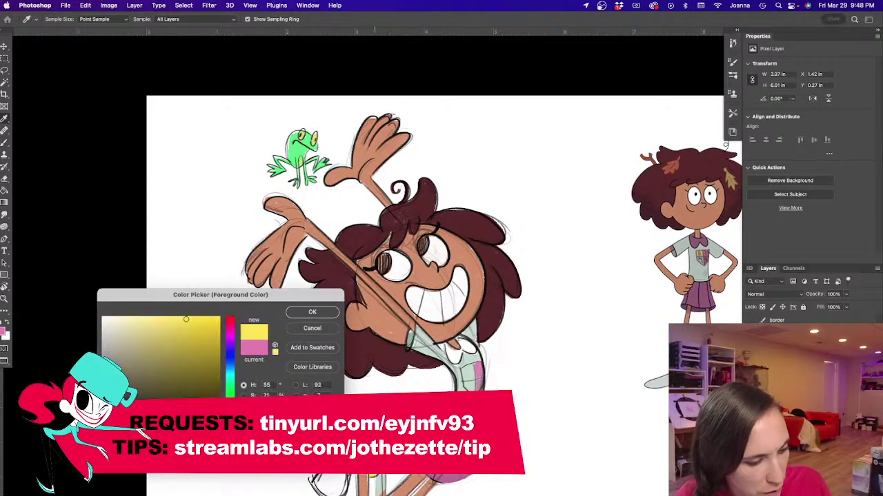
left_click(310, 313)
left_click_drag(466, 379, 468, 374)
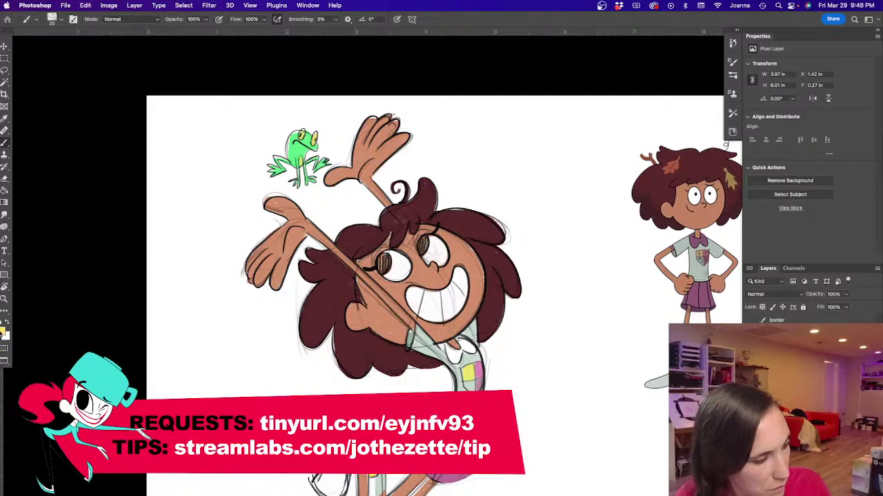
Step: Change the foreground colour to a muted grey-green sampled from the shirt and paint a remaining section of the emblem with a smaller brush
left_click(3, 334)
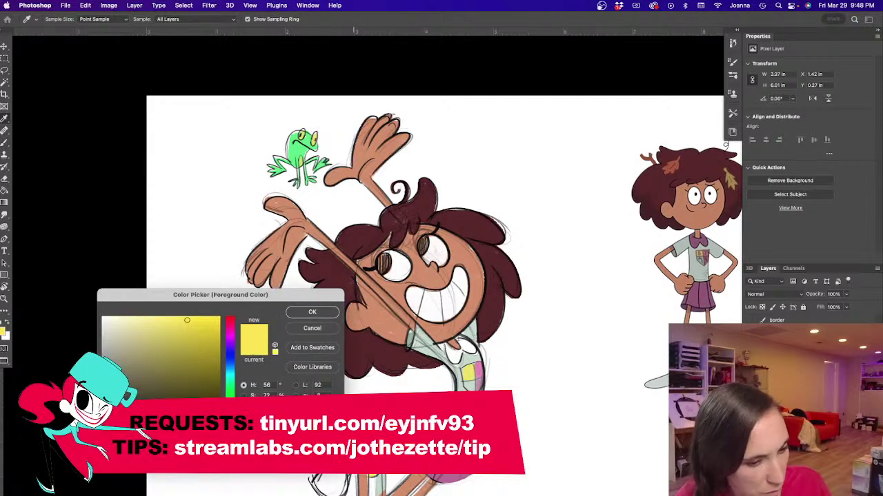
left_click(422, 341)
left_click(118, 352)
left_click(300, 315)
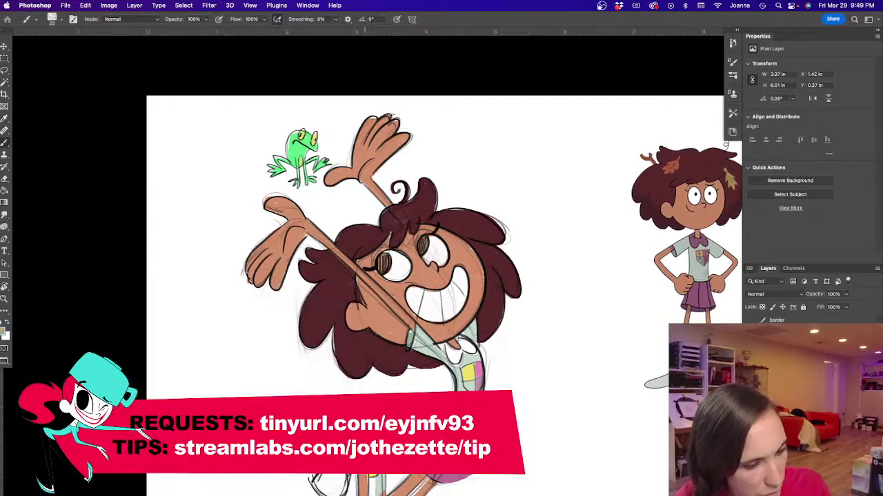
key("bracketleft")
left_click_drag(467, 387, 471, 385)
Step: Hide the reference figure and review the coloured leaping girl and frog as a whole, first small and then enlarged
key("super+minus")
key("super+minus")
key("super+minus")
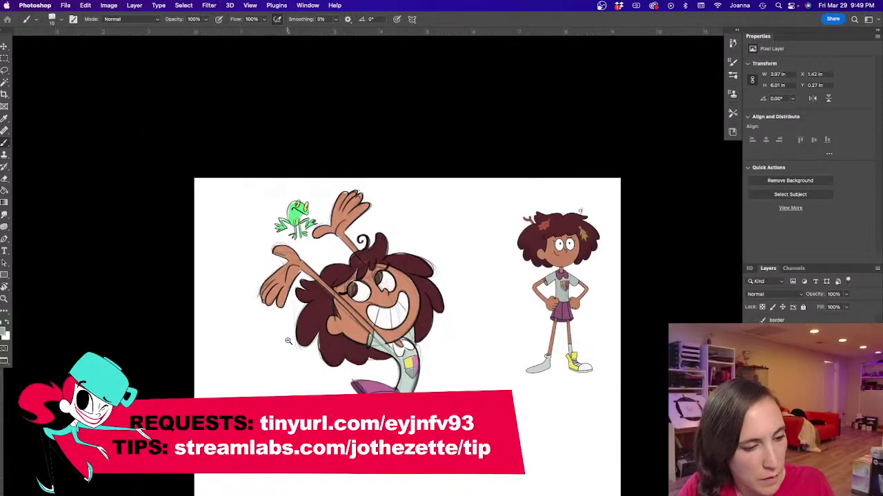
left_click_drag(284, 290, 299, 279)
left_click(752, 400)
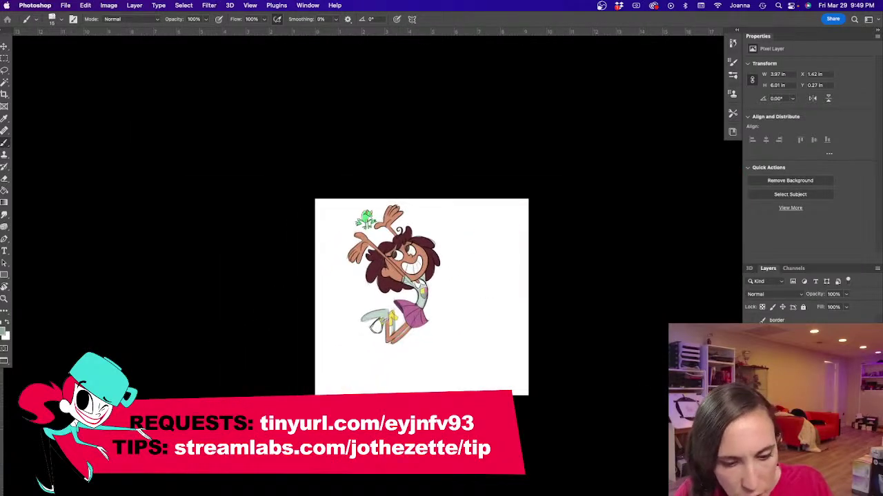
left_click(786, 400)
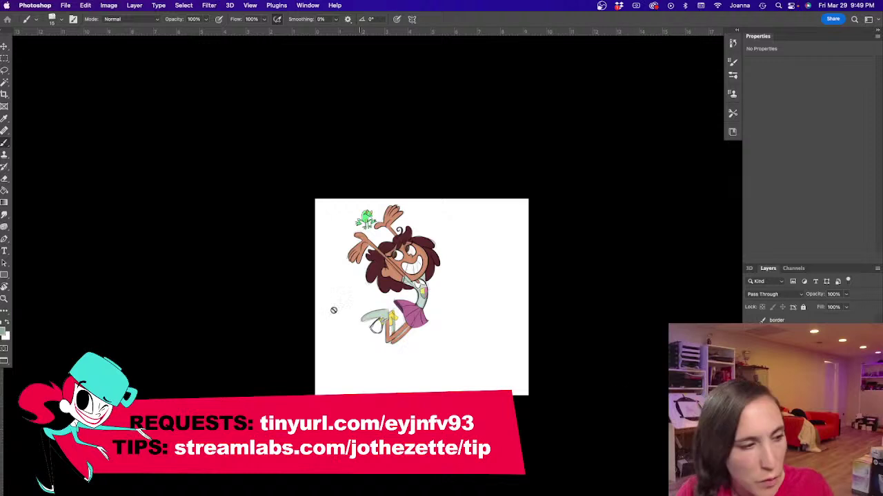
key("super+plus")
key("super+plus")
key("super+plus")
left_click_drag(304, 302, 271, 250)
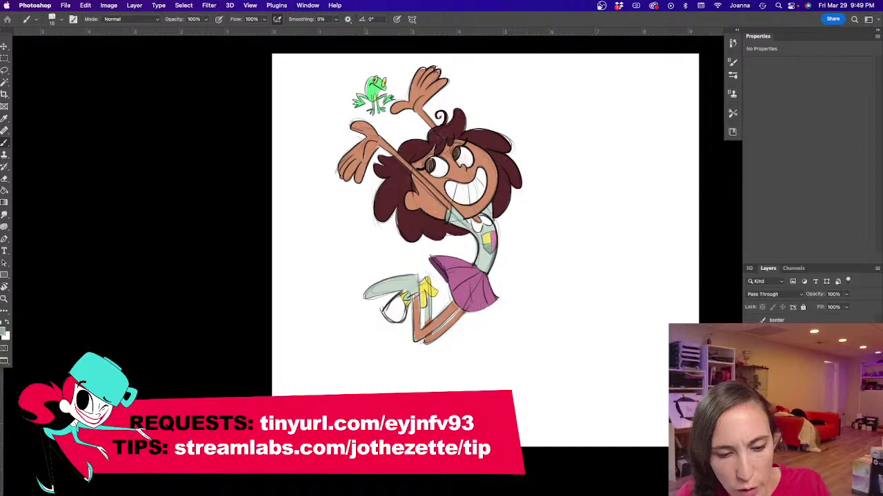
Step: Look through the earlier character drawings by switching the visibility of their layer groups one after another
left_click(750, 400)
key("super+z")
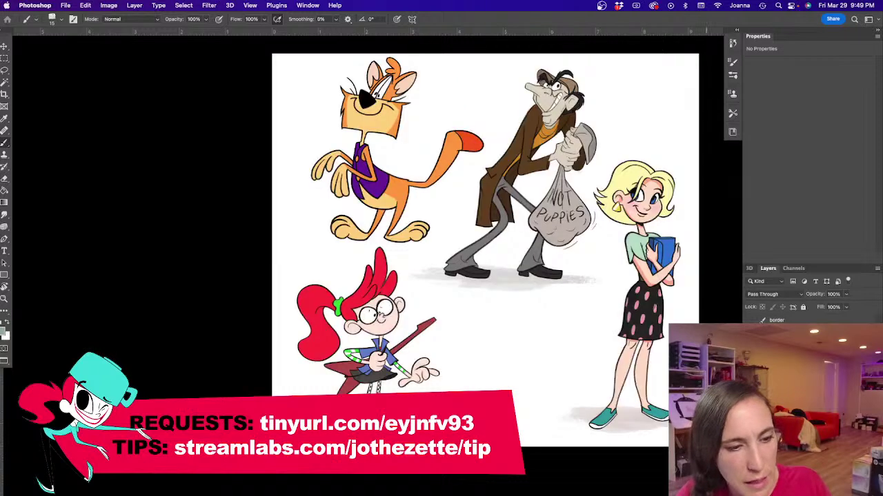
mouse_move(276, 336)
left_mouse_down()
mouse_move(173, 353)
mouse_move(95, 334)
mouse_move(215, 366)
mouse_move(233, 354)
mouse_move(326, 372)
mouse_move(323, 294)
mouse_move(247, 313)
left_mouse_up()
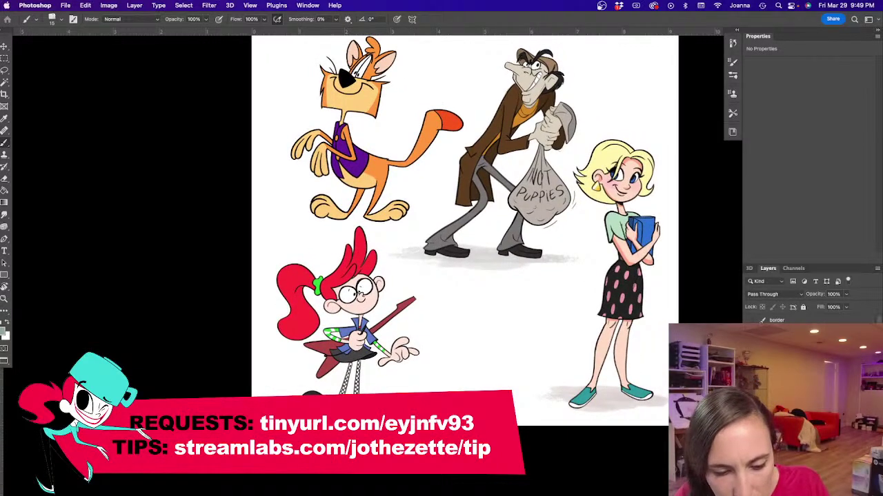
scroll(810, 386, "down", 3)
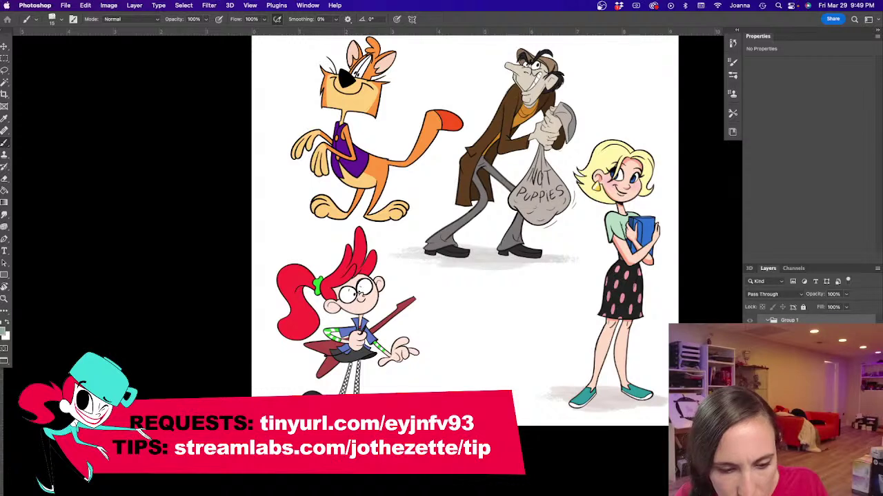
scroll(810, 387, "down", 2)
left_click(749, 345)
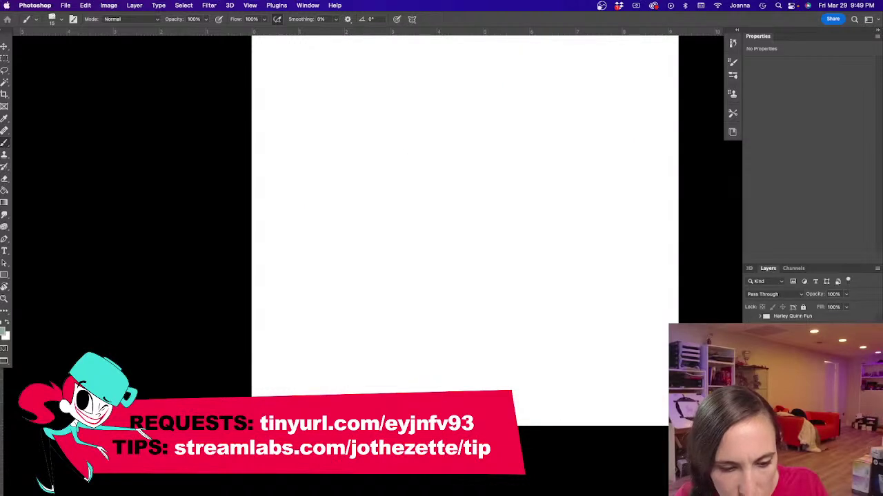
key("super+comma")
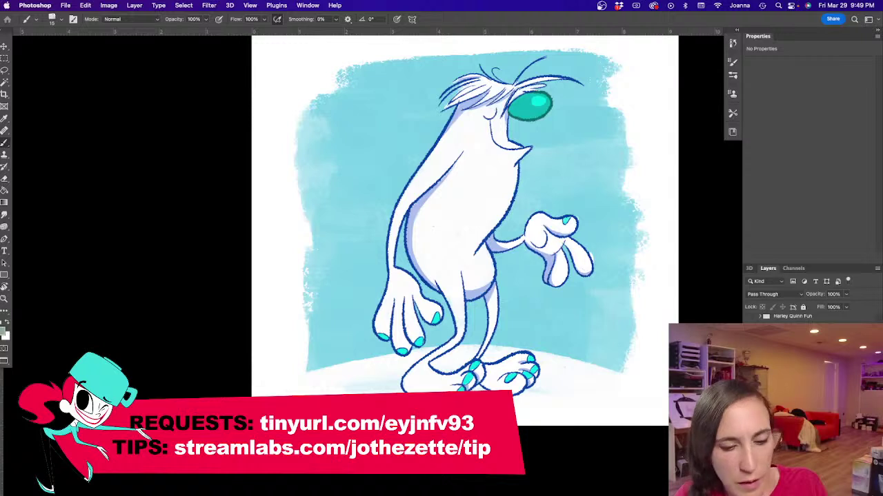
key("super+comma")
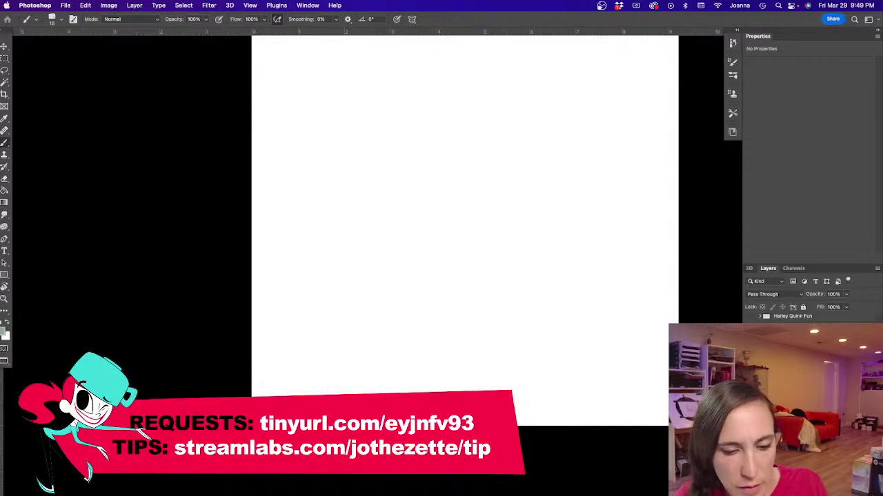
key("super+comma")
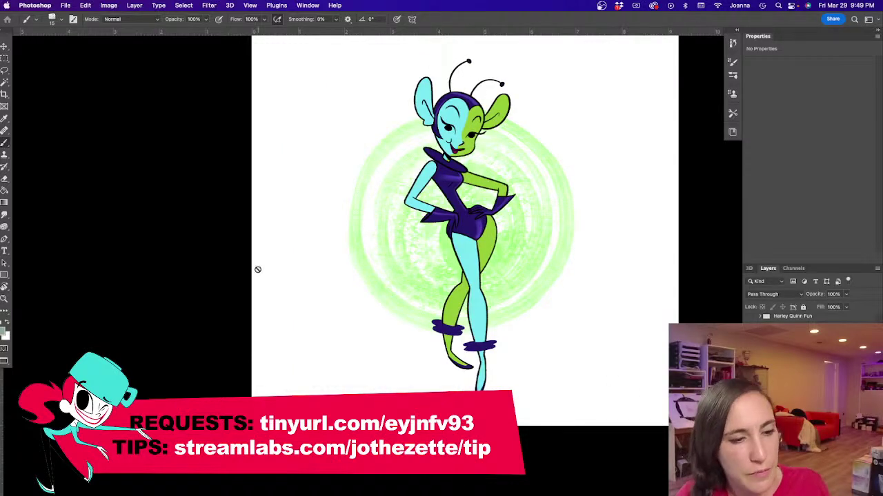
key("super+comma")
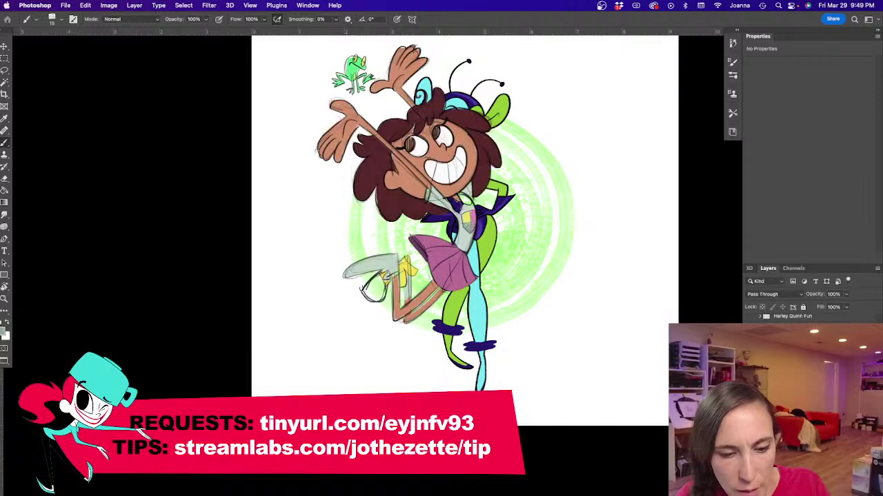
key("super+comma")
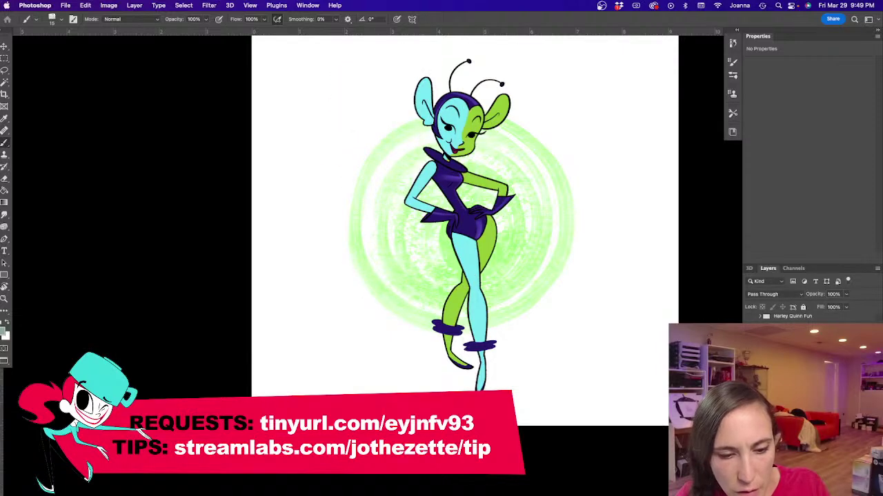
key("super+comma")
key("super+comma")
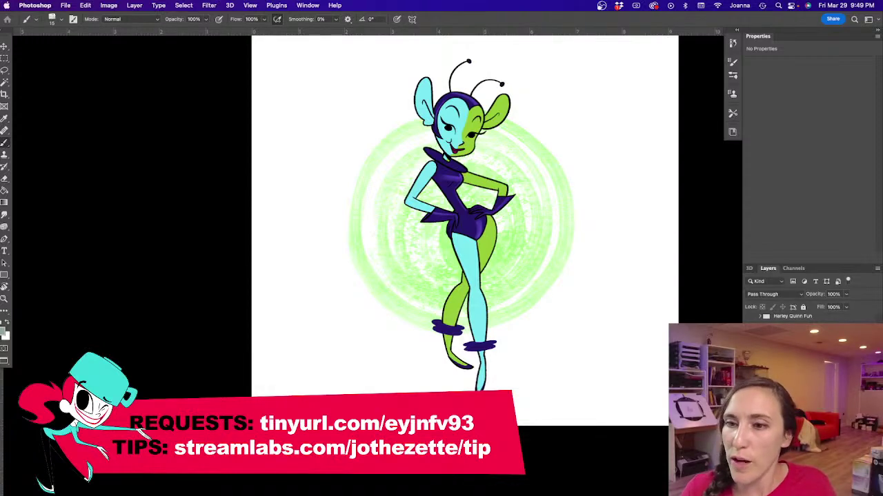
Step: Paste in the antlered, red-caped character as the new reference and hide the blue and green figure's drawing
key("Tab")
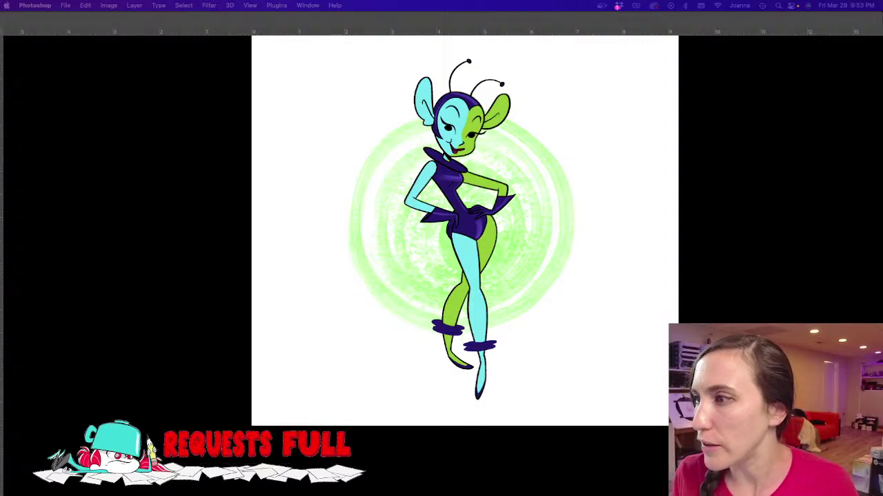
left_click_drag(489, 262, 491, 261)
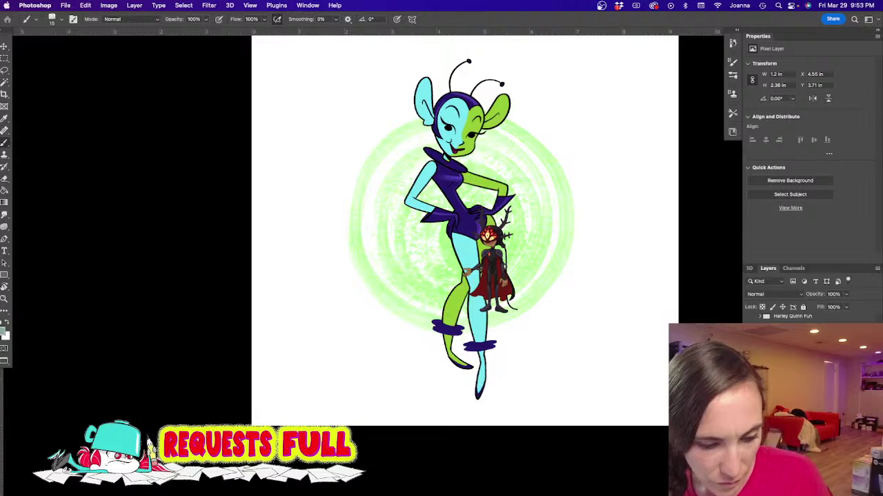
key("super+comma")
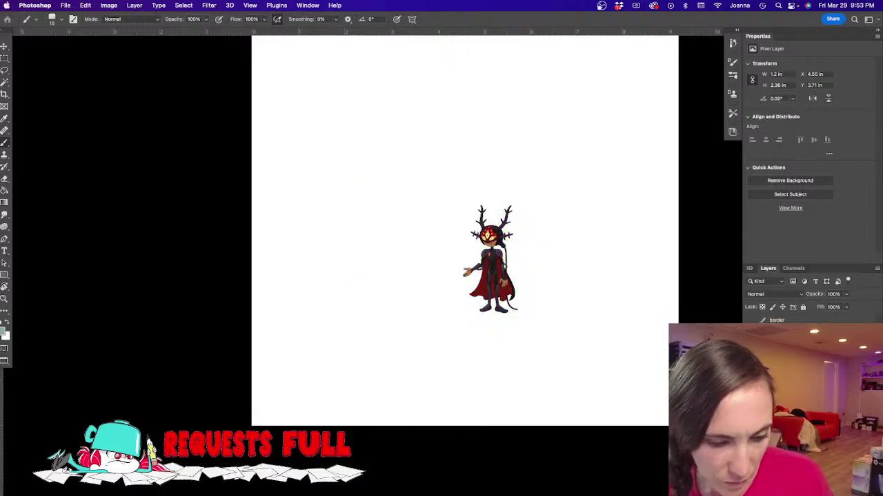
left_click(786, 386)
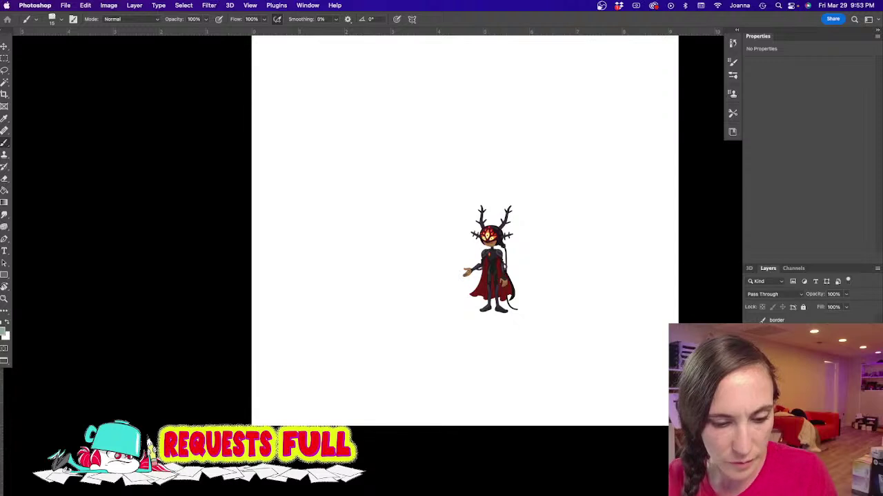
left_click(786, 400)
left_click(786, 413)
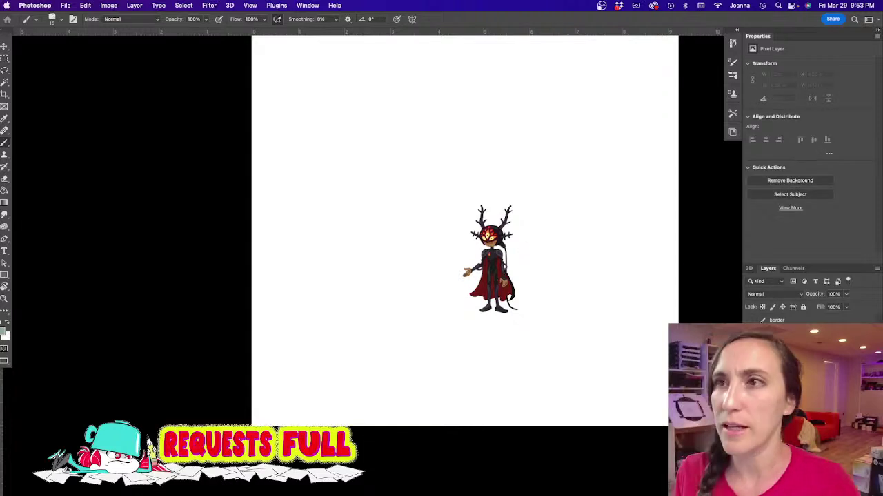
Step: Enlarge the antlered reference character to about 2 by 3.9 in and move it to the canvas's upper-right corner
key("Tab")
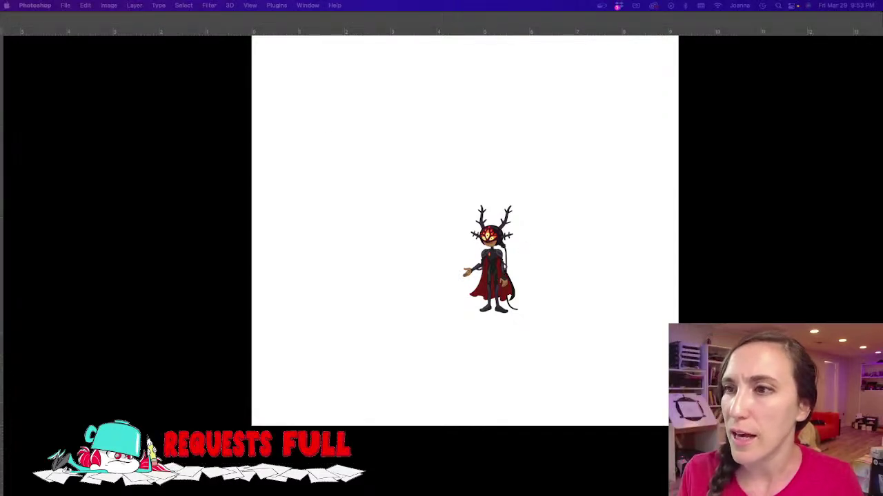
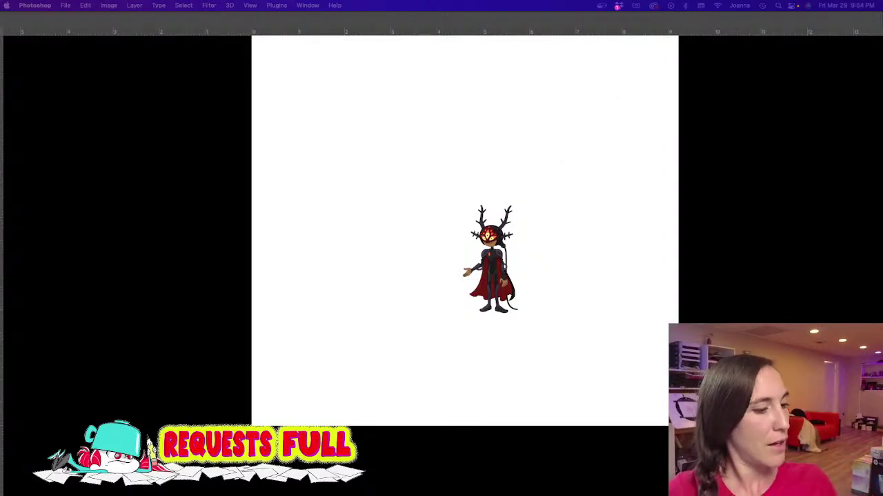
key("Tab")
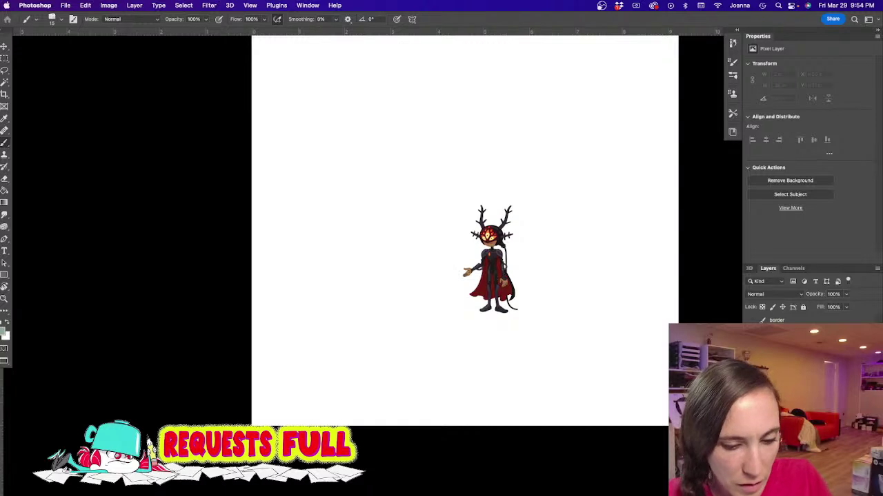
key("v")
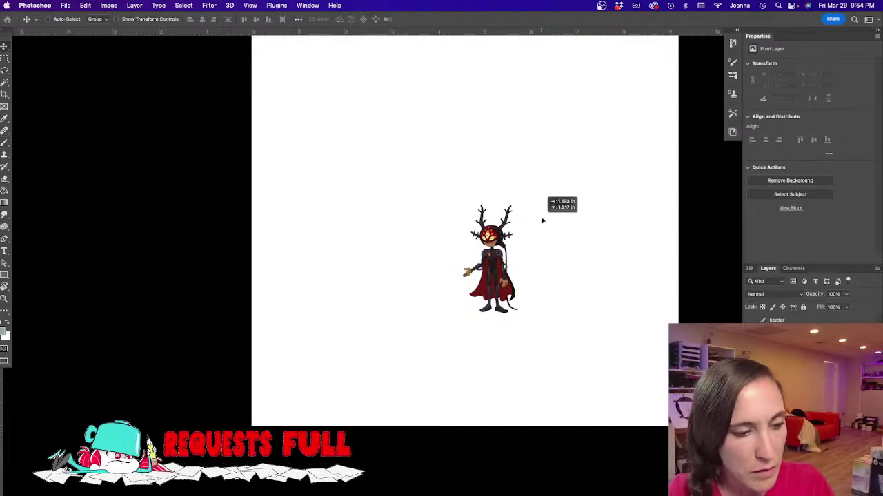
left_click(786, 373)
left_click(786, 358)
key("super+t")
left_click_drag(519, 204, 554, 133)
left_click_drag(499, 216, 611, 132)
key("Return")
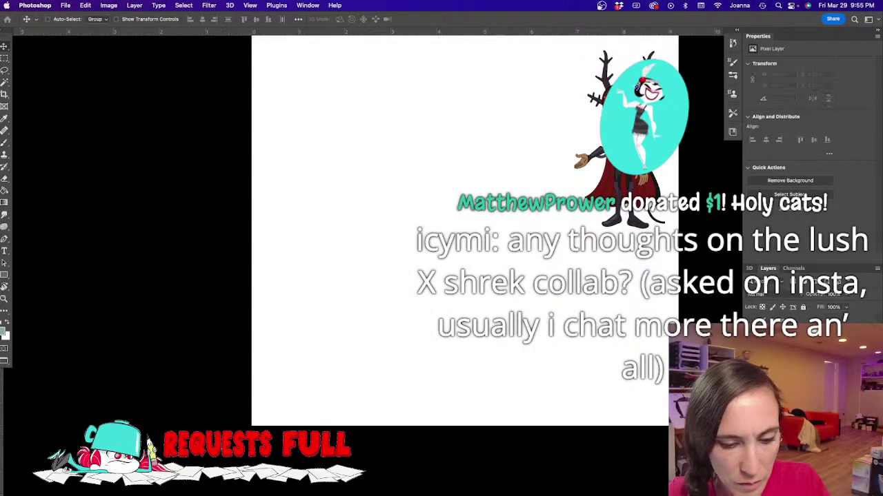
Step: Lower the reference character's opacity to 25%
left_click(816, 305)
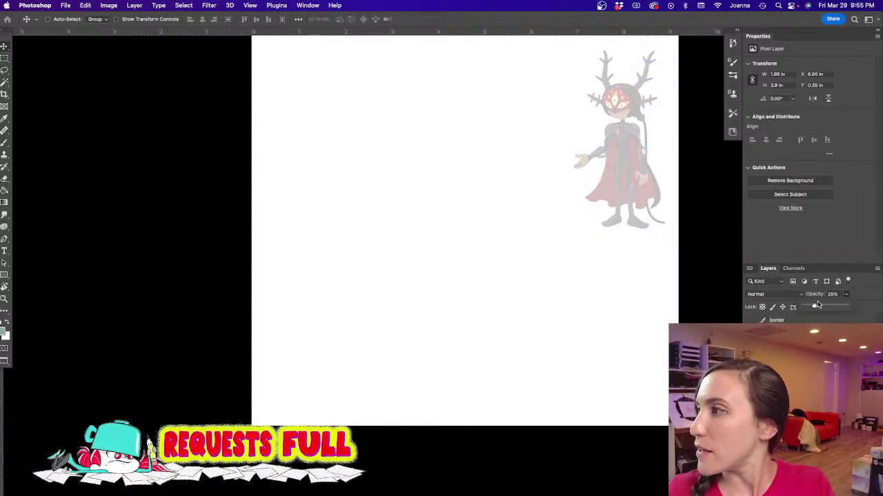
key("Tab")
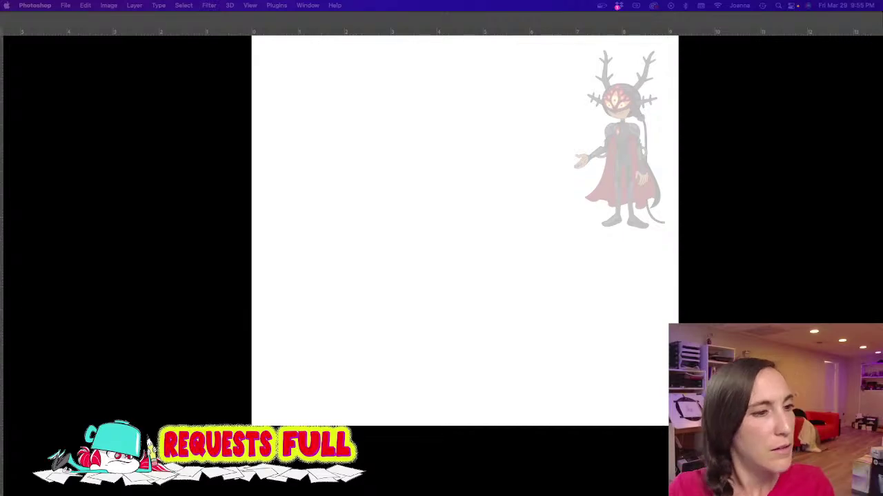
key("Tab")
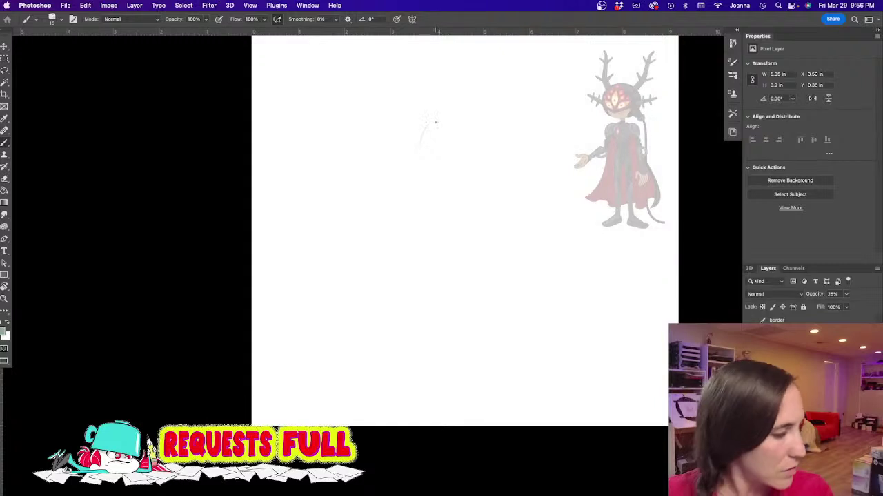
Step: Draw a trial head arc in black on a new layer and switch to a finer brush from the Drawing Box set
key("alt+shift+super+n")
mouse_move(428, 137)
left_mouse_down()
mouse_move(459, 117)
mouse_move(501, 141)
left_mouse_up()
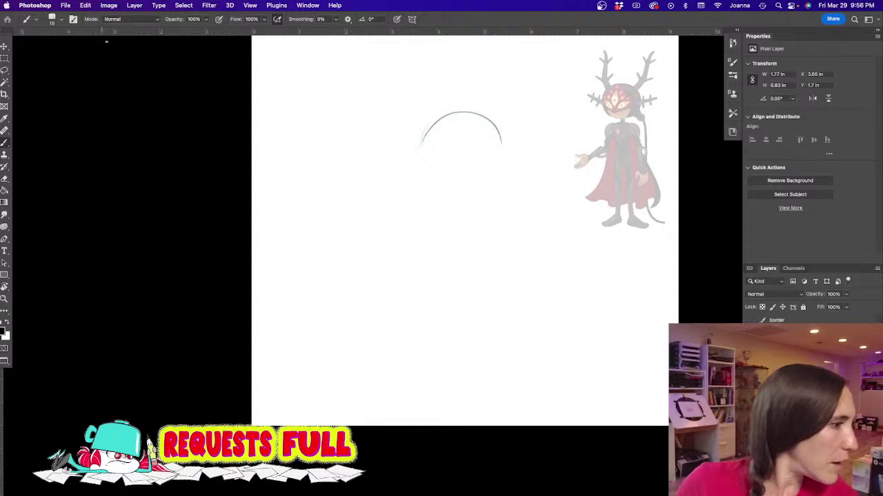
left_click(61, 21)
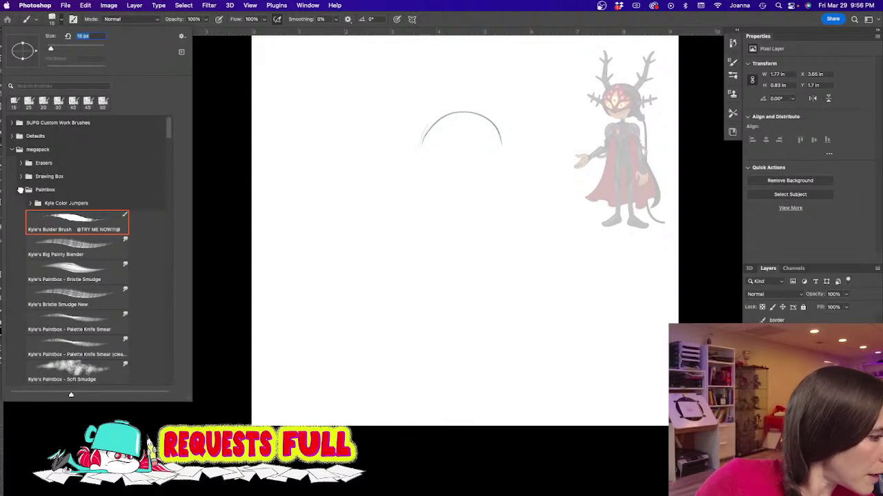
left_click(21, 177)
left_click(37, 202)
key("Return")
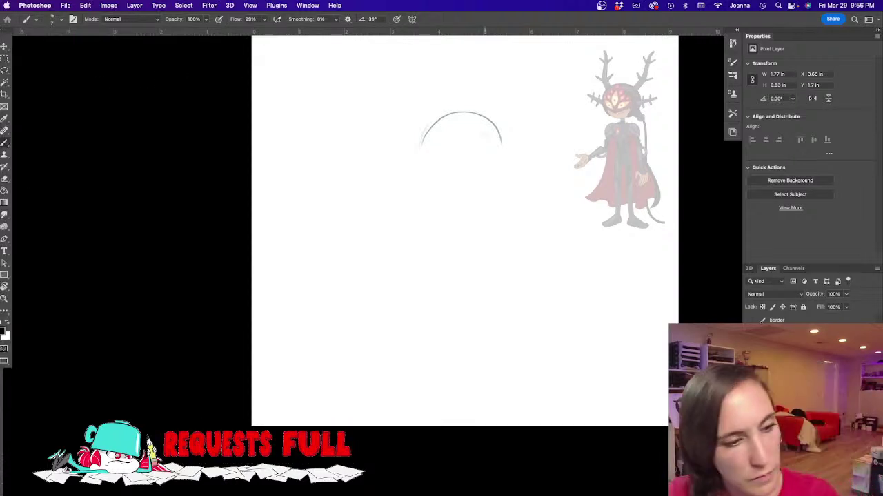
Step: Select the area around the trial arc and delete it
key("m")
left_click_drag(378, 84, 536, 241)
key("Delete")
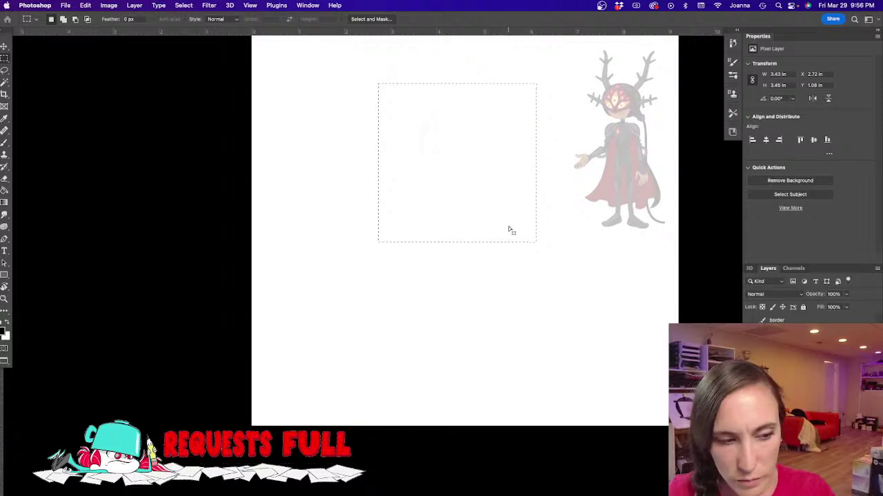
Step: Sketch the new character's round head left of the reference, with a vertical centre line running down through the body
key("b")
mouse_move(426, 146)
left_mouse_down()
mouse_move(459, 120)
mouse_move(499, 127)
mouse_move(509, 157)
mouse_move(484, 190)
left_mouse_up()
left_click_drag(439, 127, 445, 186)
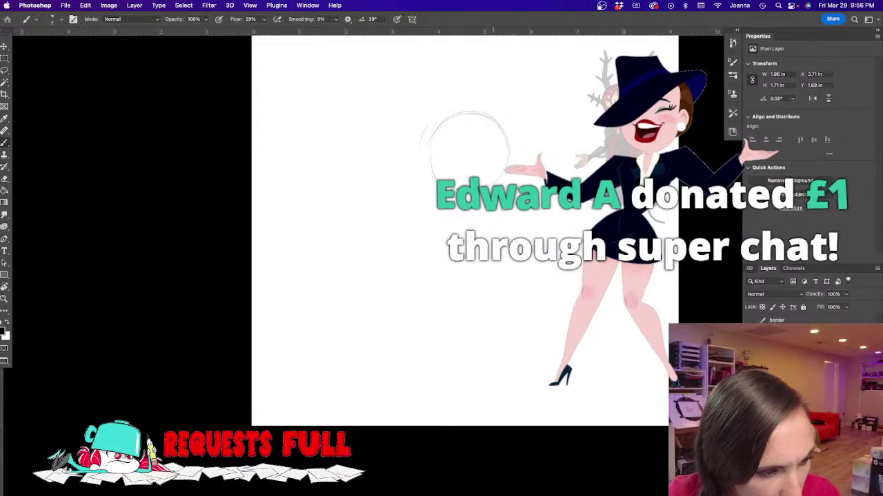
mouse_move(445, 129)
left_mouse_down()
mouse_move(468, 128)
mouse_move(471, 272)
left_mouse_up()
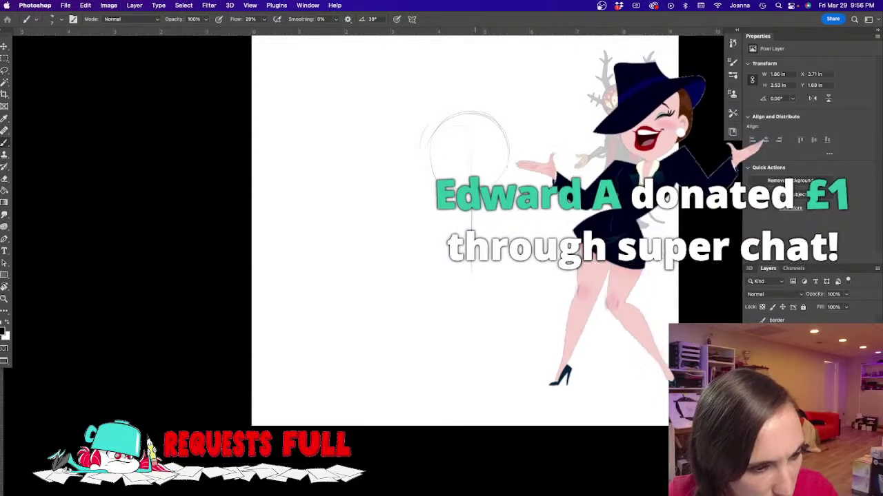
Step: Sketch the tapered chest below the head and rough in the shoulders and upper arms on both sides
mouse_move(455, 207)
left_mouse_down()
mouse_move(456, 236)
mouse_move(471, 238)
mouse_move(487, 211)
mouse_move(457, 215)
mouse_move(494, 195)
mouse_move(452, 213)
mouse_move(494, 182)
mouse_move(528, 201)
left_mouse_up()
mouse_move(528, 202)
left_mouse_down()
mouse_move(508, 171)
mouse_move(545, 242)
left_mouse_up()
left_click_drag(433, 173, 403, 231)
left_click_drag(423, 199, 407, 219)
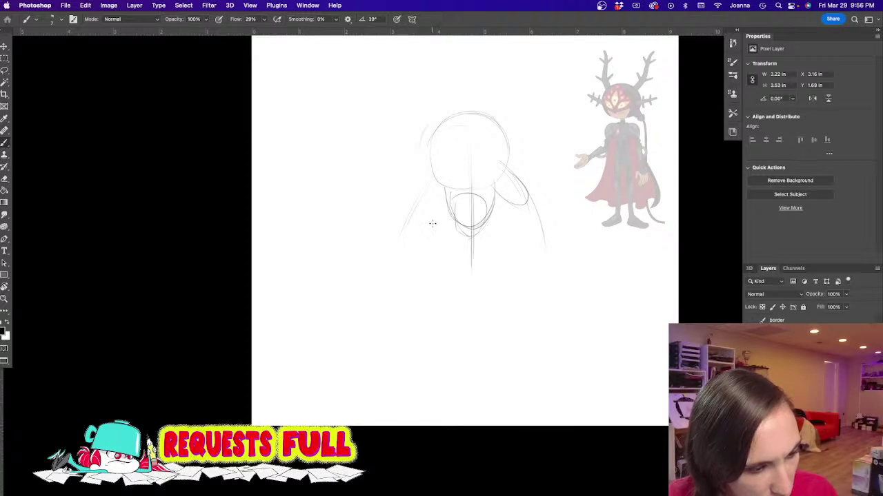
Step: Sketch the narrow waist and hips and two long legs in a wide stance, ending in feet
mouse_move(483, 224)
left_mouse_down()
mouse_move(483, 239)
mouse_move(465, 240)
mouse_move(481, 235)
mouse_move(473, 261)
mouse_move(510, 311)
left_mouse_up()
mouse_move(488, 239)
left_mouse_down()
mouse_move(512, 316)
mouse_move(511, 297)
mouse_move(507, 306)
mouse_move(545, 363)
left_mouse_up()
mouse_move(514, 309)
left_mouse_down()
mouse_move(551, 372)
mouse_move(573, 391)
mouse_move(545, 384)
mouse_move(543, 399)
mouse_move(583, 405)
mouse_move(592, 397)
left_mouse_up()
left_click_drag(454, 247, 439, 300)
mouse_move(463, 267)
left_mouse_down()
mouse_move(433, 298)
mouse_move(414, 345)
mouse_move(423, 359)
left_mouse_up()
mouse_move(440, 320)
left_mouse_down()
mouse_move(401, 371)
mouse_move(422, 315)
mouse_move(399, 375)
mouse_move(406, 387)
mouse_move(416, 373)
mouse_move(409, 399)
mouse_move(388, 398)
left_mouse_up()
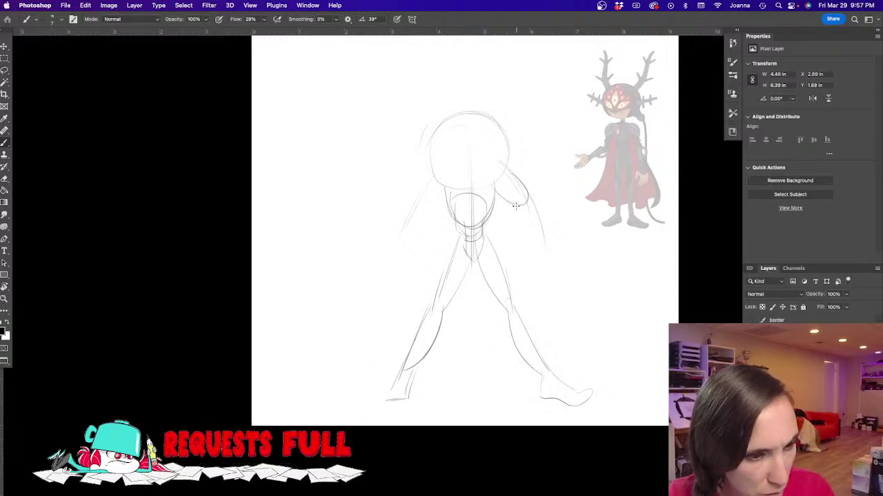
Step: Sketch the arm hanging on the reference's side of the body, with a rounded block for the fist
left_click_drag(515, 202, 537, 235)
mouse_move(527, 195)
left_mouse_down()
mouse_move(544, 233)
mouse_move(549, 279)
left_mouse_up()
left_click_drag(536, 238, 538, 286)
left_click_drag(544, 254, 542, 282)
mouse_move(535, 232)
left_mouse_down()
mouse_move(543, 277)
mouse_move(519, 279)
mouse_move(519, 300)
left_mouse_up()
left_click_drag(553, 278, 550, 307)
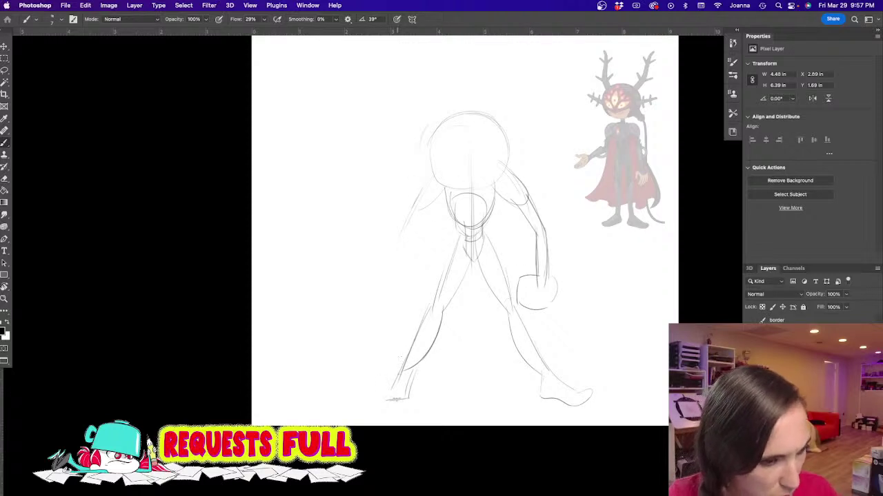
Step: Extend the foot farther from the reference outward, then reinforce both legs' outer contours and that side of the chest
left_click_drag(407, 362, 356, 395)
left_click_drag(405, 390, 348, 407)
left_click_drag(455, 237, 427, 325)
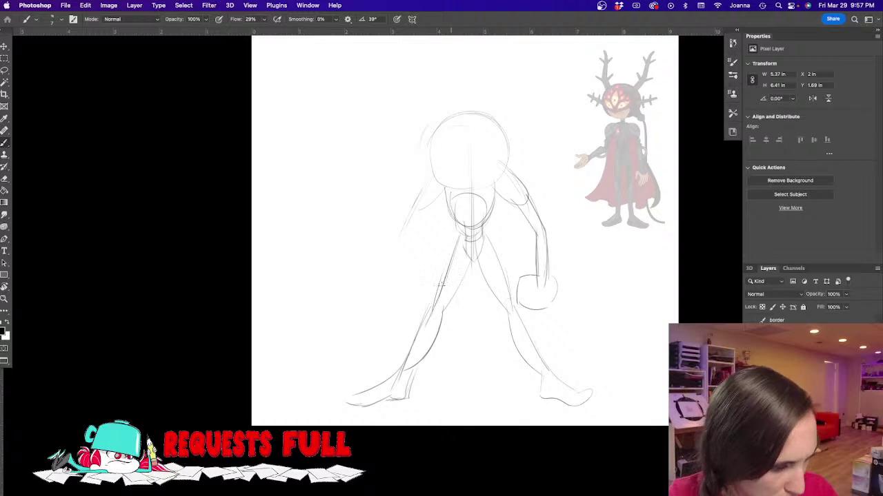
left_click_drag(446, 276, 407, 370)
left_click_drag(501, 268, 545, 371)
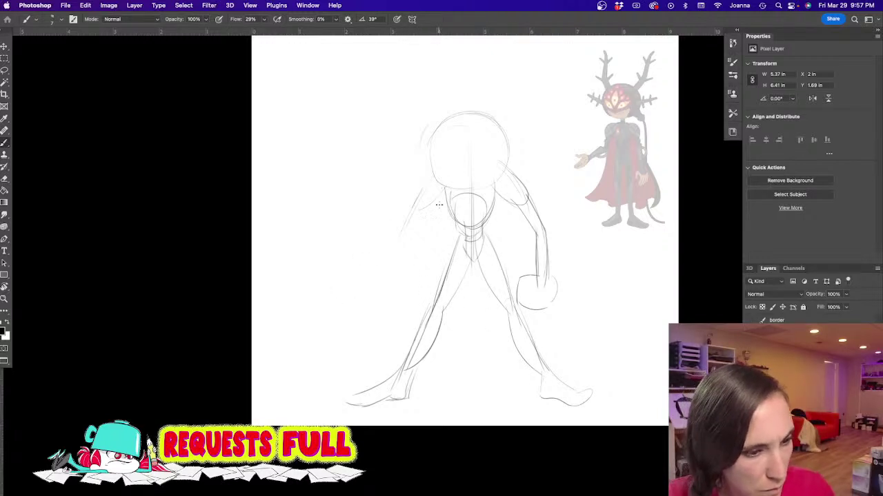
left_click_drag(443, 185, 454, 226)
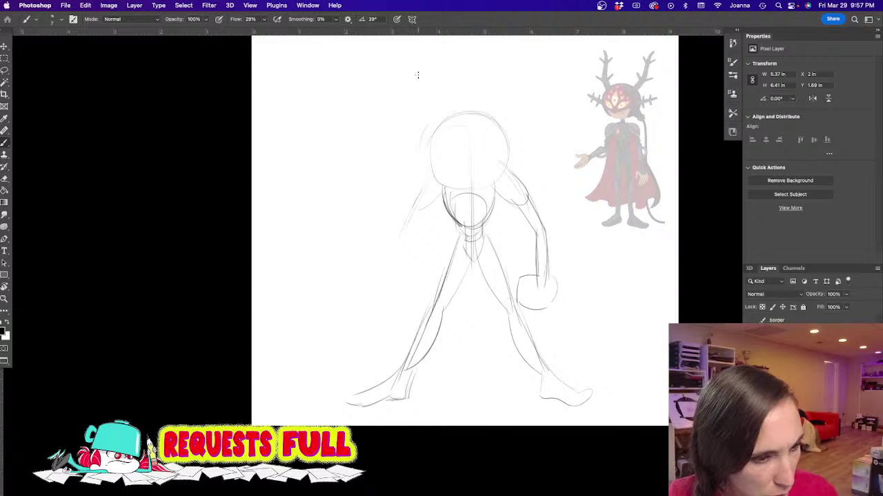
Step: Sketch the mask's V-shaped lower edge on the face and redraw the head outline slightly larger and darker
mouse_move(466, 182)
left_mouse_down()
mouse_move(504, 160)
mouse_move(489, 186)
left_mouse_up()
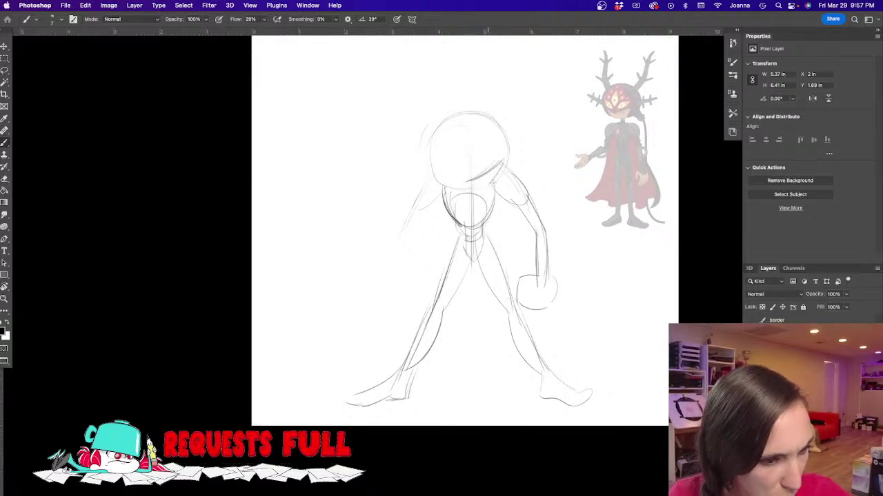
left_click_drag(513, 144, 494, 184)
mouse_move(513, 153)
left_mouse_down()
mouse_move(505, 123)
mouse_move(513, 161)
mouse_move(497, 116)
left_mouse_up()
mouse_move(495, 109)
left_mouse_down()
mouse_move(440, 114)
mouse_move(422, 142)
mouse_move(427, 174)
mouse_move(447, 172)
mouse_move(439, 158)
mouse_move(460, 177)
mouse_move(425, 155)
mouse_move(438, 120)
mouse_move(493, 118)
mouse_move(510, 168)
mouse_move(493, 181)
left_mouse_up()
Step: Sketch the bent, raised arm with its open hand, and add slanted eyes and a diamond-shaped third eye to the face
mouse_move(425, 174)
left_mouse_down()
mouse_move(422, 215)
mouse_move(427, 205)
mouse_move(417, 216)
mouse_move(427, 212)
mouse_move(408, 243)
left_mouse_up()
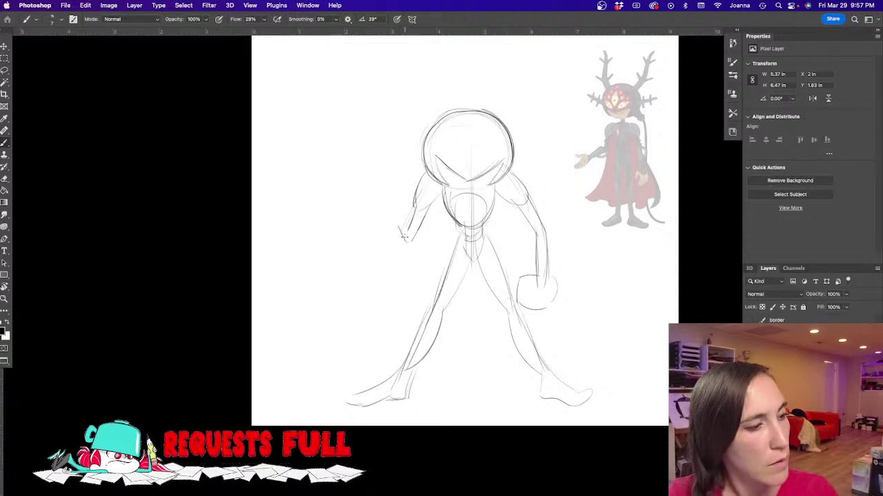
left_click_drag(395, 204, 406, 241)
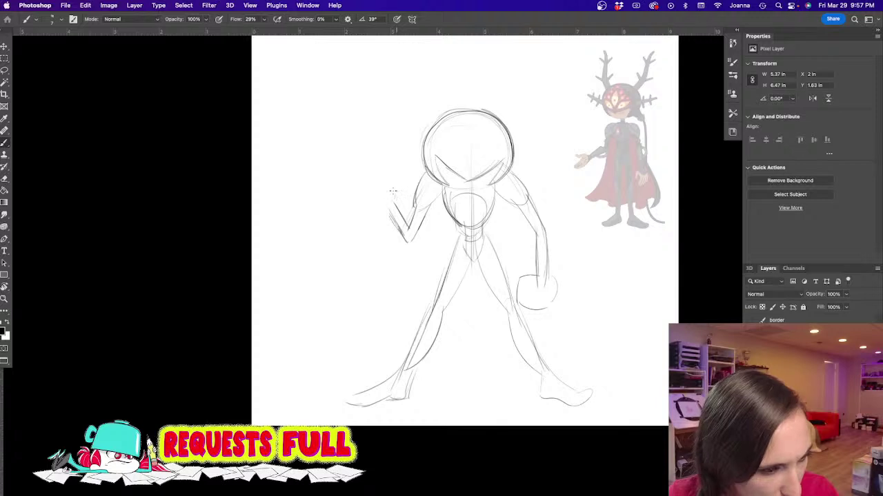
mouse_move(397, 201)
left_mouse_down()
mouse_move(378, 190)
mouse_move(376, 170)
left_mouse_up()
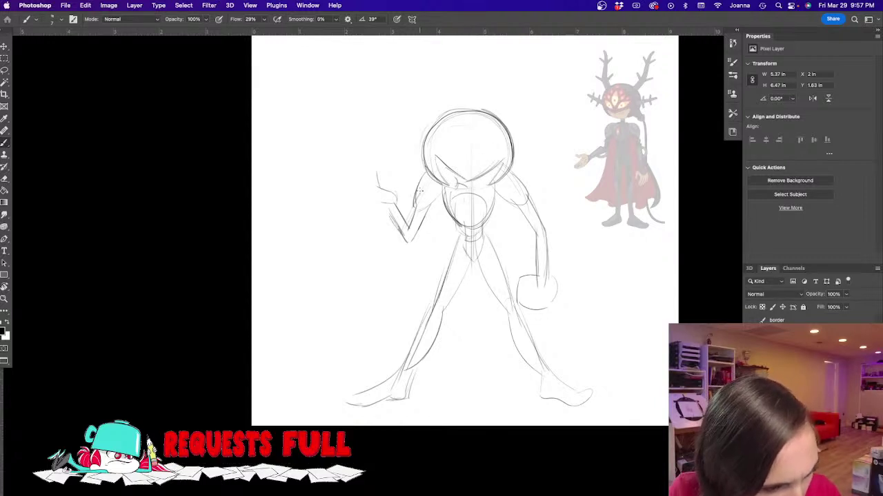
mouse_move(468, 171)
left_mouse_down()
mouse_move(459, 144)
mouse_move(467, 126)
mouse_move(460, 153)
mouse_move(469, 125)
mouse_move(473, 163)
mouse_move(476, 150)
mouse_move(480, 167)
mouse_move(501, 147)
mouse_move(490, 142)
mouse_move(482, 172)
mouse_move(440, 145)
left_mouse_up()
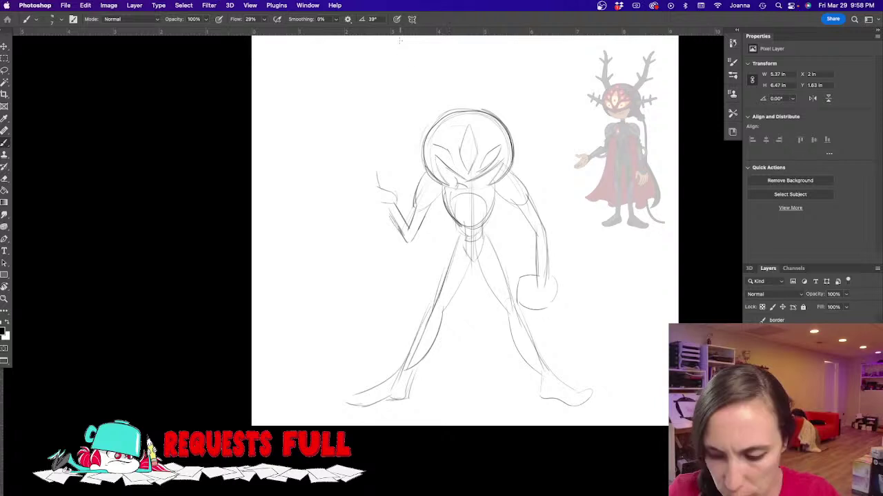
Step: Enlarge the eraser to 125 and lighten the rough outline around the head
key("e")
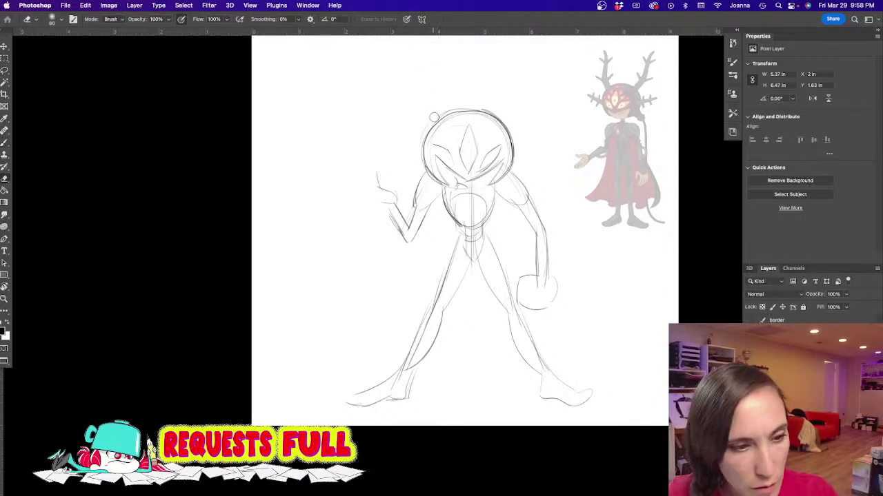
key("bracketright")
key("bracketright")
key("bracketright")
key("bracketright")
key("bracketright")
mouse_move(474, 109)
left_mouse_down()
mouse_move(509, 167)
mouse_move(504, 127)
mouse_move(417, 150)
left_mouse_up()
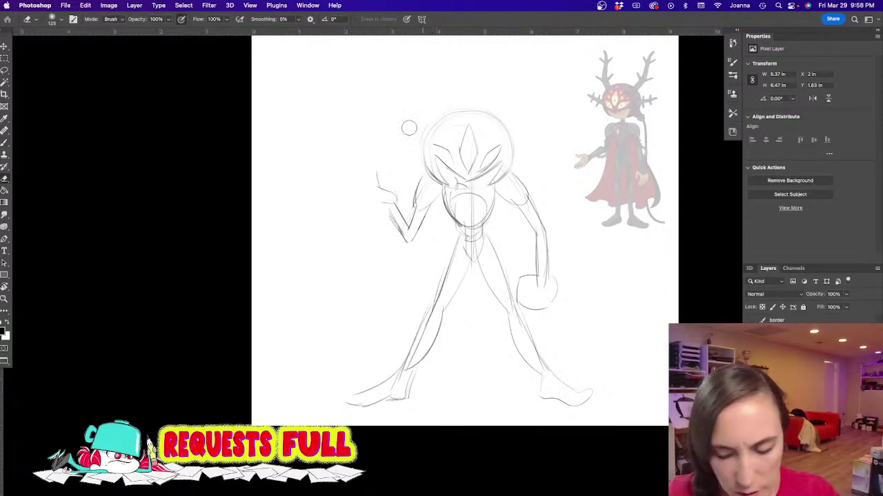
Step: Redraw the head as a clean, darker circle, undoing the strokes that miss the shape
key("b")
mouse_move(462, 107)
left_mouse_down()
mouse_move(486, 105)
mouse_move(511, 132)
mouse_move(514, 161)
left_mouse_up()
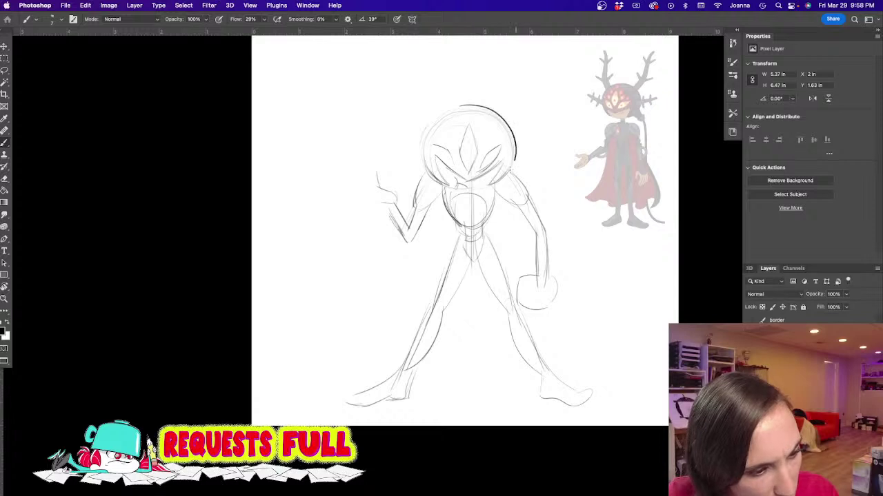
key("super+z")
scroll(432, 182, "up", 2)
left_click_drag(434, 219, 406, 305)
mouse_move(427, 165)
left_mouse_down()
mouse_move(519, 197)
mouse_move(521, 242)
mouse_move(504, 261)
mouse_move(392, 194)
mouse_move(446, 161)
mouse_move(412, 178)
mouse_move(394, 230)
left_mouse_up()
key("super+z")
mouse_move(396, 199)
left_mouse_down()
mouse_move(393, 249)
mouse_move(435, 279)
mouse_move(507, 261)
mouse_move(456, 275)
left_mouse_up()
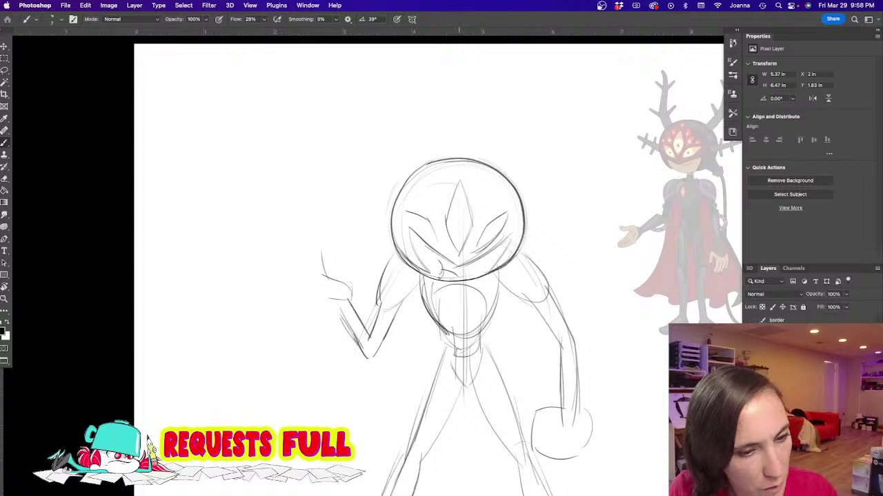
Step: Sketch a tall, curving antler rising from the side of the head nearest the reference
left_click_drag(405, 239, 385, 307)
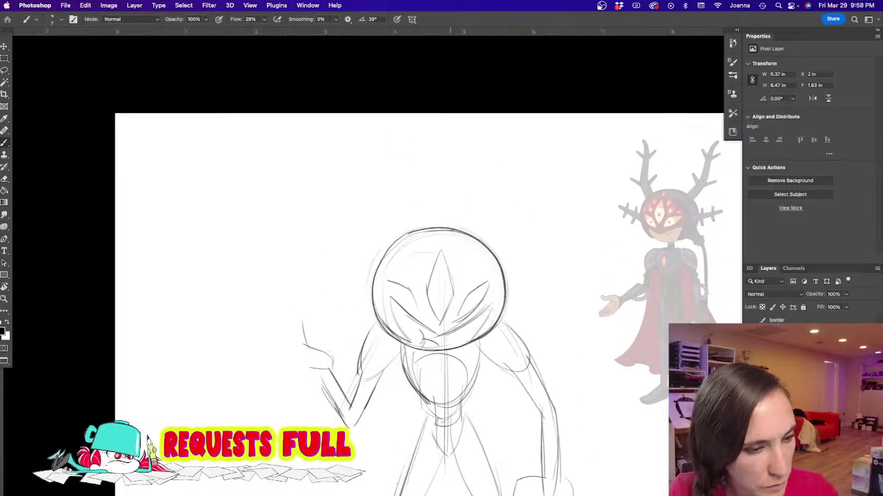
left_click_drag(511, 193, 476, 234)
left_click_drag(512, 213, 487, 251)
left_click_drag(524, 188, 506, 233)
left_click_drag(515, 147, 524, 186)
left_click_drag(529, 131, 514, 145)
Step: Scale the whole figure sketch down to about 4.35 by 6.38 in and reposition it left of the reference
scroll(350, 298, "down", 5)
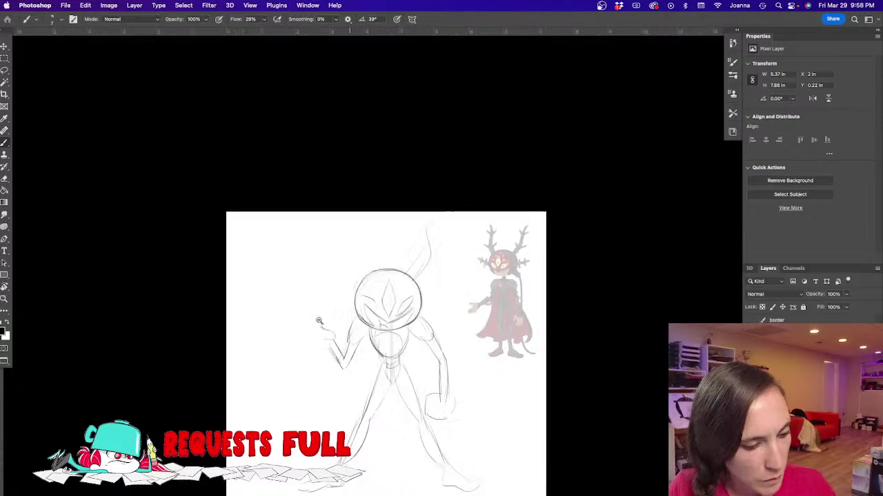
left_click_drag(313, 344, 414, 288)
key("super+t")
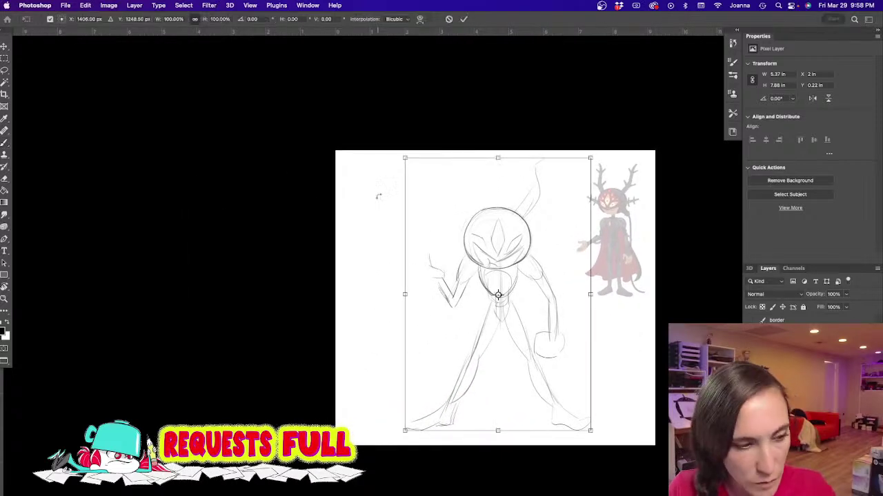
left_click_drag(403, 159, 440, 210)
left_click_drag(498, 285, 477, 256)
key("Return")
Step: Refine the first antler's contour and sketch a matching curved antler on the opposite side of the head
key("b")
scroll(469, 249, "up", 5)
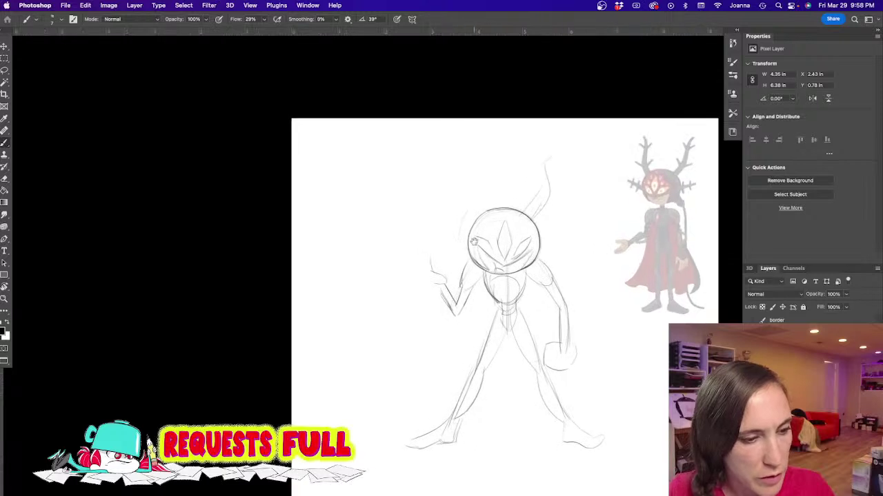
scroll(473, 260, "up", 3)
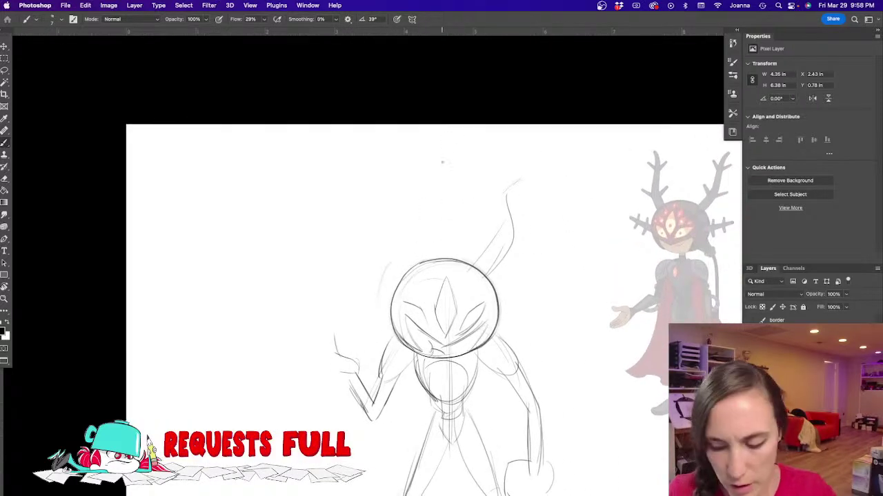
mouse_move(522, 179)
left_mouse_down()
mouse_move(506, 199)
mouse_move(513, 245)
mouse_move(498, 239)
mouse_move(472, 268)
left_mouse_up()
left_click_drag(418, 262, 395, 234)
mouse_move(402, 278)
left_mouse_down()
mouse_move(379, 242)
mouse_move(391, 199)
mouse_move(384, 220)
left_mouse_up()
mouse_move(380, 172)
left_mouse_down()
mouse_move(403, 190)
mouse_move(390, 181)
mouse_move(379, 213)
left_mouse_up()
mouse_move(380, 232)
left_mouse_down()
mouse_move(379, 245)
mouse_move(417, 271)
left_mouse_up()
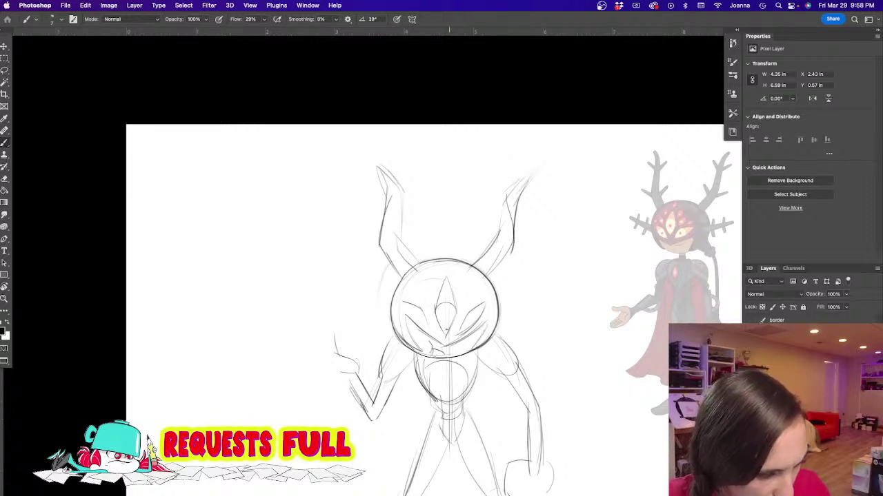
Step: Draw irises in the eyes and scatter small diamond-shaped markings across the mask's forehead
mouse_move(467, 316)
left_mouse_down()
mouse_move(464, 325)
mouse_move(480, 313)
left_mouse_up()
mouse_move(475, 327)
left_mouse_down()
mouse_move(470, 335)
mouse_move(468, 327)
left_mouse_up()
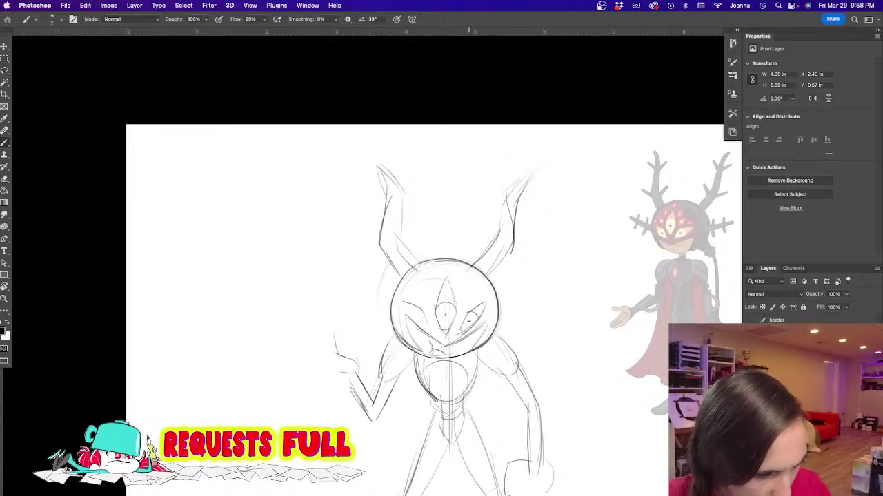
left_click_drag(416, 306, 429, 325)
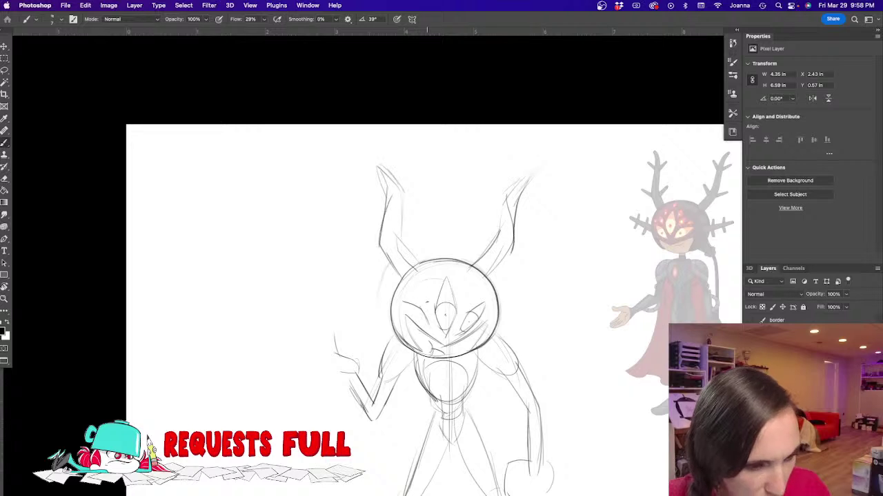
left_click_drag(423, 290, 429, 304)
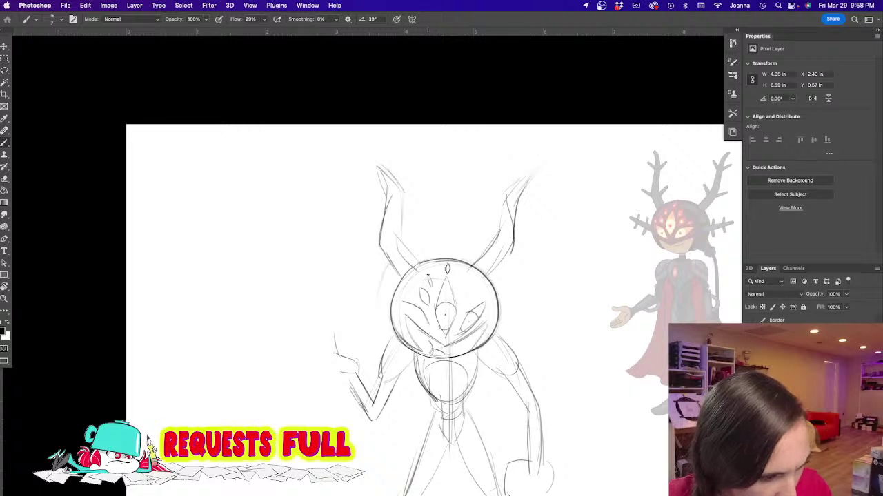
left_click_drag(429, 277, 431, 288)
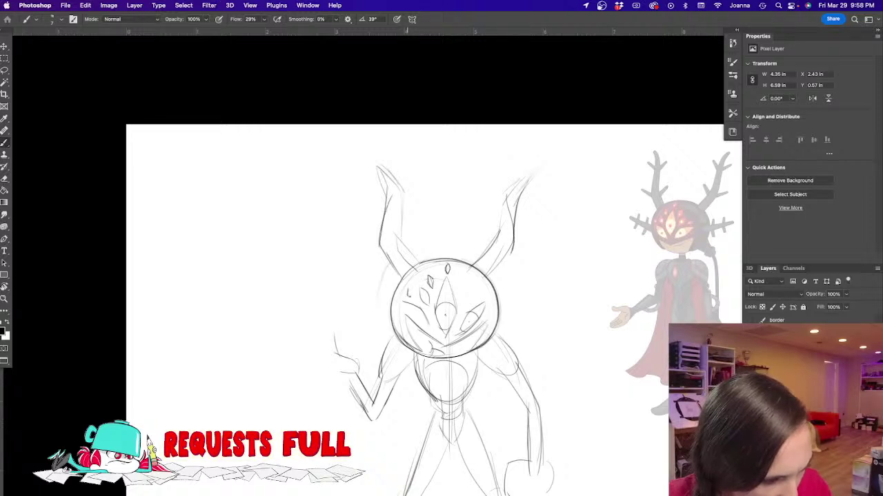
mouse_move(470, 292)
left_mouse_down()
mouse_move(463, 305)
mouse_move(479, 300)
left_mouse_up()
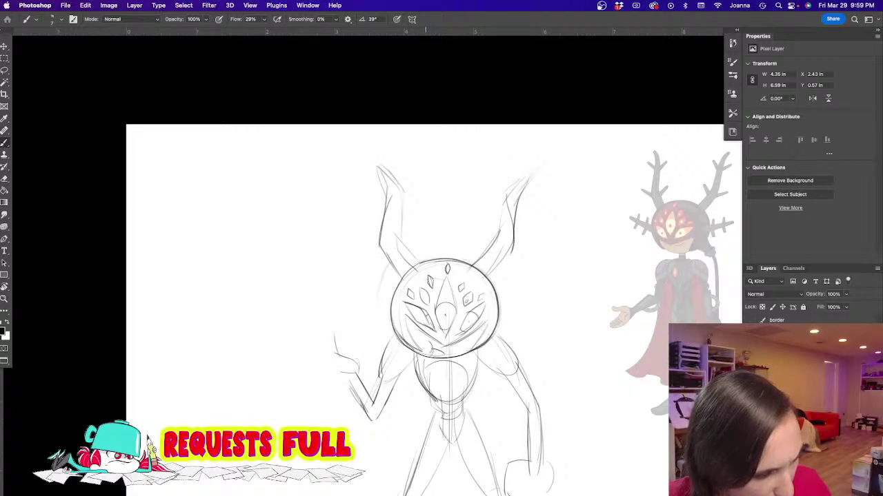
Step: Draw a small diamond gem on the chest and darken the curved outline on both sides of the torso
mouse_move(359, 363)
left_mouse_down()
mouse_move(341, 274)
mouse_move(347, 264)
left_mouse_up()
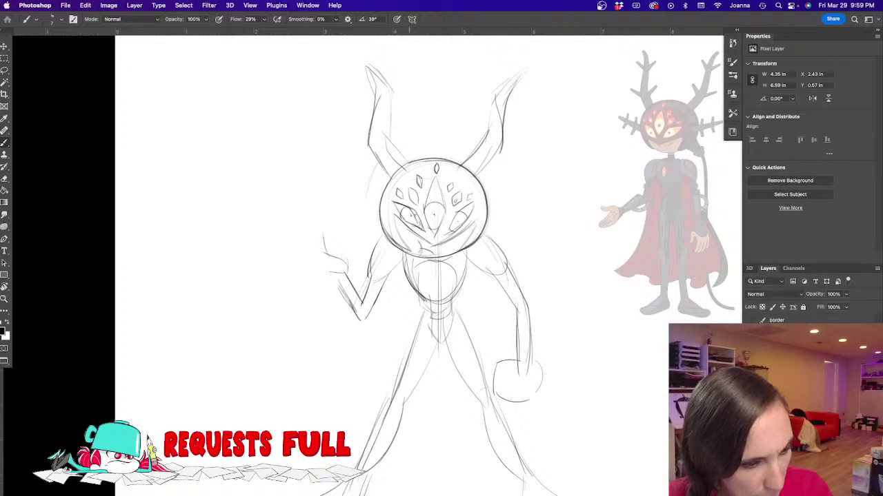
left_click_drag(437, 274, 437, 290)
left_click_drag(466, 258, 440, 301)
mouse_move(440, 301)
left_mouse_down()
mouse_move(457, 287)
mouse_move(465, 255)
left_mouse_up()
mouse_move(406, 260)
left_mouse_down()
mouse_move(414, 289)
mouse_move(436, 305)
left_mouse_up()
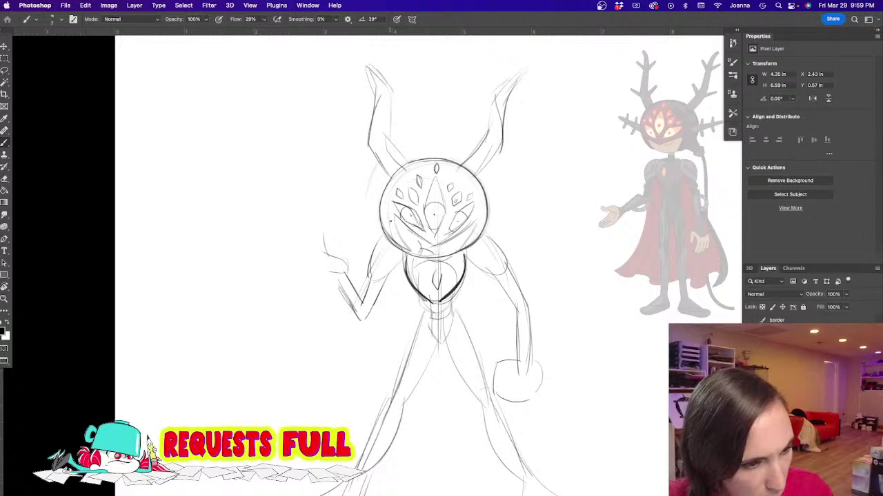
Step: Darken the jaw and the V-shaped curve across the lower face, and draw a pointed prong on each side of the head
mouse_move(395, 217)
left_mouse_down()
mouse_move(406, 254)
mouse_move(380, 225)
mouse_move(385, 183)
left_mouse_up()
mouse_move(397, 220)
left_mouse_down()
mouse_move(435, 247)
mouse_move(474, 222)
mouse_move(454, 256)
left_mouse_up()
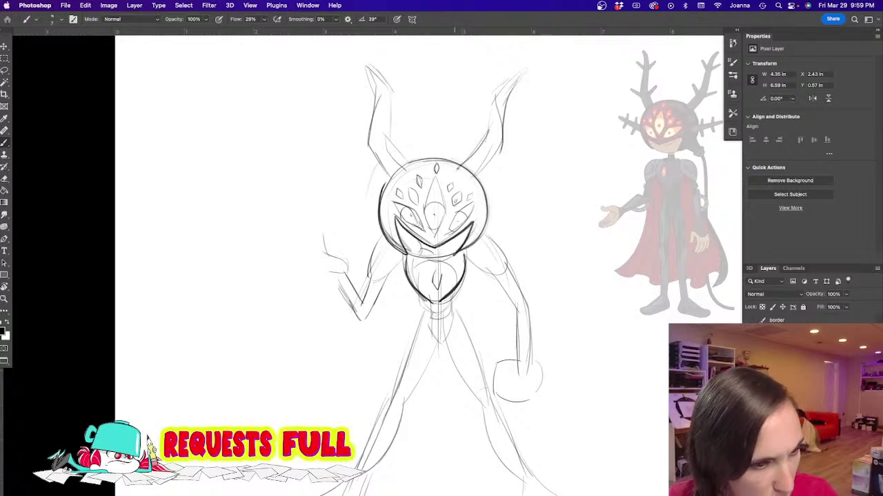
left_click_drag(486, 209, 532, 187)
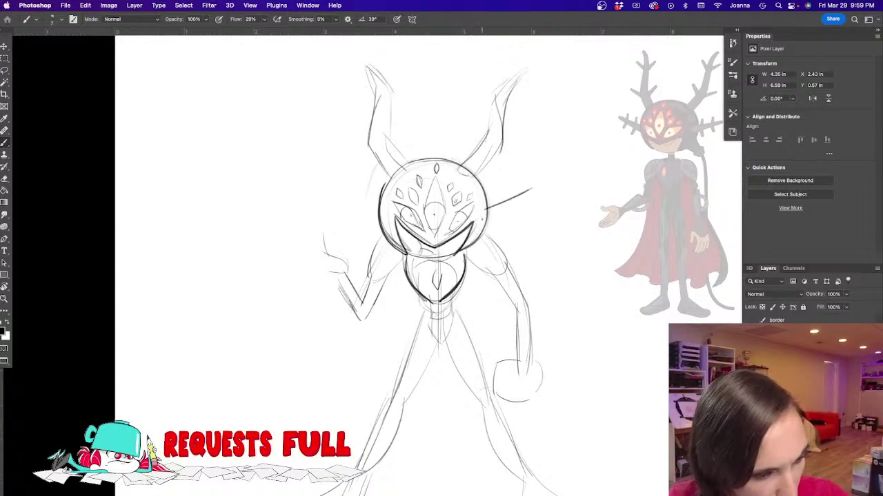
left_click_drag(488, 211, 535, 189)
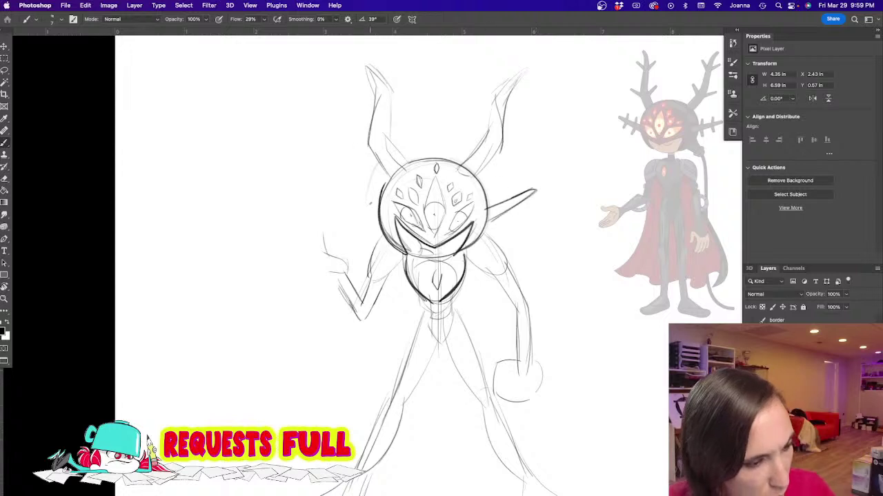
mouse_move(379, 204)
left_mouse_down()
mouse_move(332, 191)
mouse_move(379, 220)
left_mouse_up()
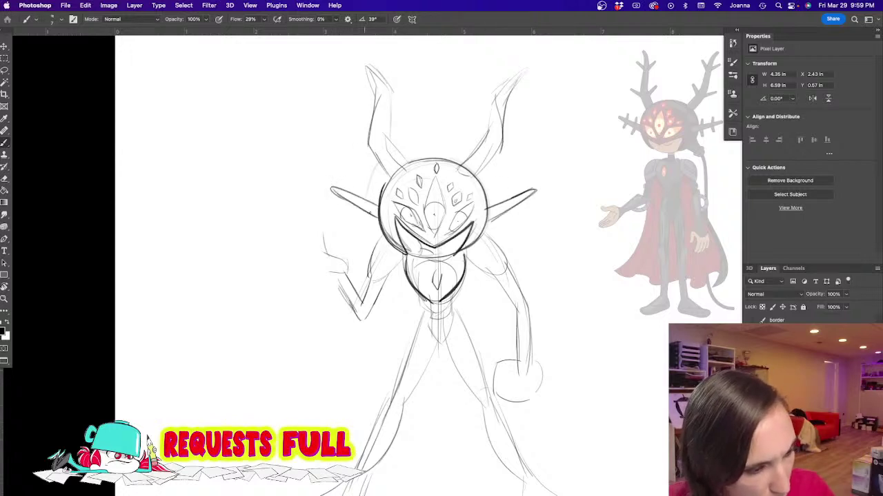
Step: Refine the hanging arm with darker lines, adding an elbow detail, a forearm cuff and a clenched fist with fingers
mouse_move(486, 233)
left_mouse_down()
mouse_move(476, 244)
mouse_move(407, 254)
mouse_move(463, 256)
mouse_move(516, 302)
left_mouse_up()
mouse_move(506, 260)
left_mouse_down()
mouse_move(525, 298)
mouse_move(510, 307)
mouse_move(519, 360)
mouse_move(541, 366)
left_mouse_up()
mouse_move(527, 290)
left_mouse_down()
mouse_move(531, 364)
mouse_move(544, 371)
mouse_move(494, 380)
mouse_move(510, 403)
mouse_move(525, 405)
left_mouse_up()
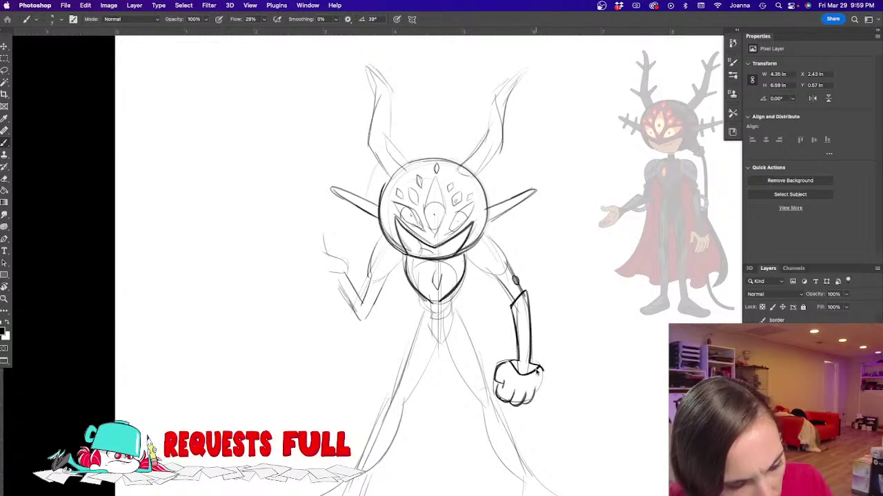
Step: Close the lowered fist's outline and draw the raised open hand with curled fingers, thumb and forearm lines
left_click_drag(542, 367, 533, 402)
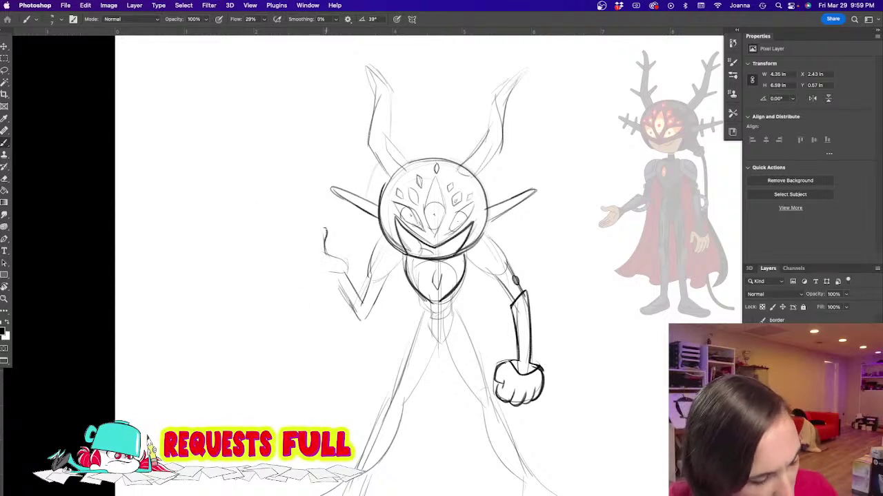
mouse_move(318, 255)
left_mouse_down()
mouse_move(320, 230)
mouse_move(330, 257)
mouse_move(296, 251)
mouse_move(295, 240)
mouse_move(312, 226)
mouse_move(312, 253)
mouse_move(319, 223)
mouse_move(312, 258)
left_mouse_up()
mouse_move(313, 227)
left_mouse_down()
mouse_move(303, 256)
mouse_move(288, 253)
mouse_move(299, 249)
mouse_move(301, 265)
left_mouse_up()
mouse_move(300, 262)
left_mouse_down()
mouse_move(338, 274)
mouse_move(346, 268)
mouse_move(335, 289)
mouse_move(360, 320)
left_mouse_up()
left_click_drag(343, 272, 364, 308)
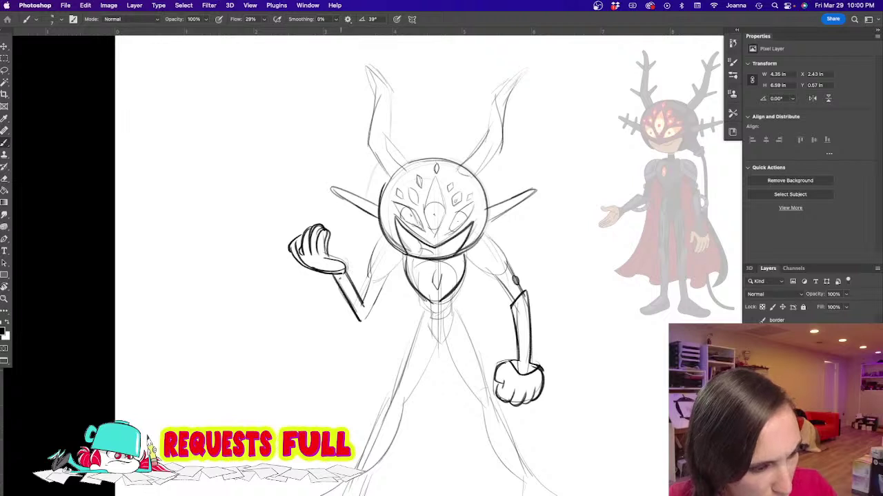
Step: Erase the outer forearm line below the raised hand and redraw the forearm tapering to a pointed elbow
key("e")
left_click_drag(329, 285, 353, 326)
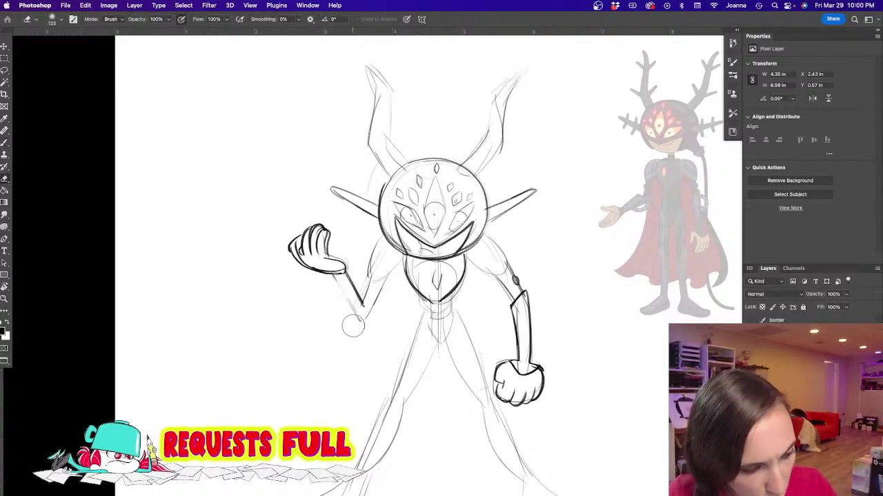
key("b")
left_click_drag(331, 274, 366, 328)
left_click_drag(335, 274, 366, 337)
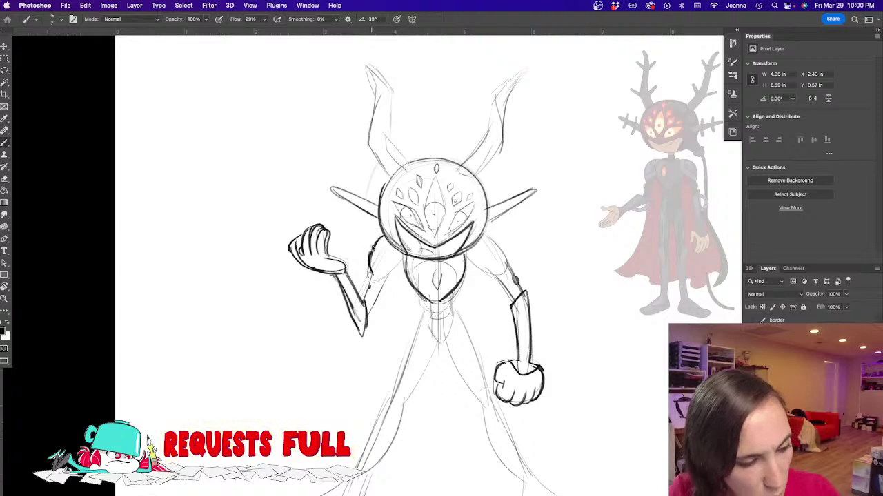
Step: Draw the shoulder outline above the raised arm and a rounded shoulder pad with an inner rim above the hanging arm
left_click_drag(384, 235, 371, 266)
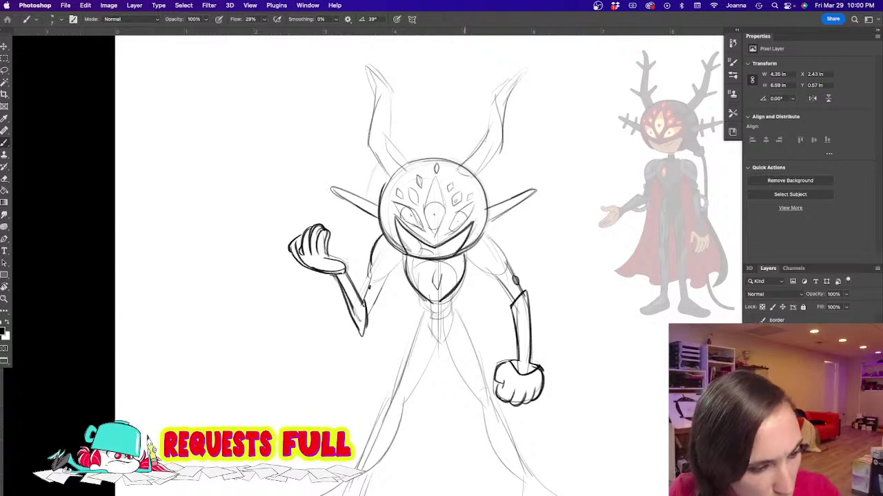
mouse_move(466, 252)
left_mouse_down()
mouse_move(476, 268)
mouse_move(505, 274)
left_mouse_up()
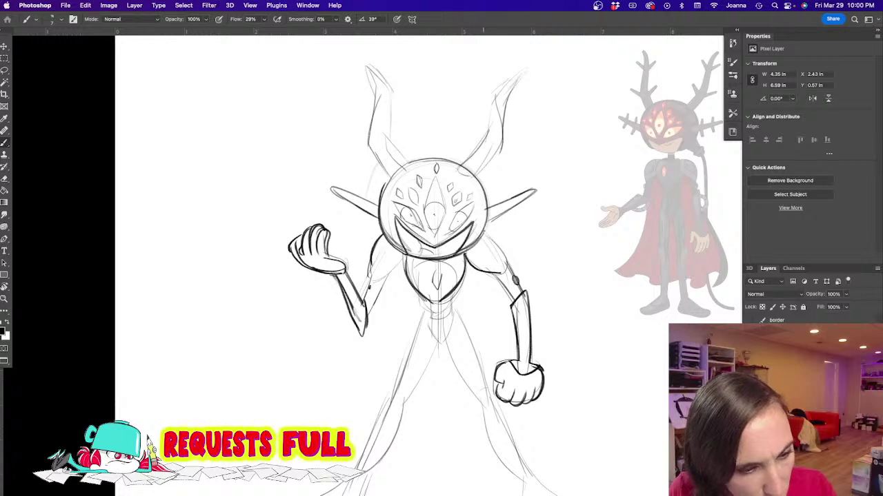
mouse_move(481, 230)
left_mouse_down()
mouse_move(508, 247)
mouse_move(506, 274)
left_mouse_up()
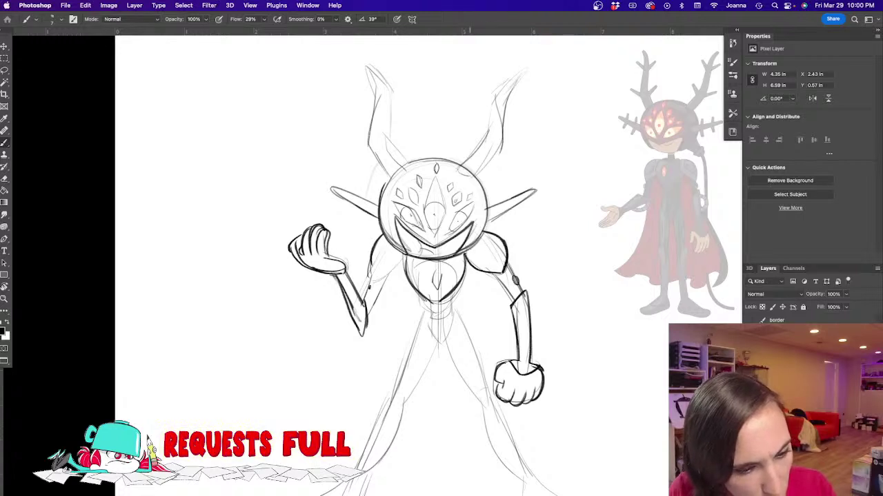
mouse_move(470, 252)
left_mouse_down()
mouse_move(481, 264)
mouse_move(506, 262)
left_mouse_up()
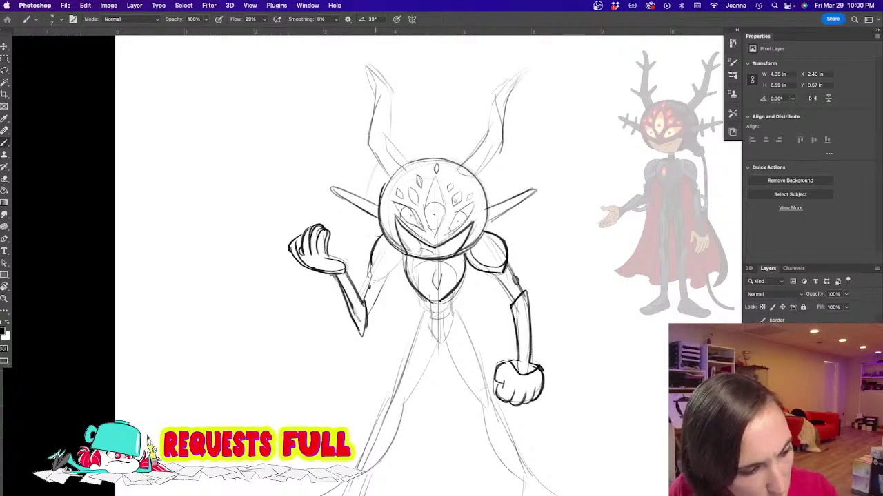
Step: Erase the shoulder line above the raised arm, redraw it as a wider rounded pad, and darken the upper arm down to the elbow
key("e")
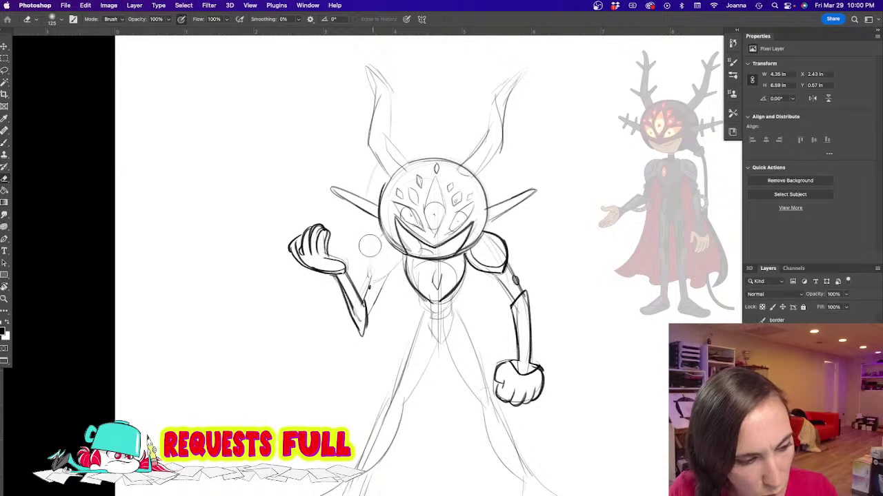
key("b")
left_click_drag(380, 233, 361, 265)
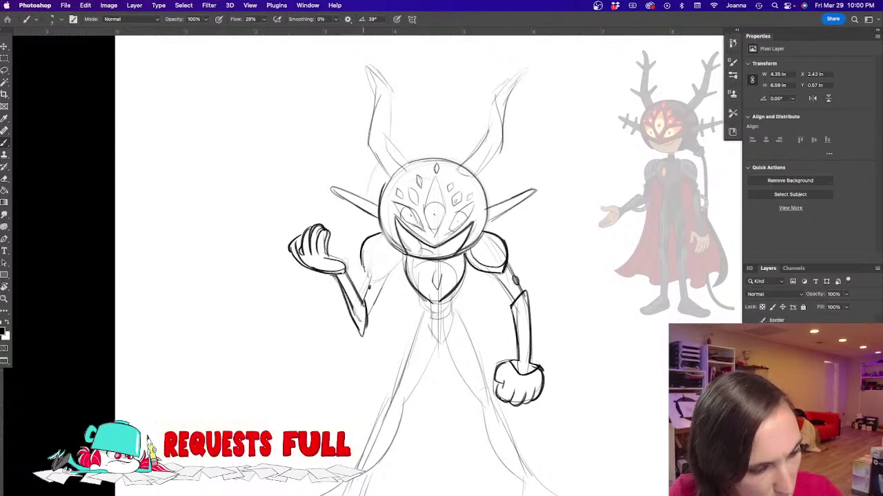
key("super+z")
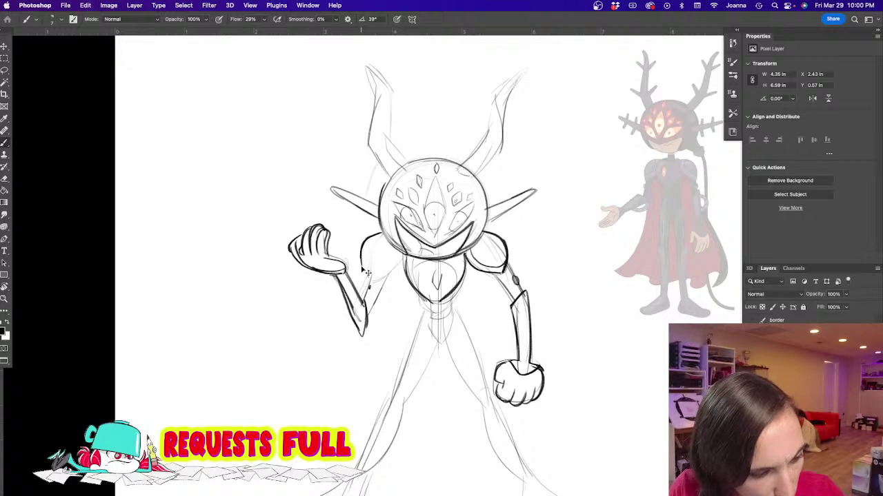
key("super+z")
mouse_move(362, 266)
left_mouse_down()
mouse_move(363, 249)
mouse_move(378, 234)
mouse_move(361, 265)
mouse_move(382, 233)
mouse_move(377, 278)
mouse_move(406, 257)
mouse_move(372, 279)
mouse_move(391, 275)
mouse_move(391, 264)
mouse_move(365, 265)
mouse_move(365, 308)
left_mouse_up()
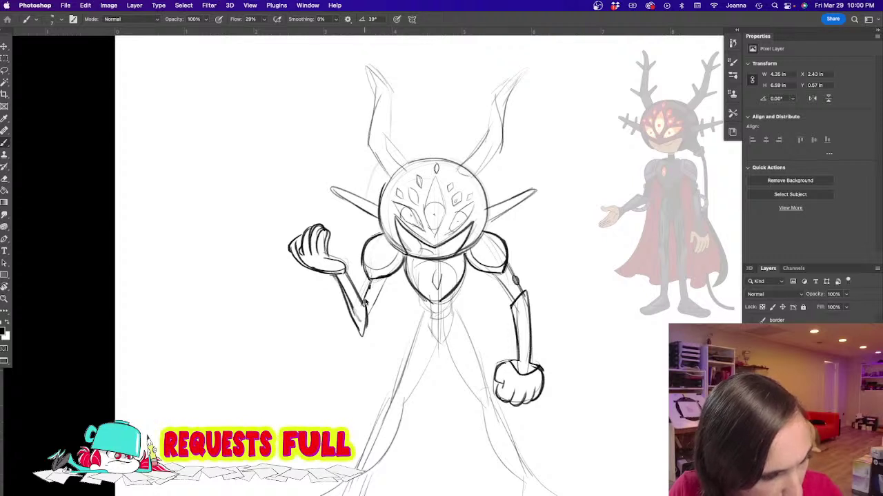
left_click_drag(388, 275, 365, 318)
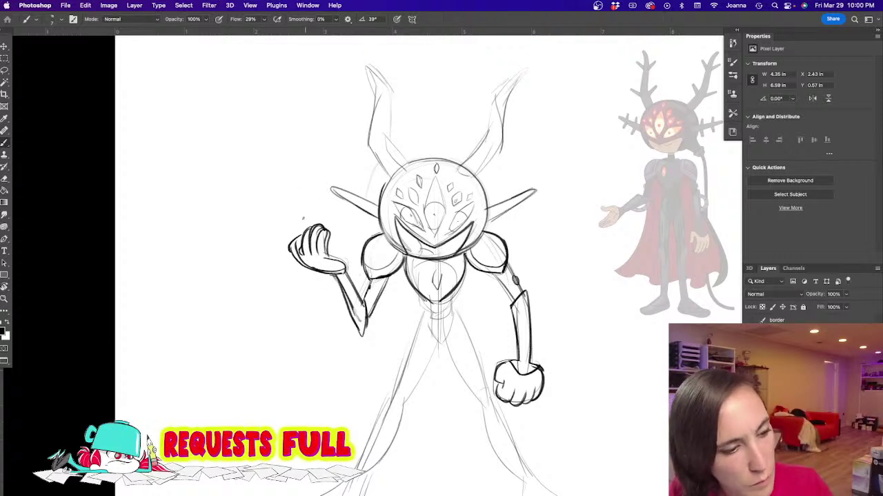
Step: Darken the waist lines and draw a pointed V-shaped hip piece below the torso
scroll(332, 331, "down", 3)
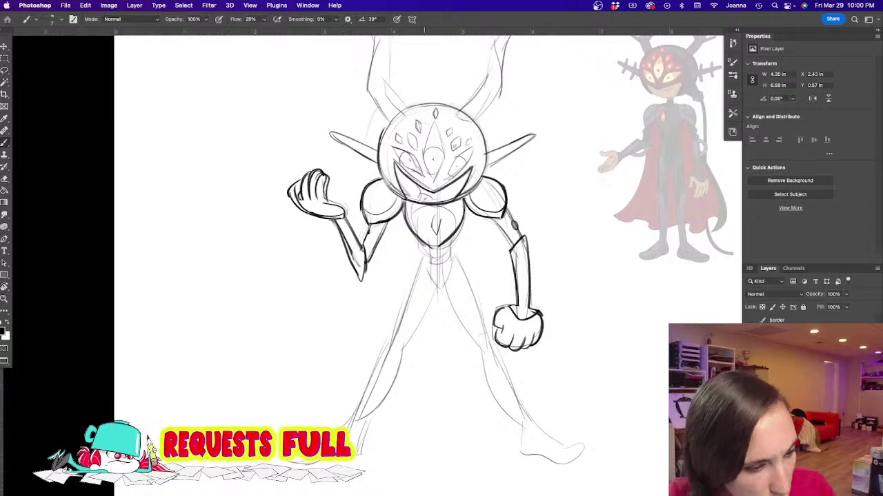
left_click_drag(422, 247, 437, 272)
mouse_move(451, 238)
left_mouse_down()
mouse_move(437, 272)
mouse_move(424, 265)
mouse_move(440, 288)
left_mouse_up()
left_click_drag(453, 255, 441, 288)
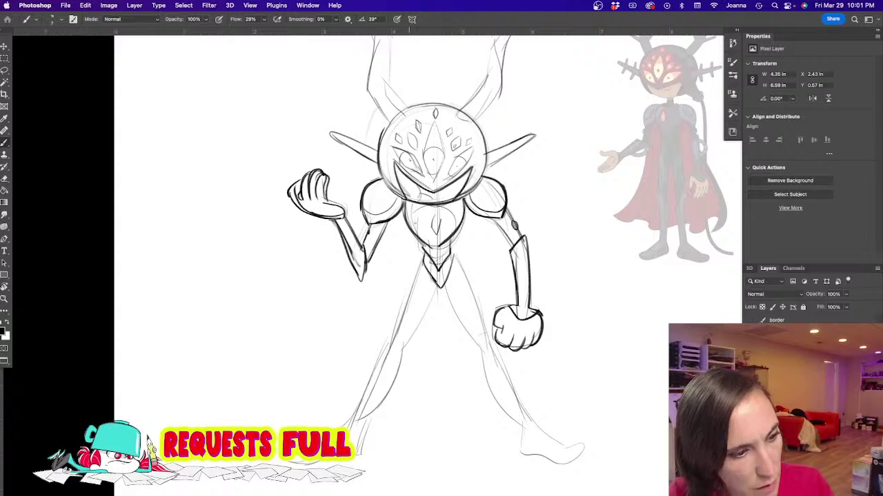
Step: Draw a cupcake with swirled frosting and a stemmed cherry in the raised hand, and scatter small crumbs beside the chest
mouse_move(347, 180)
left_mouse_down()
mouse_move(329, 167)
mouse_move(333, 181)
mouse_move(345, 183)
mouse_move(318, 153)
mouse_move(316, 162)
mouse_move(317, 143)
mouse_move(306, 174)
left_mouse_up()
mouse_move(328, 142)
left_mouse_down()
mouse_move(310, 154)
mouse_move(317, 119)
left_mouse_up()
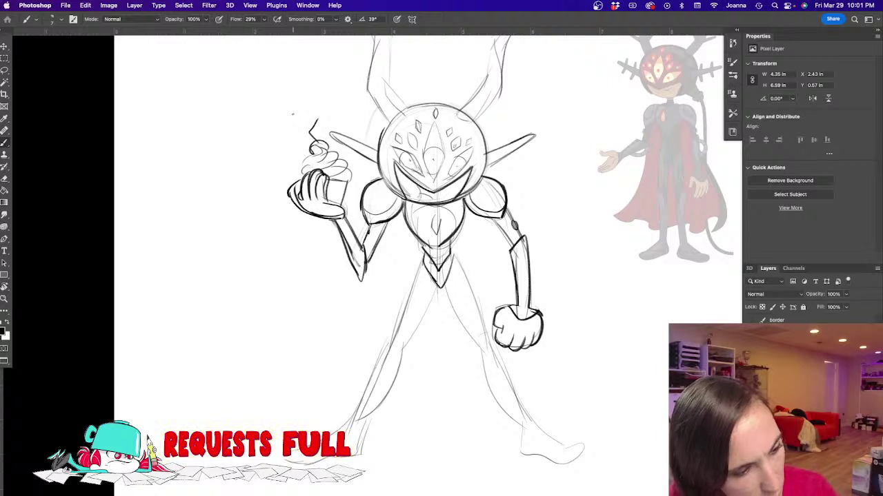
left_click(413, 216)
left_click_drag(413, 207, 399, 221)
left_click(399, 235)
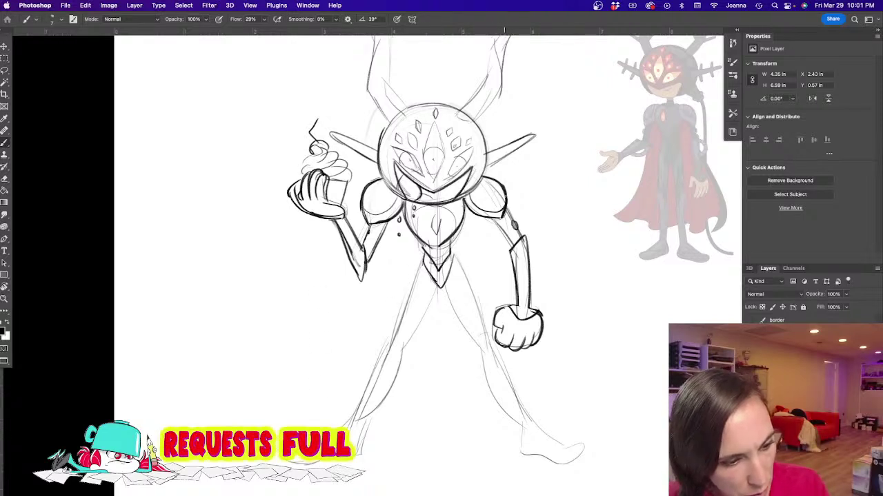
Step: Draw a wide flowing cape behind the figure with flared sides, inner fold lines and a wavy hem
left_click_drag(513, 227, 672, 372)
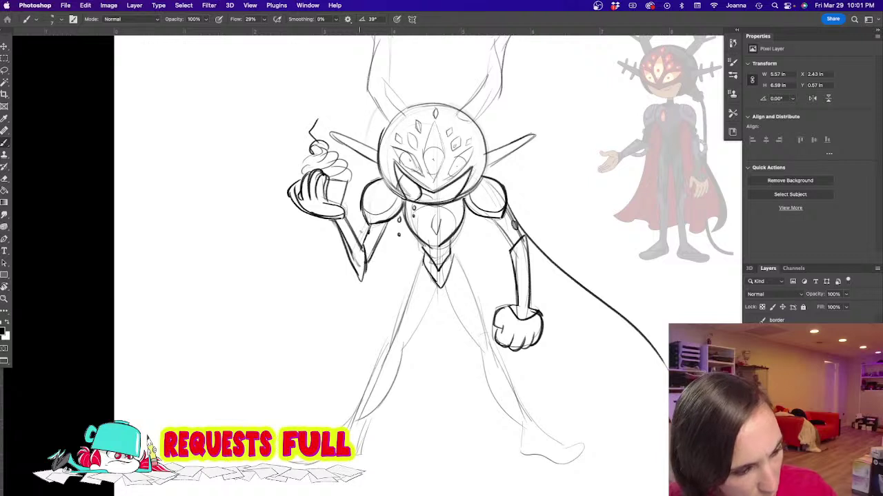
mouse_move(350, 245)
left_mouse_down()
mouse_move(253, 386)
mouse_move(274, 372)
mouse_move(346, 378)
mouse_move(434, 414)
mouse_move(564, 384)
mouse_move(584, 408)
left_mouse_up()
left_click_drag(528, 246, 592, 420)
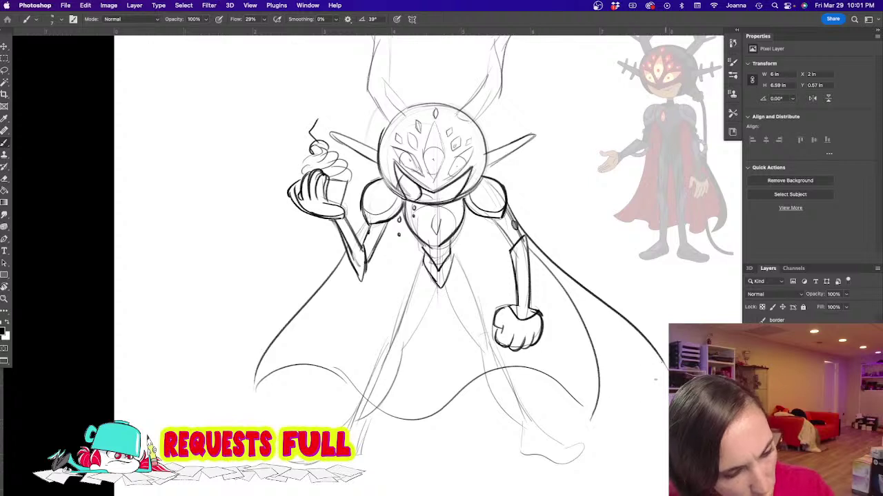
left_click_drag(667, 370, 589, 422)
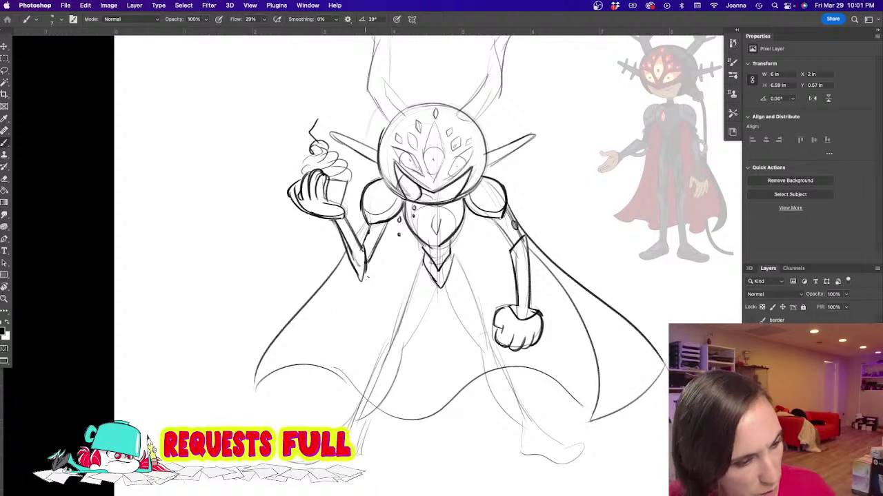
left_click_drag(349, 255, 267, 415)
left_click_drag(271, 374, 255, 416)
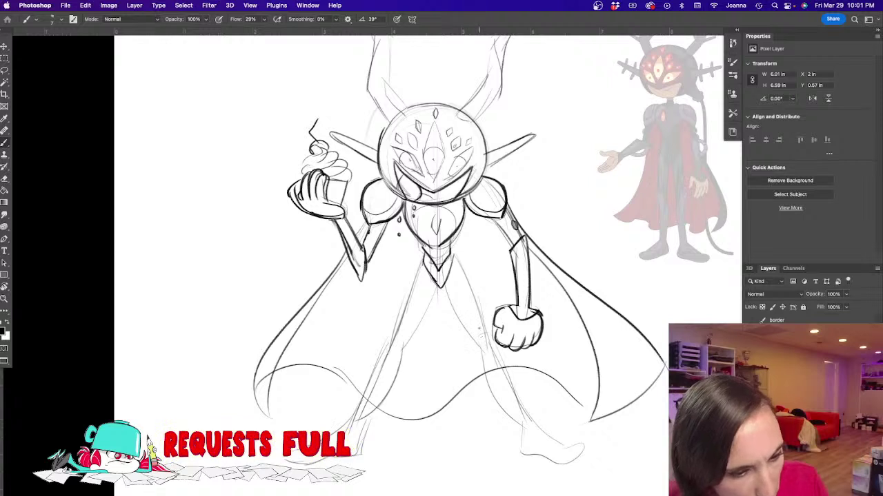
Step: Draw a knee guard and darken the shin and pointed boot of the leg below the fist
mouse_move(488, 329)
left_mouse_down()
mouse_move(479, 333)
mouse_move(486, 352)
left_mouse_up()
mouse_move(487, 326)
left_mouse_down()
mouse_move(494, 353)
mouse_move(486, 369)
mouse_move(502, 371)
left_mouse_up()
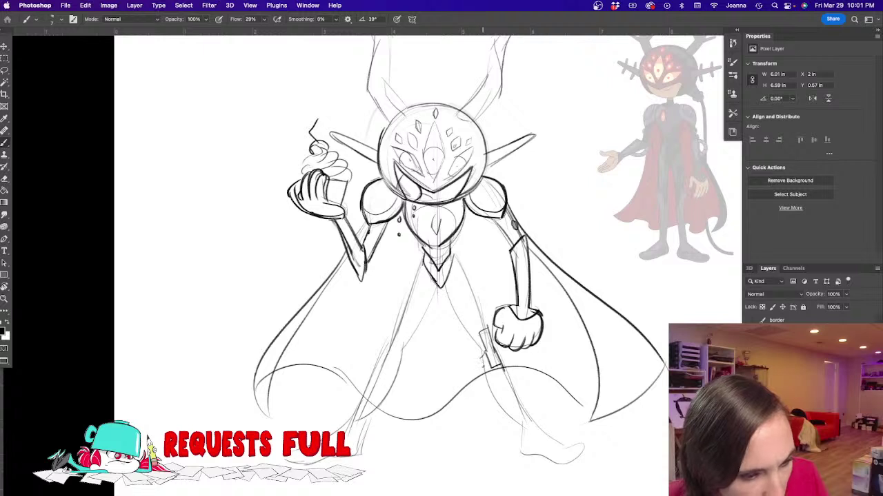
left_click_drag(480, 357, 519, 442)
mouse_move(499, 356)
left_mouse_down()
mouse_move(524, 410)
mouse_move(571, 467)
mouse_move(585, 469)
left_mouse_up()
mouse_move(553, 442)
left_mouse_down()
mouse_move(586, 451)
mouse_move(583, 469)
left_mouse_up()
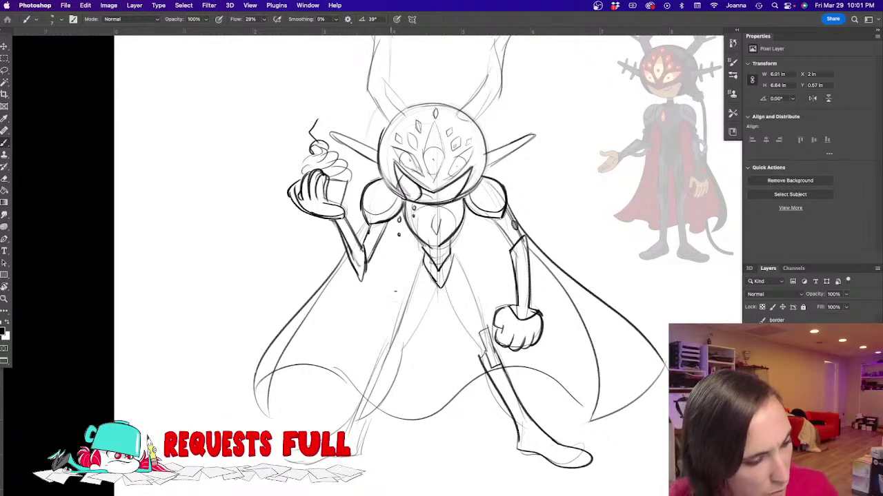
Step: Darken both thighs, and add the knee guard and shin outline to the leg on the raised hand's side
left_click_drag(422, 259, 397, 349)
left_click_drag(437, 281, 404, 360)
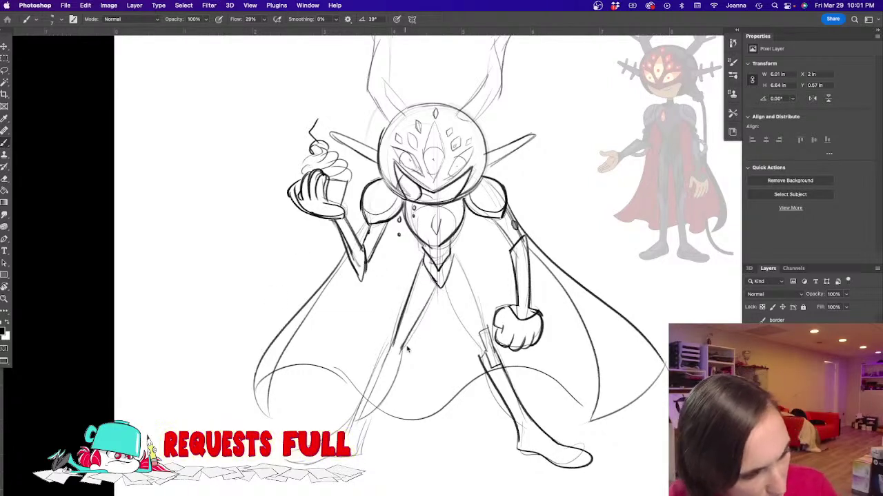
left_click_drag(437, 275, 481, 355)
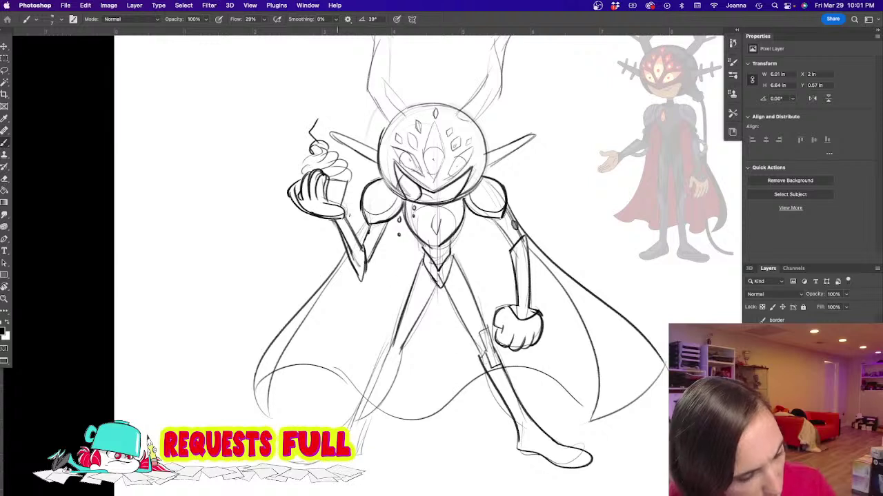
left_click_drag(403, 324, 391, 359)
left_click_drag(386, 339, 344, 426)
left_click_drag(408, 343, 361, 453)
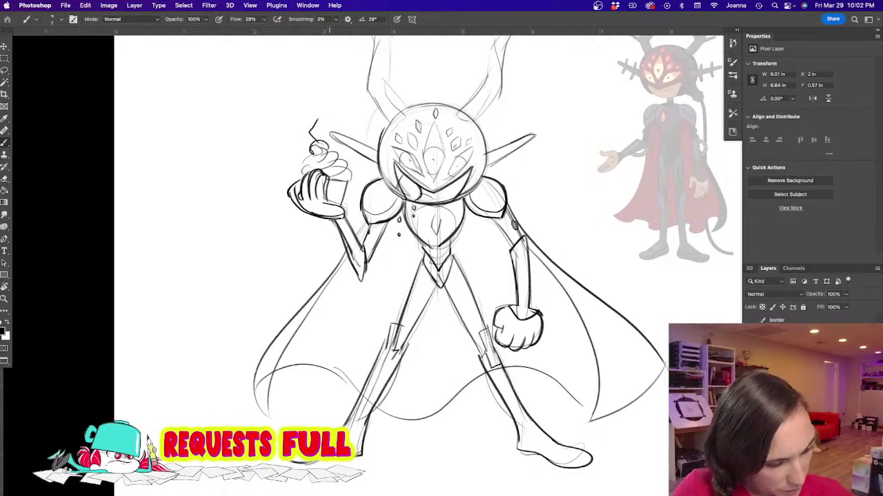
Step: Refine both antlers by adding short pointed prongs near their tips and bases
left_click_drag(291, 336, 290, 436)
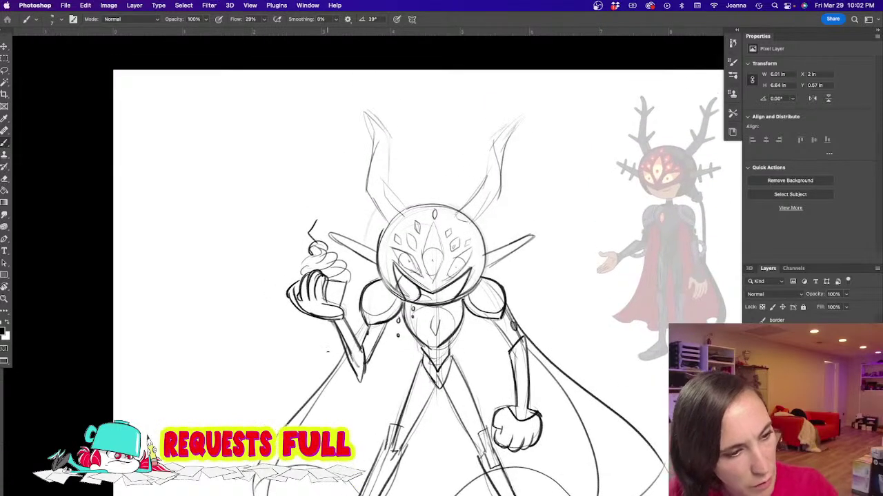
mouse_move(487, 159)
left_mouse_down()
mouse_move(528, 112)
mouse_move(491, 124)
mouse_move(496, 142)
mouse_move(518, 140)
left_mouse_up()
mouse_move(497, 187)
left_mouse_down()
mouse_move(499, 198)
mouse_move(466, 183)
left_mouse_up()
left_click_drag(366, 113, 381, 183)
mouse_move(382, 129)
left_mouse_down()
mouse_move(363, 109)
mouse_move(372, 176)
left_mouse_up()
mouse_move(383, 116)
left_mouse_down()
mouse_move(386, 131)
mouse_move(375, 139)
left_mouse_up()
left_click_drag(398, 174, 386, 195)
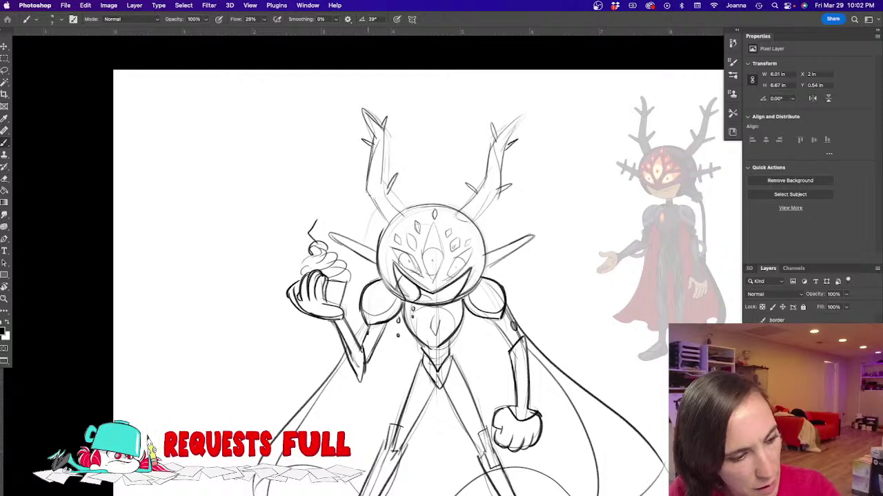
Step: Darken the tall central diamond eye and the slanted side eyes on the mask
scroll(414, 262, "down", 5)
mouse_move(423, 154)
left_mouse_down()
mouse_move(411, 201)
mouse_move(420, 211)
mouse_move(431, 193)
left_mouse_up()
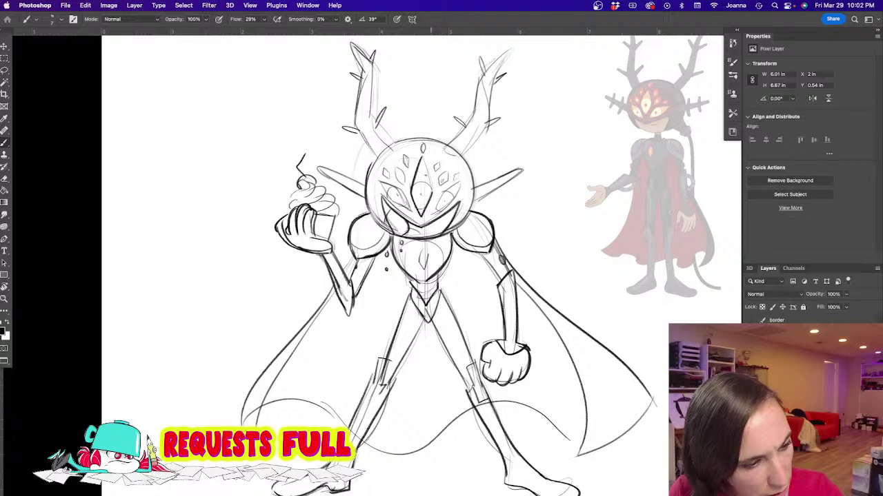
mouse_move(423, 158)
left_mouse_down()
mouse_move(438, 204)
mouse_move(447, 209)
mouse_move(460, 184)
left_mouse_up()
left_click_drag(380, 182, 411, 209)
left_click_drag(284, 331, 240, 319)
left_click_drag(241, 359, 292, 309)
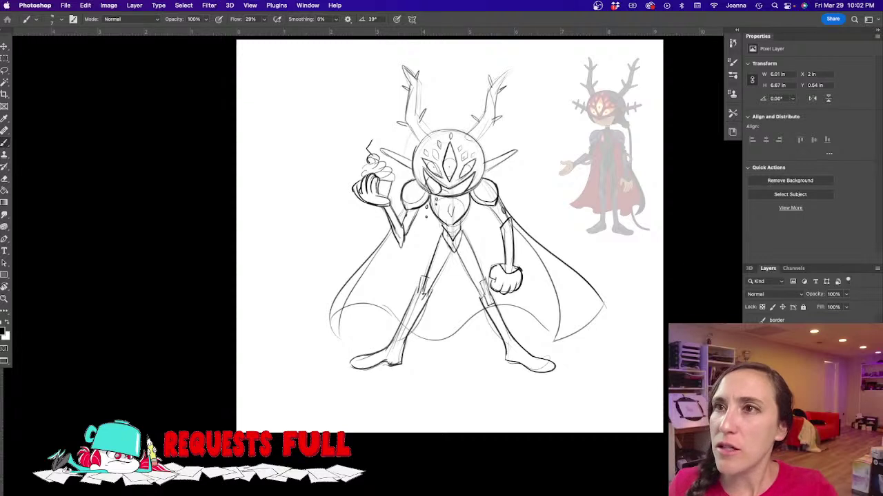
key("Tab")
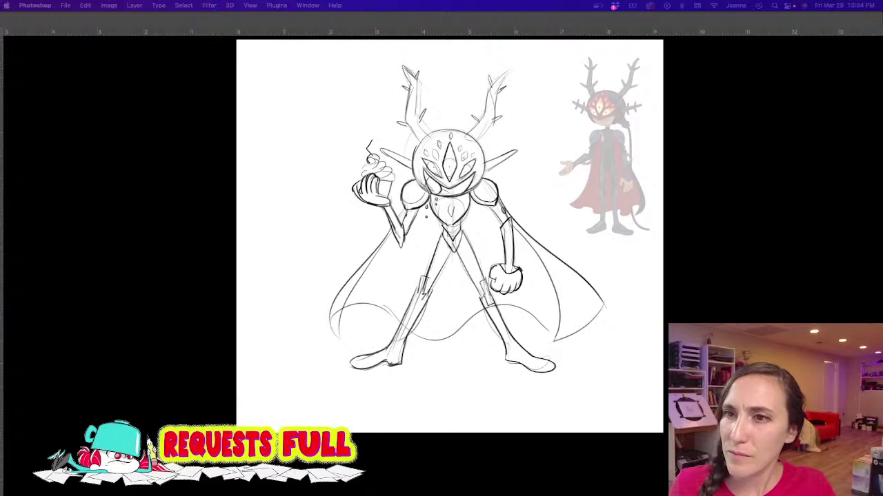
key("Tab")
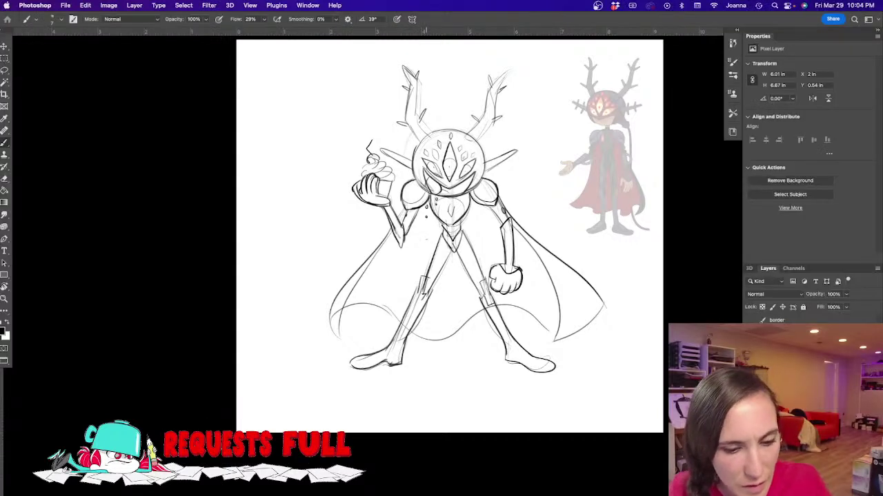
Step: Hide the caped character sketch, switch to an empty layer, and paste the hatted character's reference sheet onto the blank canvas
left_click(793, 387)
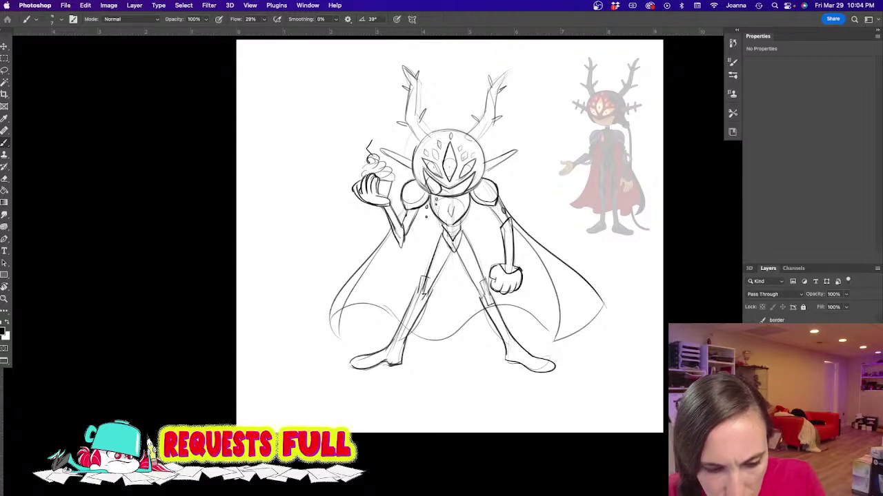
left_click(750, 345)
left_click(786, 345)
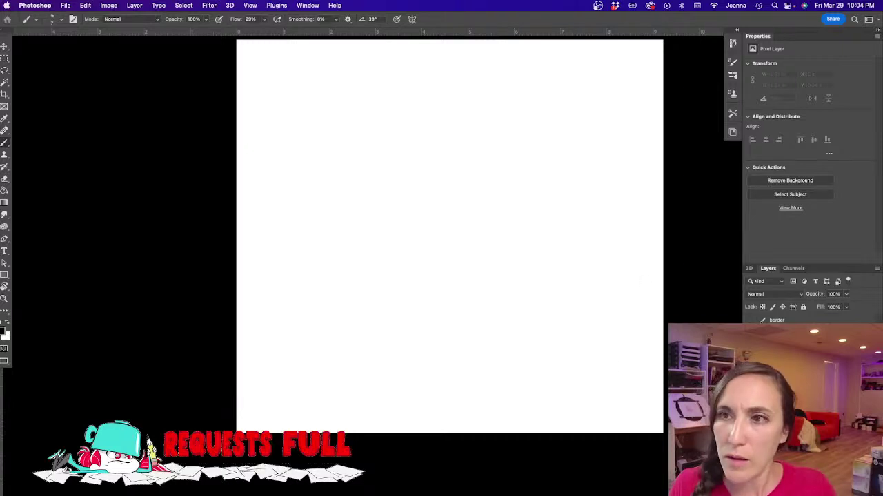
left_click_drag(0, 223, 406, 222)
key("ctrl+v")
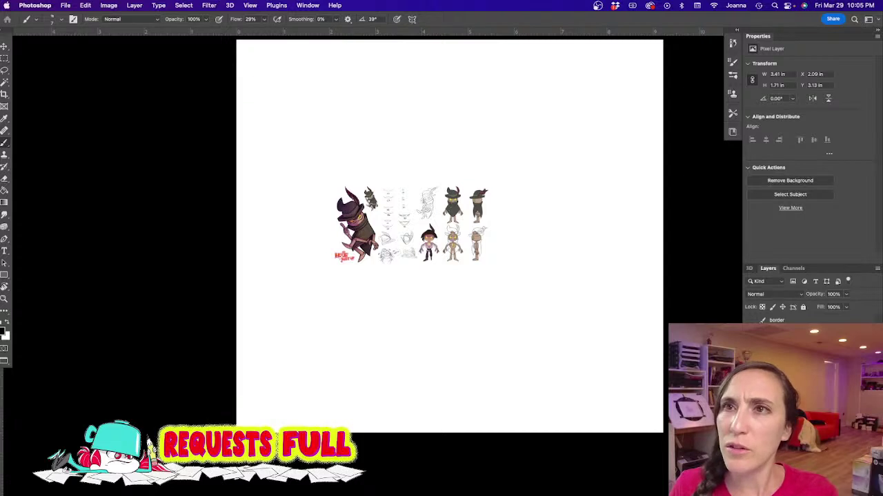
Step: Enlarge the pasted reference sheet to about 8 × 4 in and position it along the canvas's upper edge
key("Tab")
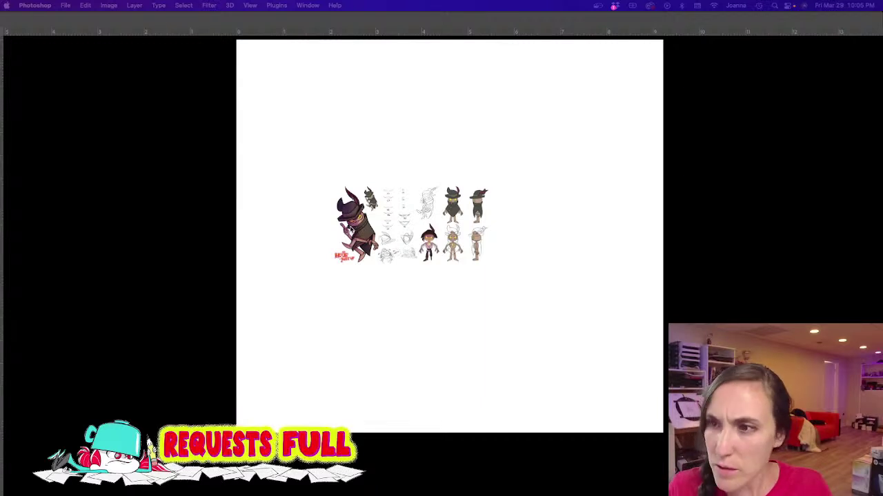
key("Tab")
key("ctrl+t")
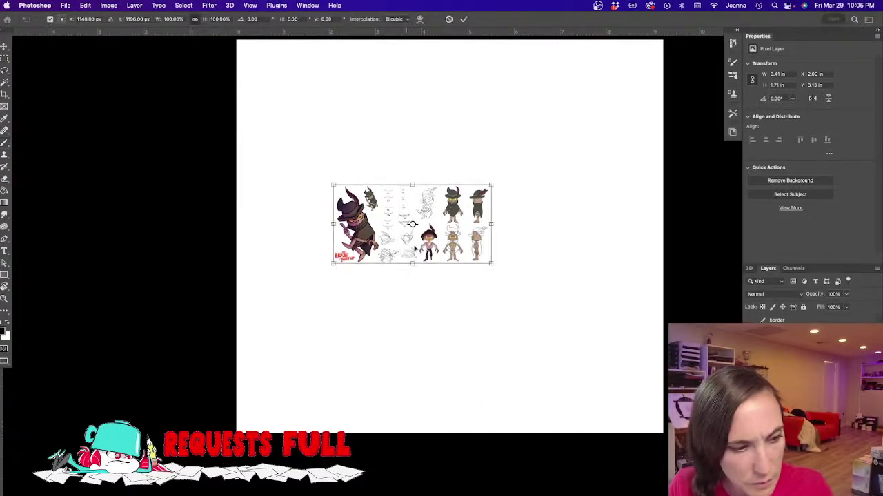
left_click_drag(488, 184, 704, 78)
left_click_drag(384, 231, 369, 164)
key("Return")
key("b")
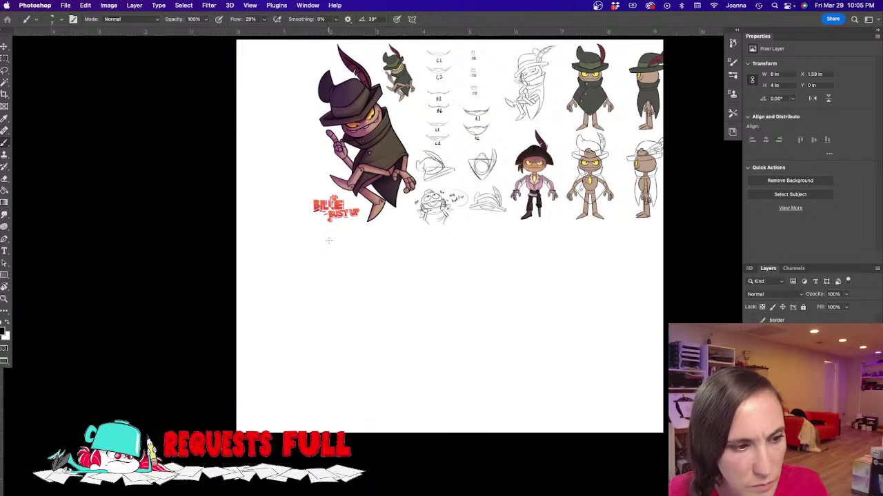
Step: Fade the reference sheet to a faint tint by lowering its layer opacity, and switch to an empty layer for sketching
left_click_drag(449, 242, 448, 300)
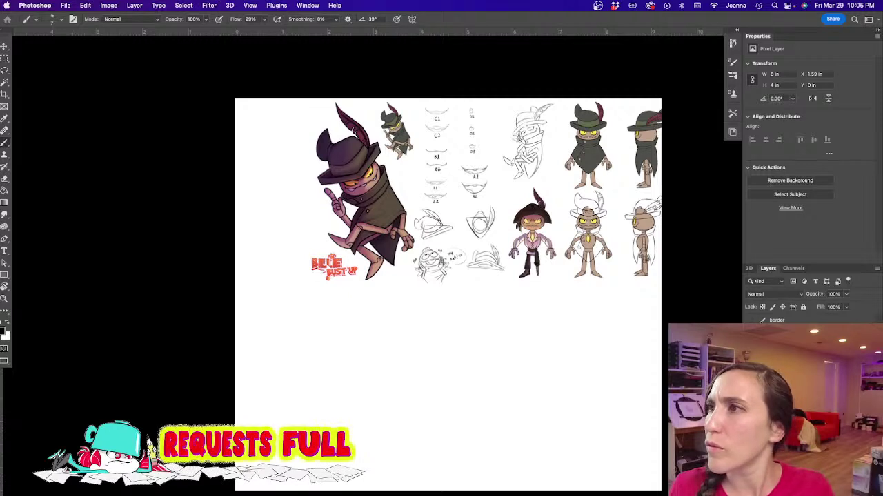
key("Tab")
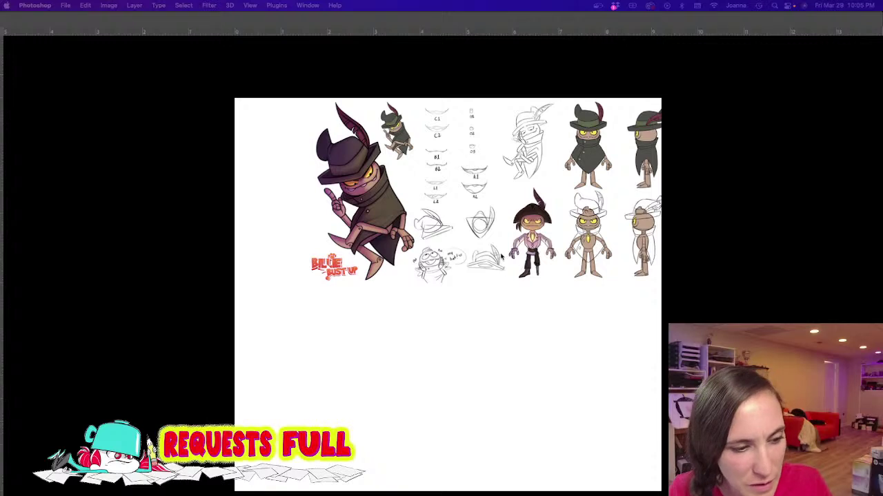
key("Tab")
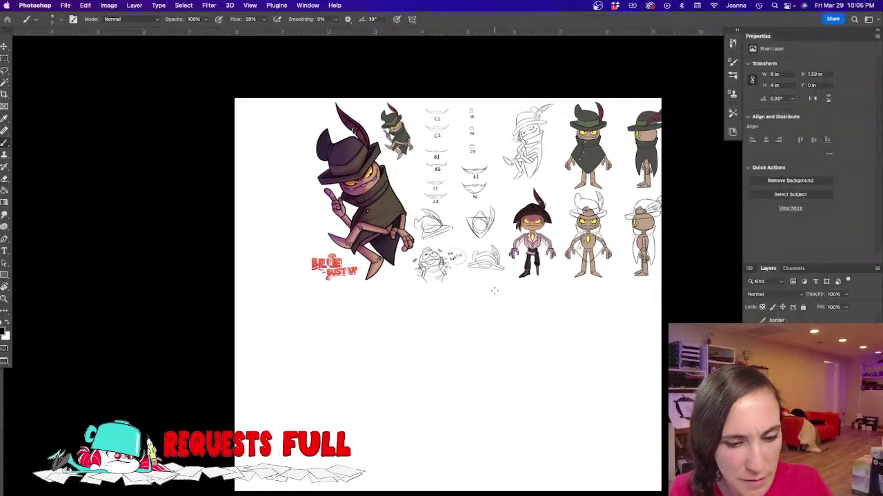
left_click(847, 294)
left_click_drag(848, 306, 812, 307)
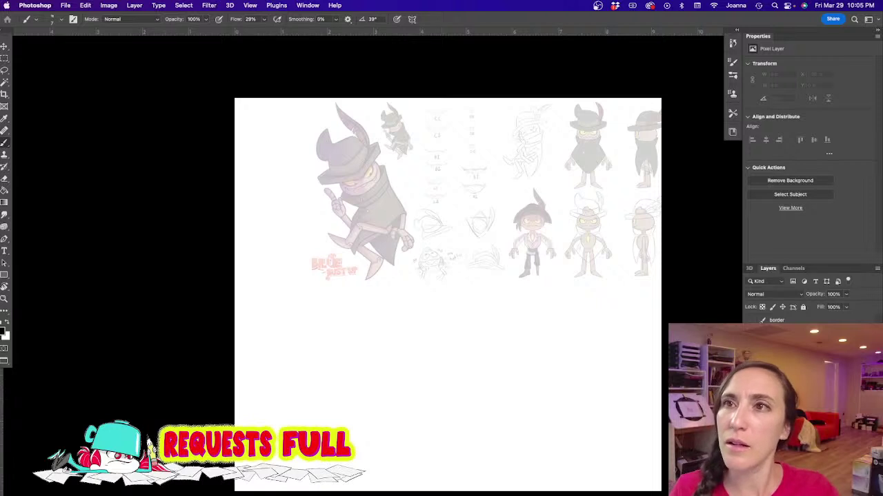
key("Tab")
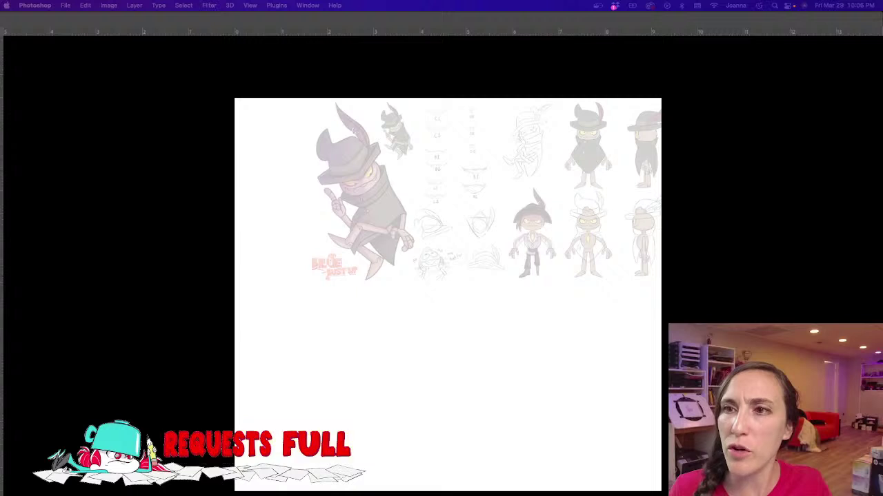
key("Tab")
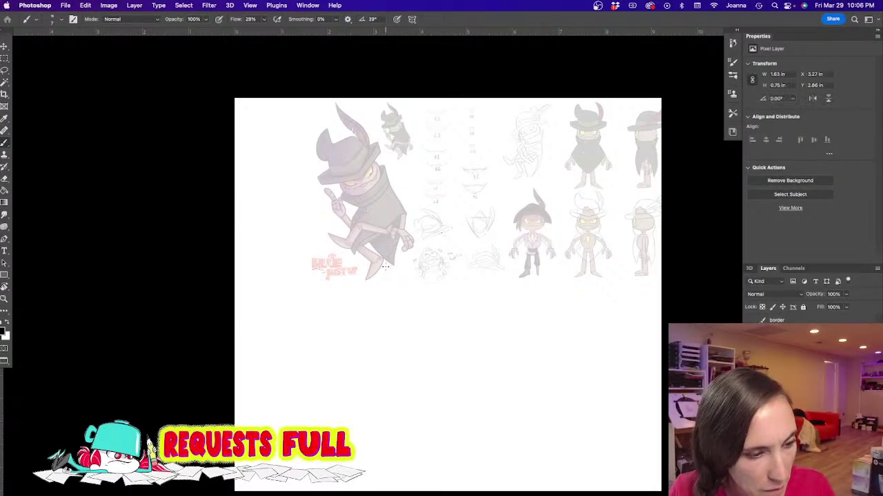
Step: Sketch a round head about 2 in wide just below the middle of the reference sheet
left_click_drag(469, 274, 417, 311)
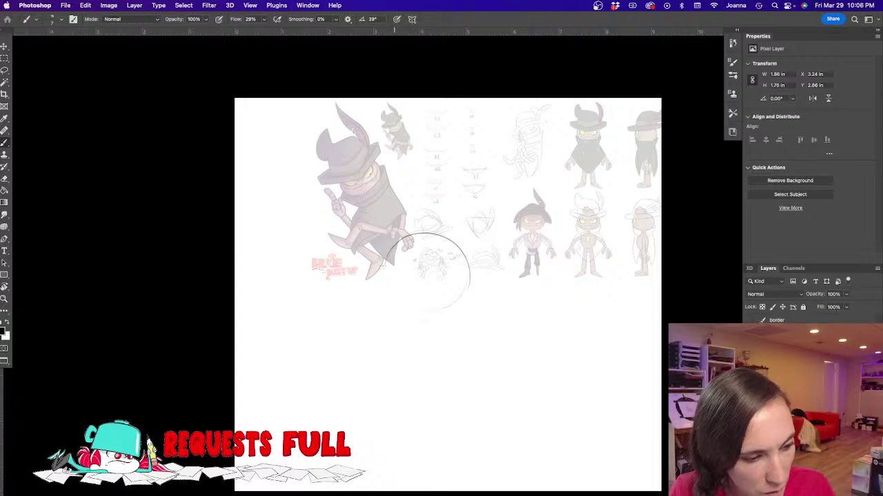
mouse_move(383, 272)
left_mouse_down()
mouse_move(387, 297)
mouse_move(440, 316)
left_mouse_up()
left_click_drag(473, 271, 416, 312)
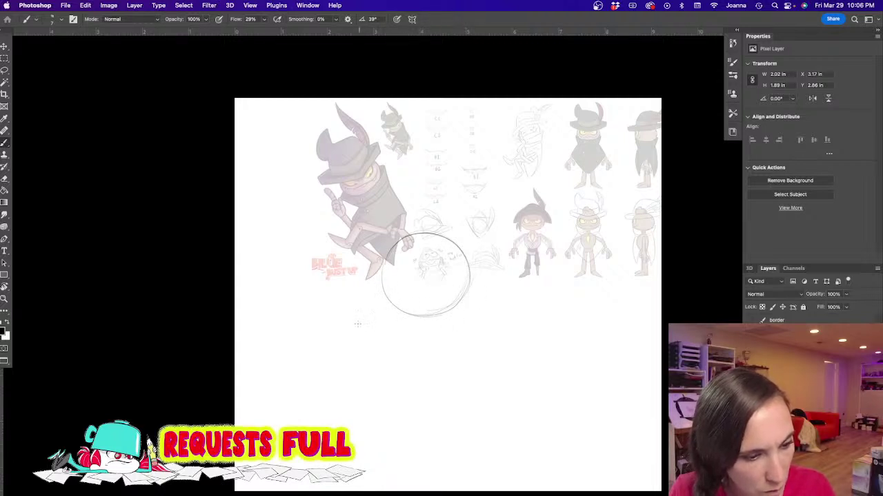
Step: Sketch a short neck and a torso tapering to the waist below the head, and block in both legs
scroll(362, 304, "down", 3)
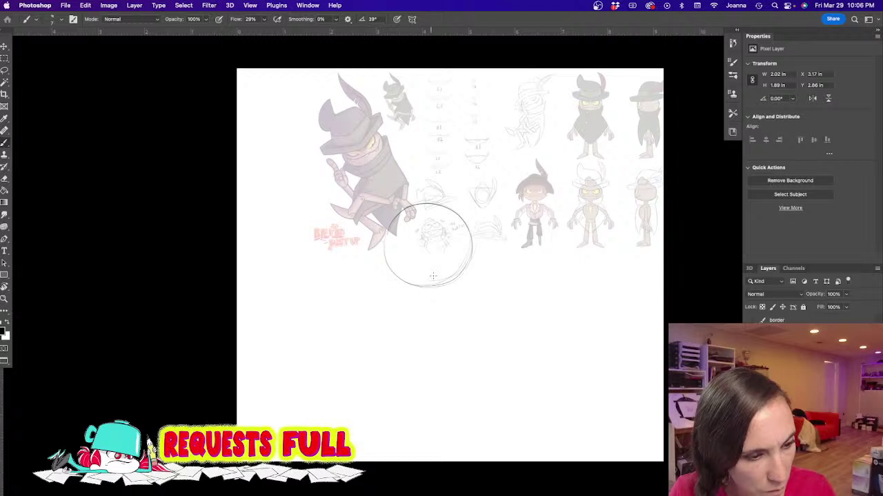
left_click_drag(422, 289, 400, 315)
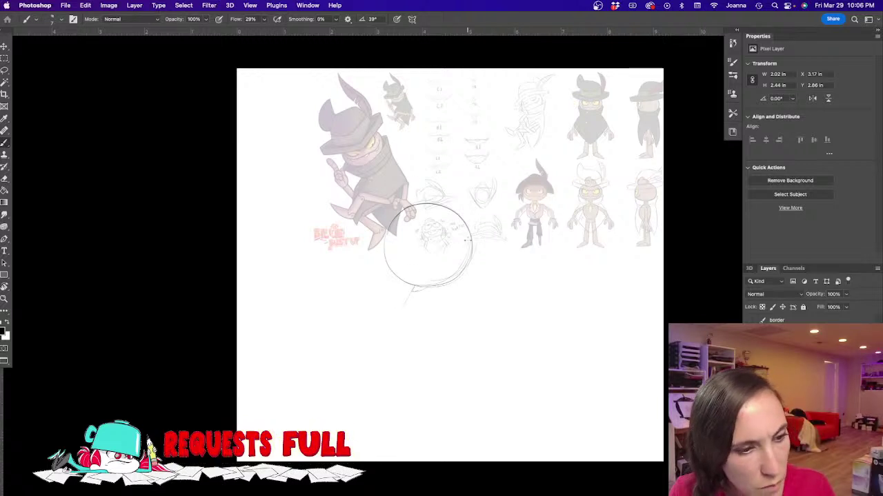
left_click_drag(475, 231, 462, 245)
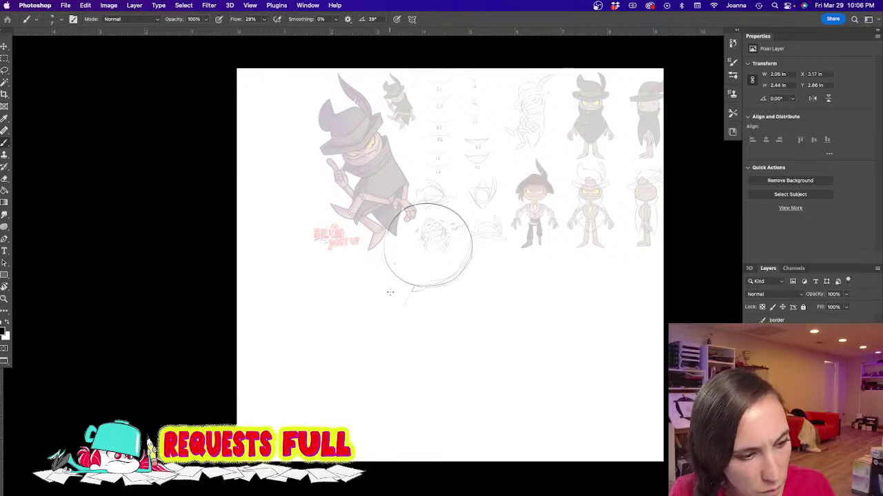
left_click_drag(415, 287, 403, 308)
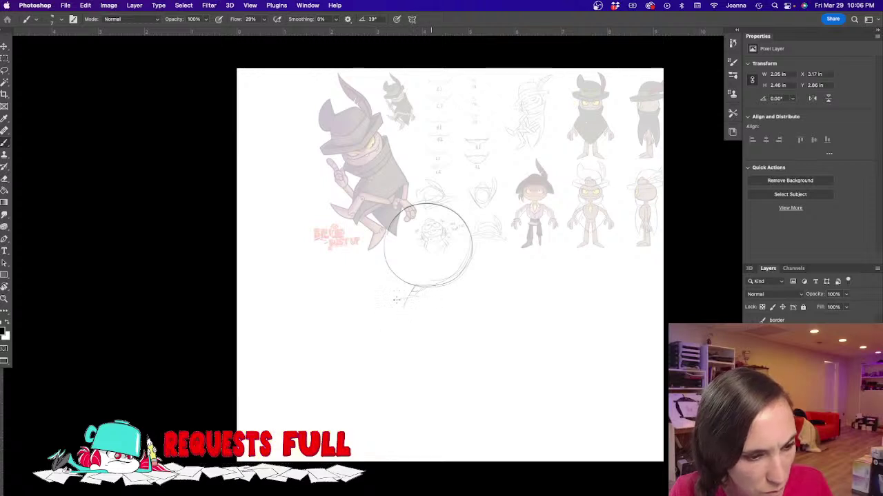
mouse_move(411, 293)
left_mouse_down()
mouse_move(448, 302)
mouse_move(453, 335)
left_mouse_up()
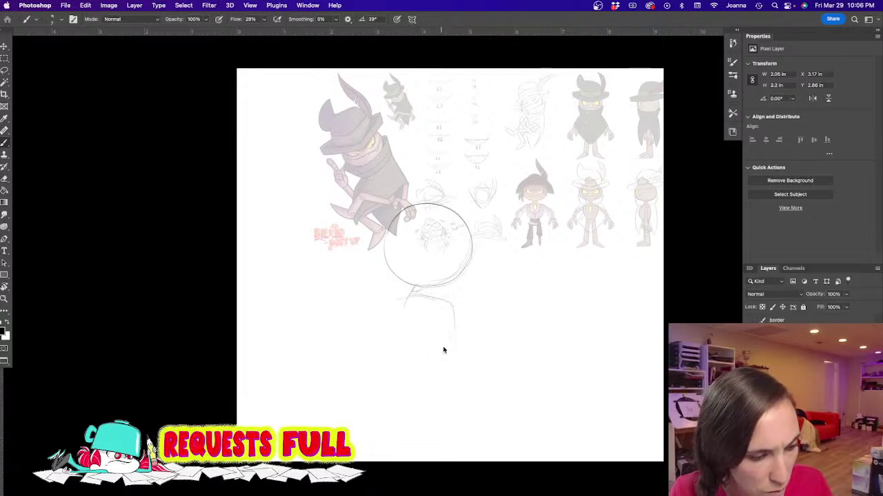
left_click_drag(407, 299, 436, 353)
mouse_move(453, 312)
left_mouse_down()
mouse_move(449, 349)
mouse_move(426, 355)
left_mouse_up()
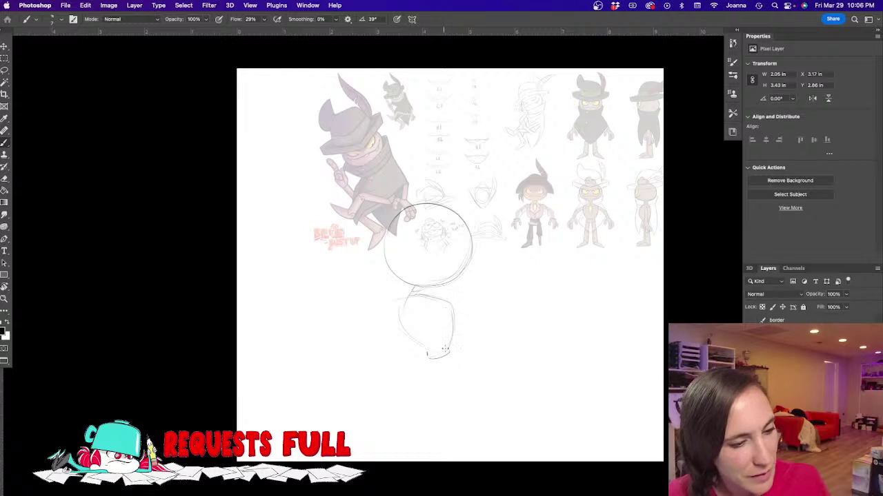
left_click_drag(450, 352, 488, 409)
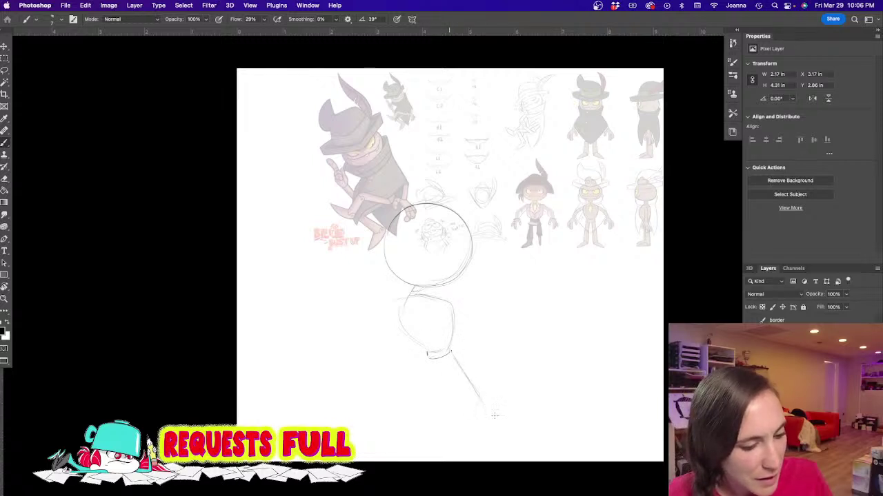
mouse_move(426, 354)
left_mouse_down()
mouse_move(430, 382)
mouse_move(436, 359)
mouse_move(443, 386)
mouse_move(421, 415)
left_mouse_up()
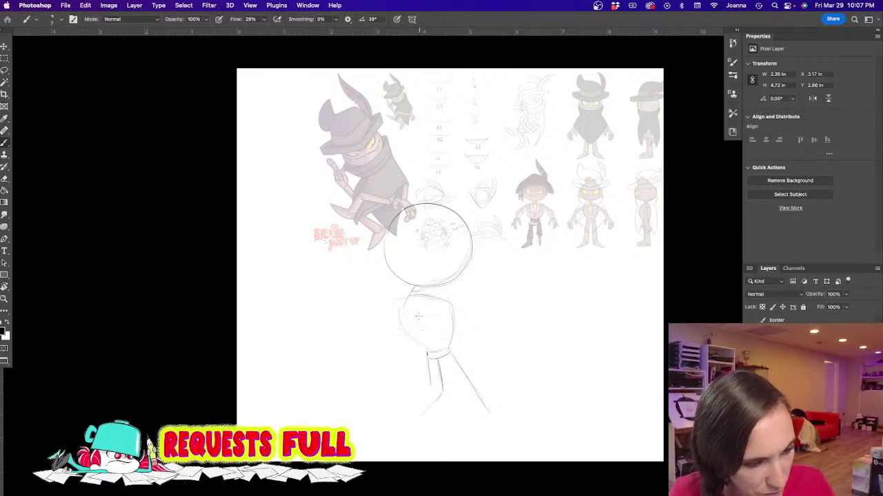
Step: Add a curved centre guideline to the face, and draw the hat's angled brim, crown and tall curved feather
left_click_drag(445, 246, 414, 290)
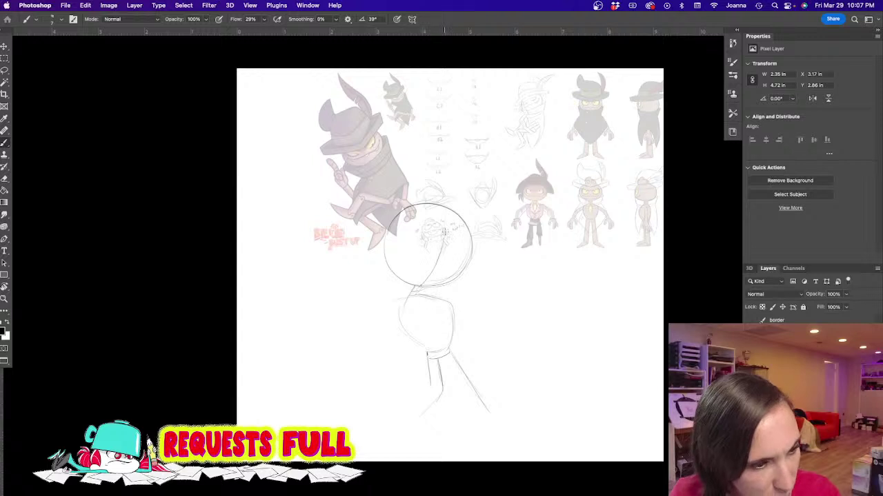
left_click_drag(445, 243, 435, 210)
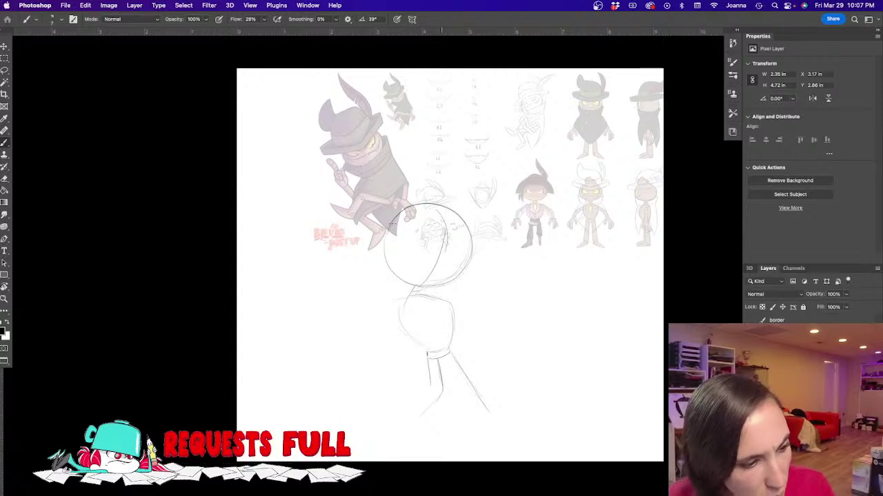
left_click_drag(495, 235, 475, 232)
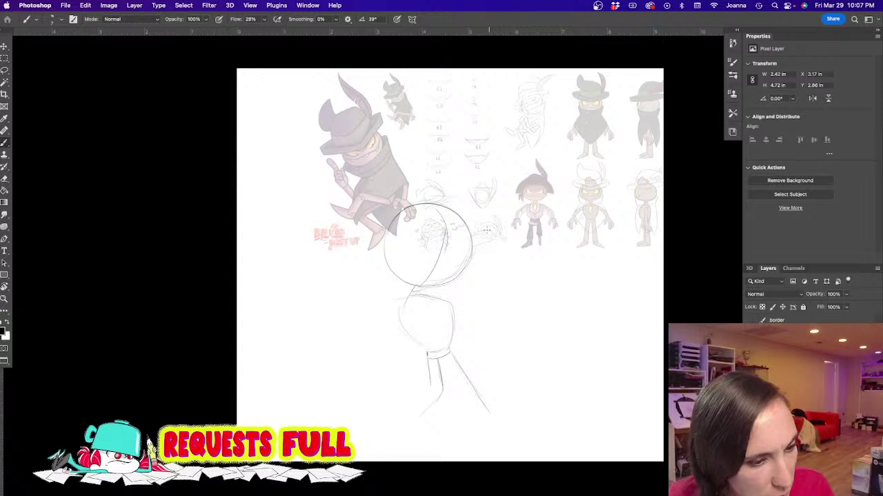
mouse_move(446, 204)
left_mouse_down()
mouse_move(418, 200)
mouse_move(431, 182)
mouse_move(455, 193)
mouse_move(465, 173)
mouse_move(397, 169)
mouse_move(386, 137)
mouse_move(374, 150)
mouse_move(365, 200)
mouse_move(379, 233)
left_mouse_up()
mouse_move(391, 163)
left_mouse_down()
mouse_move(427, 163)
mouse_move(464, 196)
mouse_move(474, 222)
mouse_move(451, 243)
mouse_move(423, 236)
mouse_move(440, 243)
mouse_move(384, 221)
mouse_move(401, 209)
mouse_move(452, 226)
mouse_move(475, 217)
mouse_move(444, 137)
mouse_move(475, 219)
left_mouse_up()
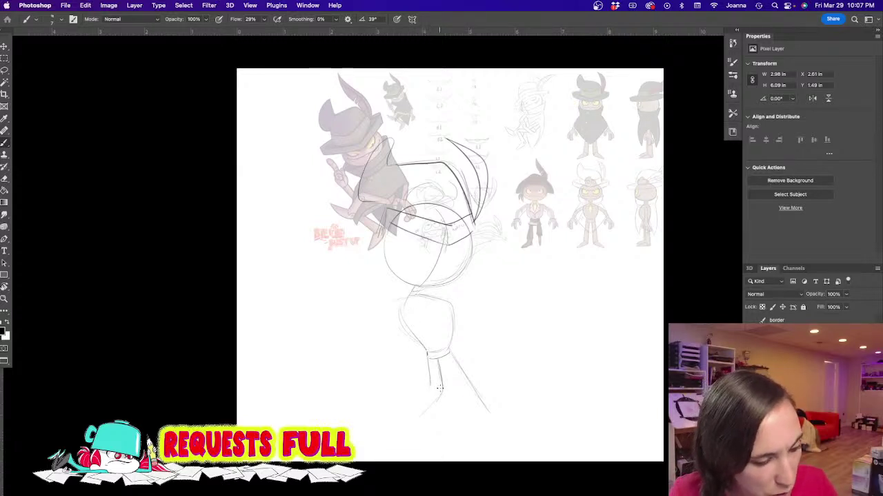
Step: Thicken both legs, add a pointed upturned foot to the extended leg, and mark the collar's edge at the shoulder
mouse_move(440, 355)
left_mouse_down()
mouse_move(487, 422)
mouse_move(479, 407)
mouse_move(491, 413)
mouse_move(484, 424)
mouse_move(501, 399)
mouse_move(498, 428)
mouse_move(515, 391)
mouse_move(503, 418)
left_mouse_up()
scroll(443, 326, "down", 5)
scroll(443, 327, "left", 4)
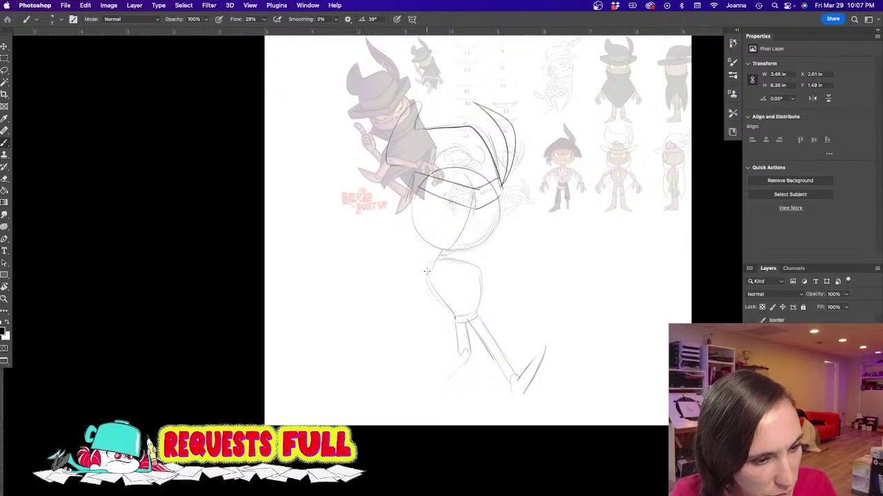
left_click_drag(486, 249, 476, 264)
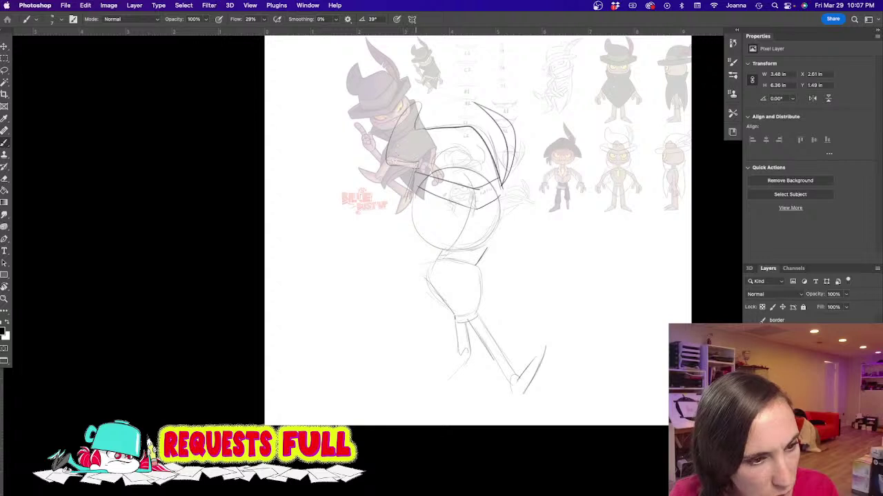
Step: Widen the hat brim on both sides, and draw the half-covered eyes with pupils and a wavy mouth with small fangs
mouse_move(396, 177)
left_mouse_down()
mouse_move(389, 193)
mouse_move(476, 206)
mouse_move(524, 182)
mouse_move(522, 205)
mouse_move(476, 218)
mouse_move(389, 195)
left_mouse_up()
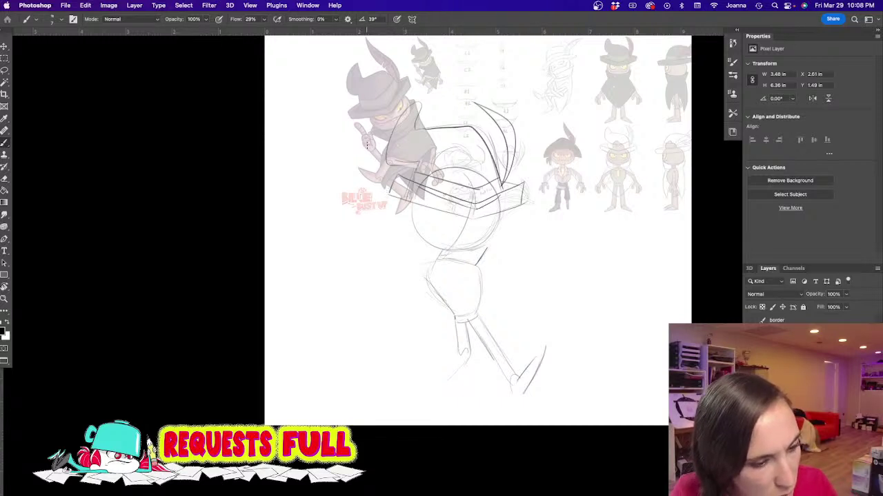
key("super+z")
mouse_move(462, 216)
left_mouse_down()
mouse_move(384, 191)
mouse_move(457, 215)
left_mouse_up()
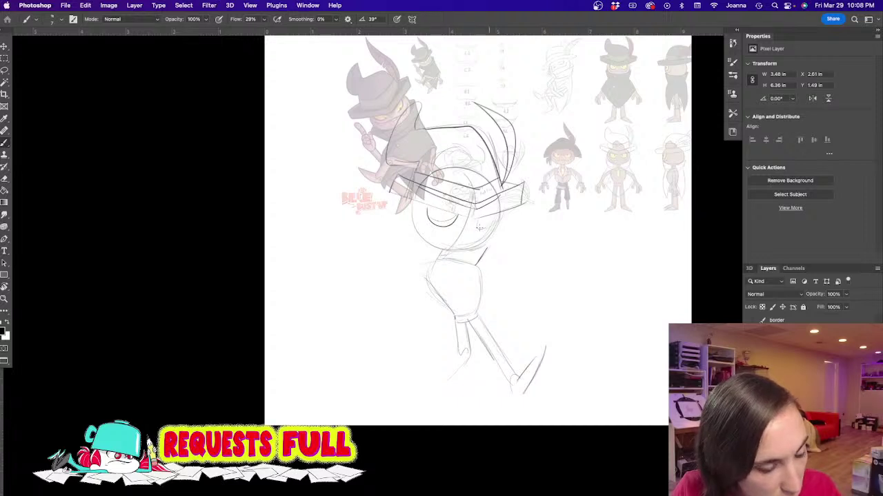
left_click_drag(471, 222, 492, 222)
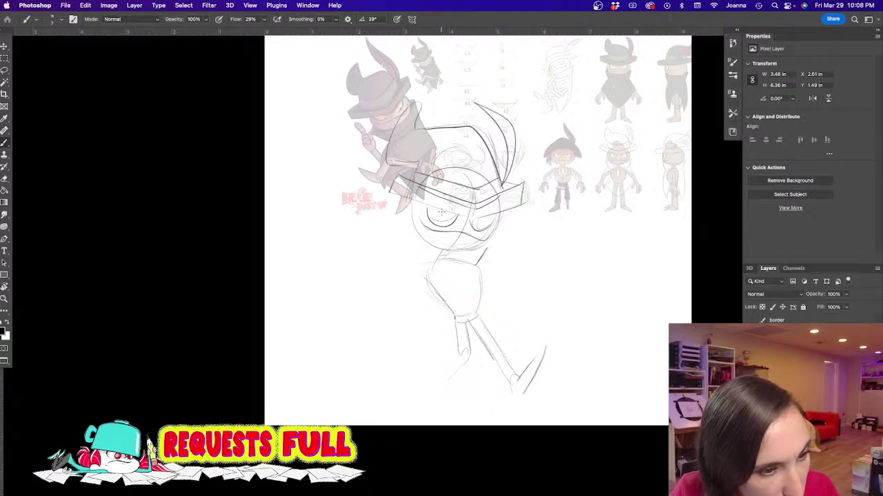
mouse_move(435, 210)
left_mouse_down()
mouse_move(494, 225)
mouse_move(484, 229)
left_mouse_up()
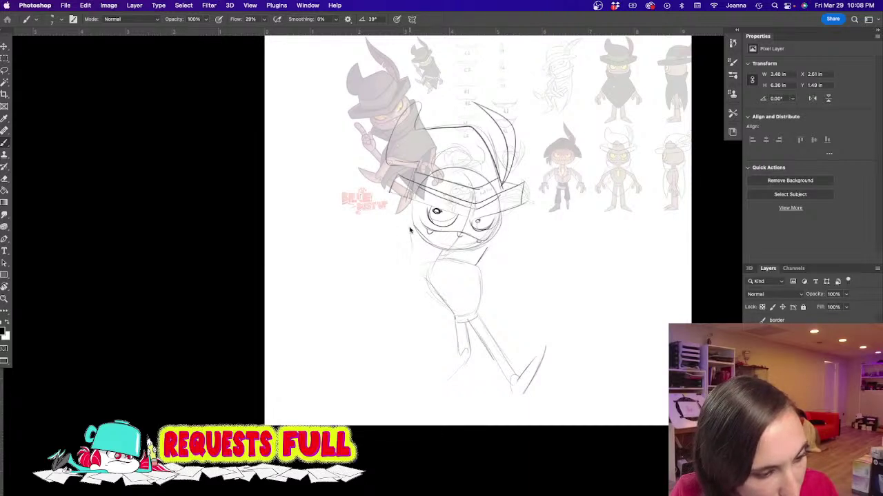
Step: Draw the collar under the chin, darken the hat's pointed rear fold and brim, and add the open lower mouth
mouse_move(412, 239)
left_mouse_down()
mouse_move(429, 282)
mouse_move(479, 253)
left_mouse_up()
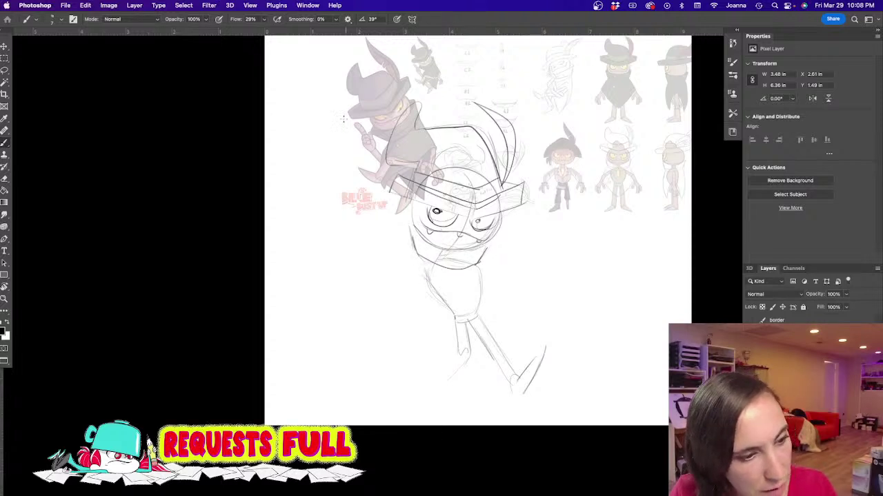
mouse_move(422, 126)
left_mouse_down()
mouse_move(417, 110)
mouse_move(387, 157)
mouse_move(423, 161)
mouse_move(431, 191)
mouse_move(392, 173)
mouse_move(439, 210)
mouse_move(482, 216)
left_mouse_up()
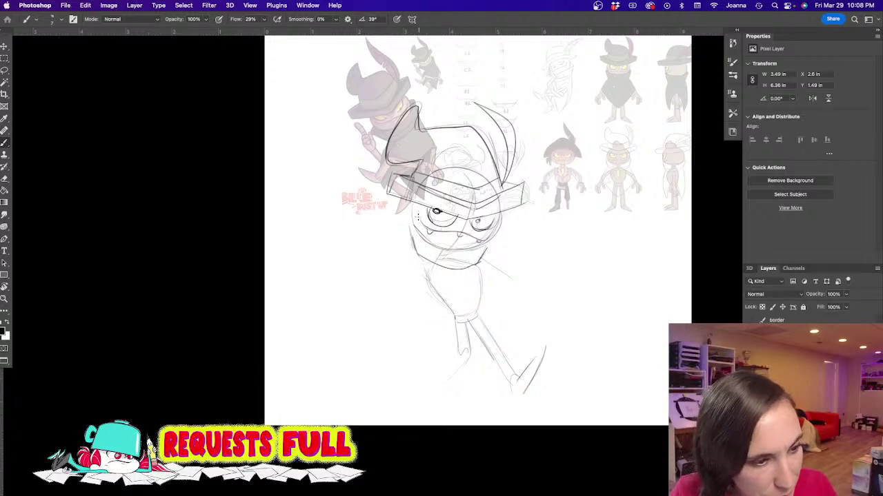
left_click_drag(427, 231, 471, 243)
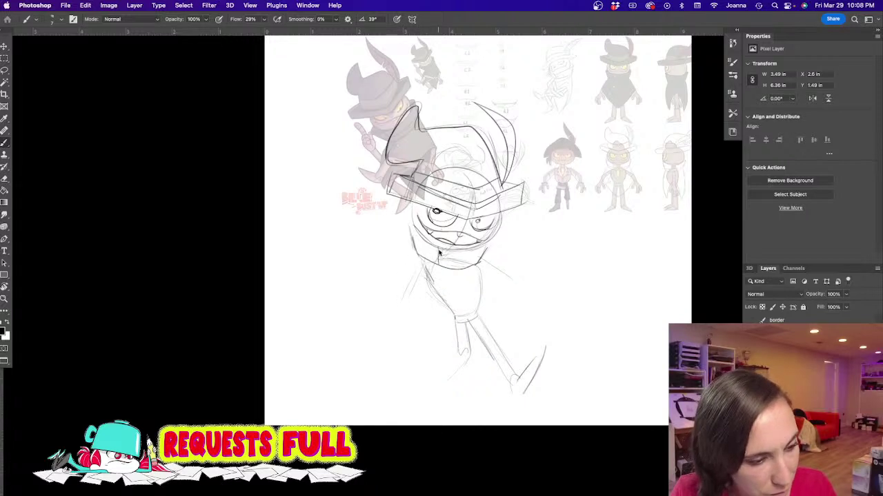
Step: Outline the slender outstretched arm from the shoulder through a bent elbow to the wrist
mouse_move(480, 260)
left_mouse_down()
mouse_move(521, 281)
mouse_move(555, 273)
left_mouse_up()
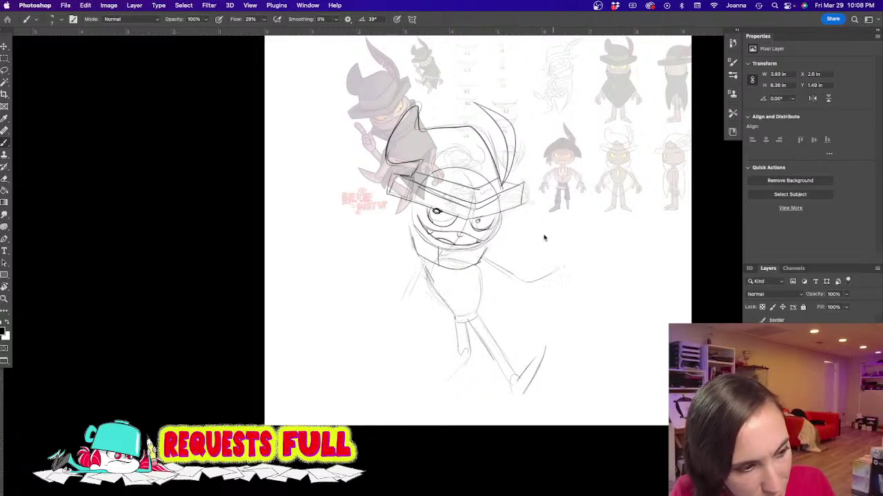
mouse_move(476, 262)
left_mouse_down()
mouse_move(520, 275)
mouse_move(555, 273)
left_mouse_up()
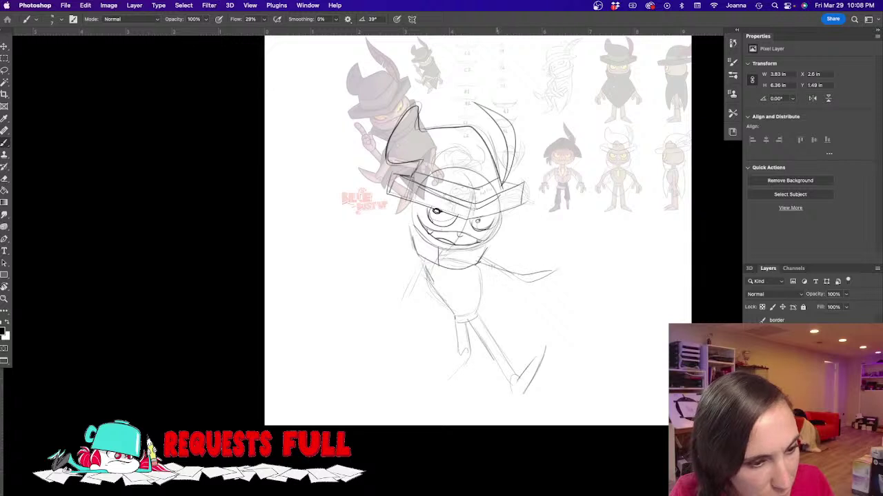
mouse_move(479, 269)
left_mouse_down()
mouse_move(513, 280)
mouse_move(562, 274)
left_mouse_up()
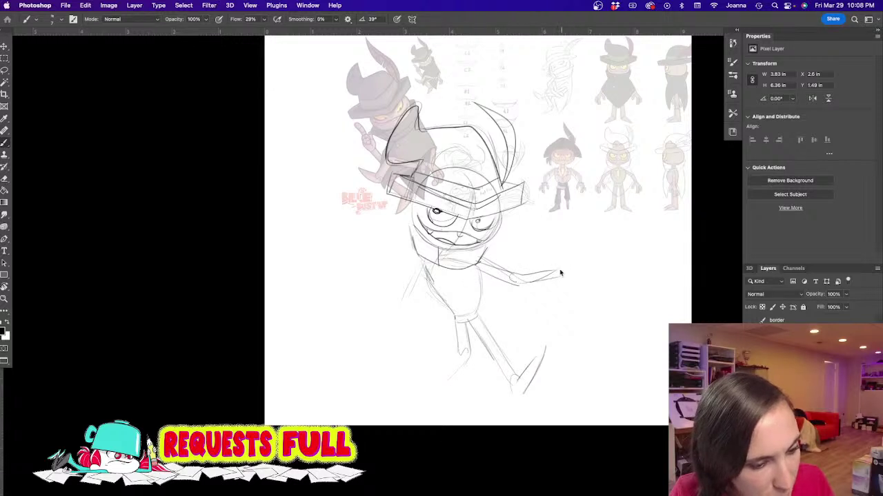
Step: Sketch the start of the trailing arm, draw the rear foot, and close the pointed shape of the extended foot
mouse_move(422, 273)
left_mouse_down()
mouse_move(398, 287)
mouse_move(368, 276)
left_mouse_up()
mouse_move(422, 393)
left_mouse_down()
mouse_move(444, 373)
mouse_move(434, 383)
mouse_move(463, 397)
mouse_move(425, 399)
mouse_move(470, 403)
left_mouse_up()
left_click_drag(544, 345, 519, 404)
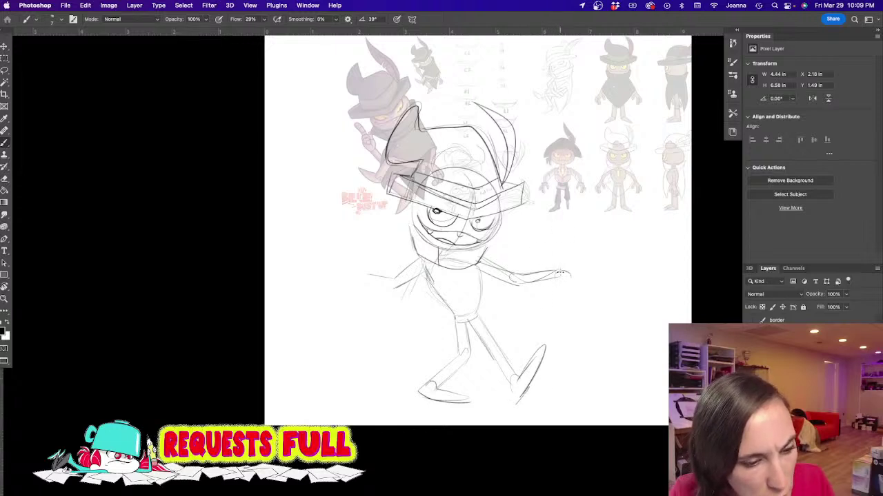
Step: Draw open hands with spread fingers and raised thumbs at the ends of both outstretched arms
mouse_move(560, 275)
left_mouse_down()
mouse_move(573, 251)
mouse_move(562, 276)
mouse_move(581, 279)
mouse_move(559, 276)
mouse_move(583, 295)
mouse_move(597, 296)
mouse_move(574, 284)
mouse_move(597, 290)
mouse_move(575, 277)
mouse_move(604, 289)
left_mouse_up()
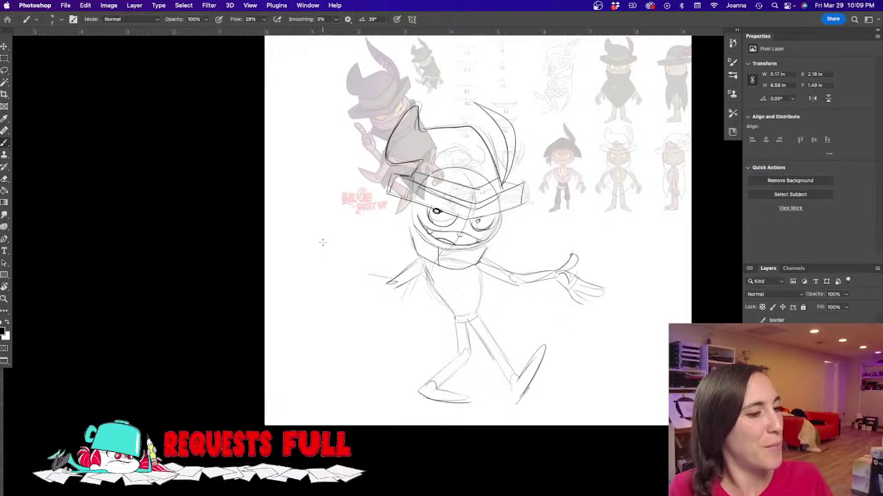
mouse_move(371, 279)
left_mouse_down()
mouse_move(350, 278)
mouse_move(394, 288)
mouse_move(359, 282)
mouse_move(382, 279)
mouse_move(339, 280)
mouse_move(340, 273)
mouse_move(344, 288)
mouse_move(350, 273)
mouse_move(335, 283)
mouse_move(331, 273)
mouse_move(342, 273)
mouse_move(324, 257)
mouse_move(332, 291)
mouse_move(324, 290)
mouse_move(334, 288)
mouse_move(306, 296)
left_mouse_up()
left_click_drag(344, 294, 327, 301)
mouse_move(333, 289)
left_mouse_down()
mouse_move(314, 295)
mouse_move(322, 307)
mouse_move(317, 297)
left_mouse_up()
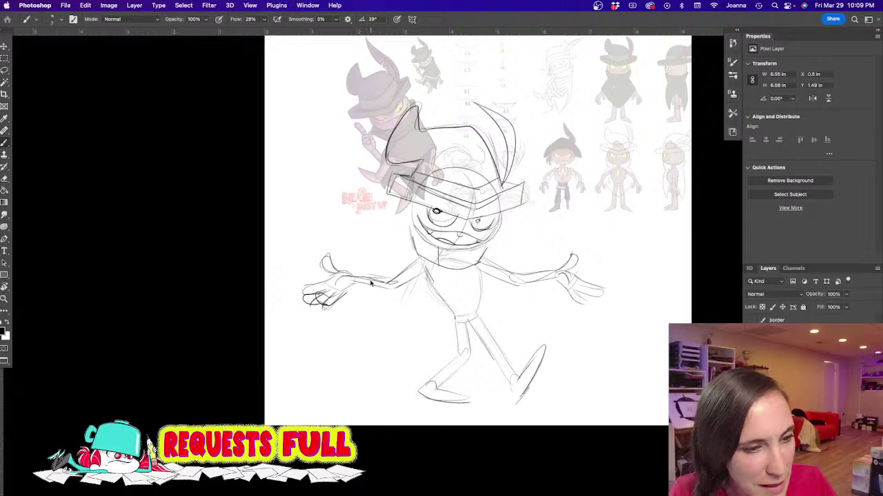
Step: Draw the cape's hem meeting in a point over the legs, and add a slanted front opening with buttons
mouse_move(444, 257)
left_mouse_down()
mouse_move(367, 277)
mouse_move(483, 348)
left_mouse_up()
left_click_drag(535, 275, 475, 350)
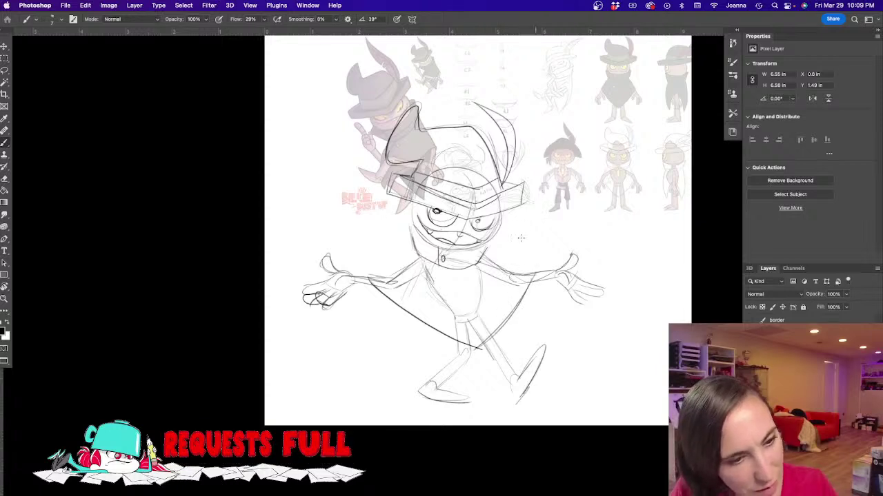
left_click_drag(443, 267, 412, 321)
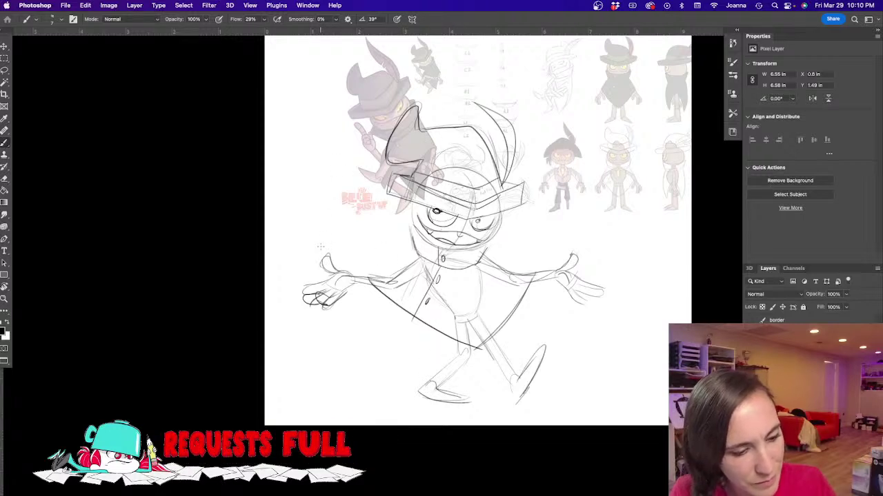
Step: Redraw the extended leg striding farther out with an upturned pointed foot, and erase the old leg and overlapping torso lines
left_click_drag(504, 373, 521, 400)
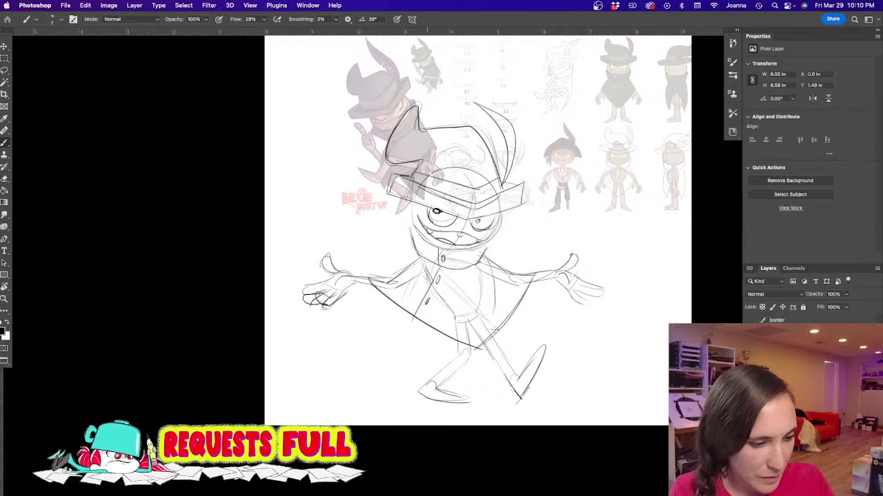
left_click_drag(497, 309, 589, 396)
left_click_drag(591, 355, 591, 339)
mouse_move(576, 387)
left_mouse_down()
mouse_move(584, 353)
mouse_move(583, 402)
left_mouse_up()
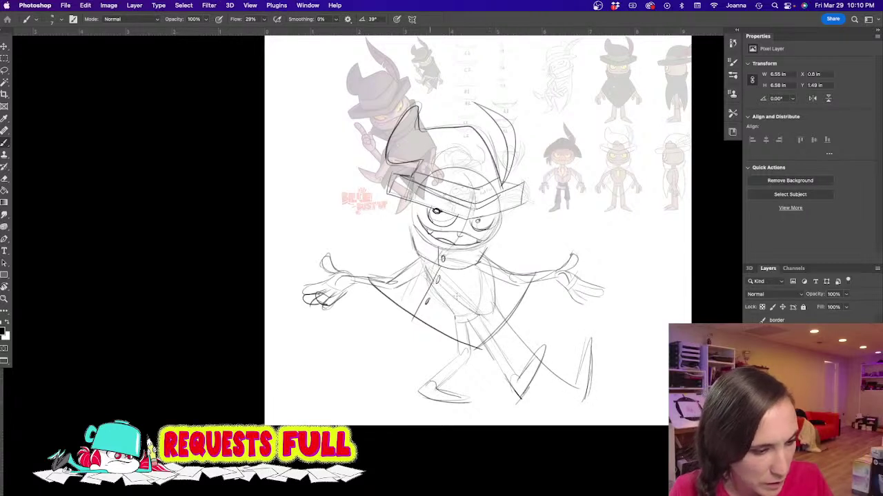
mouse_move(497, 318)
left_mouse_down()
mouse_move(579, 401)
mouse_move(591, 340)
mouse_move(577, 383)
left_mouse_up()
left_click_drag(473, 317, 460, 362)
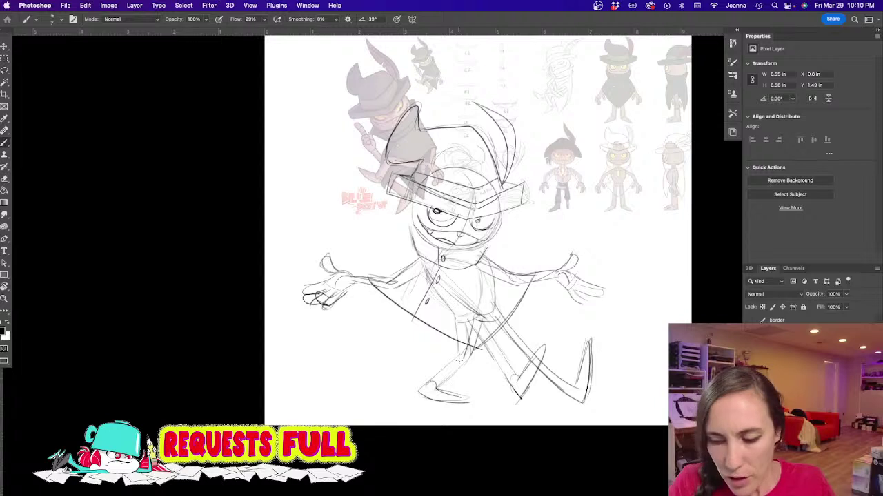
key("e")
mouse_move(427, 281)
left_mouse_down()
mouse_move(480, 313)
mouse_move(496, 303)
mouse_move(488, 278)
mouse_move(506, 285)
mouse_move(492, 302)
mouse_move(497, 347)
mouse_move(517, 359)
mouse_move(548, 350)
mouse_move(531, 382)
left_mouse_up()
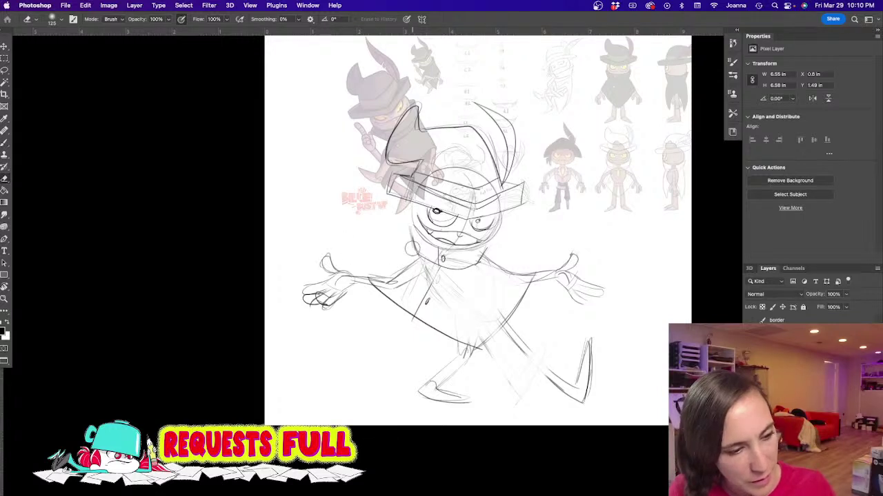
Step: Sketch a bent arm raised beside the head, with the cape draping from its elbow toward a pointed lower corner
key("b")
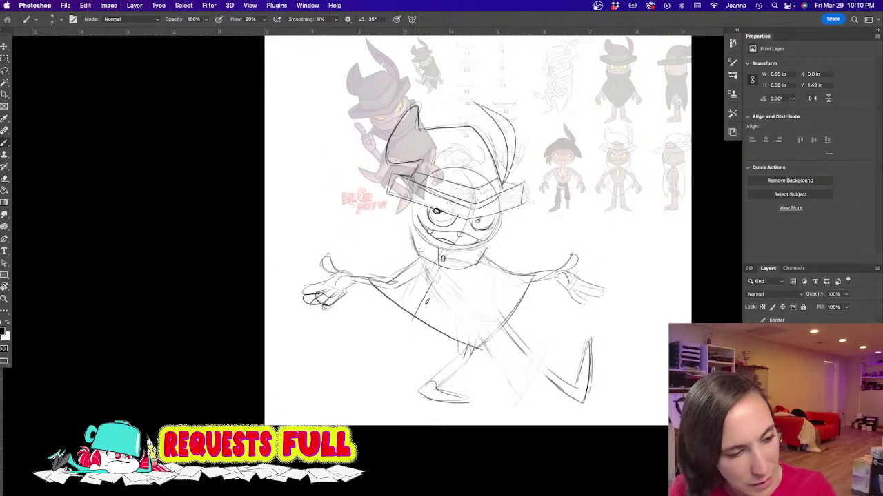
mouse_move(384, 253)
left_mouse_down()
mouse_move(344, 215)
mouse_move(369, 252)
left_mouse_up()
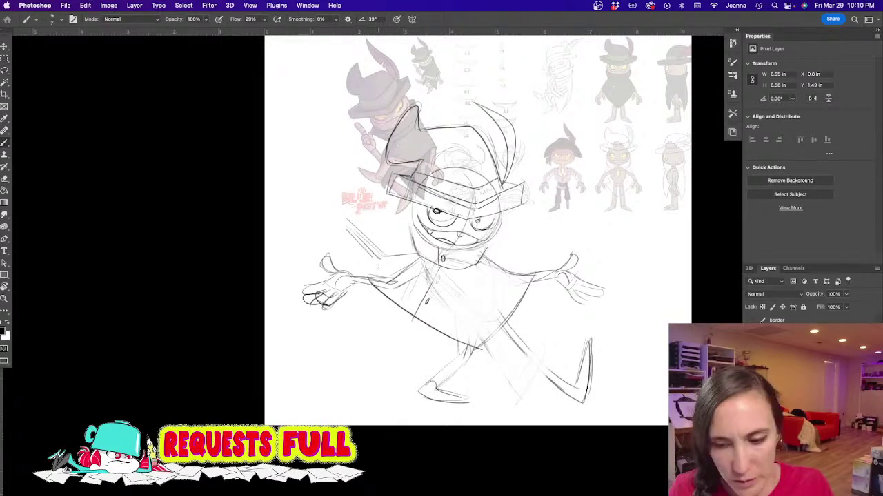
mouse_move(378, 261)
left_mouse_down()
mouse_move(391, 292)
mouse_move(377, 269)
mouse_move(384, 279)
left_mouse_up()
mouse_move(372, 240)
left_mouse_down()
mouse_move(394, 278)
mouse_move(391, 257)
mouse_move(427, 300)
mouse_move(451, 315)
left_mouse_up()
mouse_move(373, 250)
left_mouse_down()
mouse_move(406, 306)
mouse_move(484, 348)
left_mouse_up()
mouse_move(383, 265)
left_mouse_down()
mouse_move(404, 334)
mouse_move(401, 313)
mouse_move(418, 350)
left_mouse_up()
left_click_drag(434, 333, 419, 350)
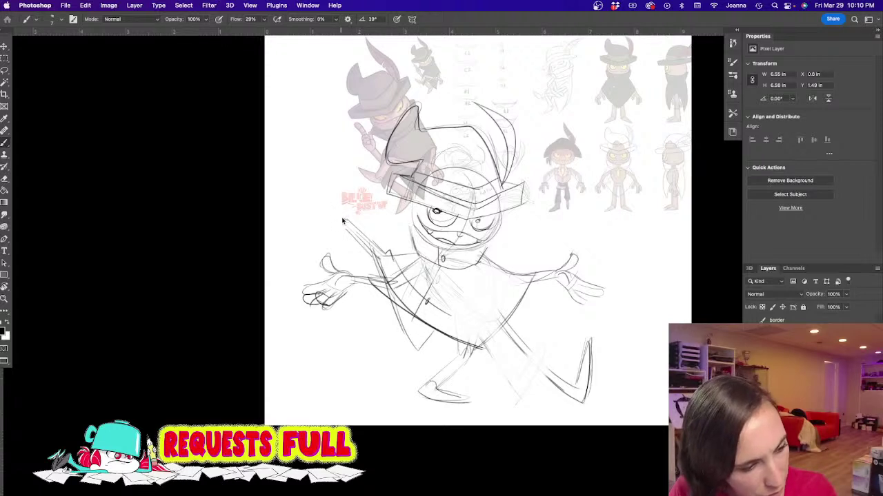
Step: Draw the raised hand with an upright finger, erase the old lowered arm and hand, and add cape folds at the shoulder
mouse_move(353, 229)
left_mouse_down()
mouse_move(349, 209)
mouse_move(331, 203)
mouse_move(357, 203)
mouse_move(333, 191)
mouse_move(348, 182)
mouse_move(327, 181)
mouse_move(338, 197)
left_mouse_up()
mouse_move(341, 167)
left_mouse_down()
mouse_move(325, 187)
mouse_move(324, 216)
mouse_move(370, 254)
mouse_move(343, 227)
mouse_move(336, 286)
mouse_move(368, 291)
mouse_move(375, 277)
mouse_move(361, 272)
mouse_move(352, 313)
mouse_move(280, 298)
mouse_move(353, 337)
mouse_move(368, 286)
mouse_move(419, 348)
mouse_move(381, 328)
mouse_move(402, 340)
mouse_move(393, 332)
mouse_move(401, 320)
mouse_move(381, 296)
mouse_move(389, 304)
mouse_move(392, 256)
mouse_move(408, 317)
left_mouse_up()
key("e")
key("b")
mouse_move(390, 285)
left_mouse_down()
mouse_move(387, 246)
mouse_move(450, 319)
left_mouse_up()
key("super+z")
left_click_drag(404, 256, 420, 295)
left_click(398, 252)
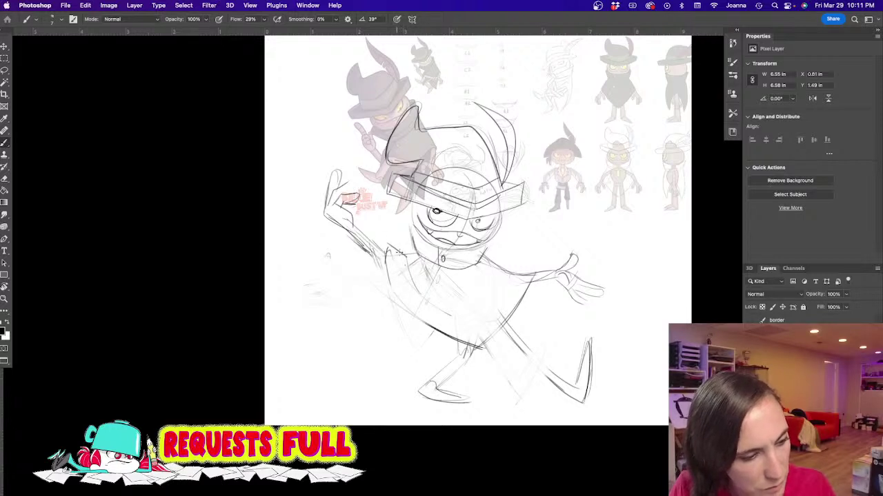
Step: Redraw the cape's outline from the raised arm to a sharp bottom point and up to the opposite sleeve
left_click_drag(413, 260, 424, 296)
mouse_move(383, 256)
left_mouse_down()
mouse_move(399, 253)
mouse_move(407, 310)
mouse_move(492, 351)
left_mouse_up()
mouse_move(490, 275)
left_mouse_down()
mouse_move(515, 268)
mouse_move(493, 351)
left_mouse_up()
left_click_drag(513, 306, 492, 352)
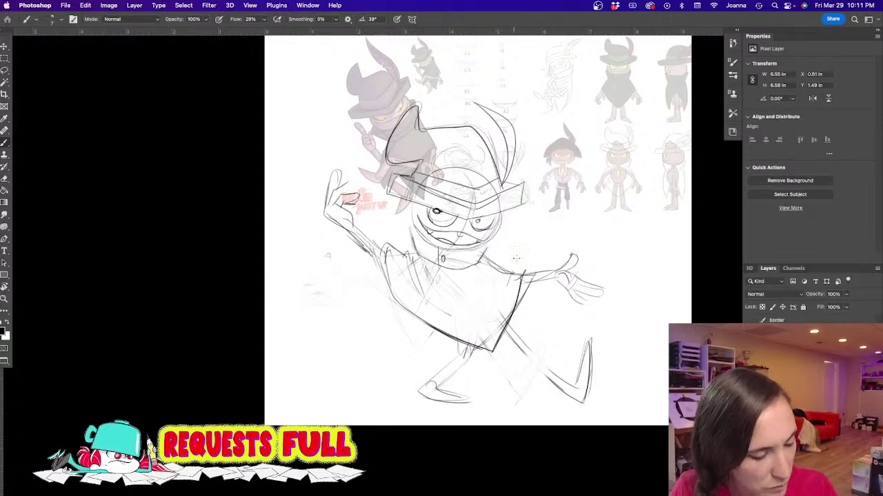
left_click_drag(520, 272, 492, 352)
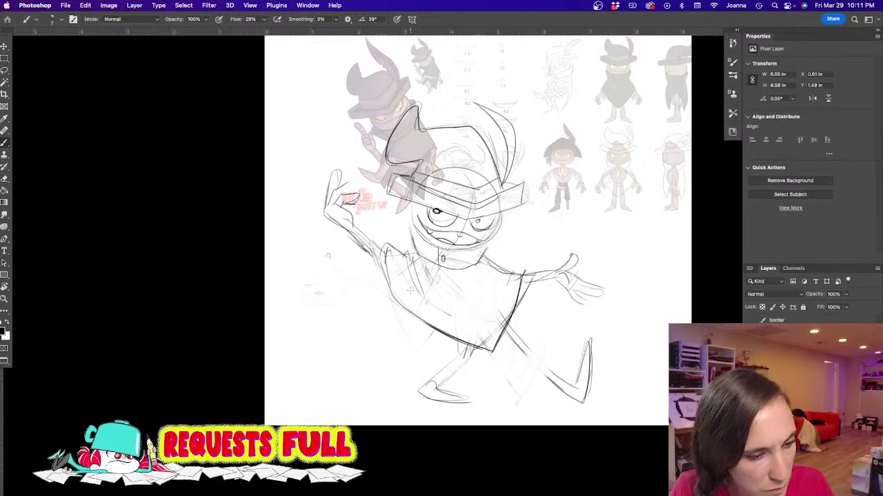
Step: Erase the messy lines at the raised arm's elbow, and redraw the sleeve and adjoining cape edge
key("e")
mouse_move(376, 248)
left_mouse_down()
mouse_move(388, 267)
mouse_move(413, 264)
mouse_move(384, 294)
left_mouse_up()
mouse_move(355, 243)
left_mouse_down()
mouse_move(352, 209)
mouse_move(379, 267)
mouse_move(392, 267)
mouse_move(404, 236)
mouse_move(415, 267)
mouse_move(396, 276)
mouse_move(393, 291)
mouse_move(386, 267)
mouse_move(416, 315)
left_mouse_up()
key("b")
left_click_drag(395, 287, 425, 315)
Step: Draw a straight front opening with buttons down the cape, and add a pointed cape flap trailing behind
left_click_drag(435, 270, 433, 325)
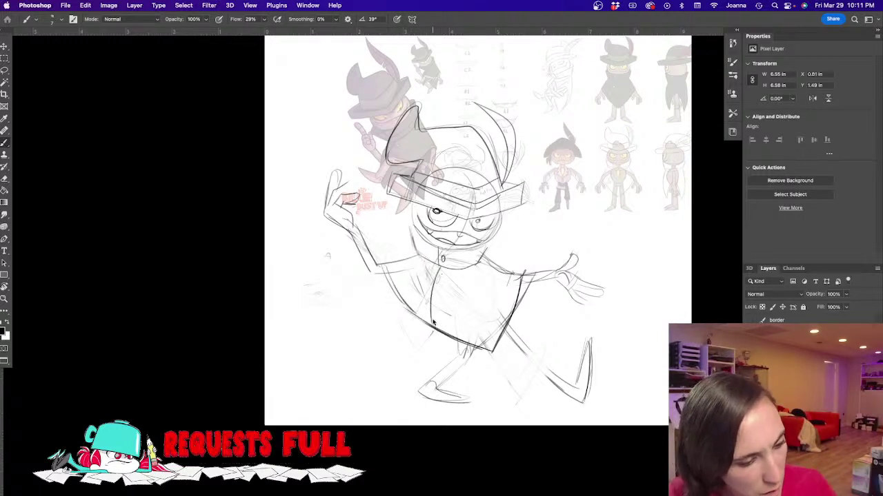
key("super+z")
mouse_move(435, 262)
left_mouse_down()
mouse_move(435, 324)
mouse_move(388, 347)
left_mouse_up()
mouse_move(405, 310)
left_mouse_down()
mouse_move(386, 341)
mouse_move(411, 347)
left_mouse_up()
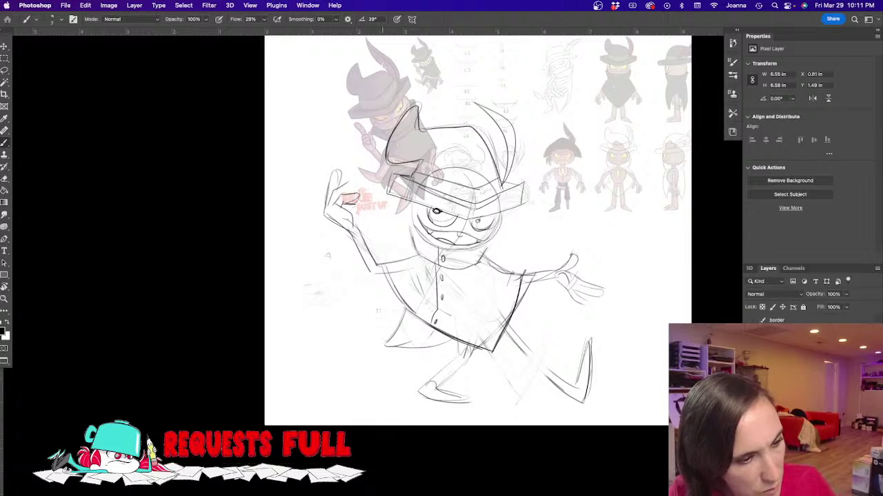
Step: Darken the cape's hem and side edge, then firm up the extended leg and the rear foot
left_click_drag(387, 277, 494, 362)
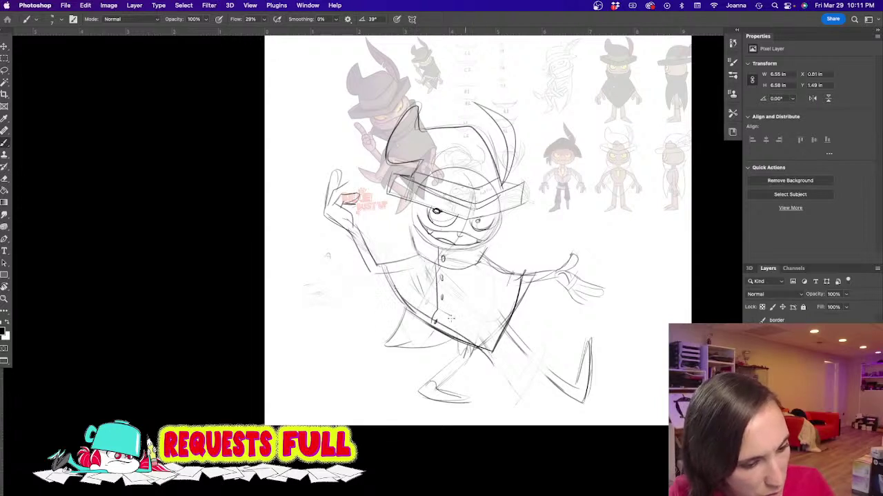
mouse_move(514, 271)
left_mouse_down()
mouse_move(509, 324)
mouse_move(489, 364)
left_mouse_up()
mouse_move(515, 311)
left_mouse_down()
mouse_move(498, 353)
mouse_move(560, 391)
left_mouse_up()
left_click_drag(530, 358, 584, 399)
left_click_drag(443, 390, 487, 402)
left_click_drag(420, 399, 490, 407)
Step: Hide the faded reference sheet, and lighten the heavy cape hem and side lines with the eraser
left_click(751, 373)
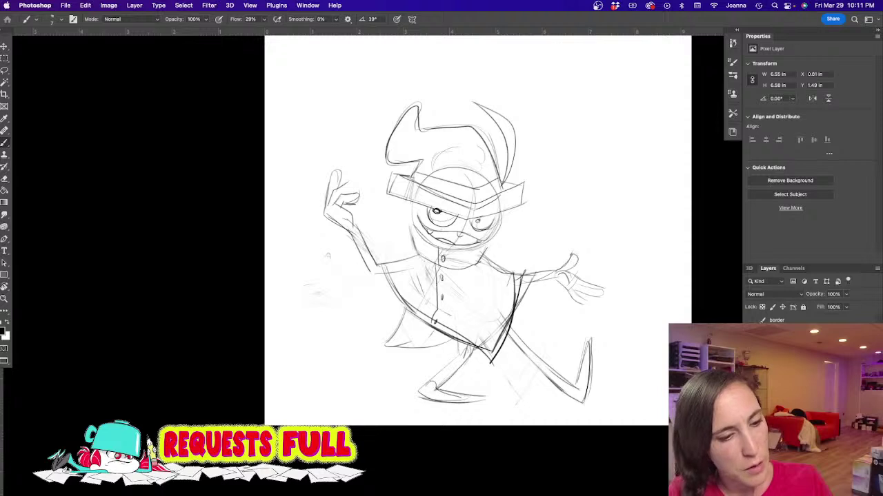
key("e")
mouse_move(515, 317)
left_mouse_down()
mouse_move(525, 274)
mouse_move(494, 326)
mouse_move(462, 334)
mouse_move(438, 325)
mouse_move(491, 325)
left_mouse_up()
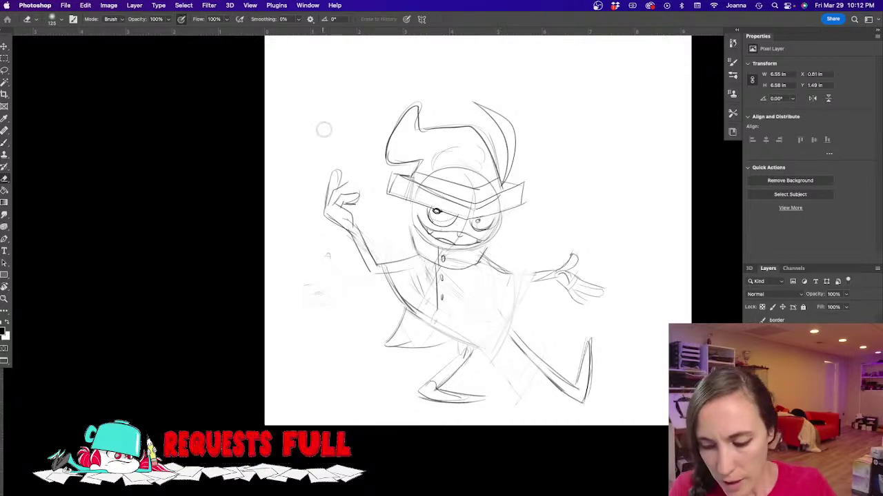
Step: Redraw the cape's hem, side edge and shoulder with cleaner lines, and reinforce the trailing flap
key("b")
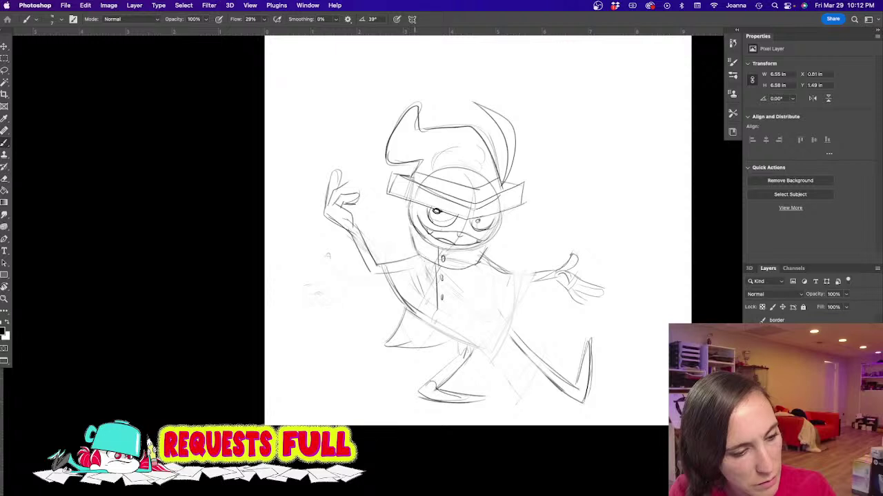
mouse_move(484, 257)
left_mouse_down()
mouse_move(513, 271)
mouse_move(506, 240)
mouse_move(510, 264)
mouse_move(523, 273)
mouse_move(489, 355)
left_mouse_up()
mouse_move(400, 260)
left_mouse_down()
mouse_move(381, 296)
mouse_move(492, 357)
mouse_move(467, 357)
left_mouse_up()
left_click_drag(503, 277, 508, 308)
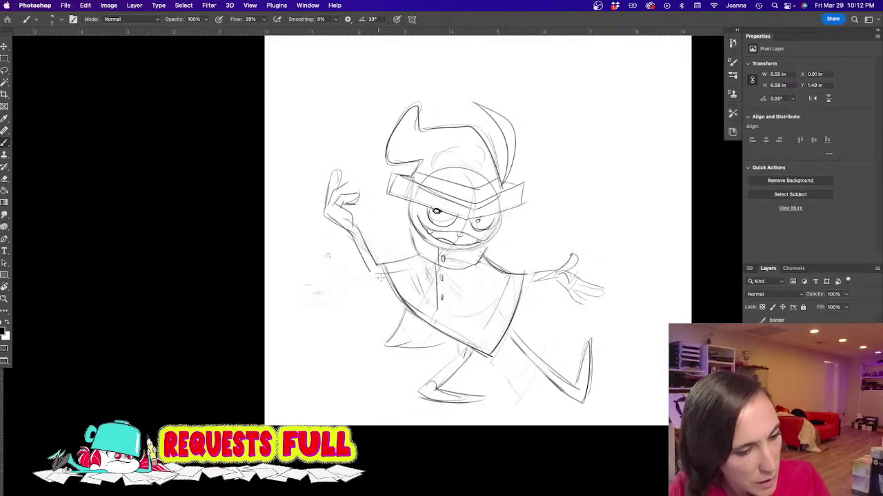
key("super+z")
mouse_move(411, 272)
left_mouse_down()
mouse_move(455, 310)
mouse_move(395, 345)
mouse_move(462, 354)
left_mouse_up()
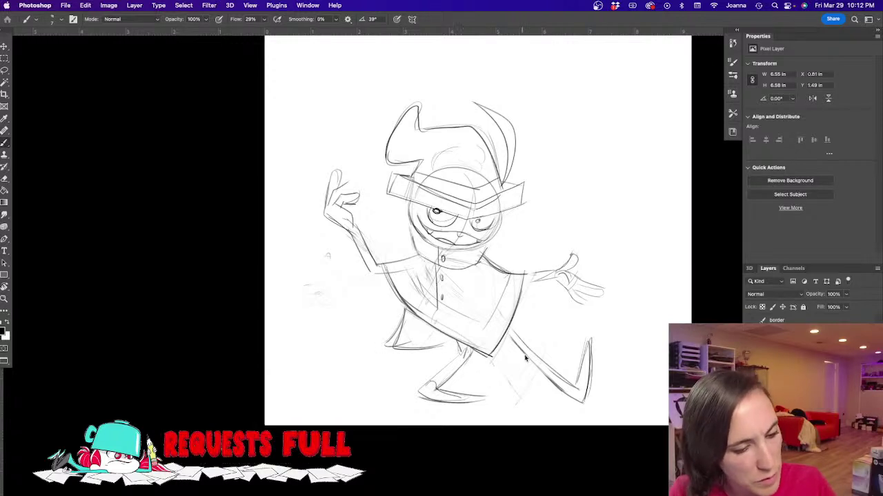
Step: Add knee and ankle contours to both legs, and darken the forearm of the outstretched arm
left_click_drag(527, 350, 532, 358)
mouse_move(531, 357)
left_mouse_down()
mouse_move(500, 328)
mouse_move(579, 391)
left_mouse_up()
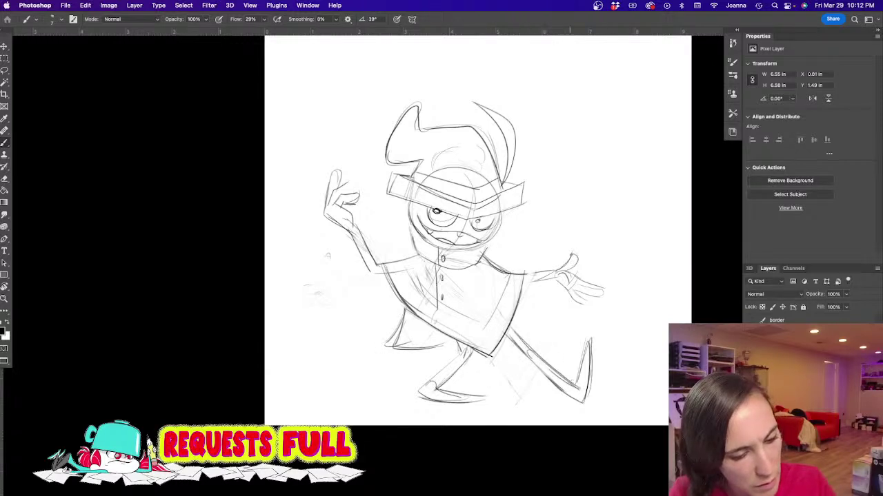
left_click_drag(463, 342, 417, 391)
left_click_drag(471, 352, 485, 395)
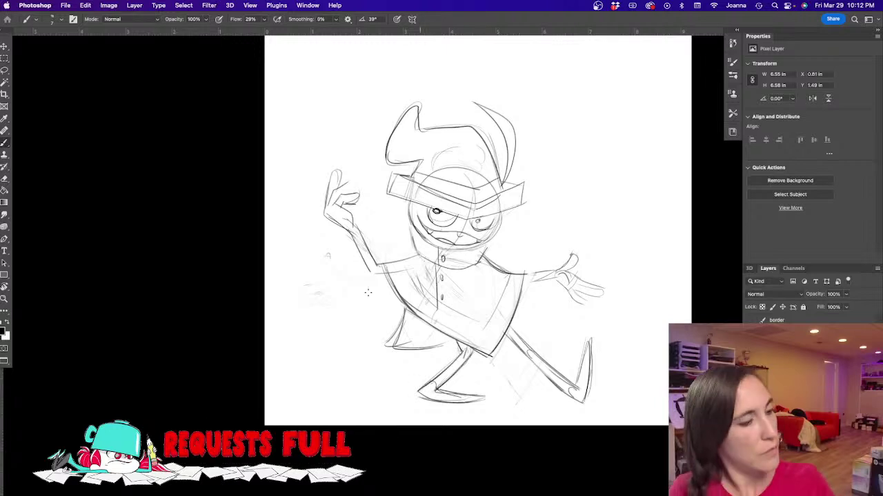
left_click_drag(345, 379, 315, 384)
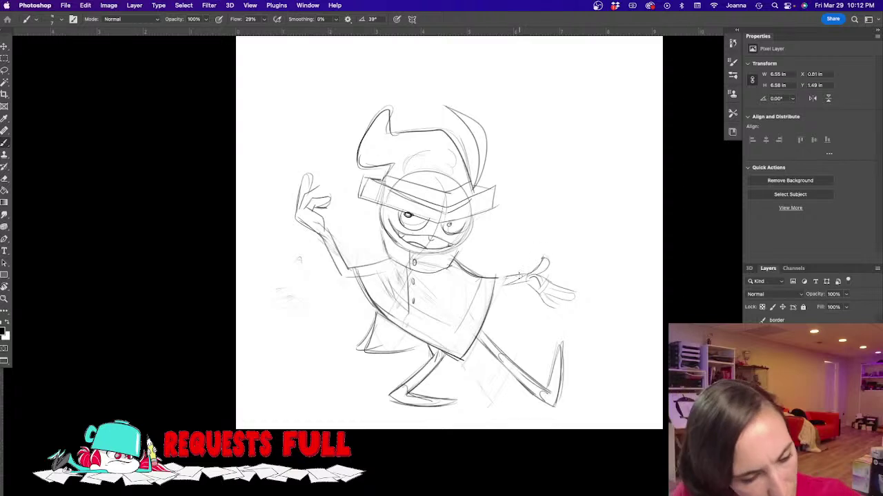
left_click_drag(490, 279, 518, 277)
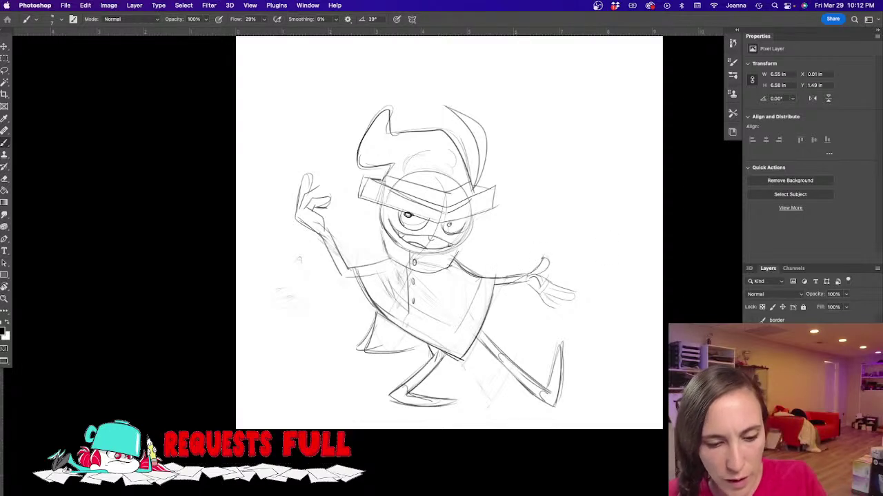
Step: Paste the reference image of the red-haired character in the green cape, and hide the hatted character's sketch
left_click(786, 358)
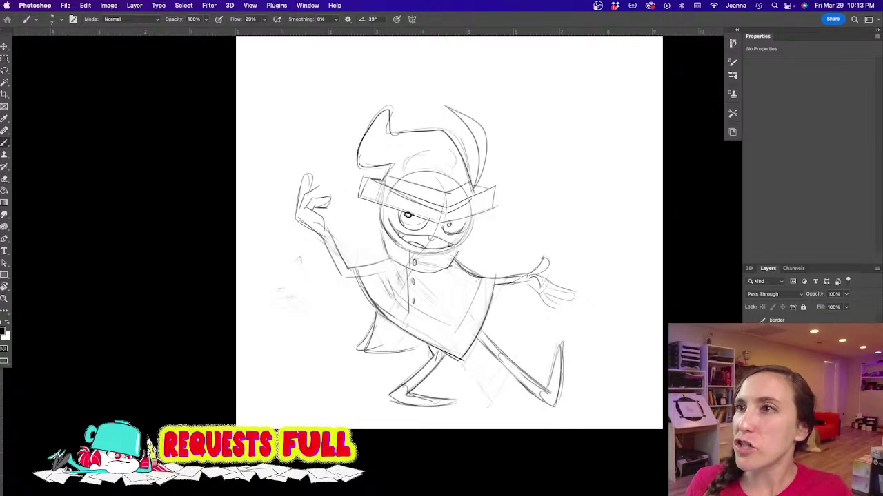
key("Tab")
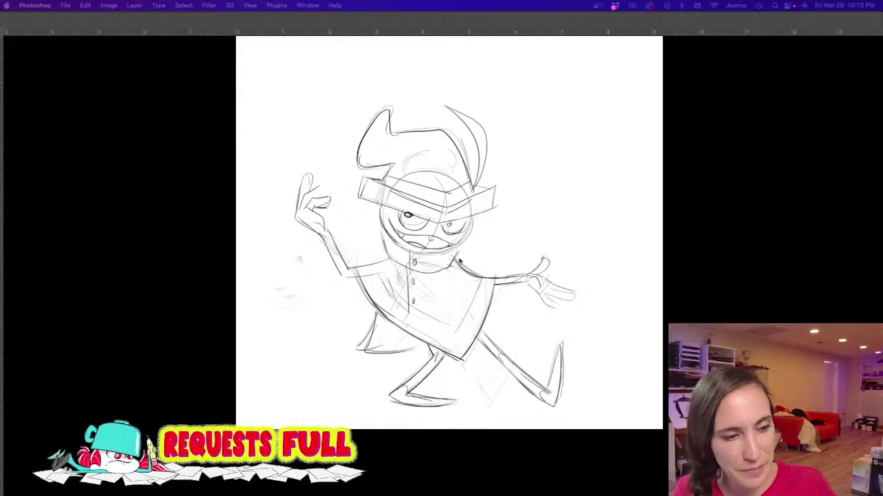
key("Tab")
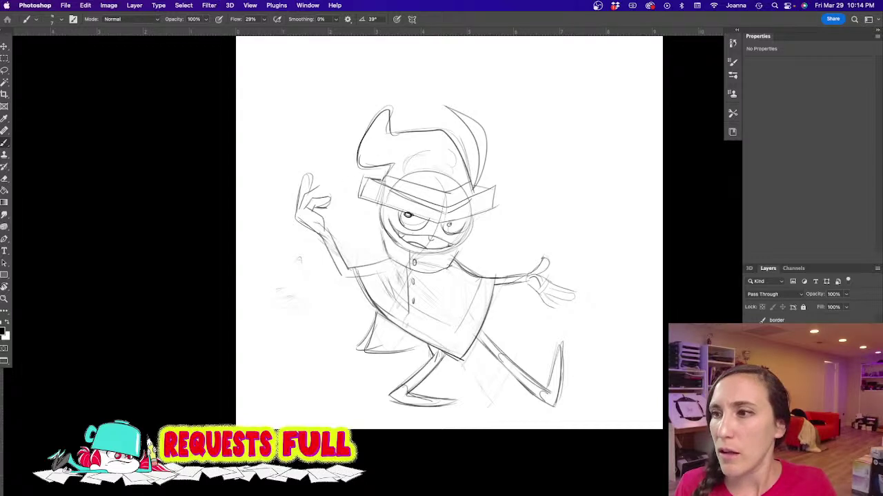
left_click(448, 264)
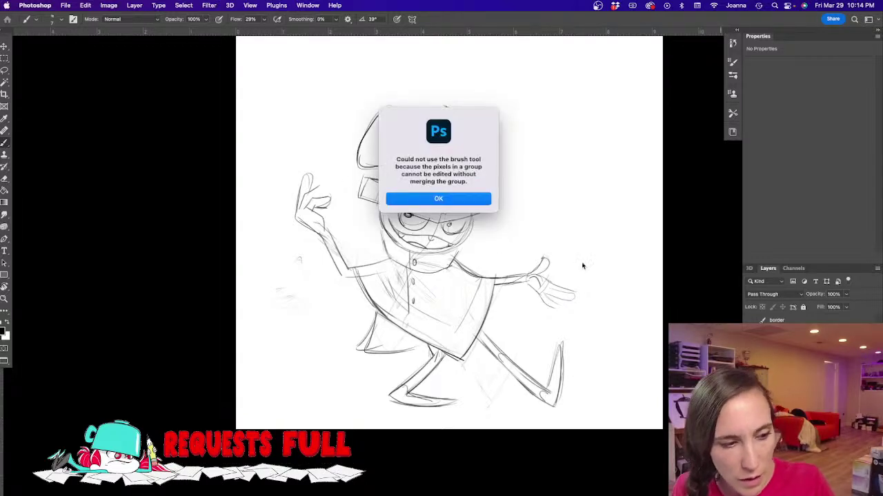
left_click(435, 199)
key("super+v")
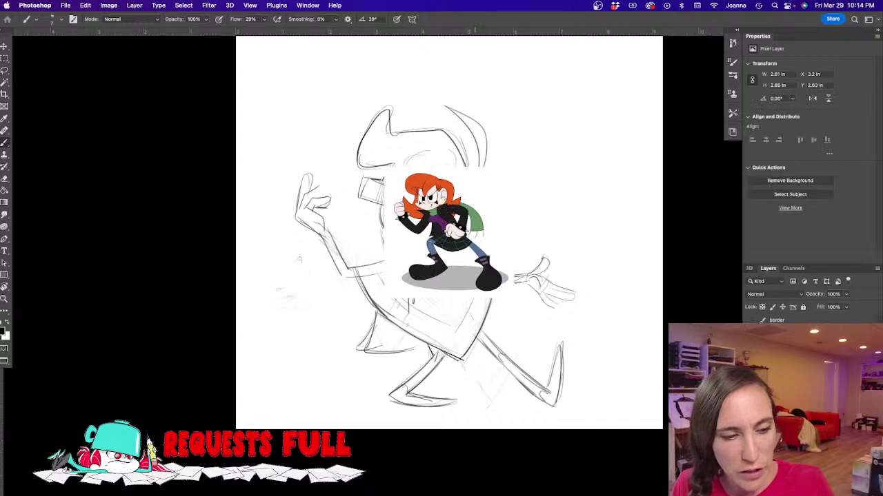
left_click(751, 360)
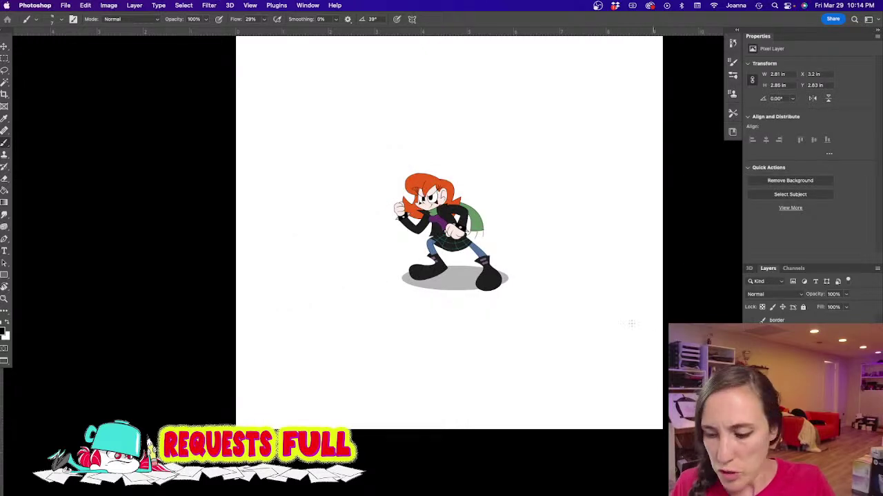
Step: Fade the red-haired reference to 27% opacity, move it to the canvas's upper-right corner, and add a new layer for brushwork
left_click_drag(846, 293, 815, 305)
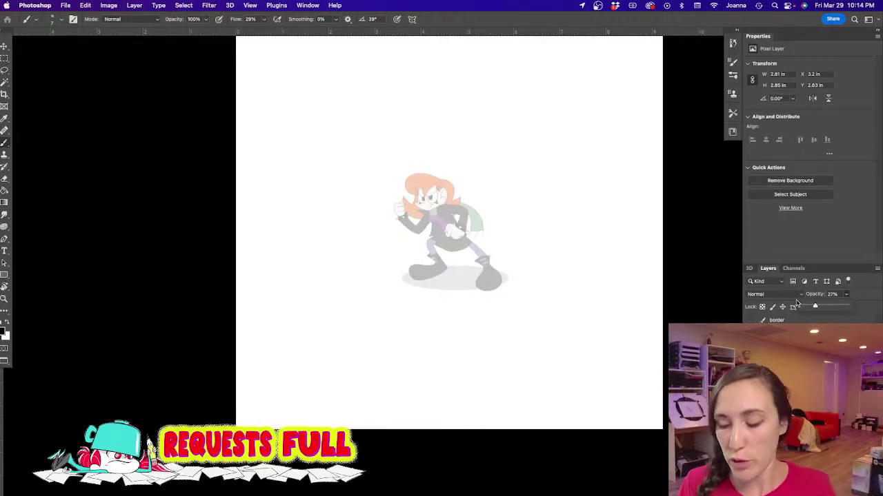
key("v")
mouse_move(454, 195)
left_mouse_down()
mouse_move(575, 135)
mouse_move(584, 99)
left_mouse_up()
key("super+shift+alt+n")
key("b")
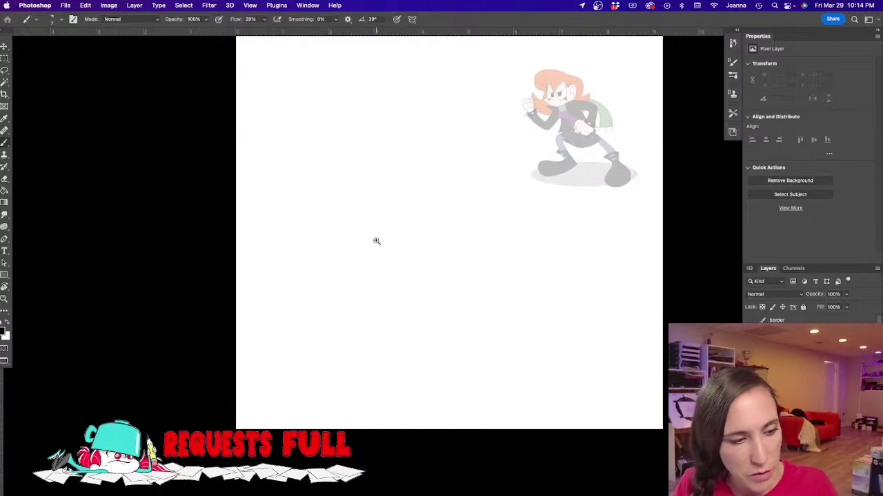
Step: Rough in the red-haired character's head circle, with a curved side contour, jaw corner and ear on the empty canvas
left_click(377, 242, "super")
left_click_drag(388, 231, 401, 316)
mouse_move(479, 187)
left_mouse_down()
mouse_move(419, 165)
mouse_move(391, 196)
left_mouse_up()
left_click_drag(463, 168, 491, 242)
left_click_drag(476, 188, 482, 256)
mouse_move(461, 167)
left_mouse_down()
mouse_move(460, 249)
mouse_move(477, 245)
mouse_move(481, 254)
mouse_move(449, 269)
left_mouse_up()
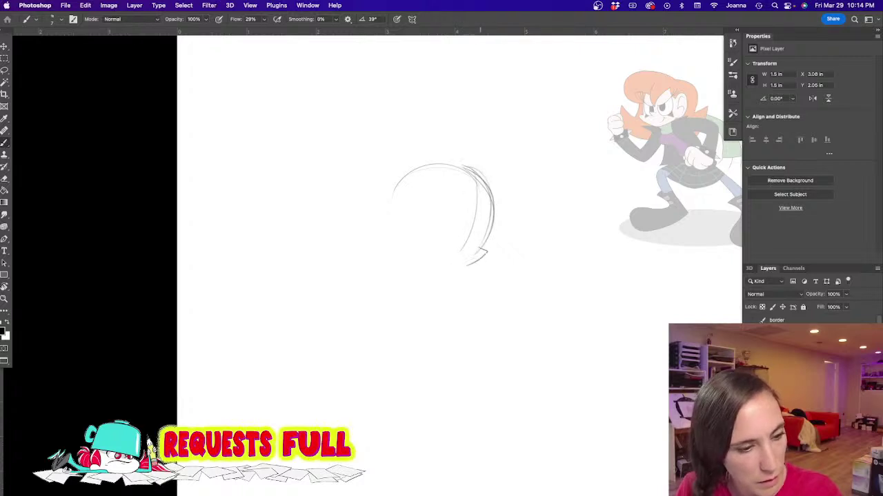
left_click_drag(396, 205, 397, 246)
Step: Sketch the swept-up hair outline and bangs, and add the near eye with its dark slanted brow and the mouth
mouse_move(388, 186)
left_mouse_down()
mouse_move(518, 152)
mouse_move(518, 219)
left_mouse_up()
left_click_drag(489, 178, 455, 231)
mouse_move(455, 183)
left_mouse_down()
mouse_move(450, 225)
mouse_move(436, 210)
mouse_move(462, 250)
mouse_move(484, 237)
mouse_move(425, 247)
mouse_move(418, 224)
left_mouse_up()
mouse_move(419, 242)
left_mouse_down()
mouse_move(463, 247)
mouse_move(453, 262)
left_mouse_up()
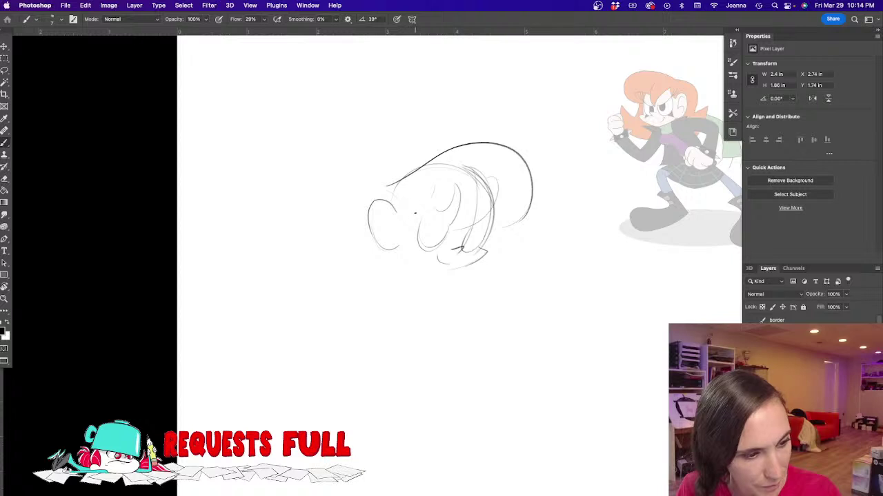
left_click_drag(414, 209, 453, 237)
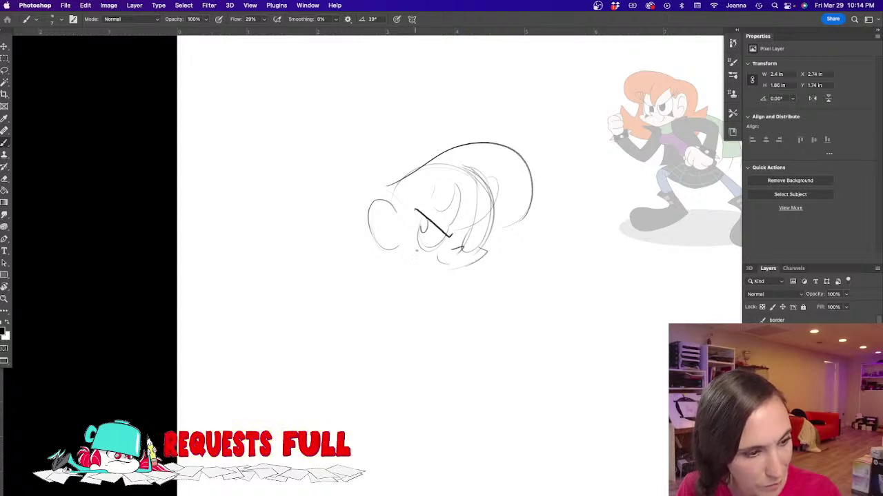
Step: Draw the lower hair as a wide arc with a notch and pointed outward flicks on both sides of the head
mouse_move(487, 255)
left_mouse_down()
mouse_move(529, 240)
mouse_move(414, 320)
mouse_move(357, 303)
mouse_move(331, 273)
left_mouse_up()
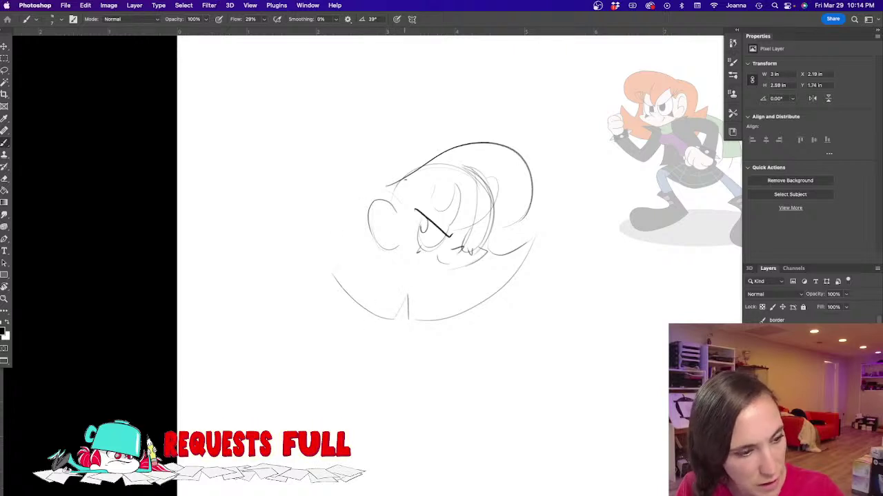
left_click_drag(381, 195, 387, 180)
left_click_drag(373, 249, 318, 247)
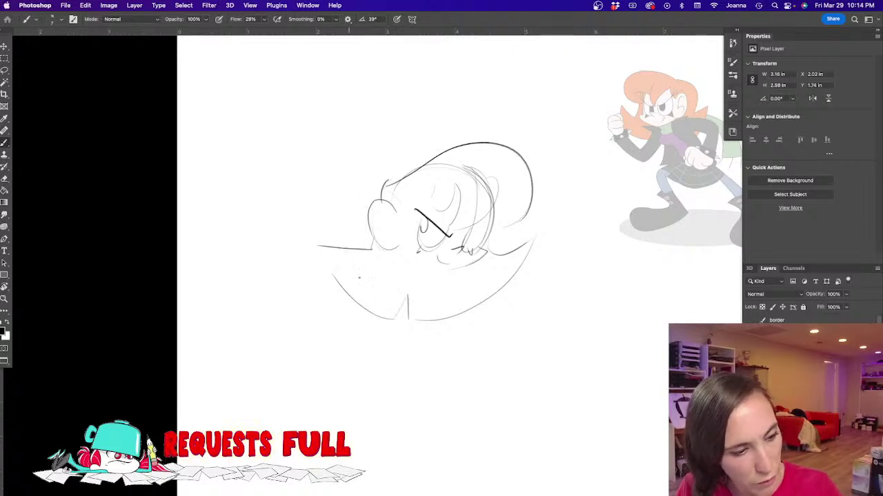
Step: Define the jaw and chin line under the smile, and add the far eye
left_click_drag(404, 255, 447, 271)
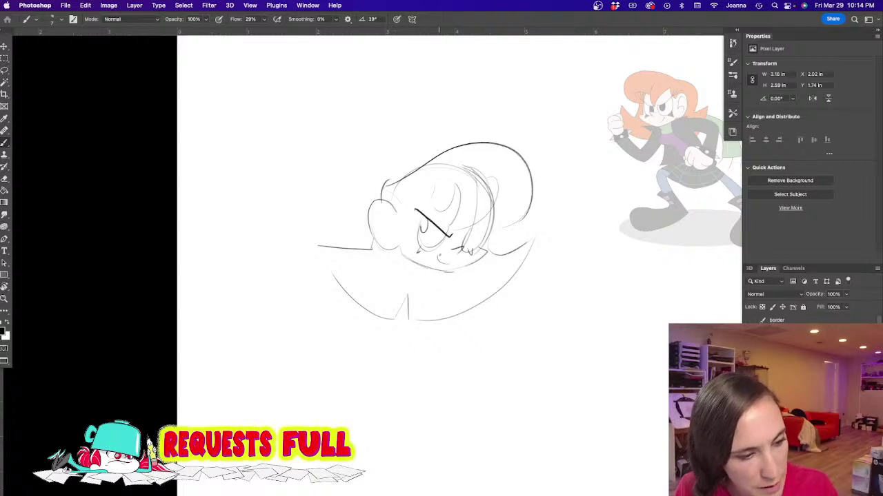
left_click_drag(487, 248, 444, 272)
mouse_move(464, 240)
left_mouse_down()
mouse_move(474, 220)
mouse_move(469, 242)
left_mouse_up()
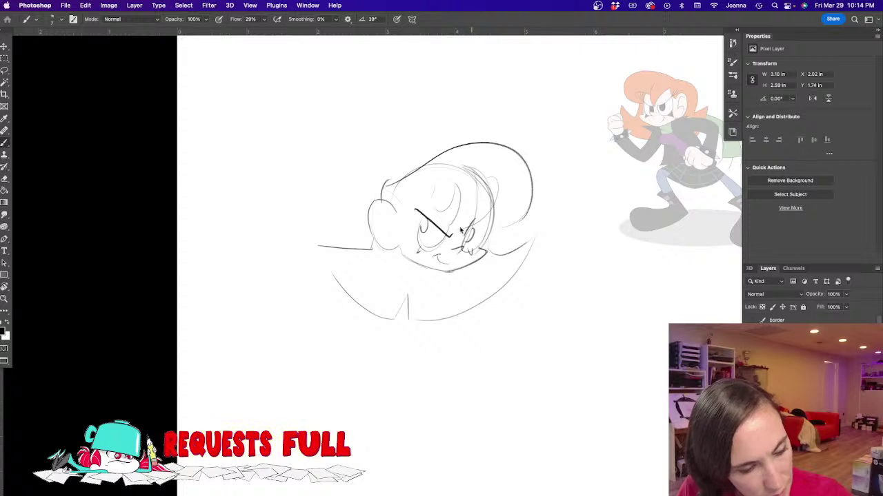
Step: Darken the bangs across the brow, close the large hair curl, and carry the fringe down to the ear
mouse_move(458, 185)
left_mouse_down()
mouse_move(450, 231)
mouse_move(498, 171)
mouse_move(494, 222)
left_mouse_up()
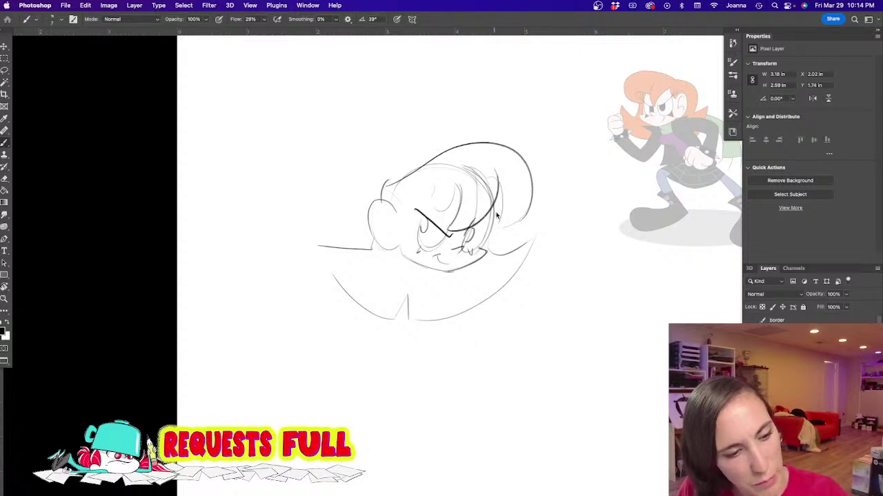
mouse_move(519, 163)
left_mouse_down()
mouse_move(512, 223)
mouse_move(491, 226)
left_mouse_up()
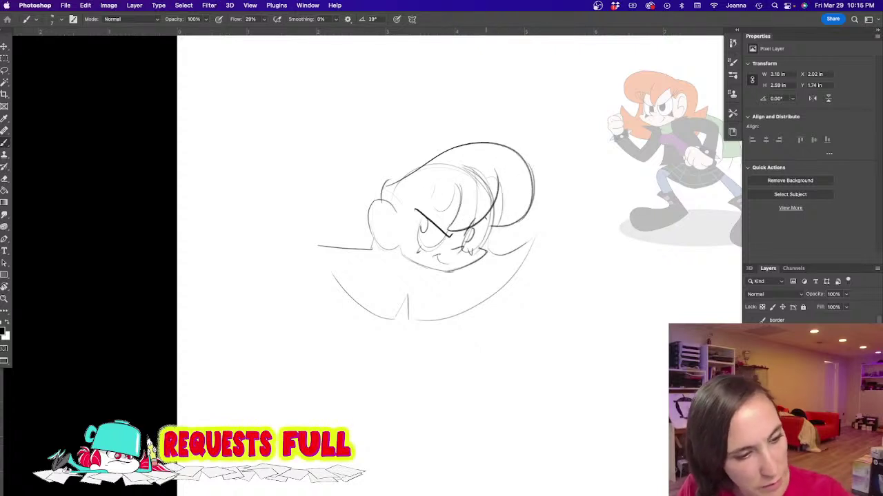
mouse_move(462, 184)
left_mouse_down()
mouse_move(406, 215)
mouse_move(373, 206)
mouse_move(396, 245)
left_mouse_up()
Step: Add the short neck below the chin, and cut jagged notches into the lower hair's edges
left_click_drag(429, 270, 435, 280)
left_click_drag(437, 269, 445, 281)
left_click_drag(390, 282, 381, 272)
mouse_move(304, 233)
left_mouse_down()
mouse_move(321, 259)
mouse_move(344, 256)
mouse_move(324, 272)
left_mouse_up()
left_click_drag(517, 244, 495, 273)
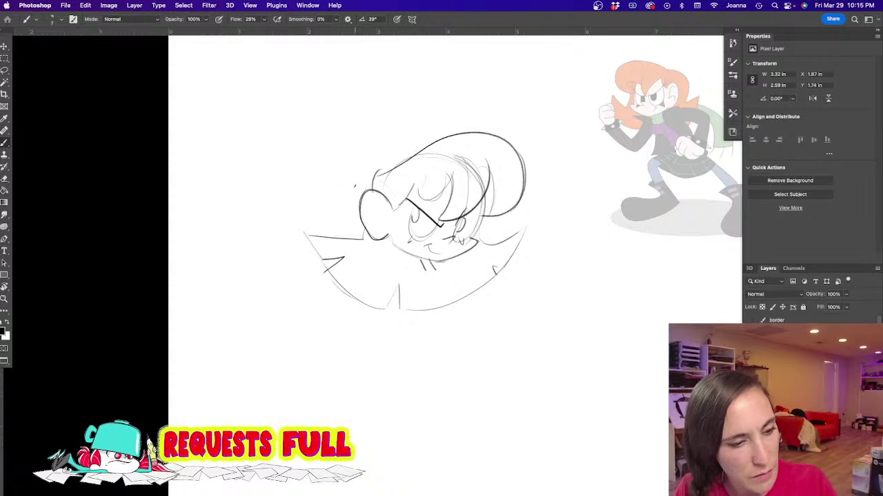
Step: Sketch the pointed collar and neck scarf, and start the narrow torso and open jacket front
mouse_move(418, 264)
left_mouse_down()
mouse_move(376, 257)
mouse_move(411, 272)
mouse_move(482, 257)
left_mouse_up()
mouse_move(483, 257)
left_mouse_down()
mouse_move(452, 283)
mouse_move(440, 270)
mouse_move(421, 269)
mouse_move(438, 280)
mouse_move(422, 279)
left_mouse_up()
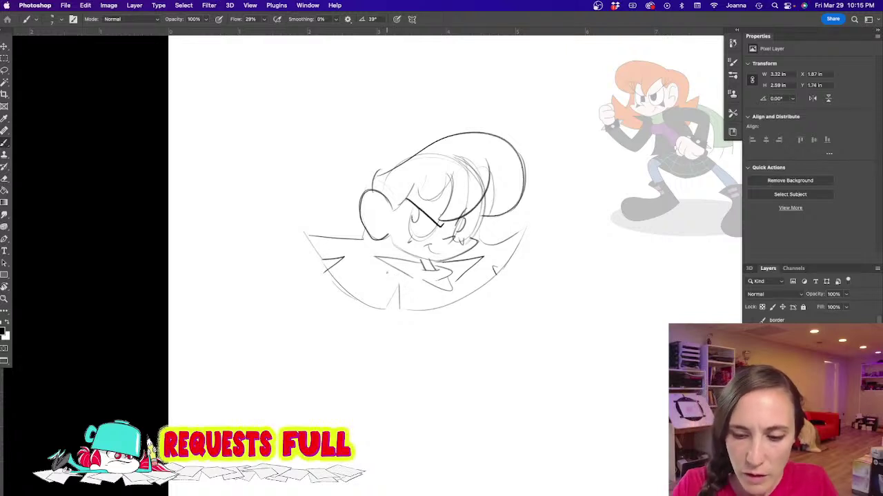
left_click_drag(417, 283, 433, 322)
mouse_move(472, 284)
left_mouse_down()
mouse_move(454, 289)
mouse_move(462, 328)
left_mouse_up()
left_click_drag(429, 296, 450, 332)
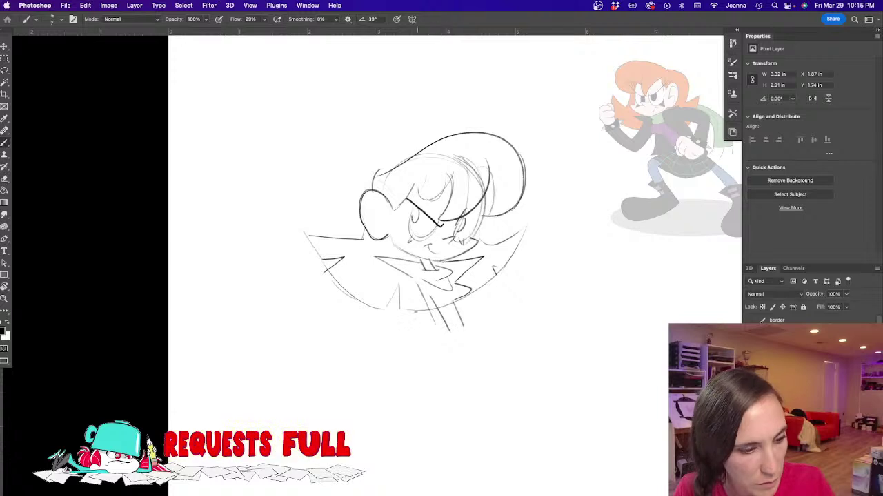
Step: Draw the jacket's jagged edges, a short boxy skirt and two thin, spread legs
mouse_move(429, 286)
left_mouse_down()
mouse_move(445, 313)
mouse_move(417, 335)
mouse_move(422, 313)
mouse_move(417, 333)
left_mouse_up()
mouse_move(463, 296)
left_mouse_down()
mouse_move(479, 317)
mouse_move(472, 336)
mouse_move(460, 320)
mouse_move(481, 374)
left_mouse_up()
mouse_move(435, 338)
left_mouse_down()
mouse_move(431, 377)
mouse_move(479, 373)
mouse_move(481, 404)
mouse_move(499, 430)
left_mouse_up()
left_click_drag(439, 368, 434, 430)
mouse_move(403, 369)
left_mouse_down()
mouse_move(376, 333)
mouse_move(407, 398)
left_mouse_up()
left_click_drag(411, 344, 404, 380)
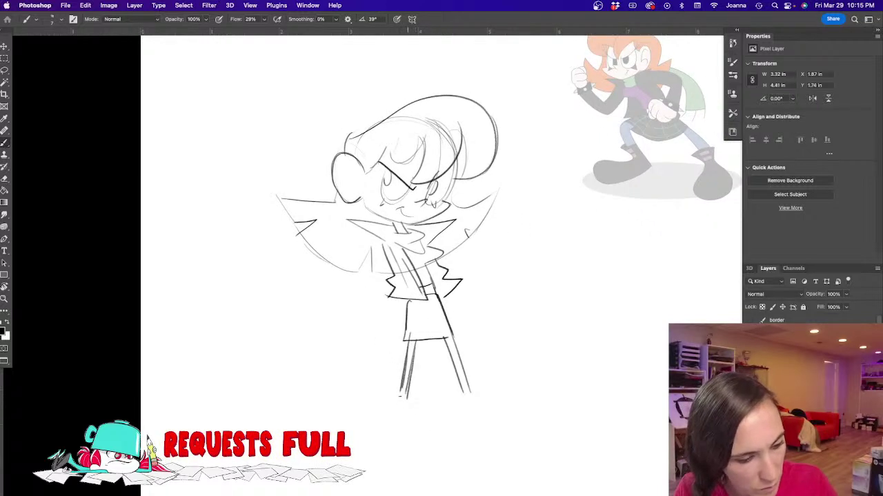
Step: Add large rounded boots with pointed, strapped cuffs, and mark the plaid grid on the skirt
mouse_move(469, 366)
left_mouse_down()
mouse_move(468, 391)
mouse_move(529, 373)
mouse_move(535, 410)
mouse_move(460, 396)
mouse_move(481, 413)
mouse_move(537, 412)
left_mouse_up()
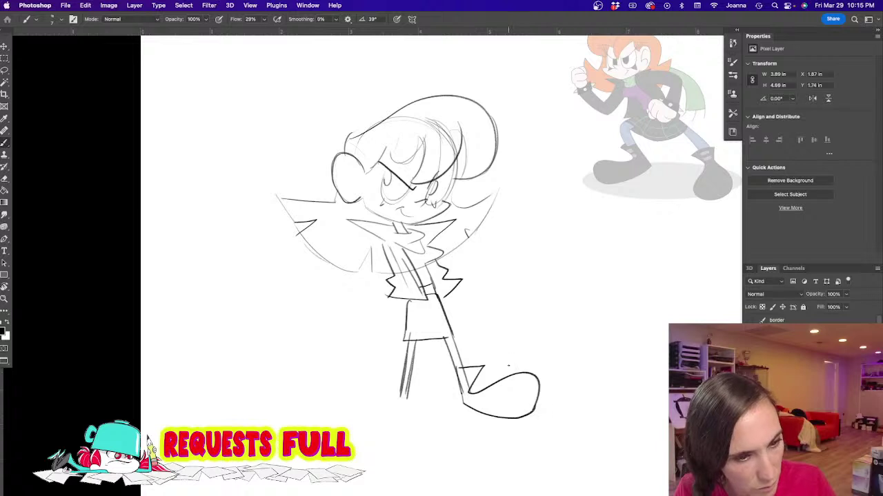
mouse_move(465, 375)
left_mouse_down()
mouse_move(476, 376)
mouse_move(471, 386)
left_mouse_up()
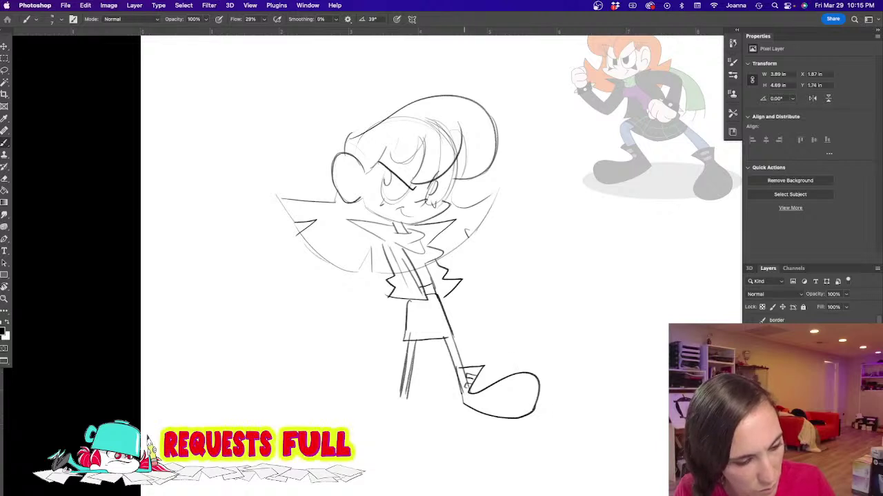
mouse_move(409, 368)
left_mouse_down()
mouse_move(382, 367)
mouse_move(400, 392)
mouse_move(340, 387)
mouse_move(340, 408)
mouse_move(357, 422)
mouse_move(402, 396)
left_mouse_up()
mouse_move(410, 301)
left_mouse_down()
mouse_move(407, 338)
mouse_move(418, 331)
mouse_move(417, 342)
left_mouse_up()
mouse_move(428, 299)
left_mouse_down()
mouse_move(435, 341)
mouse_move(447, 338)
mouse_move(401, 310)
mouse_move(404, 329)
left_mouse_up()
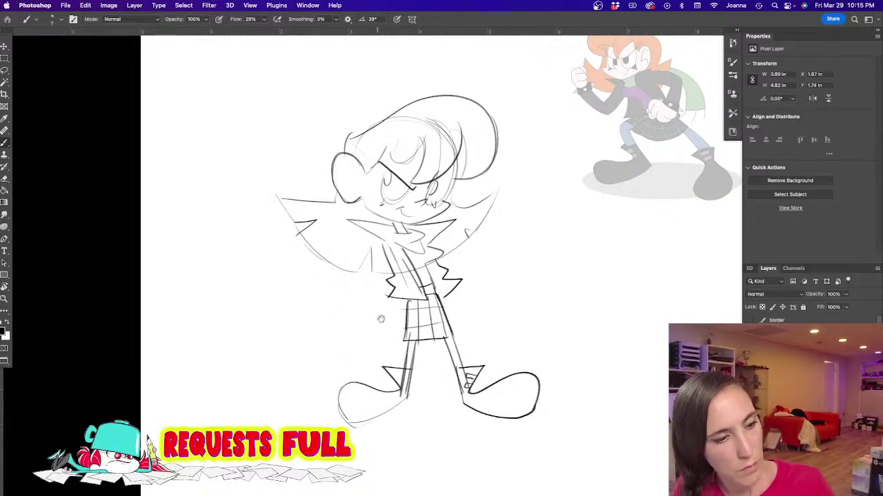
Step: Darken the jacket's front edge, raise the skirt's hem, and extend both legs up to meet it
left_click_drag(422, 245, 438, 296)
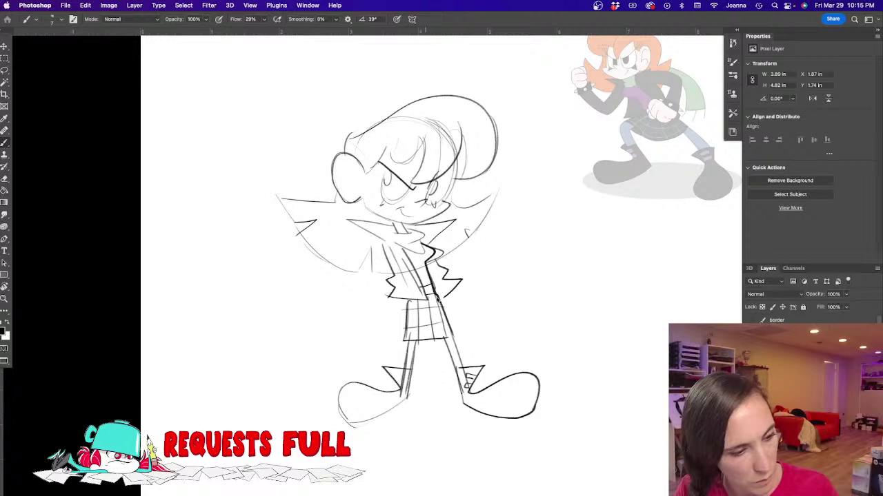
mouse_move(404, 324)
left_mouse_down()
mouse_move(452, 323)
mouse_move(455, 342)
mouse_move(414, 338)
mouse_move(441, 328)
mouse_move(398, 308)
mouse_move(405, 366)
mouse_move(417, 374)
left_mouse_up()
key("e")
key("b")
left_click_drag(443, 321, 461, 377)
left_click_drag(449, 319, 463, 374)
Step: Sketch the arm beneath the ear side, hanging down with sleeve folds, a cuff and a clenched fist
left_click_drag(371, 246, 347, 274)
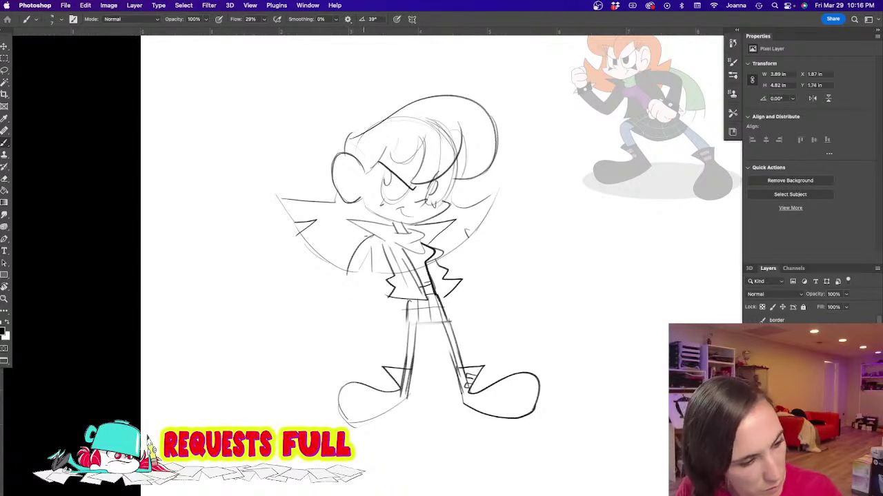
left_click_drag(371, 237, 346, 291)
left_click_drag(387, 256, 369, 308)
mouse_move(377, 273)
left_mouse_down()
mouse_move(382, 324)
mouse_move(359, 326)
left_mouse_up()
mouse_move(346, 277)
left_mouse_down()
mouse_move(369, 331)
mouse_move(359, 328)
mouse_move(387, 336)
mouse_move(381, 362)
left_mouse_up()
left_click_drag(380, 362, 355, 354)
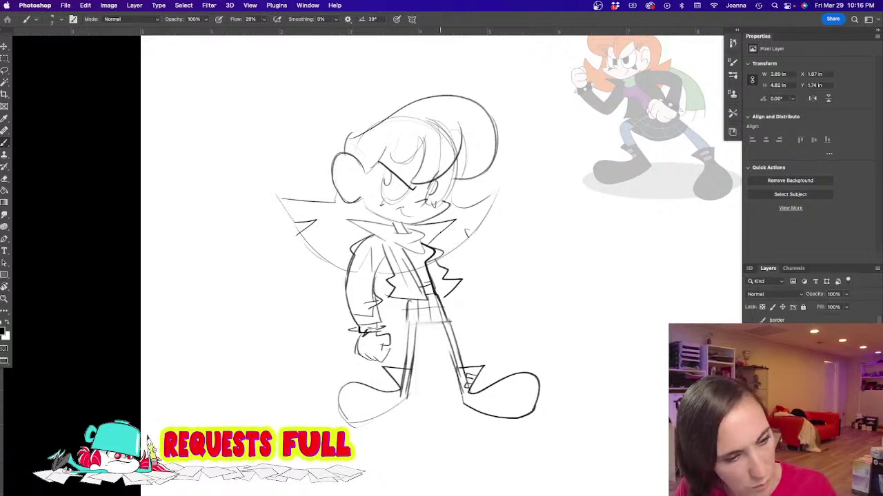
Step: Draw the opposite arm bent slightly outward, ending in a studded cuff and a curled fist
mouse_move(443, 233)
left_mouse_down()
mouse_move(488, 284)
mouse_move(467, 312)
left_mouse_up()
mouse_move(489, 281)
left_mouse_down()
mouse_move(491, 311)
mouse_move(466, 312)
mouse_move(495, 318)
mouse_move(461, 319)
mouse_move(473, 347)
mouse_move(484, 338)
mouse_move(496, 347)
left_mouse_up()
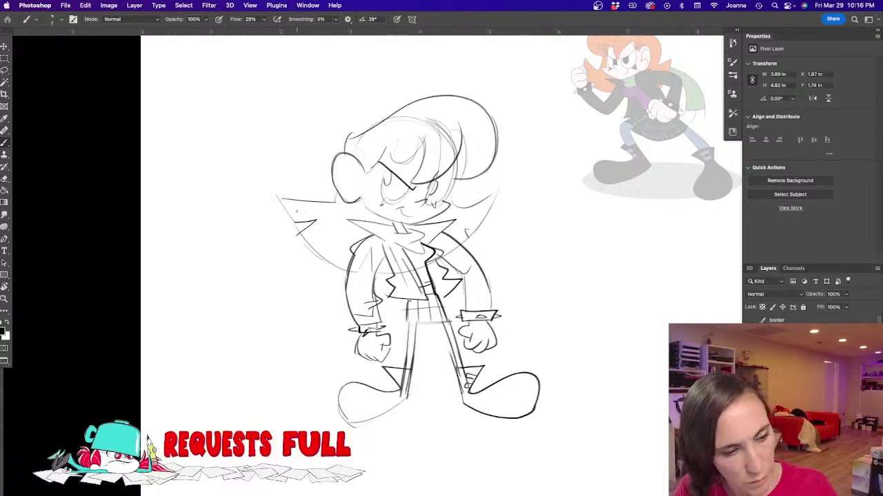
Step: Erase the ear-side arm and redraw it with a smooth curved sleeve and a wide studded cuff
key("e")
mouse_move(358, 241)
left_mouse_down()
mouse_move(372, 304)
mouse_move(350, 319)
mouse_move(356, 260)
mouse_move(378, 348)
mouse_move(366, 338)
left_mouse_up()
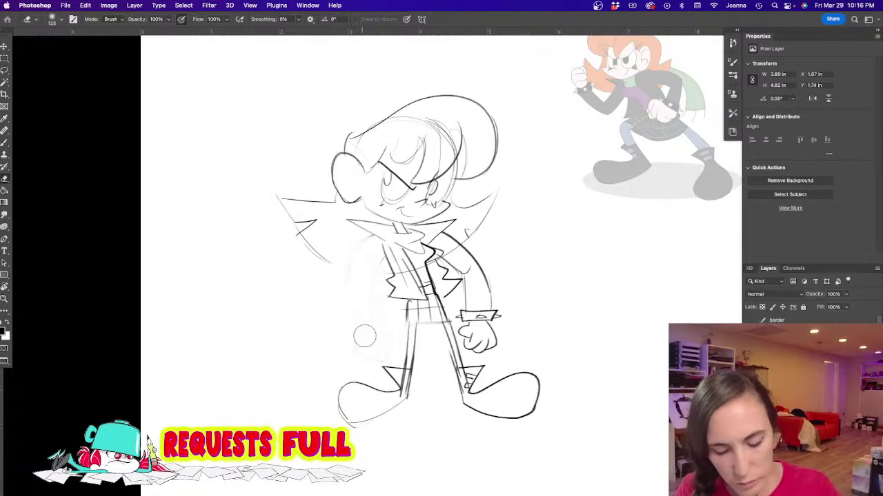
key("b")
left_click_drag(372, 233, 346, 307)
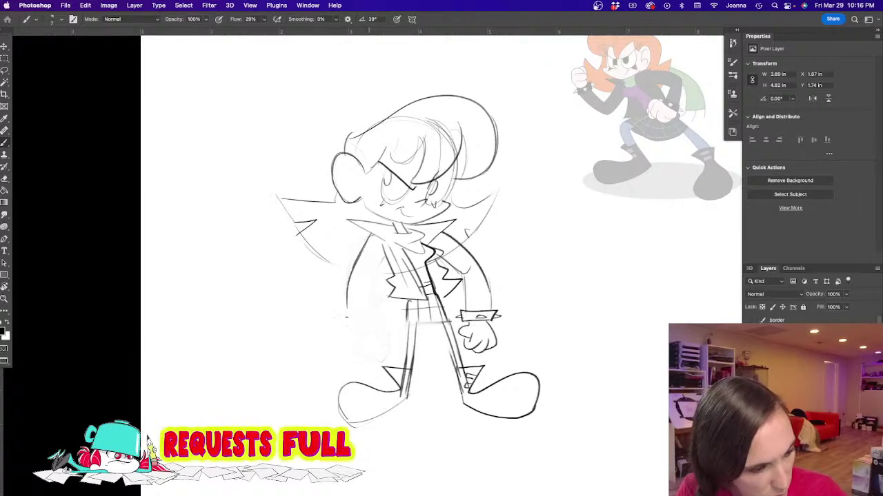
mouse_move(383, 258)
left_mouse_down()
mouse_move(373, 292)
mouse_move(381, 319)
mouse_move(339, 331)
left_mouse_up()
mouse_move(383, 319)
left_mouse_down()
mouse_move(383, 334)
mouse_move(361, 329)
left_mouse_up()
left_click_drag(384, 322, 381, 329)
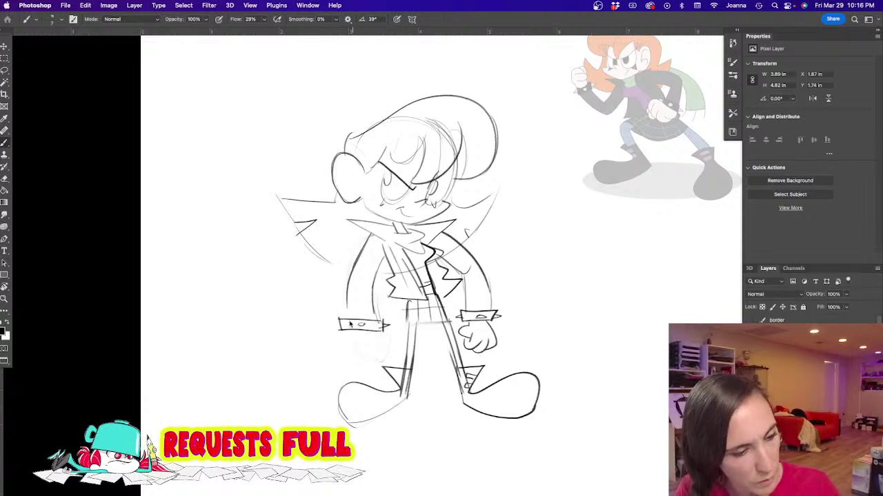
Step: Mark a sleeve fold, restore the lower hair arc behind the arm, and darken the pointed hair flicks on both sides
mouse_move(350, 295)
left_mouse_down()
mouse_move(347, 318)
mouse_move(372, 285)
left_mouse_up()
left_click_drag(309, 235, 361, 272)
left_click_drag(331, 261, 419, 267)
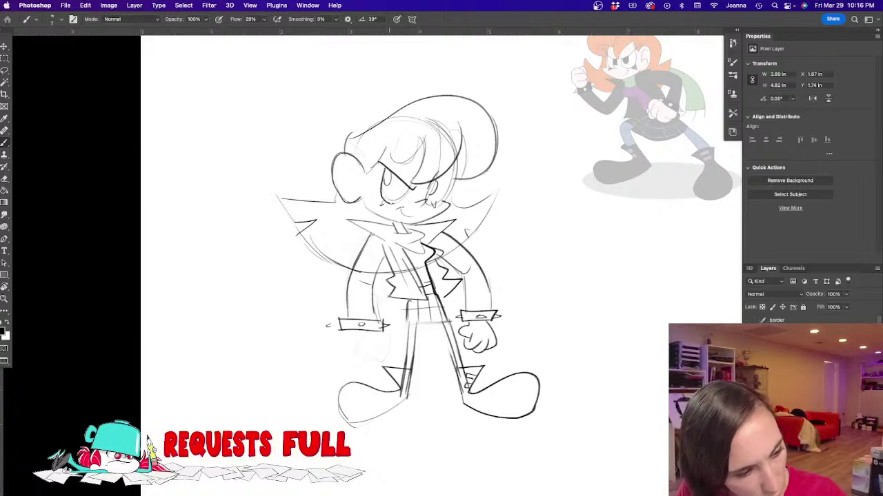
mouse_move(429, 204)
left_mouse_down()
mouse_move(498, 192)
mouse_move(475, 229)
left_mouse_up()
mouse_move(475, 230)
left_mouse_down()
mouse_move(462, 228)
mouse_move(474, 237)
left_mouse_up()
left_click_drag(337, 190, 281, 199)
Step: Draw the fist below the new cuff, firm up the boot's sole beneath it, and add a cuff spike
mouse_move(375, 332)
left_mouse_down()
mouse_move(389, 337)
mouse_move(378, 360)
mouse_move(366, 365)
mouse_move(346, 352)
mouse_move(358, 359)
left_mouse_up()
mouse_move(408, 395)
left_mouse_down()
mouse_move(397, 409)
mouse_move(348, 424)
left_mouse_up()
mouse_move(309, 335)
left_mouse_down()
mouse_move(321, 360)
mouse_move(345, 311)
mouse_move(333, 315)
left_mouse_up()
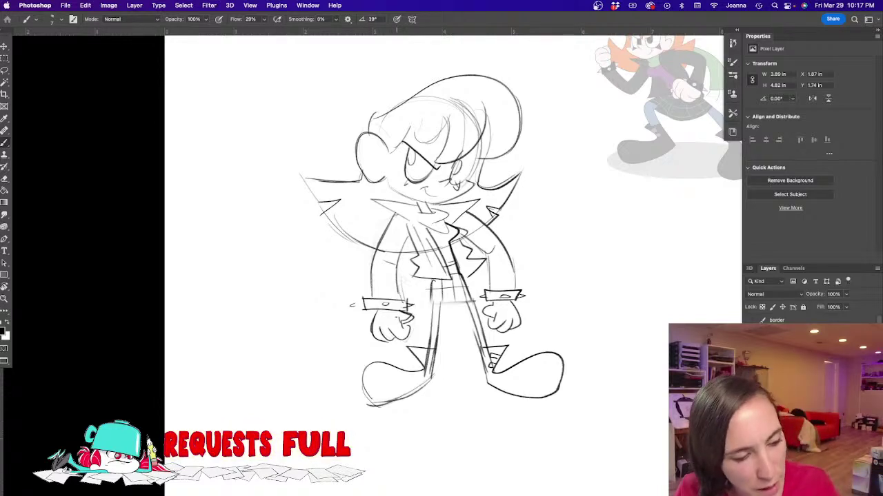
Step: Erase and redraw the ear-side fist's outer edge wider, and darken the inner sleeve line above the cuff
key("e")
mouse_move(372, 324)
left_mouse_down()
mouse_move(411, 331)
mouse_move(399, 318)
mouse_move(407, 311)
mouse_move(364, 310)
mouse_move(411, 325)
mouse_move(395, 340)
mouse_move(383, 328)
mouse_move(366, 338)
mouse_move(364, 330)
left_mouse_up()
key("b")
left_click_drag(364, 317, 370, 337)
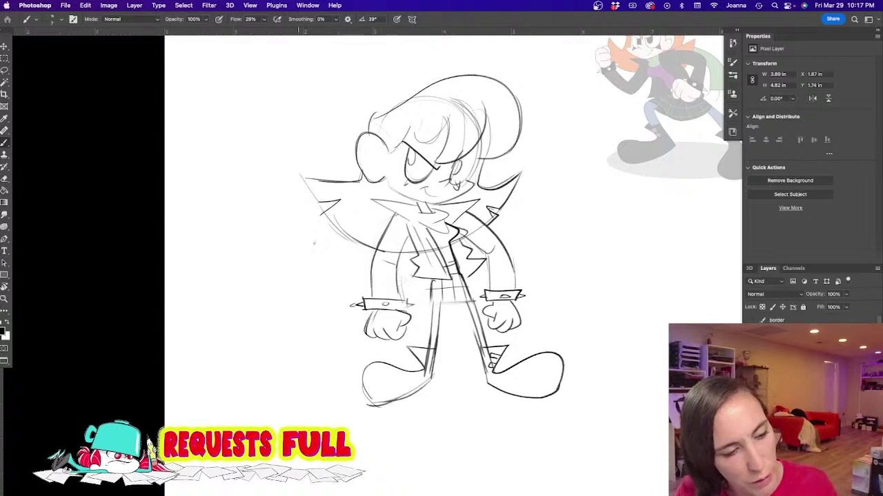
left_click_drag(398, 266, 408, 313)
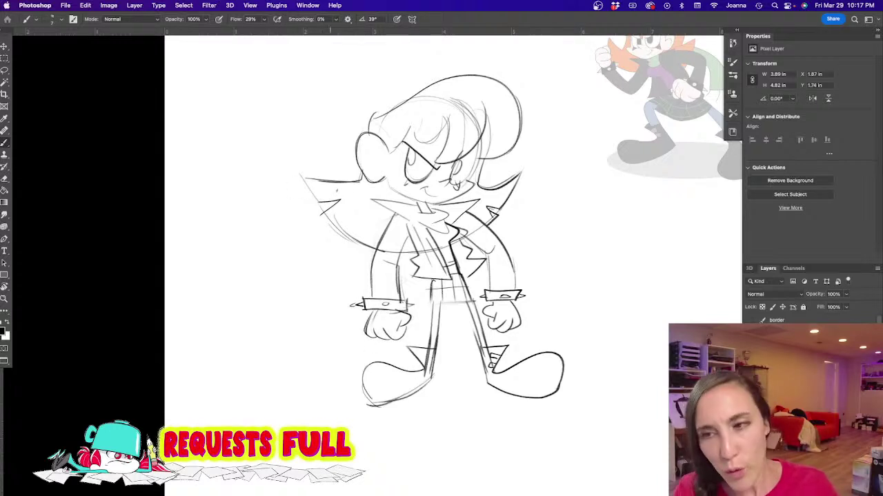
Step: Hide the layer group containing the previous character sketch and its reference so the canvas is blank
key("Tab")
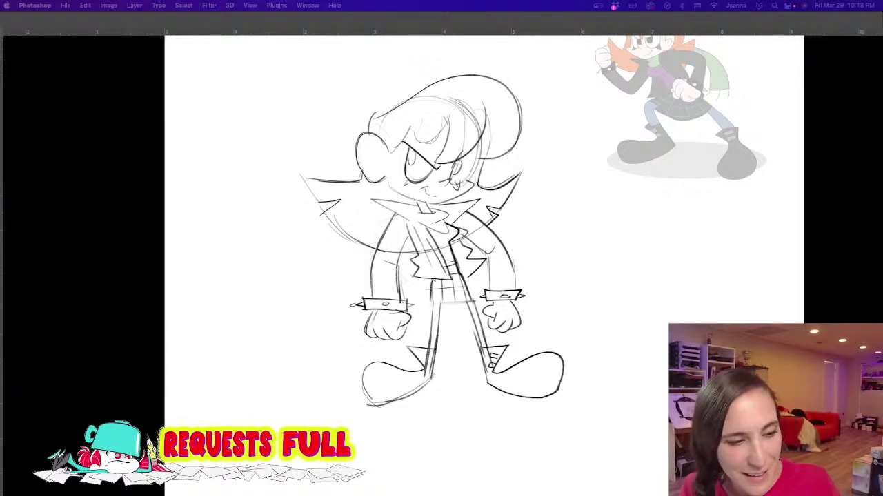
key("Tab")
left_click(793, 387)
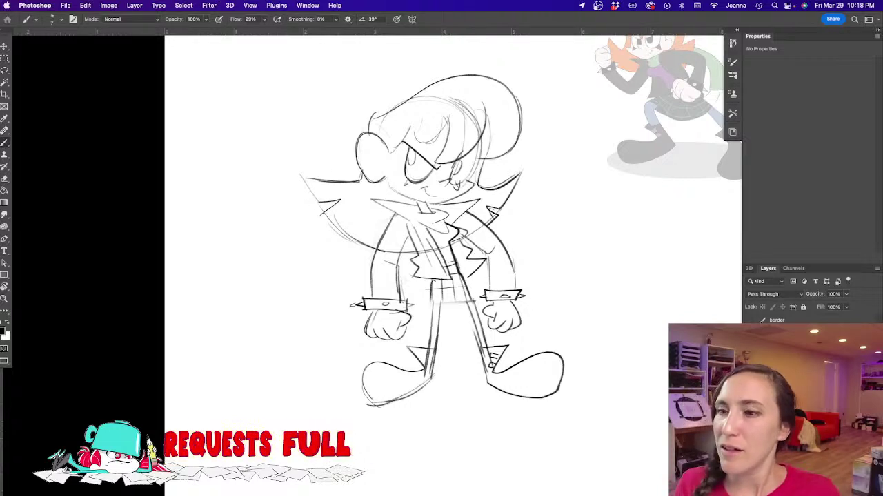
key("Tab")
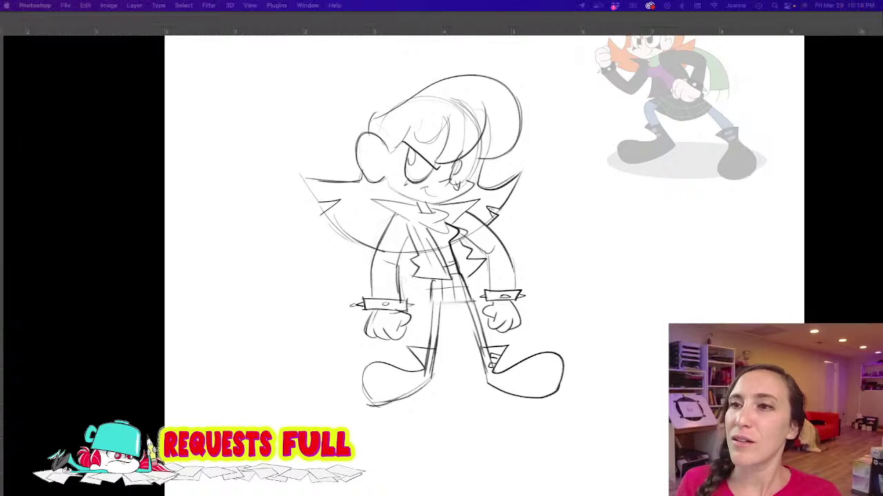
key("Tab")
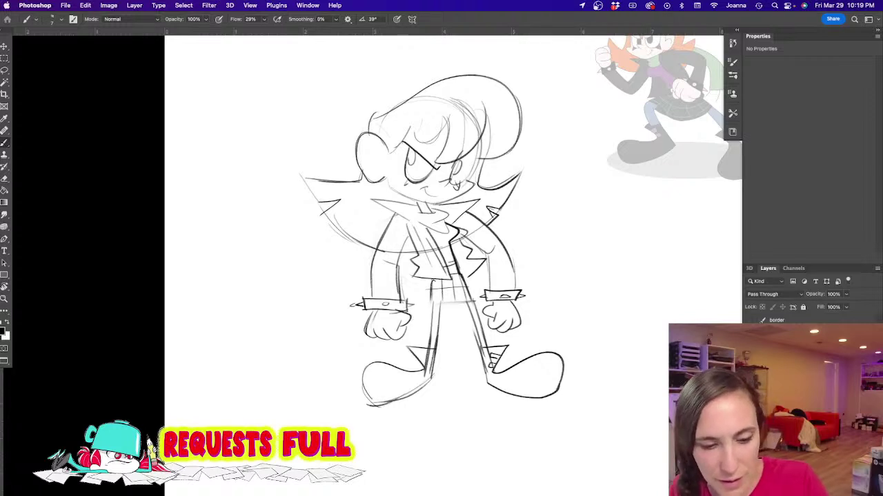
left_click(750, 333)
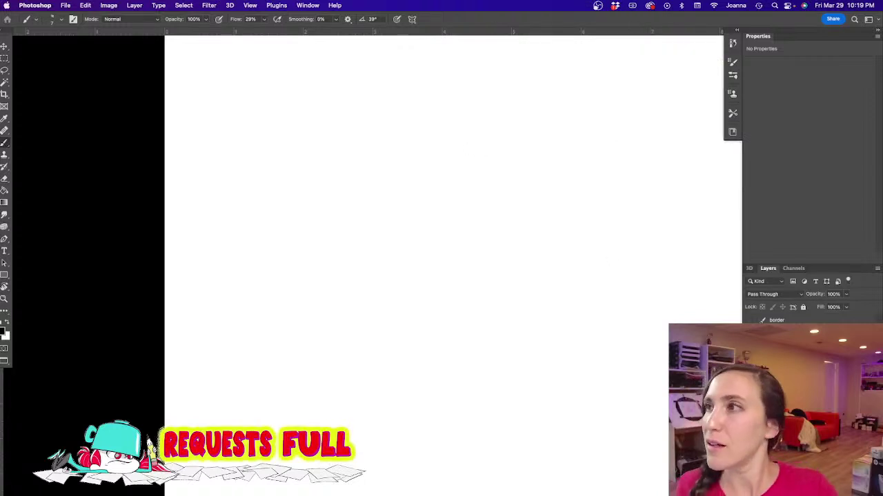
Step: Place the cartoon cat band picture in the middle of the blank canvas as a reference
key("Tab")
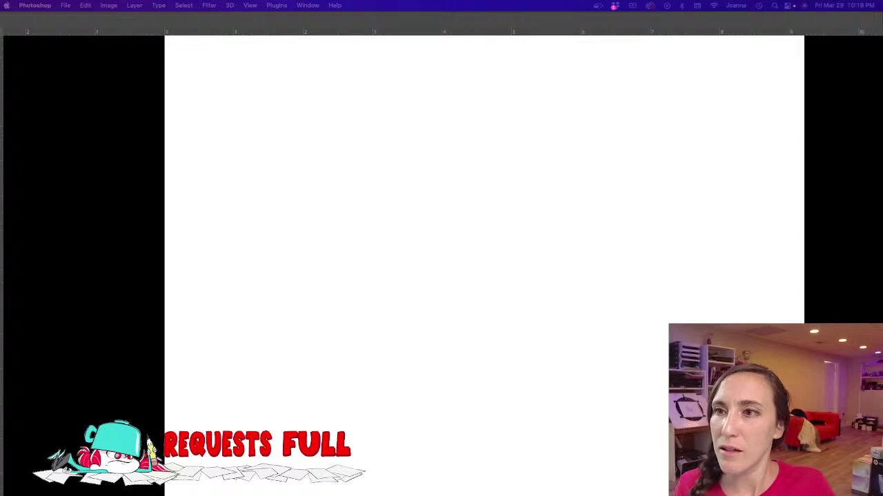
left_click_drag(0, 267, 416, 267)
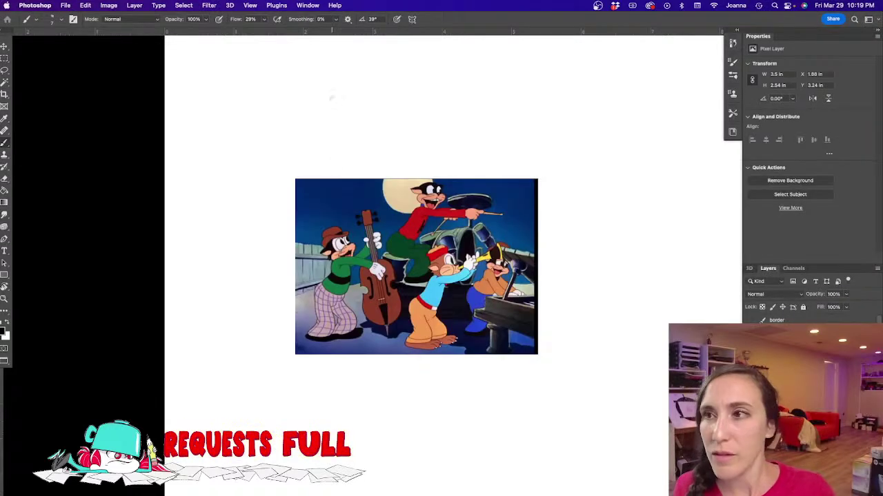
key("Tab")
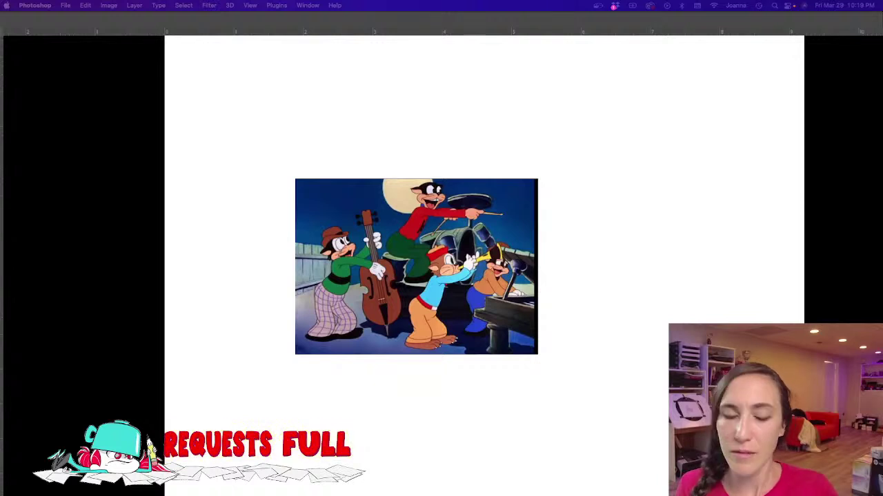
key("Tab")
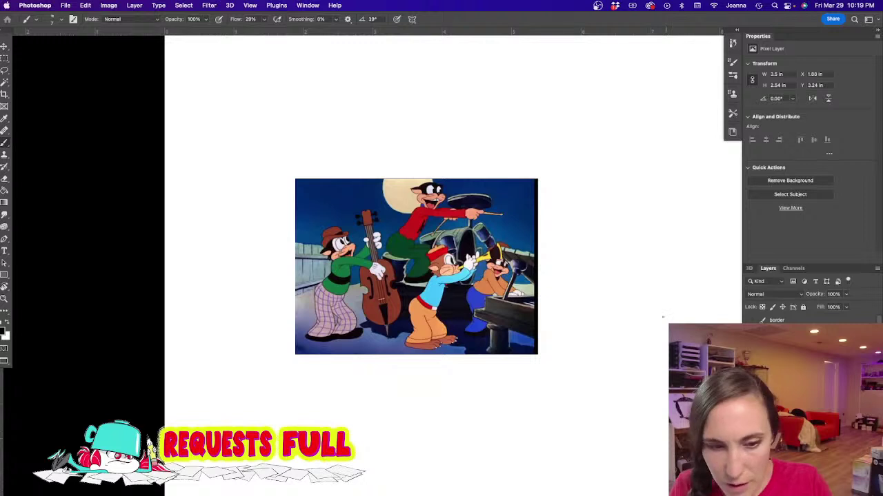
Step: Lower the reference picture's layer opacity to 34% and add an empty layer for sketching
left_click(846, 295)
left_click(810, 305)
left_click_drag(811, 306, 818, 306)
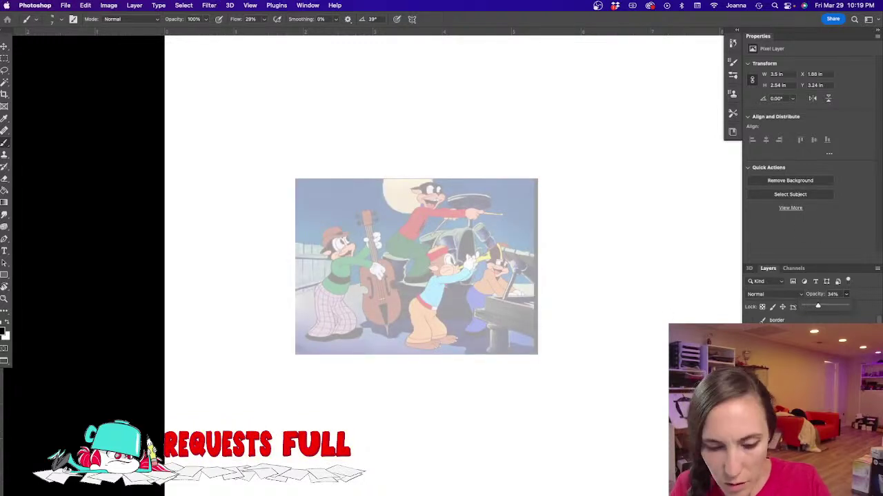
left_click(844, 490)
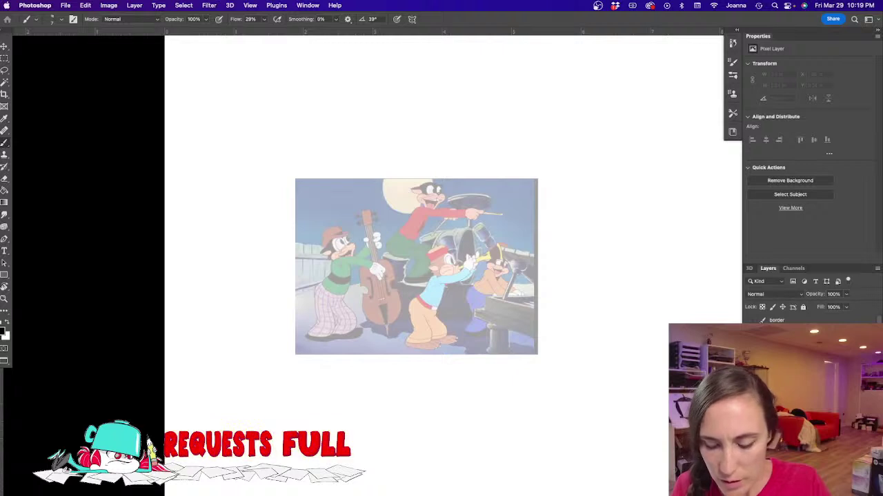
Step: Move the faded reference picture to the upper-right area of the canvas and return to the Brush tool on the empty layer
key("v")
mouse_move(386, 324)
left_mouse_down()
mouse_move(496, 258)
mouse_move(675, 179)
left_mouse_up()
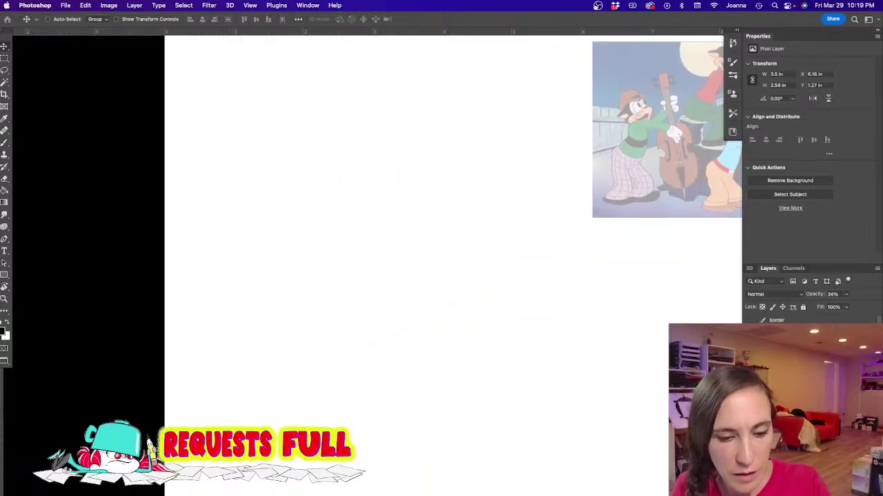
key("b")
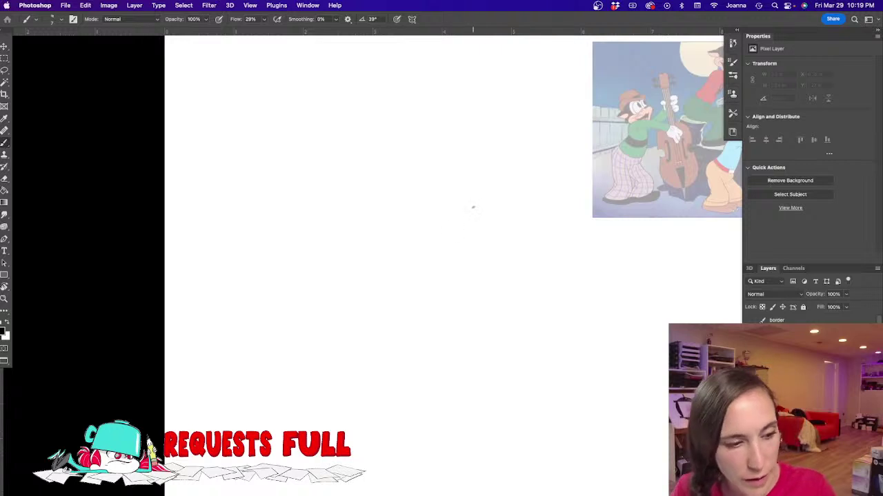
Step: Sketch a loose round construction circle for the head with a curved vertical centre guide
mouse_move(395, 175)
left_mouse_down()
mouse_move(423, 143)
mouse_move(485, 190)
left_mouse_up()
mouse_move(414, 142)
left_mouse_down()
mouse_move(379, 182)
mouse_move(389, 223)
left_mouse_up()
mouse_move(387, 177)
left_mouse_down()
mouse_move(407, 146)
mouse_move(466, 144)
mouse_move(490, 219)
left_mouse_up()
left_click_drag(490, 176, 471, 232)
left_click_drag(404, 231, 483, 220)
mouse_move(476, 141)
left_mouse_down()
mouse_move(393, 152)
mouse_move(400, 229)
mouse_move(452, 243)
mouse_move(373, 189)
mouse_move(459, 140)
mouse_move(484, 215)
left_mouse_up()
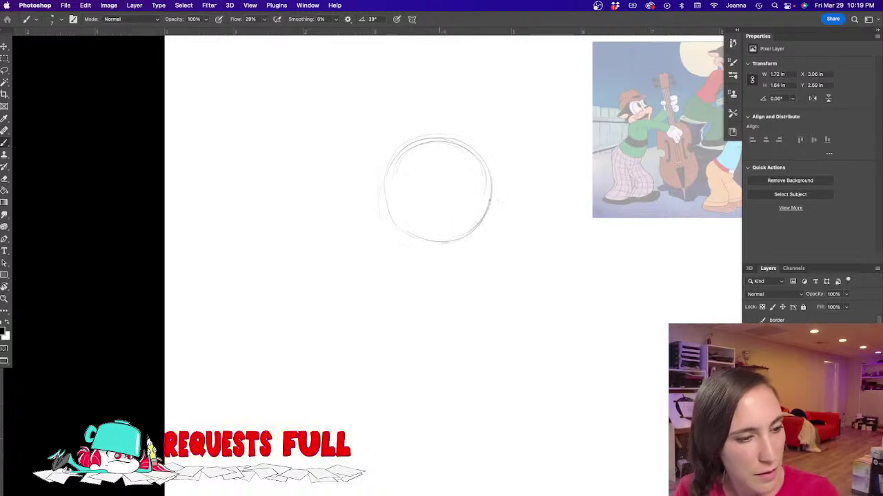
mouse_move(436, 142)
left_mouse_down()
mouse_move(458, 216)
mouse_move(457, 179)
mouse_move(462, 219)
left_mouse_up()
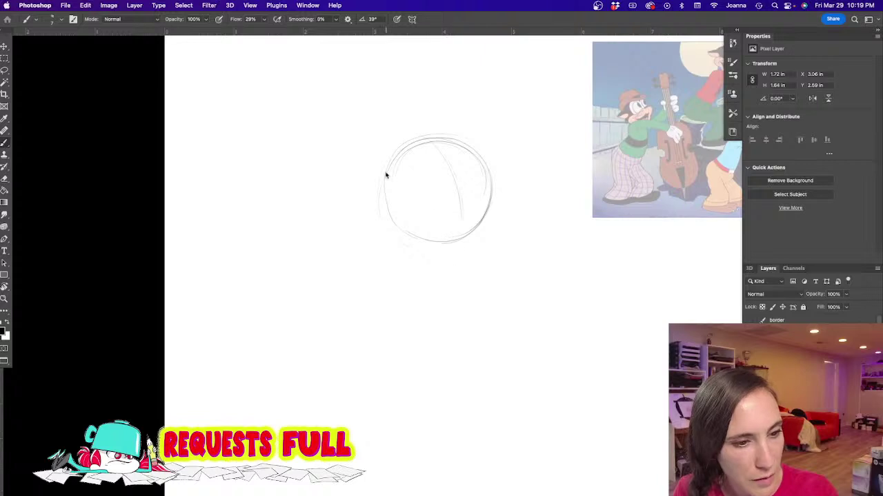
Step: Sketch the hat over the top of the head, with a wavy upturned brim and a rounded crown
mouse_move(371, 163)
left_mouse_down()
mouse_move(385, 127)
mouse_move(413, 129)
left_mouse_up()
mouse_move(382, 176)
left_mouse_down()
mouse_move(467, 168)
mouse_move(436, 143)
mouse_move(512, 139)
mouse_move(475, 170)
mouse_move(489, 163)
mouse_move(390, 160)
left_mouse_up()
mouse_move(418, 131)
left_mouse_down()
mouse_move(384, 130)
mouse_move(359, 164)
mouse_move(381, 178)
left_mouse_up()
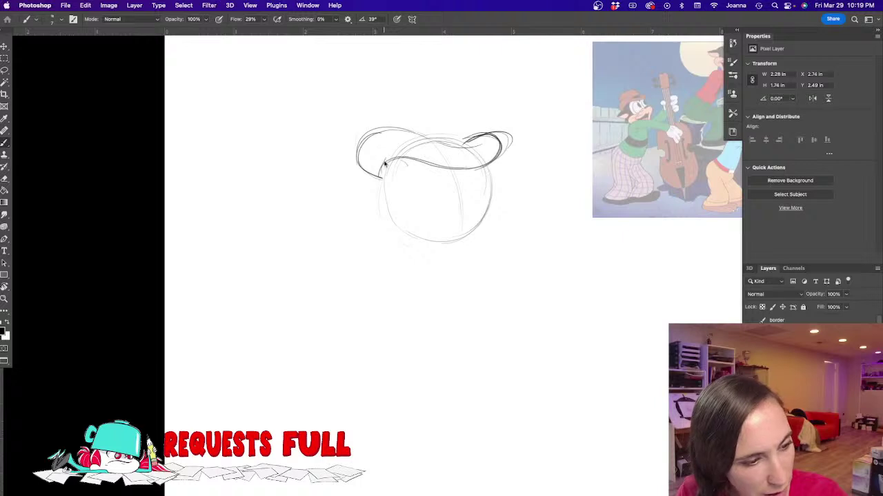
mouse_move(472, 132)
left_mouse_down()
mouse_move(456, 107)
mouse_move(467, 126)
mouse_move(410, 100)
mouse_move(450, 104)
mouse_move(377, 113)
mouse_move(385, 130)
mouse_move(411, 102)
mouse_move(470, 142)
left_mouse_up()
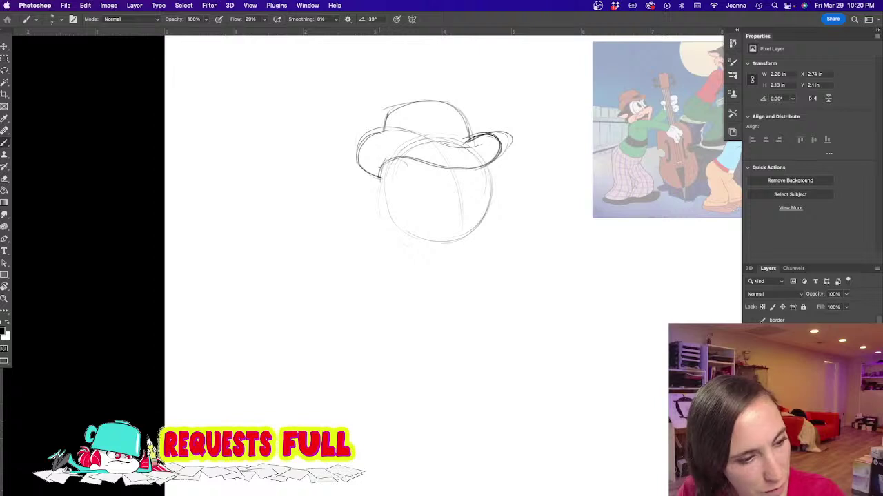
Step: Sketch the curved face guides, the muzzle with its small oval nose and smile, and the cheek
left_click_drag(402, 158, 412, 215)
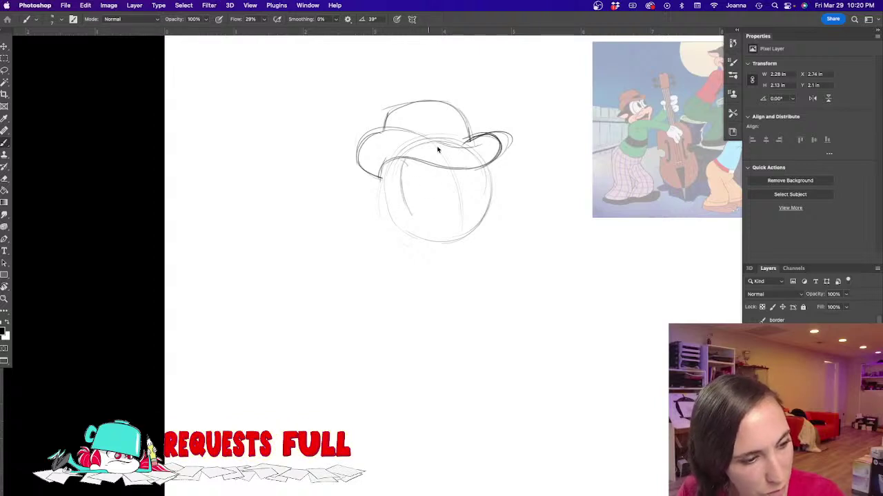
left_click_drag(458, 164, 468, 222)
mouse_move(488, 168)
left_mouse_down()
mouse_move(501, 190)
mouse_move(492, 222)
mouse_move(508, 201)
mouse_move(482, 233)
mouse_move(469, 202)
mouse_move(478, 201)
mouse_move(464, 207)
mouse_move(477, 200)
mouse_move(465, 218)
mouse_move(492, 209)
mouse_move(480, 206)
mouse_move(464, 224)
mouse_move(489, 210)
left_mouse_up()
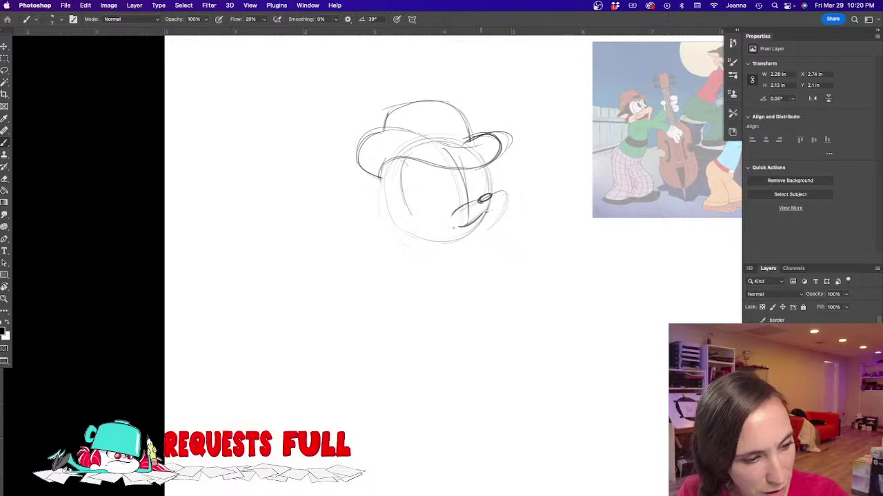
left_click(409, 192)
left_click_drag(436, 228, 429, 221)
mouse_move(437, 222)
left_mouse_down()
mouse_move(413, 223)
mouse_move(449, 213)
mouse_move(406, 208)
mouse_move(416, 210)
mouse_move(392, 237)
mouse_move(392, 230)
mouse_move(423, 246)
left_mouse_up()
Step: Define both sides of the face and draw two tall oval eyes beneath the hat brim
left_click_drag(383, 165, 387, 204)
left_click_drag(494, 163, 495, 197)
left_click_drag(418, 162, 414, 204)
mouse_move(467, 167)
left_mouse_down()
mouse_move(460, 197)
mouse_move(496, 195)
mouse_move(475, 197)
left_mouse_up()
left_click_drag(431, 161, 426, 203)
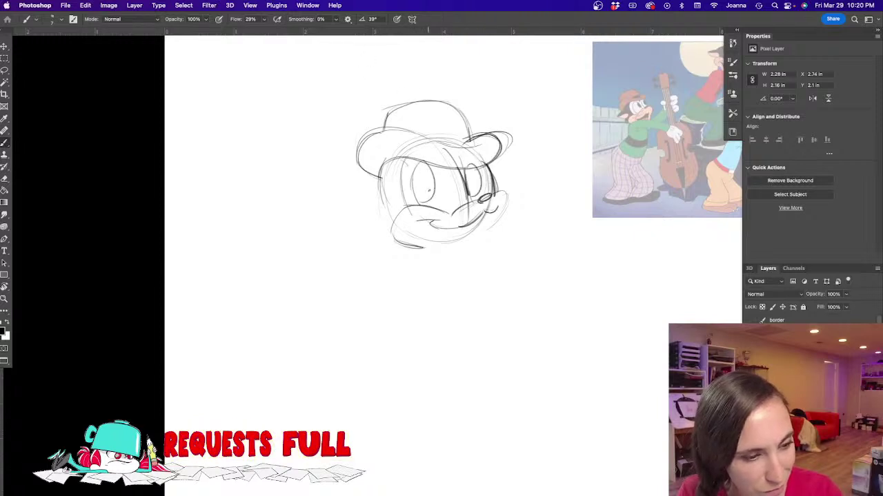
Step: Draw long whiskers on both sides of the muzzle and a pointed ear behind the head
left_click_drag(537, 151, 501, 197)
left_click_drag(548, 169, 500, 199)
mouse_move(416, 211)
left_mouse_down()
mouse_move(342, 218)
mouse_move(359, 233)
left_mouse_up()
mouse_move(392, 159)
left_mouse_down()
mouse_move(322, 206)
mouse_move(402, 196)
mouse_move(383, 207)
left_mouse_up()
mouse_move(327, 201)
left_mouse_down()
mouse_move(390, 193)
mouse_move(380, 200)
left_mouse_up()
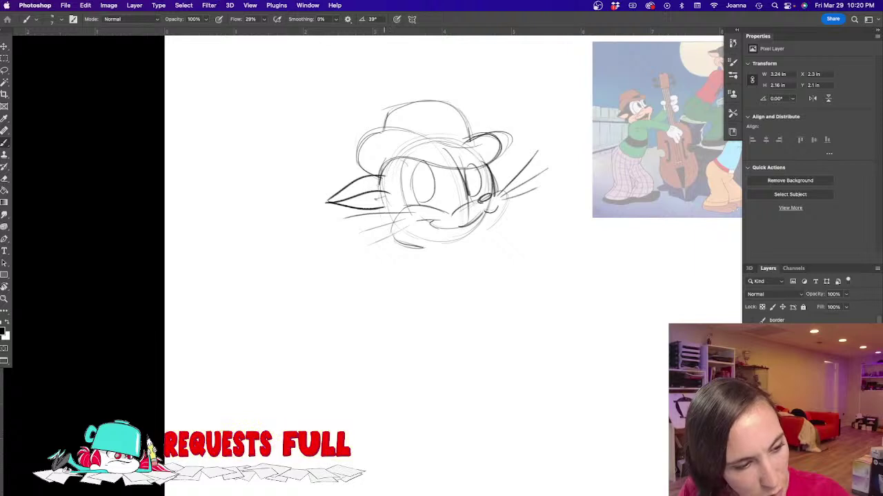
Step: Sketch the open mouth with tongue and cheek fur, and rough in the neck and leaning rounded torso
mouse_move(435, 220)
left_mouse_down()
mouse_move(374, 221)
mouse_move(373, 237)
mouse_move(442, 255)
mouse_move(464, 244)
mouse_move(452, 263)
left_mouse_up()
mouse_move(446, 256)
left_mouse_down()
mouse_move(464, 259)
mouse_move(460, 254)
mouse_move(453, 262)
mouse_move(508, 280)
mouse_move(529, 311)
mouse_move(464, 303)
left_mouse_up()
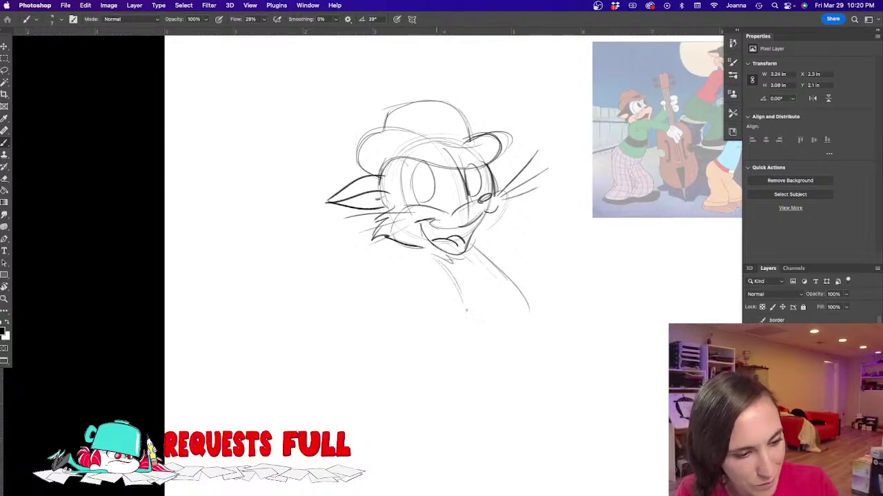
left_click_drag(450, 272, 467, 315)
left_click_drag(509, 277, 483, 344)
left_click_drag(552, 310, 504, 368)
left_click_drag(482, 246, 562, 324)
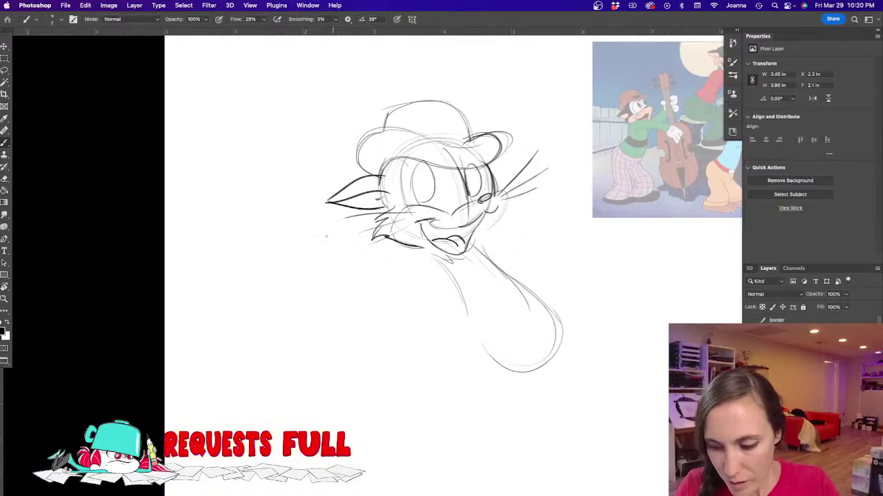
Step: Scale the character sketch down to about 80% to leave room for the rest of the figure
key("super+t")
mouse_move(563, 372)
left_mouse_down()
mouse_move(532, 324)
mouse_move(517, 318)
left_mouse_up()
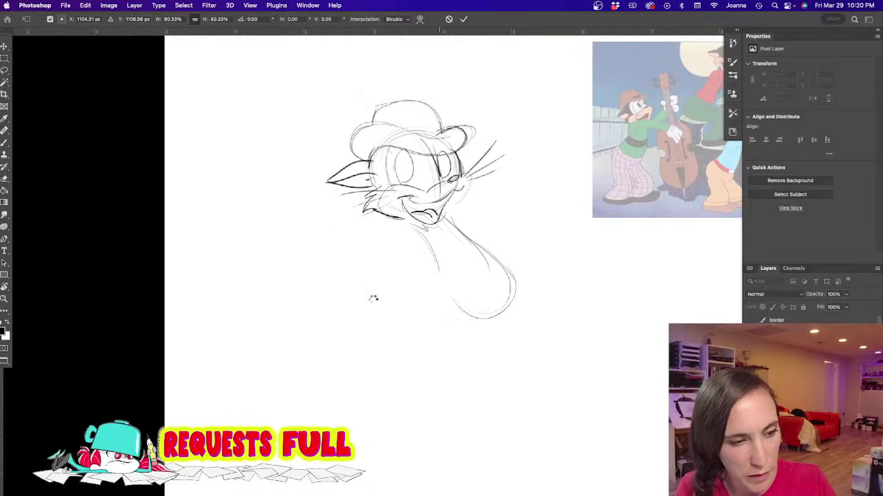
key("Return")
Step: Sketch the belt around the waist and the outer contours of both baggy trouser legs
left_click_drag(396, 328, 416, 300)
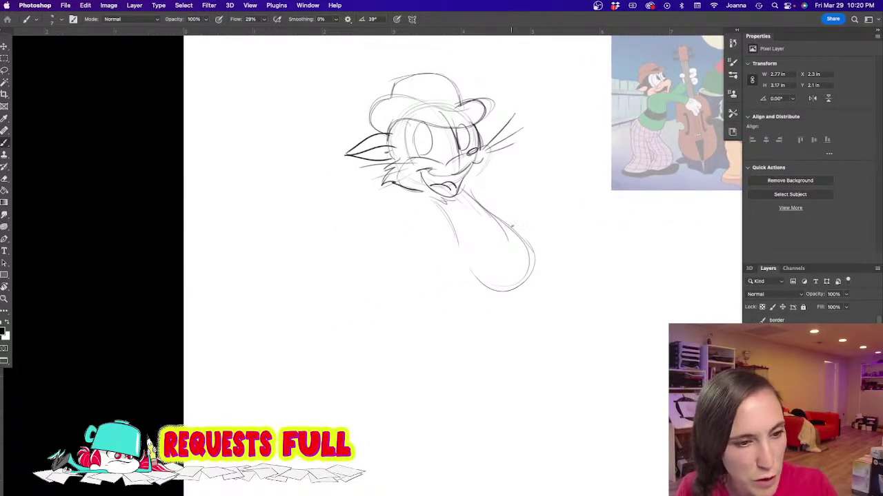
left_click_drag(533, 254, 467, 272)
left_click_drag(453, 234, 468, 278)
left_click_drag(469, 280, 533, 256)
mouse_move(520, 235)
left_mouse_down()
mouse_move(534, 258)
mouse_move(530, 294)
left_mouse_up()
mouse_move(484, 289)
left_mouse_down()
mouse_move(535, 263)
mouse_move(522, 394)
left_mouse_up()
mouse_move(468, 250)
left_mouse_down()
mouse_move(439, 338)
mouse_move(406, 395)
left_mouse_up()
left_click_drag(531, 310, 522, 397)
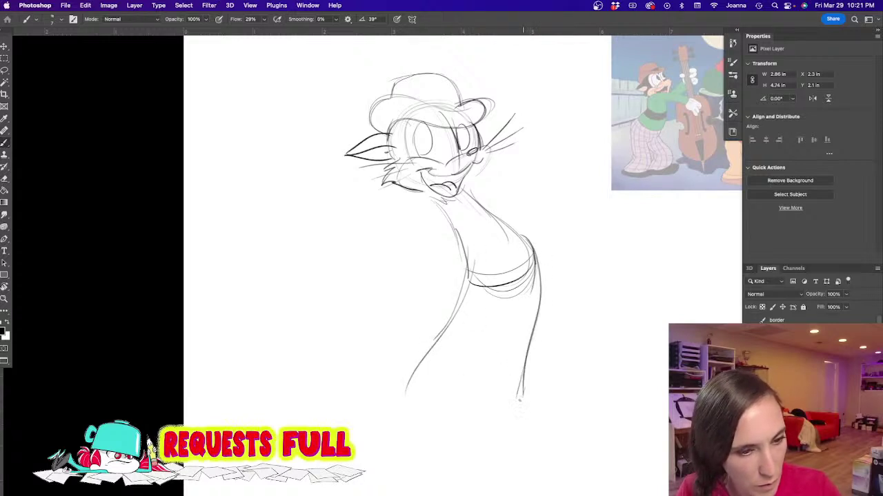
Step: Draw the front leg's inner contour and a long rounded shoe beneath the trouser cuff
left_click_drag(504, 298, 456, 415)
mouse_move(526, 367)
left_mouse_down()
mouse_move(523, 399)
mouse_move(474, 415)
mouse_move(545, 429)
left_mouse_up()
left_click_drag(520, 399, 558, 421)
left_click_drag(503, 298, 451, 393)
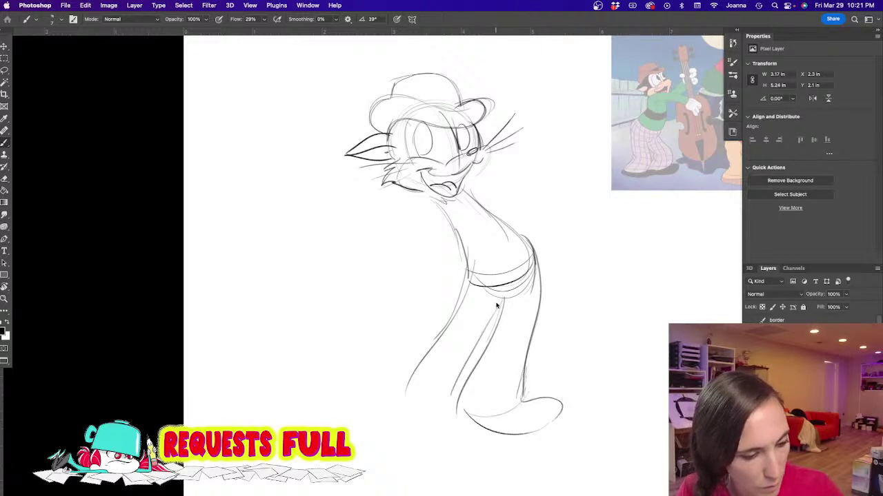
left_click_drag(496, 309, 453, 400)
Step: Sketch the rear leg with its raised, tilted shoe and add a shoulder curve to the upper back
left_click_drag(456, 303, 396, 381)
mouse_move(427, 420)
left_mouse_down()
mouse_move(389, 388)
mouse_move(444, 412)
left_mouse_up()
mouse_move(407, 366)
left_mouse_down()
mouse_move(359, 368)
mouse_move(362, 351)
mouse_move(355, 400)
left_mouse_up()
mouse_move(355, 369)
left_mouse_down()
mouse_move(414, 373)
mouse_move(355, 375)
left_mouse_up()
mouse_move(411, 355)
left_mouse_down()
mouse_move(367, 403)
mouse_move(434, 434)
left_mouse_up()
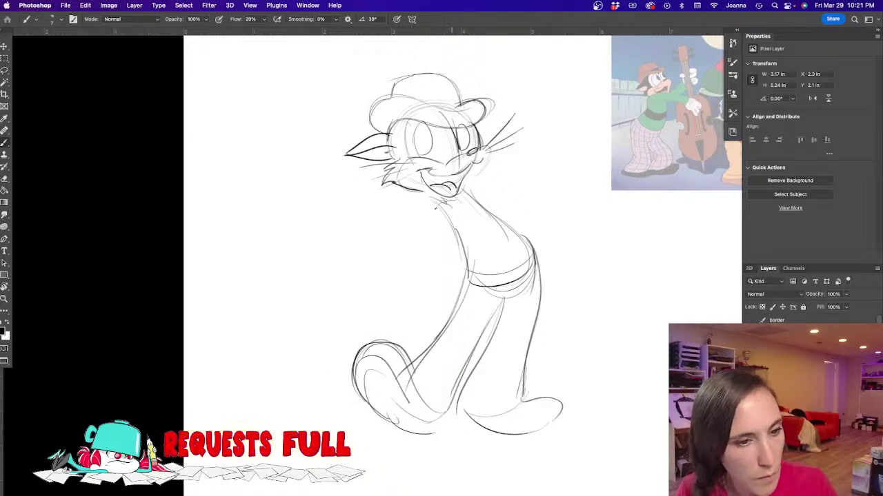
left_click_drag(431, 203, 463, 241)
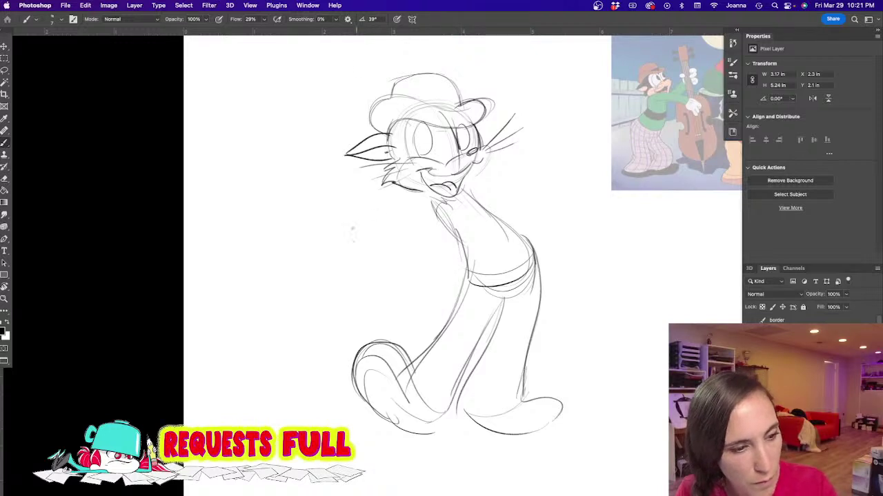
Step: Rough in the double bass's slanted neck rising beside the hat and the upper shoulder of its body
scroll(483, 89, "up", 3)
scroll(483, 88, "right", 3)
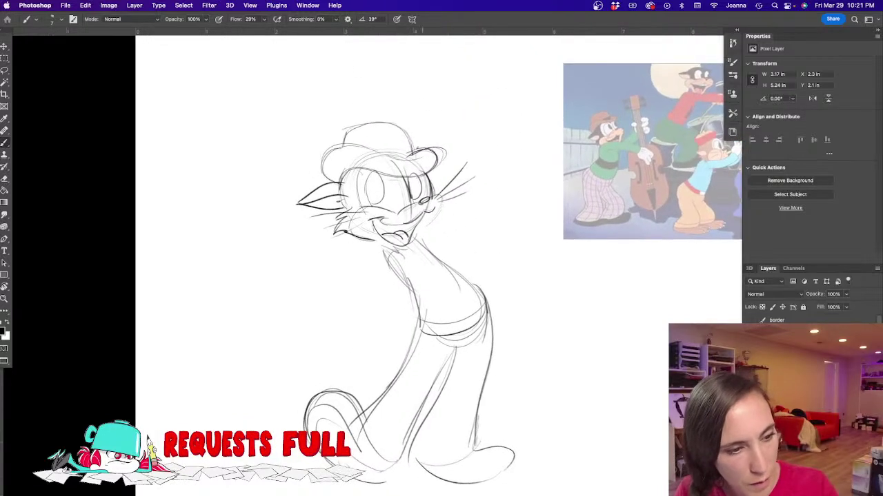
left_click_drag(442, 120, 400, 59)
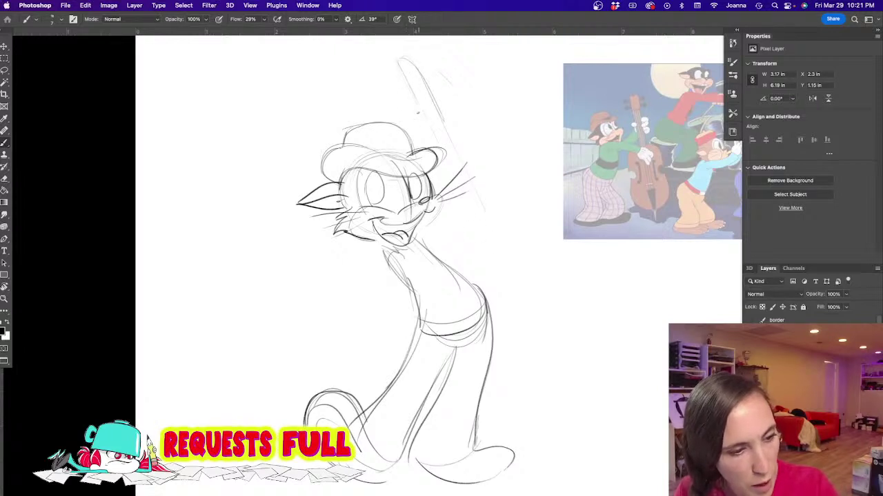
left_click_drag(418, 114, 480, 240)
left_click_drag(450, 135, 478, 198)
mouse_move(468, 167)
left_mouse_down()
mouse_move(491, 219)
mouse_move(528, 202)
left_mouse_up()
mouse_move(454, 214)
left_mouse_down()
mouse_move(447, 246)
mouse_move(461, 271)
mouse_move(462, 210)
mouse_move(515, 200)
left_mouse_up()
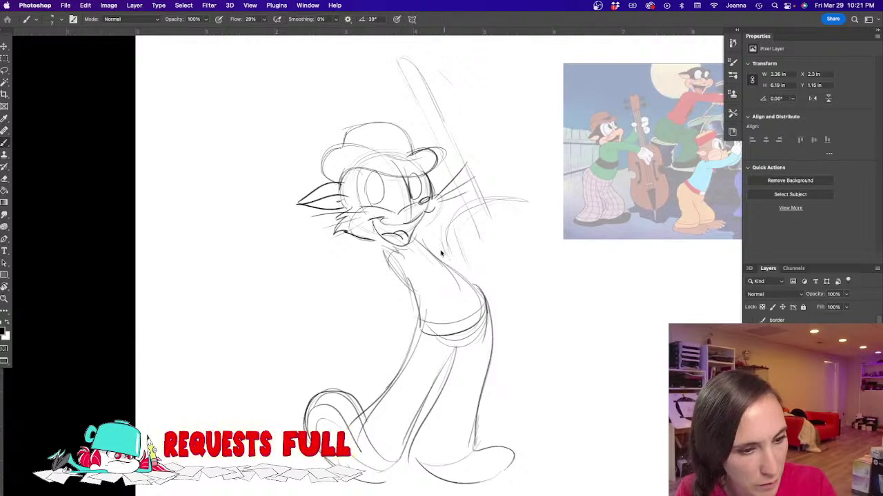
left_click_drag(444, 229, 453, 292)
left_click_drag(448, 256, 452, 280)
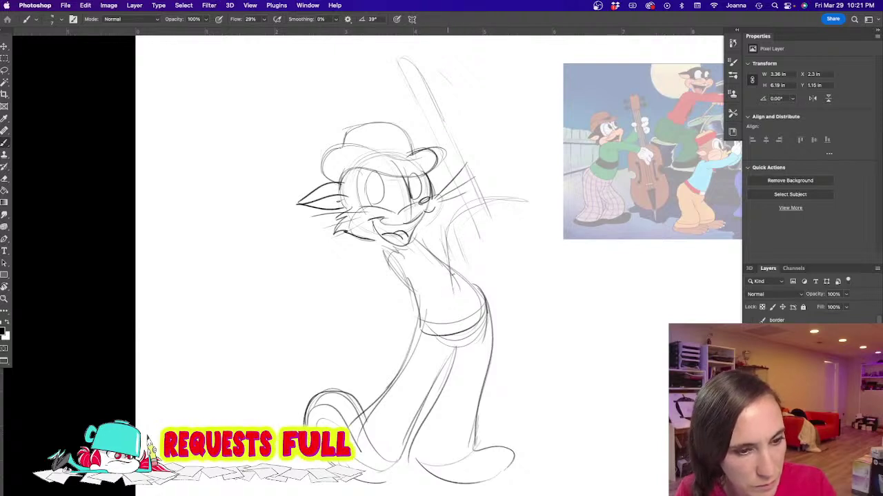
Step: Sketch the large outline of the double bass's body in front of the cat, down to its base
left_click_drag(448, 248, 479, 397)
left_click_drag(481, 202, 528, 202)
left_click_drag(537, 221, 549, 264)
mouse_move(528, 202)
left_mouse_down()
mouse_move(572, 314)
mouse_move(559, 407)
left_mouse_up()
left_click_drag(576, 358, 542, 427)
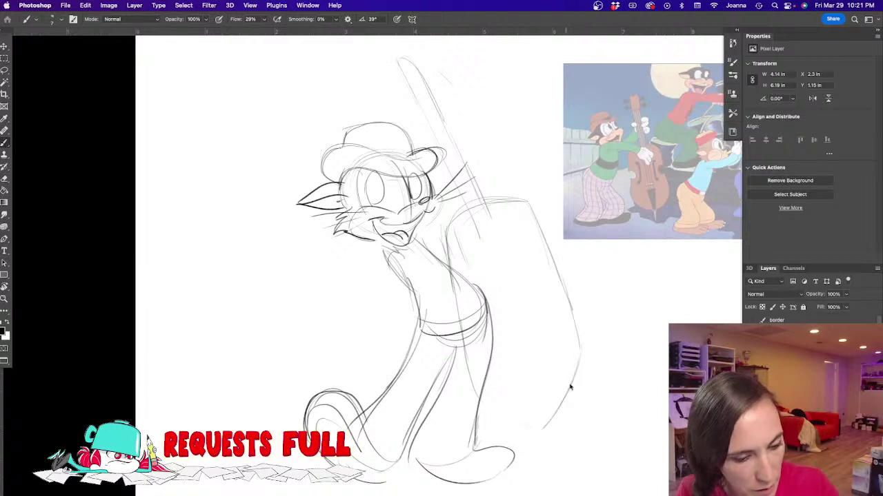
left_click_drag(584, 376, 567, 412)
left_click_drag(516, 424, 474, 403)
Step: Reinforce the bass body's near side and lower edge, and draw a pointed endpin beneath it
left_click_drag(439, 222, 460, 366)
mouse_move(456, 335)
left_mouse_down()
mouse_move(478, 407)
mouse_move(546, 429)
mouse_move(493, 371)
left_mouse_up()
mouse_move(550, 378)
left_mouse_down()
mouse_move(547, 403)
mouse_move(560, 433)
left_mouse_up()
left_click_drag(552, 396, 562, 438)
Step: Redraw the bass body's outline with bold dark strokes, adding a rounded notch on each side
left_click_drag(503, 151, 470, 154)
mouse_move(473, 154)
left_mouse_down()
mouse_move(432, 185)
mouse_move(438, 175)
left_mouse_up()
mouse_move(515, 157)
left_mouse_down()
mouse_move(542, 203)
mouse_move(483, 150)
mouse_move(545, 204)
mouse_move(577, 318)
mouse_move(538, 383)
left_mouse_up()
mouse_move(430, 181)
left_mouse_down()
mouse_move(432, 219)
mouse_move(452, 240)
mouse_move(439, 241)
left_mouse_up()
key("super+z")
key("super+z")
left_click_drag(430, 189, 448, 292)
mouse_move(445, 262)
left_mouse_down()
mouse_move(459, 334)
mouse_move(495, 380)
mouse_move(556, 372)
left_mouse_up()
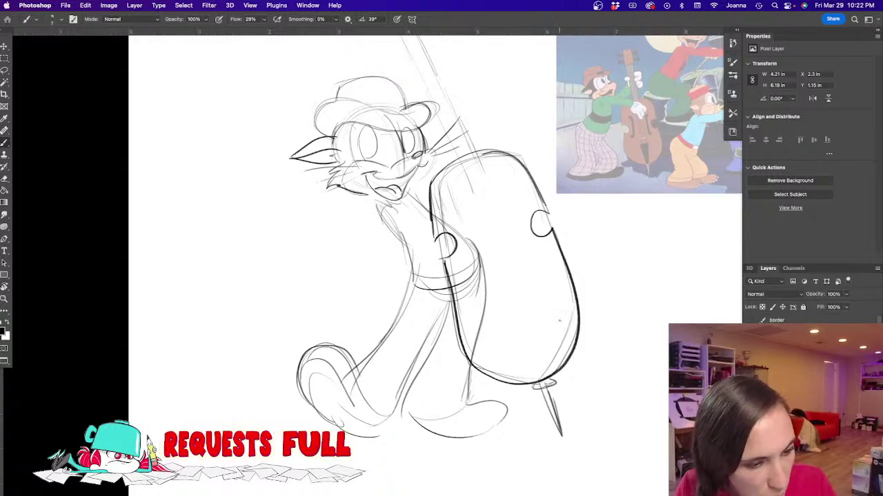
Step: Draw the bass's tapered tailpiece near the base of its body and a small bridge just above it
left_click_drag(432, 248, 438, 279)
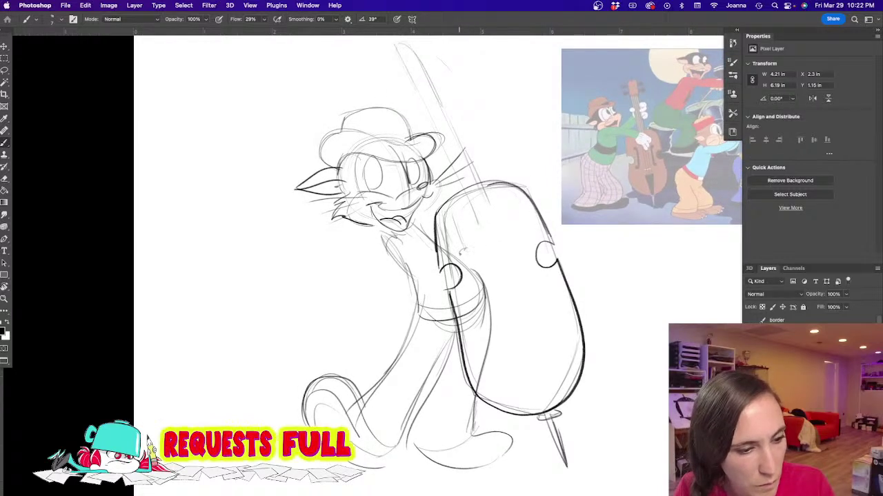
mouse_move(532, 343)
left_mouse_down()
mouse_move(514, 353)
mouse_move(542, 408)
left_mouse_up()
left_click_drag(537, 346, 545, 402)
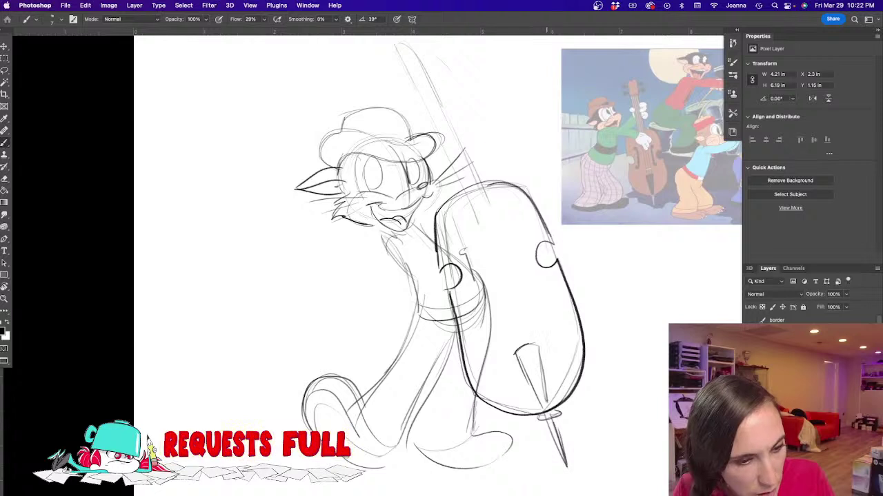
left_click_drag(516, 354, 540, 346)
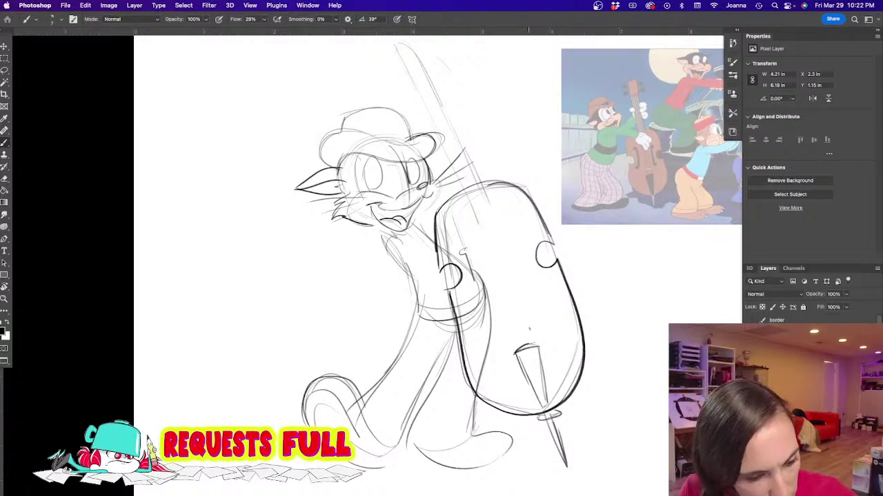
scroll(413, 173, "up", 3)
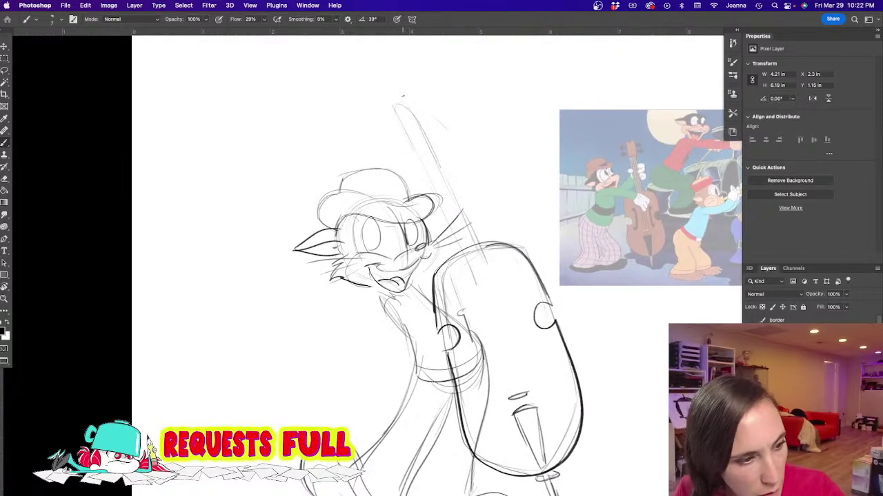
Step: Draw the bass's double-lobed headstock and firm up both edges of the slanted neck down to the body
mouse_move(406, 108)
left_mouse_down()
mouse_move(402, 131)
mouse_move(424, 122)
left_mouse_up()
left_click_drag(414, 99, 429, 126)
left_click_drag(391, 106, 460, 252)
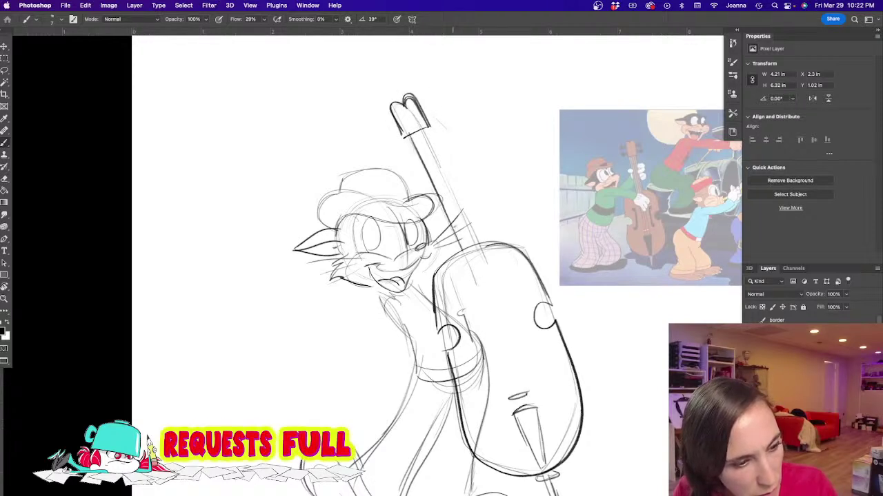
left_click_drag(426, 133, 479, 240)
key("super+z")
left_click_drag(425, 130, 477, 242)
left_click_drag(430, 143, 477, 243)
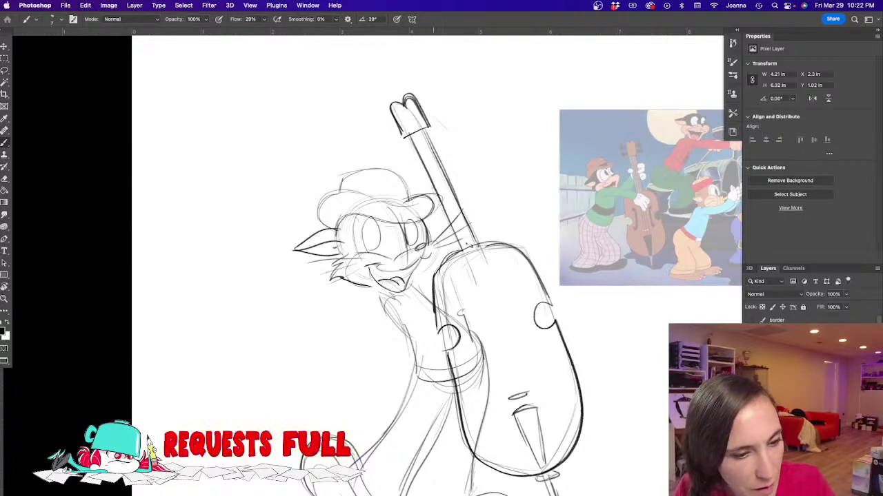
Step: Draw a slender f-hole on each half of the bass body's front
left_click_drag(464, 309, 484, 378)
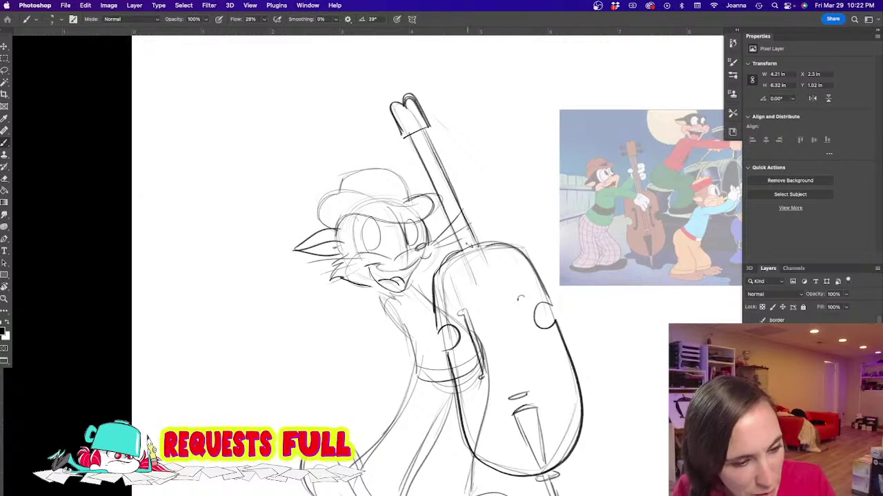
left_click_drag(517, 299, 533, 366)
left_click_drag(520, 300, 540, 363)
Step: Draw the long fingerboard and string lines from the neck down the bass body to the bridge
left_click_drag(429, 135, 474, 243)
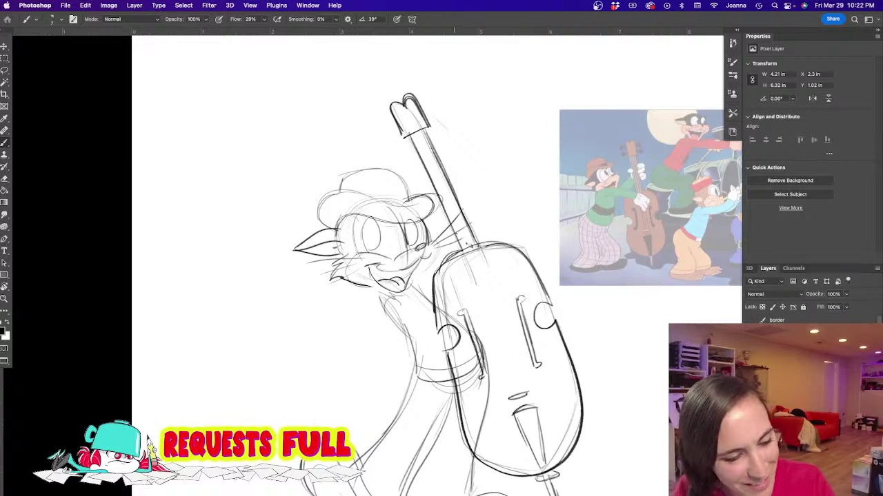
left_click_drag(424, 152, 505, 378)
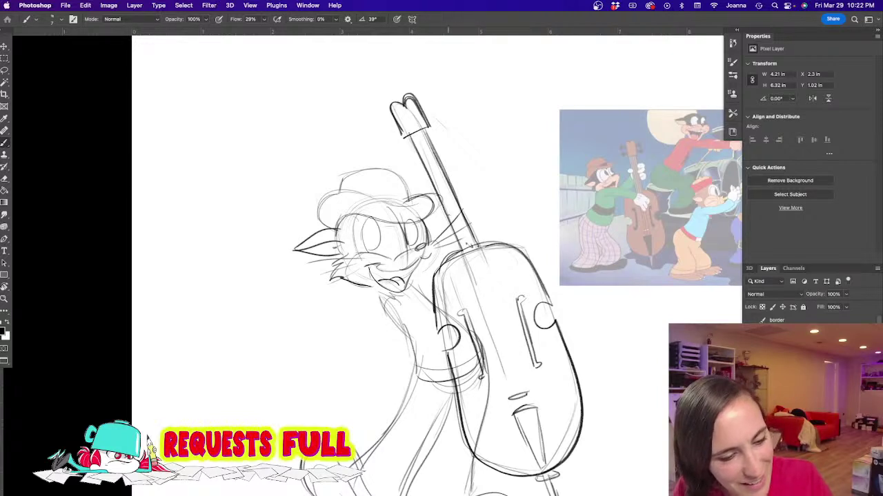
left_click_drag(423, 147, 504, 367)
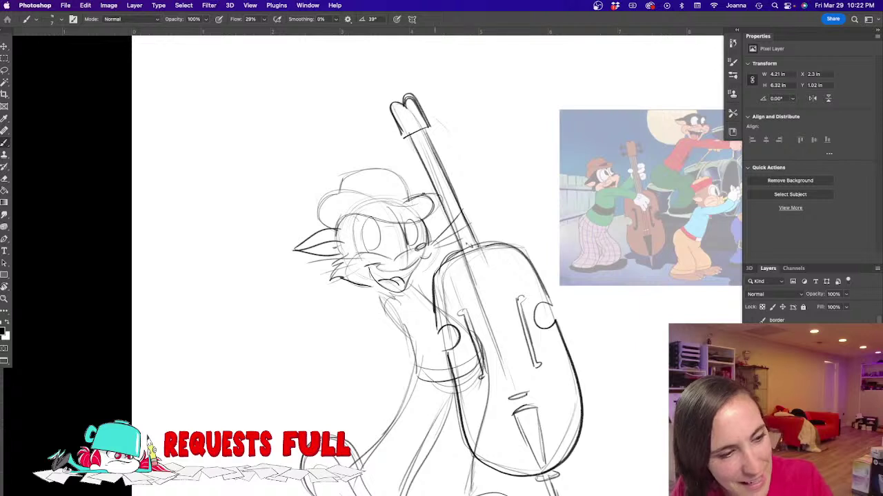
key("super+z")
left_click_drag(420, 140, 495, 331)
left_click_drag(444, 178, 522, 386)
mouse_move(486, 310)
left_mouse_down()
mouse_move(523, 423)
mouse_move(497, 372)
left_mouse_up()
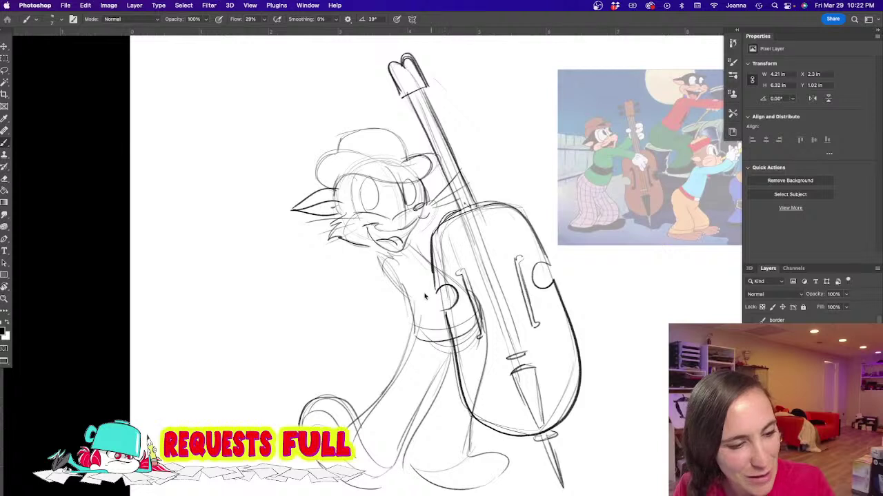
Step: Reshape the bass body with a wider lower bout, erasing the old outline and redrawing the sides and notches
mouse_move(474, 204)
left_mouse_down()
mouse_move(544, 261)
mouse_move(549, 291)
mouse_move(561, 304)
mouse_move(574, 414)
mouse_move(550, 430)
left_mouse_up()
key("e")
mouse_move(557, 322)
left_mouse_down()
mouse_move(574, 371)
mouse_move(559, 405)
left_mouse_up()
mouse_move(458, 320)
left_mouse_down()
mouse_move(466, 302)
mouse_move(476, 395)
mouse_move(517, 438)
mouse_move(504, 433)
left_mouse_up()
mouse_move(553, 293)
left_mouse_down()
mouse_move(563, 344)
mouse_move(537, 277)
mouse_move(546, 284)
left_mouse_up()
left_click_drag(428, 276, 447, 338)
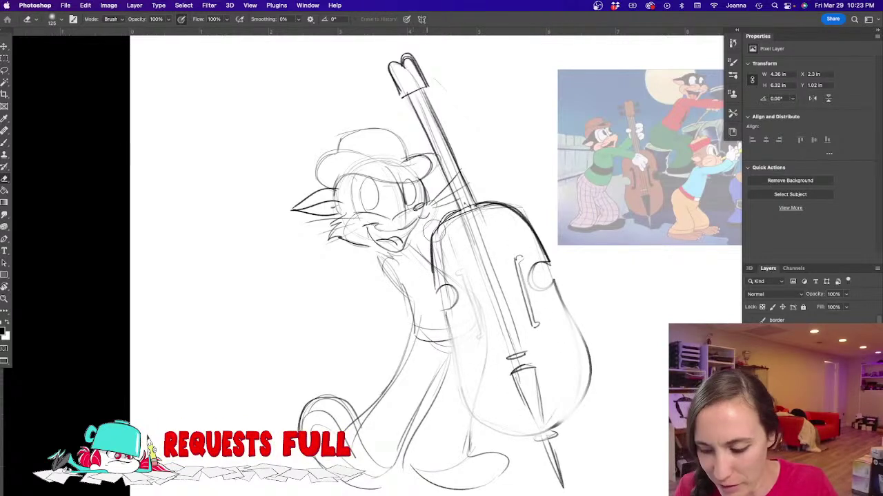
key("b")
mouse_move(531, 264)
left_mouse_down()
mouse_move(586, 353)
mouse_move(562, 420)
mouse_move(551, 428)
left_mouse_up()
mouse_move(437, 288)
left_mouse_down()
mouse_move(453, 308)
mouse_move(459, 399)
mouse_move(559, 441)
left_mouse_up()
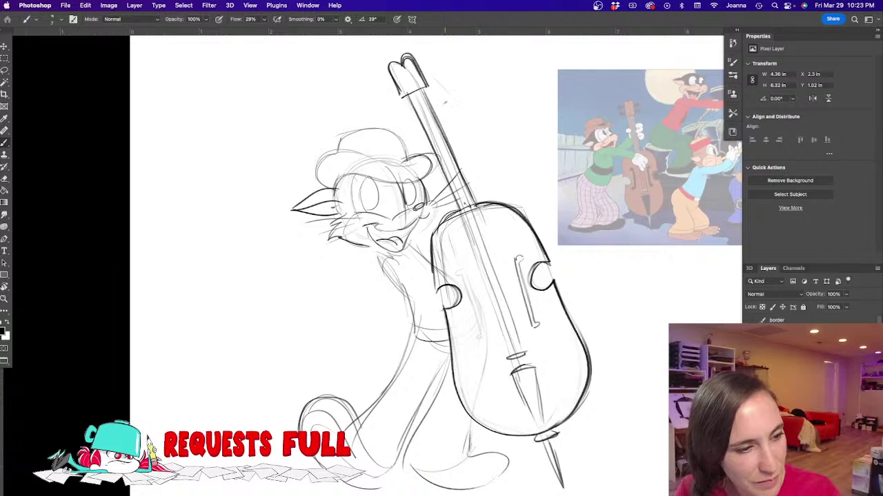
Step: Sketch the cat's hand gripping the bass neck above the hat, with the raised arm curving down behind the neck
mouse_move(447, 137)
left_mouse_down()
mouse_move(456, 116)
mouse_move(468, 143)
mouse_move(461, 155)
mouse_move(433, 134)
mouse_move(452, 134)
mouse_move(434, 142)
mouse_move(445, 123)
mouse_move(422, 147)
mouse_move(457, 171)
left_mouse_up()
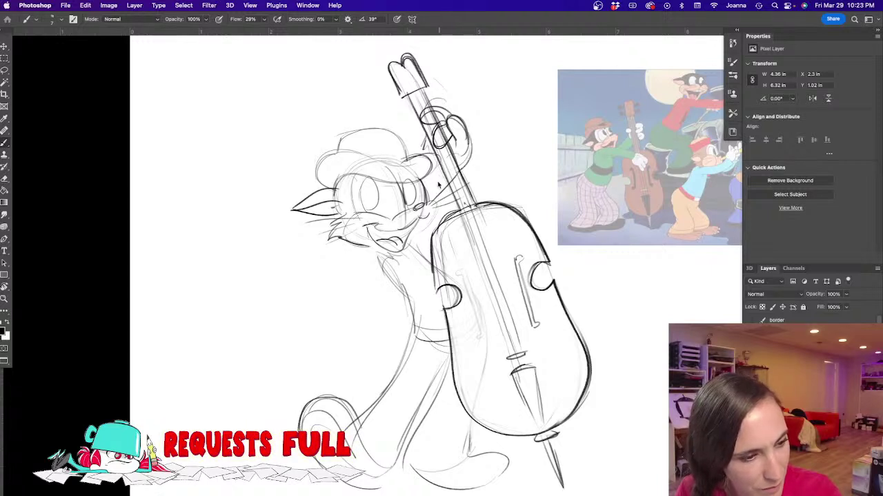
mouse_move(419, 147)
left_mouse_down()
mouse_move(433, 138)
mouse_move(441, 176)
left_mouse_up()
key("super+z")
key("super+z")
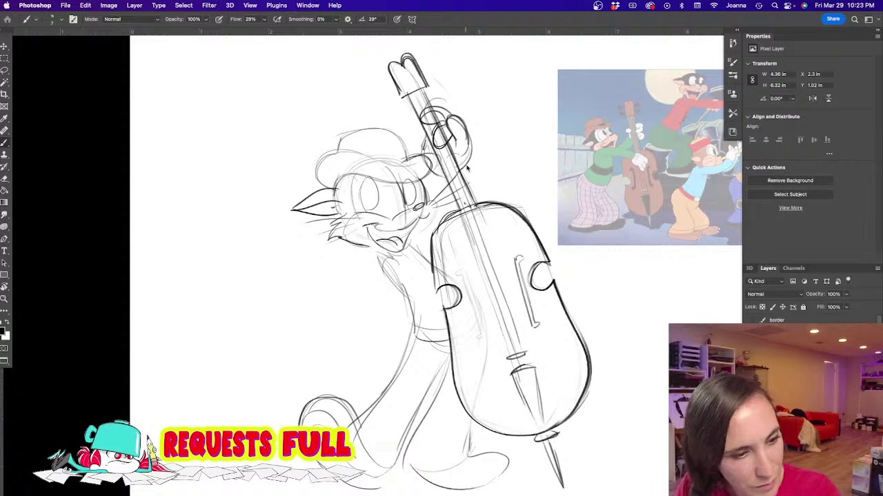
left_click_drag(470, 144, 478, 209)
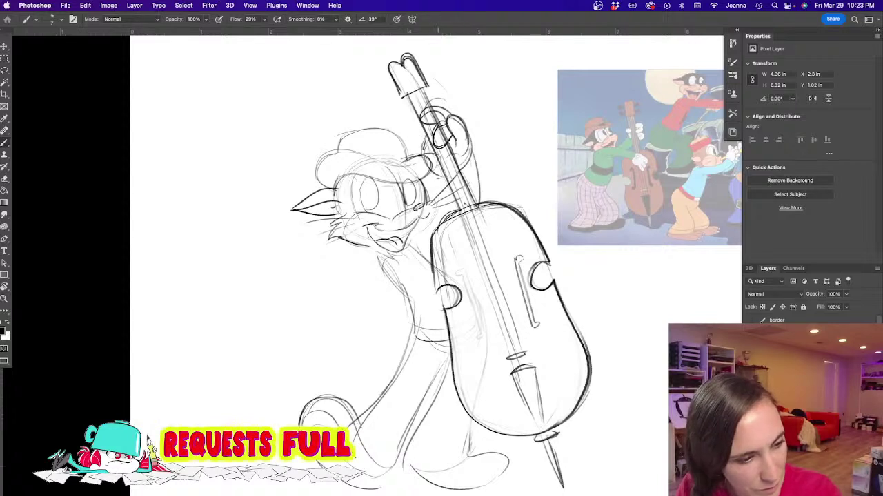
left_click_drag(443, 180, 440, 223)
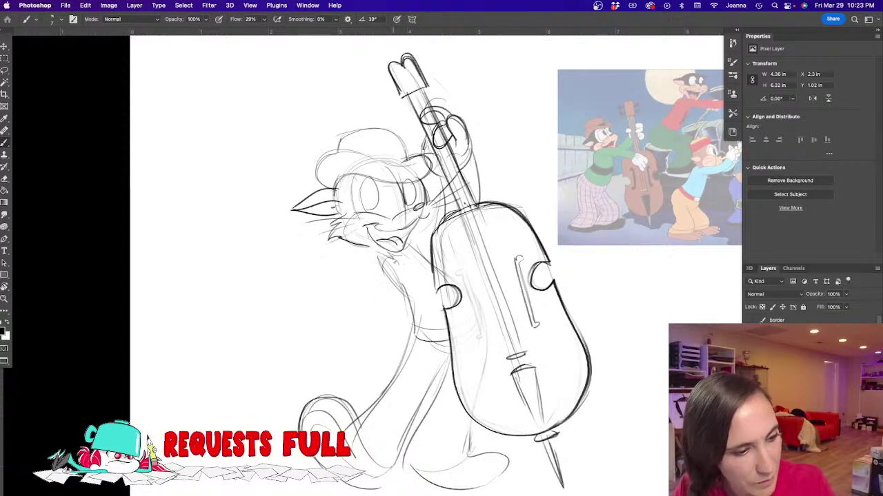
Step: Rough in the cat's plucking hand with an extended finger over the strings at the middle of the bass body
left_click_drag(394, 262, 433, 294)
left_click_drag(472, 274, 509, 291)
left_click_drag(476, 318, 497, 322)
mouse_move(468, 273)
left_mouse_down()
mouse_move(501, 262)
mouse_move(492, 281)
mouse_move(503, 302)
left_mouse_up()
left_click_drag(497, 298, 495, 321)
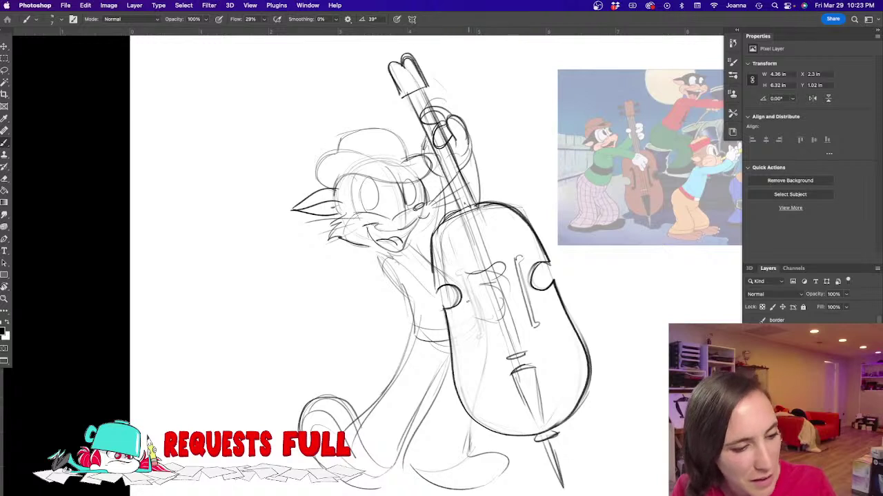
left_click_drag(469, 318, 499, 319)
mouse_move(479, 285)
left_mouse_down()
mouse_move(500, 314)
mouse_move(487, 286)
mouse_move(448, 312)
mouse_move(474, 319)
mouse_move(491, 276)
mouse_move(503, 318)
mouse_move(483, 303)
left_mouse_up()
Step: Refine the plucking hand's fingers, add a rounded cuff, and sketch the forearm back to the elbow
key("e")
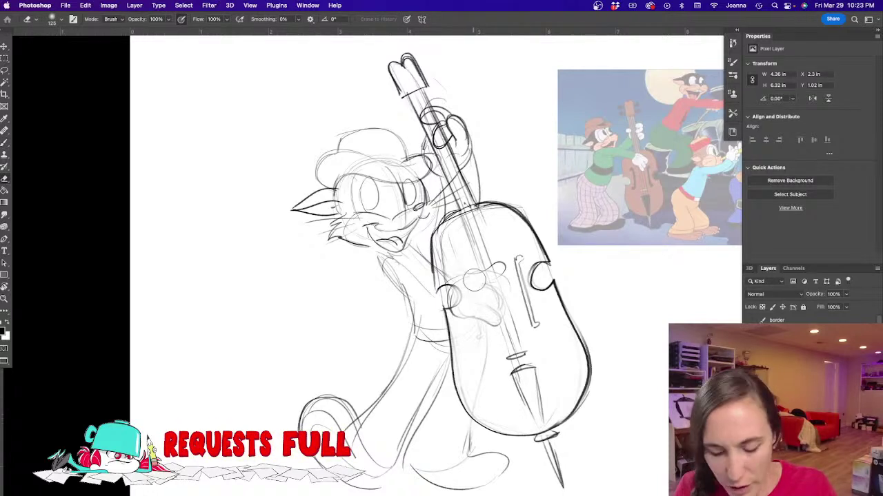
key("b")
mouse_move(494, 267)
left_mouse_down()
mouse_move(449, 293)
mouse_move(463, 313)
left_mouse_up()
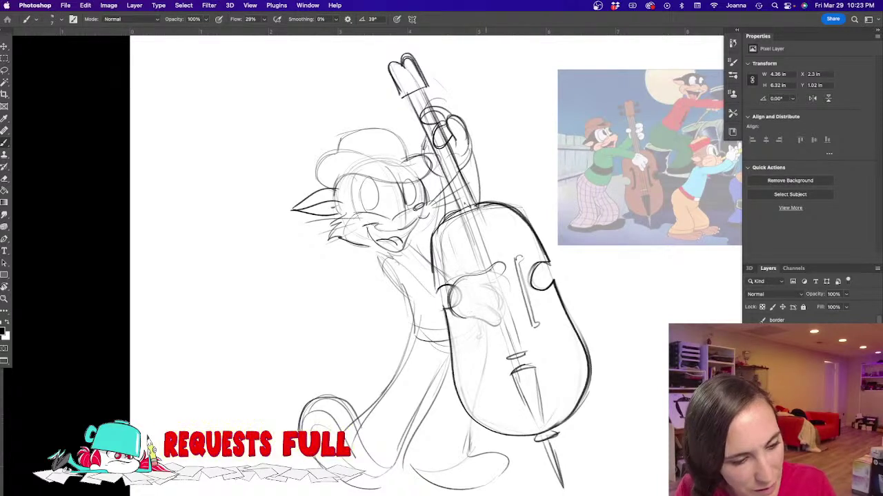
mouse_move(503, 265)
left_mouse_down()
mouse_move(485, 287)
mouse_move(495, 295)
mouse_move(488, 322)
mouse_move(497, 306)
left_mouse_up()
key("super+z")
left_click_drag(470, 277, 451, 316)
mouse_move(446, 286)
left_mouse_down()
mouse_move(404, 322)
mouse_move(422, 344)
mouse_move(395, 346)
left_mouse_up()
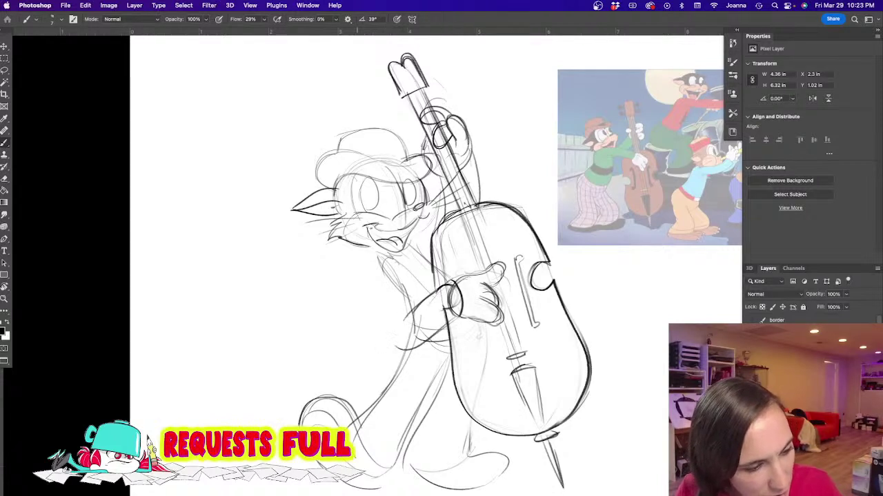
Step: Outline the near arm's sleeve from shoulder to bent elbow and darken the plucking hand's fingers
left_click_drag(378, 262, 395, 328)
mouse_move(382, 283)
left_mouse_down()
mouse_move(397, 343)
mouse_move(414, 307)
left_mouse_up()
left_click_drag(407, 353, 440, 332)
mouse_move(482, 301)
left_mouse_down()
mouse_move(503, 327)
mouse_move(455, 315)
left_mouse_up()
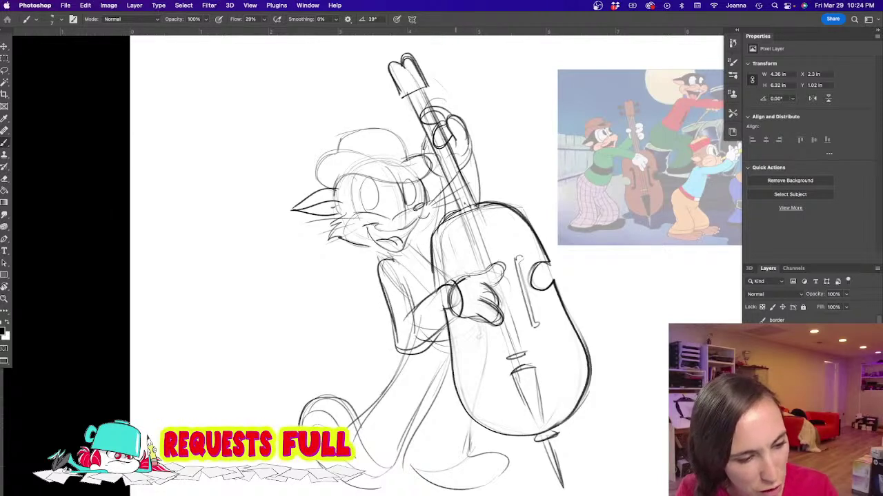
mouse_move(504, 263)
left_mouse_down()
mouse_move(491, 288)
mouse_move(500, 309)
left_mouse_up()
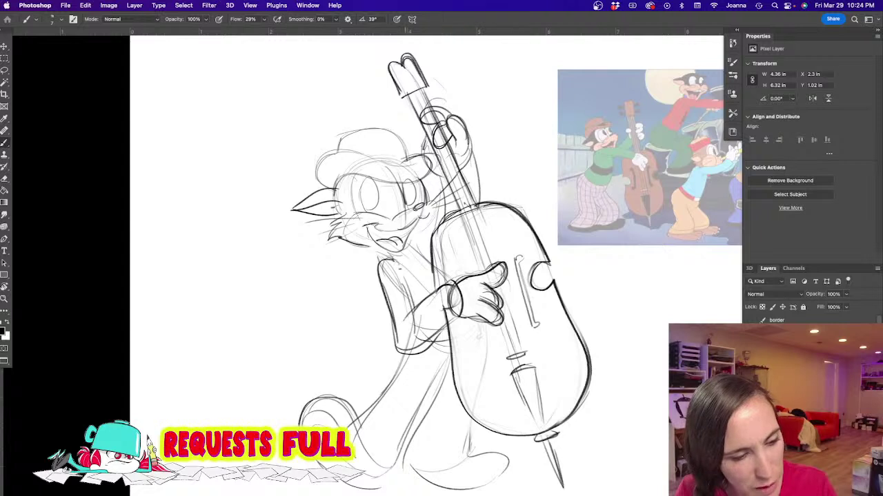
Step: Erase the low elbow and redraw the near sleeve with a tighter bend and a clear inner edge
key("e")
mouse_move(407, 337)
left_mouse_down()
mouse_move(426, 298)
mouse_move(441, 319)
mouse_move(407, 345)
mouse_move(388, 340)
left_mouse_up()
key("b")
left_click_drag(380, 277, 395, 327)
mouse_move(381, 279)
left_mouse_down()
mouse_move(400, 330)
mouse_move(462, 311)
mouse_move(415, 309)
left_mouse_up()
left_click_drag(403, 279, 419, 311)
Step: Firm up the back leg, the sweater's hem and neckline, and the outer edge of the raised arm
mouse_move(450, 345)
left_mouse_down()
mouse_move(420, 352)
mouse_move(377, 405)
left_mouse_up()
mouse_move(410, 345)
left_mouse_down()
mouse_move(448, 348)
mouse_move(410, 353)
left_mouse_up()
left_click_drag(411, 344, 440, 353)
mouse_move(381, 254)
left_mouse_down()
mouse_move(435, 267)
mouse_move(429, 260)
left_mouse_up()
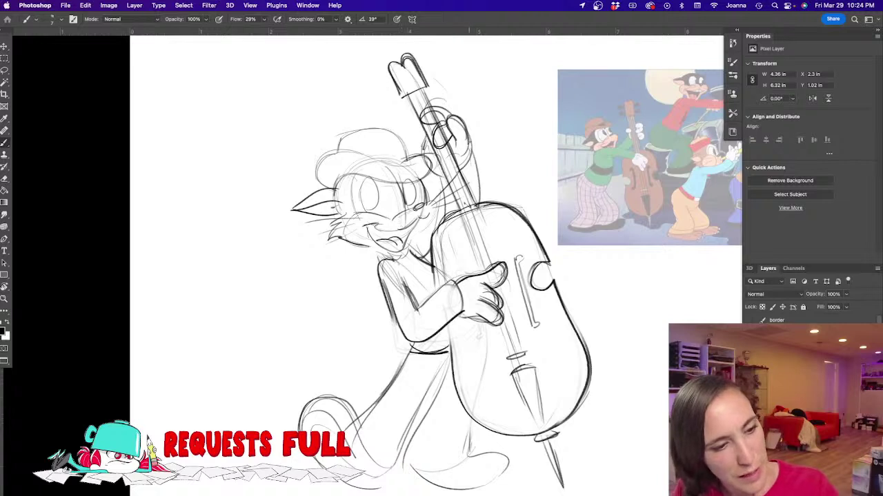
left_click_drag(469, 142, 476, 215)
Step: Select the cat's head and hat with the Lasso, tilt them counterclockwise and lower them toward the shoulders
key("l")
mouse_move(397, 130)
left_mouse_down()
mouse_move(422, 158)
mouse_move(433, 197)
mouse_move(467, 179)
mouse_move(462, 200)
mouse_move(403, 268)
mouse_move(310, 298)
mouse_move(386, 116)
mouse_move(376, 119)
left_mouse_up()
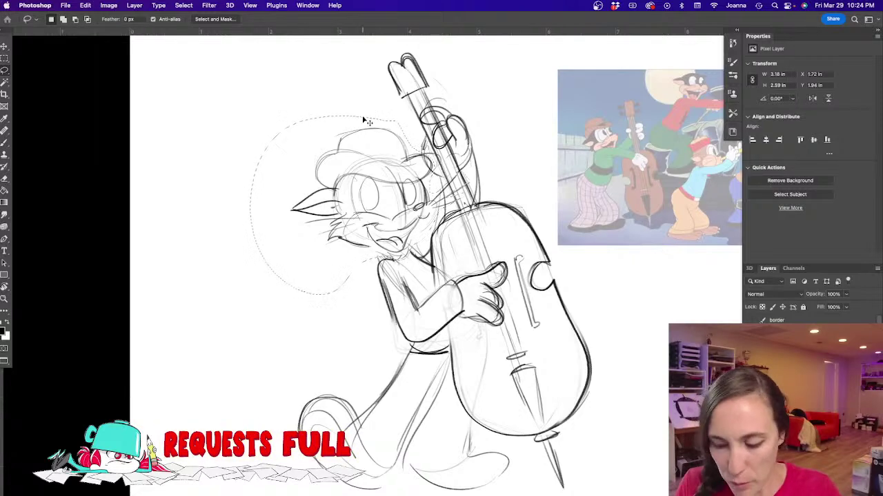
key("ctrl+t")
left_click_drag(242, 105, 217, 134)
left_click_drag(296, 173, 322, 177)
key("Return")
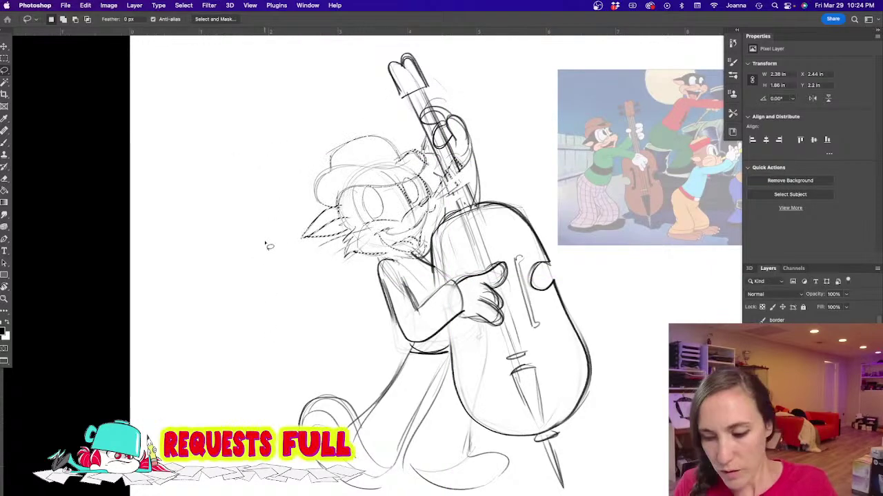
key("super+d")
Step: Erase the plucking hand and forearm, and redraw them lower on the bass with a new cuff and side notch
left_click_drag(280, 329, 321, 309)
left_click(314, 316, "alt")
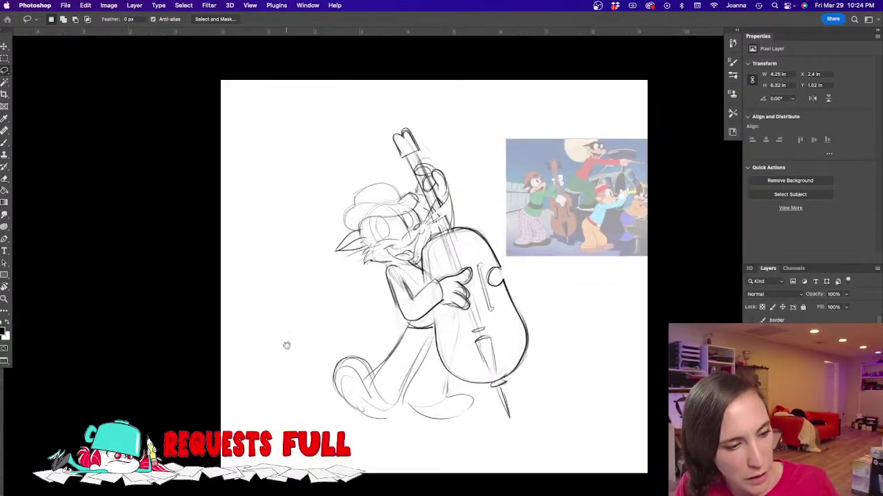
left_click_drag(285, 343, 335, 321)
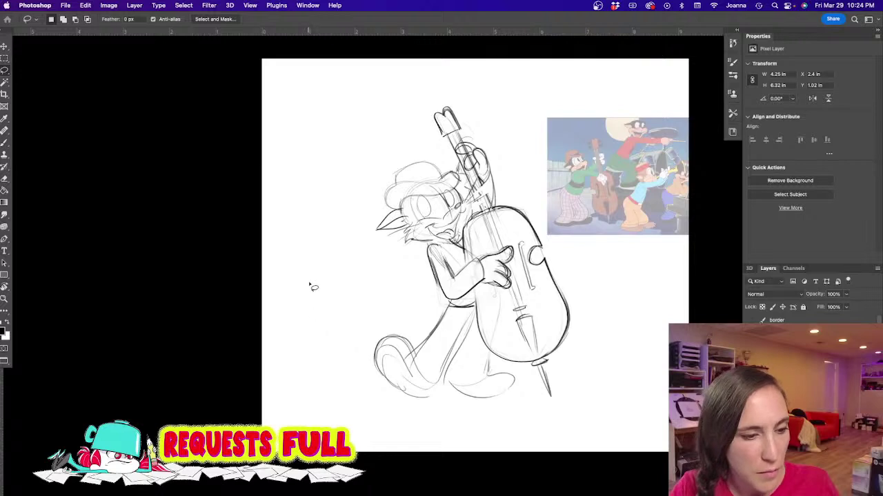
key("b")
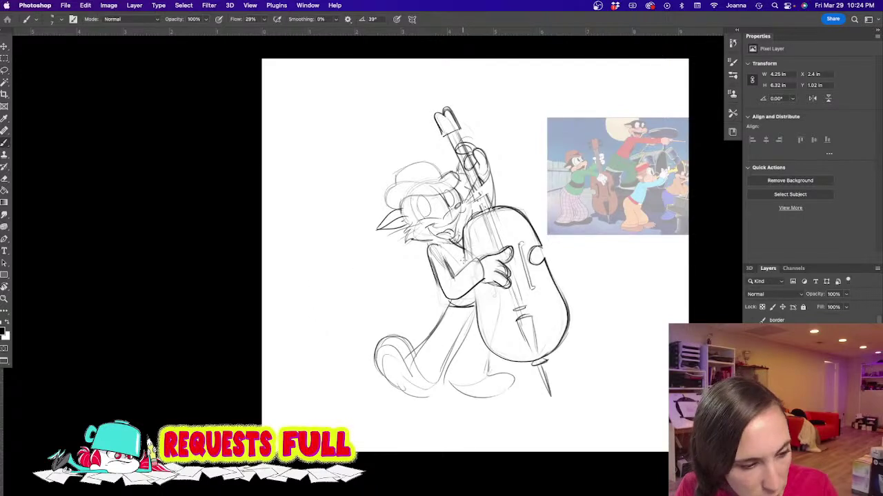
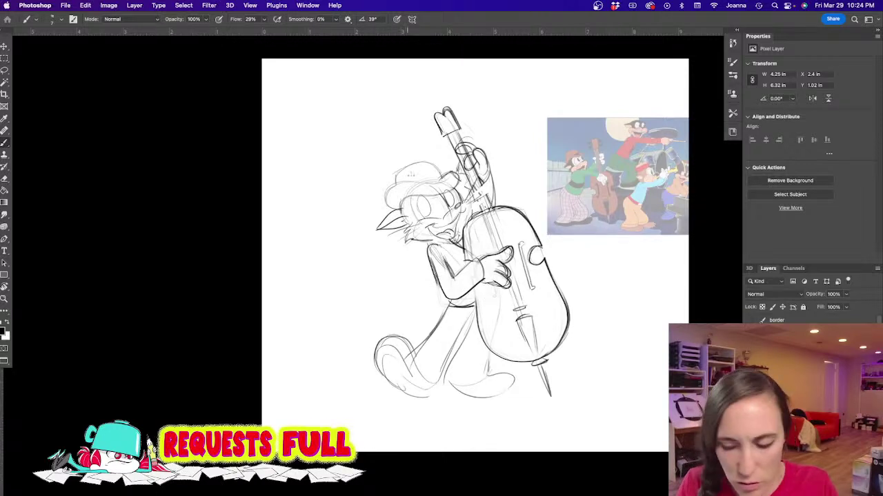
key("e")
mouse_move(455, 270)
left_mouse_down()
mouse_move(469, 289)
mouse_move(500, 268)
mouse_move(510, 287)
mouse_move(491, 274)
mouse_move(470, 292)
left_mouse_up()
key("b")
mouse_move(445, 262)
left_mouse_down()
mouse_move(477, 282)
mouse_move(433, 268)
mouse_move(488, 302)
left_mouse_up()
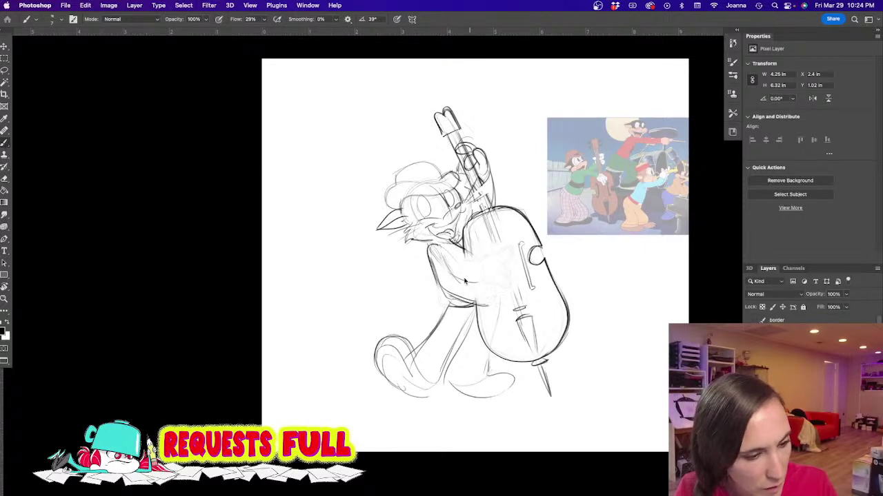
left_click_drag(465, 260, 475, 275)
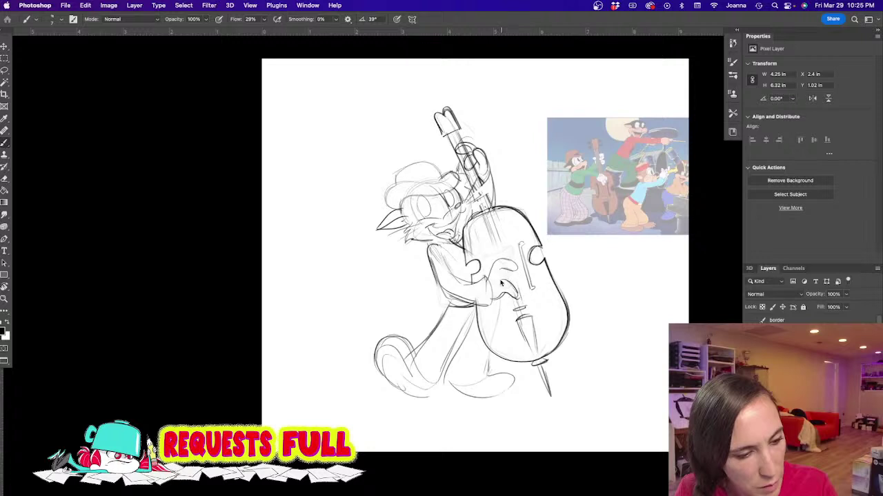
left_click_drag(486, 279, 487, 304)
left_click_drag(442, 259, 484, 285)
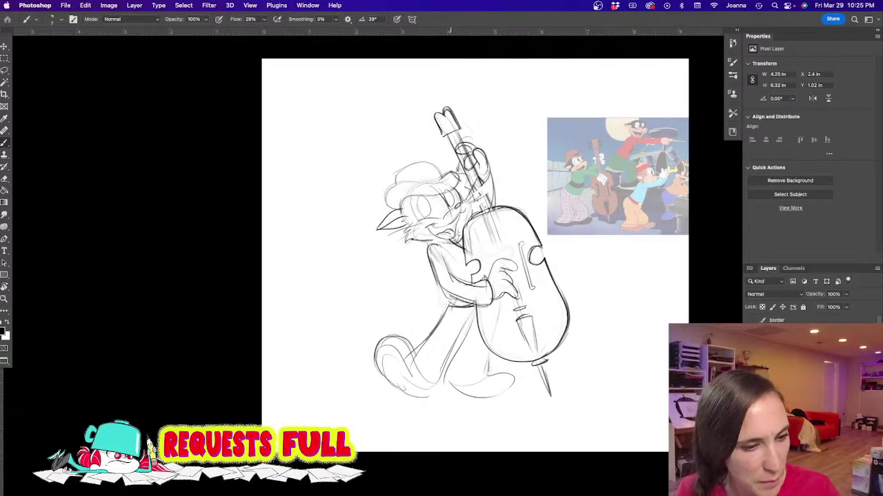
Step: Select the cat's legs and feet with the Lasso, move them slightly lower on the canvas, and deselect
key("l")
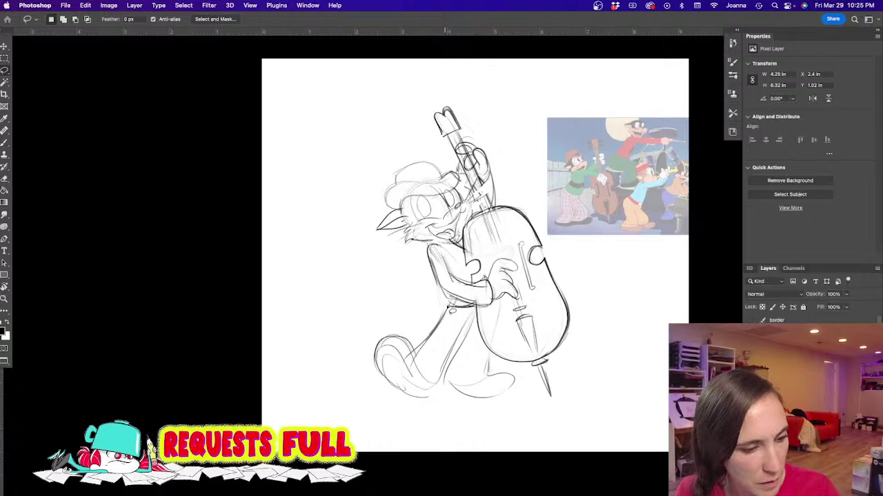
mouse_move(514, 376)
left_mouse_down()
mouse_move(364, 423)
mouse_move(444, 311)
left_mouse_up()
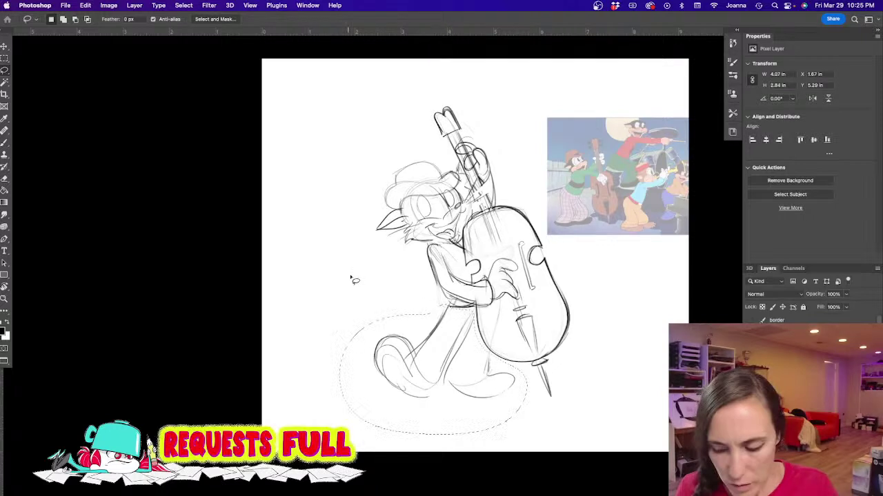
key("v")
mouse_move(389, 358)
left_mouse_down()
mouse_move(386, 383)
mouse_move(384, 365)
left_mouse_up()
key("super+d")
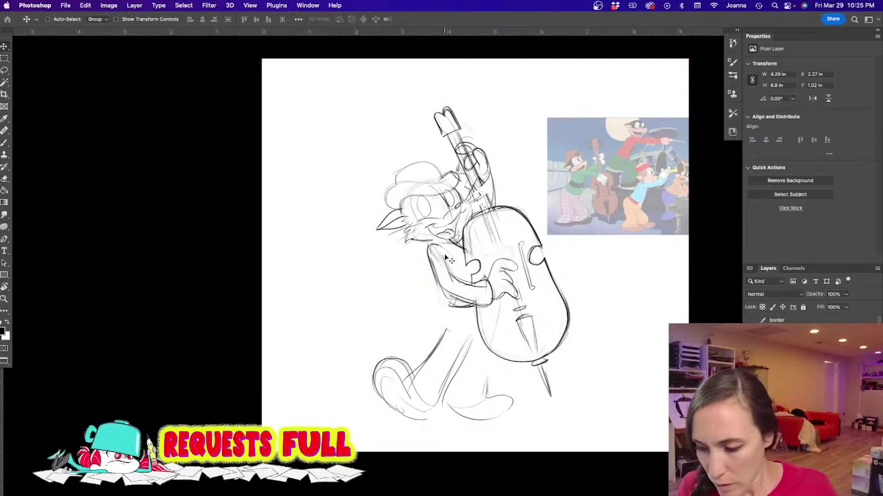
Step: Select the bass body with its end pin and the plucking hand area, move the body slightly down and right, and deselect
key("l")
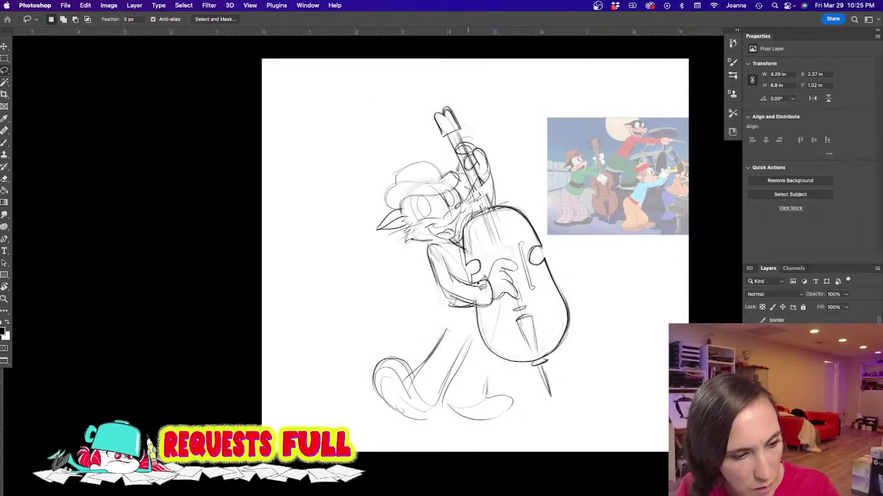
mouse_move(483, 310)
left_mouse_down()
mouse_move(475, 334)
mouse_move(583, 258)
mouse_move(507, 192)
mouse_move(462, 209)
mouse_move(475, 257)
mouse_move(466, 241)
left_mouse_up()
key("v")
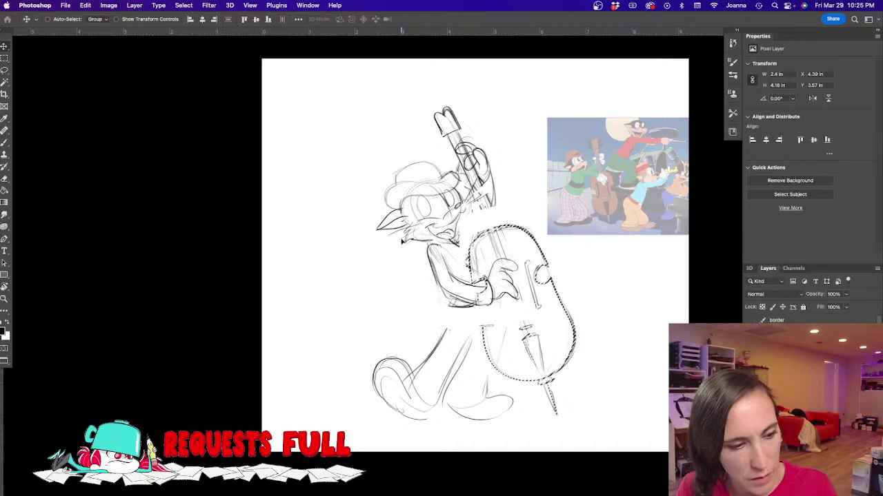
key("super+d")
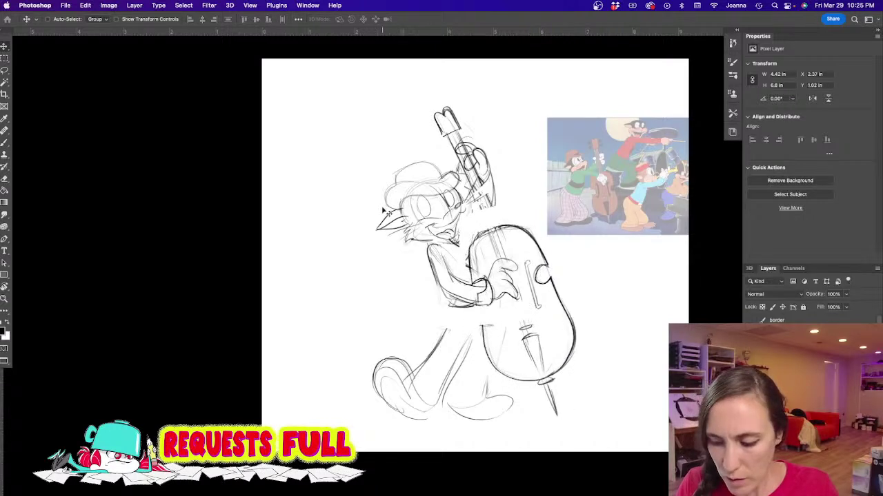
Step: Redraw the bass neck and strings to bridge the gap to the lowered body and continue to the bridge
key("b")
left_click_drag(477, 199, 500, 262)
left_click_drag(470, 182, 500, 261)
left_click_drag(476, 181, 505, 260)
mouse_move(482, 187)
left_mouse_down()
mouse_move(508, 258)
mouse_move(501, 254)
left_mouse_up()
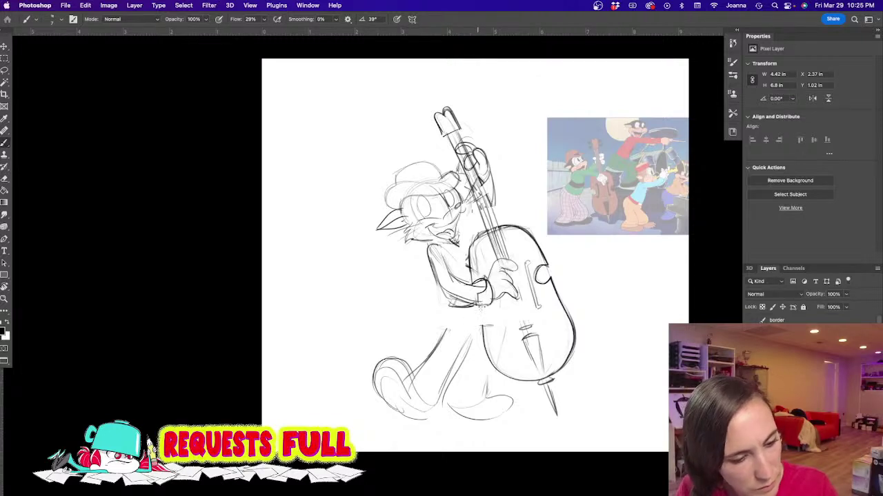
left_click_drag(498, 249, 524, 335)
mouse_move(509, 269)
left_mouse_down()
mouse_move(531, 335)
mouse_move(530, 327)
left_mouse_up()
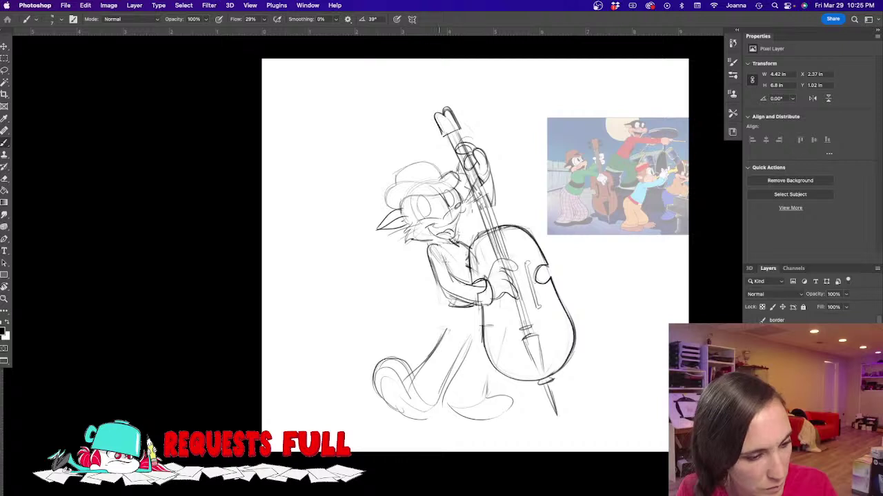
Step: Extend both legs up to the hips and firm up the outlines of the trouser legs and shoes
left_click_drag(455, 308, 429, 374)
left_click_drag(473, 319, 444, 396)
left_click_drag(466, 355, 448, 413)
mouse_move(496, 356)
left_mouse_down()
mouse_move(485, 398)
mouse_move(455, 412)
mouse_move(513, 408)
mouse_move(490, 402)
left_mouse_up()
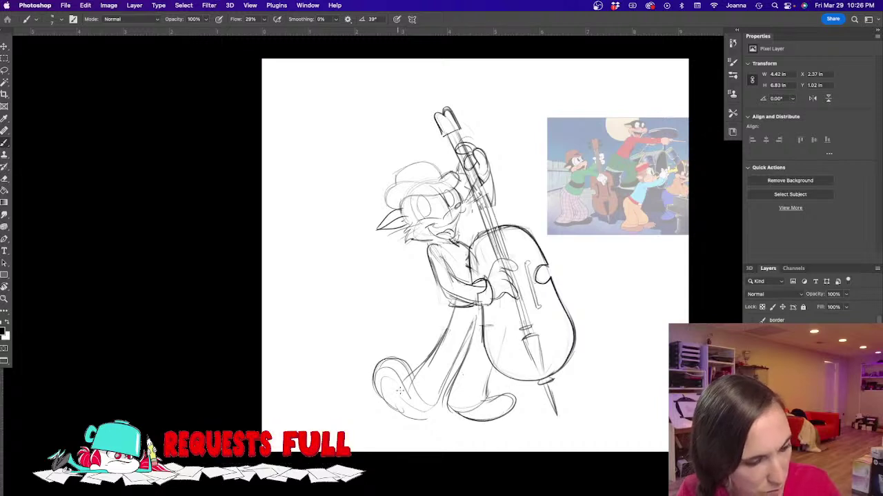
mouse_move(427, 401)
left_mouse_down()
mouse_move(428, 418)
mouse_move(378, 405)
mouse_move(416, 421)
left_mouse_up()
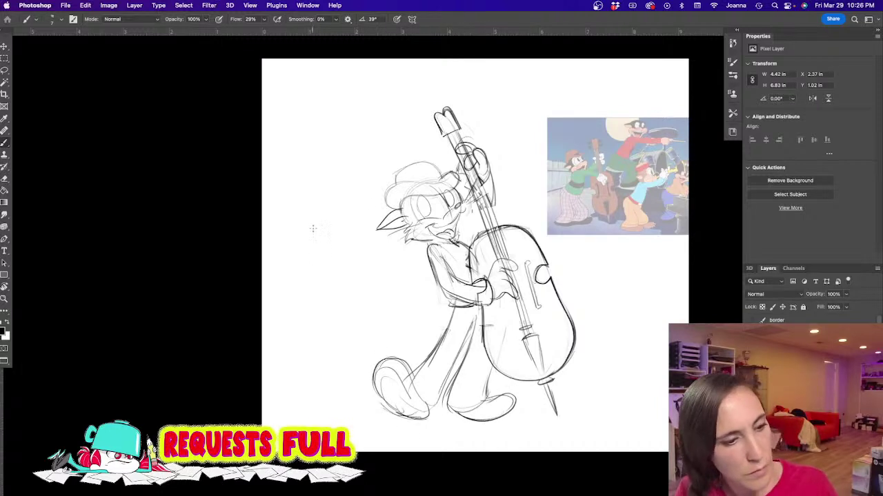
Step: Fade the near arm, rough in a longer, lower sleeve with cuff and the bass's side notch, and erase the old plucking hand
key("e")
mouse_move(422, 248)
left_mouse_down()
mouse_move(442, 263)
mouse_move(454, 296)
mouse_move(479, 288)
mouse_move(456, 306)
mouse_move(433, 296)
left_mouse_up()
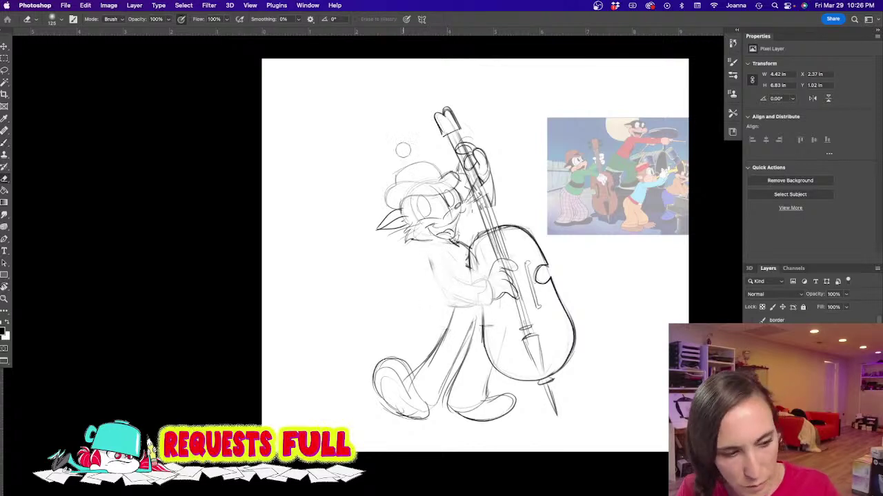
key("b")
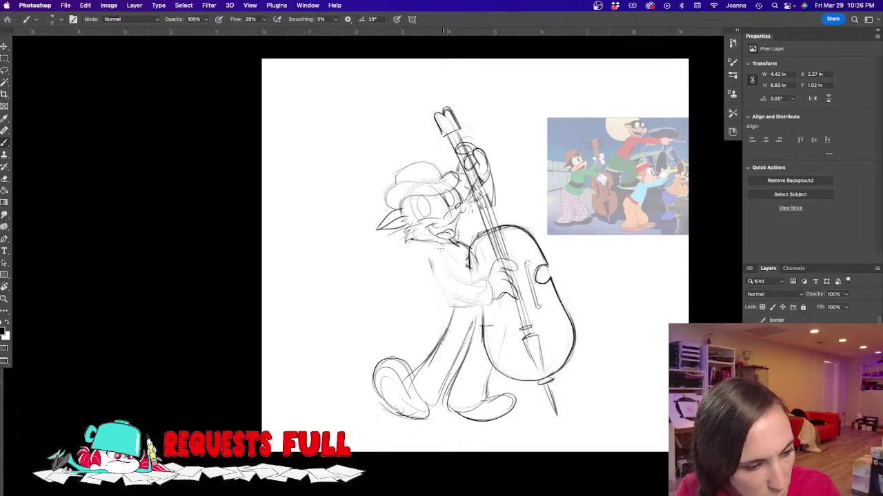
left_click_drag(439, 266, 436, 318)
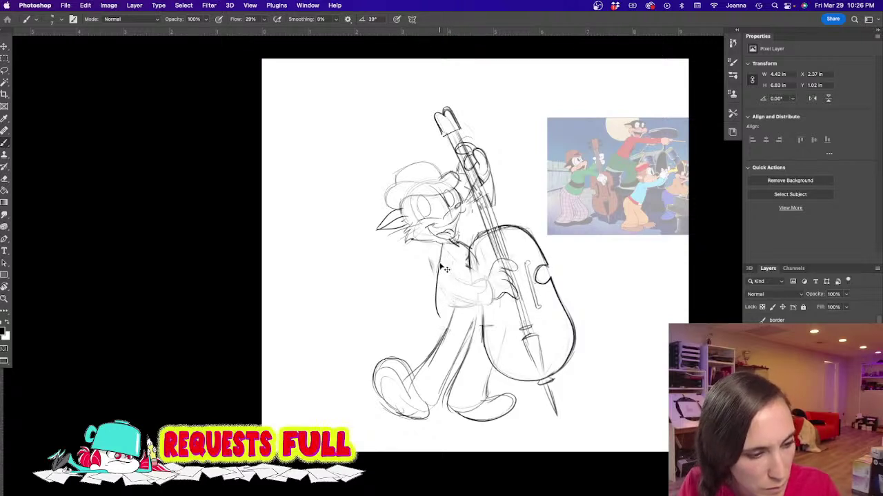
mouse_move(442, 245)
left_mouse_down()
mouse_move(441, 274)
mouse_move(482, 322)
mouse_move(456, 286)
left_mouse_up()
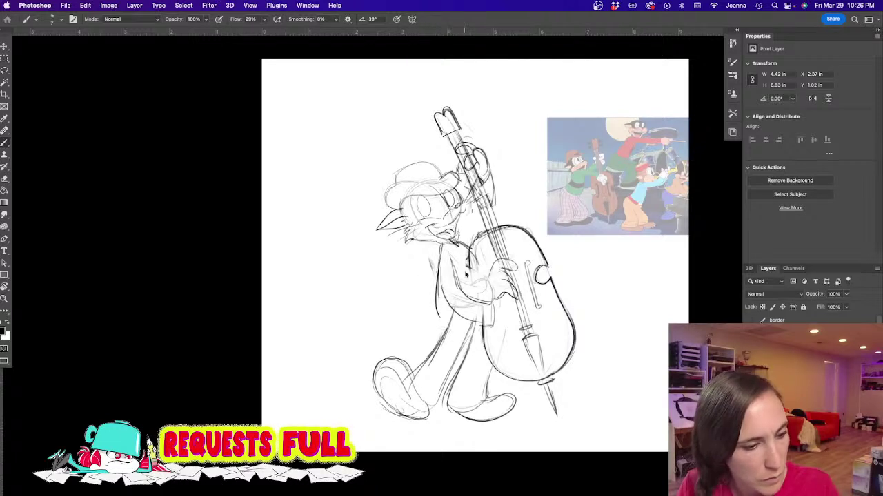
left_click_drag(473, 284, 477, 293)
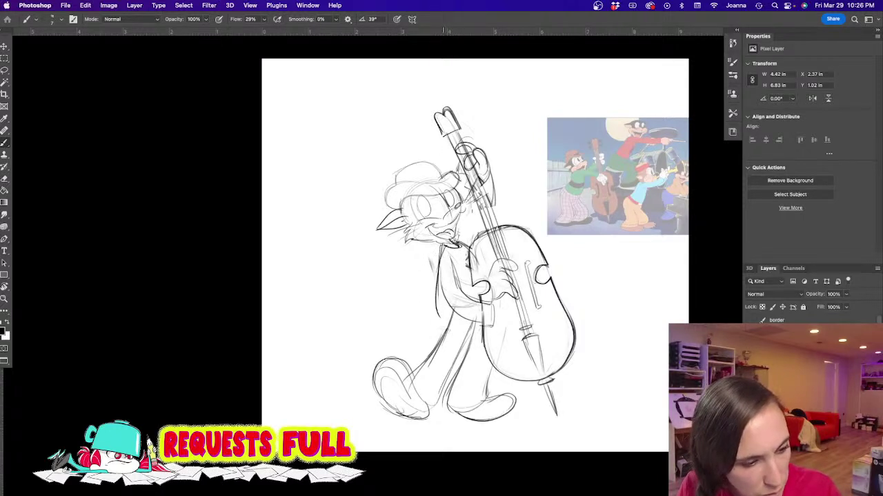
key("e")
mouse_move(439, 286)
left_mouse_down()
mouse_move(479, 267)
mouse_move(498, 307)
mouse_move(515, 292)
mouse_move(478, 293)
left_mouse_up()
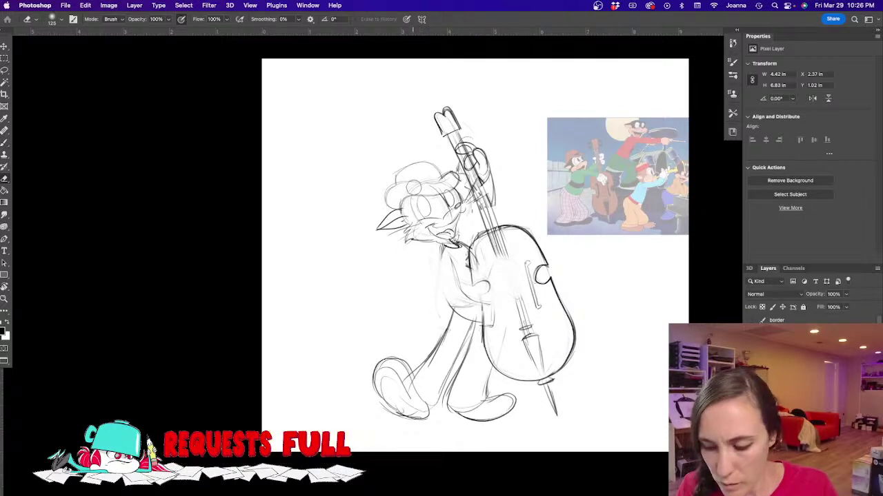
key("b")
mouse_move(493, 302)
left_mouse_down()
mouse_move(507, 289)
mouse_move(503, 303)
mouse_move(525, 304)
left_mouse_up()
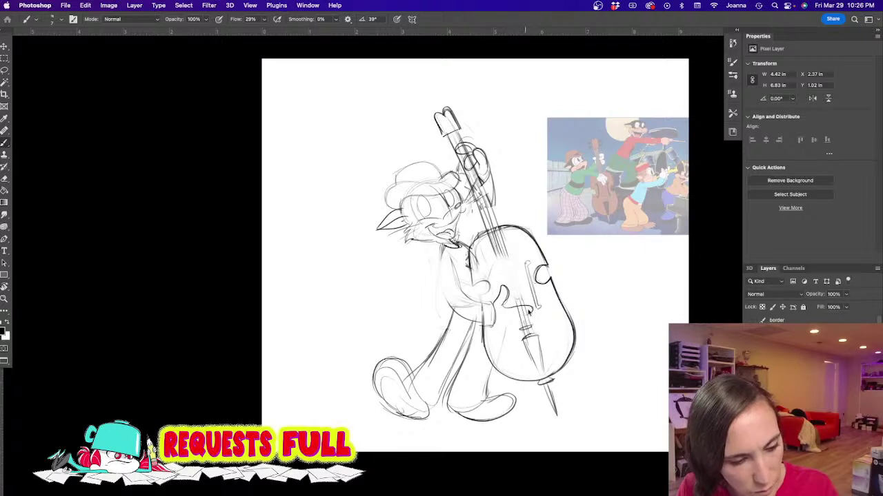
key("super+z")
key("super+z")
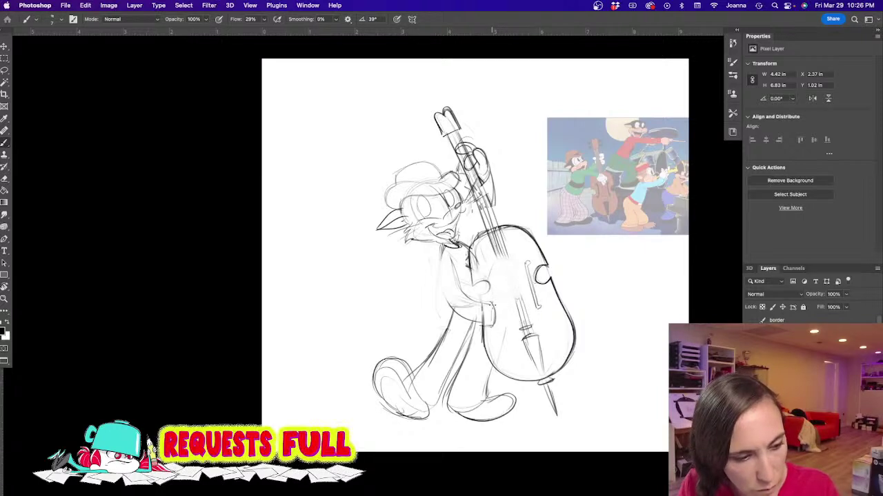
mouse_move(492, 305)
left_mouse_down()
mouse_move(500, 285)
mouse_move(494, 304)
mouse_move(517, 303)
mouse_move(515, 318)
left_mouse_up()
key("super+z")
key("super+z")
key("super+z")
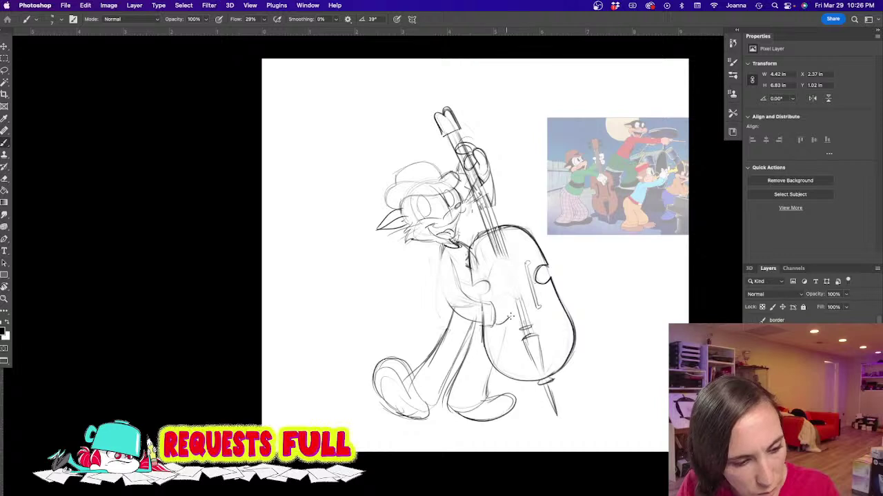
Step: Draw the plucking hand curled over the strings just above the bridge, and firm up the near sleeve
mouse_move(511, 310)
left_mouse_down()
mouse_move(507, 320)
mouse_move(516, 284)
mouse_move(525, 309)
left_mouse_up()
mouse_move(439, 279)
left_mouse_down()
mouse_move(453, 308)
mouse_move(484, 327)
left_mouse_up()
left_click_drag(452, 263, 463, 291)
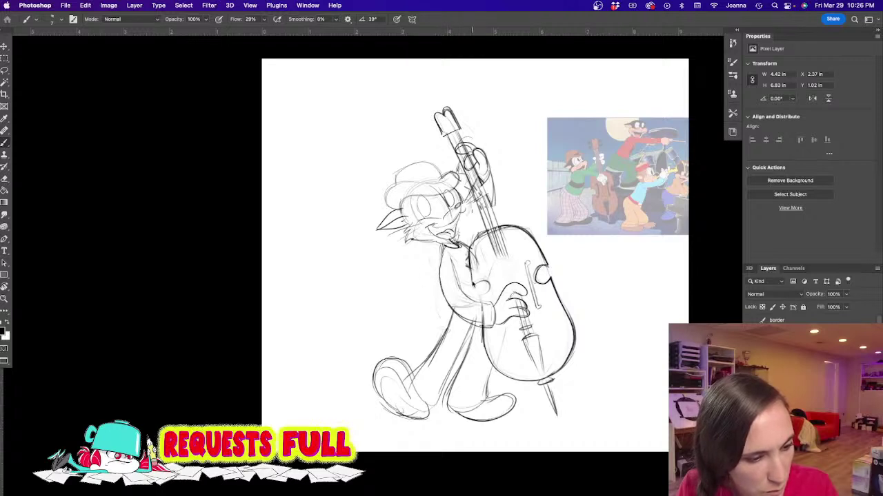
Step: Extend the bass strings down to the plucking hand and draw the raised arm's sleeve down to the top of the bass body
left_click_drag(481, 216, 509, 289)
left_click_drag(495, 230, 515, 291)
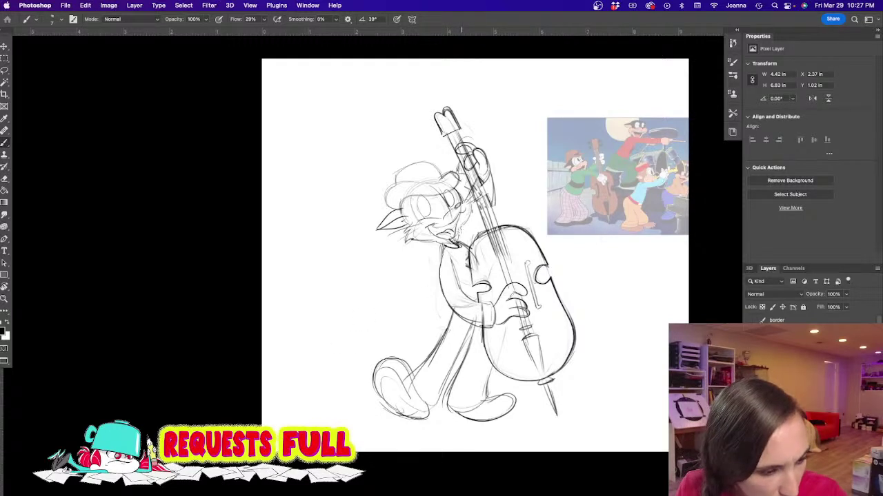
left_click_drag(487, 163, 512, 230)
left_click_drag(492, 202, 486, 229)
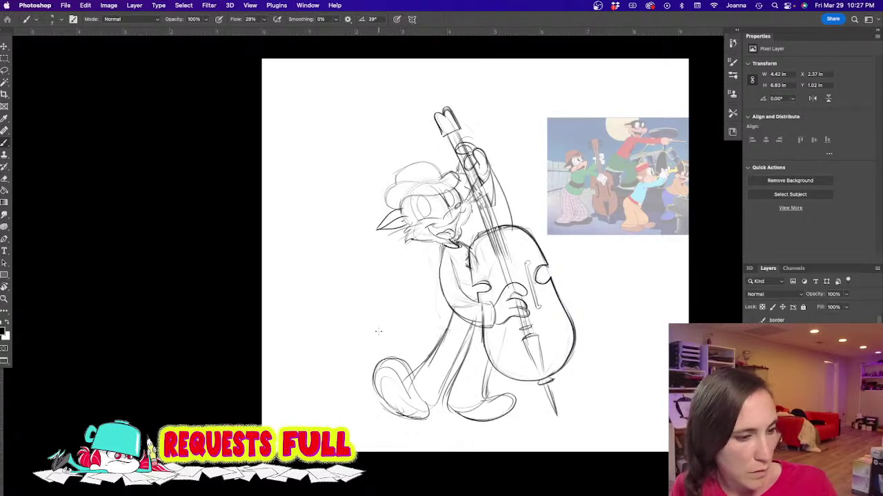
Step: Fade the near arm and torso, redraw the sleeve with a sharper elbow, and firm up the back leg's edges
key("e")
mouse_move(434, 252)
left_mouse_down()
mouse_move(445, 307)
mouse_move(475, 324)
mouse_move(457, 246)
left_mouse_up()
key("b")
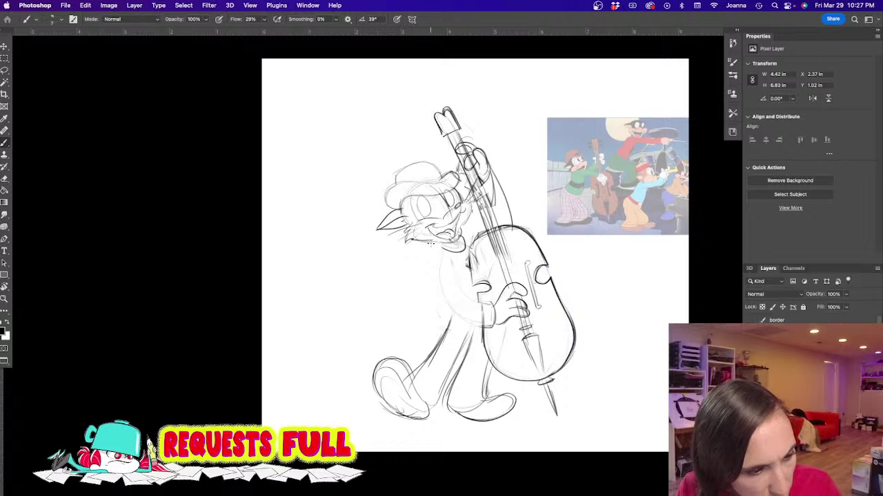
mouse_move(447, 257)
left_mouse_down()
mouse_move(465, 321)
mouse_move(487, 320)
left_mouse_up()
left_click_drag(473, 252, 493, 305)
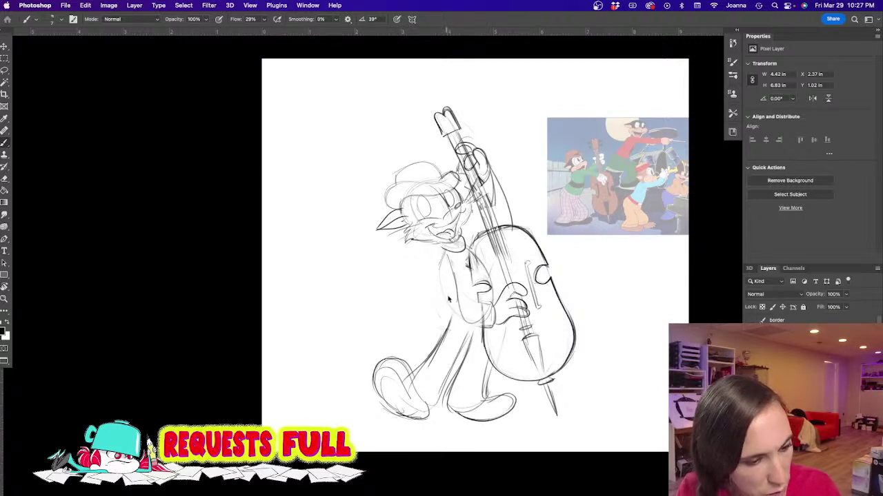
mouse_move(446, 251)
left_mouse_down()
mouse_move(437, 301)
mouse_move(494, 327)
left_mouse_up()
mouse_move(452, 268)
left_mouse_down()
mouse_move(470, 303)
mouse_move(493, 303)
left_mouse_up()
left_click_drag(451, 321, 420, 371)
mouse_move(472, 332)
left_mouse_down()
mouse_move(440, 412)
mouse_move(419, 419)
left_mouse_up()
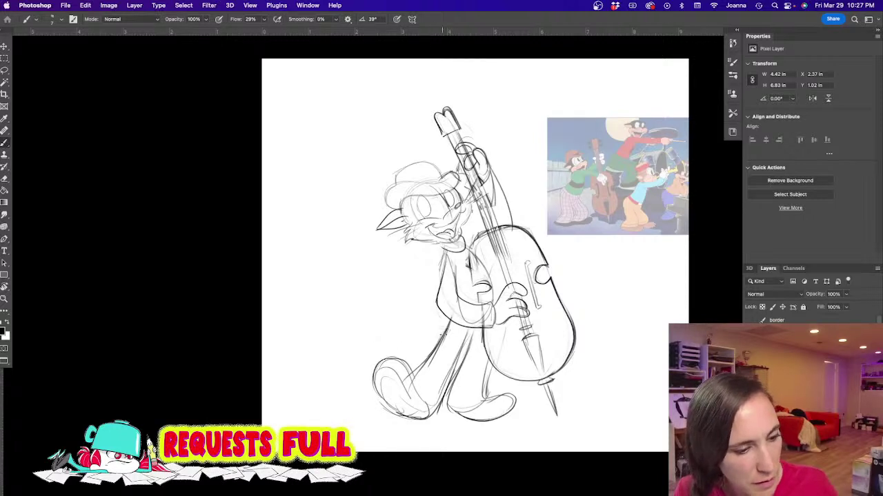
Step: Draw a long S-curved tail rising behind the cat, with a rounded tip and a ribbon tied near the end
mouse_move(422, 348)
left_mouse_down()
mouse_move(378, 273)
mouse_move(419, 341)
mouse_move(435, 342)
left_mouse_up()
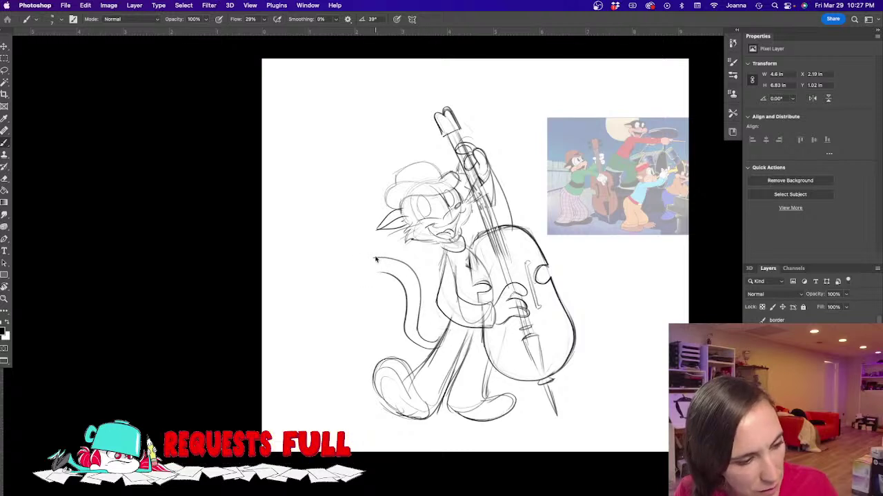
left_click_drag(372, 257, 376, 279)
mouse_move(367, 258)
left_mouse_down()
mouse_move(366, 278)
mouse_move(380, 277)
mouse_move(357, 242)
mouse_move(342, 269)
mouse_move(359, 282)
mouse_move(339, 278)
left_mouse_up()
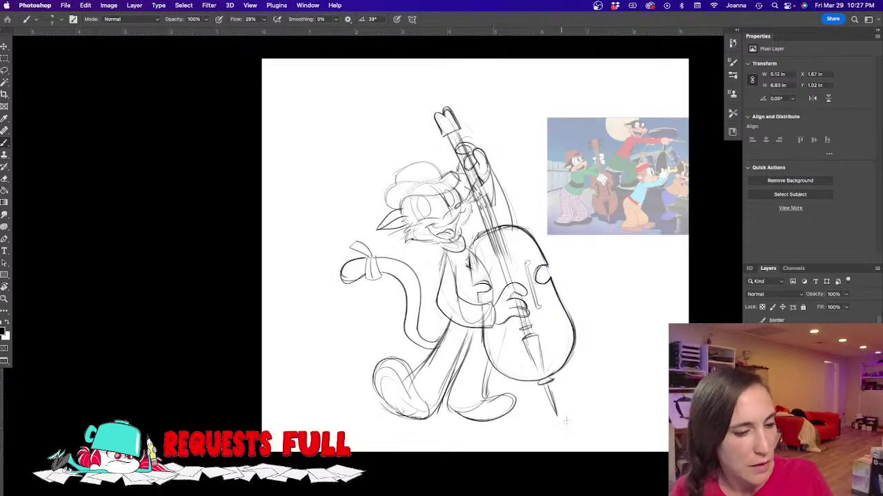
Step: Sketch a light ground line beneath the feet and the bass's end pin, and hide the cat band reference picture
mouse_move(556, 416)
left_mouse_down()
mouse_move(486, 422)
mouse_move(370, 404)
left_mouse_up()
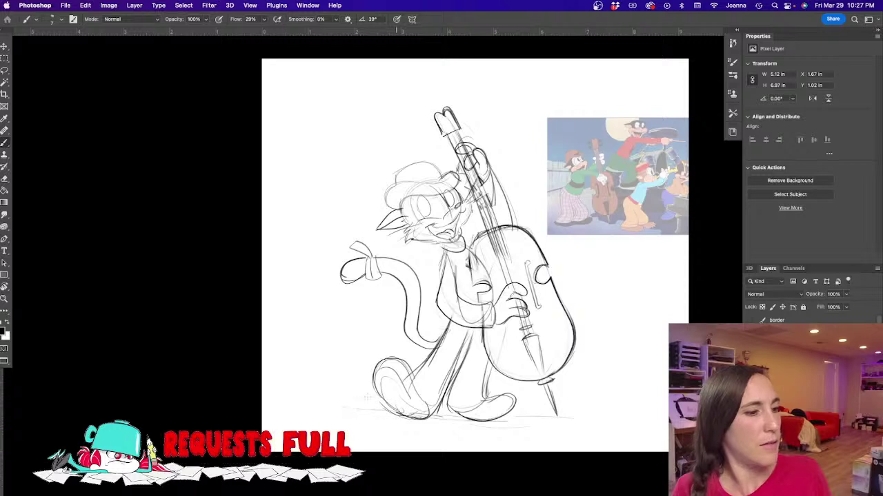
mouse_move(508, 418)
left_mouse_down()
mouse_move(544, 417)
mouse_move(558, 402)
left_mouse_up()
left_click(751, 386)
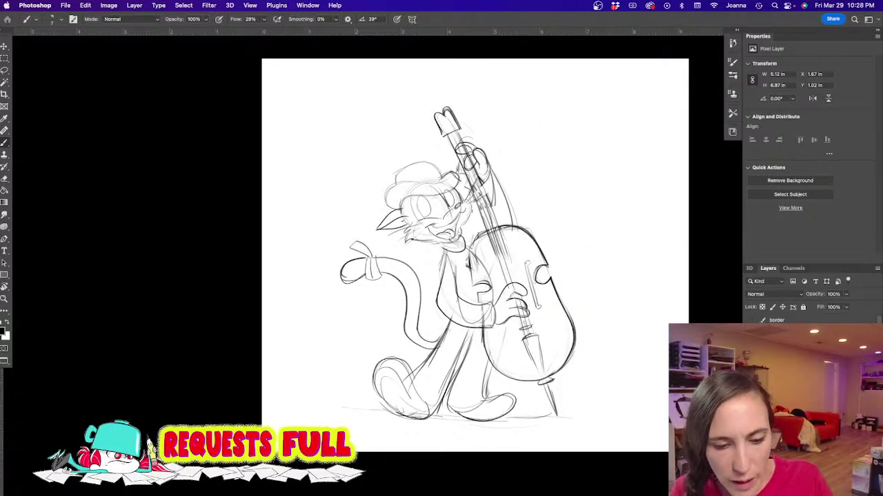
Step: Select the layer group of the finished bass-playing cat sketch and clear it from the canvas
left_click(793, 372)
left_click_drag(291, 339, 271, 306)
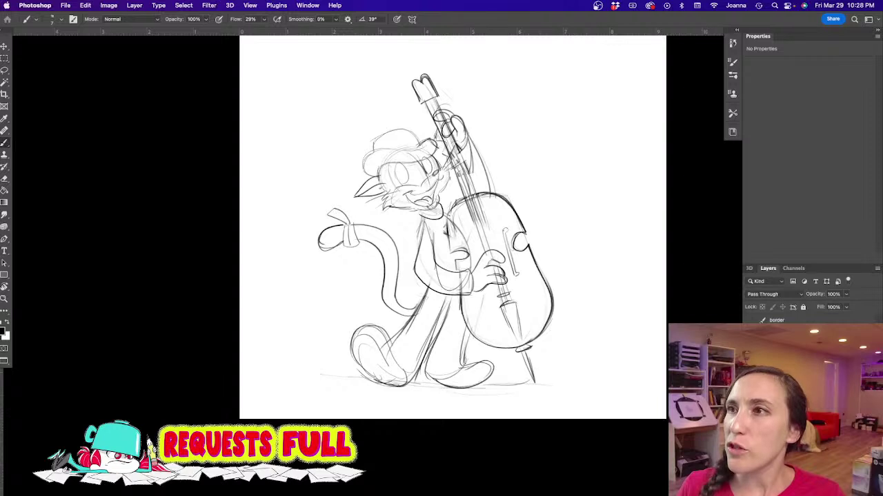
key("Tab")
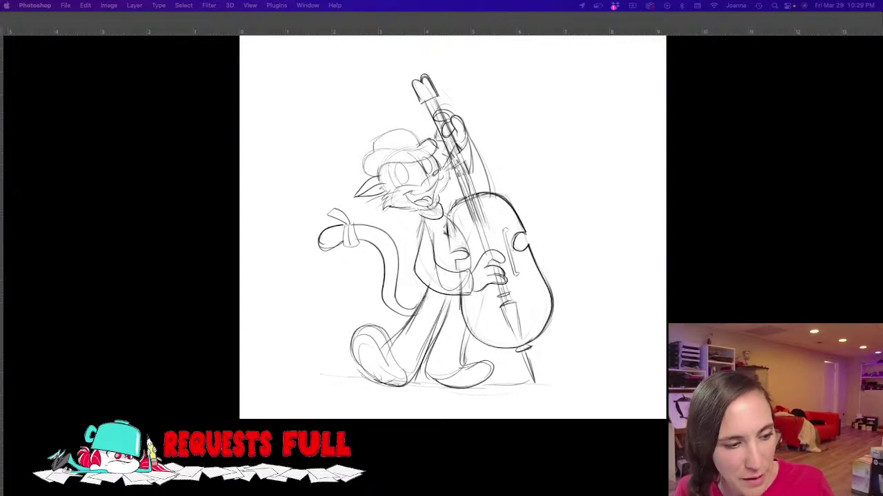
key("Tab")
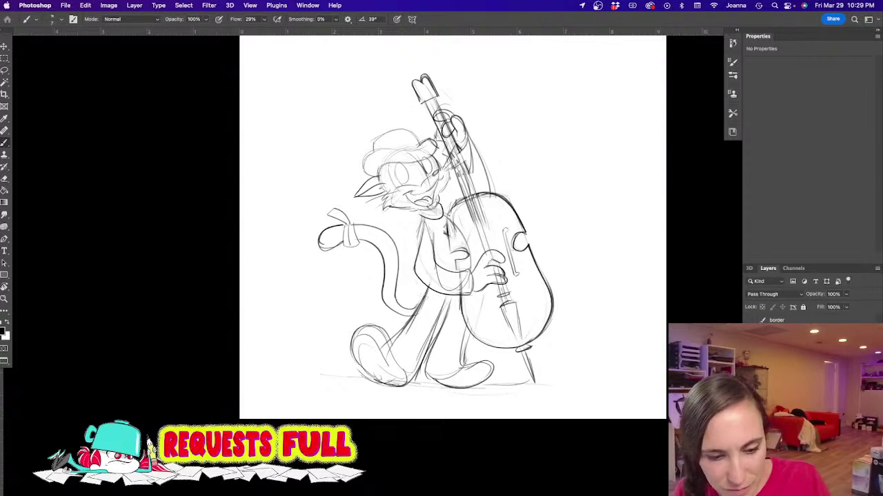
key("Delete")
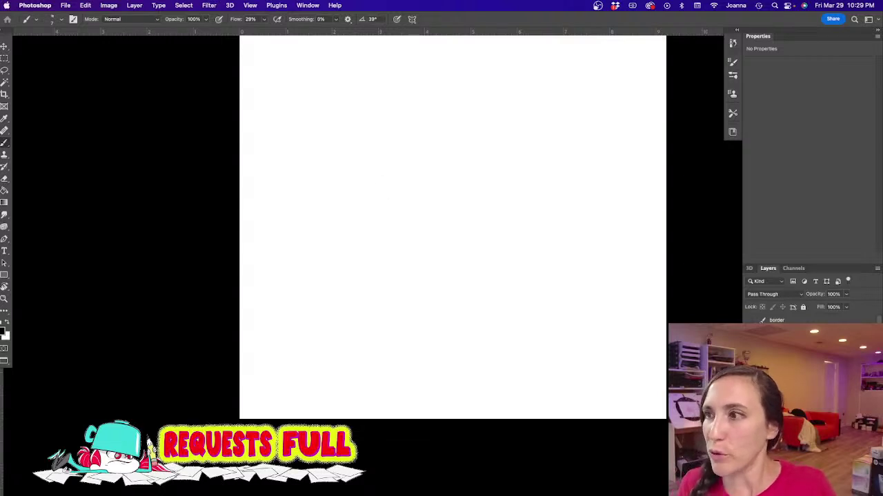
Step: Paste the black-and-white "ZIP" comic of a mouse throwing a brick at a cat onto the blank canvas as reference
key("Tab")
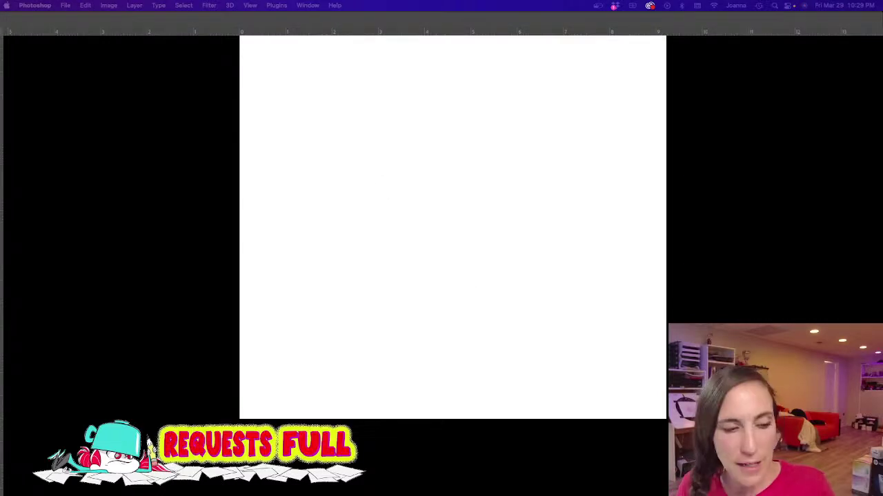
left_click(461, 277)
key("super+v")
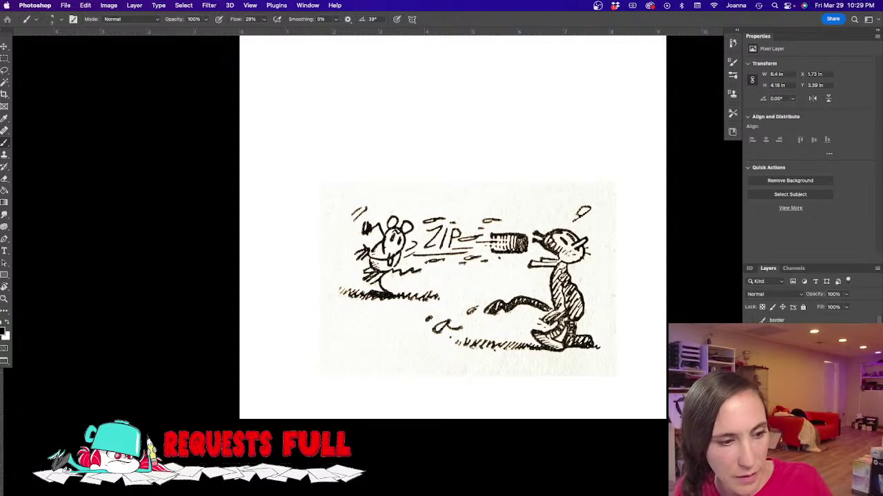
Step: Fade the comic reference layer to 47% opacity and move it to the upper-left corner of the canvas, keeping the cat in view
left_click_drag(846, 294, 823, 307)
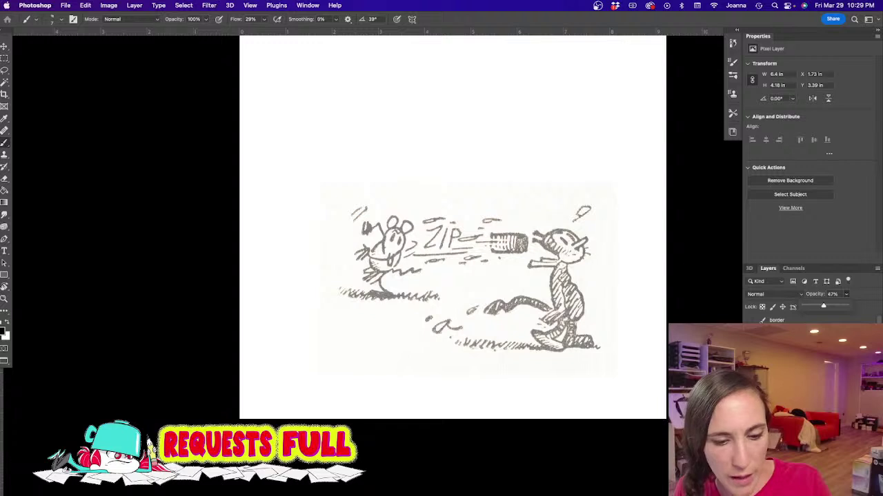
key("v")
mouse_move(413, 284)
left_mouse_down()
mouse_move(275, 191)
mouse_move(241, 137)
left_mouse_up()
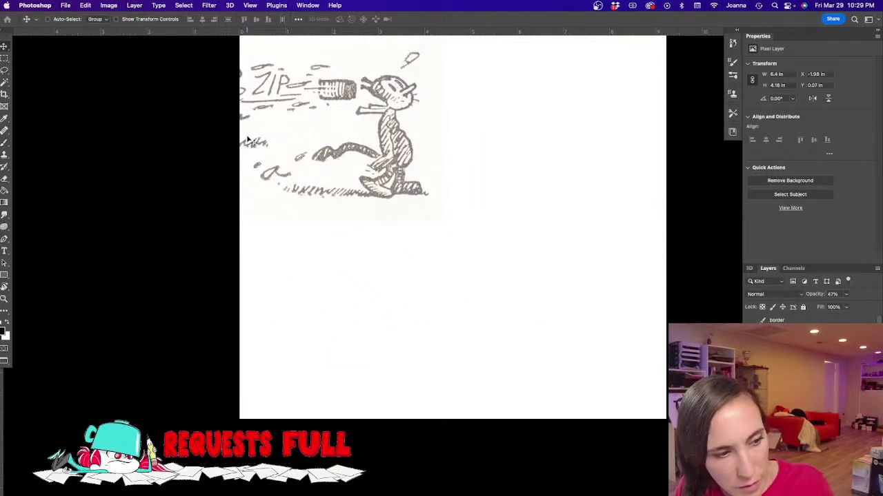
Step: On an empty layer at full opacity, sketch the cat's head as a loose oval beside the reference, with light strokes marking the crown
key("0")
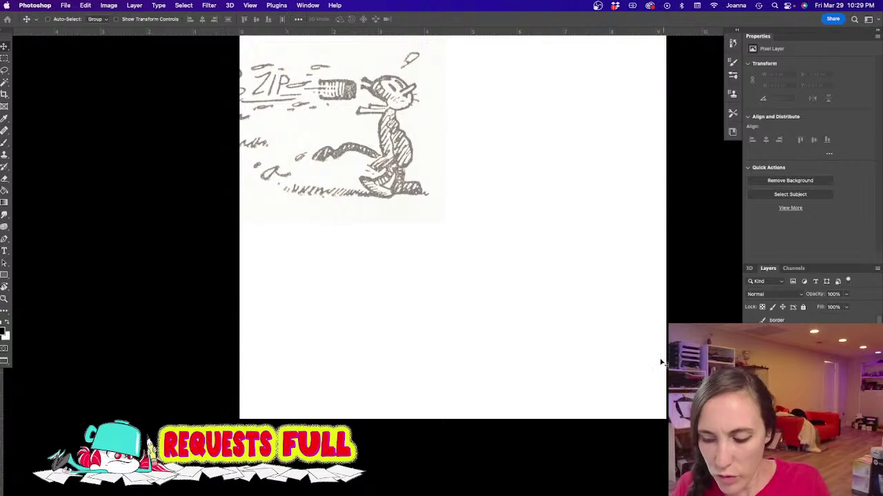
key("b")
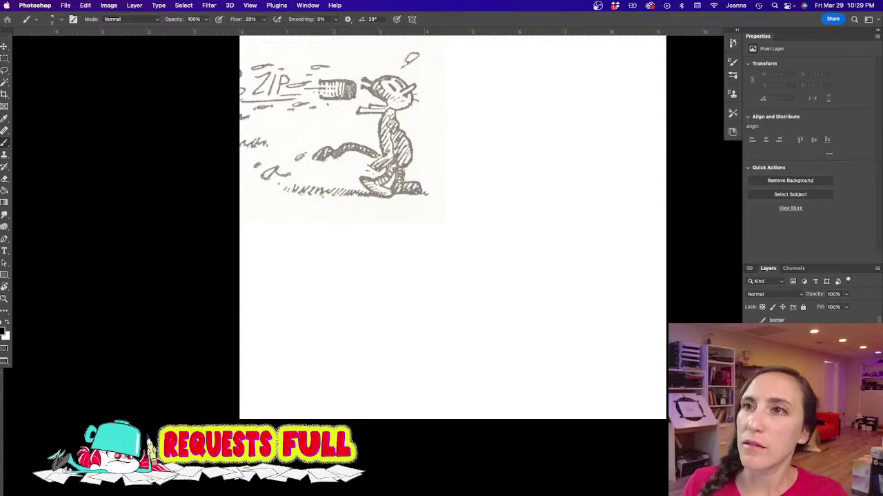
key("Tab")
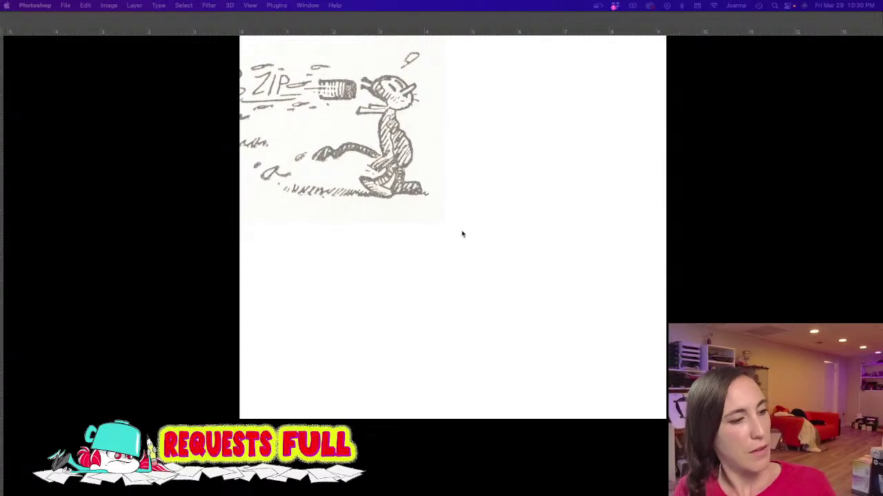
key("Tab")
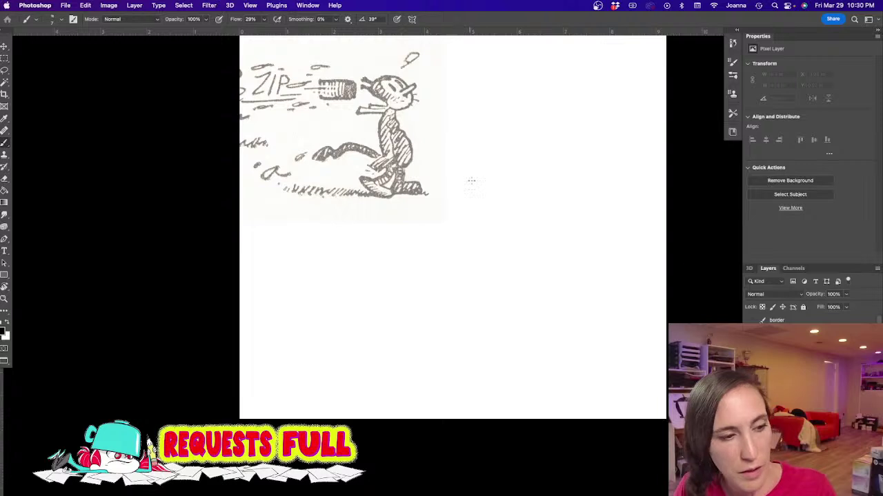
mouse_move(491, 130)
left_mouse_down()
mouse_move(533, 128)
mouse_move(510, 167)
mouse_move(489, 147)
mouse_move(540, 154)
mouse_move(529, 124)
mouse_move(509, 172)
mouse_move(526, 178)
mouse_move(490, 150)
mouse_move(516, 173)
mouse_move(540, 140)
left_mouse_up()
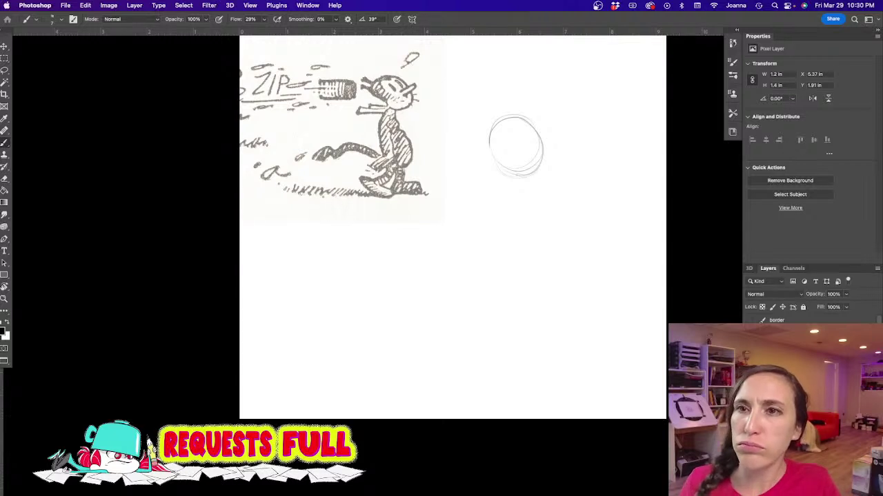
key("Tab")
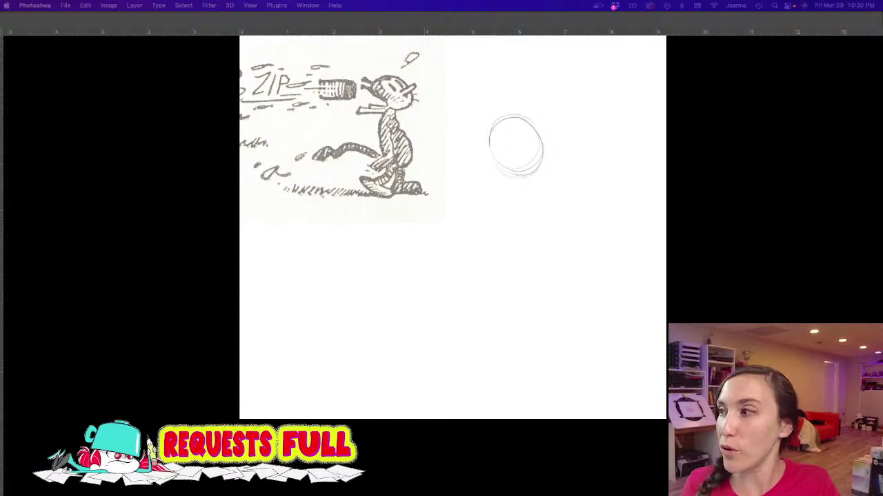
key("Tab")
left_click_drag(490, 135, 503, 176)
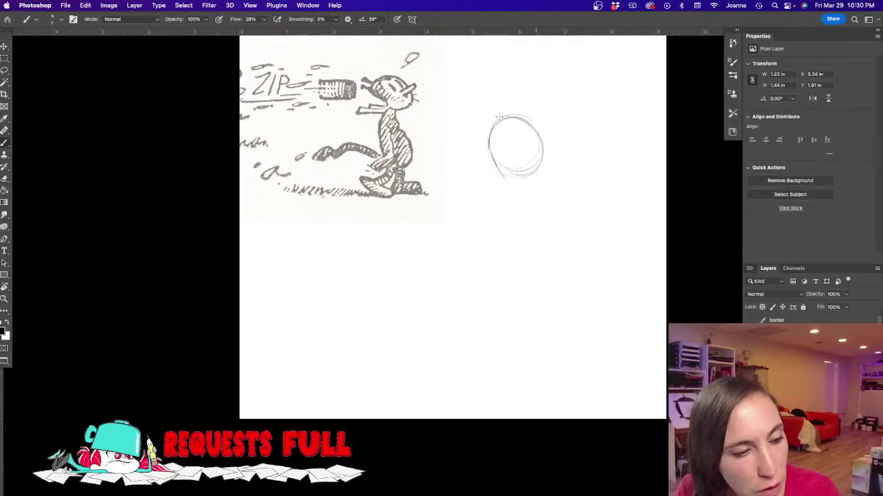
mouse_move(489, 123)
left_mouse_down()
mouse_move(542, 146)
mouse_move(519, 119)
left_mouse_up()
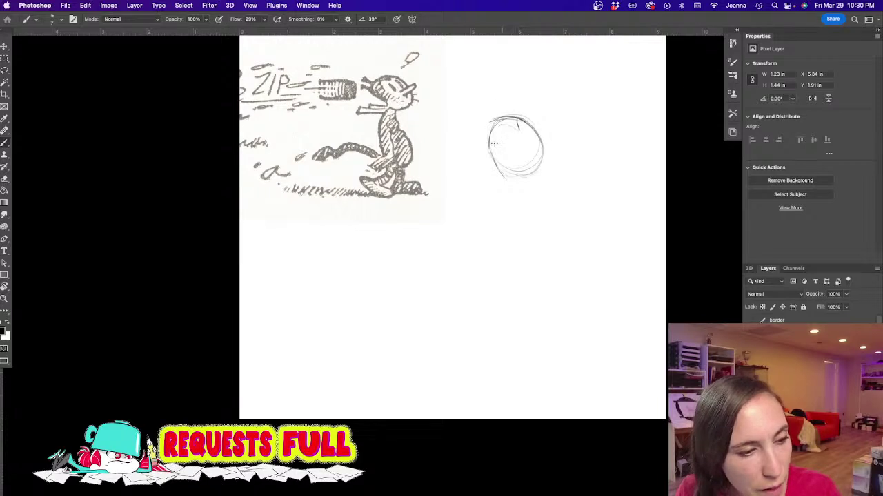
Step: Sketch the cat's slender neck flowing down into a pear-shaped body beneath the head
mouse_move(523, 170)
left_mouse_down()
mouse_move(515, 211)
mouse_move(521, 180)
mouse_move(481, 275)
left_mouse_up()
mouse_move(501, 211)
left_mouse_down()
mouse_move(469, 241)
mouse_move(487, 221)
mouse_move(507, 277)
left_mouse_up()
left_click_drag(514, 169, 510, 199)
left_click_drag(527, 173, 517, 262)
mouse_move(528, 200)
left_mouse_down()
mouse_move(518, 242)
mouse_move(480, 316)
left_mouse_up()
Step: Sketch two short legs under the body, ending in large rounded, overlapping feet
left_click_drag(474, 278, 481, 315)
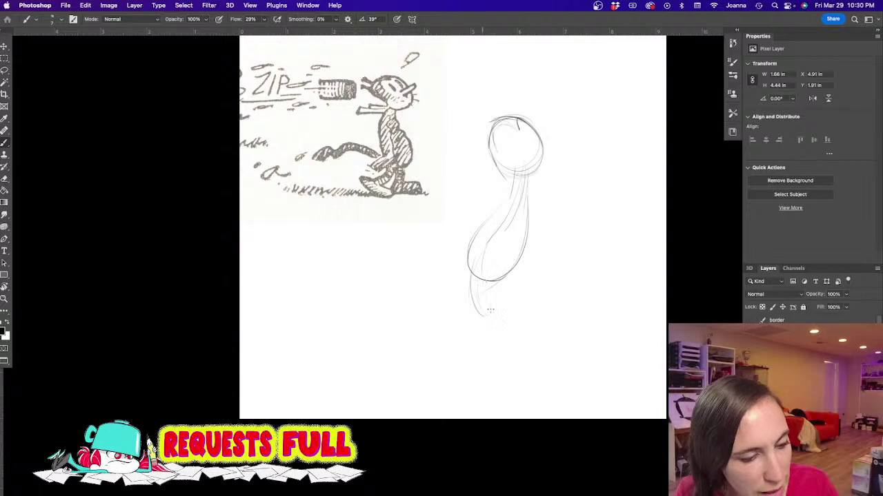
mouse_move(487, 274)
left_mouse_down()
mouse_move(494, 295)
mouse_move(500, 289)
mouse_move(503, 322)
mouse_move(506, 288)
mouse_move(497, 287)
mouse_move(516, 309)
mouse_move(486, 303)
mouse_move(483, 325)
mouse_move(478, 289)
mouse_move(470, 311)
mouse_move(451, 311)
mouse_move(426, 287)
mouse_move(486, 305)
mouse_move(482, 313)
mouse_move(504, 324)
mouse_move(497, 296)
left_mouse_up()
left_click_drag(484, 282, 495, 302)
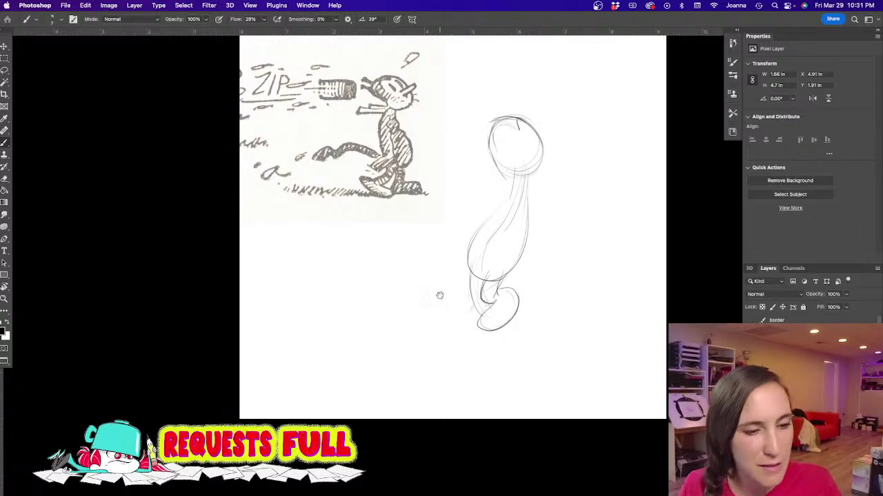
scroll(437, 291, "up", 5)
mouse_move(406, 304)
left_mouse_down()
mouse_move(375, 324)
mouse_move(434, 327)
mouse_move(439, 348)
mouse_move(419, 369)
mouse_move(437, 357)
mouse_move(433, 344)
mouse_move(441, 369)
left_mouse_up()
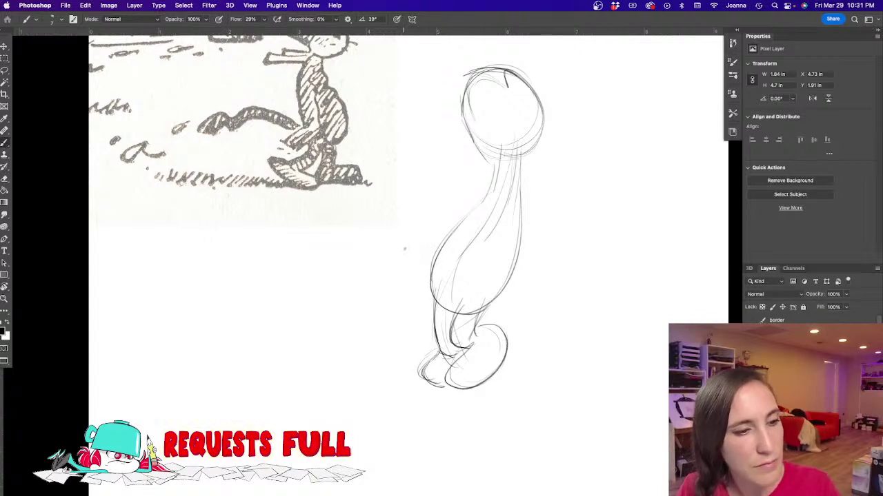
Step: Sketch the cat's protruding muzzle and nose, and add two long thin ears pointing up and back from the head
mouse_move(452, 181)
left_mouse_down()
mouse_move(439, 225)
mouse_move(459, 237)
left_mouse_up()
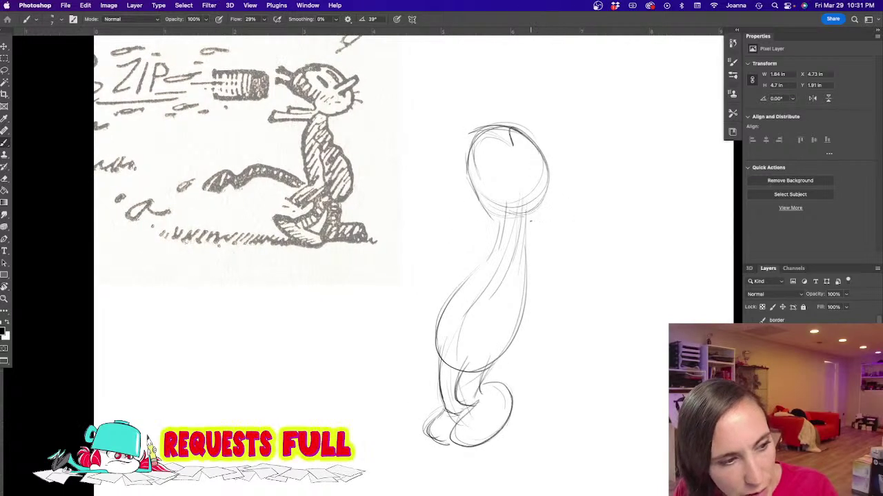
left_click_drag(535, 164, 550, 155)
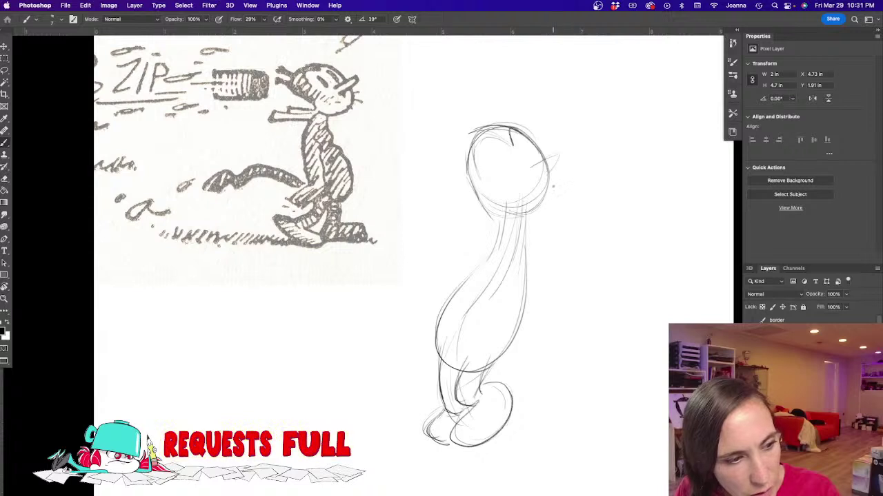
mouse_move(551, 164)
left_mouse_down()
mouse_move(524, 217)
mouse_move(502, 225)
left_mouse_up()
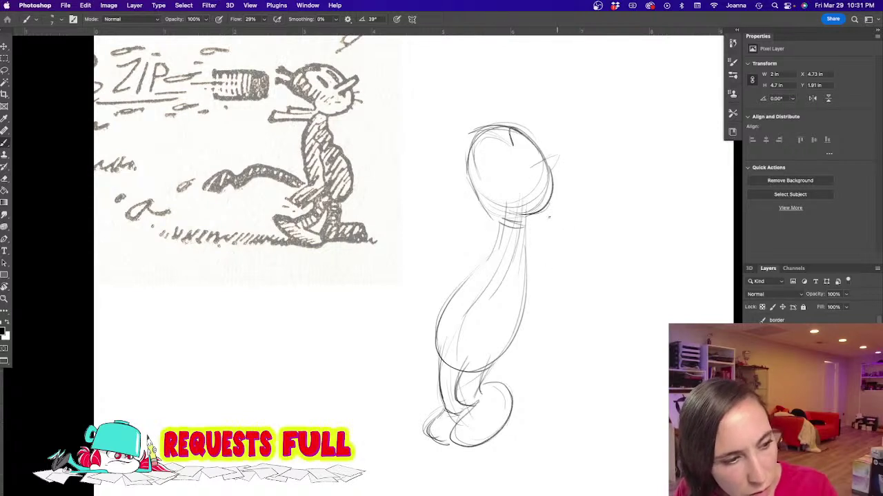
left_click_drag(492, 129, 477, 89)
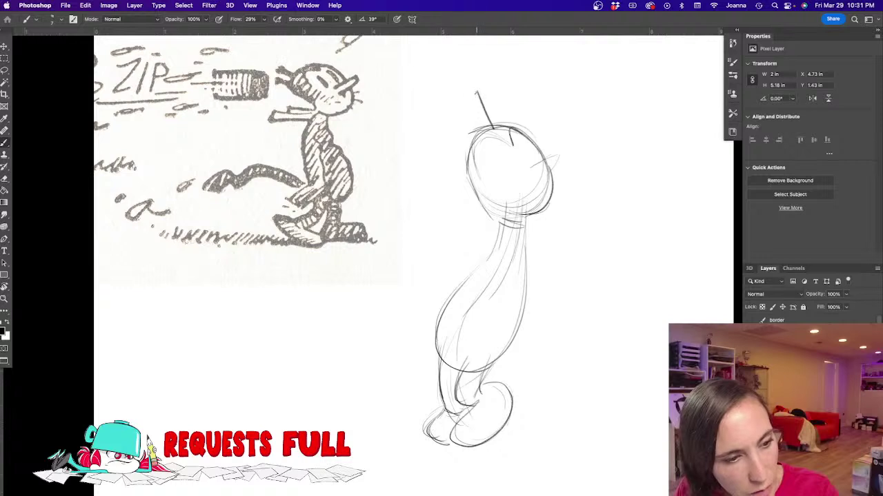
left_click_drag(484, 127, 473, 91)
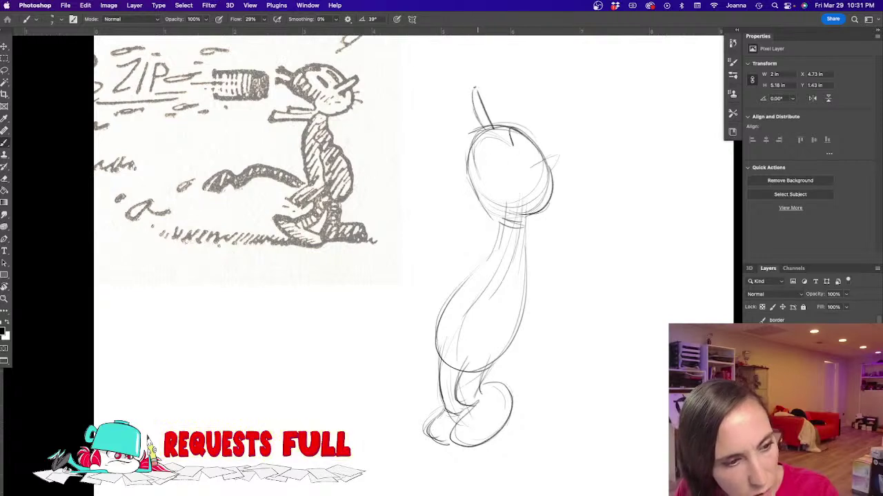
left_click_drag(477, 140, 416, 124)
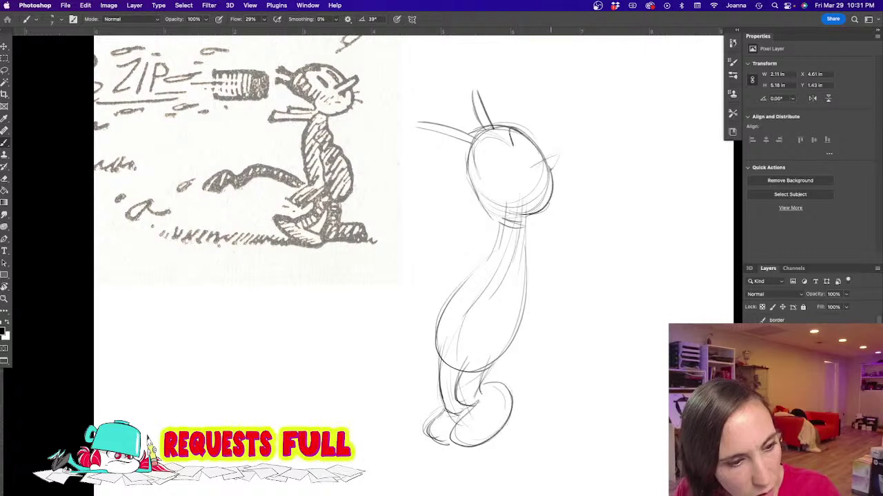
mouse_move(502, 125)
left_mouse_down()
mouse_move(535, 146)
mouse_move(523, 215)
mouse_move(407, 207)
left_mouse_up()
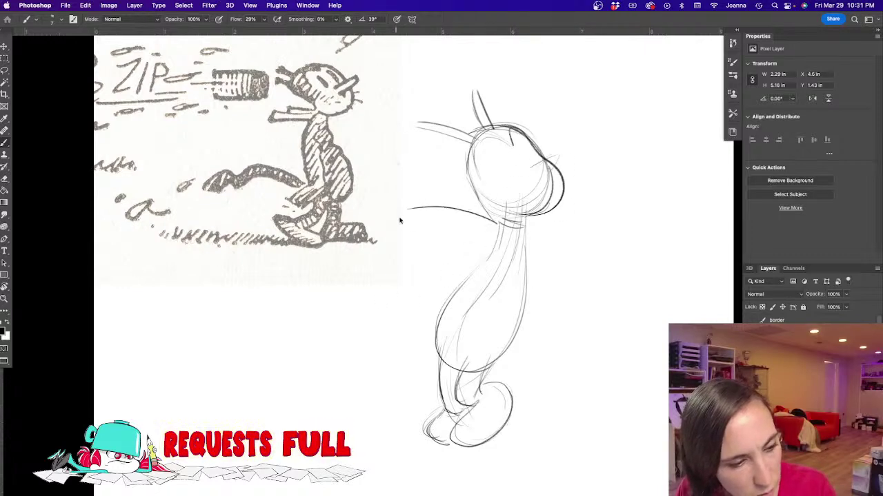
Step: Sketch the flared ends of the neck bow behind the cat and a long tail that dips and sweeps upward
left_click_drag(497, 226, 426, 241)
left_click_drag(410, 206, 425, 243)
mouse_move(499, 222)
left_mouse_down()
mouse_move(442, 179)
mouse_move(438, 198)
left_mouse_up()
mouse_move(486, 337)
left_mouse_down()
mouse_move(527, 404)
mouse_move(602, 347)
left_mouse_up()
mouse_move(506, 344)
left_mouse_down()
mouse_move(539, 400)
mouse_move(559, 404)
mouse_move(568, 345)
mouse_move(646, 320)
mouse_move(644, 313)
mouse_move(635, 345)
mouse_move(643, 332)
mouse_move(597, 346)
mouse_move(608, 344)
mouse_move(586, 380)
mouse_move(594, 347)
mouse_move(548, 416)
left_mouse_up()
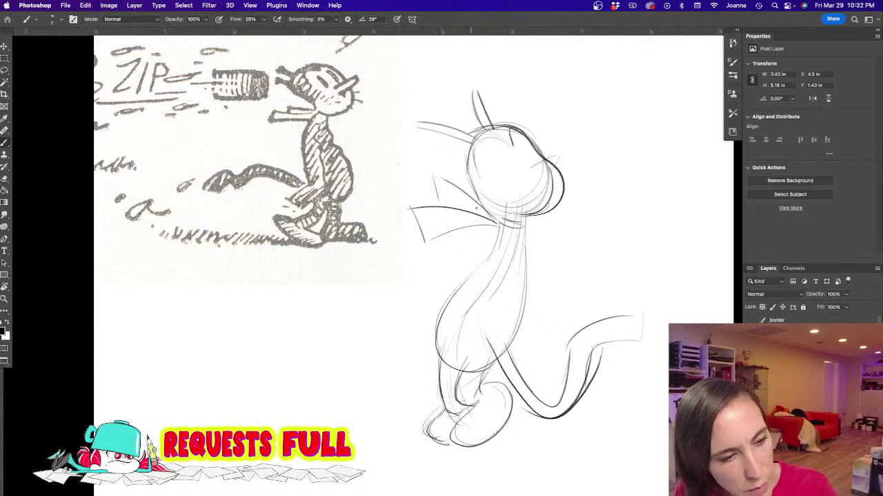
Step: Add the bow's rounded knot at the neck and sketch the two tapered arms, one hanging down and one reaching backward
mouse_move(499, 206)
left_mouse_down()
mouse_move(471, 208)
mouse_move(485, 233)
mouse_move(471, 215)
mouse_move(504, 237)
left_mouse_up()
mouse_move(488, 204)
left_mouse_down()
mouse_move(471, 225)
mouse_move(465, 208)
mouse_move(509, 202)
mouse_move(489, 236)
left_mouse_up()
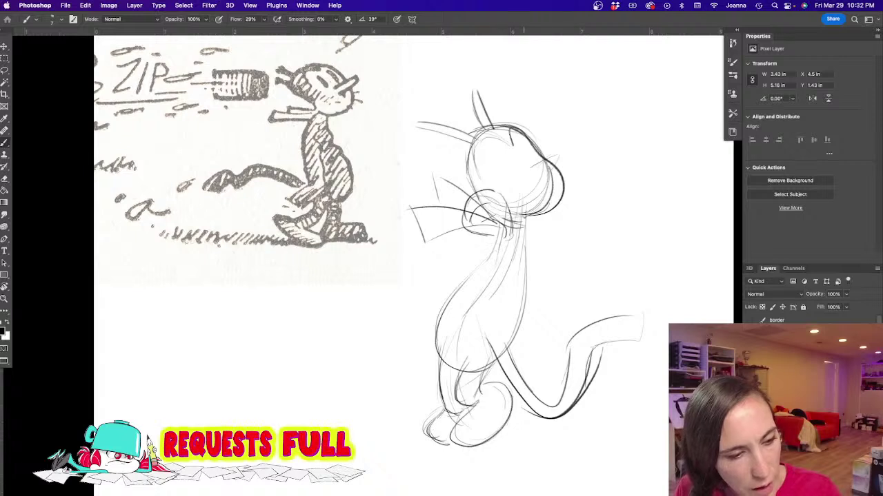
mouse_move(498, 307)
left_mouse_down()
mouse_move(533, 222)
mouse_move(491, 285)
mouse_move(494, 303)
left_mouse_up()
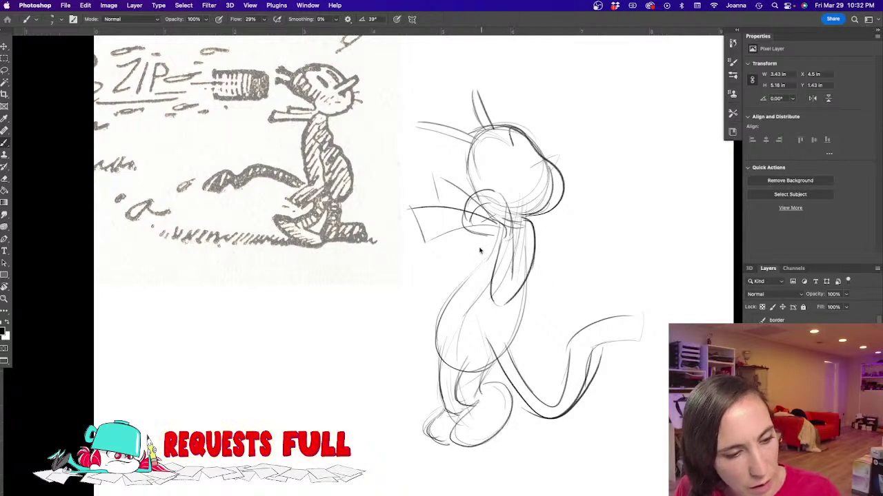
left_click_drag(491, 253, 446, 275)
mouse_move(470, 241)
left_mouse_down()
mouse_move(438, 263)
mouse_move(488, 238)
mouse_move(451, 260)
left_mouse_up()
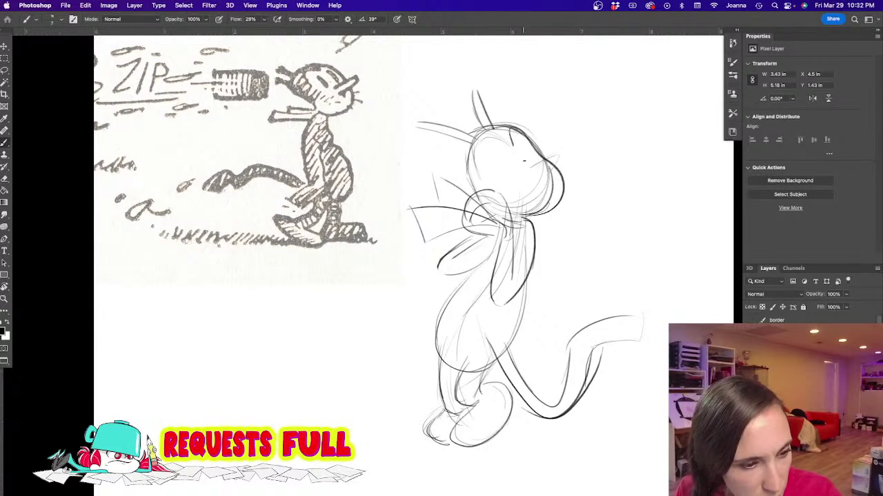
Step: Lighten the rough face and muzzle lines with the Eraser and redraw the muzzle with one clean rounded contour
key("e")
mouse_move(514, 176)
left_mouse_down()
mouse_move(549, 179)
mouse_move(524, 197)
mouse_move(538, 199)
left_mouse_up()
left_click_drag(532, 158, 536, 142)
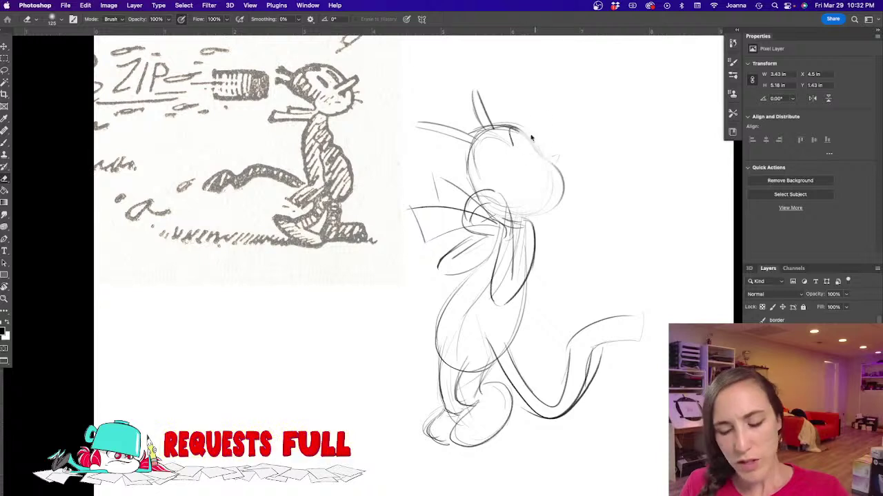
key("b")
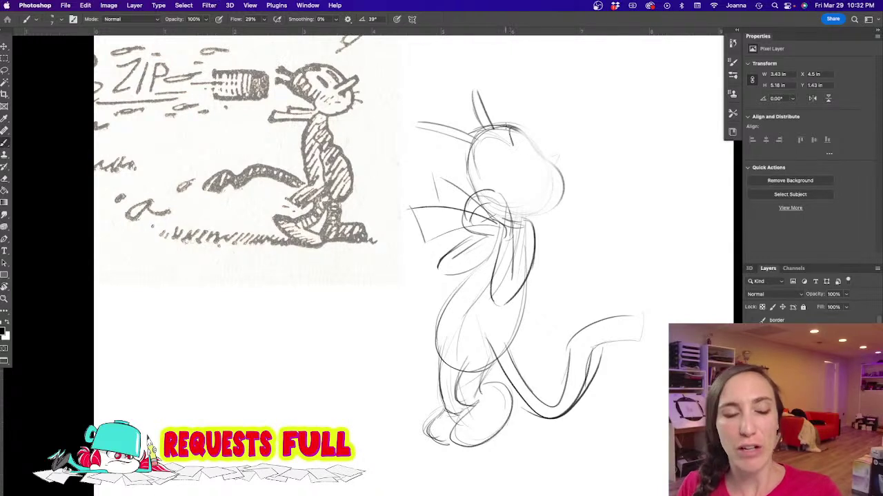
mouse_move(544, 158)
left_mouse_down()
mouse_move(560, 204)
mouse_move(560, 195)
mouse_move(523, 219)
left_mouse_up()
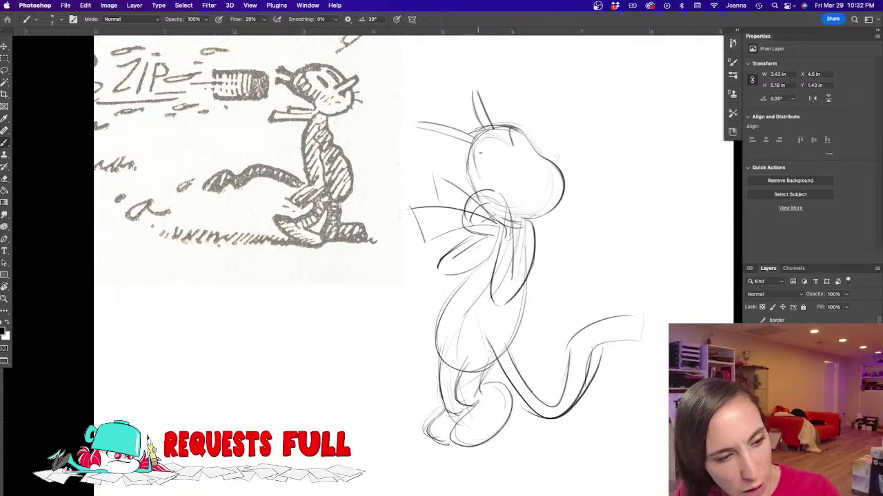
Step: Draw the cat's face with a brow mask line, narrow eyes with pupils, a pointed nose, a small smile and whiskers
mouse_move(486, 191)
left_mouse_down()
mouse_move(506, 148)
mouse_move(539, 164)
left_mouse_up()
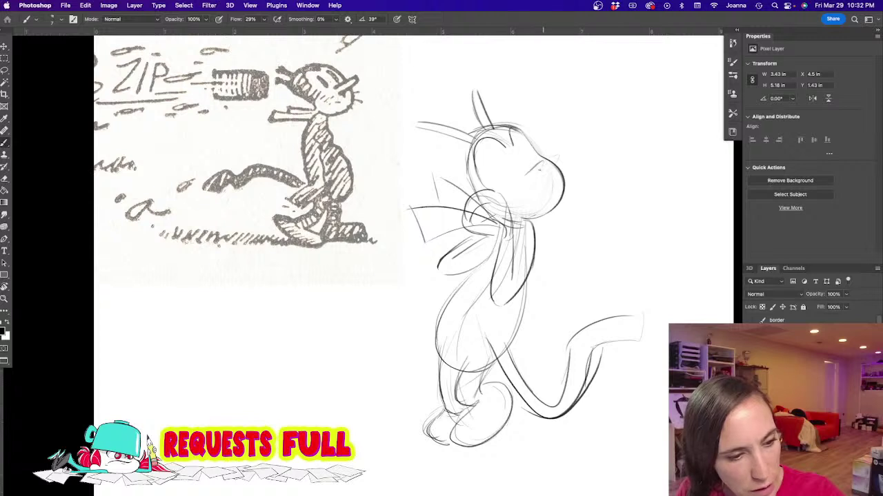
left_click_drag(518, 183, 539, 165)
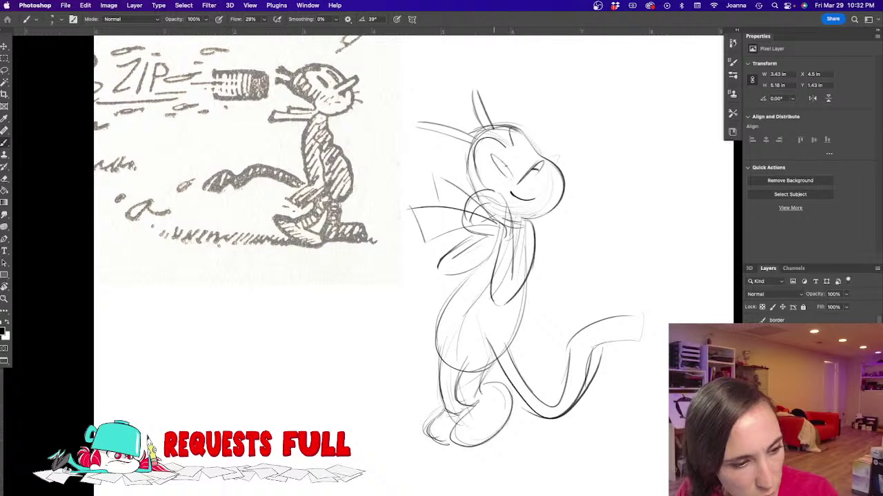
mouse_move(493, 156)
left_mouse_down()
mouse_move(518, 164)
mouse_move(572, 147)
left_mouse_up()
left_click_drag(573, 178, 592, 178)
key("ctrl+z")
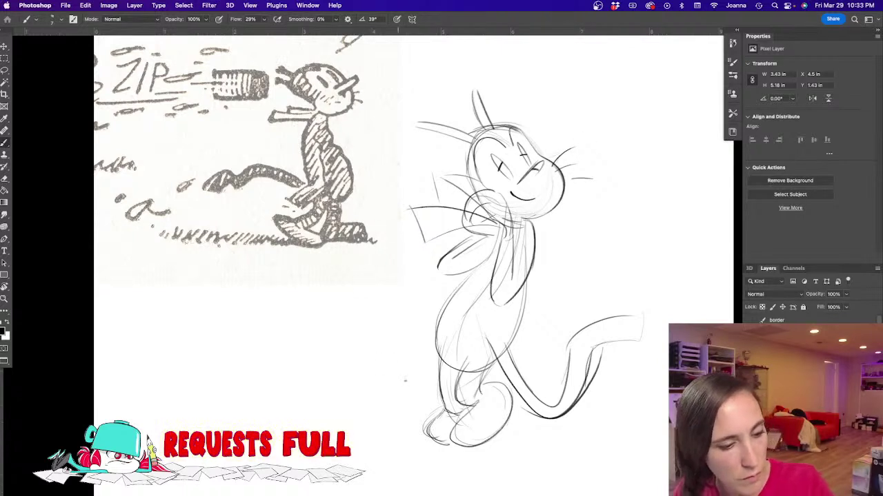
Step: Draw a rounded belly patch and firm up the legs and feet, standing them on a long ground line beneath the tail
mouse_move(455, 292)
left_mouse_down()
mouse_move(481, 349)
mouse_move(502, 307)
left_mouse_up()
mouse_move(460, 409)
left_mouse_down()
mouse_move(472, 447)
mouse_move(497, 384)
mouse_move(474, 405)
left_mouse_up()
mouse_move(450, 354)
left_mouse_down()
mouse_move(441, 411)
mouse_move(425, 440)
left_mouse_up()
left_click_drag(491, 441, 568, 440)
mouse_move(497, 444)
left_mouse_down()
mouse_move(583, 435)
mouse_move(648, 434)
left_mouse_up()
Step: Lighten the rough lines of the tail, arms, bow, body and legs with the soft Eraser
left_click_drag(355, 352, 305, 322)
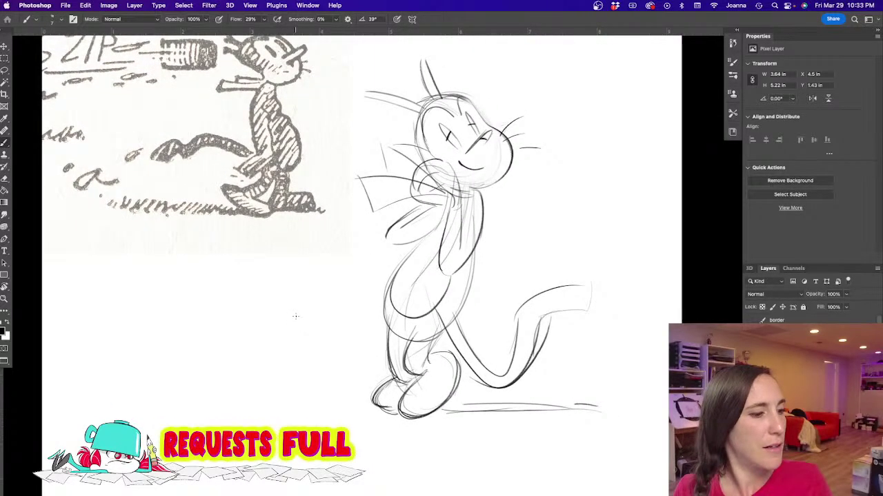
key("e")
mouse_move(548, 334)
left_mouse_down()
mouse_move(513, 389)
mouse_move(473, 361)
mouse_move(462, 327)
left_mouse_up()
left_click_drag(460, 200, 452, 262)
mouse_move(423, 168)
left_mouse_down()
mouse_move(441, 202)
mouse_move(392, 235)
mouse_move(413, 149)
mouse_move(399, 150)
left_mouse_up()
mouse_move(412, 112)
left_mouse_down()
mouse_move(473, 99)
mouse_move(408, 120)
left_mouse_up()
left_click_drag(418, 167, 450, 197)
mouse_move(450, 268)
left_mouse_down()
mouse_move(443, 326)
mouse_move(403, 352)
mouse_move(386, 400)
mouse_move(417, 407)
mouse_move(442, 381)
left_mouse_up()
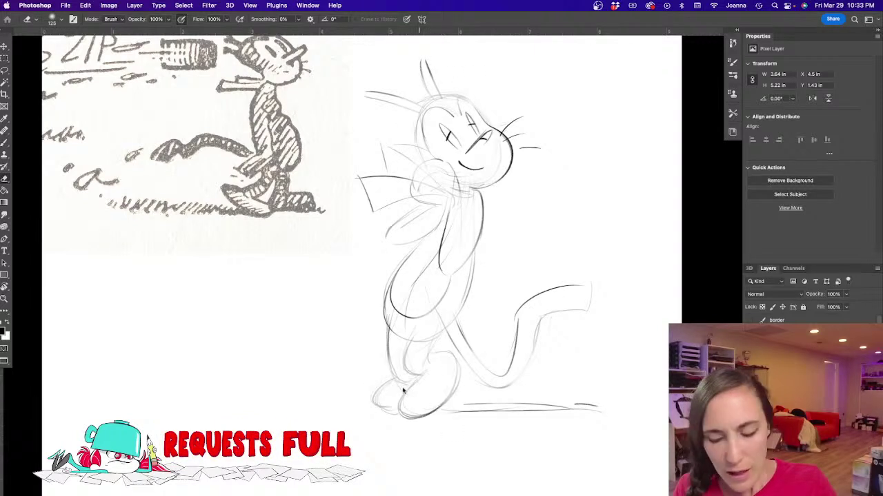
Step: Redraw the legs and both rounded feet with clean, dark outlines over the faded sketch
key("b")
mouse_move(413, 336)
left_mouse_down()
mouse_move(406, 370)
mouse_move(436, 372)
left_mouse_up()
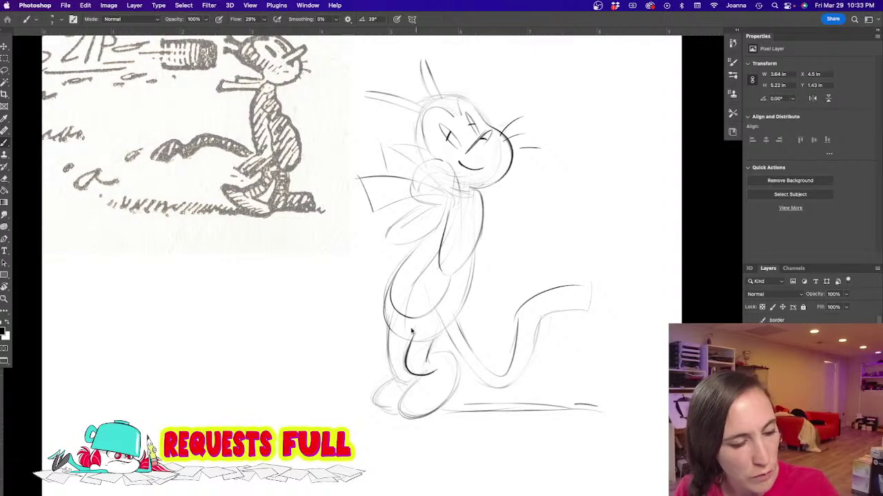
mouse_move(388, 324)
left_mouse_down()
mouse_move(394, 381)
mouse_move(454, 355)
mouse_move(449, 399)
mouse_move(441, 411)
mouse_move(423, 412)
left_mouse_up()
mouse_move(422, 376)
left_mouse_down()
mouse_move(400, 398)
mouse_move(417, 418)
mouse_move(451, 390)
left_mouse_up()
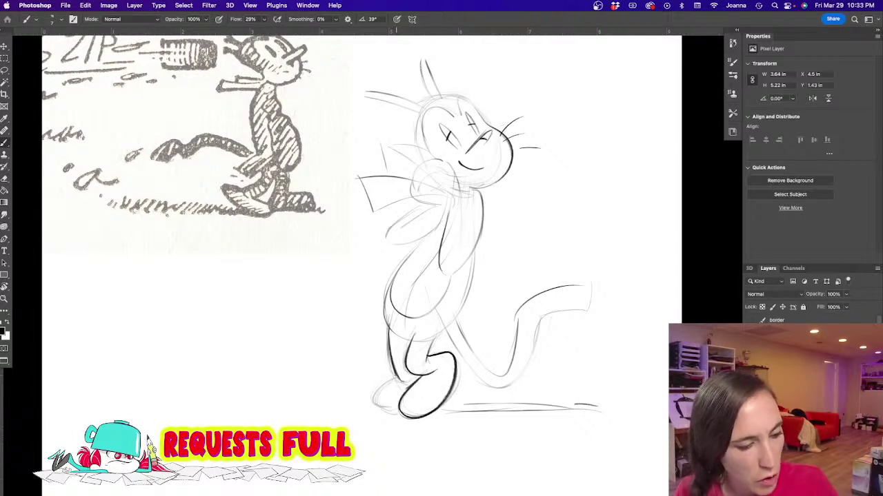
mouse_move(394, 376)
left_mouse_down()
mouse_move(372, 405)
mouse_move(401, 414)
left_mouse_up()
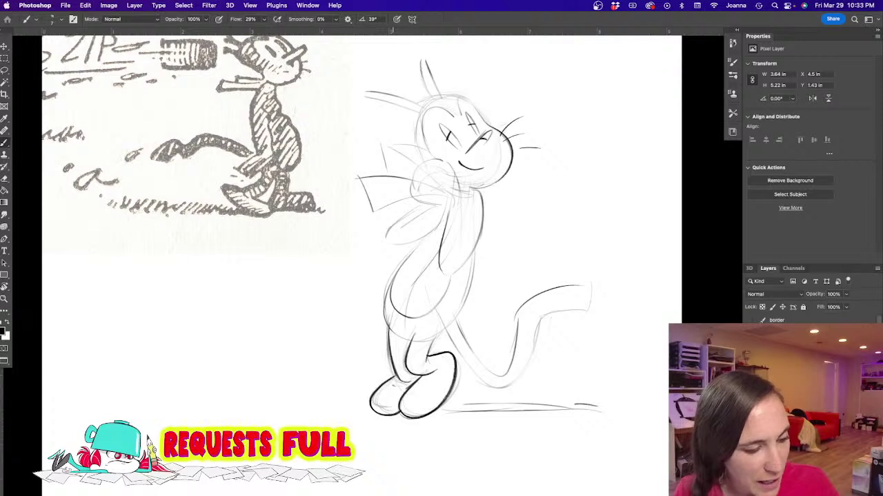
Step: Undo the rear foot's outline and redraw it as a narrower rounded shape tucked behind the front foot
key("super+z")
mouse_move(391, 379)
left_mouse_down()
mouse_move(386, 418)
mouse_move(404, 415)
left_mouse_up()
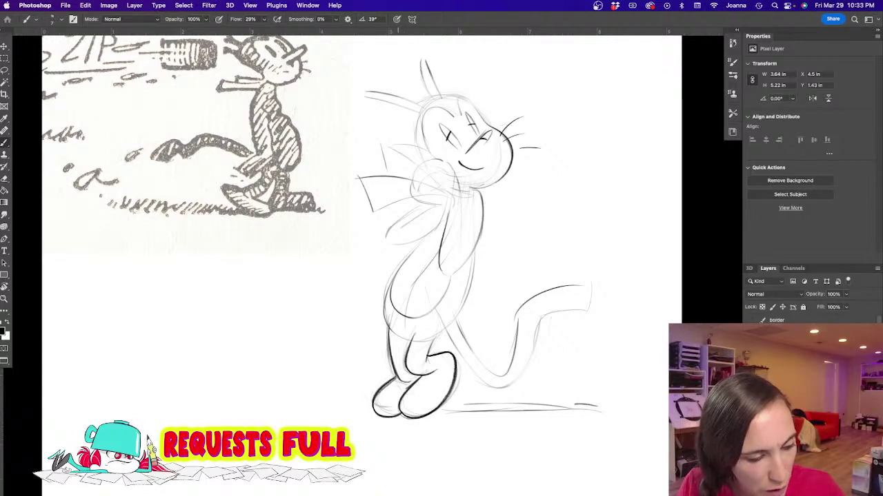
key("super+z")
mouse_move(394, 377)
left_mouse_down()
mouse_move(386, 386)
mouse_move(398, 416)
mouse_move(386, 408)
left_mouse_up()
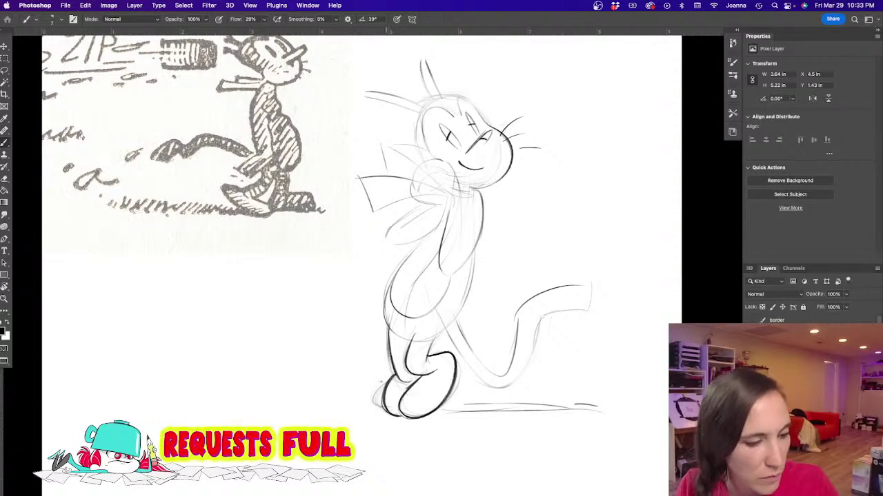
Step: Redraw the cat's chest, back and hips with clean, dark contour lines over the faded sketch
mouse_move(475, 248)
left_mouse_down()
mouse_move(468, 293)
mouse_move(473, 272)
mouse_move(450, 326)
left_mouse_up()
left_click_drag(466, 292, 438, 336)
mouse_move(422, 239)
left_mouse_down()
mouse_move(388, 289)
mouse_move(384, 320)
left_mouse_up()
key("super+z")
mouse_move(420, 238)
left_mouse_down()
mouse_move(384, 311)
mouse_move(409, 342)
left_mouse_up()
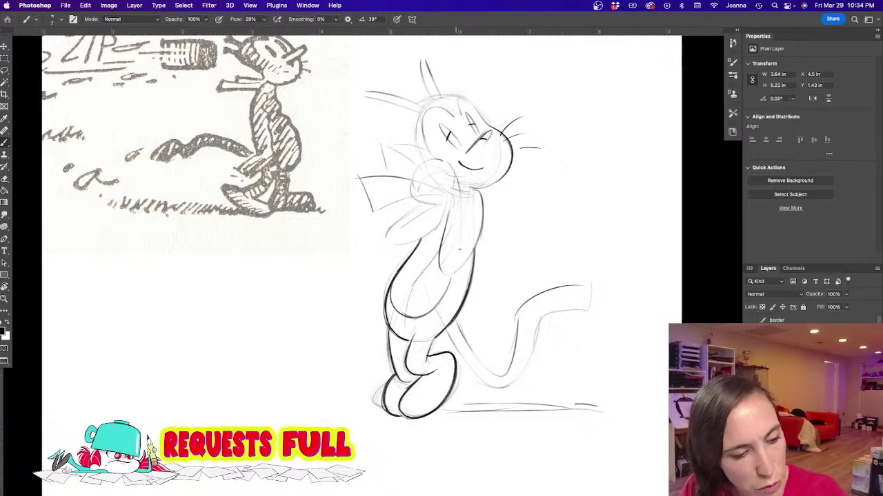
Step: Outline the long bent tail from the hip to its squared tip with clean, dark lines
left_click_drag(520, 304, 503, 377)
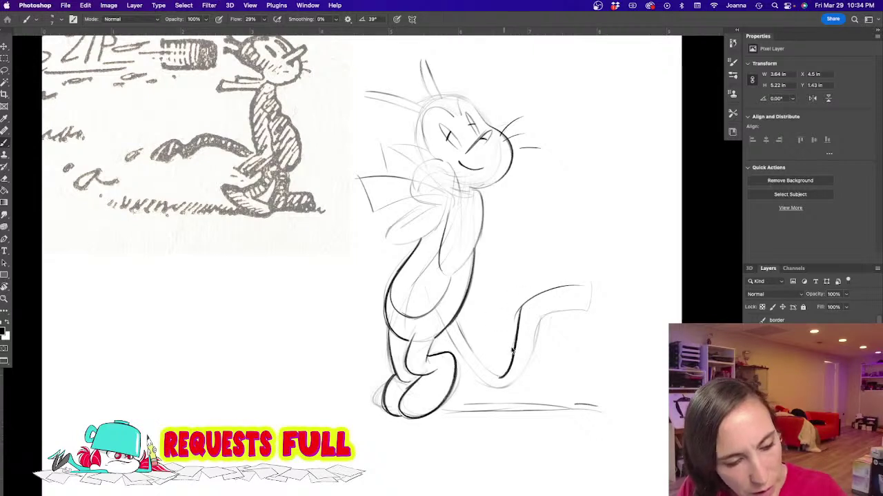
left_click_drag(539, 315, 509, 378)
mouse_move(520, 316)
left_mouse_down()
mouse_move(541, 291)
mouse_move(590, 285)
mouse_move(584, 309)
mouse_move(540, 318)
left_mouse_up()
left_click_drag(454, 318, 499, 379)
mouse_move(446, 325)
left_mouse_down()
mouse_move(468, 366)
mouse_move(504, 389)
left_mouse_up()
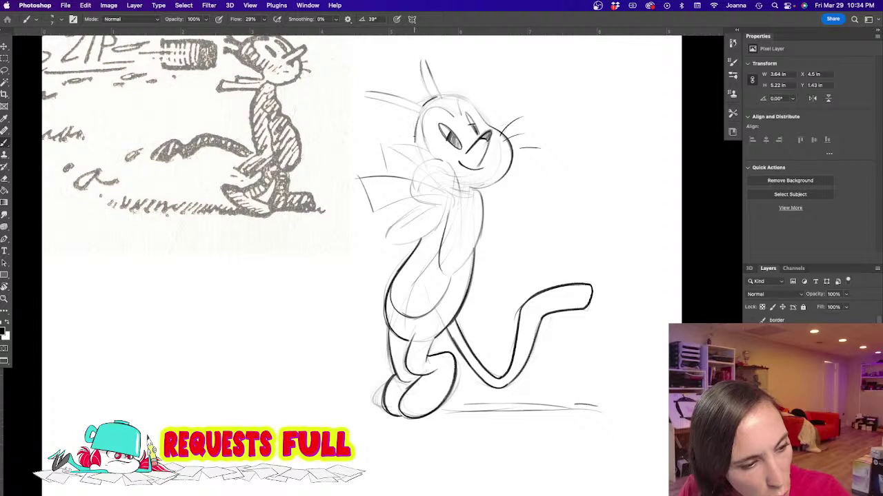
Step: Darken the cat's head contour, brow mask line and two pointed ears with clean strokes
mouse_move(437, 97)
left_mouse_down()
mouse_move(468, 100)
mouse_move(495, 131)
left_mouse_up()
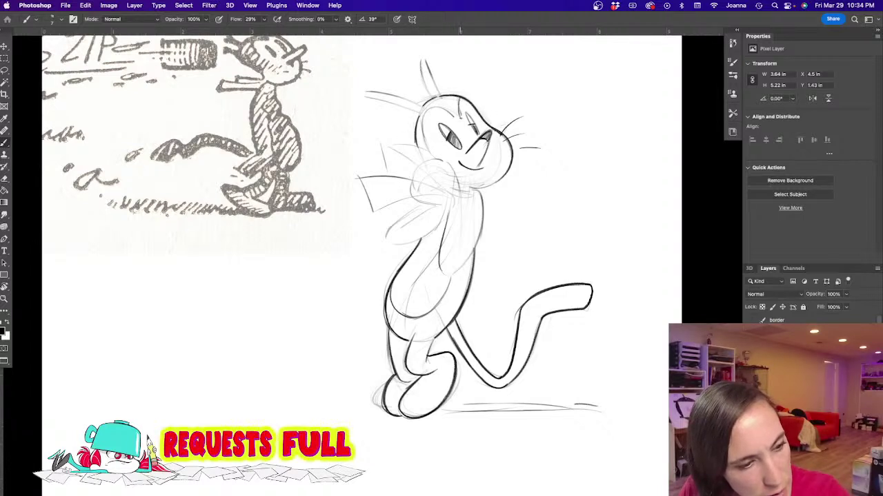
mouse_move(423, 136)
left_mouse_down()
mouse_move(446, 109)
mouse_move(459, 117)
mouse_move(415, 128)
mouse_move(418, 102)
left_mouse_up()
left_click_drag(426, 101, 435, 97)
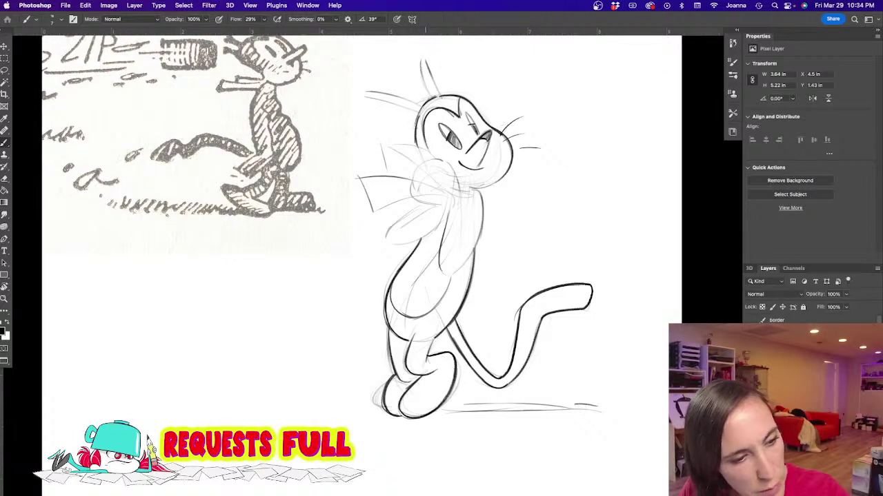
left_click_drag(459, 154, 454, 165)
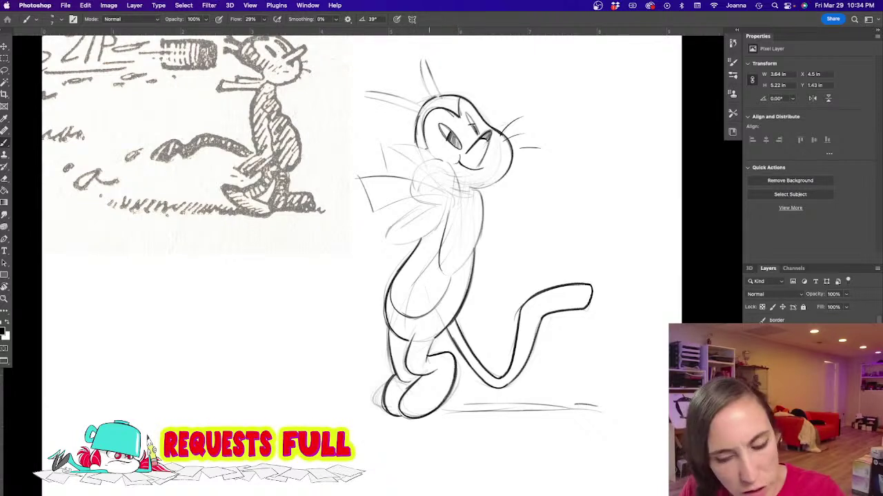
mouse_move(422, 95)
left_mouse_down()
mouse_move(422, 61)
mouse_move(428, 69)
mouse_move(367, 93)
left_mouse_up()
left_click_drag(367, 96, 419, 110)
Step: Outline the raised hand, both arms and lower cheek, and firm up the neck bow behind the head
mouse_move(435, 172)
left_mouse_down()
mouse_move(422, 192)
mouse_move(435, 195)
mouse_move(437, 167)
mouse_move(413, 188)
left_mouse_up()
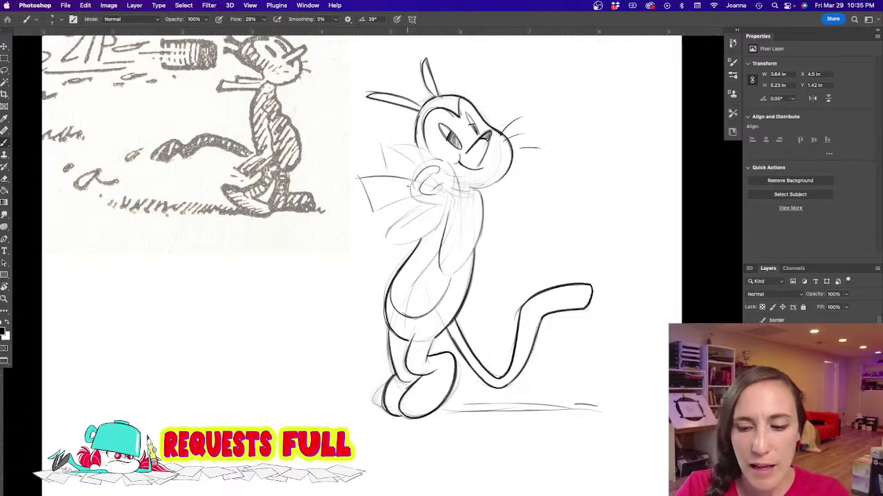
mouse_move(413, 183)
left_mouse_down()
mouse_move(414, 167)
mouse_move(453, 171)
mouse_move(459, 206)
mouse_move(451, 206)
left_mouse_up()
mouse_move(414, 175)
left_mouse_down()
mouse_move(430, 203)
mouse_move(441, 205)
mouse_move(400, 226)
left_mouse_up()
left_click_drag(450, 205, 411, 242)
mouse_move(449, 208)
left_mouse_down()
mouse_move(432, 229)
mouse_move(388, 243)
mouse_move(390, 228)
mouse_move(386, 242)
left_mouse_up()
mouse_move(460, 204)
left_mouse_down()
mouse_move(461, 252)
mouse_move(440, 255)
mouse_move(474, 236)
left_mouse_up()
mouse_move(476, 191)
left_mouse_down()
mouse_move(462, 204)
mouse_move(483, 231)
left_mouse_up()
left_click_drag(481, 232, 466, 263)
left_click_drag(504, 176, 458, 184)
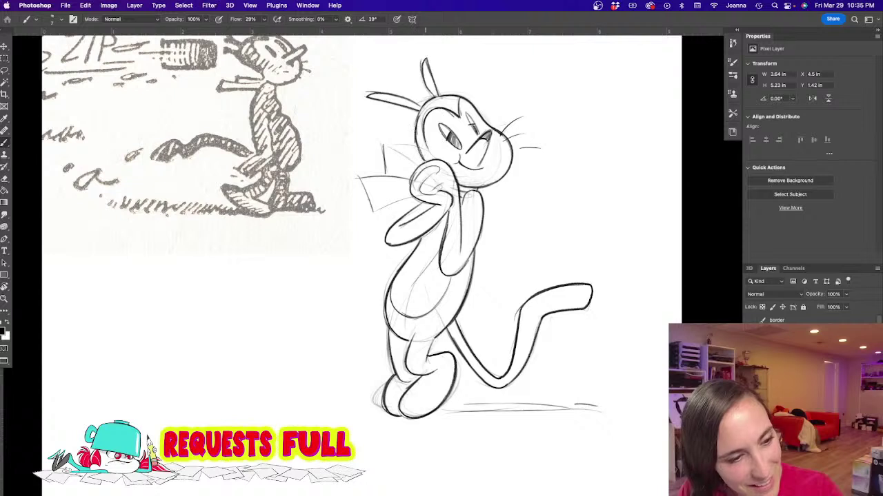
mouse_move(418, 164)
left_mouse_down()
mouse_move(383, 145)
mouse_move(385, 173)
mouse_move(363, 178)
mouse_move(373, 212)
mouse_move(405, 196)
left_mouse_up()
key("super+z")
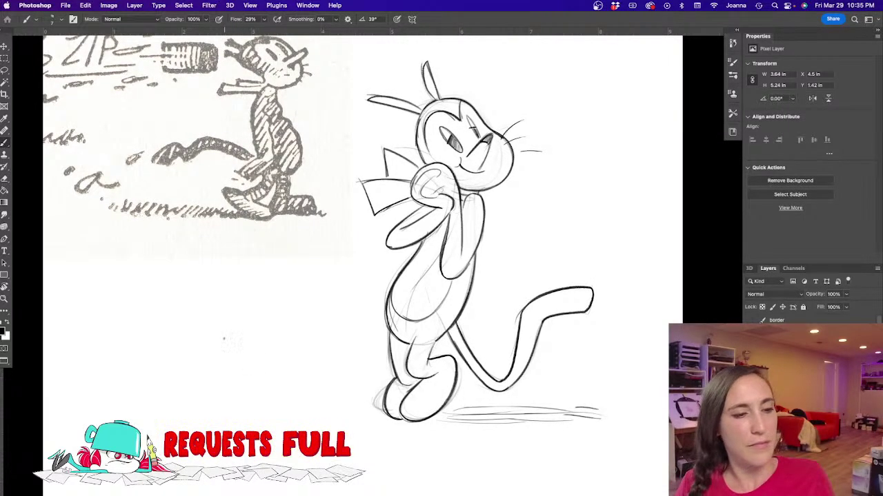
Step: Select the finished cat drawing's layer group and hide it to clear the canvas
left_click(793, 407)
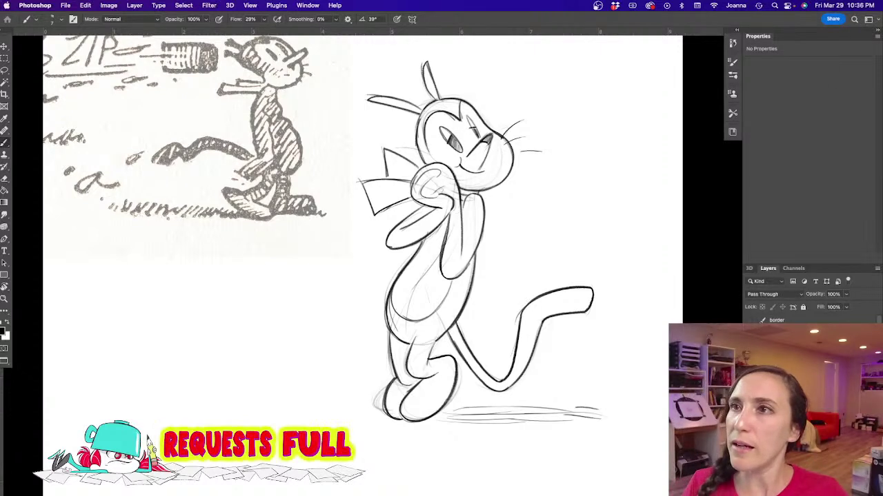
key("Tab")
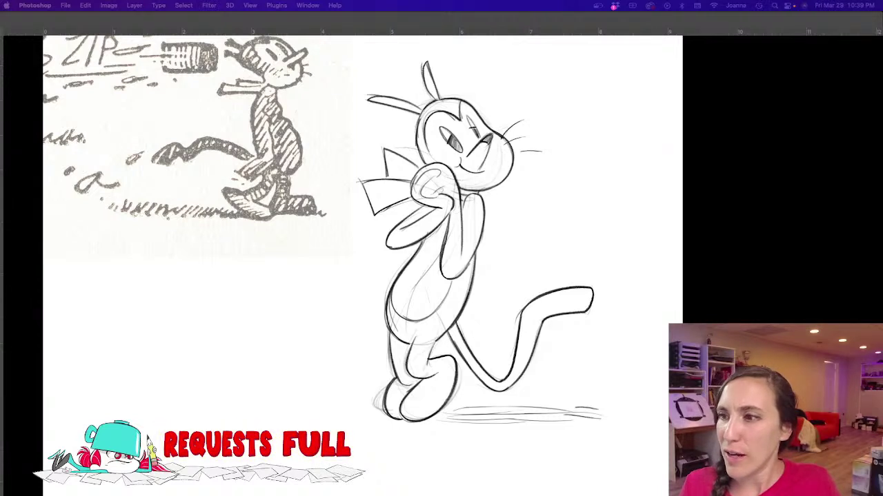
key("Tab")
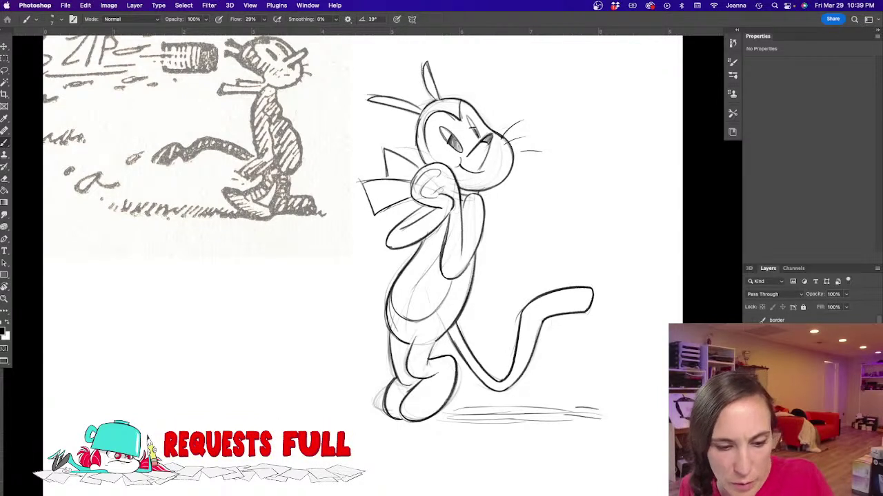
left_click(751, 344)
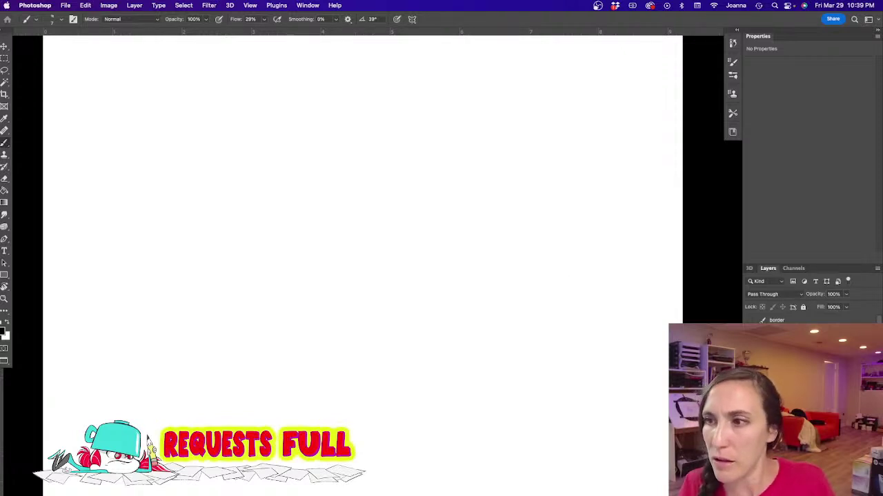
Step: Bring the coloured picture of the red-haired girl onto the canvas and lower its layer opacity to 23%
key("Tab")
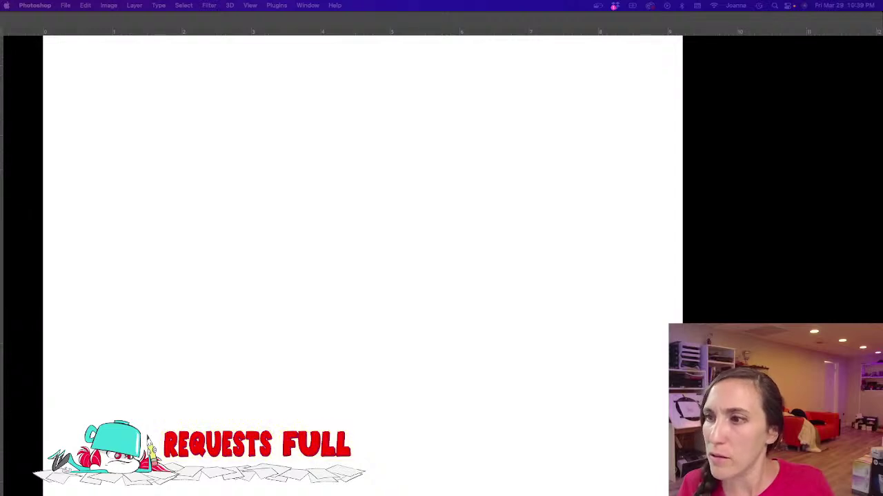
left_click_drag(648, 1, 429, 296)
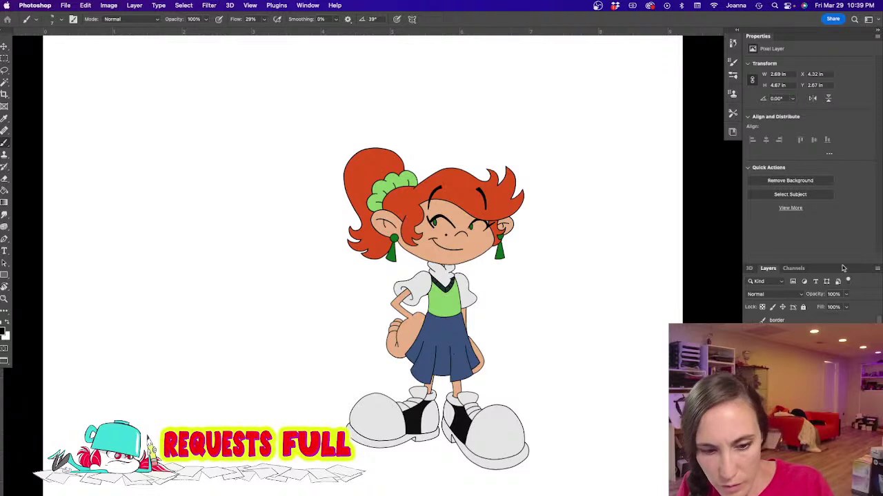
left_click(847, 294)
left_click_drag(847, 307, 813, 307)
Step: Move the faded red-haired girl reference to the upper right of the canvas
key("Tab")
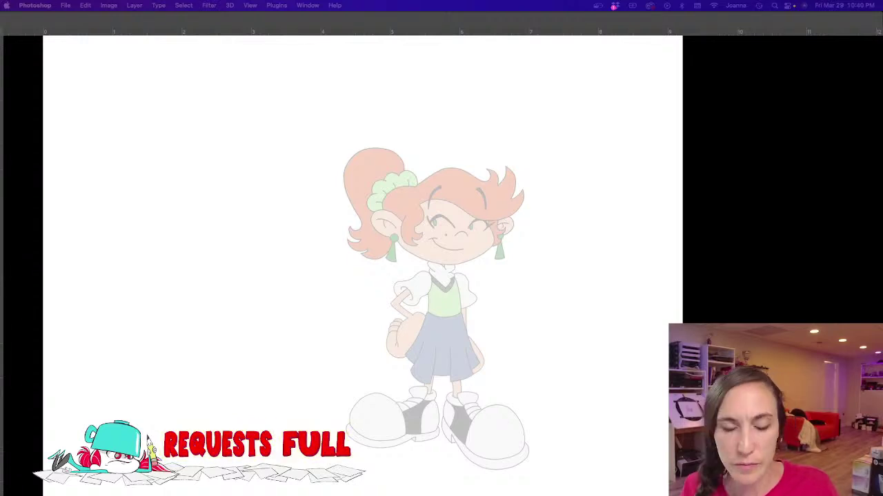
key("Tab")
key("v")
mouse_move(422, 326)
left_mouse_down()
mouse_move(576, 232)
mouse_move(557, 229)
left_mouse_up()
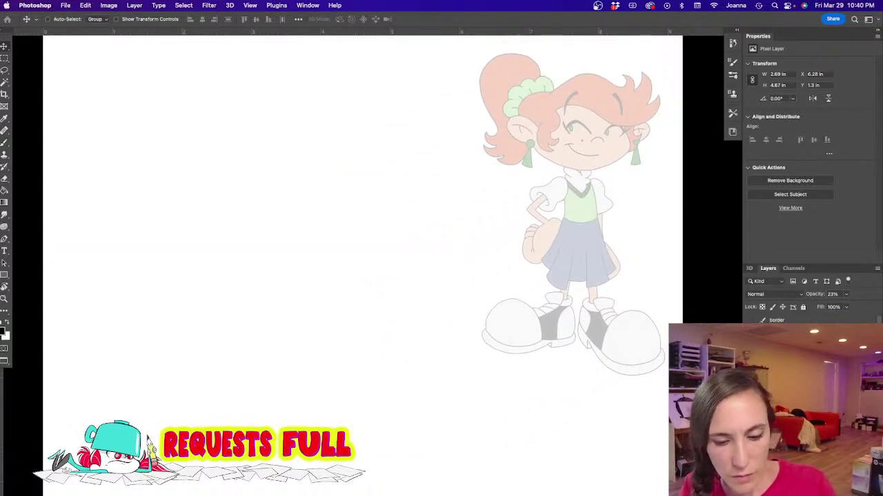
Step: Sketch a wide round head with the Brush in the blank area beside the girl reference and start the neck beneath it
key("b")
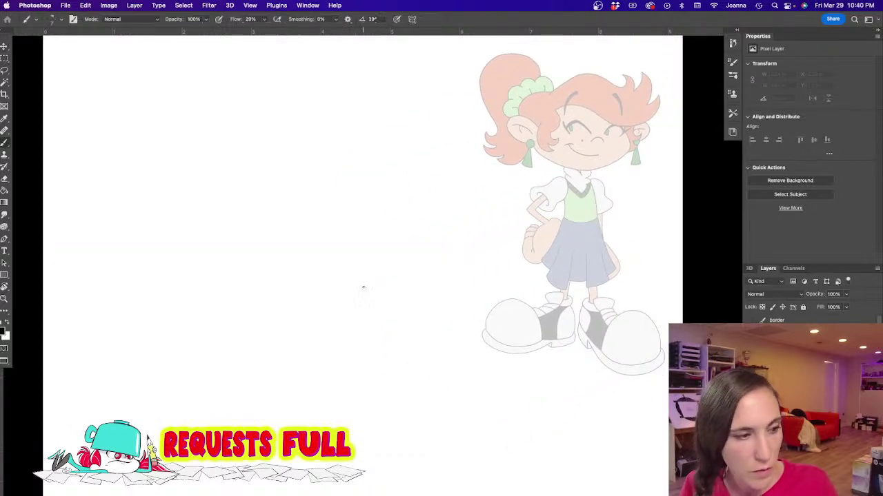
left_click_drag(297, 270, 388, 256)
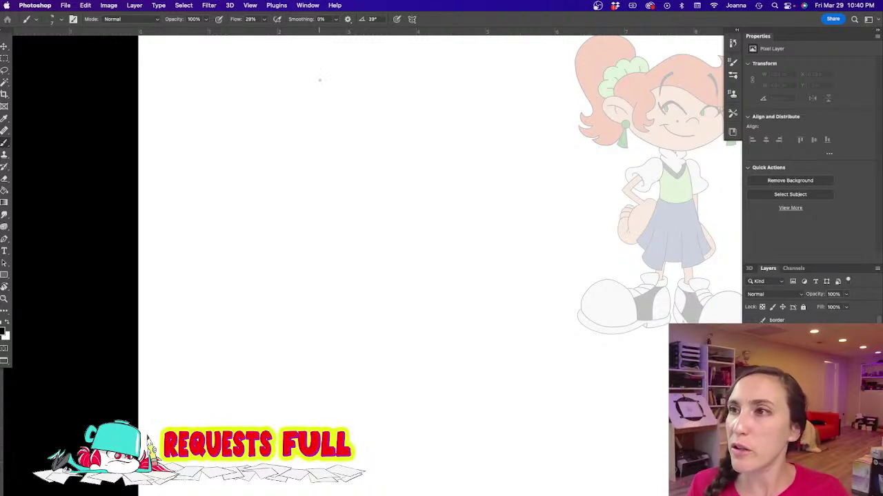
key("Tab")
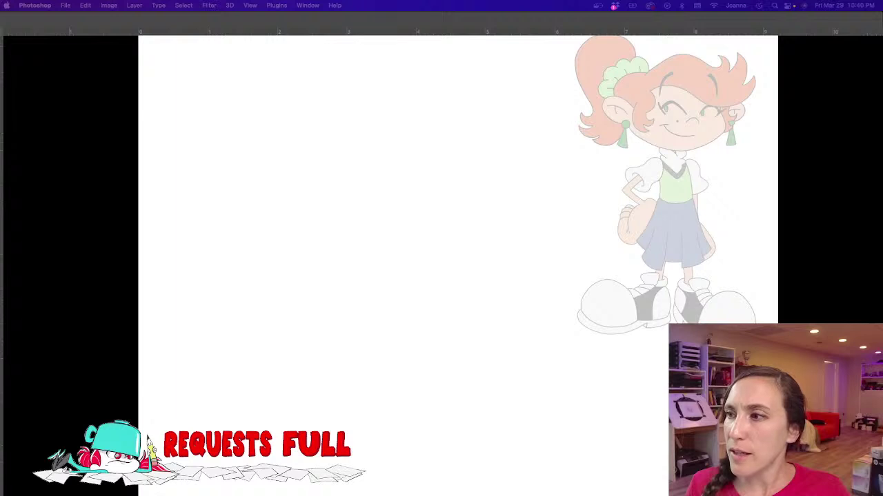
key("Tab")
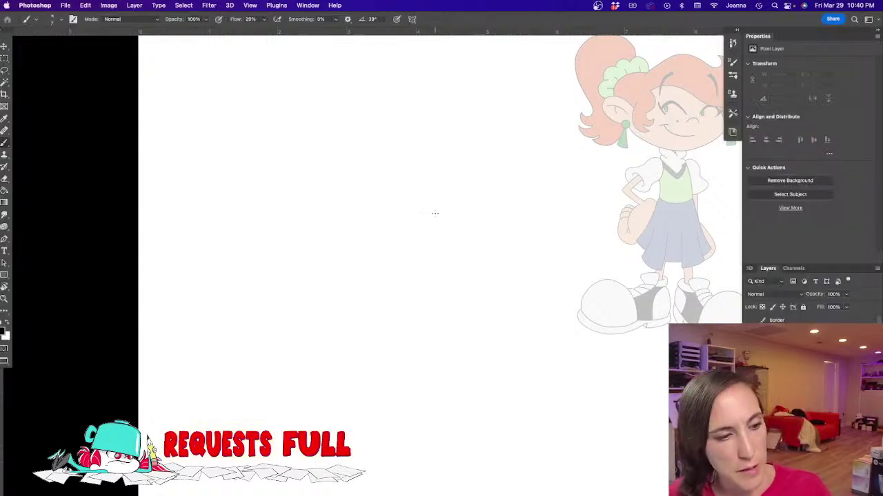
mouse_move(472, 162)
left_mouse_down()
mouse_move(384, 192)
mouse_move(428, 147)
mouse_move(477, 201)
mouse_move(376, 201)
mouse_move(412, 232)
mouse_move(380, 223)
mouse_move(441, 235)
mouse_move(424, 233)
mouse_move(486, 202)
mouse_move(445, 235)
left_mouse_up()
left_click_drag(484, 205, 450, 233)
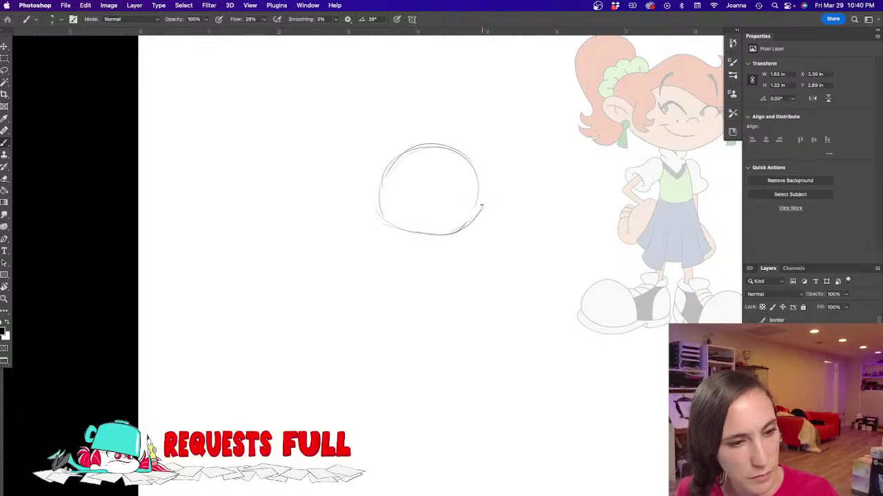
mouse_move(451, 146)
left_mouse_down()
mouse_move(420, 145)
mouse_move(485, 204)
mouse_move(490, 181)
left_mouse_up()
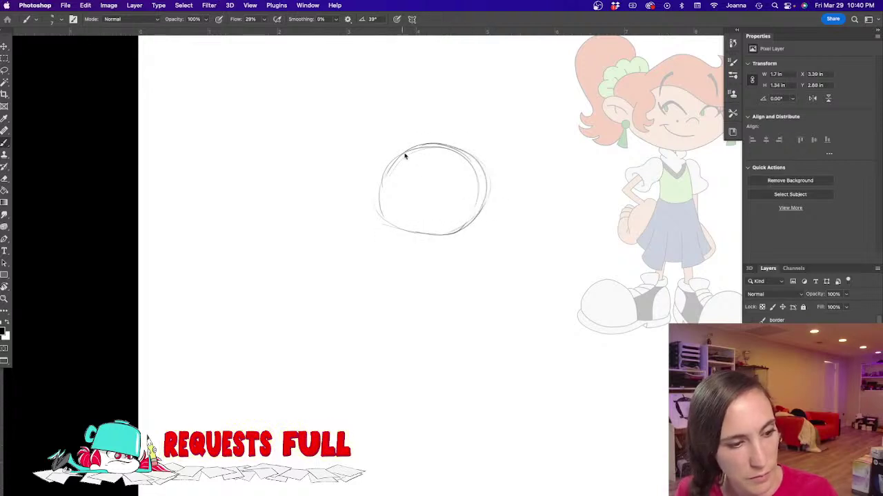
left_click_drag(438, 238, 414, 269)
left_click_drag(439, 232, 420, 253)
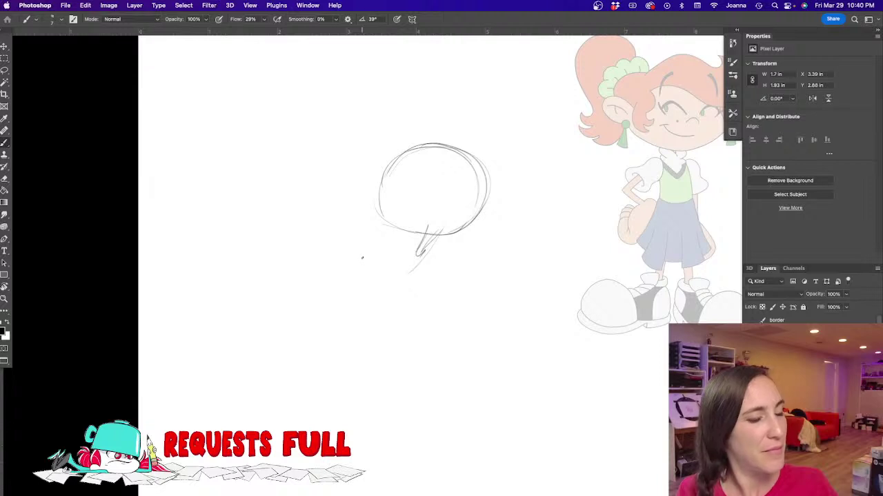
Step: Bring in the picture of the teal long-snouted character with sunglasses and hide its layer group
key("Tab")
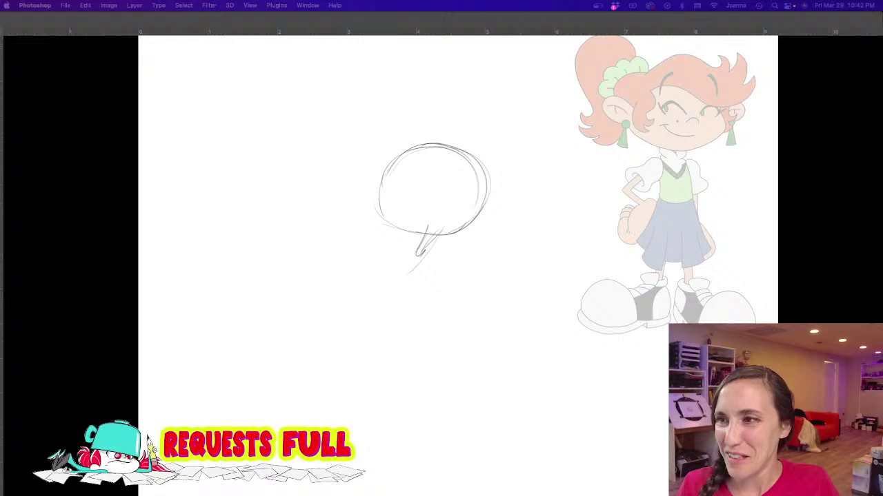
left_click_drag(492, 313, 499, 292)
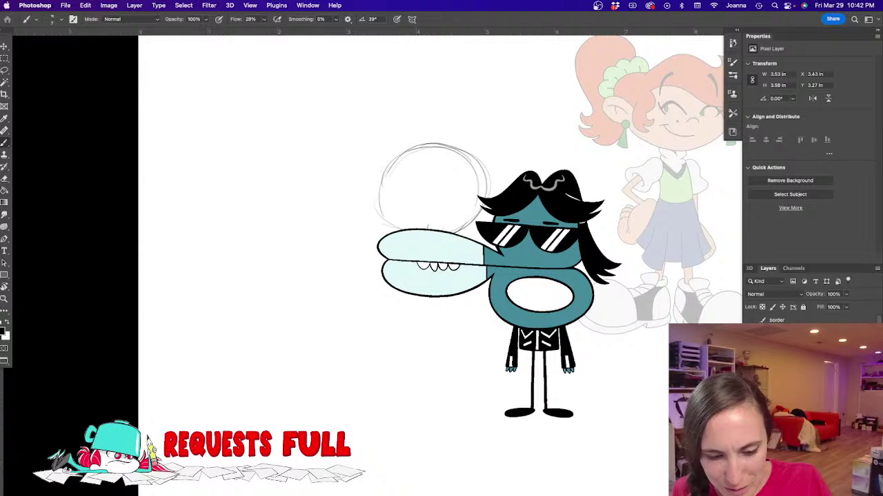
left_click(793, 386)
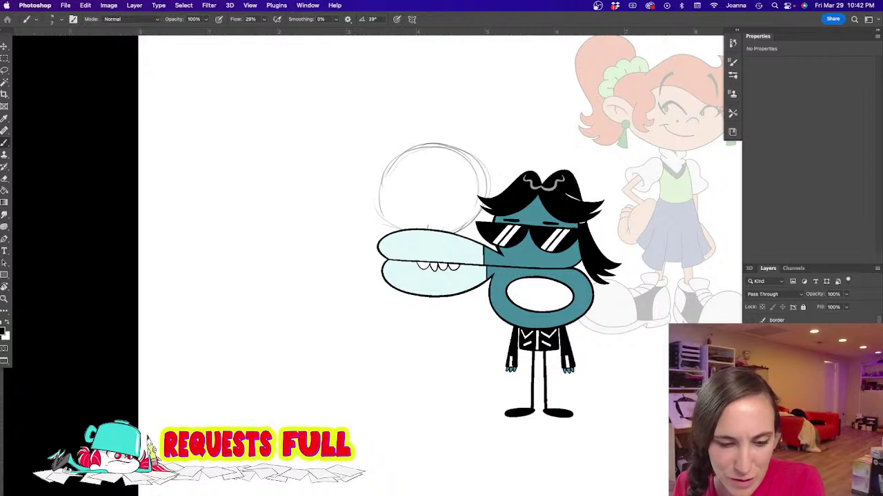
key("super+comma")
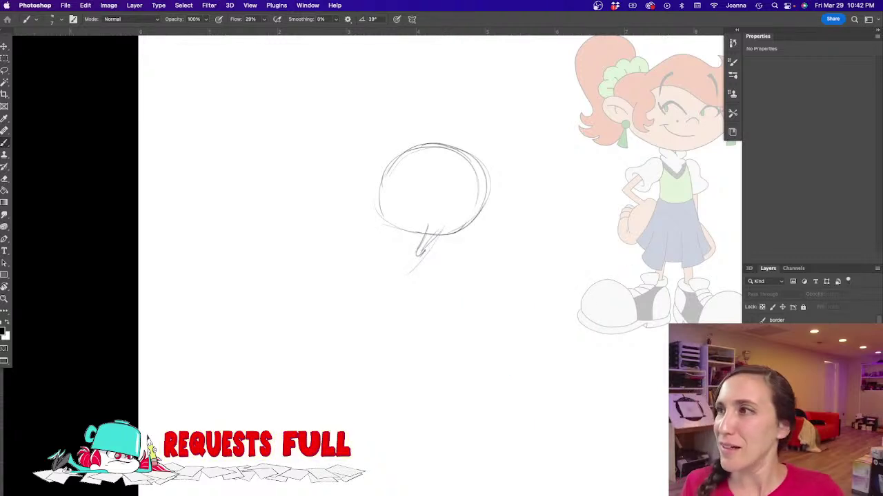
key("Tab")
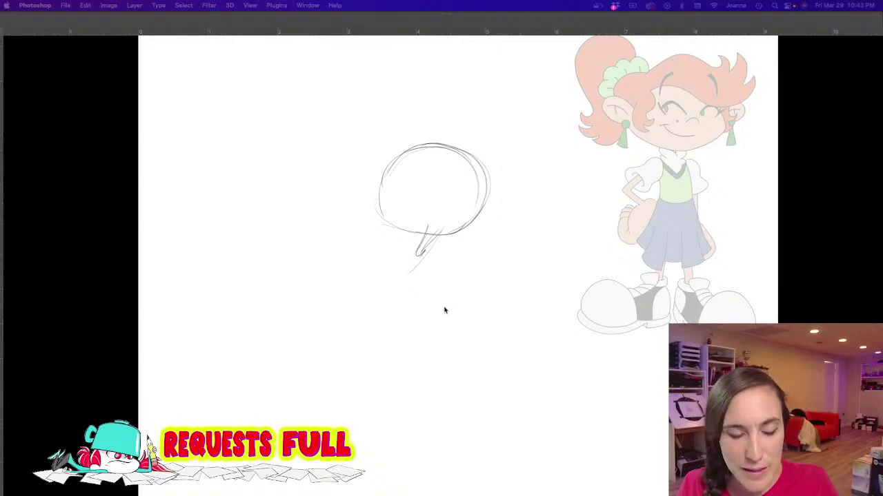
key("Tab")
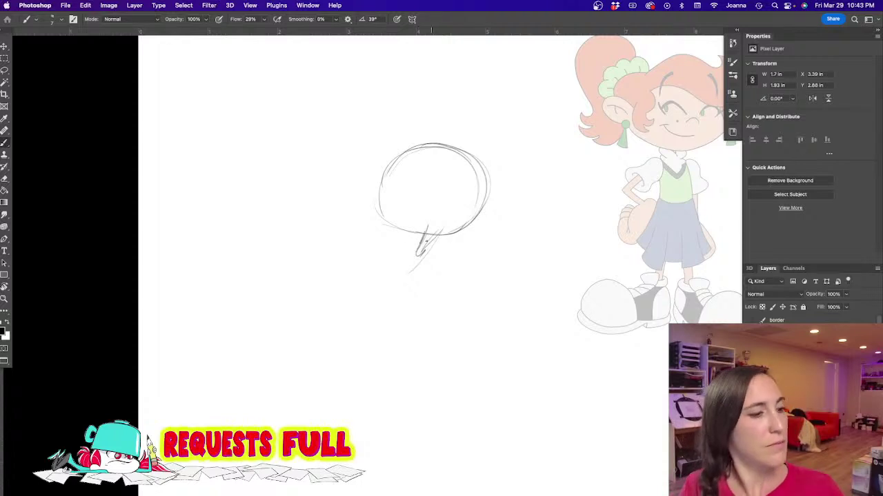
Step: Sketch the girl's slanted, rounded torso below the head, with a curved centre line on the face and a rough shoulder guide
mouse_move(370, 280)
left_mouse_down()
mouse_move(405, 283)
mouse_move(415, 272)
mouse_move(361, 294)
mouse_move(398, 270)
mouse_move(367, 278)
mouse_move(400, 299)
mouse_move(395, 267)
left_mouse_up()
left_click_drag(450, 156, 447, 229)
mouse_move(454, 185)
left_mouse_down()
mouse_move(442, 227)
mouse_move(463, 253)
left_mouse_up()
left_click_drag(414, 280, 466, 262)
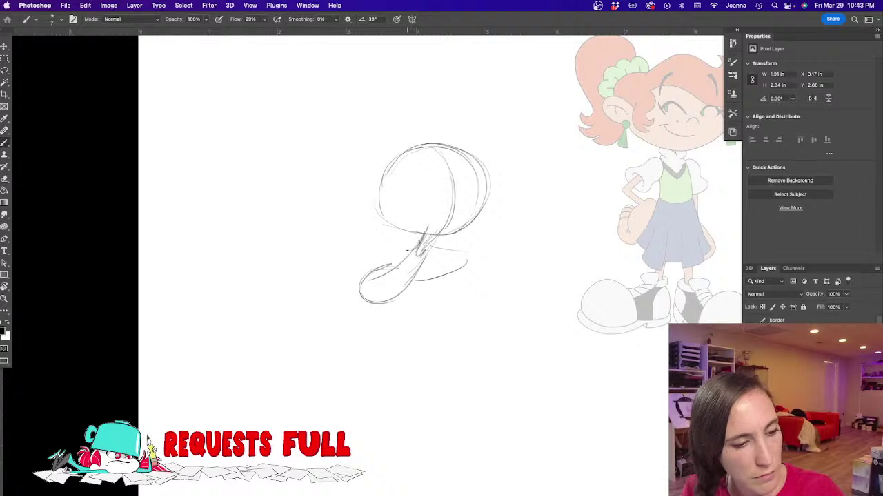
Step: Rough in a bent arm with its fist on the hip, the start of the other arm reaching out, and the waistline
mouse_move(390, 239)
left_mouse_down()
mouse_move(354, 232)
mouse_move(345, 204)
mouse_move(407, 244)
mouse_move(359, 246)
left_mouse_up()
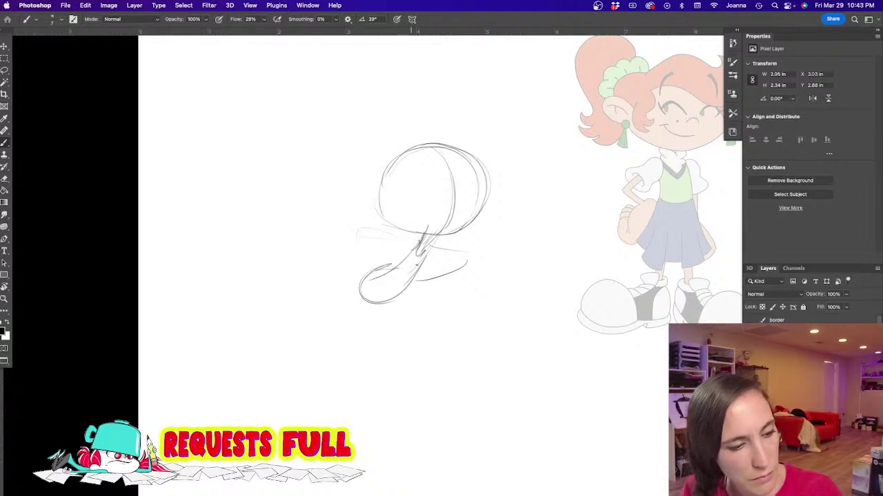
mouse_move(418, 242)
left_mouse_down()
mouse_move(389, 242)
mouse_move(369, 269)
mouse_move(348, 247)
left_mouse_up()
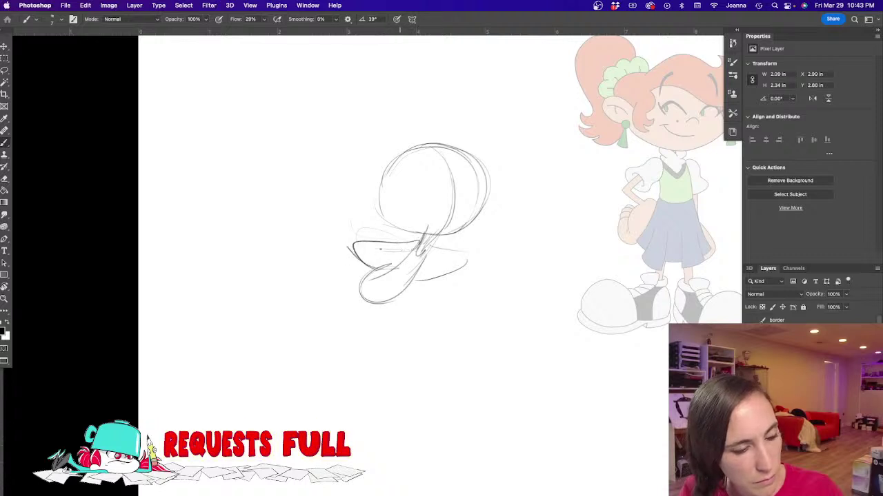
mouse_move(362, 253)
left_mouse_down()
mouse_move(388, 274)
mouse_move(338, 279)
mouse_move(349, 264)
mouse_move(336, 285)
mouse_move(362, 270)
mouse_move(381, 272)
mouse_move(363, 287)
mouse_move(345, 290)
mouse_move(359, 279)
mouse_move(339, 285)
mouse_move(364, 276)
mouse_move(369, 294)
mouse_move(385, 269)
left_mouse_up()
mouse_move(433, 243)
left_mouse_down()
mouse_move(456, 290)
mouse_move(482, 292)
left_mouse_up()
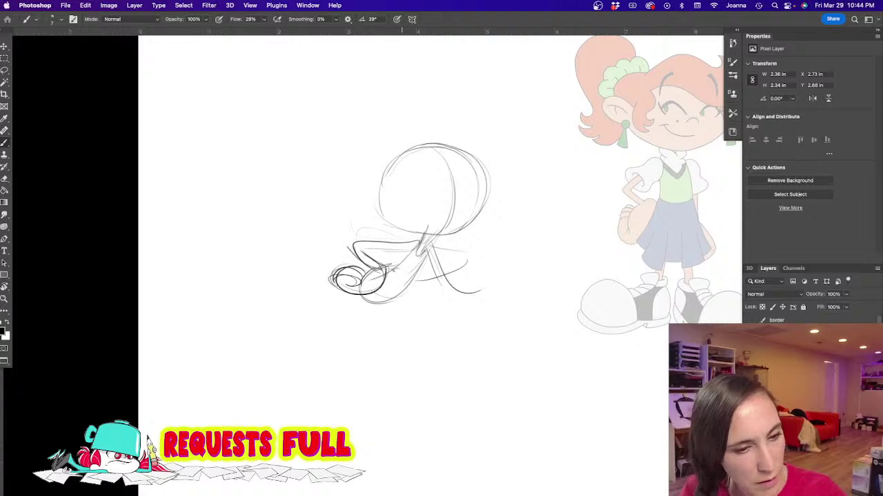
mouse_move(397, 267)
left_mouse_down()
mouse_move(391, 298)
mouse_move(386, 260)
mouse_move(368, 285)
left_mouse_up()
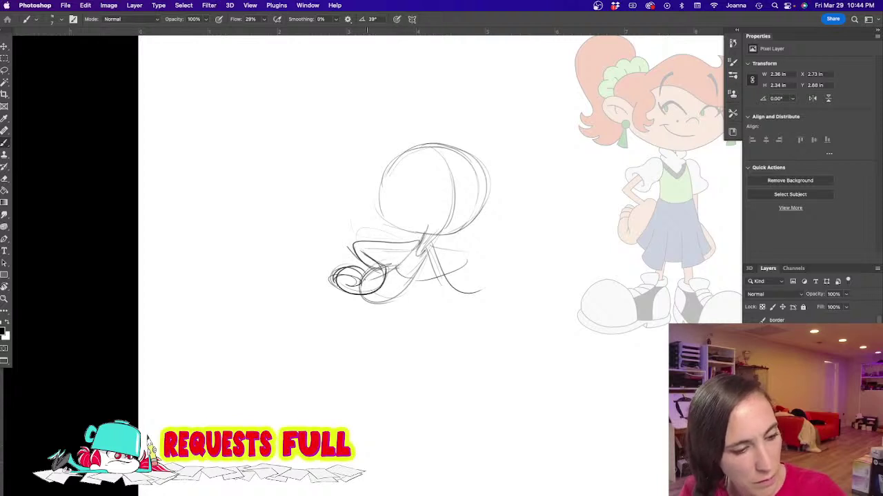
mouse_move(403, 260)
left_mouse_down()
mouse_move(377, 262)
mouse_move(378, 295)
mouse_move(391, 299)
left_mouse_up()
mouse_move(382, 265)
left_mouse_down()
mouse_move(401, 264)
mouse_move(387, 268)
left_mouse_up()
Step: Sketch two thin, spread legs under the torso, each ending in a large rounded shoe pointing outward
left_click_drag(346, 298, 372, 366)
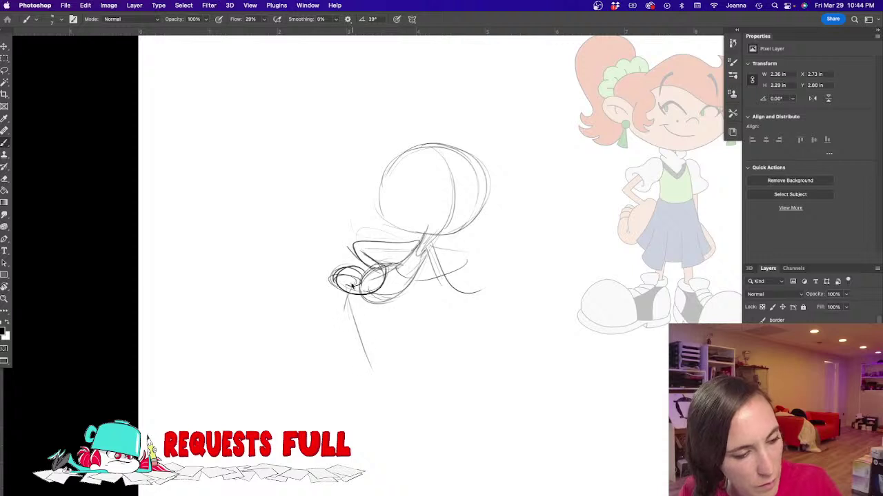
left_click_drag(351, 297, 376, 368)
mouse_move(396, 303)
left_mouse_down()
mouse_move(424, 369)
mouse_move(440, 372)
mouse_move(427, 374)
mouse_move(491, 341)
mouse_move(518, 392)
left_mouse_up()
left_click_drag(456, 359, 522, 375)
mouse_move(474, 340)
left_mouse_down()
mouse_move(452, 367)
mouse_move(435, 371)
mouse_move(512, 398)
left_mouse_up()
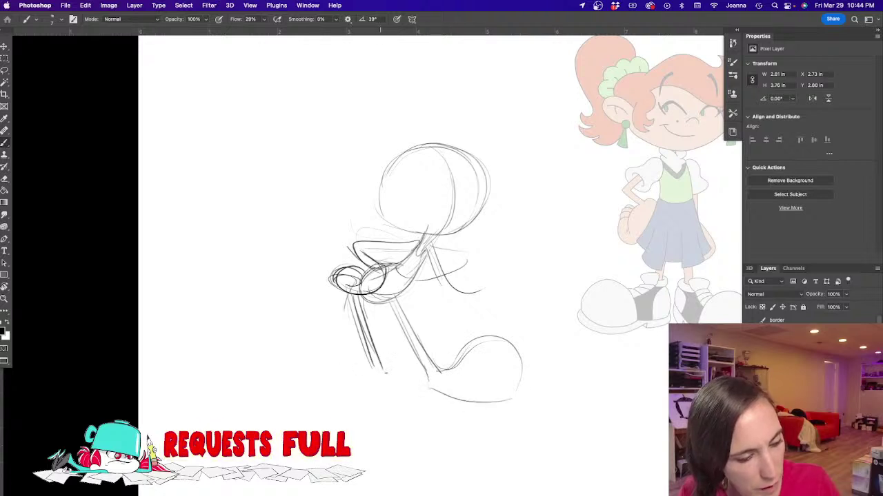
left_click_drag(377, 352, 388, 389)
left_click_drag(386, 391, 353, 406)
mouse_move(375, 368)
left_mouse_down()
mouse_move(298, 366)
mouse_move(302, 386)
mouse_move(348, 412)
mouse_move(386, 390)
left_mouse_up()
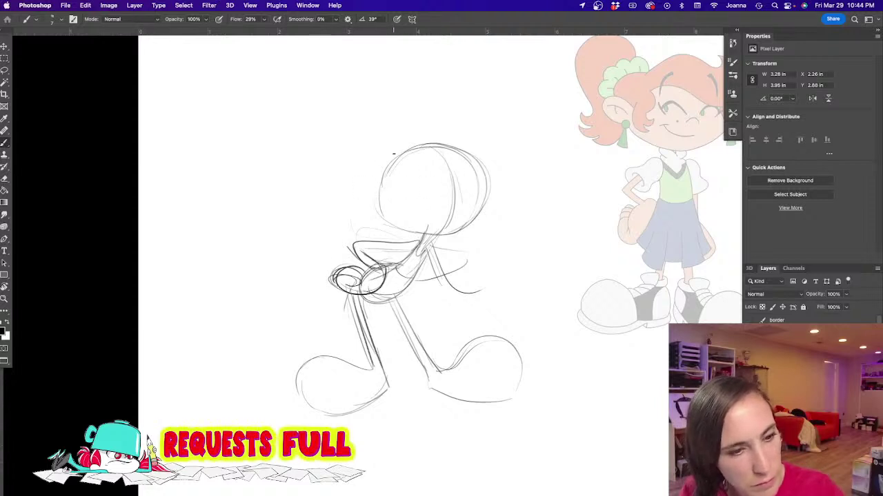
Step: Sketch a big drooping ponytail with curled tips behind the head, plus the hair tie and the near ear
mouse_move(391, 146)
left_mouse_down()
mouse_move(369, 158)
mouse_move(374, 196)
mouse_move(296, 143)
mouse_move(293, 165)
left_mouse_up()
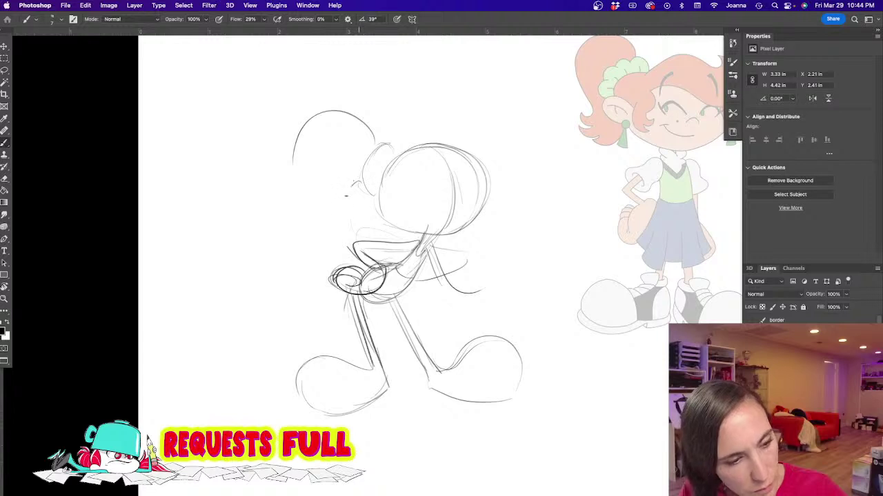
left_click_drag(358, 182, 339, 231)
mouse_move(303, 153)
left_mouse_down()
mouse_move(288, 207)
mouse_move(306, 228)
mouse_move(285, 226)
mouse_move(315, 245)
mouse_move(295, 249)
mouse_move(347, 197)
mouse_move(372, 195)
mouse_move(386, 220)
left_mouse_up()
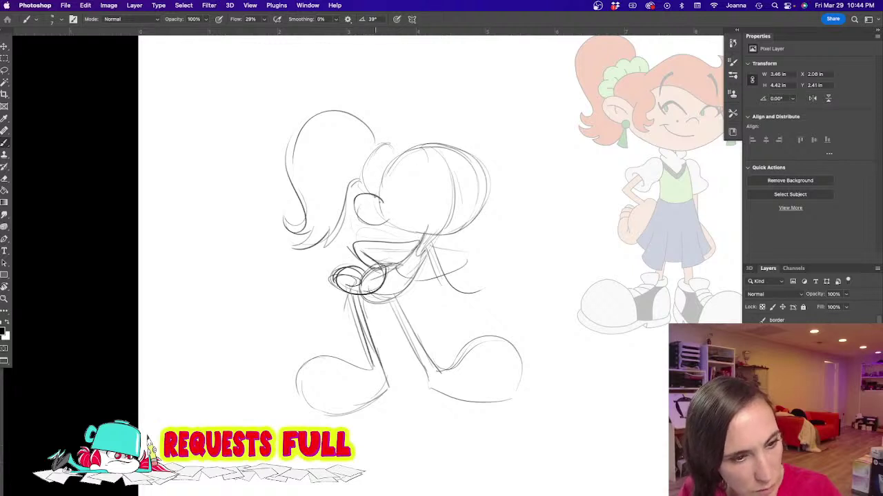
mouse_move(385, 182)
left_mouse_down()
mouse_move(412, 216)
mouse_move(380, 210)
mouse_move(387, 153)
mouse_move(356, 220)
left_mouse_up()
Step: Draw the swept bangs with flicked tips, the curled side lock and the far ear, and darken the jawline
mouse_move(344, 262)
left_mouse_down()
mouse_move(367, 198)
mouse_move(437, 201)
mouse_move(444, 211)
left_mouse_up()
mouse_move(457, 178)
left_mouse_down()
mouse_move(453, 233)
mouse_move(480, 219)
left_mouse_up()
mouse_move(481, 217)
left_mouse_down()
mouse_move(473, 238)
mouse_move(362, 240)
left_mouse_up()
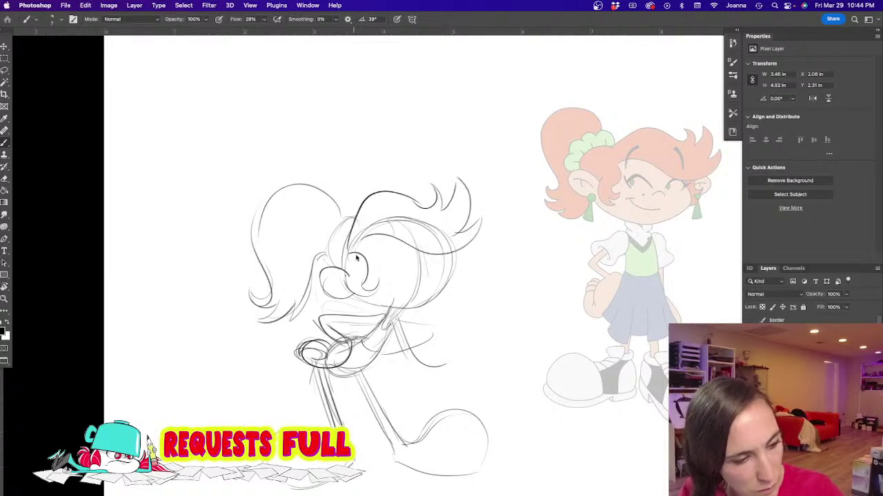
mouse_move(453, 249)
left_mouse_down()
mouse_move(470, 270)
mouse_move(452, 285)
left_mouse_up()
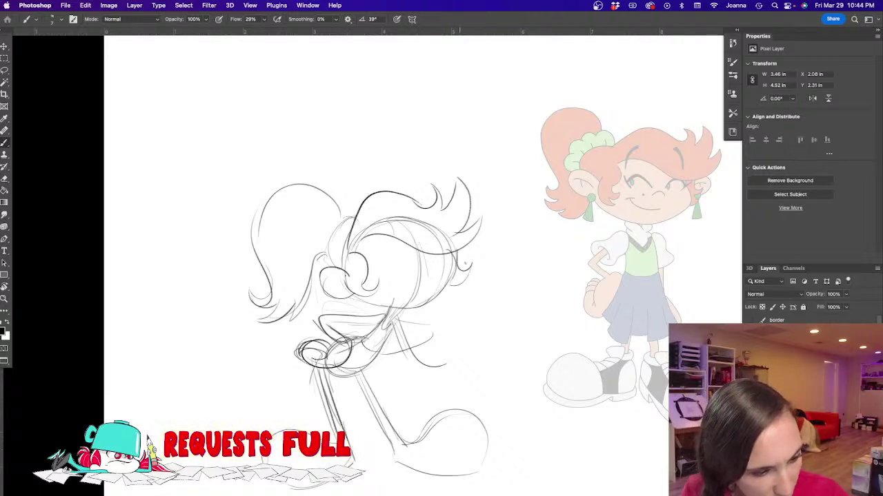
mouse_move(459, 243)
left_mouse_down()
mouse_move(470, 256)
mouse_move(461, 269)
mouse_move(414, 302)
mouse_move(372, 308)
left_mouse_up()
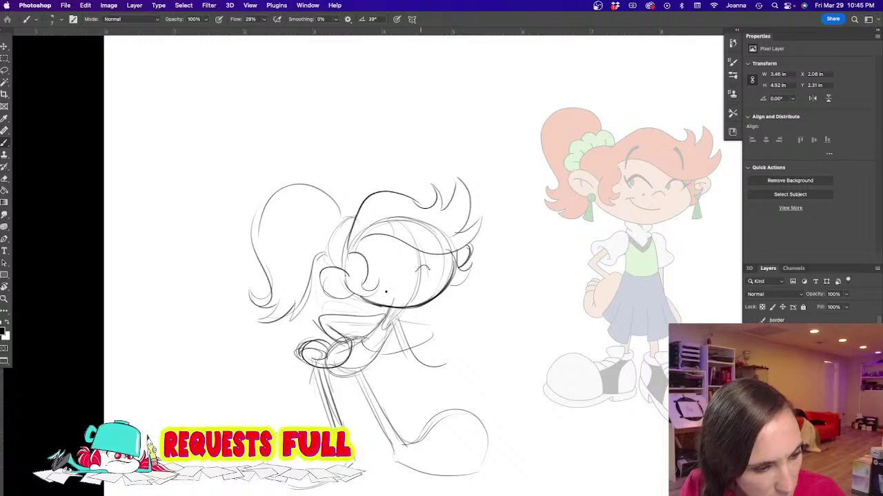
Step: Draw the face with half-closed sideways-looking eyes, a skewed open mouth and a raised eyebrow
mouse_move(434, 277)
left_mouse_down()
mouse_move(411, 278)
mouse_move(399, 292)
mouse_move(408, 298)
left_mouse_up()
mouse_move(406, 265)
left_mouse_down()
mouse_move(380, 267)
mouse_move(419, 271)
mouse_move(453, 257)
left_mouse_up()
key("super+z")
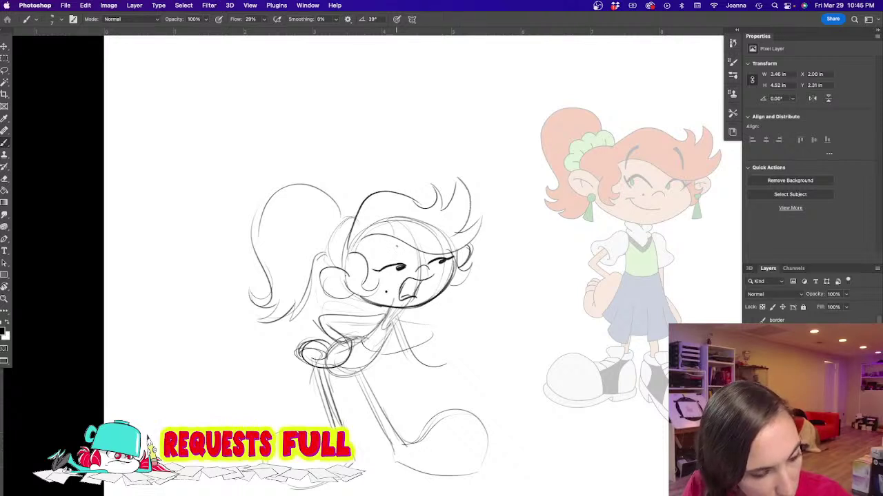
mouse_move(390, 243)
left_mouse_down()
mouse_move(374, 256)
mouse_move(381, 234)
left_mouse_up()
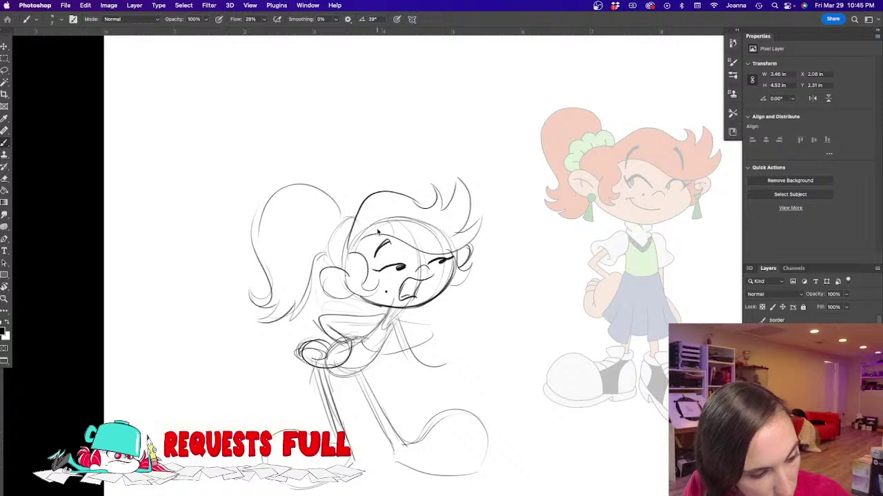
Step: Draw the neck and extend the far arm outward into an open hand with spread fingers and a shaded forearm
mouse_move(391, 307)
left_mouse_down()
mouse_move(381, 329)
mouse_move(398, 325)
mouse_move(421, 368)
left_mouse_up()
key("super+z")
mouse_move(403, 332)
left_mouse_down()
mouse_move(439, 326)
mouse_move(417, 328)
mouse_move(445, 328)
mouse_move(463, 355)
mouse_move(435, 347)
mouse_move(458, 315)
mouse_move(433, 350)
mouse_move(466, 373)
left_mouse_up()
mouse_move(445, 331)
left_mouse_down()
mouse_move(473, 371)
mouse_move(473, 390)
mouse_move(467, 355)
left_mouse_up()
left_click_drag(464, 360, 470, 373)
left_click_drag(460, 340, 492, 364)
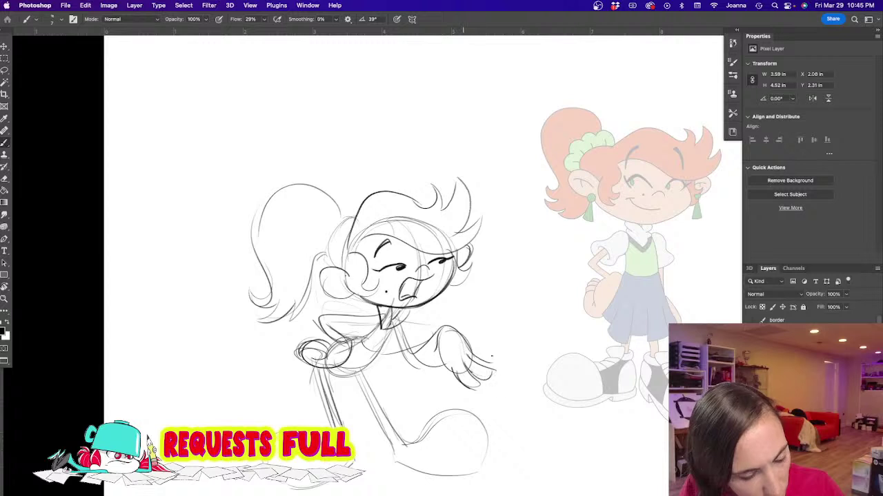
left_click_drag(443, 328, 434, 352)
mouse_move(438, 341)
left_mouse_down()
mouse_move(420, 365)
mouse_move(428, 350)
left_mouse_up()
left_click_drag(434, 347, 418, 364)
mouse_move(442, 343)
left_mouse_down()
mouse_move(453, 374)
mouse_move(416, 364)
left_mouse_up()
Step: Define the upper body with darker lines for the bent arm's sleeve, the chest and the far short sleeve
mouse_move(329, 356)
left_mouse_down()
mouse_move(375, 327)
mouse_move(437, 327)
left_mouse_up()
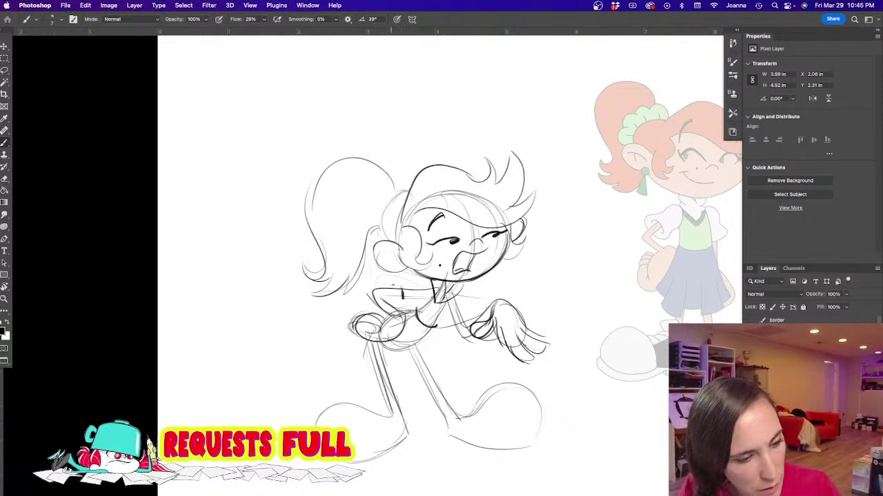
left_click_drag(421, 288, 437, 288)
mouse_move(399, 309)
left_mouse_down()
mouse_move(434, 302)
mouse_move(470, 316)
mouse_move(464, 326)
left_mouse_up()
left_click_drag(453, 294, 467, 311)
mouse_move(451, 296)
left_mouse_down()
mouse_move(441, 314)
mouse_move(445, 334)
mouse_move(460, 335)
mouse_move(469, 318)
mouse_move(457, 335)
mouse_move(464, 342)
left_mouse_up()
left_click_drag(471, 318, 477, 344)
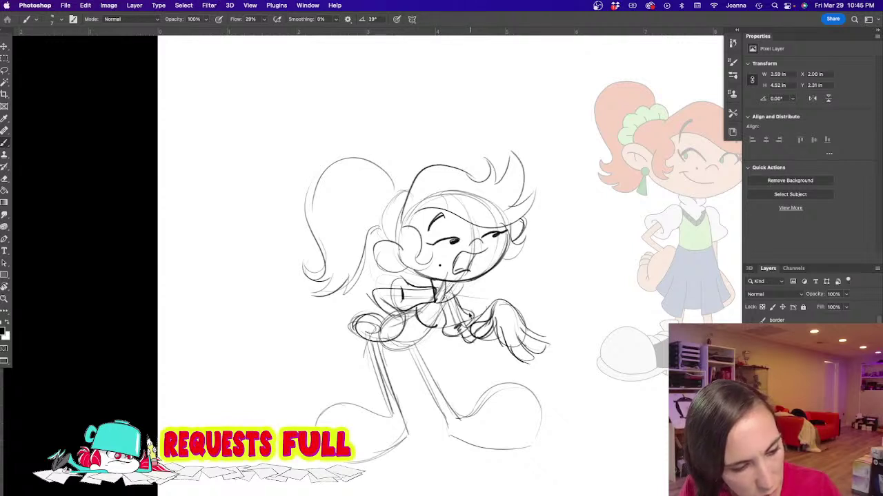
Step: Firm up the outstretched hand with bold outlines for its back and separate fingers
mouse_move(492, 307)
left_mouse_down()
mouse_move(517, 316)
mouse_move(550, 347)
mouse_move(538, 358)
left_mouse_up()
left_click_drag(537, 351, 505, 363)
left_click_drag(498, 327, 507, 364)
left_click_drag(523, 359, 511, 365)
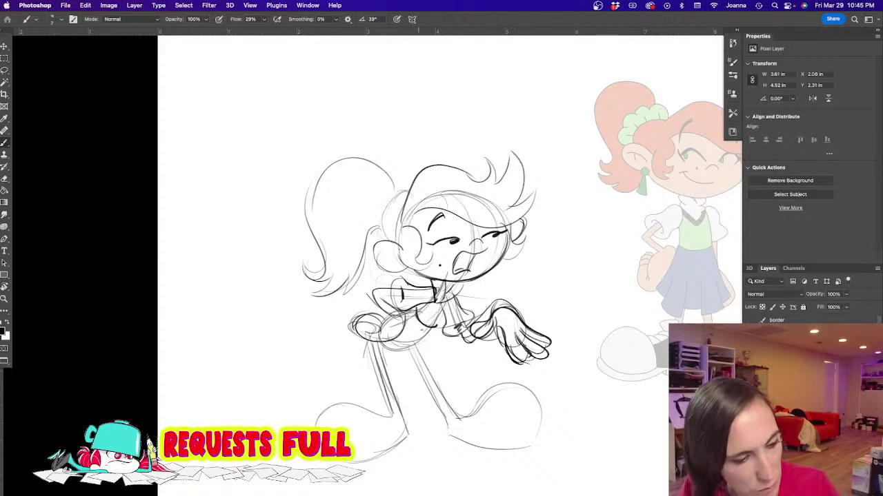
left_click_drag(443, 364, 376, 383)
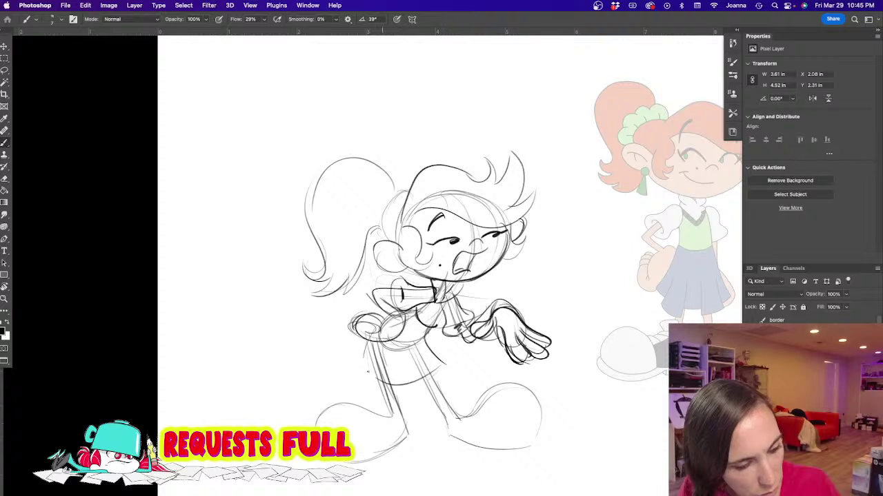
left_click_drag(367, 338, 350, 355)
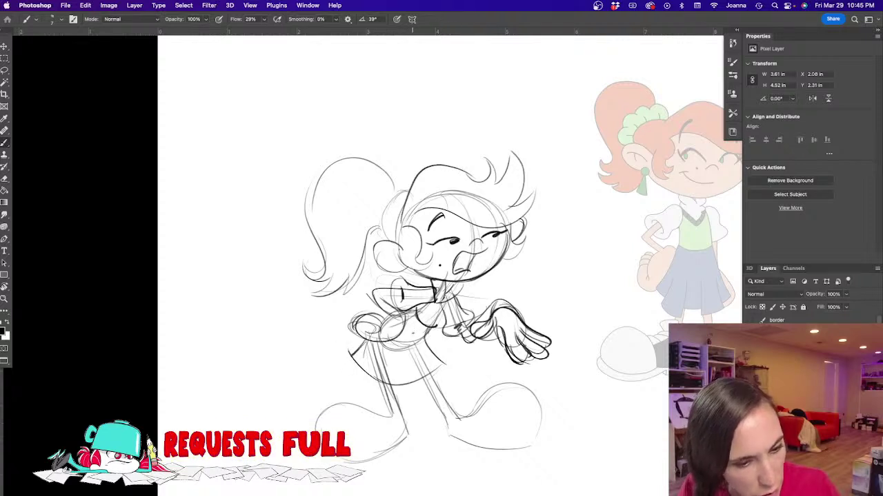
mouse_move(413, 337)
left_mouse_down()
mouse_move(415, 393)
mouse_move(443, 358)
mouse_move(404, 393)
left_mouse_up()
left_click_drag(383, 385, 405, 394)
mouse_move(386, 337)
left_mouse_down()
mouse_move(372, 383)
mouse_move(364, 376)
mouse_move(363, 385)
left_mouse_up()
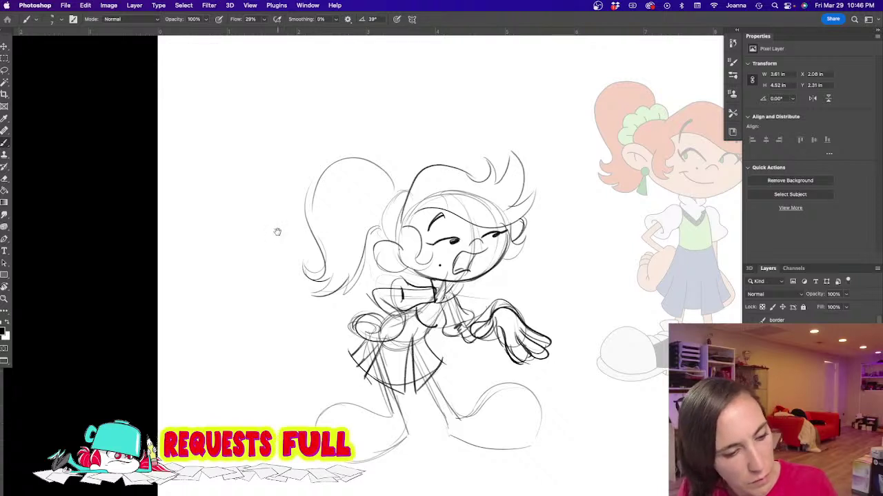
key("super+z")
key("super+z")
key("super+z")
key("super+z")
key("super+z")
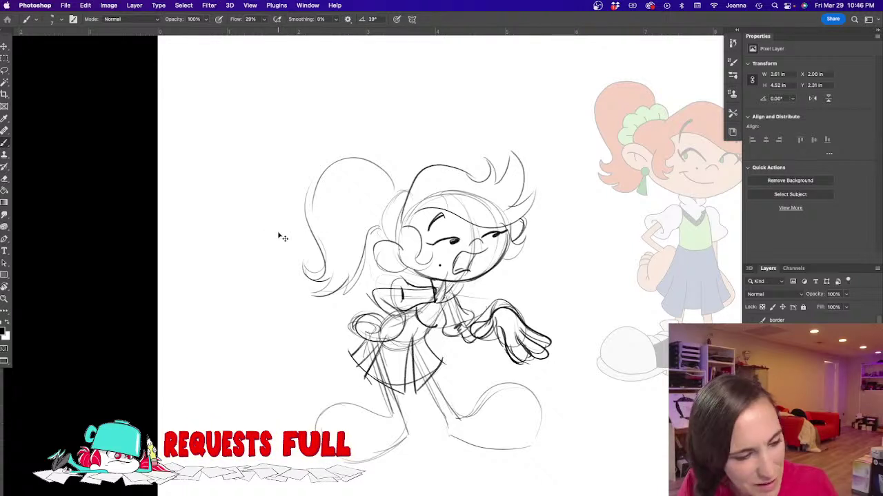
key("super+z")
Step: Sketch a short pleated skirt flaring from the waist over the tops of the legs
mouse_move(440, 365)
left_mouse_down()
mouse_move(405, 377)
mouse_move(353, 358)
left_mouse_up()
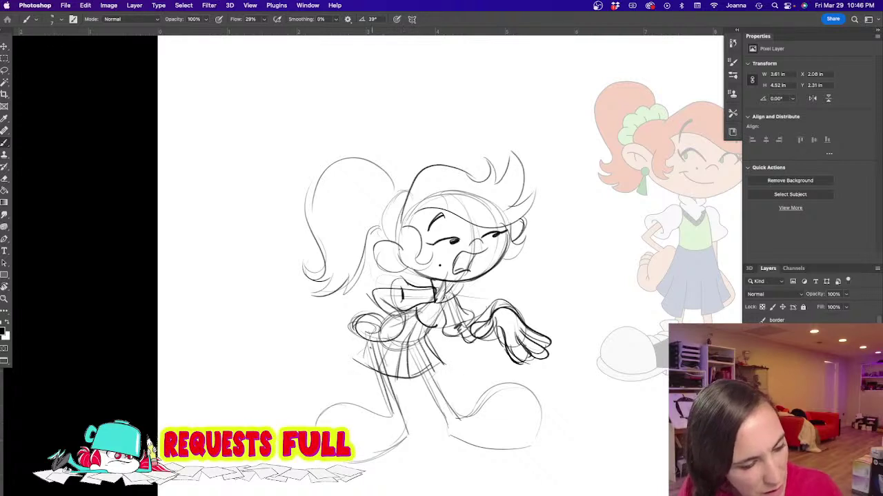
Step: Outline both oversized shoes with toe caps, soles and rolled socks, and darken the leg lines down to them
mouse_move(449, 416)
left_mouse_down()
mouse_move(457, 419)
mouse_move(445, 434)
mouse_move(484, 402)
mouse_move(479, 433)
mouse_move(504, 384)
mouse_move(540, 428)
mouse_move(534, 439)
mouse_move(476, 437)
mouse_move(541, 438)
mouse_move(539, 446)
mouse_move(497, 448)
mouse_move(444, 432)
left_mouse_up()
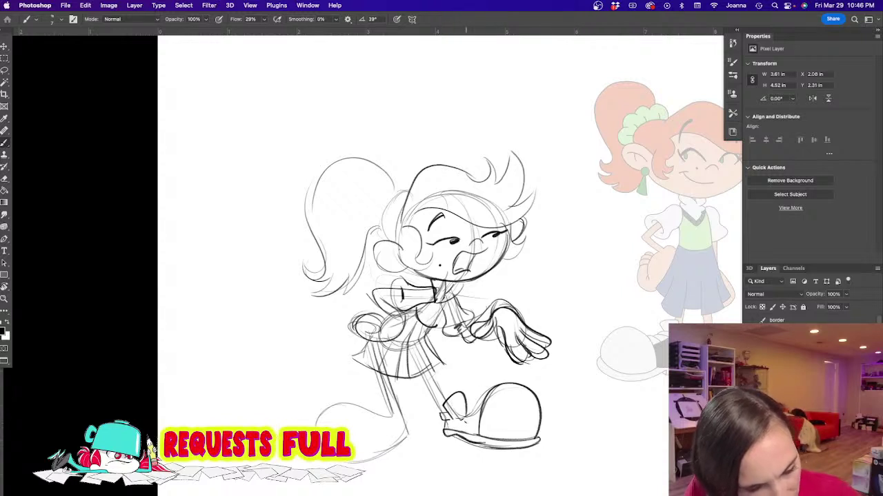
mouse_move(319, 414)
left_mouse_down()
mouse_move(347, 399)
mouse_move(378, 434)
left_mouse_up()
mouse_move(353, 400)
left_mouse_down()
mouse_move(312, 429)
mouse_move(366, 411)
mouse_move(382, 446)
mouse_move(407, 422)
mouse_move(386, 417)
mouse_move(408, 417)
mouse_move(353, 455)
mouse_move(371, 457)
mouse_move(344, 459)
left_mouse_up()
key("super+z")
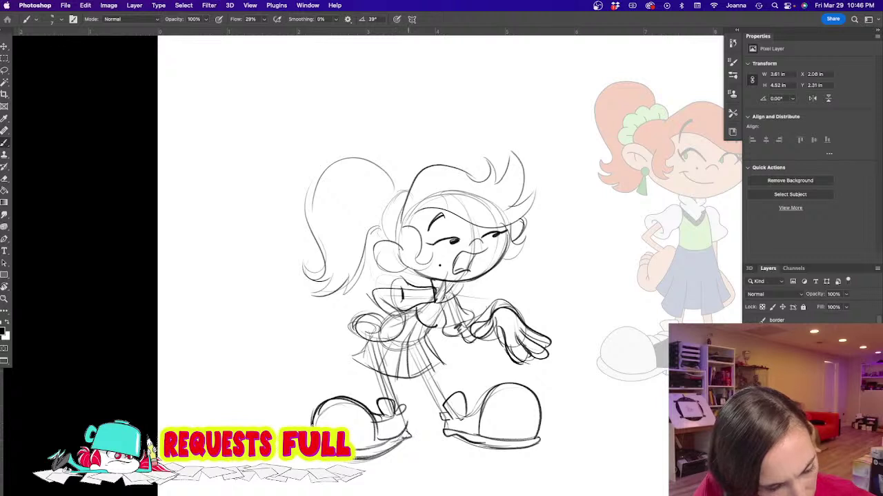
left_click_drag(408, 437, 371, 453)
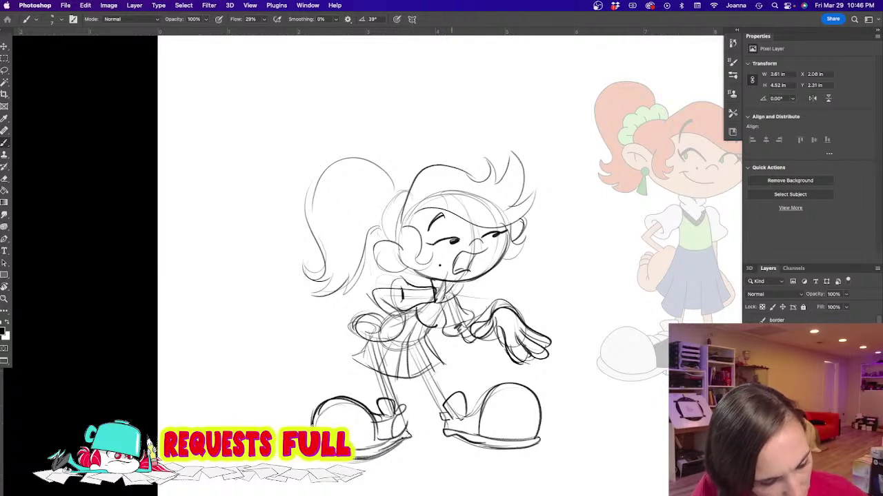
left_click_drag(381, 373, 395, 404)
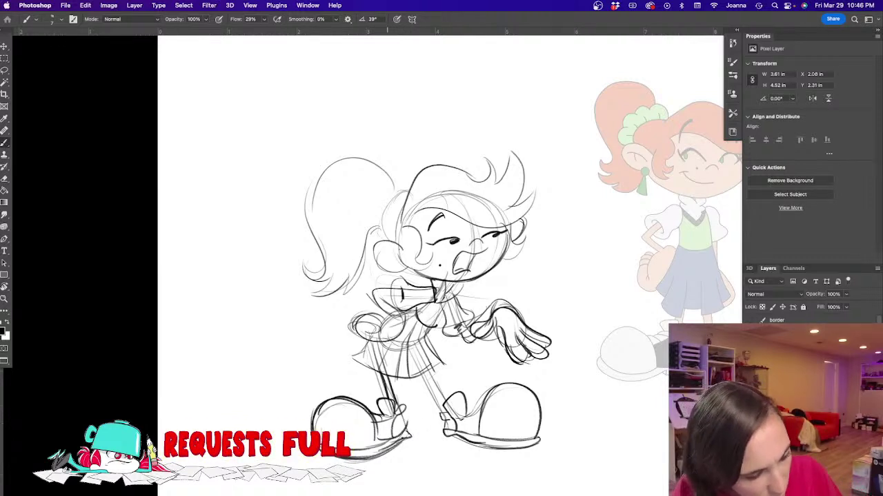
mouse_move(422, 368)
left_mouse_down()
mouse_move(445, 417)
mouse_move(447, 407)
left_mouse_up()
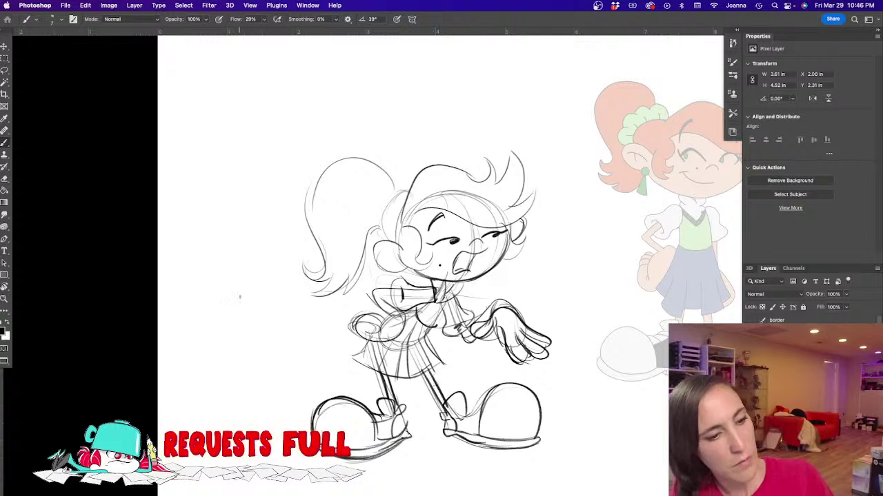
Step: Add a dangling earring below the near ear, the collar at the neck and a darker edge on the near sleeve
left_click_drag(399, 265, 378, 289)
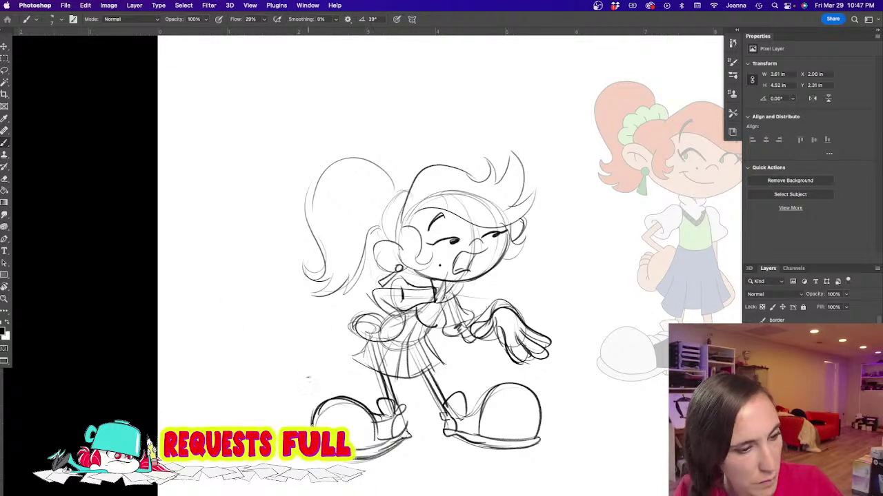
left_click_drag(446, 279, 444, 297)
left_click_drag(457, 283, 444, 302)
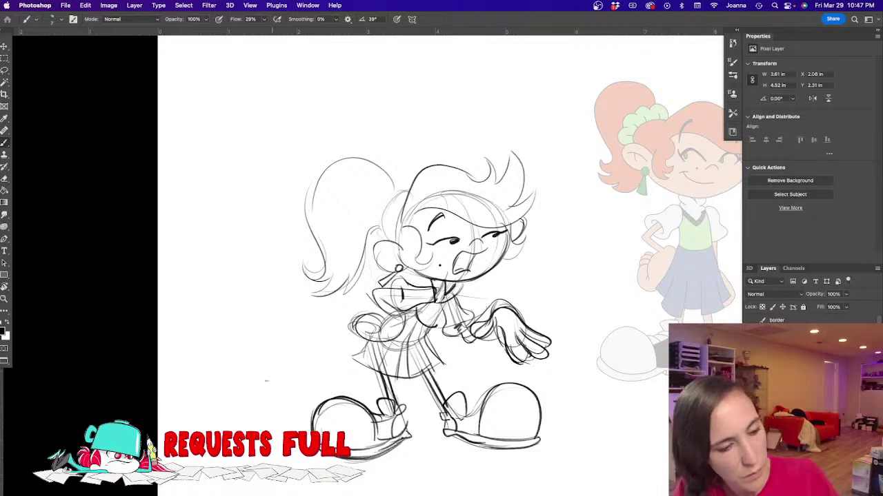
mouse_move(381, 299)
left_mouse_down()
mouse_move(402, 316)
mouse_move(393, 316)
left_mouse_up()
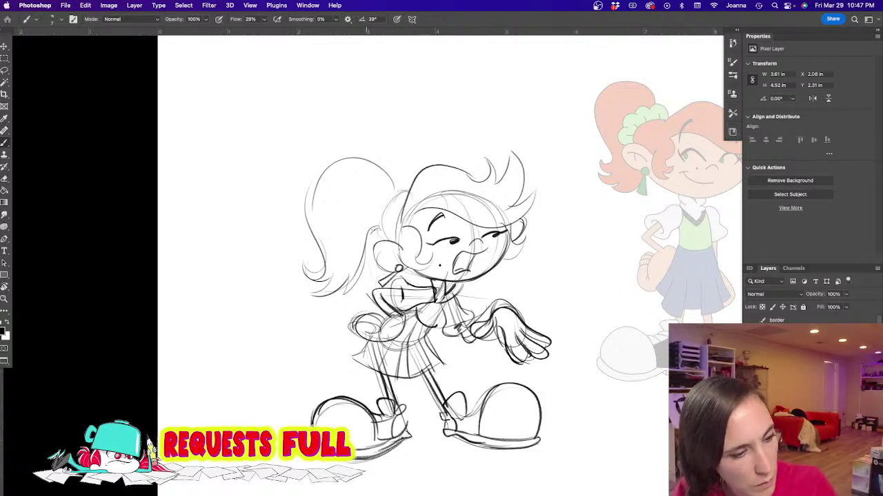
scroll(290, 328, "right", 2)
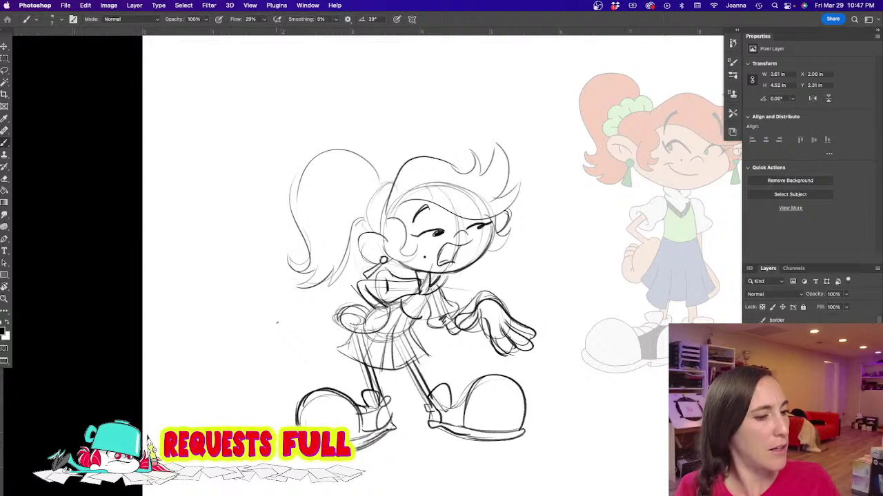
Step: Outline the ponytail with its flicked, pointed ends and add a scalloped scrunchie where it meets the head
left_click_drag(290, 316, 295, 336)
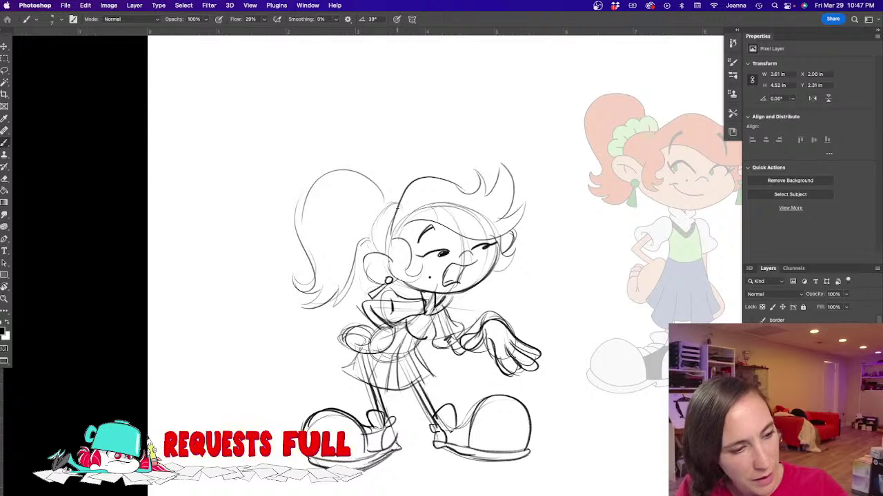
left_click_drag(384, 216, 375, 253)
mouse_move(397, 195)
left_mouse_down()
mouse_move(371, 193)
mouse_move(358, 222)
mouse_move(365, 231)
mouse_move(353, 235)
mouse_move(371, 239)
mouse_move(334, 306)
mouse_move(294, 308)
mouse_move(323, 285)
mouse_move(289, 282)
left_mouse_up()
mouse_move(288, 281)
left_mouse_down()
mouse_move(292, 211)
mouse_move(351, 169)
mouse_move(373, 183)
left_mouse_up()
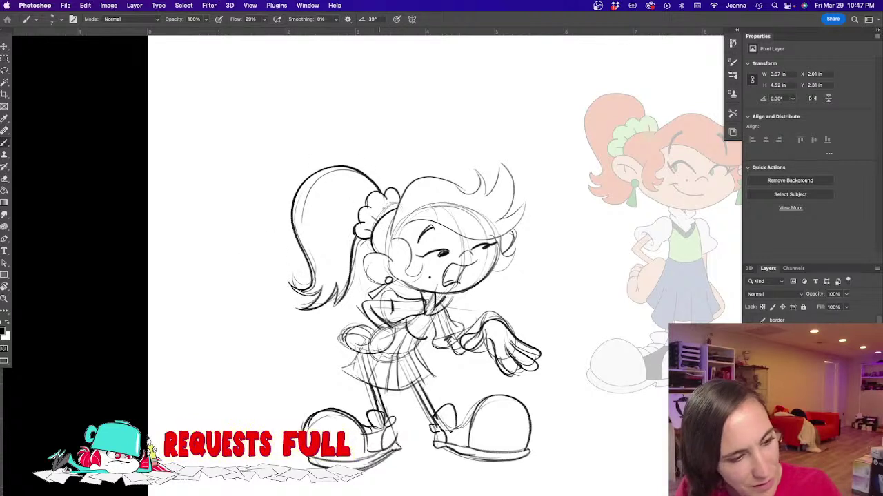
scroll(232, 348, "down", 2)
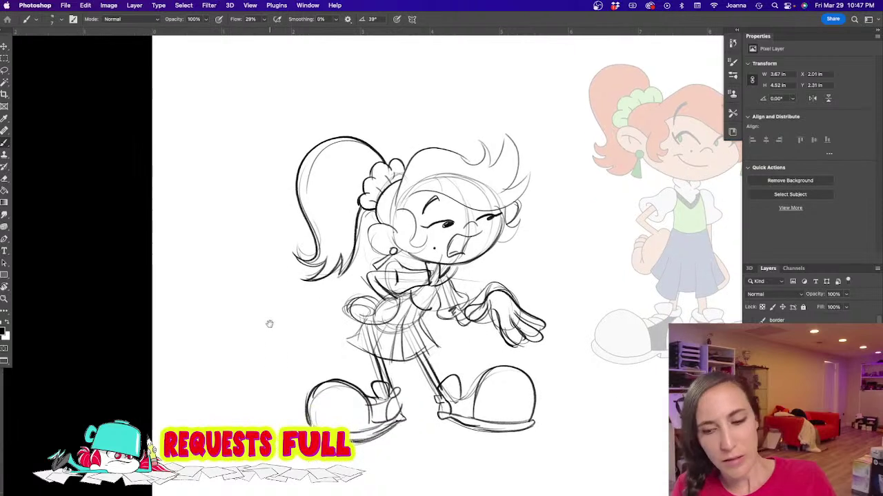
Step: Fade the rough lines of the face, body, skirt and shoes with a larger, soft Eraser
key("e")
key("bracketright")
key("bracketright")
key("bracketright")
key("bracketright")
mouse_move(361, 296)
left_mouse_down()
mouse_move(410, 329)
mouse_move(389, 333)
mouse_move(512, 328)
mouse_move(463, 301)
mouse_move(422, 224)
left_mouse_up()
mouse_move(302, 307)
left_mouse_down()
mouse_move(335, 259)
mouse_move(331, 272)
left_mouse_up()
mouse_move(395, 172)
left_mouse_down()
mouse_move(458, 175)
mouse_move(444, 289)
mouse_move(411, 348)
mouse_move(345, 386)
mouse_move(510, 352)
left_mouse_up()
Step: Redraw both legs down to the ankles and the near sock with dark brush lines over the faded sketch
key("b")
mouse_move(446, 320)
left_mouse_down()
mouse_move(469, 360)
mouse_move(474, 355)
left_mouse_up()
mouse_move(402, 321)
left_mouse_down()
mouse_move(420, 354)
mouse_move(403, 345)
mouse_move(427, 364)
mouse_move(432, 386)
left_mouse_up()
left_click_drag(418, 374, 422, 380)
left_click_drag(388, 354, 401, 384)
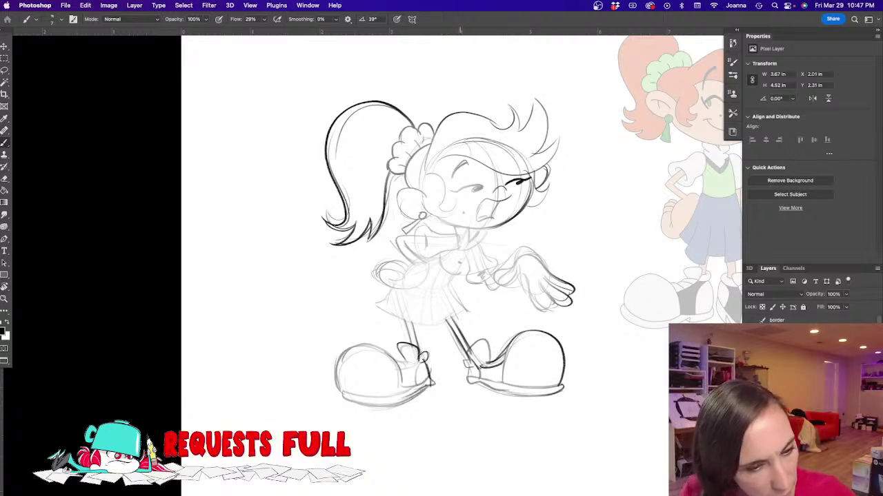
Step: Outline the torso side and skirt hem in bold lines, and redraw the bent arm with its fist on the hip
left_click_drag(471, 253, 448, 286)
mouse_move(438, 256)
left_mouse_down()
mouse_move(468, 308)
mouse_move(456, 320)
mouse_move(467, 314)
mouse_move(437, 322)
mouse_move(392, 291)
left_mouse_up()
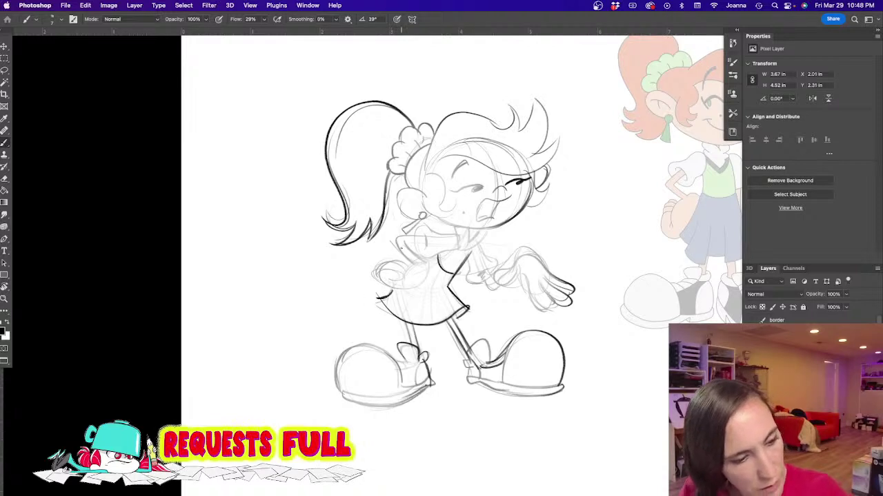
mouse_move(407, 247)
left_mouse_down()
mouse_move(428, 270)
mouse_move(404, 290)
mouse_move(382, 279)
mouse_move(412, 271)
mouse_move(405, 282)
left_mouse_up()
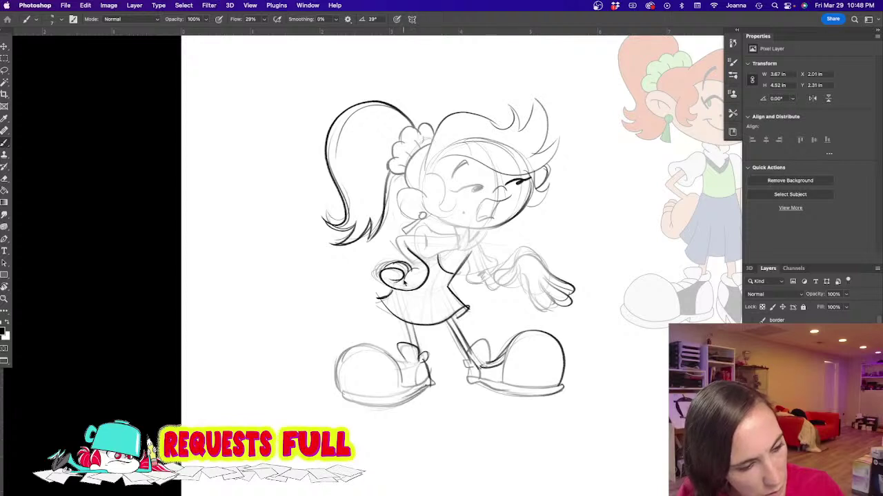
Step: Firm up the collar, both sleeves and the outstretched forearm and hand, undoing and redrawing the weak strokes
mouse_move(398, 238)
left_mouse_down()
mouse_move(414, 269)
mouse_move(400, 240)
mouse_move(425, 246)
mouse_move(444, 234)
mouse_move(460, 249)
mouse_move(430, 260)
mouse_move(425, 230)
mouse_move(483, 250)
mouse_move(454, 241)
mouse_move(478, 278)
mouse_move(479, 257)
mouse_move(487, 259)
mouse_move(472, 269)
mouse_move(484, 284)
mouse_move(469, 288)
mouse_move(500, 287)
mouse_move(493, 270)
mouse_move(516, 280)
mouse_move(516, 263)
mouse_move(512, 298)
mouse_move(525, 275)
mouse_move(456, 269)
mouse_move(487, 309)
left_mouse_up()
key("super+z")
key("super+z")
key("super+z")
left_click_drag(484, 306, 505, 310)
mouse_move(483, 279)
left_mouse_down()
mouse_move(505, 303)
mouse_move(514, 292)
left_mouse_up()
mouse_move(486, 258)
left_mouse_down()
mouse_move(501, 273)
mouse_move(488, 277)
left_mouse_up()
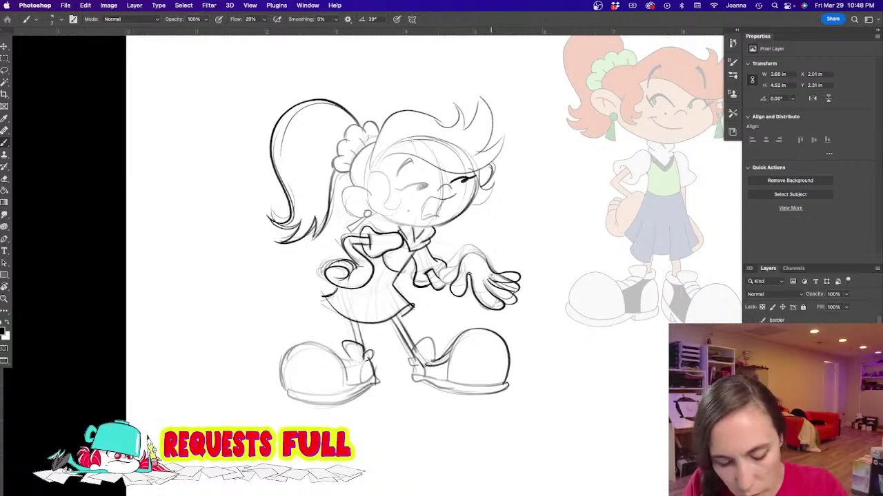
Step: Undo the latest finger strokes and redraw the outstretched hand with cleaner, rounded fingers
key("super+z")
key("super+z")
key("super+z")
key("super+z")
mouse_move(466, 255)
left_mouse_down()
mouse_move(517, 276)
mouse_move(504, 286)
mouse_move(512, 304)
mouse_move(485, 282)
mouse_move(504, 302)
left_mouse_up()
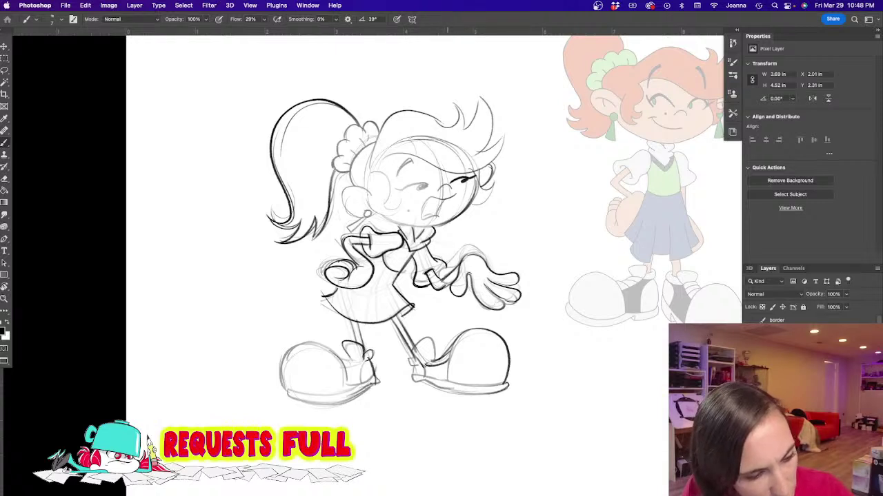
Step: Darken the face details: the curled side lock, near ear, both eyes, nose, open mouth and beauty mark
mouse_move(299, 256)
left_mouse_down()
mouse_move(357, 269)
mouse_move(356, 251)
left_mouse_up()
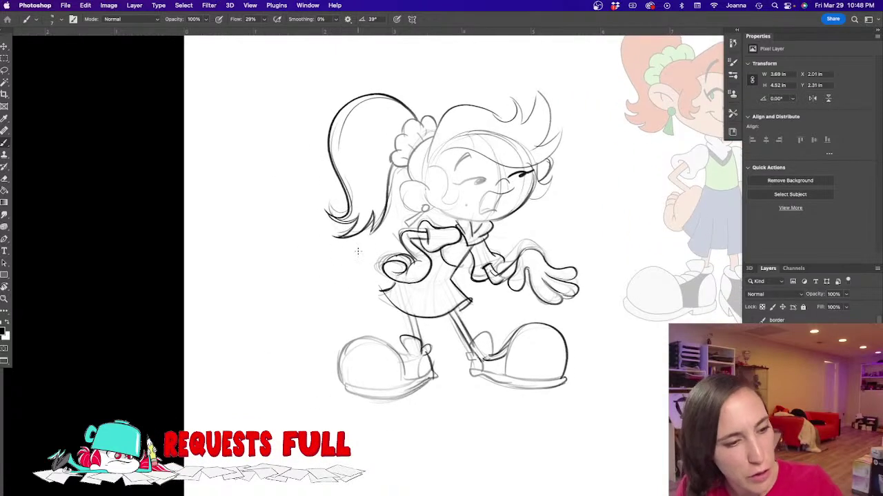
mouse_move(425, 168)
left_mouse_down()
mouse_move(448, 177)
mouse_move(457, 203)
mouse_move(438, 209)
mouse_move(404, 182)
mouse_move(422, 210)
left_mouse_up()
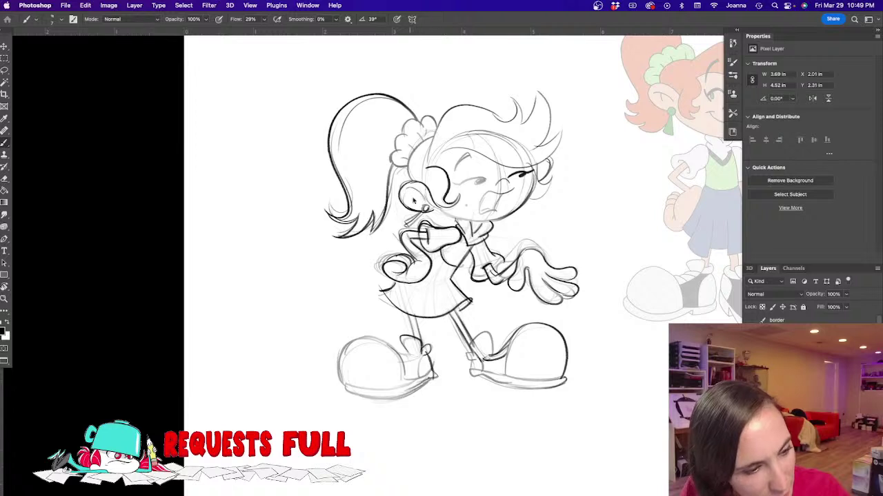
left_click_drag(377, 320, 365, 334)
mouse_move(465, 193)
left_mouse_down()
mouse_move(471, 193)
mouse_move(418, 178)
left_mouse_up()
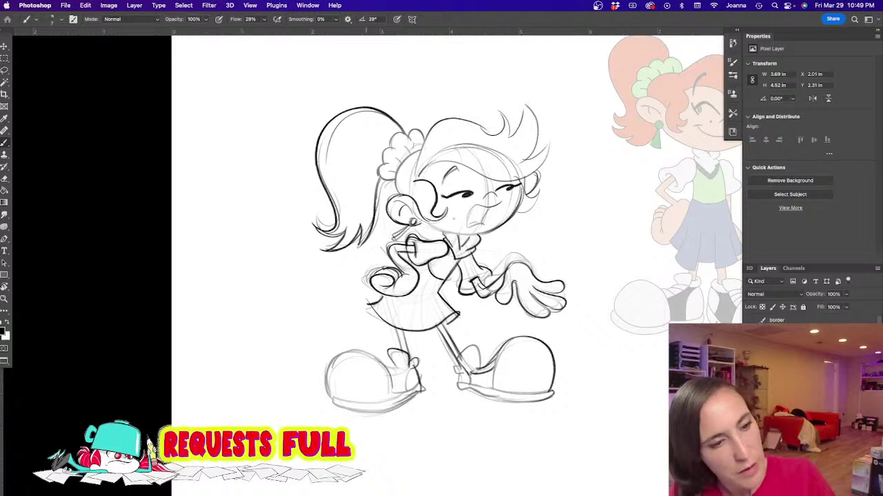
left_click_drag(503, 201, 468, 227)
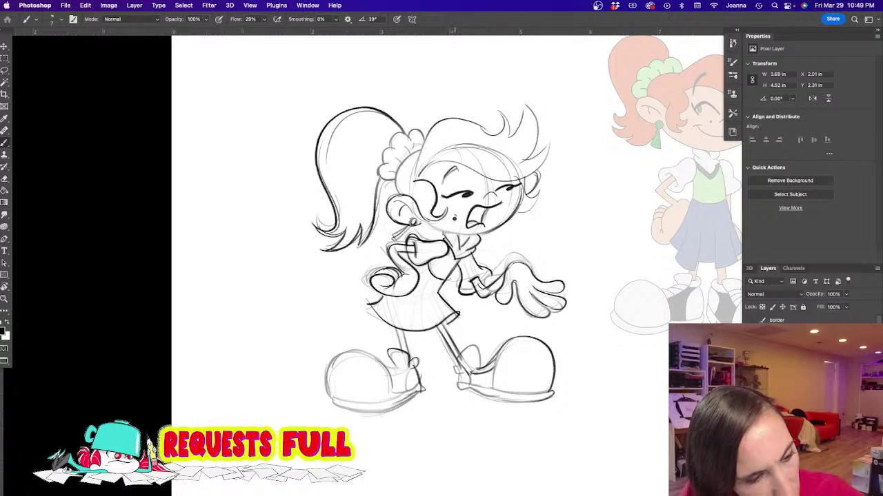
left_click_drag(424, 222, 496, 231)
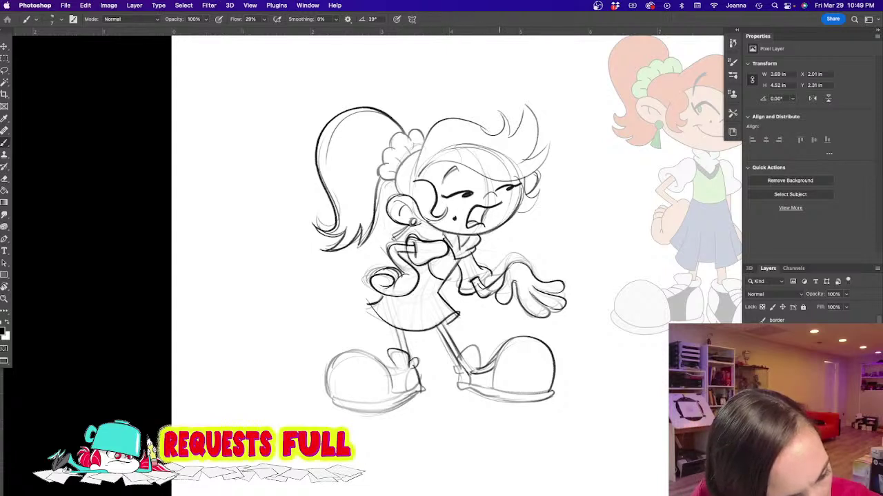
Step: Outline the near shoe's round toe cap and sole with bold lines
left_click_drag(321, 366, 295, 366)
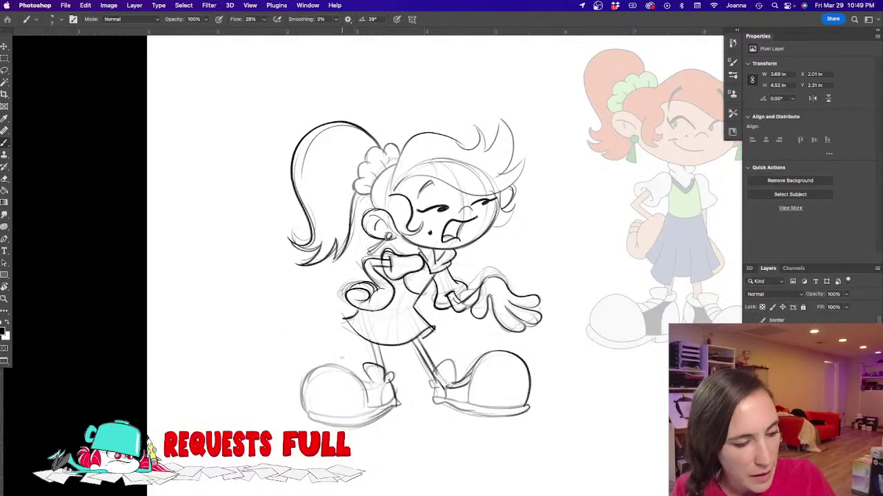
mouse_move(307, 410)
left_mouse_down()
mouse_move(303, 383)
mouse_move(356, 371)
mouse_move(367, 407)
left_mouse_up()
mouse_move(304, 405)
left_mouse_down()
mouse_move(360, 414)
mouse_move(388, 403)
left_mouse_up()
mouse_move(305, 412)
left_mouse_down()
mouse_move(331, 422)
mouse_move(395, 410)
left_mouse_up()
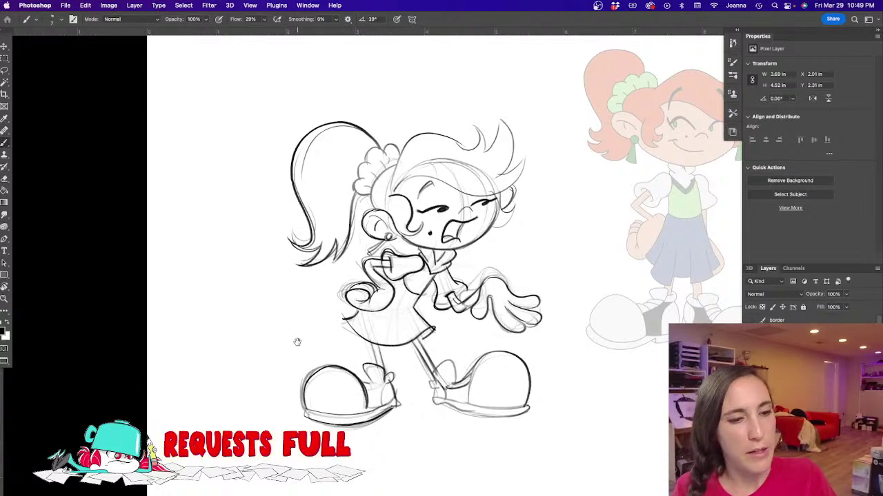
Step: Redraw the hair crown with its spiky front tufts and darken the fringe line sweeping across the forehead
left_click_drag(298, 341, 277, 359)
mouse_move(379, 173)
left_mouse_down()
mouse_move(373, 199)
mouse_move(410, 154)
mouse_move(457, 167)
mouse_move(457, 143)
mouse_move(475, 160)
mouse_move(477, 134)
left_mouse_up()
key("super+z")
mouse_move(477, 133)
left_mouse_down()
mouse_move(493, 160)
mouse_move(477, 193)
mouse_move(504, 173)
left_mouse_up()
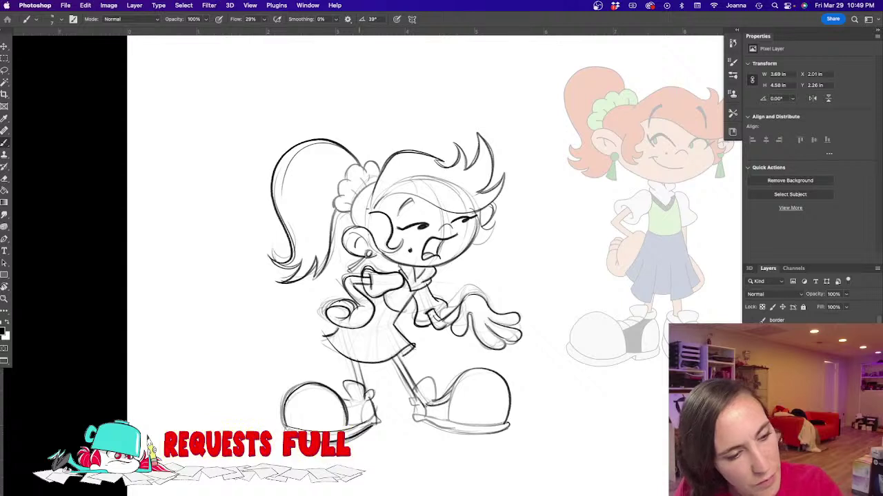
mouse_move(373, 210)
left_mouse_down()
mouse_move(422, 196)
mouse_move(491, 213)
left_mouse_up()
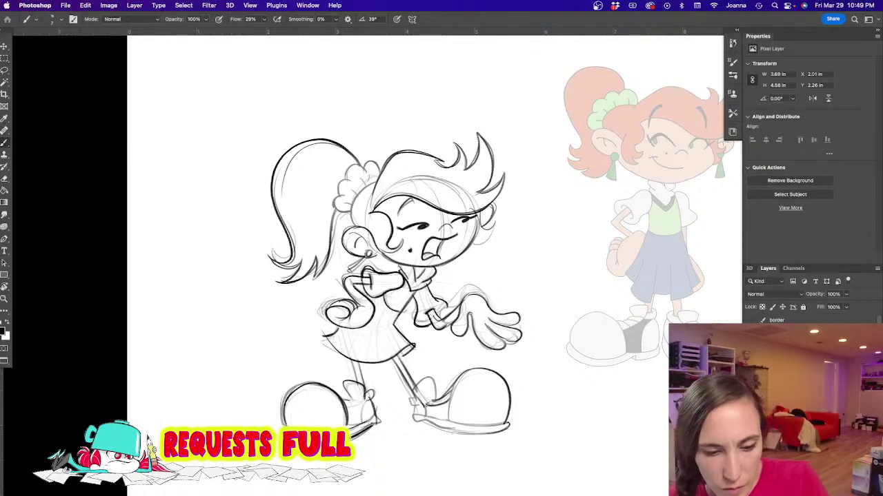
Step: Select the layer group for a request and paste in the small muscular blond fighter picture from another application
left_click(793, 386)
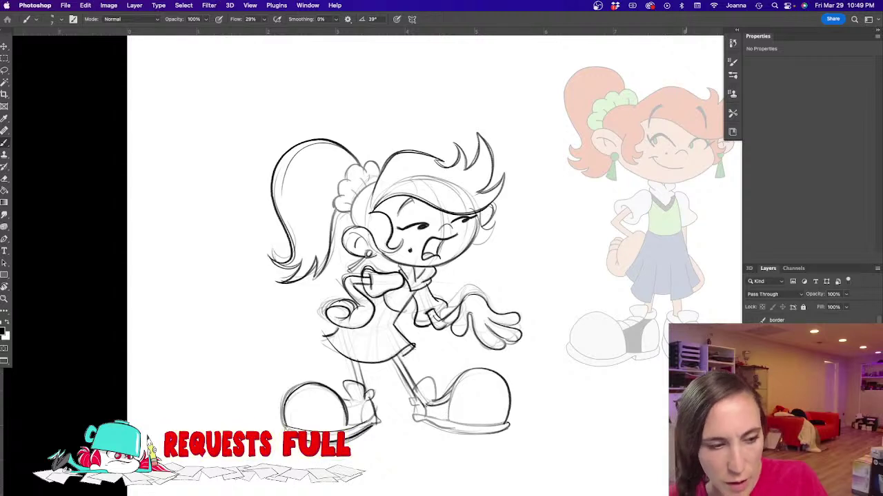
key("Tab")
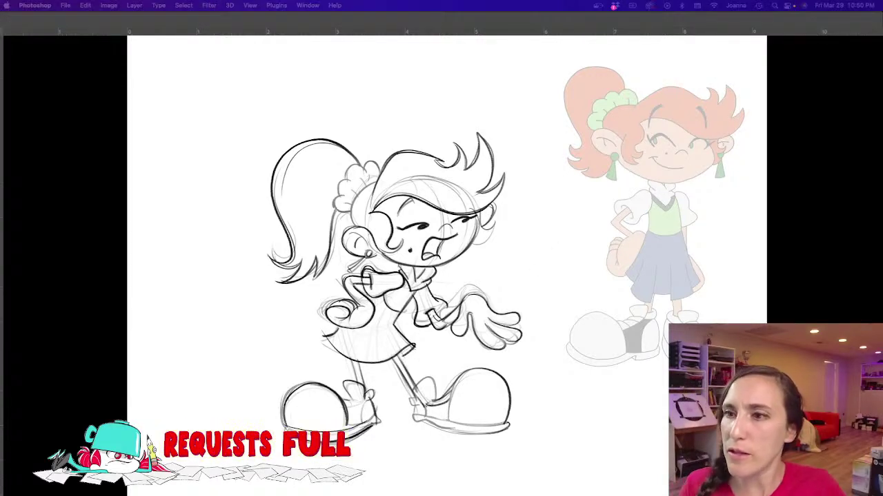
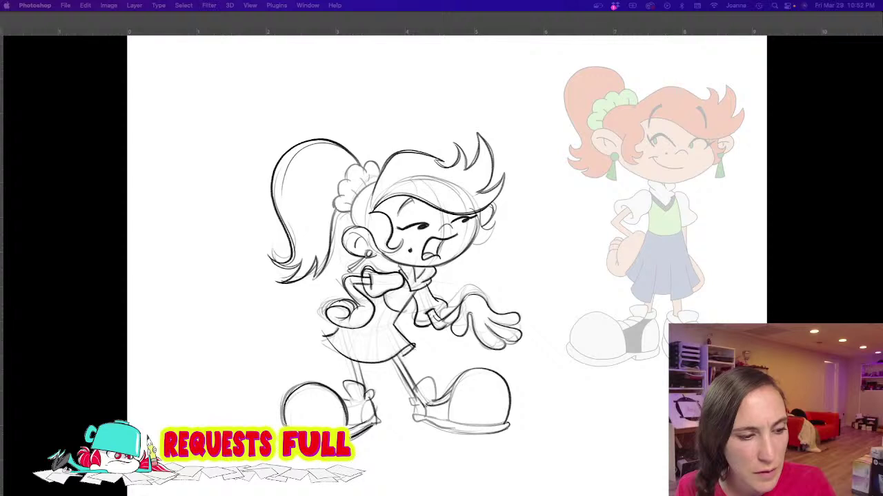
key("Tab")
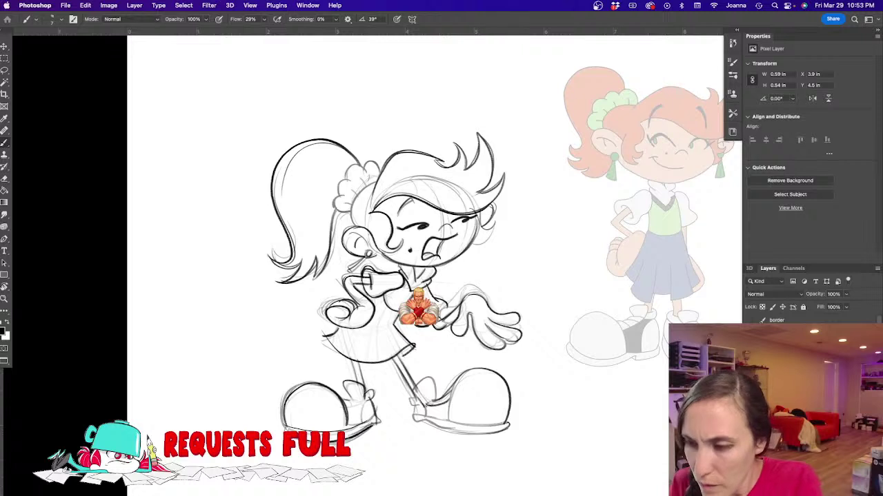
Step: Paste in the full-body and close-up reference pictures of the caped dark villain, then select and hide their group
key("Tab")
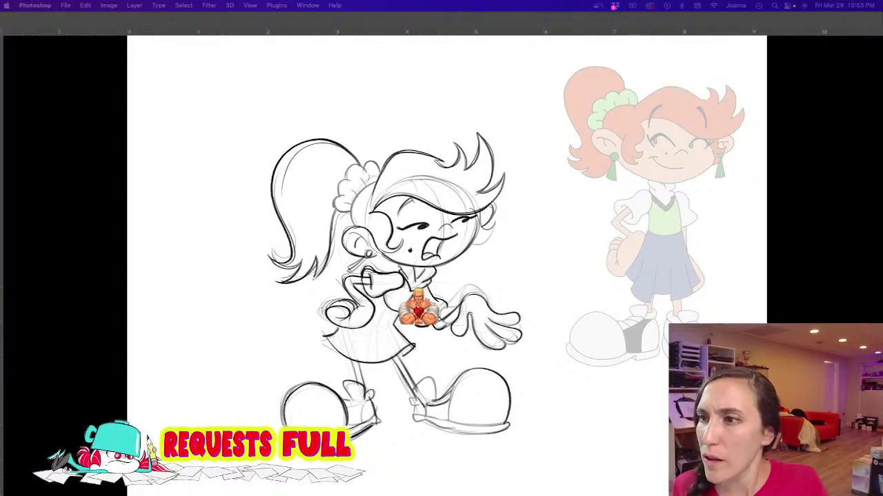
key("Tab")
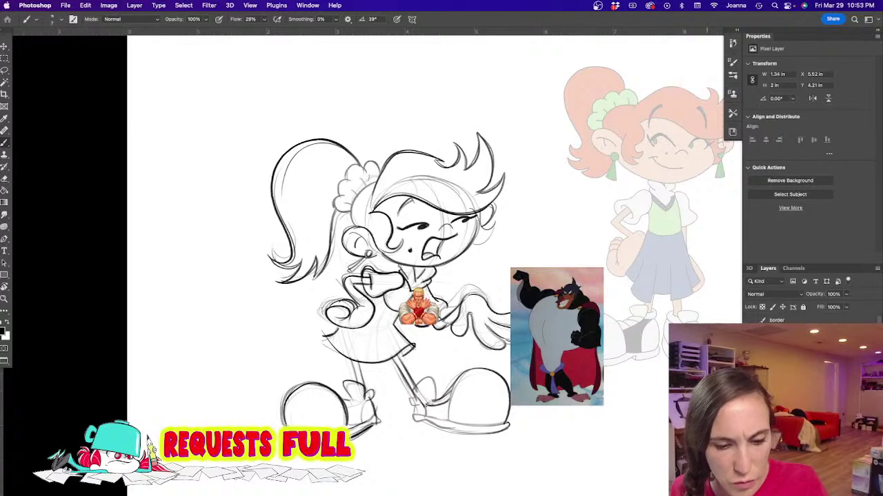
key("Tab")
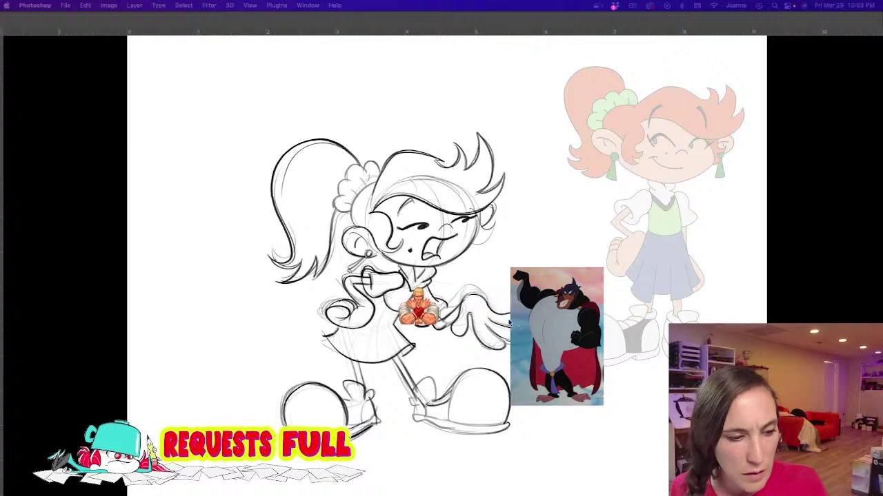
key("Tab")
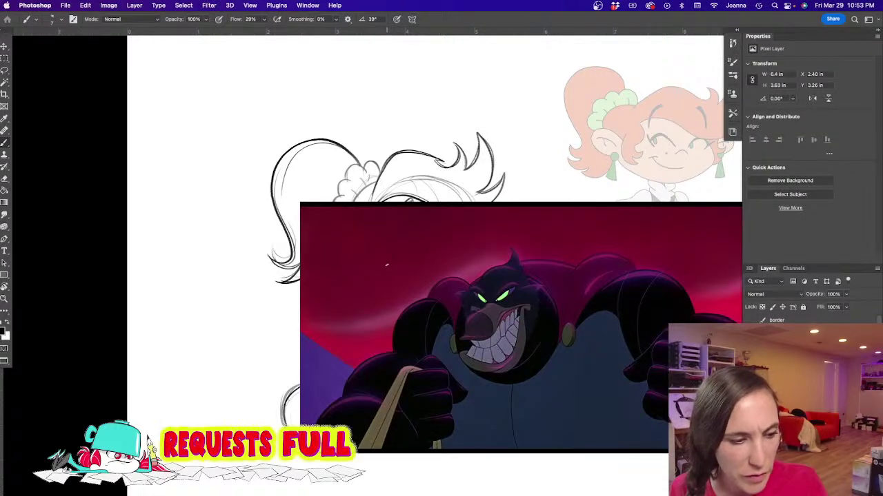
left_click(793, 400)
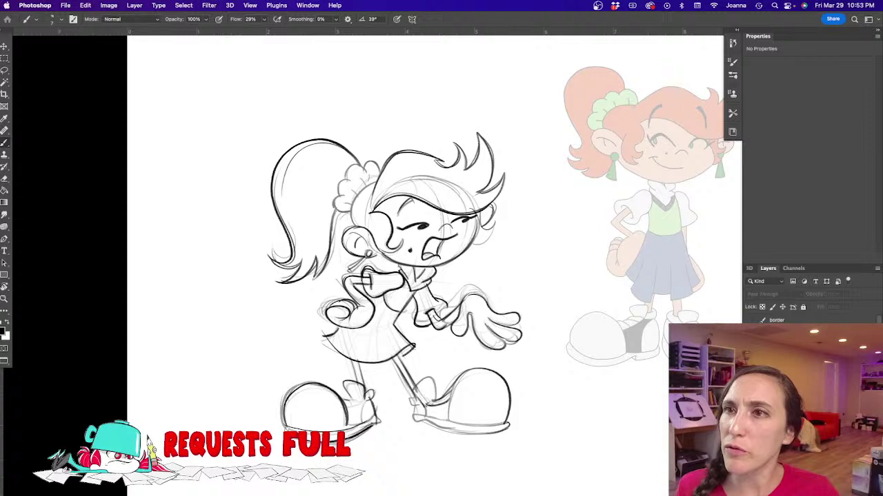
Step: Copy one more small reference picture from another application, paste it into the document and select a hidden layer group
key("Tab")
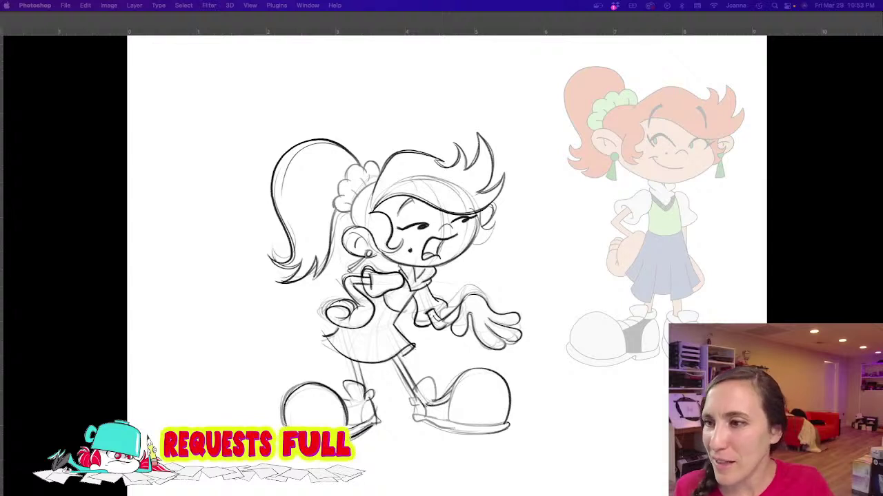
key("Tab")
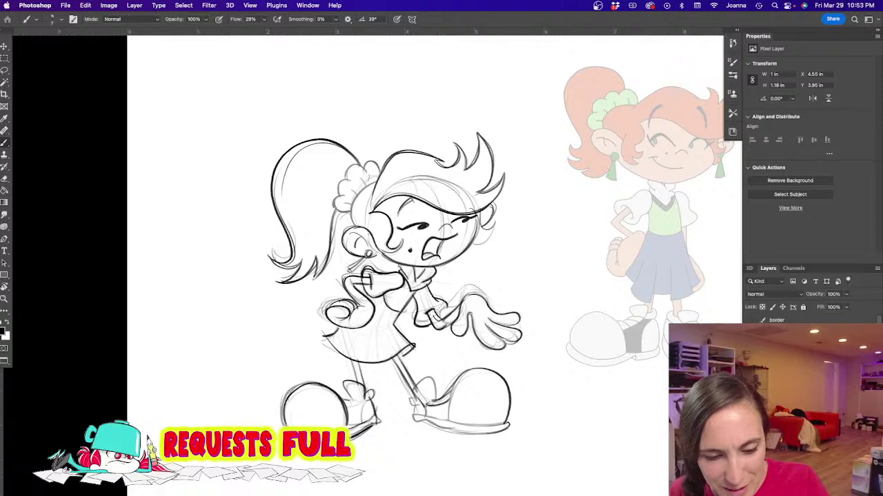
left_click(793, 387)
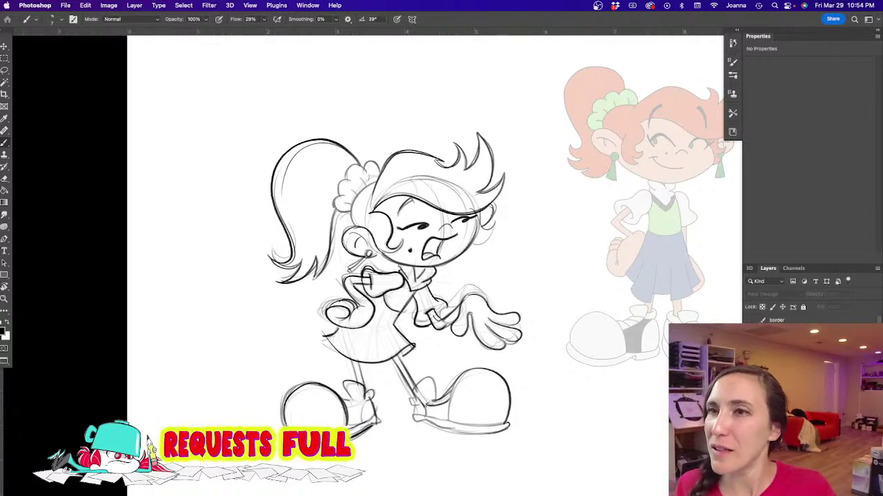
Step: Fetch the Cocoa Puffs cereal box picture from another application and paste it as a new layer
key("Tab")
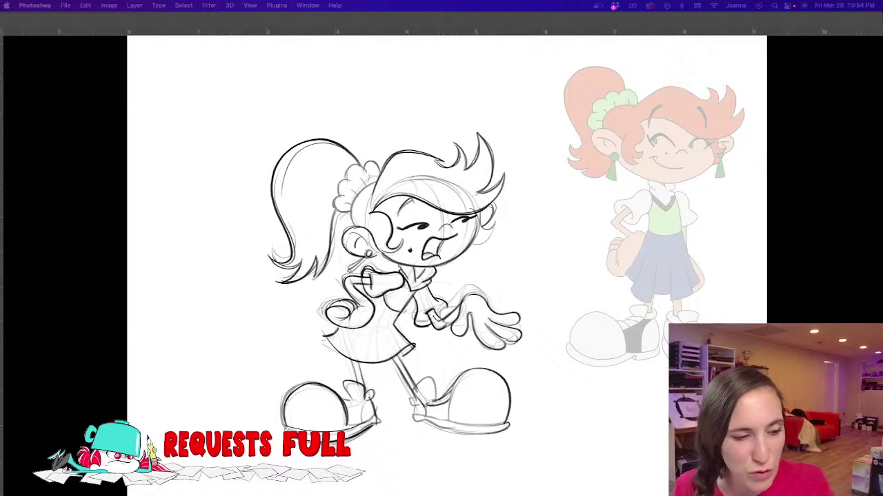
key("Tab")
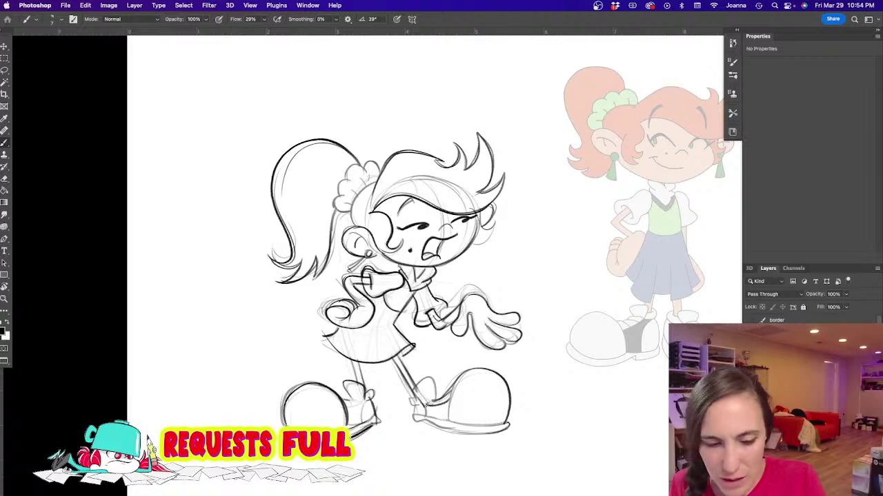
key("super+v")
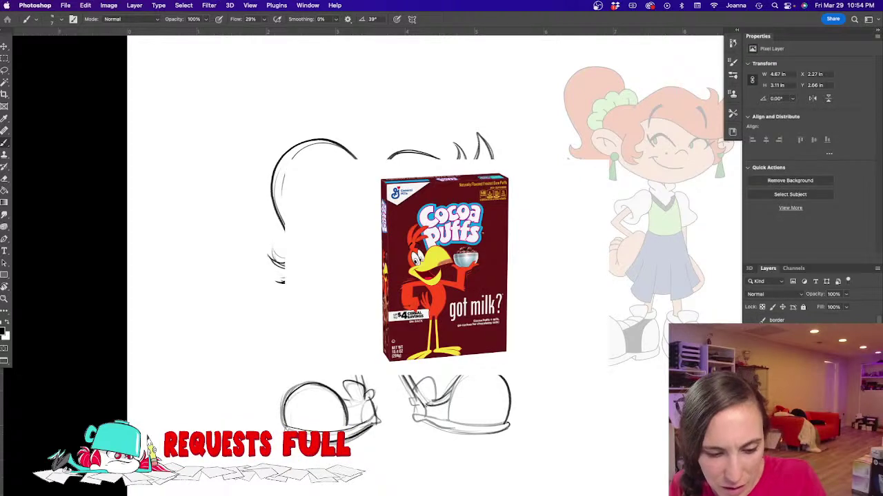
Step: Show only the cereal box layer and enlarge the box picture proportionally to about 202%
left_click(750, 344, "alt")
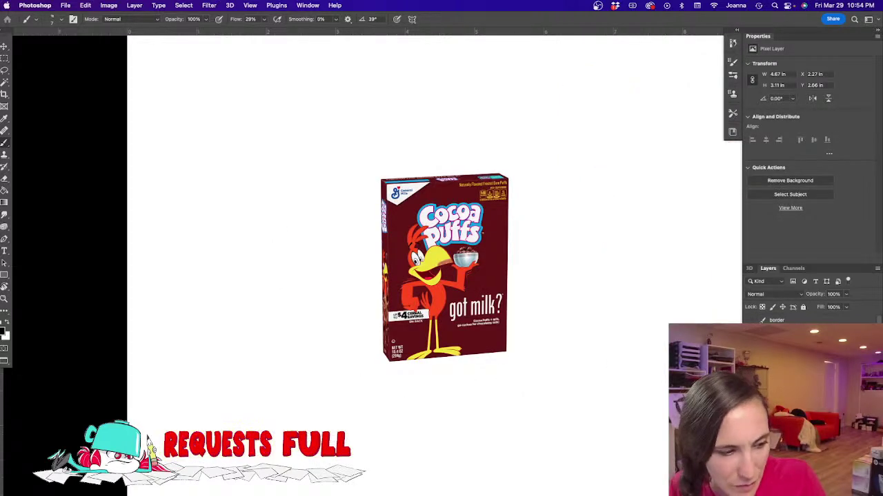
key("super+t")
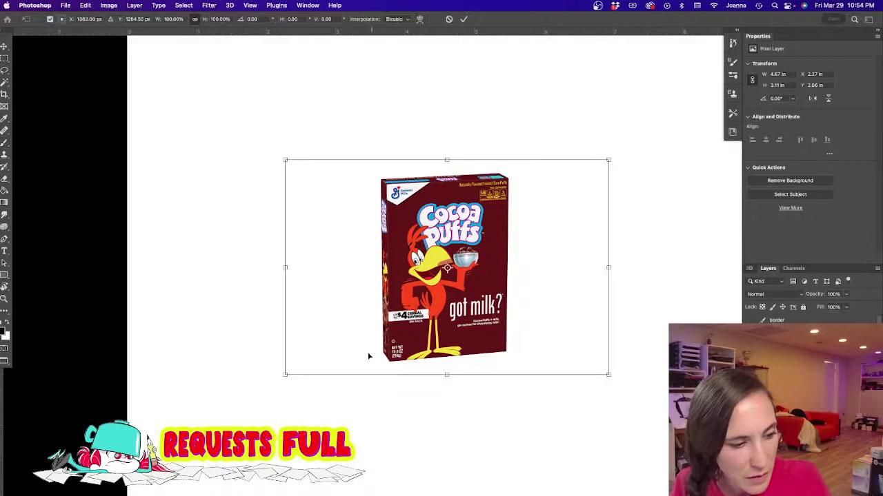
left_click_drag(292, 376, 124, 478)
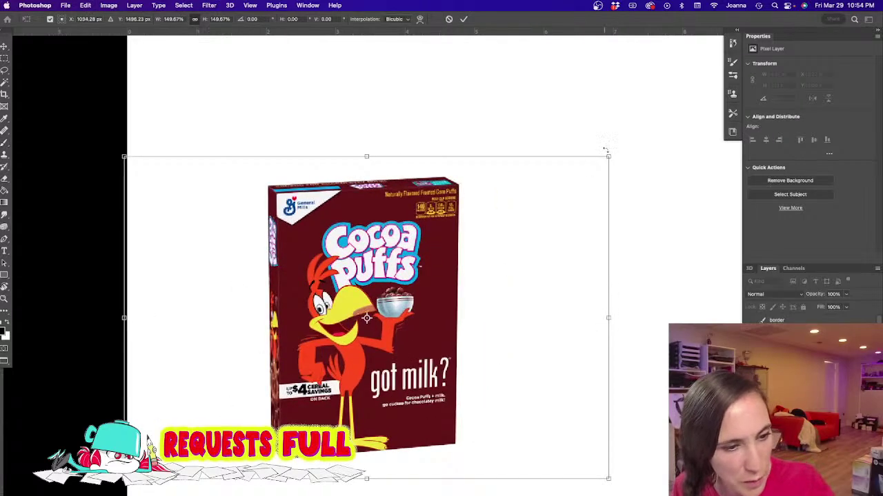
left_click_drag(609, 155, 777, 51)
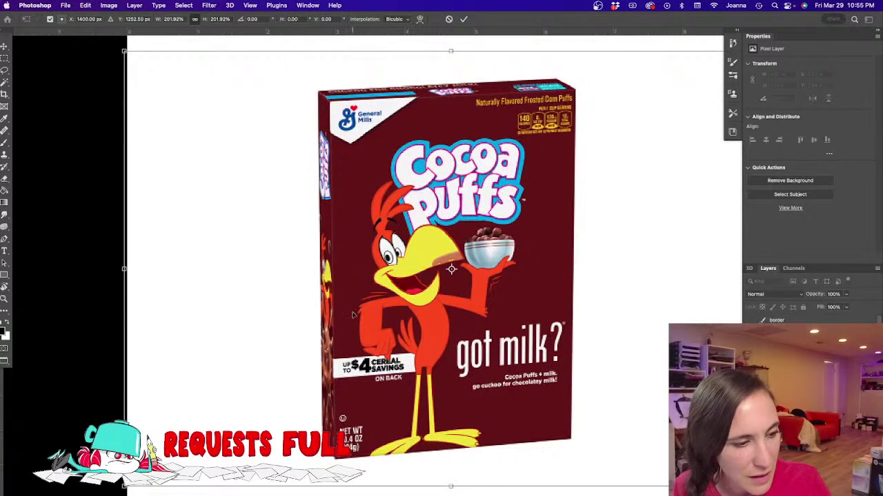
key("Return")
Step: Lower the cereal box layer's opacity to 36% and add a new empty layer for the sketch
left_click(846, 295)
left_click_drag(816, 308, 829, 306)
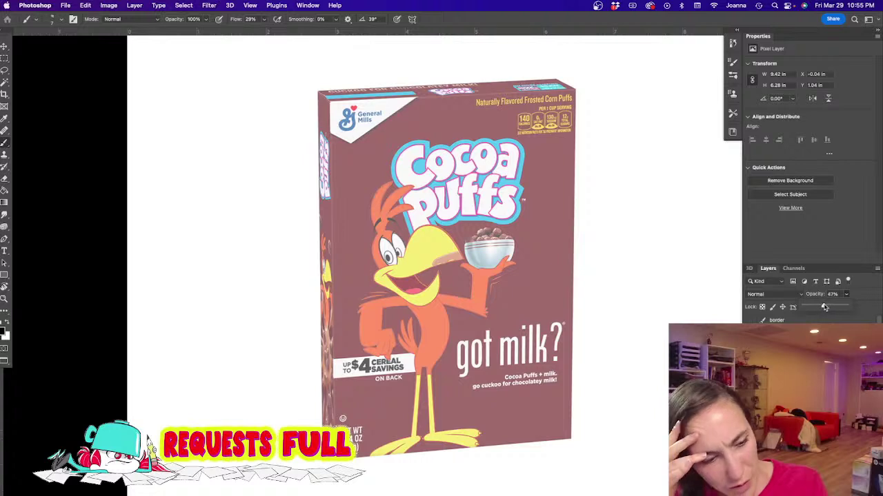
left_click_drag(827, 306, 819, 306)
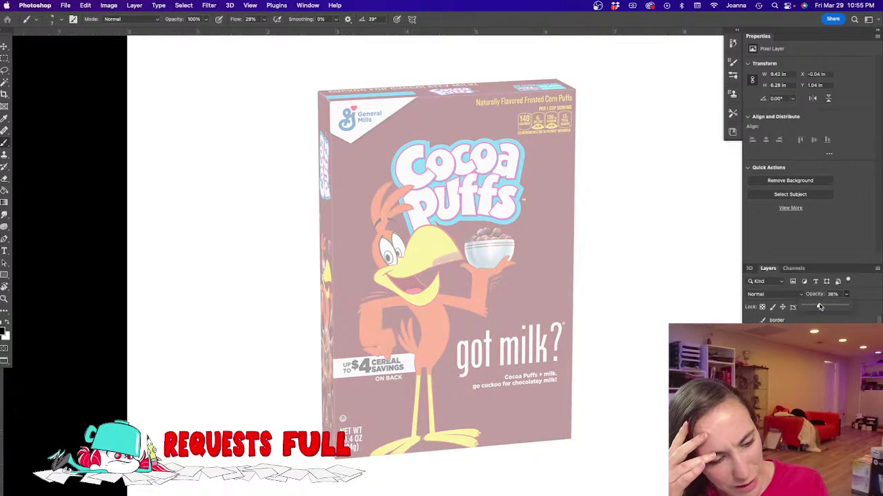
left_click_drag(820, 307, 820, 307)
left_click(843, 490)
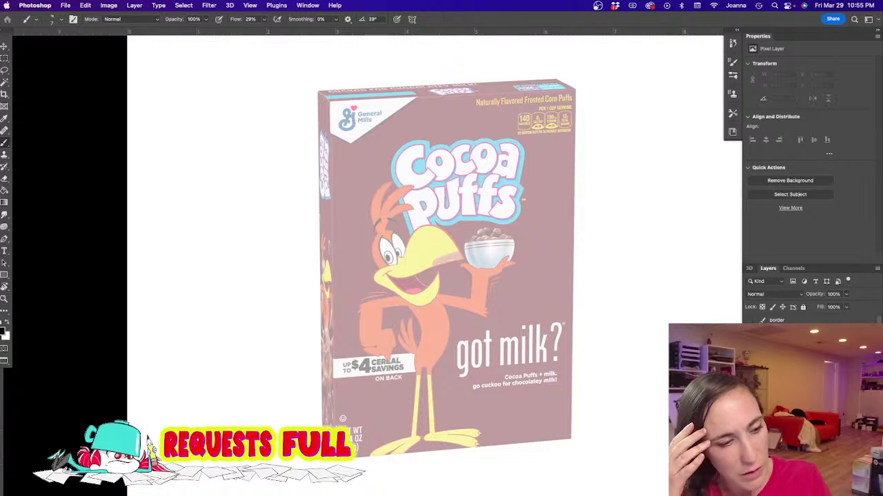
Step: Trace the round outline of the bird's head with the Brush on the new layer
left_click_drag(373, 288, 398, 270)
scroll(400, 251, "up", 5)
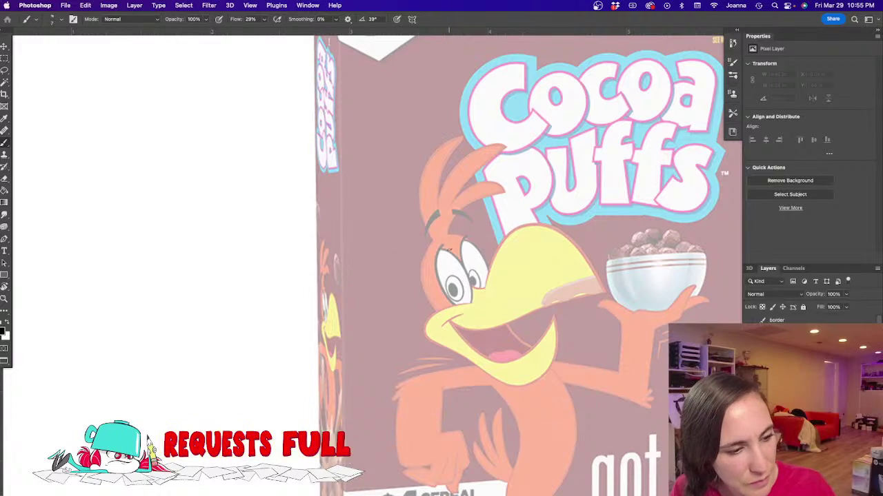
mouse_move(488, 282)
left_mouse_down()
mouse_move(471, 246)
mouse_move(429, 237)
mouse_move(421, 253)
mouse_move(431, 305)
left_mouse_up()
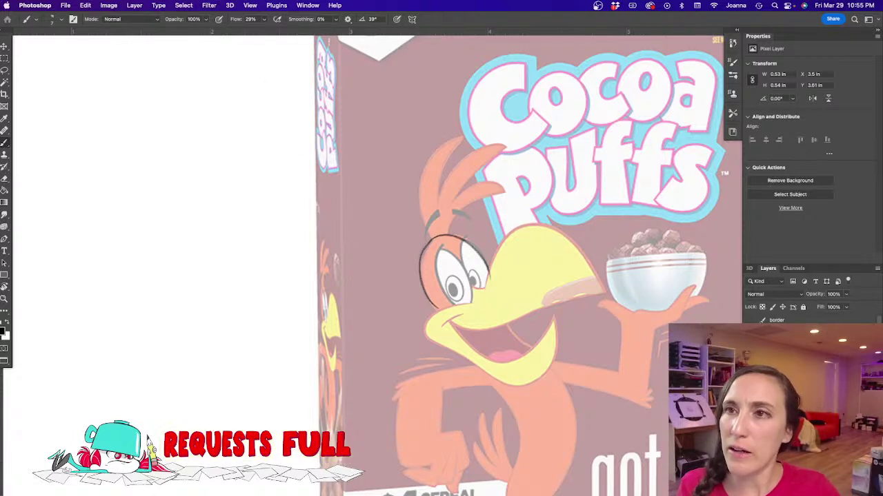
key("Tab")
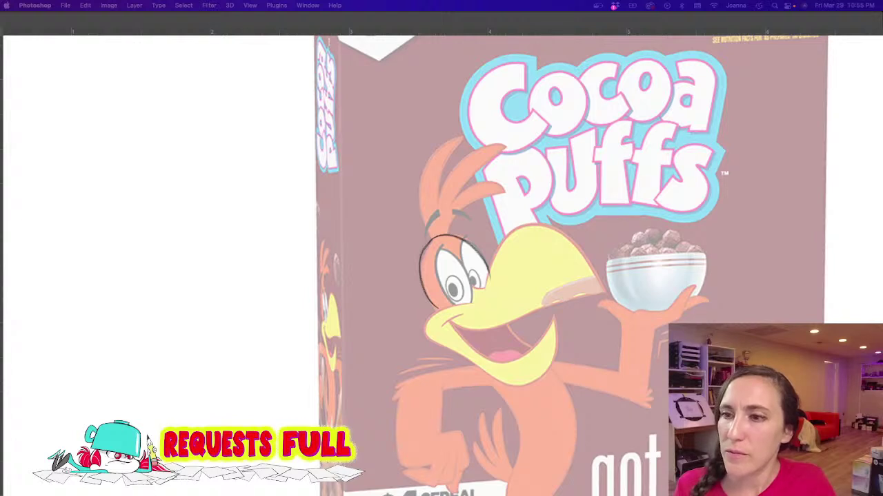
key("Tab")
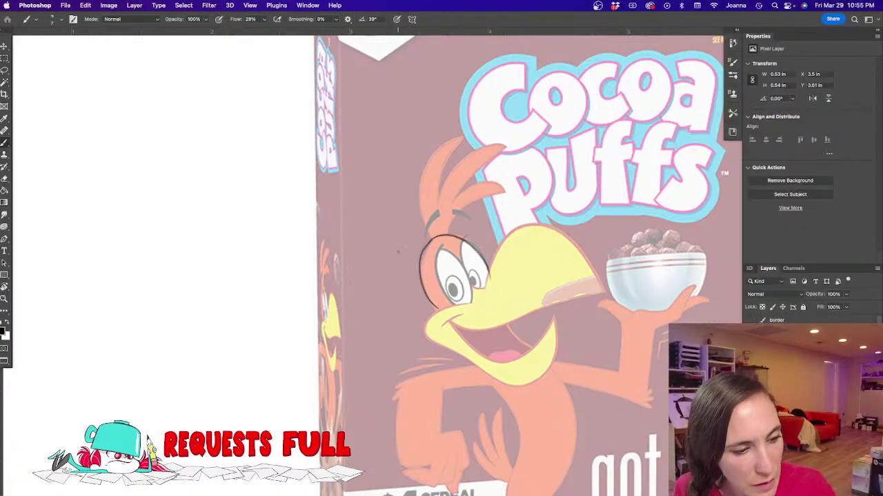
Step: Trace the bird's big upper beak, open mouth and lower beak in black
mouse_move(471, 288)
left_mouse_down()
mouse_move(494, 288)
mouse_move(505, 254)
mouse_move(603, 274)
mouse_move(487, 324)
mouse_move(445, 316)
mouse_move(471, 311)
mouse_move(427, 311)
mouse_move(423, 324)
mouse_move(511, 393)
left_mouse_up()
key("ctrl+z")
mouse_move(505, 322)
left_mouse_down()
mouse_move(530, 356)
mouse_move(503, 387)
mouse_move(538, 394)
mouse_move(555, 343)
left_mouse_up()
mouse_move(447, 321)
left_mouse_down()
mouse_move(460, 332)
mouse_move(552, 339)
mouse_move(549, 368)
left_mouse_up()
mouse_move(488, 373)
left_mouse_down()
mouse_move(497, 380)
mouse_move(551, 360)
left_mouse_up()
Step: Lasso and delete the excess line beneath the lower beak, then deselect
key("l")
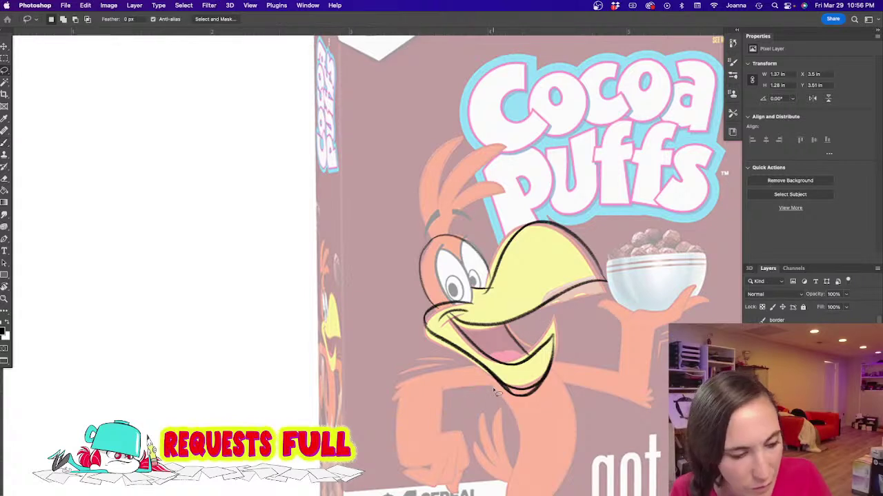
mouse_move(473, 365)
left_mouse_down()
mouse_move(510, 391)
mouse_move(545, 388)
mouse_move(484, 396)
left_mouse_up()
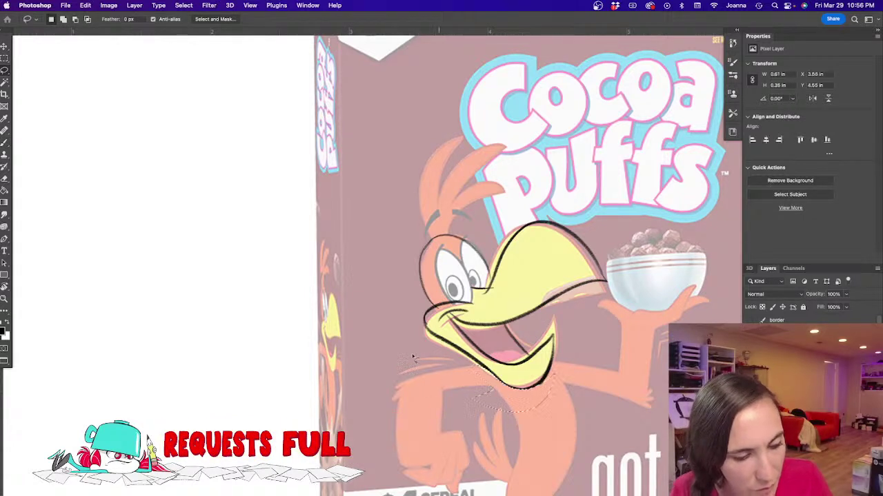
key("Delete")
key("super+d")
key("b")
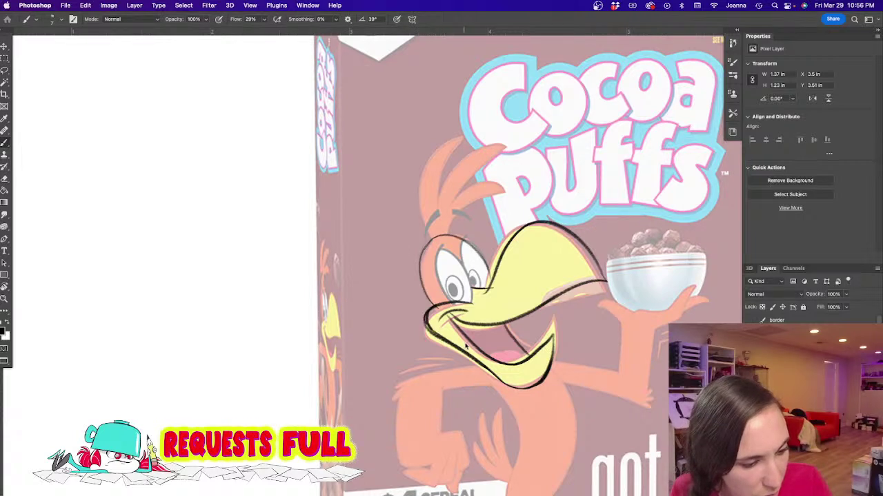
Step: Draw the tongue inside the mouth, then remove the lower beak's rear outline and redraw it more cleanly
left_click_drag(481, 352, 523, 358)
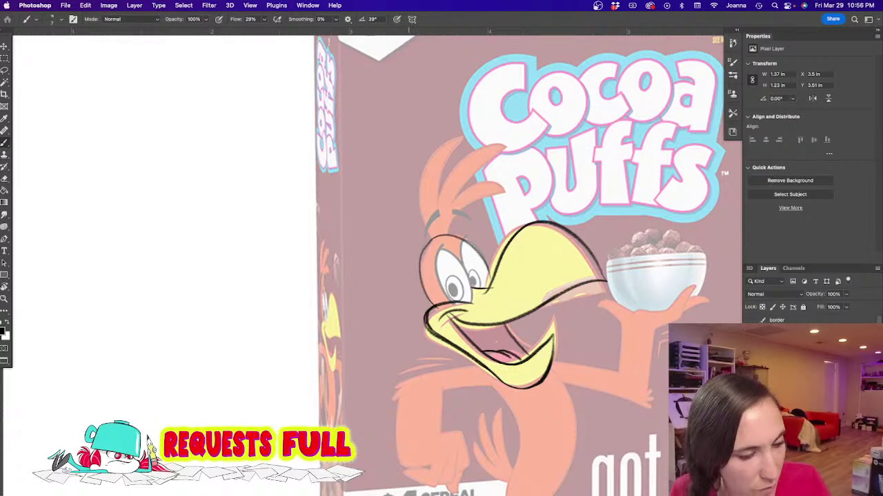
key("l")
mouse_move(418, 344)
left_mouse_down()
mouse_move(424, 312)
mouse_move(441, 309)
mouse_move(438, 326)
mouse_move(511, 388)
mouse_move(418, 348)
left_mouse_up()
key("super+d")
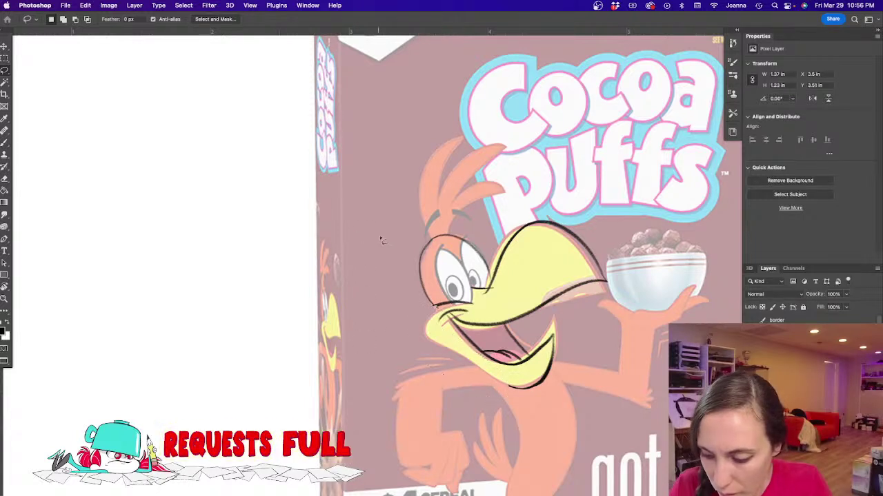
key("b")
mouse_move(441, 304)
left_mouse_down()
mouse_move(428, 327)
mouse_move(517, 386)
mouse_move(551, 357)
mouse_move(554, 327)
mouse_move(550, 363)
left_mouse_up()
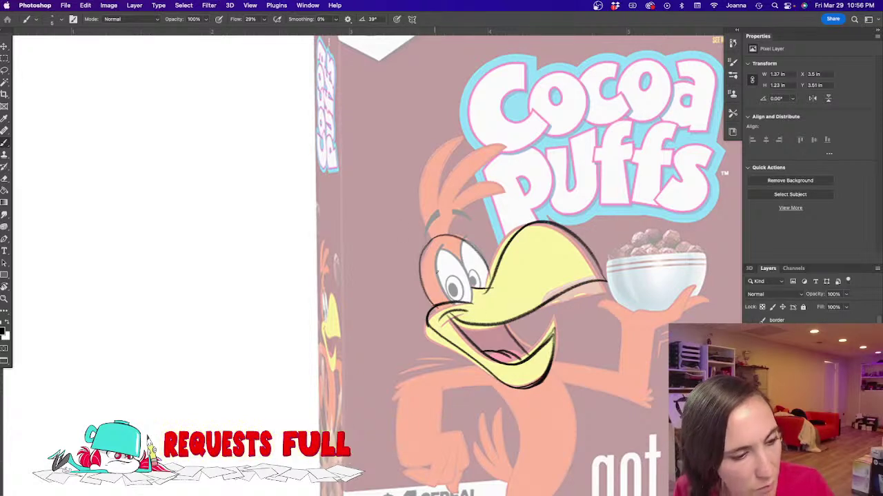
Step: Trace both oval eyes and their pupils, undoing the unwanted last strokes
mouse_move(439, 244)
left_mouse_down()
mouse_move(434, 270)
mouse_move(449, 301)
mouse_move(436, 260)
mouse_move(462, 267)
mouse_move(471, 301)
left_mouse_up()
mouse_move(460, 251)
left_mouse_down()
mouse_move(461, 241)
mouse_move(486, 272)
mouse_move(486, 288)
left_mouse_up()
mouse_move(475, 253)
left_mouse_down()
mouse_move(487, 281)
mouse_move(460, 296)
mouse_move(456, 279)
mouse_move(455, 289)
left_mouse_up()
key("super+z")
key("super+z")
Step: Lasso and delete the rough strokes behind the bird's head, then deselect
mouse_move(441, 238)
left_mouse_down()
mouse_move(375, 185)
mouse_move(428, 213)
mouse_move(352, 240)
mouse_move(369, 262)
mouse_move(365, 274)
mouse_move(433, 240)
mouse_move(431, 307)
mouse_move(427, 249)
mouse_move(439, 237)
left_mouse_up()
key("l")
mouse_move(318, 215)
left_mouse_down()
mouse_move(339, 270)
mouse_move(441, 239)
mouse_move(428, 221)
mouse_move(457, 235)
mouse_move(418, 244)
left_mouse_up()
key("Delete")
key("super+d")
Step: Sketch a crest of long, thin feathers sweeping back and down from the bird's head
key("b")
mouse_move(446, 218)
left_mouse_down()
mouse_move(469, 230)
mouse_move(356, 219)
mouse_move(351, 226)
left_mouse_up()
mouse_move(351, 227)
left_mouse_down()
mouse_move(387, 219)
mouse_move(383, 225)
left_mouse_up()
left_click_drag(438, 236, 356, 269)
left_click_drag(385, 231, 356, 286)
left_click_drag(434, 239, 360, 273)
mouse_move(418, 240)
left_mouse_down()
mouse_move(386, 267)
mouse_move(379, 296)
mouse_move(387, 287)
left_mouse_up()
Step: Sketch the bird's neck and rounded body with a curved back and a full chest, tapering toward the legs
left_click_drag(411, 333, 411, 193)
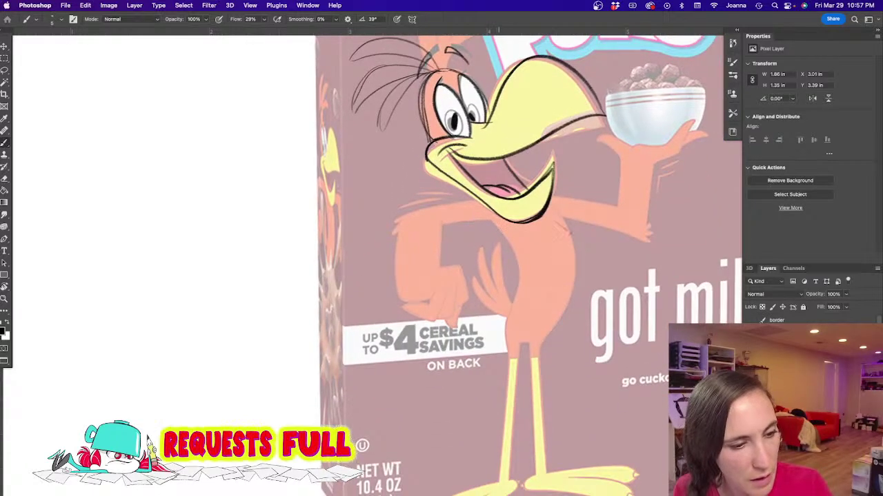
mouse_move(550, 203)
left_mouse_down()
mouse_move(593, 243)
mouse_move(569, 316)
left_mouse_up()
mouse_move(520, 228)
left_mouse_down()
mouse_move(530, 260)
mouse_move(527, 302)
left_mouse_up()
mouse_move(531, 226)
left_mouse_down()
mouse_move(531, 277)
mouse_move(508, 327)
left_mouse_up()
left_click_drag(591, 277, 536, 344)
left_click_drag(522, 304, 498, 345)
mouse_move(517, 349)
left_mouse_down()
mouse_move(529, 350)
mouse_move(516, 351)
left_mouse_up()
Step: Sketch the bird's two long, thin legs from the base of the body down to the feet
left_click_drag(469, 247, 470, 247)
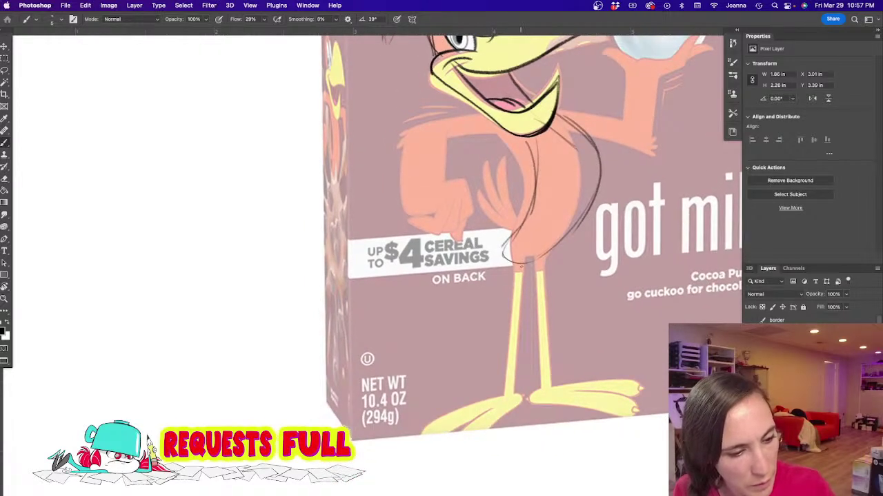
mouse_move(526, 253)
left_mouse_down()
mouse_move(548, 385)
mouse_move(545, 365)
left_mouse_up()
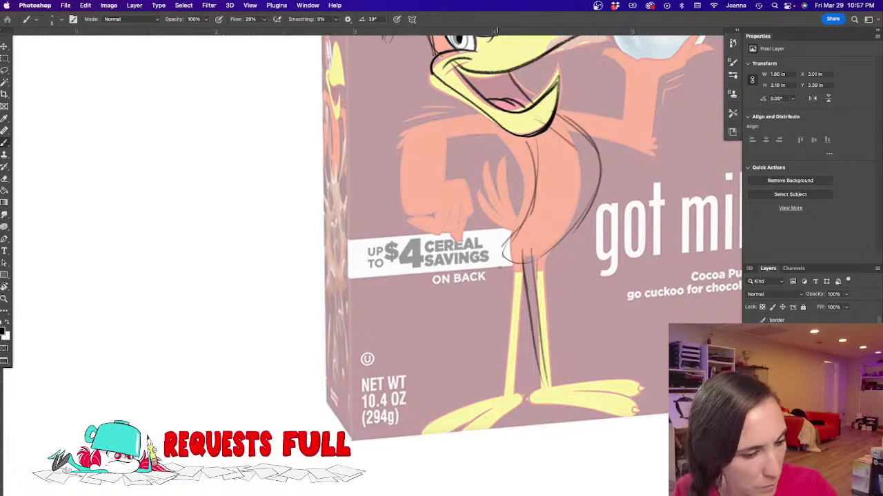
left_click_drag(504, 256, 452, 396)
key("super+z")
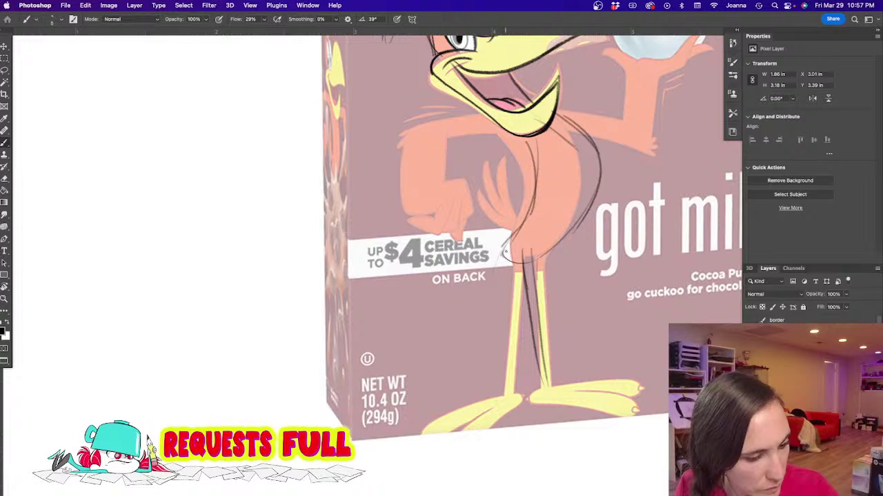
left_click_drag(506, 253, 425, 405)
key("super+z")
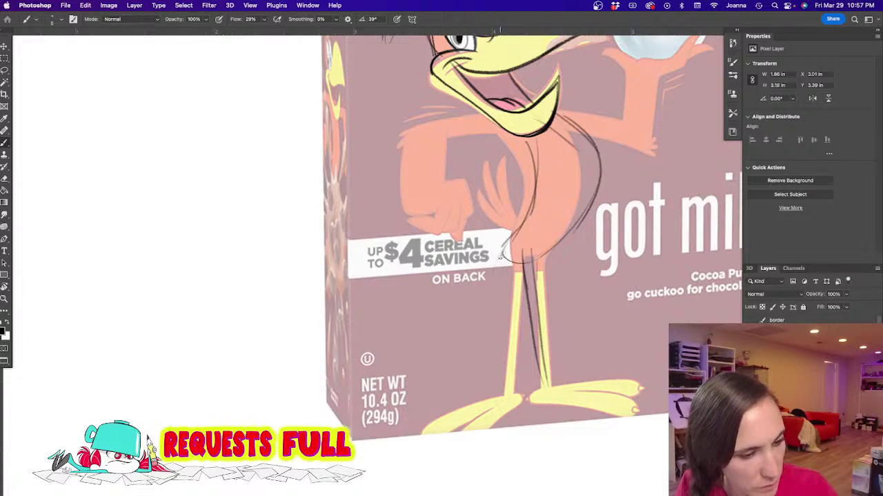
left_click_drag(501, 259, 512, 385)
left_click_drag(498, 258, 508, 395)
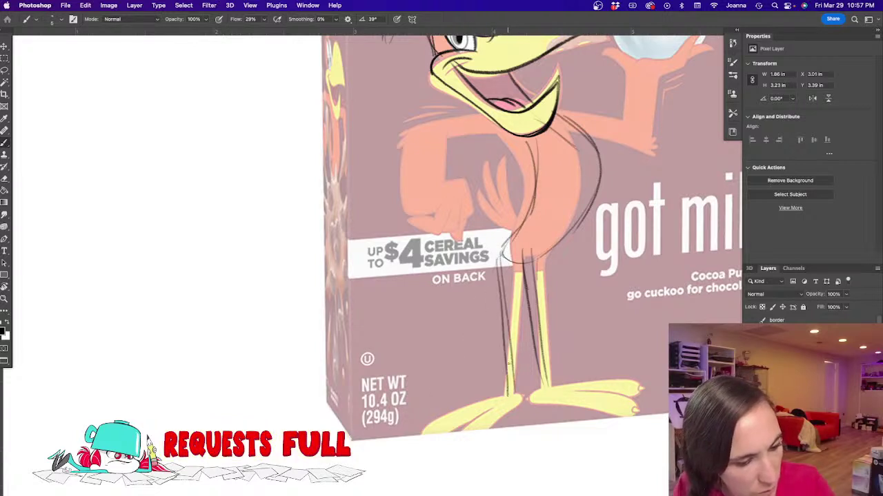
Step: Sketch drooping tail feathers fanning out behind the base of the body
scroll(470, 335, "up", 5)
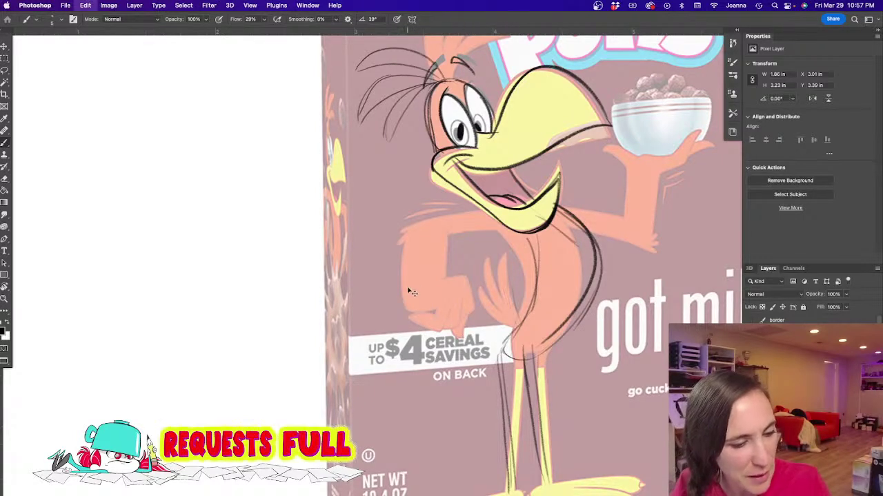
mouse_move(497, 344)
left_mouse_down()
mouse_move(464, 321)
mouse_move(422, 349)
mouse_move(495, 343)
mouse_move(441, 351)
mouse_move(422, 386)
left_mouse_up()
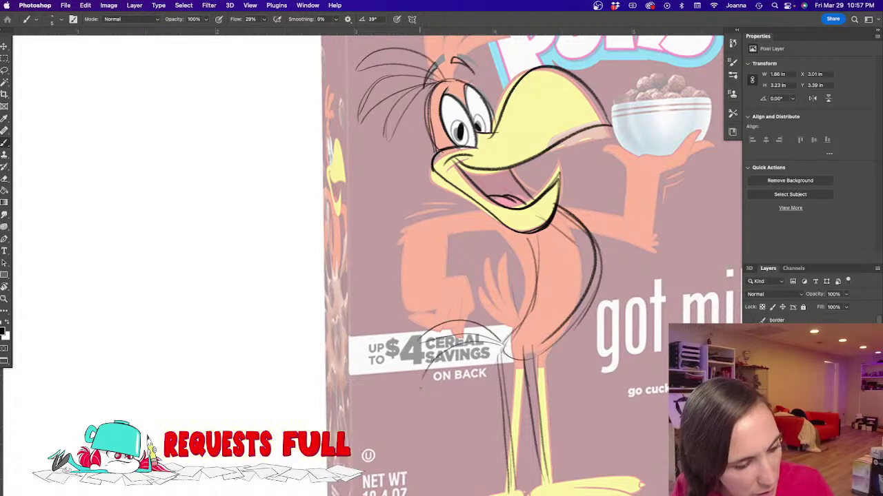
mouse_move(498, 341)
left_mouse_down()
mouse_move(420, 378)
mouse_move(418, 390)
left_mouse_up()
mouse_move(420, 388)
left_mouse_down()
mouse_move(488, 347)
mouse_move(436, 396)
mouse_move(497, 347)
left_mouse_up()
Step: Draw both of the bird's long-toed feet with small claws at the toe tips
key("space")
left_click_drag(435, 412, 433, 287)
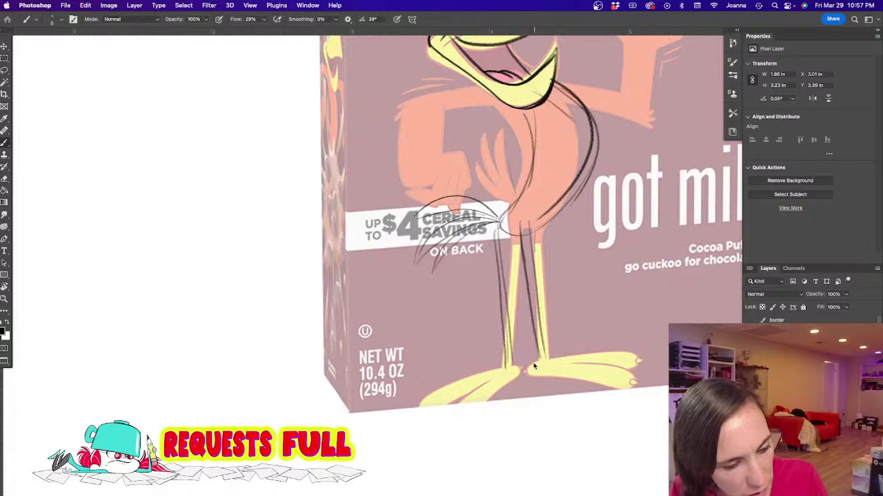
left_click_drag(528, 373, 605, 386)
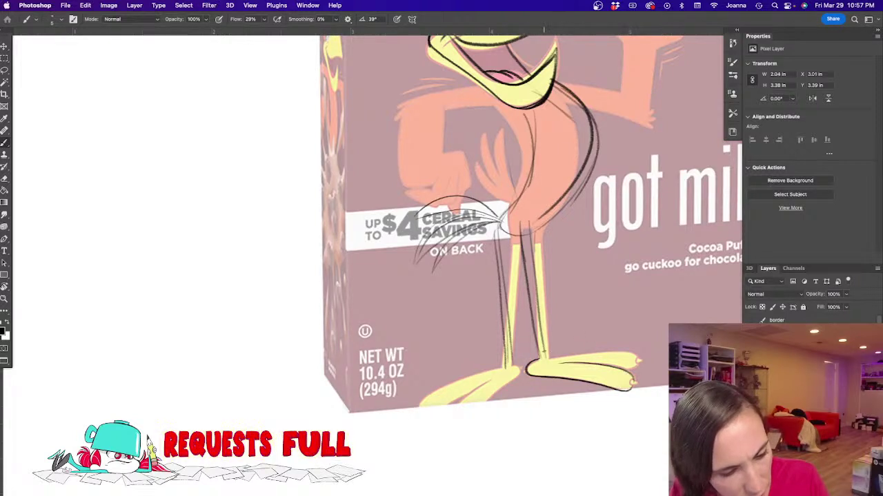
mouse_move(548, 358)
left_mouse_down()
mouse_move(646, 364)
mouse_move(622, 378)
left_mouse_up()
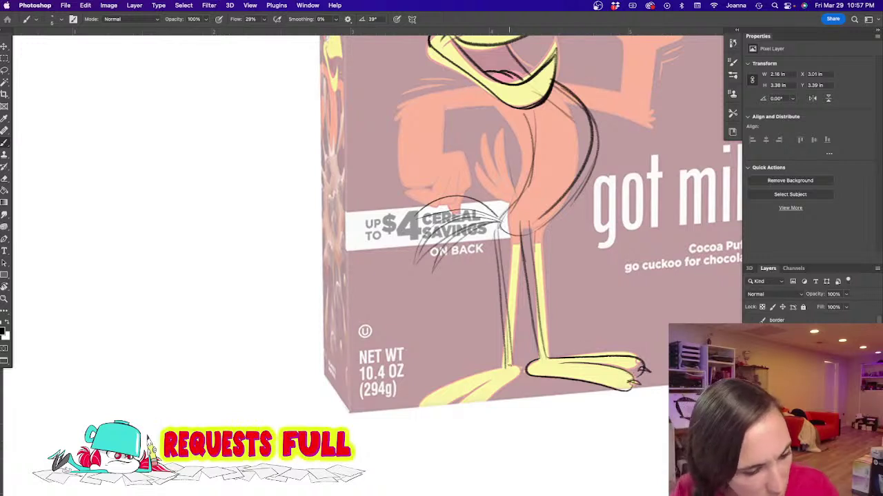
left_click_drag(476, 404, 435, 429)
left_click_drag(503, 370, 417, 403)
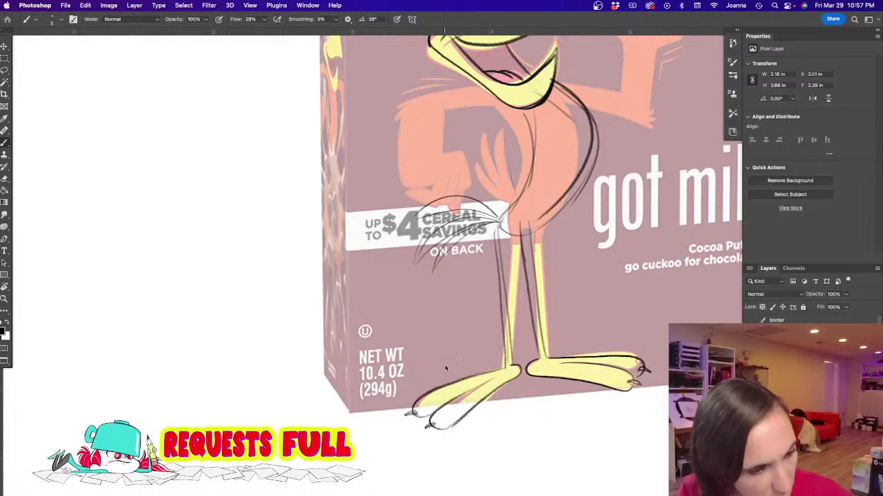
Step: Darken the outline of the leg nearest the tail and add short cross lines at the tops of the legs
scroll(435, 428, "up", 3)
left_click_drag(502, 280, 510, 422)
left_click_drag(493, 280, 504, 420)
left_click_drag(521, 300, 532, 300)
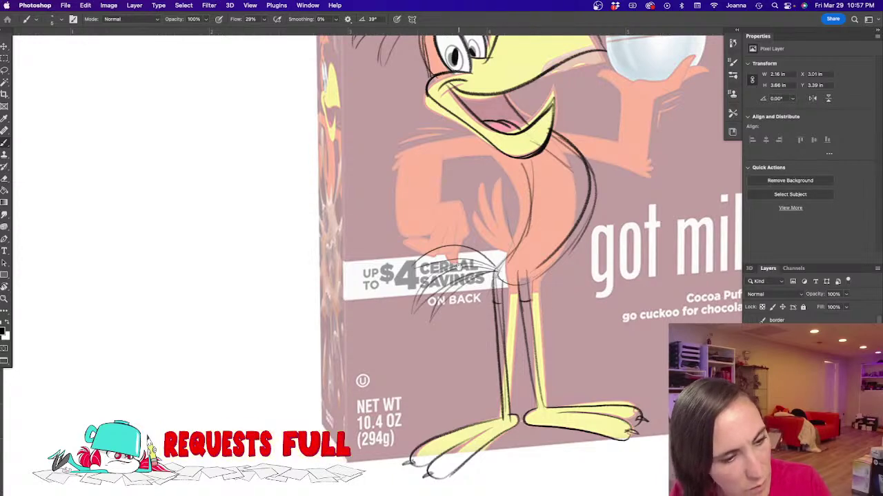
Step: Sketch the bird's bent wing arm curving out from the shoulder with its hand resting on the hip
left_click_drag(463, 270, 486, 312)
left_click_drag(523, 192, 422, 213)
left_click_drag(549, 212, 470, 240)
mouse_move(413, 213)
left_mouse_down()
mouse_move(423, 207)
mouse_move(484, 240)
mouse_move(523, 234)
mouse_move(528, 250)
left_mouse_up()
mouse_move(411, 237)
left_mouse_down()
mouse_move(480, 274)
mouse_move(477, 285)
left_mouse_up()
mouse_move(513, 245)
left_mouse_down()
mouse_move(489, 280)
mouse_move(499, 283)
left_mouse_up()
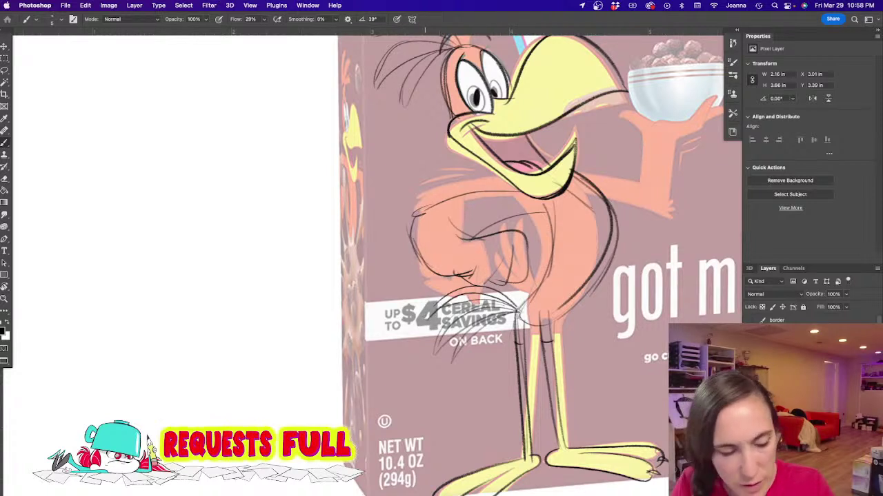
Step: Erase the sketched tail feathers using a smaller Eraser
key("e")
key("bracketleft")
key("bracketleft")
key("bracketleft")
key("bracketleft")
key("bracketleft")
key("bracketleft")
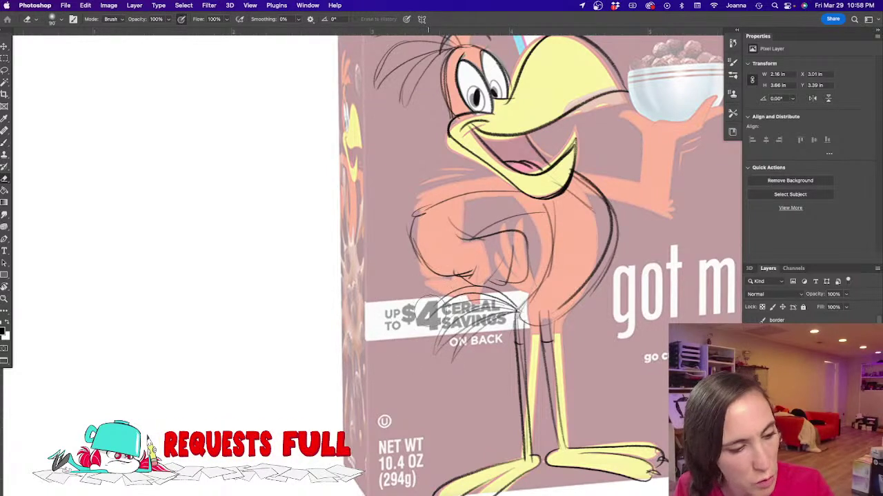
mouse_move(510, 310)
left_mouse_down()
mouse_move(459, 331)
mouse_move(455, 352)
left_mouse_up()
Step: Redraw the tail as several longer feathers hanging down behind the legs
key("b")
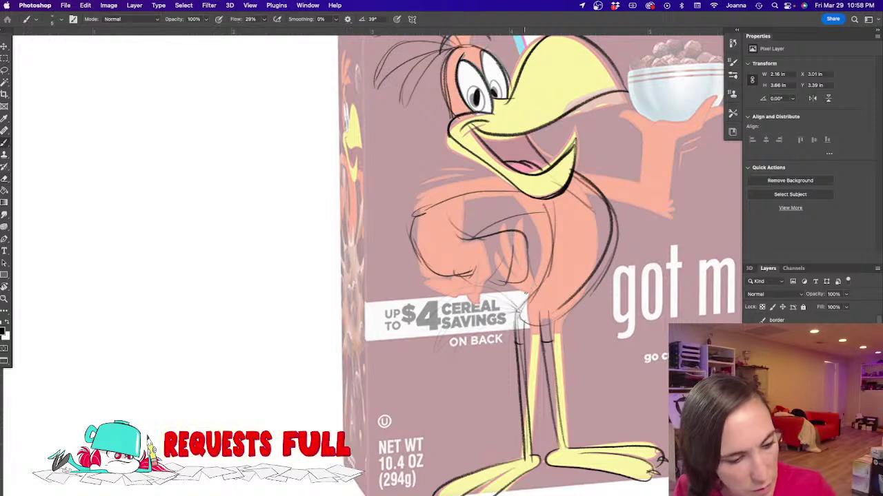
mouse_move(517, 309)
left_mouse_down()
mouse_move(487, 299)
mouse_move(435, 336)
left_mouse_up()
left_click_drag(474, 315, 432, 343)
mouse_move(514, 310)
left_mouse_down()
mouse_move(476, 314)
mouse_move(447, 381)
left_mouse_up()
mouse_move(512, 316)
left_mouse_down()
mouse_move(469, 354)
mouse_move(466, 394)
left_mouse_up()
left_click_drag(520, 310, 473, 378)
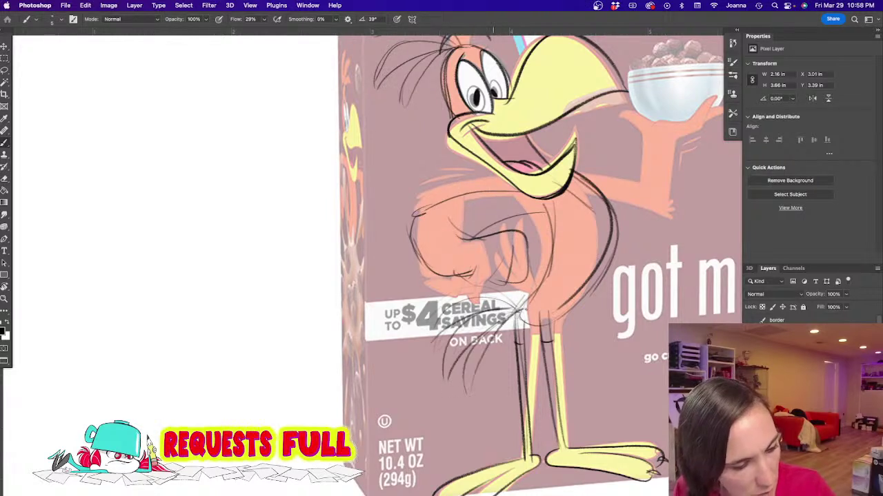
mouse_move(514, 308)
left_mouse_down()
mouse_move(447, 369)
mouse_move(456, 364)
left_mouse_up()
Step: Sketch the raised arm's upper and lower lines, elbow and forearm leading up to the bowl on the box
mouse_move(576, 171)
left_mouse_down()
mouse_move(494, 282)
mouse_move(595, 285)
left_mouse_up()
left_click_drag(522, 311, 604, 331)
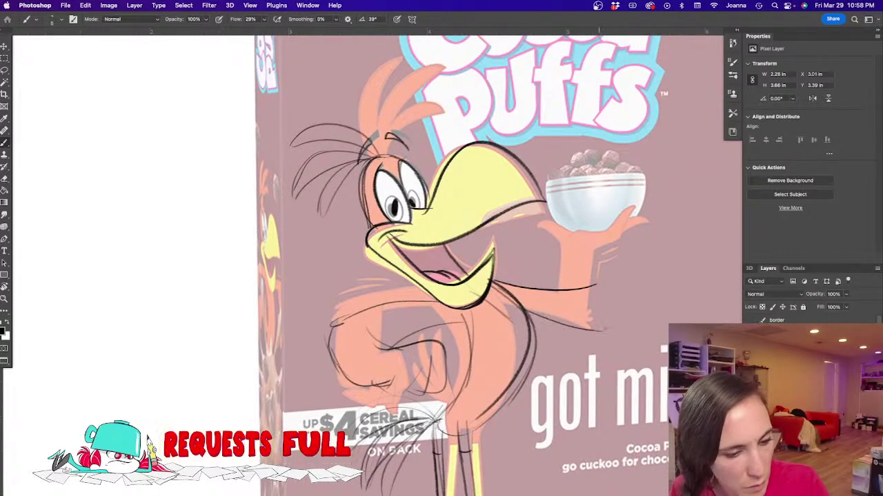
left_click_drag(600, 256, 606, 321)
left_click_drag(576, 292, 575, 249)
left_click_drag(628, 244, 600, 319)
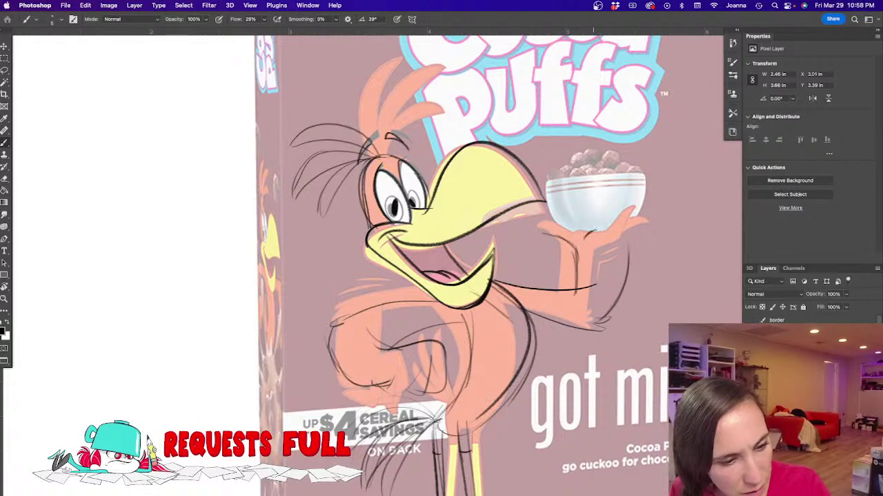
Step: Sketch the raised hand under the bowl with its thumb and several pointed finger feathers
left_click_drag(588, 232, 636, 221)
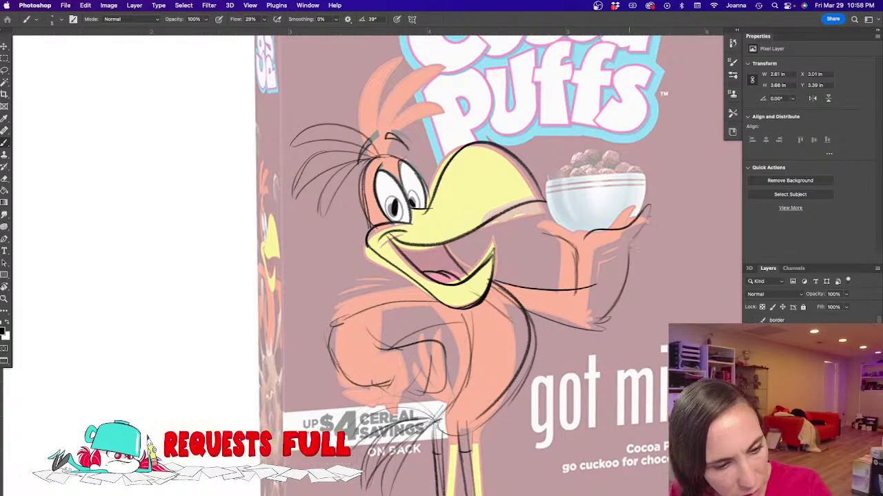
left_click_drag(623, 246, 656, 237)
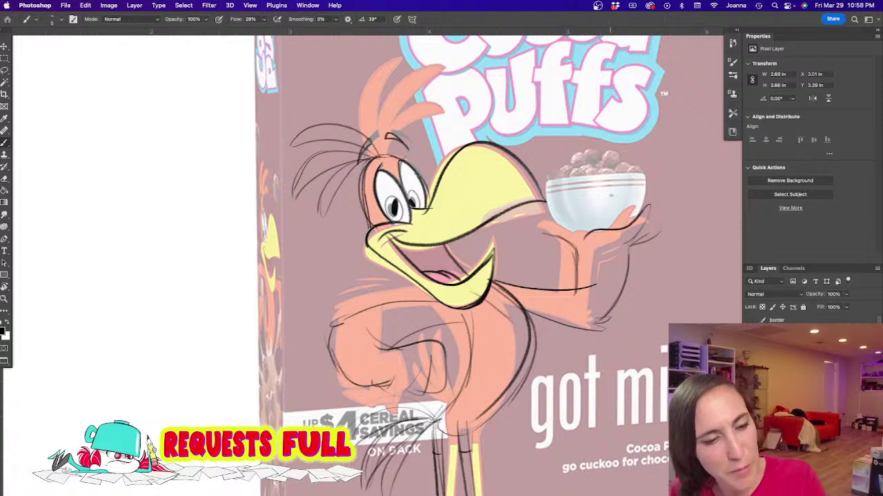
mouse_move(535, 233)
left_mouse_down()
mouse_move(571, 243)
mouse_move(578, 292)
left_mouse_up()
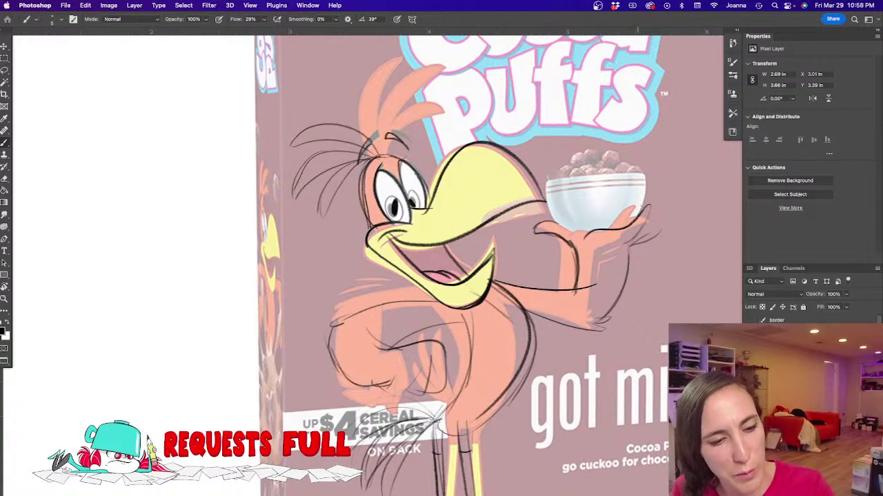
mouse_move(670, 213)
left_mouse_down()
mouse_move(644, 241)
mouse_move(641, 231)
mouse_move(599, 323)
left_mouse_up()
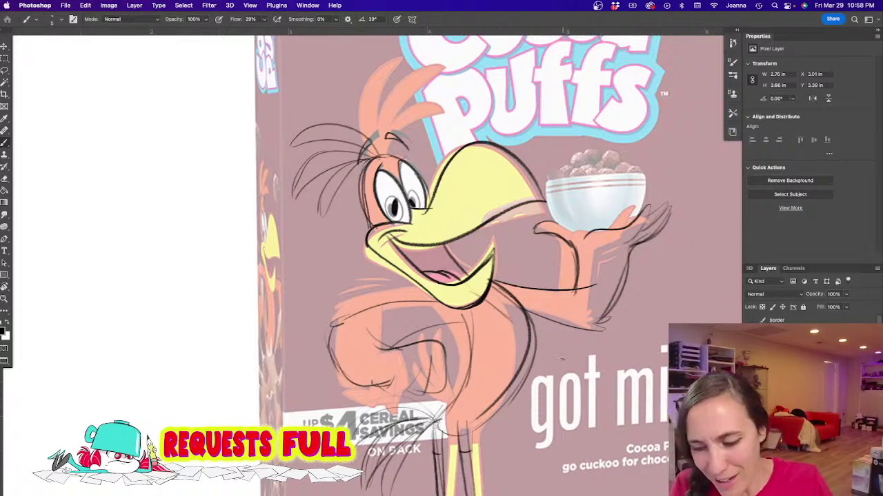
Step: Erase the stray lines around the raised arm's elbow and redraw the outer forearm line
key("e")
mouse_move(576, 262)
left_mouse_down()
mouse_move(594, 278)
mouse_move(587, 295)
mouse_move(615, 297)
mouse_move(597, 322)
left_mouse_up()
key("b")
left_click_drag(628, 253, 597, 321)
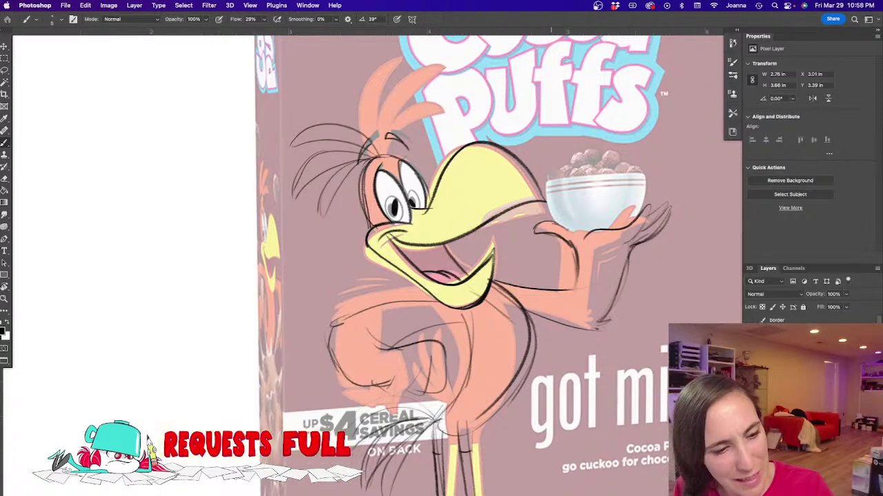
Step: Outline the cereal bowl's sides and rim above the hand and add round cereal puffs on top
left_click_drag(551, 220, 586, 235)
left_click_drag(646, 178, 636, 215)
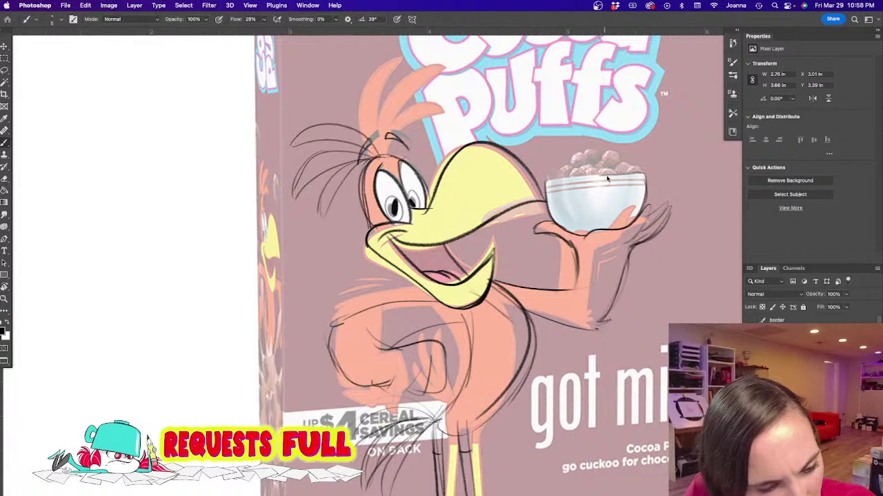
left_click_drag(603, 180, 645, 175)
key("super+z")
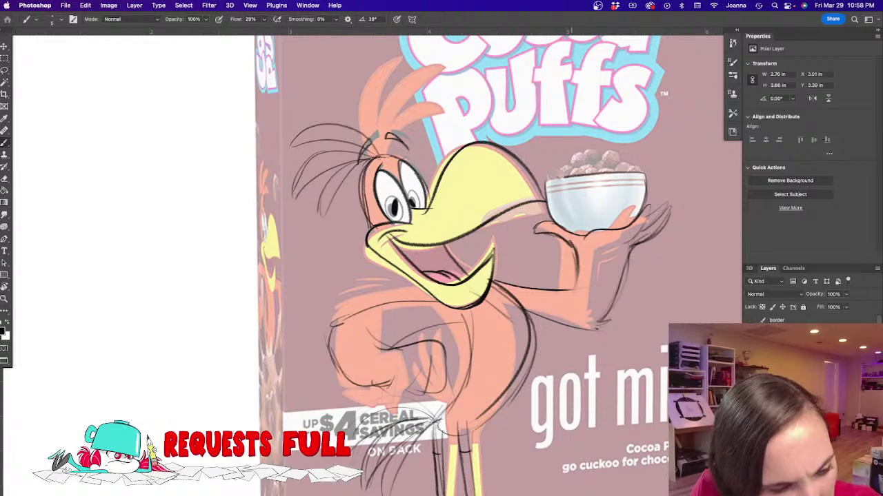
left_click_drag(546, 182, 567, 178)
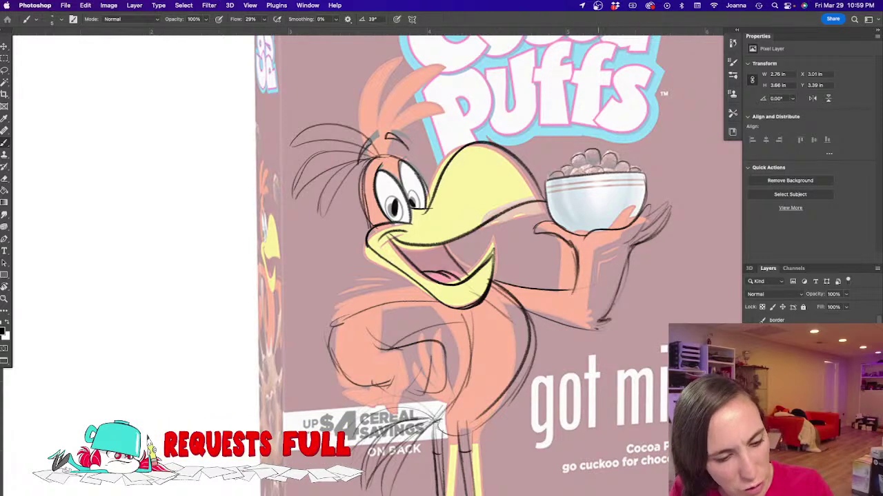
Step: Darken the feathered tip of the raised arm's elbow and hide the cereal box reference
left_click_drag(598, 323, 592, 327)
left_click(302, 363, "alt")
left_click_drag(282, 369, 364, 304)
left_click(752, 373)
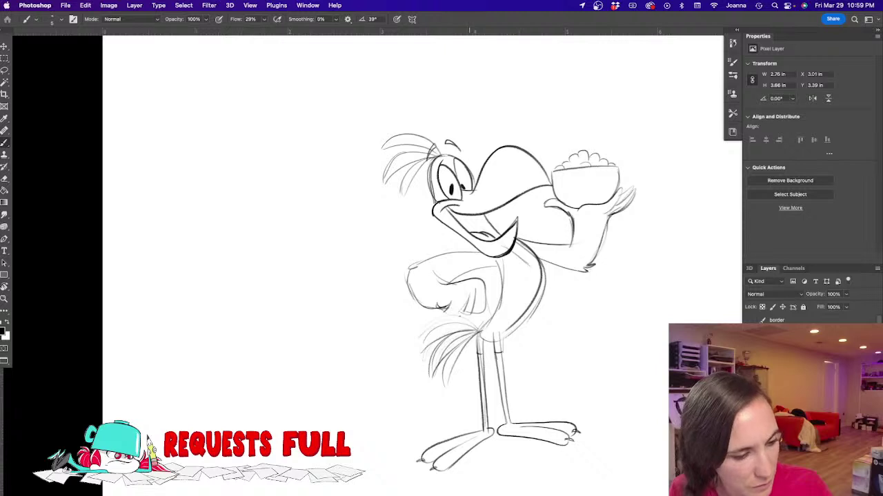
Step: Darken the outline of the bent wing arm and its finger feathers, plus the body line beside it
left_click_drag(481, 253, 409, 267)
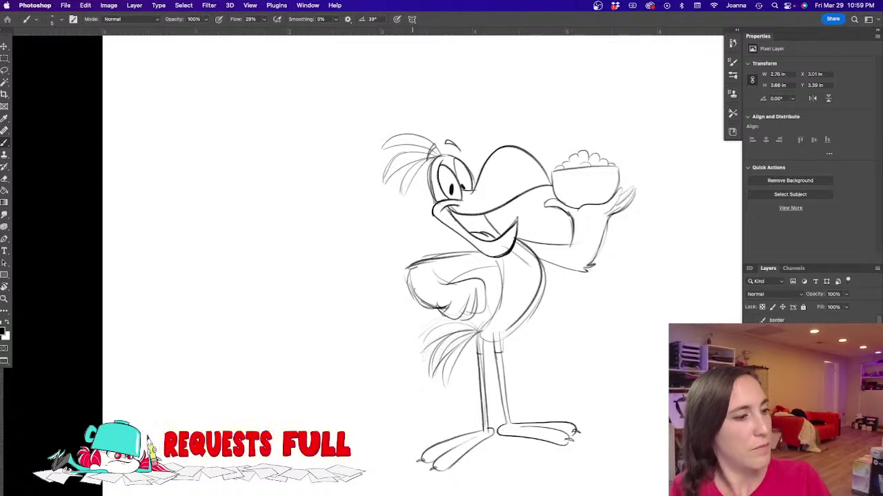
scroll(418, 332, "up", 2)
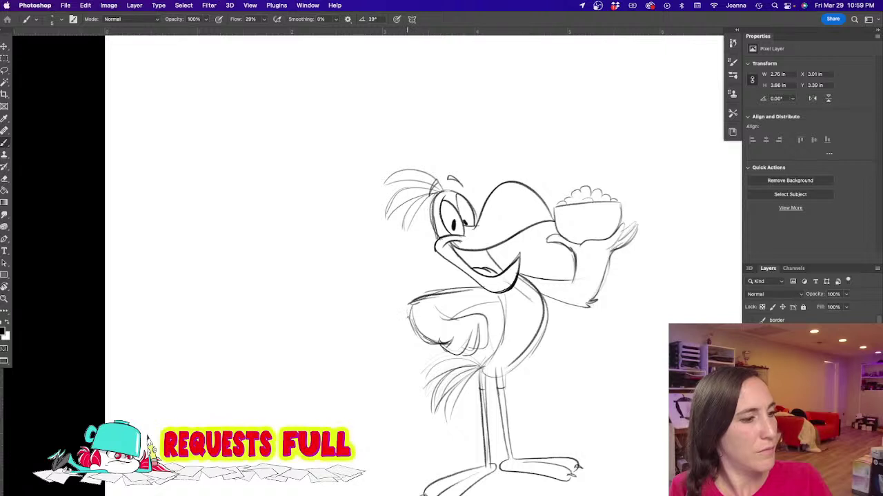
left_click_drag(396, 305, 405, 266)
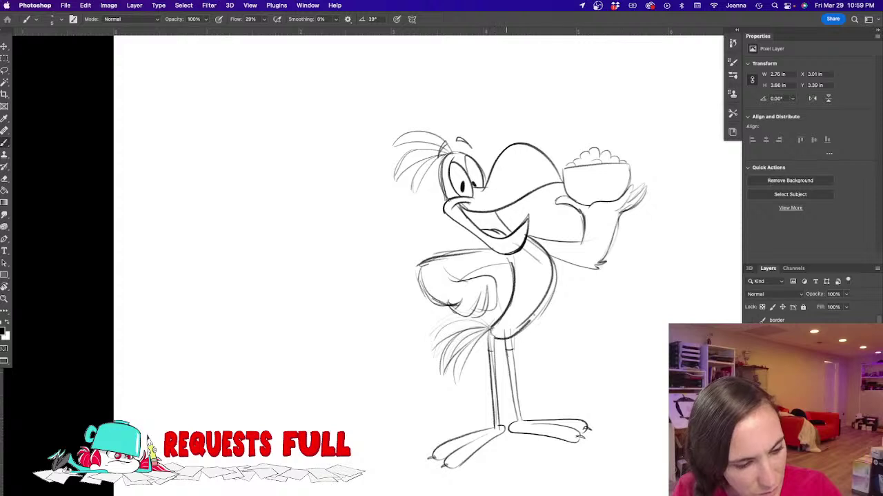
Step: Lighten the rough belly outline with the Eraser and redraw it as one cleaner curve
left_click_drag(525, 326, 550, 289)
key("e")
key("b")
mouse_move(512, 333)
left_mouse_down()
mouse_move(530, 320)
mouse_move(544, 264)
mouse_move(541, 306)
mouse_move(525, 323)
left_mouse_up()
key("super+z")
key("e")
key("b")
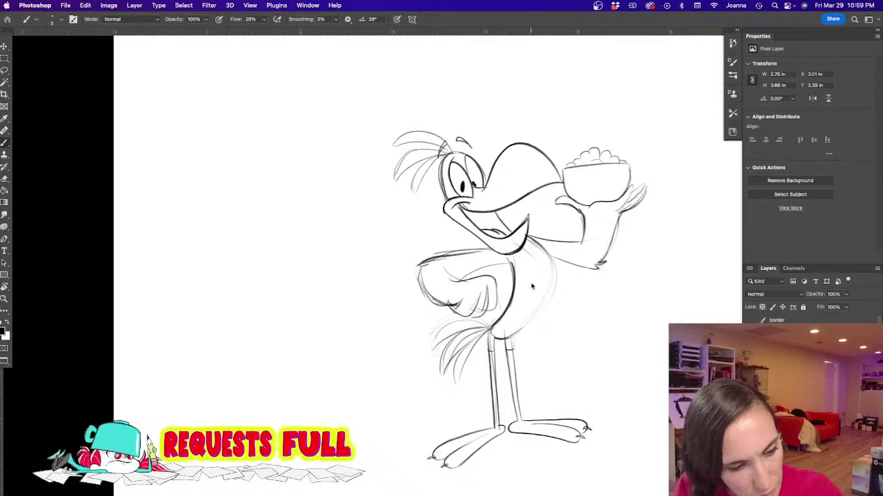
mouse_move(551, 266)
left_mouse_down()
mouse_move(526, 329)
mouse_move(502, 339)
mouse_move(498, 426)
left_mouse_up()
Step: Darken the outlines of both legs from the body down to the feet
left_click_drag(487, 332, 493, 432)
left_click_drag(509, 379, 515, 419)
left_click_drag(512, 336, 520, 424)
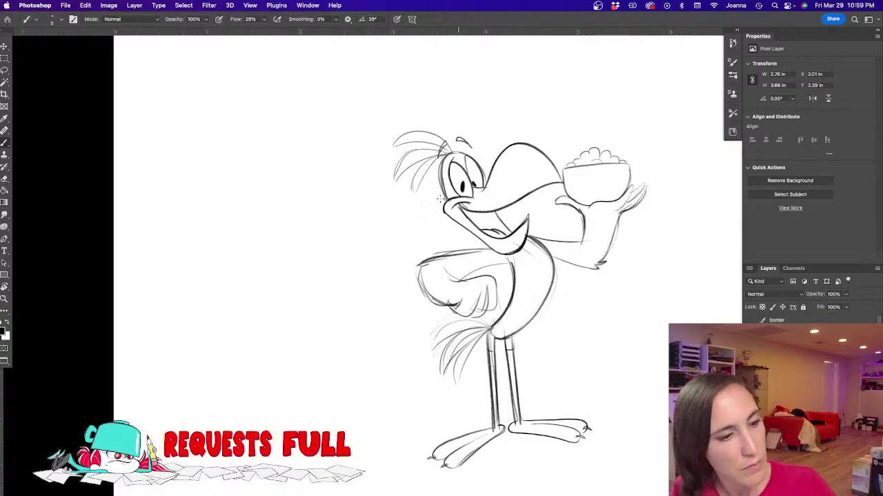
Step: Darken the far eye's outline and trim the beak's tip beside the bowl into a shorter end using a lasso selection
scroll(426, 140, "up", 2)
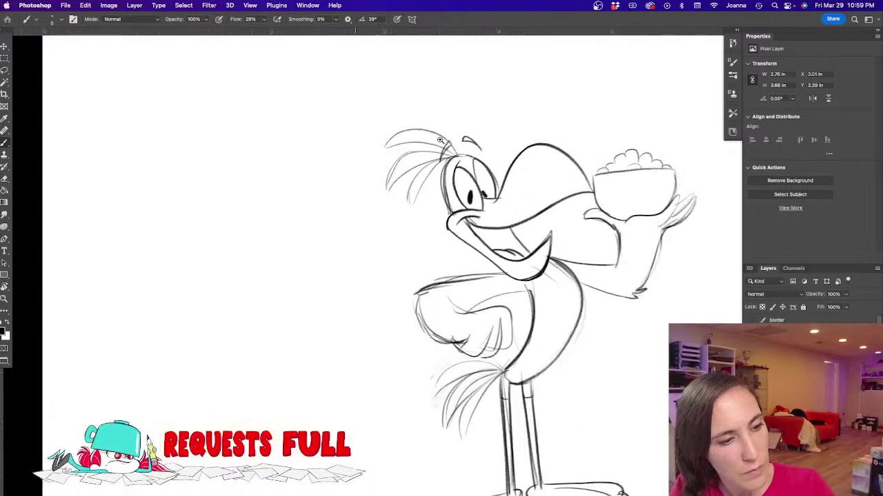
left_click_drag(495, 169, 513, 212)
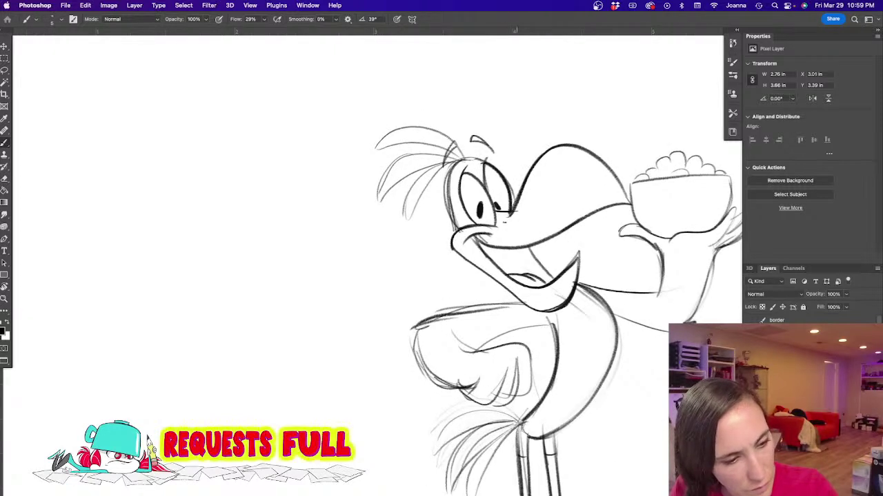
scroll(508, 206, "right", 5)
scroll(509, 206, "up", 2)
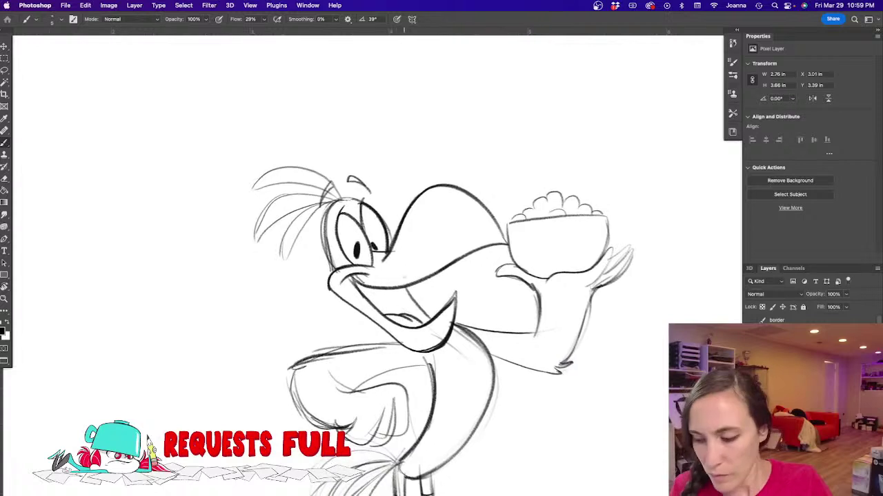
key("l")
mouse_move(492, 192)
left_mouse_down()
mouse_move(500, 250)
mouse_move(487, 206)
mouse_move(499, 242)
left_mouse_up()
left_click(465, 193)
key("Delete")
key("super+d")
key("b")
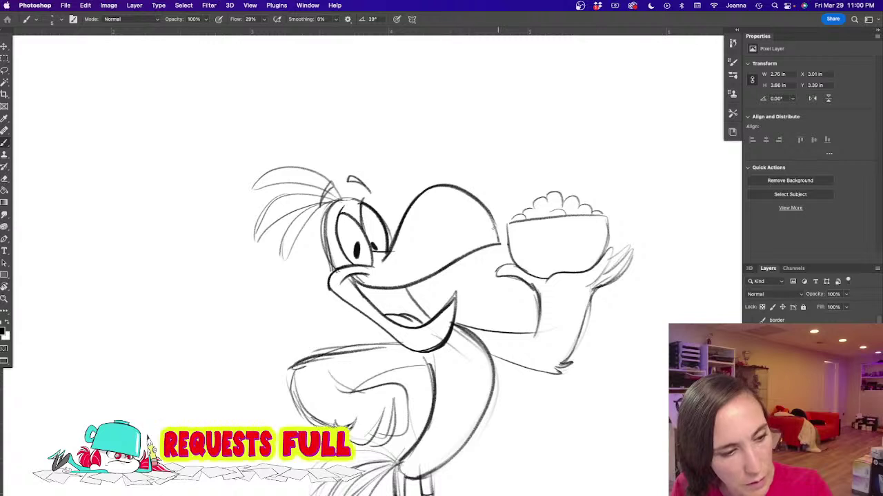
Step: Lasso the bowl with the raised hand and forearm and move them about 0.16 in away from the beak
key("l")
mouse_move(500, 211)
left_mouse_down()
mouse_move(504, 257)
mouse_move(537, 334)
mouse_move(648, 342)
mouse_move(494, 181)
left_mouse_up()
key("v")
left_click_drag(549, 204, 571, 202)
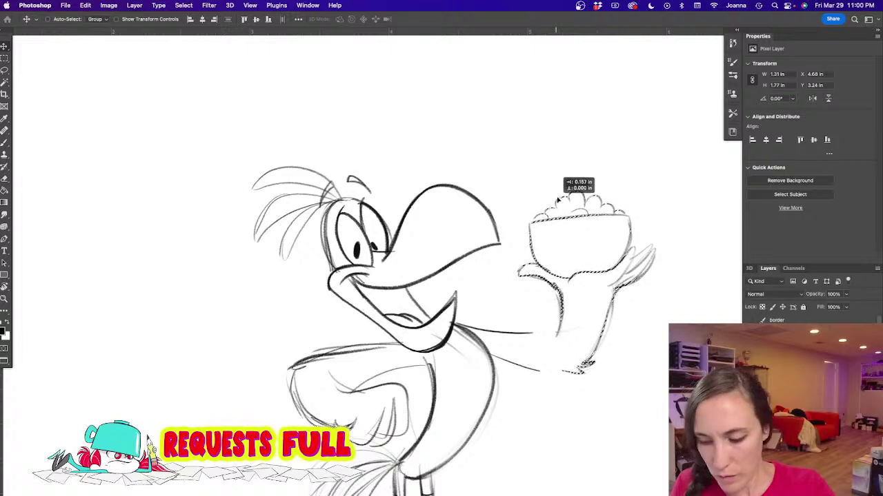
key("cmd+d")
Step: Extend and darken the raised arm's upper and lower lines to reconnect the shoulder with the shifted forearm
key("b")
left_click_drag(487, 333, 556, 335)
left_click_drag(575, 369, 590, 374)
left_click_drag(491, 357, 537, 369)
left_click_drag(479, 351, 557, 372)
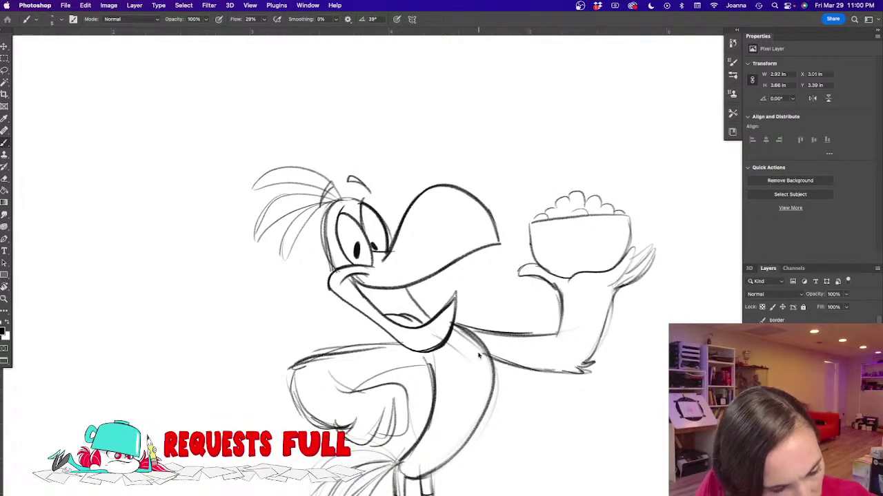
Step: Erase the rough lines along the top and back of the head and redraw its outline
left_click_drag(272, 375, 423, 335)
key("e")
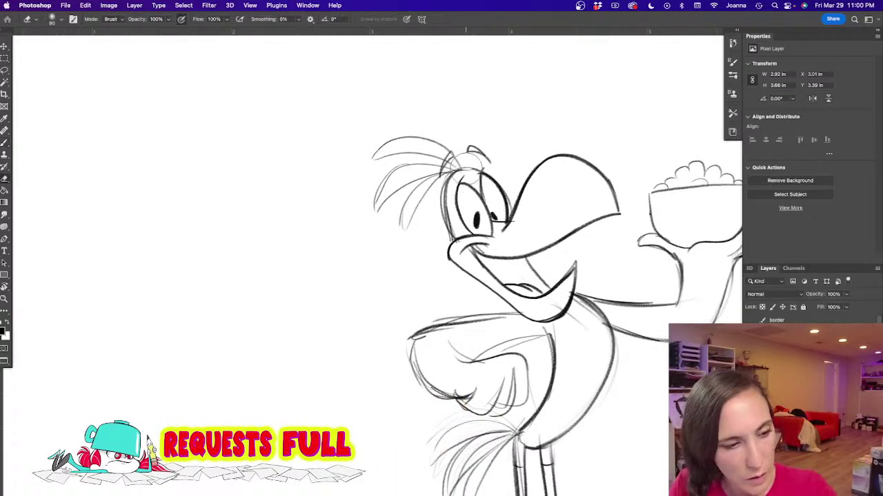
mouse_move(473, 163)
left_mouse_down()
mouse_move(451, 181)
mouse_move(441, 224)
left_mouse_up()
key("b")
mouse_move(484, 174)
left_mouse_down()
mouse_move(514, 205)
mouse_move(455, 178)
mouse_move(446, 213)
left_mouse_up()
mouse_move(456, 180)
left_mouse_down()
mouse_move(451, 241)
mouse_move(447, 233)
left_mouse_up()
Step: Redraw the crest feathers as fuller shapes and strengthen the inner line of the bent wing arm
left_click_drag(420, 140, 463, 174)
mouse_move(447, 147)
left_mouse_down()
mouse_move(404, 138)
mouse_move(375, 159)
mouse_move(461, 171)
mouse_move(398, 166)
mouse_move(373, 202)
left_mouse_up()
mouse_move(376, 201)
left_mouse_down()
mouse_move(428, 173)
mouse_move(460, 172)
mouse_move(396, 226)
left_mouse_up()
mouse_move(482, 346)
left_mouse_down()
mouse_move(549, 335)
mouse_move(465, 360)
left_mouse_up()
left_click_drag(432, 394, 442, 238)
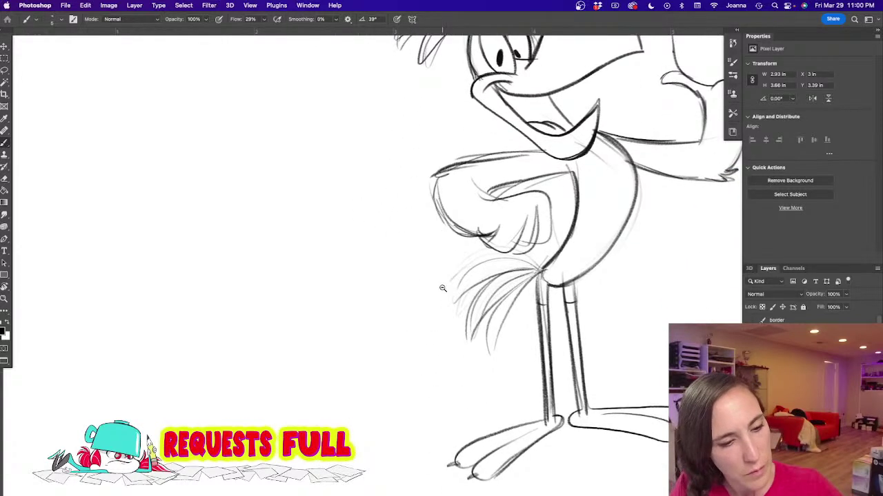
left_click(444, 289, "alt")
left_click_drag(387, 364, 383, 390)
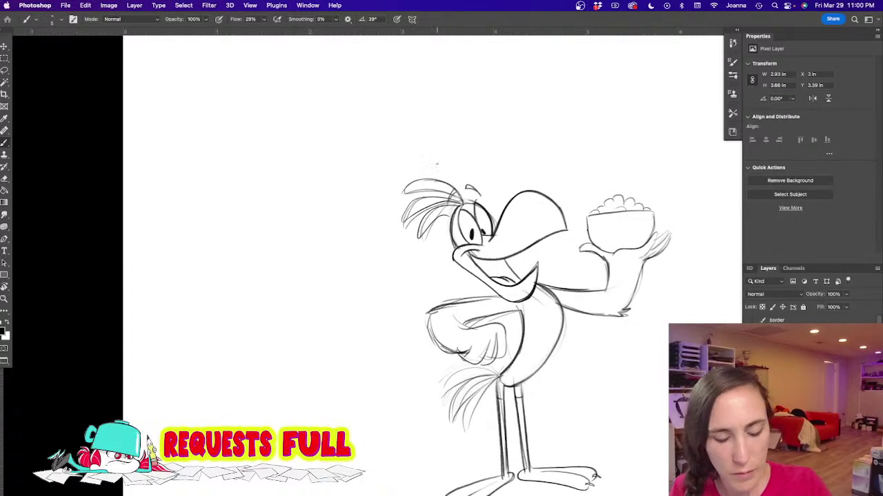
Step: Lasso the head with its crest and beak, rotate it slightly counterclockwise and move it up a little
key("l")
mouse_move(445, 271)
left_mouse_down()
mouse_move(534, 309)
mouse_move(559, 260)
mouse_move(360, 177)
mouse_move(393, 277)
left_mouse_up()
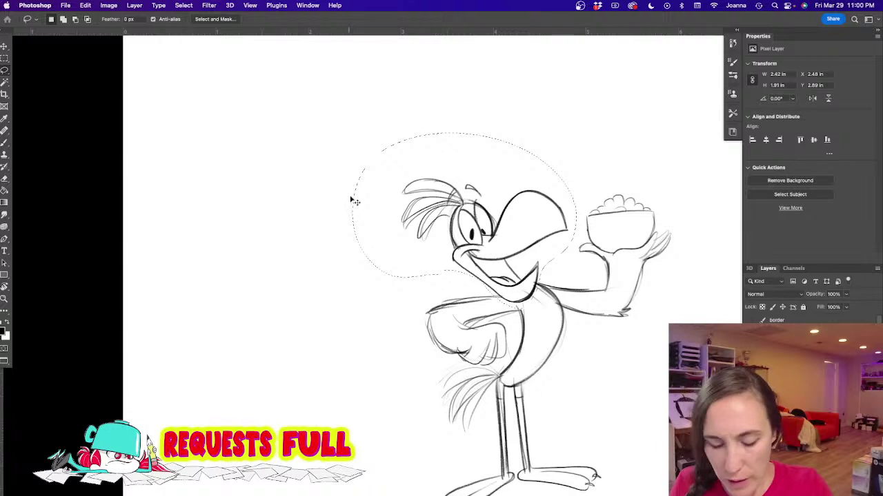
key("ctrl+t")
left_click_drag(327, 170, 321, 174)
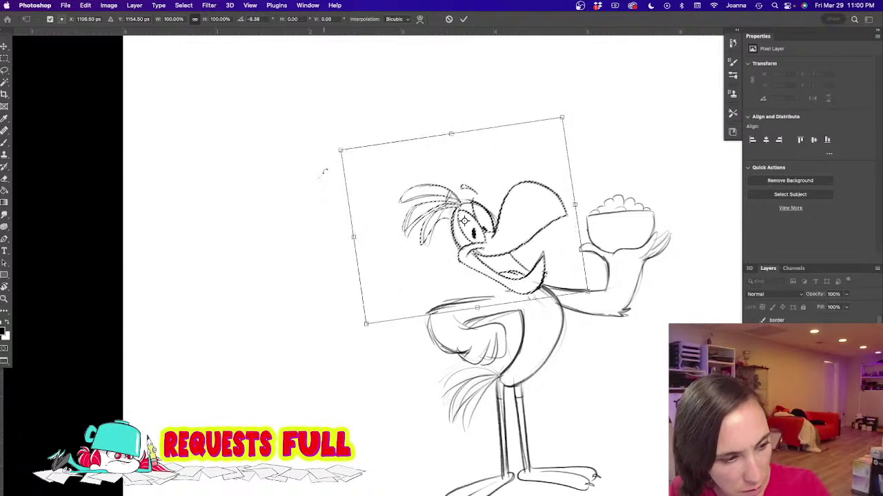
left_click_drag(414, 195, 415, 193)
key("Return")
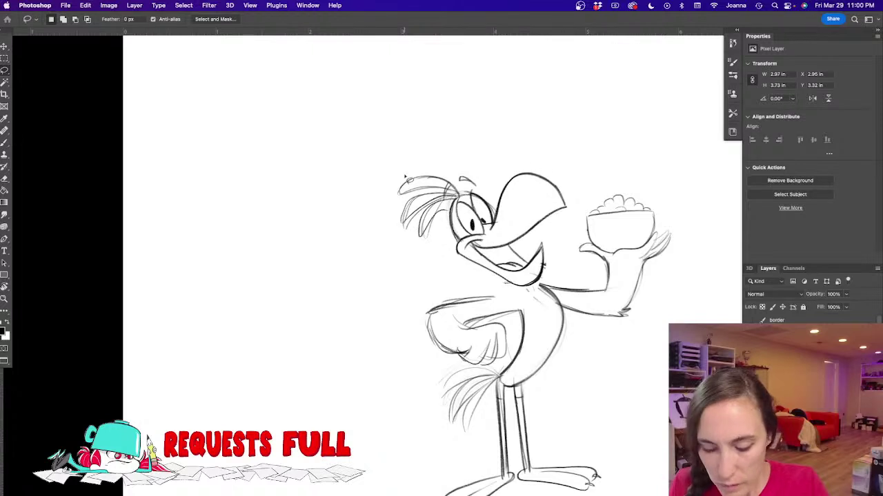
Step: Redraw the neck and shoulder lines to join the tilted head to the body and bent wing arm
key("b")
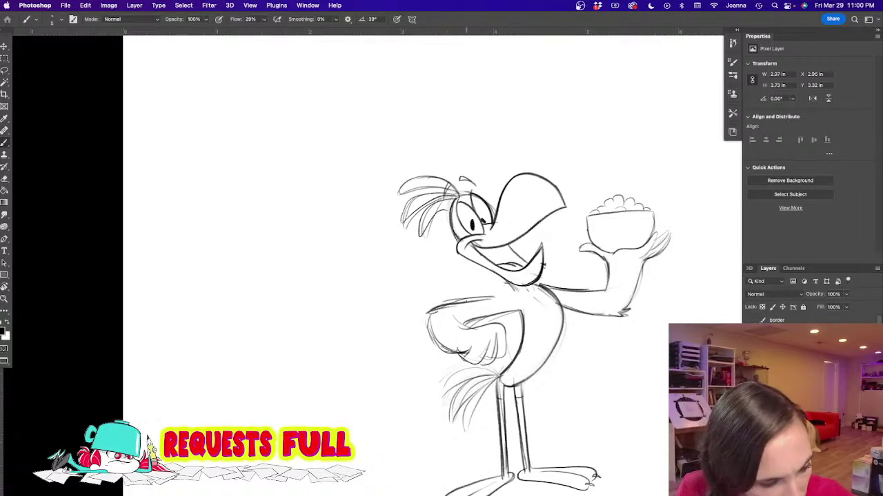
mouse_move(515, 291)
left_mouse_down()
mouse_move(439, 305)
mouse_move(521, 313)
mouse_move(465, 325)
mouse_move(526, 310)
mouse_move(464, 325)
left_mouse_up()
key("e")
key("b")
mouse_move(505, 281)
left_mouse_down()
mouse_move(516, 290)
mouse_move(517, 355)
left_mouse_up()
left_click_drag(524, 310, 513, 358)
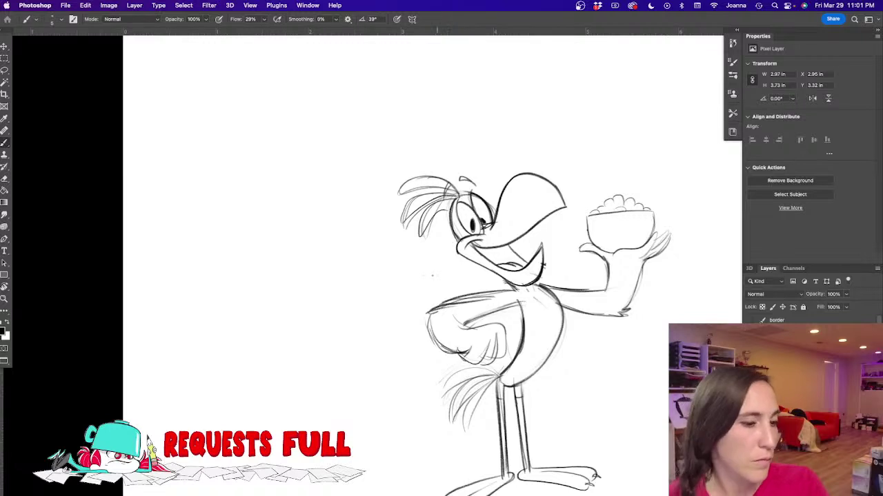
Step: Check the whole bird sketch and show the faded cereal box reference again behind it
scroll(404, 277, "down", 3)
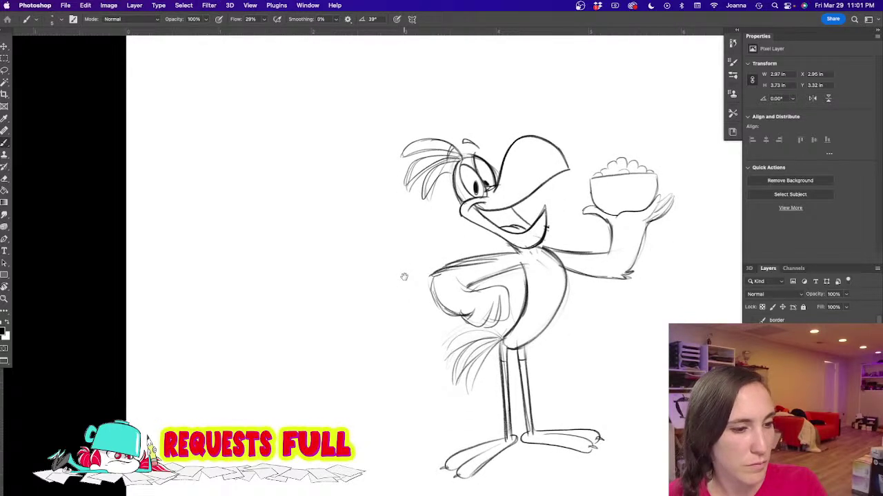
left_click_drag(404, 276, 406, 275)
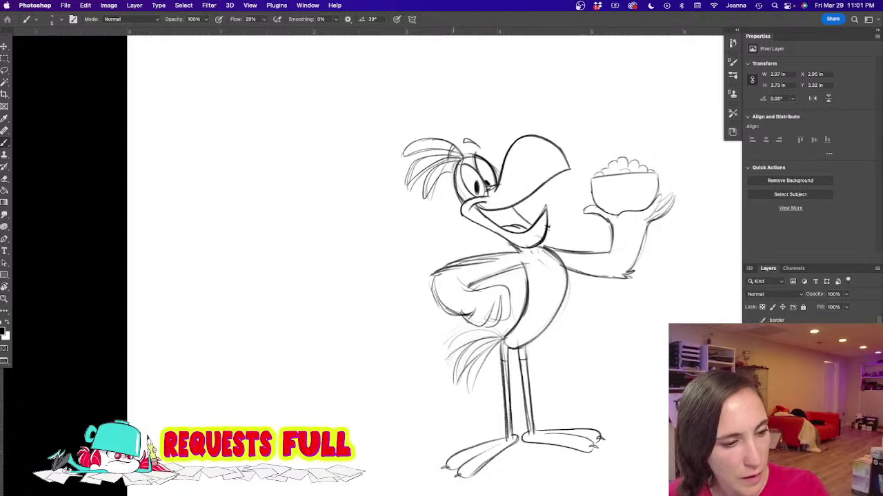
scroll(345, 343, "down", 3)
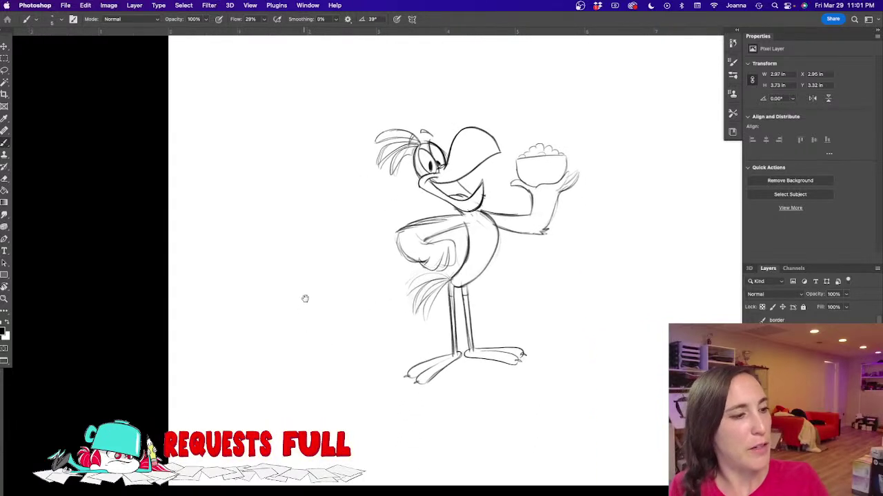
left_click_drag(304, 295, 302, 295)
left_click(752, 361)
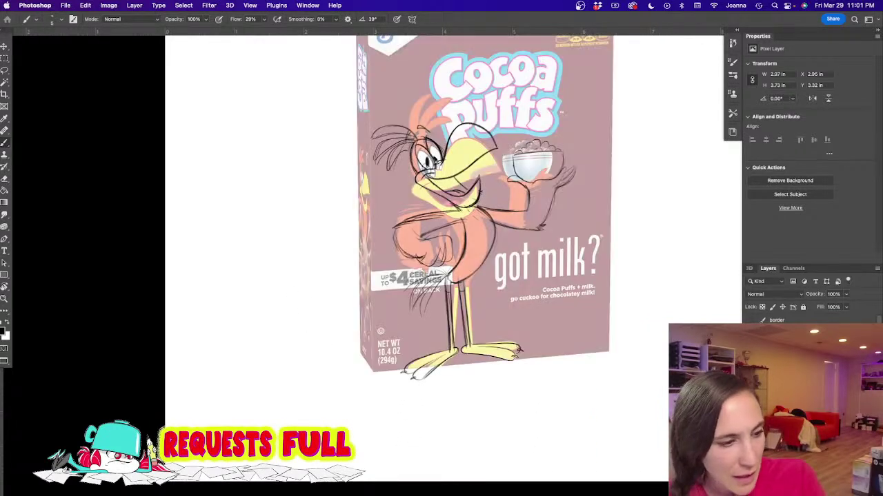
left_click(752, 348)
left_click(752, 347)
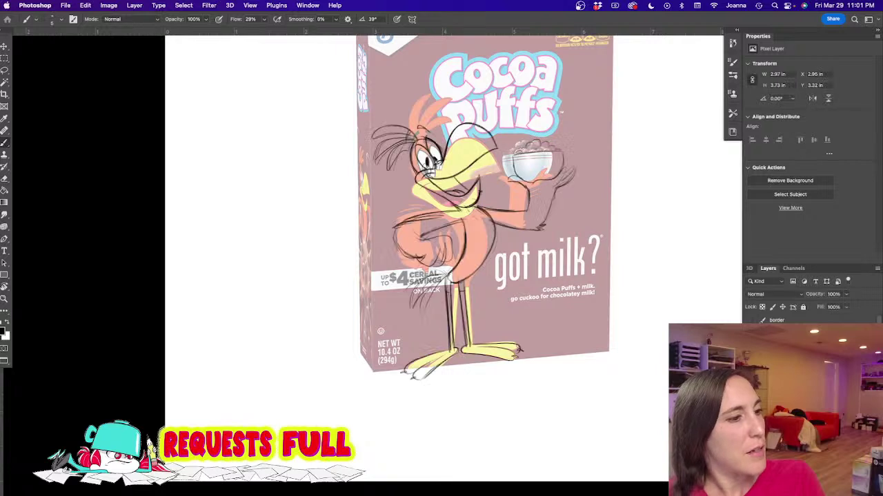
Step: Compare the bird sketch with the cereal box reference and leave only the sketch showing
left_click(751, 361)
left_click(751, 362)
left_click(751, 348)
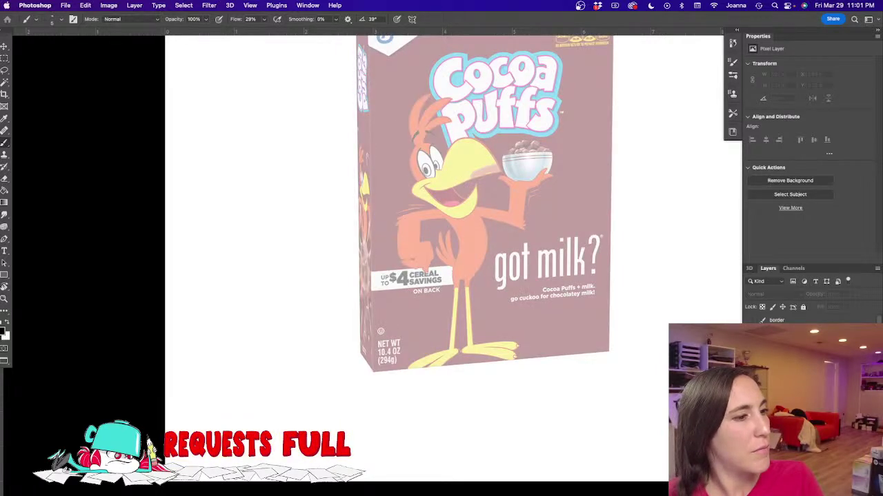
left_click(751, 348)
left_click(751, 361)
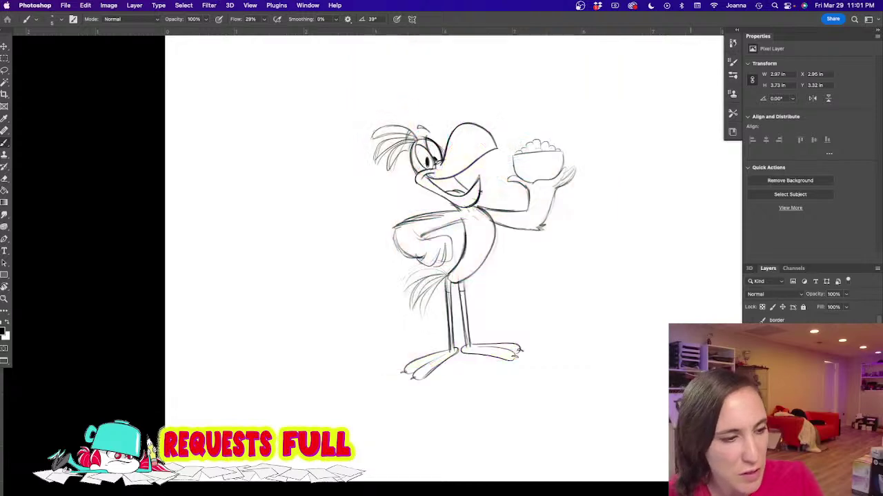
Step: Lightly erase the bird's crest, eyes, head outline and cheek down to faint guide lines
key("super+equal")
key("super+equal")
left_click_drag(430, 77, 423, 244)
key("e")
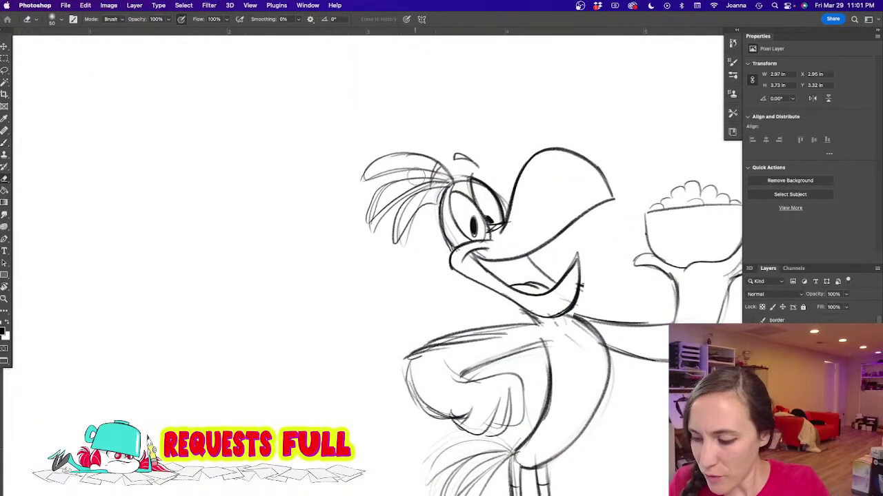
mouse_move(445, 196)
left_mouse_down()
mouse_move(470, 231)
mouse_move(501, 231)
mouse_move(445, 187)
mouse_move(436, 208)
mouse_move(398, 153)
mouse_move(413, 154)
mouse_move(392, 164)
mouse_move(384, 191)
mouse_move(389, 155)
mouse_move(454, 205)
mouse_move(449, 187)
mouse_move(457, 233)
mouse_move(564, 324)
left_mouse_up()
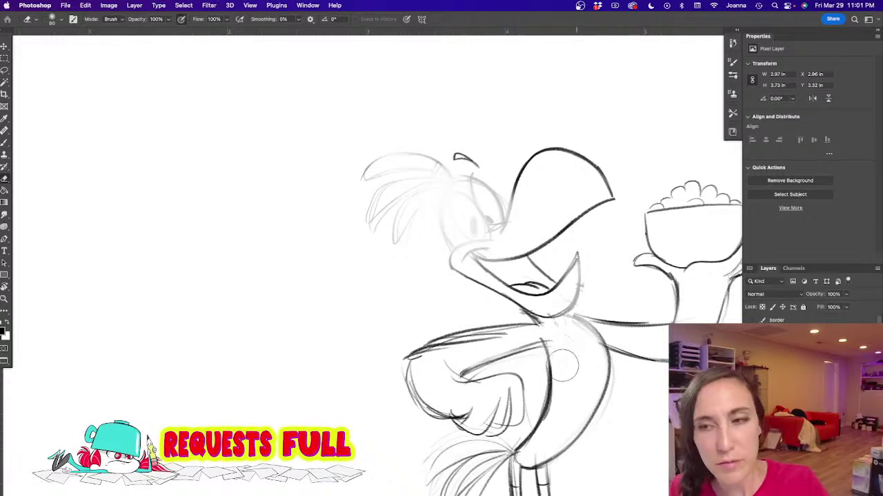
key("Tab")
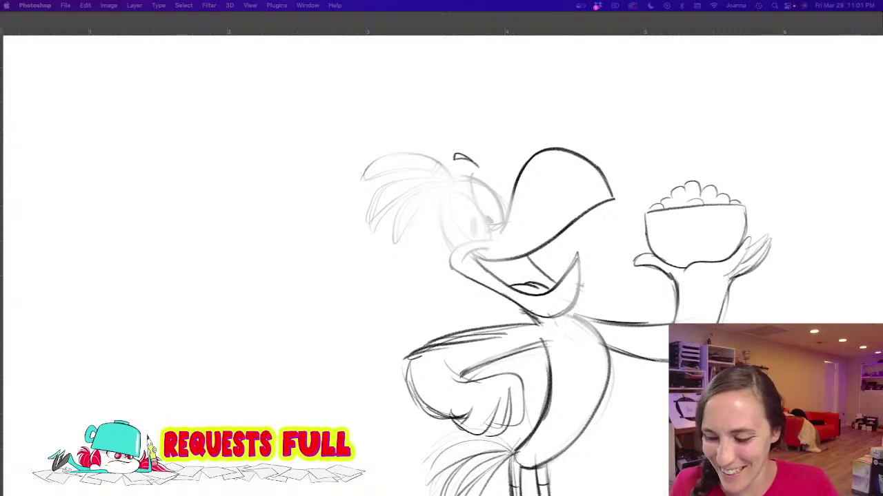
key("Tab")
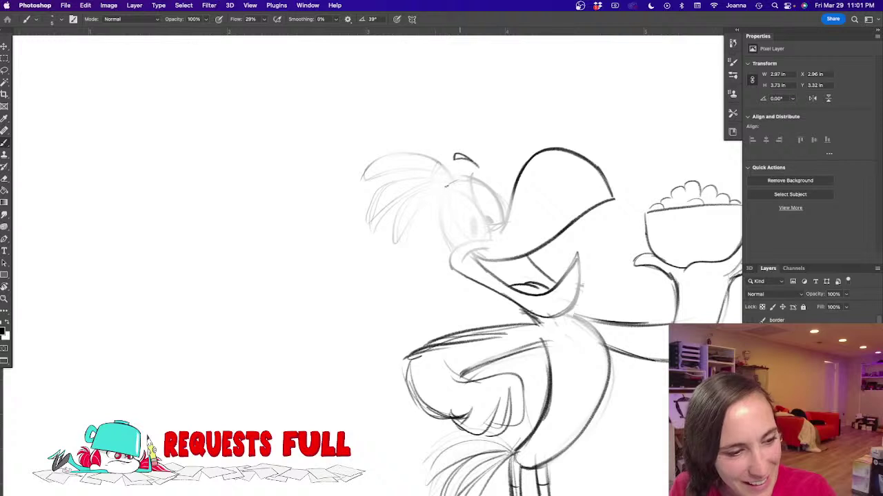
Step: Redraw the head outline, the rounded cheek at the beak's base and the open mouth's edge in clean dark lines
mouse_move(449, 185)
left_mouse_down()
mouse_move(440, 221)
mouse_move(440, 200)
mouse_move(473, 178)
mouse_move(507, 212)
mouse_move(439, 227)
left_mouse_up()
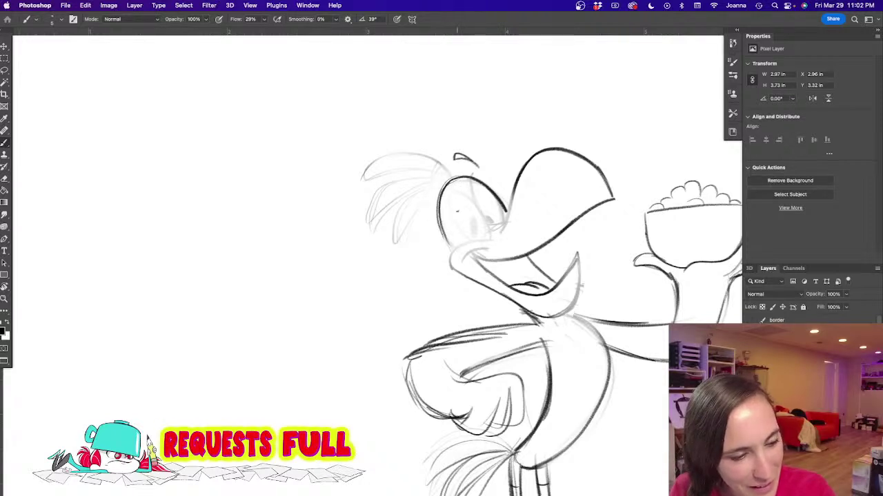
mouse_move(527, 159)
left_mouse_down()
mouse_move(502, 235)
mouse_move(488, 228)
mouse_move(472, 278)
mouse_move(519, 303)
left_mouse_up()
mouse_move(518, 303)
left_mouse_down()
mouse_move(450, 267)
mouse_move(480, 256)
left_mouse_up()
key("e")
key("b")
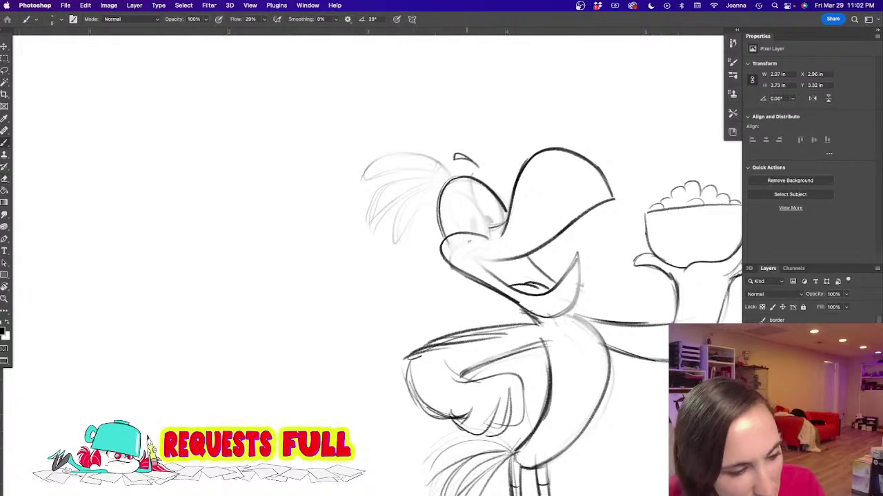
mouse_move(472, 248)
left_mouse_down()
mouse_move(512, 262)
mouse_move(482, 265)
mouse_move(526, 294)
left_mouse_up()
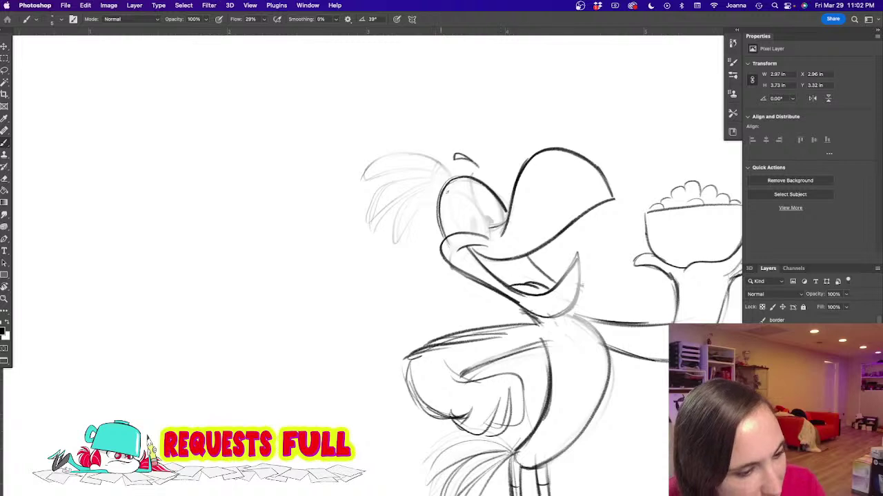
Step: Redraw both oval eyes inside the head outline with small dark pupils looking toward the beak
mouse_move(455, 189)
left_mouse_down()
mouse_move(488, 234)
mouse_move(447, 195)
mouse_move(485, 214)
mouse_move(490, 238)
left_mouse_up()
mouse_move(458, 187)
left_mouse_down()
mouse_move(485, 213)
mouse_move(476, 237)
mouse_move(489, 238)
left_mouse_up()
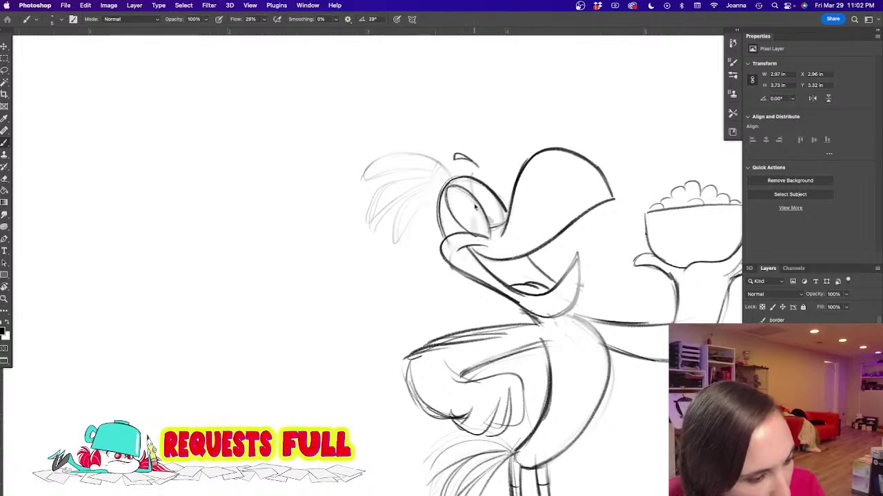
mouse_move(466, 178)
left_mouse_down()
mouse_move(506, 219)
mouse_move(481, 235)
mouse_move(465, 225)
mouse_move(489, 216)
mouse_move(485, 209)
left_mouse_up()
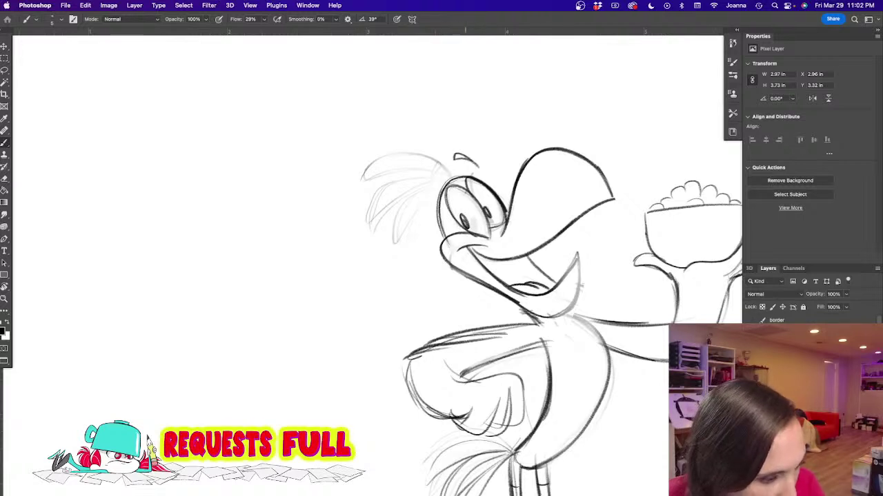
Step: Redraw the crest feathers as curved, pointed shapes sweeping back from the top of the head
mouse_move(449, 171)
left_mouse_down()
mouse_move(409, 146)
mouse_move(383, 153)
mouse_move(451, 178)
mouse_move(377, 180)
mouse_move(371, 207)
left_mouse_up()
mouse_move(376, 165)
left_mouse_down()
mouse_move(426, 161)
mouse_move(398, 192)
mouse_move(444, 180)
left_mouse_up()
key("super+z")
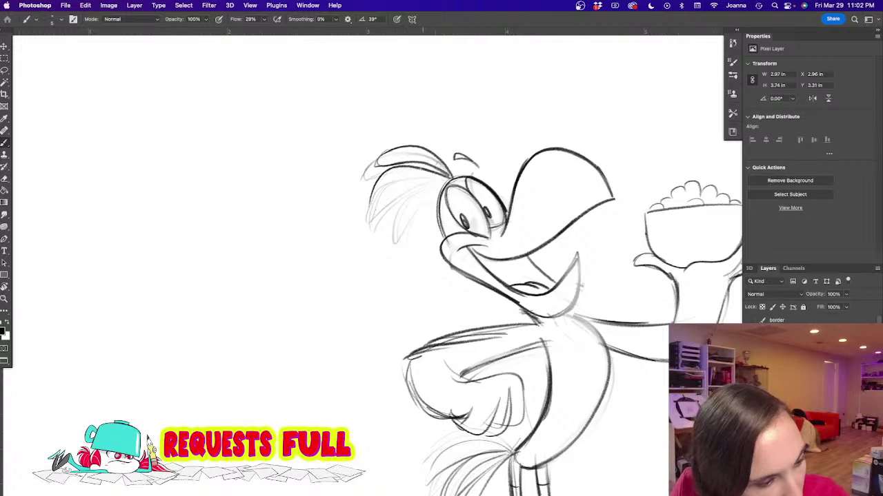
mouse_move(370, 204)
left_mouse_down()
mouse_move(436, 176)
mouse_move(387, 210)
left_mouse_up()
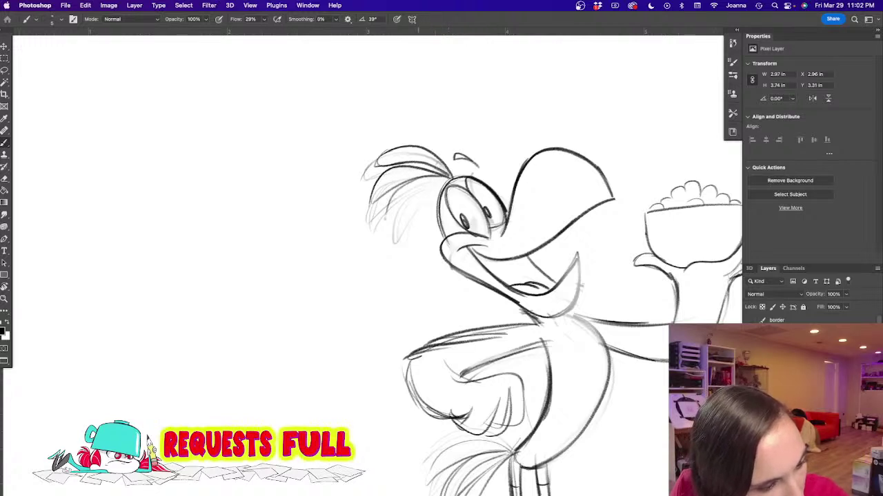
key("super+z")
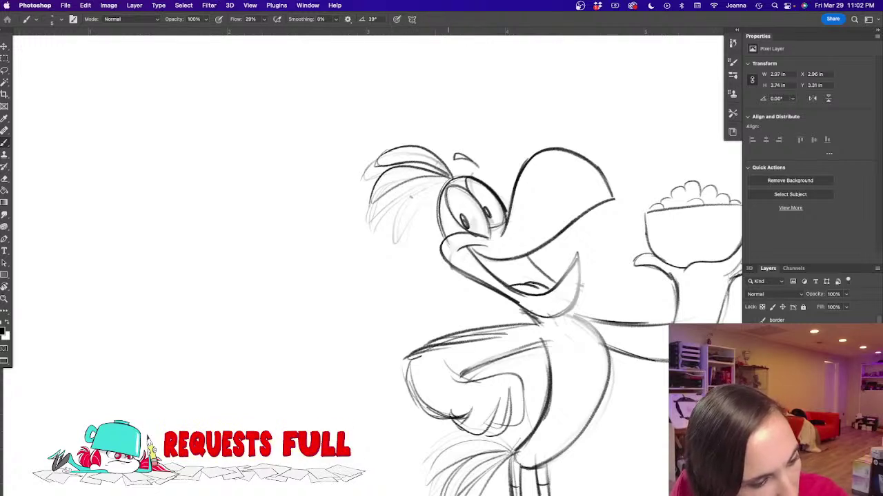
left_click_drag(441, 183, 387, 217)
left_click_drag(395, 186, 380, 225)
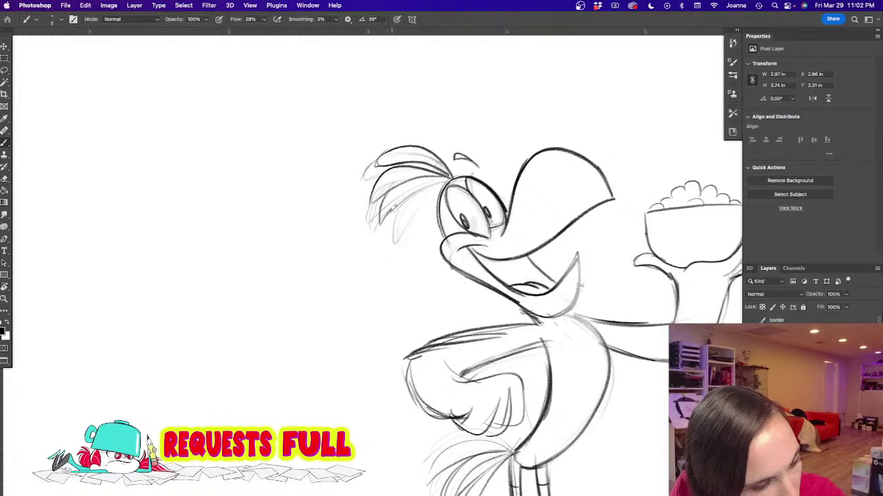
left_click_drag(442, 182, 387, 215)
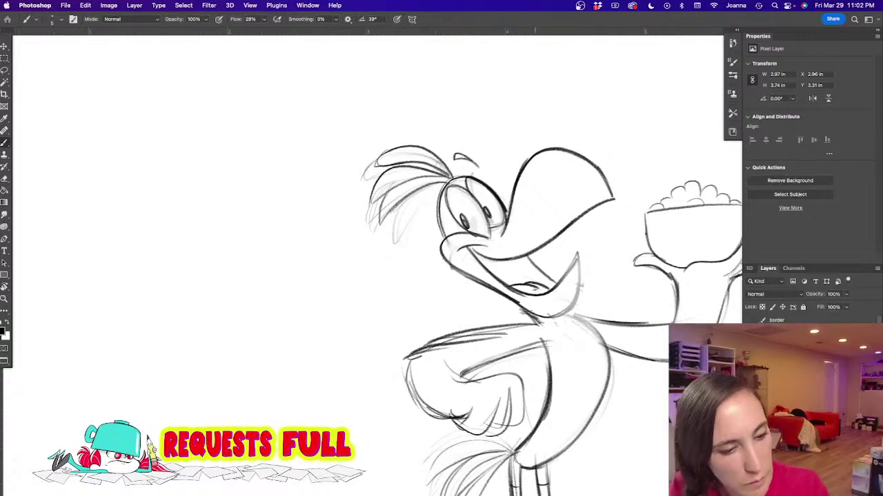
Step: Darken the lower beak, clean up the line under the eyes, and redraw the chest and belly curve
mouse_move(577, 253)
left_mouse_down()
mouse_move(551, 293)
mouse_move(569, 308)
mouse_move(572, 297)
mouse_move(521, 319)
left_mouse_up()
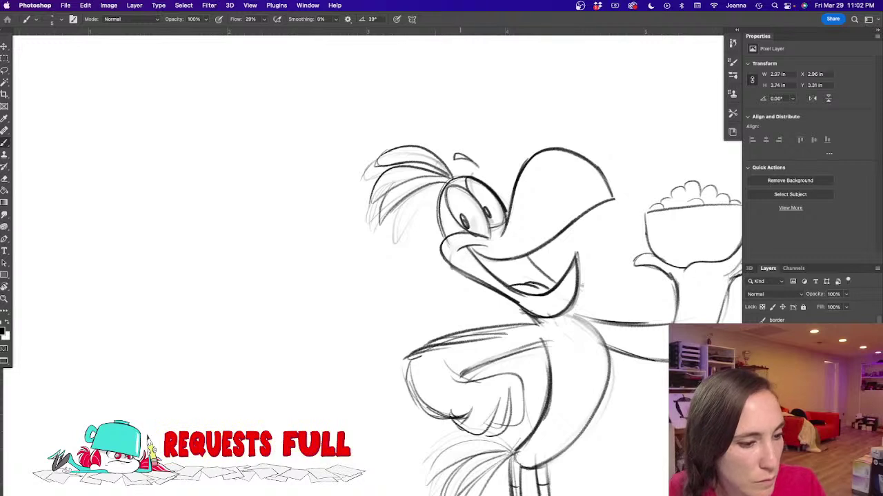
key("e")
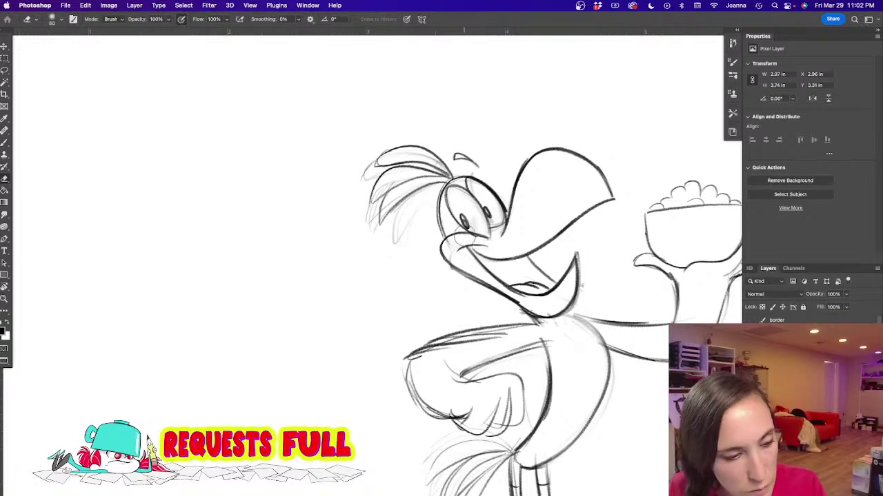
left_click_drag(462, 235, 489, 237)
key("b")
mouse_move(436, 235)
left_mouse_down()
mouse_move(530, 310)
mouse_move(571, 310)
mouse_move(601, 407)
left_mouse_up()
mouse_move(609, 369)
left_mouse_down()
mouse_move(595, 412)
mouse_move(536, 466)
left_mouse_up()
left_click_drag(430, 386, 428, 379)
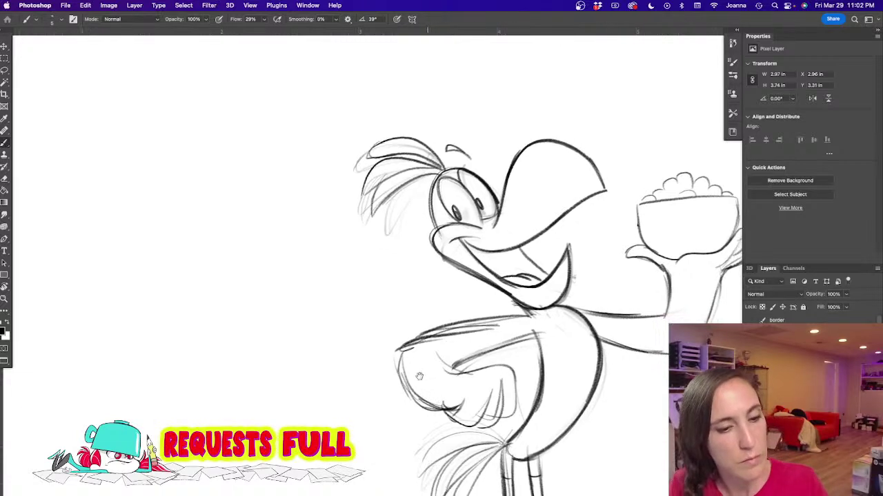
scroll(427, 380, "down", 5)
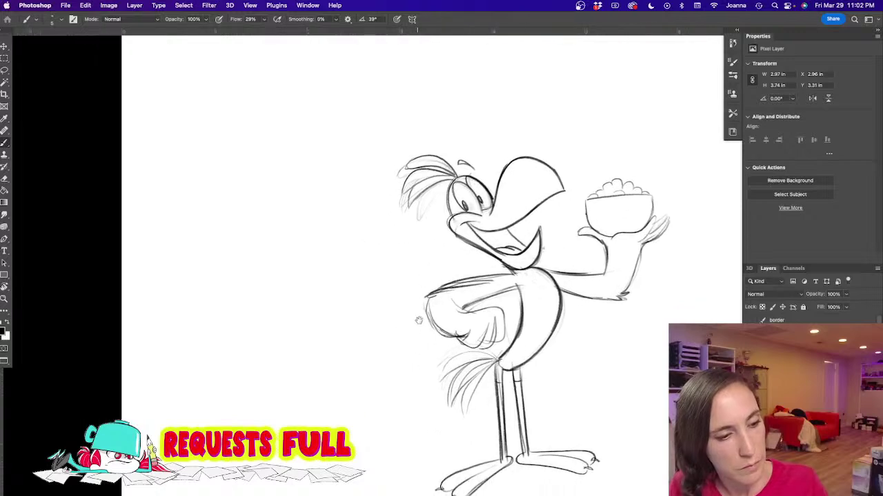
Step: Strengthen the outlines of both eyes, extending the dividing line between them above the head
scroll(435, 181, "up", 6)
left_click_drag(494, 179, 486, 236)
mouse_move(528, 200)
left_mouse_down()
mouse_move(531, 157)
mouse_move(509, 266)
mouse_move(572, 287)
left_mouse_up()
left_click_drag(562, 239, 565, 290)
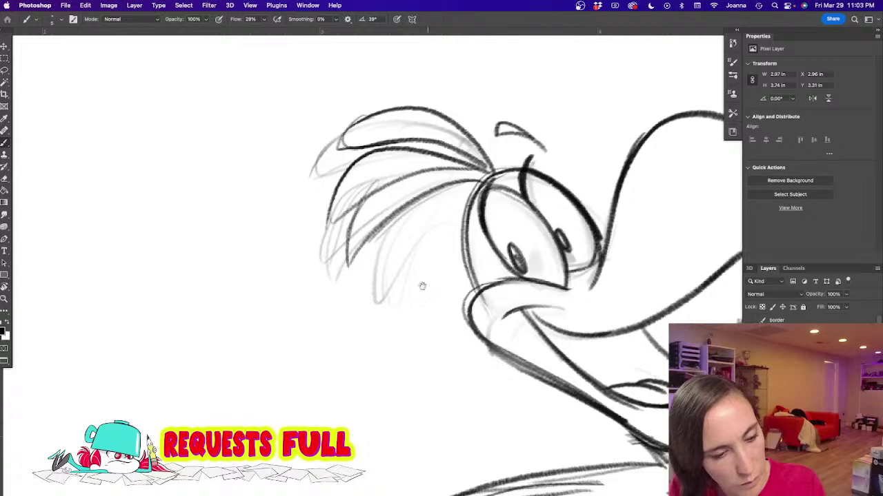
scroll(434, 274, "down", 8)
scroll(413, 274, "down", 1)
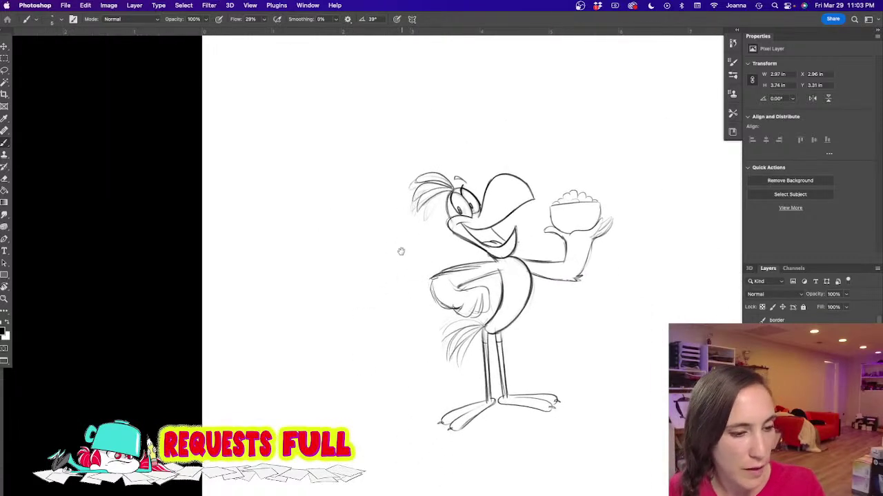
Step: Rotate the canvas view by 2° and compare the bird's pose with the cereal box reference
key("r")
left_click_drag(321, 318, 311, 306)
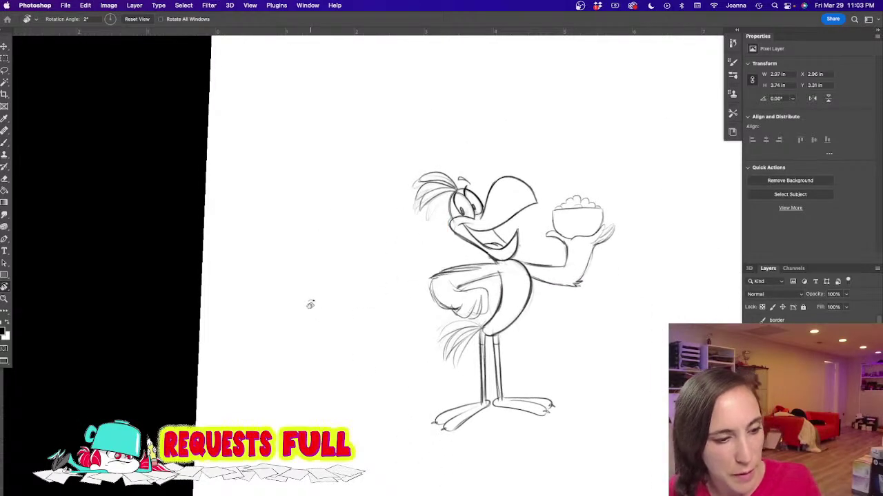
left_click(752, 376)
left_click(751, 364)
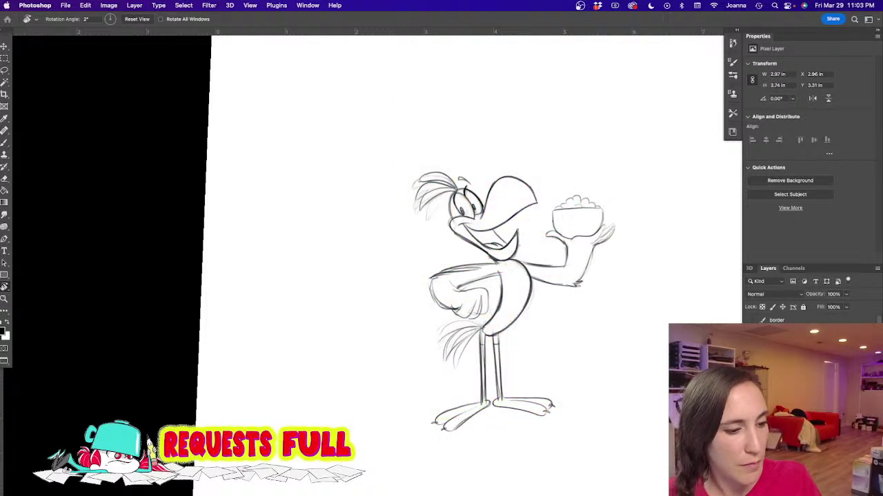
left_click(751, 372)
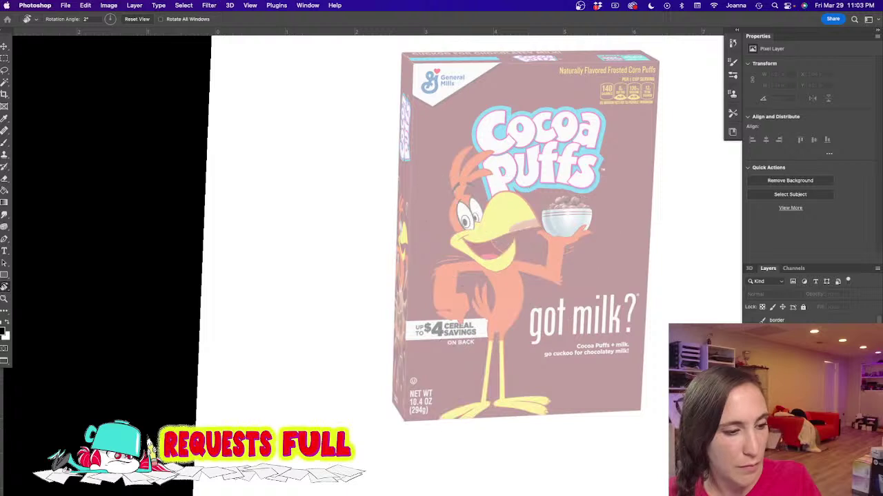
key("super+comma")
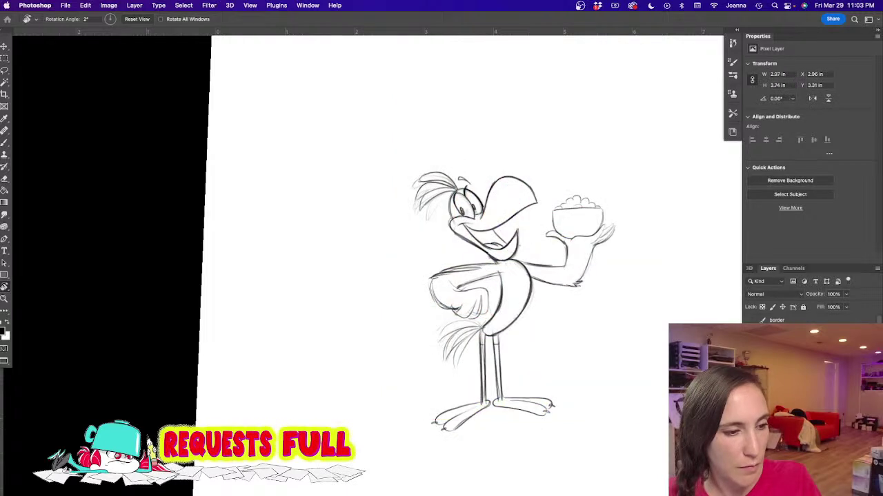
key("super+comma")
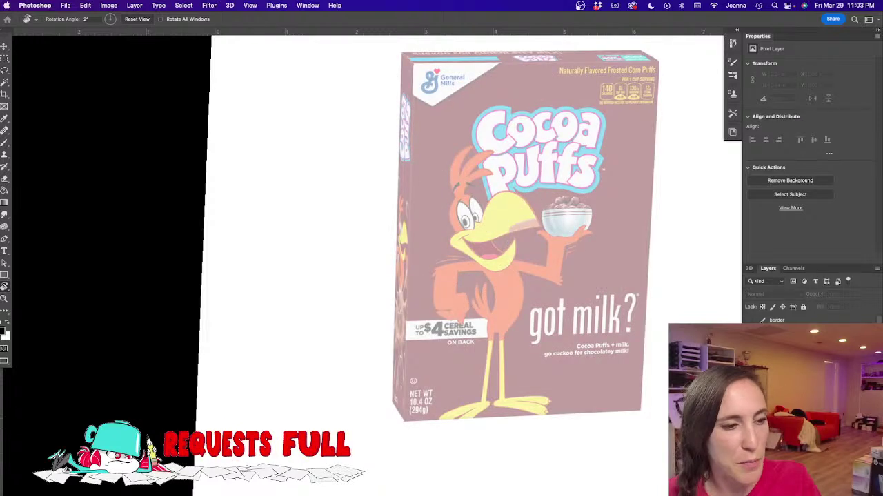
key("super+comma")
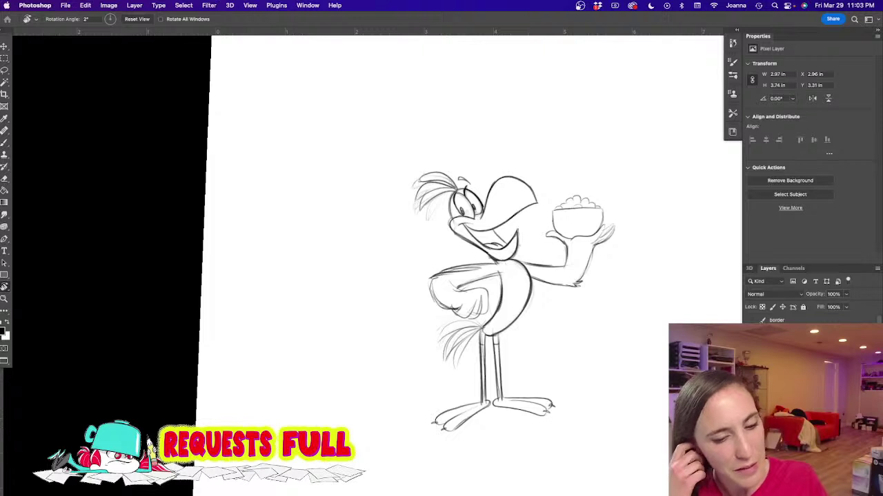
Step: Hide the bird sketch, show the scissors character with sunglasses, and lower its layer opacity to 16%
left_click(786, 393)
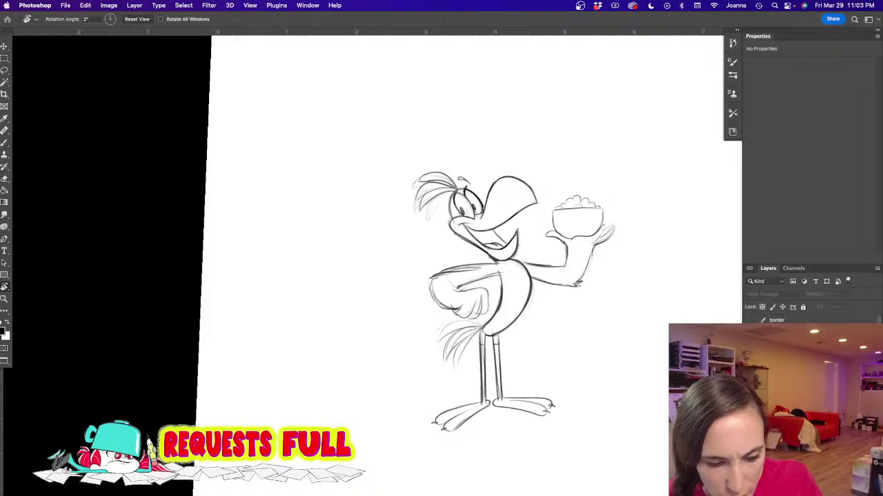
left_click(750, 386)
left_click(750, 400)
left_click(786, 414)
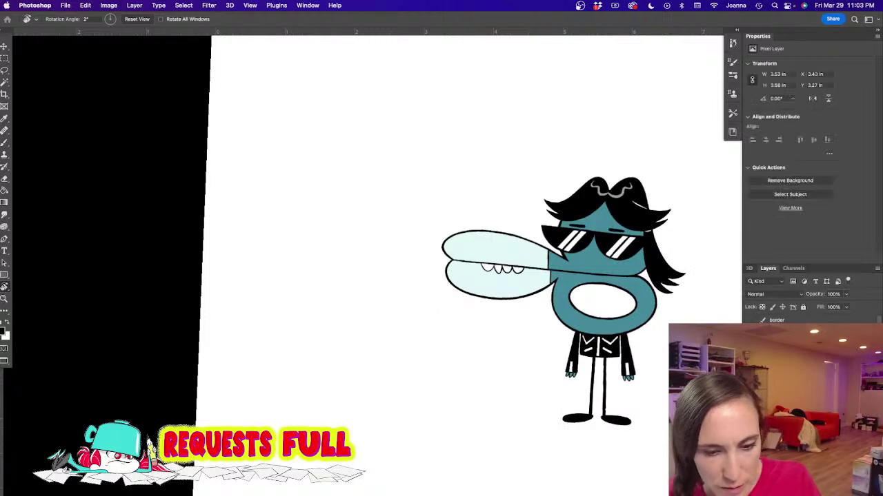
left_click(845, 294)
left_click_drag(848, 306, 810, 307)
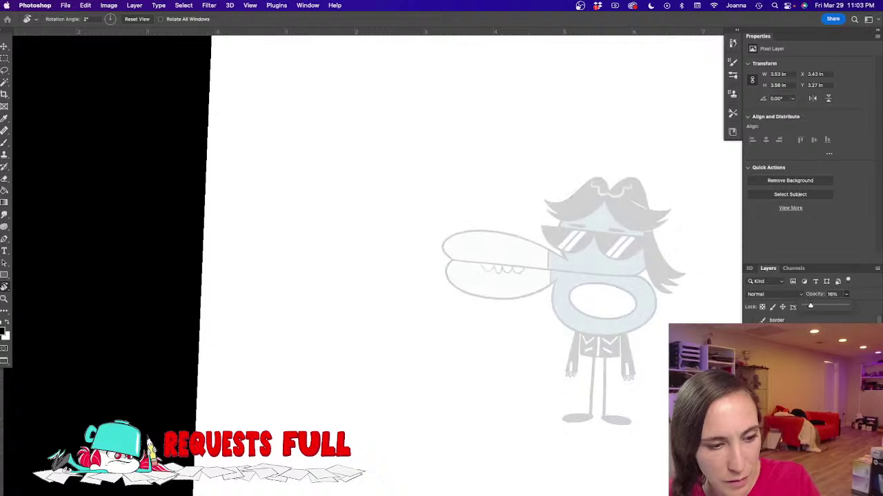
Step: Sketch a light oval about 1.6 in wide and 1.1 in high in the blank space above the faded scissors character
key("b")
mouse_move(329, 310)
left_mouse_down()
mouse_move(456, 304)
mouse_move(437, 321)
mouse_move(442, 299)
left_mouse_up()
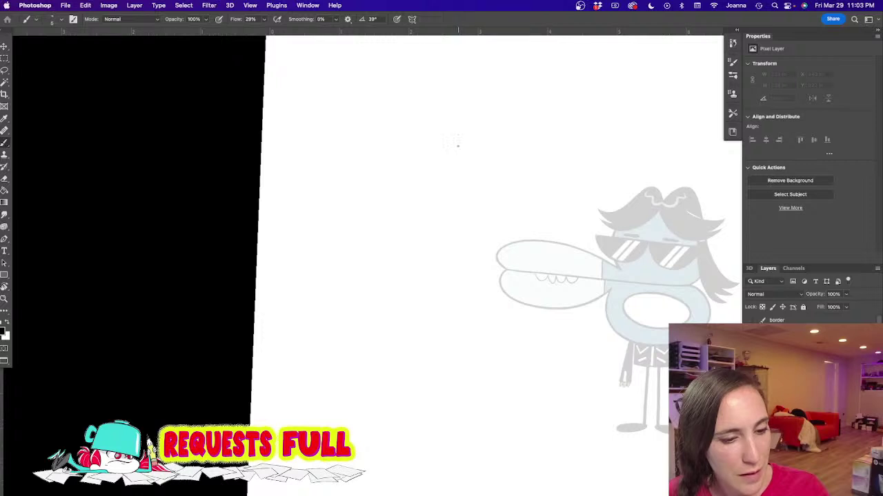
mouse_move(406, 169)
left_mouse_down()
mouse_move(399, 120)
mouse_move(465, 113)
mouse_move(484, 164)
left_mouse_up()
left_click_drag(443, 107, 460, 177)
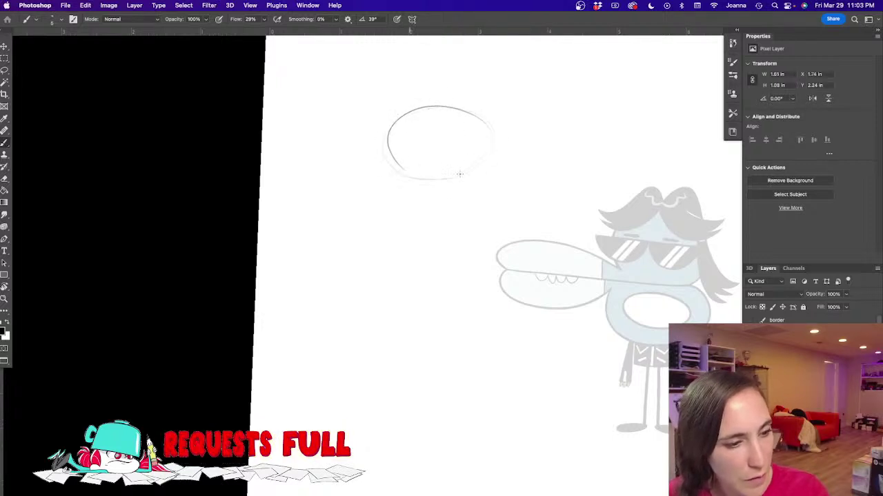
Step: Sketch two stacked ovals as the head and lower body of the sunglasses character
left_click_drag(495, 140, 454, 178)
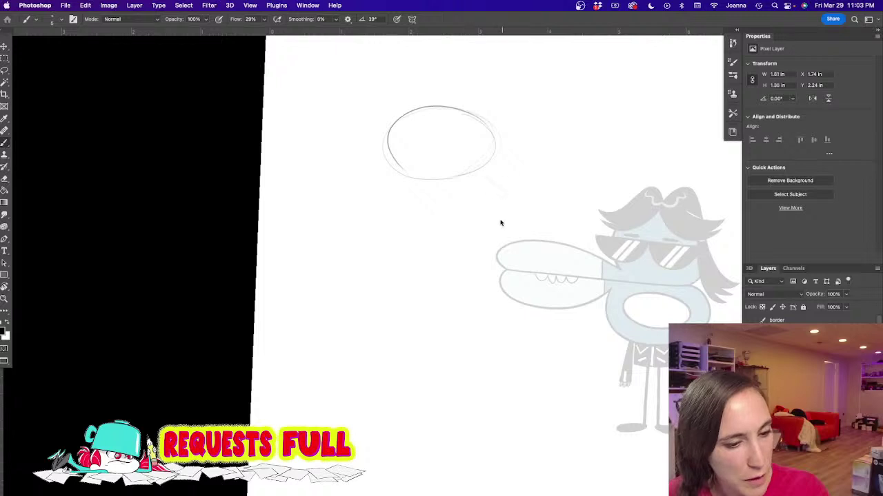
left_click_drag(504, 212, 466, 240)
left_click_drag(477, 235, 498, 181)
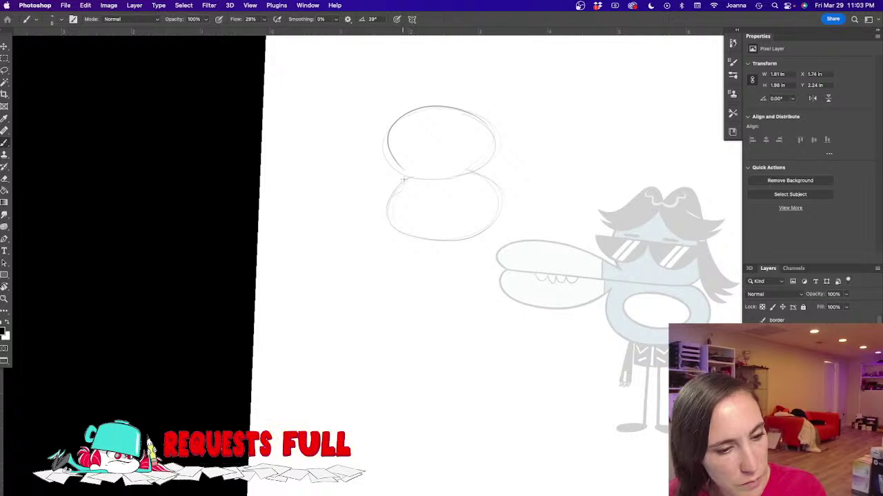
Step: Draw two long rounded lobes opening outward from the ovals, with four small rounded teeth along the upper lobe's straight edge
left_click_drag(413, 177, 588, 165)
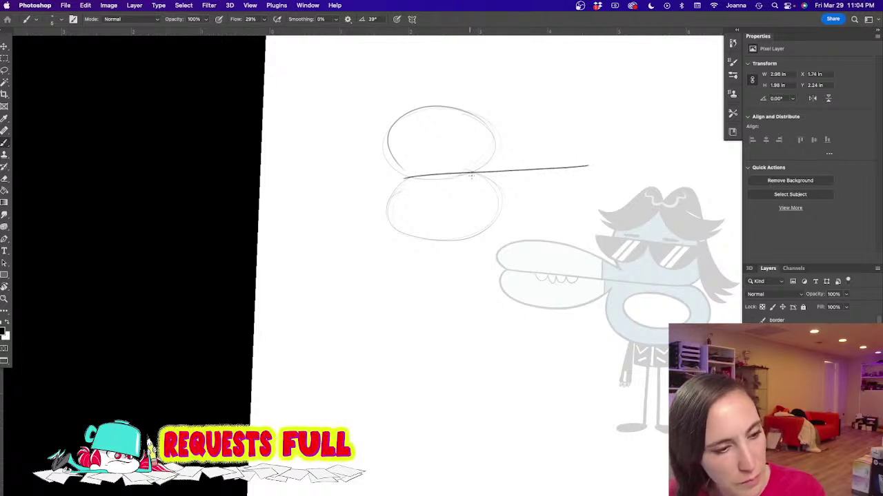
mouse_move(483, 171)
left_mouse_down()
mouse_move(533, 135)
mouse_move(578, 140)
mouse_move(588, 166)
left_mouse_up()
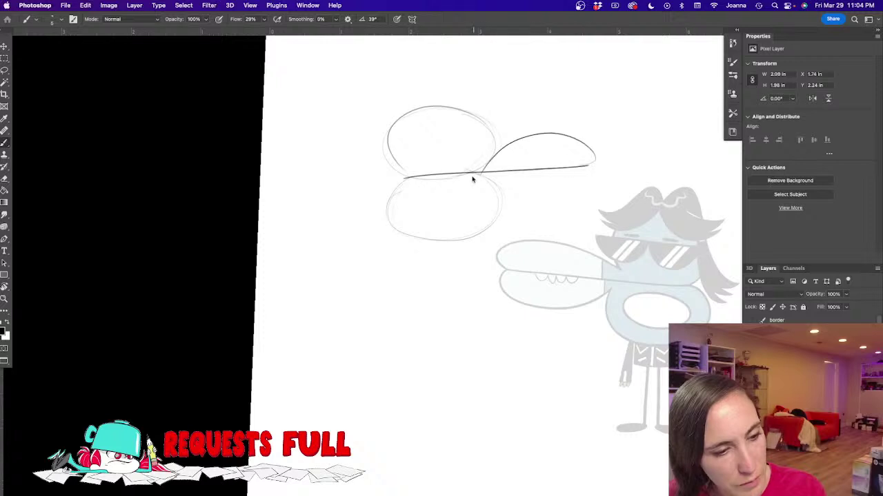
mouse_move(484, 178)
left_mouse_down()
mouse_move(563, 207)
mouse_move(520, 226)
mouse_move(502, 210)
left_mouse_up()
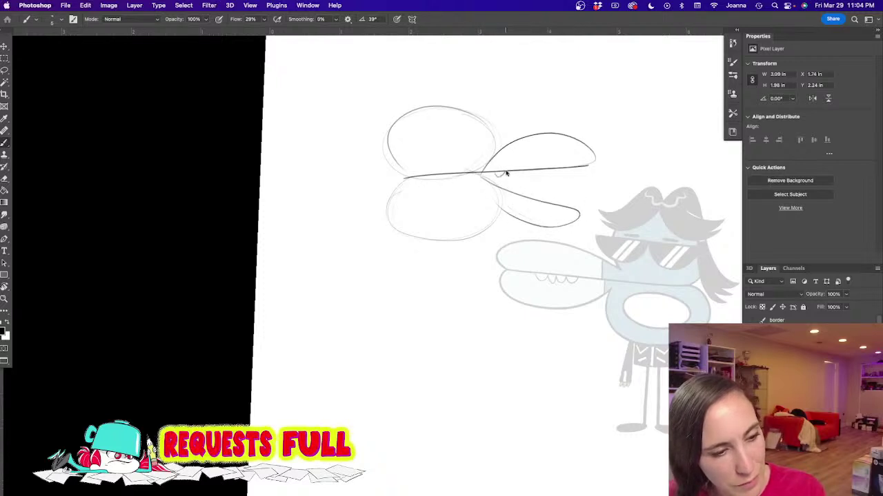
left_click_drag(504, 174, 532, 172)
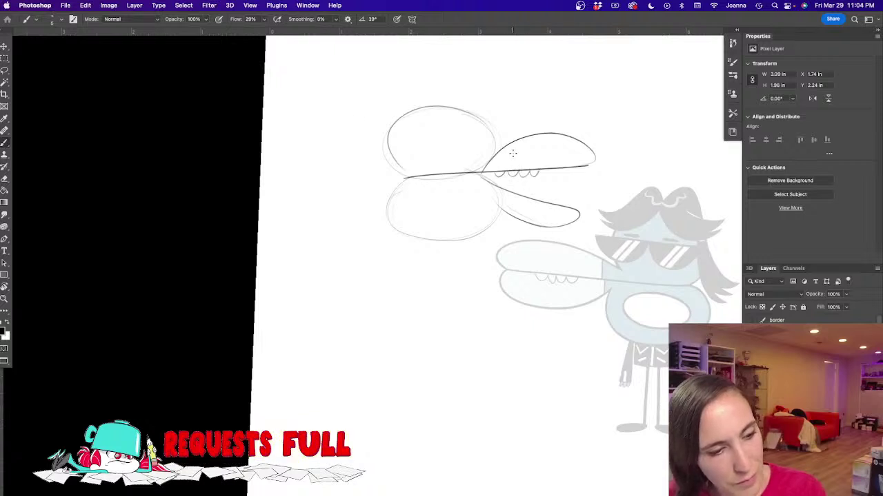
Step: Redraw the lower oval with a firmer outline and add the smaller oval opening inside it
mouse_move(408, 177)
left_mouse_down()
mouse_move(393, 195)
mouse_move(406, 217)
mouse_move(460, 230)
mouse_move(494, 185)
left_mouse_up()
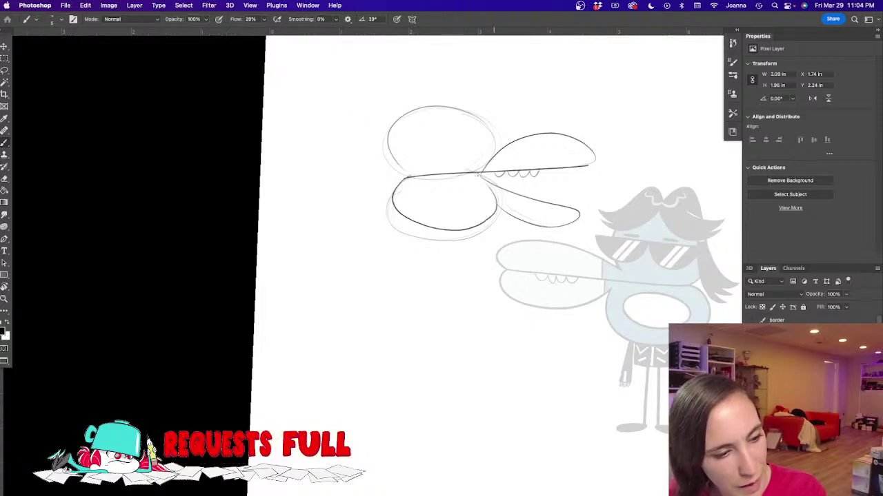
key("super+z")
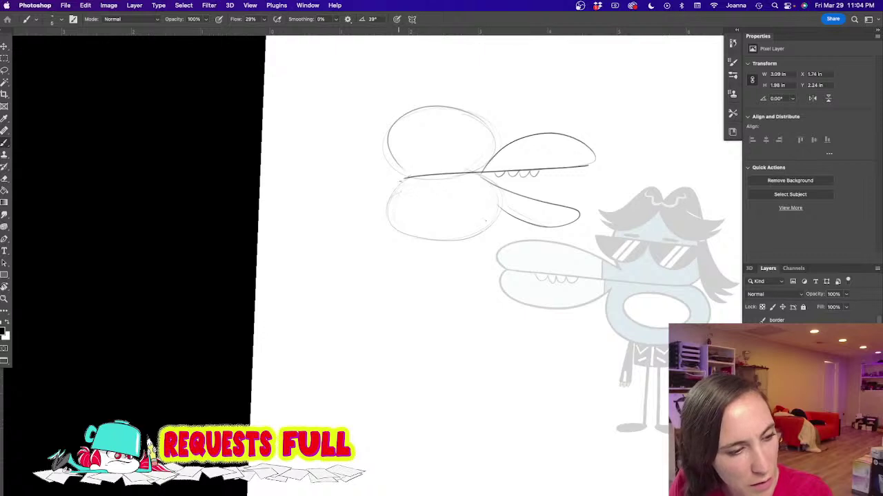
mouse_move(399, 184)
left_mouse_down()
mouse_move(390, 220)
mouse_move(416, 233)
mouse_move(467, 233)
mouse_move(494, 188)
left_mouse_up()
mouse_move(470, 171)
left_mouse_down()
mouse_move(496, 200)
mouse_move(489, 219)
left_mouse_up()
mouse_move(468, 171)
left_mouse_down()
mouse_move(488, 180)
mouse_move(482, 218)
mouse_move(450, 233)
mouse_move(415, 228)
mouse_move(388, 206)
mouse_move(397, 181)
left_mouse_up()
mouse_move(460, 191)
left_mouse_down()
mouse_move(438, 190)
mouse_move(458, 218)
mouse_move(460, 188)
left_mouse_up()
Step: Complete the flat-topped sunglasses across the head and add two small eyebrows above them
mouse_move(498, 129)
left_mouse_down()
mouse_move(369, 141)
mouse_move(376, 155)
mouse_move(429, 154)
mouse_move(440, 137)
mouse_move(455, 158)
mouse_move(474, 165)
mouse_move(502, 125)
left_mouse_up()
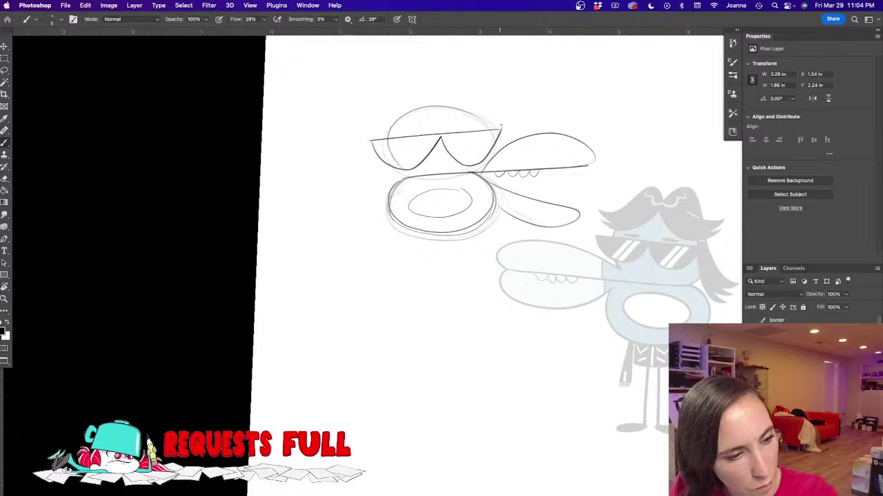
left_click_drag(475, 125, 413, 131)
Step: Outline the two-peaked hair above the head and draw the flicked strands hanging behind the sunglasses
mouse_move(431, 95)
left_mouse_down()
mouse_move(433, 69)
mouse_move(490, 109)
mouse_move(514, 110)
left_mouse_up()
mouse_move(428, 94)
left_mouse_down()
mouse_move(404, 89)
mouse_move(358, 118)
left_mouse_up()
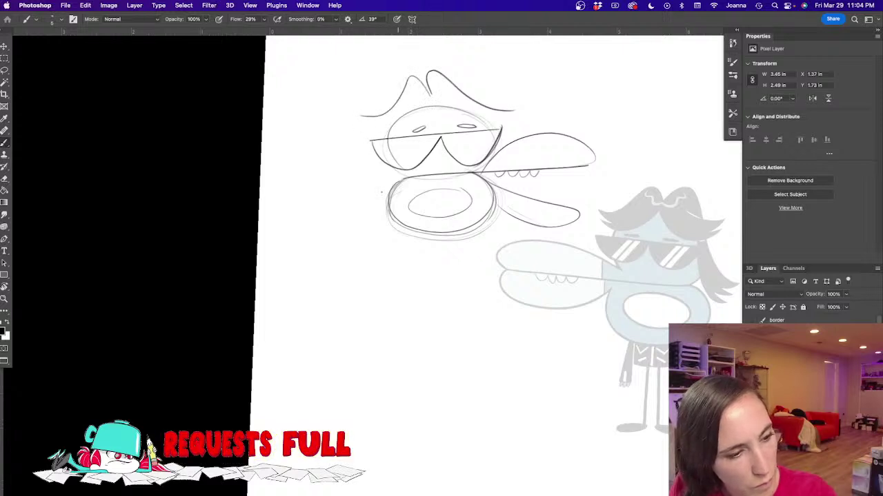
left_click_drag(381, 155, 347, 199)
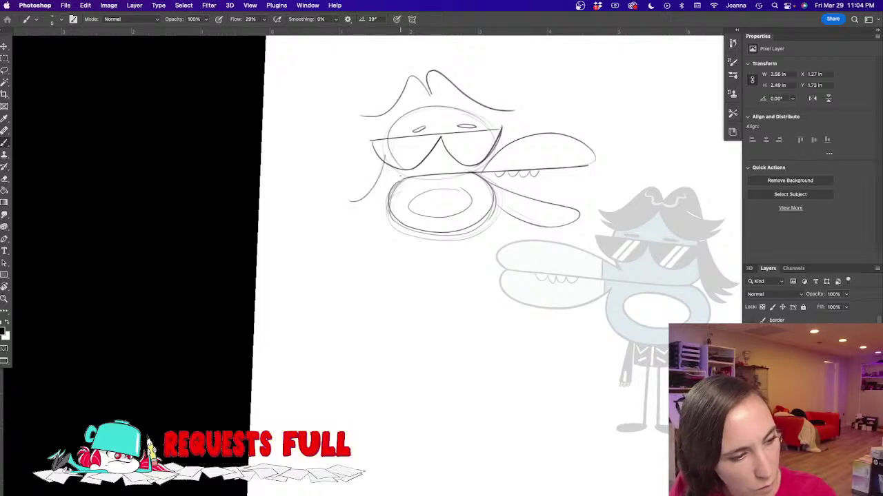
left_click_drag(390, 176, 360, 215)
mouse_move(382, 161)
left_mouse_down()
mouse_move(338, 186)
mouse_move(341, 205)
mouse_move(365, 202)
left_mouse_up()
left_click_drag(375, 200, 362, 216)
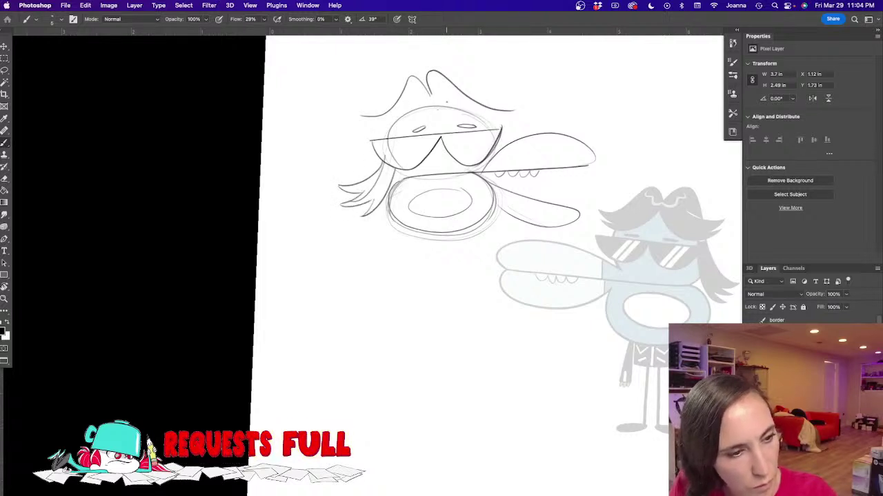
Step: Add the parted fringe across the forehead with pointed hair tips on both sides
mouse_move(446, 86)
left_mouse_down()
mouse_move(516, 109)
mouse_move(486, 113)
mouse_move(516, 111)
mouse_move(500, 122)
left_mouse_up()
left_click_drag(502, 127, 444, 105)
mouse_move(359, 115)
left_mouse_down()
mouse_move(379, 119)
mouse_move(355, 129)
mouse_move(380, 126)
left_mouse_up()
mouse_move(380, 128)
left_mouse_down()
mouse_move(356, 137)
mouse_move(436, 108)
left_mouse_up()
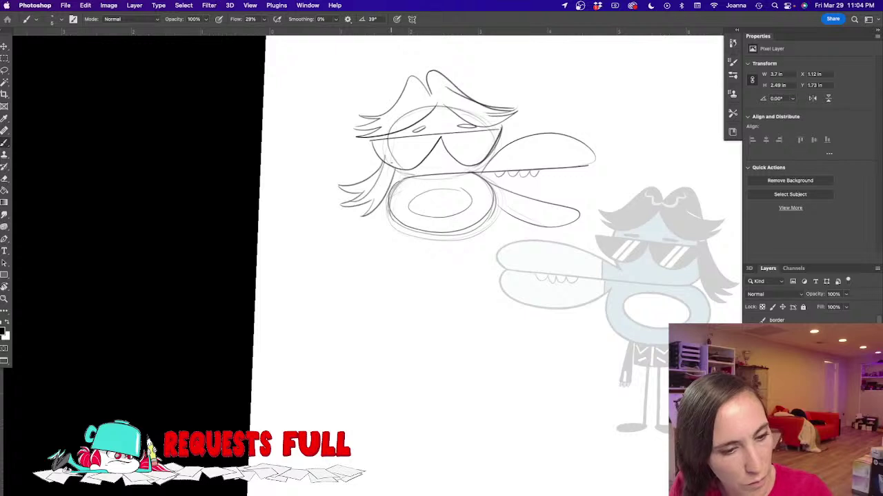
Step: Draw the small jacketed torso under the lower oval with a collar, centre line and pocket marks, and firm up the oval's edge
mouse_move(491, 159)
left_mouse_down()
mouse_move(495, 256)
mouse_move(442, 260)
left_mouse_up()
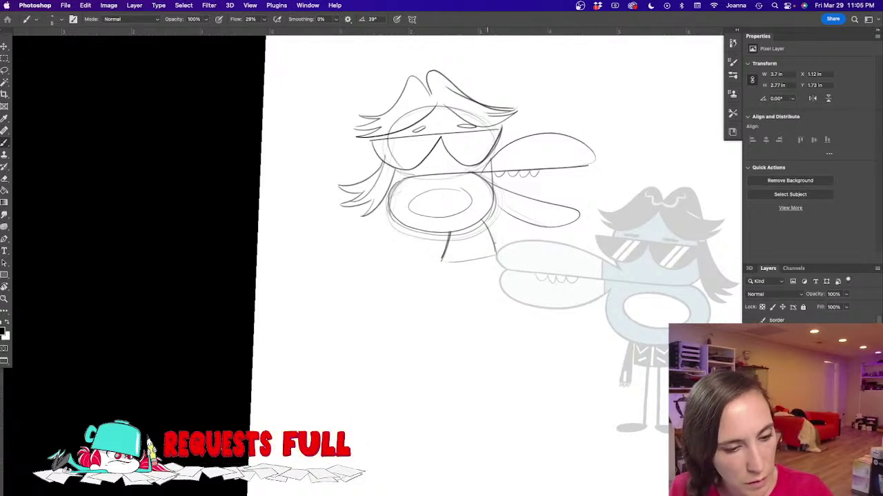
mouse_move(471, 229)
left_mouse_down()
mouse_move(471, 262)
mouse_move(481, 230)
mouse_move(461, 239)
mouse_move(476, 244)
left_mouse_up()
left_click_drag(465, 246, 456, 251)
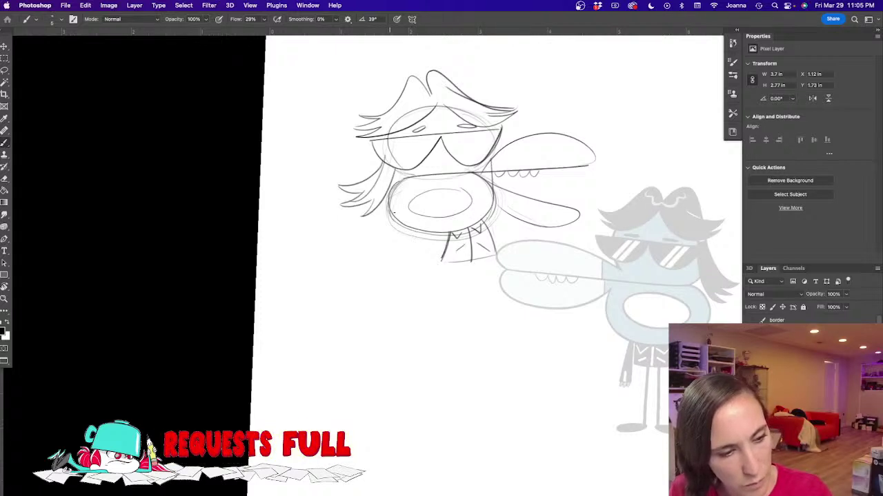
left_click_drag(406, 172, 390, 212)
Step: Draw two thin, slanted legs below the jacket with flat oval feet
left_click_drag(481, 258, 463, 342)
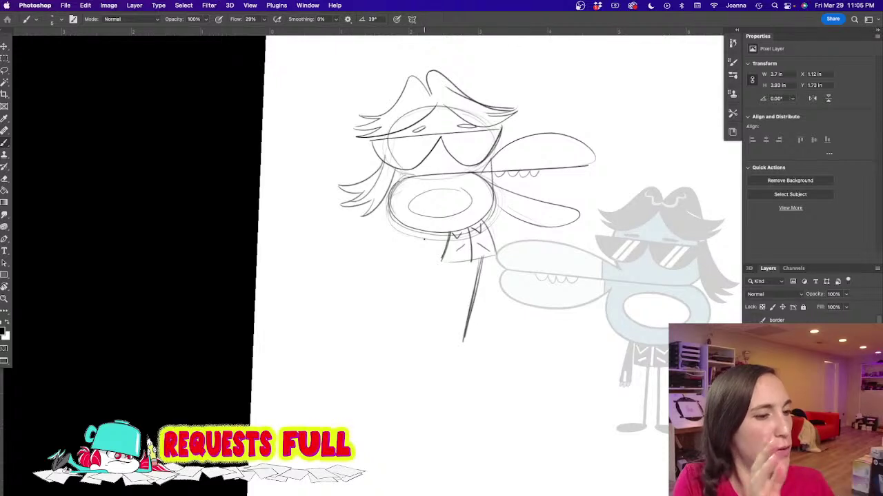
left_click_drag(458, 262, 436, 339)
mouse_move(454, 281)
left_mouse_down()
mouse_move(436, 341)
mouse_move(491, 351)
mouse_move(463, 340)
mouse_move(479, 354)
mouse_move(462, 339)
mouse_move(403, 349)
mouse_move(393, 340)
mouse_move(433, 344)
left_mouse_up()
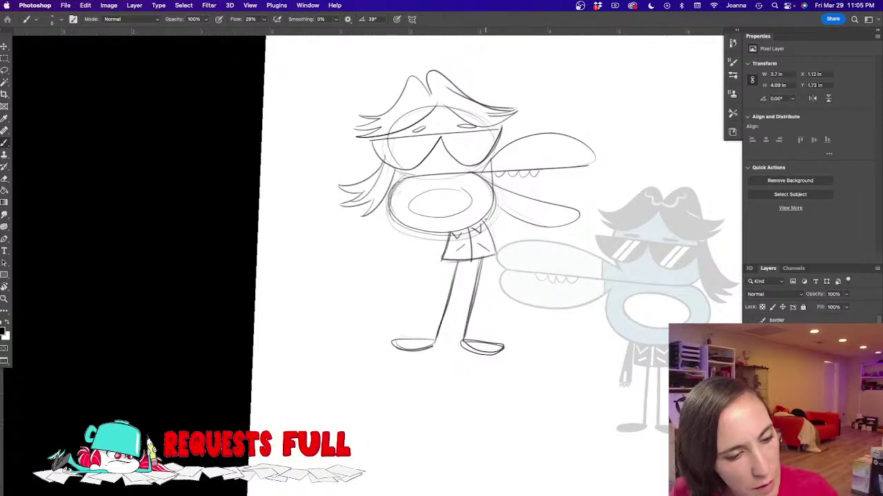
Step: Draw one arm bent at the hip and the other extended with a pointing hand, and darken the oval opening in the body
mouse_move(487, 219)
left_mouse_down()
mouse_move(497, 247)
mouse_move(487, 250)
mouse_move(502, 232)
left_mouse_up()
mouse_move(477, 241)
left_mouse_down()
mouse_move(502, 232)
mouse_move(476, 242)
mouse_move(495, 250)
mouse_move(519, 237)
left_mouse_up()
mouse_move(441, 235)
left_mouse_down()
mouse_move(400, 254)
mouse_move(421, 259)
mouse_move(401, 269)
mouse_move(386, 262)
left_mouse_up()
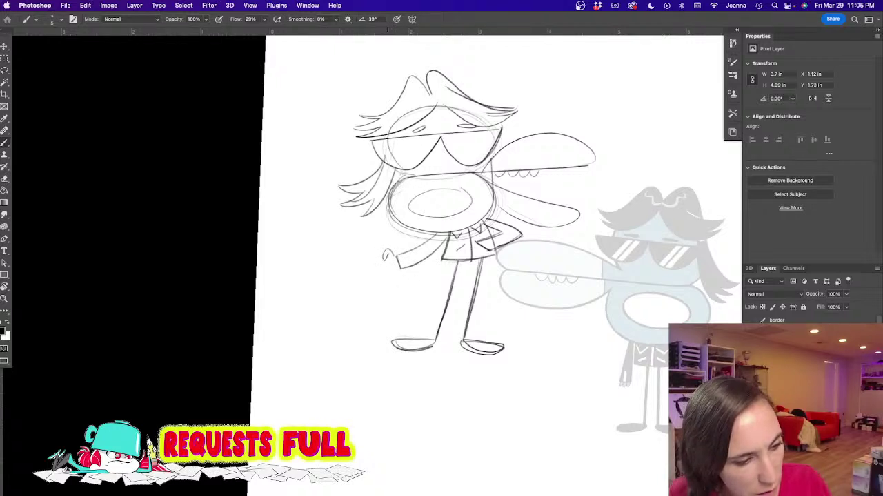
mouse_move(385, 256)
left_mouse_down()
mouse_move(369, 262)
mouse_move(393, 264)
mouse_move(380, 263)
left_mouse_up()
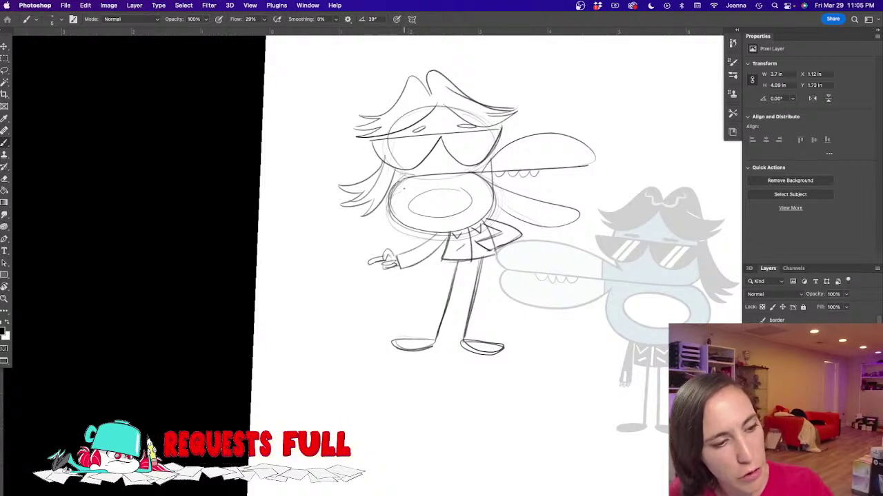
mouse_move(402, 171)
left_mouse_down()
mouse_move(386, 204)
mouse_move(449, 234)
mouse_move(493, 181)
mouse_move(439, 220)
mouse_move(457, 186)
left_mouse_up()
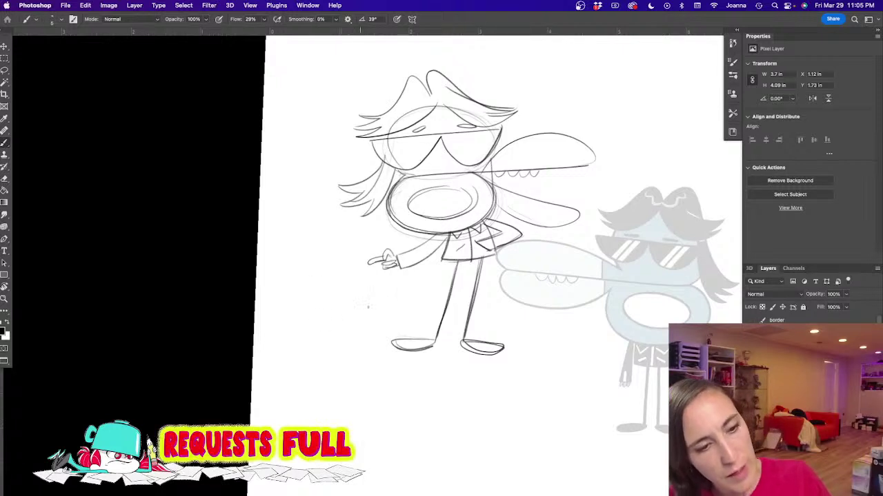
Step: Hide the faded reference and the finished sunglasses character sketch, and bring the sketch of the bird holding a bowl into view
left_click(752, 373)
left_click(786, 359)
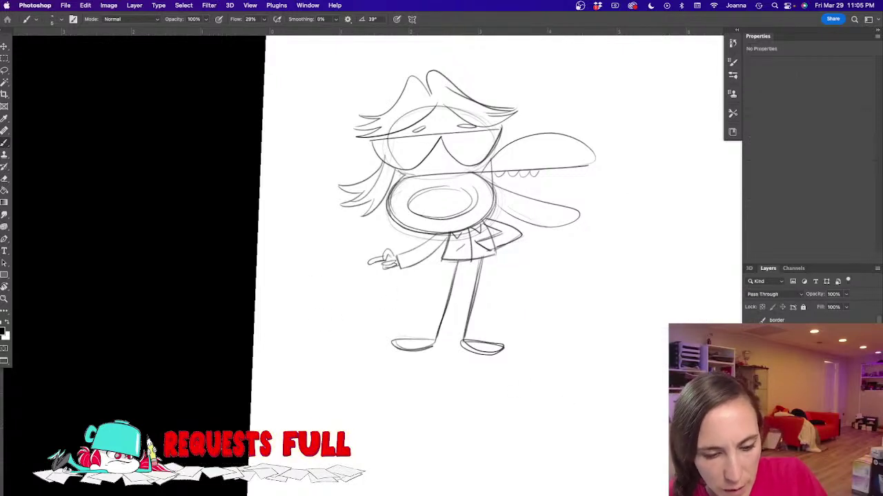
key("BackSpace")
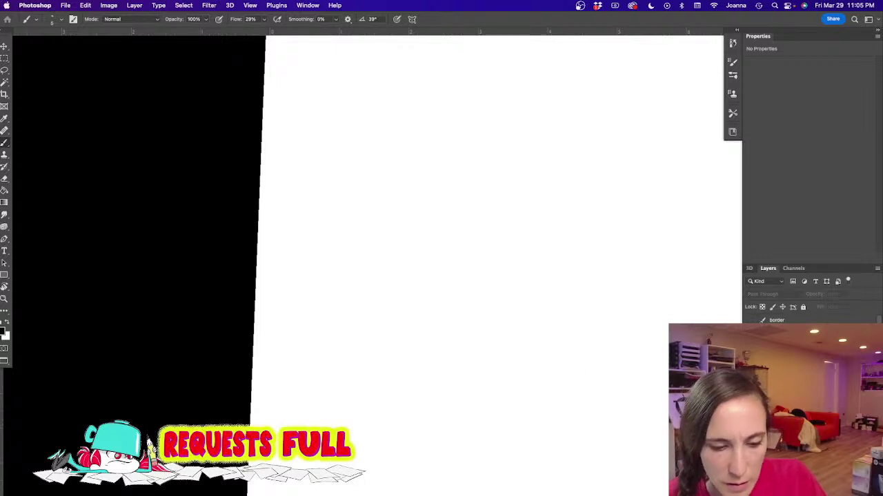
key("super+z")
left_click_drag(377, 362, 364, 364)
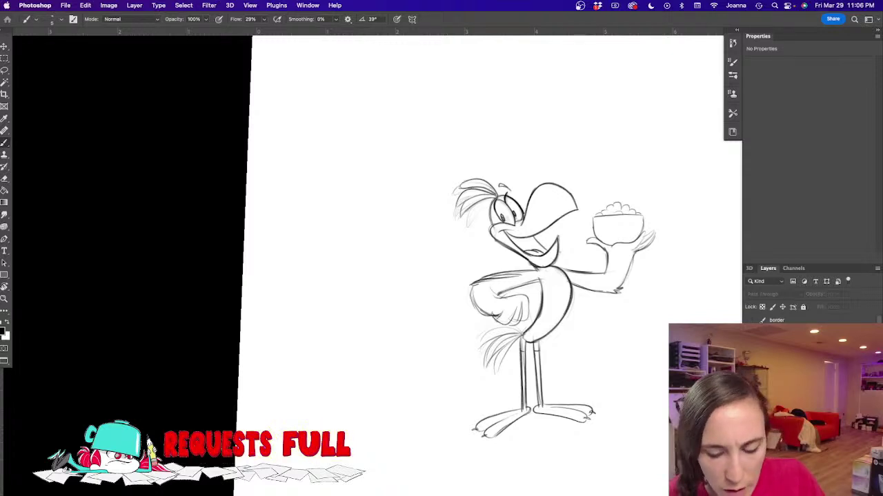
Step: Lasso the bird's legs and transform them: rotate them about 9 degrees clockwise around the hip and shift them up toward the body
key("l")
mouse_move(534, 331)
left_mouse_down()
mouse_move(515, 480)
mouse_move(441, 349)
mouse_move(489, 324)
mouse_move(529, 331)
left_mouse_up()
key("super+t")
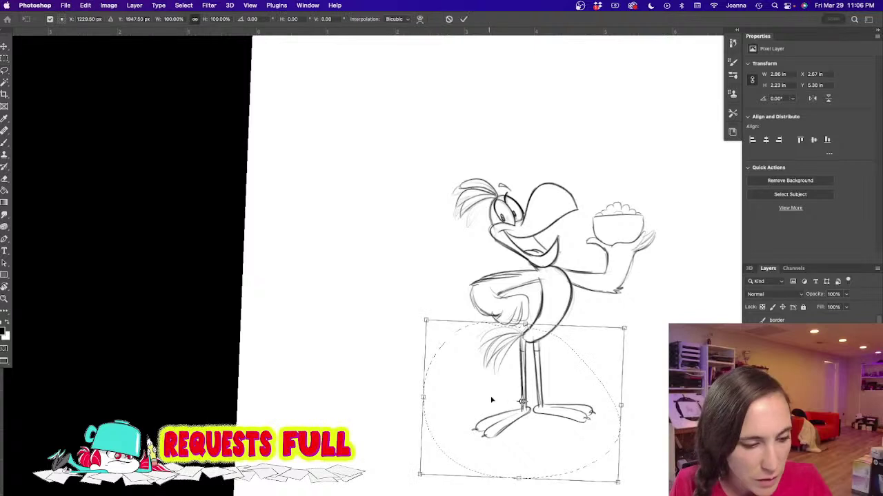
left_click_drag(522, 402, 536, 335)
left_click_drag(405, 480, 376, 457)
left_click_drag(474, 413, 479, 408)
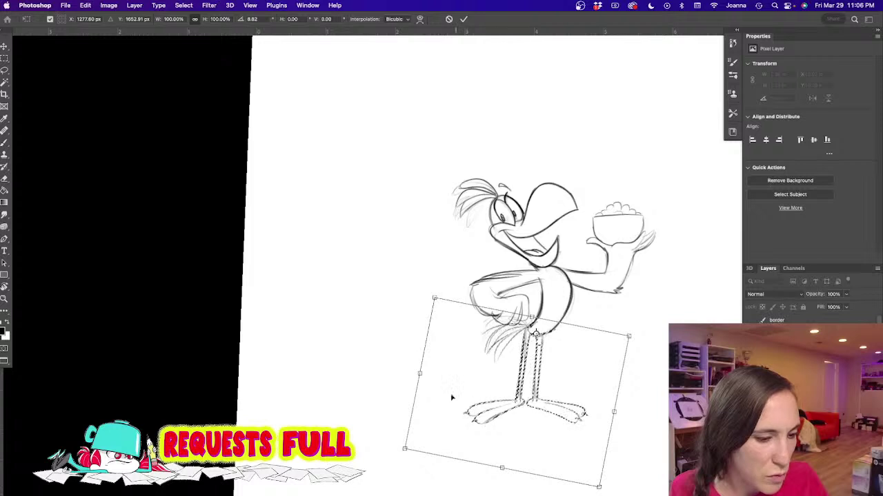
key("Return")
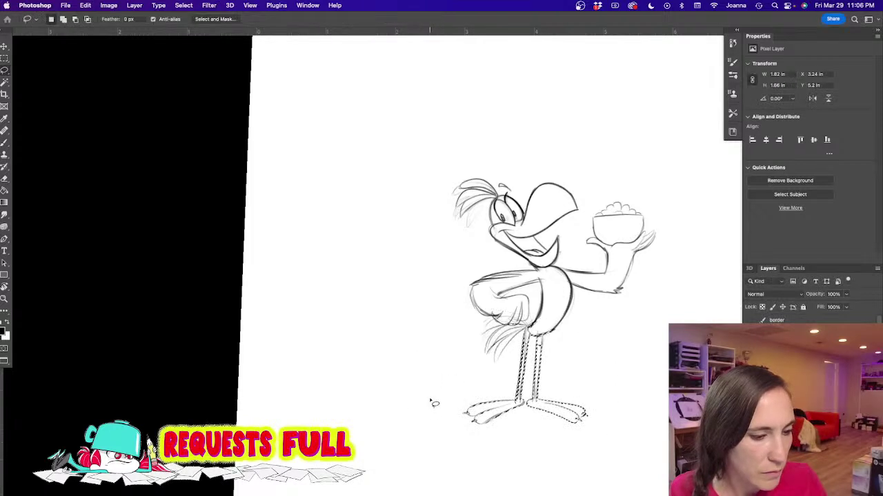
Step: Erase the overlapping lines where the bird's legs meet its body and redraw the belly's lower edge
key("e")
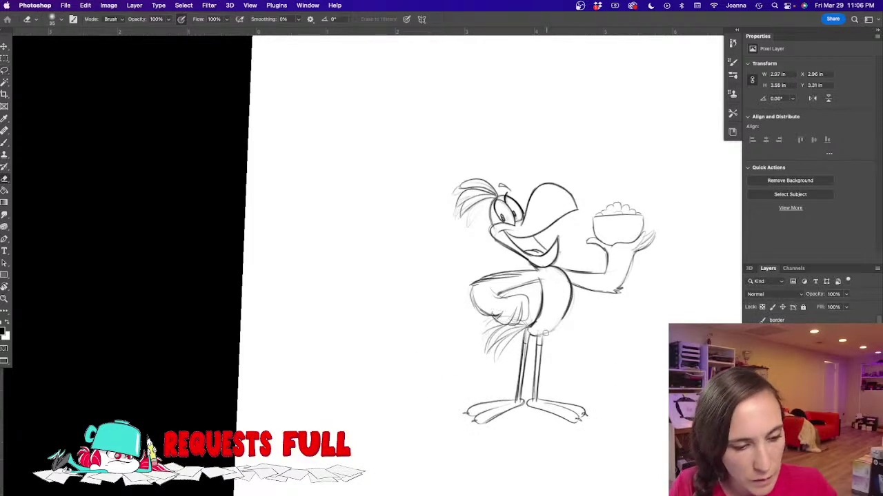
key("b")
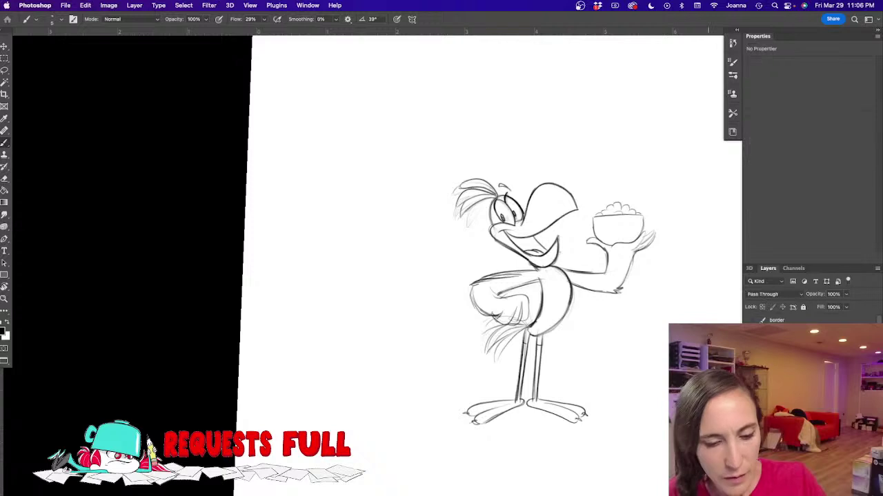
left_click_drag(371, 321, 296, 278)
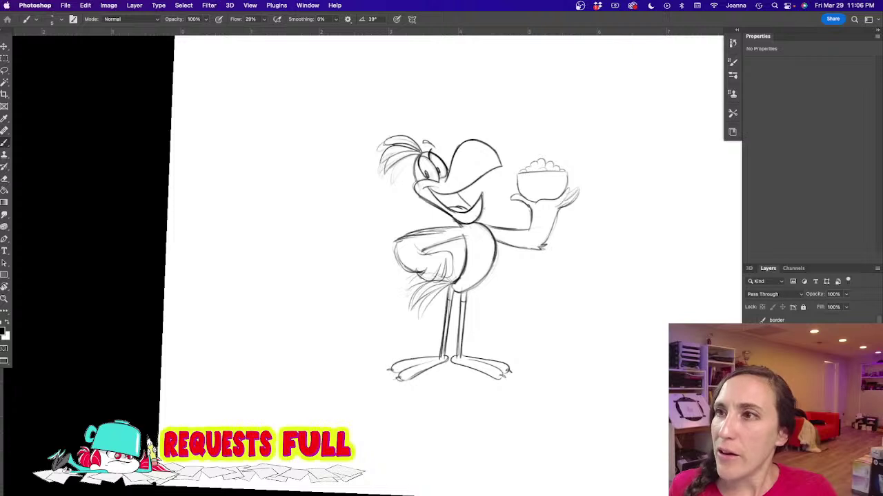
Step: Place the Doraemon reference image on the canvas and hide the bird sketch
key("Tab")
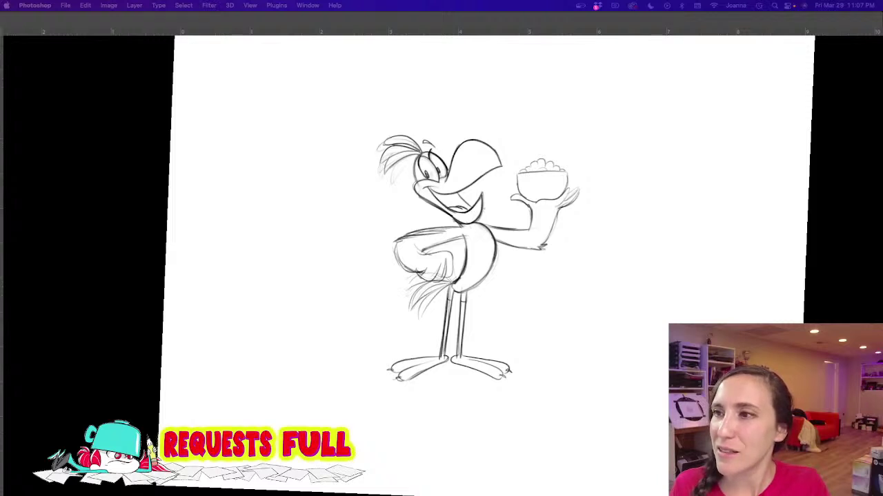
left_click_drag(467, 298, 461, 285)
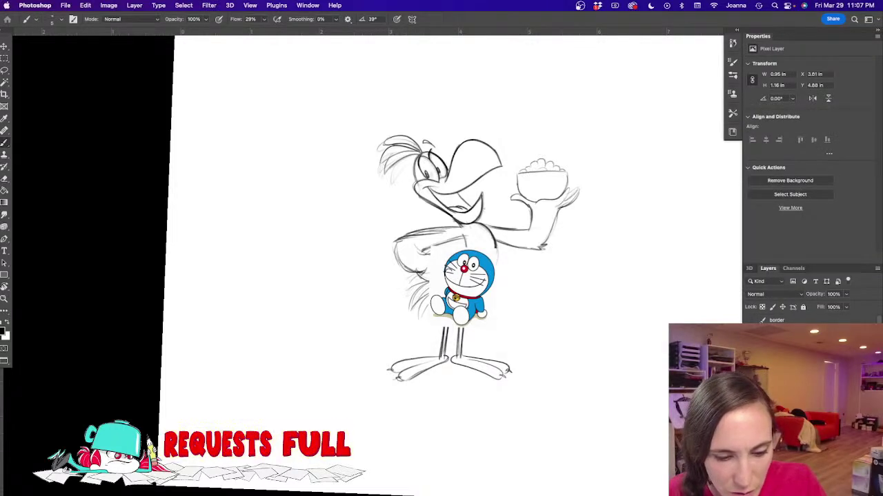
left_click(752, 373)
left_click(793, 373)
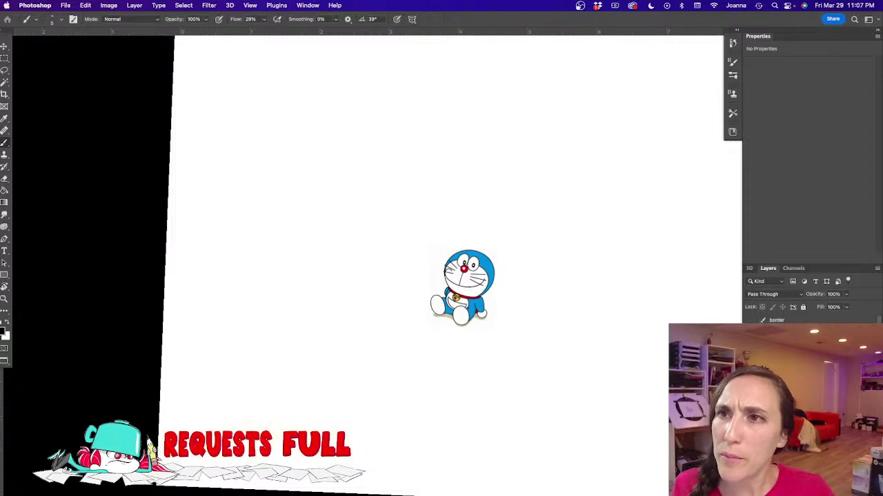
key("super+Tab")
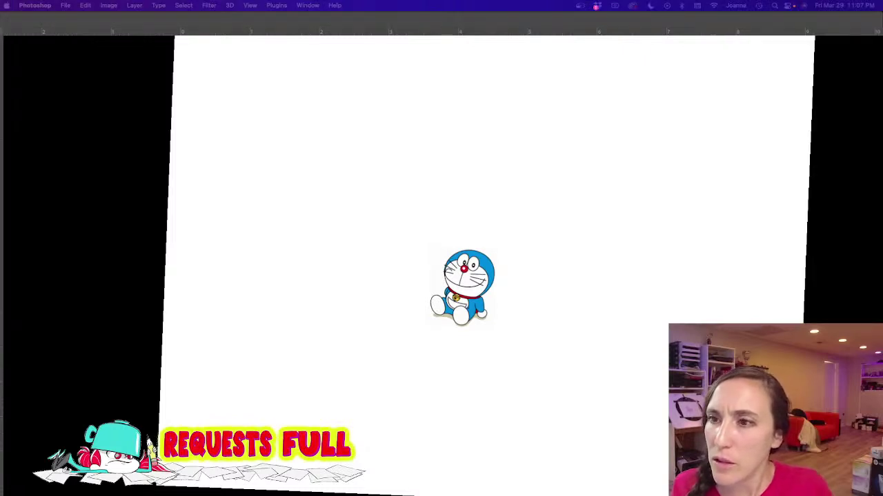
key("Tab")
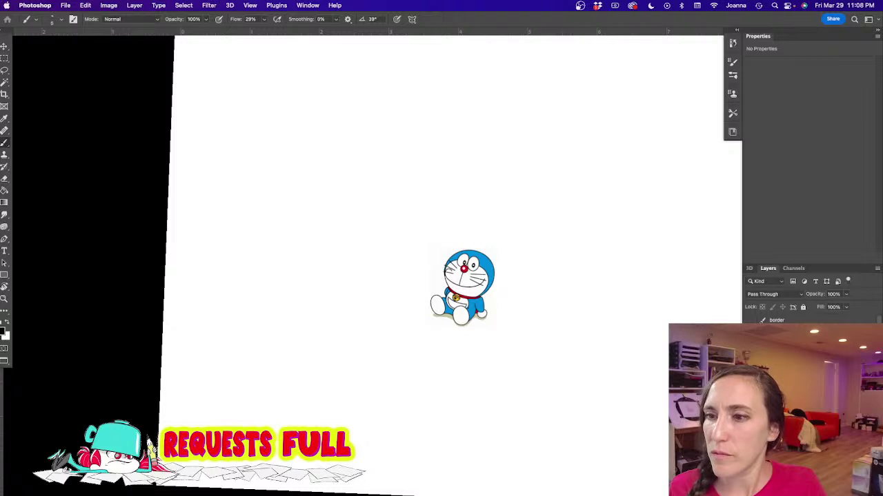
key("Tab")
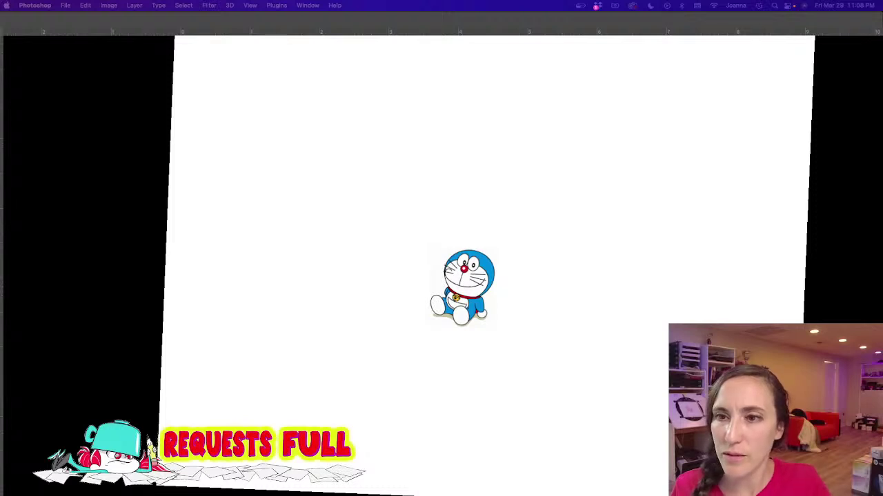
Step: Lower the opacity of the Doraemon reference layer to 23%
key("Tab")
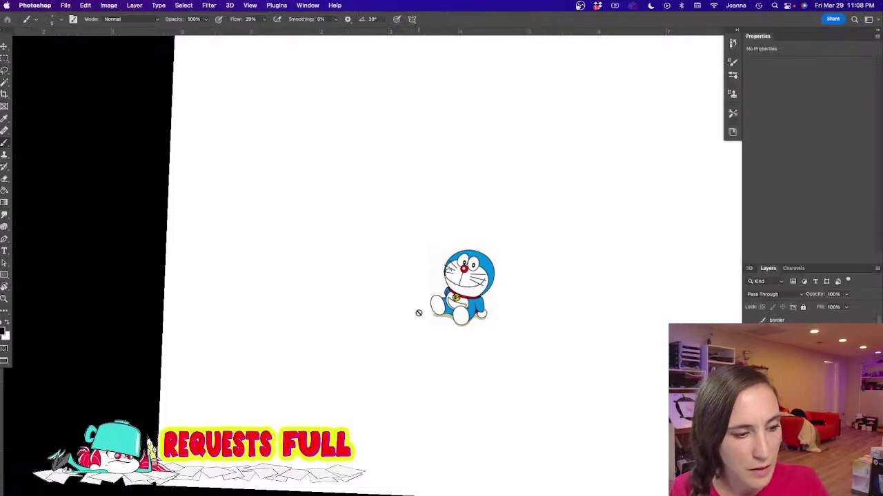
left_click(793, 373)
left_click(846, 294)
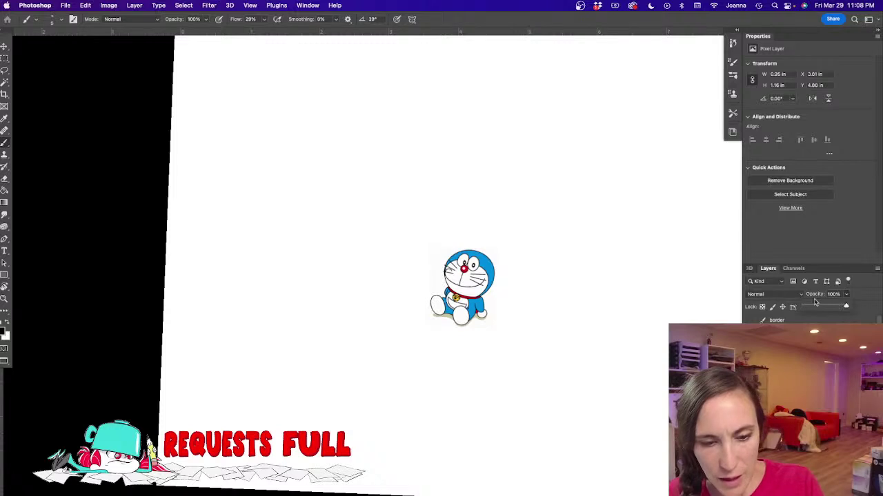
left_click(813, 308)
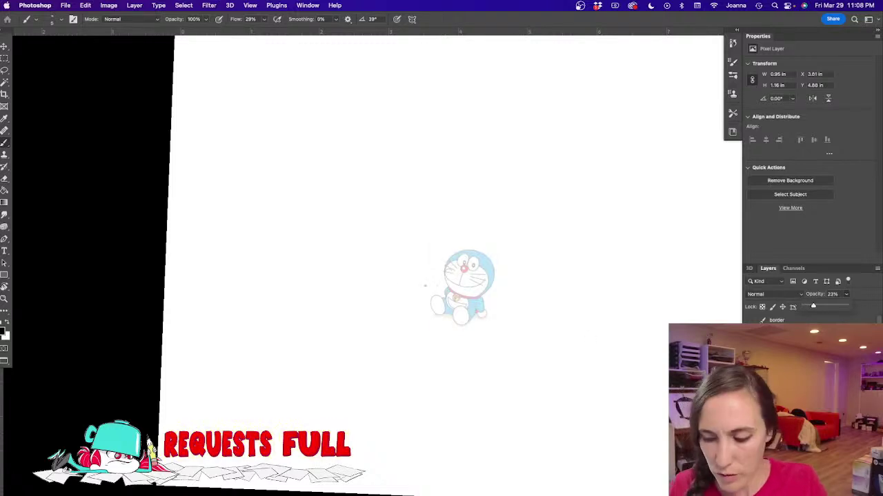
Step: Enlarge the faded Doraemon reference and place it at the right side of the page, leaving the middle free for drawing
key("ctrl+t")
left_click_drag(493, 253, 502, 242)
left_click_drag(528, 202, 553, 184)
left_click_drag(478, 290, 639, 262)
key("Return")
Step: On a new layer, sketch Doraemon's head as a circle about 2 in across to the left of the reference
key("alt+shift+super+n")
left_click_drag(345, 309, 375, 292)
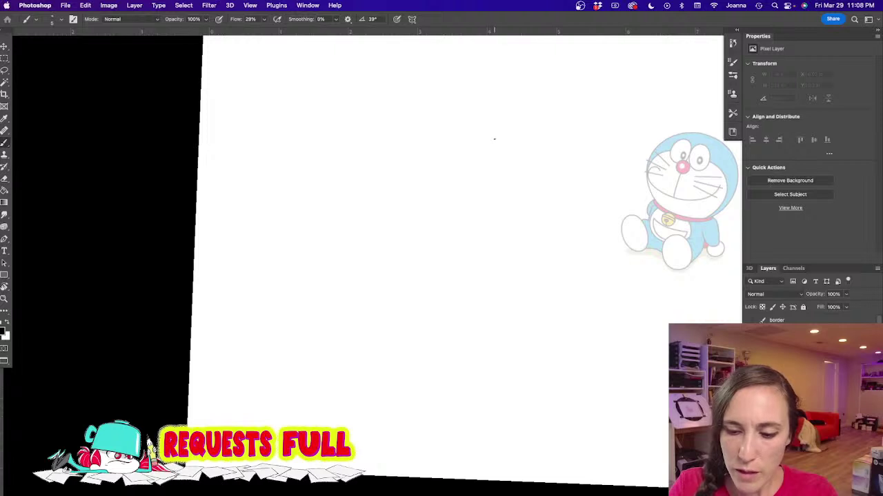
mouse_move(492, 140)
left_mouse_down()
mouse_move(462, 137)
mouse_move(405, 174)
left_mouse_up()
mouse_move(405, 205)
left_mouse_down()
mouse_move(469, 134)
mouse_move(533, 218)
mouse_move(485, 137)
mouse_move(402, 214)
mouse_move(502, 137)
mouse_move(539, 220)
mouse_move(525, 156)
mouse_move(399, 213)
mouse_move(487, 260)
mouse_move(536, 197)
left_mouse_up()
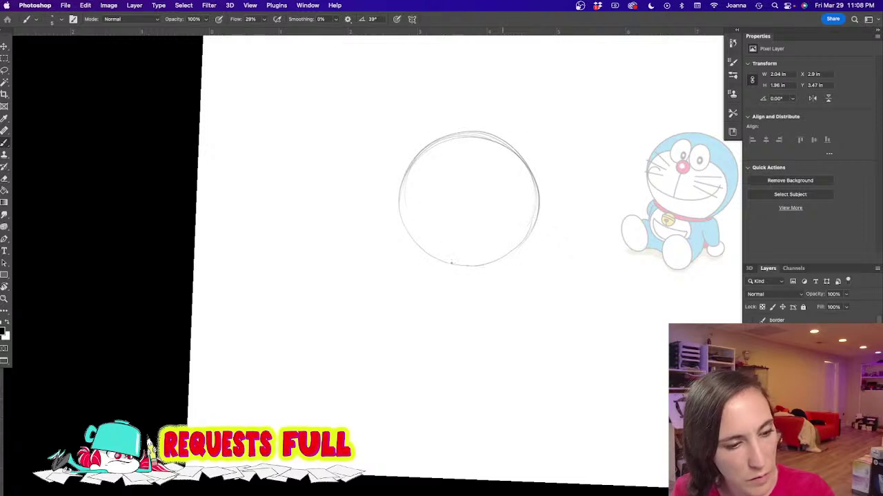
left_click_drag(530, 165, 534, 177)
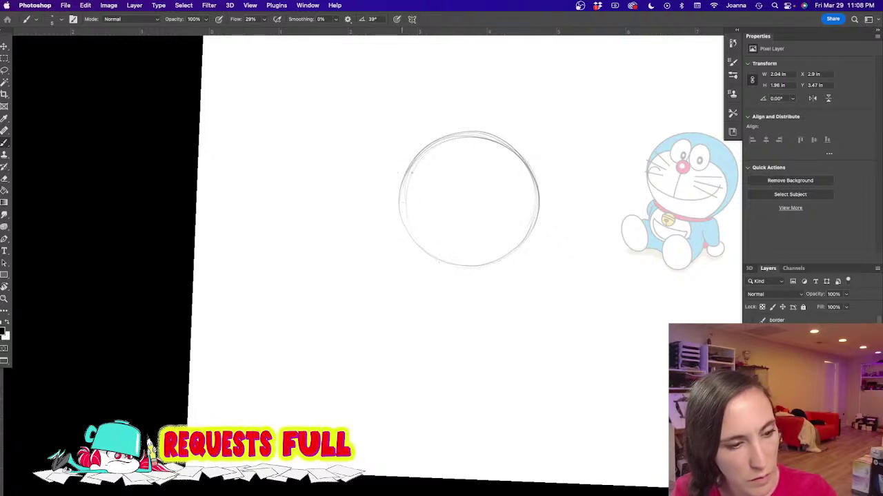
Step: Sketch a small rounded body directly below the head and reinforce its right edge
mouse_move(511, 254)
left_mouse_down()
mouse_move(526, 287)
mouse_move(491, 322)
left_mouse_up()
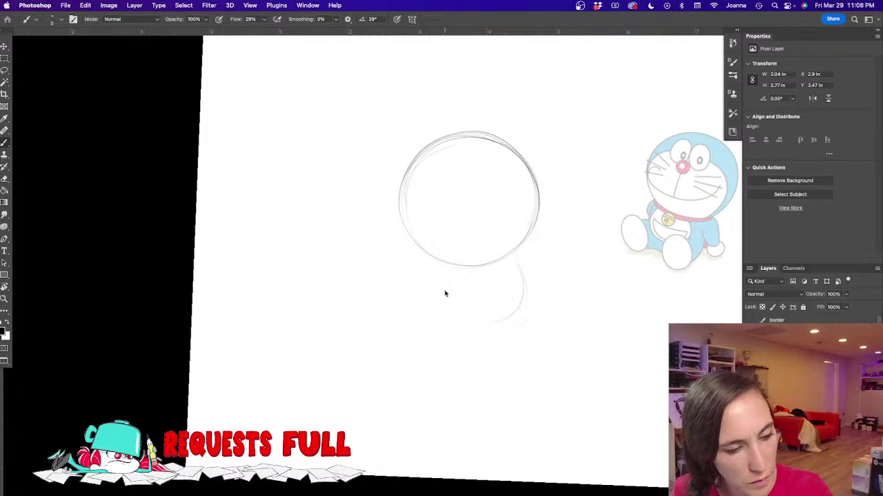
mouse_move(448, 272)
left_mouse_down()
mouse_move(447, 305)
mouse_move(475, 321)
mouse_move(522, 307)
left_mouse_up()
left_click_drag(517, 258, 512, 316)
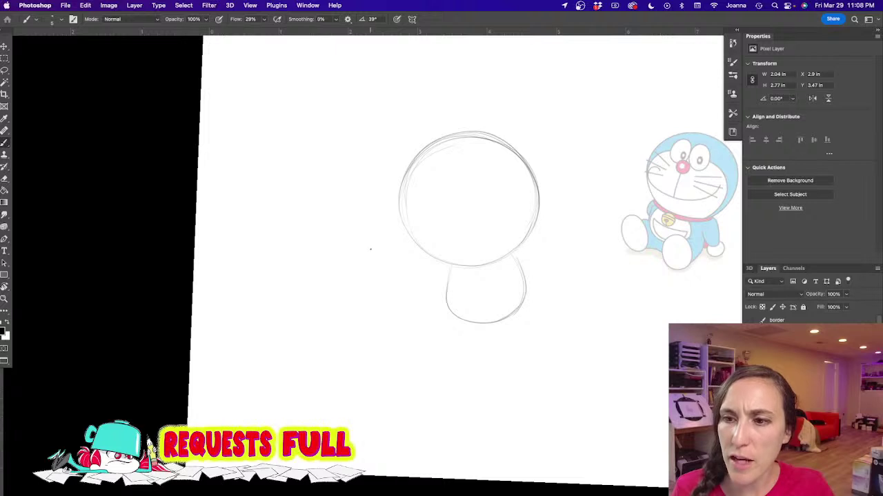
left_click_drag(510, 251, 526, 307)
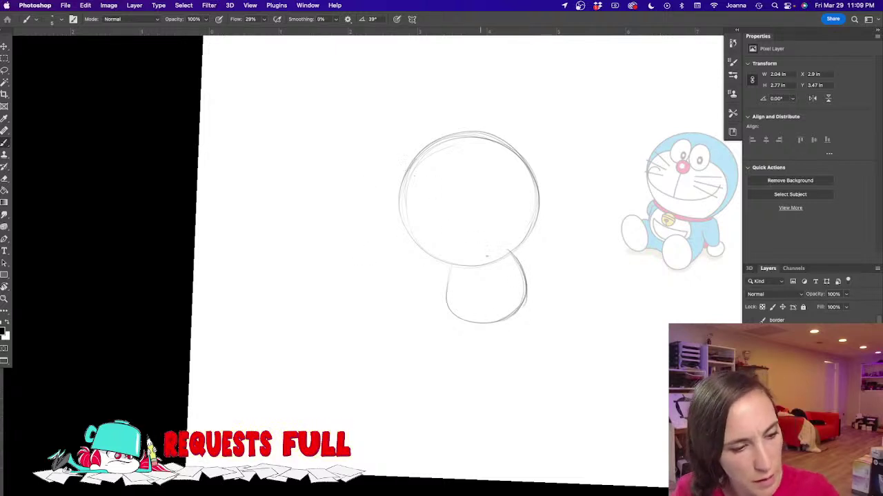
Step: Draw the collar with its bell and the half-round belly pocket, and darken the body's left edge
mouse_move(512, 257)
left_mouse_down()
mouse_move(486, 270)
mouse_move(452, 268)
mouse_move(487, 270)
mouse_move(491, 287)
mouse_move(492, 269)
mouse_move(493, 287)
mouse_move(492, 268)
mouse_move(501, 285)
mouse_move(487, 286)
mouse_move(504, 273)
mouse_move(481, 279)
mouse_move(499, 280)
left_mouse_up()
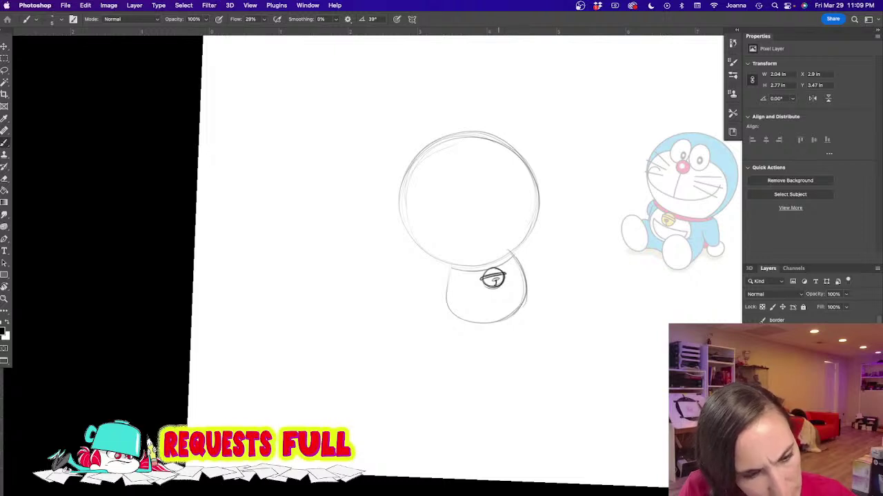
mouse_move(465, 289)
left_mouse_down()
mouse_move(518, 282)
mouse_move(501, 313)
left_mouse_up()
mouse_move(520, 281)
left_mouse_down()
mouse_move(485, 314)
mouse_move(469, 307)
mouse_move(513, 305)
mouse_move(507, 312)
mouse_move(520, 289)
left_mouse_up()
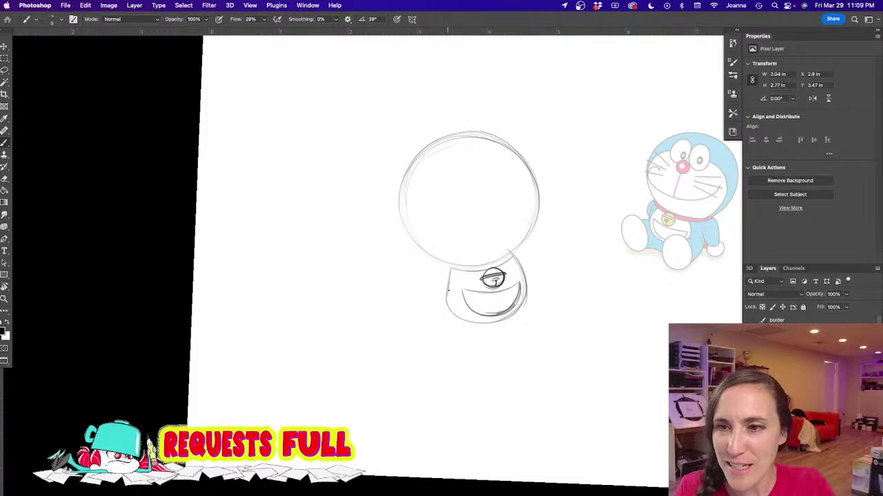
left_click_drag(449, 270, 450, 316)
Step: Sketch two short standing legs below the body, each ending in a flat, rounded foot
left_click_drag(523, 267, 521, 346)
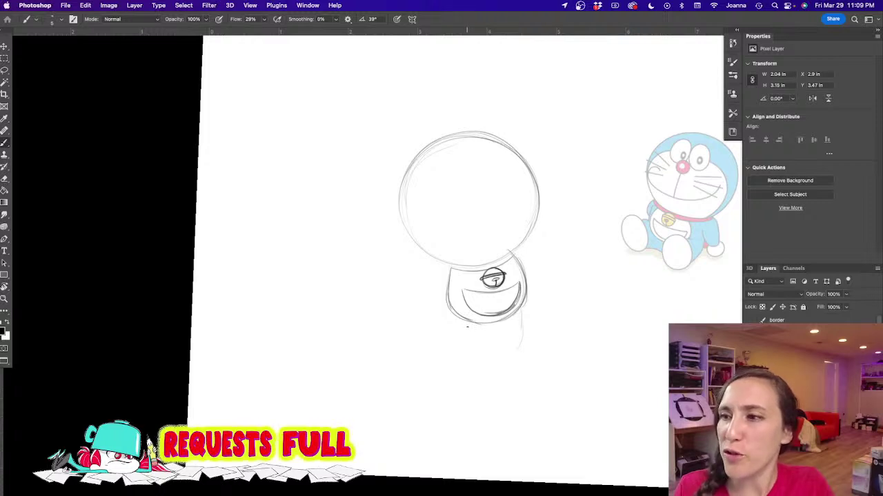
mouse_move(521, 307)
left_mouse_down()
mouse_move(524, 345)
mouse_move(512, 357)
left_mouse_up()
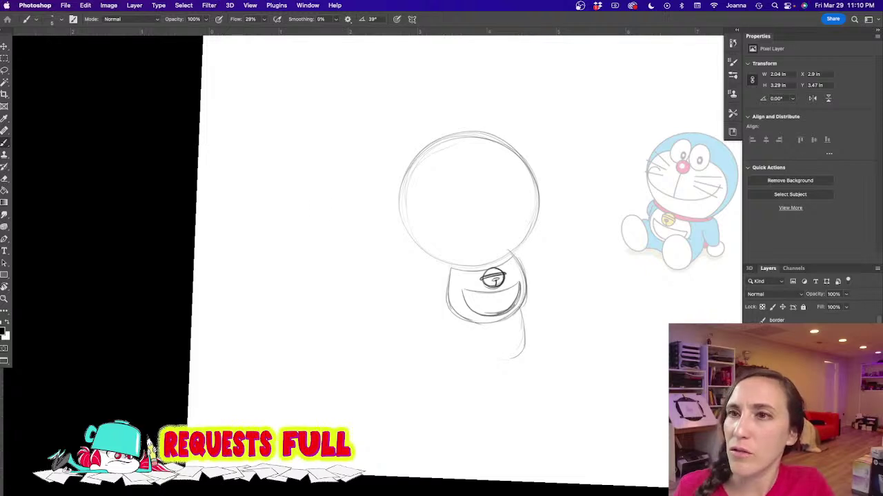
key("Tab")
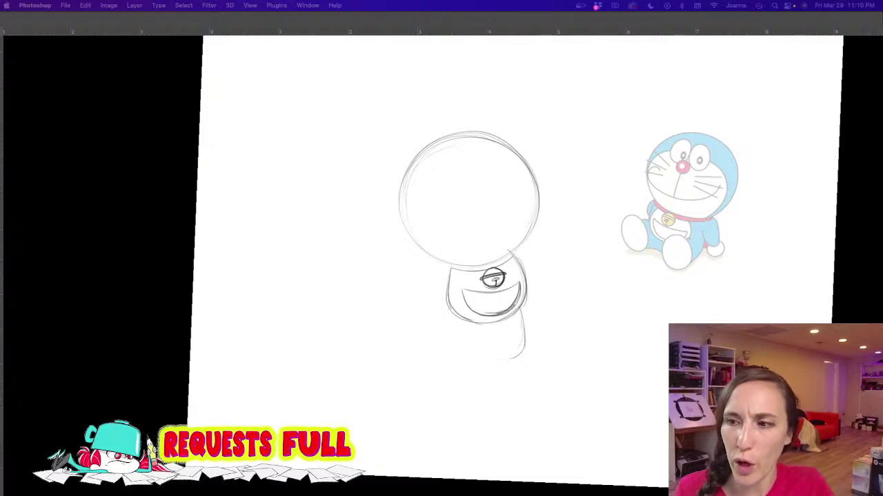
key("Tab")
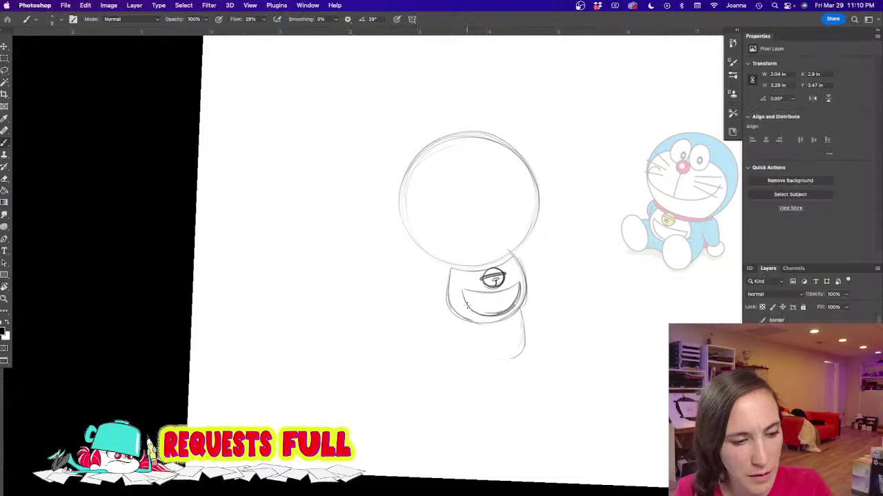
mouse_move(519, 308)
left_mouse_down()
mouse_move(524, 352)
mouse_move(498, 362)
left_mouse_up()
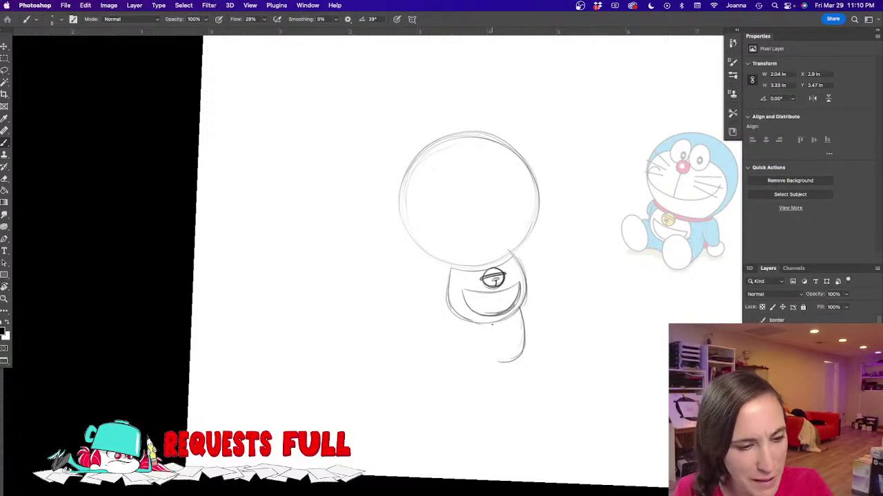
mouse_move(493, 325)
left_mouse_down()
mouse_move(486, 350)
mouse_move(499, 364)
left_mouse_up()
mouse_move(525, 338)
left_mouse_down()
mouse_move(487, 363)
mouse_move(503, 372)
left_mouse_up()
left_click_drag(483, 324, 473, 362)
mouse_move(450, 317)
left_mouse_down()
mouse_move(436, 356)
mouse_move(475, 358)
mouse_move(470, 365)
mouse_move(425, 368)
mouse_move(473, 357)
left_mouse_up()
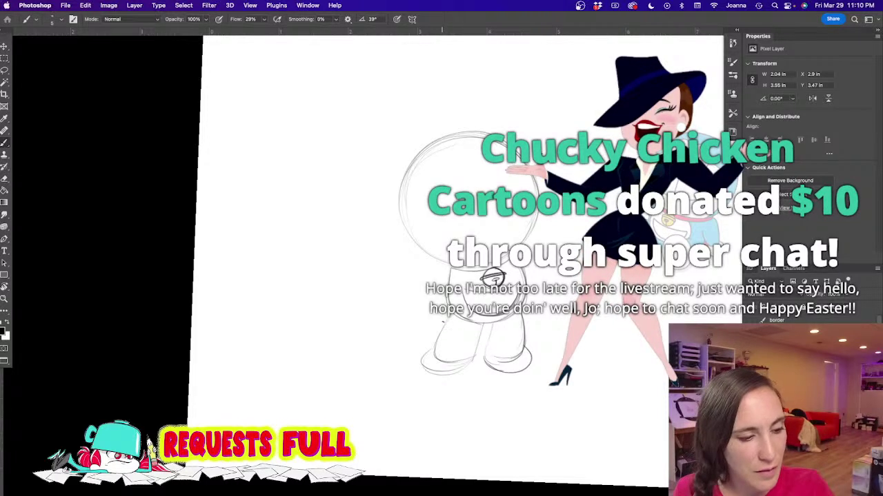
mouse_move(450, 317)
left_mouse_down()
mouse_move(440, 342)
mouse_move(463, 362)
mouse_move(441, 376)
mouse_move(422, 369)
left_mouse_up()
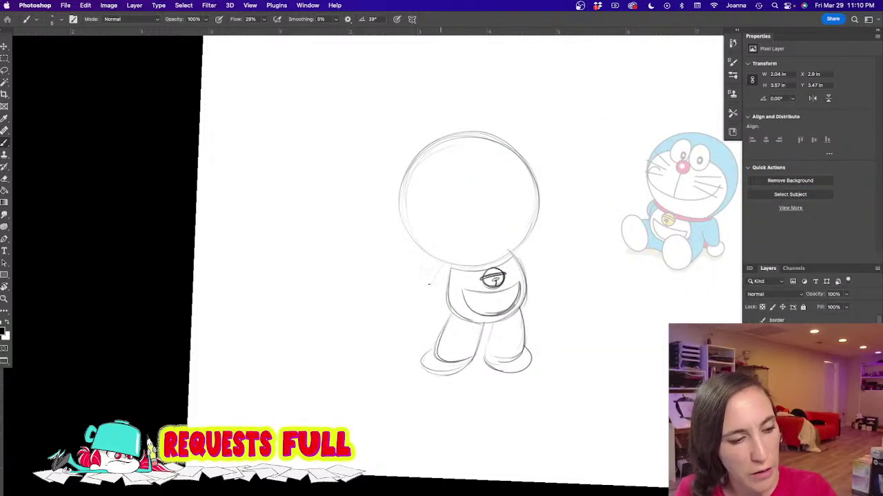
Step: Sketch both short arms hanging from the shoulders, with round ball hands
left_click_drag(434, 271, 426, 298)
mouse_move(438, 266)
left_mouse_down()
mouse_move(425, 309)
mouse_move(433, 312)
mouse_move(442, 295)
left_mouse_up()
mouse_move(516, 250)
left_mouse_down()
mouse_move(539, 263)
mouse_move(544, 283)
mouse_move(524, 282)
mouse_move(523, 292)
mouse_move(545, 285)
left_mouse_up()
Step: Sketch the face: the curved mask line, two tall oval eyes, the round nose, and a wide smile with its centre line
mouse_move(535, 186)
left_mouse_down()
mouse_move(473, 161)
mouse_move(414, 194)
mouse_move(419, 189)
mouse_move(416, 236)
mouse_move(437, 182)
mouse_move(508, 172)
left_mouse_up()
mouse_move(456, 147)
left_mouse_down()
mouse_move(438, 184)
mouse_move(444, 147)
mouse_move(469, 174)
mouse_move(450, 198)
left_mouse_up()
left_click_drag(468, 163, 449, 198)
mouse_move(435, 154)
left_mouse_down()
mouse_move(475, 175)
mouse_move(479, 143)
mouse_move(472, 181)
mouse_move(486, 186)
mouse_move(472, 181)
mouse_move(486, 184)
mouse_move(470, 190)
mouse_move(489, 197)
mouse_move(492, 186)
mouse_move(487, 234)
left_mouse_up()
left_click_drag(486, 200, 487, 226)
mouse_move(519, 184)
left_mouse_down()
mouse_move(498, 232)
mouse_move(438, 228)
mouse_move(428, 202)
mouse_move(491, 238)
mouse_move(519, 184)
left_mouse_up()
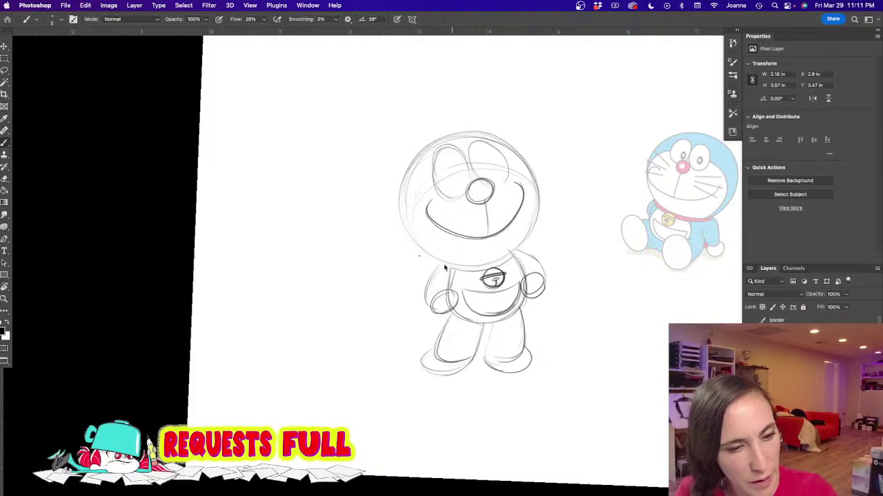
Step: Draw a cape flaring out behind the left arm and add small oval pupils to both eyes
mouse_move(430, 266)
left_mouse_down()
mouse_move(411, 297)
mouse_move(428, 326)
mouse_move(444, 325)
left_mouse_up()
left_click_drag(397, 305, 443, 326)
mouse_move(446, 171)
left_mouse_down()
mouse_move(442, 181)
mouse_move(445, 172)
mouse_move(480, 169)
left_mouse_up()
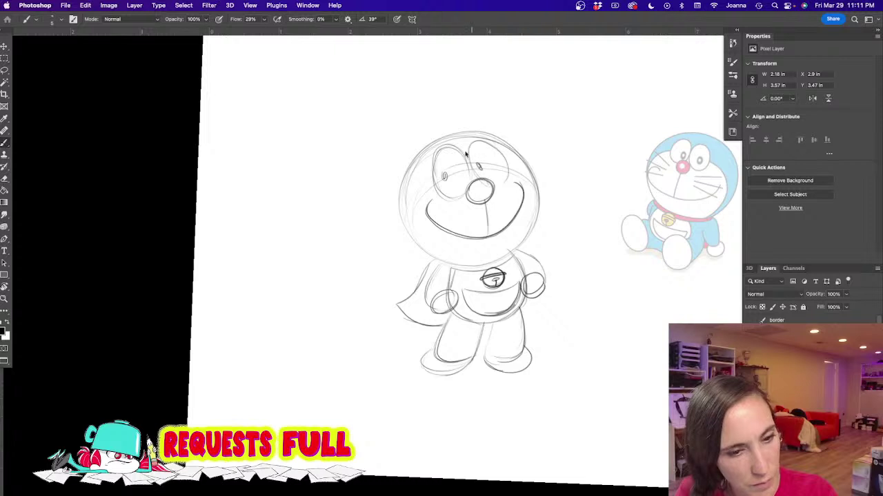
Step: Draw three whiskers on each side of Doraemon's face, extending past the head outline
left_click_drag(364, 241, 331, 274)
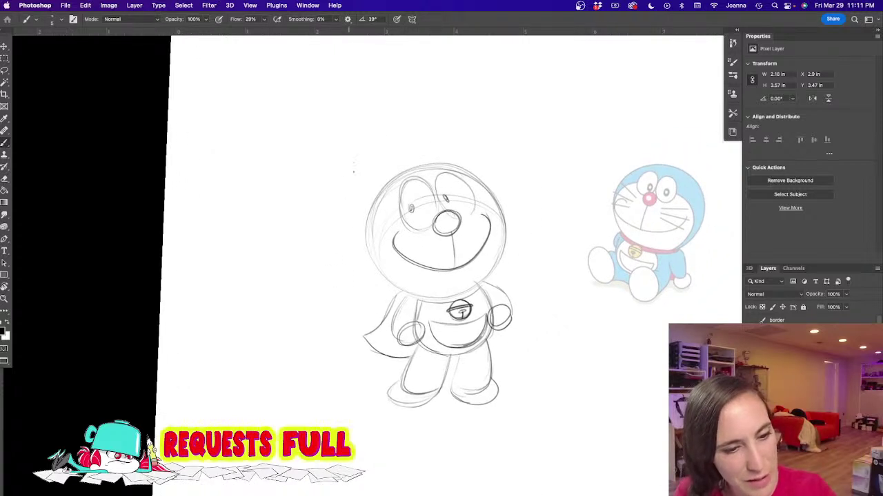
mouse_move(482, 209)
left_mouse_down()
mouse_move(505, 186)
mouse_move(517, 214)
mouse_move(525, 211)
mouse_move(527, 242)
left_mouse_up()
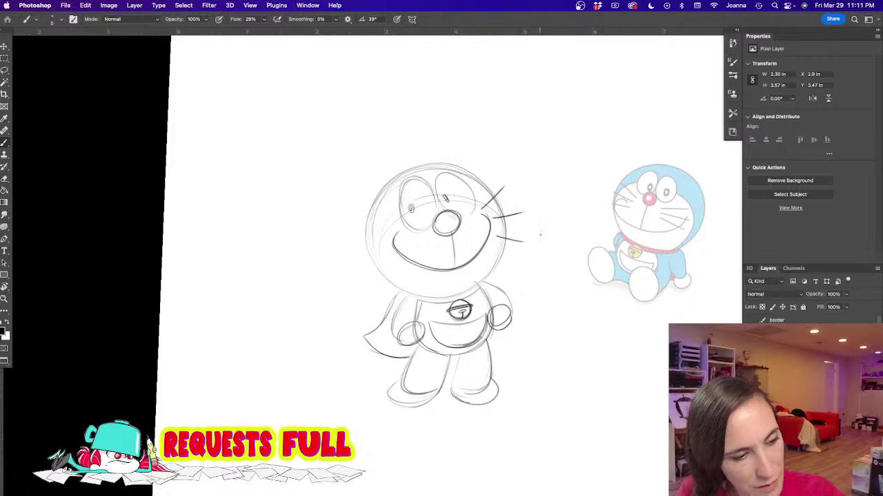
left_click_drag(387, 233, 352, 236)
left_click_drag(349, 268, 381, 256)
left_click_drag(364, 293, 383, 277)
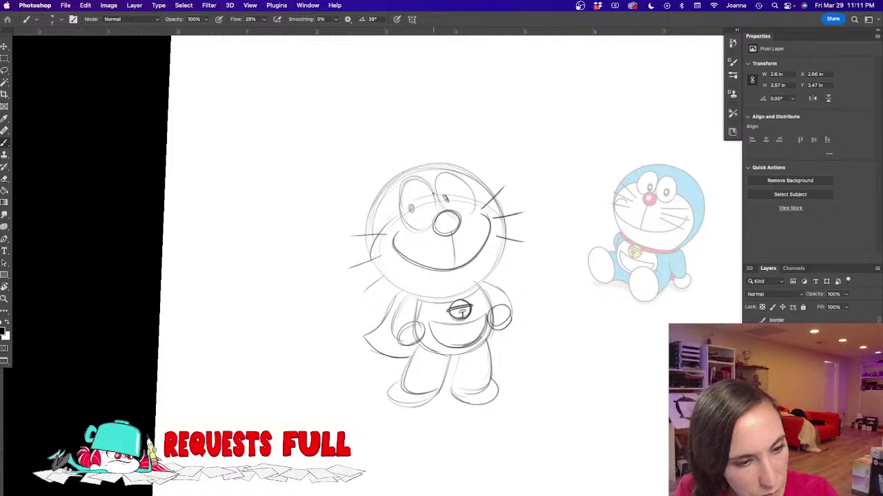
Step: Redraw the eyes, pupils, nose and smile with thicker, darker lines
mouse_move(433, 193)
left_mouse_down()
mouse_move(404, 181)
mouse_move(399, 208)
mouse_move(409, 228)
mouse_move(433, 223)
mouse_move(443, 172)
mouse_move(473, 196)
mouse_move(465, 218)
mouse_move(448, 200)
mouse_move(412, 213)
mouse_move(446, 211)
mouse_move(436, 214)
mouse_move(437, 234)
mouse_move(460, 228)
mouse_move(446, 212)
mouse_move(432, 221)
left_mouse_up()
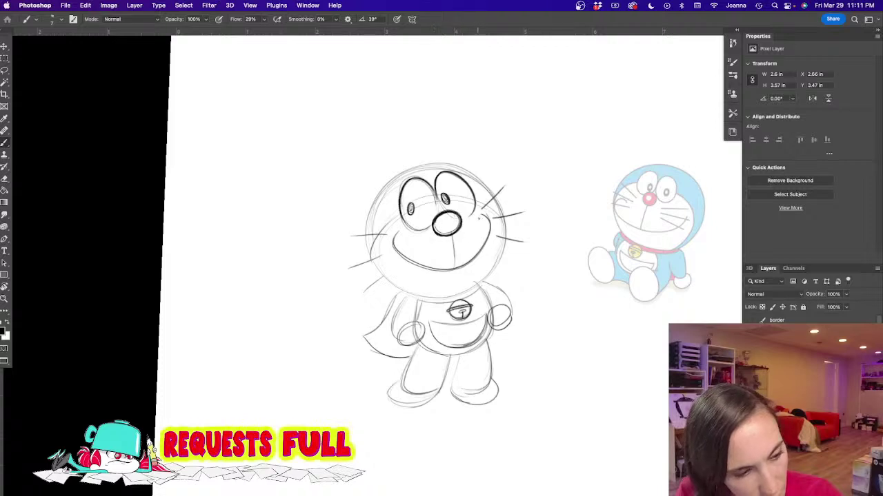
mouse_move(487, 214)
left_mouse_down()
mouse_move(487, 248)
mouse_move(459, 268)
left_mouse_up()
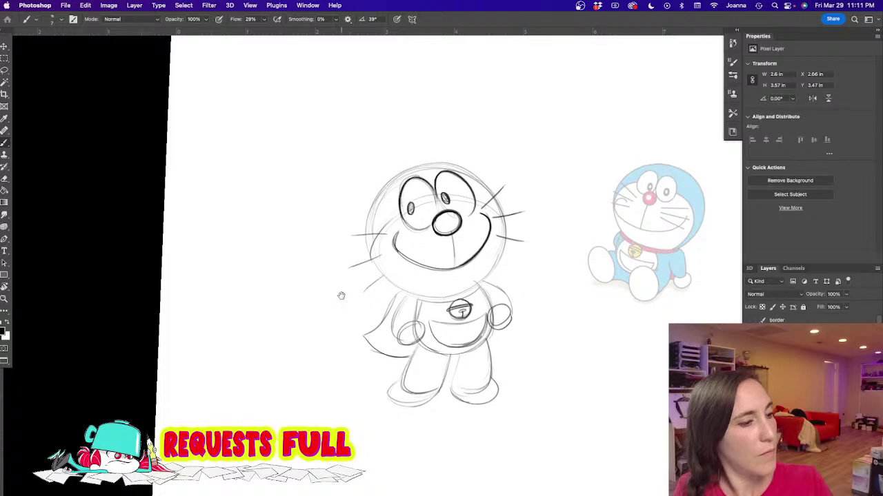
scroll(341, 299, "down", 2)
mouse_move(398, 221)
left_mouse_down()
mouse_move(402, 234)
mouse_move(433, 247)
mouse_move(473, 242)
left_mouse_up()
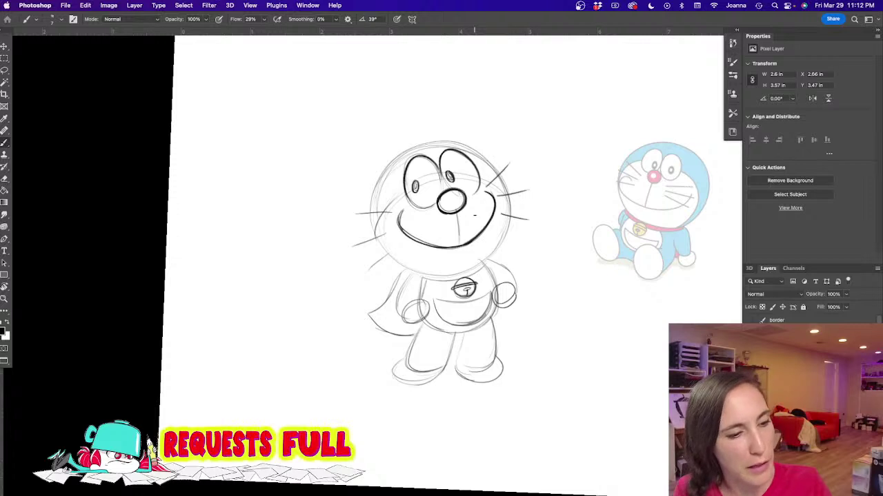
Step: Darken the head outline on both sides along with the left arm and the cape's edge
mouse_move(430, 142)
left_mouse_down()
mouse_move(484, 155)
mouse_move(505, 186)
mouse_move(507, 221)
mouse_move(496, 245)
mouse_move(466, 262)
left_mouse_up()
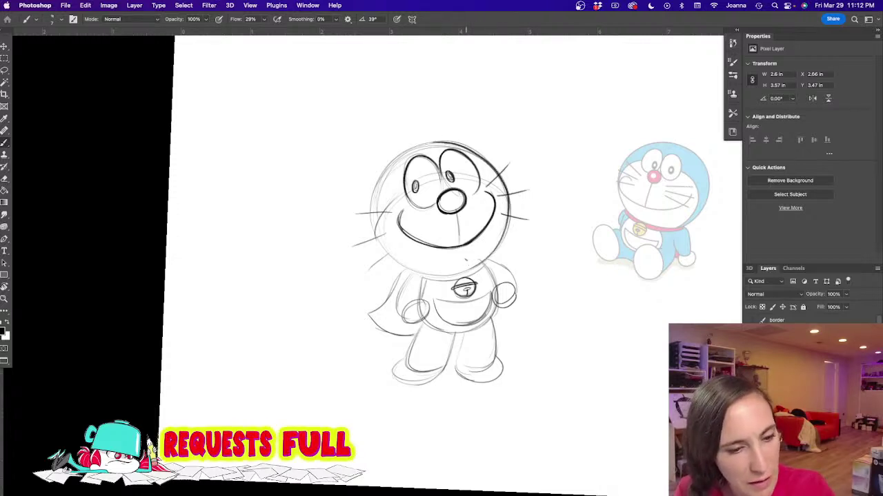
left_click_drag(407, 274, 400, 312)
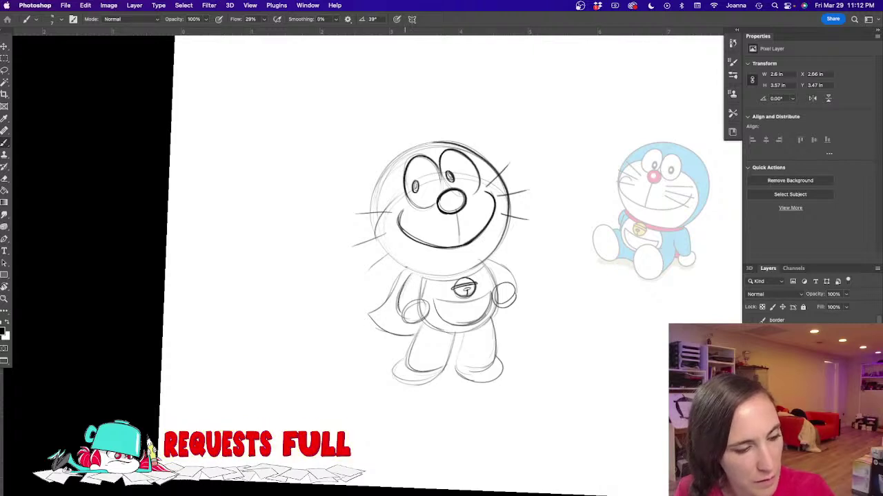
left_click_drag(405, 268, 384, 305)
left_click_drag(373, 191, 379, 238)
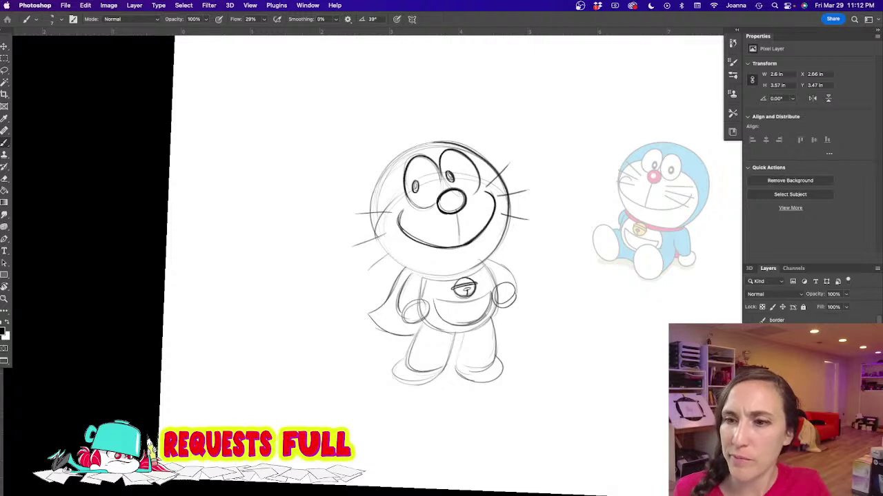
Step: Hide the faded Doraemon reference and the finished Doraemon sketch to clear the page
key("Tab")
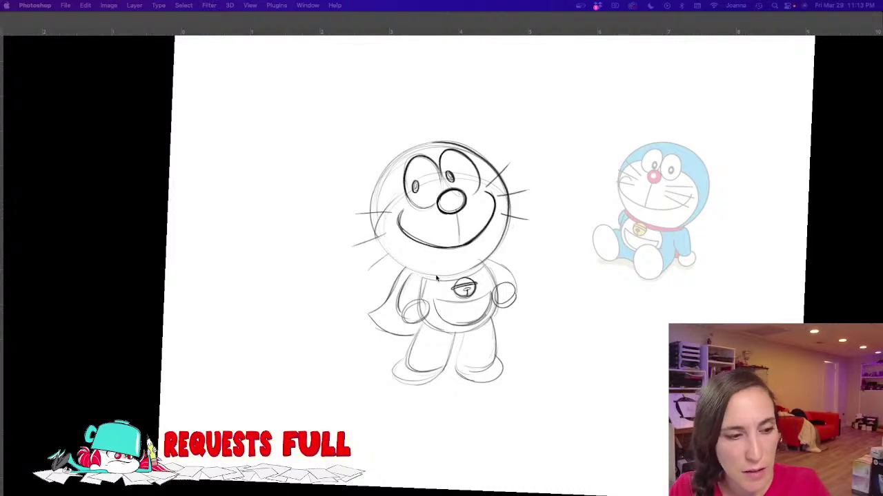
key("Tab")
key("Delete")
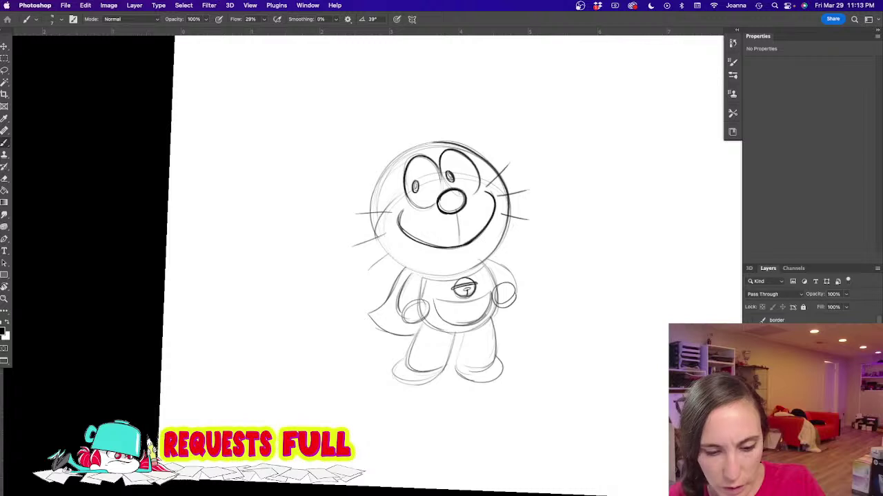
key("Delete")
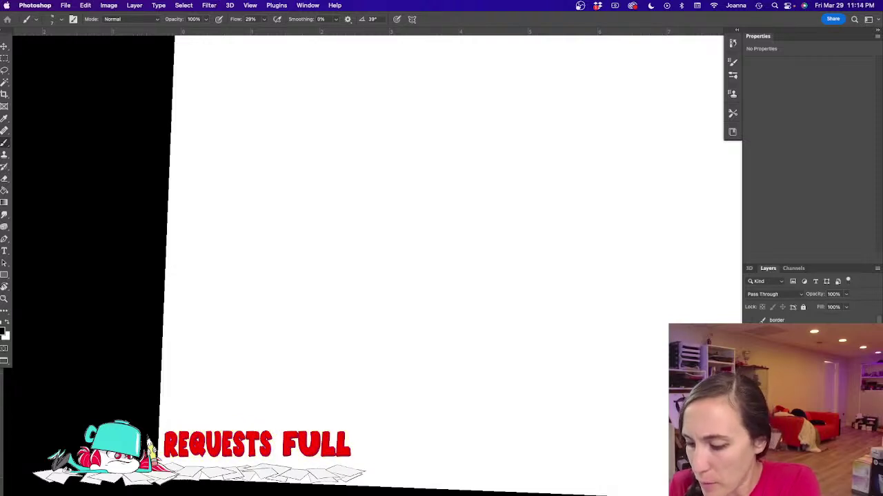
Step: Paste the reference image of the sack-headed hunter, fade it to a low opacity and place it at the page's upper right
left_click(783, 417)
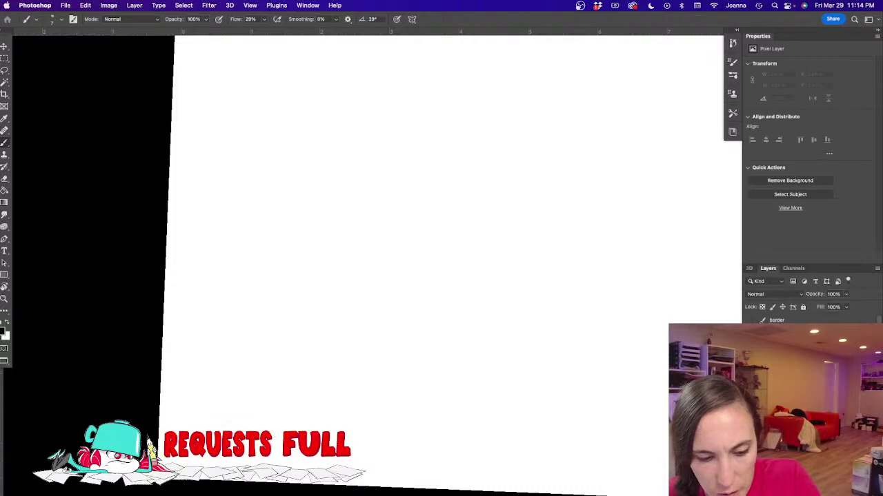
key("super+v")
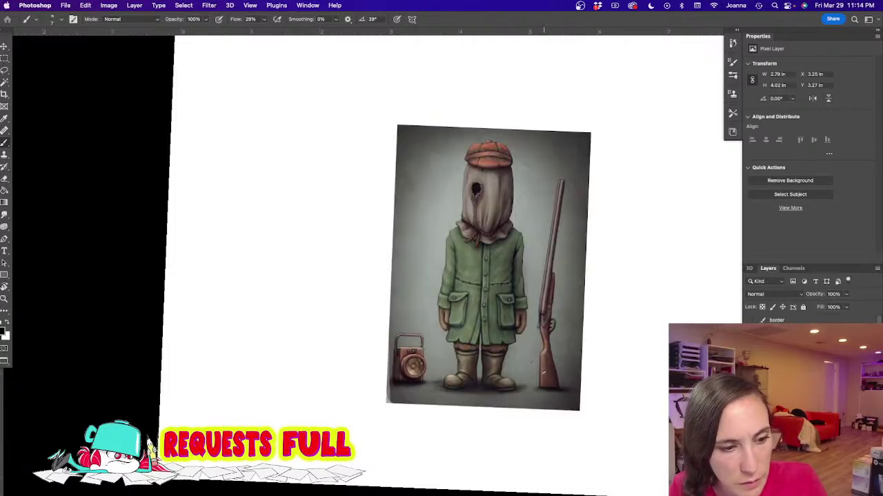
left_click_drag(846, 294, 809, 306)
key("v")
left_click_drag(449, 321, 578, 244)
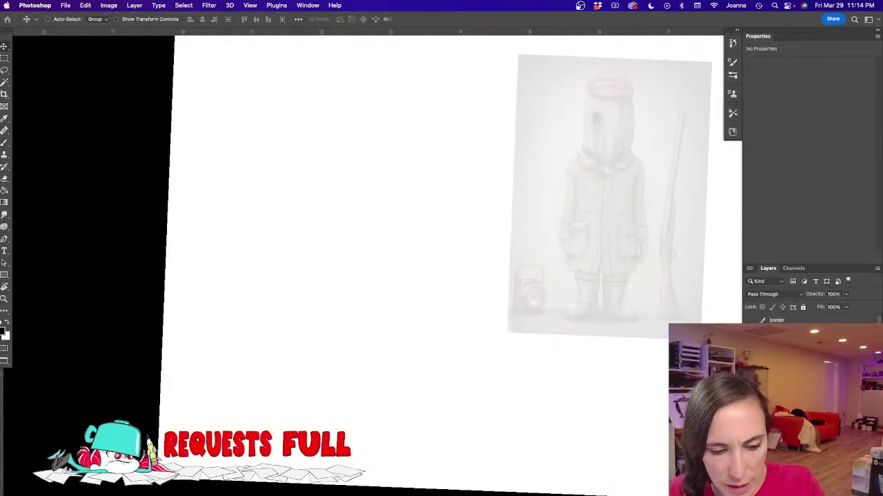
Step: Delete the faded reference image of the sack-headed hunter
key("BackSpace")
key("Tab")
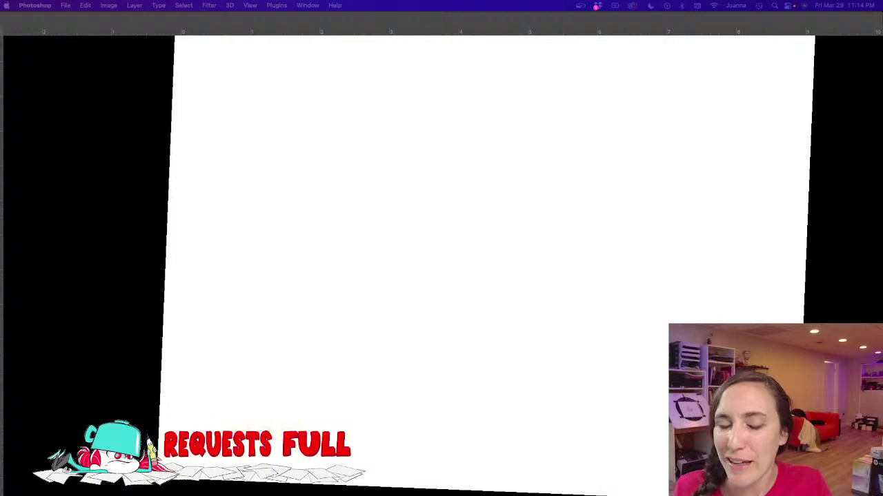
key("Tab")
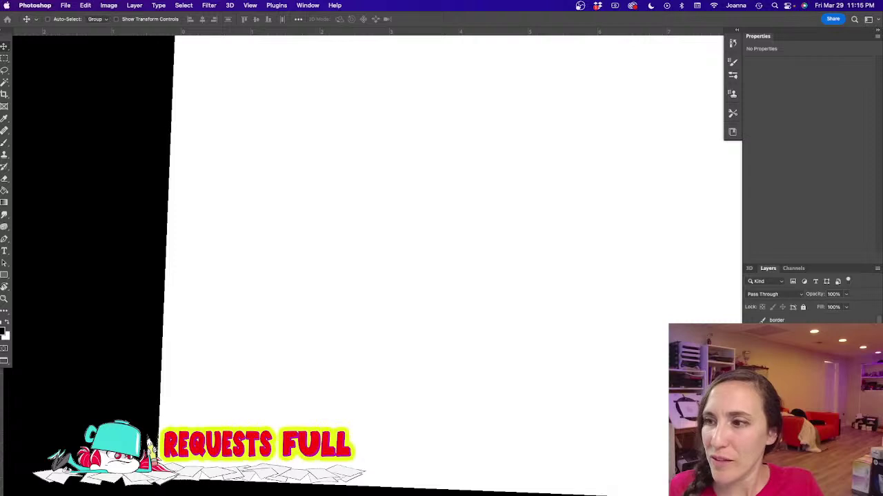
Step: Paste the reference image of the two cartoon rabbits onto the page and fade it to 40% opacity
key("Tab")
key("Tab")
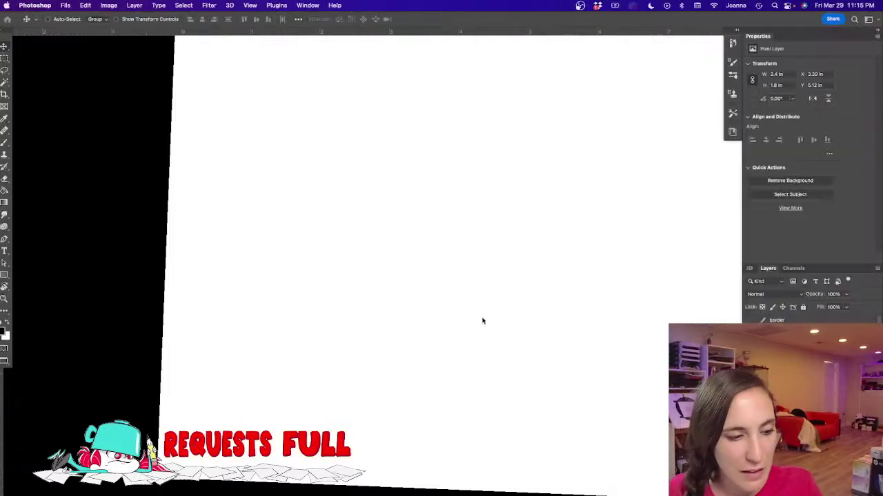
key("super+v")
left_click(846, 294)
left_click(820, 307)
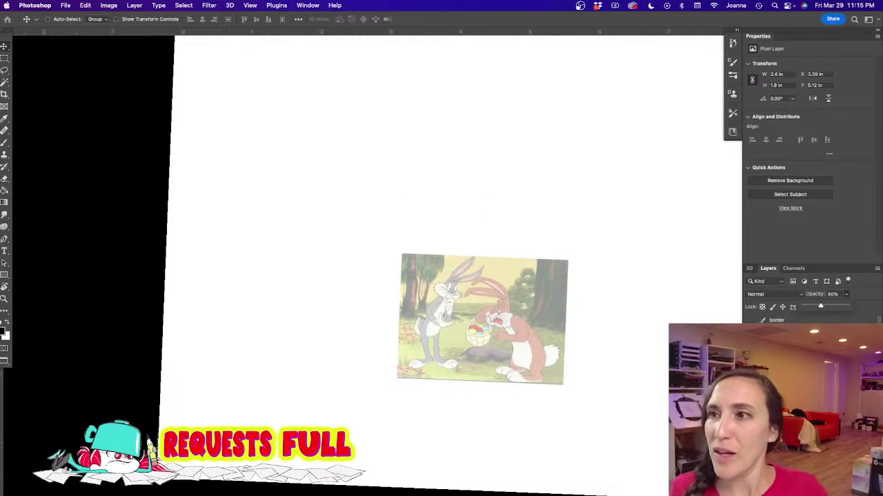
Step: Paste the small blue cartoon poster beside the rabbits' upper left corner and group the references
key("Tab")
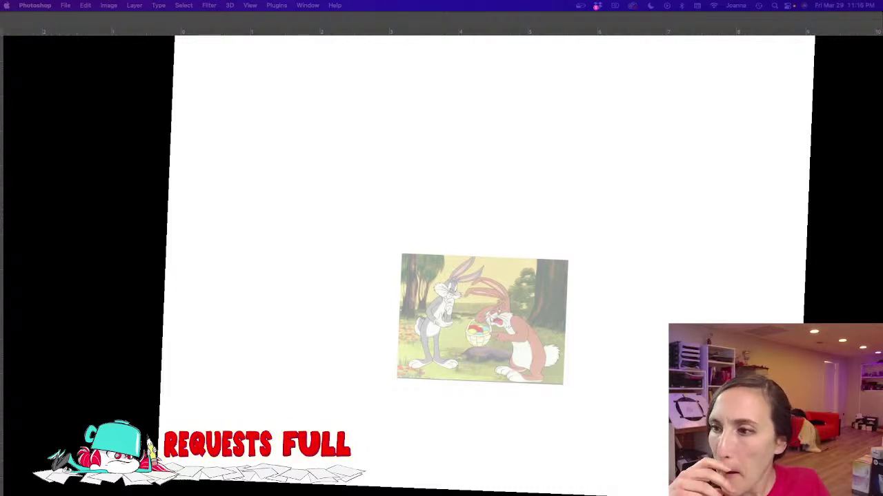
left_click_drag(407, 310, 390, 280)
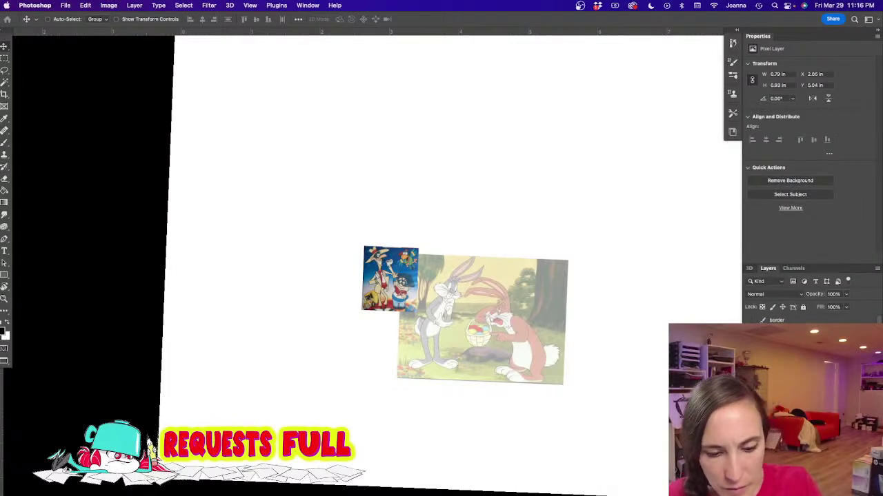
key("super+g")
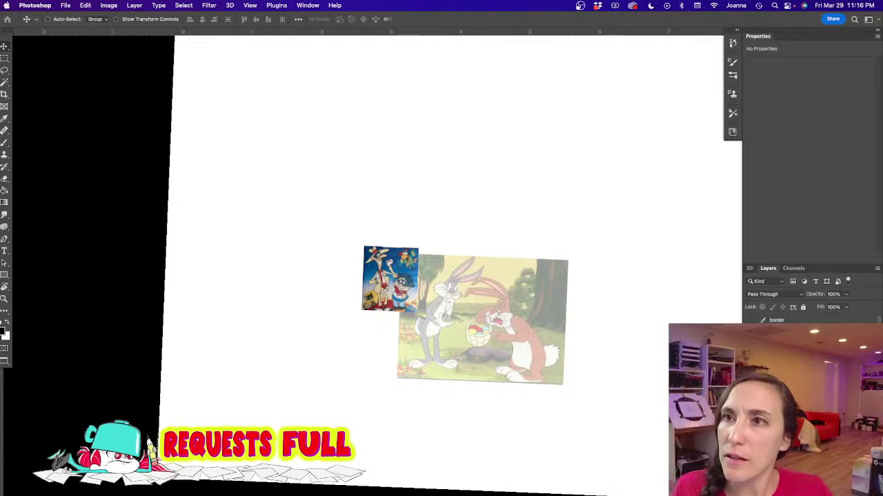
Step: Delete the rabbit reference and the small blue poster from the page
key("Tab")
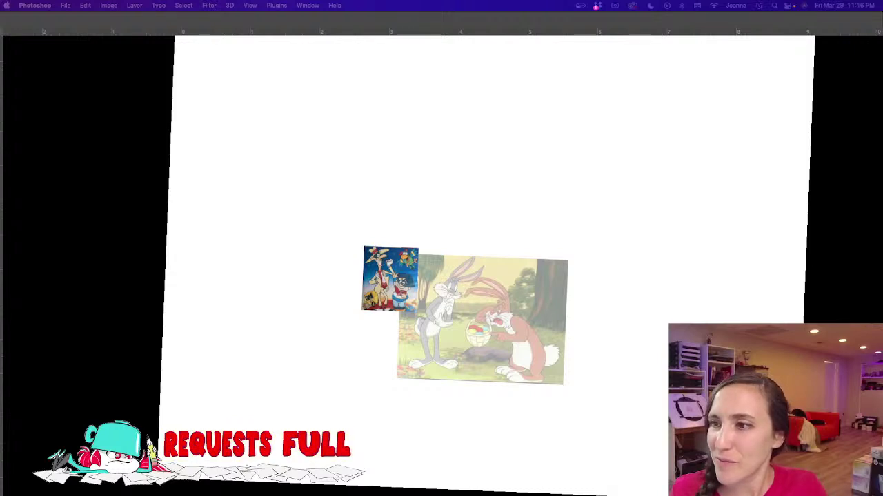
key("Tab")
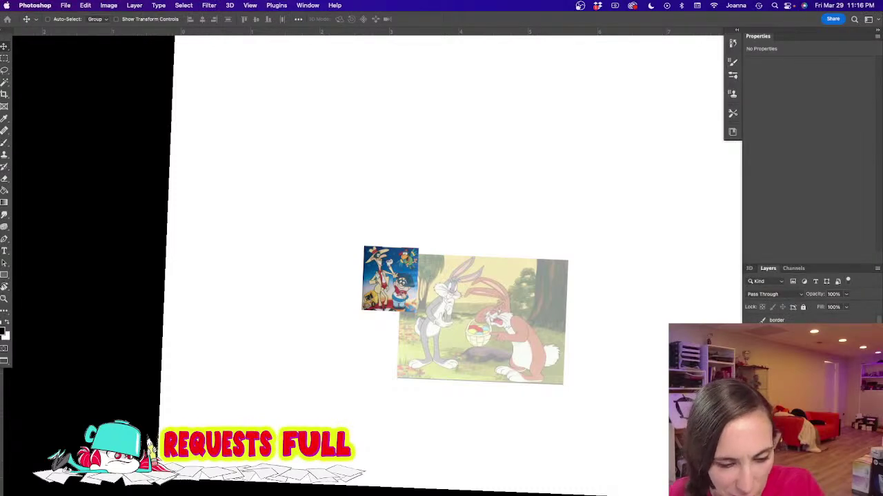
key("Delete")
key("Delete")
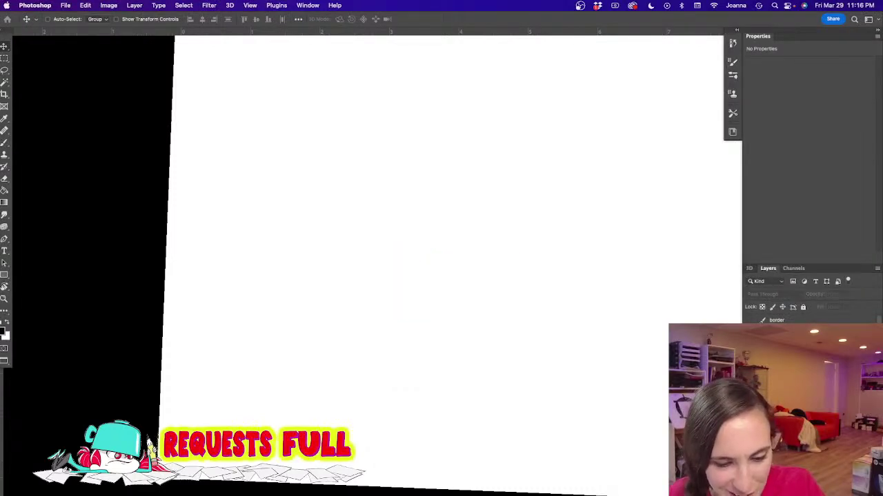
Step: Paste the reference of the red-hooded character, place it at the page's upper right and lower its opacity
left_click(793, 386)
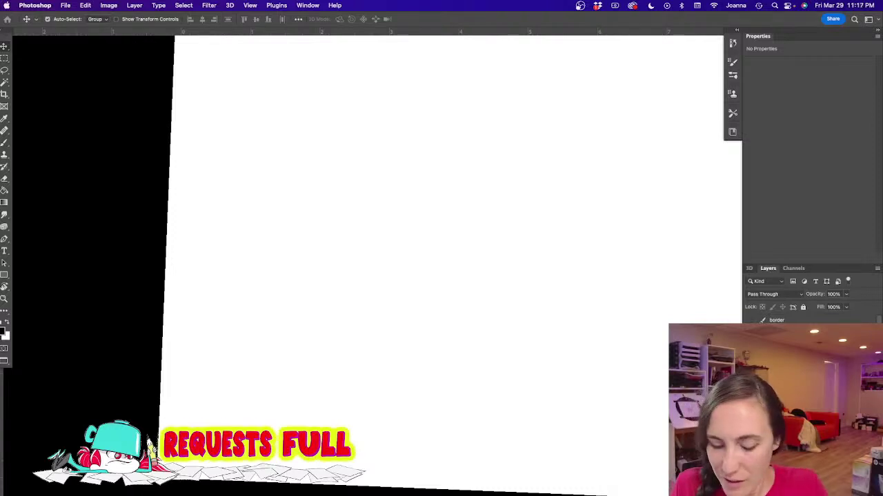
key("super+v")
left_click_drag(473, 309, 660, 183)
left_click(846, 293)
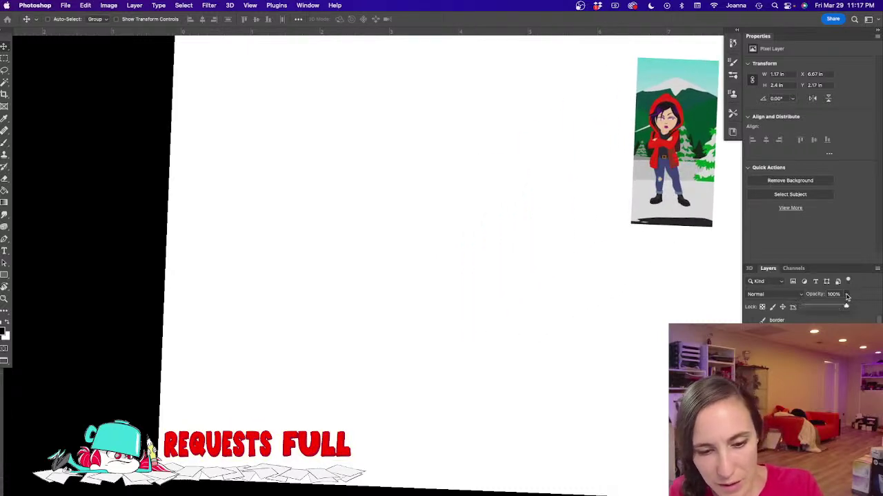
left_click_drag(828, 305, 821, 306)
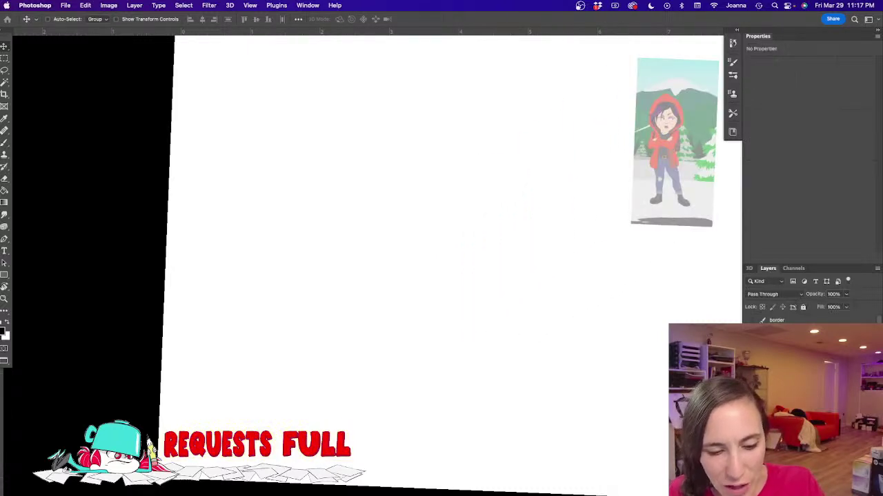
Step: Paste the reference of the huge man in a tuxedo at mid-page and hide the red-hooded character's reference
key("Tab")
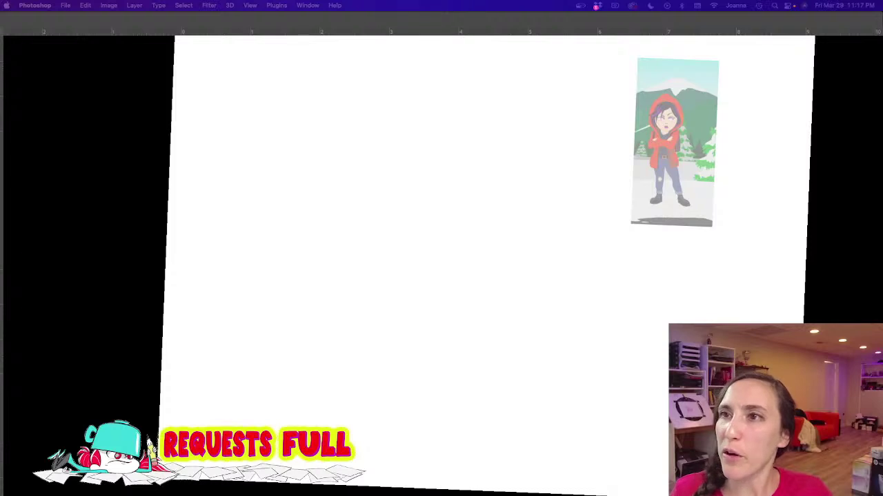
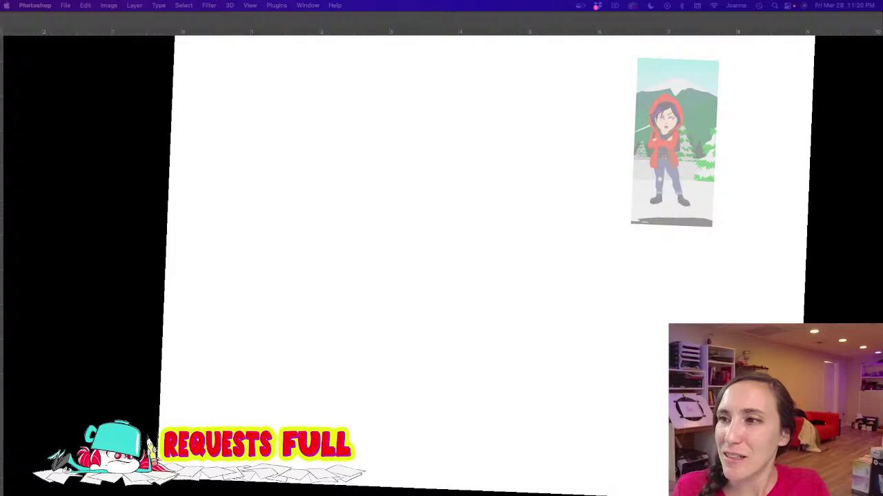
left_click_drag(469, 277, 468, 268)
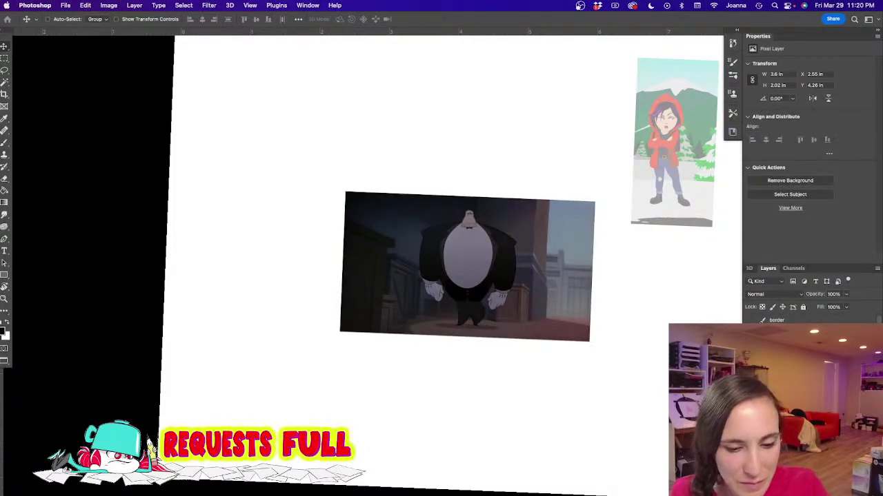
left_click(786, 386)
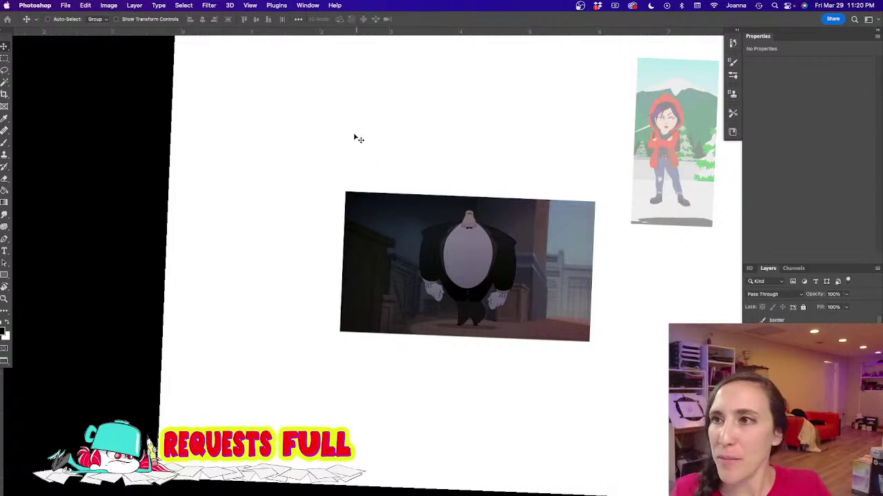
key("Tab")
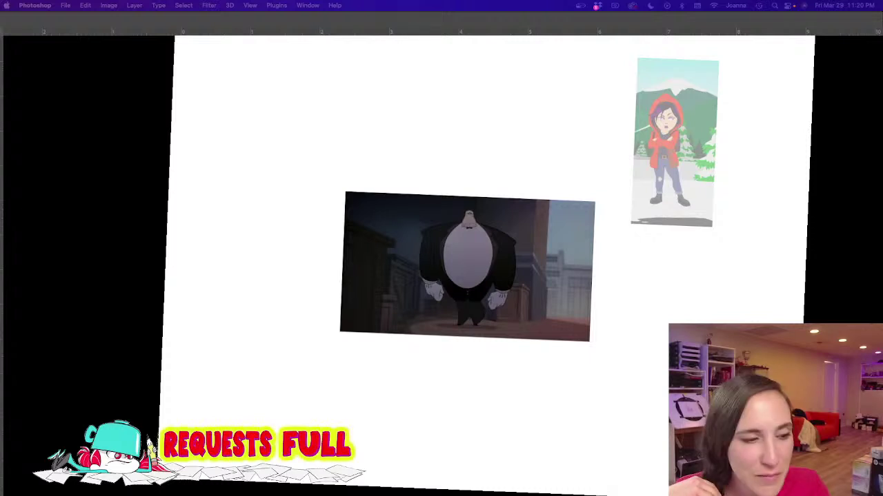
key("Tab")
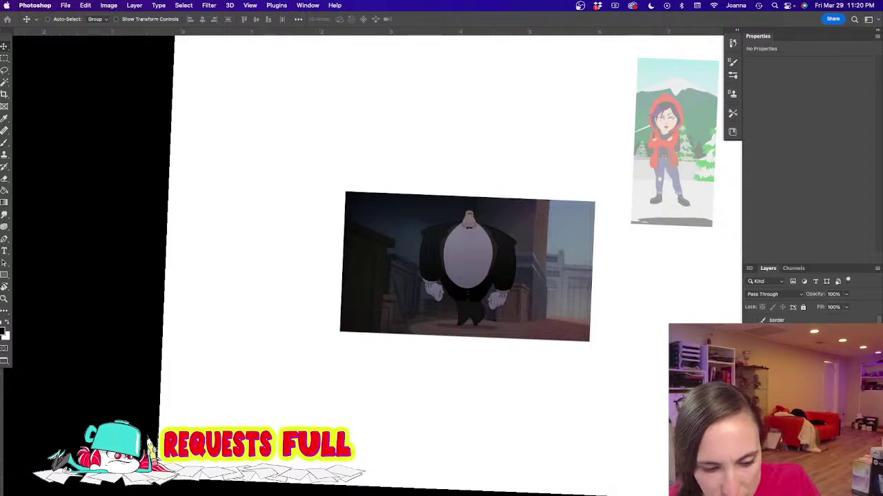
left_click(750, 393)
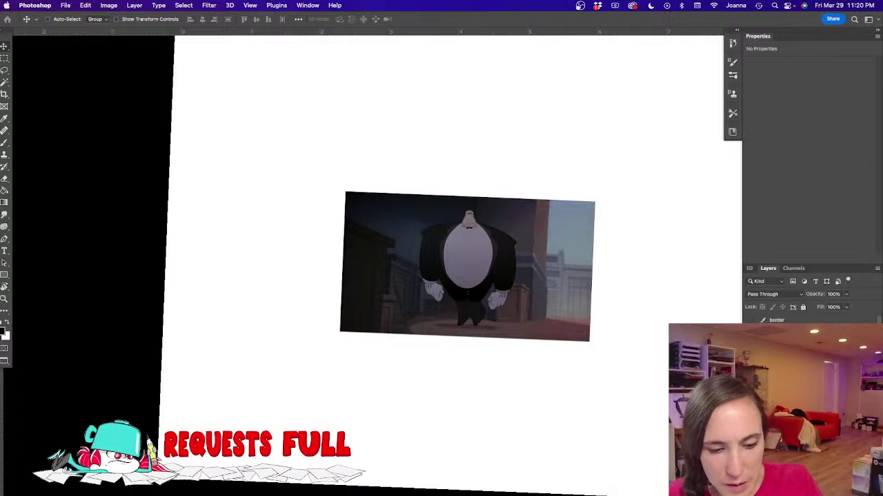
Step: Fade the tuxedoed man's reference to 60% opacity and move it to the page's upper right
left_click(793, 373)
left_click(846, 295)
left_click(817, 307)
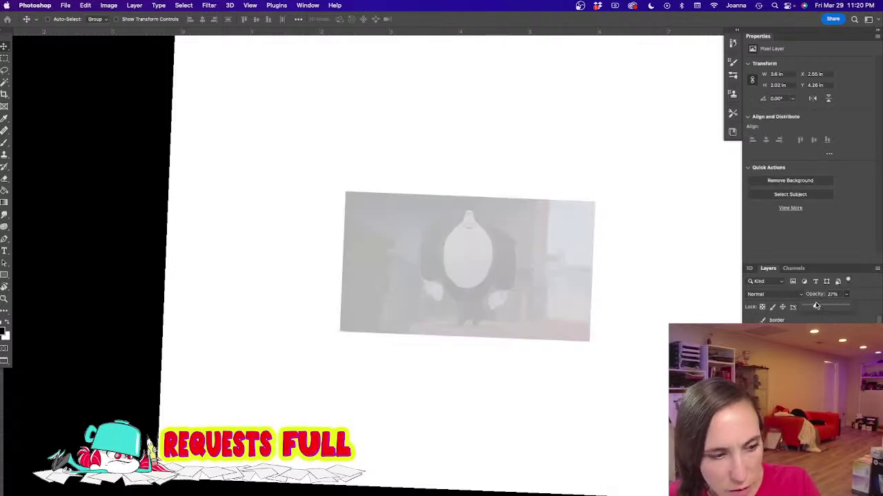
left_click_drag(819, 307, 830, 306)
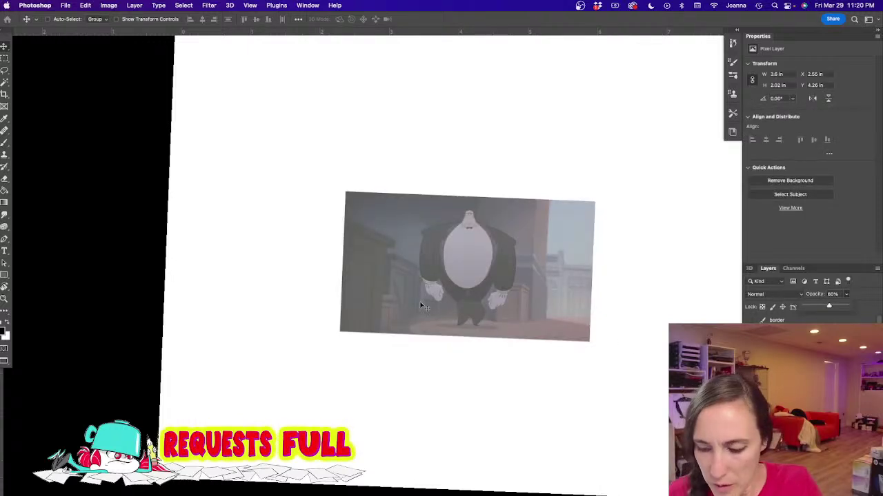
left_click_drag(396, 297, 571, 152)
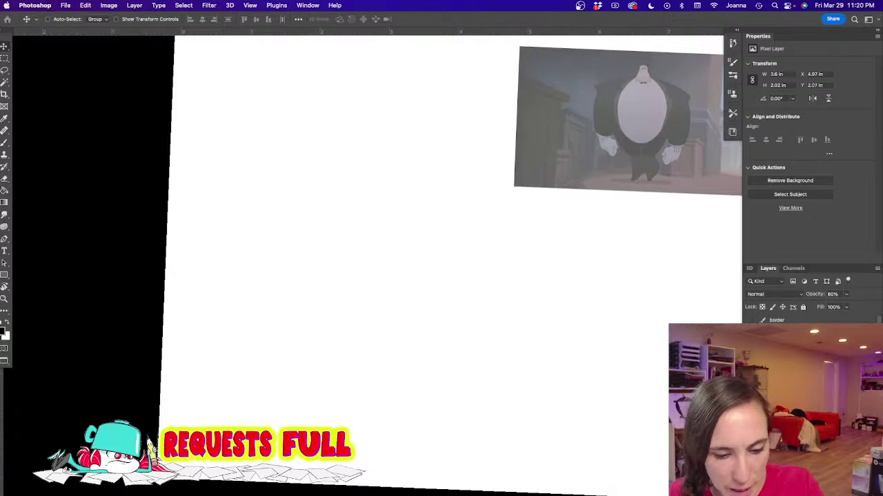
Step: Using the Brush on the sketch layer, rough in a head circle about 0.52 in across near the page's upper middle
left_click(793, 359)
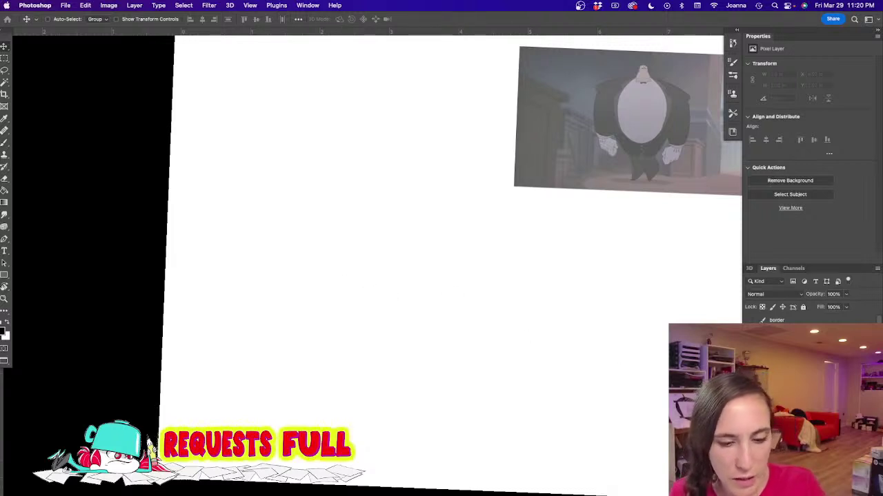
key("b")
mouse_move(364, 310)
left_mouse_down()
mouse_move(401, 301)
mouse_move(355, 317)
mouse_move(347, 298)
left_mouse_up()
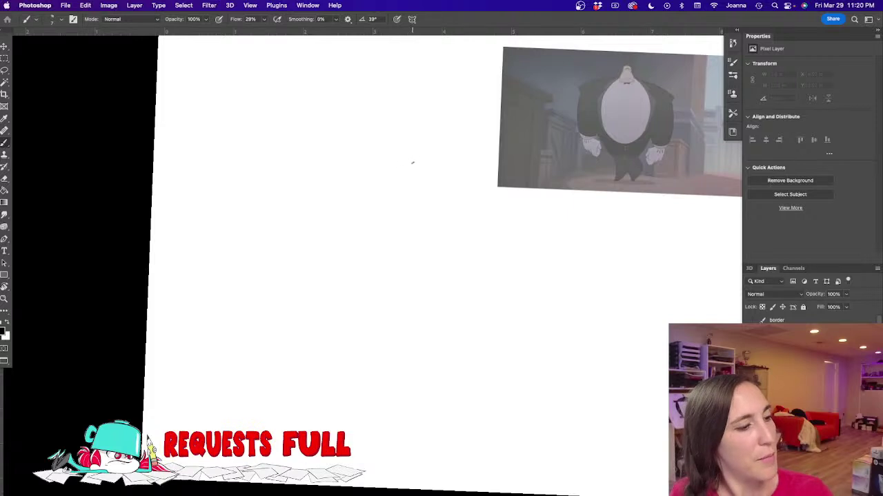
left_click_drag(399, 159, 411, 145)
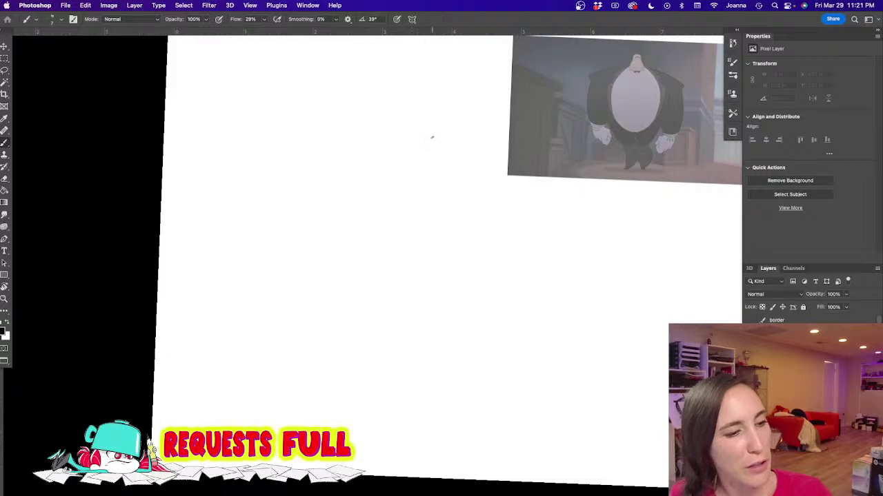
mouse_move(412, 136)
left_mouse_down()
mouse_move(438, 130)
mouse_move(413, 154)
mouse_move(411, 141)
mouse_move(436, 153)
mouse_move(408, 136)
left_mouse_up()
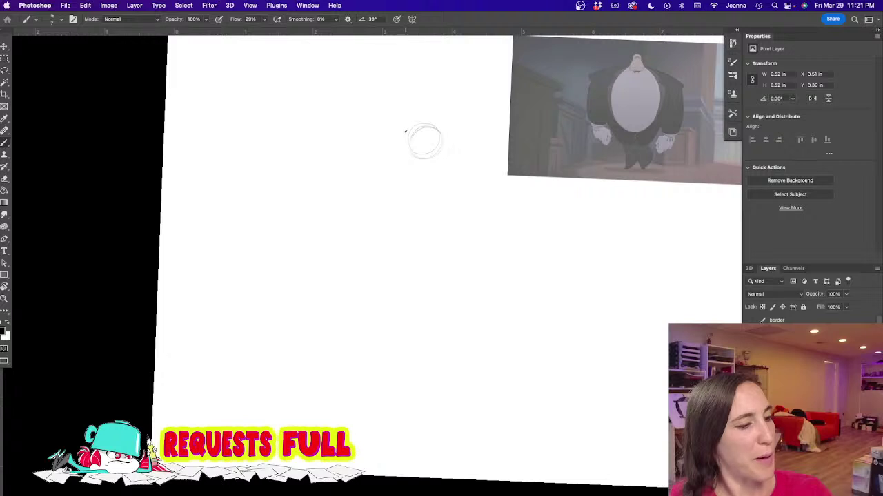
Step: Sketch the long sloping jaw down to a curved chin line, and rough in the brow and nose on the head circle
mouse_move(409, 142)
left_mouse_down()
mouse_move(454, 176)
mouse_move(459, 194)
mouse_move(416, 200)
left_mouse_up()
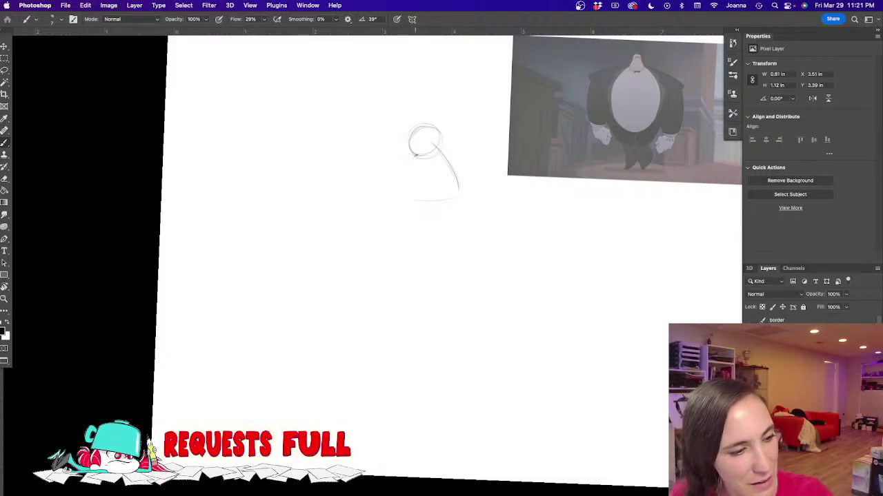
mouse_move(447, 152)
left_mouse_down()
mouse_move(470, 197)
mouse_move(440, 188)
mouse_move(418, 200)
left_mouse_up()
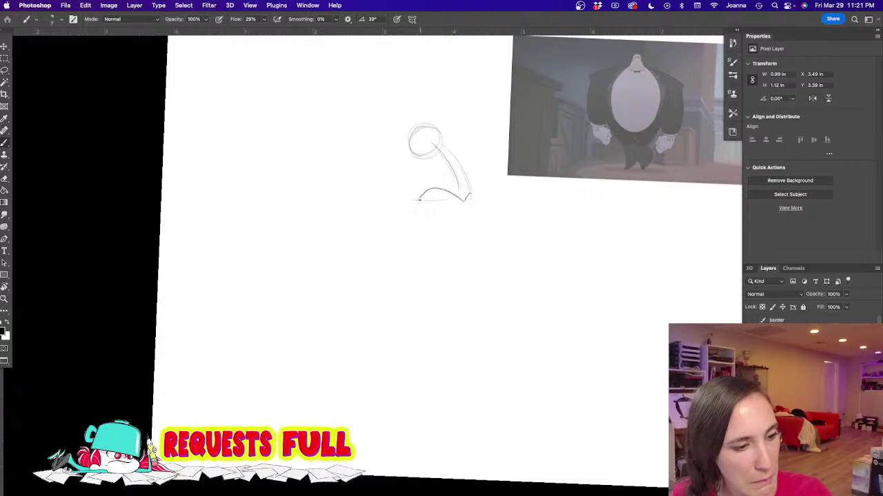
left_click_drag(432, 137, 445, 142)
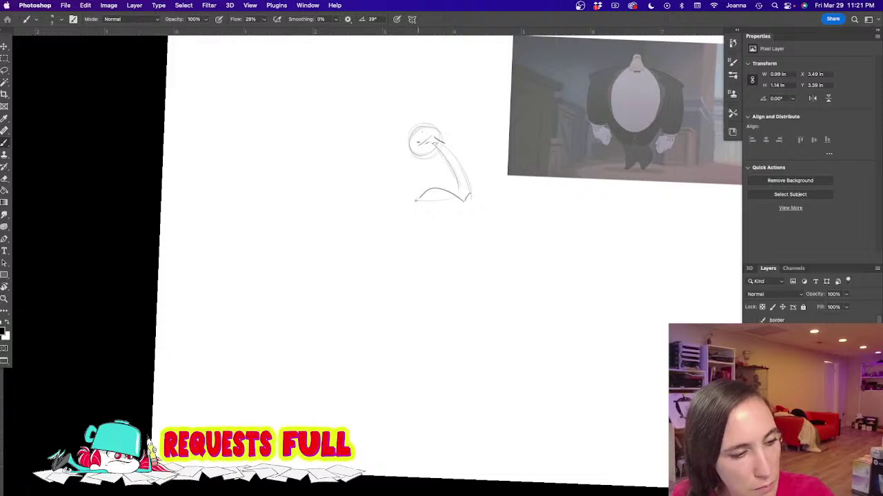
left_click_drag(433, 137, 409, 146)
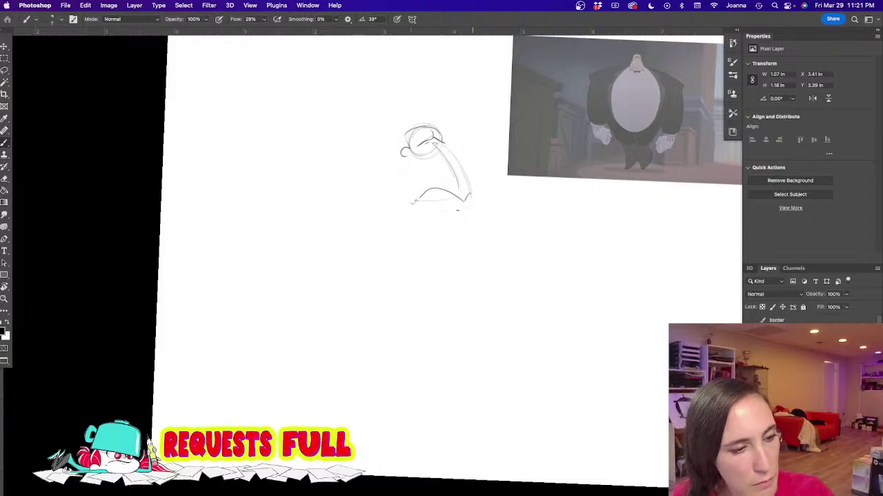
Step: Sketch a wide shoulder arc about 4.5 in across beneath the head and a long bulging curve for the belly's right side
left_click_drag(464, 208, 470, 196)
mouse_move(266, 243)
left_mouse_down()
mouse_move(373, 199)
mouse_move(568, 250)
left_mouse_up()
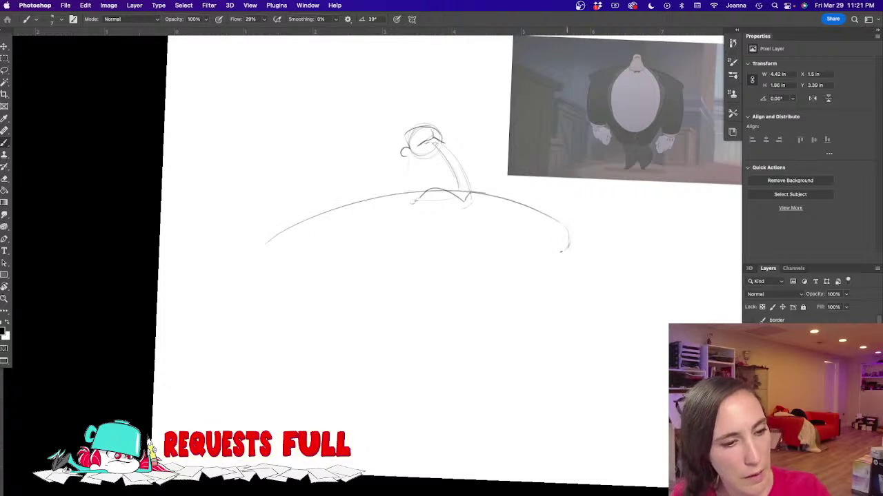
left_click_drag(269, 245, 261, 253)
left_click_drag(455, 202, 460, 422)
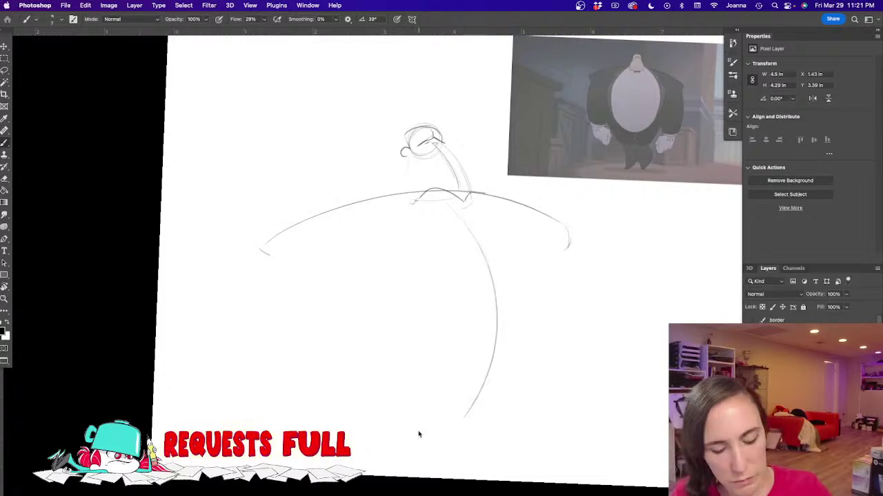
Step: Scale the whole sketch down to about 3.21 in wide
key("ctrl+t")
mouse_move(563, 426)
left_mouse_down()
mouse_move(518, 361)
mouse_move(483, 331)
left_mouse_up()
key("Return")
mouse_move(403, 302)
left_mouse_down()
mouse_move(418, 283)
mouse_move(457, 276)
mouse_move(449, 288)
left_mouse_up()
key("v")
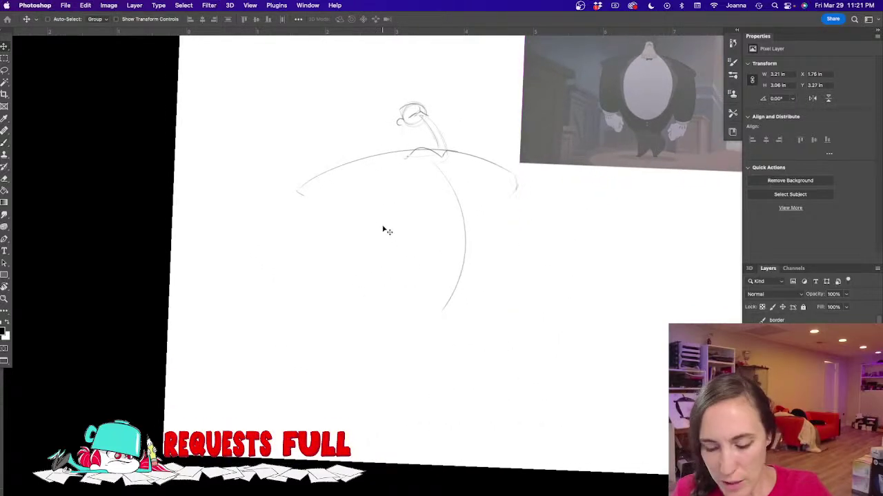
Step: Retrace the belly's right curve with the Brush and add short strokes extending its lower end
key("b")
mouse_move(454, 182)
left_mouse_down()
mouse_move(467, 252)
mouse_move(440, 324)
left_mouse_up()
left_click_drag(454, 295, 444, 331)
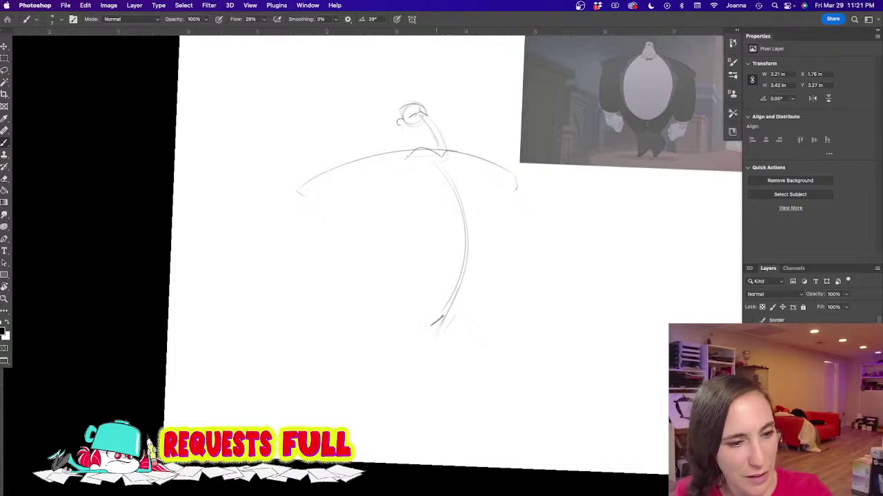
Step: Sketch the small waistline and the belly's rounded outer outline down both sides to the waist
left_click_drag(431, 323, 414, 326)
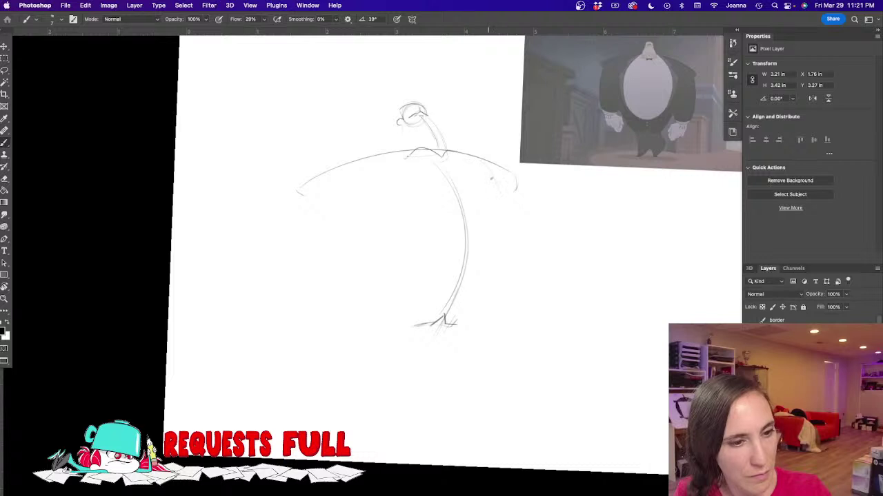
mouse_move(497, 178)
left_mouse_down()
mouse_move(483, 288)
mouse_move(452, 312)
left_mouse_up()
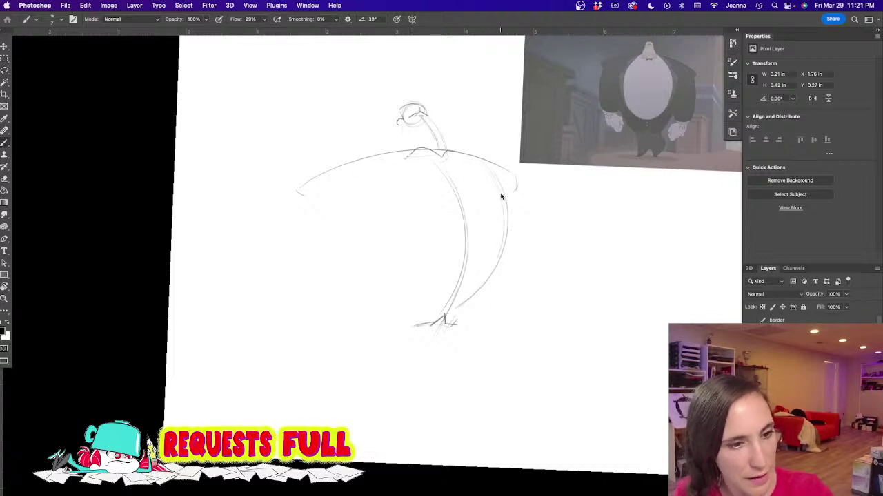
left_click_drag(442, 151, 513, 200)
left_click_drag(356, 193, 375, 163)
mouse_move(352, 217)
left_mouse_down()
mouse_move(364, 257)
mouse_move(406, 297)
mouse_move(445, 313)
left_mouse_up()
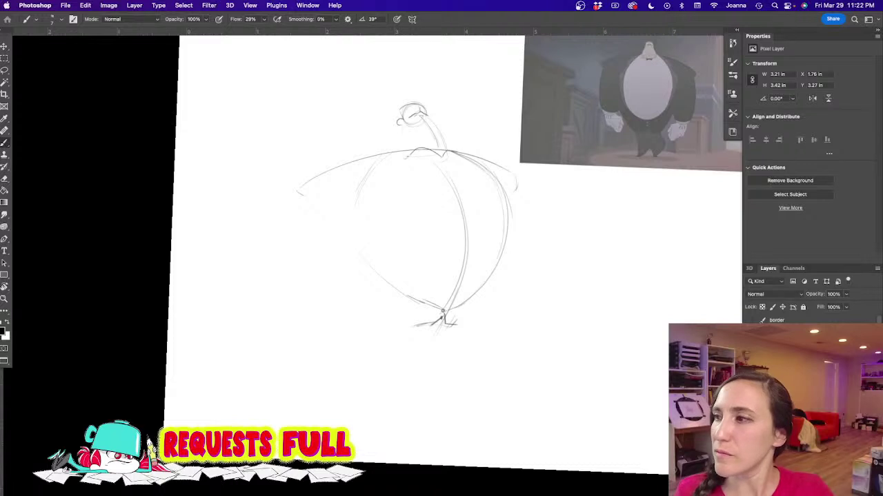
key("Tab")
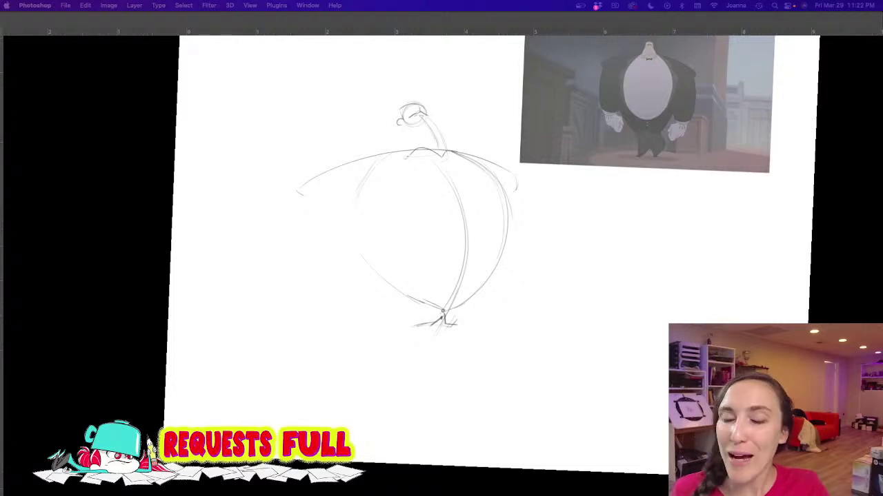
key("Tab")
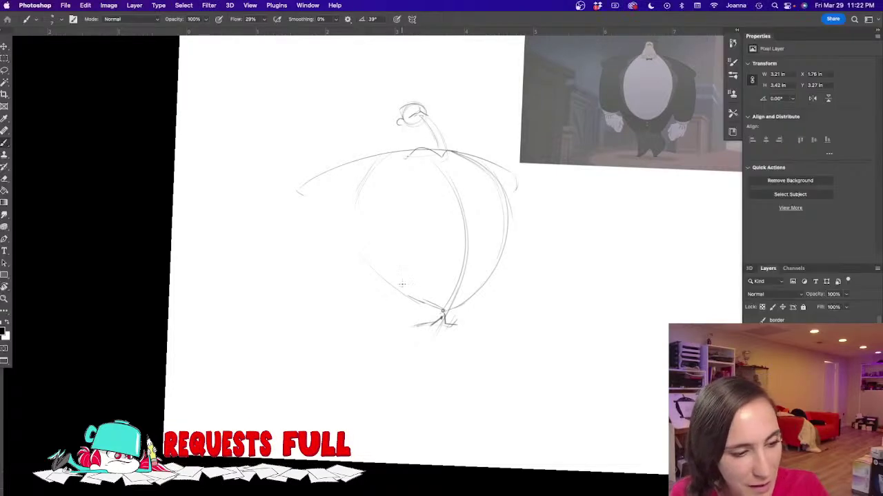
Step: Sketch two short tapering legs angled down from the waist and darken the belly's full outline
left_click_drag(451, 329, 436, 383)
left_click_drag(457, 354, 440, 375)
mouse_move(462, 319)
left_mouse_down()
mouse_move(452, 355)
mouse_move(421, 392)
mouse_move(365, 389)
left_mouse_up()
left_click_drag(422, 362, 390, 384)
mouse_move(407, 331)
left_mouse_down()
mouse_move(384, 378)
mouse_move(422, 364)
left_mouse_up()
mouse_move(456, 325)
left_mouse_down()
mouse_move(419, 379)
mouse_move(424, 359)
mouse_move(414, 387)
mouse_move(406, 379)
mouse_move(427, 374)
mouse_move(493, 278)
mouse_move(461, 337)
mouse_move(514, 231)
mouse_move(472, 158)
mouse_move(517, 235)
mouse_move(451, 358)
left_mouse_up()
mouse_move(360, 178)
left_mouse_down()
mouse_move(357, 252)
mouse_move(461, 314)
mouse_move(526, 247)
left_mouse_up()
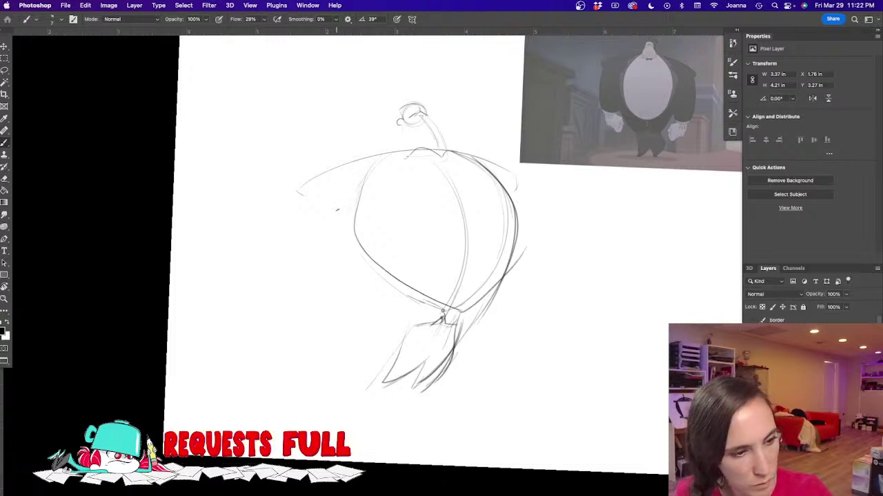
Step: Sketch the sloping left shoulder with its pointed pad and hanging sleeve, and reinforce the left leg and foot
mouse_move(399, 152)
left_mouse_down()
mouse_move(276, 202)
mouse_move(290, 210)
mouse_move(286, 258)
left_mouse_up()
mouse_move(336, 223)
left_mouse_down()
mouse_move(339, 255)
mouse_move(364, 310)
mouse_move(308, 323)
left_mouse_up()
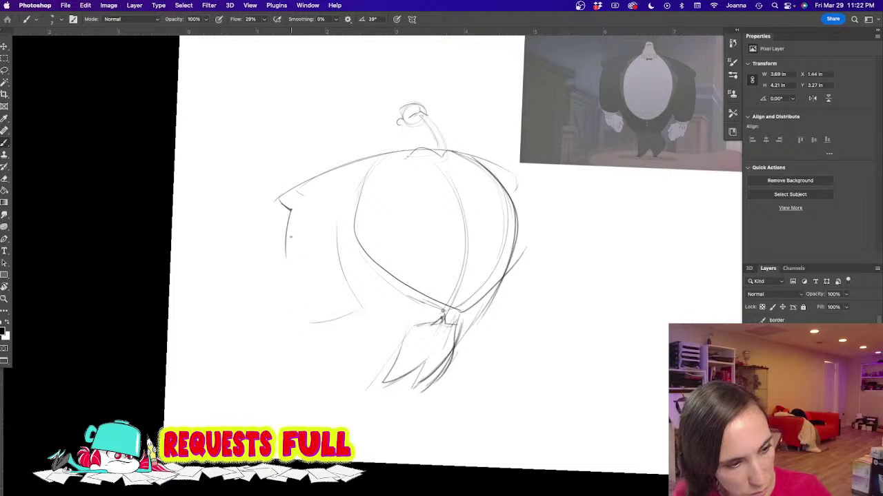
left_click_drag(290, 243, 307, 322)
left_click_drag(417, 328, 382, 391)
left_click_drag(418, 368, 394, 388)
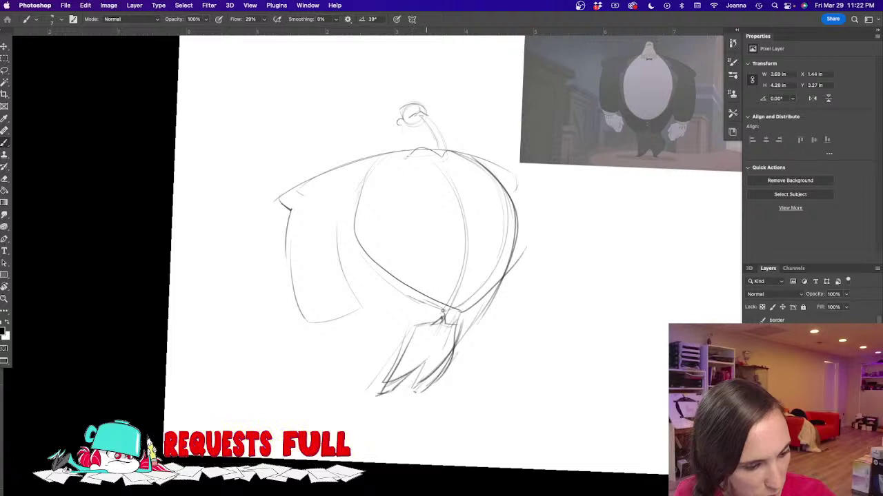
Step: Rough in the right arm as a wide sleeve extending outward and bending up at the elbow
left_click_drag(520, 175, 546, 197)
mouse_move(550, 263)
left_mouse_down()
mouse_move(515, 244)
mouse_move(592, 225)
left_mouse_up()
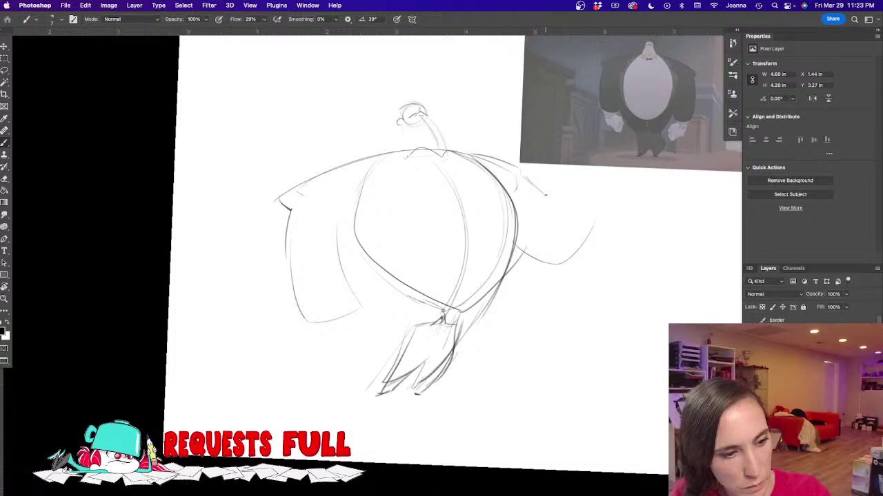
mouse_move(519, 160)
left_mouse_down()
mouse_move(485, 153)
mouse_move(572, 187)
left_mouse_up()
mouse_move(518, 222)
left_mouse_down()
mouse_move(614, 238)
mouse_move(631, 179)
left_mouse_up()
left_click_drag(579, 161, 568, 183)
left_click_drag(630, 178, 598, 232)
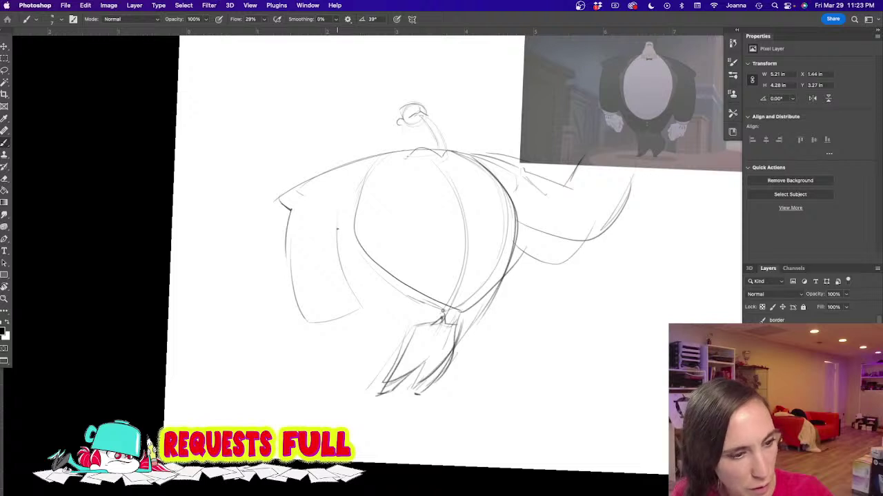
Step: Draw the jacket's lower edges converging from both sides of the belly toward the waist and legs
mouse_move(338, 234)
left_mouse_down()
mouse_move(404, 308)
mouse_move(412, 330)
left_mouse_up()
left_click_drag(486, 307, 458, 344)
left_click_drag(495, 290, 457, 347)
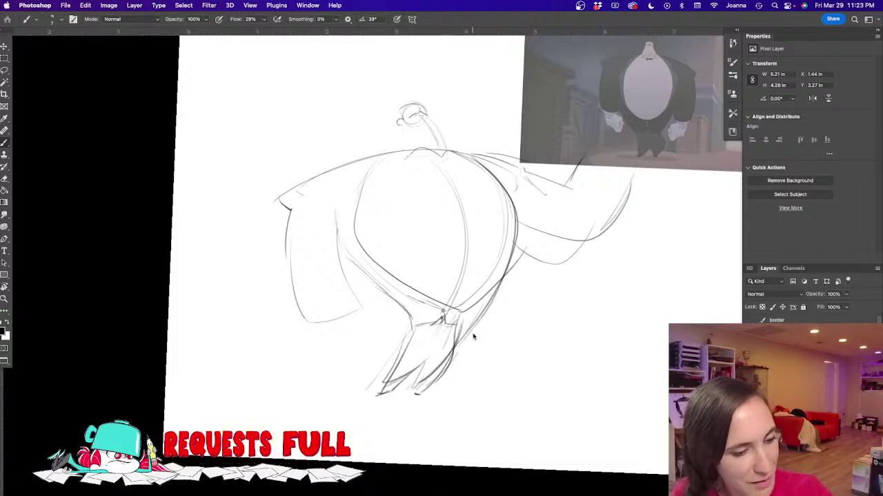
Step: Sketch a clenched fist below the hanging sleeve and darken both edges of that sleeve
mouse_move(358, 312)
left_mouse_down()
mouse_move(368, 337)
mouse_move(361, 316)
mouse_move(363, 352)
left_mouse_up()
left_click_drag(374, 316, 371, 345)
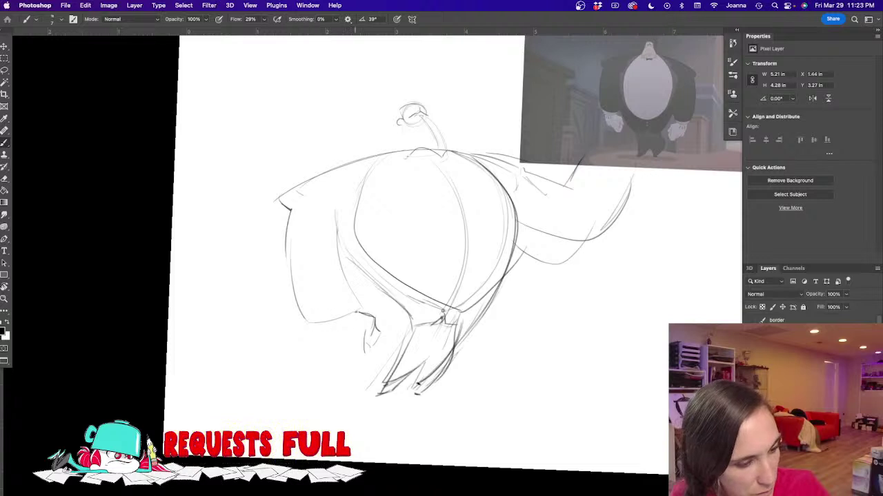
left_click_drag(288, 260, 314, 323)
left_click_drag(339, 232, 358, 314)
mouse_move(348, 276)
left_mouse_down()
mouse_move(358, 316)
mouse_move(349, 361)
mouse_move(365, 364)
mouse_move(329, 351)
mouse_move(350, 362)
left_mouse_up()
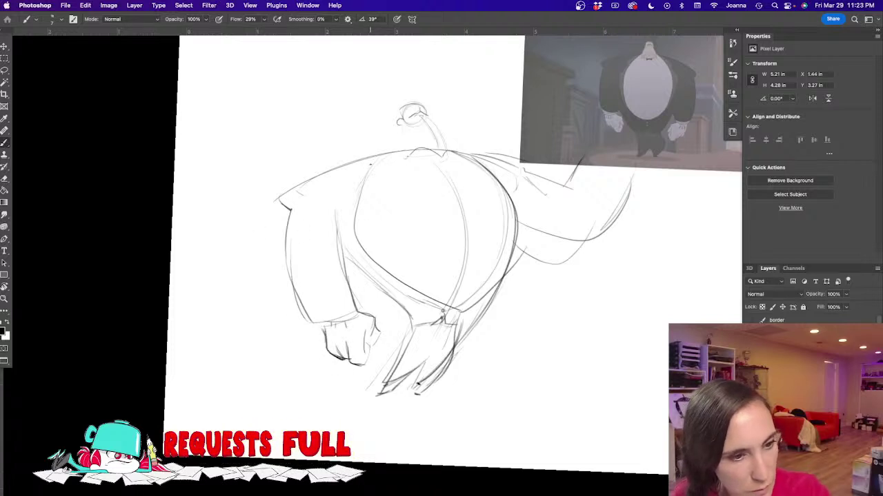
Step: Draw the shirt front's left curve inside the belly and erase the rough lines around the waist and right leg
mouse_move(390, 153)
left_mouse_down()
mouse_move(376, 207)
mouse_move(397, 269)
mouse_move(440, 303)
mouse_move(458, 345)
mouse_move(421, 393)
mouse_move(384, 394)
mouse_move(390, 364)
left_mouse_up()
key("e")
left_click_drag(470, 330, 443, 369)
key("b")
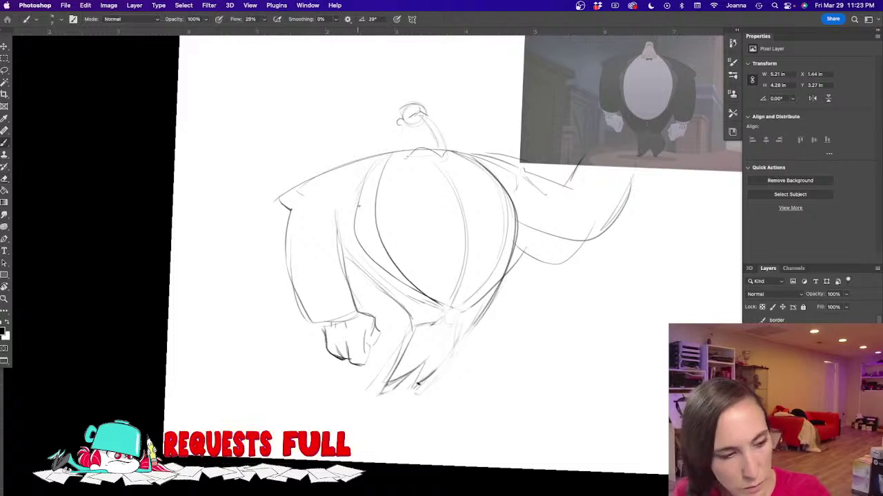
Step: Draw the jacket's notched left lapel and edge down to the waist, and add a small bow tie under the chin
left_click_drag(371, 170, 365, 193)
mouse_move(378, 153)
left_mouse_down()
mouse_move(355, 215)
mouse_move(396, 279)
mouse_move(452, 310)
left_mouse_up()
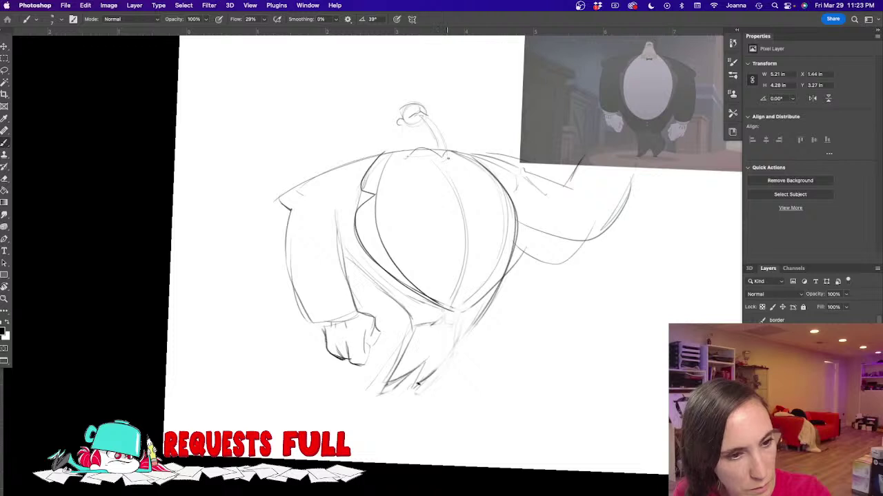
left_click_drag(435, 166, 426, 171)
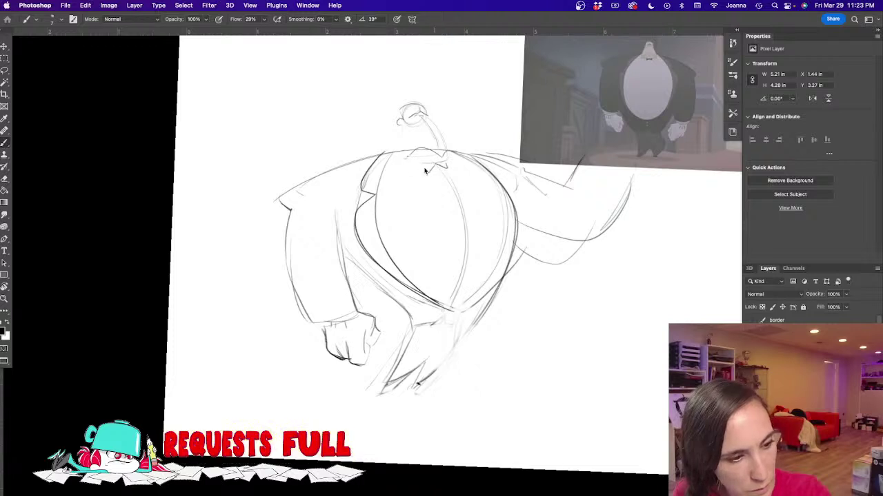
Step: Refine the lowered arm's hand and cuff, and darken the left shoulder tip and sleeve edge
left_click_drag(371, 330, 378, 344)
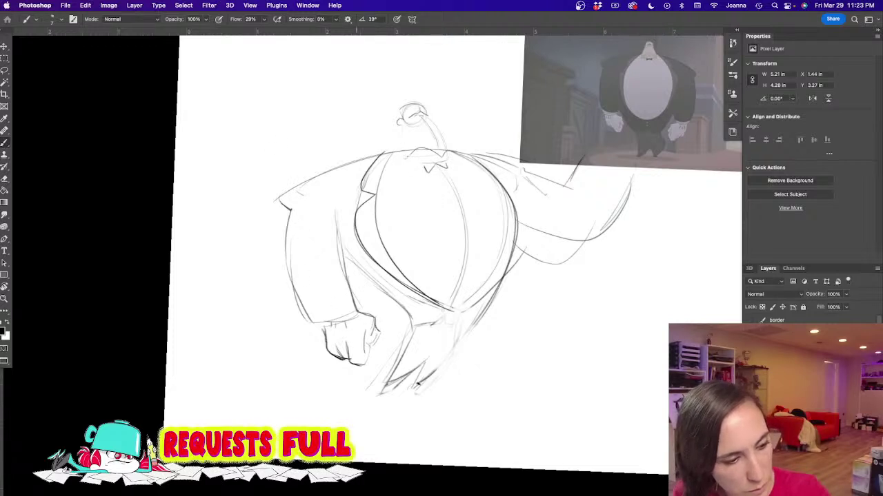
left_click_drag(358, 313, 321, 322)
left_click_drag(279, 192, 289, 207)
left_click_drag(349, 264, 331, 295)
Step: Redraw the raised arm's cuff and sleeve in darker lines, adding a pointed right shoulder pad and an upturned hand
mouse_move(552, 218)
left_mouse_down()
mouse_move(568, 191)
mouse_move(610, 202)
mouse_move(572, 272)
left_mouse_up()
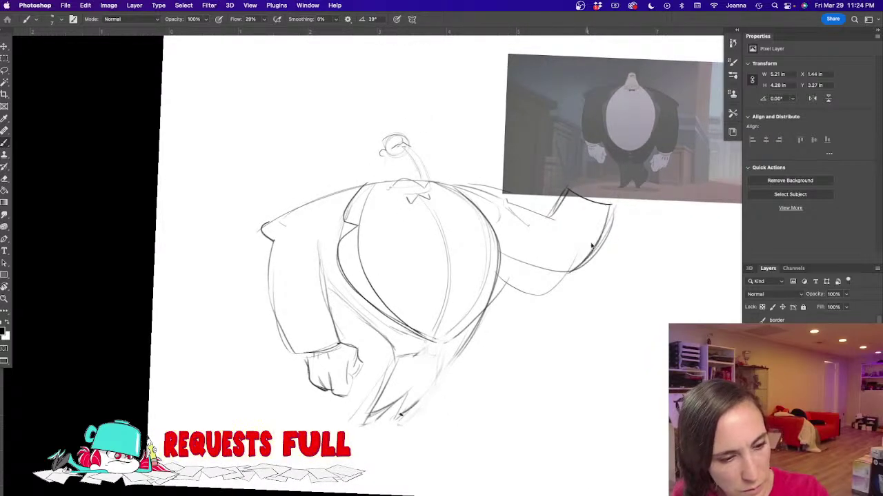
mouse_move(427, 183)
left_mouse_down()
mouse_move(498, 187)
mouse_move(484, 195)
mouse_move(553, 217)
mouse_move(583, 196)
left_mouse_up()
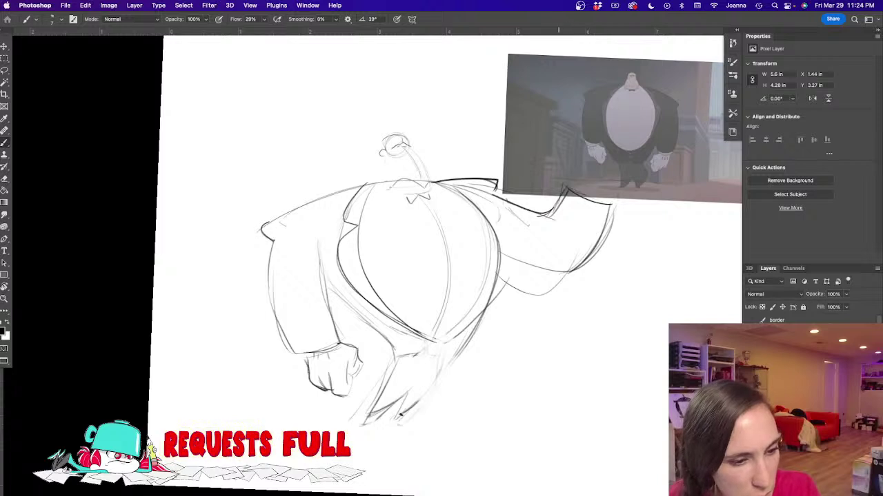
mouse_move(567, 186)
left_mouse_down()
mouse_move(549, 161)
mouse_move(573, 163)
mouse_move(575, 175)
mouse_move(639, 157)
left_mouse_up()
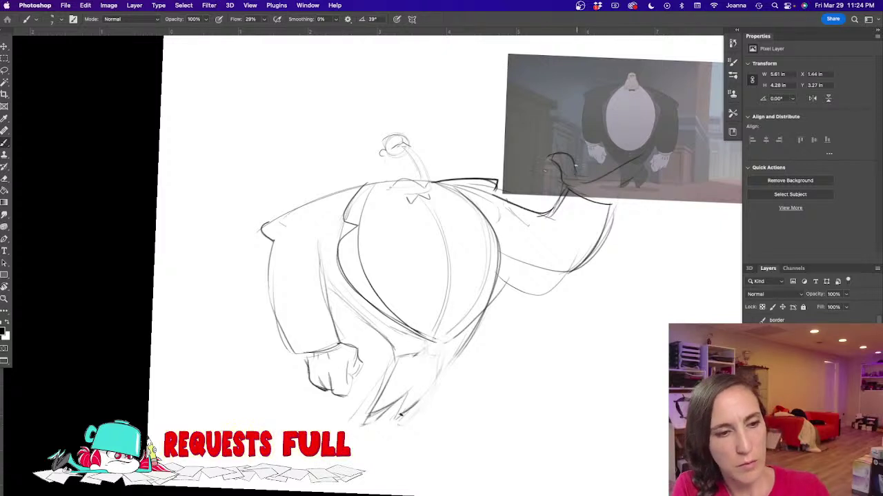
mouse_move(632, 178)
left_mouse_down()
mouse_move(600, 200)
mouse_move(568, 193)
mouse_move(600, 216)
mouse_move(567, 268)
left_mouse_up()
left_click_drag(495, 248, 565, 274)
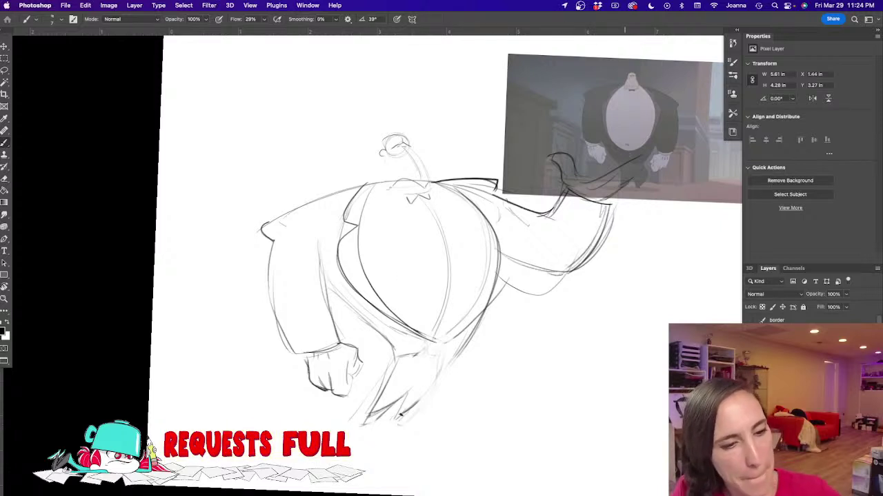
Step: Draw a flat, wide serving tray resting on the raised hand
left_click_drag(650, 156, 576, 154)
mouse_move(642, 152)
left_mouse_down()
mouse_move(563, 152)
mouse_move(657, 158)
mouse_move(596, 151)
left_mouse_up()
left_click_drag(540, 152, 580, 157)
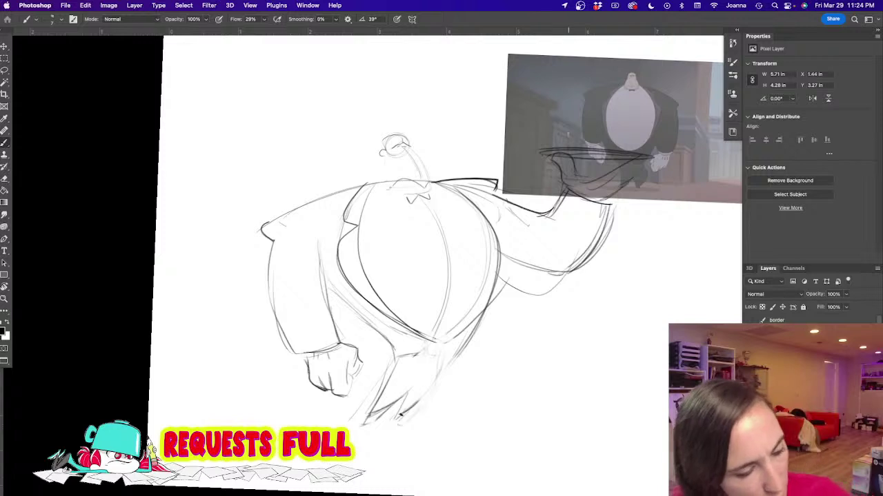
Step: Darken the right leg's outer line and outline the head's crown, long jaw and curved chin
left_click_drag(481, 318, 399, 418)
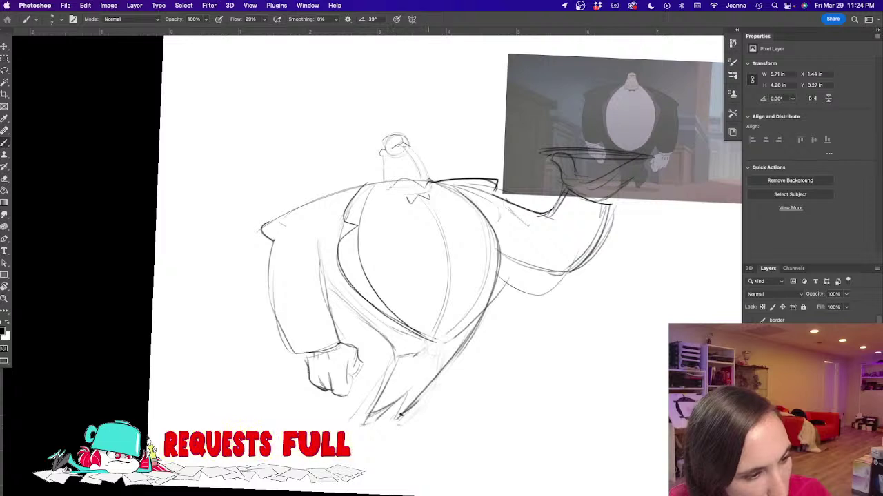
mouse_move(405, 191)
left_mouse_down()
mouse_move(379, 184)
mouse_move(384, 158)
mouse_move(428, 180)
left_mouse_up()
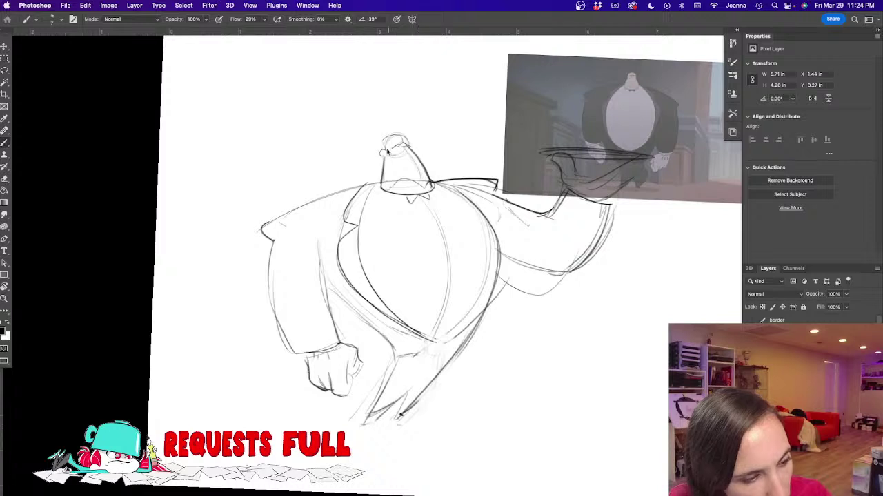
left_click_drag(384, 152, 407, 135)
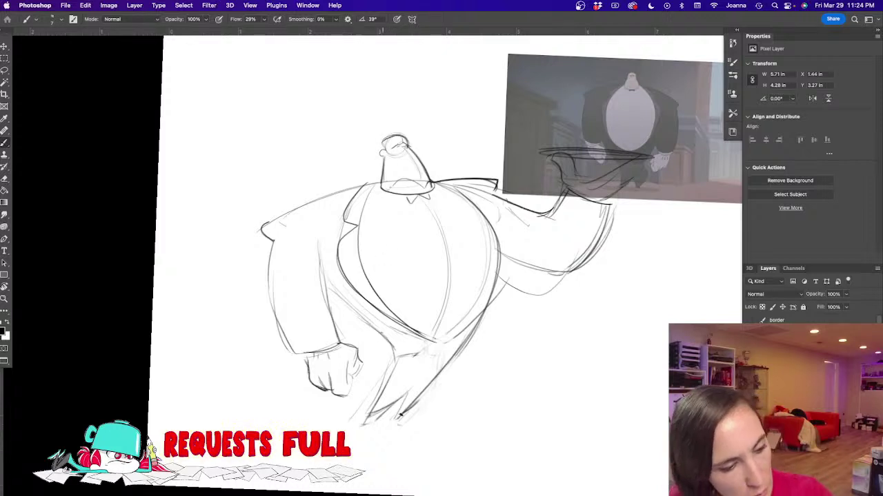
Step: Darken the left leg and pointed feet, and define the waistline below the belly
left_click_drag(393, 343, 367, 418)
left_click_drag(411, 388, 384, 408)
mouse_move(442, 333)
left_mouse_down()
mouse_move(437, 354)
mouse_move(393, 361)
left_mouse_up()
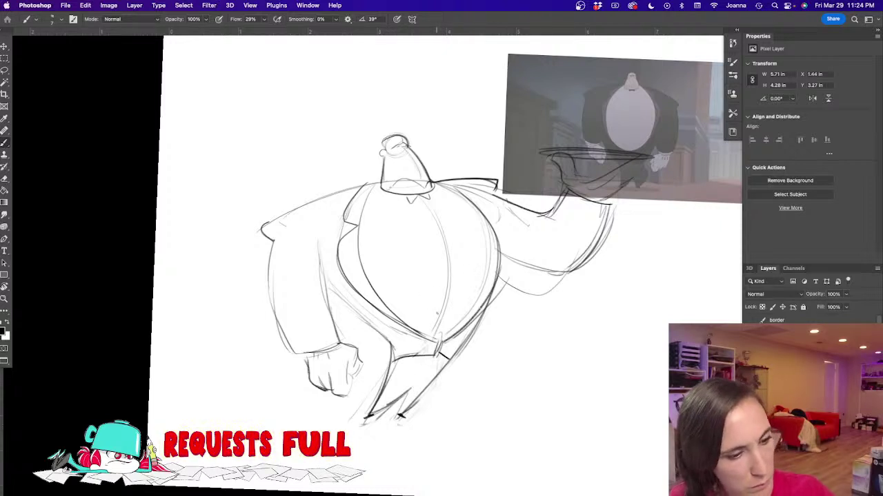
Step: Erase the stray curve beneath the raised arm, and move the forearm with its tray closer to the body
key("e")
mouse_move(509, 282)
left_mouse_down()
mouse_move(564, 281)
mouse_move(542, 298)
left_mouse_up()
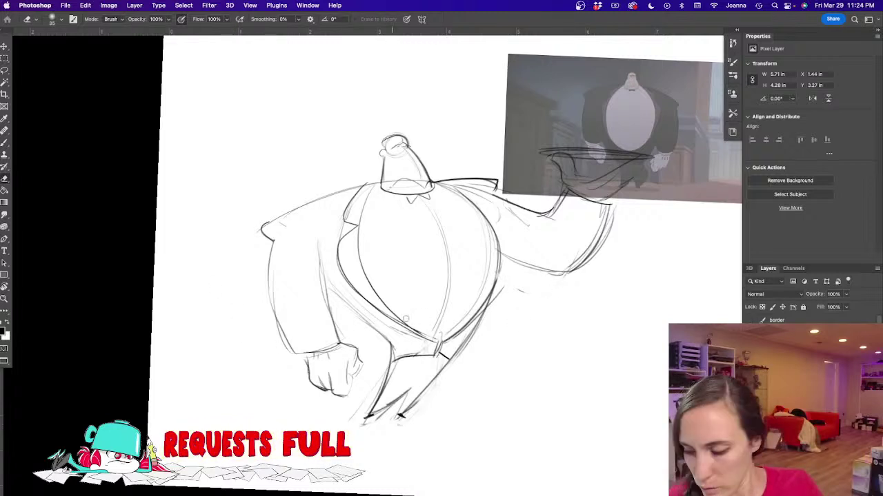
key("l")
mouse_move(546, 199)
left_mouse_down()
mouse_move(536, 269)
mouse_move(510, 150)
mouse_move(499, 160)
mouse_move(528, 147)
mouse_move(524, 138)
left_mouse_up()
key("v")
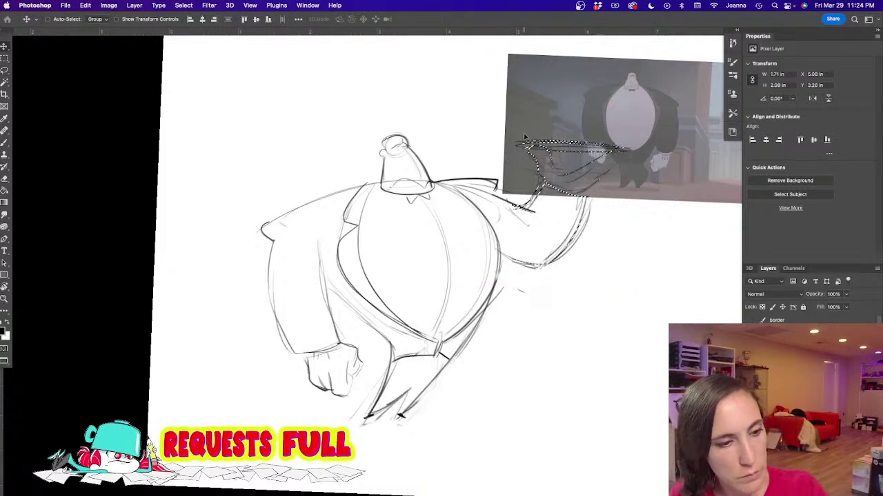
key("ctrl+d")
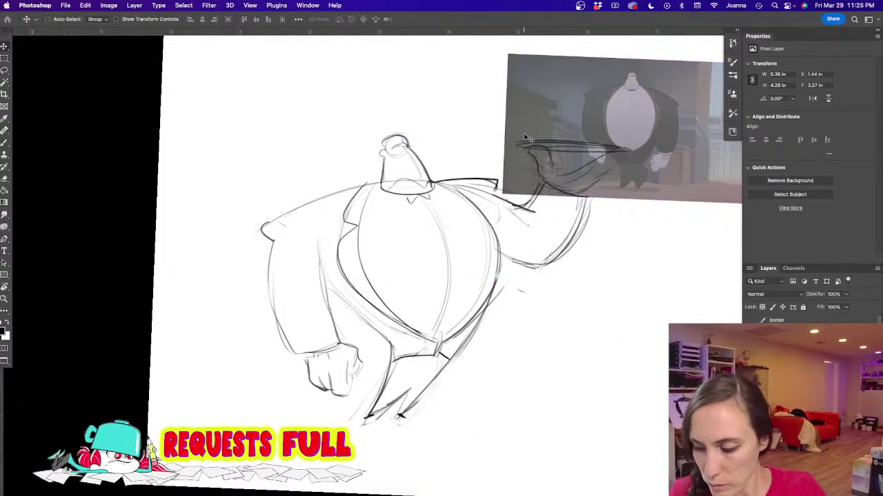
Step: Select the head and rotate it about -10.23° so it tilts to the left
key("l")
mouse_move(378, 178)
left_mouse_down()
mouse_move(399, 197)
mouse_move(424, 200)
mouse_move(431, 184)
left_mouse_up()
mouse_move(369, 163)
left_mouse_down()
mouse_move(390, 180)
mouse_move(430, 185)
mouse_move(435, 146)
mouse_move(344, 150)
left_mouse_up()
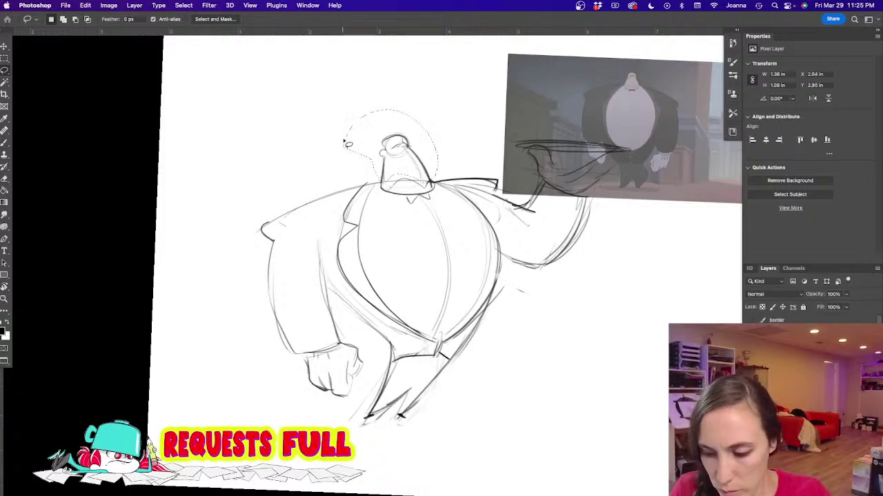
key("ctrl+t")
left_click_drag(338, 104, 328, 115)
key("Return")
key("ctrl+d")
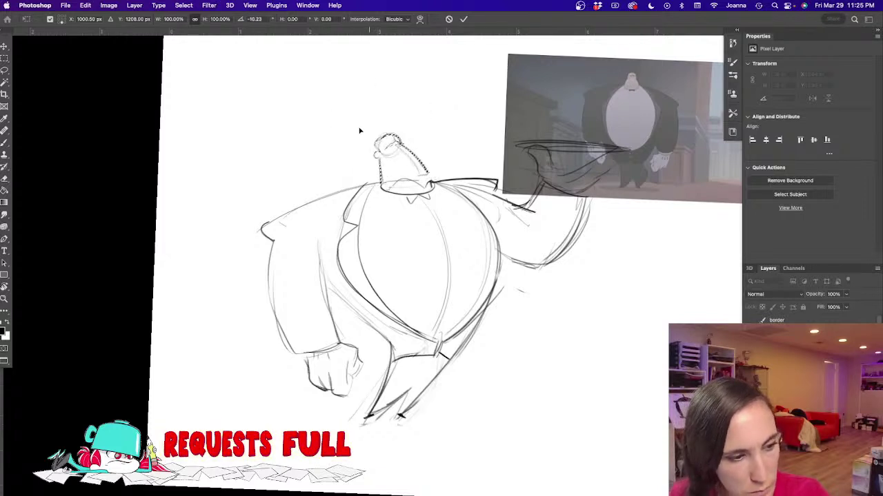
Step: Redraw the tilted head's jaw and chin with a frowning mouth, and darken the bow tie
key("b")
mouse_move(400, 144)
left_mouse_down()
mouse_move(430, 182)
mouse_move(389, 188)
left_mouse_up()
mouse_move(389, 156)
left_mouse_down()
mouse_move(391, 195)
mouse_move(383, 188)
mouse_move(404, 195)
mouse_move(432, 181)
mouse_move(430, 200)
mouse_move(411, 206)
left_mouse_up()
mouse_move(407, 198)
left_mouse_down()
mouse_move(448, 253)
mouse_move(450, 281)
left_mouse_up()
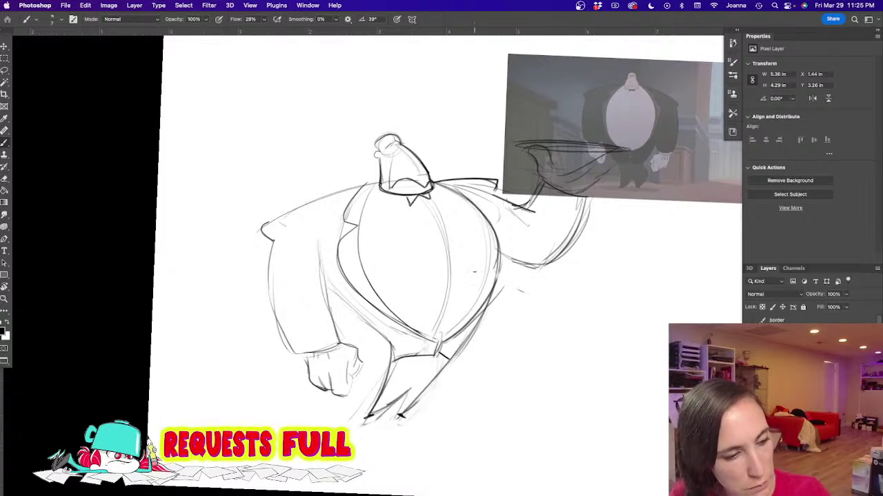
Step: Add a pointed coattail beside the left leg, and draw a cherry-topped cupcake on the tray with fingers beneath it
left_click_drag(391, 346, 367, 394)
left_click_drag(388, 378, 369, 393)
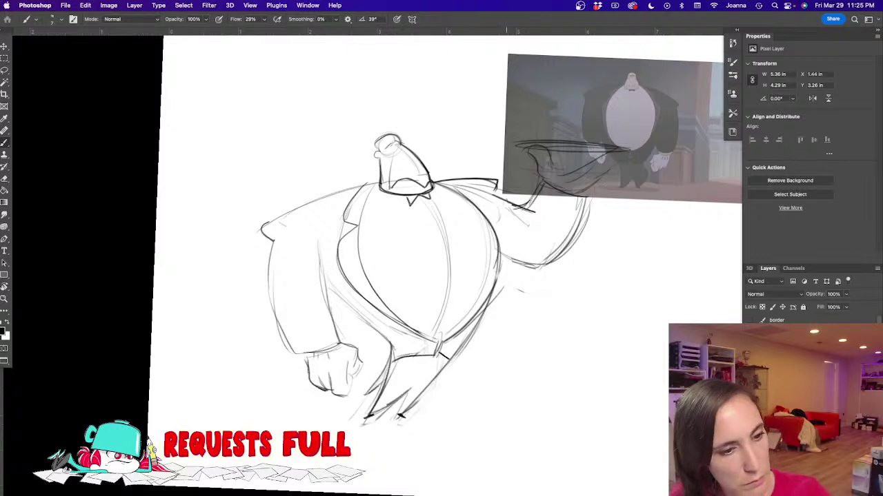
mouse_move(566, 141)
left_mouse_down()
mouse_move(568, 131)
mouse_move(588, 130)
mouse_move(561, 131)
mouse_move(582, 143)
mouse_move(582, 116)
mouse_move(568, 125)
mouse_move(574, 110)
mouse_move(566, 121)
mouse_move(571, 142)
left_mouse_up()
mouse_move(577, 131)
left_mouse_down()
mouse_move(587, 171)
mouse_move(597, 172)
mouse_move(585, 191)
mouse_move(572, 179)
left_mouse_up()
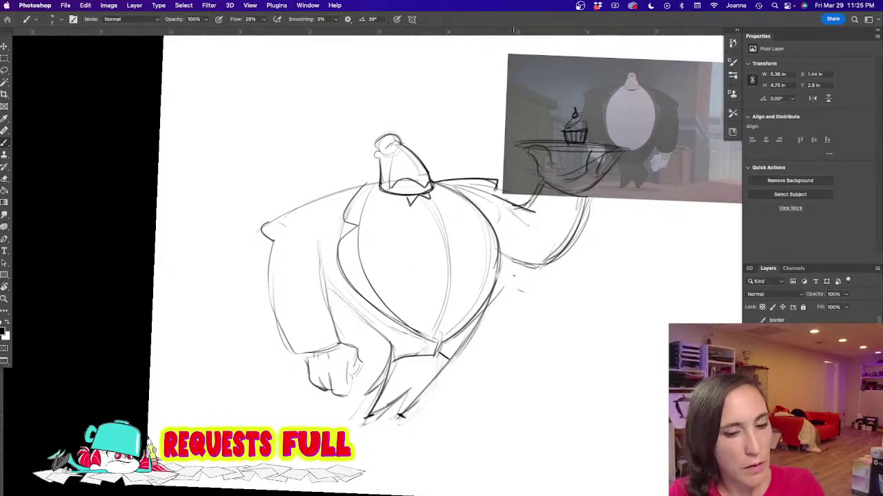
Step: Hide the reference image and straighten the rotated canvas view
left_click(752, 387)
left_click_drag(313, 329, 300, 284)
mouse_move(233, 299)
left_mouse_down()
mouse_move(249, 298)
mouse_move(256, 280)
mouse_move(241, 297)
left_mouse_up()
key("r")
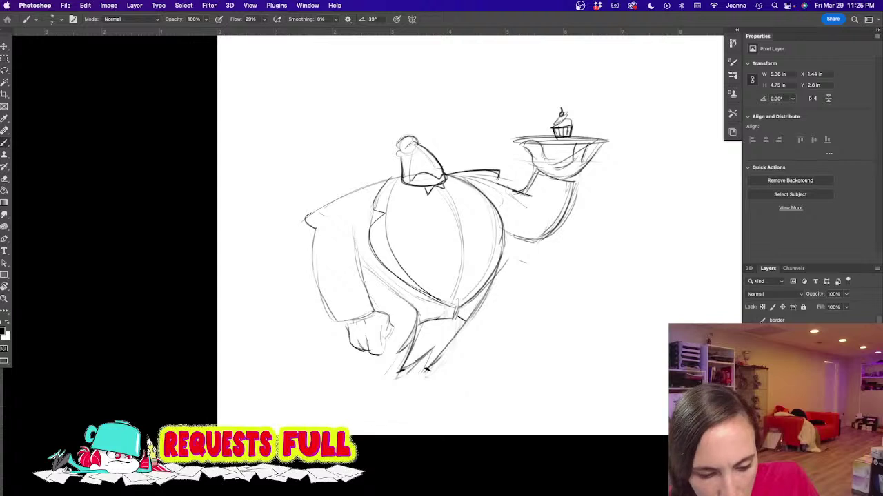
Step: Hide the tuxedo man sketch, show the faded red-hooded woman reference, and select the layer for her drawing
left_click(786, 358)
left_click(750, 359)
left_click(750, 372)
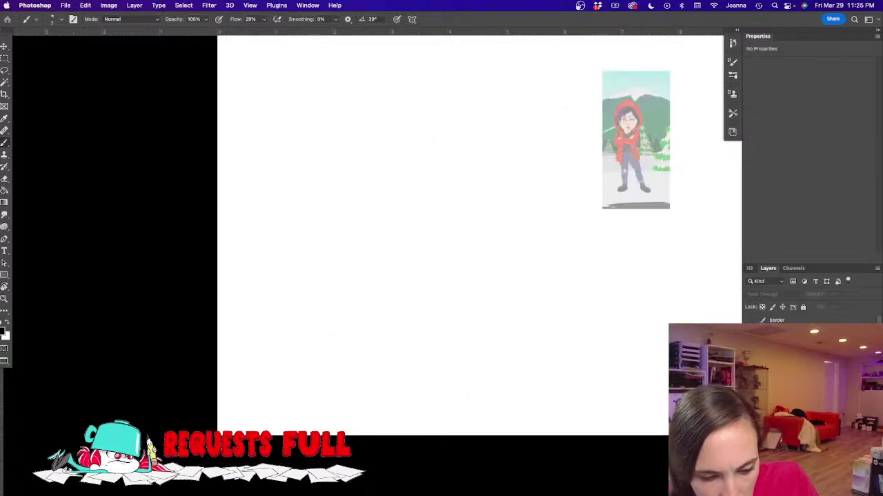
left_click(786, 372)
left_click(838, 491)
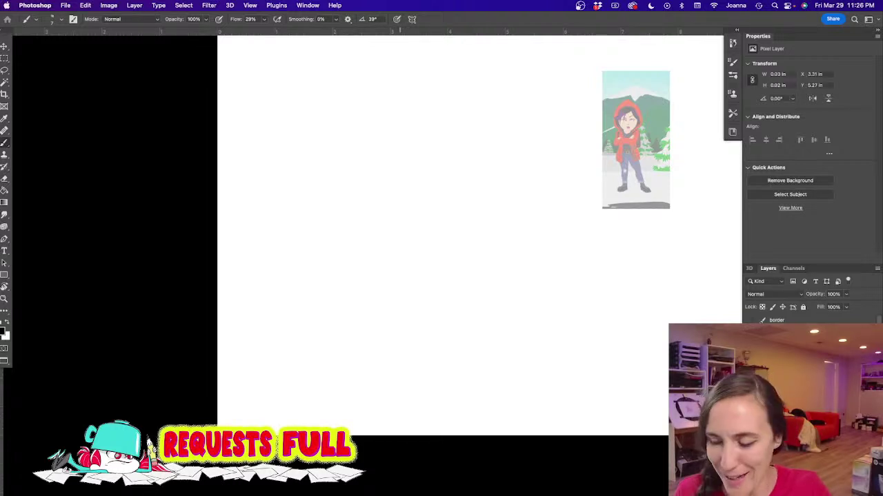
Step: Rough in a large rounded head with curved hair guide lines and the start of a neck
scroll(361, 290, "up", 3)
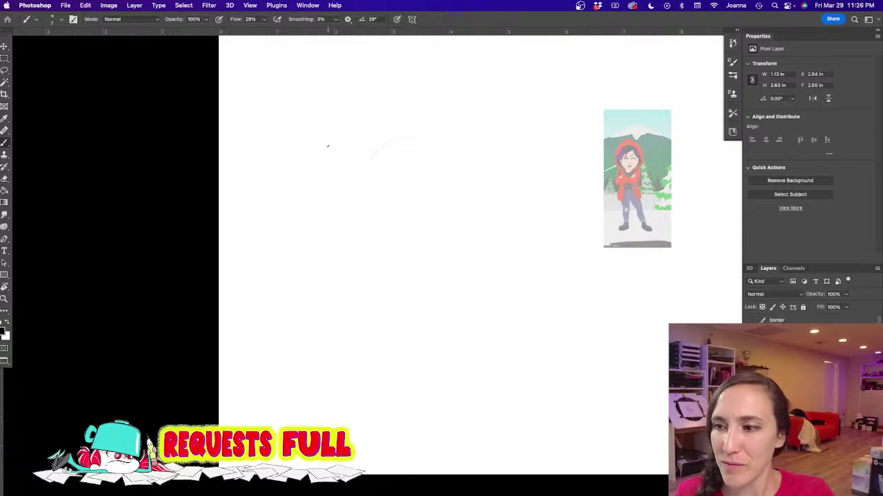
mouse_move(410, 134)
left_mouse_down()
mouse_move(376, 146)
mouse_move(436, 144)
mouse_move(424, 135)
mouse_move(455, 187)
mouse_move(442, 151)
mouse_move(452, 202)
mouse_move(435, 147)
mouse_move(450, 163)
mouse_move(456, 199)
mouse_move(423, 218)
left_mouse_up()
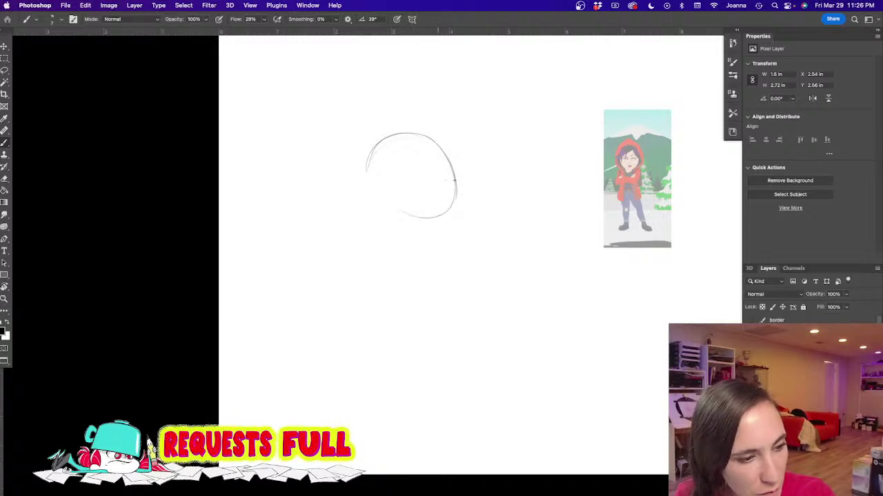
left_click_drag(414, 140, 413, 178)
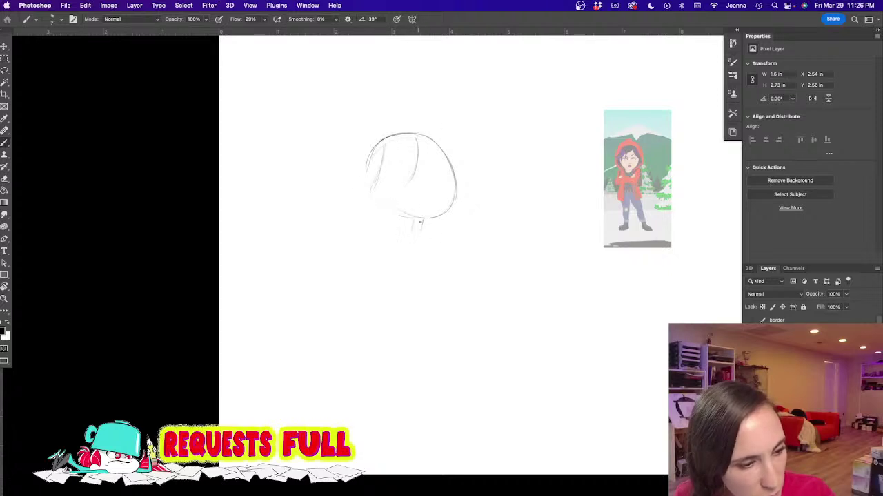
Step: Sketch the narrow torso and hips below the head, with the left leg ending in a chunky boot
scroll(392, 230, "down", 2)
mouse_move(435, 205)
left_mouse_down()
mouse_move(396, 195)
mouse_move(436, 205)
mouse_move(392, 232)
mouse_move(399, 274)
mouse_move(387, 255)
mouse_move(384, 305)
mouse_move(404, 317)
mouse_move(409, 343)
mouse_move(403, 371)
left_mouse_up()
left_click_drag(388, 315, 393, 365)
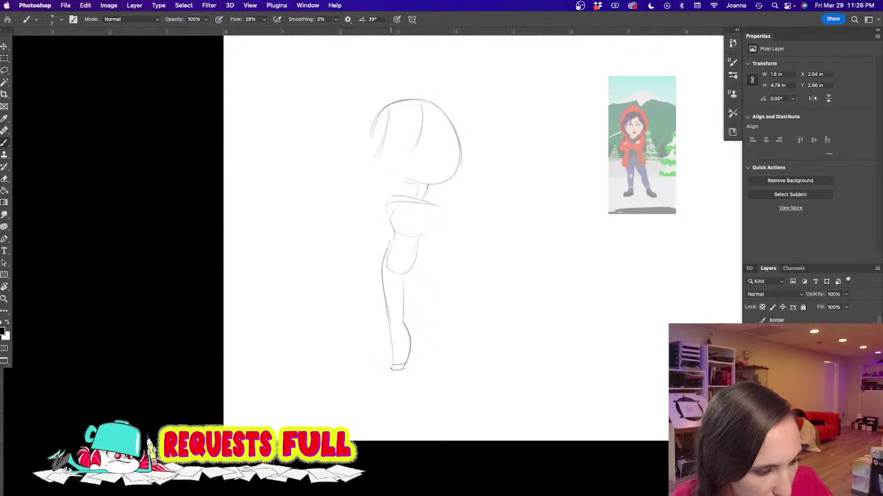
mouse_move(404, 370)
left_mouse_down()
mouse_move(405, 384)
mouse_move(354, 380)
mouse_move(386, 398)
left_mouse_up()
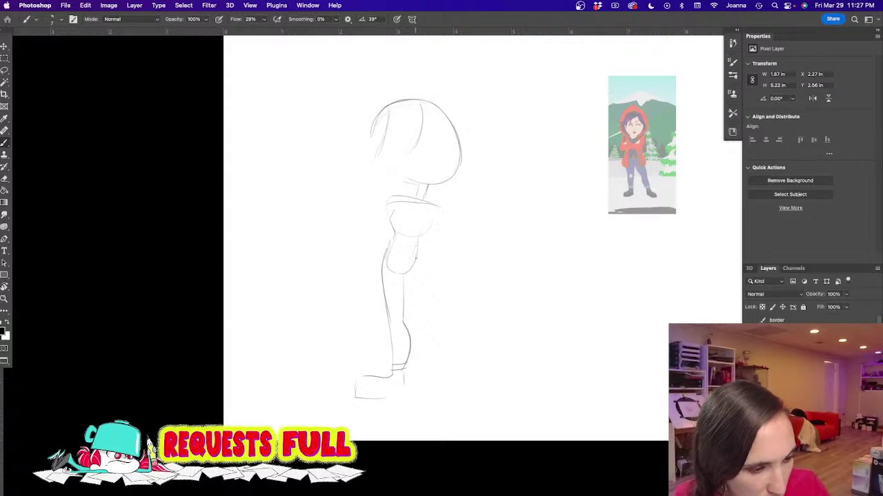
mouse_move(389, 376)
left_mouse_down()
mouse_move(368, 379)
mouse_move(360, 397)
mouse_move(383, 401)
mouse_move(404, 380)
left_mouse_up()
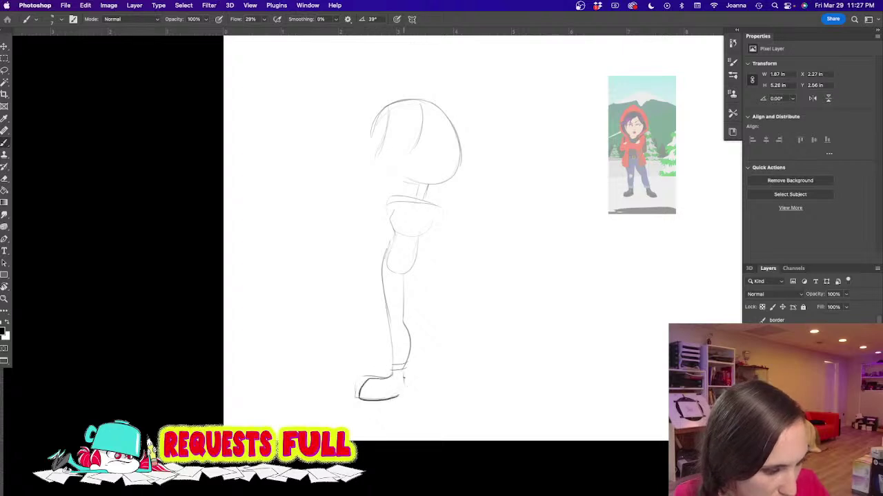
Step: Sketch the right leg angled outward from the hips, with a cuff and a chunky boot
left_click_drag(417, 255, 431, 324)
left_click_drag(404, 281, 429, 361)
mouse_move(429, 309)
left_mouse_down()
mouse_move(440, 361)
mouse_move(471, 396)
left_mouse_up()
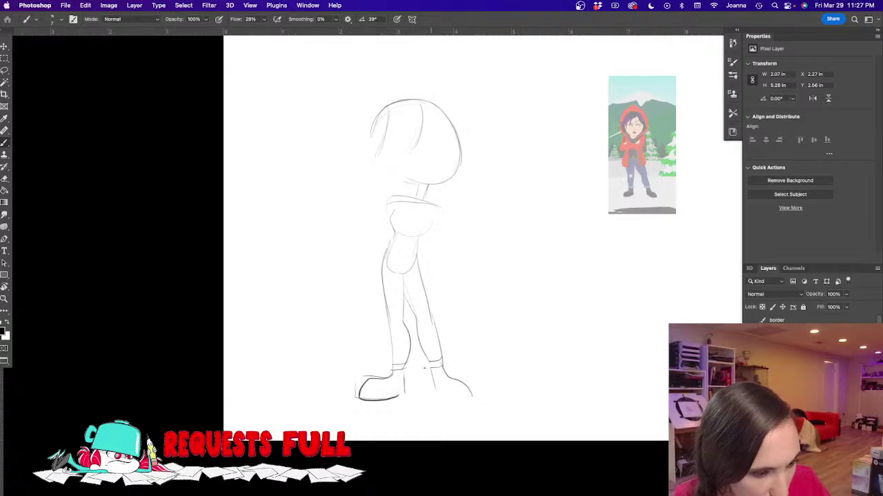
left_click_drag(442, 370, 474, 403)
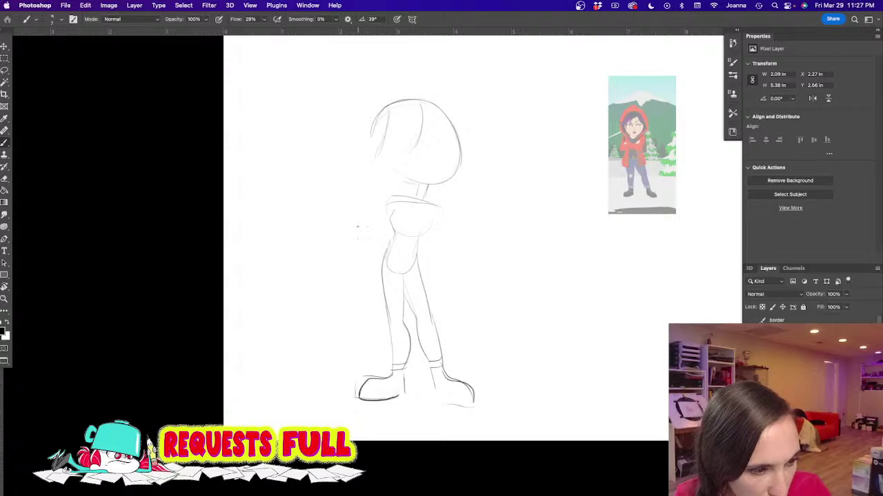
Step: Lighten the rough head lines and redraw the face as an oval with a curved vertical centre line
key("e")
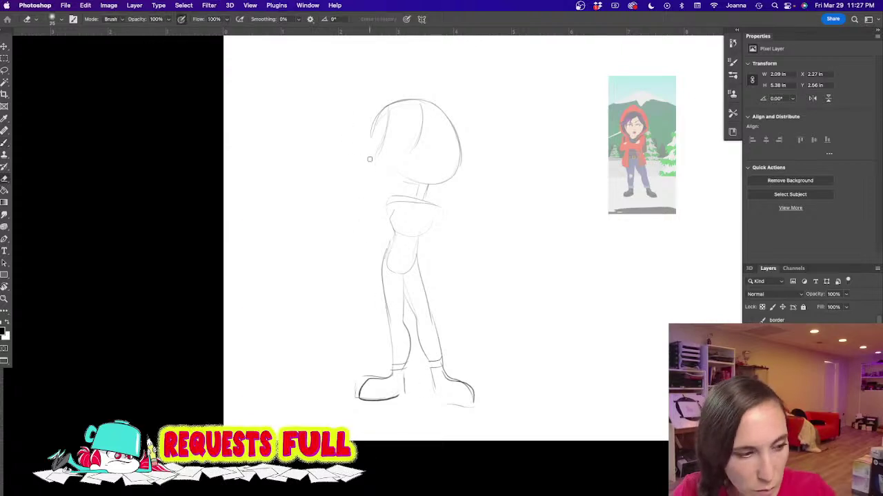
mouse_move(421, 184)
left_mouse_down()
mouse_move(431, 100)
mouse_move(378, 171)
mouse_move(378, 130)
mouse_move(390, 163)
mouse_move(447, 179)
left_mouse_up()
key("b")
mouse_move(400, 115)
left_mouse_down()
mouse_move(444, 106)
mouse_move(460, 128)
mouse_move(416, 184)
left_mouse_up()
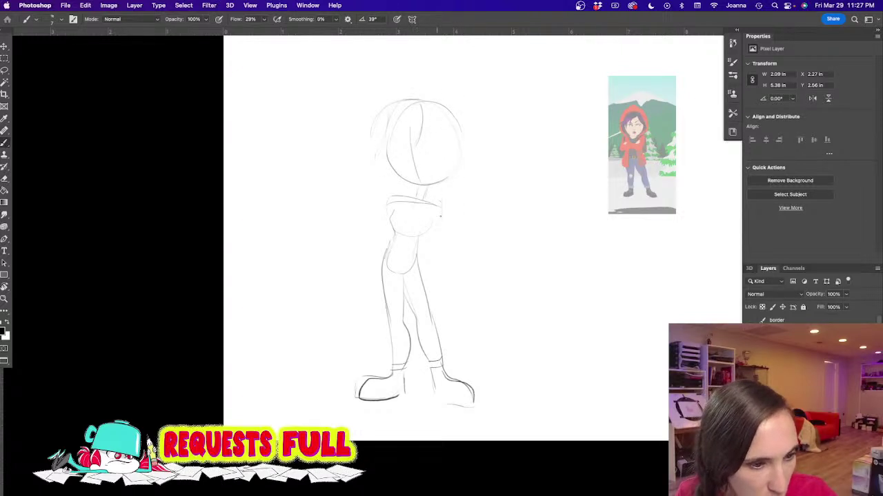
Step: Sketch both arms crossed over the chest, undoing the stray stroke
mouse_move(444, 218)
left_mouse_down()
mouse_move(428, 248)
mouse_move(413, 246)
mouse_move(420, 252)
mouse_move(386, 230)
left_mouse_up()
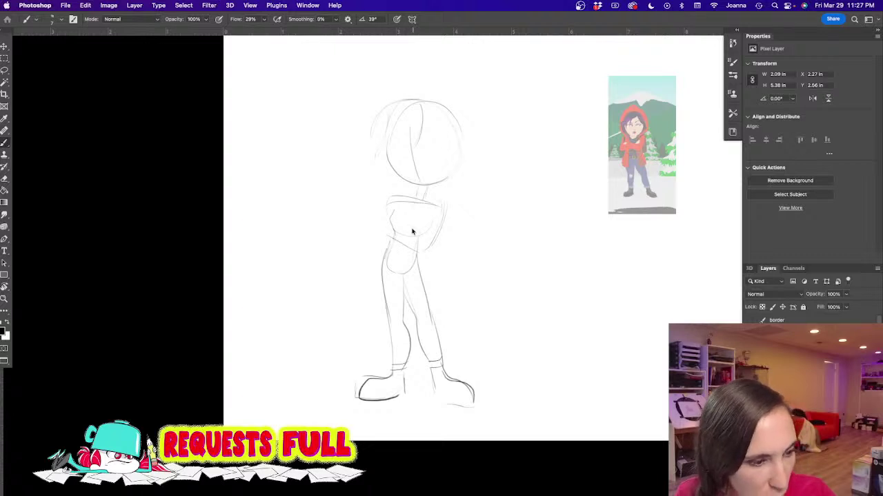
mouse_move(426, 217)
left_mouse_down()
mouse_move(389, 218)
mouse_move(400, 224)
mouse_move(381, 229)
mouse_move(390, 199)
mouse_move(375, 227)
mouse_move(390, 199)
mouse_move(368, 241)
mouse_move(406, 248)
mouse_move(372, 249)
left_mouse_up()
key("ctrl+z")
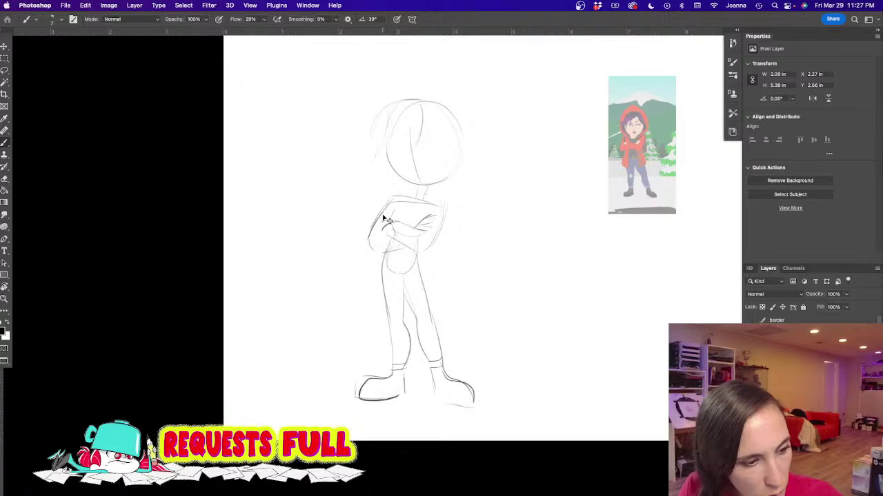
Step: Draw the open jacket's flared lower panels, and add a belt and a knee patch to the trousers
mouse_move(381, 218)
left_mouse_down()
mouse_move(399, 242)
mouse_move(417, 301)
left_mouse_up()
mouse_move(432, 249)
left_mouse_down()
mouse_move(446, 284)
mouse_move(415, 298)
left_mouse_up()
mouse_move(373, 255)
left_mouse_down()
mouse_move(369, 276)
mouse_move(380, 298)
left_mouse_up()
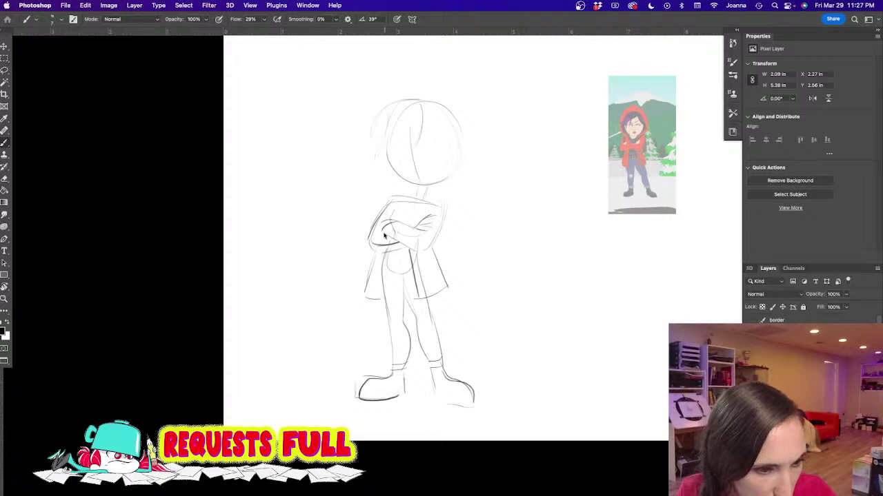
mouse_move(384, 260)
left_mouse_down()
mouse_move(412, 266)
mouse_move(405, 260)
left_mouse_up()
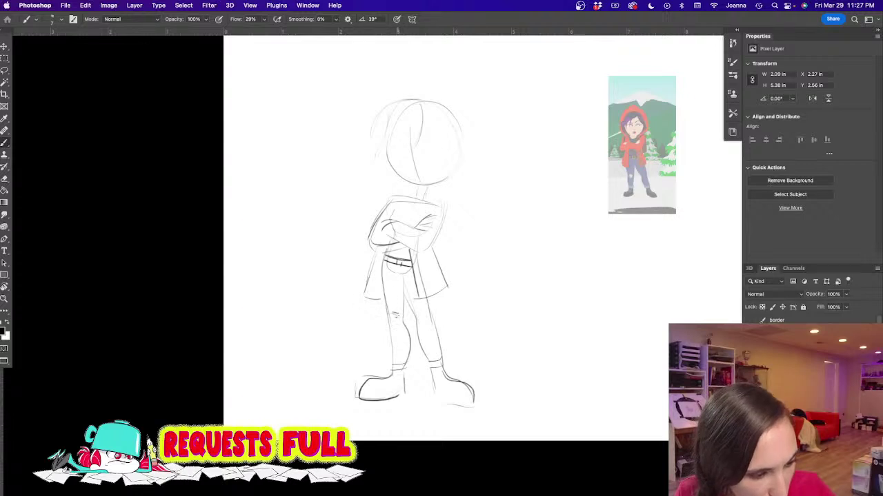
left_click_drag(392, 314, 393, 324)
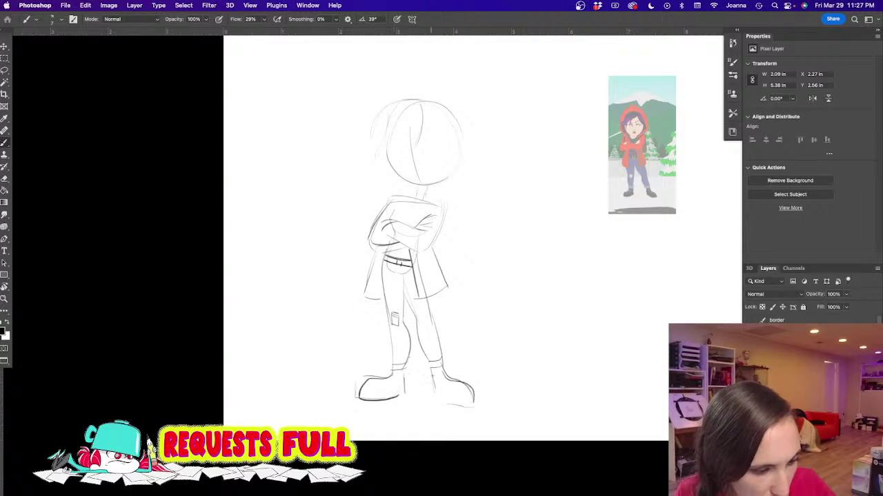
Step: Close the right boot's outline and add jagged treaded soles under both boots
left_click_drag(436, 395, 459, 406)
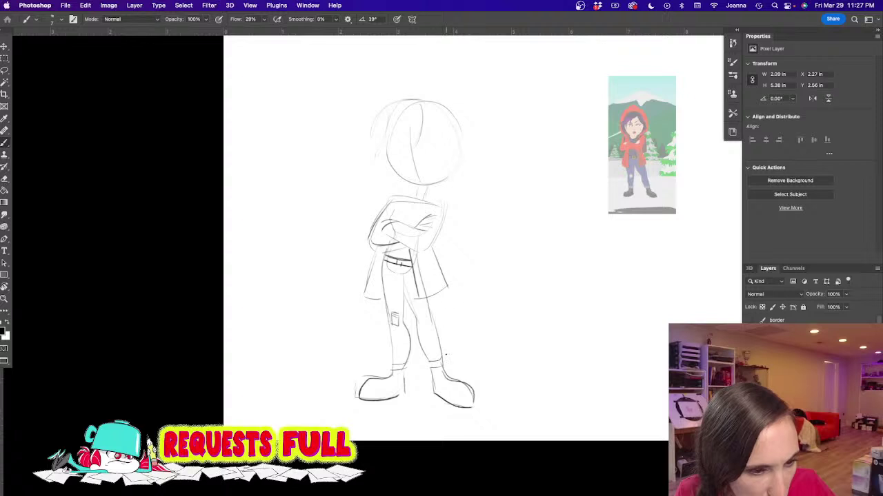
scroll(620, 196, "up", 2)
mouse_move(399, 443)
left_mouse_down()
mouse_move(401, 404)
mouse_move(441, 412)
left_mouse_up()
mouse_move(337, 373)
left_mouse_down()
mouse_move(305, 399)
mouse_move(362, 394)
left_mouse_up()
left_click_drag(321, 345, 361, 428)
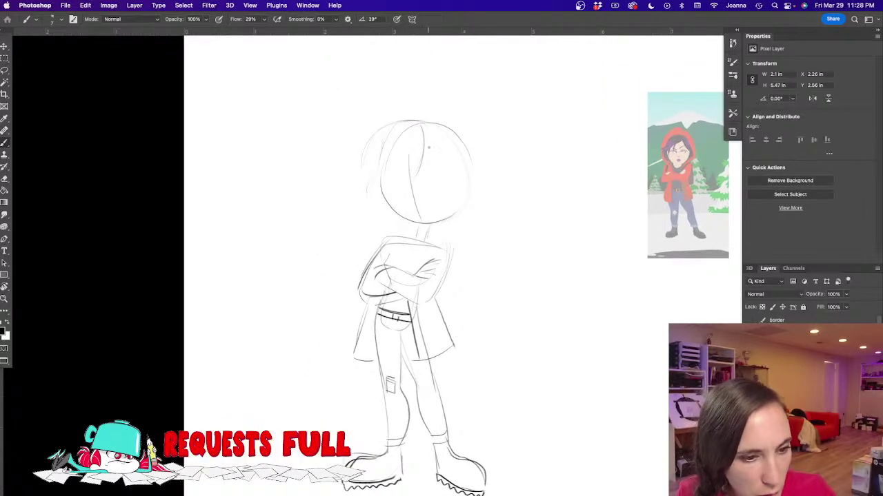
Step: Draw a scooped shirt neckline and a large hood with a pointed tip around the head
mouse_move(425, 245)
left_mouse_down()
mouse_move(406, 254)
mouse_move(409, 242)
mouse_move(413, 275)
left_mouse_up()
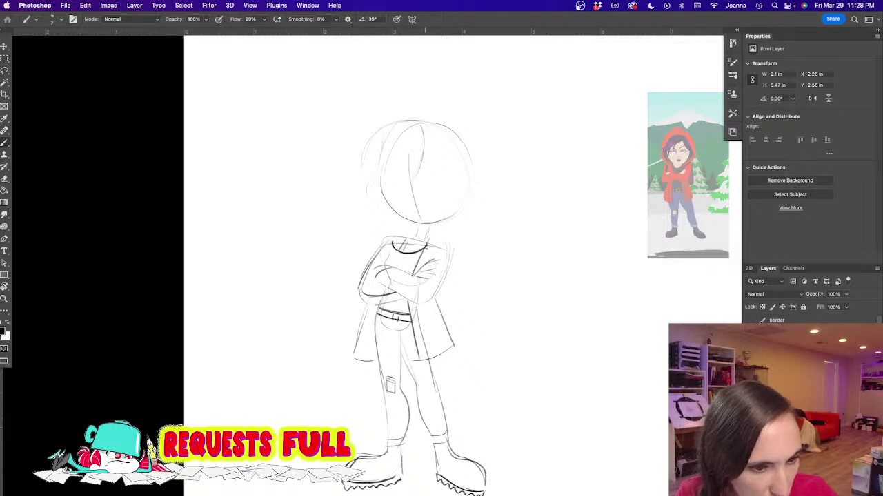
left_click_drag(427, 244, 464, 215)
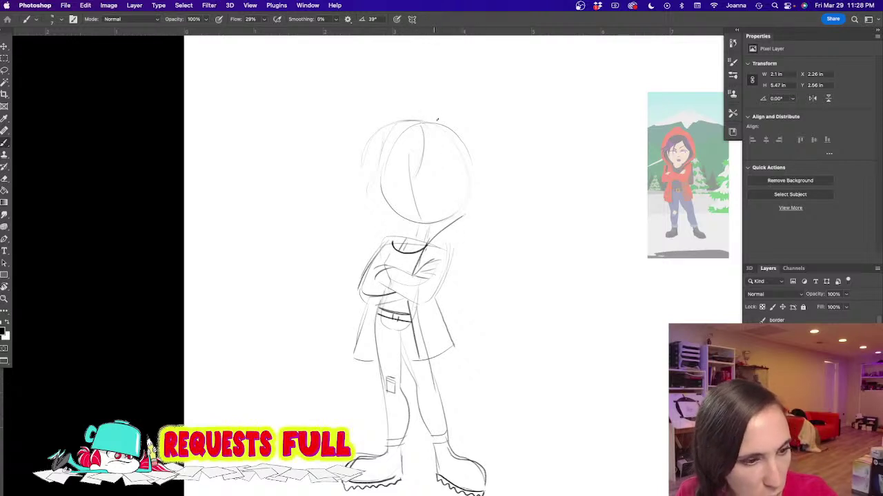
mouse_move(431, 107)
left_mouse_down()
mouse_move(452, 108)
mouse_move(483, 163)
mouse_move(471, 160)
mouse_move(479, 198)
mouse_move(487, 184)
mouse_move(460, 224)
left_mouse_up()
mouse_move(414, 119)
left_mouse_down()
mouse_move(372, 182)
mouse_move(376, 210)
mouse_move(391, 224)
left_mouse_up()
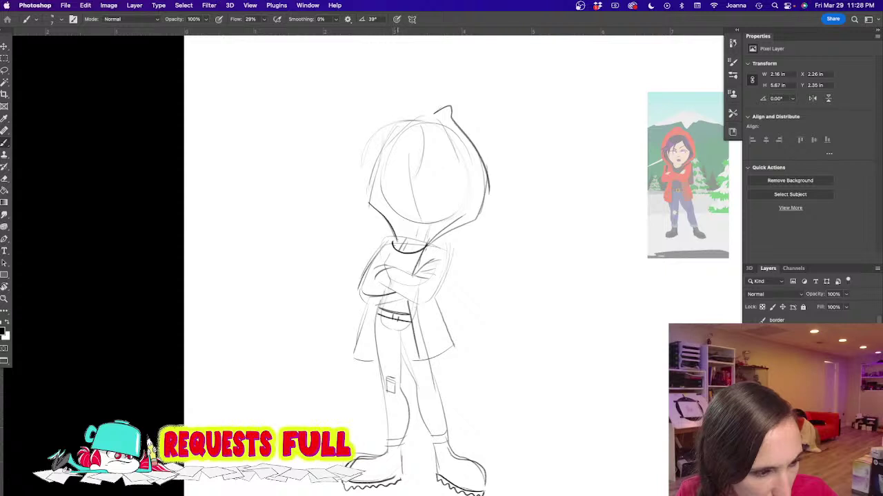
left_click_drag(378, 195, 397, 240)
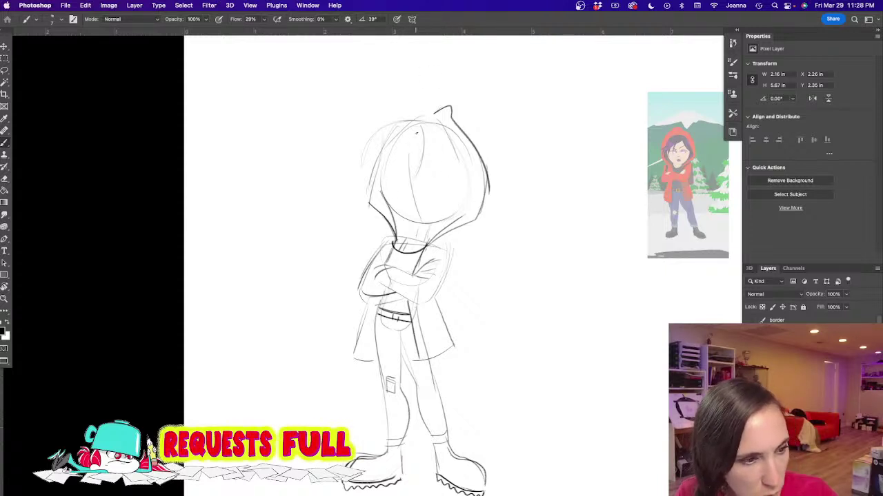
Step: Darken the hood's inner edge and draw bangs with wisps of hair blowing out to the left
mouse_move(402, 124)
left_mouse_down()
mouse_move(451, 160)
mouse_move(456, 218)
left_mouse_up()
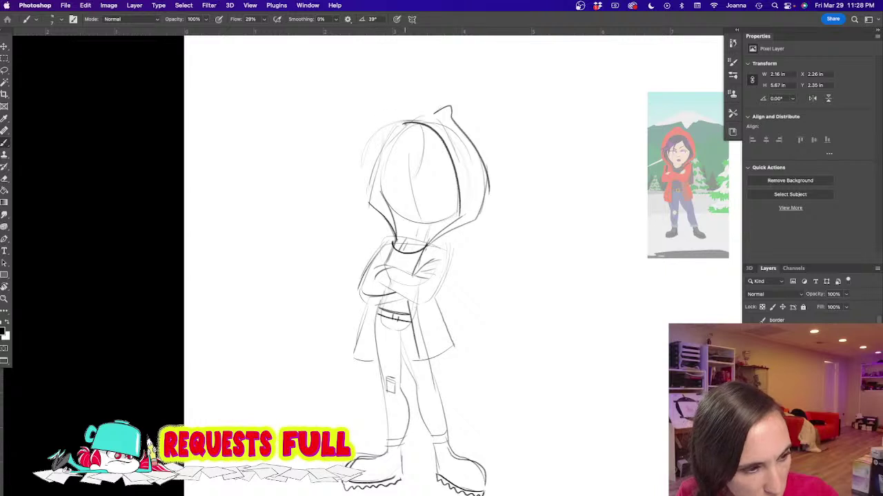
mouse_move(433, 139)
left_mouse_down()
mouse_move(388, 200)
mouse_move(397, 193)
mouse_move(386, 178)
mouse_move(347, 189)
mouse_move(397, 158)
mouse_move(341, 177)
left_mouse_up()
mouse_move(397, 150)
left_mouse_down()
mouse_move(338, 175)
mouse_move(368, 181)
left_mouse_up()
mouse_move(409, 124)
left_mouse_down()
mouse_move(384, 145)
mouse_move(369, 206)
left_mouse_up()
Step: Define the neck, collar and right shoulder, and add a bulging pack shape behind the back
left_click_drag(416, 235, 413, 241)
mouse_move(429, 225)
left_mouse_down()
mouse_move(423, 241)
mouse_move(388, 239)
mouse_move(438, 244)
left_mouse_up()
left_click_drag(420, 272, 438, 243)
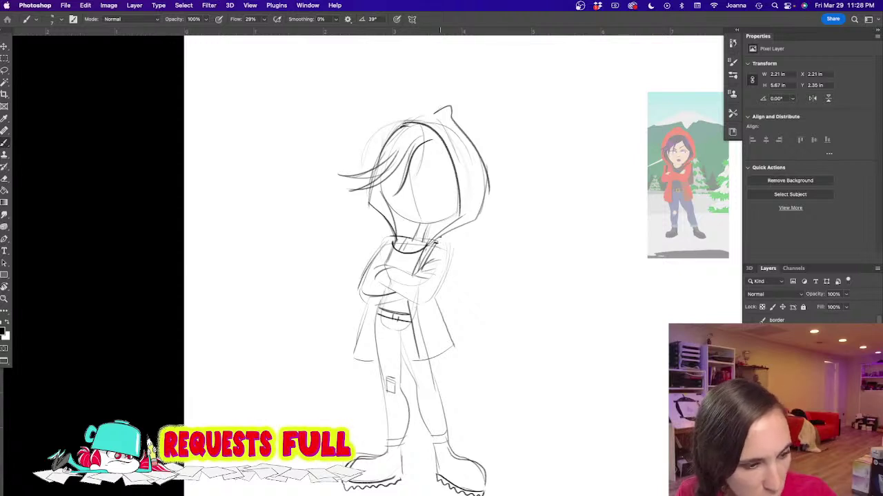
mouse_move(450, 242)
left_mouse_down()
mouse_move(448, 276)
mouse_move(467, 296)
mouse_move(452, 330)
left_mouse_up()
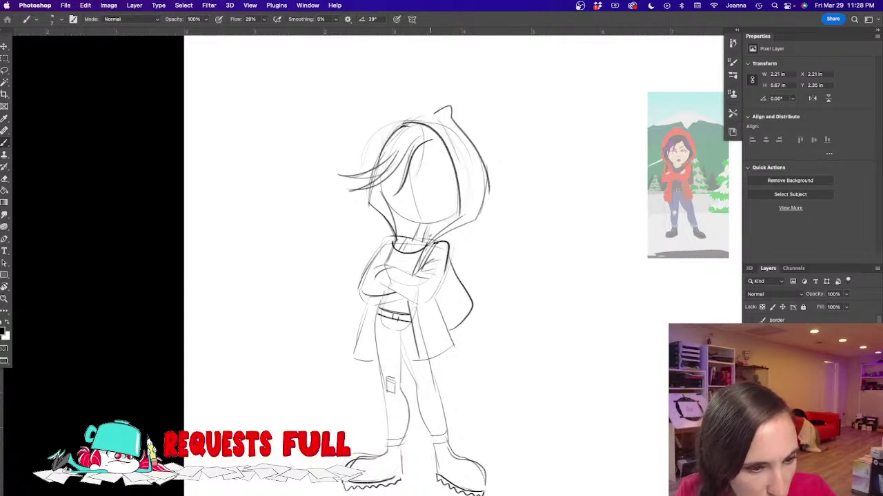
Step: Add a flap pocket to the jacket's right panel, and darken the jacket's hem and left panel edges
mouse_move(436, 313)
left_mouse_down()
mouse_move(432, 344)
mouse_move(445, 322)
mouse_move(451, 340)
left_mouse_up()
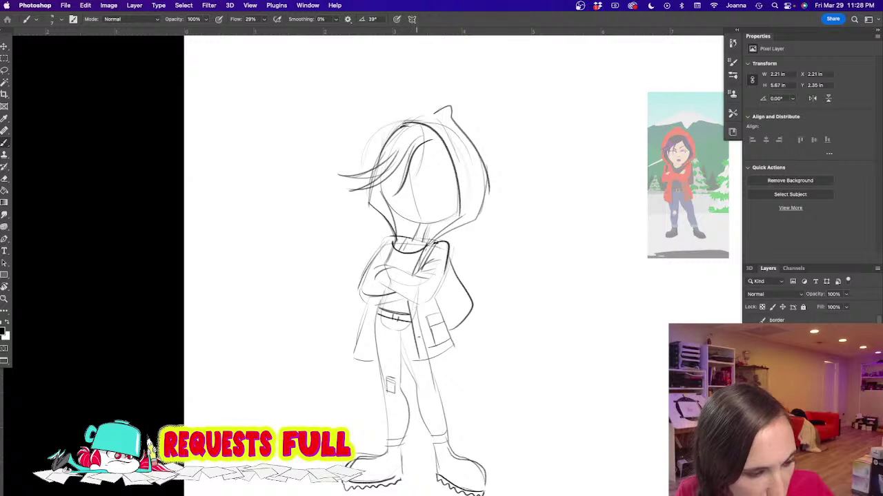
left_click_drag(448, 353, 418, 363)
left_click_drag(355, 343, 375, 358)
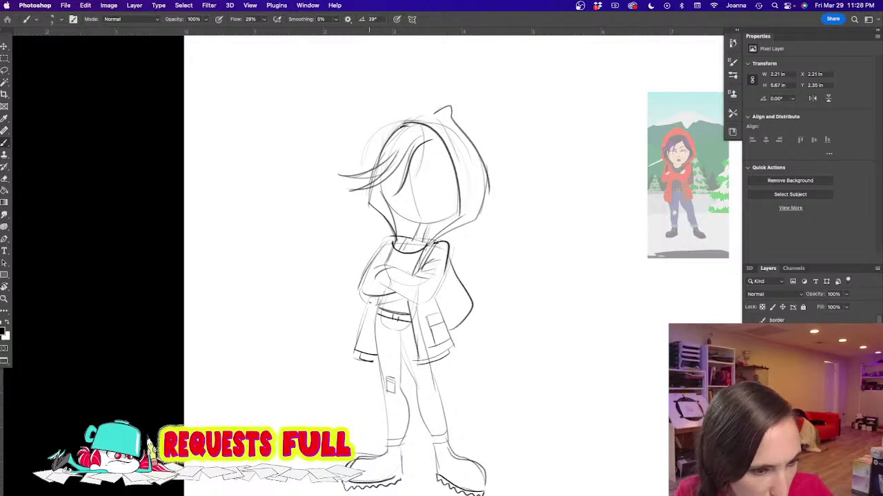
left_click_drag(369, 310, 356, 353)
left_click_drag(384, 298, 381, 357)
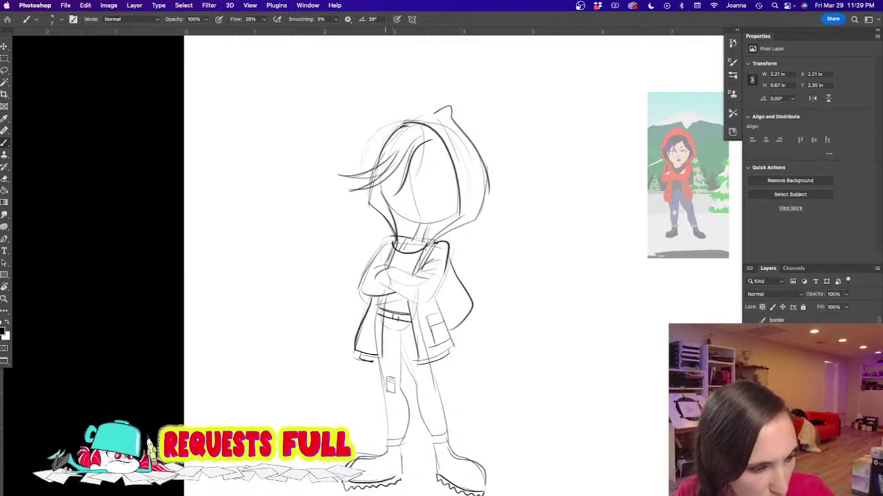
Step: Draw the face with arched brows, half-lidded eyes, a small nose and full lips, and strengthen the hood's inner opening
left_click_drag(413, 159, 424, 221)
mouse_move(366, 227)
left_mouse_down()
mouse_move(387, 182)
mouse_move(365, 204)
left_mouse_up()
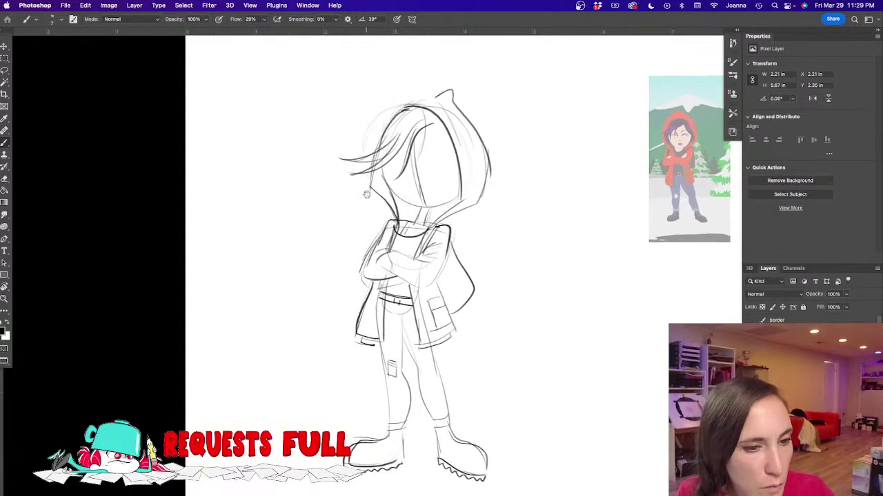
mouse_move(445, 146)
left_mouse_down()
mouse_move(402, 163)
mouse_move(448, 159)
mouse_move(428, 171)
mouse_move(448, 164)
left_mouse_up()
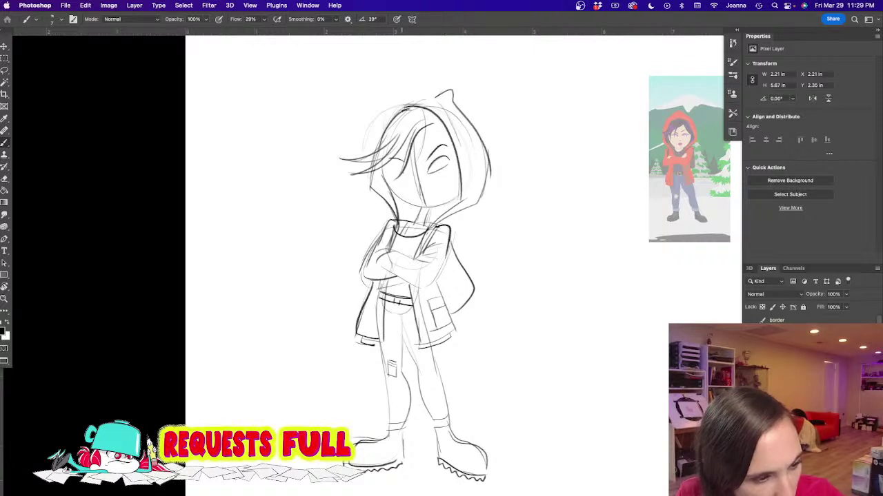
mouse_move(386, 169)
left_mouse_down()
mouse_move(421, 160)
mouse_move(420, 199)
left_mouse_up()
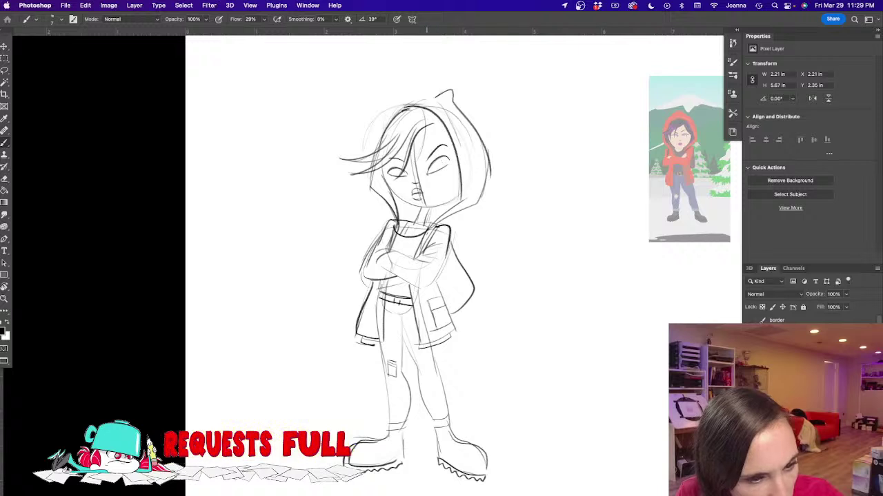
left_click_drag(429, 170, 452, 159)
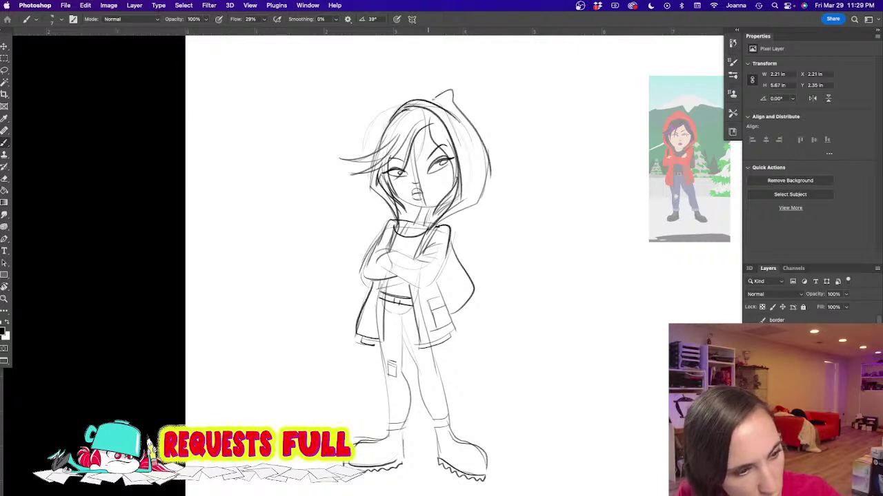
Step: Redraw the hood's outer outline in darker strokes with a pointed tip, undoing the stray stroke
mouse_move(422, 100)
left_mouse_down()
mouse_move(475, 98)
mouse_move(469, 115)
mouse_move(437, 98)
mouse_move(488, 151)
mouse_move(490, 192)
left_mouse_up()
key("super+z")
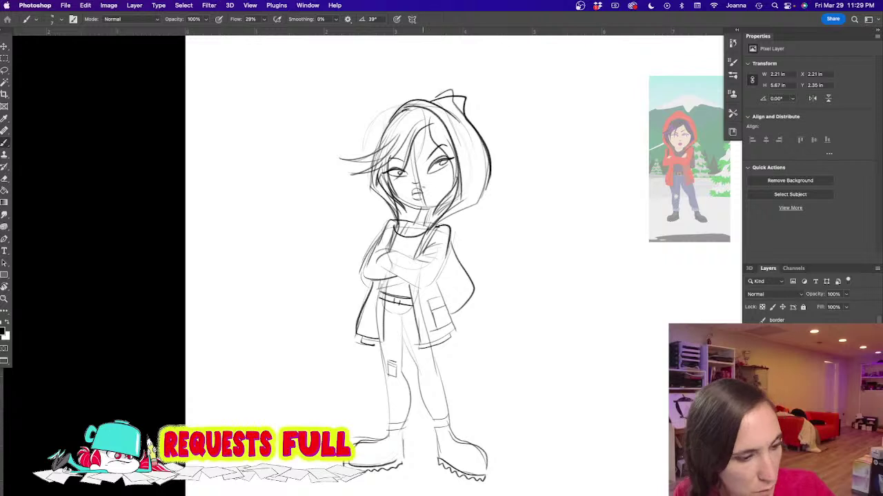
left_click_drag(371, 345, 384, 348)
mouse_move(280, 349)
left_mouse_down()
mouse_move(289, 318)
mouse_move(317, 301)
left_mouse_up()
left_click_drag(317, 301, 306, 303)
scroll(306, 302, "down", 3)
scroll(288, 296, "up", 1)
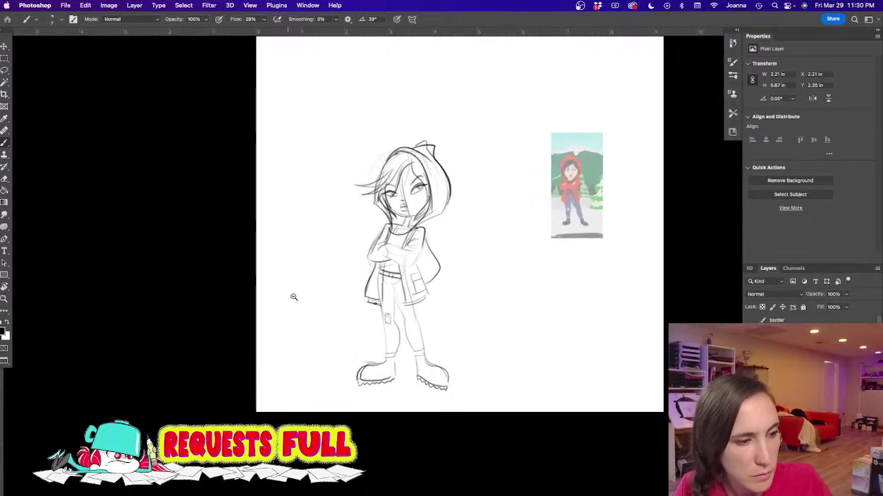
Step: Strengthen the crossed arms, hatch the woman's right-hand sleeve at the elbow, and hide her reference photo
scroll(261, 284, "up", 4)
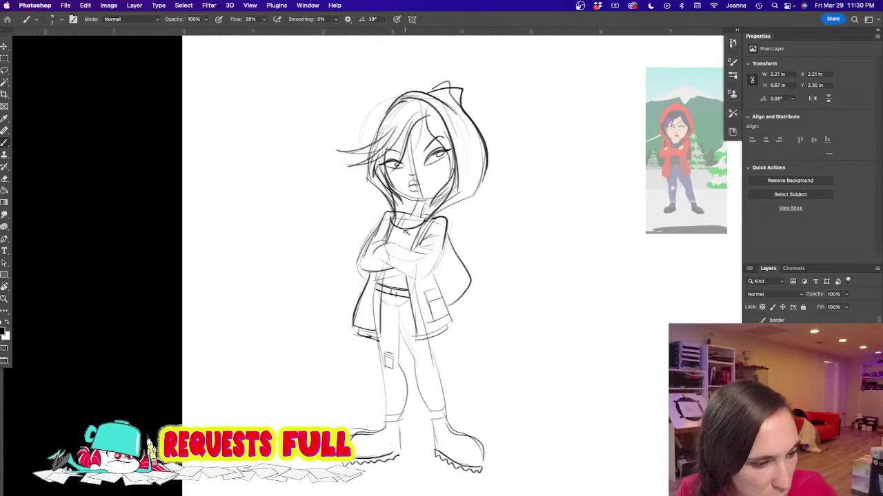
mouse_move(417, 257)
left_mouse_down()
mouse_move(442, 255)
mouse_move(450, 233)
mouse_move(430, 238)
mouse_move(425, 261)
mouse_move(436, 277)
mouse_move(440, 261)
left_mouse_up()
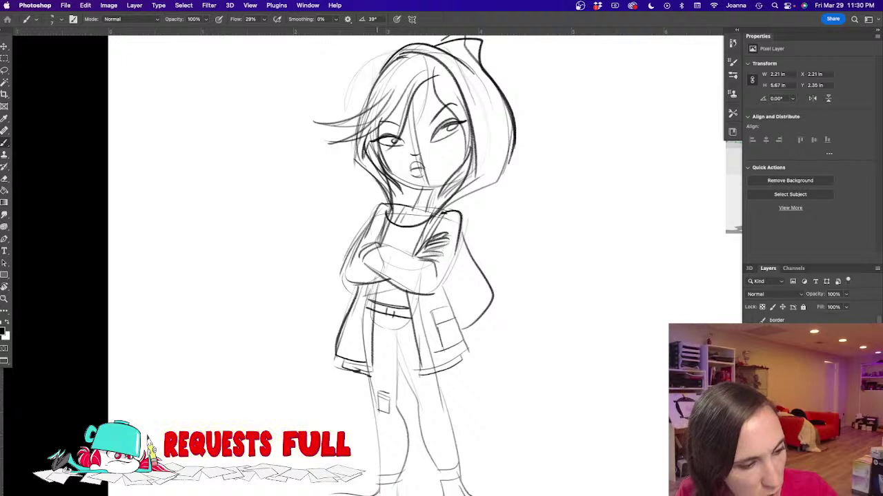
left_click_drag(328, 343, 288, 298, "super")
left_click_drag(302, 350, 278, 320)
left_click(753, 373)
left_click(793, 387)
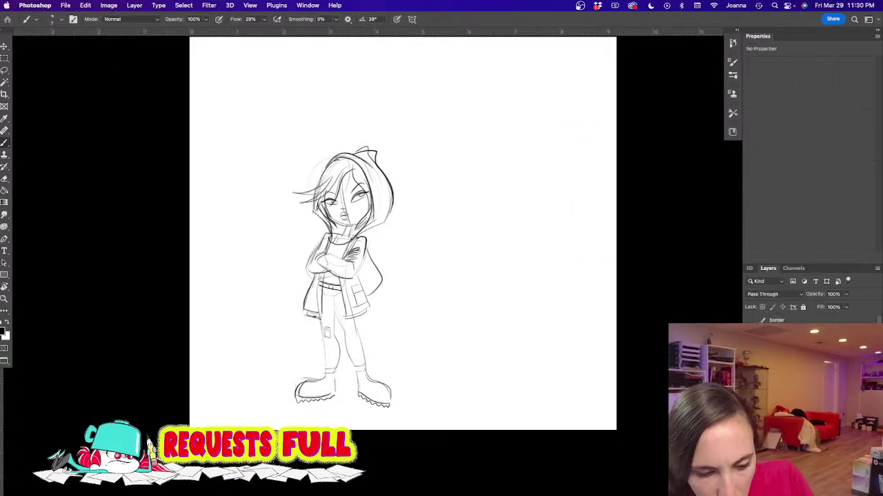
scroll(465, 368, "left", 5)
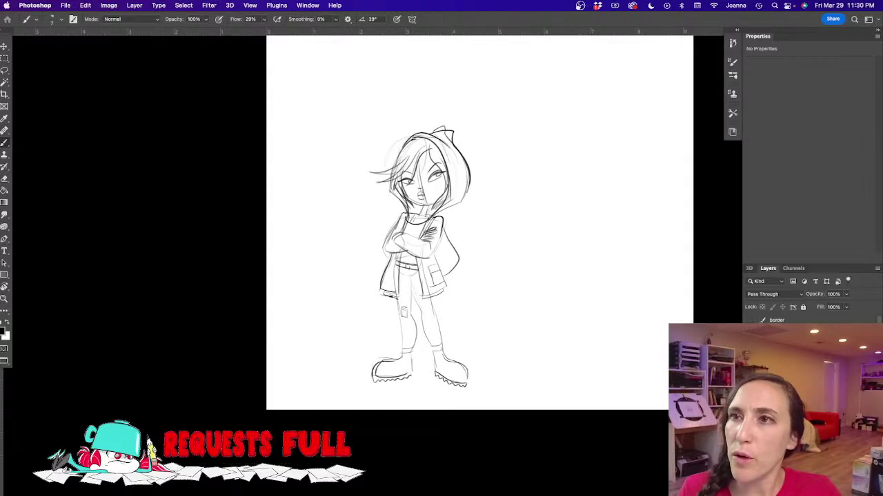
key("Tab")
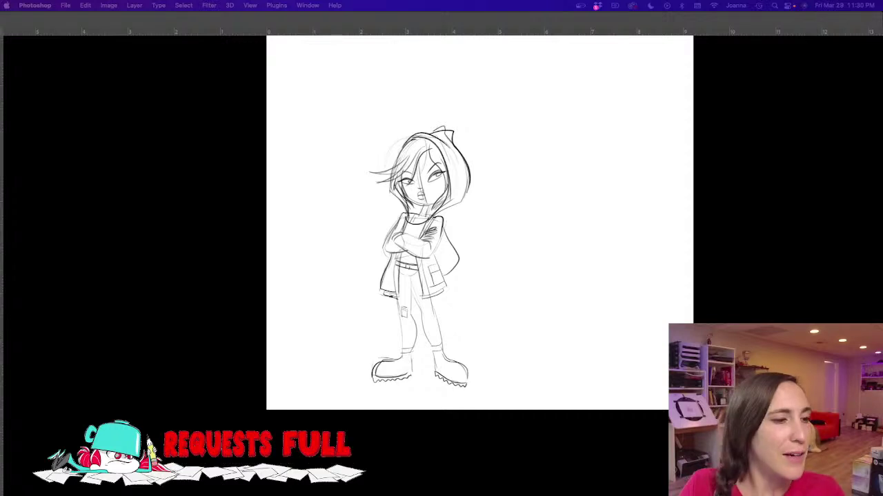
key("Tab")
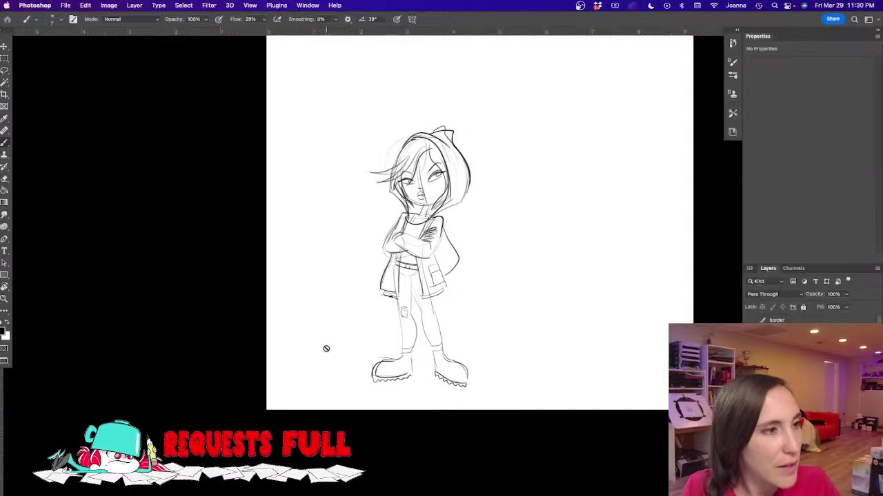
left_click_drag(315, 321, 326, 319)
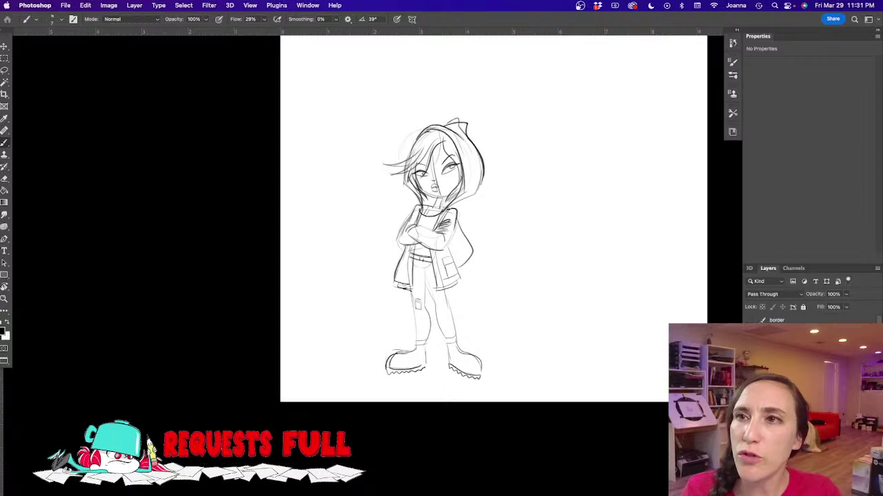
Step: Bring in the picture of the red long-limbed character as a reference layer and select its layer group
key("Tab")
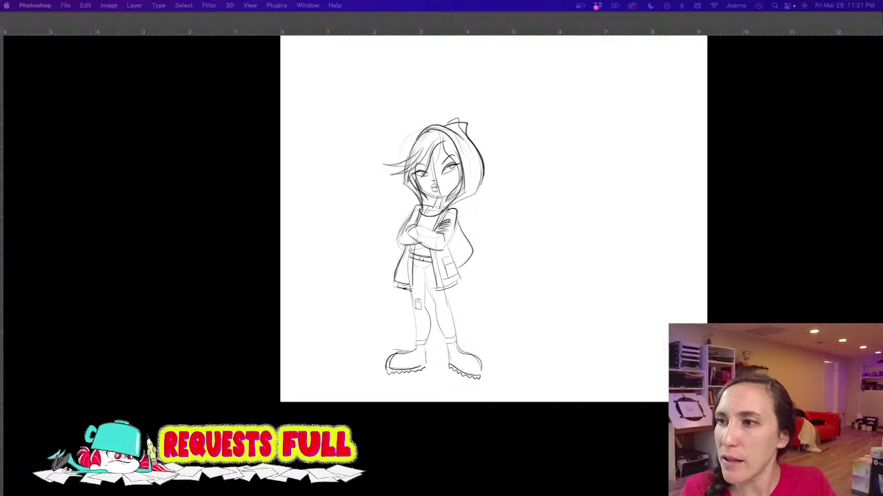
left_click_drag(2, 297, 433, 289)
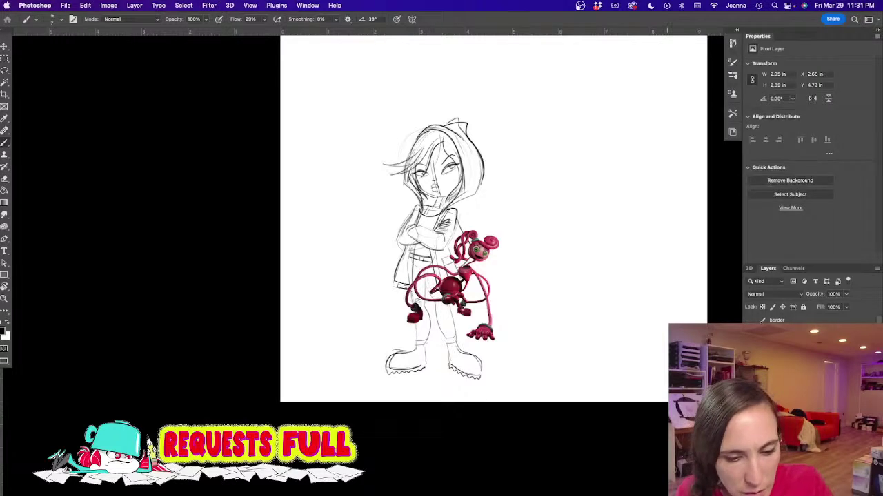
left_click(779, 345)
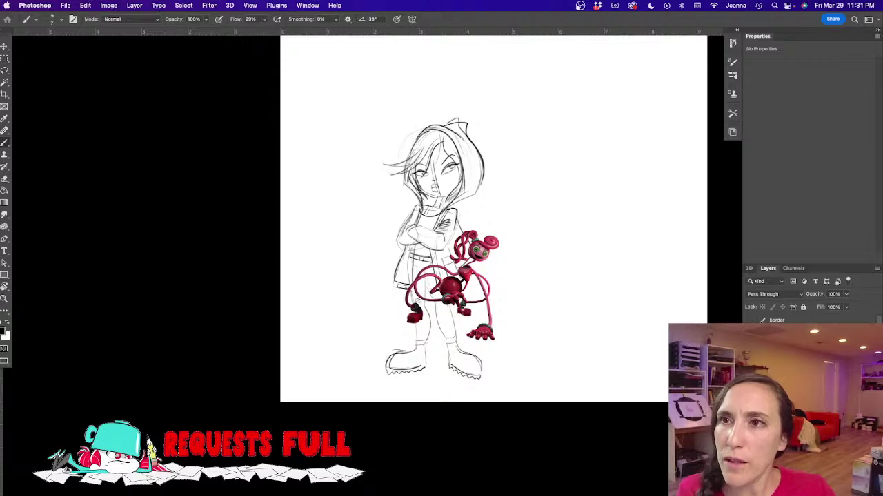
key("Tab")
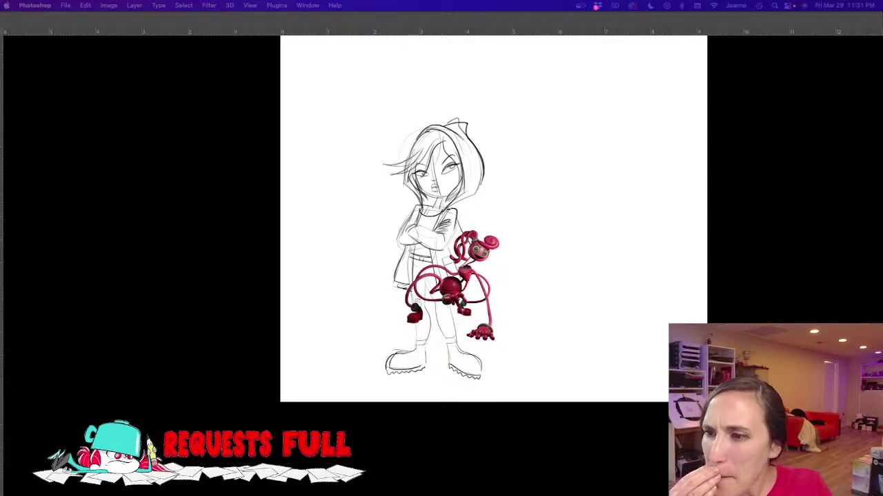
key("Tab")
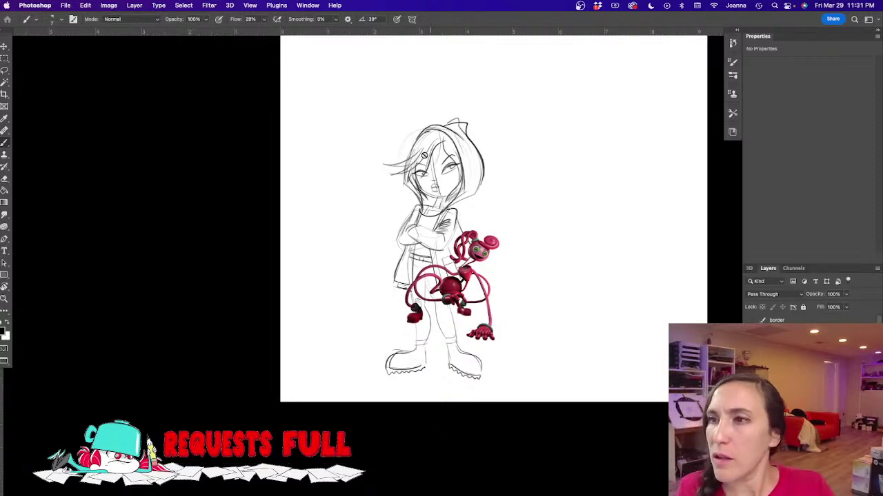
key("Tab")
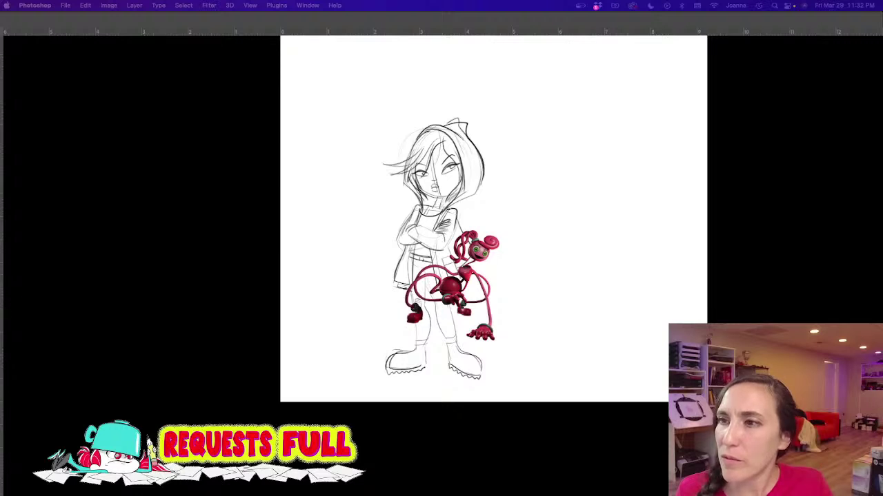
key("Tab")
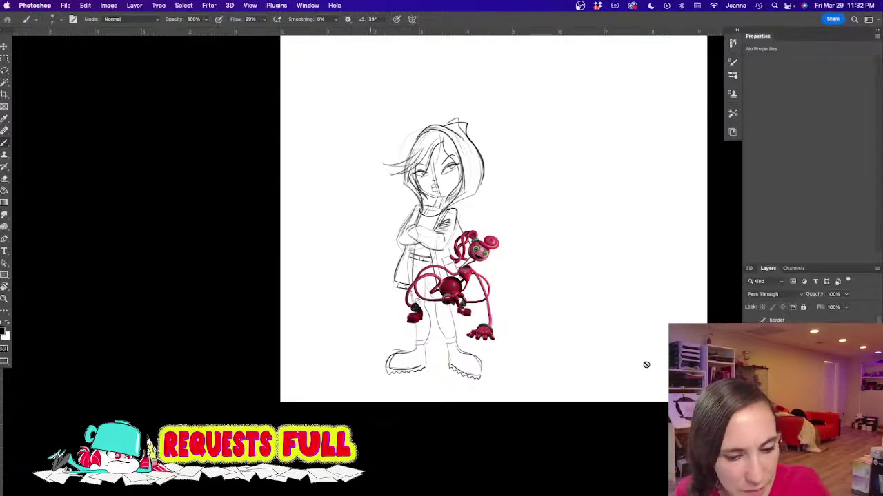
Step: Hide the red long-limbed character and the hooded woman sketch, and show the dark penguin villain's request group
left_click(751, 386)
left_click(751, 386)
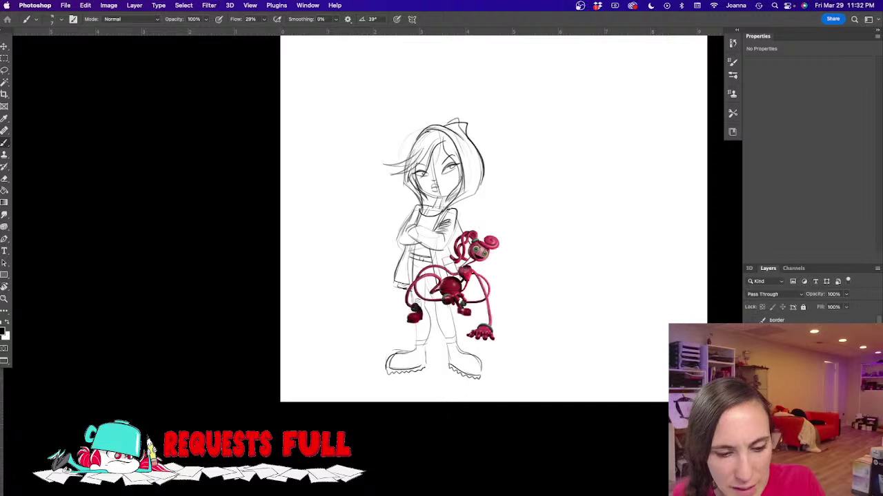
left_click(751, 386)
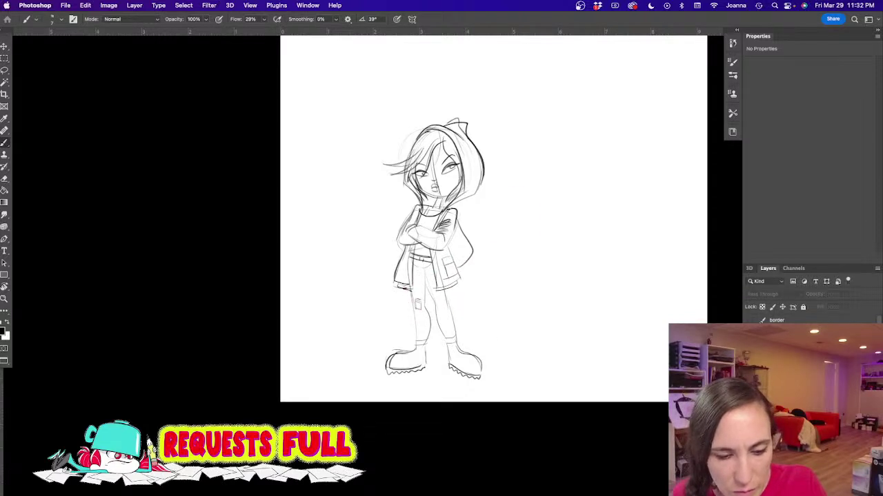
left_click(751, 386)
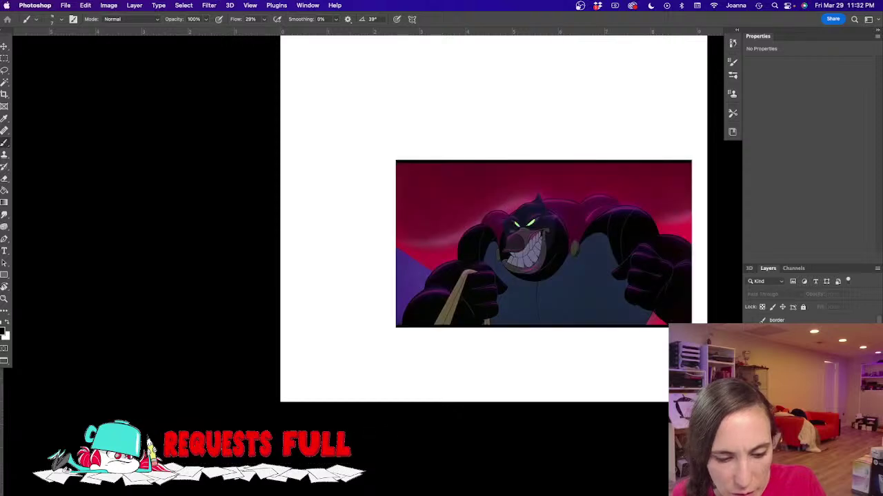
Step: Move the small blond fighter picture to the canvas's upper-left corner and enlarge it to nearly three times its size
left_click(782, 386)
key("v")
left_click_drag(447, 306, 338, 170)
key("super+t")
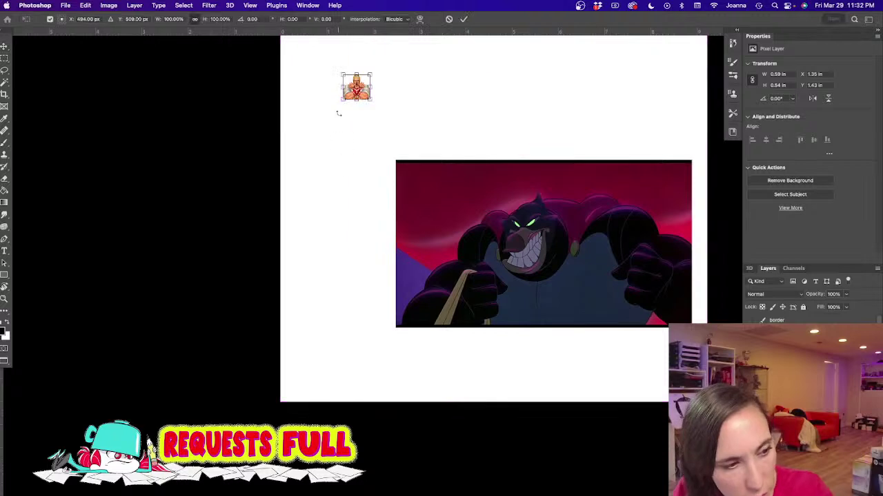
left_click_drag(342, 100, 293, 146)
left_click_drag(328, 132, 347, 105)
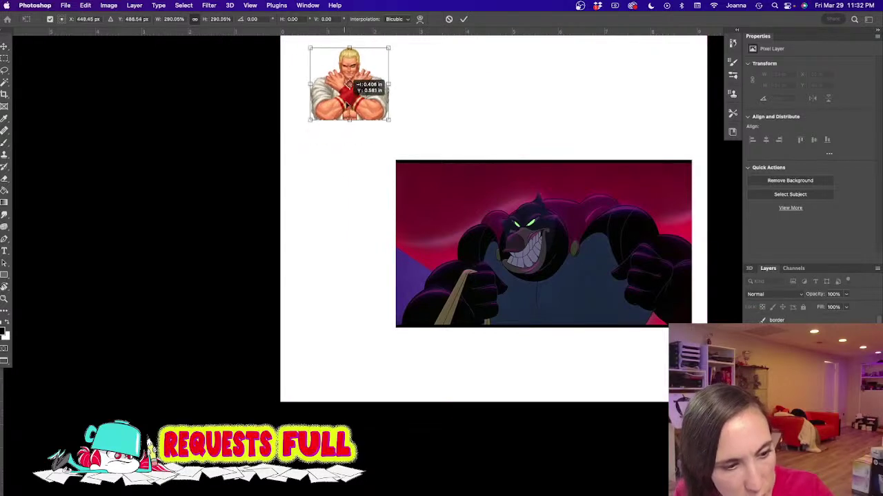
key("Return")
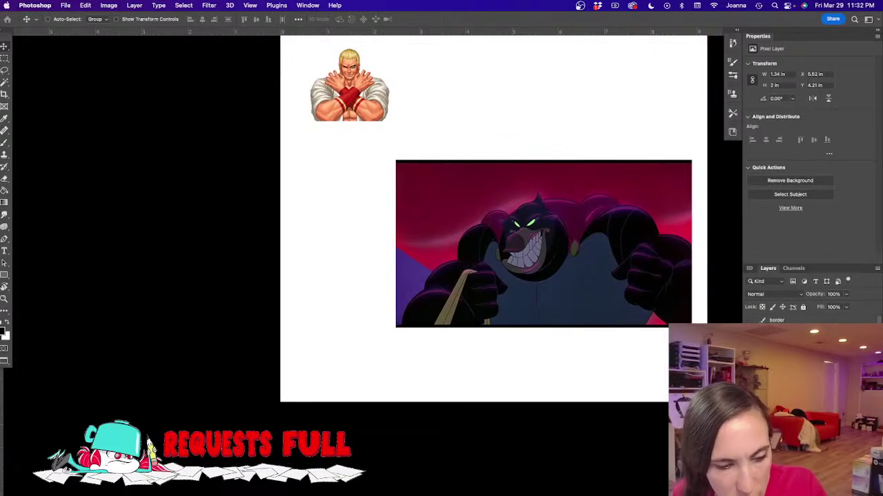
Step: Move the villain close-up to the canvas's upper-right corner and fade both reference pictures to 30% opacity
left_click(786, 414)
left_click_drag(434, 305, 468, 149)
left_click(751, 421)
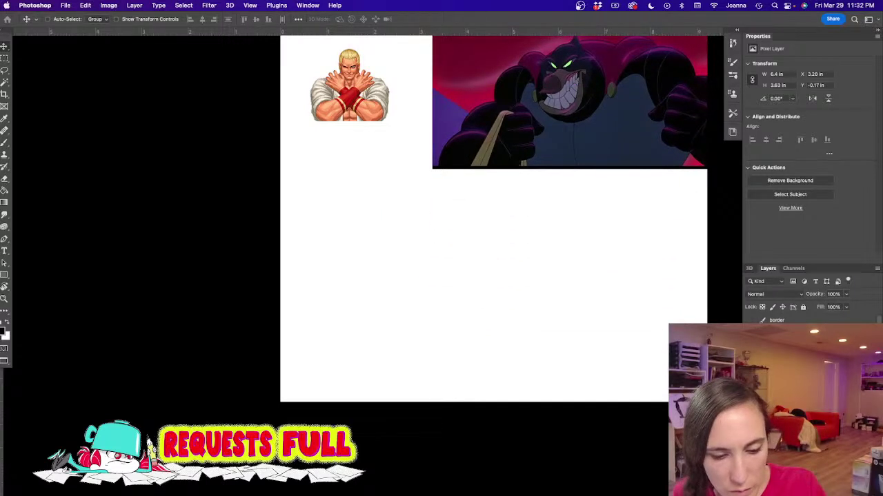
left_click(786, 420)
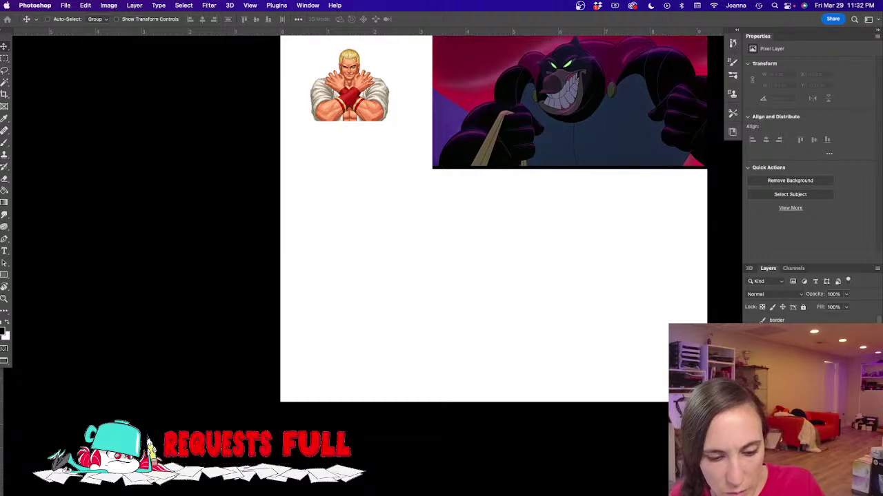
left_click(848, 294)
left_click(818, 306)
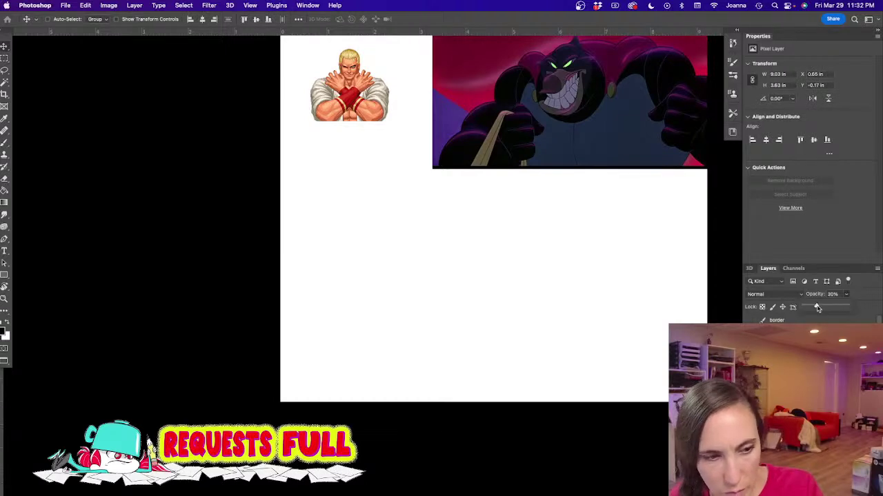
left_click(786, 413)
key("b")
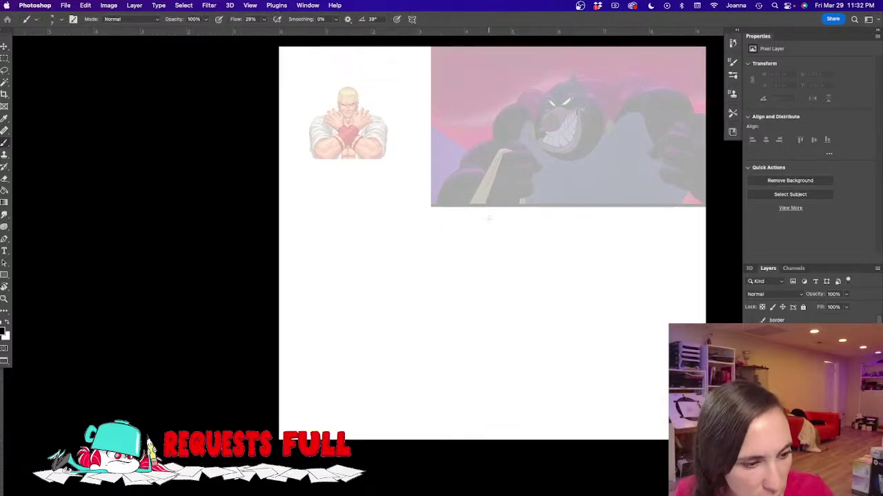
Step: Sketch an egg-shaped head about 1.6 in wide and 1.85 in tall with a narrow top, below the villain close-up
mouse_move(455, 242)
left_mouse_down()
mouse_move(490, 219)
mouse_move(511, 243)
left_mouse_up()
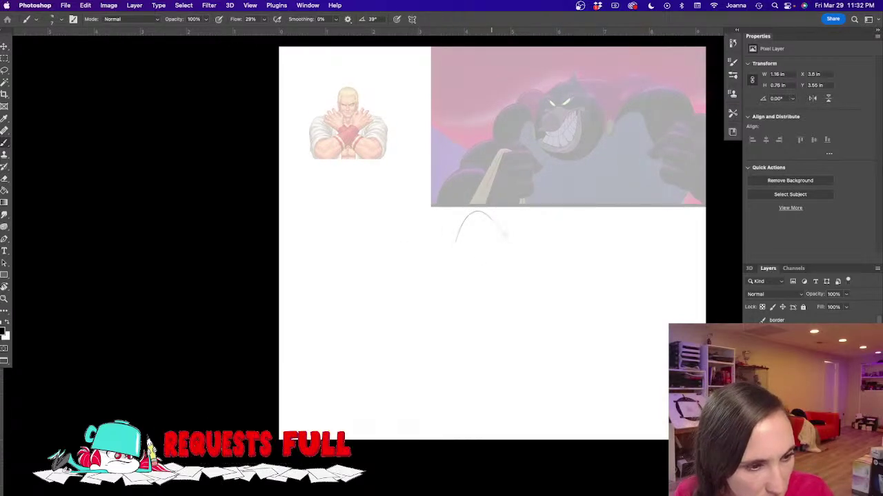
mouse_move(453, 238)
left_mouse_down()
mouse_move(451, 255)
mouse_move(515, 248)
left_mouse_up()
left_click_drag(504, 283, 515, 231)
left_click_drag(449, 262, 470, 292)
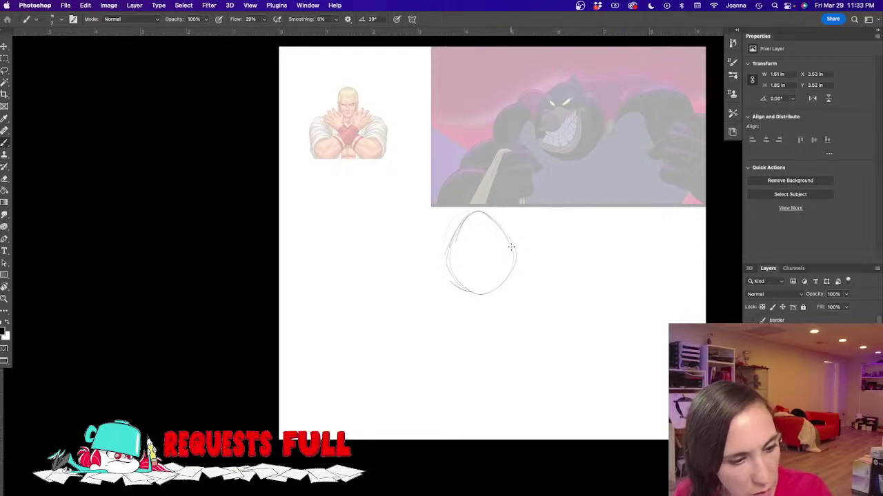
Step: Show the full-body penguin reference at 50% opacity and place it near the canvas's right edge, clear of the head
key("super+v")
left_click(846, 294)
mouse_move(847, 308)
left_mouse_down()
mouse_move(815, 307)
mouse_move(828, 308)
left_mouse_up()
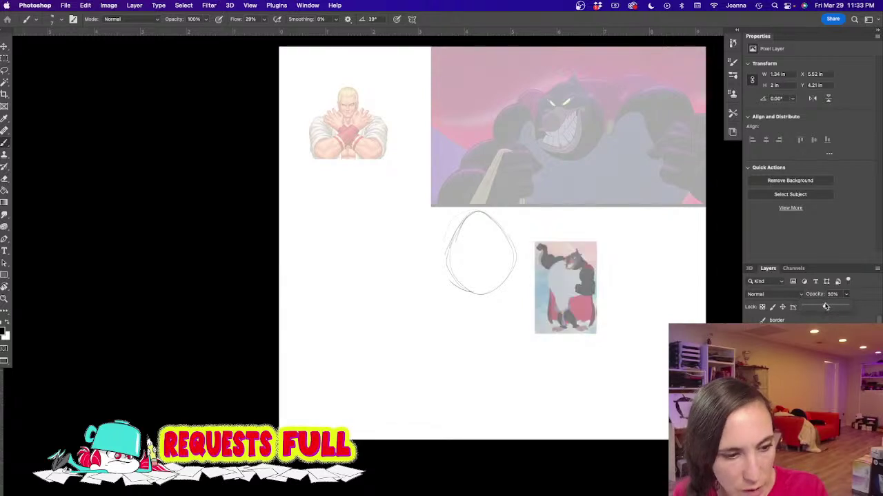
key("v")
left_click_drag(547, 329, 612, 309)
key("0")
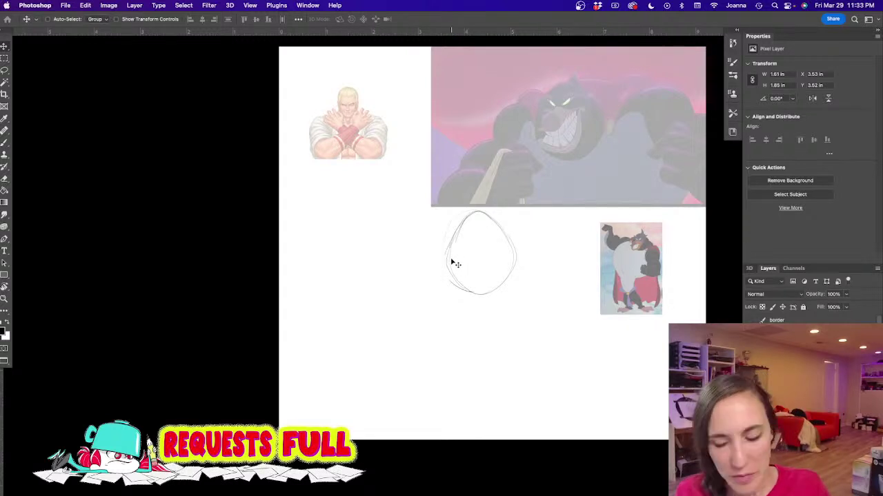
Step: Reinforce the egg-shaped head's outline with additional strokes along both sides and the chin
key("b")
left_click_drag(449, 263, 449, 281)
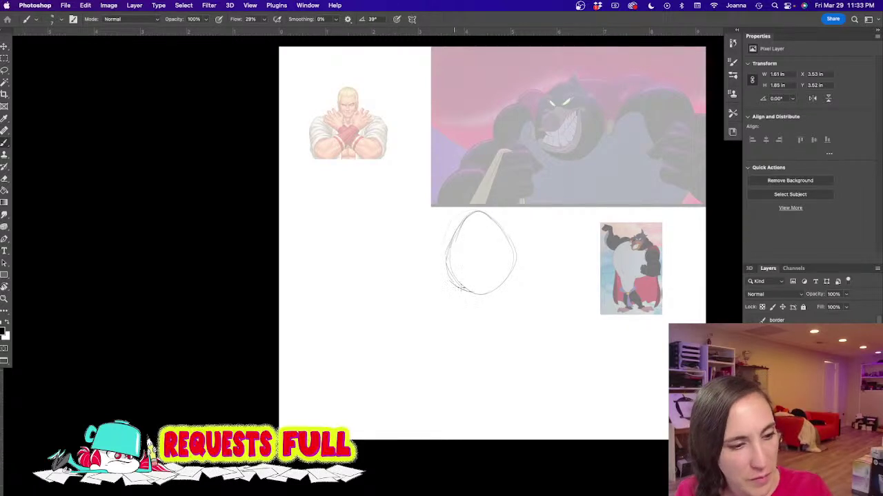
mouse_move(456, 237)
left_mouse_down()
mouse_move(444, 262)
mouse_move(465, 289)
left_mouse_up()
mouse_move(479, 212)
left_mouse_down()
mouse_move(514, 268)
mouse_move(487, 294)
left_mouse_up()
Step: Block in rounded shoulders and bulky crossed arms about 4.7 in wide, and add a vertical centerline to the head
mouse_move(517, 258)
left_mouse_down()
mouse_move(552, 251)
mouse_move(571, 267)
mouse_move(523, 255)
mouse_move(577, 295)
left_mouse_up()
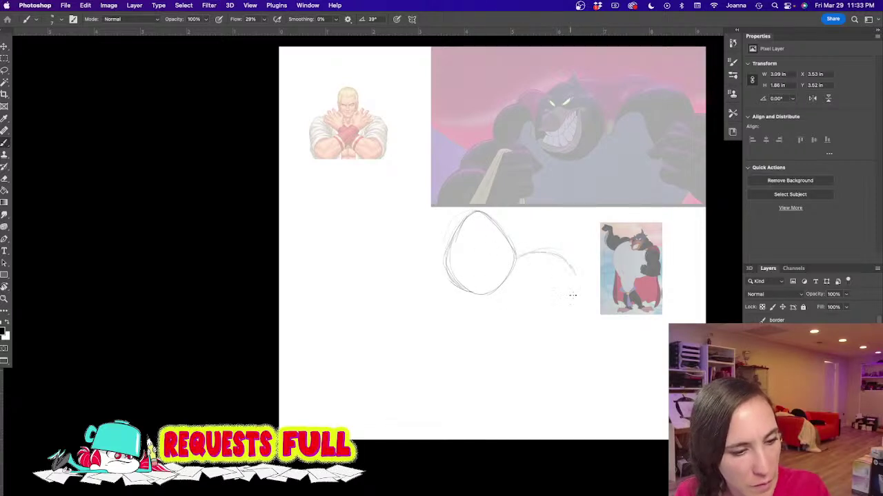
mouse_move(562, 258)
left_mouse_down()
mouse_move(581, 309)
mouse_move(565, 387)
mouse_move(498, 404)
mouse_move(438, 354)
mouse_move(560, 387)
left_mouse_up()
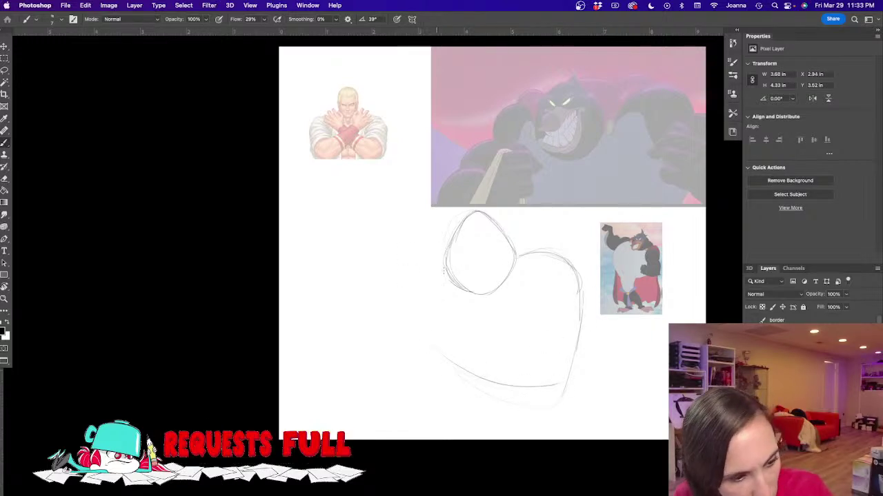
mouse_move(442, 353)
left_mouse_down()
mouse_move(416, 317)
mouse_move(533, 329)
left_mouse_up()
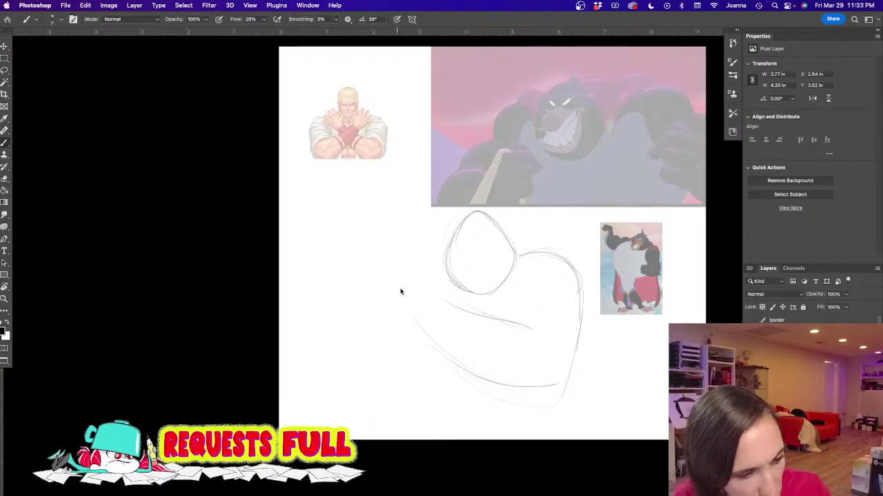
mouse_move(442, 251)
left_mouse_down()
mouse_move(366, 289)
mouse_move(377, 348)
mouse_move(391, 376)
mouse_move(419, 398)
mouse_move(483, 376)
left_mouse_up()
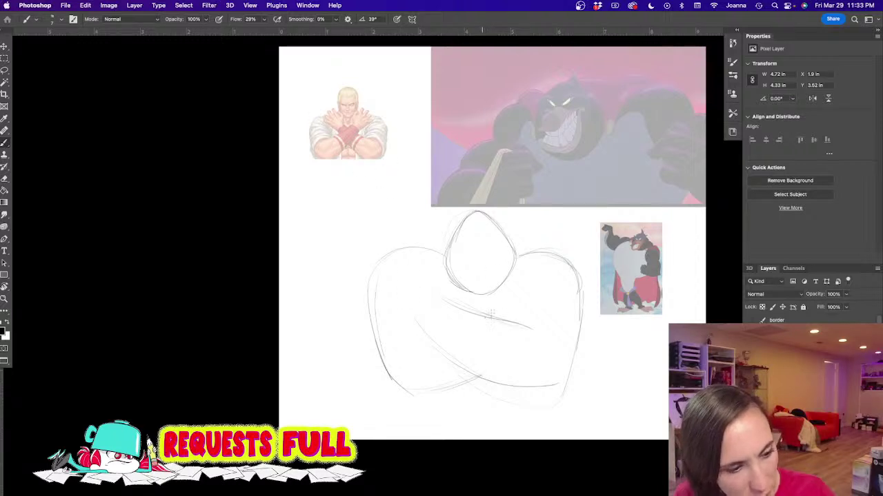
left_click_drag(540, 316, 531, 328)
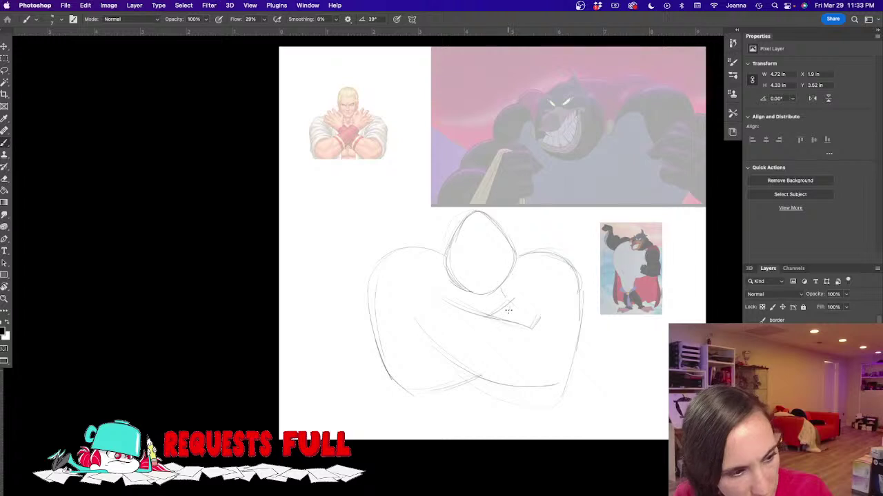
left_click_drag(475, 227, 476, 268)
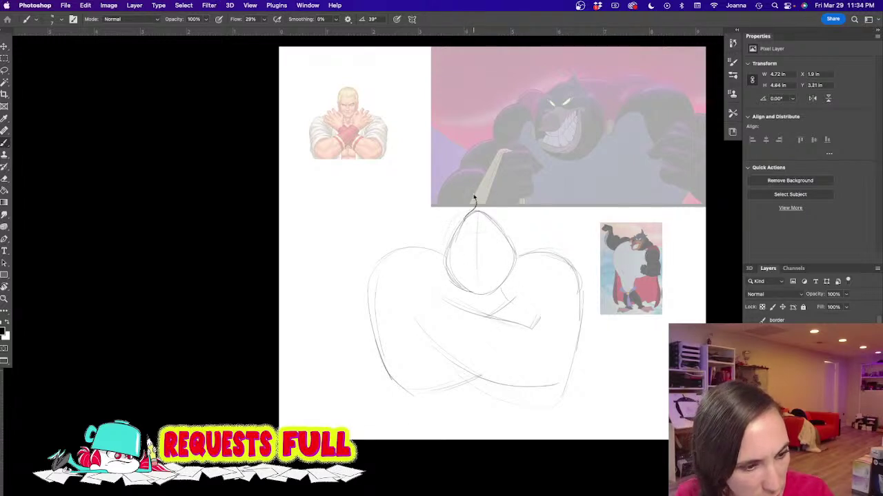
Step: Add a pointed crest to the head and sketch slanted, angry eyes with a long beak along the centerline
left_click_drag(474, 193, 504, 233)
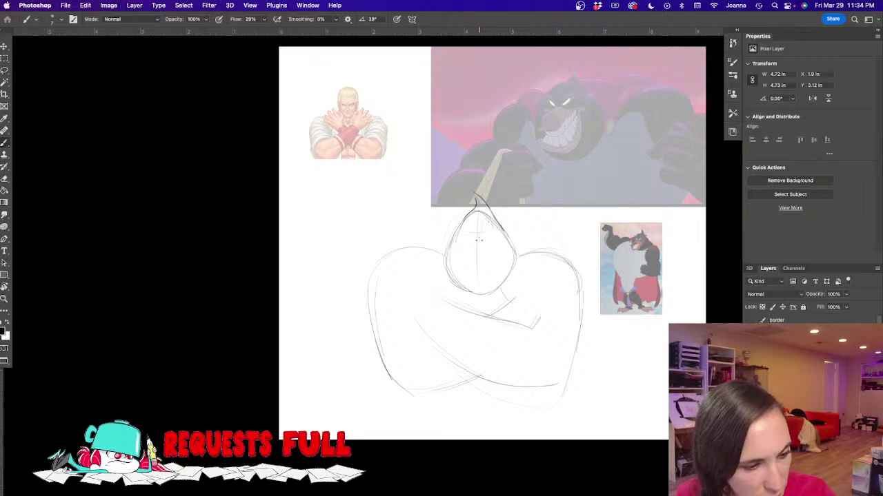
left_click_drag(490, 235, 483, 247)
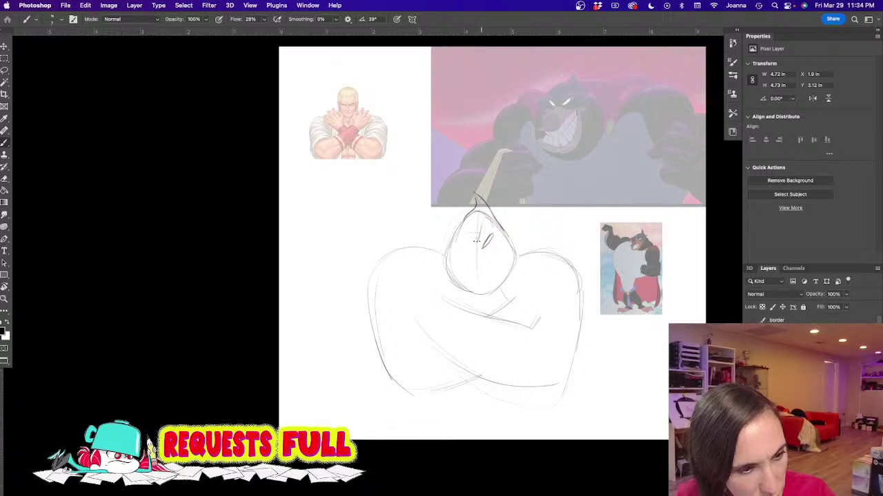
mouse_move(473, 245)
left_mouse_down()
mouse_move(456, 235)
mouse_move(472, 250)
left_mouse_up()
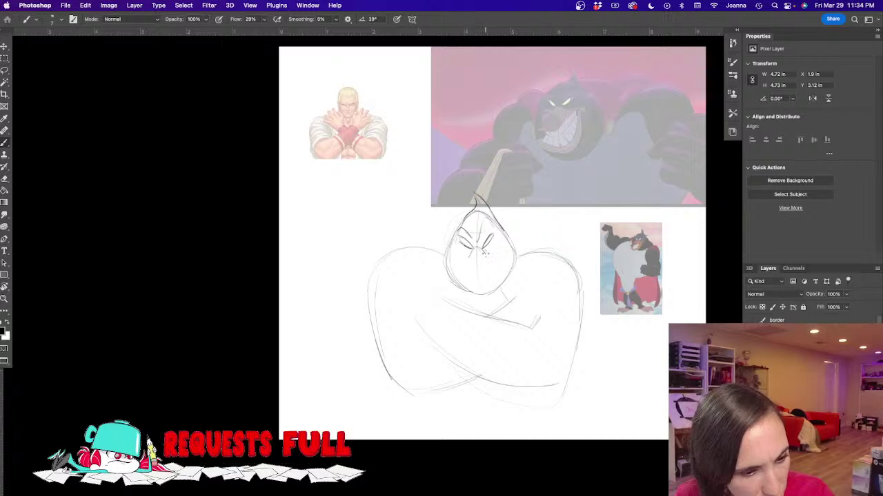
mouse_move(469, 268)
left_mouse_down()
mouse_move(470, 282)
mouse_move(490, 274)
mouse_move(488, 242)
mouse_move(502, 238)
left_mouse_up()
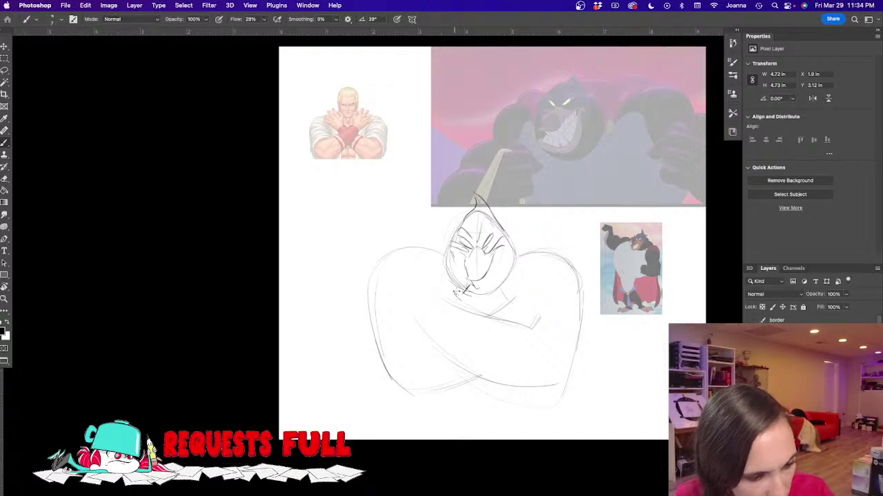
Step: Draw the open lower beak with a toothy grin, darken the brow and eyes, and outline the cheeks and jaw
mouse_move(461, 298)
left_mouse_down()
mouse_move(493, 295)
mouse_move(499, 254)
mouse_move(497, 284)
mouse_move(488, 265)
mouse_move(492, 284)
mouse_move(471, 289)
left_mouse_up()
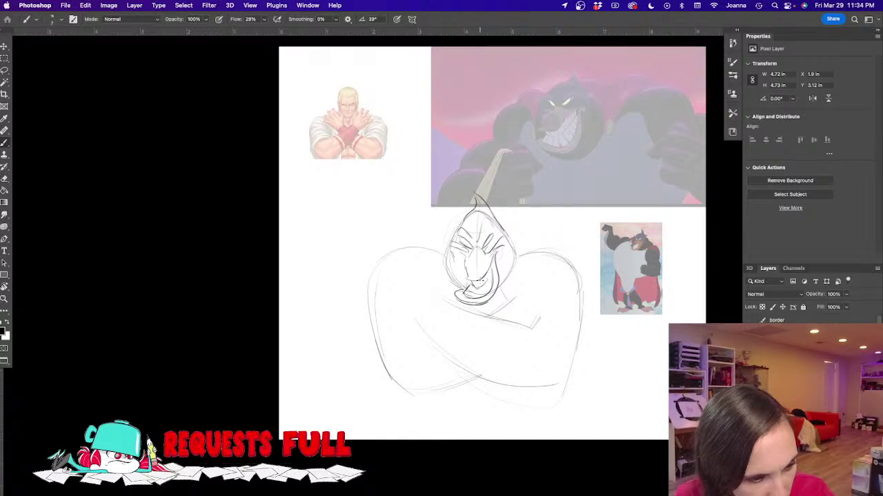
left_click_drag(475, 284, 480, 287)
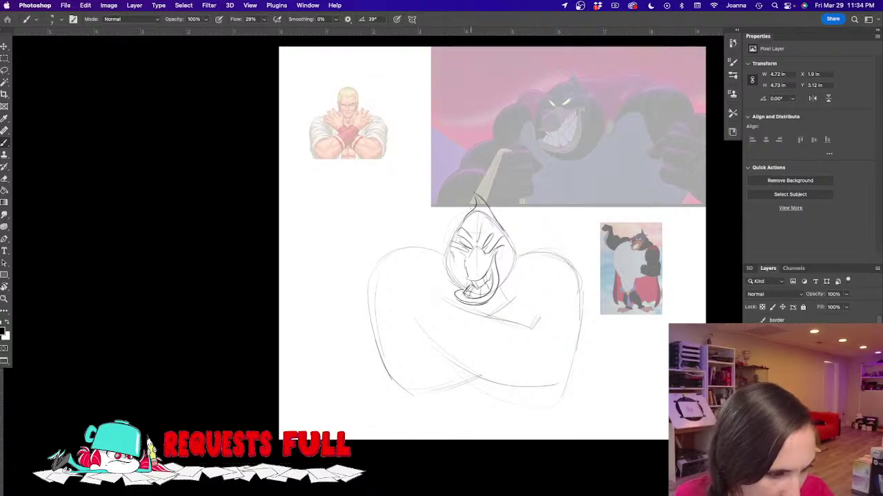
left_click_drag(480, 247, 493, 216)
mouse_move(491, 217)
left_mouse_down()
mouse_move(502, 237)
mouse_move(484, 246)
left_mouse_up()
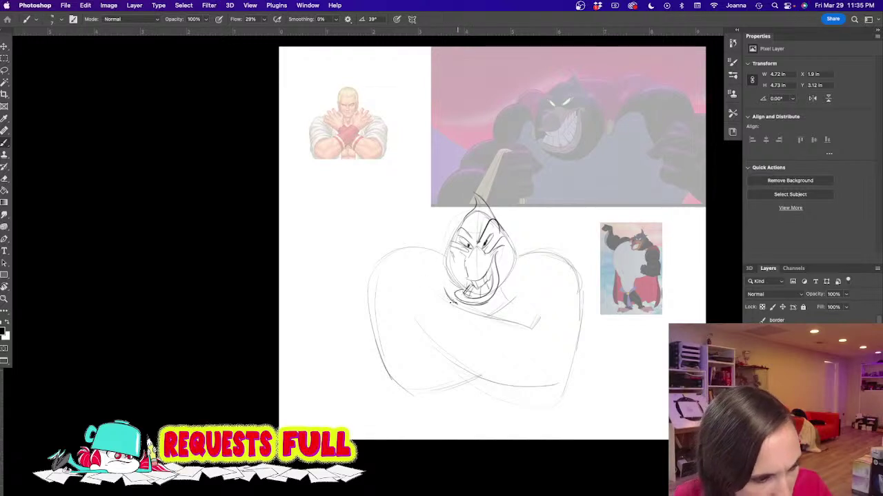
left_click_drag(449, 243, 441, 277)
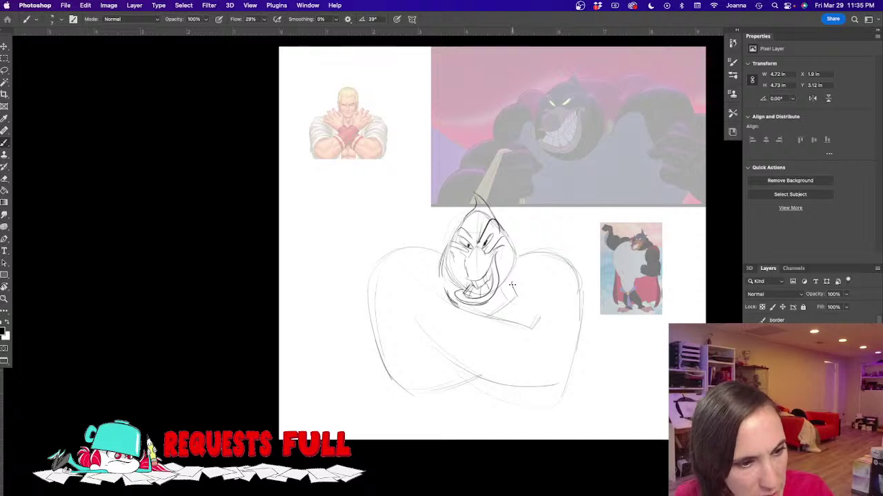
left_click_drag(512, 293, 517, 271)
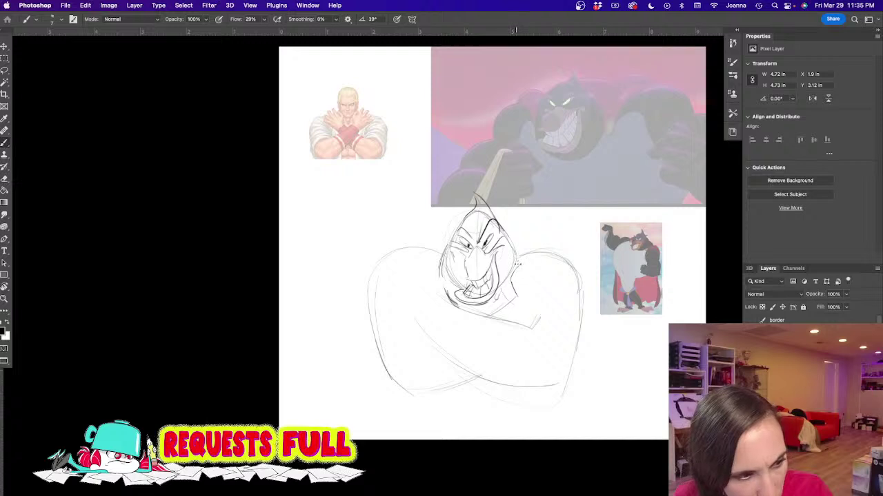
Step: Sketch an open hand with splayed fingers on the right shoulder and block in the opposite palm and the side of the head
mouse_move(529, 251)
left_mouse_down()
mouse_move(555, 252)
mouse_move(559, 275)
mouse_move(575, 269)
mouse_move(568, 289)
mouse_move(559, 308)
left_mouse_up()
mouse_move(530, 252)
left_mouse_down()
mouse_move(525, 271)
mouse_move(517, 269)
left_mouse_up()
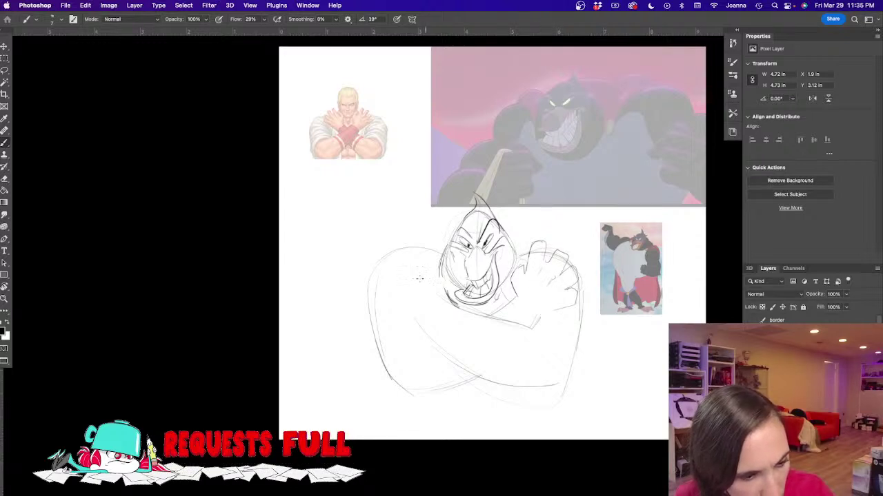
left_click_drag(400, 309, 413, 321)
left_click_drag(510, 295, 541, 316)
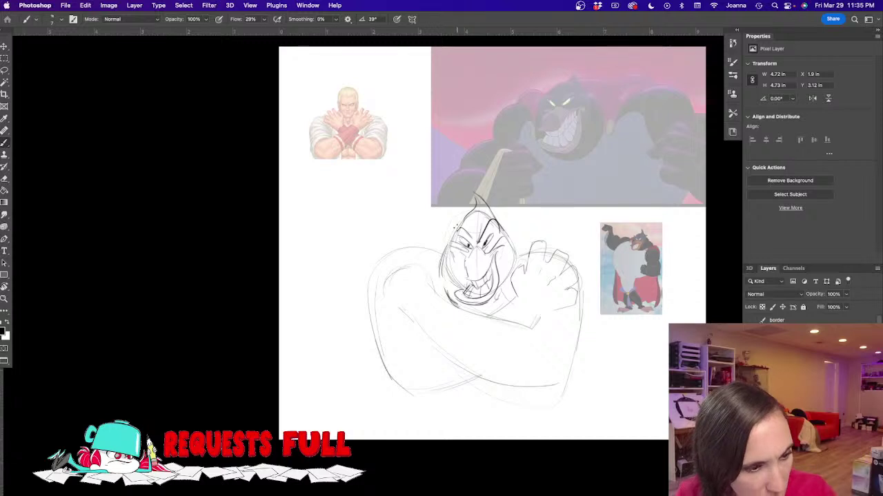
left_click_drag(448, 239, 444, 254)
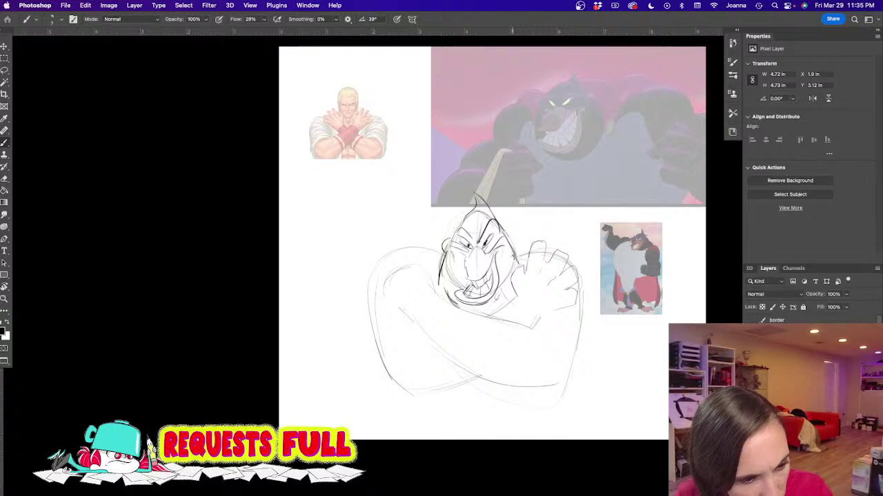
Step: Widen the upper arms' outer contours to about 5.1 in across and add splayed fingers to the left hand
mouse_move(576, 279)
left_mouse_down()
mouse_move(596, 313)
mouse_move(586, 375)
mouse_move(562, 397)
left_mouse_up()
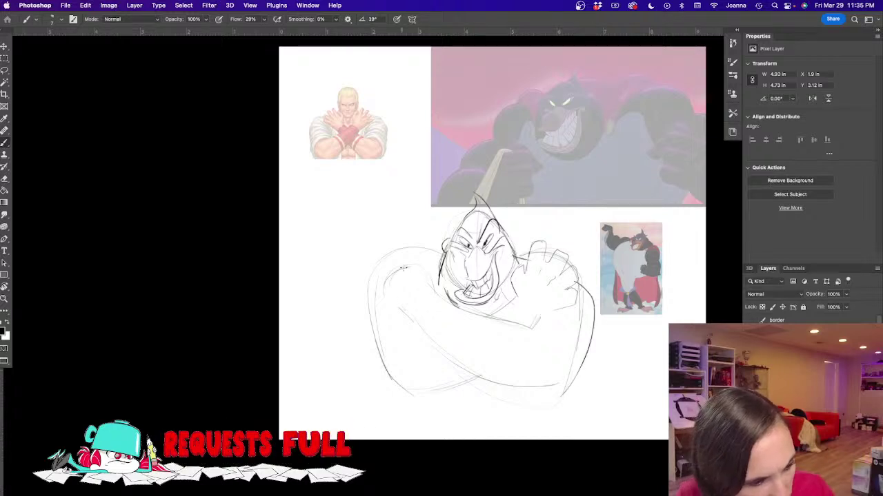
mouse_move(410, 266)
left_mouse_down()
mouse_move(369, 284)
mouse_move(361, 345)
left_mouse_up()
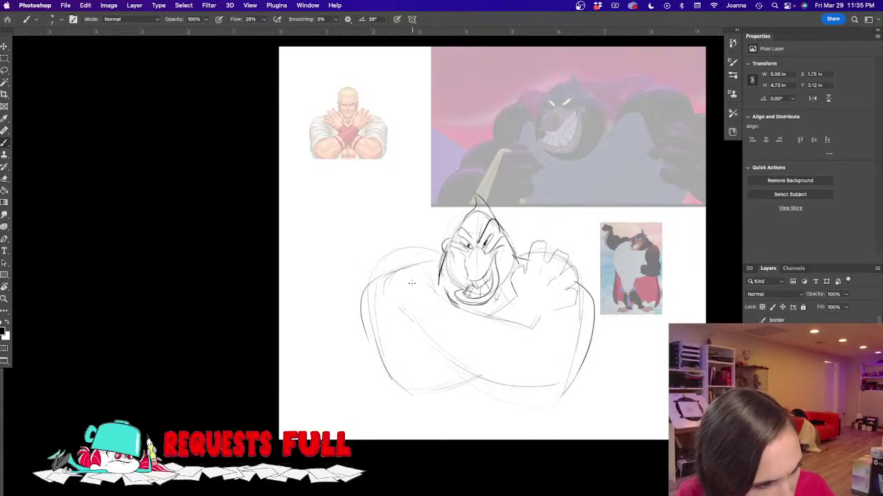
mouse_move(409, 254)
left_mouse_down()
mouse_move(381, 284)
mouse_move(401, 310)
left_mouse_up()
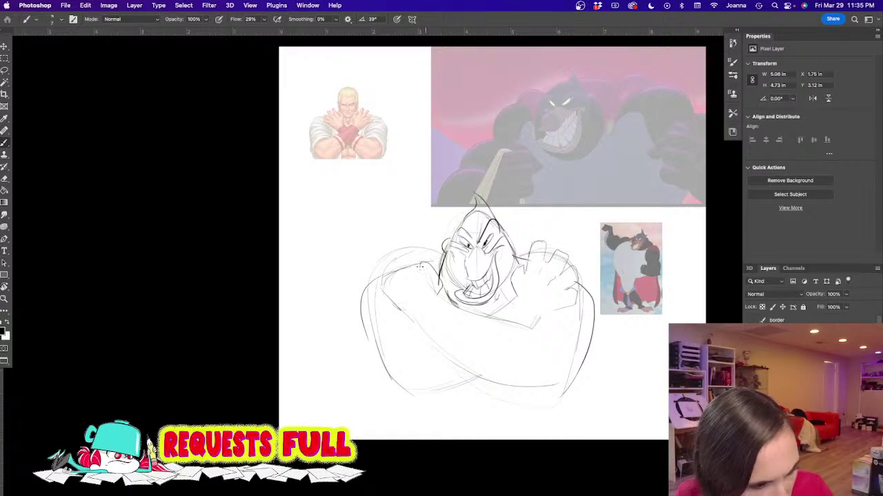
mouse_move(418, 267)
left_mouse_down()
mouse_move(424, 277)
mouse_move(412, 253)
mouse_move(406, 267)
mouse_move(414, 240)
mouse_move(380, 250)
mouse_move(386, 275)
mouse_move(368, 288)
mouse_move(384, 296)
mouse_move(373, 303)
mouse_move(418, 324)
mouse_move(410, 322)
left_mouse_up()
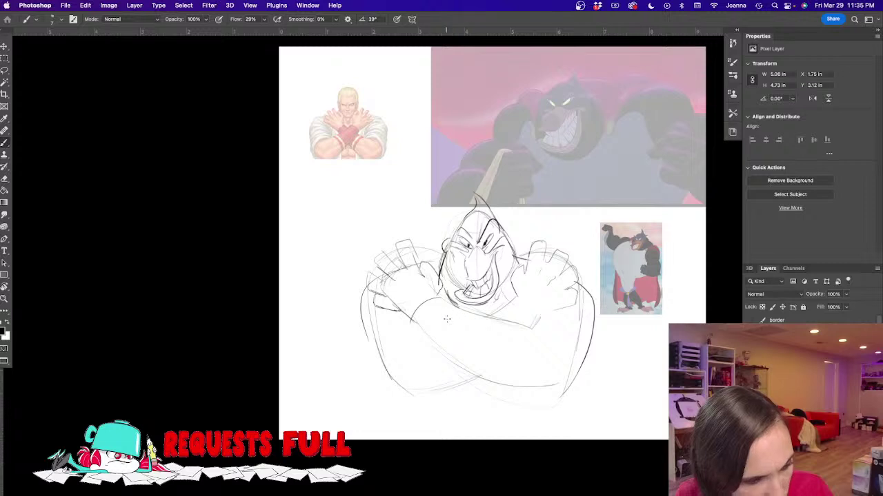
Step: Define the crossed forearms with wrist curves and darker contours, and reinforce the outer edges of both arms
left_click_drag(508, 297, 540, 318)
mouse_move(478, 318)
left_mouse_down()
mouse_move(445, 358)
mouse_move(497, 383)
mouse_move(560, 394)
left_mouse_up()
left_click_drag(467, 310, 550, 342)
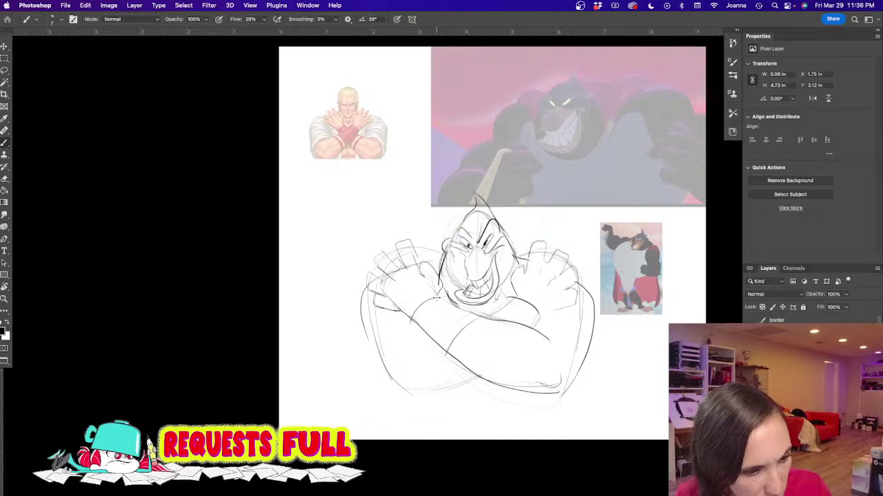
left_click_drag(443, 304, 541, 348)
mouse_move(412, 310)
left_mouse_down()
mouse_move(449, 352)
mouse_move(528, 392)
left_mouse_up()
mouse_move(580, 286)
left_mouse_down()
mouse_move(588, 307)
mouse_move(524, 393)
left_mouse_up()
left_click_drag(373, 308, 417, 395)
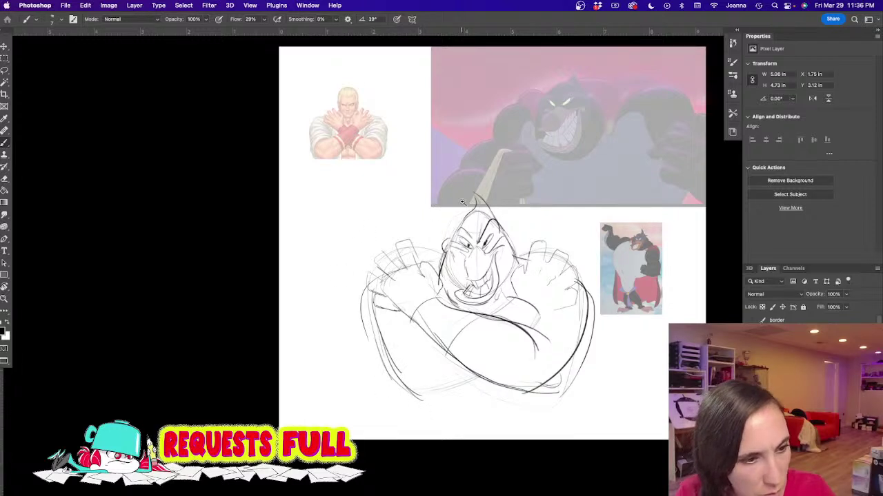
Step: Erase the rough eyes and redraw them with pupils and heavy brows, above a bold rounded beak with a curled mouth corner
scroll(463, 202, "up", 2)
key("e")
mouse_move(459, 256)
left_mouse_down()
mouse_move(483, 265)
mouse_move(466, 288)
mouse_move(495, 251)
mouse_move(504, 265)
mouse_move(467, 266)
mouse_move(465, 301)
left_mouse_up()
key("b")
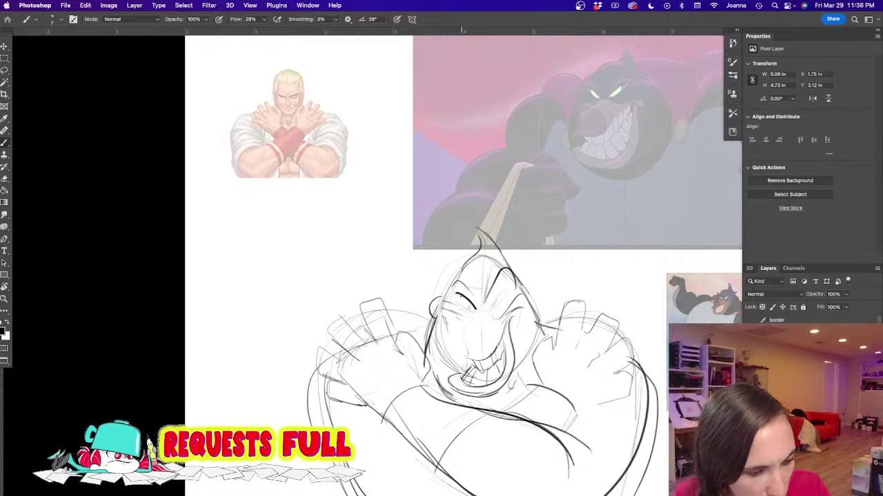
left_click_drag(452, 294, 470, 305)
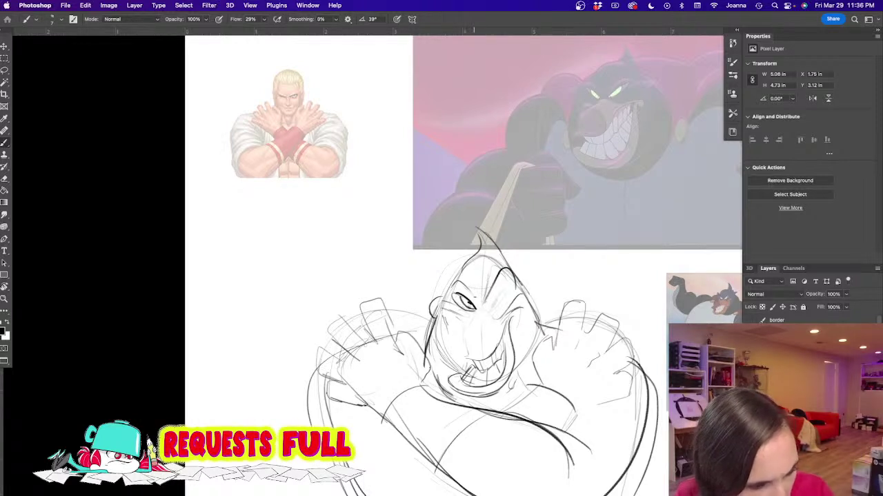
mouse_move(476, 301)
left_mouse_down()
mouse_move(448, 281)
mouse_move(445, 295)
mouse_move(504, 291)
mouse_move(489, 311)
mouse_move(512, 286)
left_mouse_up()
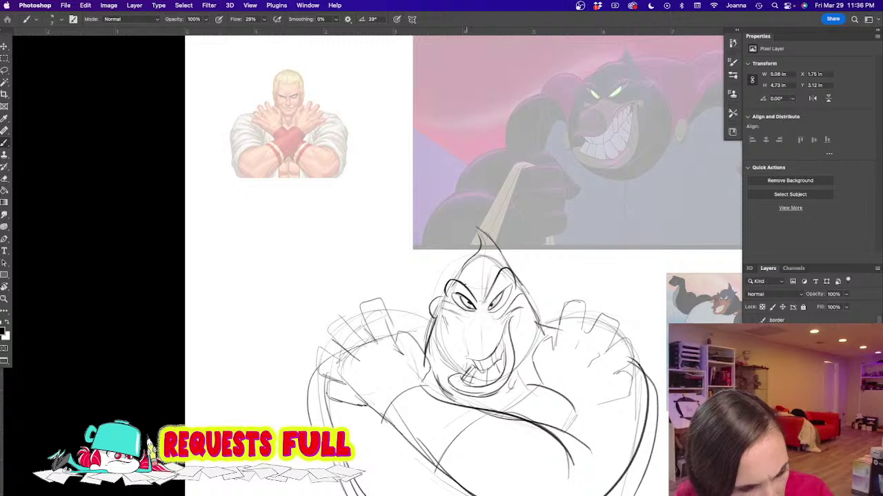
mouse_move(476, 312)
left_mouse_down()
mouse_move(463, 355)
mouse_move(488, 359)
mouse_move(524, 308)
left_mouse_up()
mouse_move(463, 324)
left_mouse_down()
mouse_move(479, 320)
mouse_move(488, 349)
left_mouse_up()
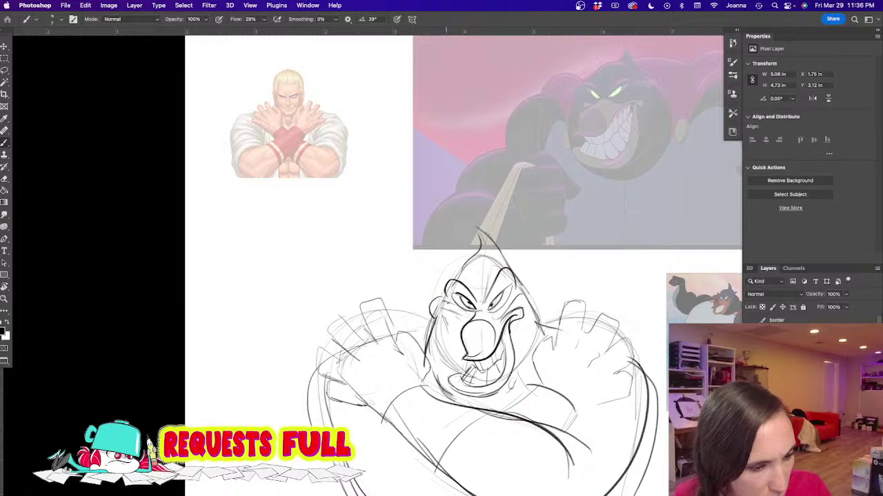
Step: Add pointed feather tufts to both sides of the head and strengthen the cheek lines down to the jaw
left_click_drag(427, 299, 372, 311)
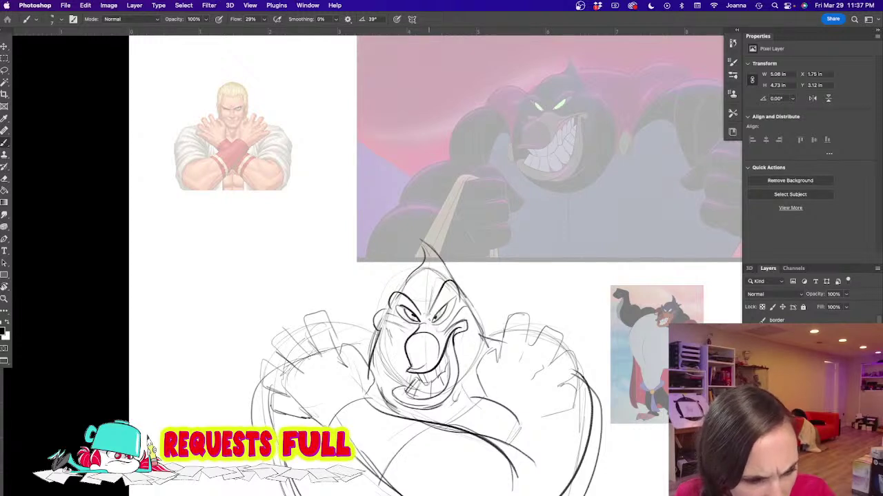
mouse_move(458, 299)
left_mouse_down()
mouse_move(501, 282)
mouse_move(462, 348)
left_mouse_up()
mouse_move(391, 312)
left_mouse_down()
mouse_move(366, 294)
mouse_move(354, 300)
left_mouse_up()
mouse_move(349, 299)
left_mouse_down()
mouse_move(376, 329)
mouse_move(402, 385)
left_mouse_up()
left_click_drag(479, 307, 453, 390)
left_click_drag(493, 288, 459, 387)
Step: Set the villain close-up reference layer's opacity to 64%
left_click_drag(305, 355, 336, 334)
left_click(793, 387)
left_click_drag(845, 293, 860, 308)
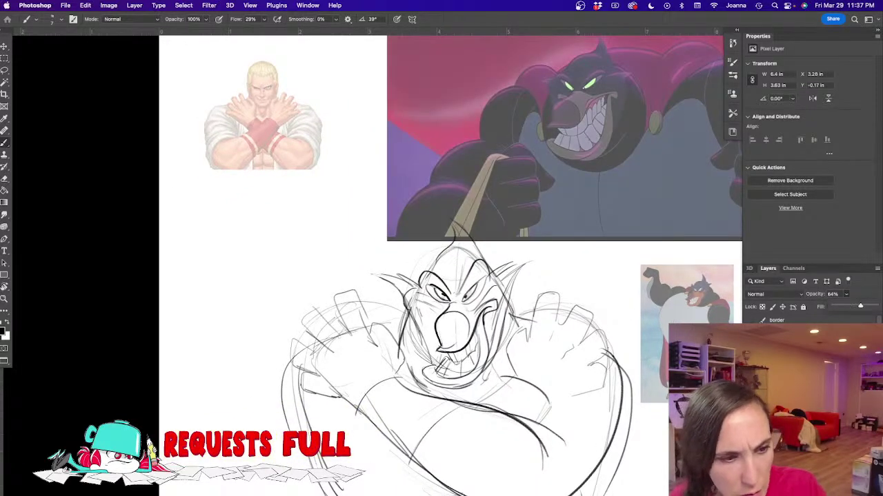
Step: Darken the right cheek line and redraw the left hand with thick, rounded fingers
left_click_drag(512, 283, 487, 351)
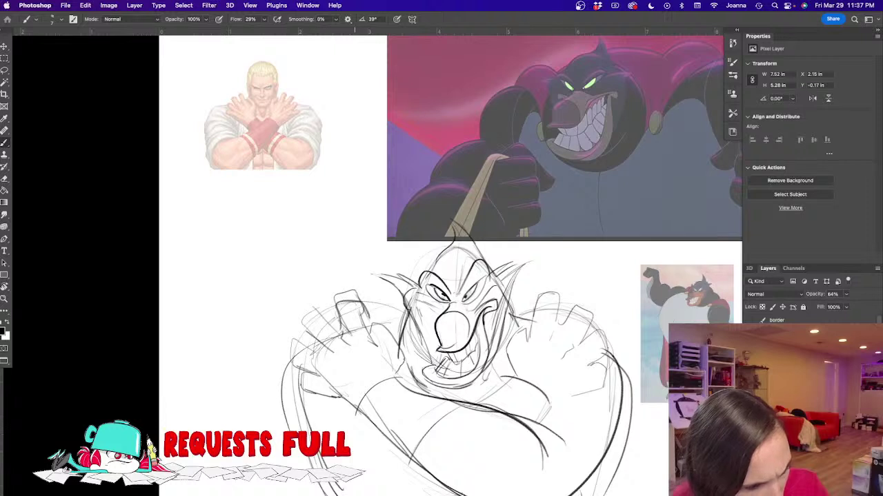
mouse_move(332, 324)
left_mouse_down()
mouse_move(307, 312)
mouse_move(321, 350)
mouse_move(304, 355)
mouse_move(302, 372)
mouse_move(379, 430)
mouse_move(404, 340)
left_mouse_up()
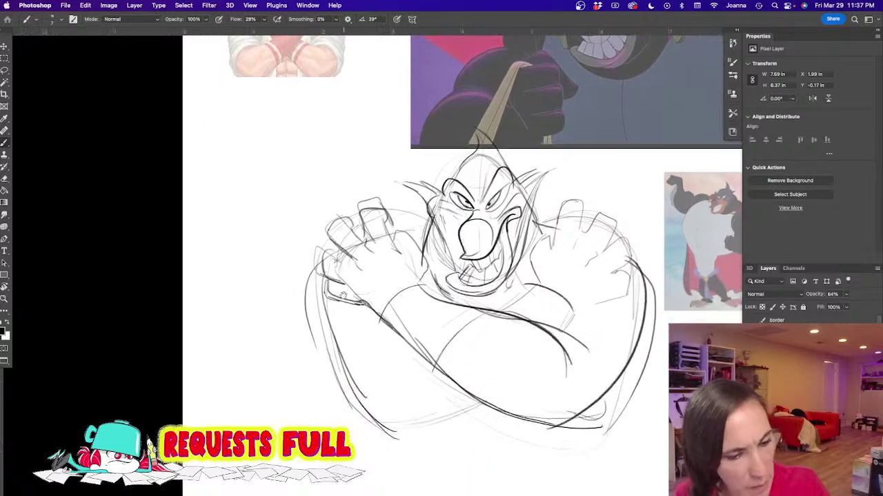
Step: Round out the left elbow, add a muscle crease to that arm, and mark short torso sides below the crossed arms
mouse_move(414, 445)
left_mouse_down()
mouse_move(486, 400)
mouse_move(397, 441)
mouse_move(375, 416)
left_mouse_up()
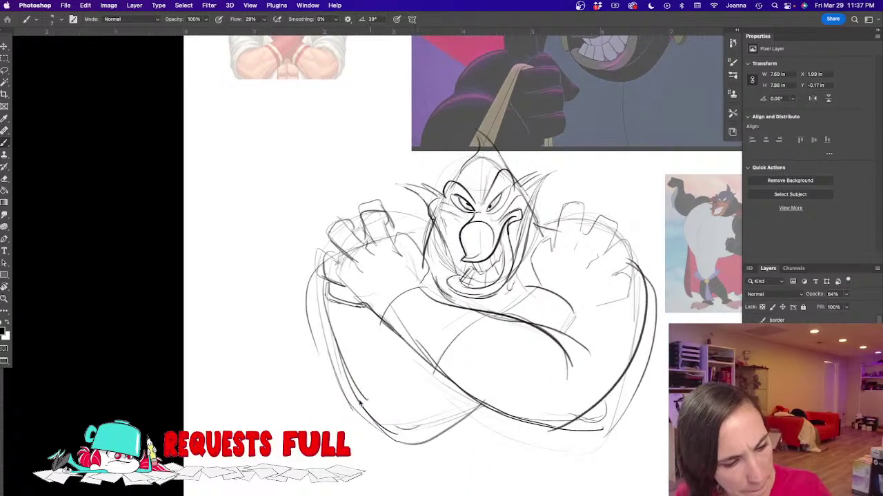
left_click_drag(415, 346, 378, 366)
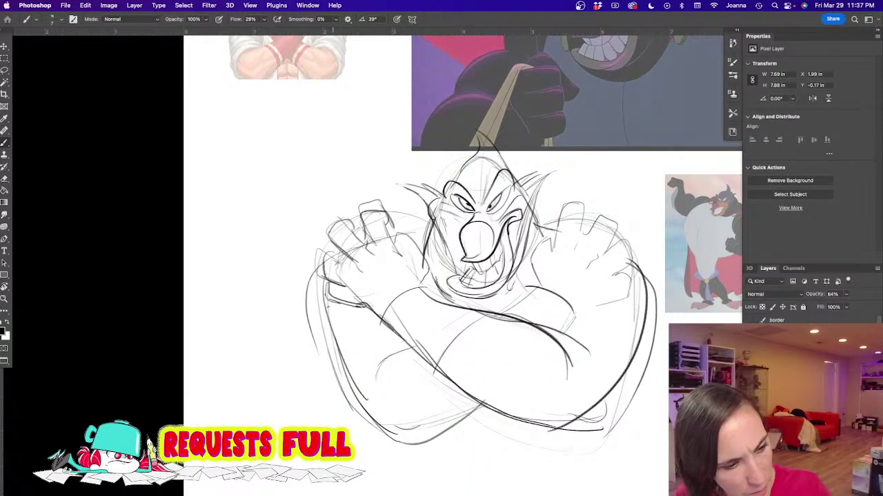
scroll(336, 334, "down", 1)
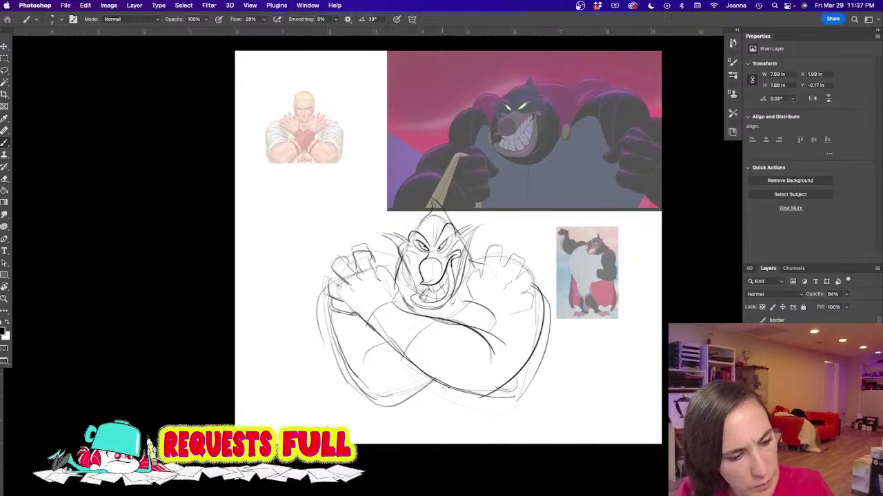
left_click_drag(496, 402, 496, 416)
left_click_drag(399, 406, 399, 418)
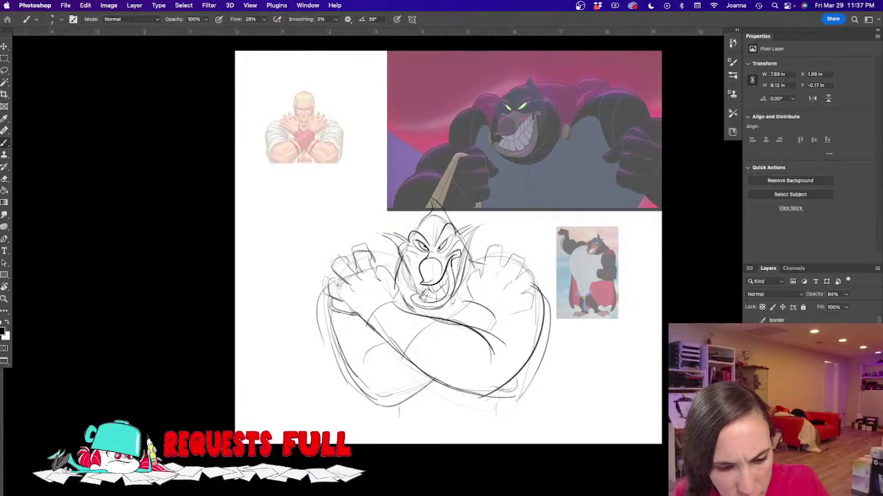
Step: Isolate the villain reference layer to check which strokes lie on it, and restore the visibility of all layers
left_click(752, 387, "alt")
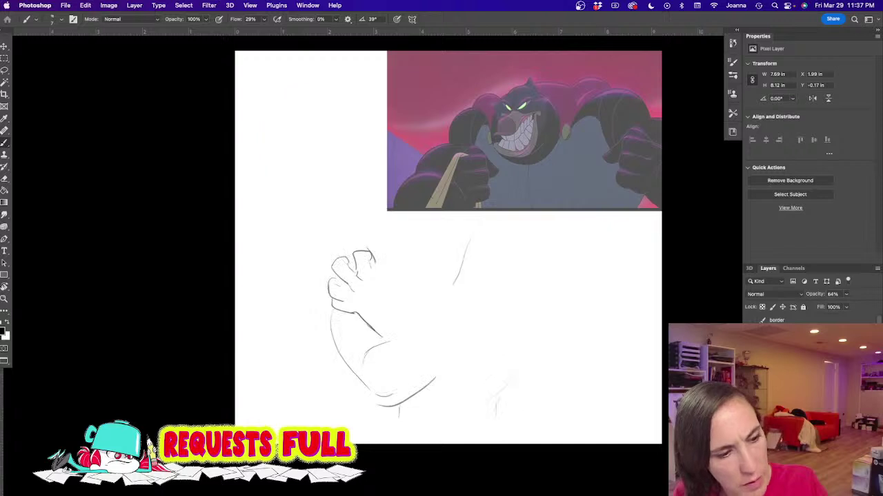
left_click(751, 386, "alt")
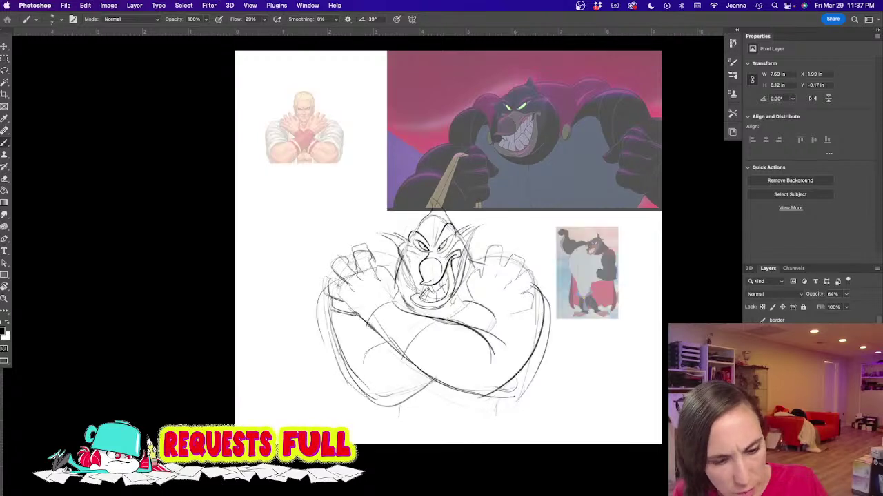
left_click(752, 386)
left_click(752, 386)
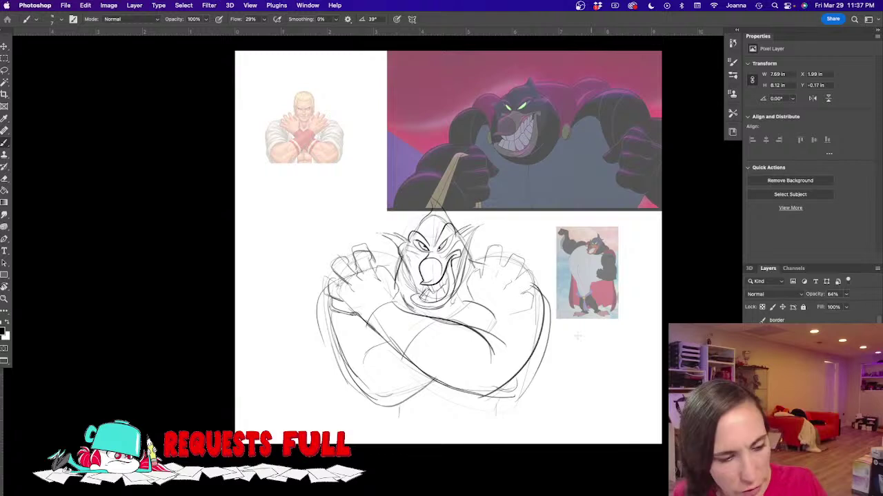
Step: Lasso the crest, cut and paste the linework off the villain reference, and merge it into the sketch
key("l")
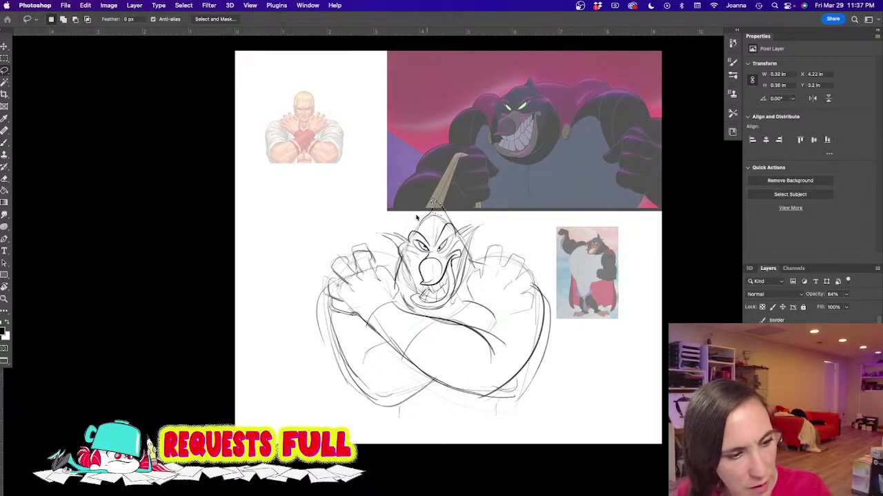
mouse_move(430, 204)
left_mouse_down()
mouse_move(438, 198)
mouse_move(554, 287)
mouse_move(550, 398)
mouse_move(283, 291)
mouse_move(417, 221)
mouse_move(431, 204)
left_mouse_up()
key("super+e")
key("super+x")
key("super+v")
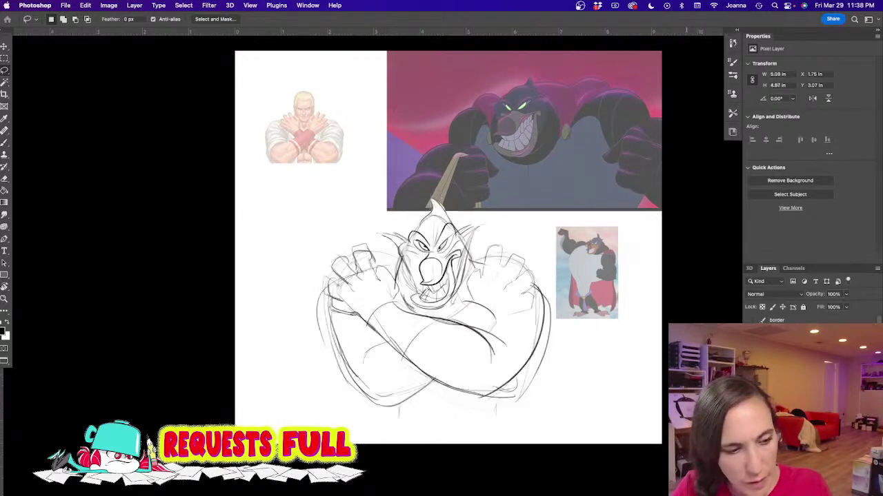
Step: Hide the villain references, group and hide the finished penguin drawing's layers, and show the masked-robber trio reference
left_click(751, 349)
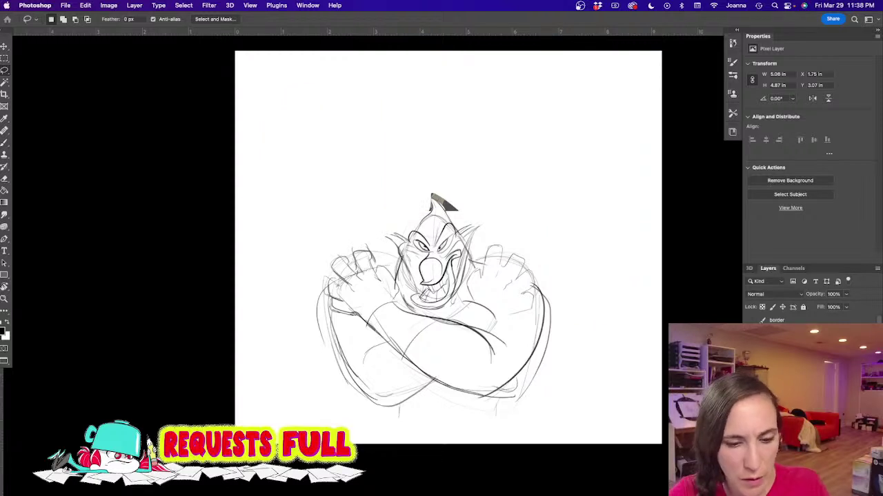
key("super+g")
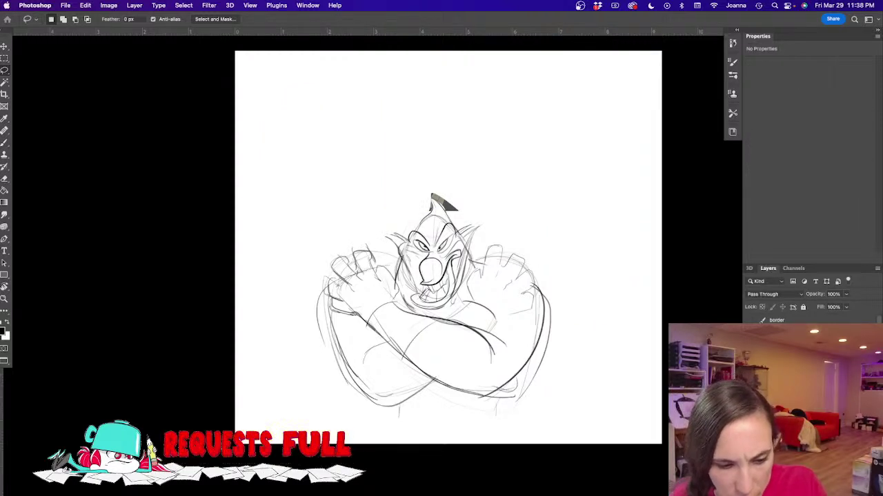
left_click(751, 334)
left_click(750, 348)
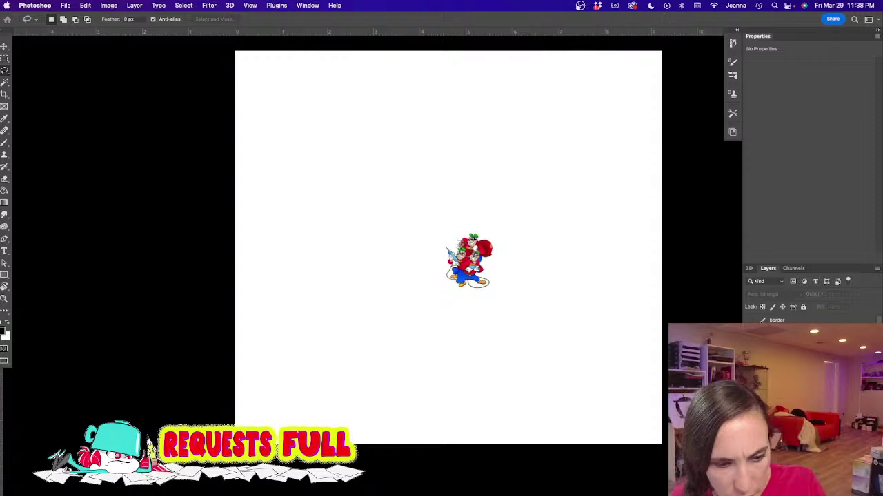
Step: Scale the masked-robber trio reference to about 414%, place it in the canvas's upper right, and fade its opacity
key("super+t")
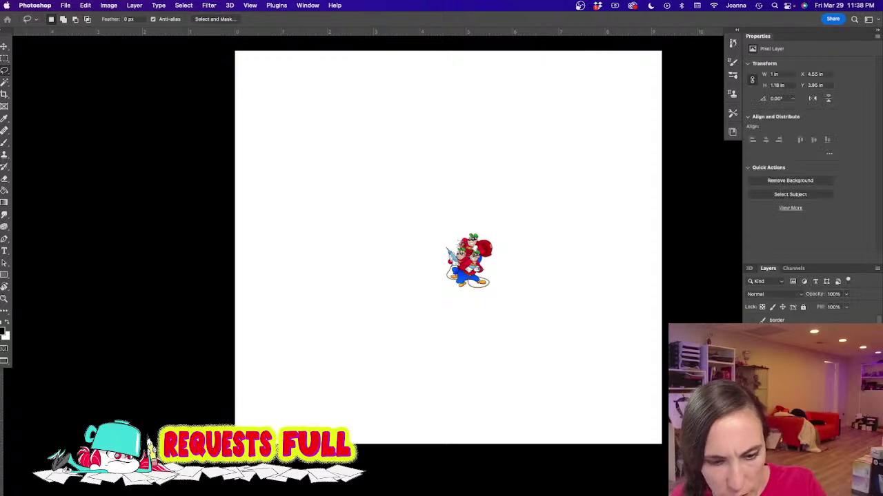
left_click_drag(493, 289, 635, 458)
mouse_move(524, 337)
left_mouse_down()
mouse_move(519, 227)
mouse_move(537, 159)
mouse_move(537, 174)
left_mouse_up()
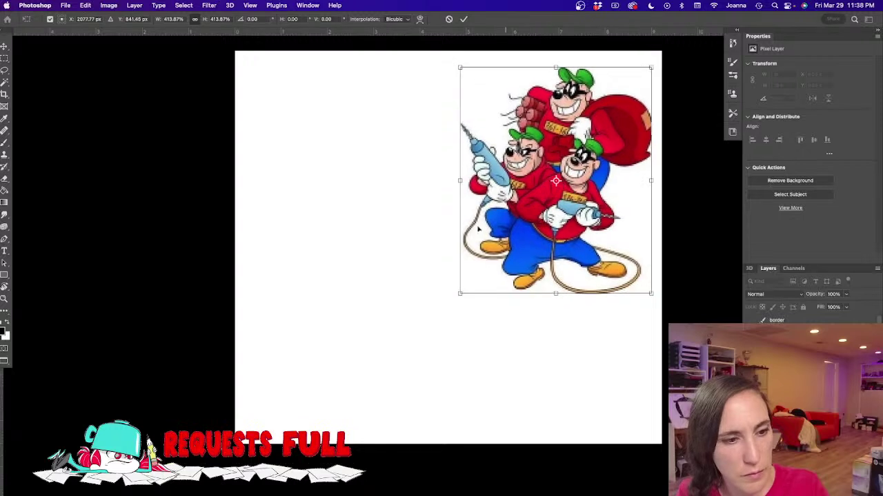
key("Return")
key("l")
left_click(846, 294)
left_click_drag(825, 307, 819, 307)
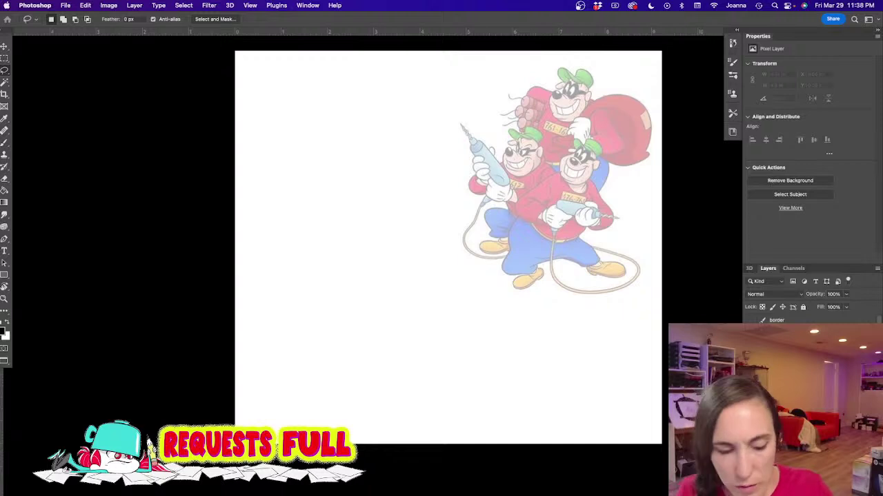
Step: Rough in the robber's head left of the reference with a tilted oval, a smiling muzzle, an oval nose and a jaw
key("b")
mouse_move(378, 193)
left_mouse_down()
mouse_move(402, 205)
mouse_move(391, 205)
mouse_move(371, 174)
mouse_move(418, 184)
mouse_move(368, 176)
left_mouse_up()
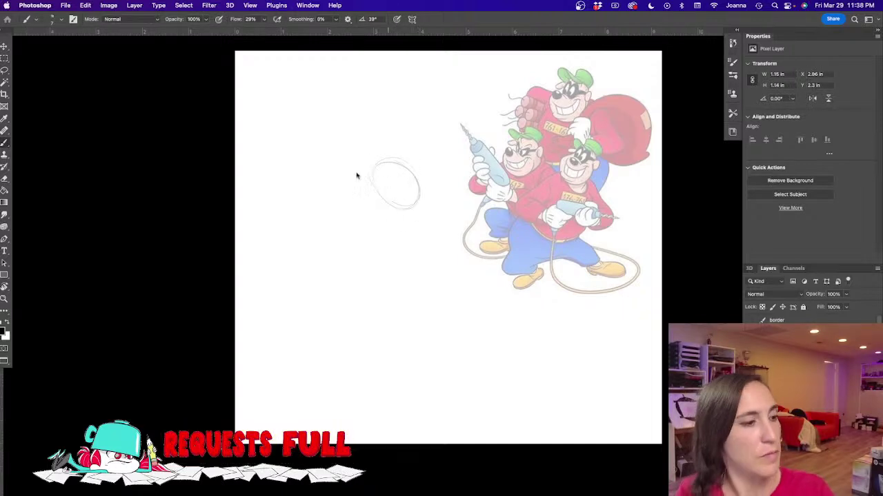
left_click_drag(325, 266, 334, 281)
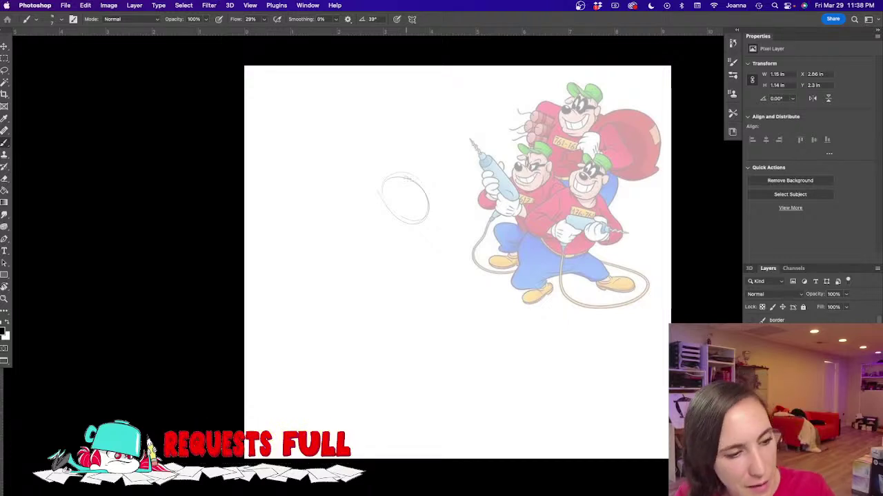
mouse_move(383, 188)
left_mouse_down()
mouse_move(381, 206)
mouse_move(396, 219)
left_mouse_up()
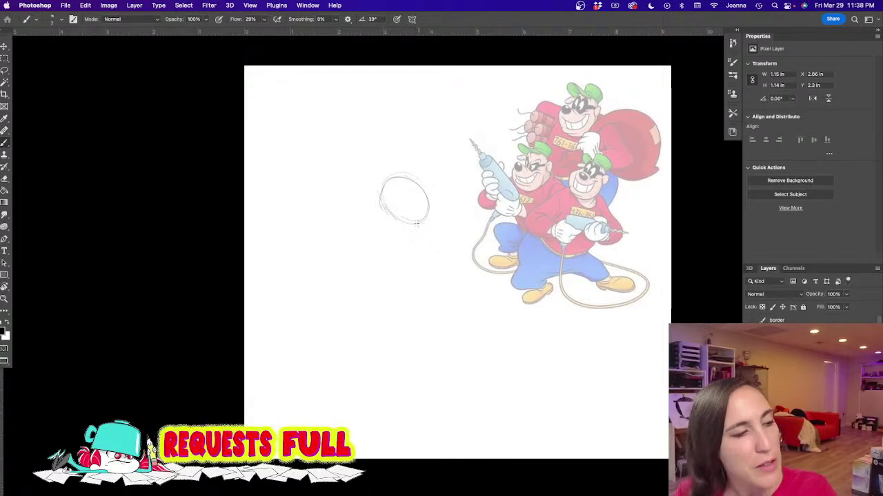
mouse_move(421, 184)
left_mouse_down()
mouse_move(429, 209)
mouse_move(413, 196)
mouse_move(424, 191)
mouse_move(408, 215)
mouse_move(399, 206)
left_mouse_up()
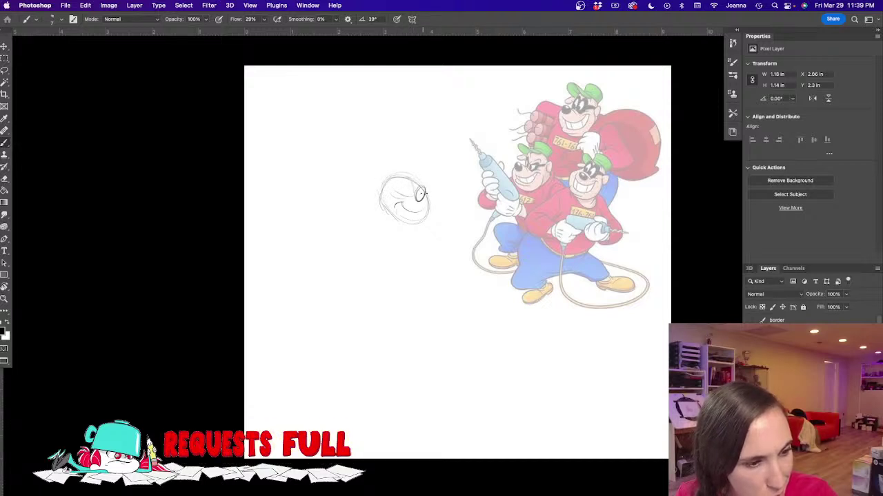
mouse_move(426, 194)
left_mouse_down()
mouse_move(432, 200)
mouse_move(391, 223)
mouse_move(436, 200)
mouse_move(427, 193)
left_mouse_up()
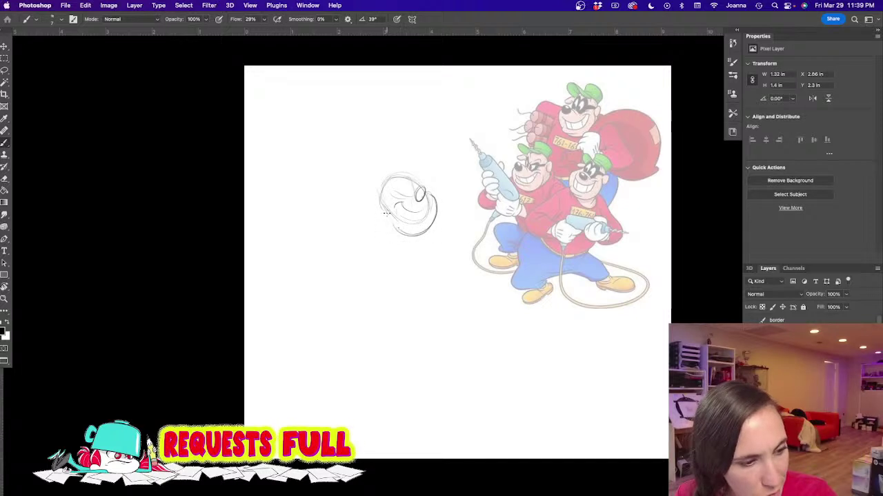
Step: Sketch the tall rounded shape and rear flap above the robber's head, and add a drooping loop beside the cheek
mouse_move(382, 213)
left_mouse_down()
mouse_move(389, 215)
mouse_move(366, 184)
mouse_move(380, 159)
left_mouse_up()
left_click_drag(375, 163, 368, 186)
mouse_move(397, 146)
left_mouse_down()
mouse_move(386, 182)
mouse_move(396, 144)
mouse_move(414, 167)
left_mouse_up()
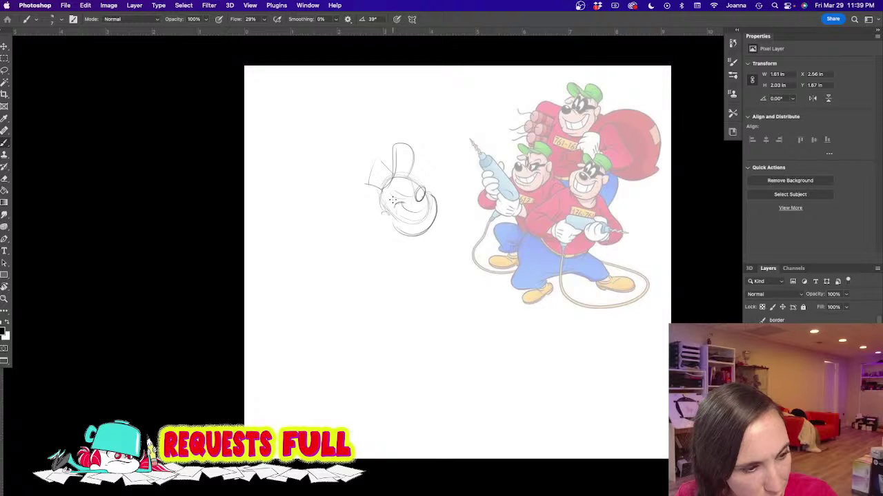
mouse_move(388, 210)
left_mouse_down()
mouse_move(366, 213)
mouse_move(374, 203)
left_mouse_up()
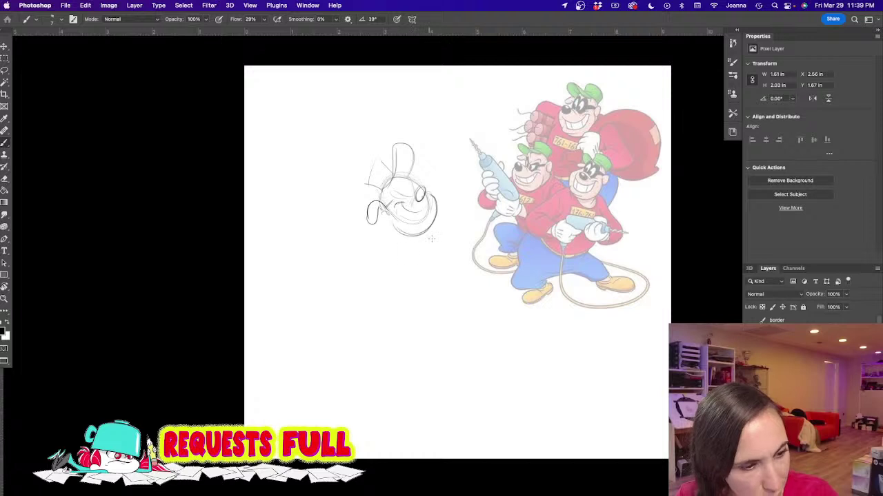
Step: Rough in the robber's leaning torso with sloping shoulder and back curves and a bulging belly
left_click_drag(438, 234, 405, 284)
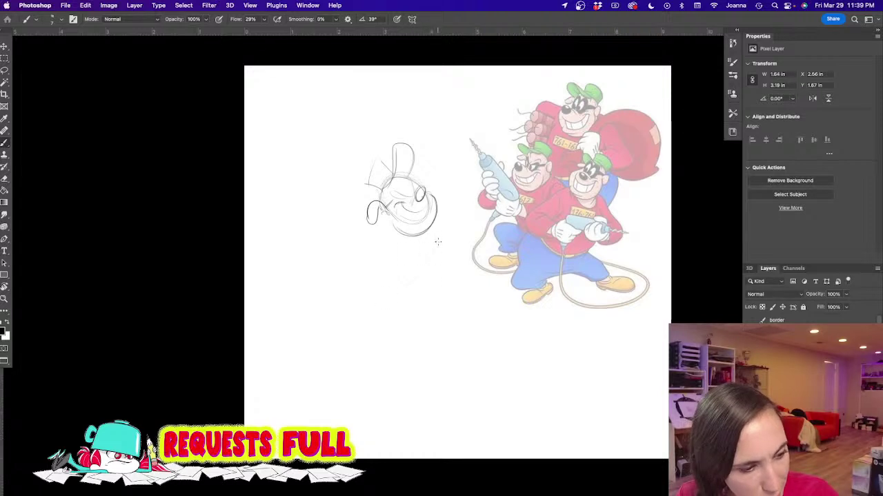
left_click_drag(440, 258, 376, 305)
left_click_drag(355, 253, 325, 286)
left_click_drag(343, 265, 323, 303)
mouse_move(436, 254)
left_mouse_down()
mouse_move(390, 305)
mouse_move(346, 319)
left_mouse_up()
mouse_move(354, 252)
left_mouse_down()
mouse_move(327, 294)
mouse_move(363, 319)
mouse_move(338, 360)
left_mouse_up()
Step: Sketch the robber's trousers with two short, spread legs below the belly
mouse_move(386, 332)
left_mouse_down()
mouse_move(358, 348)
mouse_move(319, 284)
mouse_move(321, 336)
mouse_move(342, 374)
left_mouse_up()
left_click_drag(365, 338, 373, 369)
mouse_move(316, 331)
left_mouse_down()
mouse_move(323, 362)
mouse_move(366, 367)
left_mouse_up()
left_click_drag(406, 318, 437, 371)
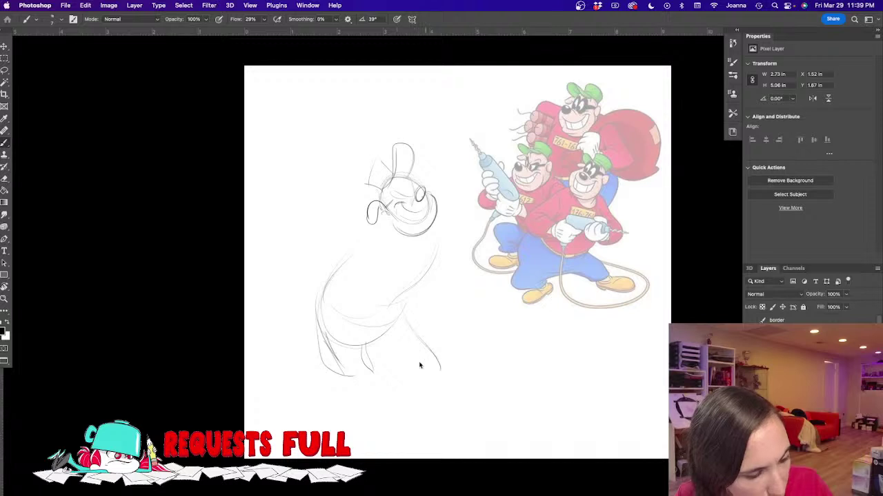
left_click_drag(367, 358, 439, 371)
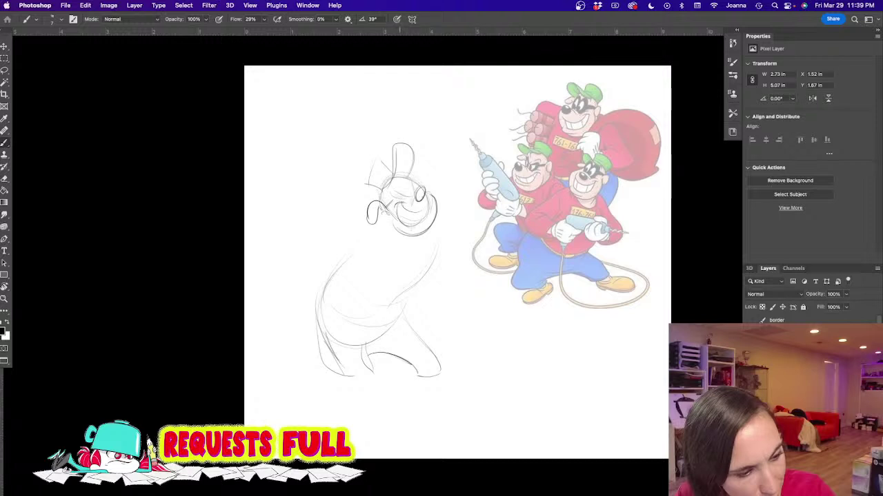
Step: Add the rounded cap brim over the robber's brow, and draw ankles and shoes on both legs
mouse_move(404, 178)
left_mouse_down()
mouse_move(420, 188)
mouse_move(429, 170)
mouse_move(418, 179)
left_mouse_up()
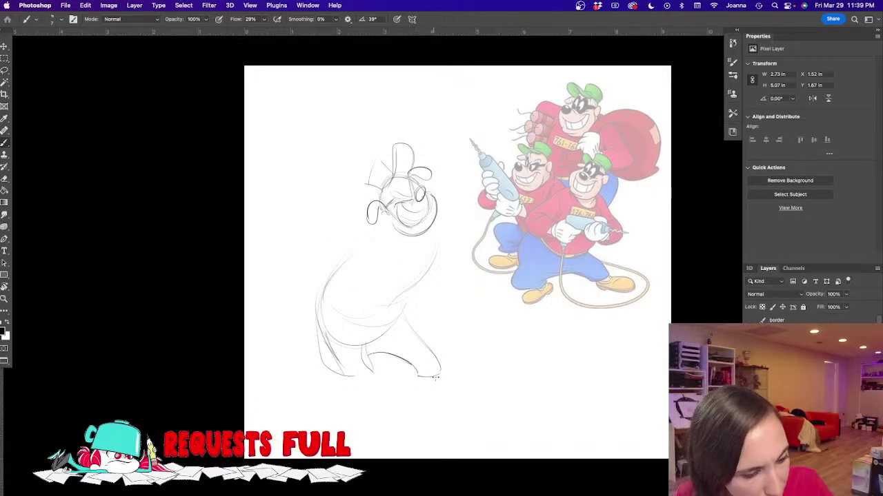
left_click_drag(419, 377, 427, 382)
mouse_move(418, 378)
left_mouse_down()
mouse_move(440, 378)
mouse_move(419, 396)
mouse_move(447, 403)
mouse_move(467, 393)
left_mouse_up()
mouse_move(318, 343)
left_mouse_down()
mouse_move(355, 371)
mouse_move(362, 359)
mouse_move(367, 376)
mouse_move(345, 379)
mouse_move(372, 379)
mouse_move(372, 388)
mouse_move(368, 377)
mouse_move(350, 382)
mouse_move(374, 379)
mouse_move(350, 388)
mouse_move(375, 386)
mouse_move(370, 396)
mouse_move(339, 408)
mouse_move(350, 389)
mouse_move(319, 398)
mouse_move(353, 393)
mouse_move(319, 395)
mouse_move(343, 409)
mouse_move(325, 385)
mouse_move(341, 378)
mouse_move(327, 372)
mouse_move(319, 310)
left_mouse_up()
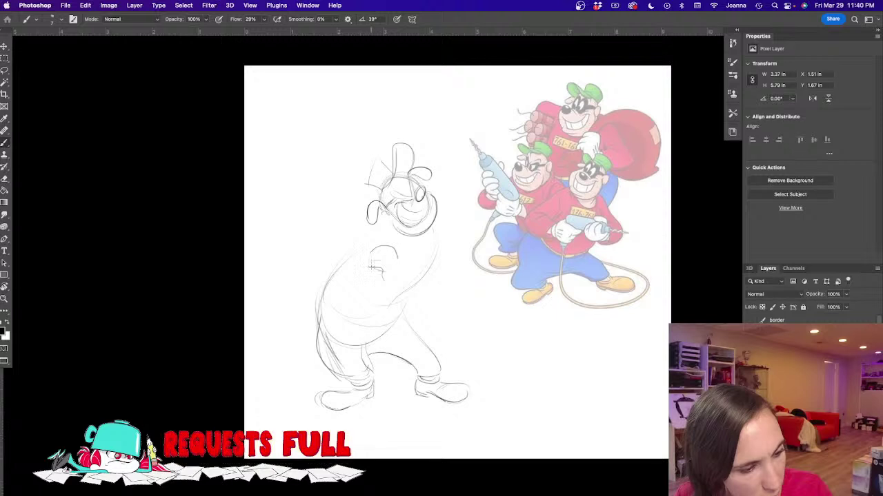
Step: Draw the robber's hands clasped on the chest and connect both bent arms to the shoulders
mouse_move(378, 265)
left_mouse_down()
mouse_move(389, 257)
mouse_move(382, 272)
mouse_move(393, 274)
mouse_move(367, 265)
mouse_move(385, 253)
left_mouse_up()
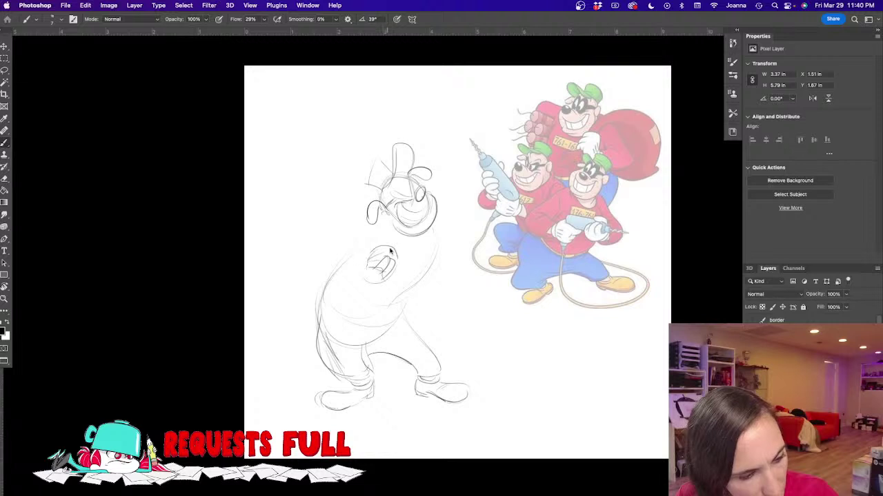
mouse_move(434, 219)
left_mouse_down()
mouse_move(455, 248)
mouse_move(449, 284)
left_mouse_up()
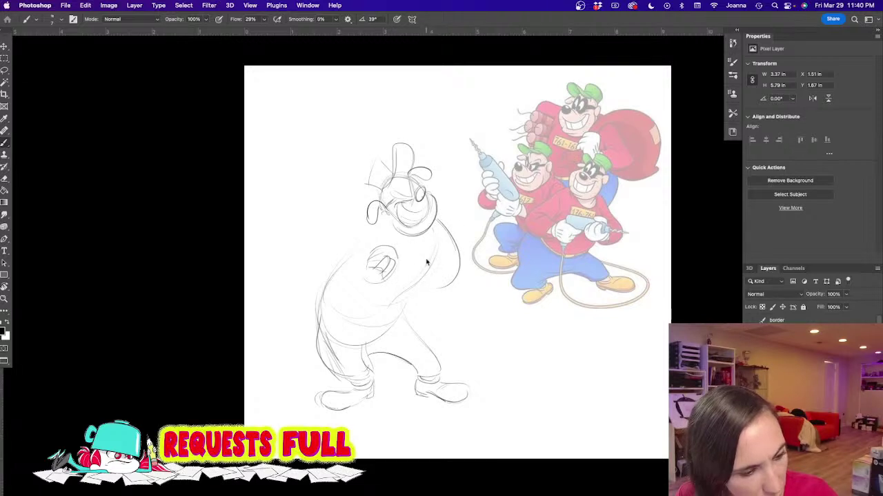
left_click_drag(426, 257, 447, 273)
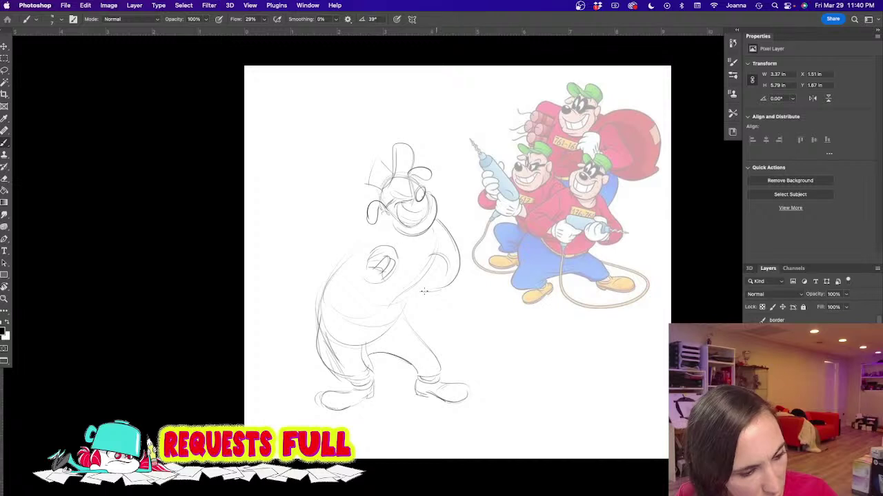
mouse_move(400, 266)
left_mouse_down()
mouse_move(394, 284)
mouse_move(404, 294)
mouse_move(418, 260)
mouse_move(436, 260)
mouse_move(430, 254)
left_mouse_up()
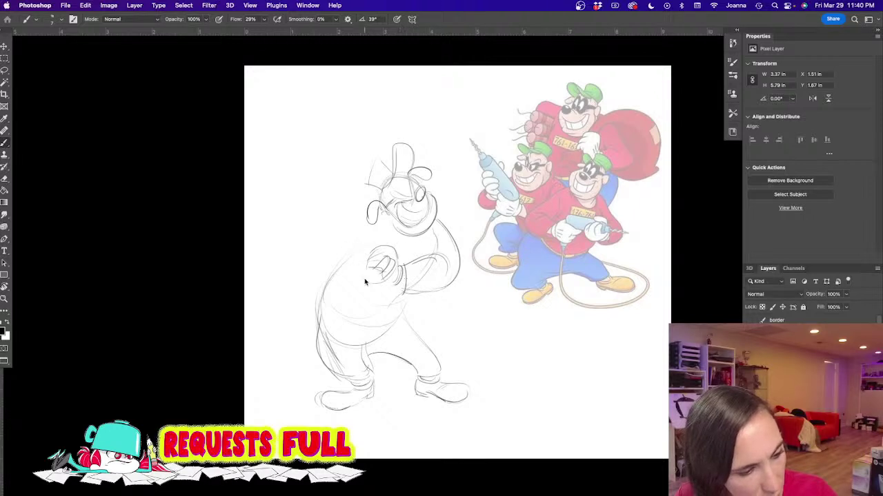
mouse_move(349, 237)
left_mouse_down()
mouse_move(322, 263)
mouse_move(372, 281)
left_mouse_up()
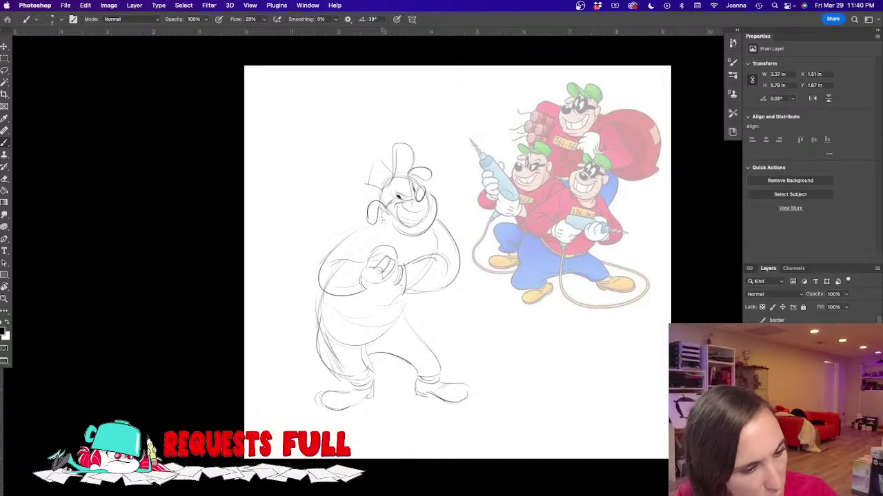
Step: Strengthen the robber's lower jaw curve, and redraw and clean up the rear flap above the head
left_click_drag(384, 216, 433, 224)
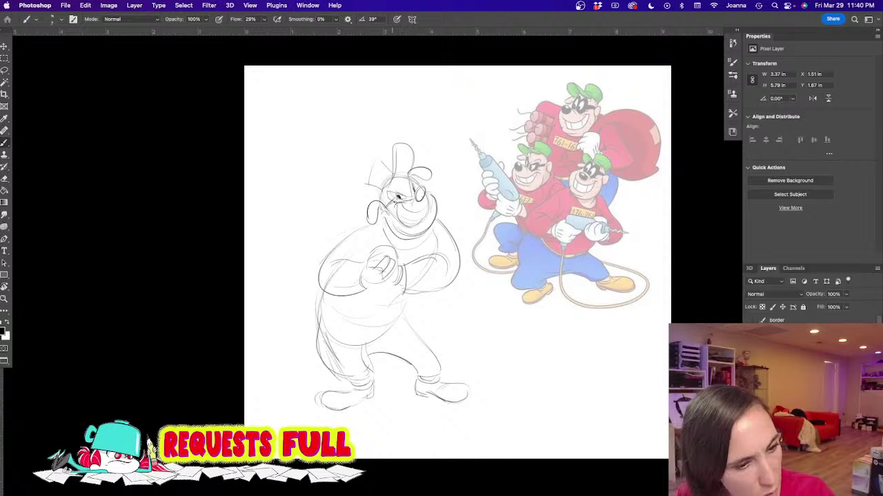
left_click_drag(379, 162, 370, 187)
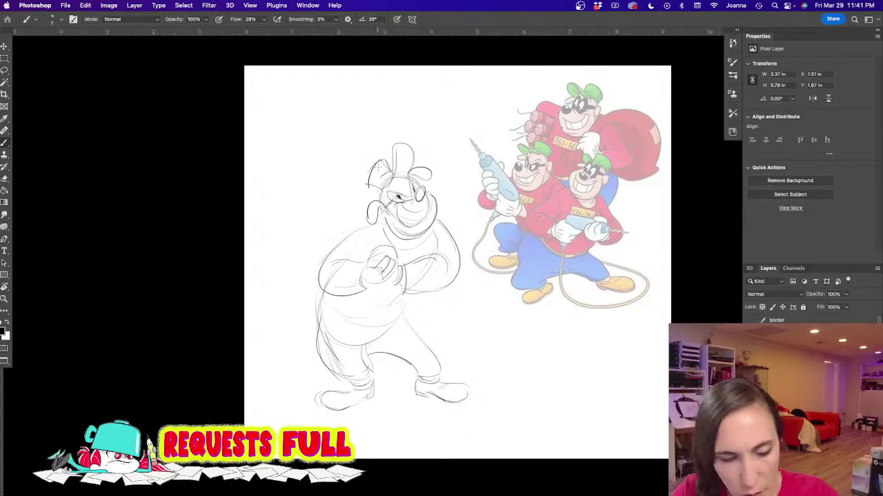
key("e")
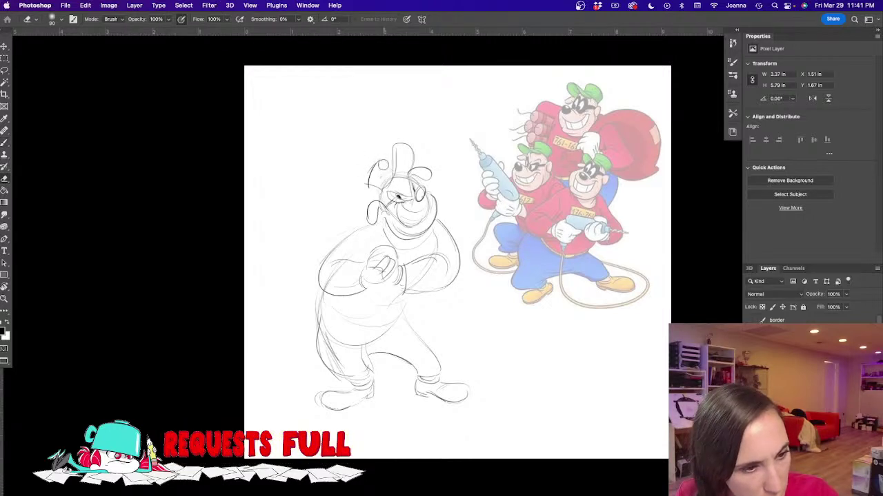
mouse_move(381, 165)
left_mouse_down()
mouse_move(366, 181)
mouse_move(381, 161)
mouse_move(393, 171)
mouse_move(376, 183)
mouse_move(378, 164)
mouse_move(367, 184)
mouse_move(390, 170)
left_mouse_up()
Step: Darken the robber's wide open grin with a small lower lip, and firm up the right trouser leg and ankle
key("b")
left_click_drag(400, 209, 423, 207)
mouse_move(426, 198)
left_mouse_down()
mouse_move(415, 229)
mouse_move(397, 216)
left_mouse_up()
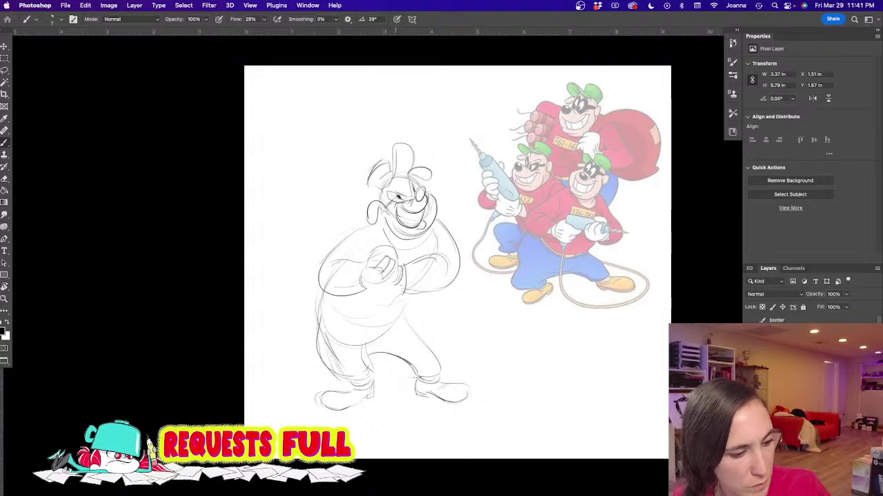
left_click_drag(412, 368, 422, 395)
Step: Erase the drooping loop beside the robber's cheek and fade the head linework with a larger eraser
key("e")
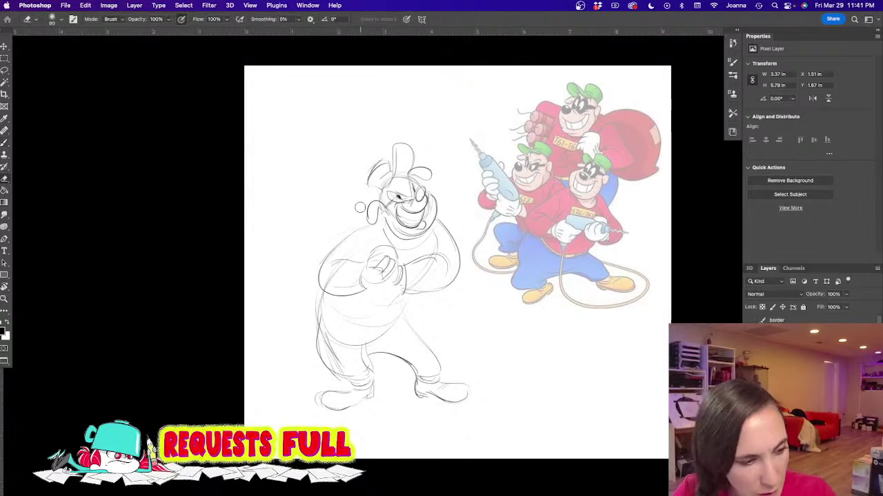
mouse_move(355, 221)
left_mouse_down()
mouse_move(431, 283)
mouse_move(362, 266)
left_mouse_up()
left_click(431, 283, "super")
left_click(430, 283, "super")
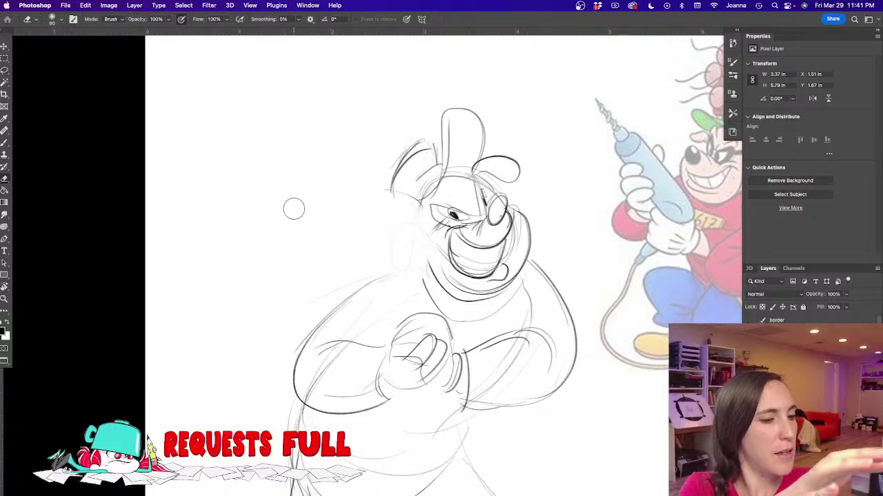
mouse_move(396, 180)
left_mouse_down()
mouse_move(398, 145)
mouse_move(386, 184)
left_mouse_up()
key("bracketright")
key("bracketright")
key("bracketright")
mouse_move(436, 212)
left_mouse_down()
mouse_move(469, 262)
mouse_move(480, 160)
mouse_move(495, 257)
mouse_move(514, 260)
mouse_move(506, 209)
mouse_move(468, 251)
mouse_move(441, 221)
mouse_move(437, 269)
mouse_move(428, 270)
mouse_move(390, 197)
left_mouse_up()
Step: Redraw the robber's forehead, oval nose and outer muzzle curve with bold, clean lines over the faded head
key("b")
left_click_drag(395, 257, 370, 264)
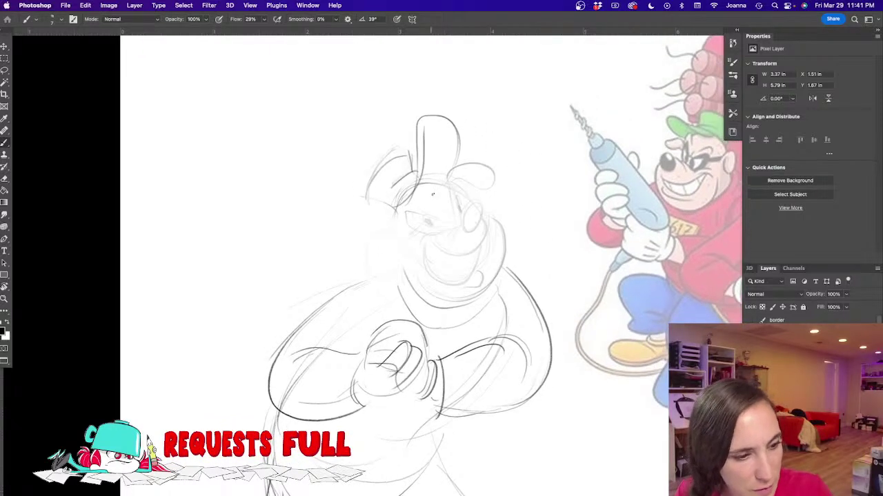
mouse_move(419, 184)
left_mouse_down()
mouse_move(441, 180)
mouse_move(467, 209)
mouse_move(483, 290)
left_mouse_up()
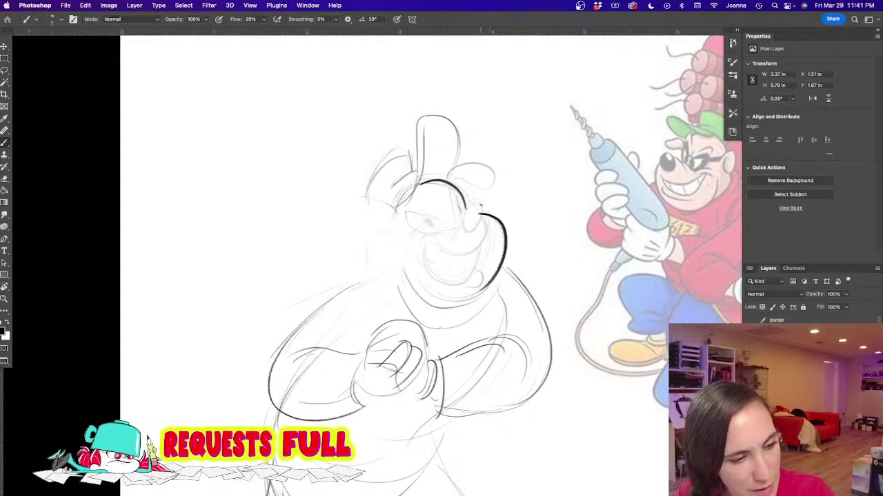
mouse_move(482, 209)
left_mouse_down()
mouse_move(473, 203)
mouse_move(465, 222)
left_mouse_up()
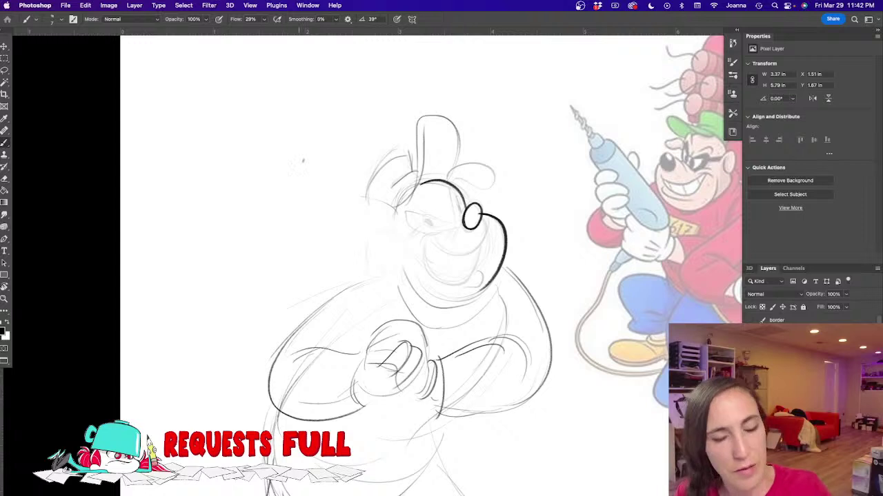
key("Tab")
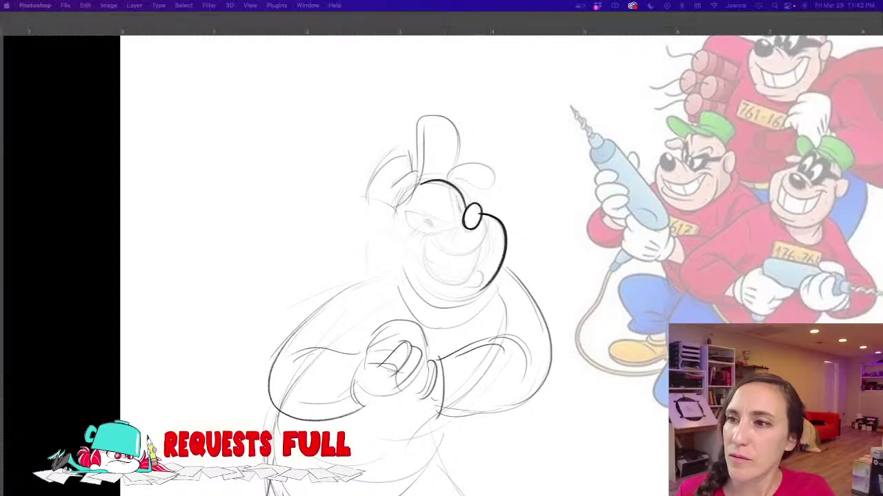
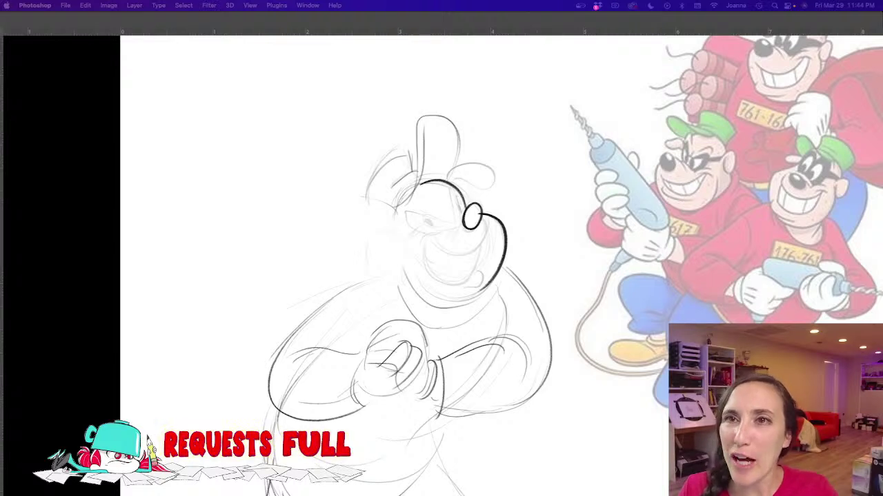
key("Tab")
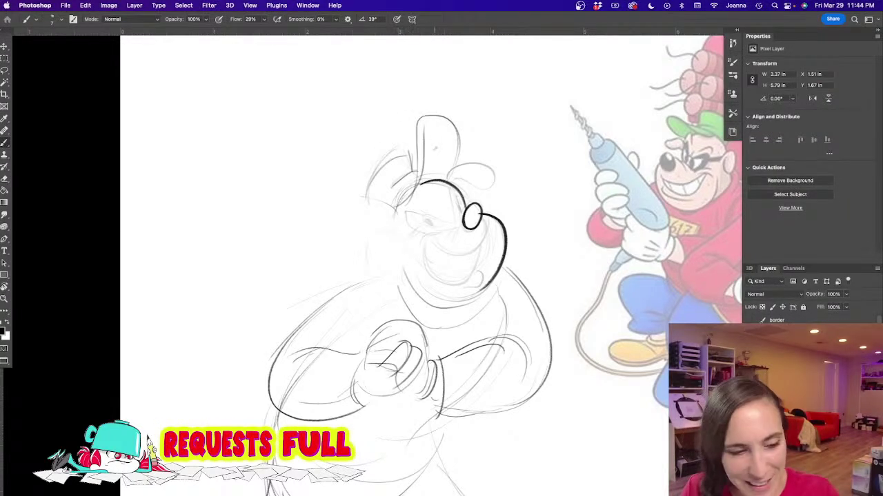
Step: Draw the robber's narrowed eyes, mask outline, muzzle edge and wide open grin beneath the nose with bold lines
scroll(427, 263, "up", 2)
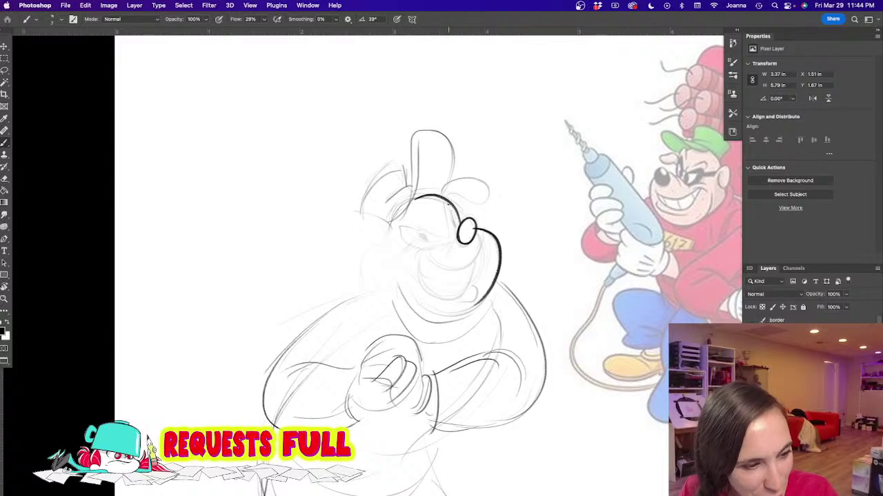
mouse_move(439, 197)
left_mouse_down()
mouse_move(447, 238)
mouse_move(417, 231)
mouse_move(442, 229)
mouse_move(399, 234)
mouse_move(445, 243)
left_mouse_up()
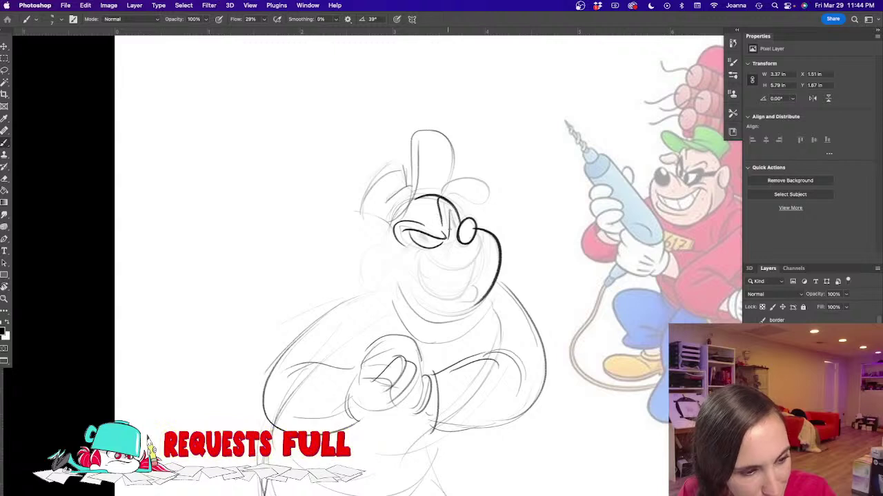
mouse_move(448, 211)
left_mouse_down()
mouse_move(450, 240)
mouse_move(450, 231)
mouse_move(415, 242)
left_mouse_up()
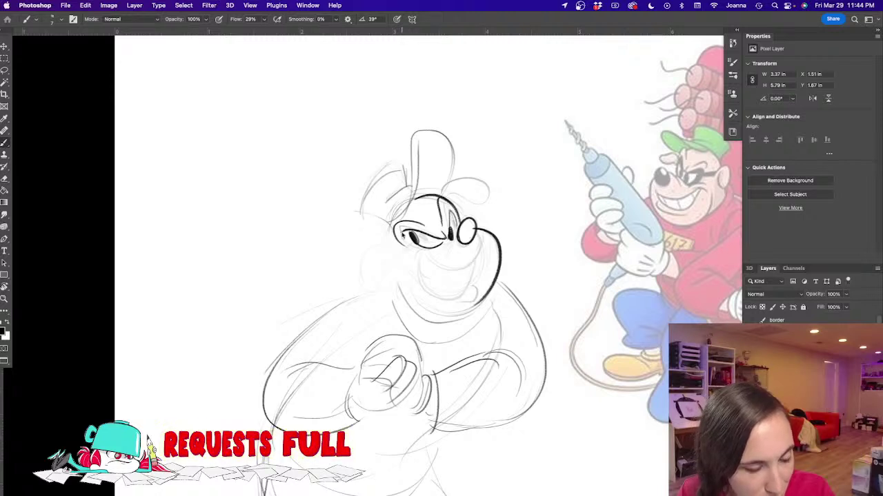
mouse_move(407, 231)
left_mouse_down()
mouse_move(429, 238)
mouse_move(400, 249)
mouse_move(440, 245)
left_mouse_up()
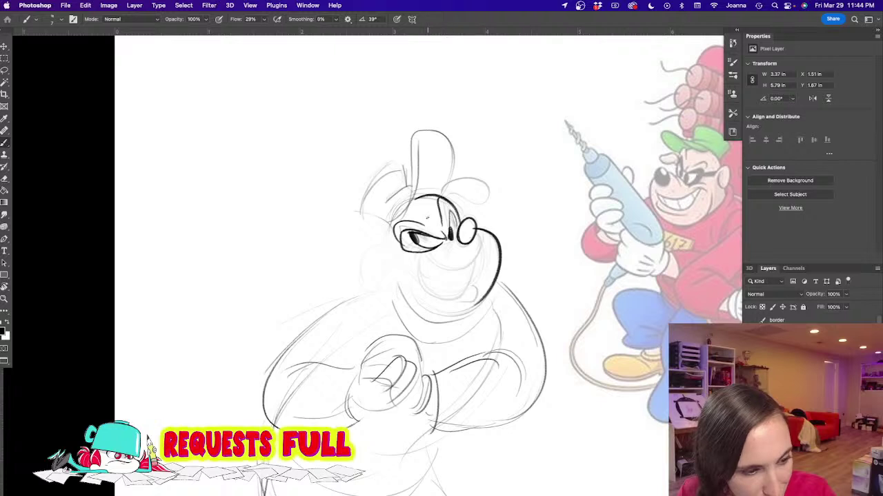
mouse_move(427, 255)
left_mouse_down()
mouse_move(439, 269)
mouse_move(482, 250)
mouse_move(477, 236)
mouse_move(469, 269)
left_mouse_up()
mouse_move(454, 240)
left_mouse_down()
mouse_move(421, 278)
mouse_move(427, 287)
mouse_move(452, 297)
mouse_move(472, 268)
left_mouse_up()
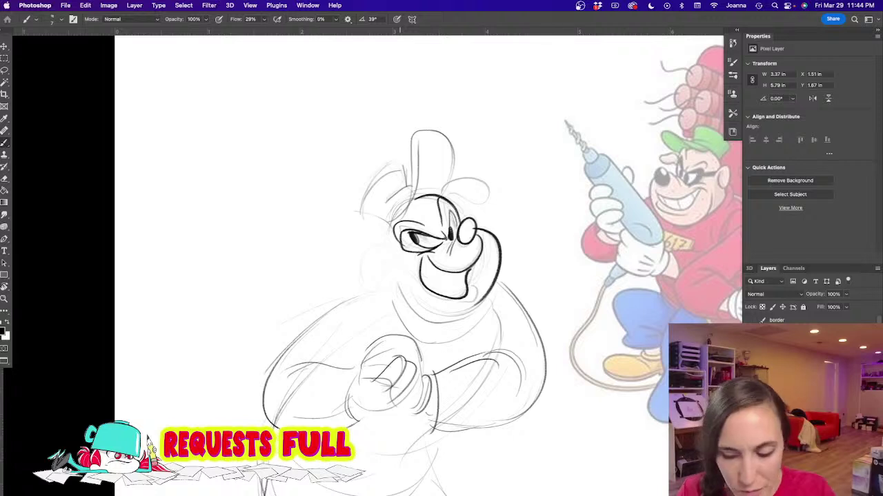
Step: Erase the robber's near eye, redraw it with a heavy pupil and cheek crease, and try darkening the jaw curve
key("e")
mouse_move(417, 234)
left_mouse_down()
mouse_move(400, 240)
mouse_move(424, 235)
left_mouse_up()
key("b")
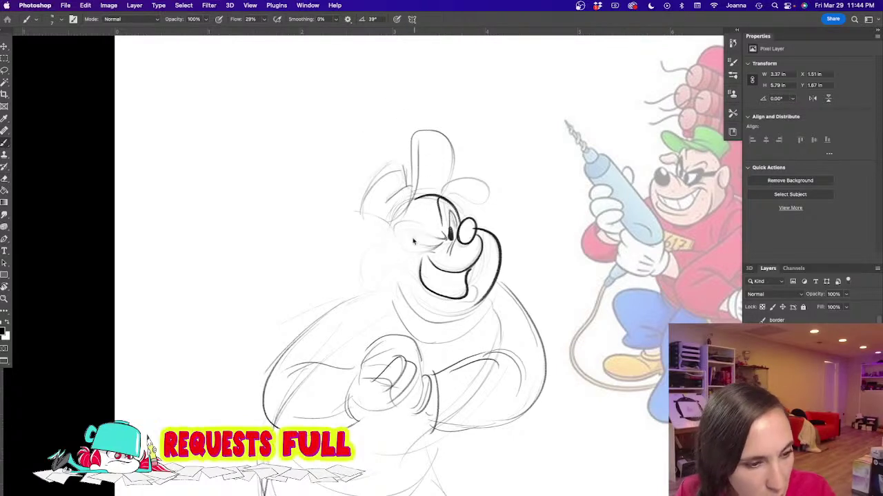
mouse_move(445, 240)
left_mouse_down()
mouse_move(406, 229)
mouse_move(425, 245)
mouse_move(439, 243)
mouse_move(418, 241)
left_mouse_up()
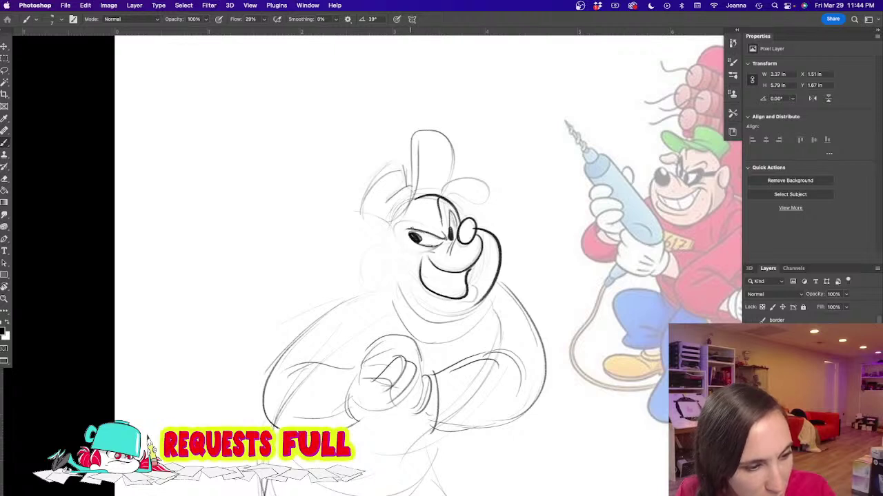
mouse_move(441, 229)
left_mouse_down()
mouse_move(398, 240)
mouse_move(421, 252)
mouse_move(442, 241)
mouse_move(446, 206)
mouse_move(394, 238)
mouse_move(412, 263)
left_mouse_up()
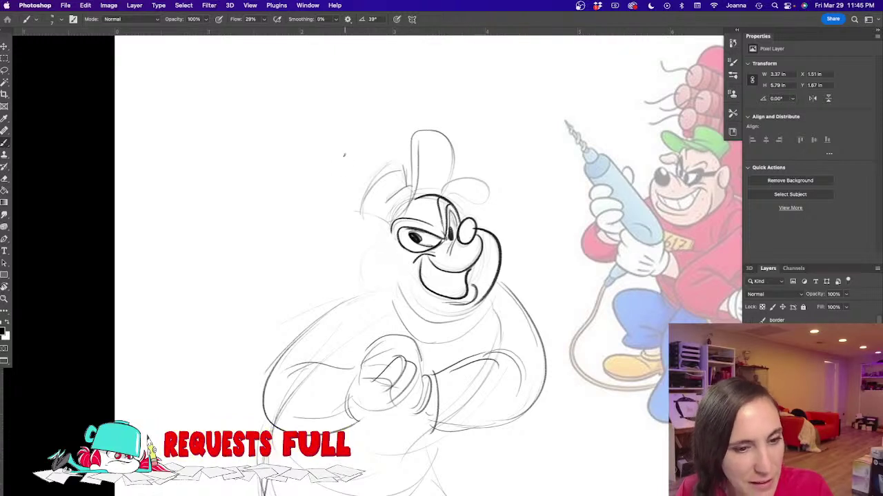
left_click_drag(398, 270, 414, 308)
left_click_drag(399, 284, 410, 300)
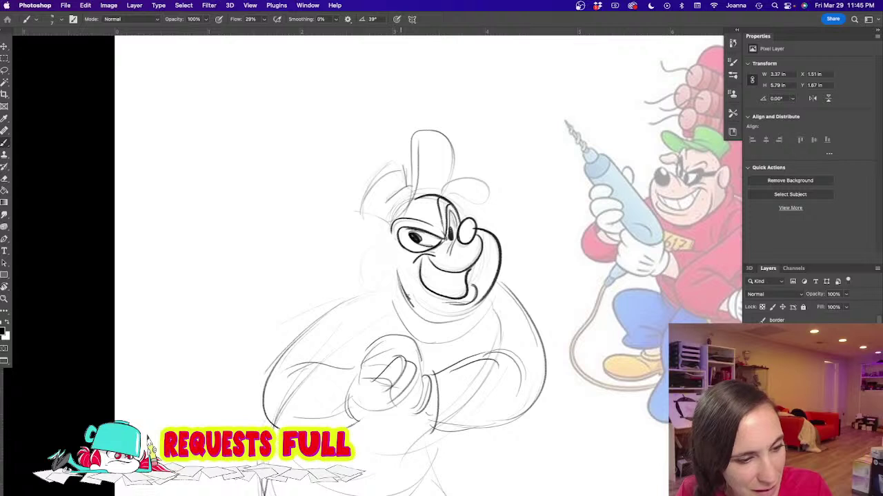
key("super+z")
Step: Fade the robber's face with a larger eraser and redraw a bigger head outline with broad muzzle, ear and lower jaw
key("e")
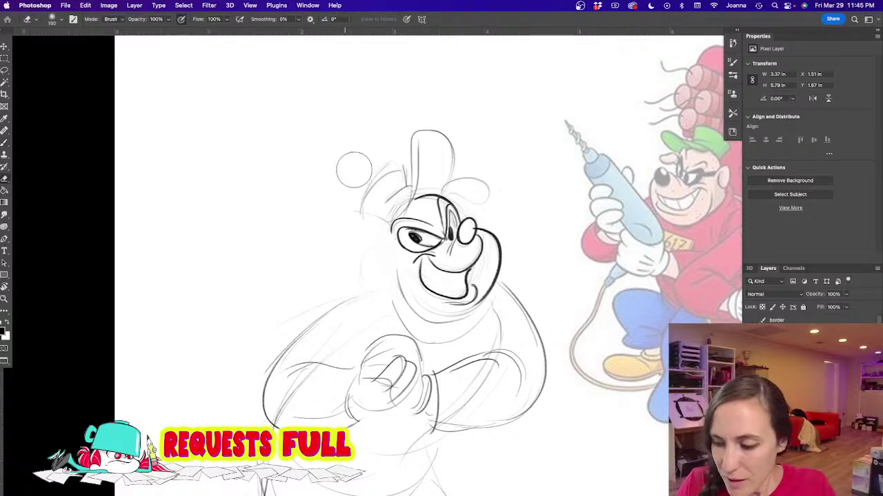
mouse_move(413, 235)
left_mouse_down()
mouse_move(466, 274)
mouse_move(455, 273)
mouse_move(457, 252)
mouse_move(445, 240)
mouse_move(370, 272)
mouse_move(431, 202)
mouse_move(351, 264)
left_mouse_up()
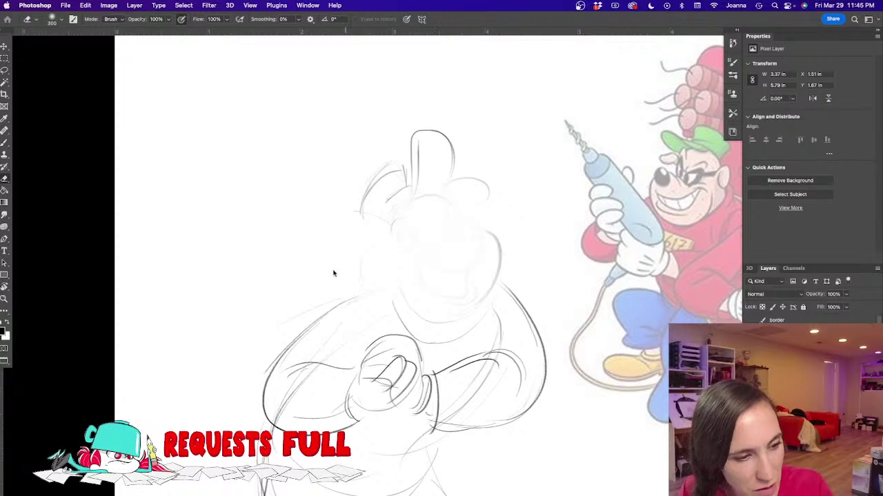
key("b")
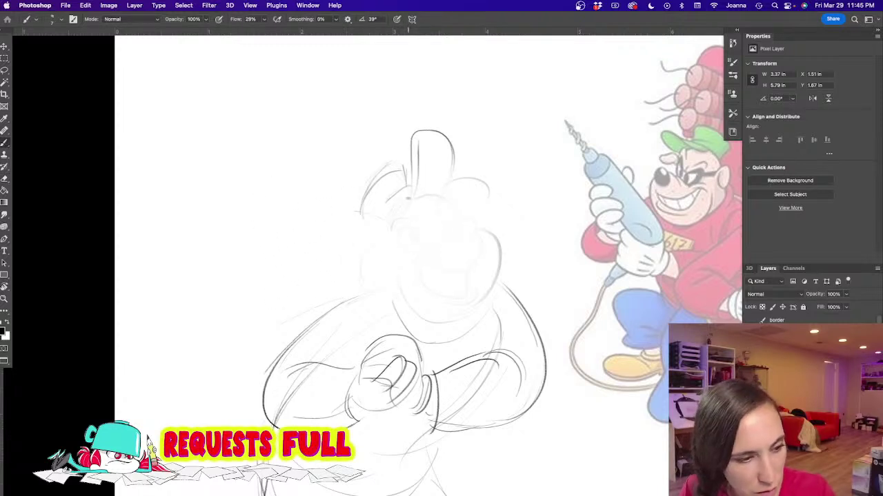
mouse_move(412, 197)
left_mouse_down()
mouse_move(455, 221)
mouse_move(412, 196)
mouse_move(382, 242)
left_mouse_up()
mouse_move(455, 224)
left_mouse_down()
mouse_move(496, 225)
mouse_move(498, 293)
left_mouse_up()
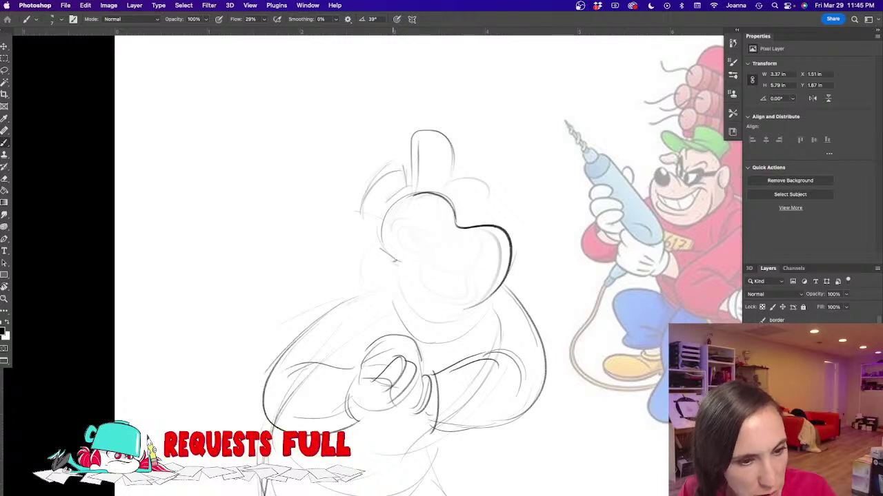
mouse_move(398, 264)
left_mouse_down()
mouse_move(364, 245)
mouse_move(455, 311)
mouse_move(476, 304)
left_mouse_up()
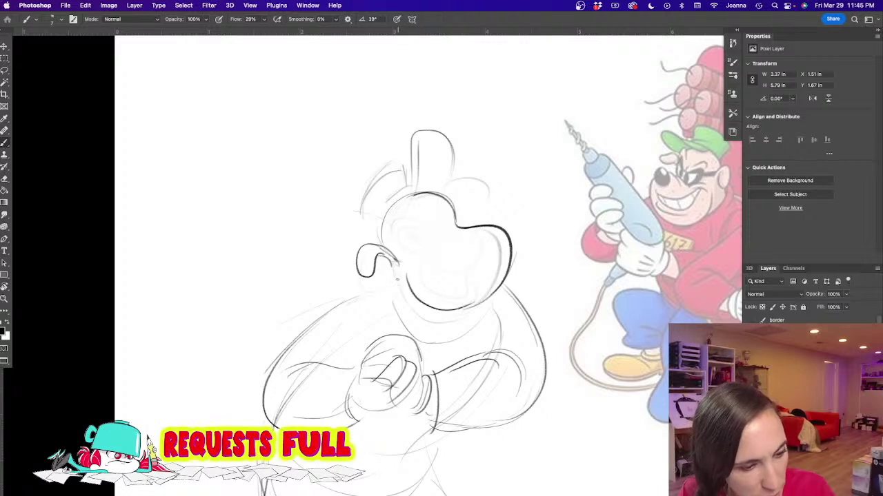
mouse_move(384, 267)
left_mouse_down()
mouse_move(410, 303)
mouse_move(450, 318)
mouse_move(502, 291)
left_mouse_up()
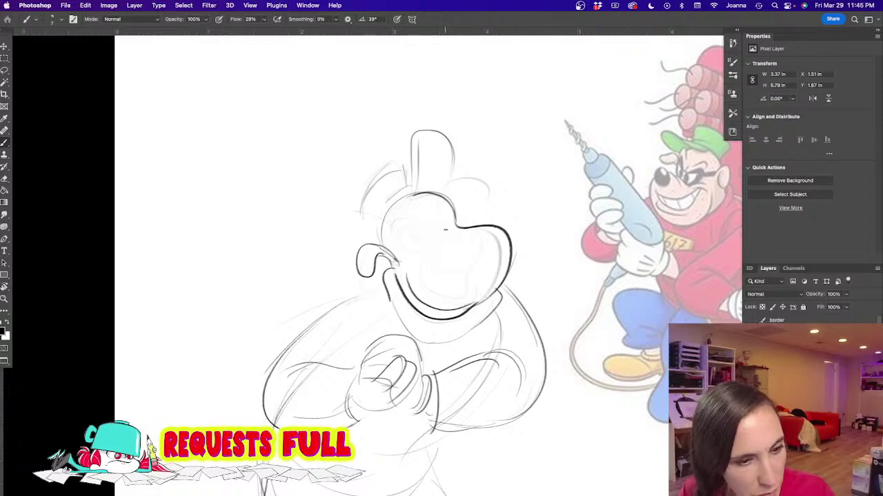
Step: Draw the robber's oval nose above the muzzle, slanted masked eyes, and a wide toothy grin with a lower lip
left_click_drag(470, 225, 482, 201)
mouse_move(459, 239)
left_mouse_down()
mouse_move(459, 250)
mouse_move(491, 228)
mouse_move(467, 222)
mouse_move(445, 252)
left_mouse_up()
mouse_move(491, 231)
left_mouse_down()
mouse_move(461, 271)
mouse_move(437, 252)
mouse_move(418, 260)
mouse_move(407, 227)
mouse_move(441, 198)
left_mouse_up()
mouse_move(448, 234)
left_mouse_down()
mouse_move(443, 207)
mouse_move(425, 230)
mouse_move(402, 235)
left_mouse_up()
mouse_move(423, 223)
left_mouse_down()
mouse_move(412, 222)
mouse_move(407, 240)
mouse_move(431, 249)
mouse_move(451, 238)
mouse_move(422, 244)
mouse_move(448, 221)
mouse_move(436, 256)
mouse_move(423, 260)
mouse_move(433, 301)
left_mouse_up()
left_click_drag(473, 277, 459, 300)
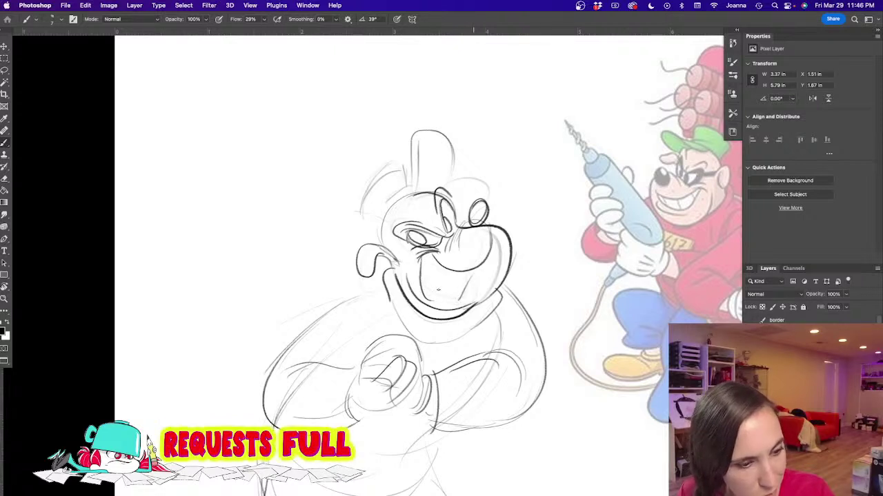
mouse_move(418, 254)
left_mouse_down()
mouse_move(441, 301)
mouse_move(484, 266)
mouse_move(425, 286)
mouse_move(442, 310)
mouse_move(470, 299)
left_mouse_up()
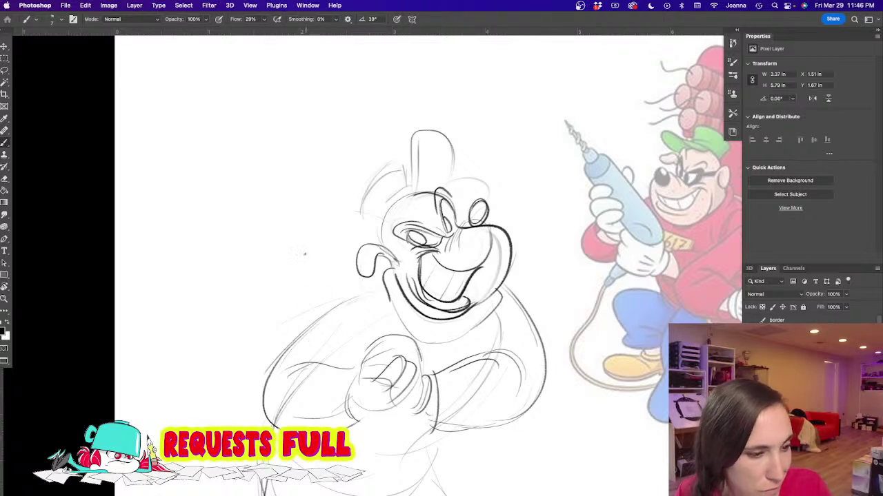
Step: Darken the back of the robber's head and redraw the cap's tall front flap with heavier edges
left_click_drag(405, 201, 381, 249)
left_click_drag(389, 215, 381, 241)
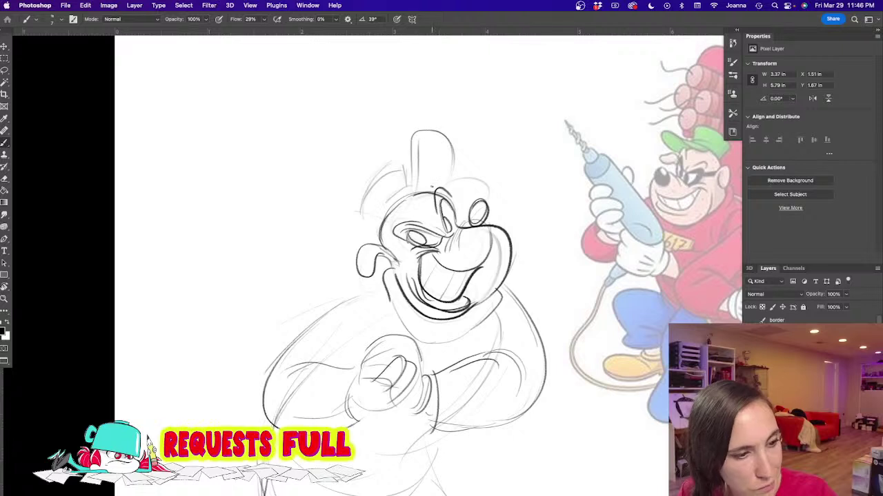
left_click_drag(428, 192, 448, 153)
mouse_move(428, 192)
left_mouse_down()
mouse_move(444, 170)
mouse_move(410, 134)
mouse_move(410, 192)
left_mouse_up()
mouse_move(411, 147)
left_mouse_down()
mouse_move(406, 197)
mouse_move(388, 222)
mouse_move(422, 134)
mouse_move(397, 209)
left_mouse_up()
key("super+z")
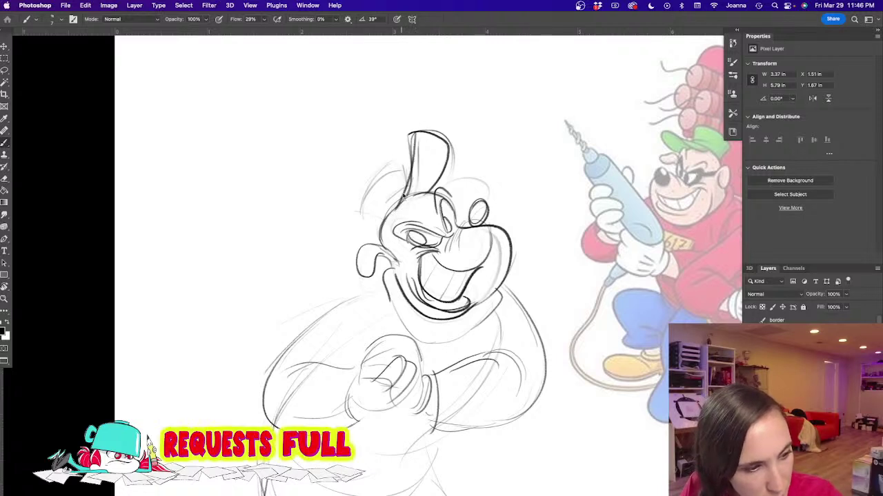
mouse_move(419, 134)
left_mouse_down()
mouse_move(417, 185)
mouse_move(400, 211)
left_mouse_up()
left_click_drag(416, 173, 395, 214)
mouse_move(415, 139)
left_mouse_down()
mouse_move(396, 212)
mouse_move(404, 187)
left_mouse_up()
Step: Outline the cap's rear flap in bold lines and sketch a small curl above the robber's nose
left_click_drag(402, 191, 391, 164)
mouse_move(386, 168)
left_mouse_down()
mouse_move(359, 212)
mouse_move(389, 222)
mouse_move(355, 216)
left_mouse_up()
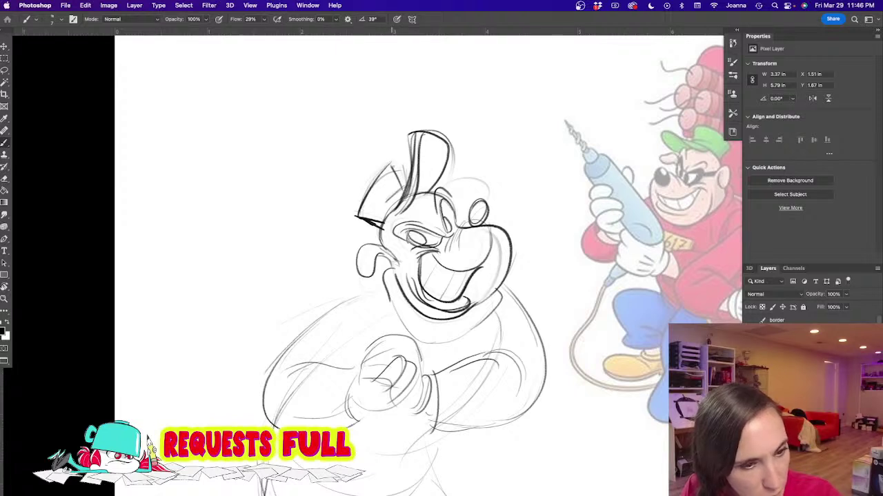
mouse_move(399, 170)
left_mouse_down()
mouse_move(379, 166)
mouse_move(359, 215)
left_mouse_up()
left_click_drag(366, 185, 358, 217)
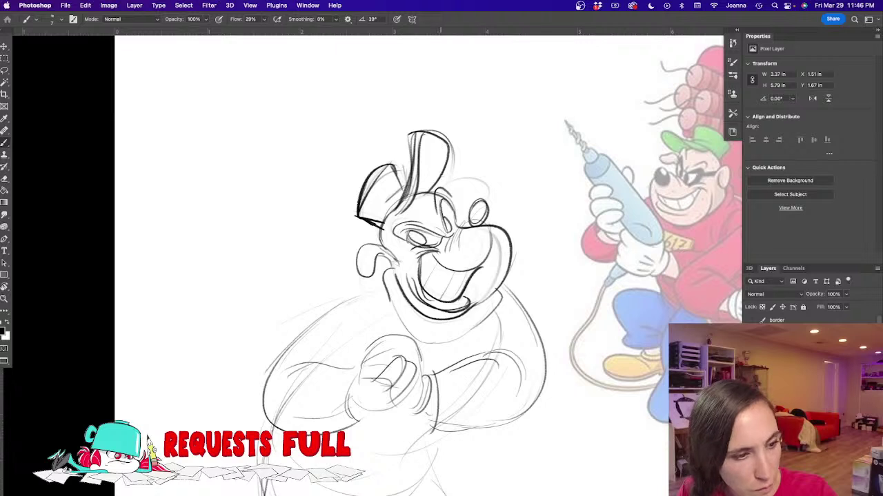
mouse_move(443, 179)
left_mouse_down()
mouse_move(460, 167)
mouse_move(473, 187)
mouse_move(441, 199)
mouse_move(481, 194)
mouse_move(441, 199)
left_mouse_up()
key("ctrl+z")
Step: Add the collar line under the robber's jaw and firm up the near shoulder and upper sleeve
left_click_drag(310, 352, 396, 275)
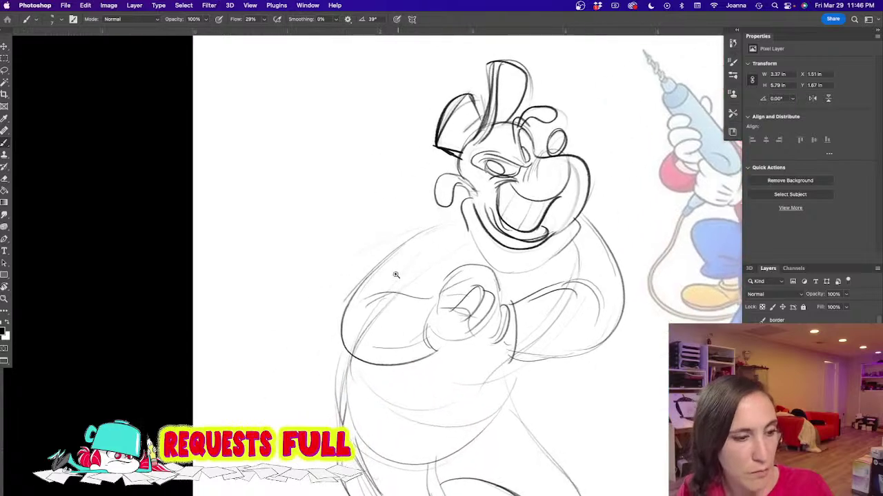
key("super+minus")
mouse_move(319, 346)
left_mouse_down()
mouse_move(318, 318)
mouse_move(301, 319)
mouse_move(333, 299)
left_mouse_up()
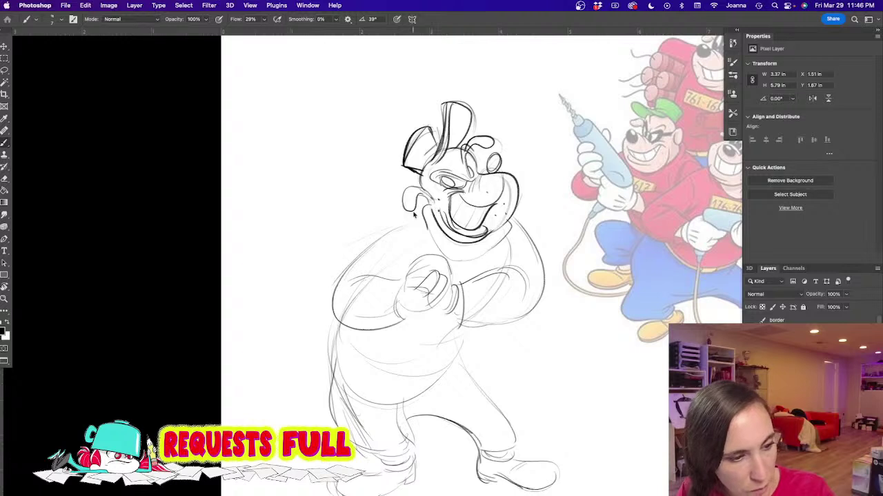
left_click_drag(520, 210, 484, 252)
mouse_move(415, 222)
left_mouse_down()
mouse_move(365, 247)
mouse_move(334, 294)
left_mouse_up()
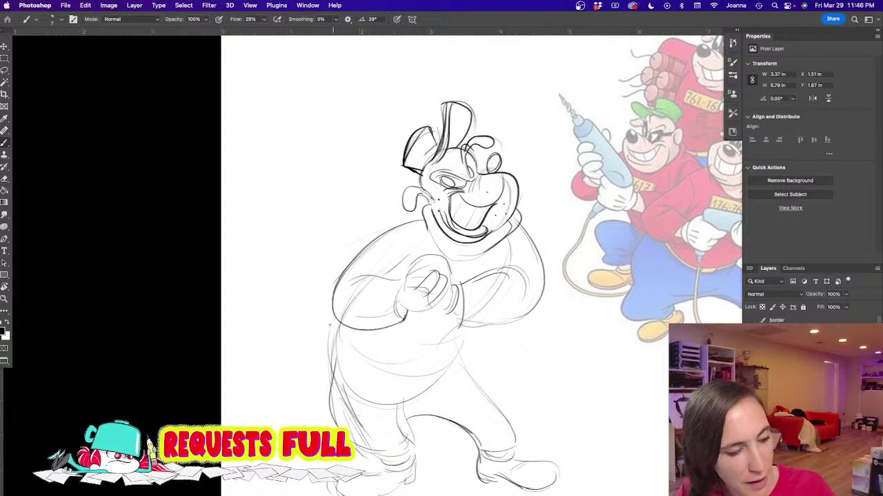
Step: Define the robber's torso with shirt folds, a bold rounded belly curve, and a darker underside on the far arm
left_click_drag(339, 326, 356, 358)
left_click_drag(464, 325, 444, 359)
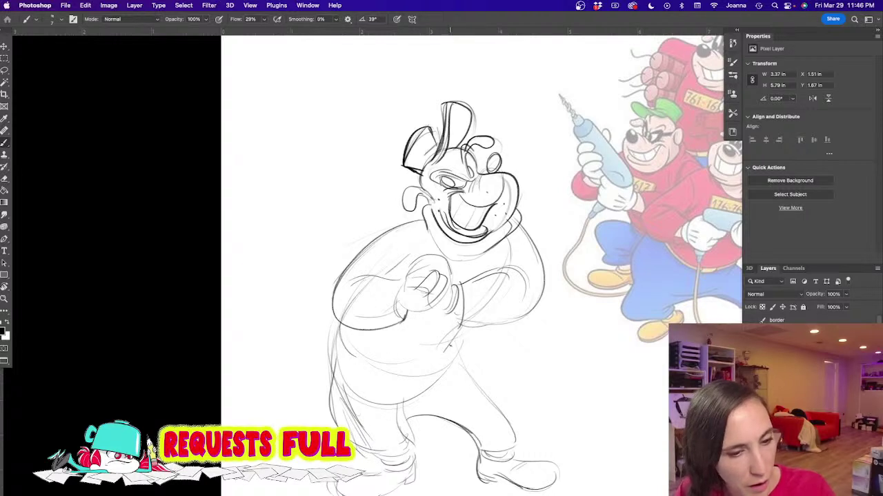
mouse_move(469, 330)
left_mouse_down()
mouse_move(465, 344)
mouse_move(388, 403)
mouse_move(337, 343)
left_mouse_up()
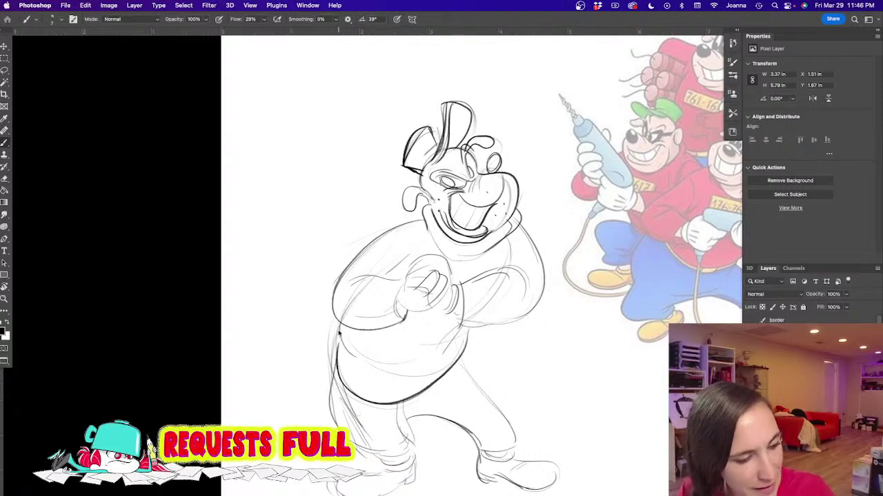
mouse_move(434, 358)
left_mouse_down()
mouse_move(470, 326)
mouse_move(432, 362)
left_mouse_up()
key("super+z")
left_click_drag(448, 312, 495, 324)
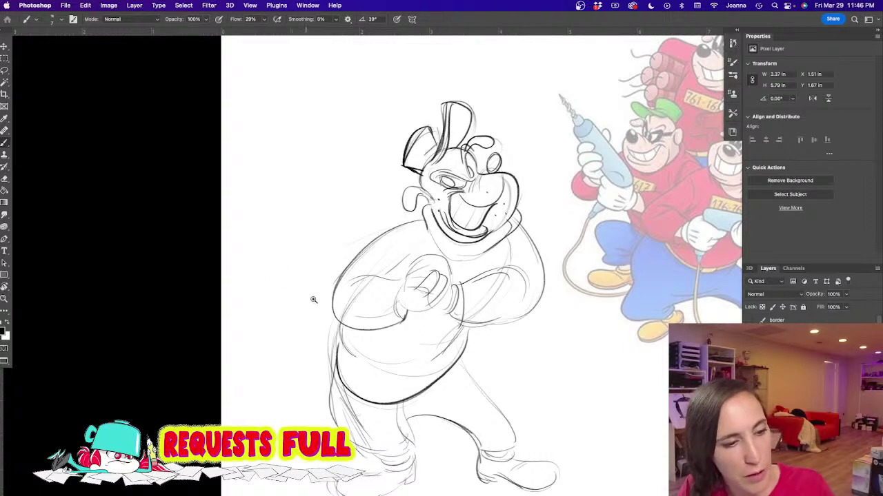
Step: Group the robber's layers, hide them, and show and select the pink long-limbed doll reference image
left_click_drag(312, 297, 285, 296)
left_click_drag(298, 328, 297, 295)
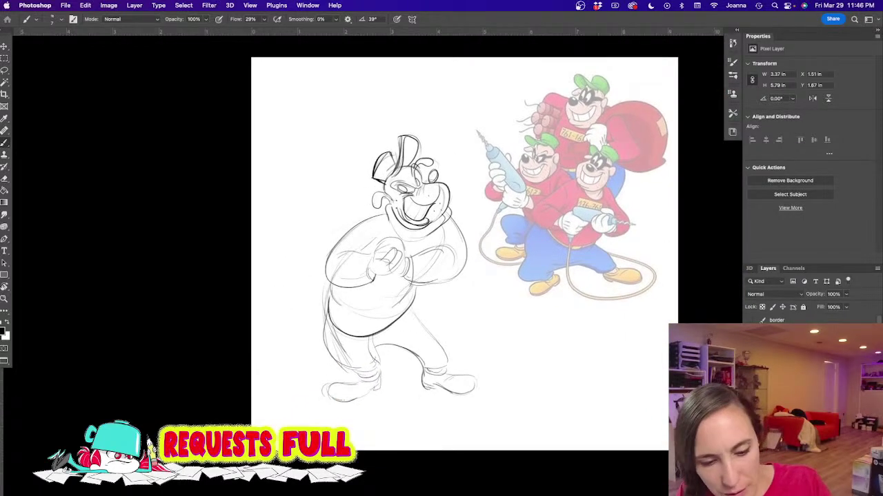
key("super+g")
left_click(751, 371)
left_click(751, 384)
left_click(786, 383)
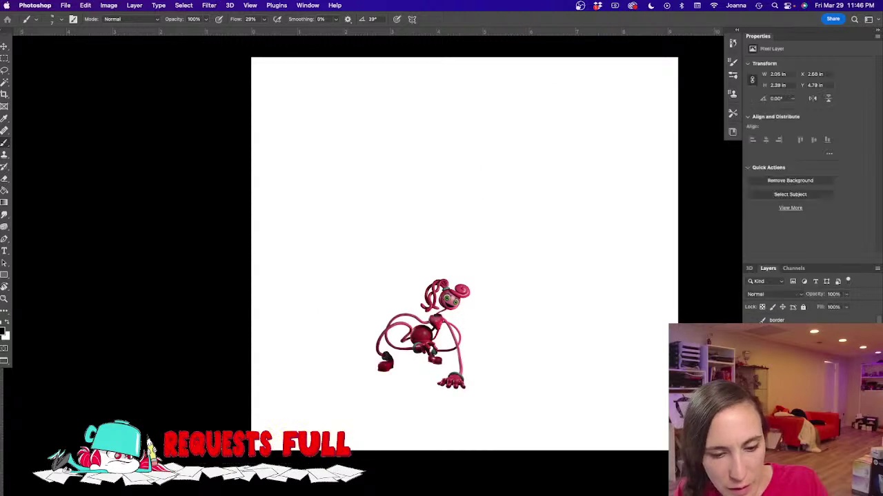
Step: Enlarge the doll reference to about 3.66 by 4.28 in, place it in the canvas's upper-right corner, and set its opacity to 40%
key("super+t")
left_click_drag(467, 276, 544, 192)
mouse_move(421, 264)
left_mouse_down()
mouse_move(510, 196)
mouse_move(539, 131)
left_mouse_up()
key("Return")
key("b")
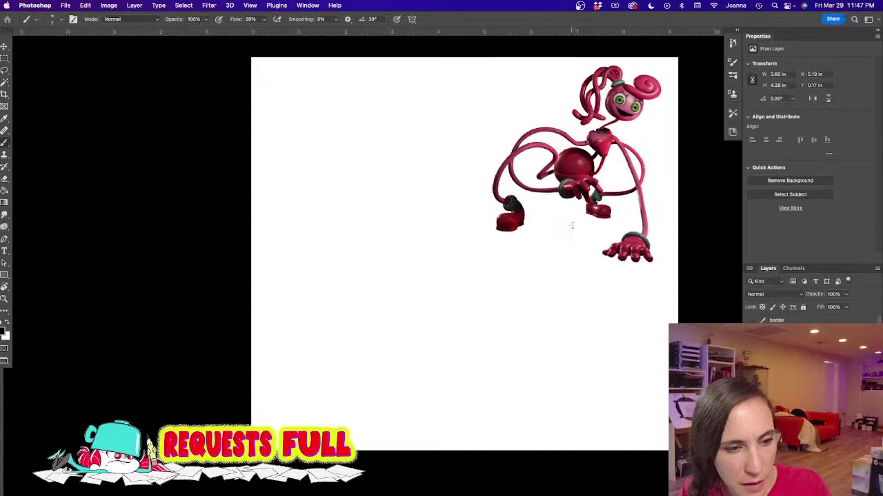
left_click(847, 295)
left_click(821, 305)
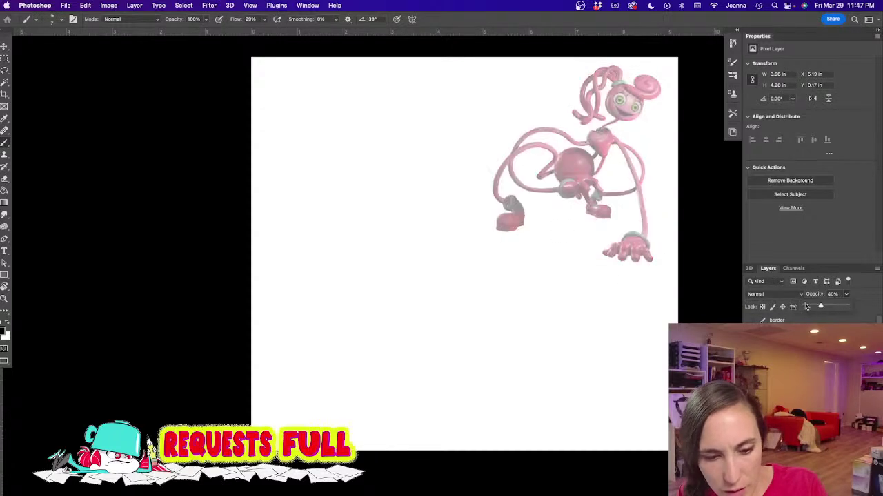
Step: On a separate sketch layer, rough in the doll's round head with large eyes, lashes, and a big spiral hair curl overlapping the forehead
left_click(838, 490)
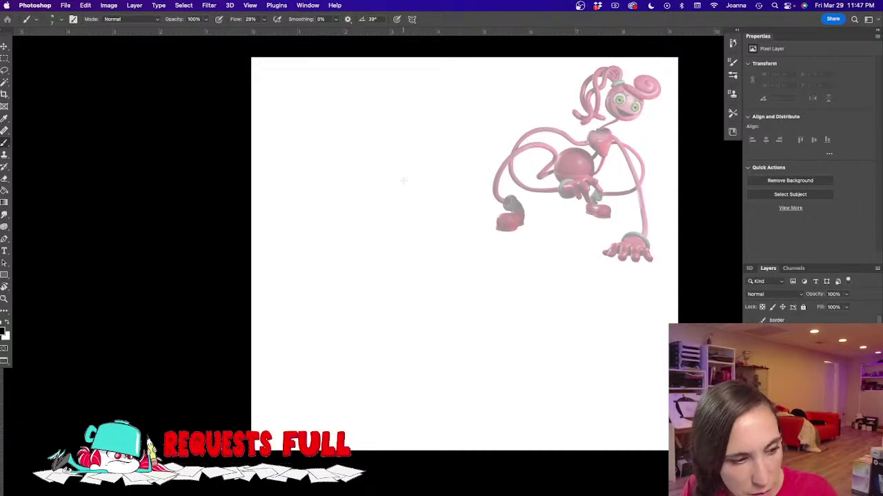
mouse_move(420, 152)
left_mouse_down()
mouse_move(406, 143)
mouse_move(427, 162)
mouse_move(427, 192)
left_mouse_up()
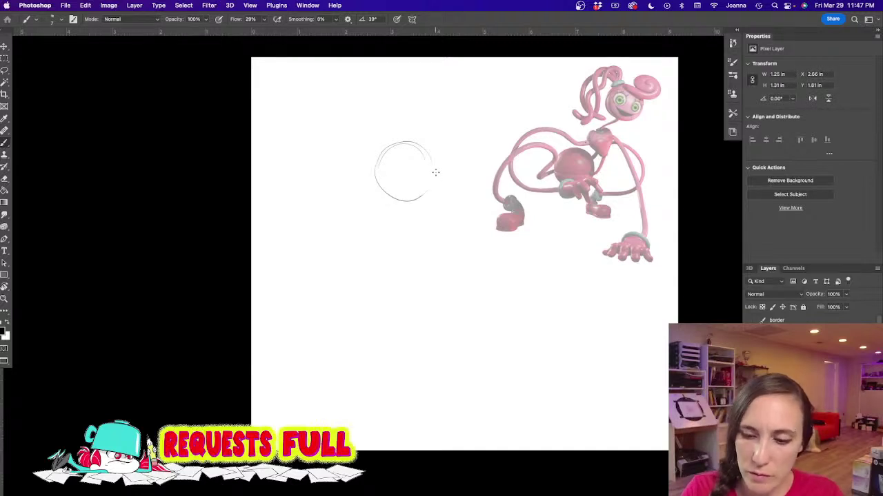
mouse_move(397, 142)
left_mouse_down()
mouse_move(430, 153)
mouse_move(424, 202)
mouse_move(419, 149)
mouse_move(430, 187)
mouse_move(403, 200)
mouse_move(407, 142)
left_mouse_up()
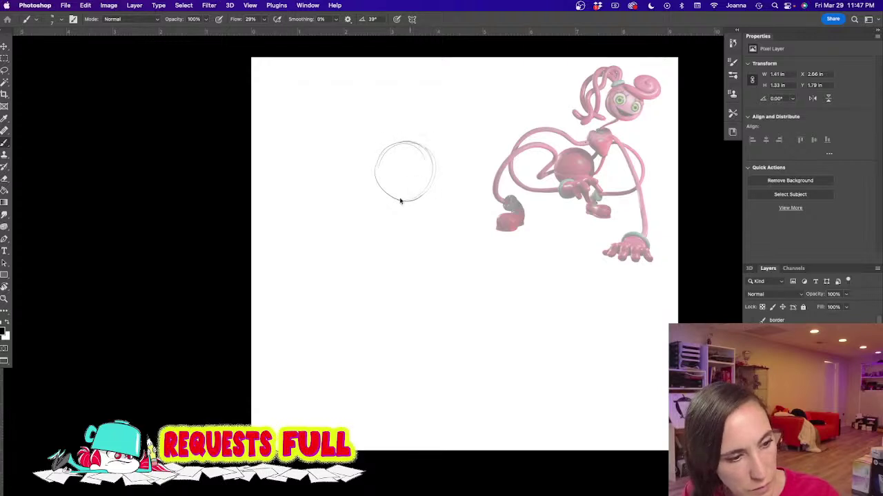
left_click_drag(384, 187, 426, 189)
mouse_move(386, 143)
left_mouse_down()
mouse_move(448, 180)
mouse_move(457, 130)
mouse_move(421, 167)
mouse_move(433, 149)
mouse_move(387, 159)
mouse_move(396, 182)
mouse_move(388, 159)
mouse_move(382, 172)
mouse_move(408, 170)
mouse_move(414, 189)
mouse_move(413, 170)
mouse_move(385, 161)
mouse_move(400, 164)
mouse_move(389, 169)
mouse_move(399, 163)
mouse_move(395, 177)
mouse_move(390, 157)
left_mouse_up()
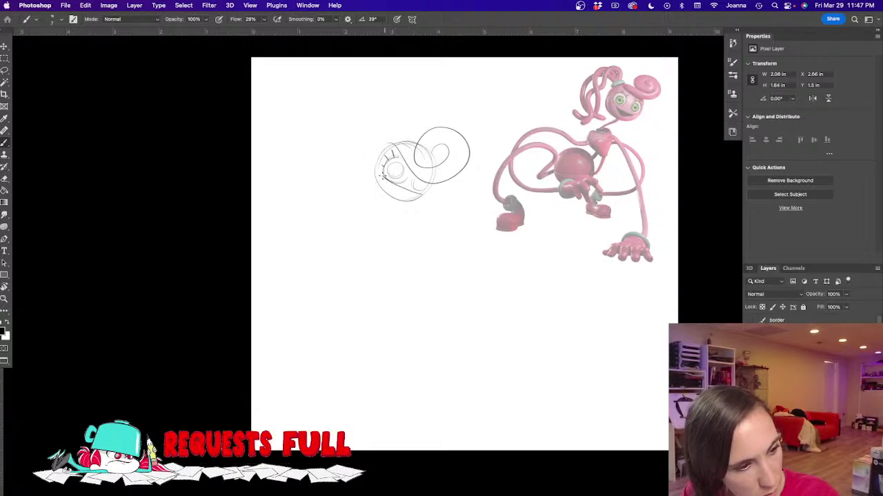
key("super+z")
Step: Firm up the doll's jaw and cheek outline and draw the wide, toothy open smile beneath the eyes
left_click(373, 183, "super")
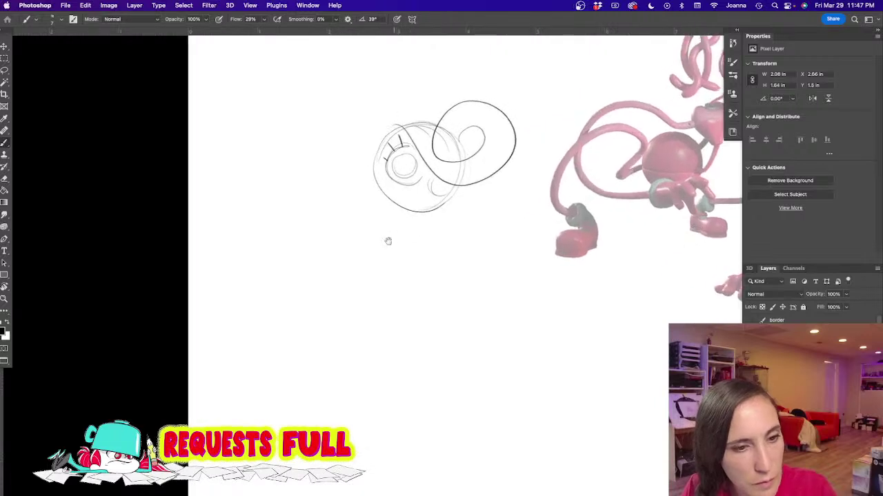
left_click_drag(394, 236, 338, 311)
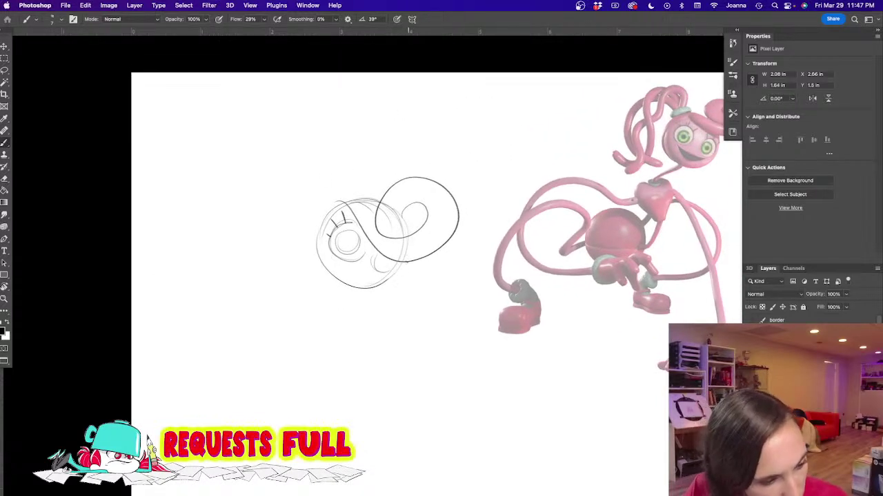
mouse_move(381, 283)
left_mouse_down()
mouse_move(407, 260)
mouse_move(366, 290)
left_mouse_up()
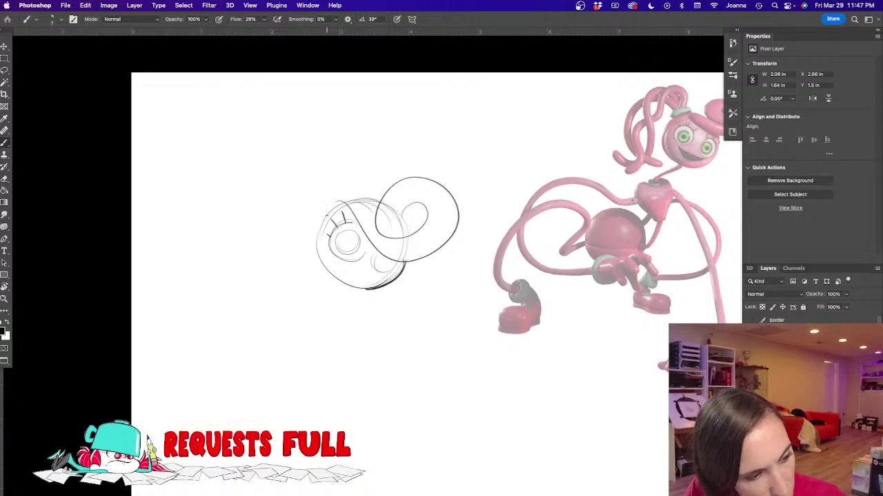
left_click_drag(322, 222, 316, 267)
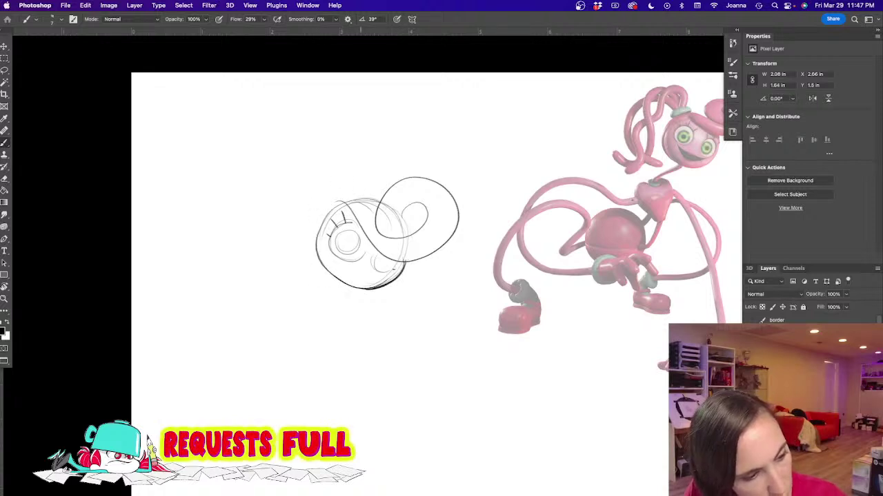
left_click_drag(388, 278, 371, 275)
key("super+z")
mouse_move(329, 255)
left_mouse_down()
mouse_move(378, 275)
mouse_move(400, 272)
mouse_move(339, 265)
mouse_move(376, 281)
left_mouse_up()
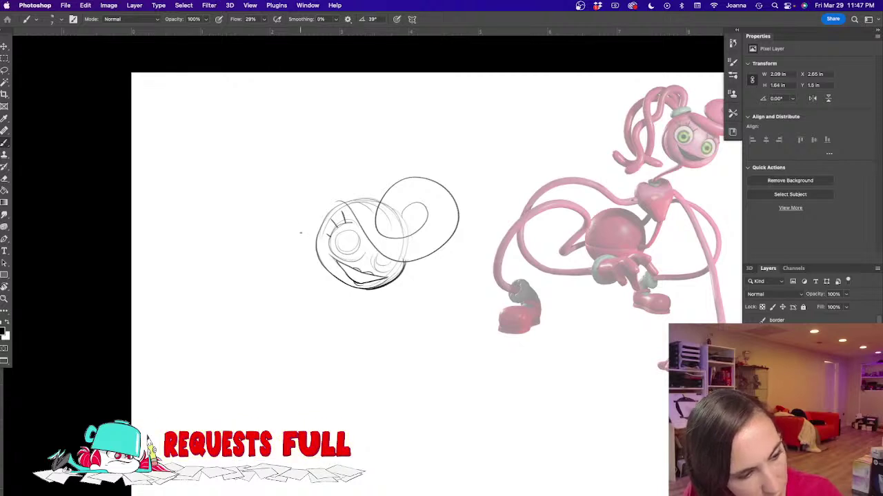
Step: Draw the hair tie on the crown and loop the long ponytail strands up and down behind the head
mouse_move(353, 197)
left_mouse_down()
mouse_move(332, 199)
mouse_move(323, 214)
left_mouse_up()
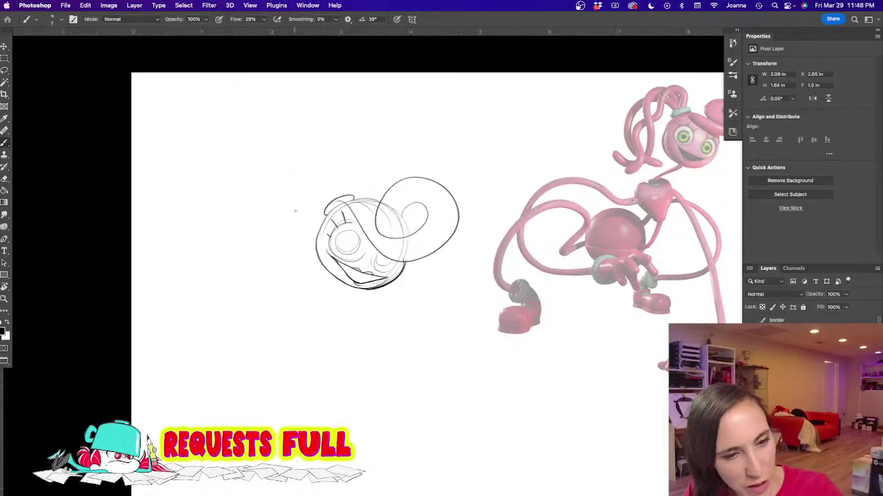
mouse_move(350, 197)
left_mouse_down()
mouse_move(350, 166)
mouse_move(273, 179)
left_mouse_up()
mouse_move(345, 194)
left_mouse_down()
mouse_move(313, 136)
mouse_move(298, 144)
left_mouse_up()
left_click_drag(303, 131, 282, 190)
left_click_drag(284, 153, 301, 231)
left_click_drag(274, 176, 287, 254)
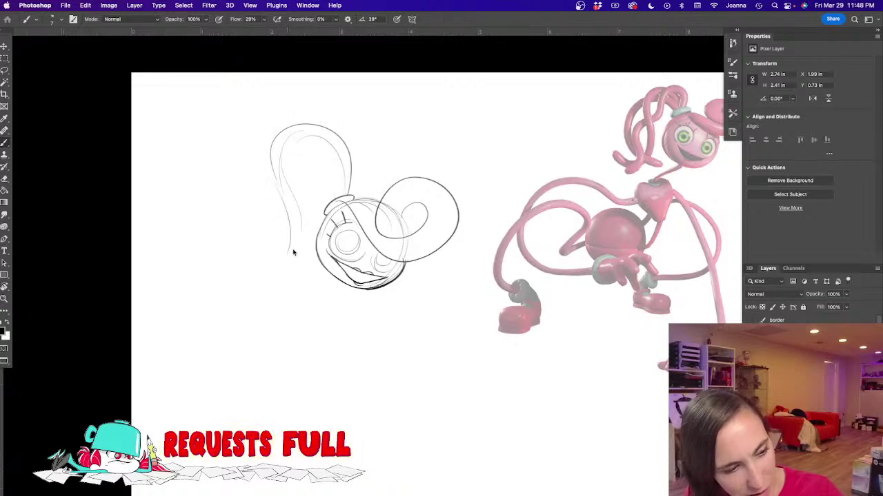
Step: Darken the doll's face outline, the rings of both eyes, and the eyelashes with heavier strokes
mouse_move(334, 208)
left_mouse_down()
mouse_move(319, 268)
mouse_move(372, 288)
left_mouse_up()
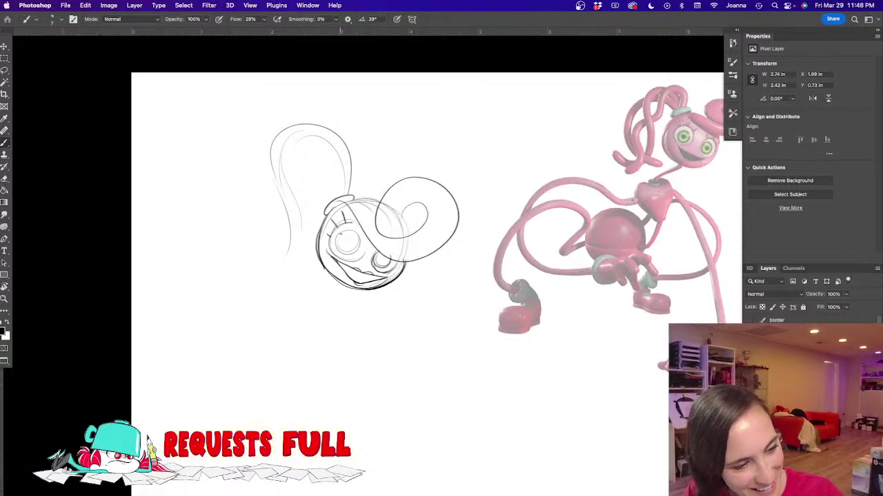
left_click_drag(346, 230, 343, 232)
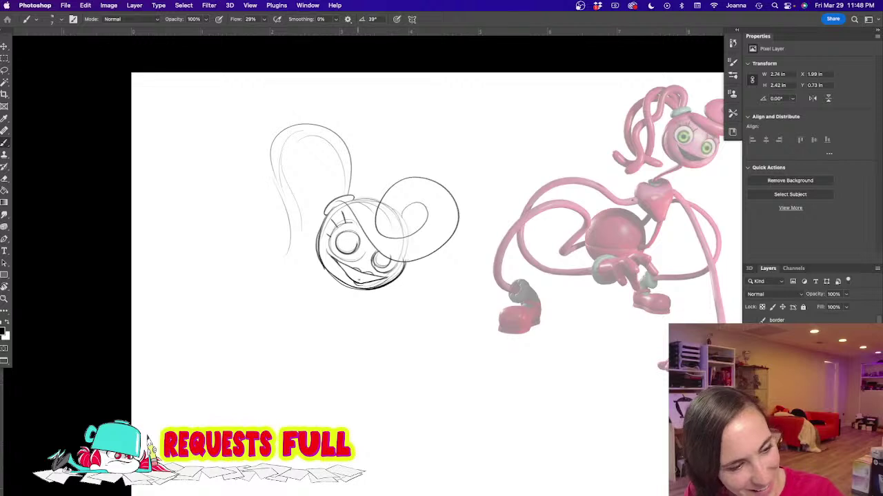
left_click_drag(324, 305, 358, 324)
scroll(358, 323, "down", 2)
scroll(349, 319, "up", 5)
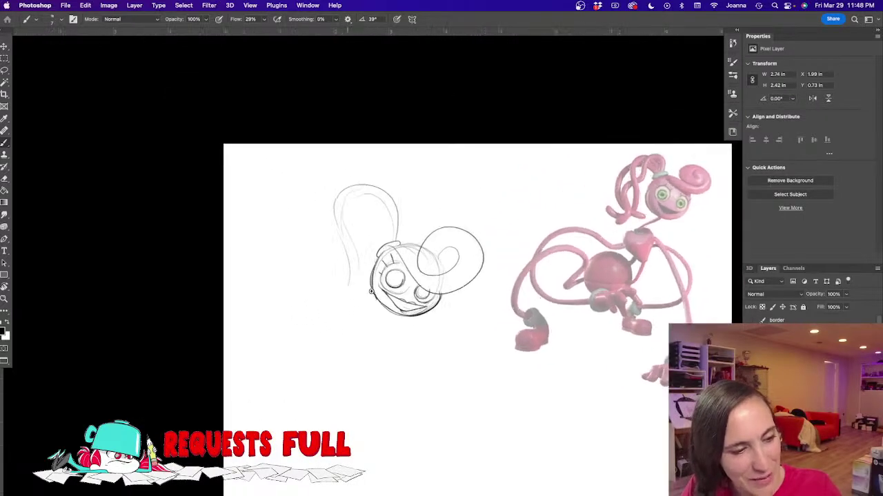
mouse_move(387, 253)
left_mouse_down()
mouse_move(376, 260)
mouse_move(405, 225)
left_mouse_up()
mouse_move(412, 243)
left_mouse_down()
mouse_move(411, 227)
mouse_move(385, 270)
mouse_move(405, 291)
mouse_move(419, 290)
left_mouse_up()
left_click(407, 272)
key("super+z")
key("super+z")
mouse_move(422, 242)
left_mouse_down()
mouse_move(400, 244)
mouse_move(387, 276)
mouse_move(423, 293)
mouse_move(392, 247)
mouse_move(432, 252)
mouse_move(433, 289)
mouse_move(438, 261)
mouse_move(457, 310)
mouse_move(477, 296)
left_mouse_up()
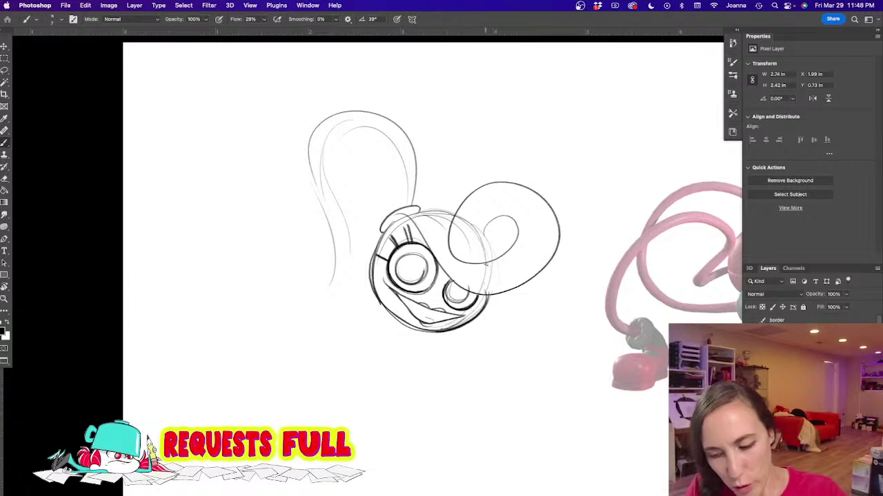
Step: Lighten the heavy jaw and cheek outline with a smaller eraser, leaving a faint guide line
key("e")
key("[")
key("[")
mouse_move(490, 293)
left_mouse_down()
mouse_move(465, 330)
mouse_move(487, 304)
mouse_move(433, 344)
mouse_move(474, 312)
mouse_move(388, 324)
mouse_move(364, 286)
left_mouse_up()
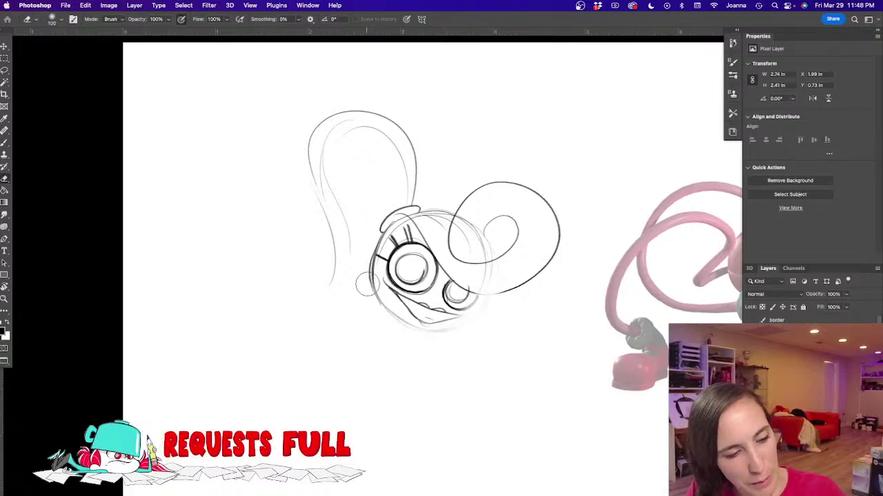
Step: Ink the underside and outer edge of the hair curl darker and redraw the jaw and cheek contour cleanly
key("b")
mouse_move(403, 217)
left_mouse_down()
mouse_move(465, 291)
mouse_move(531, 279)
left_mouse_up()
mouse_move(522, 188)
left_mouse_down()
mouse_move(556, 234)
mouse_move(531, 280)
mouse_move(459, 324)
left_mouse_up()
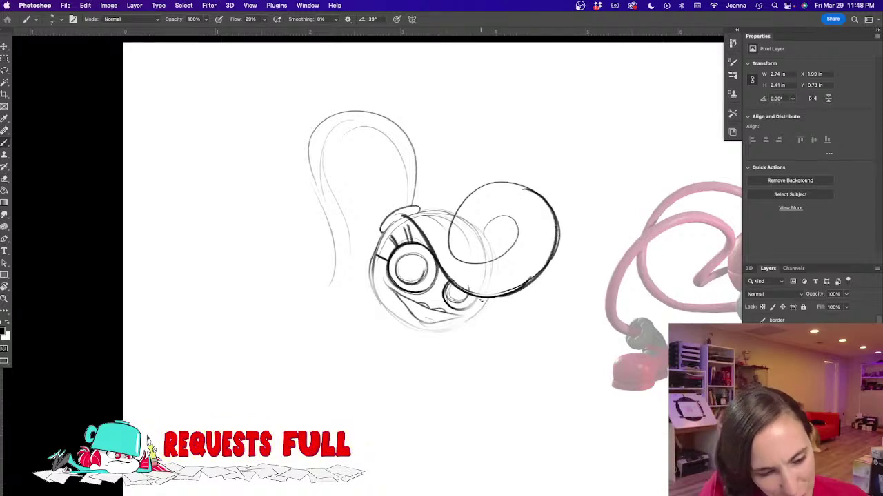
left_click_drag(484, 305, 468, 324)
mouse_move(488, 298)
left_mouse_down()
mouse_move(475, 318)
mouse_move(418, 330)
left_mouse_up()
left_click_drag(470, 322, 450, 331)
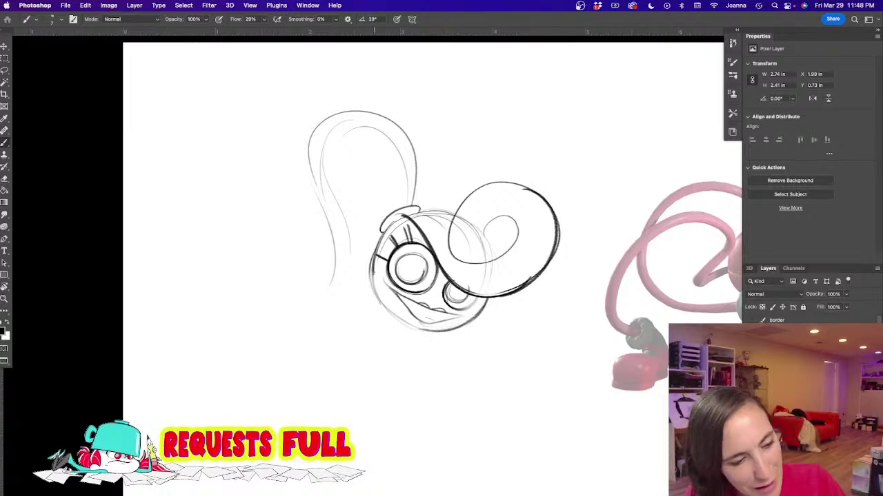
mouse_move(372, 267)
left_mouse_down()
mouse_move(377, 293)
mouse_move(408, 325)
left_mouse_up()
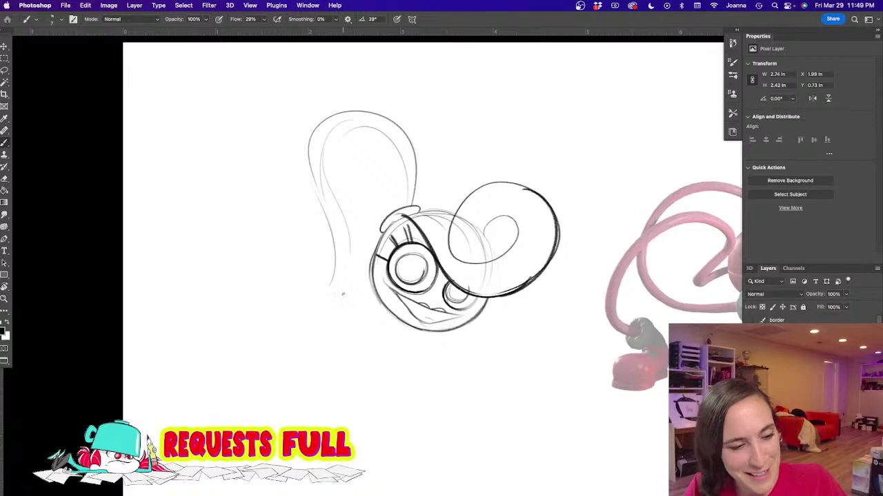
Step: Sketch the thin neck, the pointed chest with a heart on it, the narrow waist, and the ball-shaped belly below the head
scroll(358, 305, "down", 2)
left_click_drag(321, 314, 365, 244)
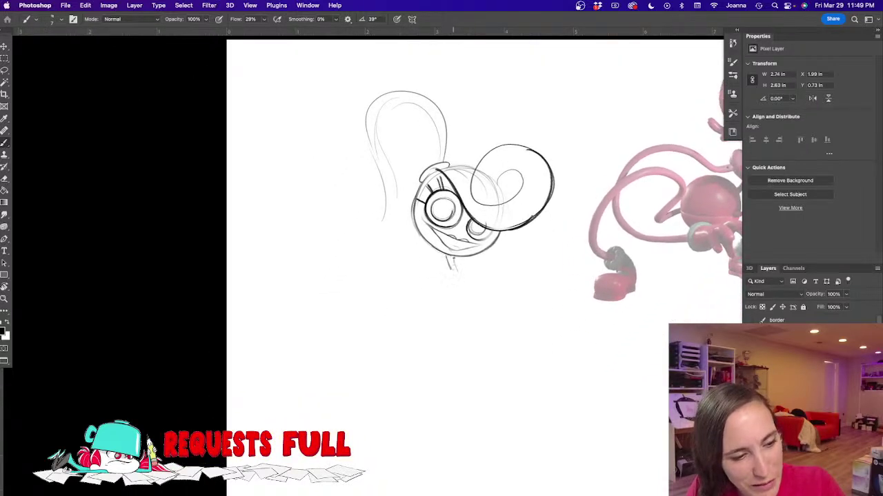
scroll(434, 279, "down", 2)
mouse_move(442, 265)
left_mouse_down()
mouse_move(465, 289)
mouse_move(457, 316)
mouse_move(484, 311)
mouse_move(471, 399)
left_mouse_up()
mouse_move(475, 362)
left_mouse_down()
mouse_move(430, 386)
mouse_move(455, 404)
left_mouse_up()
mouse_move(449, 357)
left_mouse_down()
mouse_move(476, 372)
mouse_move(466, 365)
left_mouse_up()
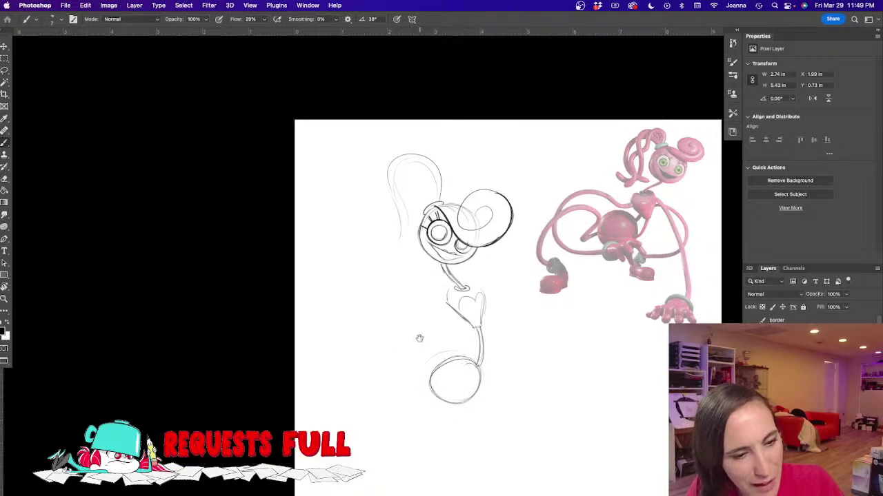
Step: Scale the whole doll sketch down proportionally to 72.5% to make room below it for the legs
scroll(418, 337, "down", 3)
key("super+t")
mouse_move(488, 365)
left_mouse_down()
mouse_move(484, 331)
mouse_move(464, 309)
left_mouse_up()
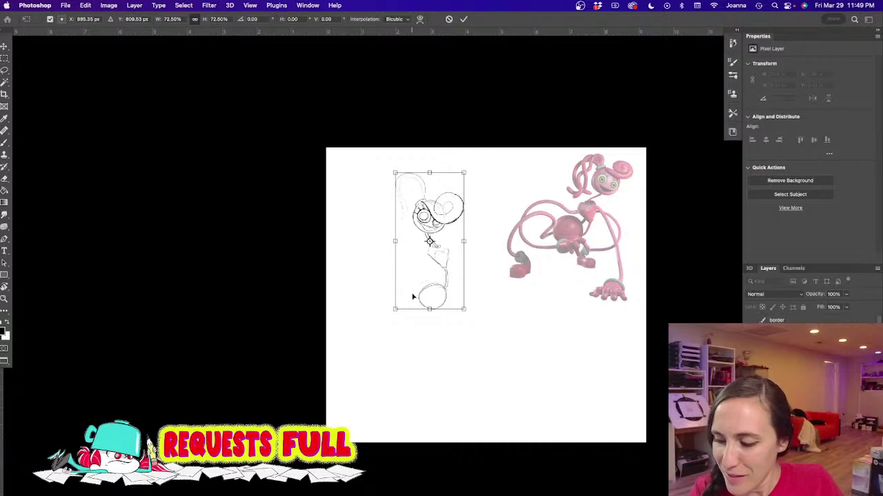
key("Return")
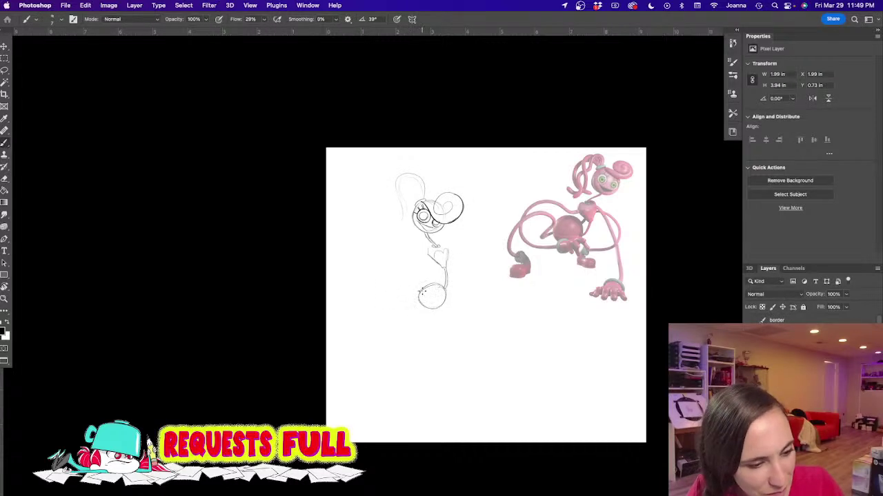
Step: Rough in two long, noodle-like legs curving and looping down from the belly, ending in rounded feet
mouse_move(391, 345)
left_mouse_down()
mouse_move(406, 317)
mouse_move(397, 340)
left_mouse_up()
mouse_move(407, 306)
left_mouse_down()
mouse_move(409, 342)
mouse_move(436, 400)
left_mouse_up()
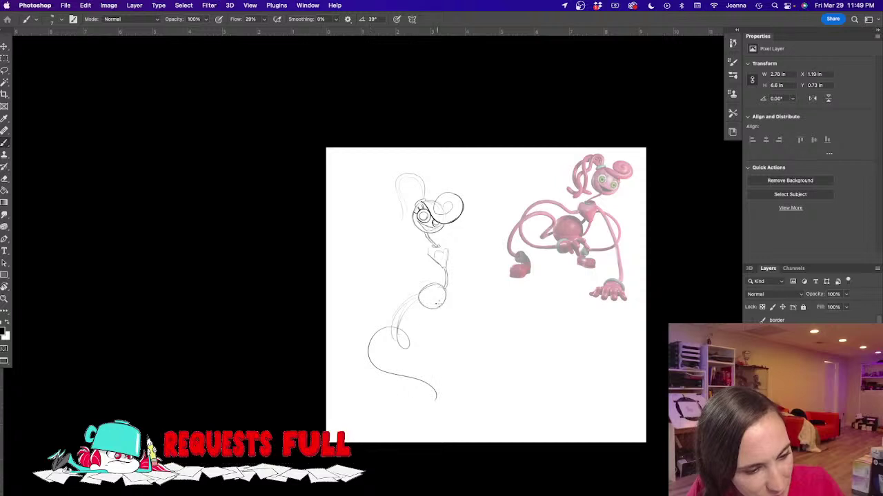
mouse_move(431, 309)
left_mouse_down()
mouse_move(428, 350)
mouse_move(439, 354)
mouse_move(420, 360)
mouse_move(499, 395)
left_mouse_up()
mouse_move(435, 394)
left_mouse_down()
mouse_move(415, 417)
mouse_move(419, 401)
mouse_move(400, 411)
mouse_move(437, 396)
left_mouse_up()
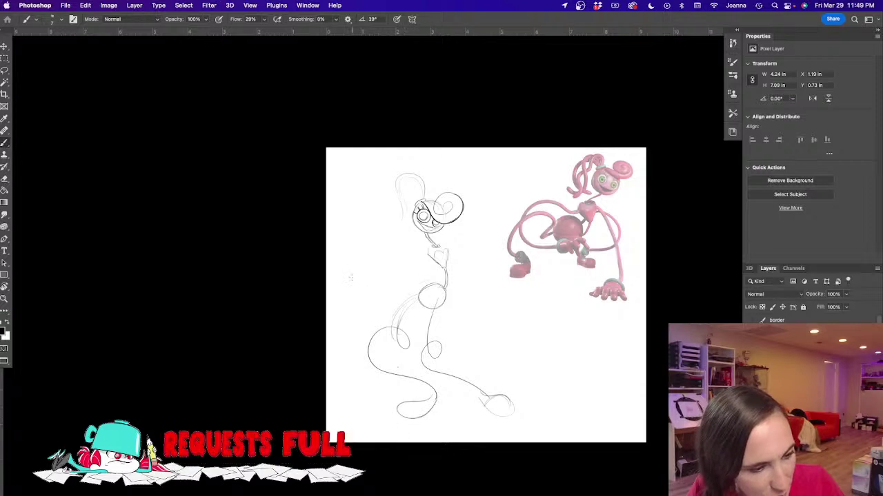
Step: Sketch a sweeping curve from the hip circle toward the lower right and try matching curves on the left side
left_click_drag(393, 263, 406, 277)
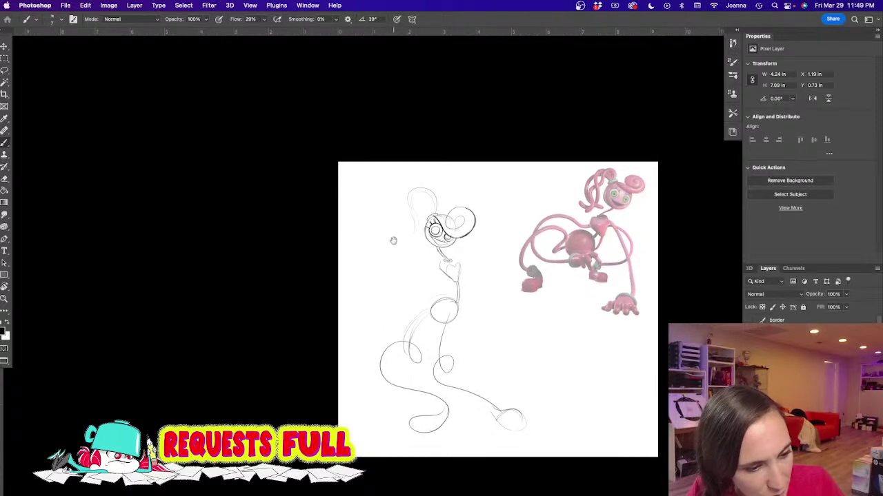
mouse_move(460, 306)
left_mouse_down()
mouse_move(464, 342)
mouse_move(510, 382)
left_mouse_up()
mouse_move(456, 304)
left_mouse_down()
mouse_move(433, 333)
mouse_move(445, 379)
mouse_move(509, 390)
mouse_move(389, 324)
mouse_move(373, 377)
left_mouse_up()
left_click_drag(432, 316, 372, 379)
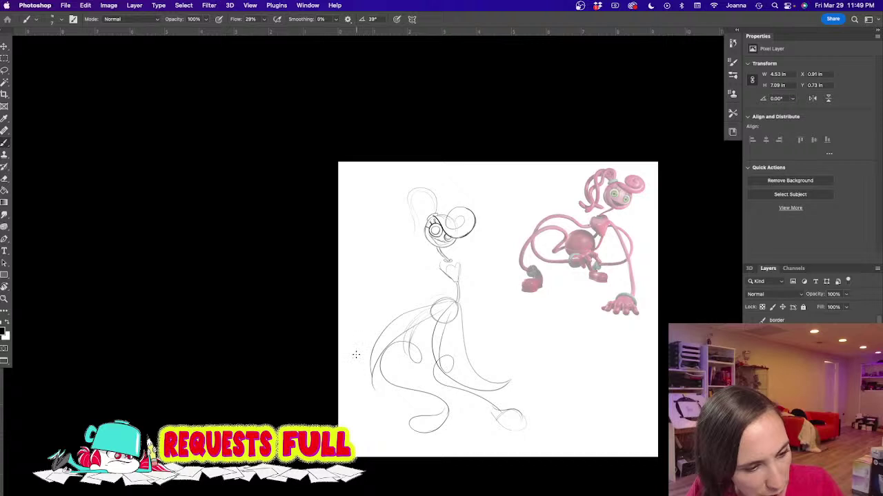
key("super+z")
key("super+z")
key("super+z")
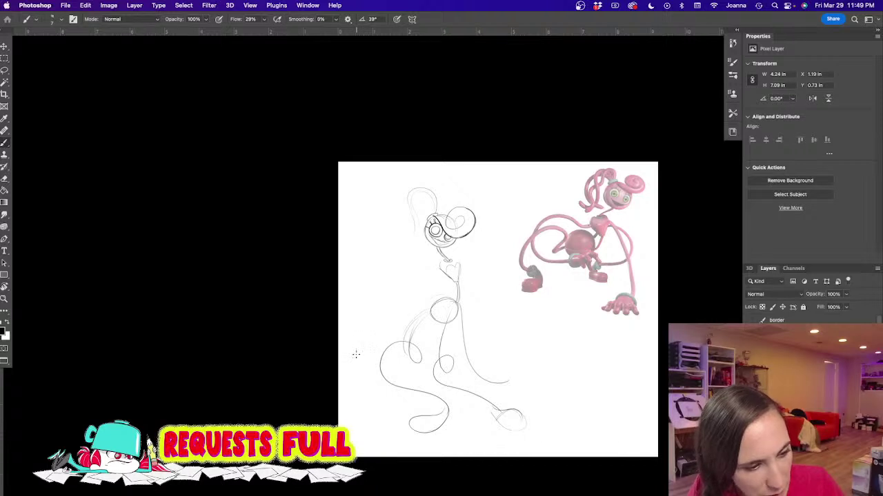
Step: Rough in a ponytail strand, a larger hip circle and a looping arm reaching from the left shoulder back to the waist
left_click_drag(423, 195, 407, 250)
mouse_move(455, 298)
left_mouse_down()
mouse_move(458, 307)
mouse_move(435, 334)
mouse_move(426, 304)
mouse_move(459, 311)
mouse_move(460, 318)
left_mouse_up()
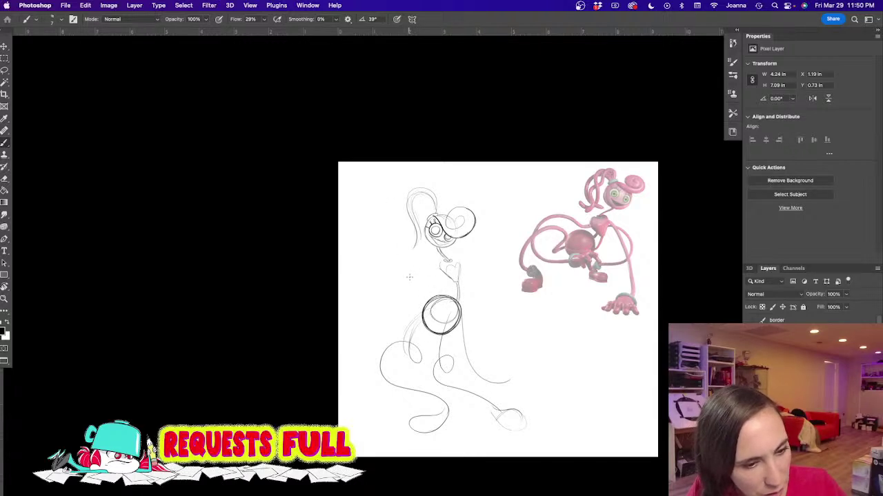
mouse_move(439, 262)
left_mouse_down()
mouse_move(386, 274)
mouse_move(410, 290)
mouse_move(376, 307)
mouse_move(434, 294)
left_mouse_up()
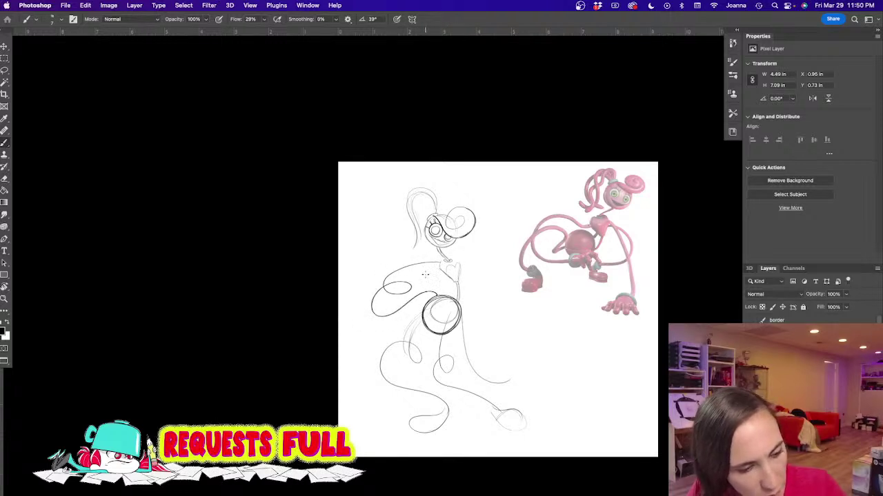
Step: Sketch a long flared skirt over the legs, fade the rough lower-body lines with the eraser and redraw the skirt's left edge
left_click_drag(404, 331, 391, 395)
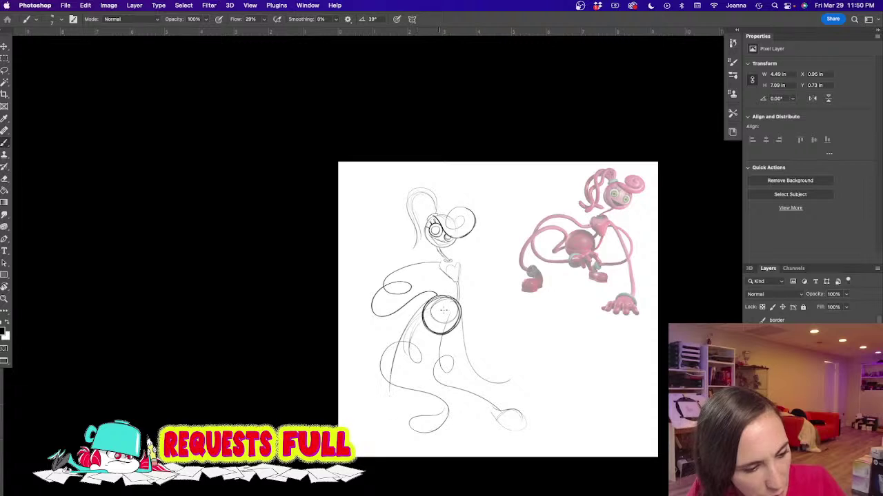
mouse_move(459, 298)
left_mouse_down()
mouse_move(477, 385)
mouse_move(381, 405)
left_mouse_up()
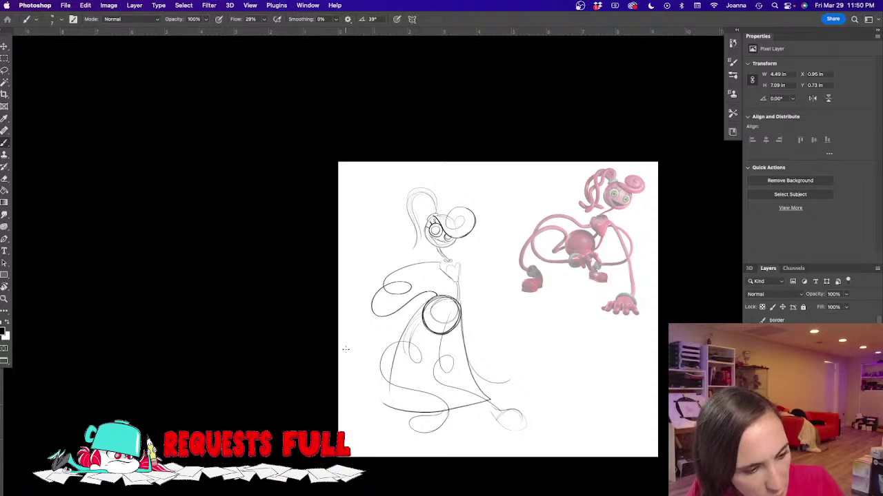
key("e")
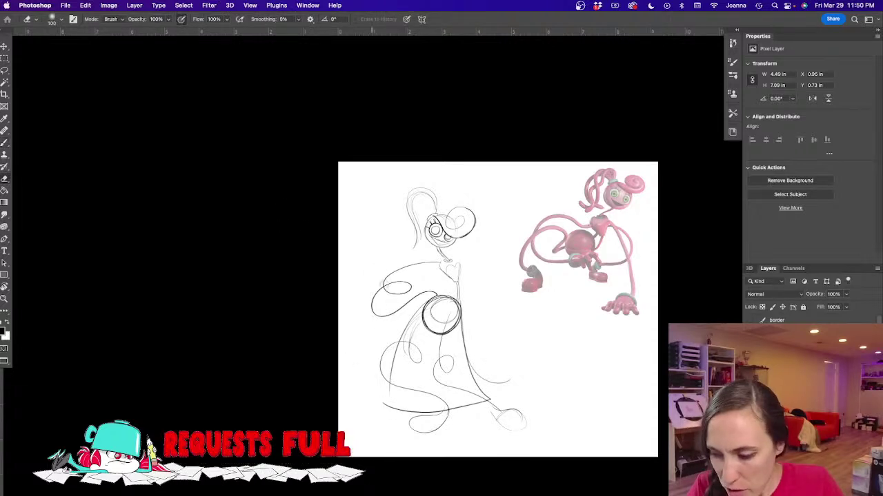
mouse_move(391, 353)
left_mouse_down()
mouse_move(411, 384)
mouse_move(455, 366)
mouse_move(500, 414)
mouse_move(442, 418)
mouse_move(441, 315)
mouse_move(401, 341)
mouse_move(385, 389)
mouse_move(371, 399)
left_mouse_up()
key("b")
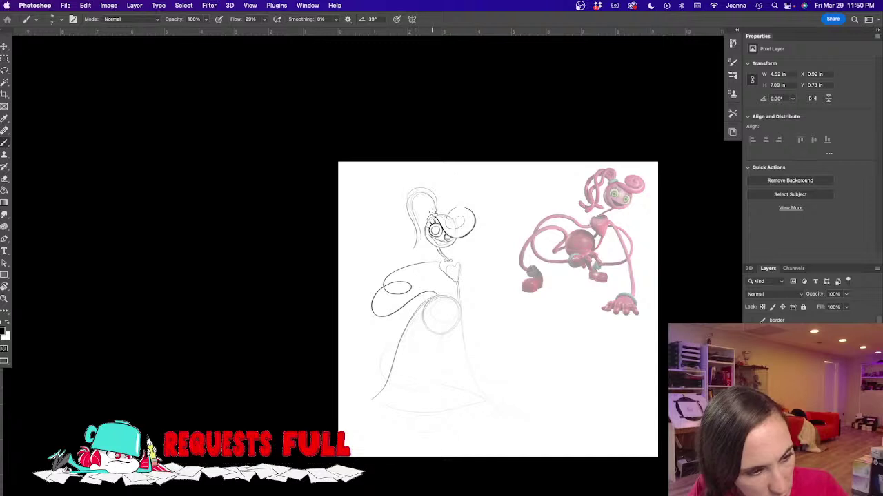
Step: Draw the ponytail's wavy strands with a curl at the end and a small pointed shape on top of the head
left_click_drag(415, 213, 414, 248)
mouse_move(429, 200)
left_mouse_down()
mouse_move(413, 215)
mouse_move(416, 246)
mouse_move(402, 256)
mouse_move(422, 230)
mouse_move(425, 203)
mouse_move(426, 211)
left_mouse_up()
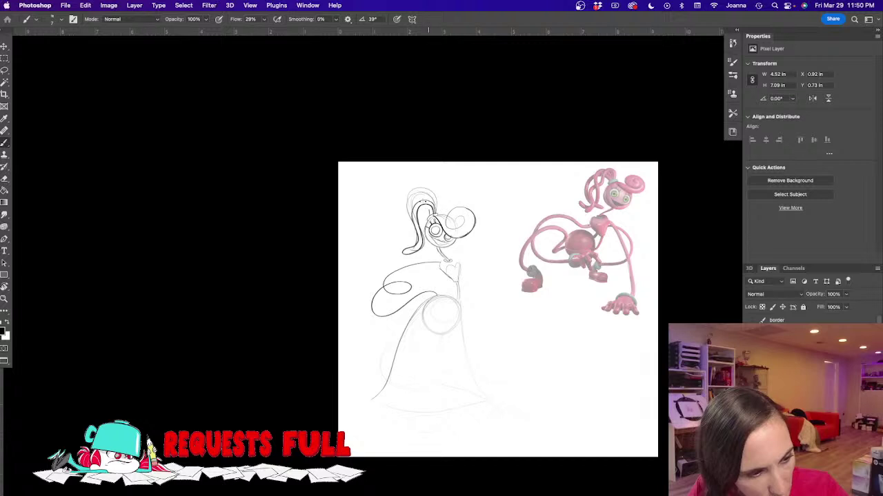
mouse_move(431, 200)
left_mouse_down()
mouse_move(402, 204)
mouse_move(405, 235)
mouse_move(409, 218)
mouse_move(391, 223)
mouse_move(406, 226)
left_mouse_up()
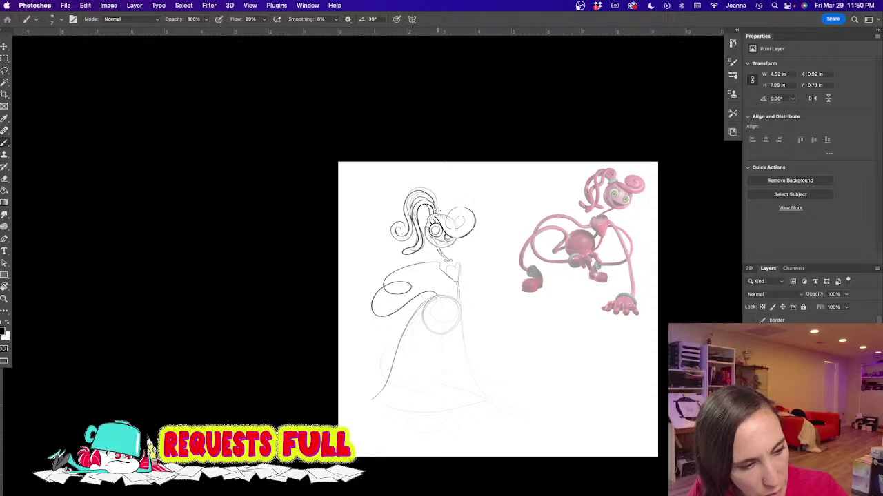
mouse_move(435, 214)
left_mouse_down()
mouse_move(449, 201)
mouse_move(451, 215)
left_mouse_up()
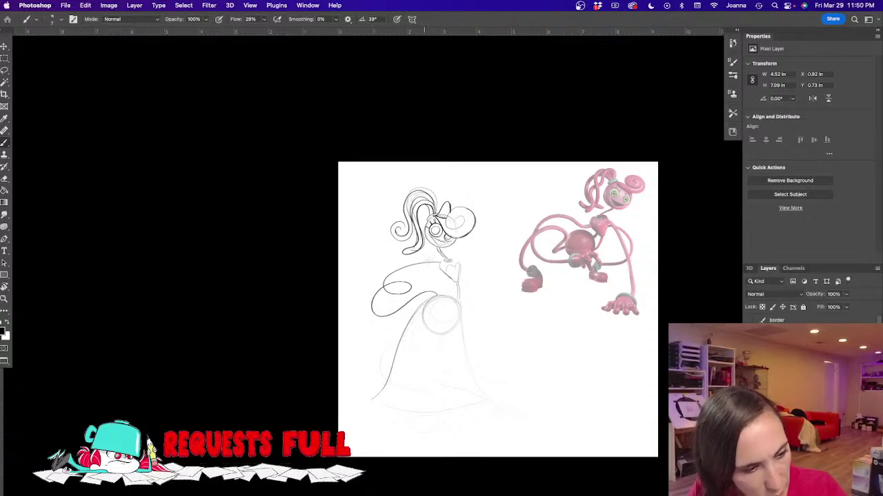
Step: Sketch the raised hand and bent arm on the right side and rough in the left arm's hand near the waist
mouse_move(462, 255)
left_mouse_down()
mouse_move(476, 249)
mouse_move(479, 262)
left_mouse_up()
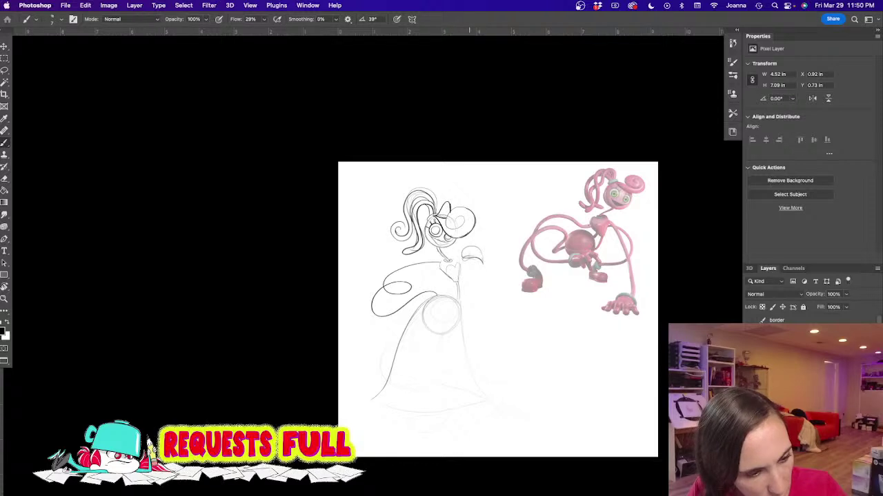
mouse_move(471, 258)
left_mouse_down()
mouse_move(477, 254)
mouse_move(467, 306)
mouse_move(463, 297)
left_mouse_up()
mouse_move(378, 309)
left_mouse_down()
mouse_move(441, 272)
mouse_move(438, 288)
left_mouse_up()
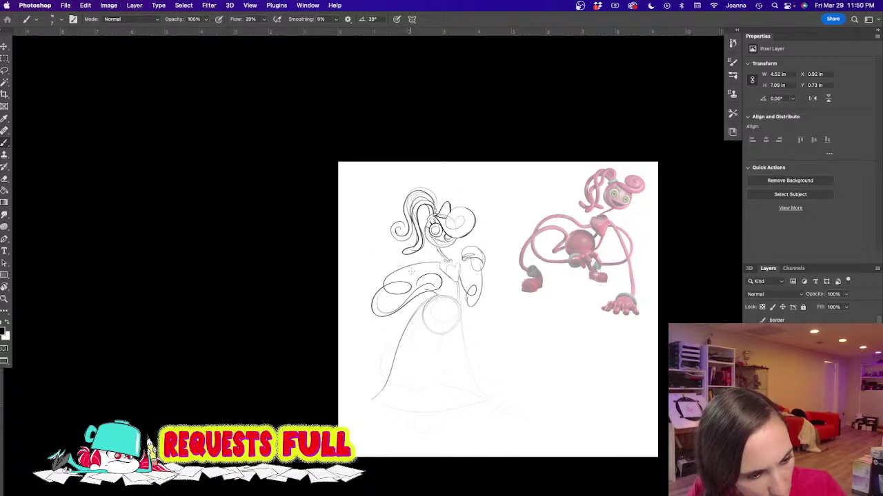
Step: Draw the skirt's curved hem, a draped overskirt panel from the waist on the left, and two long fold lines
mouse_move(488, 399)
left_mouse_down()
mouse_move(426, 420)
mouse_move(366, 403)
left_mouse_up()
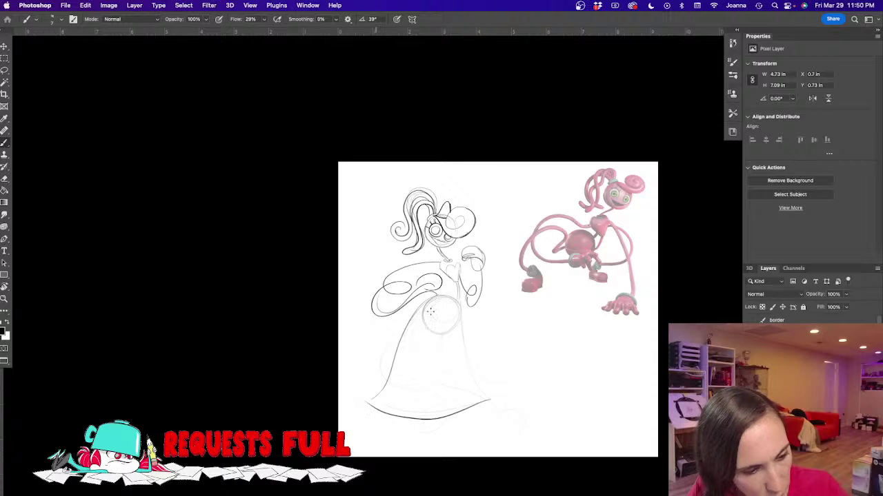
left_click_drag(442, 319, 395, 354)
mouse_move(446, 297)
left_mouse_down()
mouse_move(397, 320)
mouse_move(395, 353)
left_mouse_up()
left_click_drag(448, 315, 435, 418)
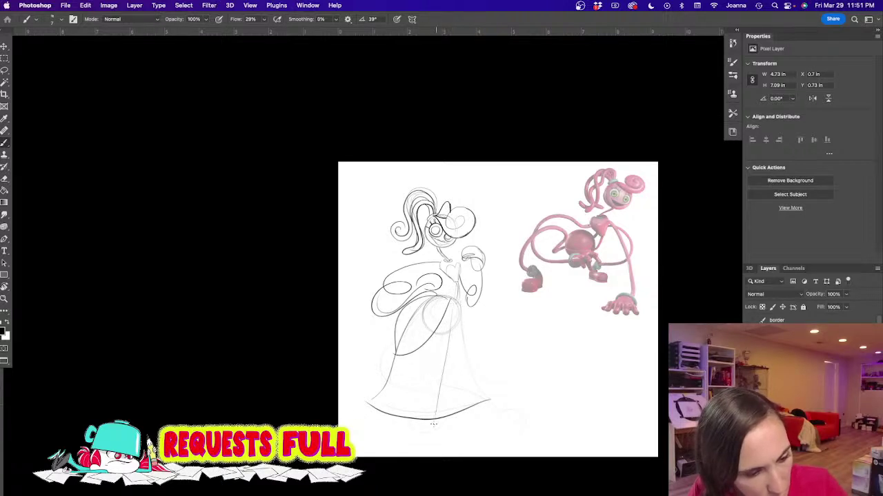
left_click_drag(452, 339, 453, 412)
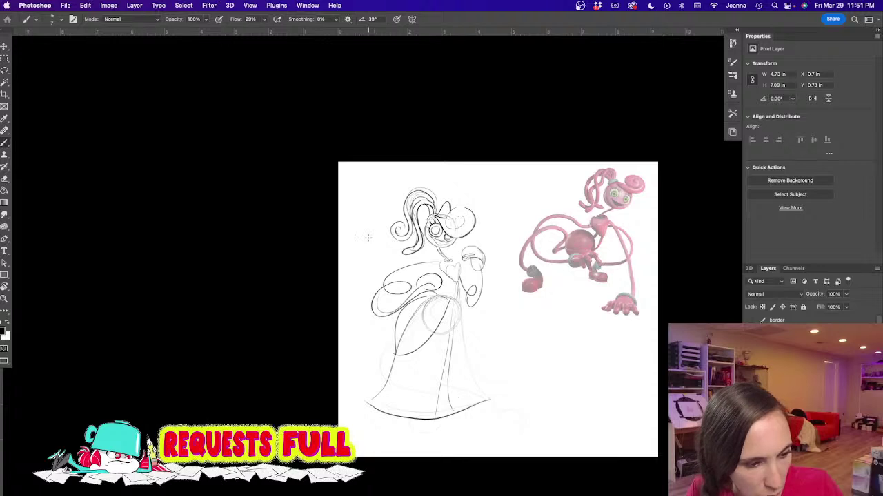
Step: Fade the rough left arm with a smaller eraser and draw the hand with curled fingers at the waist
scroll(368, 274, "up", 3)
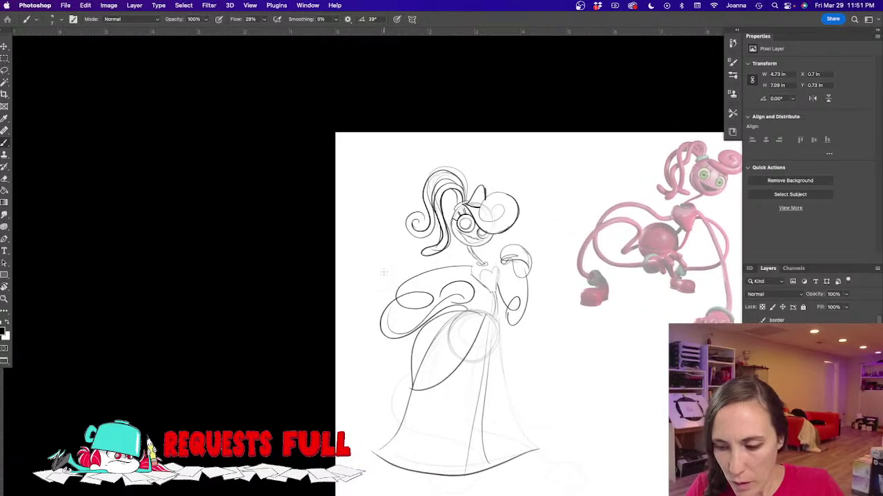
key("e")
key("bracketleft")
key("bracketleft")
key("bracketleft")
mouse_move(442, 304)
left_mouse_down()
mouse_move(365, 328)
mouse_move(396, 328)
mouse_move(461, 278)
mouse_move(472, 291)
mouse_move(455, 276)
mouse_move(461, 282)
left_mouse_up()
key("b")
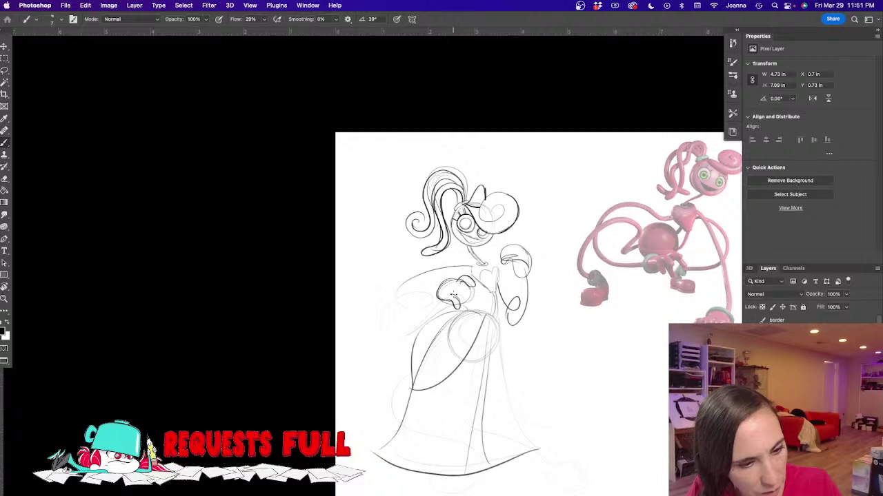
left_click_drag(467, 302, 457, 295)
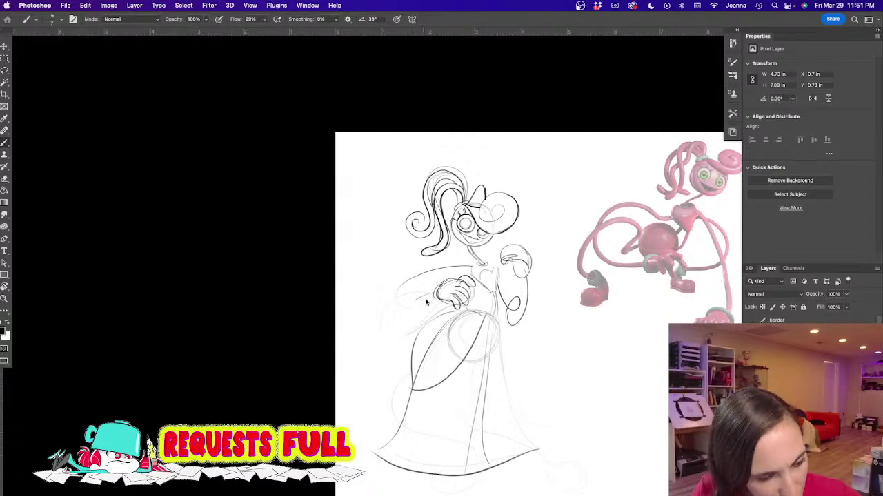
Step: Redraw the left arm's looped contour and darken the raised right hand and its curled arm
mouse_move(386, 306)
left_mouse_down()
mouse_move(414, 289)
mouse_move(408, 299)
mouse_move(386, 298)
mouse_move(409, 277)
mouse_move(473, 274)
left_mouse_up()
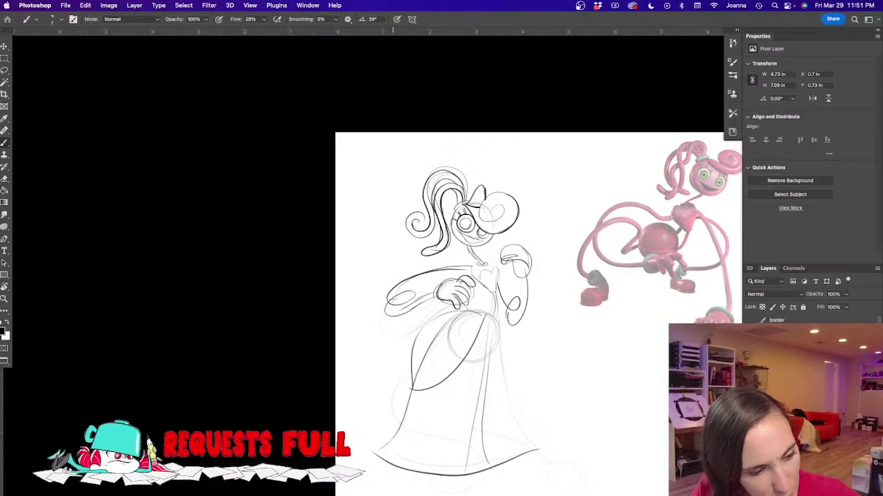
left_click_drag(418, 302, 394, 308)
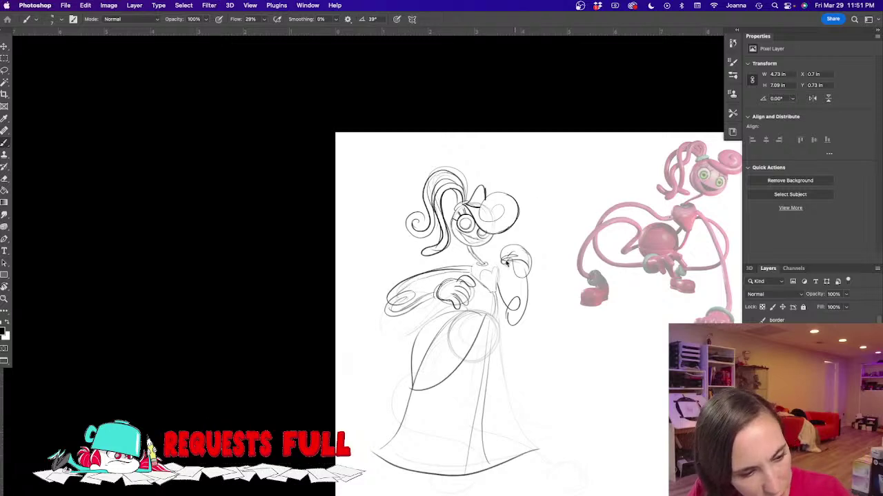
mouse_move(526, 252)
left_mouse_down()
mouse_move(511, 260)
mouse_move(521, 274)
mouse_move(492, 293)
left_mouse_up()
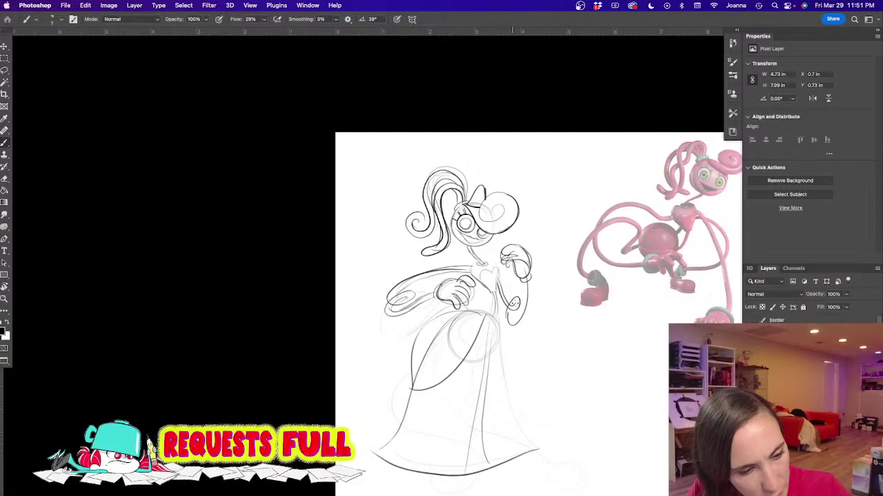
mouse_move(502, 300)
left_mouse_down()
mouse_move(516, 296)
mouse_move(506, 305)
mouse_move(509, 327)
mouse_move(530, 285)
mouse_move(508, 325)
left_mouse_up()
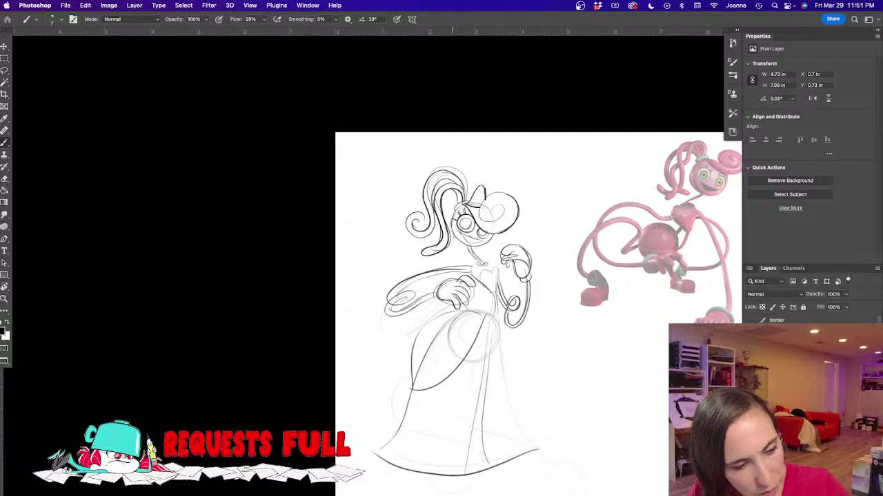
Step: Darken the waist and the skirt's two side edges, and outline the bodice with its heart-shaped chest
left_click_drag(494, 289, 492, 318)
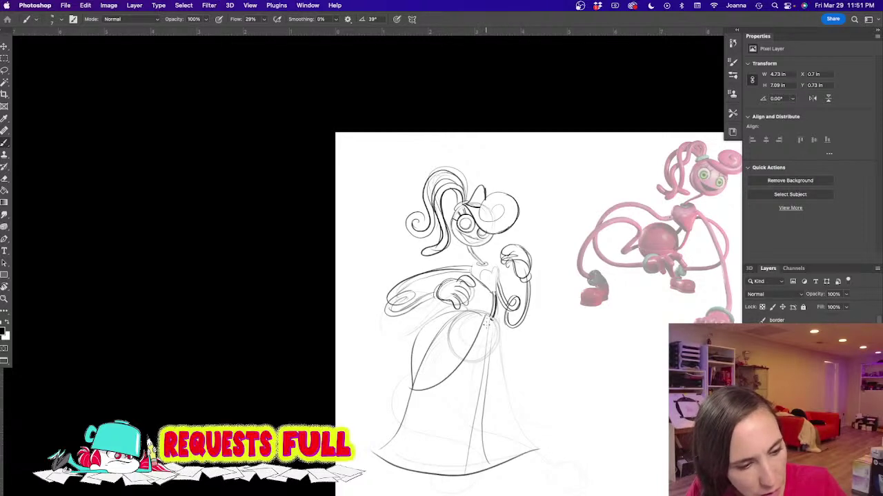
mouse_move(490, 319)
left_mouse_down()
mouse_move(501, 373)
mouse_move(539, 452)
left_mouse_up()
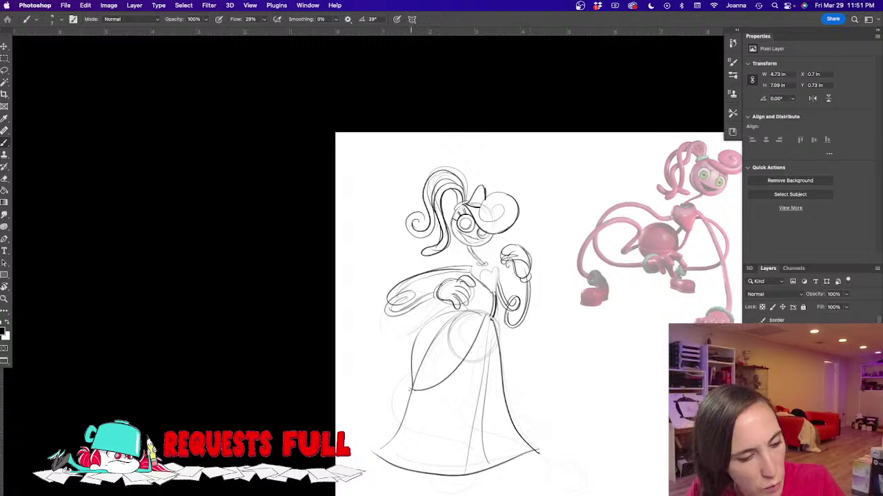
left_click_drag(409, 392, 369, 456)
mouse_move(483, 261)
left_mouse_down()
mouse_move(495, 269)
mouse_move(497, 293)
mouse_move(473, 271)
mouse_move(490, 295)
mouse_move(489, 323)
left_mouse_up()
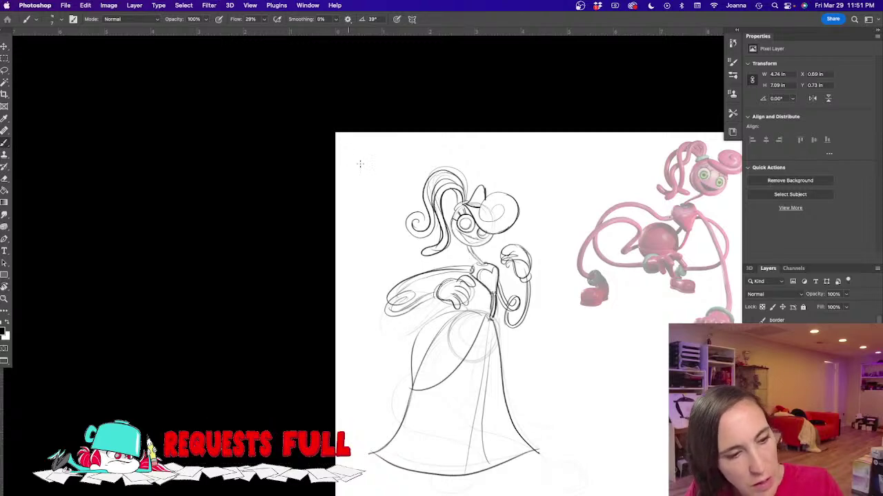
Step: Fade the rough ponytail lines with the eraser and reduce the eraser size to 125
left_click(432, 222, "super")
left_click_drag(412, 245, 365, 299)
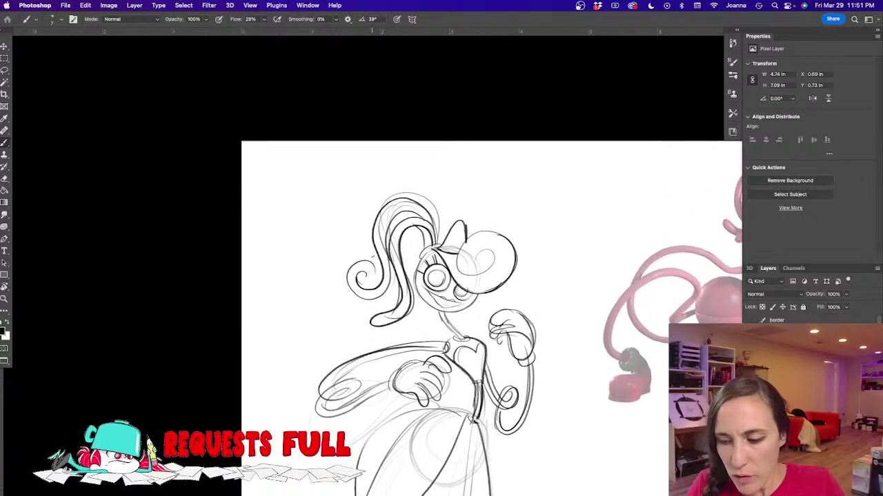
key("e")
mouse_move(397, 206)
left_mouse_down()
mouse_move(383, 300)
mouse_move(366, 313)
mouse_move(357, 297)
mouse_move(376, 256)
mouse_move(381, 300)
mouse_move(398, 308)
mouse_move(326, 320)
mouse_move(374, 307)
left_mouse_up()
key("bracketleft")
key("bracketleft")
key("bracketleft")
key("bracketleft")
key("bracketleft")
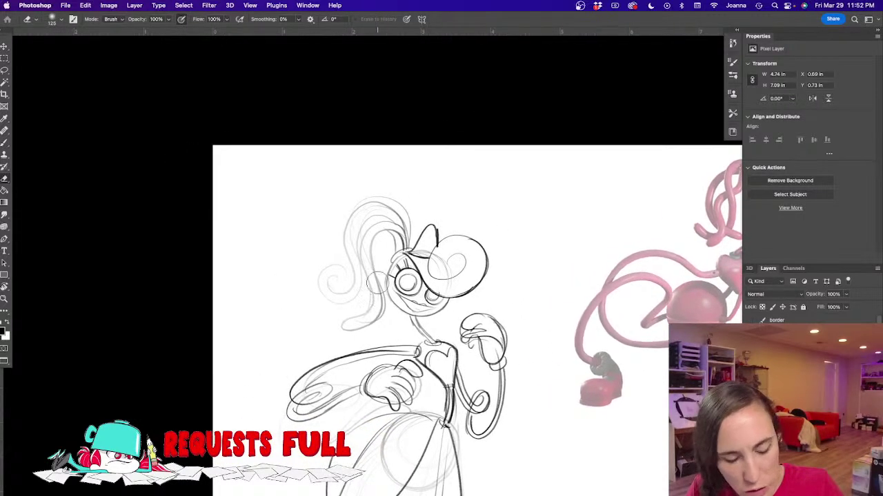
Step: Darken the head outline, draw the hair tie and redraw the innermost ponytail strand with a rounded tip using the brush
key("b")
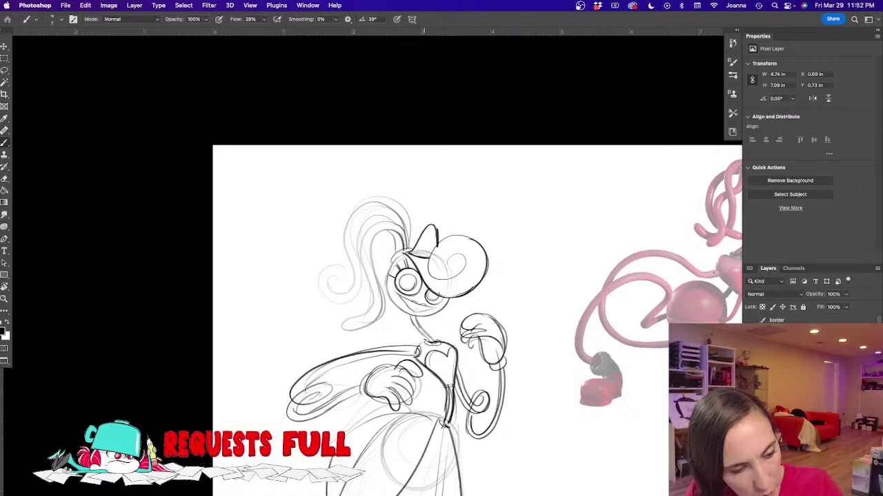
mouse_move(368, 266)
left_mouse_down()
mouse_move(377, 313)
mouse_move(350, 312)
mouse_move(366, 297)
mouse_move(366, 318)
left_mouse_up()
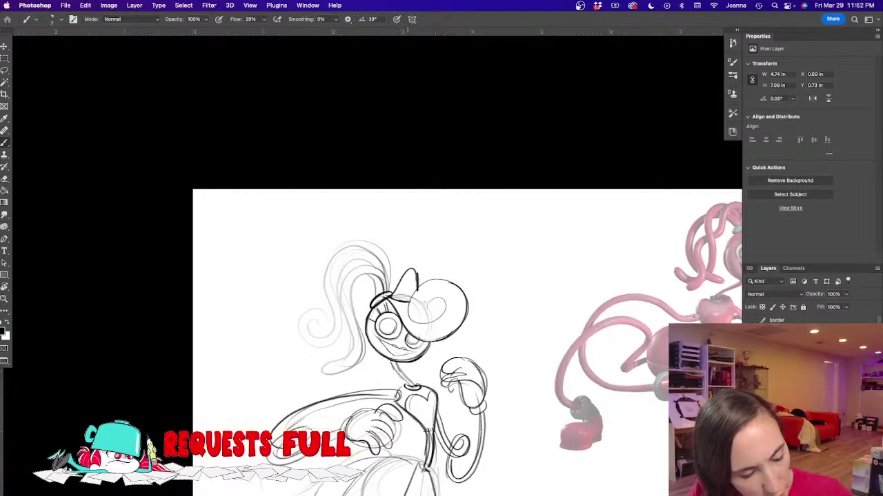
mouse_move(378, 295)
left_mouse_down()
mouse_move(361, 275)
mouse_move(351, 291)
mouse_move(360, 275)
mouse_move(361, 371)
mouse_move(327, 378)
left_mouse_up()
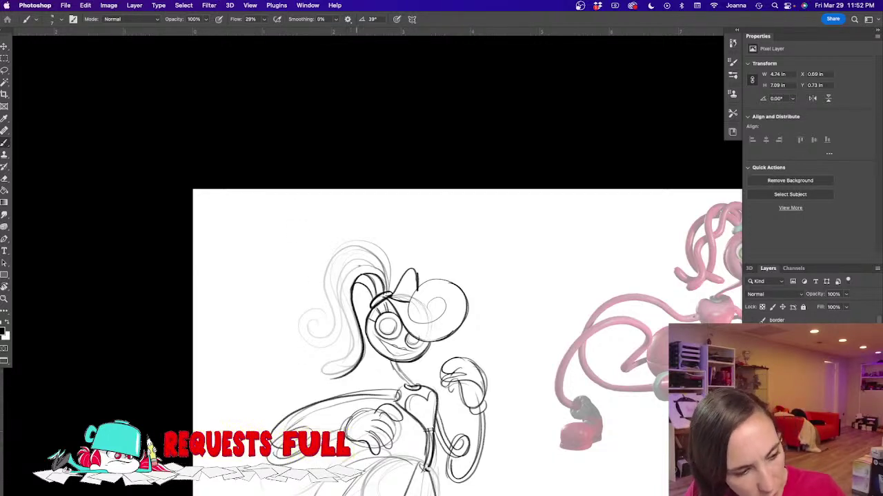
mouse_move(369, 266)
left_mouse_down()
mouse_move(342, 300)
mouse_move(348, 355)
mouse_move(324, 371)
mouse_move(345, 377)
left_mouse_up()
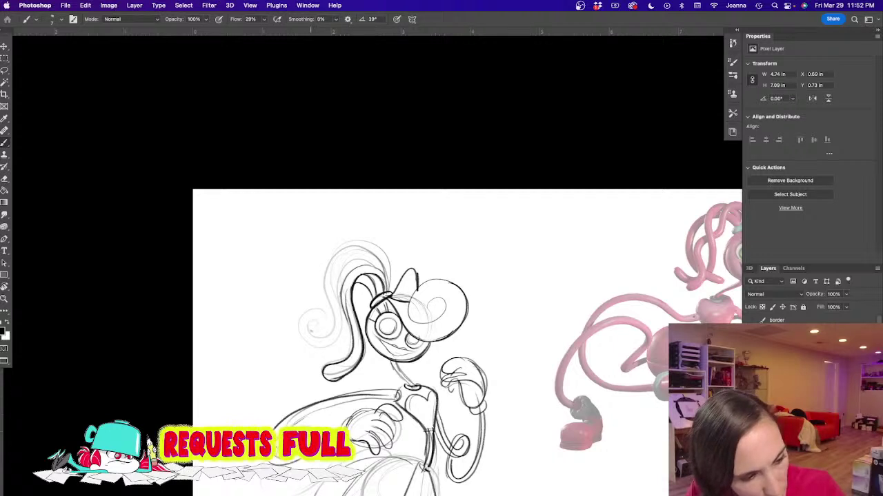
Step: Redraw the ponytail's curled middle strand and add the outer strand with a rounded tip behind it
mouse_move(312, 322)
left_mouse_down()
mouse_move(326, 316)
mouse_move(302, 336)
mouse_move(341, 333)
mouse_move(339, 281)
mouse_move(365, 257)
mouse_move(376, 269)
left_mouse_up()
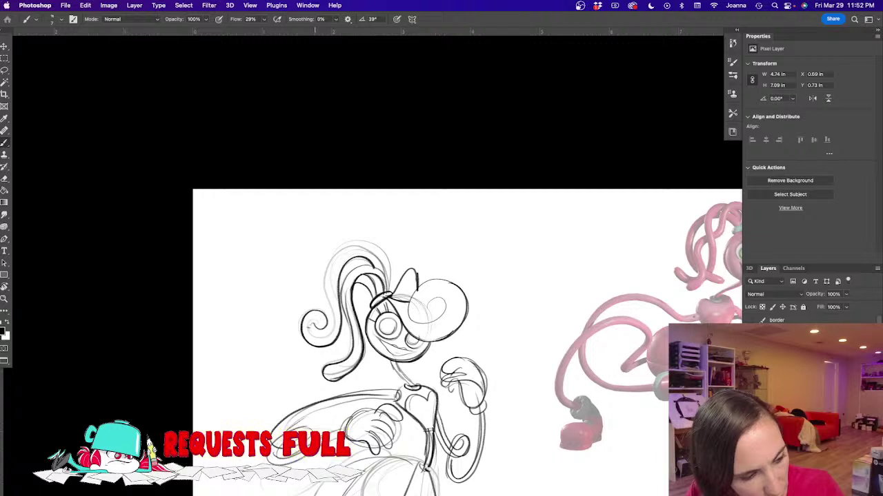
mouse_move(336, 337)
left_mouse_down()
mouse_move(335, 262)
mouse_move(353, 247)
mouse_move(380, 269)
left_mouse_up()
mouse_move(329, 295)
left_mouse_down()
mouse_move(331, 260)
mouse_move(383, 257)
mouse_move(388, 295)
mouse_move(309, 373)
mouse_move(321, 371)
left_mouse_up()
mouse_move(352, 333)
left_mouse_down()
mouse_move(340, 362)
mouse_move(313, 373)
left_mouse_up()
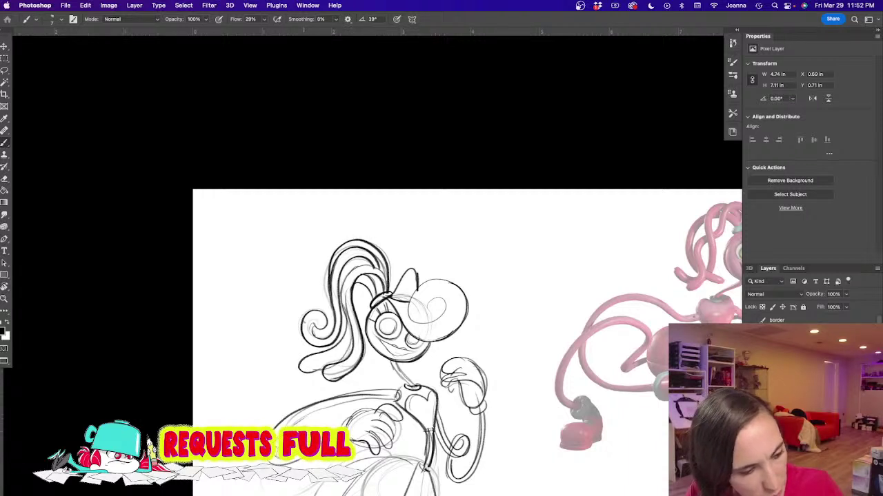
Step: Darken the round spiral curl at the front of the head and draw its inner swirl with the brush
mouse_move(427, 303)
left_mouse_down()
mouse_move(317, 314)
mouse_move(327, 330)
mouse_move(329, 286)
mouse_move(360, 339)
left_mouse_up()
left_click_drag(239, 344, 374, 230)
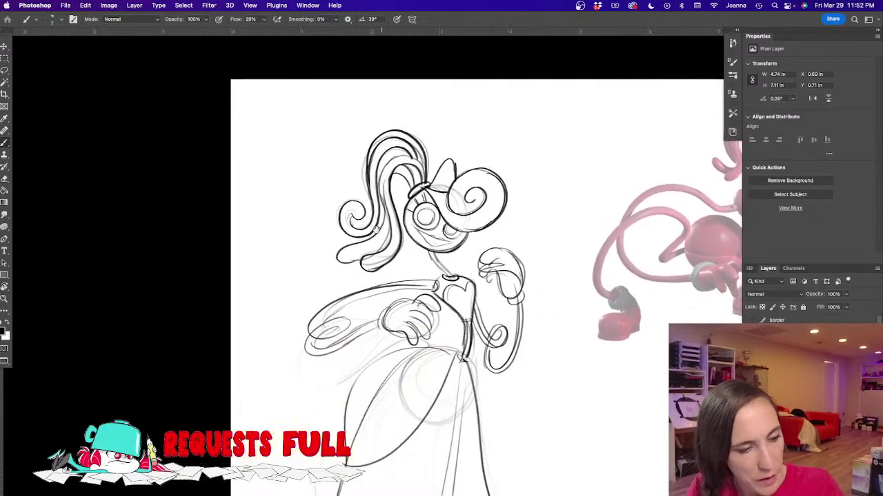
key("super+minus")
left_click_drag(298, 360, 299, 321)
left_click(300, 320, "alt")
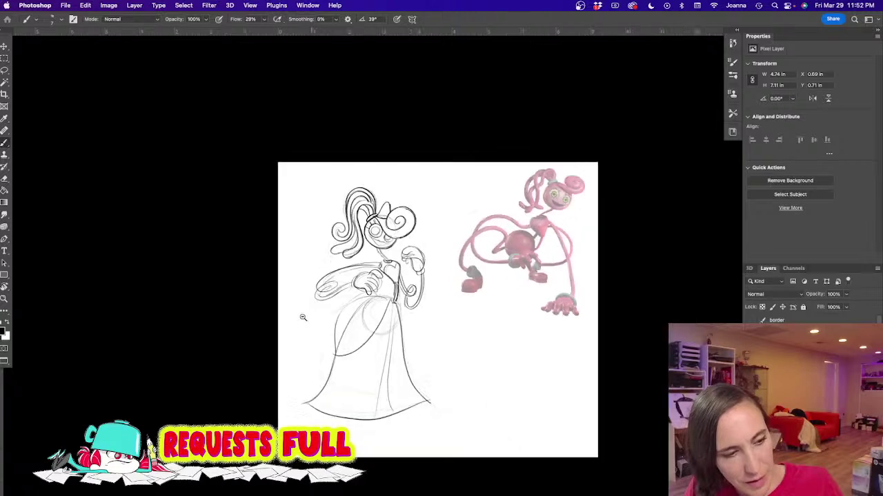
Step: Hide the pink character's reference image and the ball-gown sketch
left_click(752, 373)
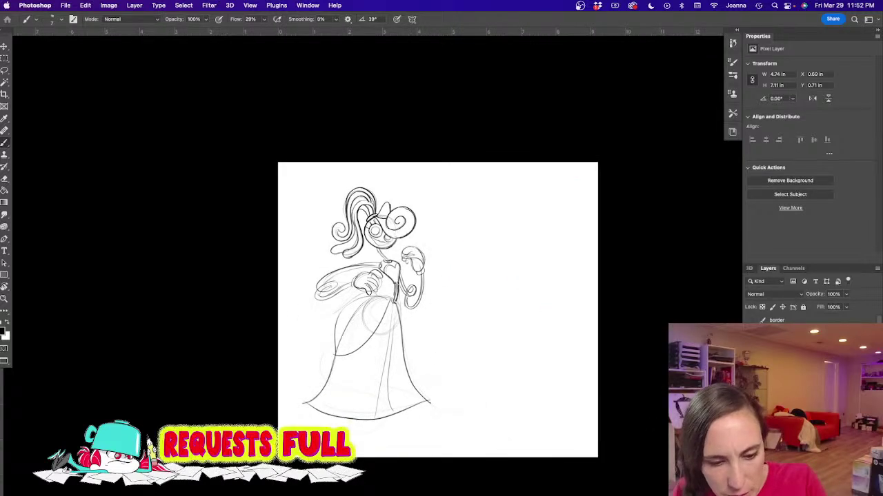
left_click(786, 372)
left_click(753, 372)
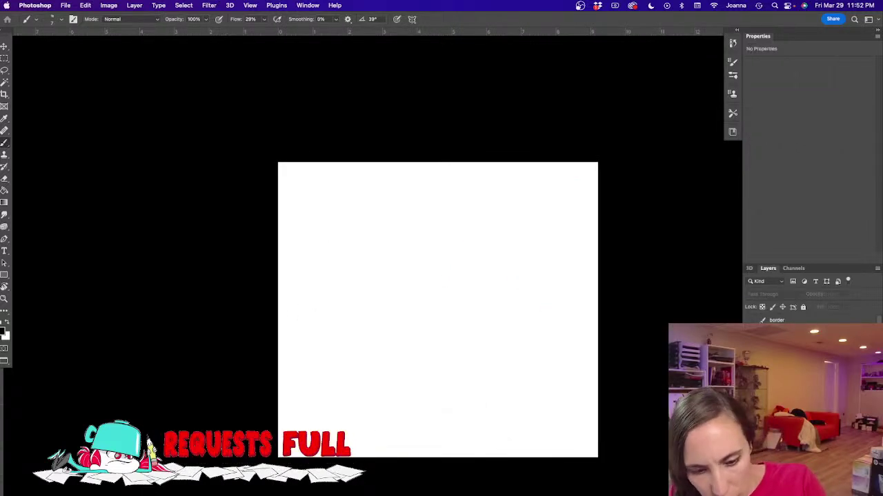
scroll(786, 372, "down", 10)
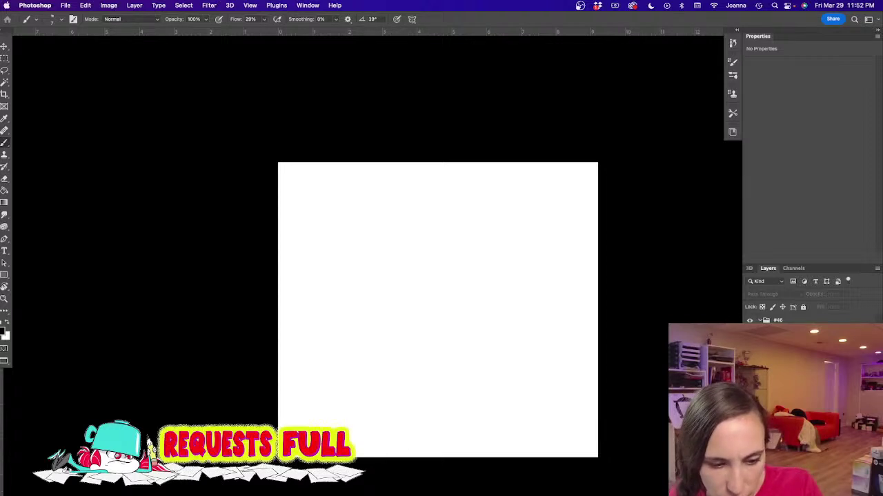
key("ctrl+z")
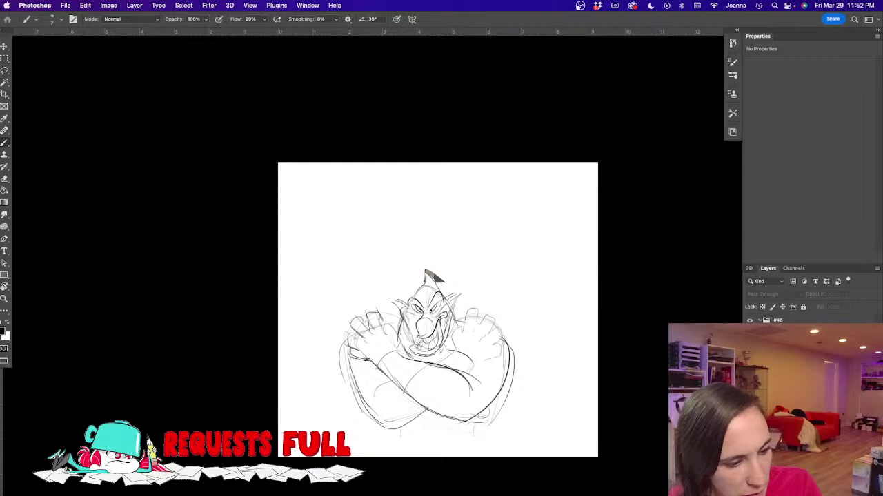
key("super+z")
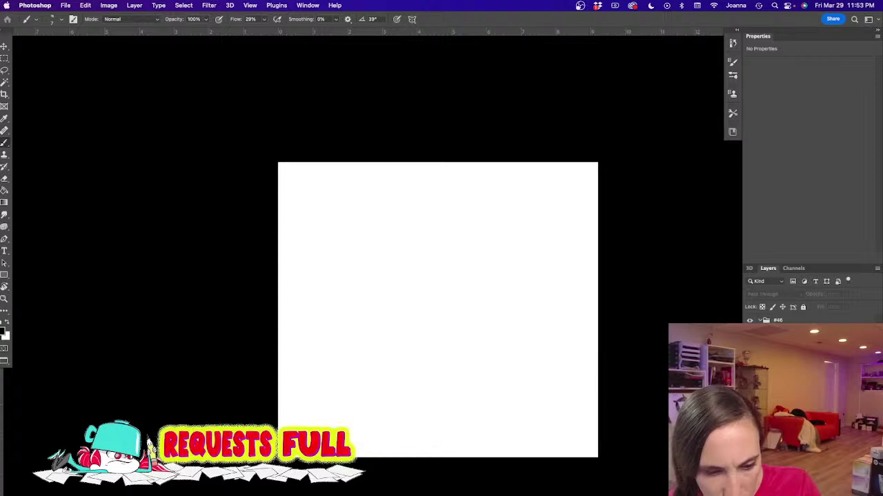
Step: Show the reference image of the capped figure with the rifle, set its layer opacity to 41%, and select the sketch layer
left_click(750, 379)
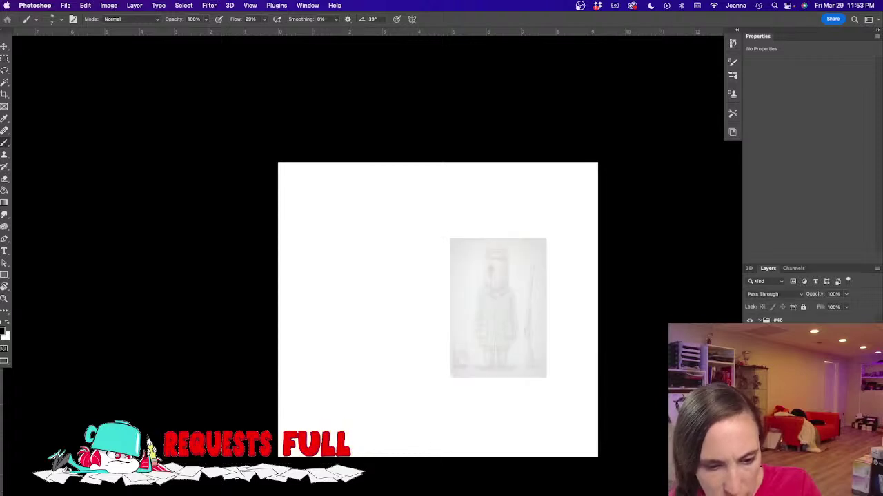
left_click(787, 380)
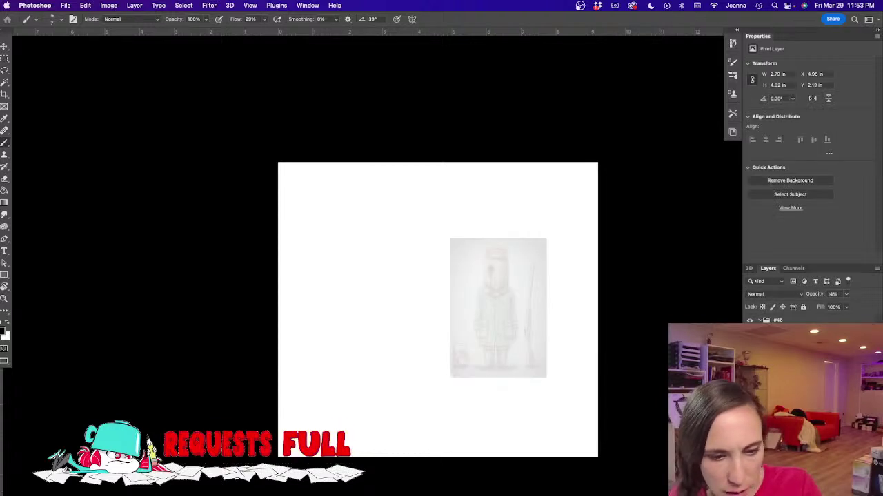
left_click(846, 294)
left_click_drag(838, 306, 850, 306)
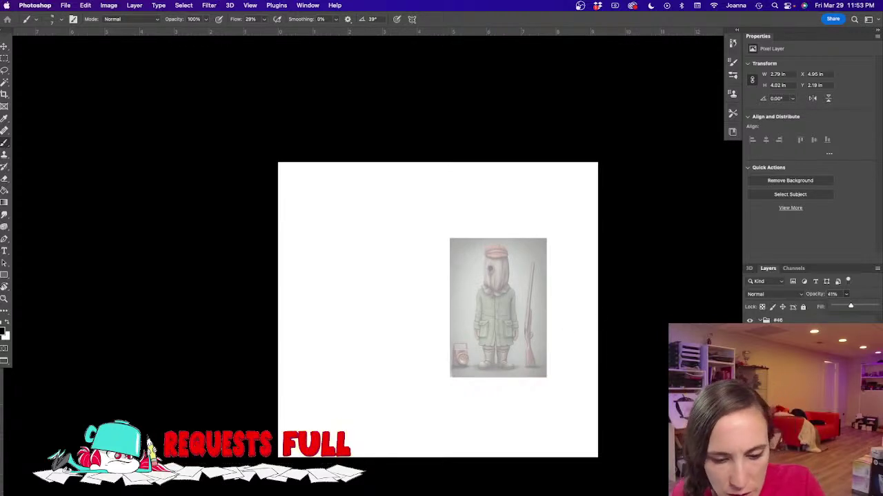
left_click(839, 491)
Step: Sketch the tapered hooded head with a narrow rounded eye slot, and outline the tall cap crown above it
left_click(378, 320, "super")
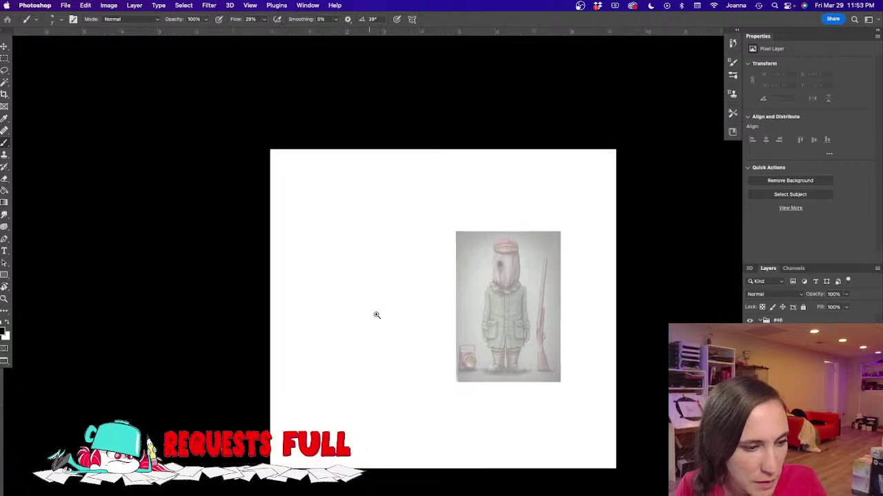
left_click_drag(362, 350, 446, 337)
mouse_move(484, 197)
left_mouse_down()
mouse_move(452, 199)
mouse_move(447, 256)
mouse_move(460, 277)
mouse_move(505, 252)
left_mouse_up()
mouse_move(495, 215)
left_mouse_down()
mouse_move(506, 256)
mouse_move(488, 279)
left_mouse_up()
mouse_move(460, 224)
left_mouse_down()
mouse_move(455, 240)
mouse_move(466, 227)
mouse_move(428, 169)
mouse_move(483, 147)
left_mouse_up()
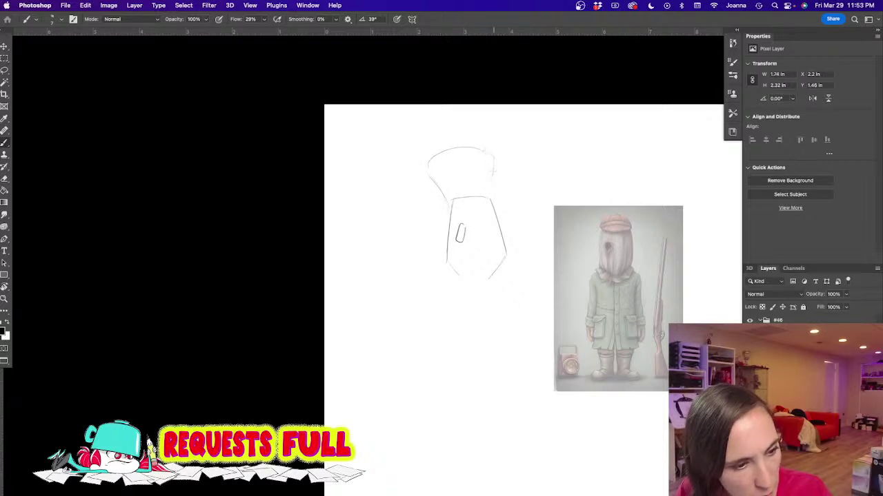
Step: Add the curved panel seam, small top button, band and curved brim to the cap
mouse_move(429, 166)
left_mouse_down()
mouse_move(471, 199)
mouse_move(452, 210)
mouse_move(506, 193)
left_mouse_up()
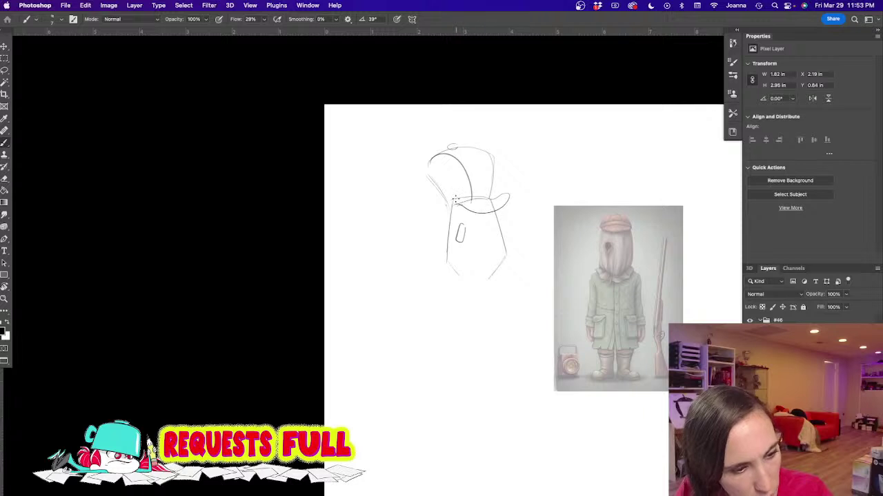
key("super+z")
mouse_move(511, 198)
left_mouse_down()
mouse_move(457, 206)
mouse_move(466, 200)
mouse_move(448, 198)
mouse_move(445, 185)
mouse_move(453, 196)
left_mouse_up()
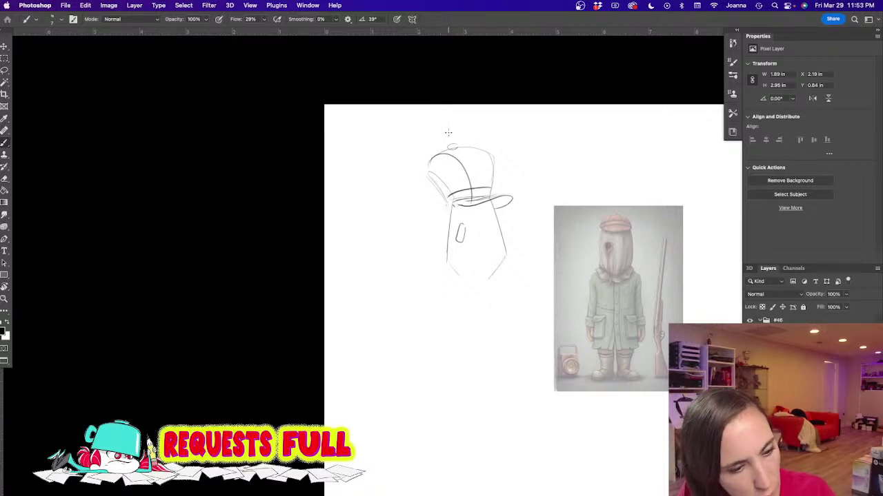
Step: Sketch the flared coat with a gathered neckline, and both legs with rounded shoes beneath it
mouse_move(446, 260)
left_mouse_down()
mouse_move(497, 265)
mouse_move(483, 283)
mouse_move(497, 267)
mouse_move(445, 281)
mouse_move(514, 343)
mouse_move(526, 380)
mouse_move(461, 398)
mouse_move(431, 378)
left_mouse_up()
mouse_move(504, 392)
left_mouse_down()
mouse_move(502, 429)
mouse_move(480, 398)
mouse_move(481, 436)
mouse_move(524, 433)
mouse_move(487, 444)
left_mouse_up()
key("super+z")
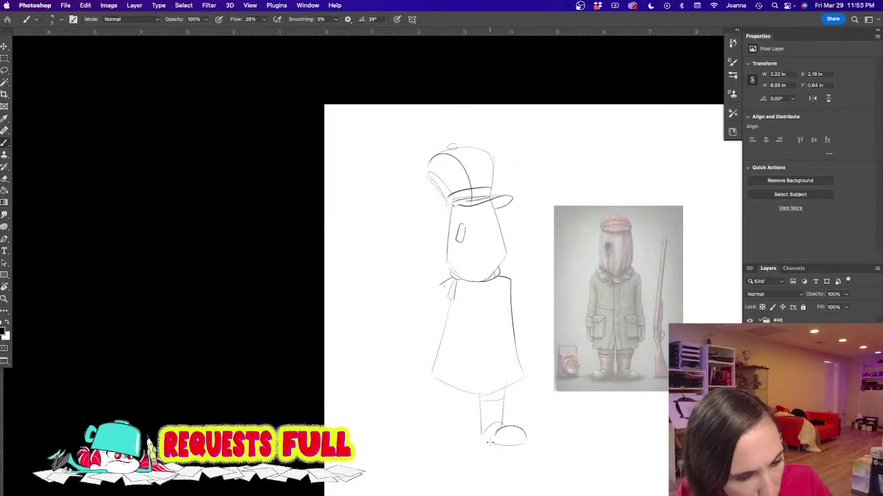
left_click_drag(452, 387, 461, 430)
mouse_move(480, 394)
left_mouse_down()
mouse_move(478, 439)
mouse_move(465, 420)
mouse_move(468, 440)
mouse_move(478, 441)
mouse_move(437, 443)
mouse_move(460, 437)
mouse_move(430, 434)
left_mouse_up()
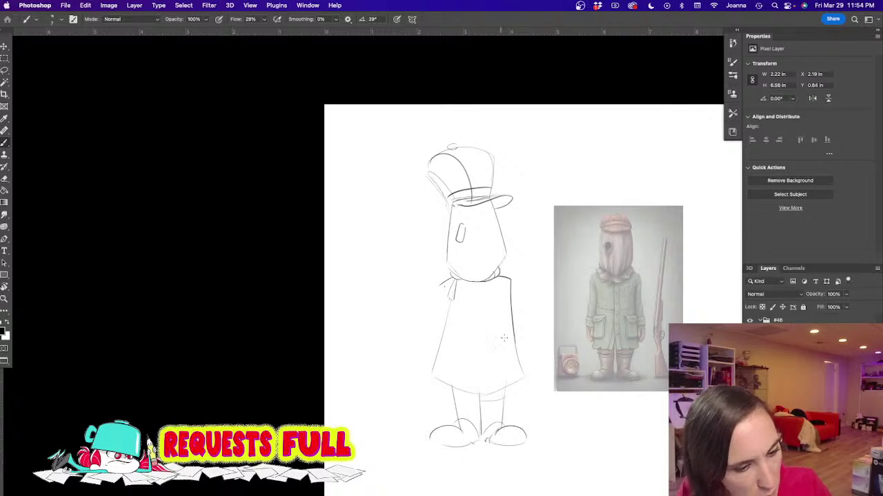
Step: Draw the coat's front closure from the neck down the middle, opening into a flap at the hem
mouse_move(476, 287)
left_mouse_down()
mouse_move(472, 399)
mouse_move(481, 337)
mouse_move(473, 394)
left_mouse_up()
left_click_drag(480, 356, 485, 396)
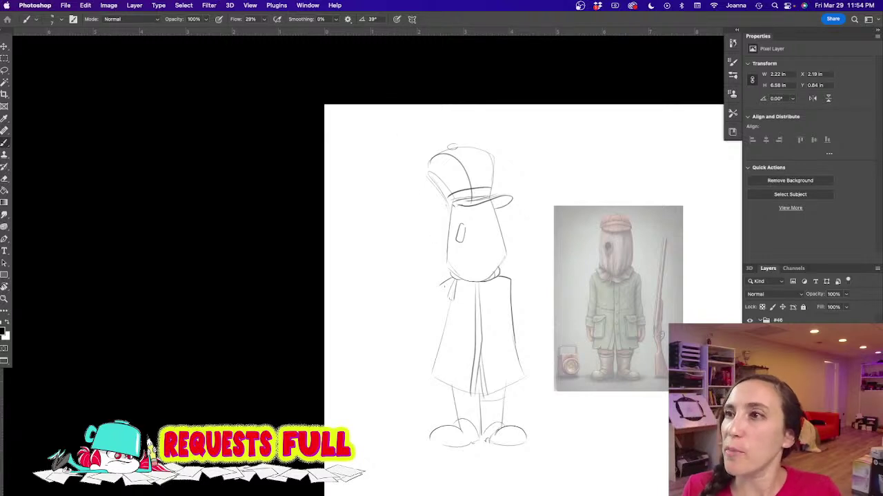
key("Tab")
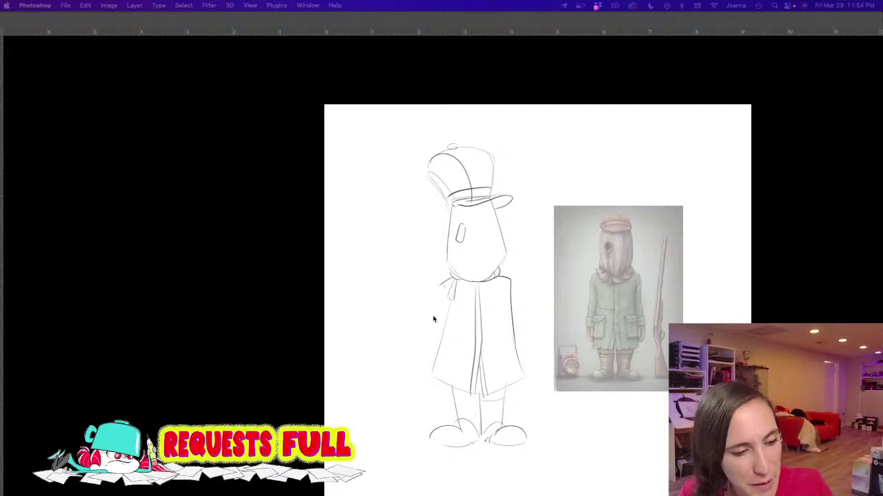
key("Tab")
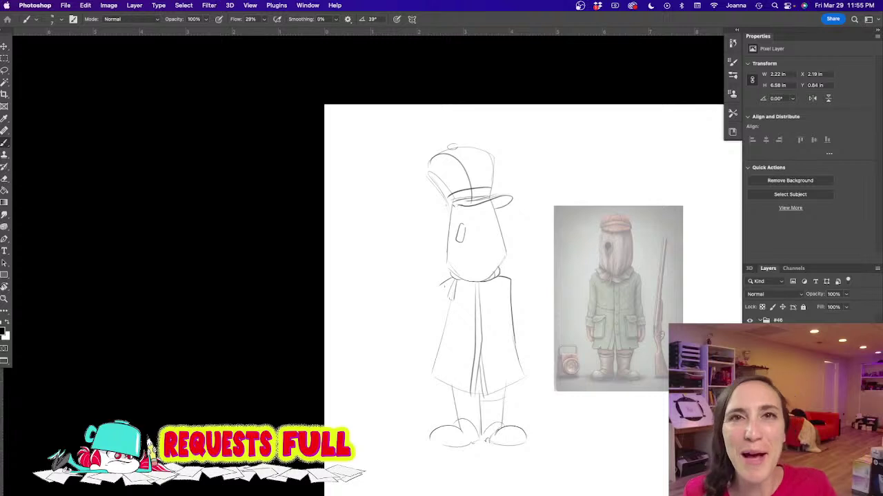
Step: Draw the hanging arm with its cuff and hand, and the bent sleeve on the coat's other side
left_click_drag(440, 283, 433, 360)
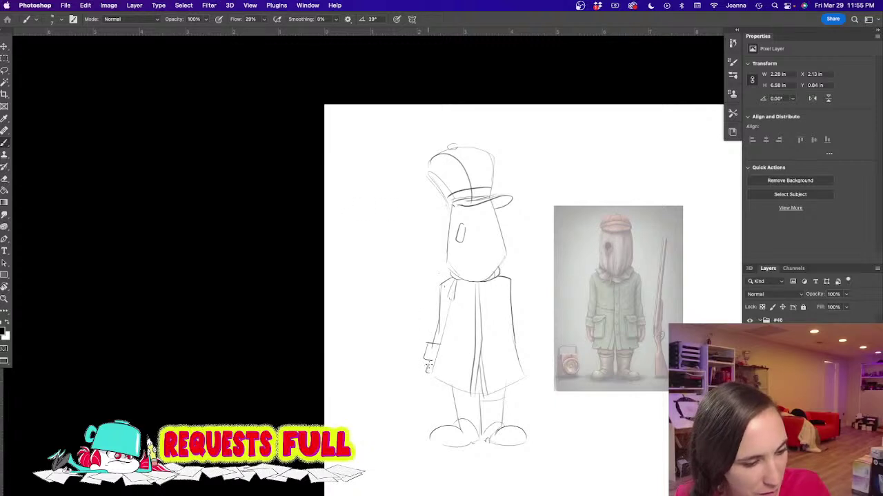
left_click_drag(423, 361, 428, 387)
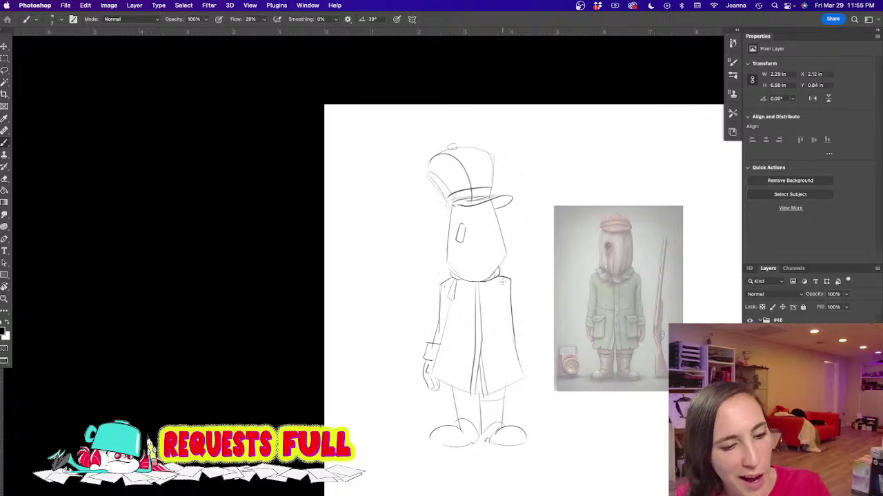
mouse_move(511, 279)
left_mouse_down()
mouse_move(539, 345)
mouse_move(531, 340)
mouse_move(539, 342)
mouse_move(525, 367)
left_mouse_up()
mouse_move(511, 298)
left_mouse_down()
mouse_move(524, 378)
mouse_move(481, 395)
left_mouse_up()
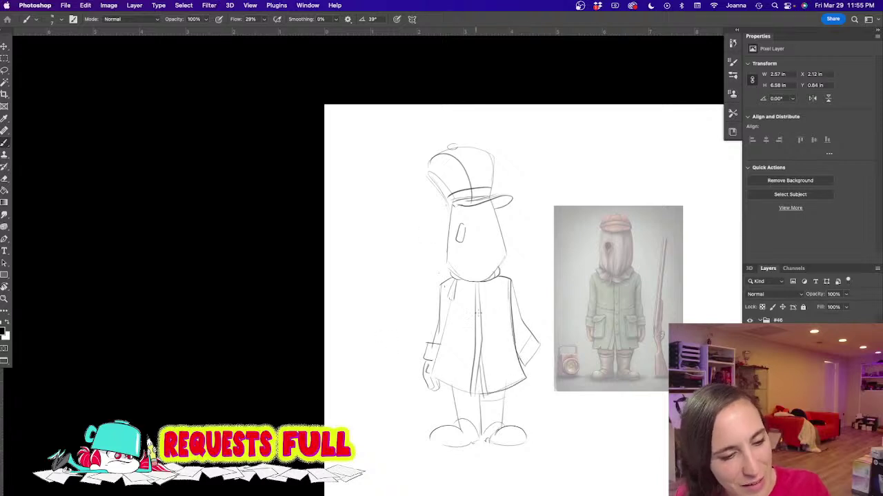
Step: Add a row of buttons down the coat's front, and define the shoe soles and gathered trouser hems
left_click_drag(476, 289, 473, 377)
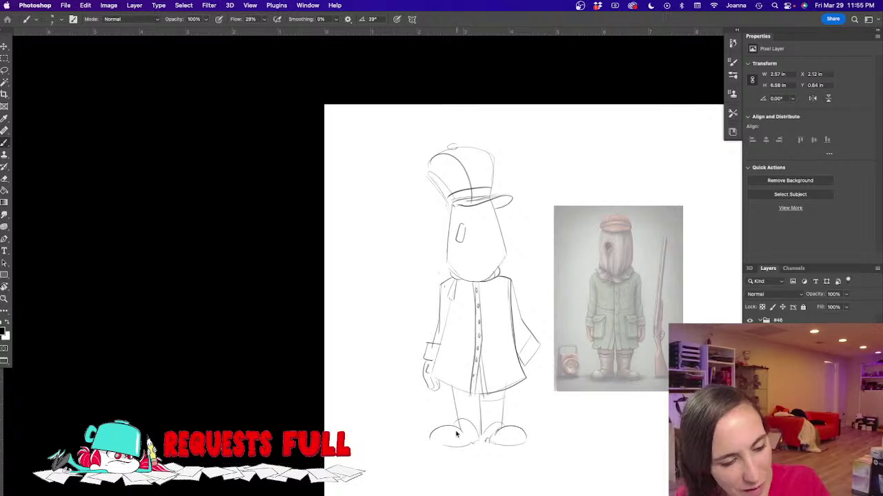
mouse_move(459, 431)
left_mouse_down()
mouse_move(431, 439)
mouse_move(458, 429)
mouse_move(471, 444)
mouse_move(430, 442)
mouse_move(529, 441)
mouse_move(486, 441)
left_mouse_up()
key("super+z")
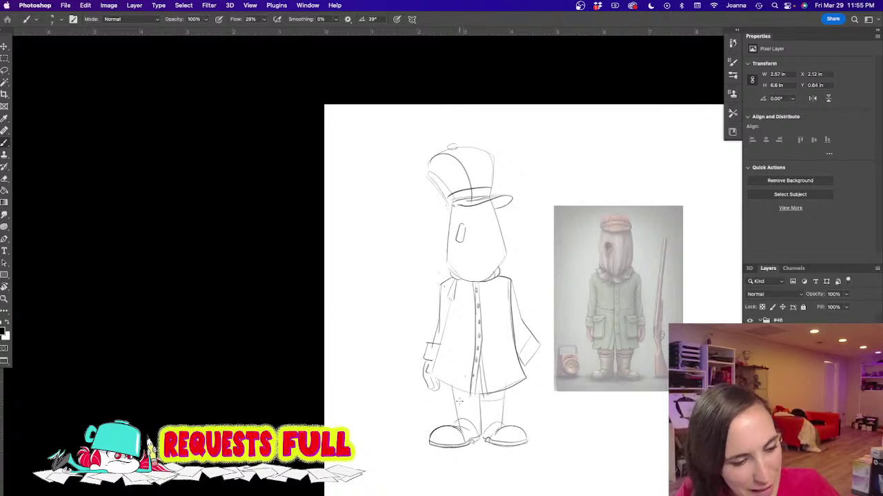
mouse_move(502, 399)
left_mouse_down()
mouse_move(510, 389)
mouse_move(453, 398)
mouse_move(474, 400)
left_mouse_up()
key("super+z")
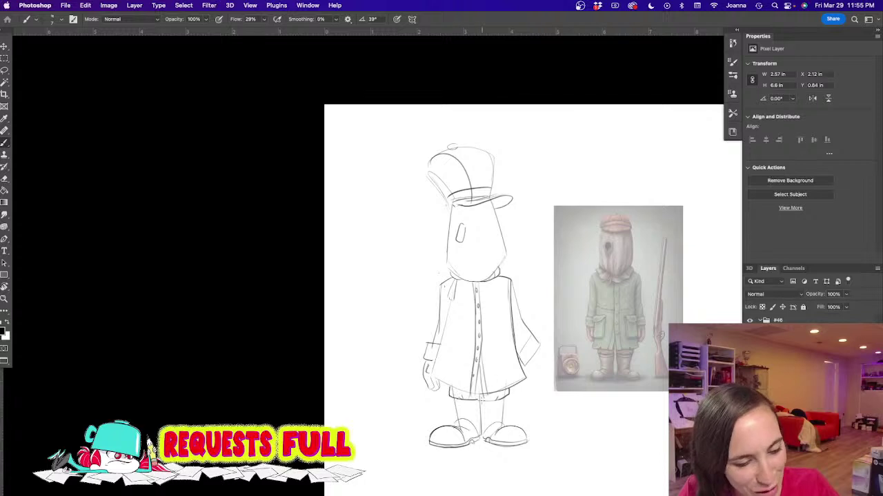
Step: Draw a cuffed fist on the bent arm gripping a rifle with a long, slanted barrel and a flared stock
mouse_move(517, 354)
left_mouse_down()
mouse_move(531, 336)
mouse_move(532, 357)
mouse_move(540, 365)
mouse_move(542, 359)
mouse_move(533, 362)
mouse_move(552, 360)
mouse_move(545, 373)
mouse_move(551, 365)
mouse_move(537, 349)
mouse_move(550, 365)
mouse_move(535, 378)
mouse_move(550, 374)
left_mouse_up()
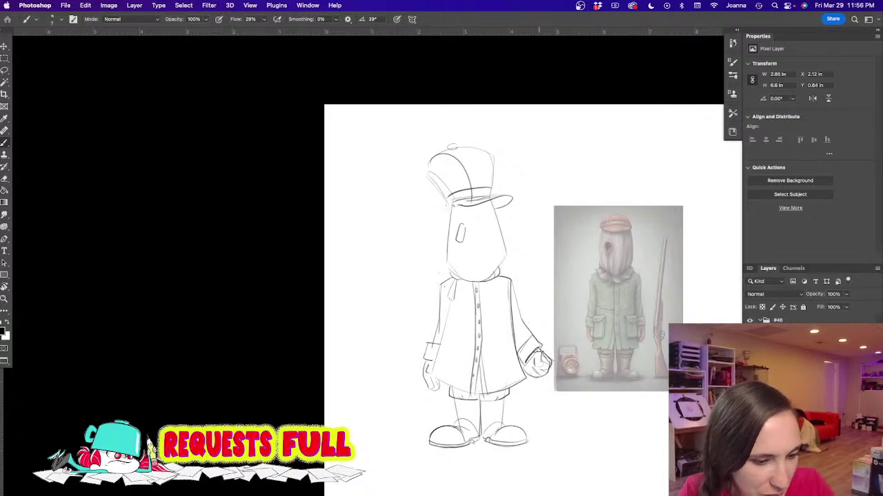
mouse_move(546, 343)
left_mouse_down()
mouse_move(576, 244)
mouse_move(555, 305)
left_mouse_up()
left_click_drag(579, 238, 547, 347)
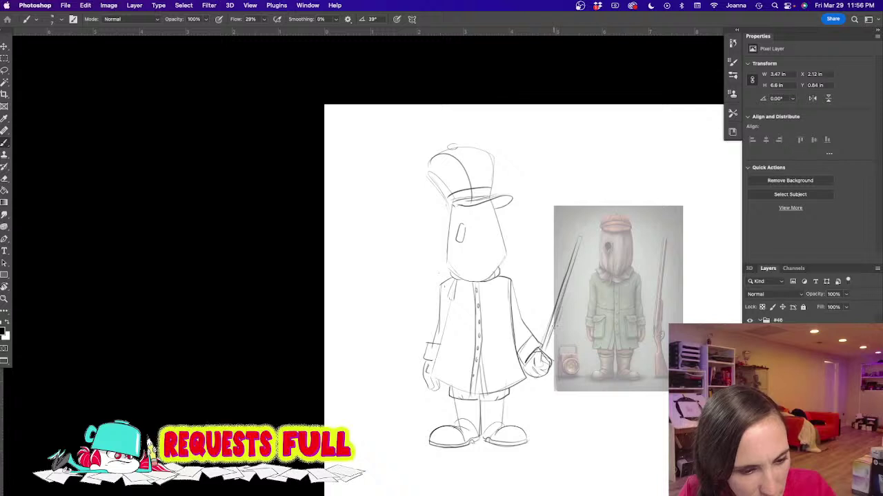
mouse_move(562, 307)
left_mouse_down()
mouse_move(535, 395)
mouse_move(537, 444)
left_mouse_up()
mouse_move(542, 379)
left_mouse_down()
mouse_move(551, 414)
mouse_move(542, 384)
mouse_move(555, 429)
mouse_move(534, 424)
mouse_move(550, 438)
left_mouse_up()
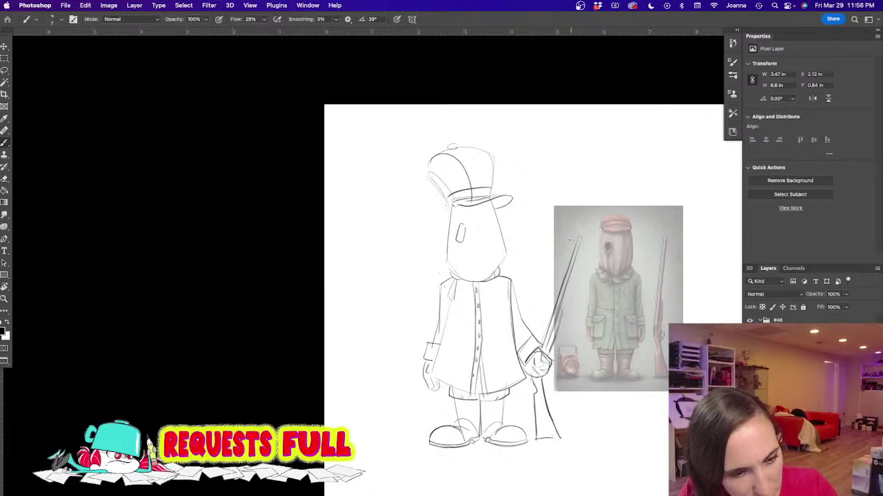
left_click_drag(562, 291, 558, 309)
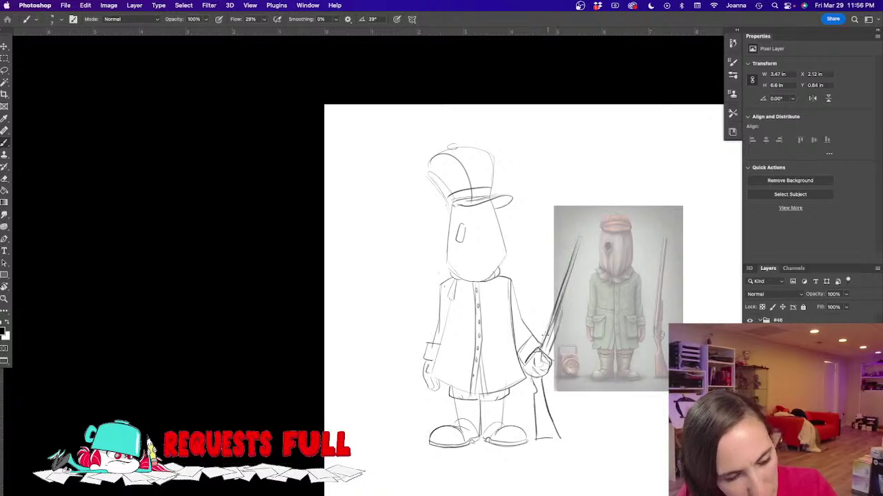
mouse_move(530, 377)
left_mouse_down()
mouse_move(535, 393)
mouse_move(545, 370)
left_mouse_up()
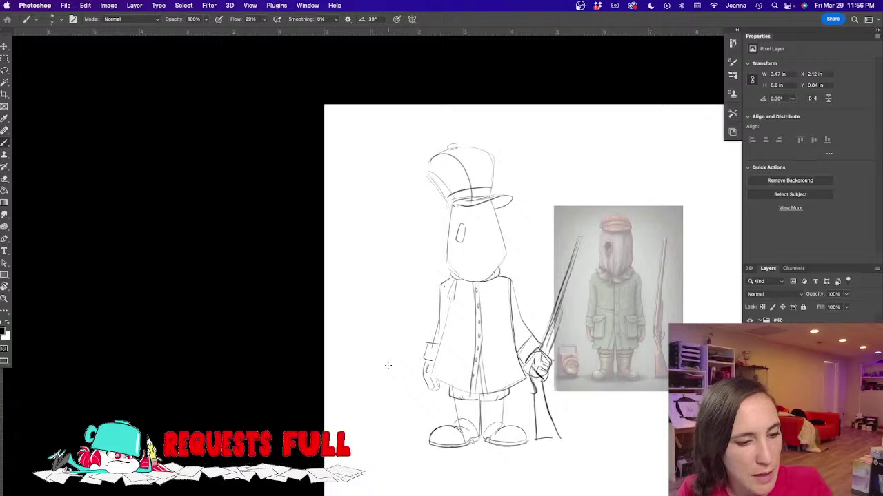
Step: Erase the fist and redraw the hand with the brush, its fingers wrapped around the rifle below the sleeve cuff
key("e")
mouse_move(535, 345)
left_mouse_down()
mouse_move(538, 366)
mouse_move(543, 347)
mouse_move(537, 364)
left_mouse_up()
key("b")
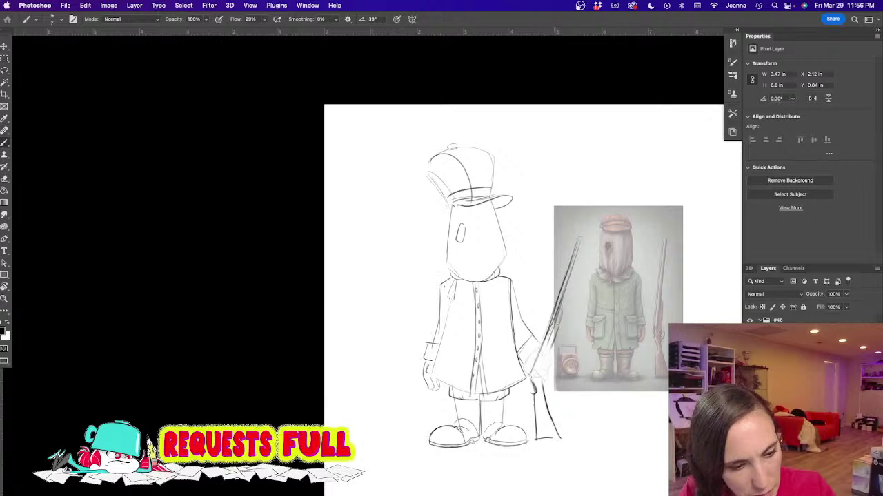
mouse_move(553, 330)
left_mouse_down()
mouse_move(544, 386)
mouse_move(545, 378)
left_mouse_up()
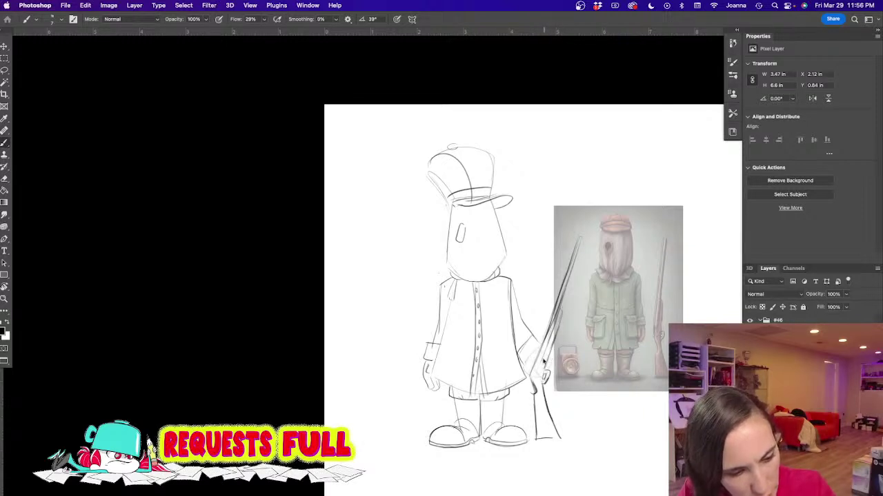
mouse_move(542, 337)
left_mouse_down()
mouse_move(545, 352)
mouse_move(537, 355)
mouse_move(559, 356)
mouse_move(527, 363)
left_mouse_up()
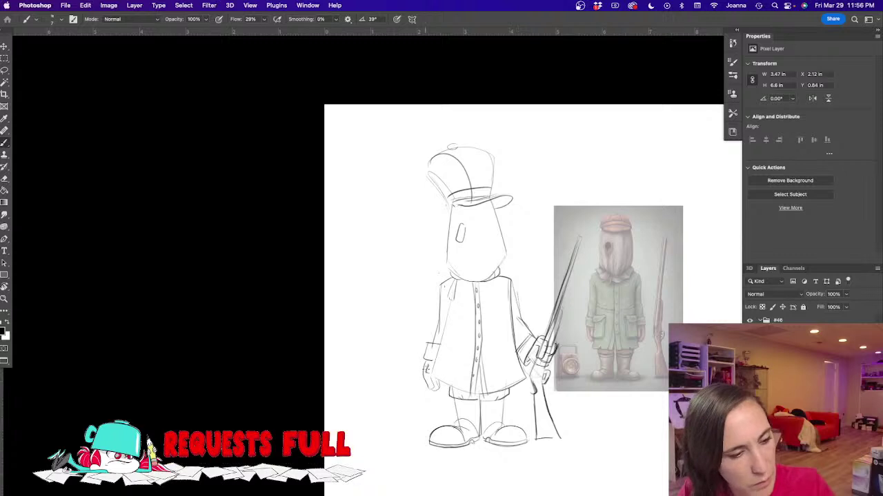
Step: Darken the eye slot with a drip below it, and add hanging folds to the hood and a ruffled collar
left_click_drag(459, 227, 460, 251)
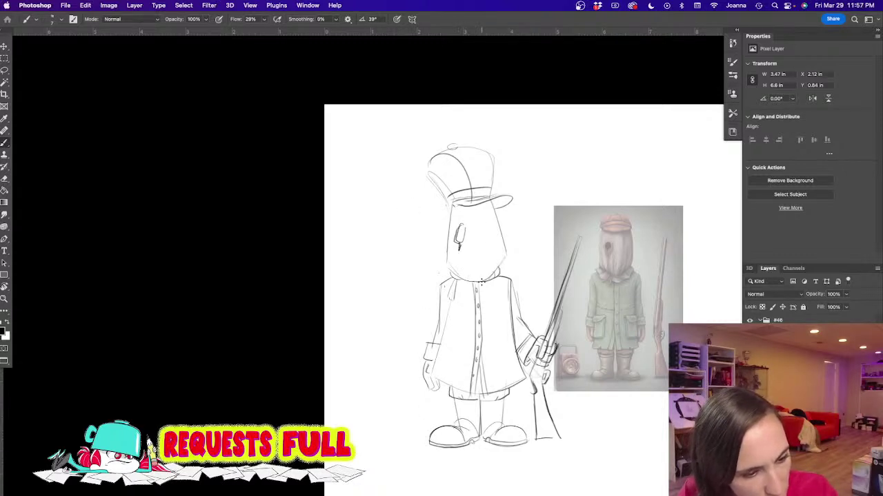
mouse_move(513, 273)
left_mouse_down()
mouse_move(481, 287)
mouse_move(500, 290)
mouse_move(462, 289)
left_mouse_up()
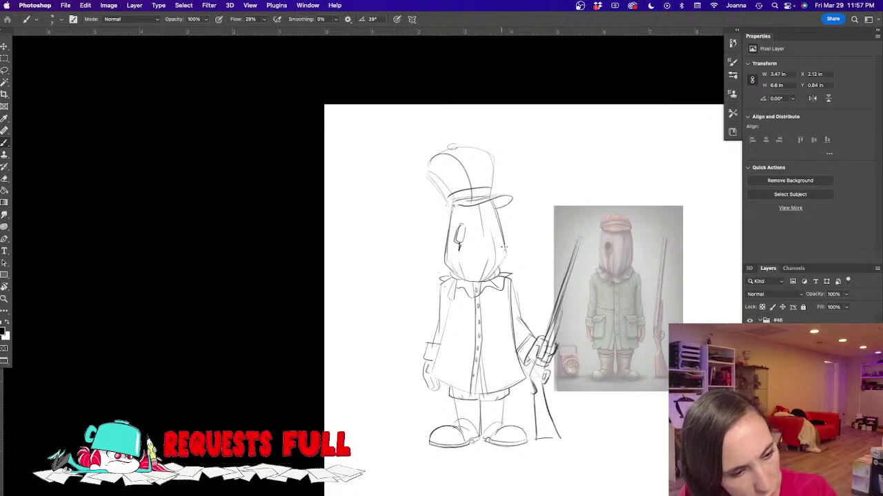
Step: Close off the base of the rifle stock, and hide the finished hooded-figure and cupcake-waiter sketches to clear the page
mouse_move(532, 376)
left_mouse_down()
mouse_move(535, 435)
mouse_move(566, 441)
left_mouse_up()
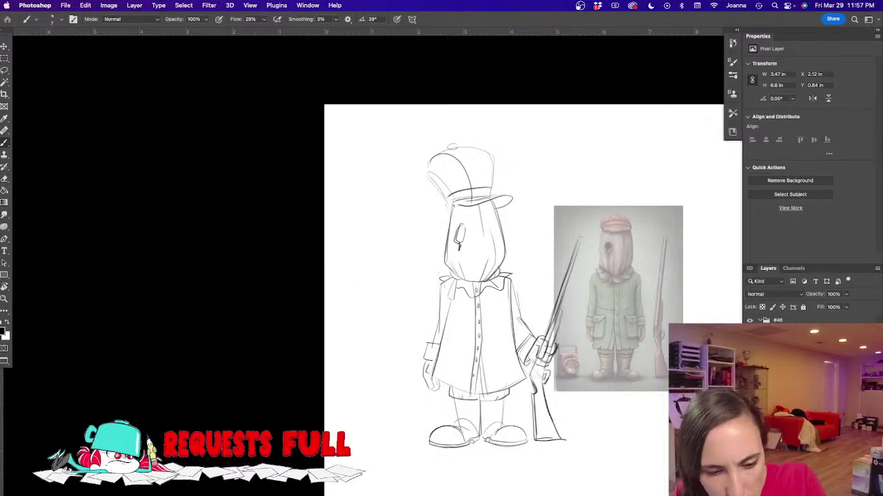
left_click(778, 321)
left_click(750, 344)
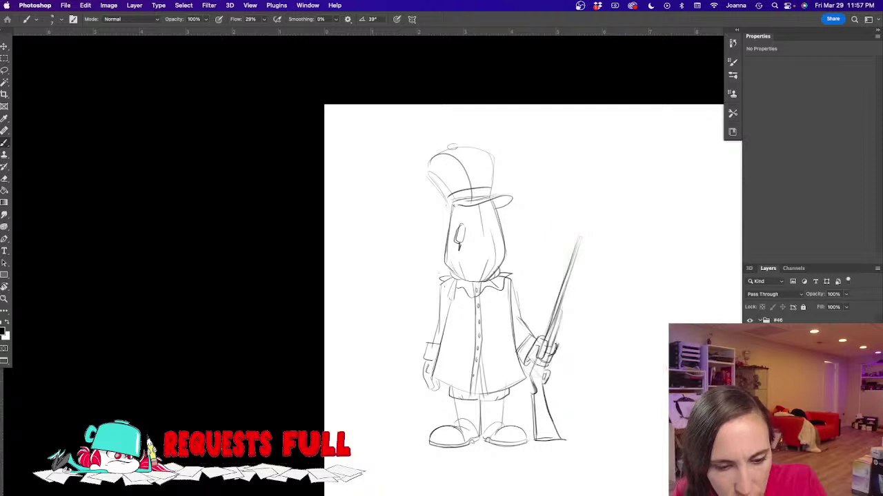
left_click(749, 357)
left_click(750, 369)
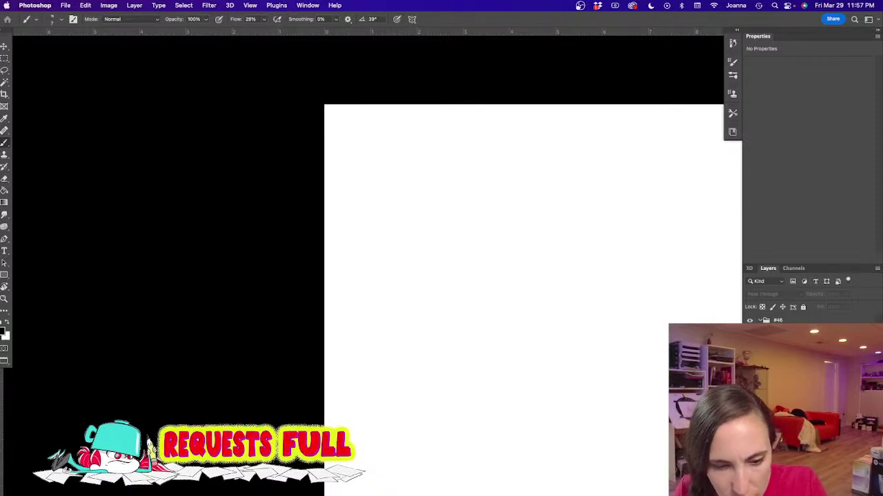
key("super+z")
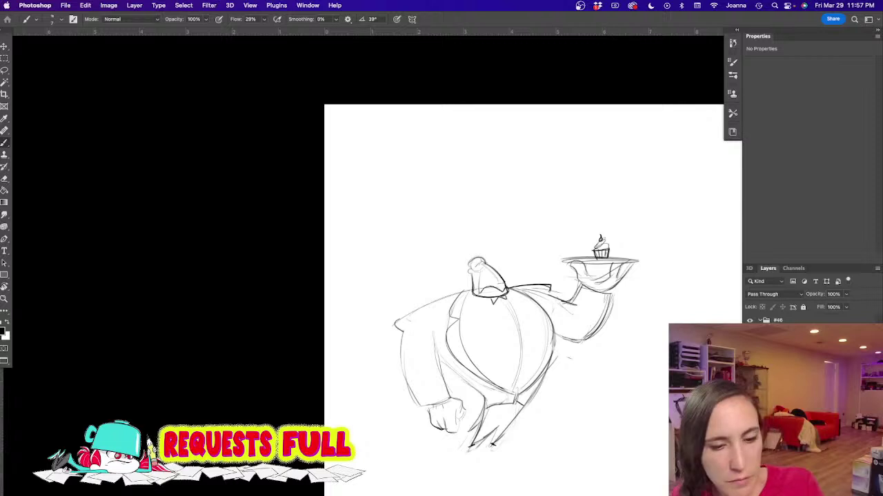
left_click(750, 345)
left_click(749, 357)
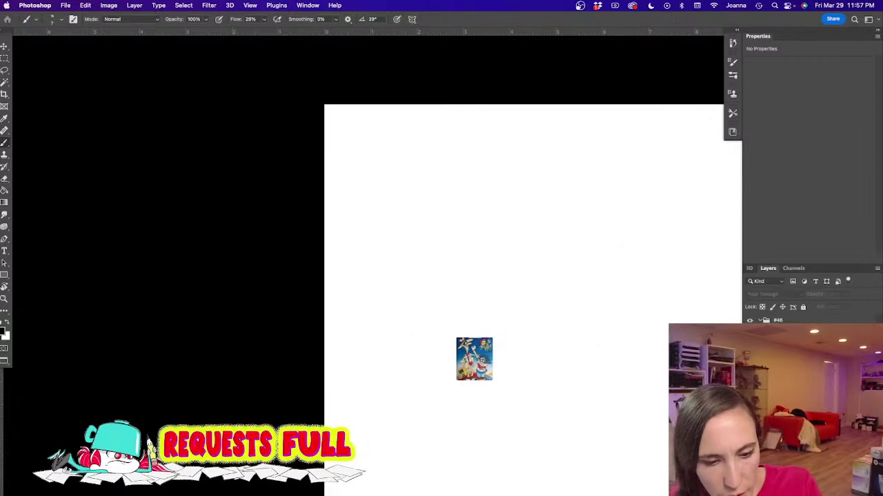
Step: Enlarge the cartoon poster reference to about 3.17 × 3.74 in near the page's upper right, fade it to 30% opacity, and add a sketch layer
key("ctrl+t")
mouse_move(492, 338)
left_mouse_down()
mouse_move(604, 207)
mouse_move(596, 257)
mouse_move(628, 249)
left_mouse_up()
key("Return")
left_click_drag(519, 342, 463, 331)
left_click(846, 295)
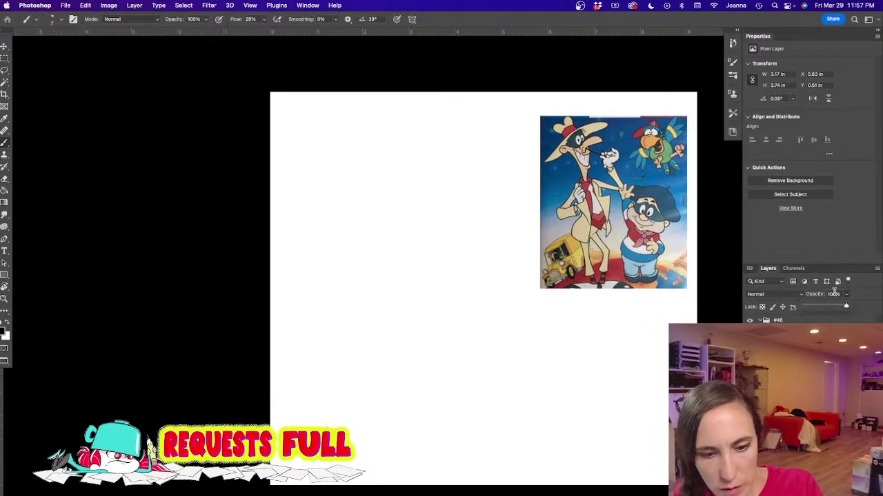
left_click_drag(846, 306, 808, 308)
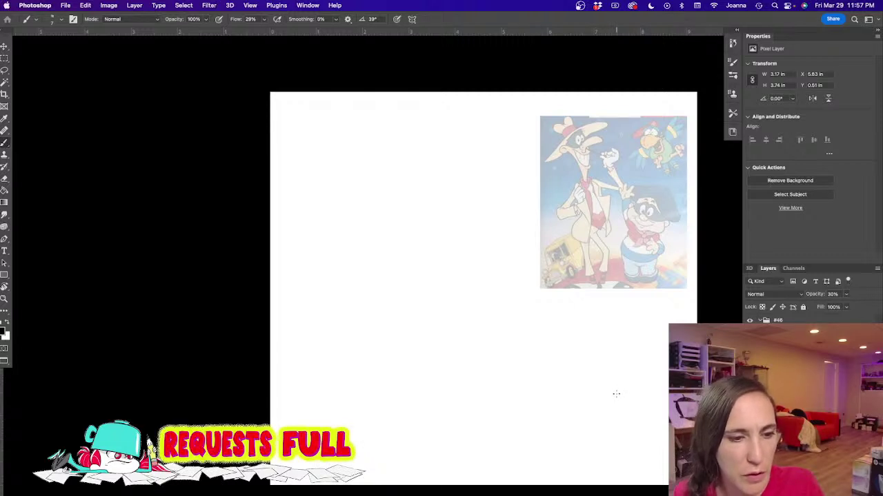
left_click(836, 490)
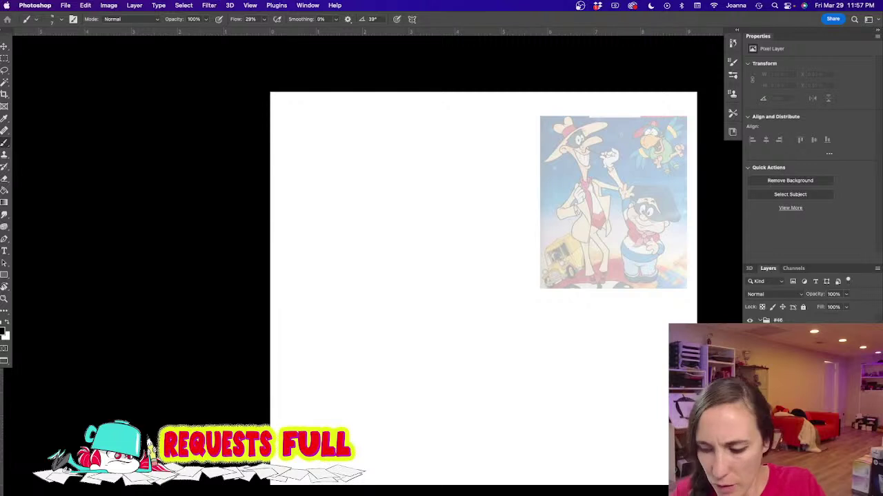
Step: Sketch the tall man's head tapering into a thin neck, with an ear and a wide, slanted hat brim
left_click_drag(326, 307, 341, 310)
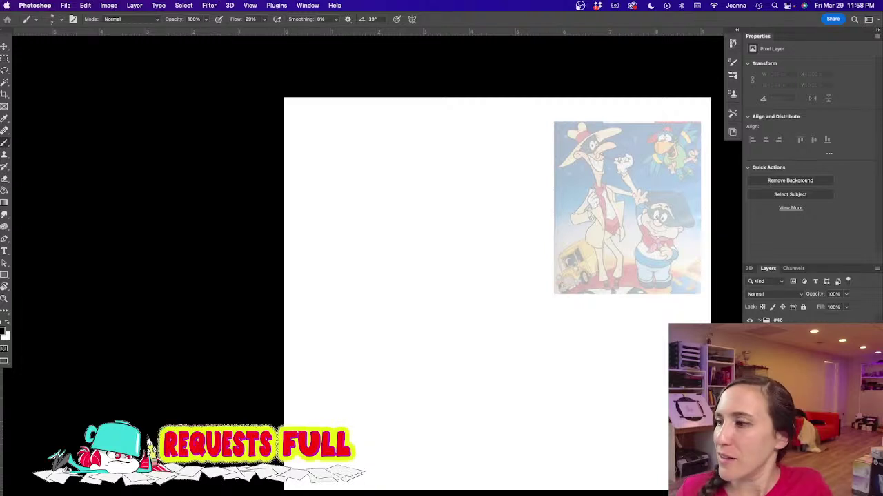
key("Tab")
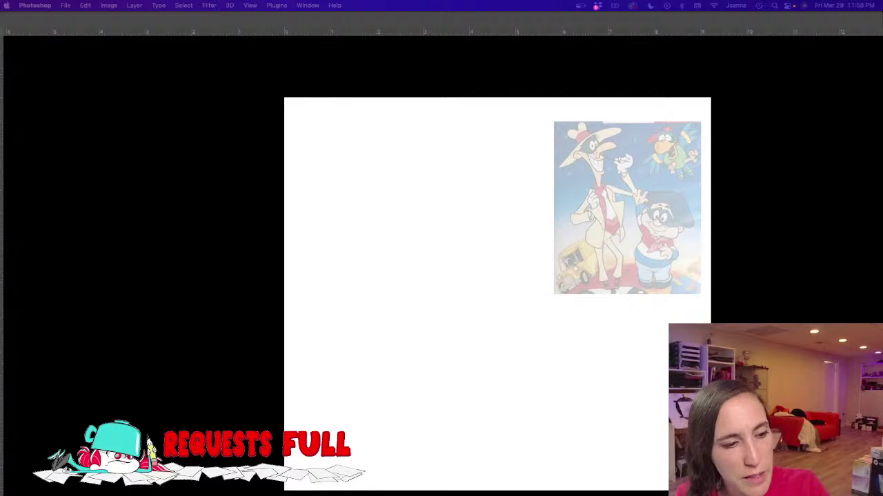
key("Tab")
mouse_move(393, 204)
left_mouse_down()
mouse_move(413, 228)
mouse_move(401, 192)
mouse_move(412, 182)
mouse_move(430, 207)
mouse_move(425, 239)
mouse_move(397, 210)
mouse_move(417, 236)
left_mouse_up()
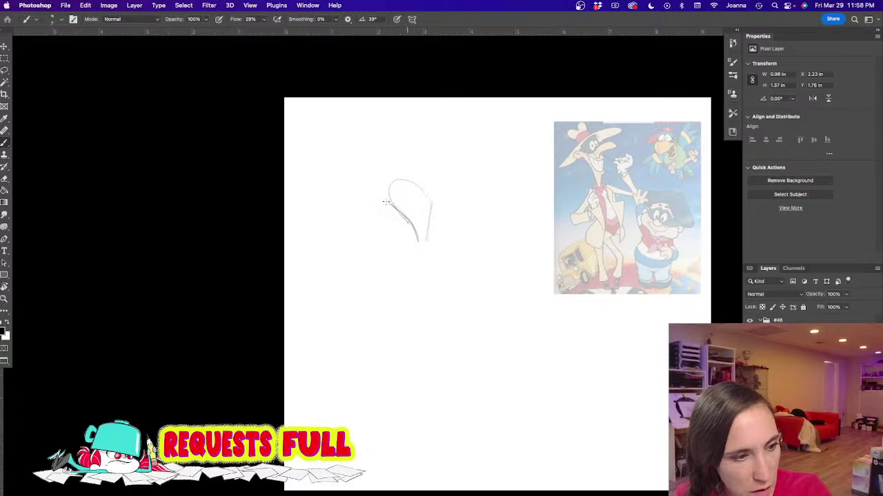
mouse_move(384, 197)
left_mouse_down()
mouse_move(393, 210)
mouse_move(456, 184)
mouse_move(410, 172)
mouse_move(390, 185)
left_mouse_up()
left_click_drag(350, 224, 396, 216)
left_click_drag(425, 242, 424, 249)
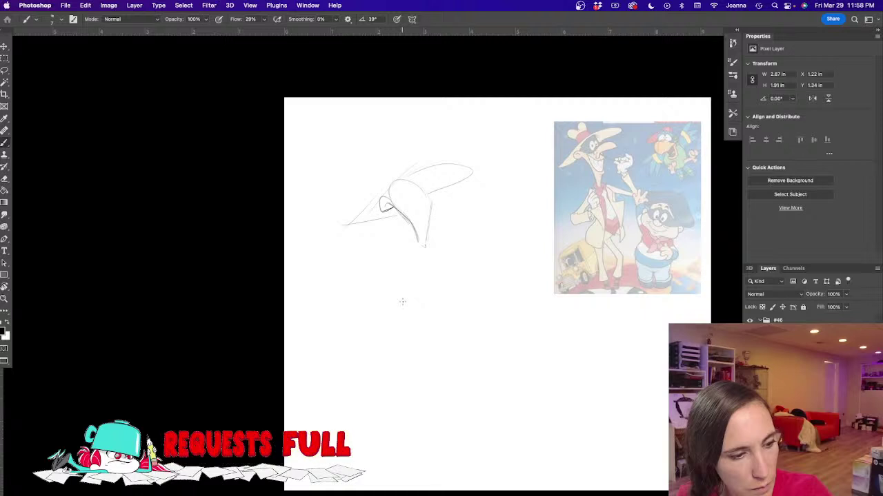
Step: Draw the man's narrow pear-shaped torso with a pointed vest line and a long, thin leg with a flared trouser hem
left_click_drag(419, 241, 399, 288)
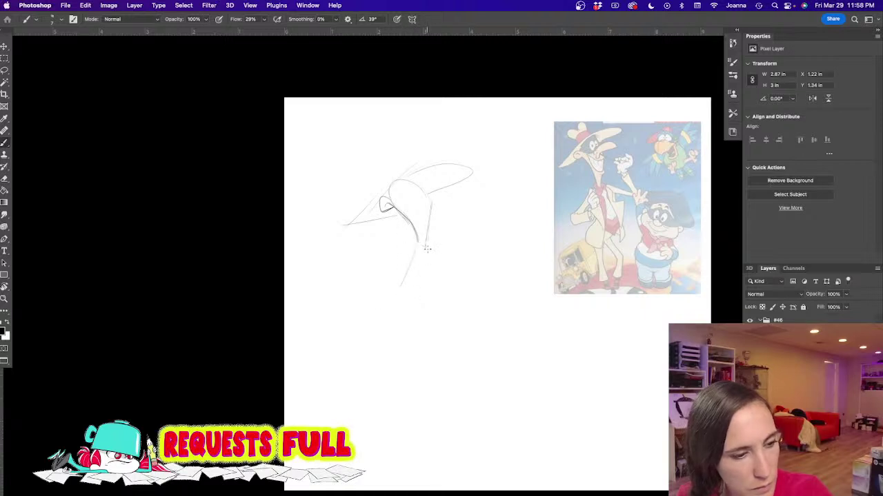
left_click_drag(427, 249, 418, 331)
mouse_move(414, 254)
left_mouse_down()
mouse_move(386, 310)
mouse_move(396, 335)
left_mouse_up()
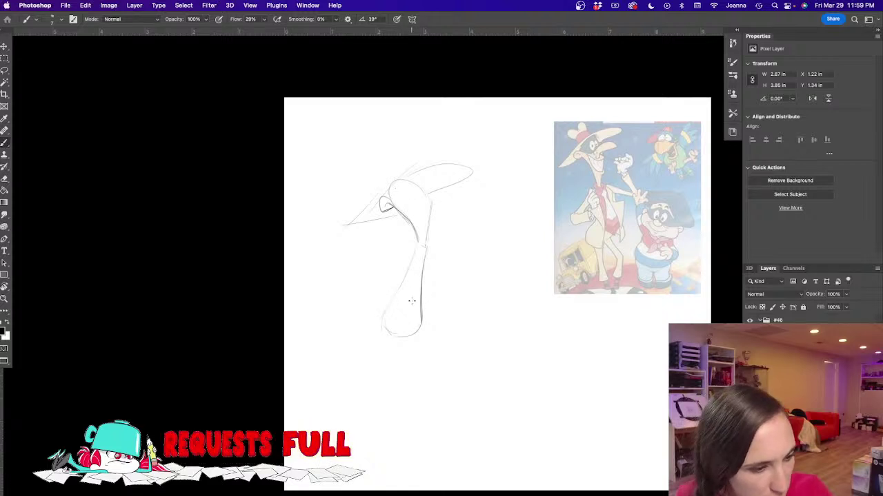
mouse_move(420, 302)
left_mouse_down()
mouse_move(411, 314)
mouse_move(401, 299)
mouse_move(386, 372)
left_mouse_up()
left_click_drag(382, 328, 397, 385)
left_click_drag(396, 349, 424, 413)
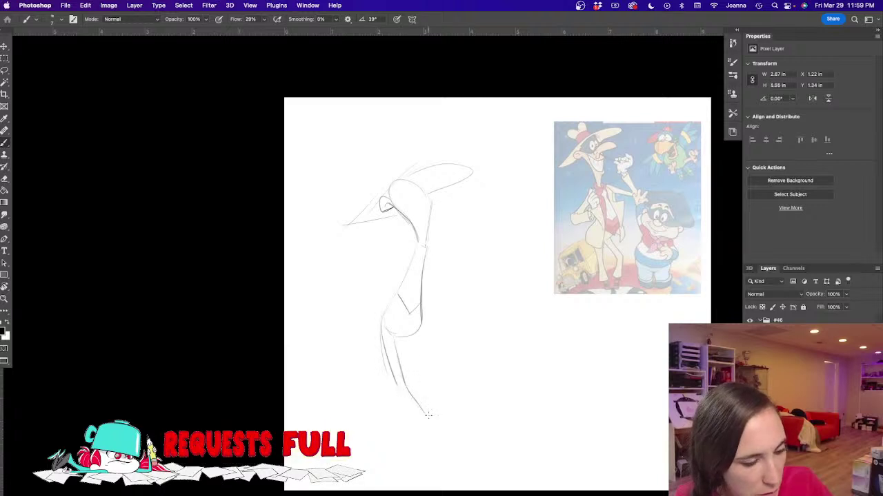
mouse_move(394, 383)
left_mouse_down()
mouse_move(399, 419)
mouse_move(416, 421)
mouse_move(400, 423)
left_mouse_up()
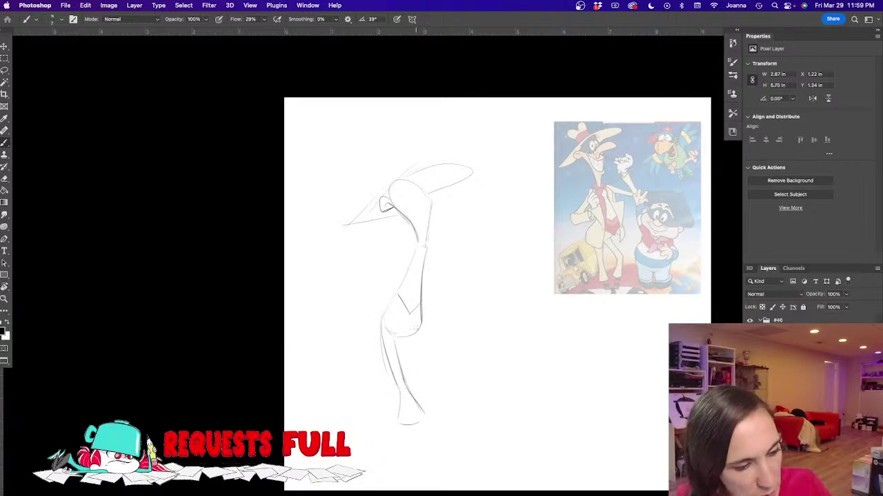
Step: Draw the second leg bent at the knee, and give the man two long, pointed shoes facing opposite directions
mouse_move(415, 330)
left_mouse_down()
mouse_move(439, 361)
mouse_move(435, 411)
left_mouse_up()
mouse_move(402, 337)
left_mouse_down()
mouse_move(430, 366)
mouse_move(422, 406)
mouse_move(440, 416)
mouse_move(412, 435)
mouse_move(357, 449)
left_mouse_up()
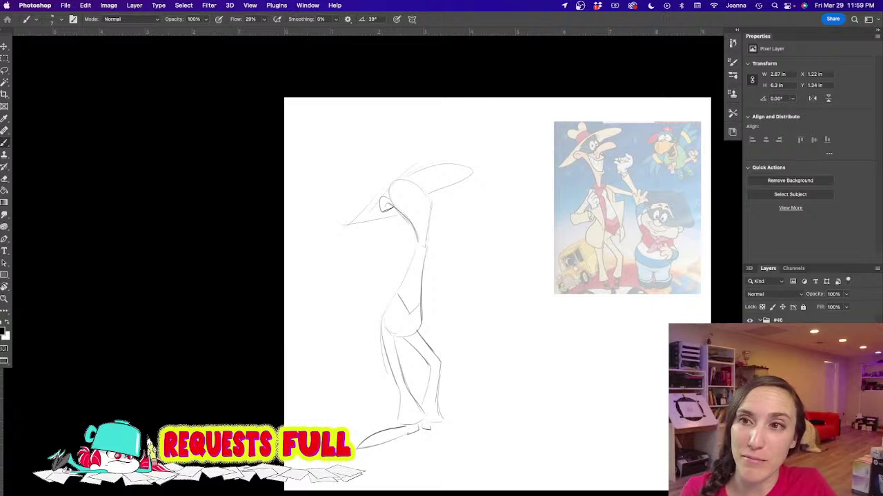
key("Tab")
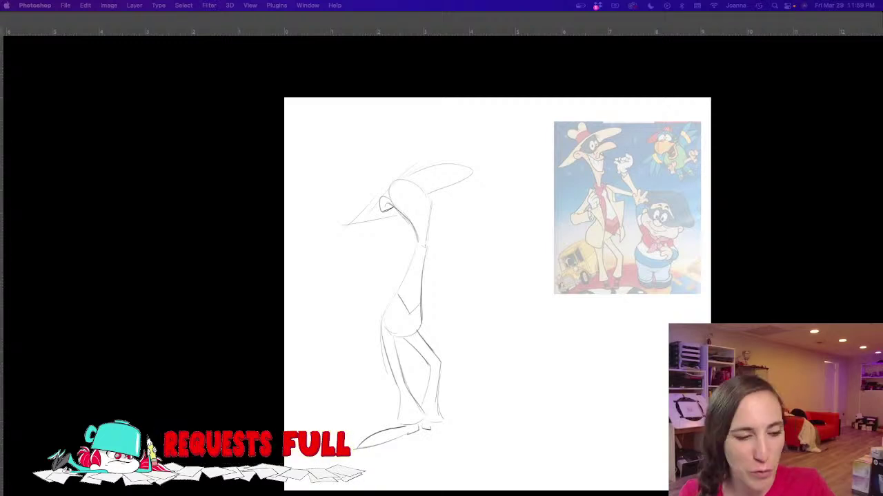
key("Tab")
left_click_drag(427, 428, 483, 440)
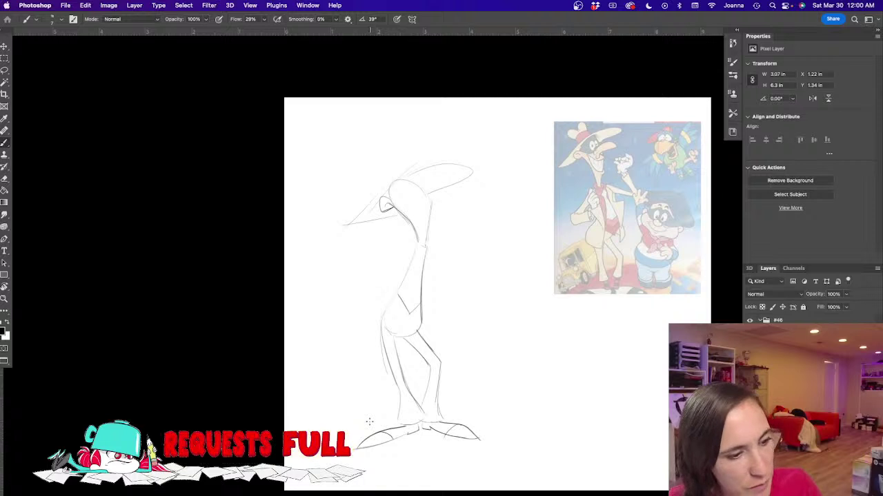
Step: Draw the open jacket over the torso, with notched lapels, a flared tail behind, and a pointed front edge
mouse_move(429, 246)
left_mouse_down()
mouse_move(436, 262)
mouse_move(428, 269)
mouse_move(436, 271)
left_mouse_up()
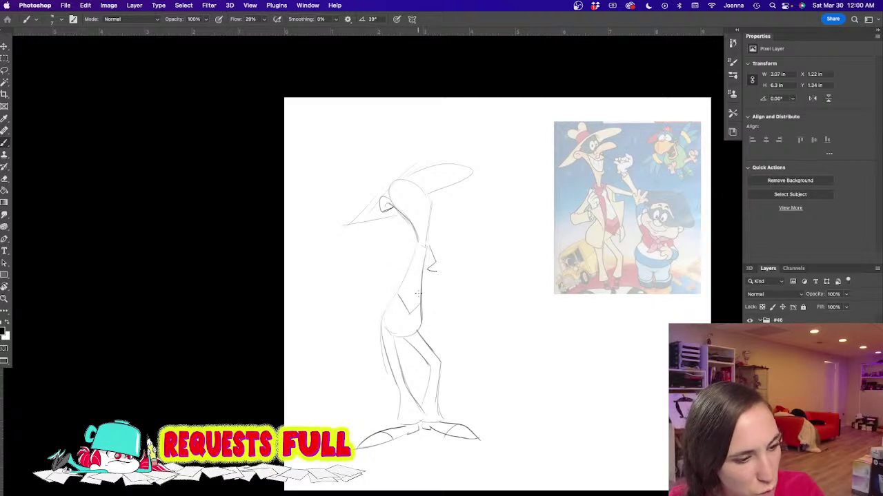
mouse_move(416, 243)
left_mouse_down()
mouse_move(397, 259)
mouse_move(412, 265)
mouse_move(395, 274)
mouse_move(404, 294)
mouse_move(413, 264)
mouse_move(415, 275)
mouse_move(378, 356)
left_mouse_up()
mouse_move(358, 322)
left_mouse_down()
mouse_move(385, 303)
mouse_move(357, 322)
mouse_move(379, 355)
left_mouse_up()
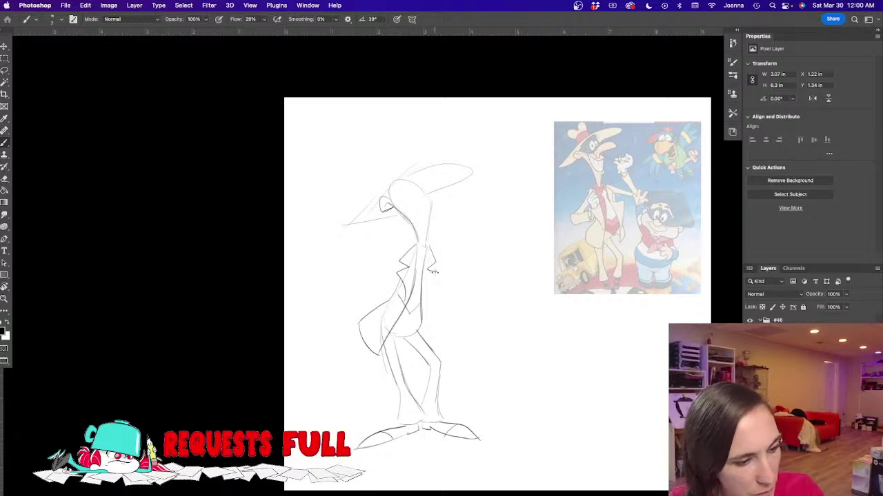
left_click_drag(425, 292, 431, 340)
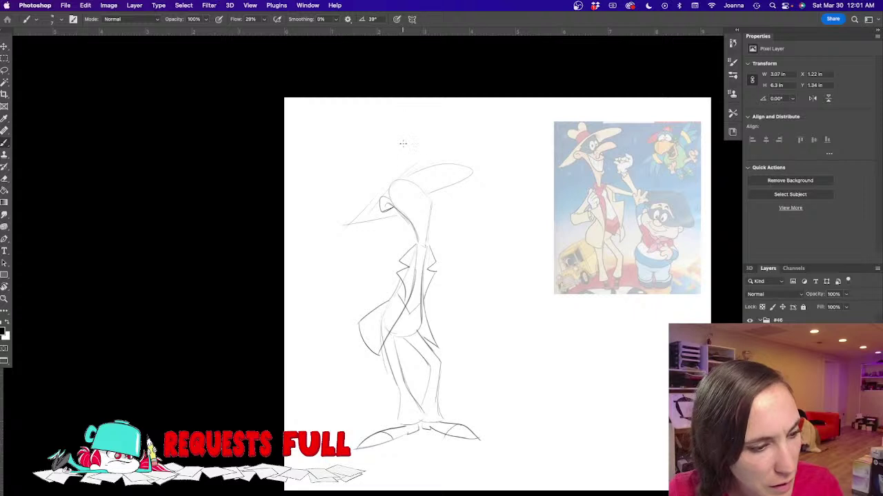
Step: Draw a long, drooping nose with a smile line beneath it, and firm up the outline of the hat brim
mouse_move(419, 196)
left_mouse_down()
mouse_move(449, 188)
mouse_move(456, 195)
mouse_move(425, 202)
left_mouse_up()
key("super+z")
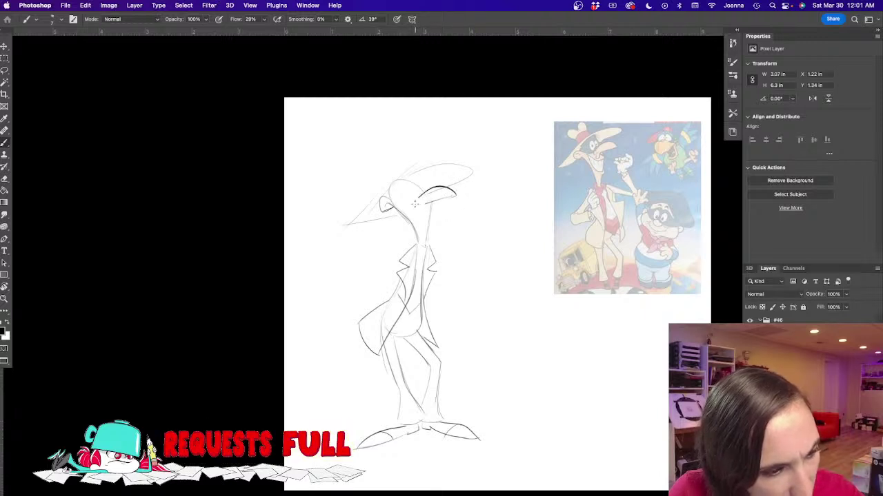
mouse_move(428, 204)
left_mouse_down()
mouse_move(439, 203)
mouse_move(408, 202)
left_mouse_up()
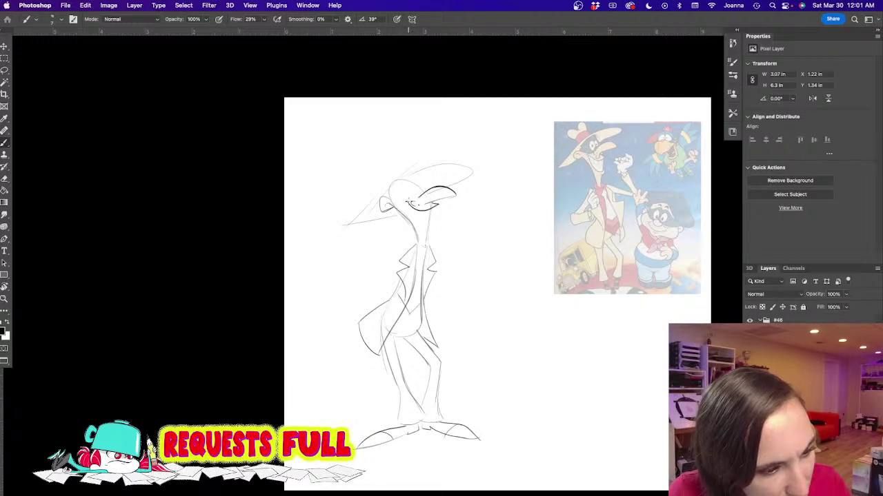
mouse_move(386, 193)
left_mouse_down()
mouse_move(400, 174)
mouse_move(370, 202)
mouse_move(401, 174)
mouse_move(347, 219)
mouse_move(377, 223)
left_mouse_up()
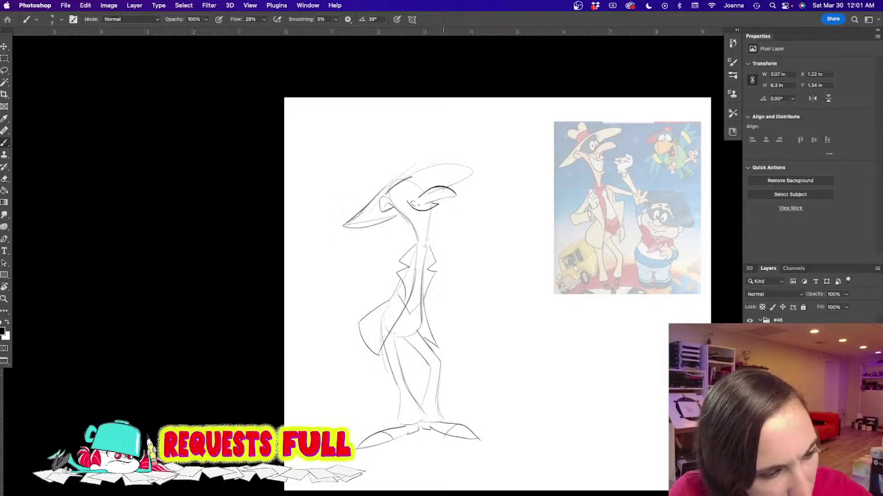
mouse_move(384, 186)
left_mouse_down()
mouse_move(413, 167)
mouse_move(478, 172)
mouse_move(450, 184)
left_mouse_up()
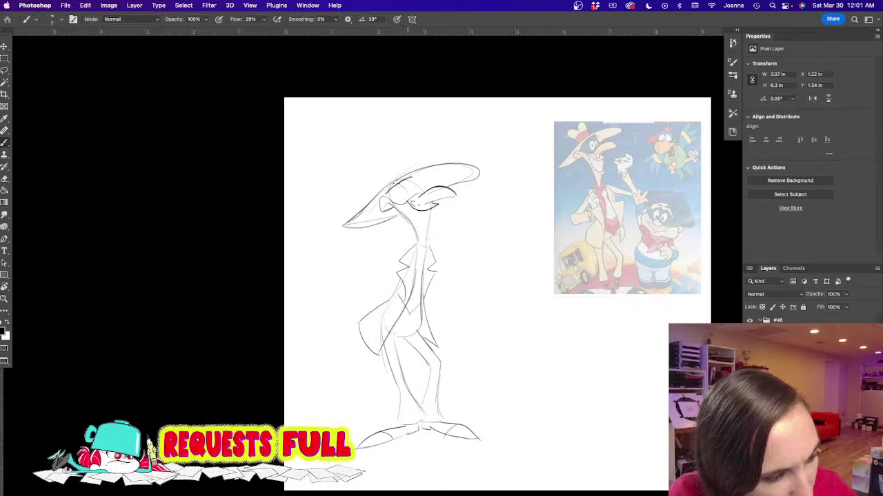
Step: Add the man's eyes beneath the brim, and draw a lobed, dented crown on the hat
mouse_move(395, 190)
left_mouse_down()
mouse_move(403, 201)
mouse_move(418, 186)
mouse_move(404, 207)
mouse_move(439, 214)
left_mouse_up()
left_click_drag(422, 211, 432, 215)
left_click_drag(396, 189, 411, 190)
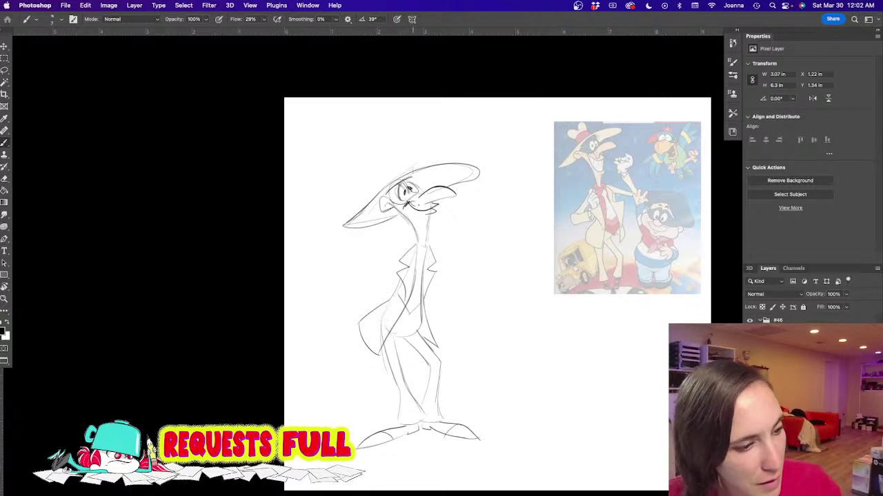
mouse_move(402, 170)
left_mouse_down()
mouse_move(384, 159)
mouse_move(385, 171)
mouse_move(364, 171)
mouse_move(385, 166)
mouse_move(384, 185)
mouse_move(391, 172)
mouse_move(382, 187)
left_mouse_up()
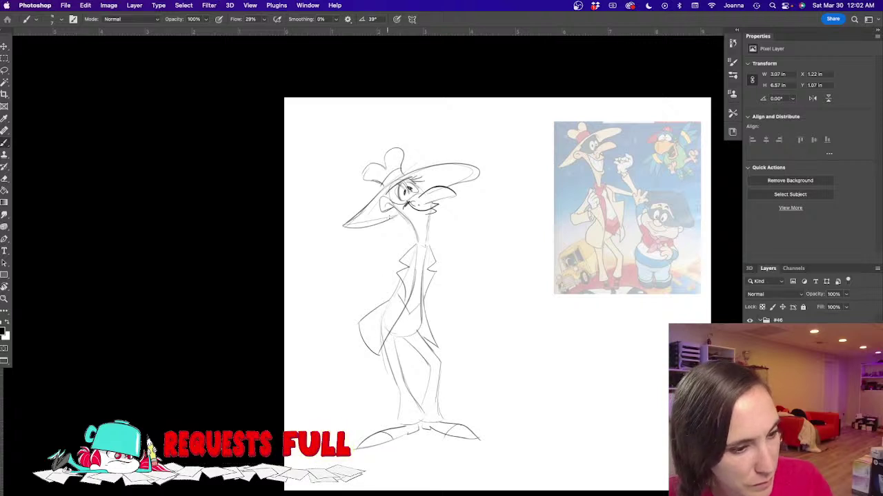
Step: Draw a curly moustache under the nose, and erase the strokes around the mouth
mouse_move(427, 204)
left_mouse_down()
mouse_move(409, 215)
mouse_move(450, 201)
left_mouse_up()
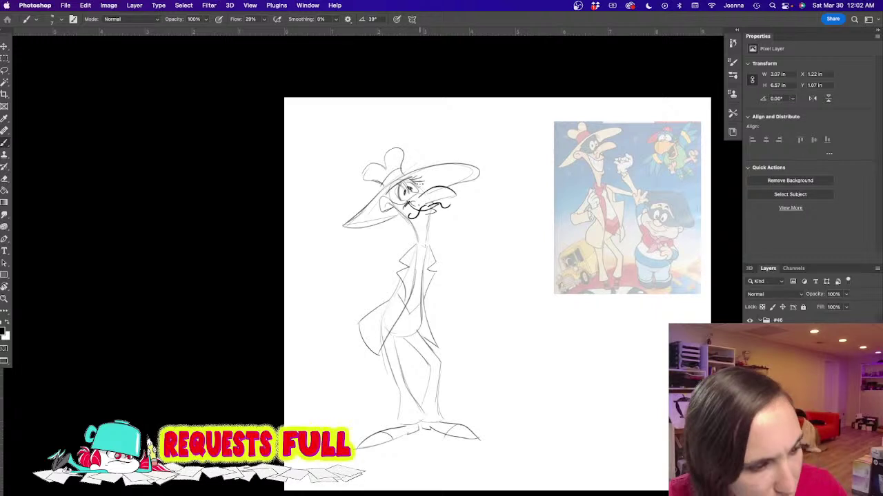
key("e")
left_click_drag(408, 207, 436, 212)
key("b")
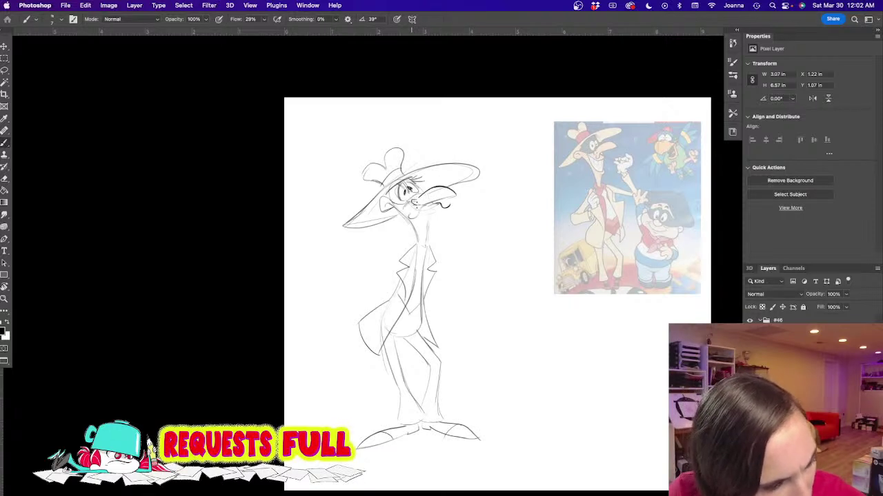
Step: Redraw the mouth and jaw with moustache curls above, darken the front of the neck, and add a shirt collar
mouse_move(430, 207)
left_mouse_down()
mouse_move(425, 218)
mouse_move(414, 204)
left_mouse_up()
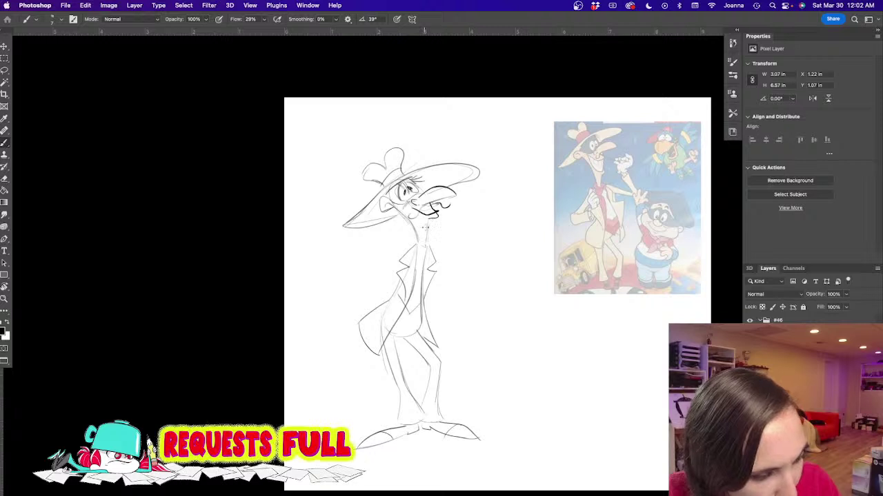
mouse_move(429, 217)
left_mouse_down()
mouse_move(425, 250)
mouse_move(416, 248)
mouse_move(429, 251)
left_mouse_up()
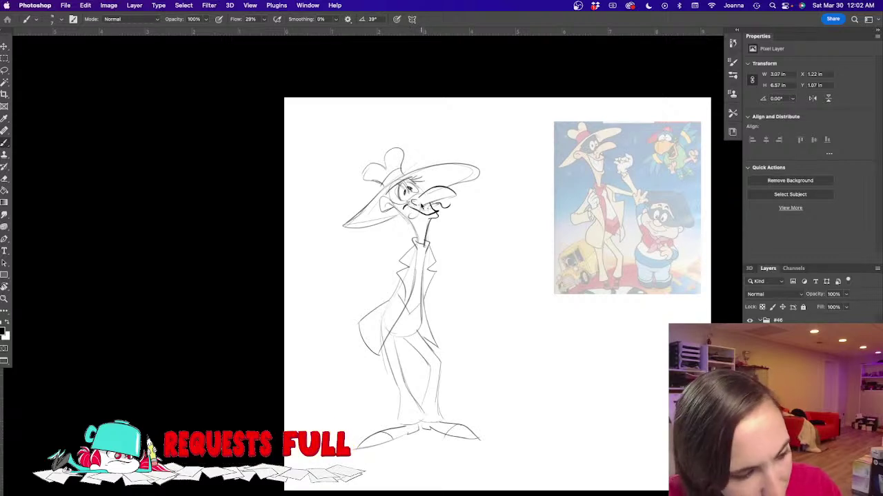
left_click_drag(426, 206, 413, 215)
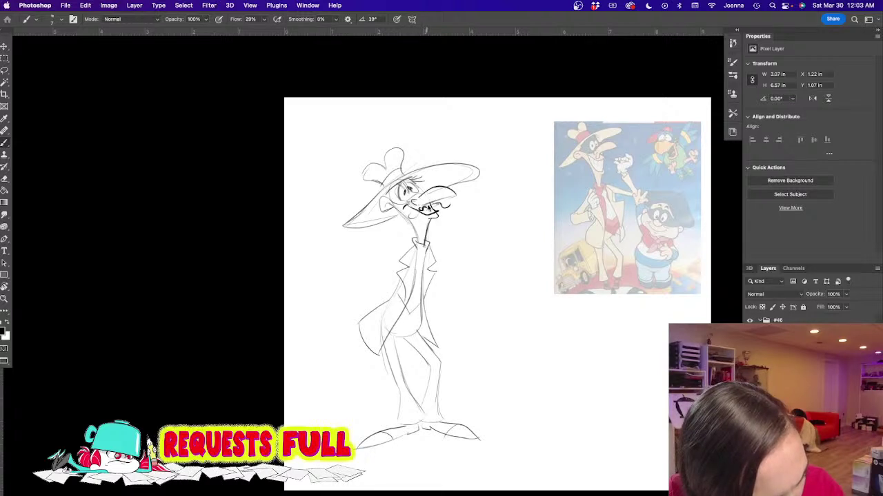
left_click_drag(428, 207, 440, 206)
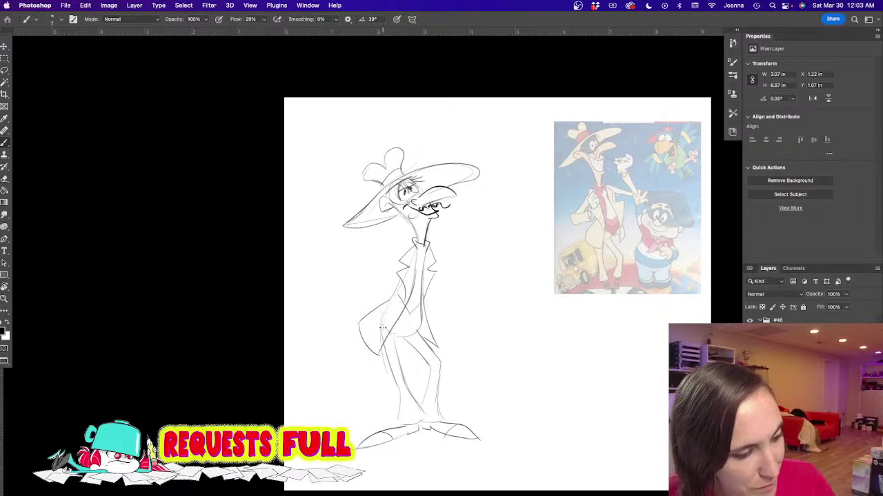
Step: Draw the hatted man's bent arm with a shoulder, a jacket sleeve and his hand resting on the hip
mouse_move(397, 251)
left_mouse_down()
mouse_move(358, 262)
mouse_move(393, 268)
mouse_move(363, 271)
mouse_move(362, 306)
left_mouse_up()
key("super+z")
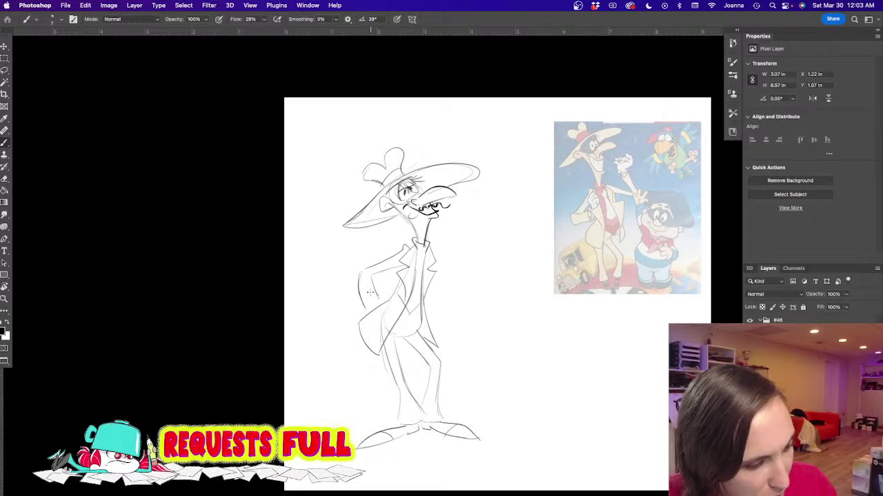
mouse_move(383, 296)
left_mouse_down()
mouse_move(364, 309)
mouse_move(381, 304)
left_mouse_up()
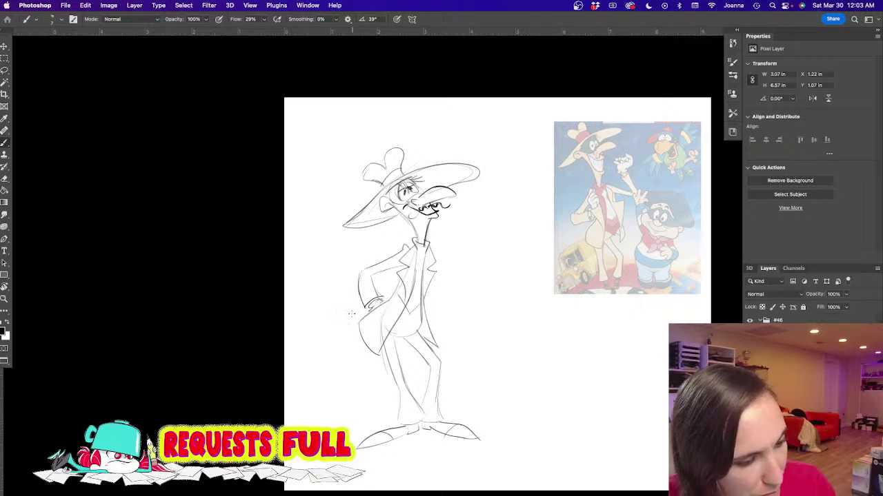
Step: Rough in the man's other arm and a short companion's round head beside it, with full cheeks, a nose and a beret
mouse_move(437, 247)
left_mouse_down()
mouse_move(460, 280)
mouse_move(444, 289)
mouse_move(425, 263)
mouse_move(458, 283)
mouse_move(480, 273)
mouse_move(459, 292)
mouse_move(516, 308)
left_mouse_up()
mouse_move(457, 297)
left_mouse_down()
mouse_move(507, 283)
mouse_move(484, 327)
mouse_move(473, 308)
left_mouse_up()
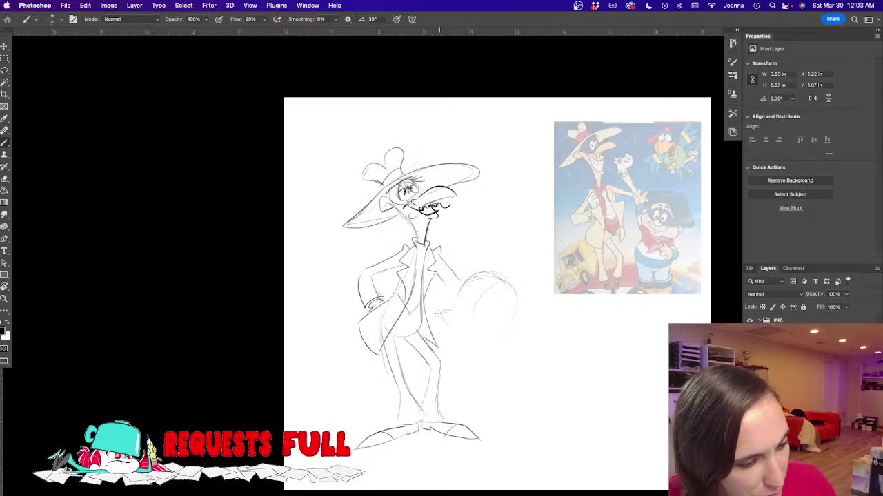
mouse_move(447, 309)
left_mouse_down()
mouse_move(463, 339)
mouse_move(505, 345)
left_mouse_up()
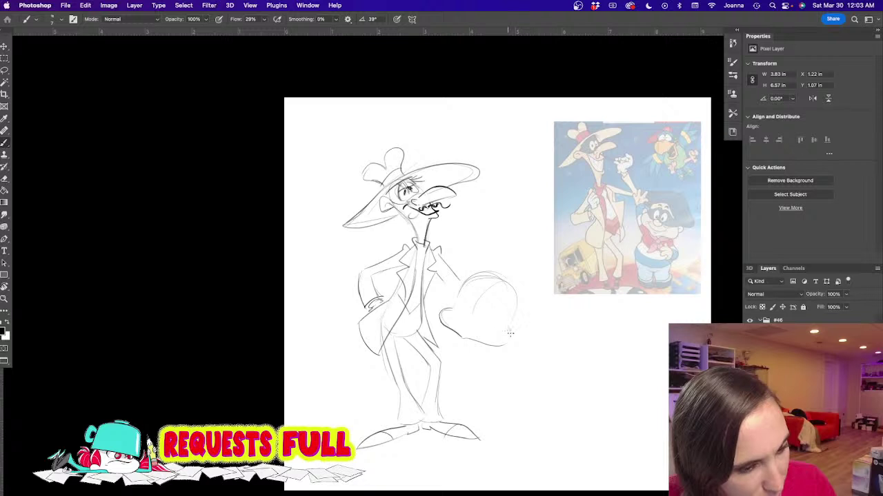
left_click_drag(469, 321, 479, 317)
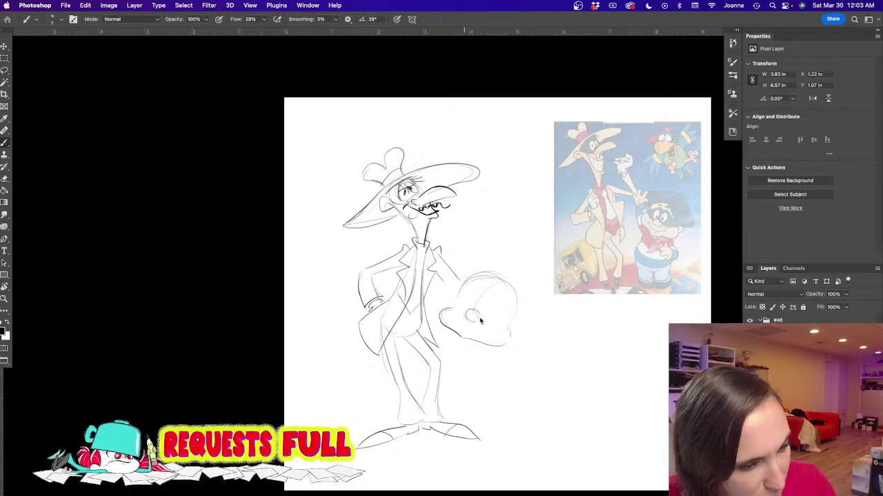
mouse_move(487, 279)
left_mouse_down()
mouse_move(519, 322)
mouse_move(474, 284)
mouse_move(463, 257)
mouse_move(511, 278)
mouse_move(514, 266)
mouse_move(531, 314)
left_mouse_up()
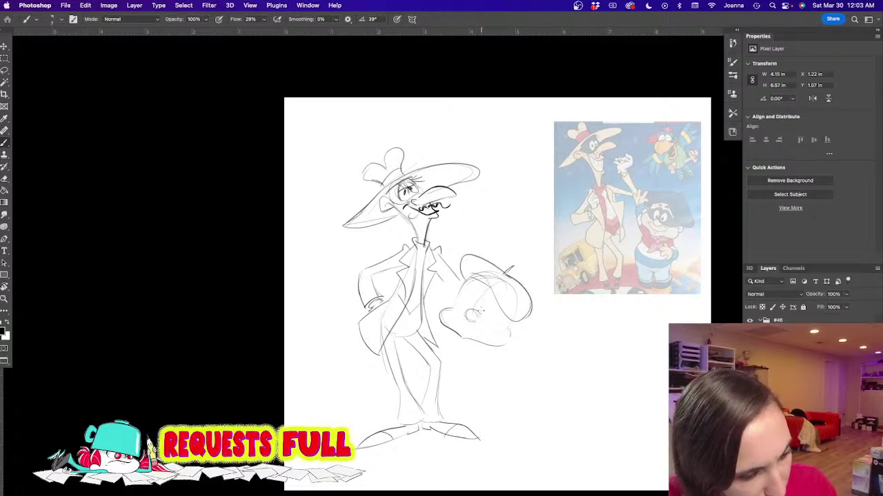
Step: Add large oval eyes with pupils to the companion's face, and darken the side of the face and cheek
mouse_move(476, 291)
left_mouse_down()
mouse_move(463, 307)
mouse_move(482, 314)
left_mouse_up()
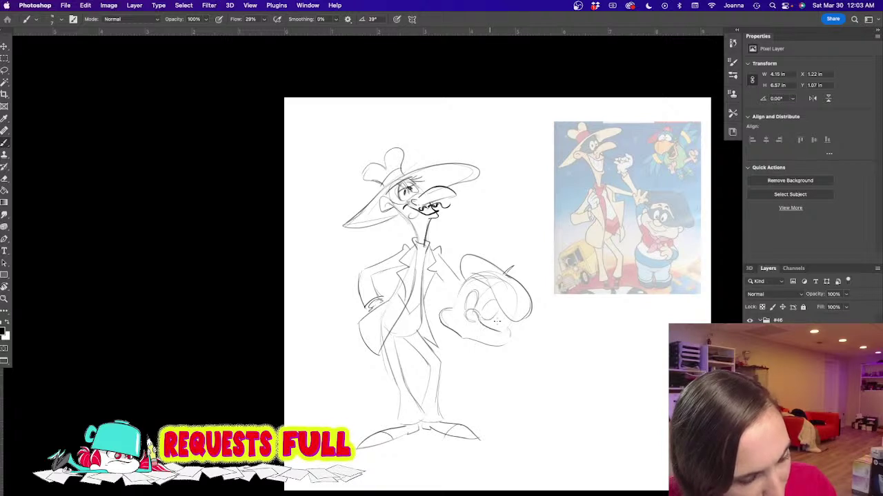
left_click_drag(464, 281, 445, 323)
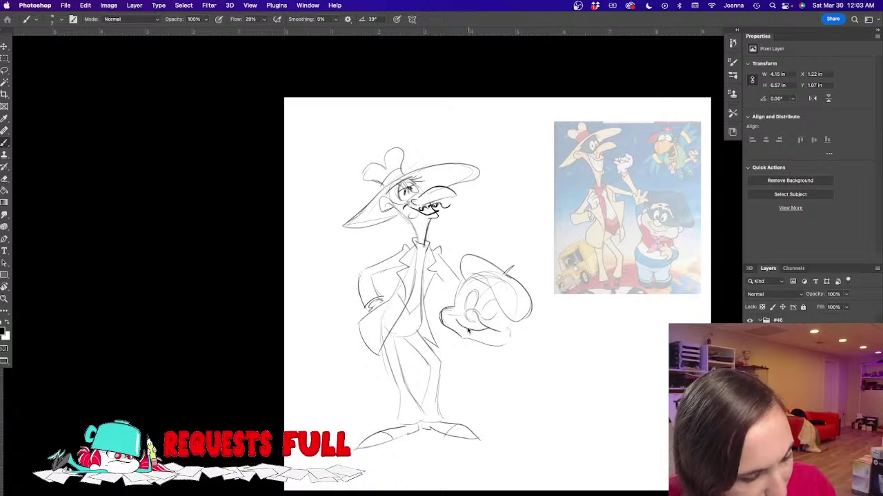
mouse_move(483, 304)
left_mouse_down()
mouse_move(487, 319)
mouse_move(492, 303)
mouse_move(464, 304)
mouse_move(493, 330)
left_mouse_up()
key("e")
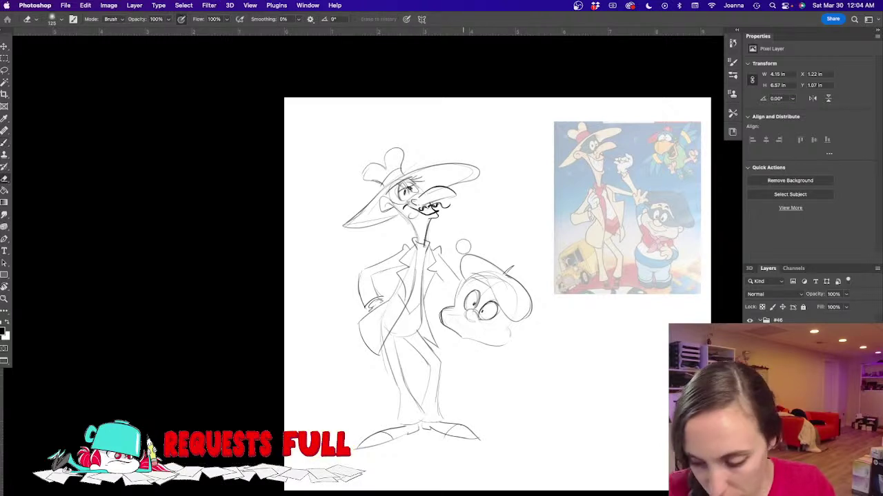
key("b")
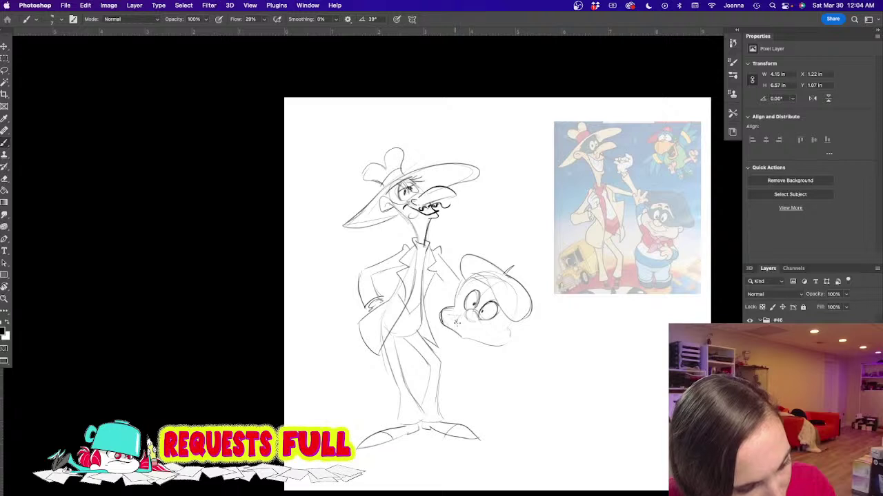
Step: Draw the companion's wide smile, darken the head outline with an ear, and block in a round body below
left_click_drag(455, 322, 486, 336)
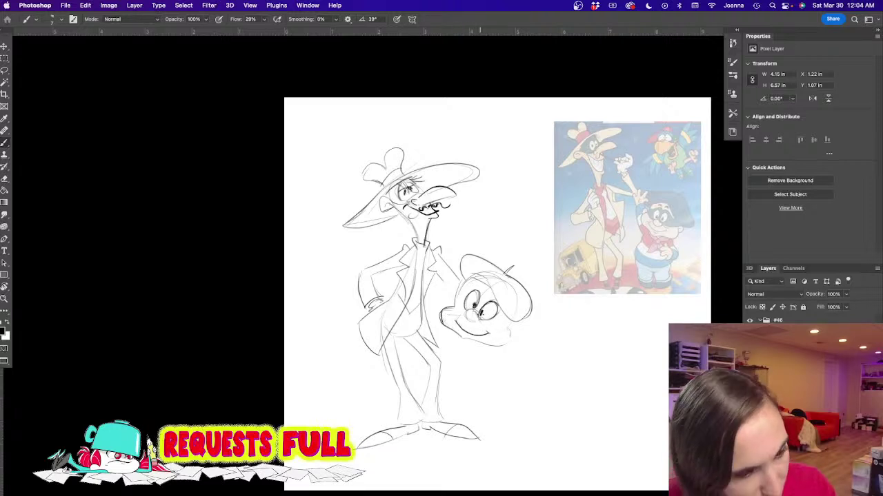
mouse_move(462, 279)
left_mouse_down()
mouse_move(442, 324)
mouse_move(467, 340)
mouse_move(509, 342)
mouse_move(507, 326)
mouse_move(521, 321)
left_mouse_up()
left_click_drag(456, 296, 449, 300)
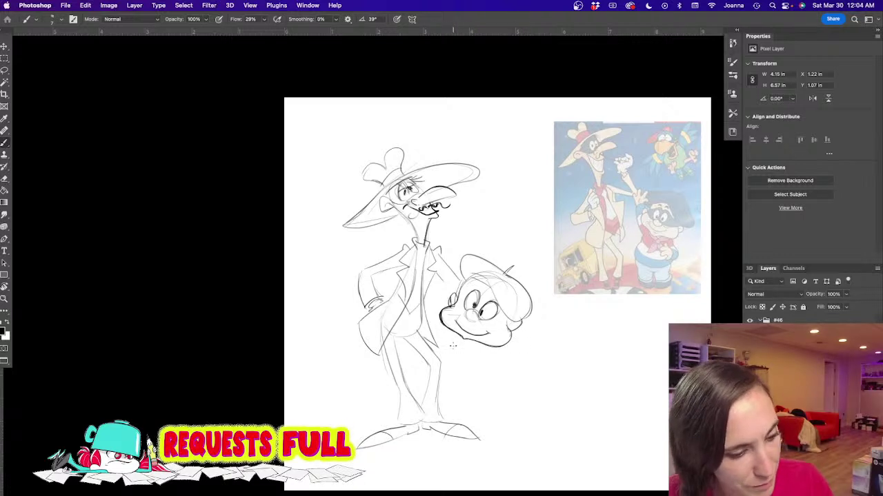
mouse_move(453, 343)
left_mouse_down()
mouse_move(446, 367)
mouse_move(453, 389)
mouse_move(474, 398)
left_mouse_up()
mouse_move(499, 360)
left_mouse_down()
mouse_move(489, 378)
mouse_move(508, 387)
left_mouse_up()
Step: Erase the companion's nose and pupils, redraw them more clearly, and firm up the front edge of the beret
key("e")
left_click_drag(477, 309, 473, 304)
key("b")
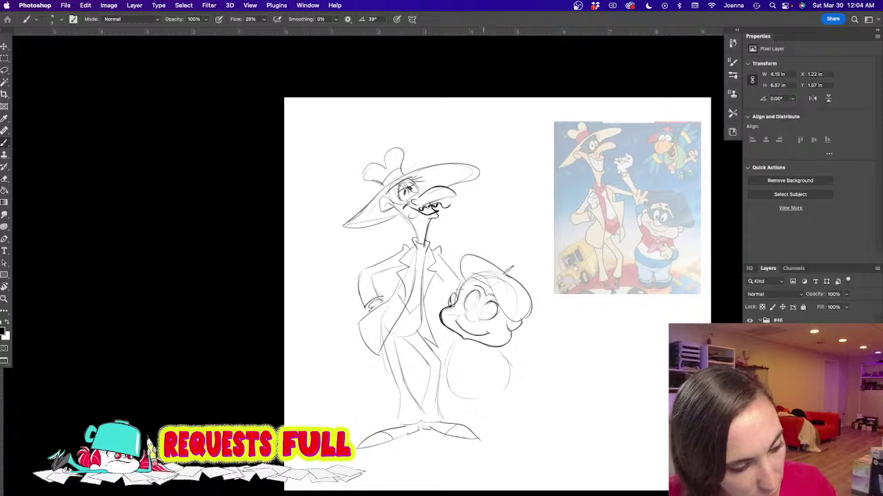
mouse_move(488, 305)
left_mouse_down()
mouse_move(465, 313)
mouse_move(481, 315)
left_mouse_up()
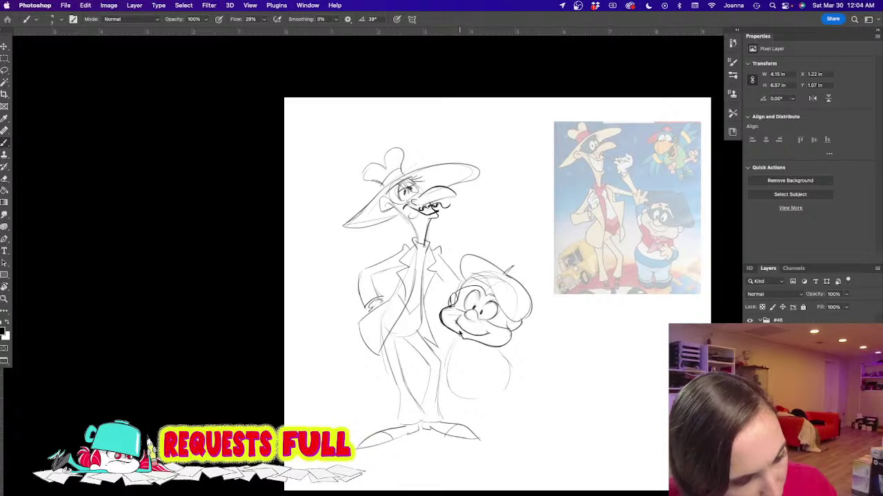
mouse_move(458, 299)
left_mouse_down()
mouse_move(482, 277)
mouse_move(461, 275)
left_mouse_up()
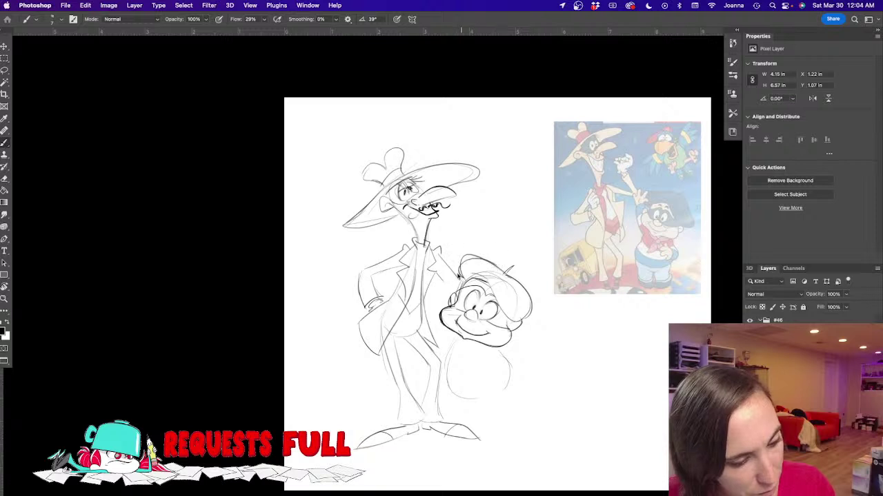
Step: Draw a knotted neckerchief under the companion's chin and the rounded hem of his shirt
mouse_move(454, 336)
left_mouse_down()
mouse_move(484, 350)
mouse_move(485, 367)
mouse_move(511, 351)
left_mouse_up()
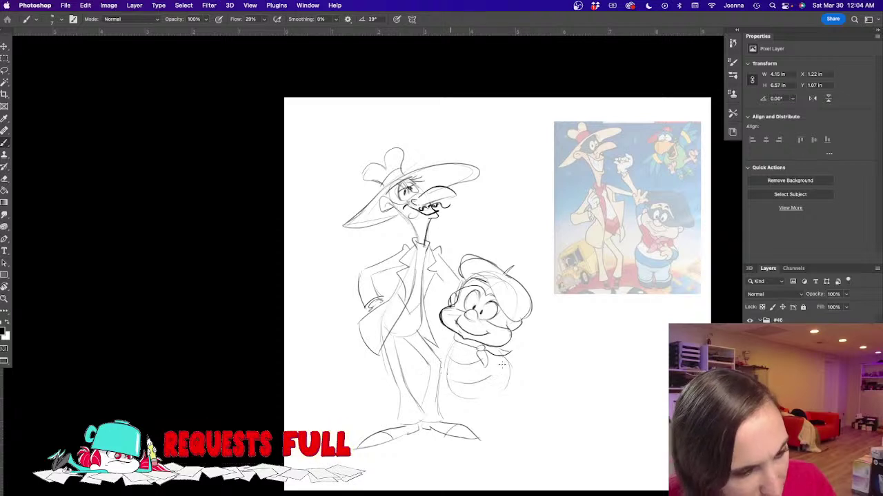
mouse_move(446, 380)
left_mouse_down()
mouse_move(495, 389)
mouse_move(510, 374)
mouse_move(488, 361)
mouse_move(487, 394)
left_mouse_up()
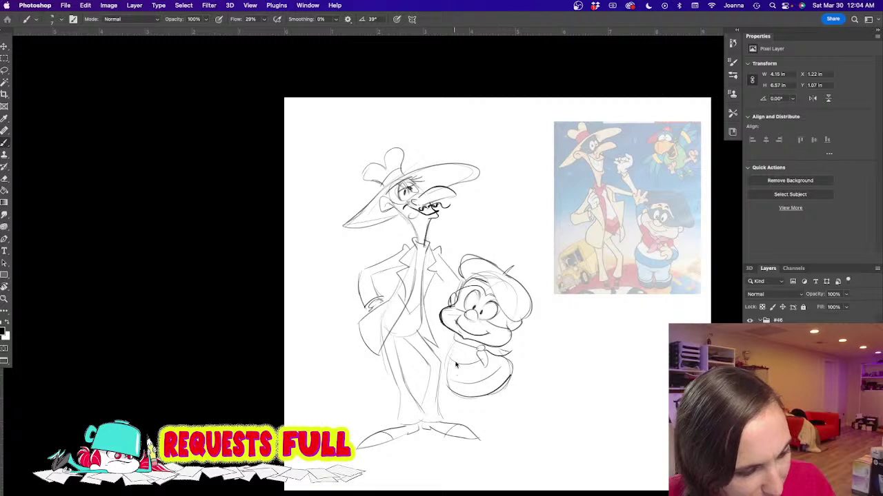
left_click_drag(445, 313, 461, 315)
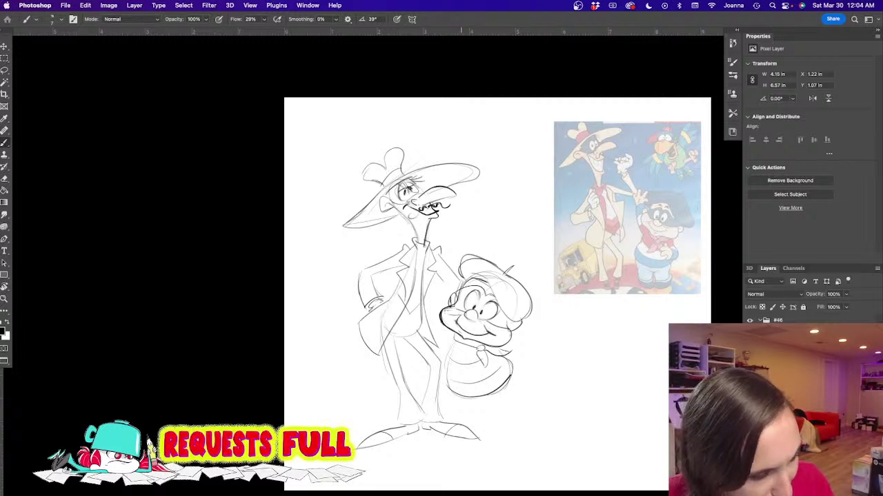
Step: Sketch the companion's short trouser legs, one hanging arm with its hand, and his shoes
mouse_move(514, 407)
left_mouse_down()
mouse_move(476, 422)
mouse_move(472, 402)
mouse_move(451, 400)
mouse_move(462, 413)
mouse_move(480, 409)
mouse_move(486, 426)
mouse_move(508, 397)
mouse_move(513, 426)
left_mouse_up()
left_click_drag(452, 403, 462, 421)
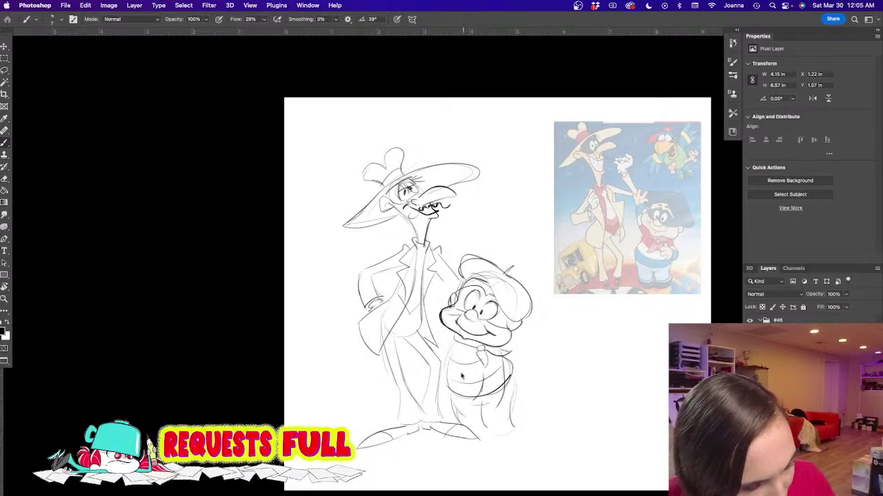
mouse_move(456, 383)
left_mouse_down()
mouse_move(466, 403)
mouse_move(470, 388)
mouse_move(465, 416)
mouse_move(461, 390)
mouse_move(464, 413)
mouse_move(445, 407)
left_mouse_up()
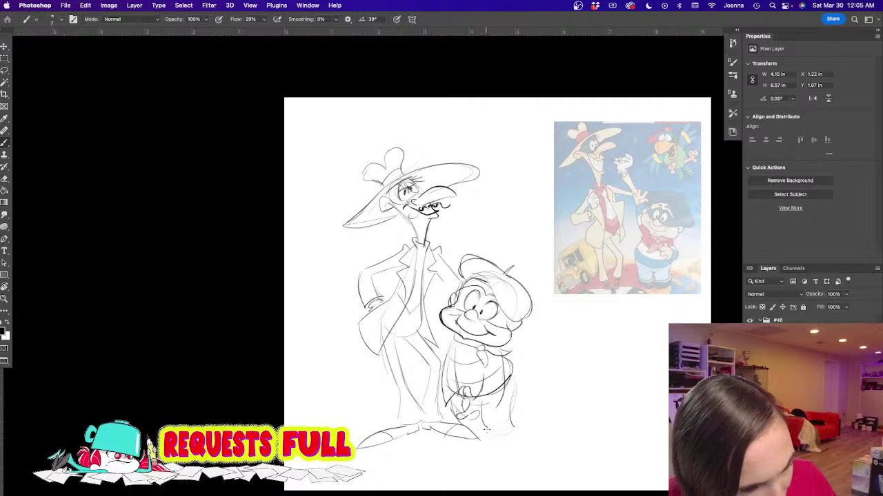
mouse_move(494, 431)
left_mouse_down()
mouse_move(514, 418)
mouse_move(495, 442)
left_mouse_up()
Step: Darken the companion's torso and redraw his other arm and the outer edge of the leg beneath it
mouse_move(454, 344)
left_mouse_down()
mouse_move(443, 400)
mouse_move(490, 415)
left_mouse_up()
mouse_move(502, 357)
left_mouse_down()
mouse_move(515, 377)
mouse_move(511, 405)
left_mouse_up()
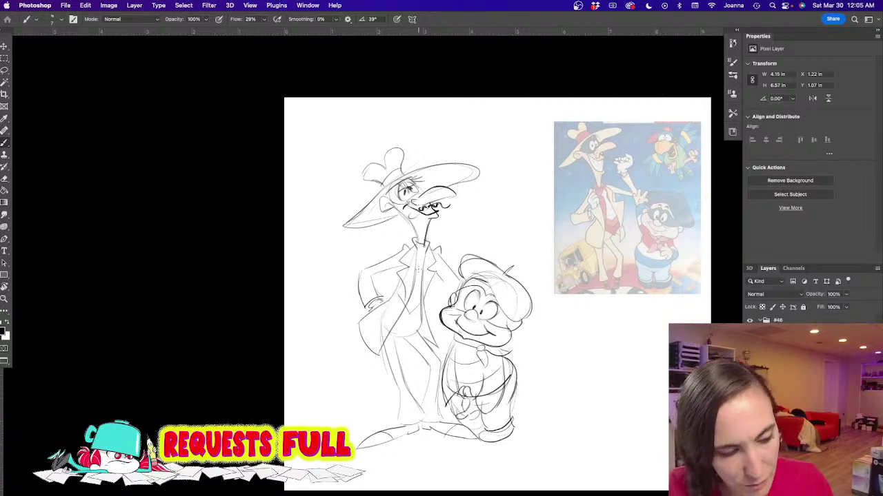
key("super+z")
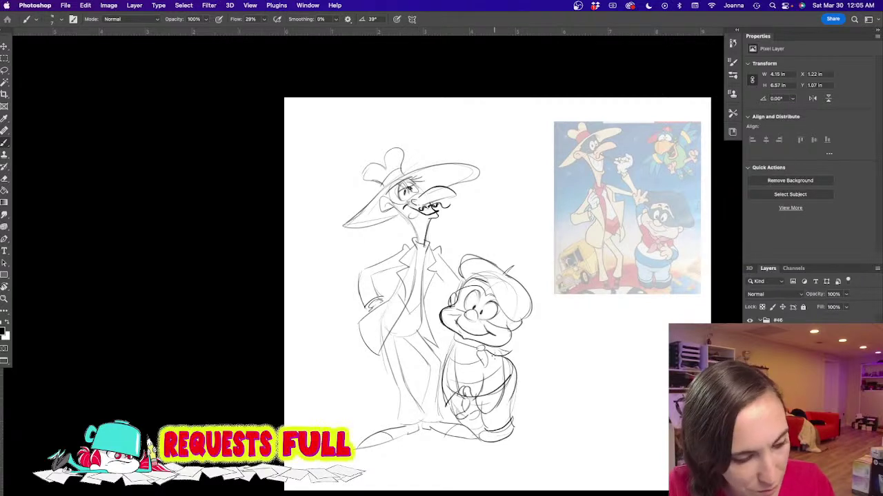
left_click_drag(502, 355, 511, 407)
mouse_move(514, 368)
left_mouse_down()
mouse_move(501, 386)
mouse_move(513, 421)
left_mouse_up()
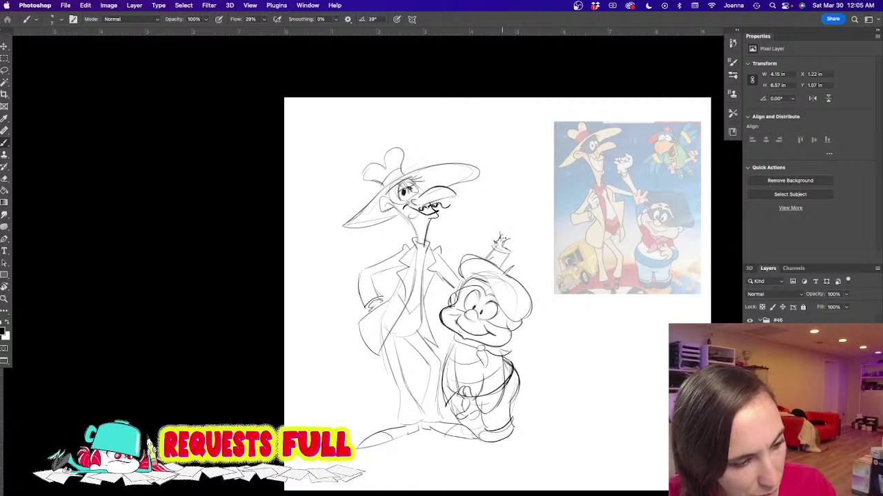
Step: Draw the man's cuffed hand behind the beret, erase its loose fingers, and redraw it with a raised thumb and pointing finger
mouse_move(500, 225)
left_mouse_down()
mouse_move(514, 215)
mouse_move(505, 232)
mouse_move(536, 233)
mouse_move(510, 248)
left_mouse_up()
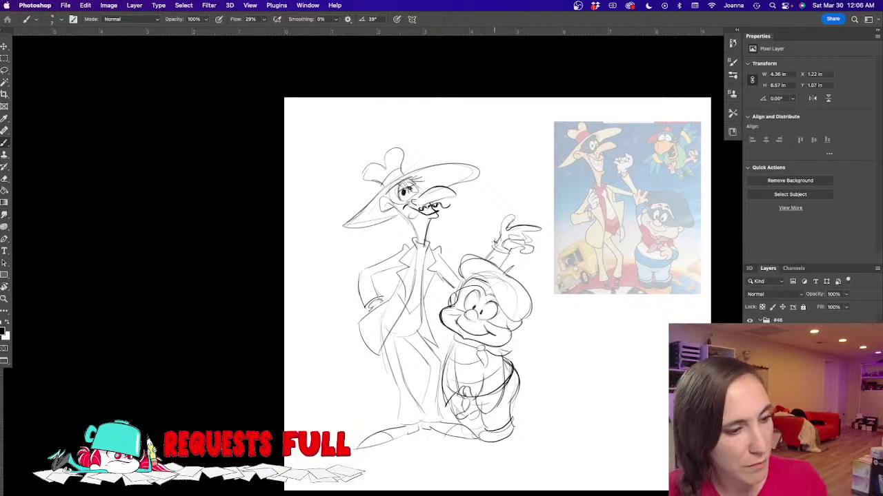
key("e")
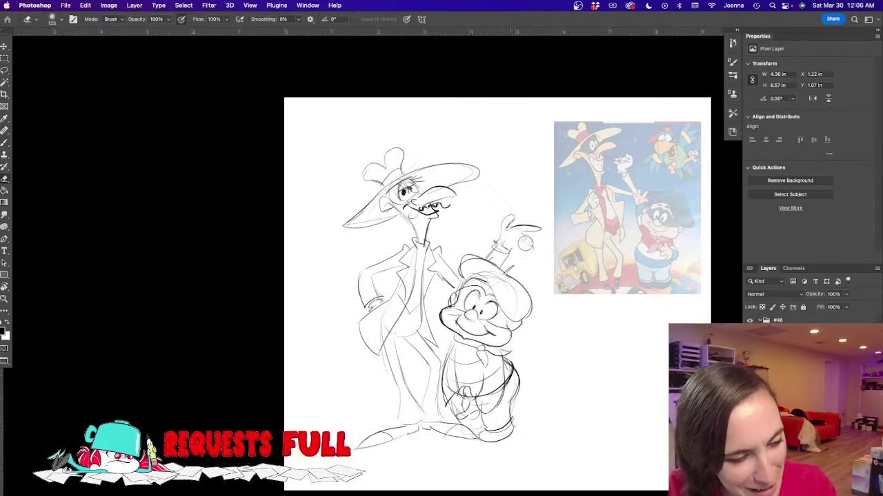
mouse_move(514, 237)
left_mouse_down()
mouse_move(508, 223)
mouse_move(540, 229)
mouse_move(493, 249)
mouse_move(527, 246)
mouse_move(500, 242)
mouse_move(503, 211)
mouse_move(508, 230)
mouse_move(505, 215)
mouse_move(510, 231)
mouse_move(552, 243)
mouse_move(514, 238)
mouse_move(523, 253)
mouse_move(491, 249)
mouse_move(510, 258)
mouse_move(497, 267)
mouse_move(503, 259)
mouse_move(490, 248)
mouse_move(504, 259)
left_mouse_up()
key("b")
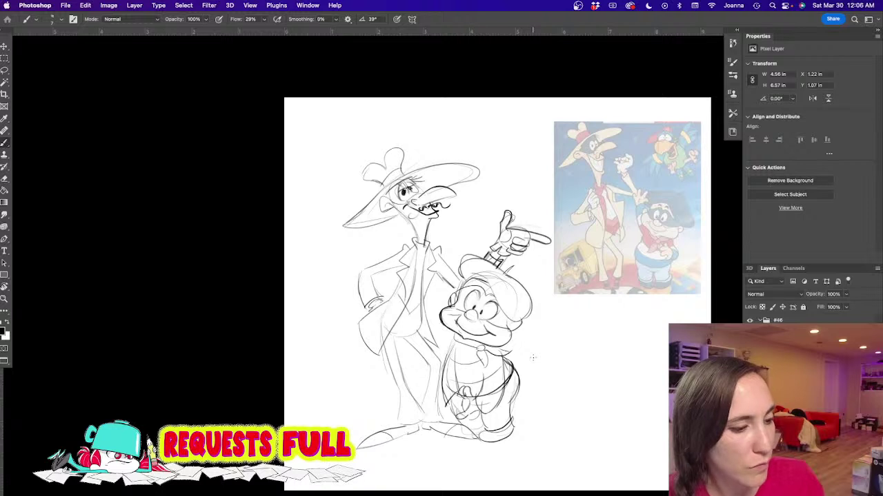
Step: Darken the man's trouser leg and the front edges of his jacket, and hide the reference image
mouse_move(393, 334)
left_mouse_down()
mouse_move(400, 380)
mouse_move(423, 419)
left_mouse_up()
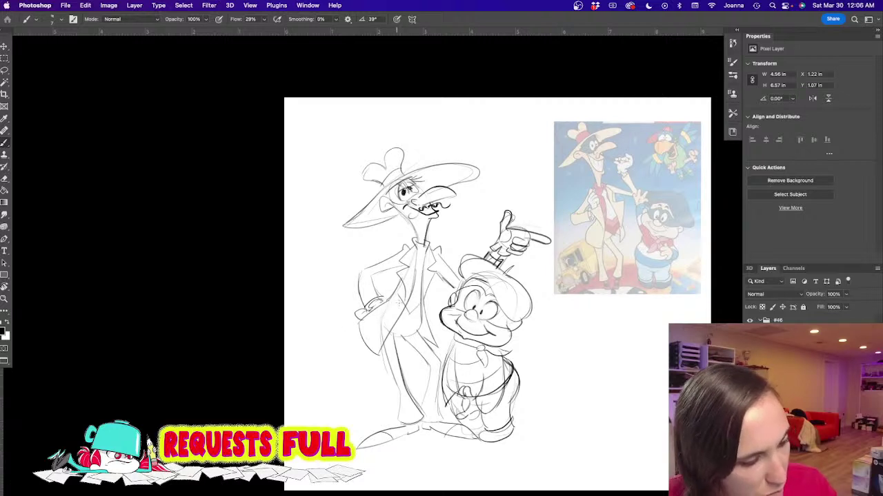
left_click_drag(415, 250, 390, 348)
left_click_drag(420, 303, 417, 330)
left_click(750, 346)
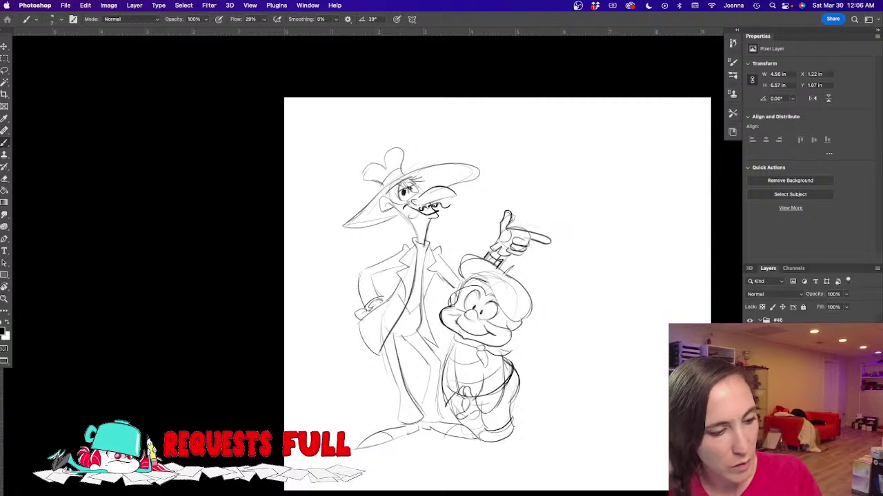
Step: Erase the heavy overlapping lines on the companion's lower body and redraw his lowered hand cleanly
key("e")
mouse_move(452, 393)
left_mouse_down()
mouse_move(460, 405)
mouse_move(509, 367)
mouse_move(501, 402)
mouse_move(453, 375)
mouse_move(462, 407)
mouse_move(473, 390)
mouse_move(465, 385)
mouse_move(460, 413)
mouse_move(471, 415)
mouse_move(463, 419)
mouse_move(449, 398)
left_mouse_up()
key("b")
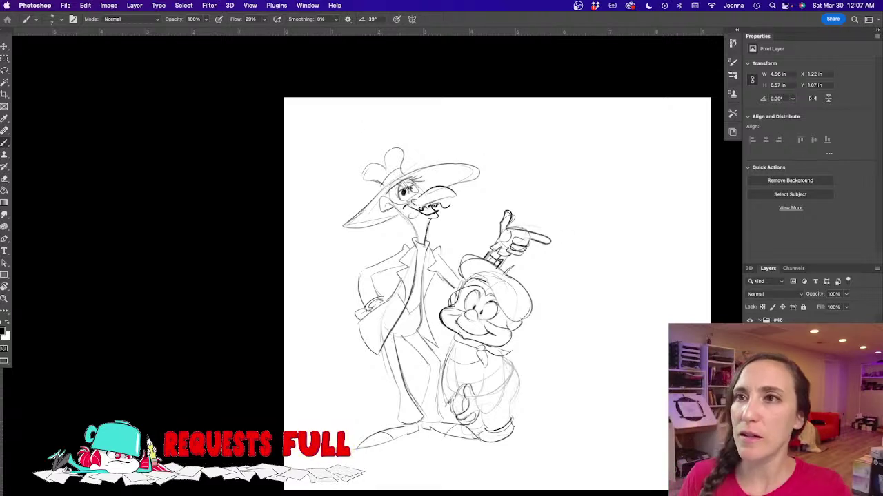
key("Tab")
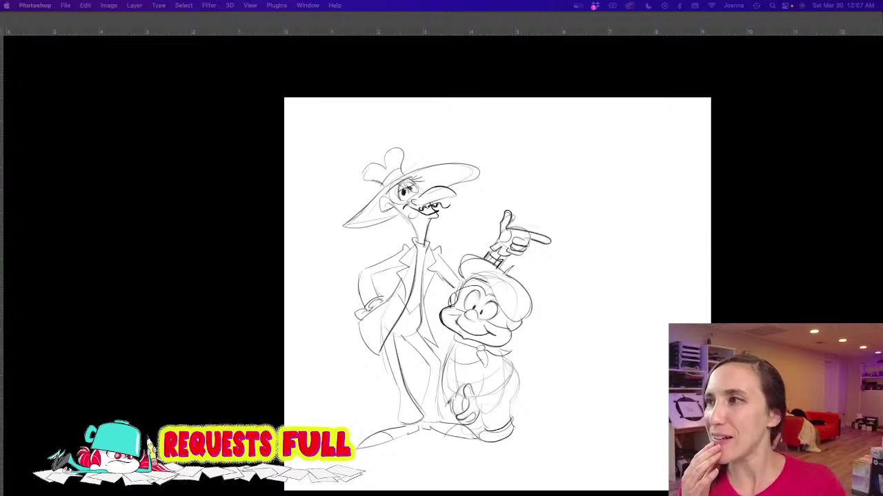
key("Tab")
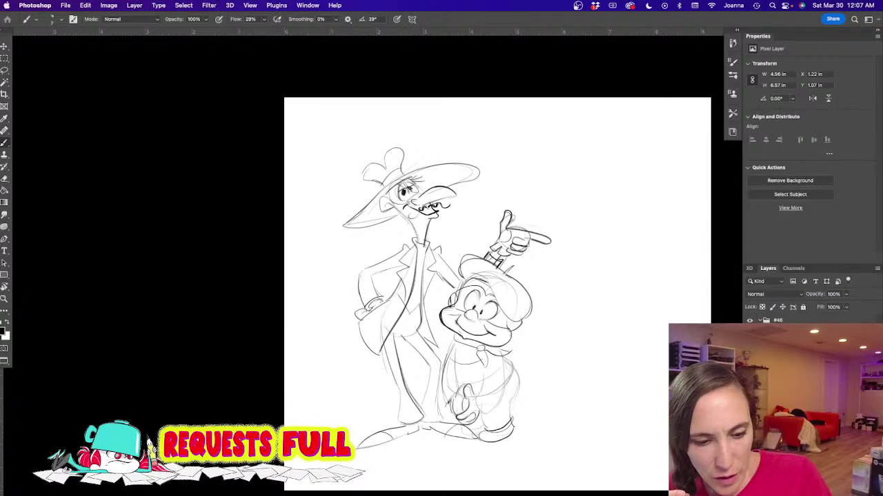
Step: Hide the sketch of the two men and show the reference image of the two rabbits
left_click(783, 333)
left_click(750, 332)
left_click(749, 345)
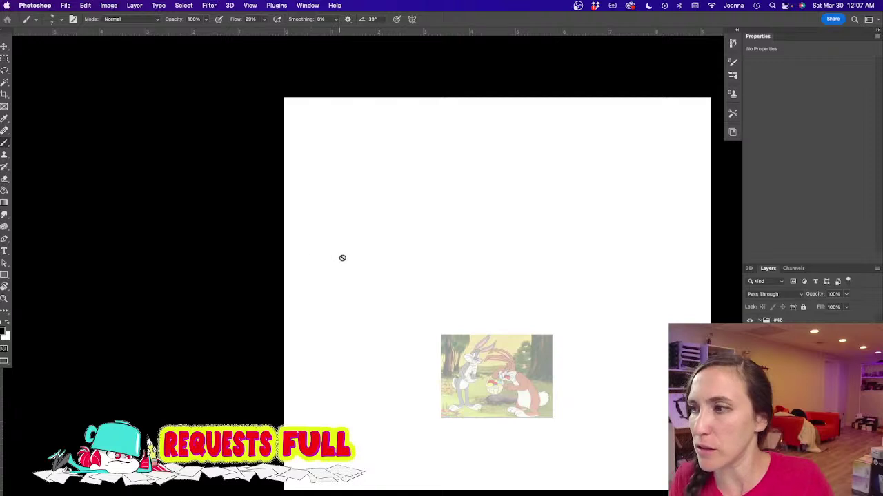
Step: Try to bring in a small reference image of a muscular figure above the rabbit picture
key("Tab")
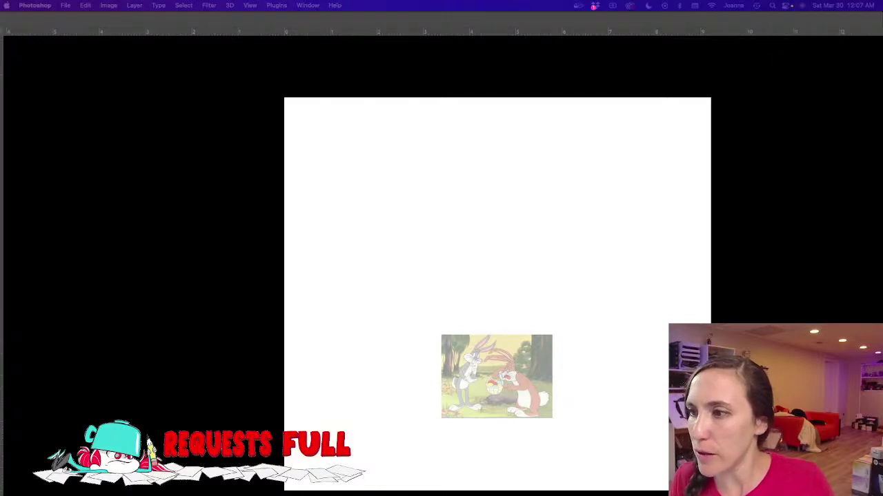
left_click_drag(448, 321, 471, 313)
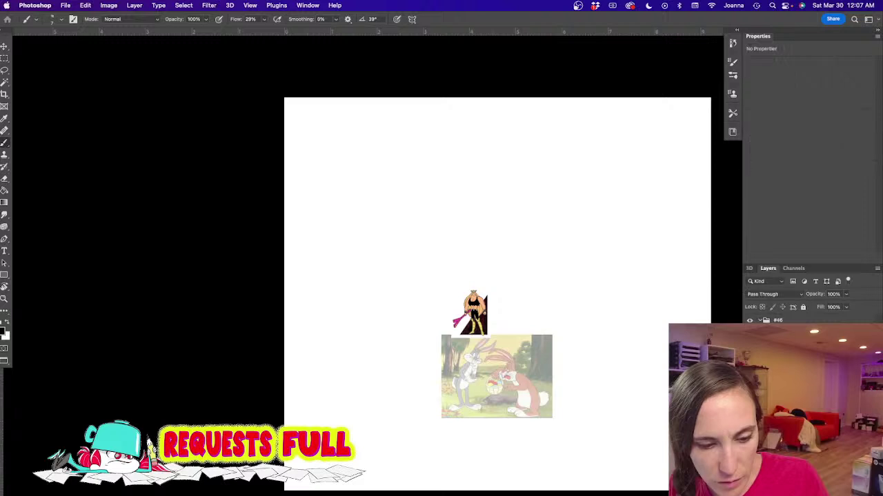
key("ctrl+z")
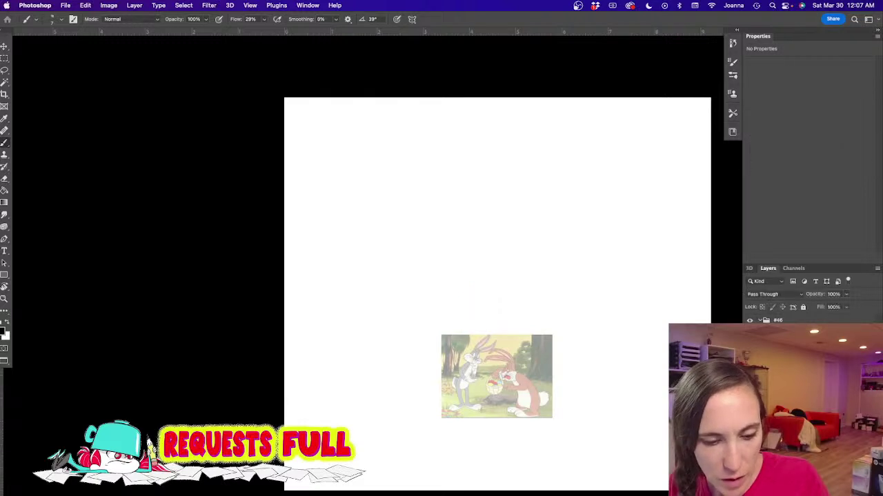
Step: Enlarge the two-rabbit reference image to about 4.37 by 3.27 in and place it in the canvas's upper-right corner
left_click(786, 344)
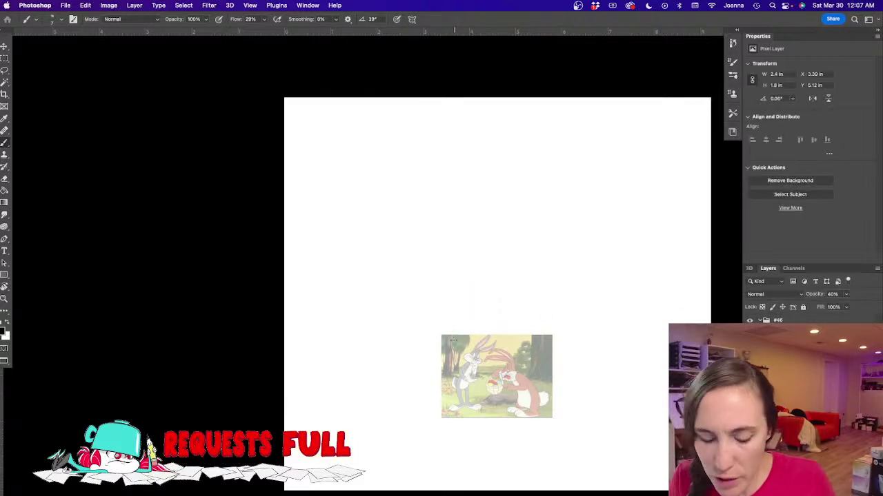
key("super+t")
left_click_drag(553, 336, 645, 265)
left_click_drag(495, 333, 548, 187)
key("Return")
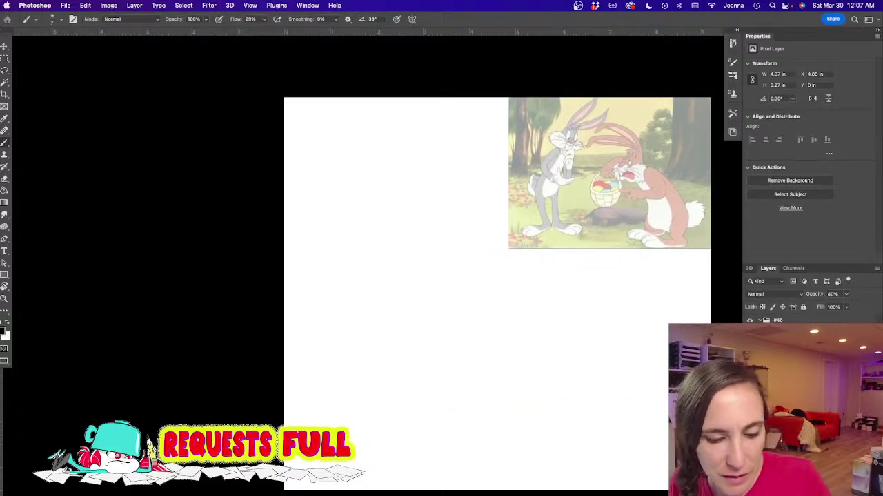
Step: On the sketch layer, rough in the seated rabbit's round head with a curved centre line and two long swept-back ears
left_click(786, 338)
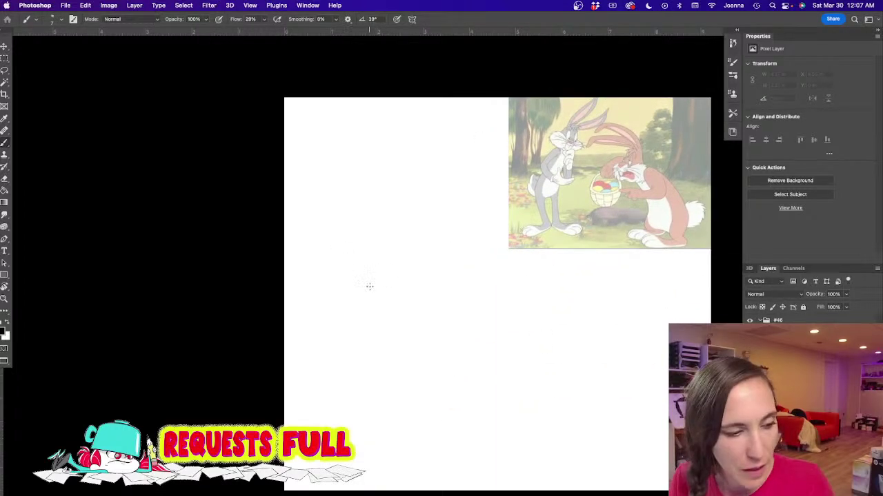
key("Tab")
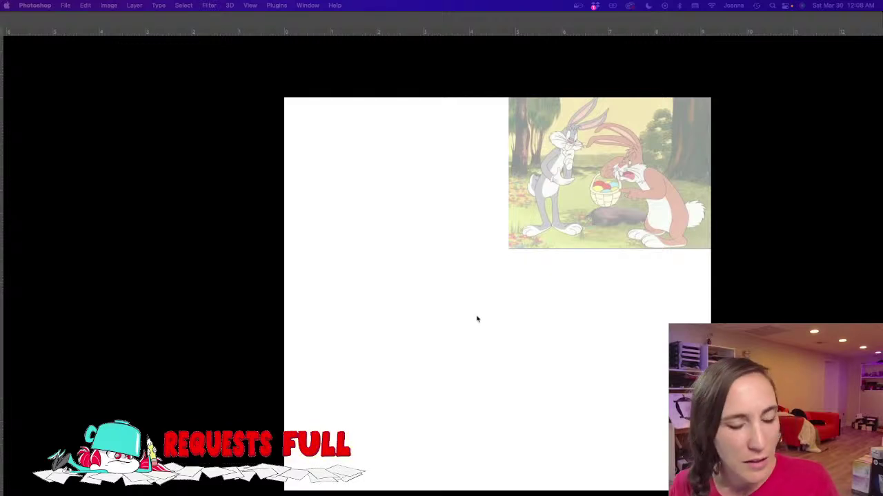
key("Tab")
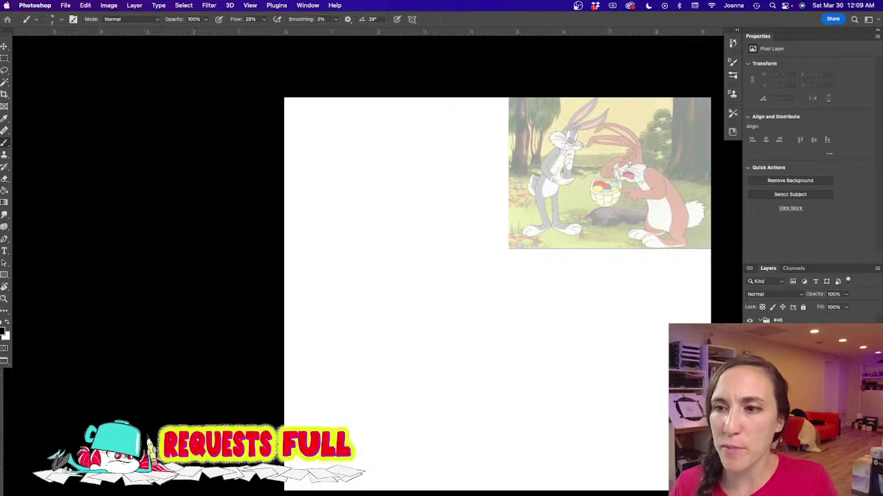
left_click(460, 308)
mouse_move(454, 210)
left_mouse_down()
mouse_move(474, 235)
mouse_move(413, 232)
mouse_move(460, 254)
left_mouse_up()
mouse_move(423, 225)
left_mouse_down()
mouse_move(426, 264)
mouse_move(464, 210)
mouse_move(417, 256)
left_mouse_up()
left_click_drag(442, 209, 418, 240)
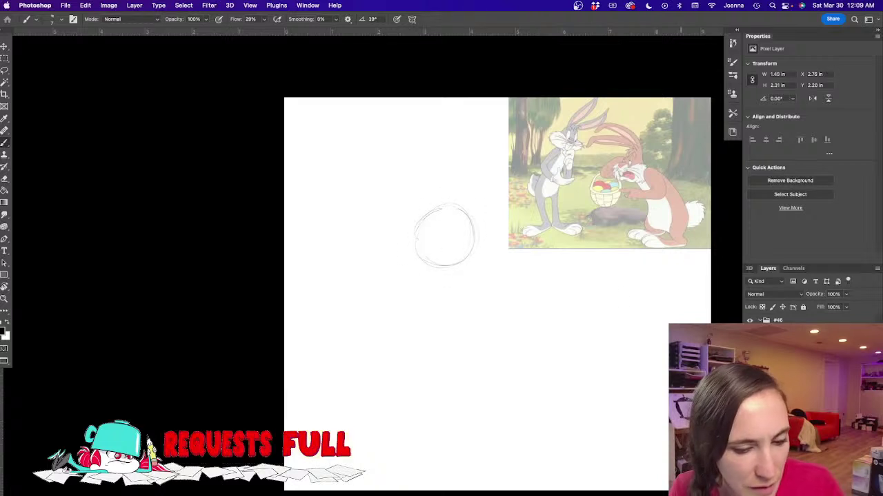
left_click_drag(456, 209, 443, 262)
mouse_move(446, 207)
left_mouse_down()
mouse_move(448, 196)
mouse_move(534, 167)
left_mouse_up()
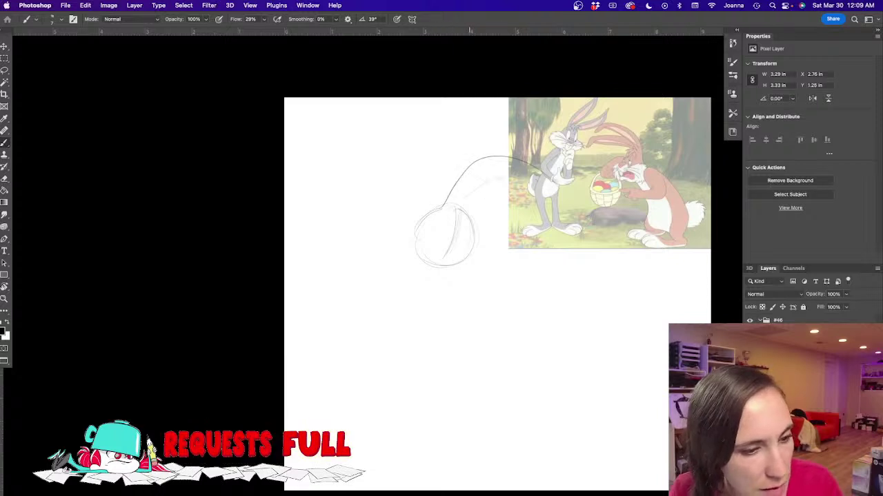
mouse_move(461, 216)
left_mouse_down()
mouse_move(561, 219)
mouse_move(499, 219)
mouse_move(555, 226)
left_mouse_up()
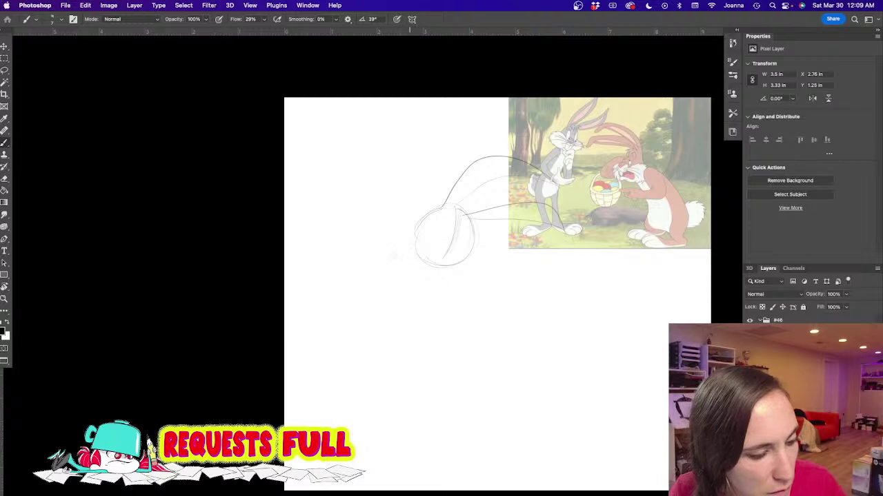
Step: Rough in the rabbit's hunched back, chest line, round belly and haunch below the head
left_click_drag(412, 245, 335, 365)
left_click_drag(437, 271, 427, 325)
mouse_move(448, 277)
left_mouse_down()
mouse_move(433, 339)
mouse_move(453, 388)
left_mouse_up()
left_click_drag(432, 345, 354, 404)
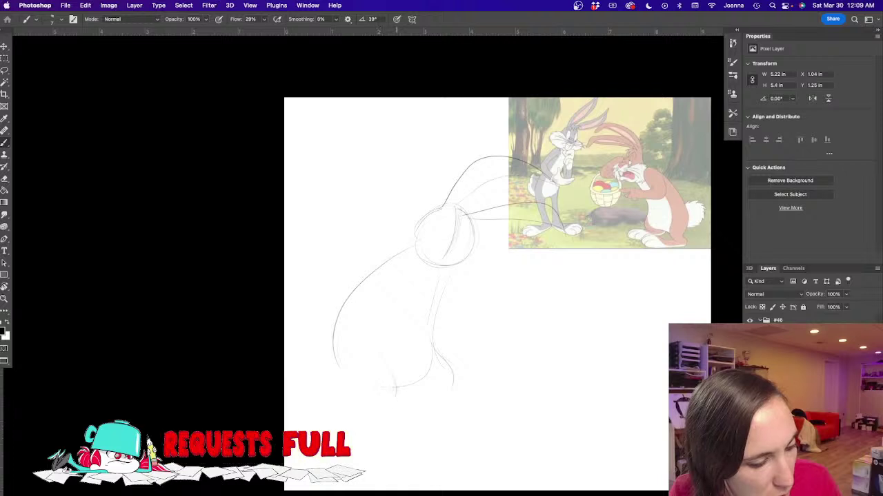
left_click_drag(418, 284, 413, 379)
mouse_move(436, 338)
left_mouse_down()
mouse_move(423, 320)
mouse_move(343, 355)
left_mouse_up()
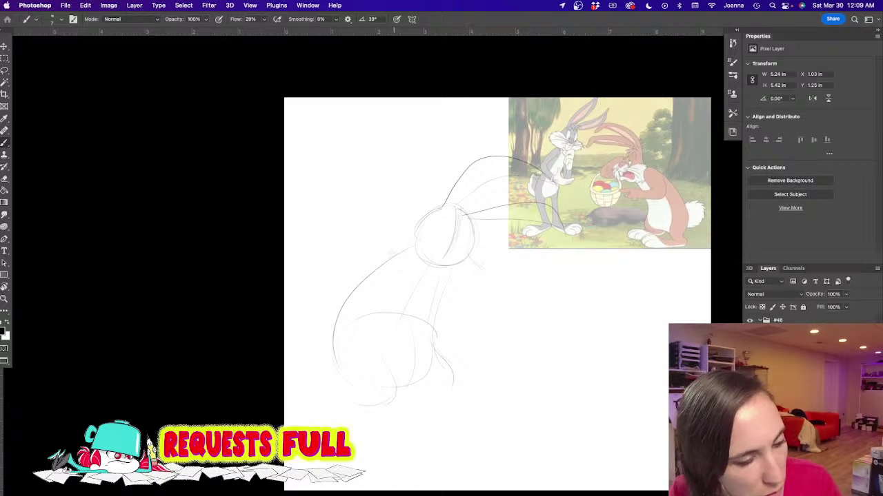
Step: Sketch the rabbit's shoulder and bent near arm, with the paw resting in front of the chest
left_click_drag(355, 262, 416, 240)
mouse_move(371, 274)
left_mouse_down()
mouse_move(359, 297)
mouse_move(387, 280)
mouse_move(422, 278)
left_mouse_up()
mouse_move(373, 304)
left_mouse_down()
mouse_move(421, 297)
mouse_move(412, 308)
mouse_move(420, 305)
mouse_move(403, 301)
mouse_move(405, 309)
mouse_move(427, 290)
mouse_move(354, 297)
mouse_move(380, 253)
left_mouse_up()
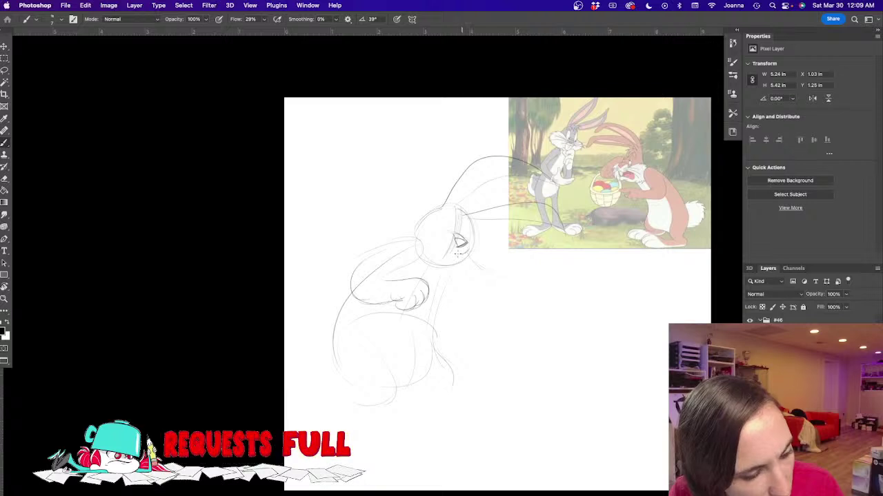
Step: Draw the rabbit's face with drooping eyes, nose, frowning mouth, furry cheeks and a tuft of hair on the forehead
mouse_move(436, 245)
left_mouse_down()
mouse_move(427, 258)
mouse_move(457, 267)
left_mouse_up()
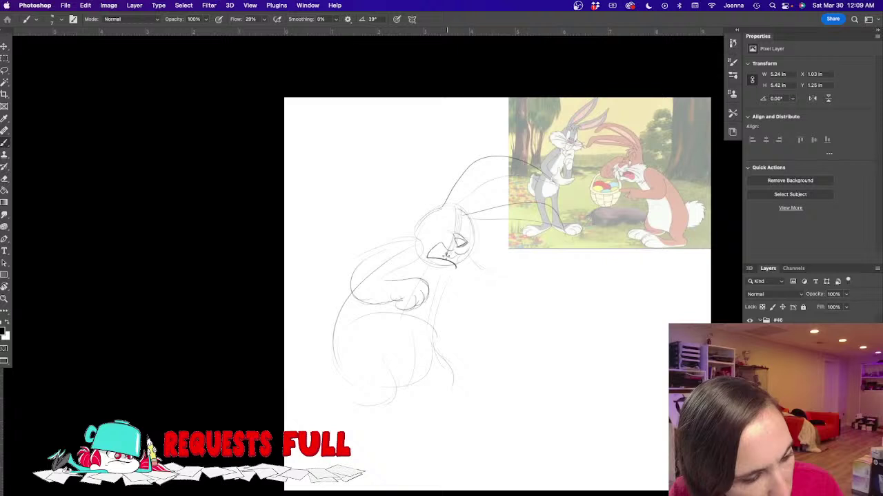
left_click_drag(456, 264, 451, 269)
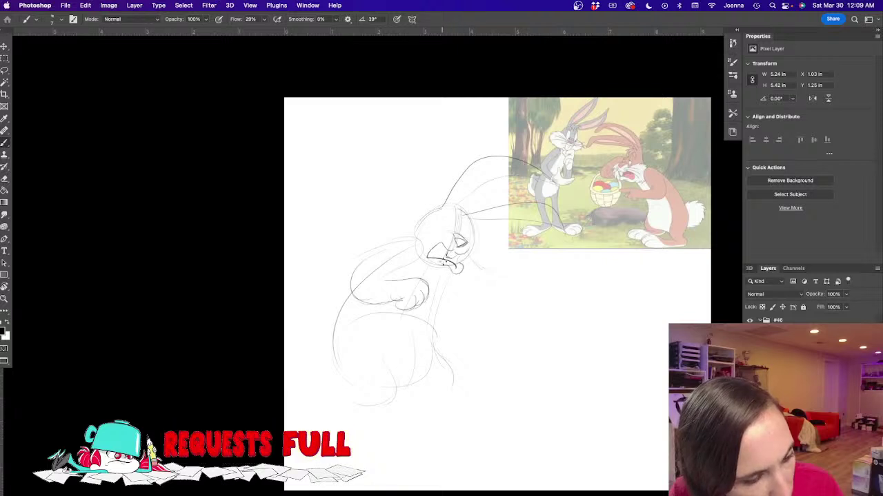
mouse_move(469, 240)
left_mouse_down()
mouse_move(482, 258)
mouse_move(472, 238)
mouse_move(463, 273)
left_mouse_up()
mouse_move(426, 228)
left_mouse_down()
mouse_move(419, 263)
mouse_move(454, 212)
left_mouse_up()
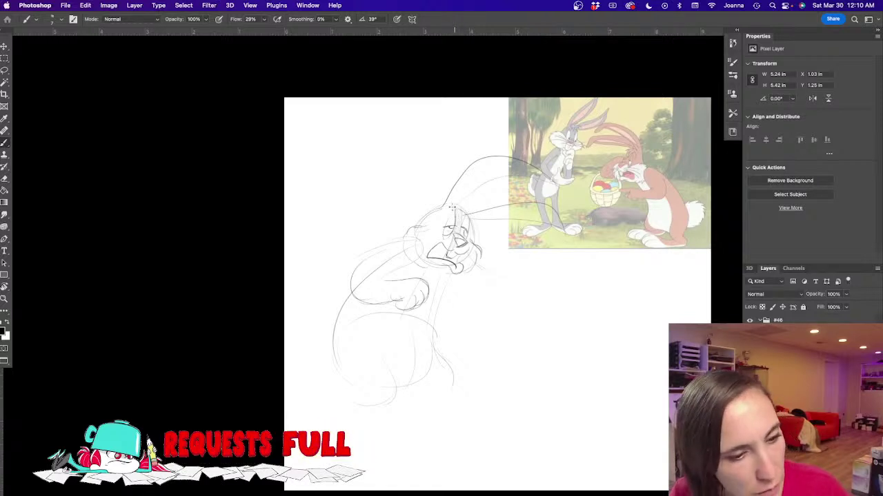
left_click_drag(458, 206, 480, 222)
left_click_drag(480, 222, 455, 212)
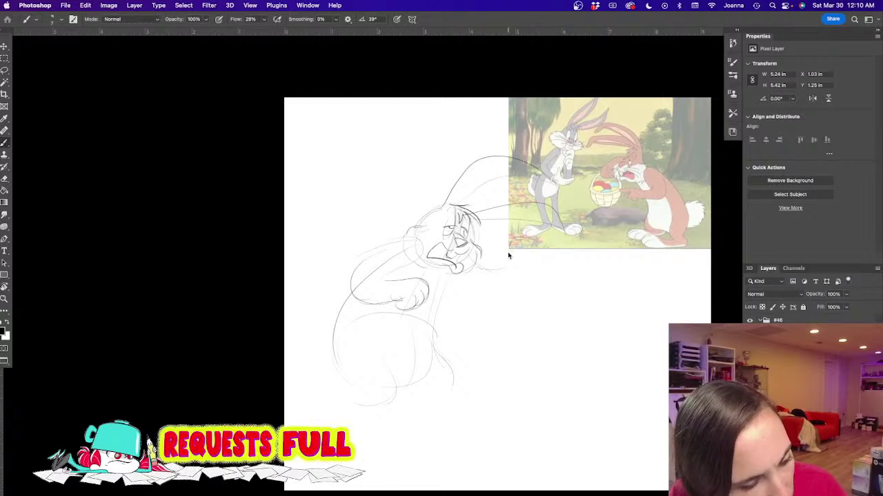
Step: Draw the rabbit's far arm raised with its hand beside the face, and sketch a basket hanging from the near paw
mouse_move(533, 254)
left_mouse_down()
mouse_move(513, 265)
mouse_move(519, 249)
mouse_move(498, 255)
mouse_move(517, 261)
mouse_move(508, 237)
mouse_move(529, 240)
mouse_move(523, 248)
mouse_move(534, 235)
mouse_move(518, 246)
mouse_move(531, 248)
mouse_move(516, 236)
mouse_move(517, 244)
mouse_move(535, 247)
mouse_move(511, 298)
left_mouse_up()
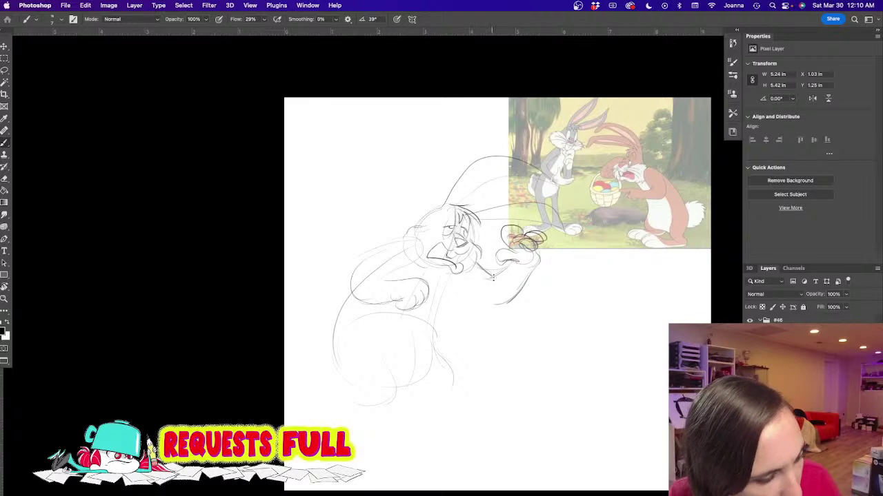
left_click_drag(452, 283, 512, 290)
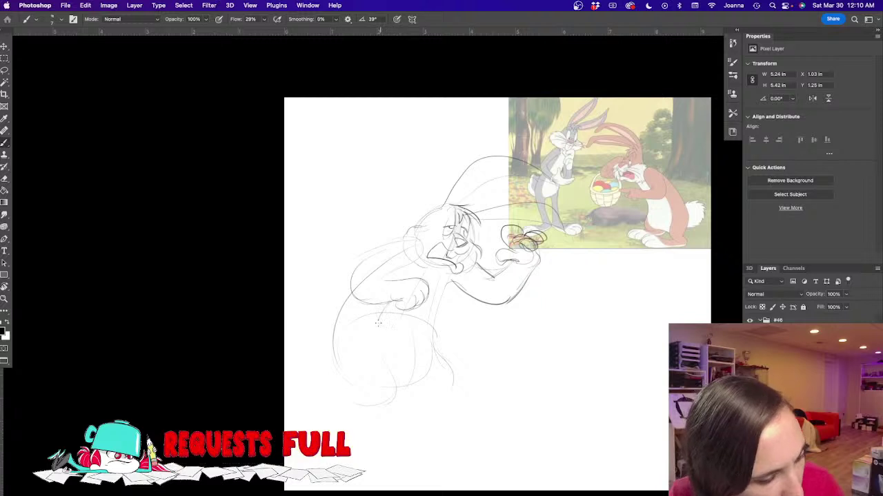
left_click_drag(382, 304, 381, 331)
mouse_move(427, 294)
left_mouse_down()
mouse_move(423, 325)
mouse_move(376, 327)
mouse_move(426, 324)
left_mouse_up()
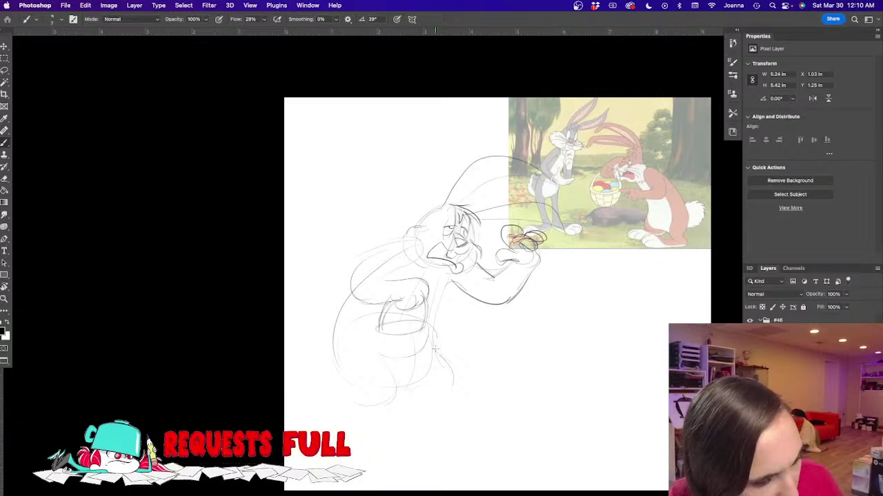
Step: Sketch the rabbit's far thigh, fluffy tail and two long feet
mouse_move(444, 355)
left_mouse_down()
mouse_move(451, 378)
mouse_move(416, 401)
left_mouse_up()
mouse_move(312, 311)
left_mouse_down()
mouse_move(334, 307)
mouse_move(301, 328)
mouse_move(309, 362)
mouse_move(356, 392)
mouse_move(328, 405)
mouse_move(395, 400)
mouse_move(434, 423)
mouse_move(379, 431)
left_mouse_up()
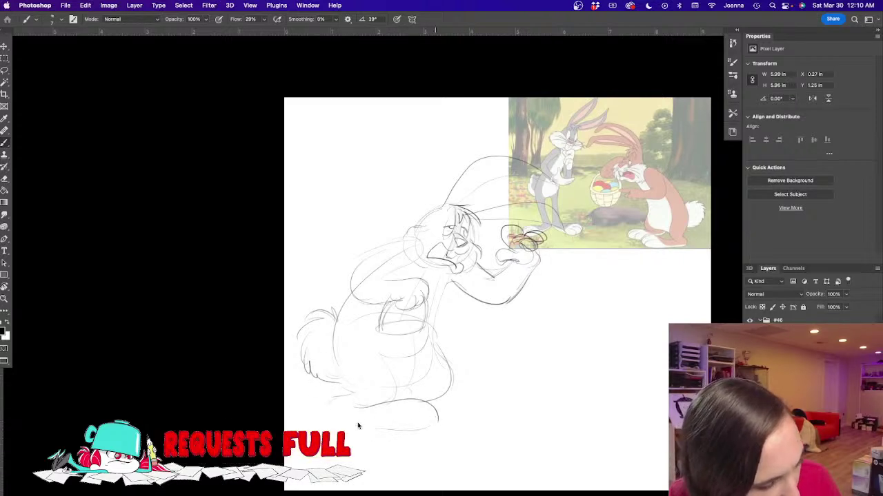
mouse_move(442, 399)
left_mouse_down()
mouse_move(476, 408)
mouse_move(438, 424)
left_mouse_up()
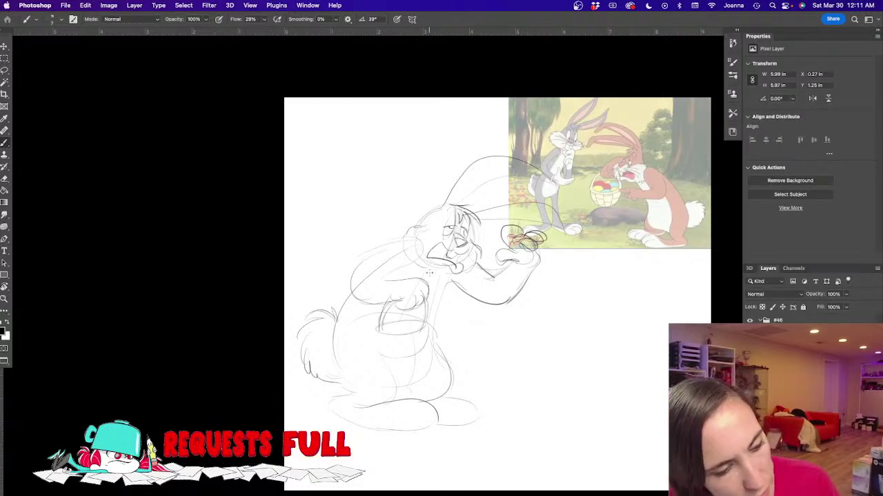
Step: Add long whiskers sweeping outward from both sides of the rabbit's muzzle
left_click_drag(466, 253, 477, 303)
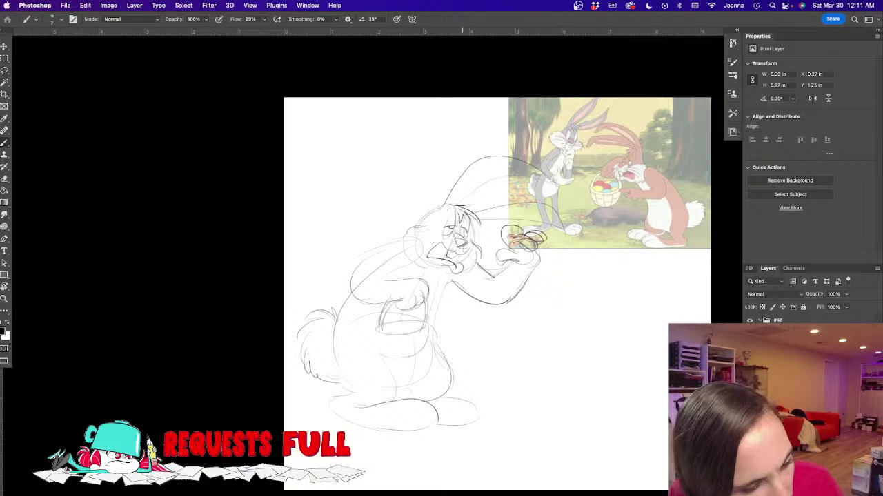
mouse_move(469, 249)
left_mouse_down()
mouse_move(495, 295)
mouse_move(506, 278)
left_mouse_up()
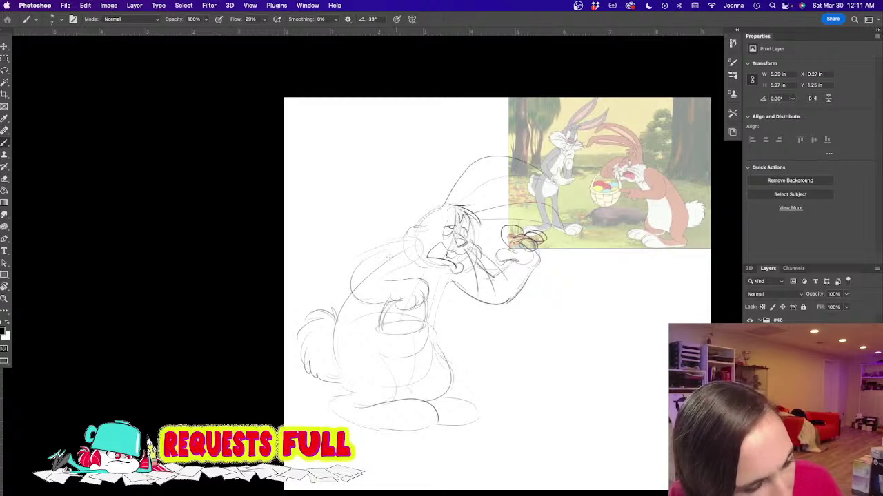
left_click_drag(448, 232, 376, 229)
mouse_move(449, 240)
left_mouse_down()
mouse_move(386, 245)
mouse_move(386, 269)
left_mouse_up()
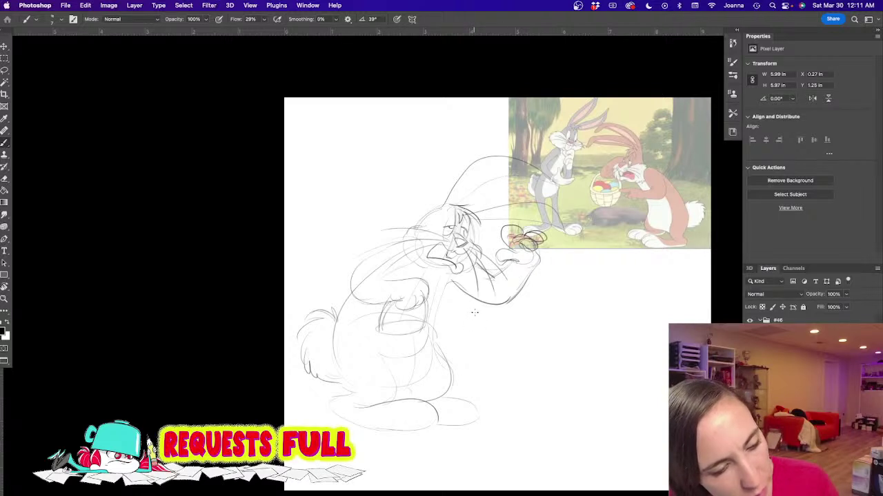
Step: Hand-letter "Remember to SMILE." above the rabbit's head and draw a speech line leading from it to the face
mouse_move(369, 159)
left_mouse_down()
mouse_move(370, 174)
mouse_move(445, 165)
left_mouse_up()
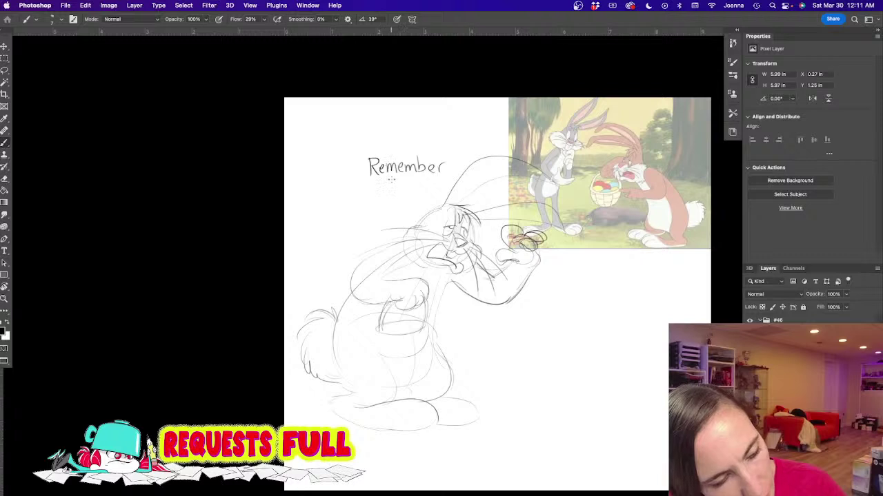
mouse_move(363, 183)
left_mouse_down()
mouse_move(366, 196)
mouse_move(376, 186)
mouse_move(387, 207)
mouse_move(407, 179)
mouse_move(417, 204)
mouse_move(423, 189)
mouse_move(425, 203)
left_mouse_up()
left_click_drag(429, 181, 441, 200)
left_click(443, 201)
left_click(446, 201)
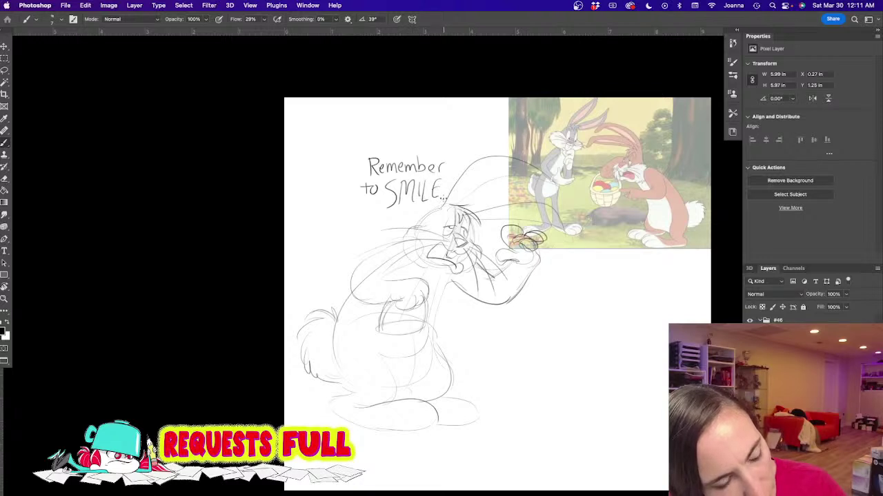
mouse_move(366, 206)
left_mouse_down()
mouse_move(369, 236)
mouse_move(395, 239)
left_mouse_up()
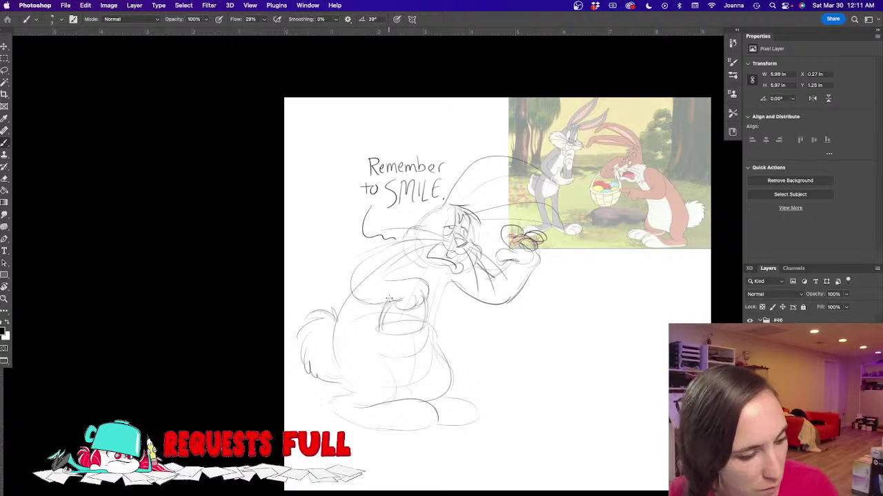
Step: Fill the basket with eggs, darken the rabbit's back, haunch, feet and chest outlines, and add toe lines
mouse_move(380, 324)
left_mouse_down()
mouse_move(422, 321)
mouse_move(413, 320)
mouse_move(414, 329)
mouse_move(400, 317)
mouse_move(395, 330)
mouse_move(397, 317)
mouse_move(376, 318)
mouse_move(377, 349)
mouse_move(395, 359)
mouse_move(424, 345)
left_mouse_up()
left_click_drag(327, 342, 356, 396)
mouse_move(390, 368)
left_mouse_down()
mouse_move(399, 400)
mouse_move(411, 390)
mouse_move(422, 433)
left_mouse_up()
mouse_move(408, 404)
left_mouse_down()
mouse_move(431, 430)
mouse_move(477, 425)
left_mouse_up()
mouse_move(383, 431)
left_mouse_down()
mouse_move(330, 414)
mouse_move(352, 394)
mouse_move(331, 397)
mouse_move(340, 420)
mouse_move(387, 432)
mouse_move(425, 431)
left_mouse_up()
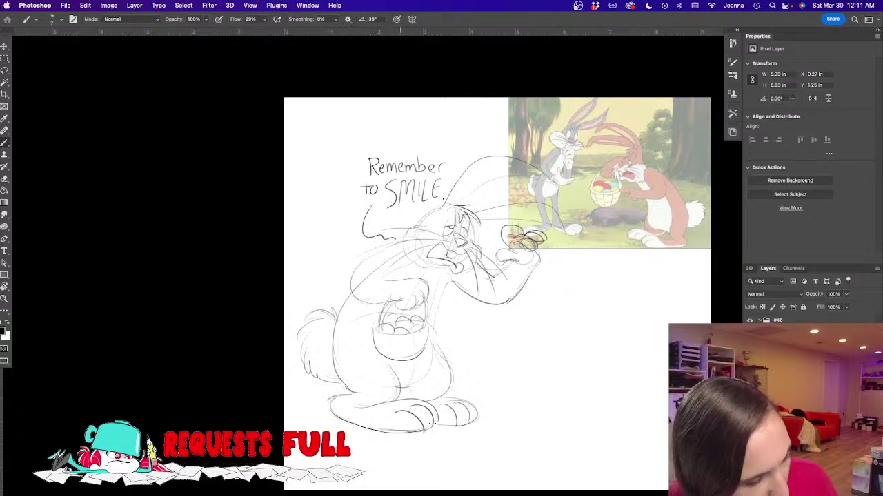
mouse_move(432, 343)
left_mouse_down()
mouse_move(450, 396)
mouse_move(413, 389)
mouse_move(433, 351)
left_mouse_up()
left_click_drag(451, 277, 433, 320)
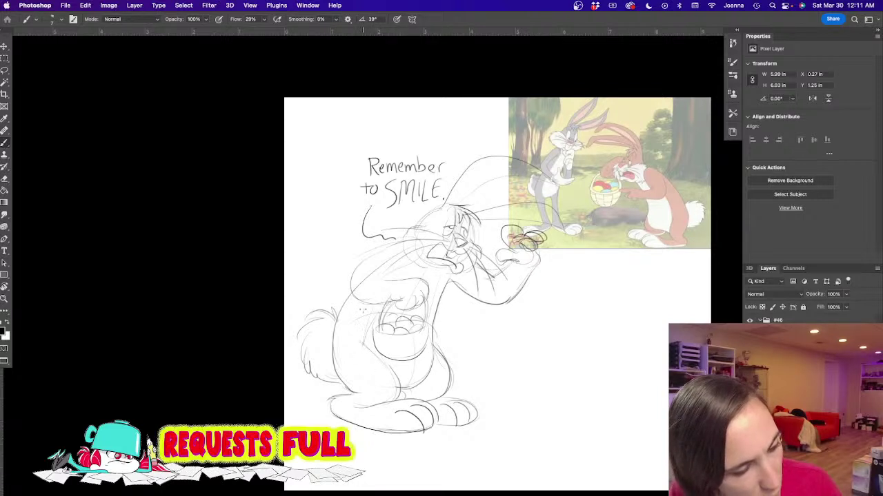
Step: Darken the rabbit's near arm and the basket, and define the inner lines and tips of both long ears
mouse_move(422, 258)
left_mouse_down()
mouse_move(393, 240)
mouse_move(355, 266)
mouse_move(371, 255)
mouse_move(420, 279)
mouse_move(376, 280)
mouse_move(350, 297)
mouse_move(388, 304)
mouse_move(377, 329)
left_mouse_up()
left_click_drag(400, 299, 380, 329)
mouse_move(417, 302)
left_mouse_down()
mouse_move(428, 329)
mouse_move(393, 359)
mouse_move(374, 340)
mouse_move(373, 325)
mouse_move(421, 332)
mouse_move(373, 339)
mouse_move(373, 330)
mouse_move(382, 355)
left_mouse_up()
mouse_move(394, 319)
left_mouse_down()
mouse_move(408, 317)
mouse_move(382, 329)
left_mouse_up()
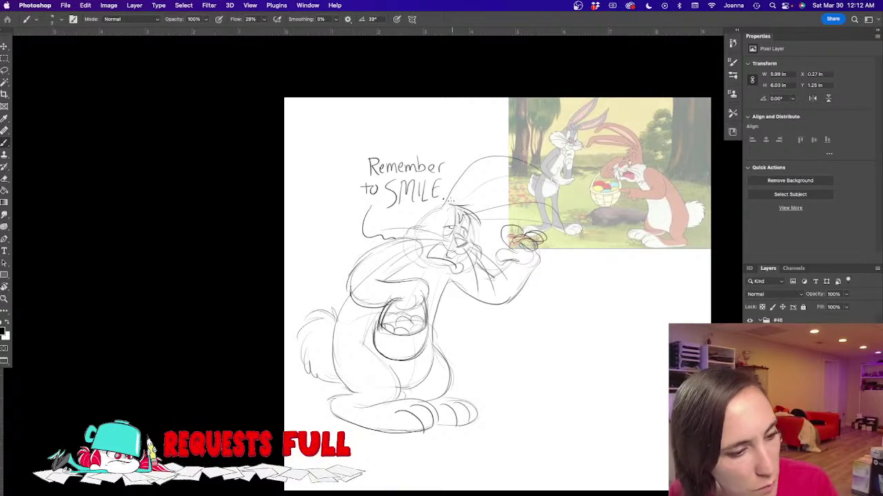
mouse_move(466, 186)
left_mouse_down()
mouse_move(517, 169)
mouse_move(546, 180)
mouse_move(554, 194)
left_mouse_up()
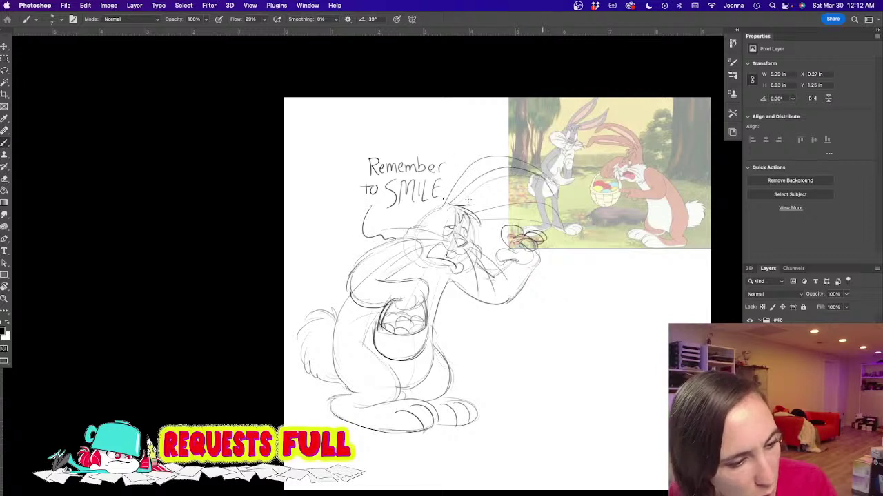
mouse_move(480, 216)
left_mouse_down()
mouse_move(524, 214)
mouse_move(565, 240)
mouse_move(551, 224)
left_mouse_up()
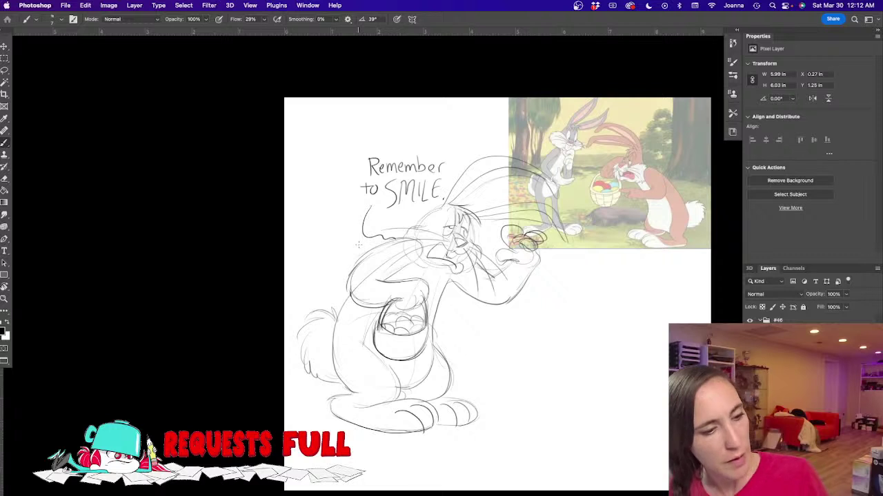
Step: Hide the two-rabbit reference image and the finished rabbit sketch, leaving a blank canvas
left_click(750, 346)
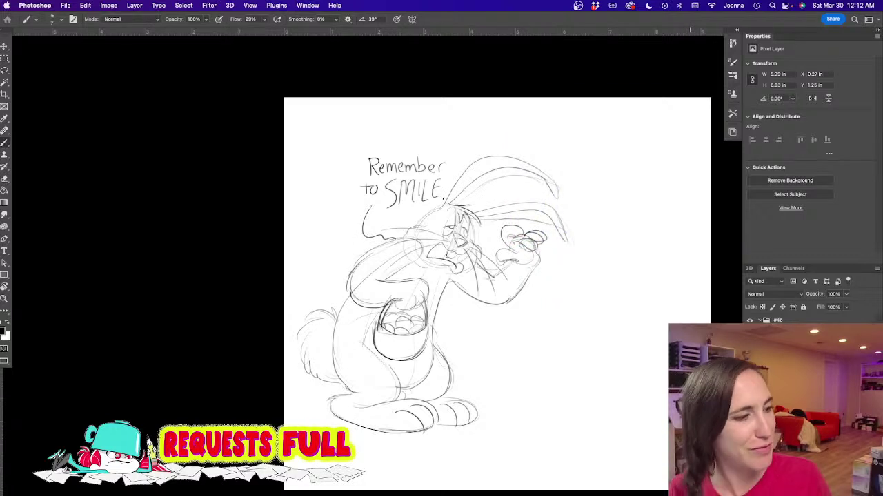
left_click_drag(359, 353, 401, 305)
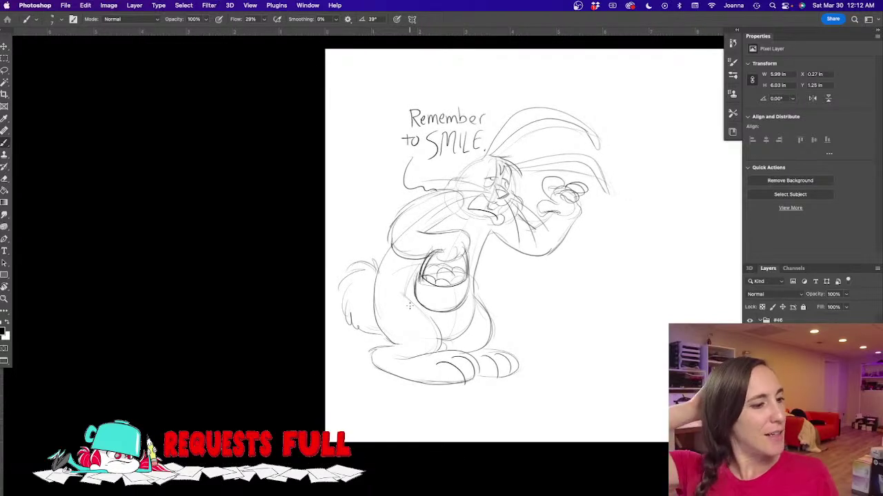
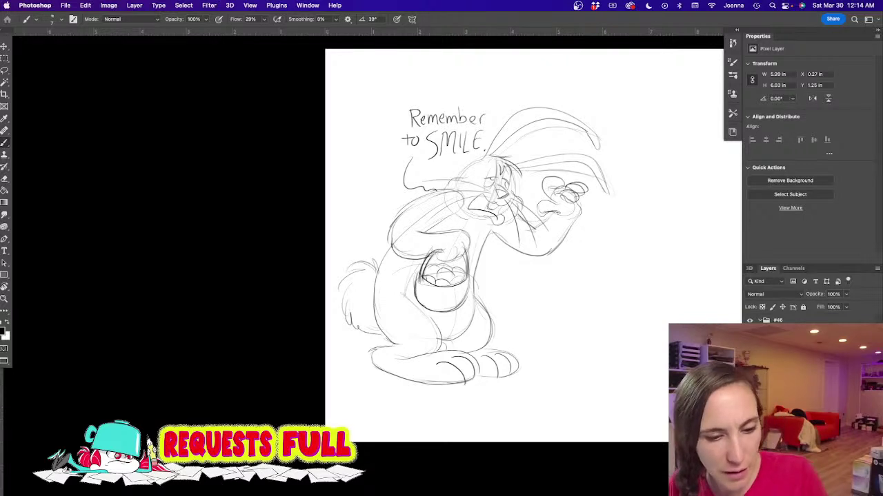
left_click(780, 333)
left_click(750, 333)
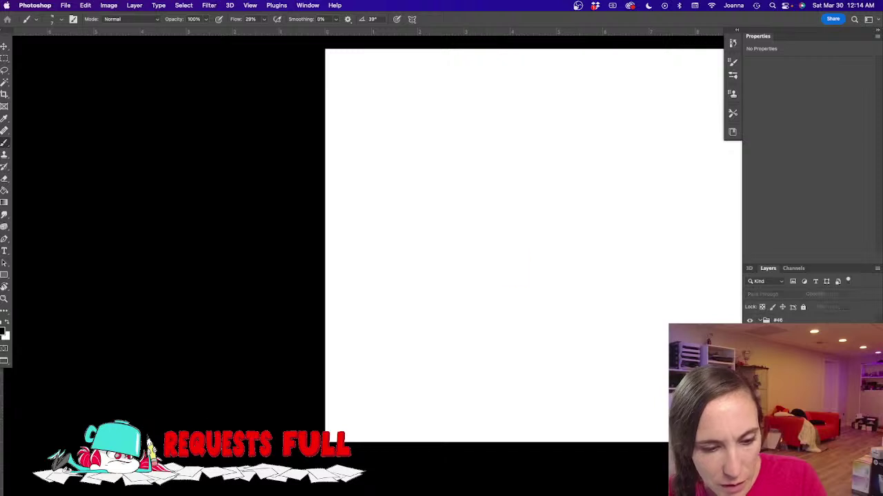
Step: Show the long-haired warrior reference, scale it into the canvas's upper-right corner, fade it to 39% opacity, and switch to the sketch layer
left_click(750, 346)
left_click(779, 346)
left_click_drag(535, 369, 459, 410)
key("super+t")
key("ctrl+t")
left_click_drag(457, 276, 547, 149)
left_click_drag(492, 260, 600, 212)
key("Return")
key("b")
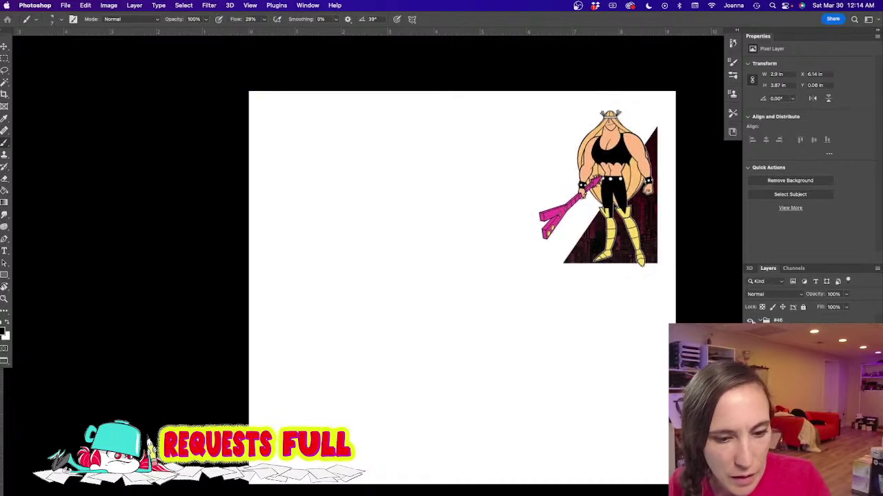
left_click_drag(821, 309, 810, 310)
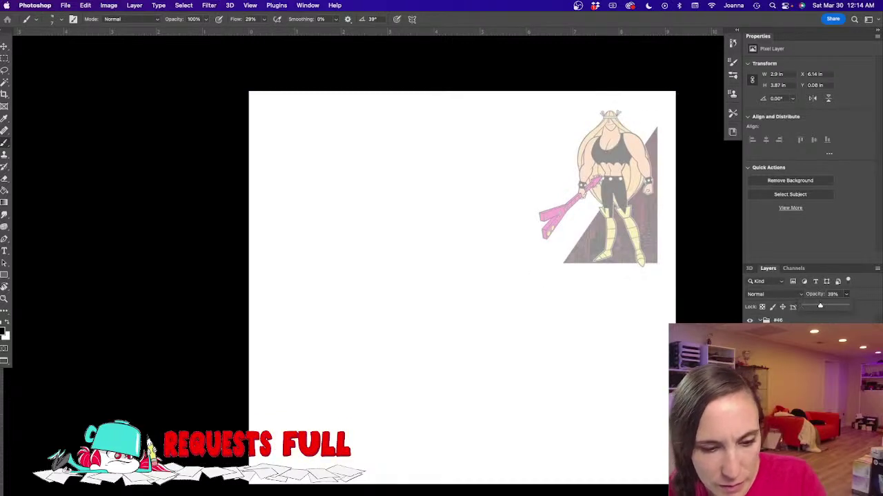
left_click(839, 490)
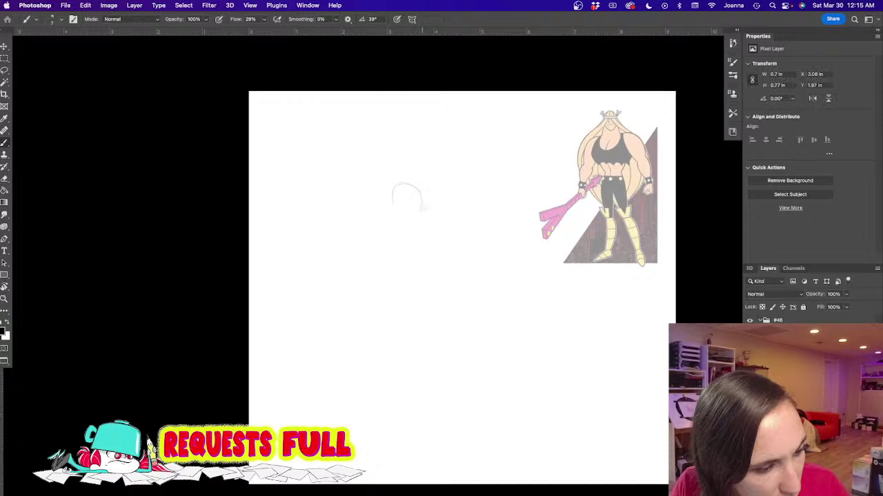
Step: Rough in the warrior's oval head, neck, broad shoulder and tapering torso with light curved lines near the canvas centre
mouse_move(423, 204)
left_mouse_down()
mouse_move(407, 179)
mouse_move(390, 200)
mouse_move(422, 207)
mouse_move(394, 218)
left_mouse_up()
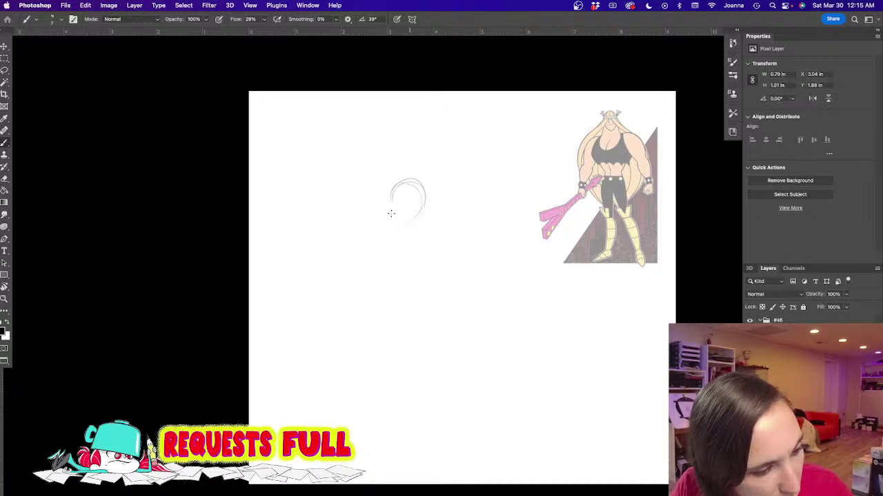
mouse_move(416, 184)
left_mouse_down()
mouse_move(402, 229)
mouse_move(379, 221)
mouse_move(407, 238)
left_mouse_up()
mouse_move(388, 206)
left_mouse_down()
mouse_move(334, 241)
mouse_move(326, 273)
mouse_move(343, 248)
mouse_move(360, 311)
left_mouse_up()
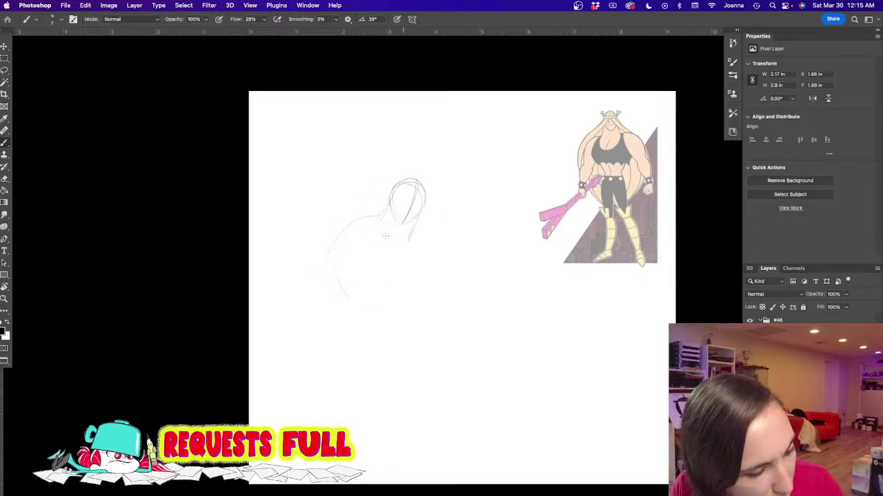
left_click_drag(416, 269, 399, 308)
left_click_drag(334, 259, 366, 315)
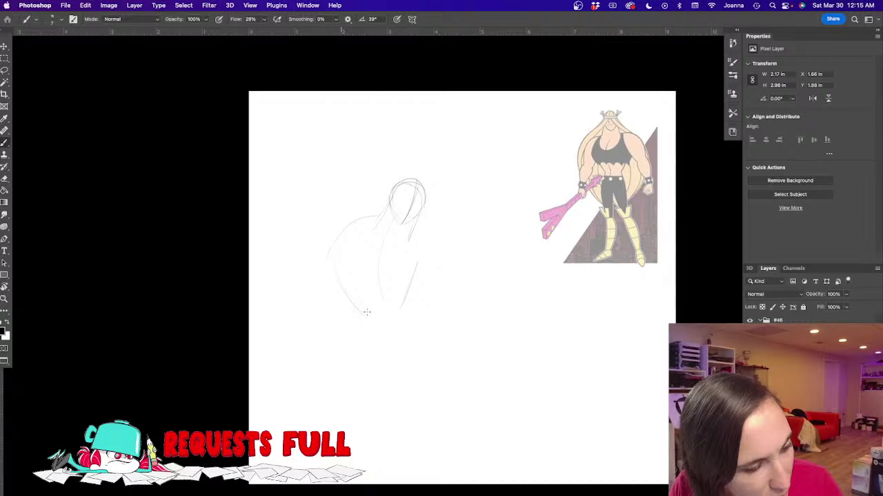
left_click_drag(417, 263, 400, 314)
left_click_drag(384, 265, 412, 324)
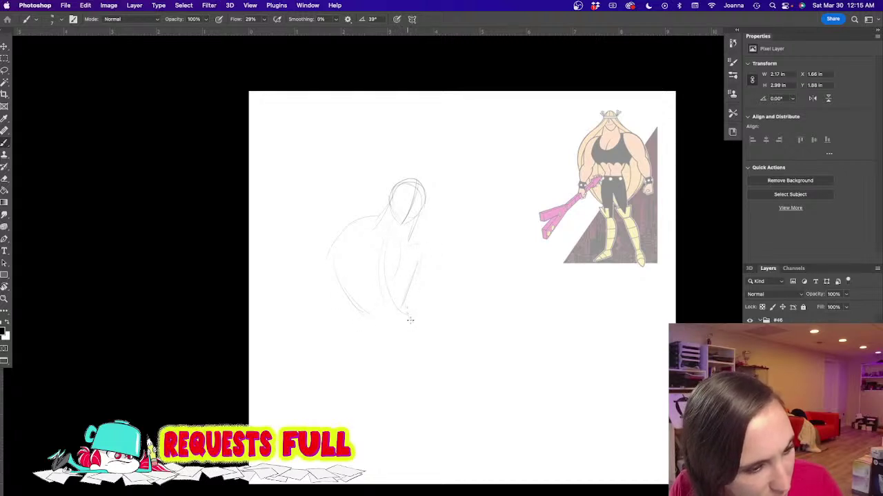
Step: Sketch the warrior's legs in a wide lunge, with one bent back and the other stretched out to the right
mouse_move(426, 374)
left_mouse_down()
mouse_move(371, 326)
mouse_move(418, 350)
mouse_move(396, 317)
mouse_move(426, 354)
left_mouse_up()
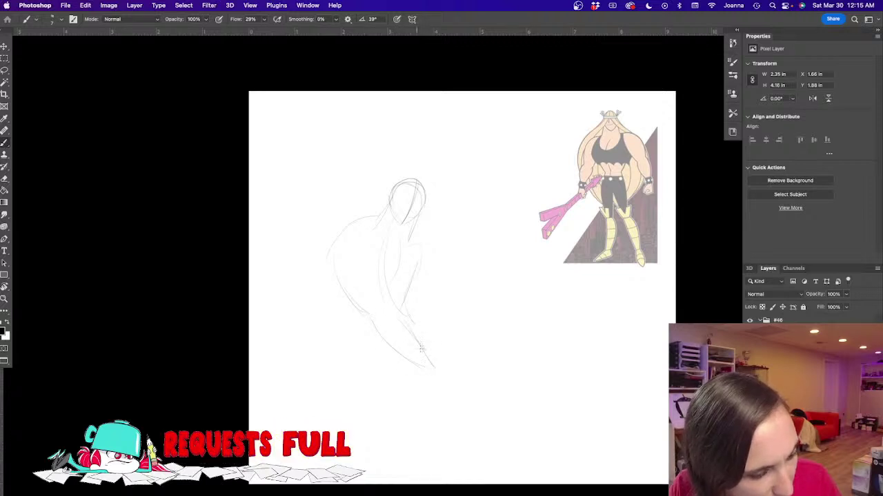
mouse_move(400, 303)
left_mouse_down()
mouse_move(469, 366)
mouse_move(448, 346)
mouse_move(465, 368)
mouse_move(449, 364)
mouse_move(463, 385)
mouse_move(500, 408)
left_mouse_up()
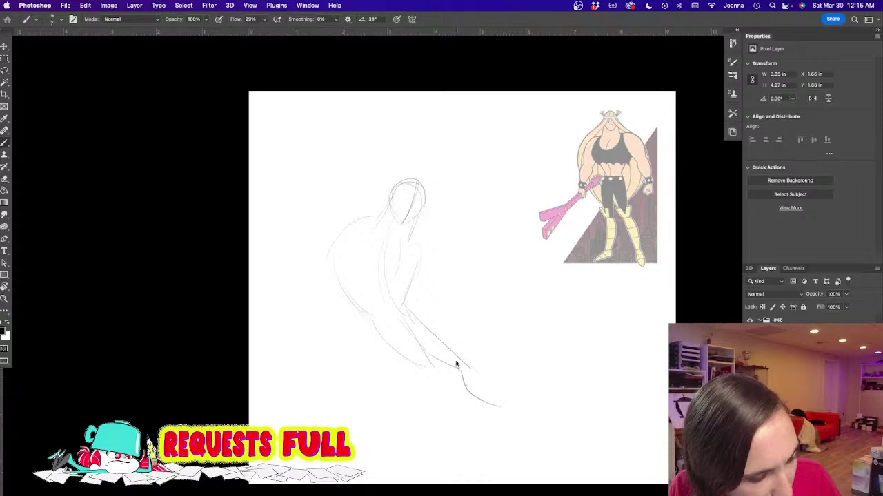
left_click_drag(422, 365, 364, 410)
Step: Sketch the right-hand arm raised at the elbow with a wristband and upright fingers, and define the sides of the chest
mouse_move(411, 223)
left_mouse_down()
mouse_move(443, 221)
mouse_move(467, 241)
left_mouse_up()
left_click_drag(418, 262, 487, 279)
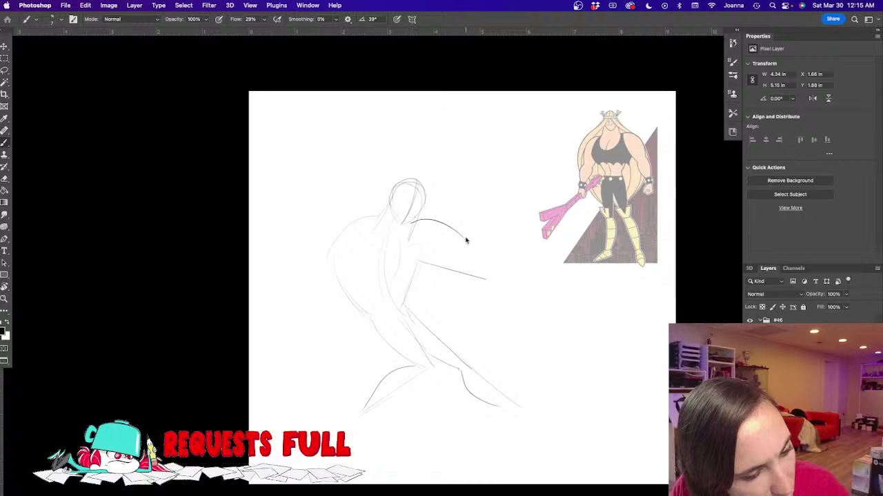
mouse_move(495, 215)
left_mouse_down()
mouse_move(474, 256)
mouse_move(490, 277)
left_mouse_up()
mouse_move(508, 176)
left_mouse_down()
mouse_move(506, 193)
mouse_move(521, 177)
left_mouse_up()
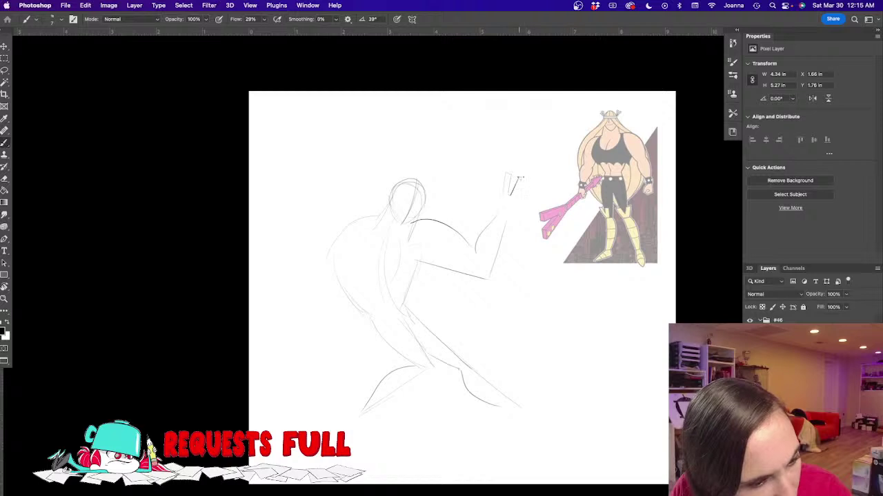
left_click_drag(505, 233, 490, 221)
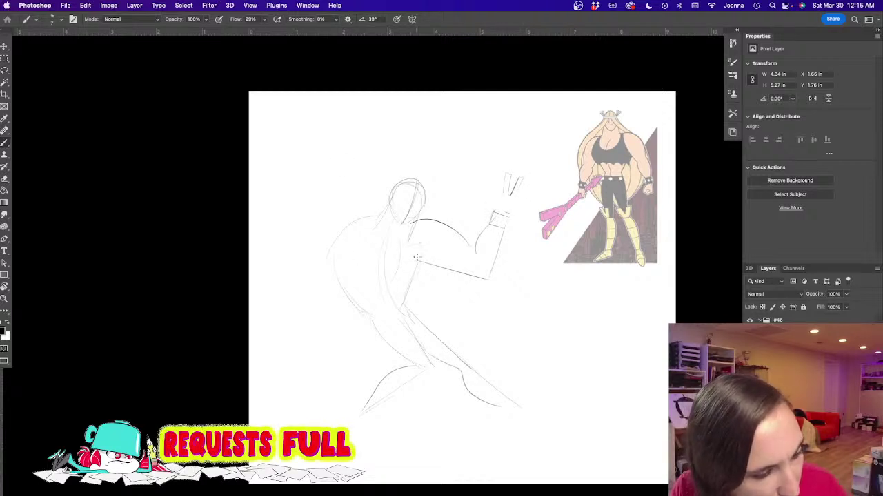
mouse_move(417, 226)
left_mouse_down()
mouse_move(423, 254)
mouse_move(403, 302)
mouse_move(371, 313)
left_mouse_up()
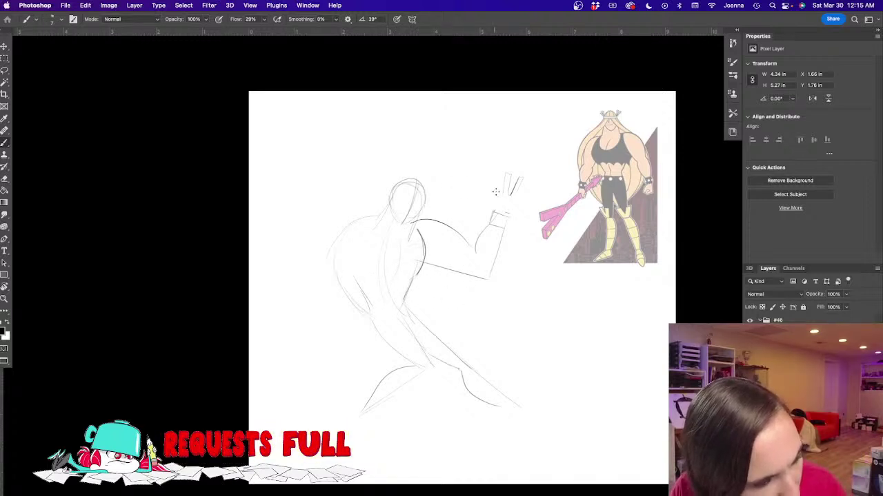
Step: Define the raised hand's horns gesture, add studs to the wristband, and darken the arm outline, undoing the extra shoulder stroke
mouse_move(509, 195)
left_mouse_down()
mouse_move(521, 186)
mouse_move(514, 201)
mouse_move(520, 177)
mouse_move(510, 173)
mouse_move(502, 206)
mouse_move(514, 208)
left_mouse_up()
key("e")
key("b")
mouse_move(515, 208)
left_mouse_down()
mouse_move(506, 206)
mouse_move(506, 173)
left_mouse_up()
left_click_drag(510, 175, 508, 199)
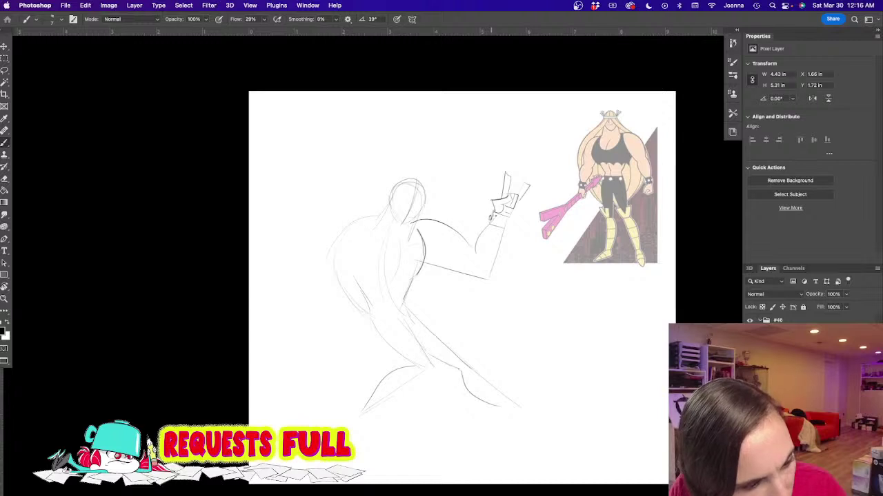
mouse_move(491, 222)
left_mouse_down()
mouse_move(473, 252)
mouse_move(483, 279)
left_mouse_up()
left_click_drag(412, 222, 452, 237)
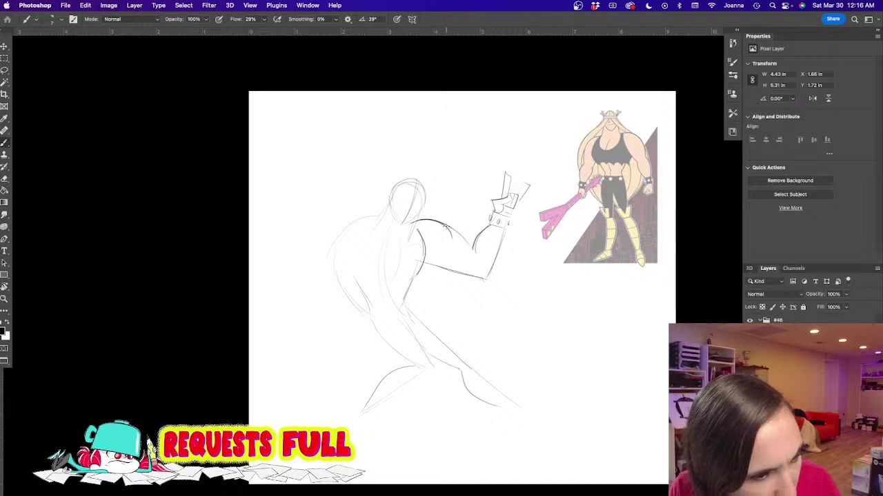
key("super+z")
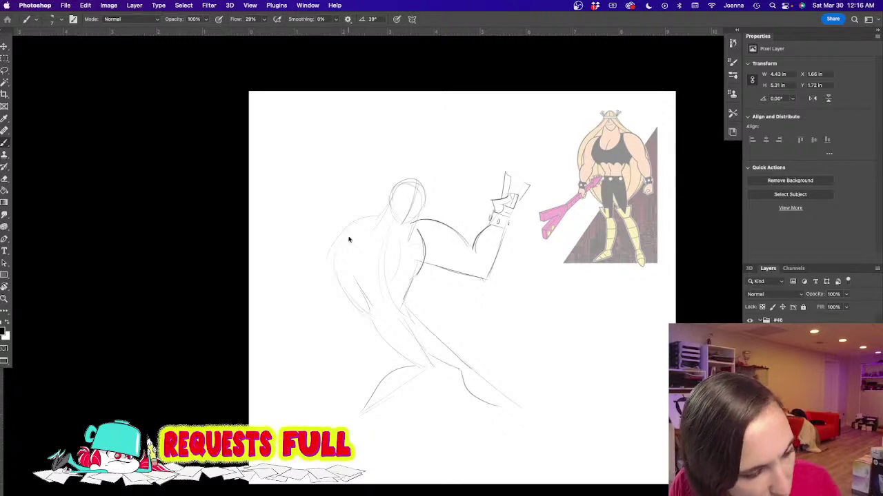
Step: Draw the top's scooped neckline and the waist curve, and add flared boot cuffs and pointed feet to both legs
mouse_move(367, 231)
left_mouse_down()
mouse_move(419, 252)
mouse_move(404, 291)
mouse_move(344, 283)
left_mouse_up()
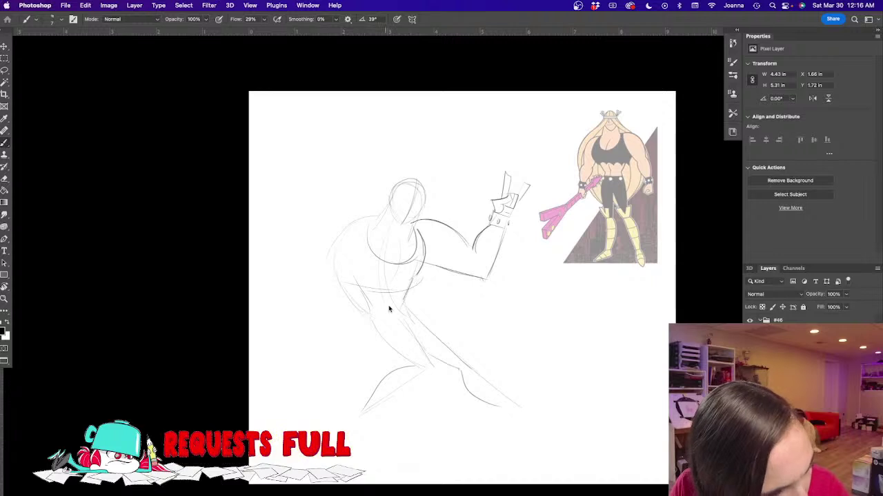
left_click_drag(405, 300, 367, 307)
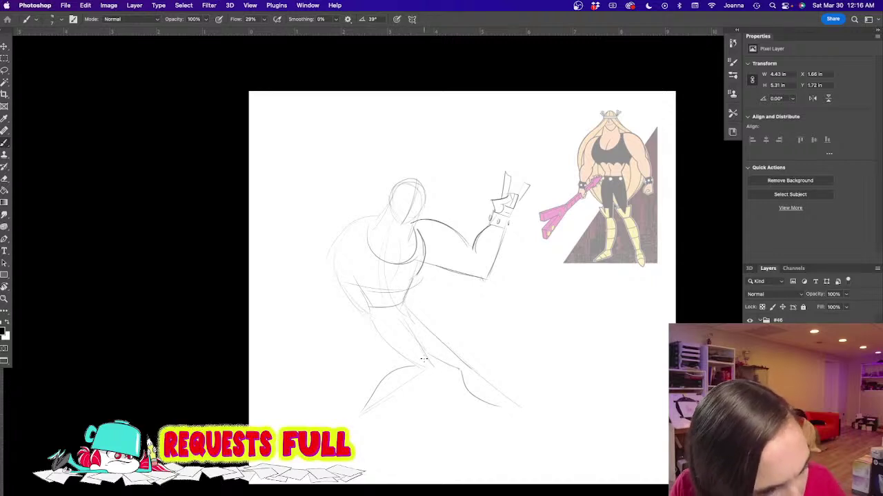
mouse_move(422, 344)
left_mouse_down()
mouse_move(438, 351)
mouse_move(420, 368)
mouse_move(422, 347)
mouse_move(418, 359)
mouse_move(462, 367)
mouse_move(452, 359)
mouse_move(467, 364)
mouse_move(468, 345)
mouse_move(480, 371)
mouse_move(470, 347)
mouse_move(464, 366)
mouse_move(502, 415)
mouse_move(544, 423)
left_mouse_up()
left_click_drag(505, 402, 551, 424)
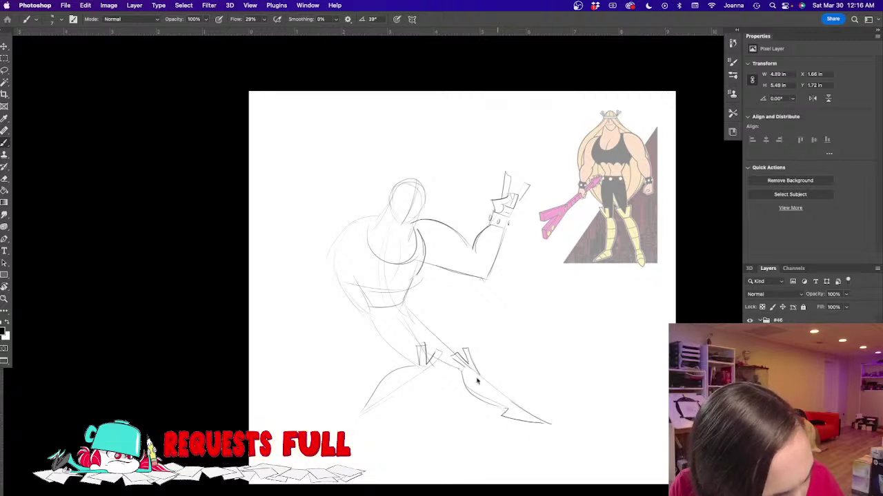
mouse_move(364, 406)
left_mouse_down()
mouse_move(389, 423)
mouse_move(348, 409)
mouse_move(365, 427)
mouse_move(391, 428)
left_mouse_up()
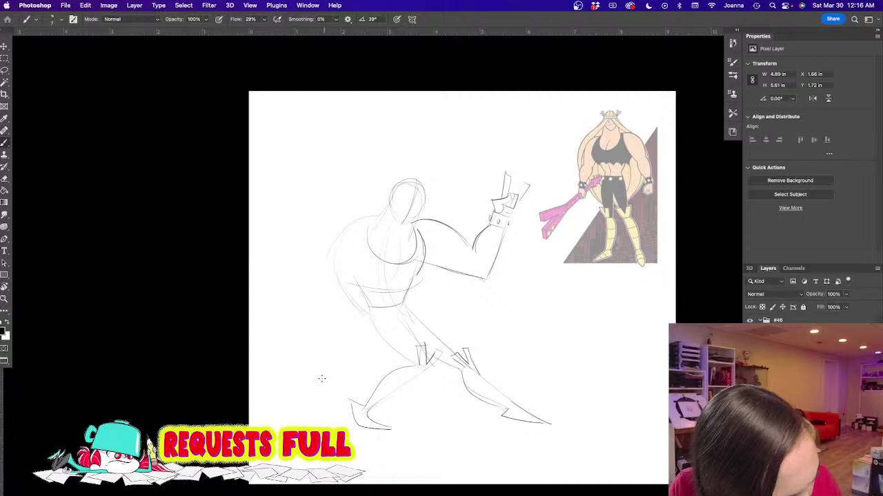
left_click_drag(374, 323, 421, 364)
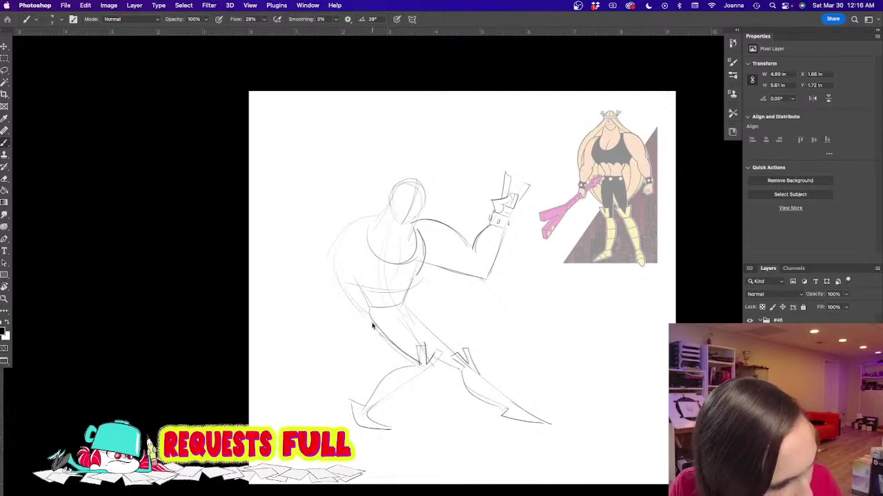
Step: Sketch the long hair sweeping over the head, around the back and trailing past the waist toward the right
mouse_move(381, 178)
left_mouse_down()
mouse_move(338, 215)
mouse_move(342, 227)
left_mouse_up()
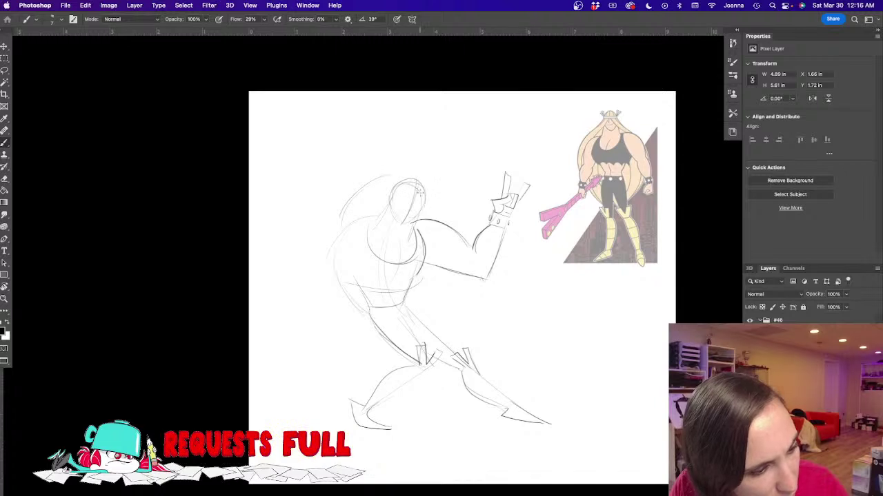
mouse_move(379, 184)
left_mouse_down()
mouse_move(346, 211)
mouse_move(321, 279)
mouse_move(480, 330)
left_mouse_up()
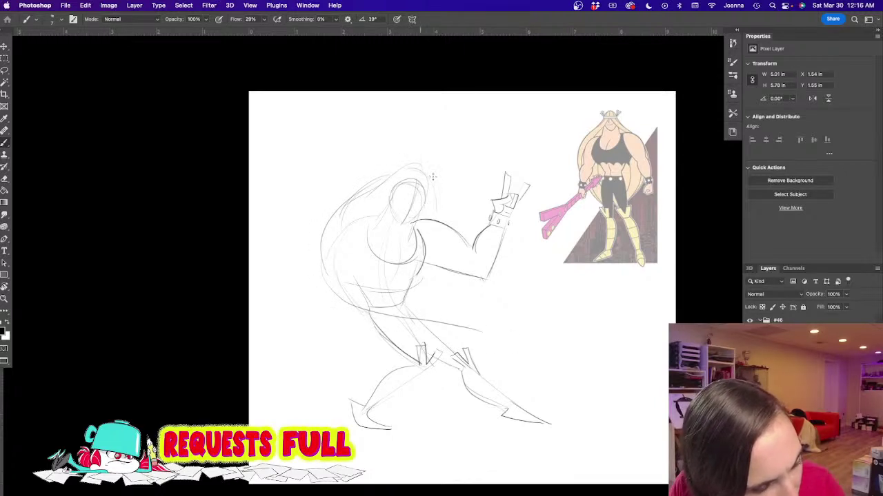
left_click_drag(427, 173, 476, 304)
left_click_drag(376, 319, 513, 341)
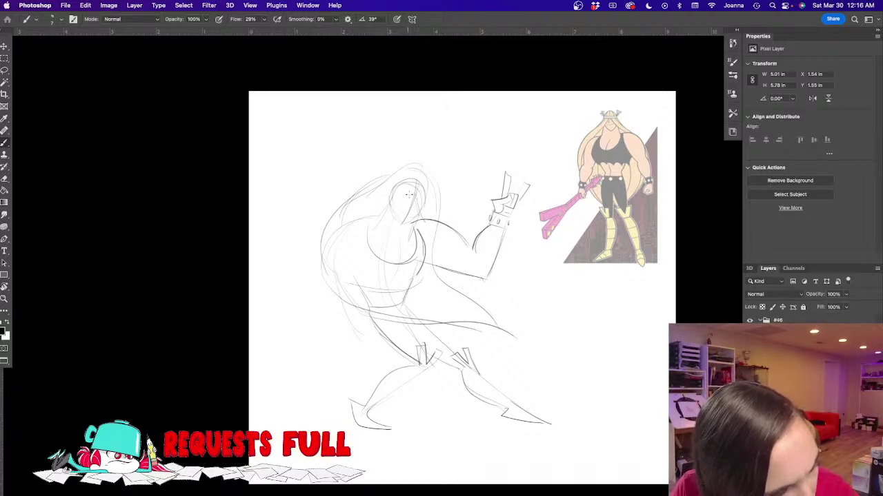
Step: Draw the warrior's face with an open mouth, and add the helmet band with its side horn
mouse_move(417, 209)
left_mouse_down()
mouse_move(397, 203)
mouse_move(404, 228)
mouse_move(412, 207)
left_mouse_up()
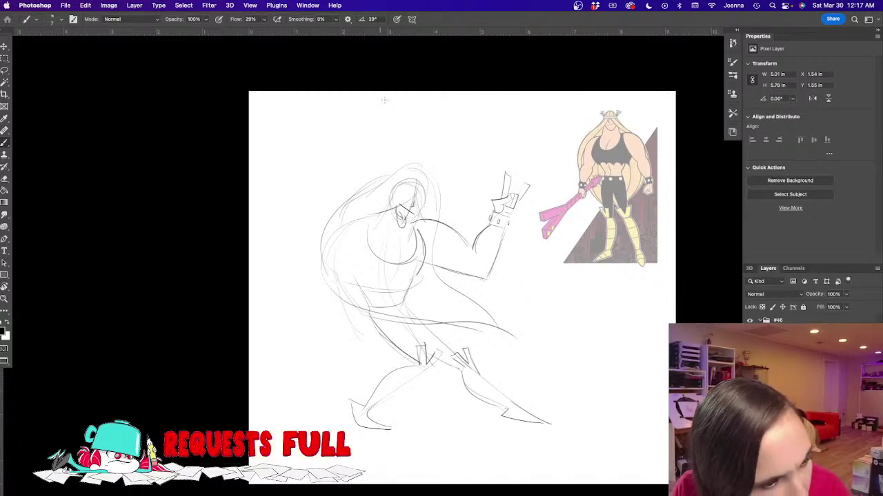
mouse_move(403, 170)
left_mouse_down()
mouse_move(432, 191)
mouse_move(434, 220)
left_mouse_up()
mouse_move(434, 188)
left_mouse_down()
mouse_move(392, 176)
mouse_move(433, 198)
mouse_move(391, 180)
mouse_move(407, 166)
mouse_move(433, 219)
left_mouse_up()
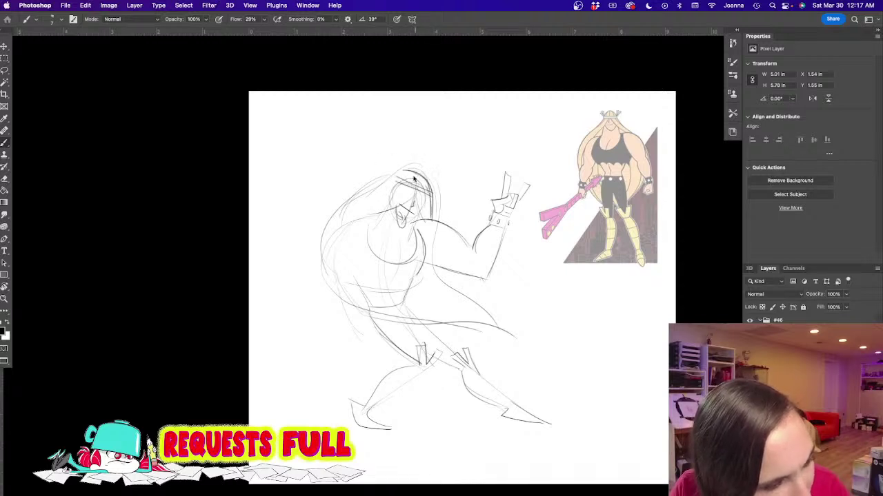
mouse_move(434, 191)
left_mouse_down()
mouse_move(446, 189)
mouse_move(415, 188)
mouse_move(412, 209)
mouse_move(400, 216)
mouse_move(414, 218)
left_mouse_up()
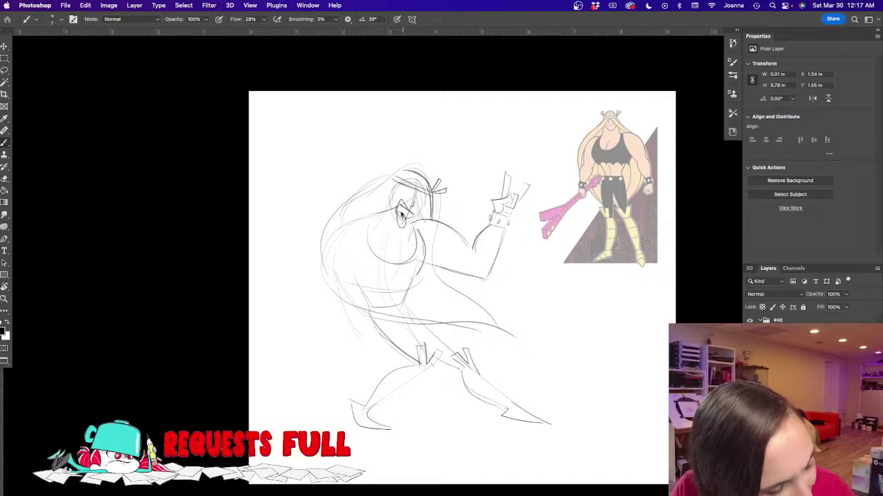
Step: Draw the left-hand arm bent sharply at the elbow with its forearm reaching the waist, and redraw the waist and thigh lines
mouse_move(346, 220)
left_mouse_down()
mouse_move(360, 216)
mouse_move(384, 262)
mouse_move(338, 241)
left_mouse_up()
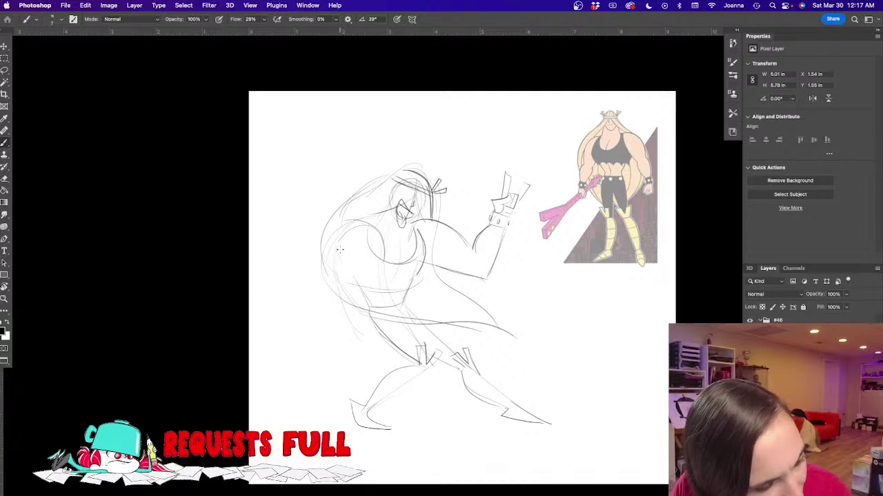
mouse_move(338, 255)
left_mouse_down()
mouse_move(306, 290)
mouse_move(379, 299)
mouse_move(376, 312)
left_mouse_up()
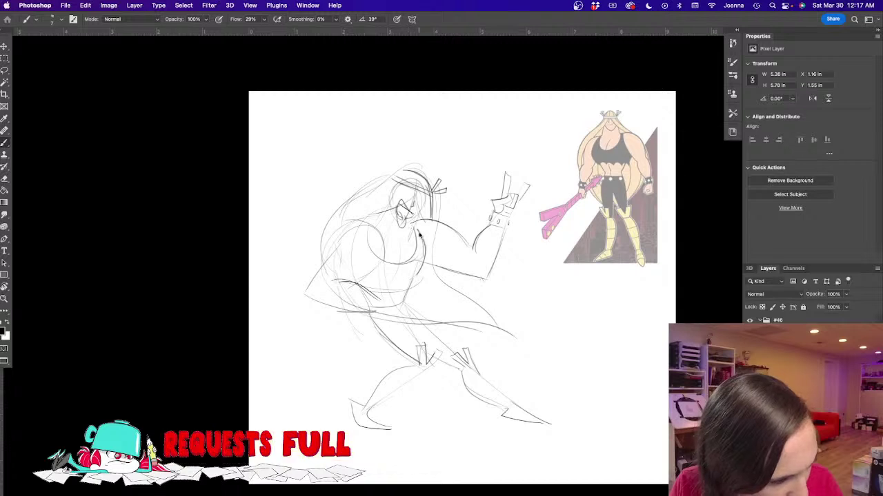
left_click_drag(422, 280, 432, 316)
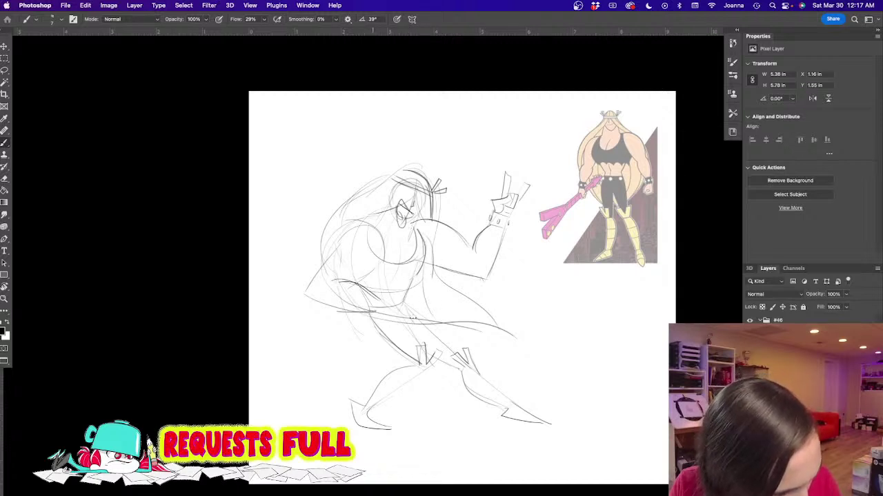
left_click_drag(423, 278, 447, 332)
mouse_move(431, 303)
left_mouse_down()
mouse_move(394, 324)
mouse_move(403, 328)
mouse_move(416, 311)
mouse_move(430, 369)
left_mouse_up()
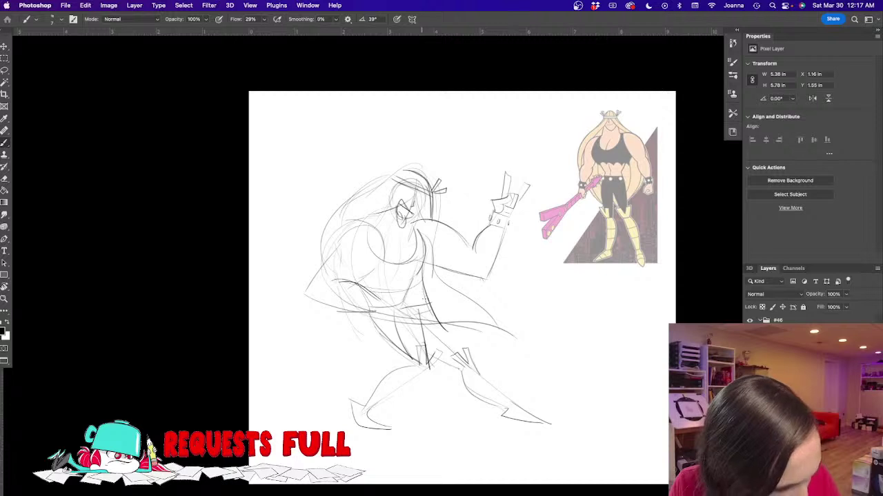
mouse_move(365, 274)
left_mouse_down()
mouse_move(399, 307)
mouse_move(418, 311)
left_mouse_up()
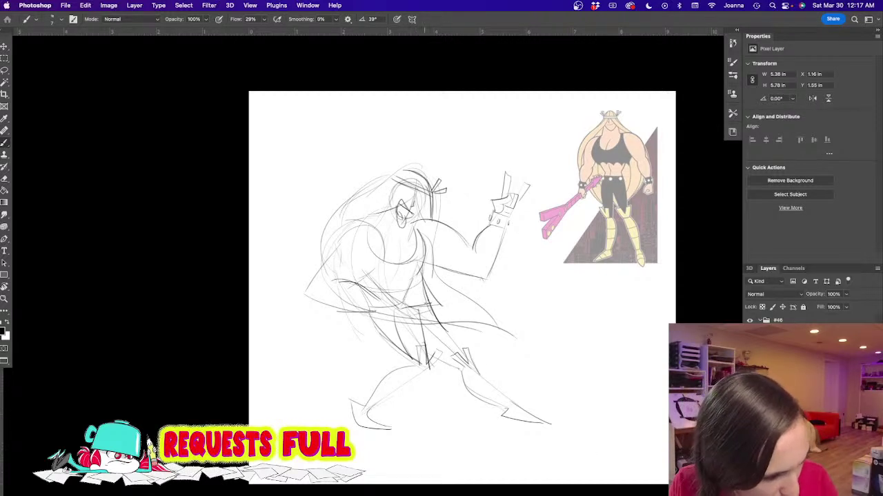
Step: Redraw the extended leg and hip lines, and add a second bent lower leg under the knee
mouse_move(415, 263)
left_mouse_down()
mouse_move(426, 291)
mouse_move(528, 406)
left_mouse_up()
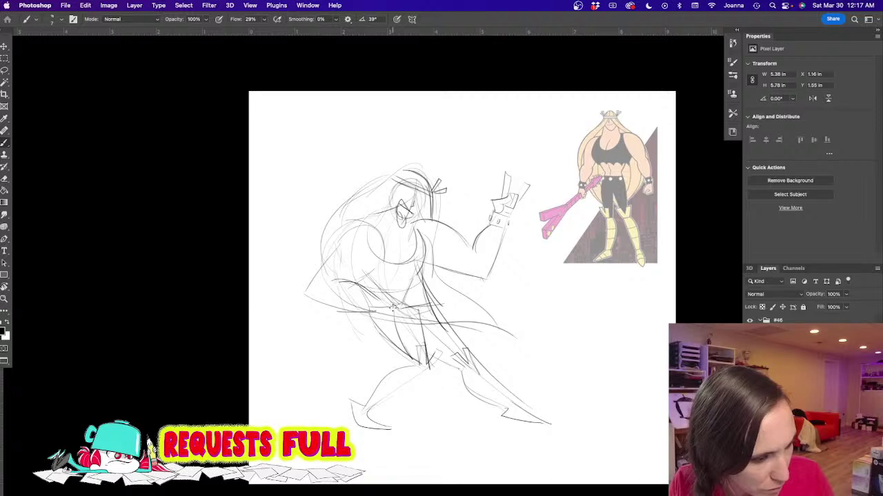
left_click_drag(427, 323, 484, 374)
mouse_move(390, 316)
left_mouse_down()
mouse_move(455, 369)
mouse_move(396, 416)
left_mouse_up()
left_click_drag(452, 393, 380, 429)
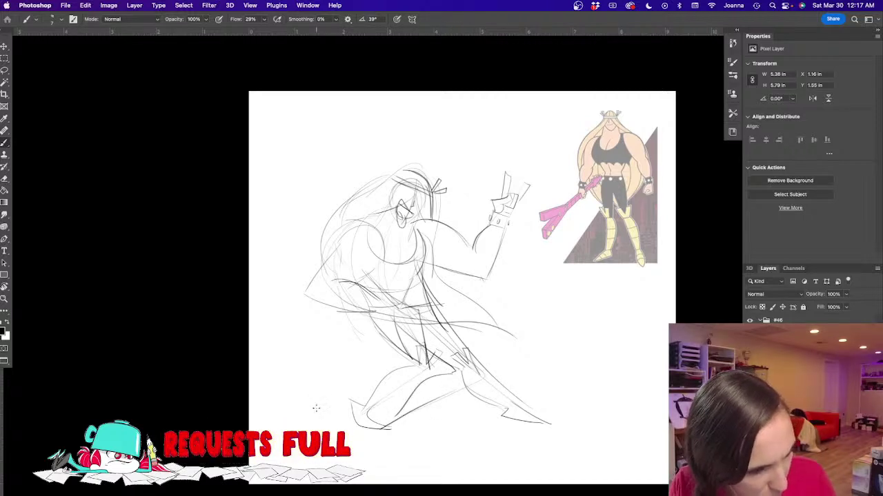
Step: Erase the original bent lower leg and lighten the old waist, thigh and forearm lines
key("e")
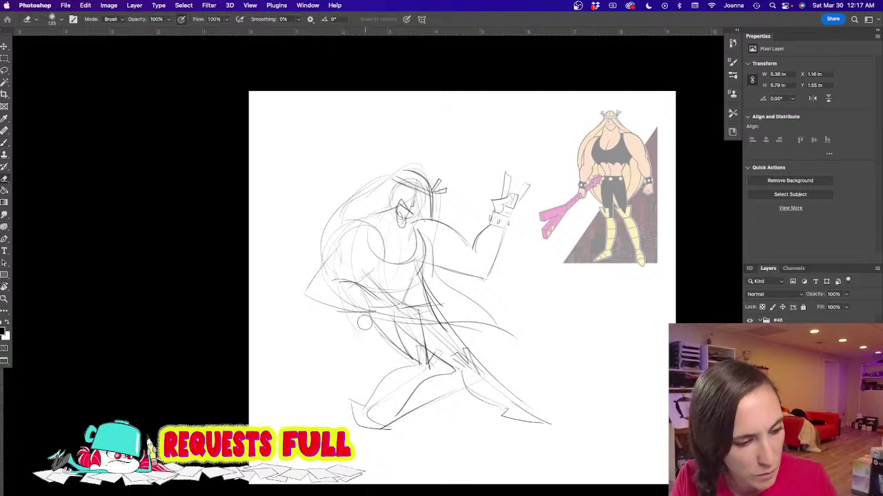
left_click_drag(387, 392, 327, 405)
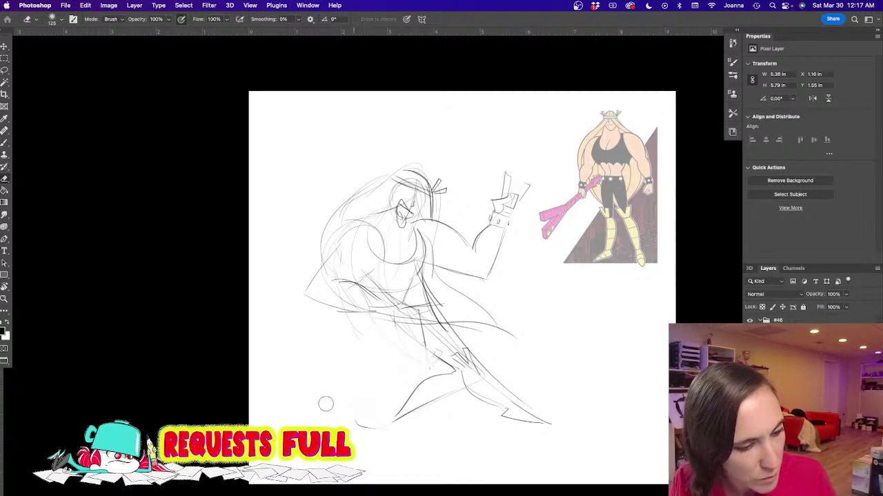
mouse_move(339, 320)
left_mouse_down()
mouse_move(358, 301)
mouse_move(458, 319)
left_mouse_up()
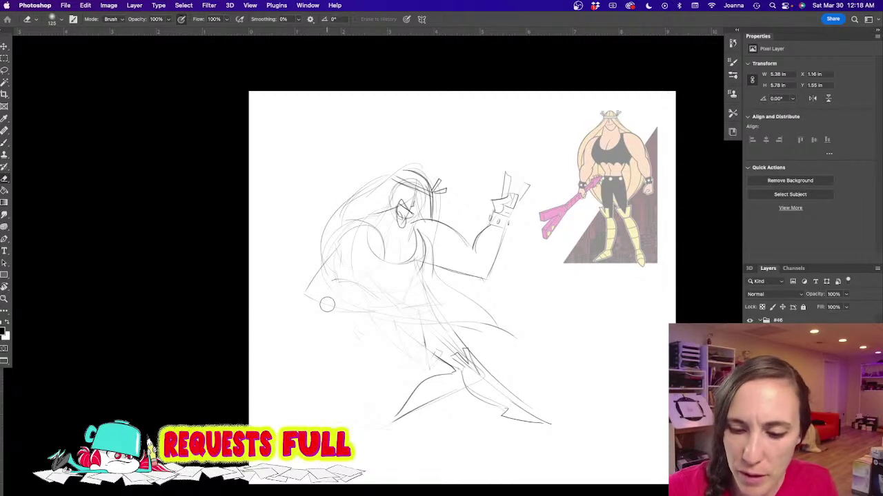
Step: Redraw the hair outline in darker lines from the helmet around the back to a pointed tip beyond the waist
key("b")
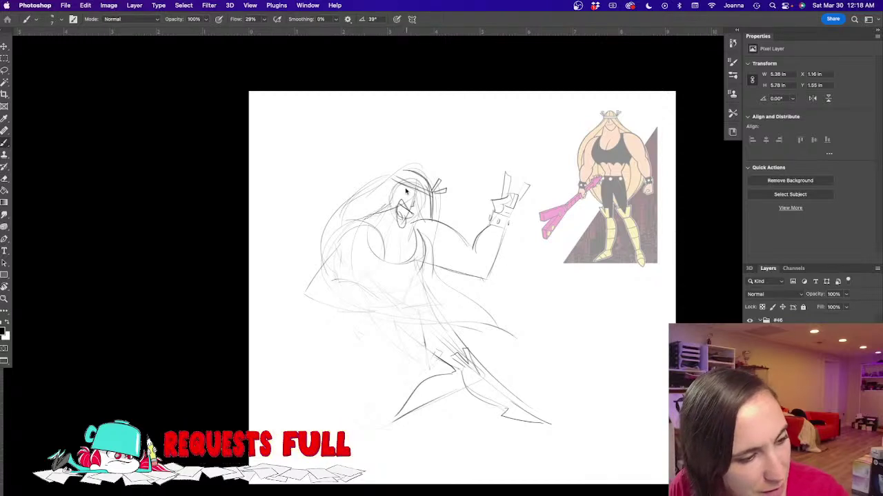
mouse_move(393, 183)
left_mouse_down()
mouse_move(410, 176)
mouse_move(429, 187)
mouse_move(393, 187)
mouse_move(314, 258)
mouse_move(315, 271)
mouse_move(407, 316)
mouse_move(499, 324)
left_mouse_up()
left_click_drag(435, 243, 509, 330)
Step: Draw the torso's side lines tapering to the waist and the curved outline of the chest
left_click_drag(360, 268, 400, 307)
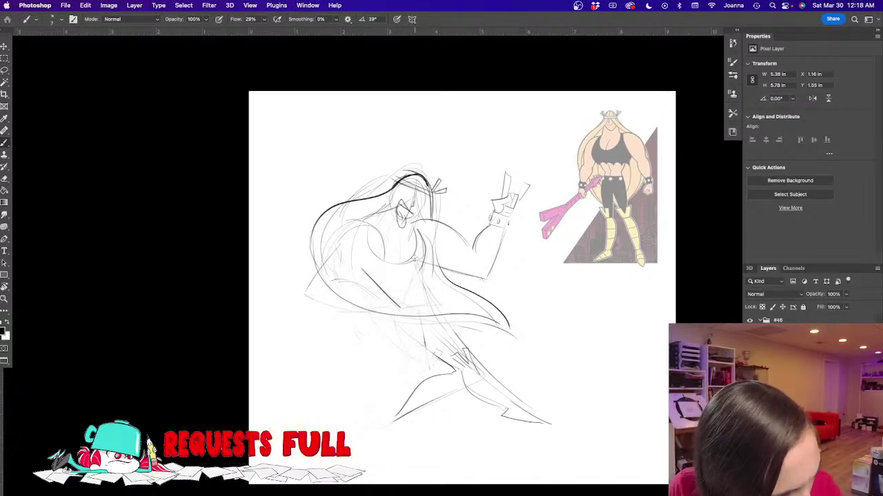
mouse_move(431, 226)
left_mouse_down()
mouse_move(443, 252)
mouse_move(436, 273)
left_mouse_up()
mouse_move(419, 226)
left_mouse_down()
mouse_move(435, 273)
mouse_move(427, 307)
mouse_move(452, 376)
left_mouse_up()
Step: Redraw both legs from the hips down, with a pointed foot on each
left_click_drag(419, 305, 462, 369)
left_click_drag(430, 304, 477, 364)
mouse_move(392, 416)
left_mouse_down()
mouse_move(418, 420)
mouse_move(377, 424)
mouse_move(432, 431)
left_mouse_up()
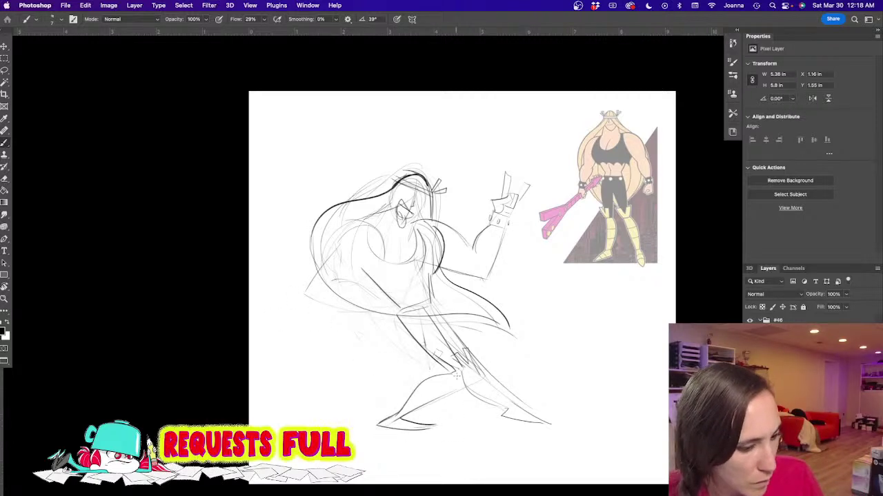
mouse_move(468, 383)
left_mouse_down()
mouse_move(508, 411)
mouse_move(487, 376)
mouse_move(550, 430)
mouse_move(503, 421)
mouse_move(553, 434)
left_mouse_up()
mouse_move(424, 309)
left_mouse_down()
mouse_move(471, 374)
mouse_move(536, 424)
left_mouse_up()
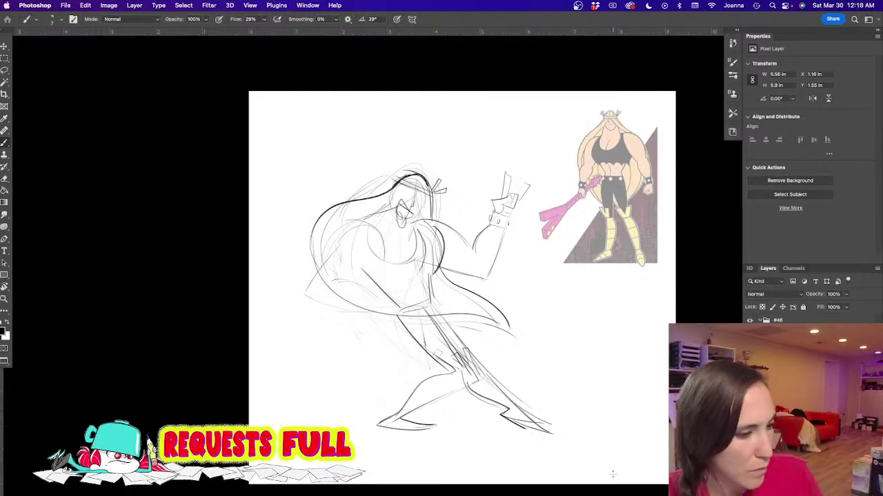
Step: Draw the lowered arm from the shoulder with a bent elbow, and begin the guitar's forked body behind the hips
mouse_move(377, 211)
left_mouse_down()
mouse_move(337, 272)
mouse_move(341, 297)
left_mouse_up()
mouse_move(385, 247)
left_mouse_down()
mouse_move(380, 350)
mouse_move(424, 324)
left_mouse_up()
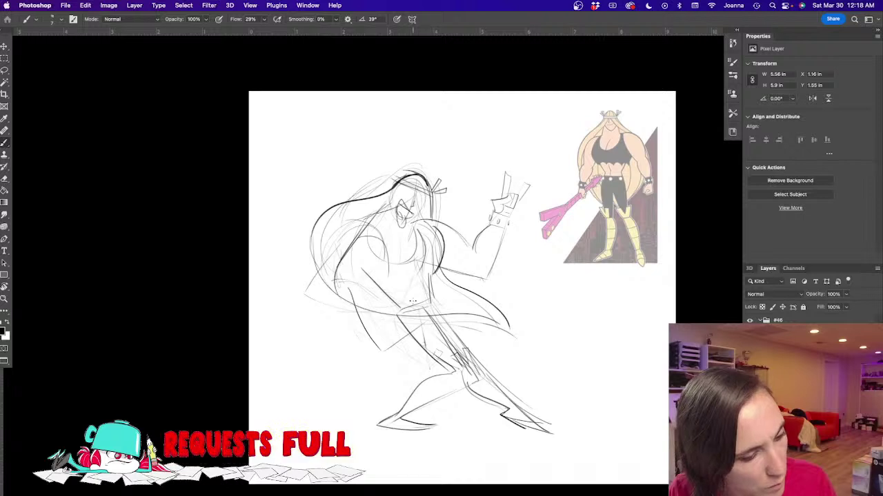
mouse_move(344, 306)
left_mouse_down()
mouse_move(382, 310)
mouse_move(385, 319)
mouse_move(349, 343)
mouse_move(363, 351)
mouse_move(413, 313)
left_mouse_up()
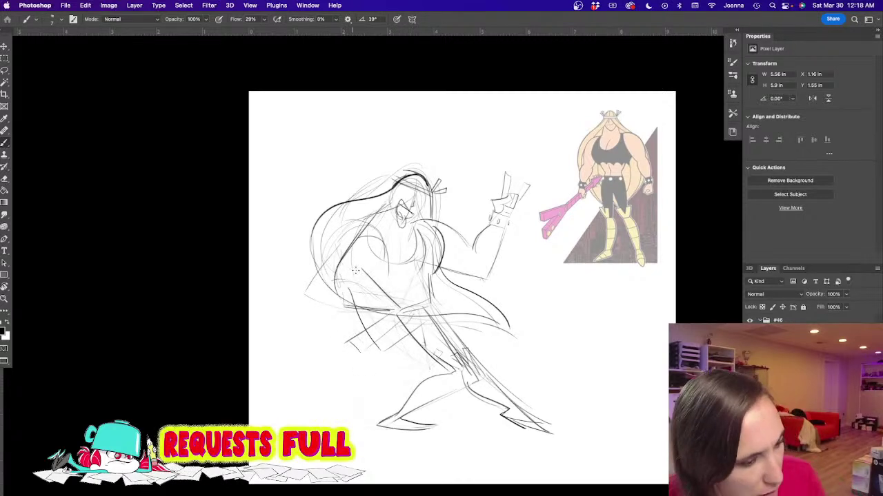
Step: Sketch the guitar neck across the hips, ending in a pointed triangular headstock, and fill in the body's lower prong
left_click_drag(358, 292, 504, 315)
left_click_drag(407, 296, 531, 313)
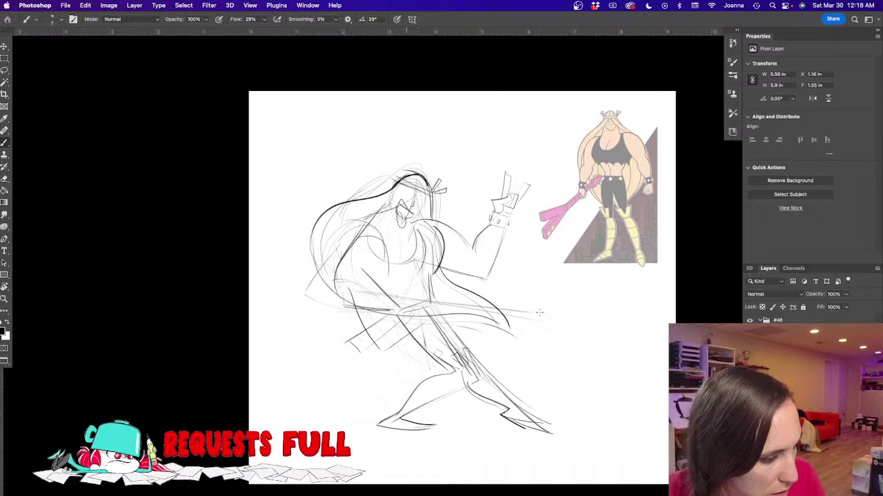
left_click_drag(350, 304, 408, 311)
mouse_move(355, 331)
left_mouse_down()
mouse_move(401, 310)
mouse_move(359, 340)
left_mouse_up()
mouse_move(366, 339)
left_mouse_down()
mouse_move(414, 311)
mouse_move(480, 317)
left_mouse_up()
left_click_drag(418, 309, 525, 324)
left_click_drag(492, 319, 559, 318)
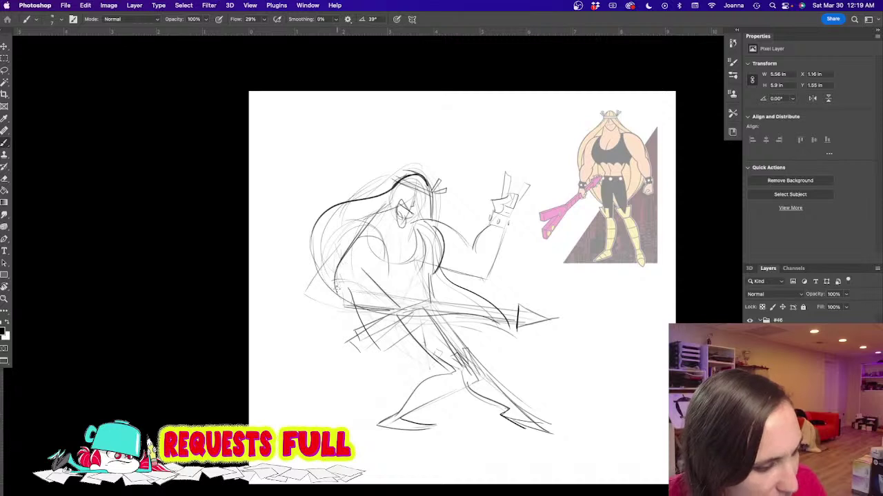
Step: Redraw the lowered arm hanging straighter from the shoulder, with its forearm bent across the guitar body
mouse_move(368, 222)
left_mouse_down()
mouse_move(343, 259)
mouse_move(357, 352)
left_mouse_up()
left_click_drag(360, 359, 376, 357)
left_click_drag(354, 255, 348, 343)
left_click_drag(353, 345, 411, 320)
mouse_move(361, 305)
left_mouse_down()
mouse_move(417, 308)
mouse_move(397, 308)
mouse_move(427, 297)
left_mouse_up()
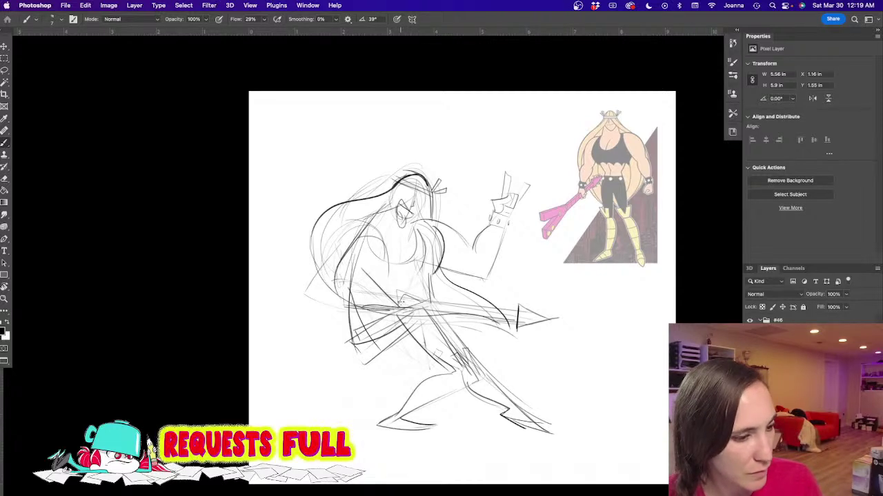
Step: Sketch the boxy fist gripping the guitar neck, and add the wristband and forearm top line
left_click_drag(404, 292, 423, 291)
mouse_move(423, 291)
left_mouse_down()
mouse_move(419, 300)
mouse_move(440, 314)
left_mouse_up()
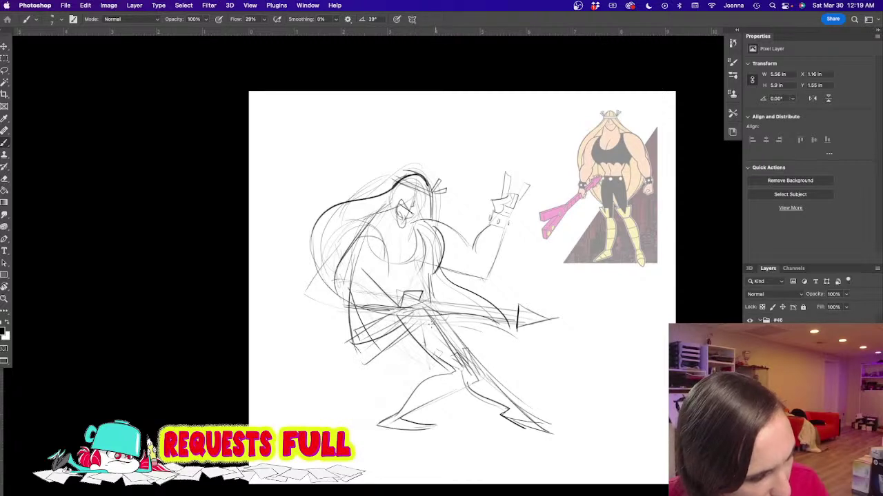
mouse_move(401, 307)
left_mouse_down()
mouse_move(412, 325)
mouse_move(400, 332)
mouse_move(366, 316)
left_mouse_up()
left_click_drag(365, 316, 345, 325)
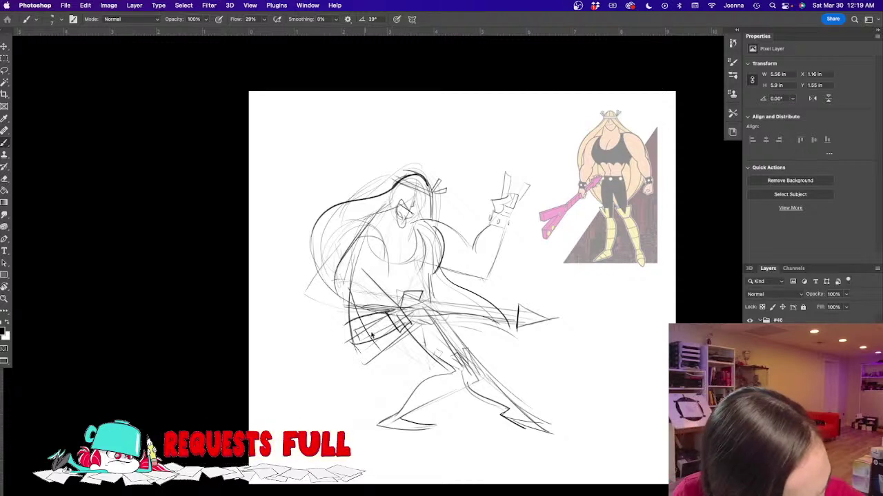
Step: Rework the lowered arm's upper arm and elbow curves, and draw the shoulder strap and scooped neckline
mouse_move(410, 320)
left_mouse_down()
mouse_move(337, 358)
mouse_move(353, 255)
left_mouse_up()
mouse_move(351, 268)
left_mouse_down()
mouse_move(343, 351)
mouse_move(353, 262)
mouse_move(383, 304)
mouse_move(351, 335)
left_mouse_up()
mouse_move(350, 275)
left_mouse_down()
mouse_move(372, 263)
mouse_move(384, 303)
left_mouse_up()
left_click_drag(378, 209, 346, 276)
mouse_move(362, 238)
left_mouse_down()
mouse_move(384, 260)
mouse_move(417, 226)
mouse_move(412, 282)
left_mouse_up()
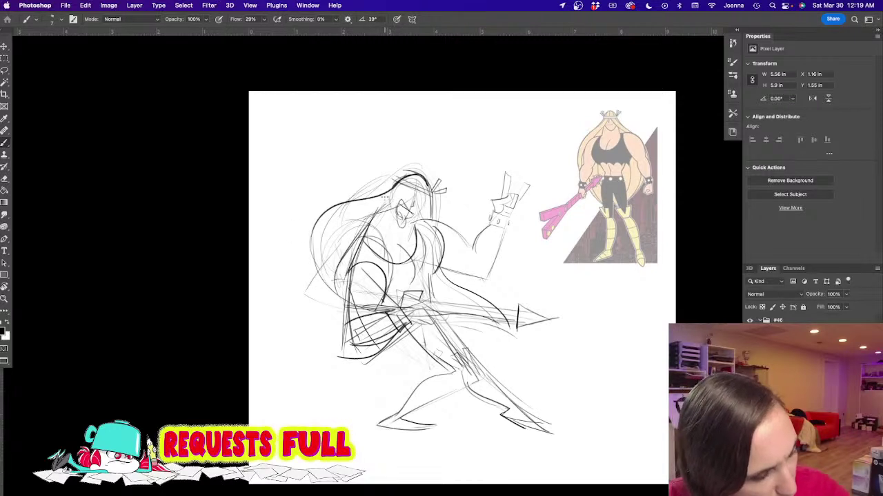
Step: Draw the hair end flowing out beneath the raised arm, and sketch a bent leg planted farther back
mouse_move(413, 199)
left_mouse_down()
mouse_move(365, 213)
mouse_move(323, 250)
mouse_move(335, 299)
mouse_move(543, 292)
left_mouse_up()
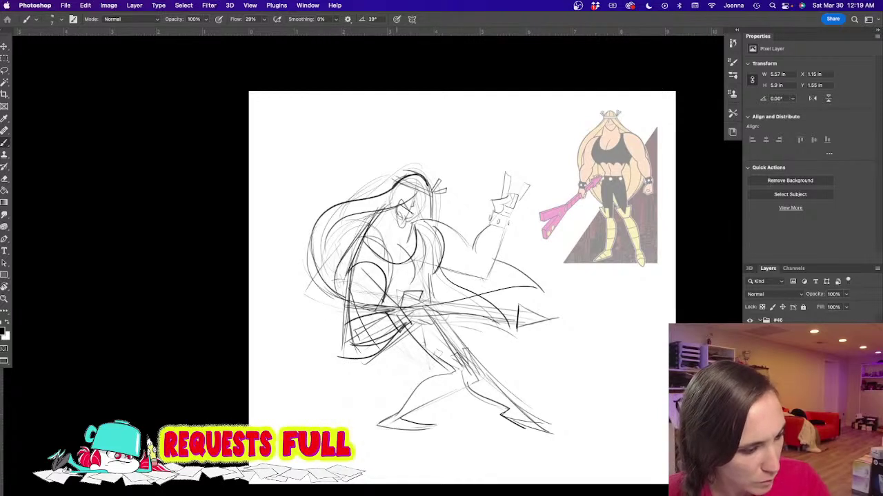
left_click_drag(416, 383, 322, 433)
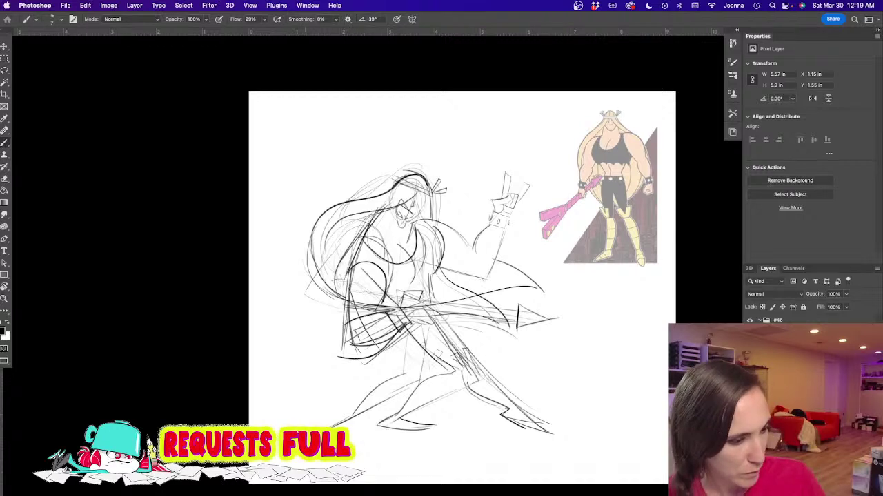
Step: Erase the previous versions of both legs and feet
key("e")
mouse_move(431, 333)
left_mouse_down()
mouse_move(463, 368)
mouse_move(441, 394)
mouse_move(392, 422)
mouse_move(449, 429)
left_mouse_up()
left_click_drag(507, 415, 552, 421)
left_click_drag(329, 392, 420, 398)
Step: Enlarge the eraser to 250 and lighten the guitar, torso, hair and hip construction lines
key("bracketright")
key("bracketright")
key("bracketright")
key("bracketright")
left_click_drag(486, 308, 444, 360)
mouse_move(415, 282)
left_mouse_down()
mouse_move(427, 252)
mouse_move(404, 230)
mouse_move(477, 233)
mouse_move(512, 204)
mouse_move(522, 216)
left_mouse_up()
mouse_move(496, 276)
left_mouse_down()
mouse_move(458, 355)
mouse_move(506, 362)
mouse_move(493, 413)
mouse_move(623, 445)
mouse_move(601, 327)
mouse_move(545, 297)
mouse_move(577, 333)
left_mouse_up()
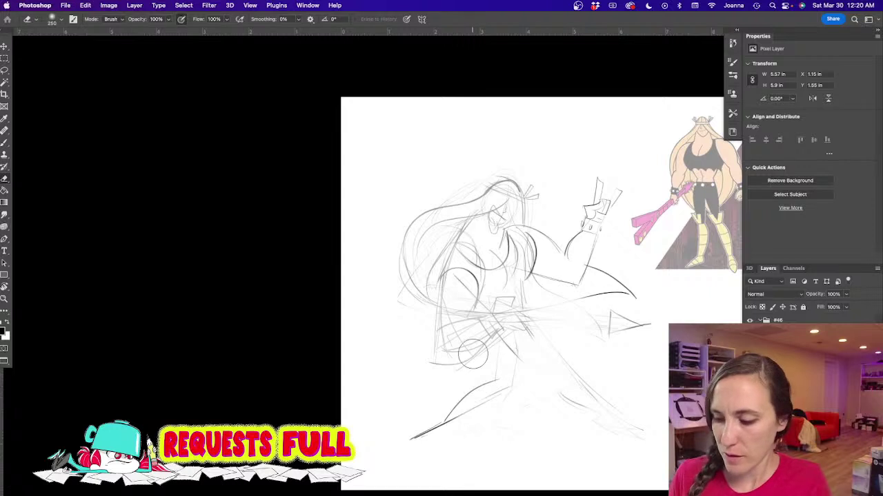
Step: Redraw the bent leg's thigh and the extended leg with its boot cuff and pointed foot
key("b")
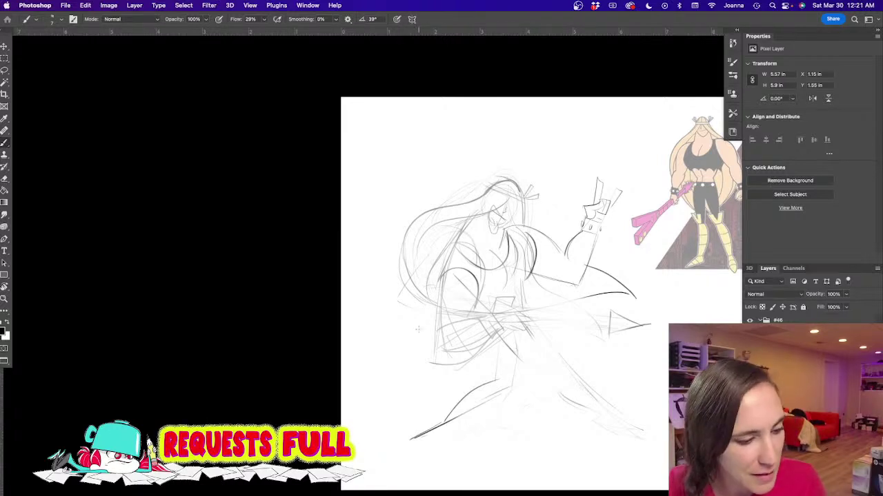
left_click_drag(495, 347, 496, 380)
left_click_drag(516, 338, 509, 385)
mouse_move(512, 318)
left_mouse_down()
mouse_move(580, 387)
mouse_move(558, 360)
mouse_move(541, 373)
mouse_move(519, 344)
mouse_move(555, 379)
mouse_move(499, 366)
mouse_move(567, 405)
left_mouse_up()
left_click_drag(527, 354, 586, 413)
mouse_move(532, 368)
left_mouse_down()
mouse_move(593, 420)
mouse_move(571, 420)
mouse_move(604, 431)
left_mouse_up()
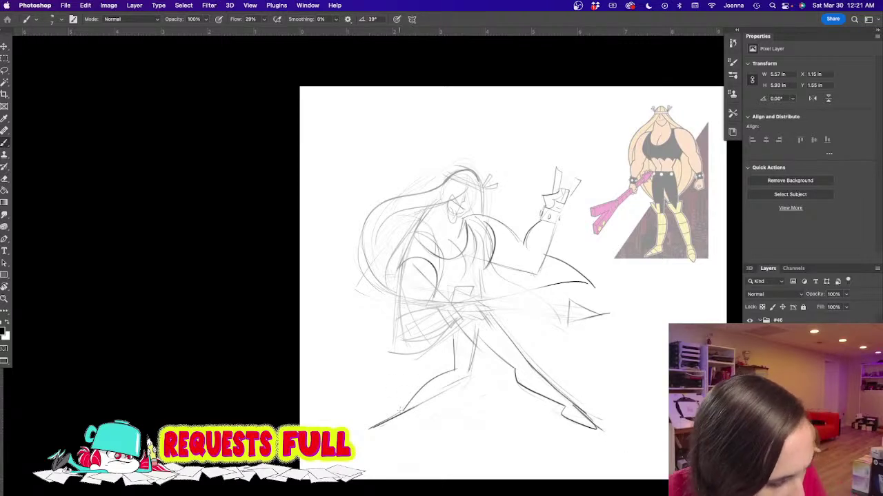
left_click_drag(408, 413, 445, 422)
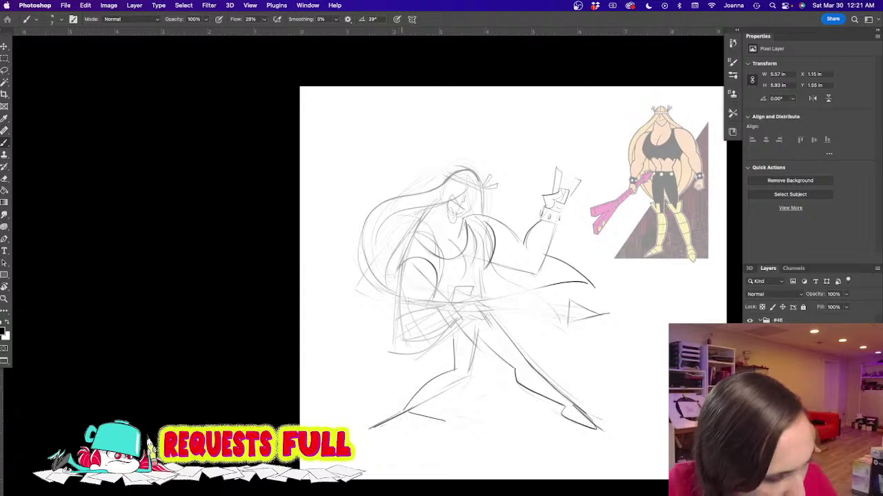
key("super+z")
mouse_move(409, 417)
left_mouse_down()
mouse_move(425, 440)
mouse_move(394, 423)
left_mouse_up()
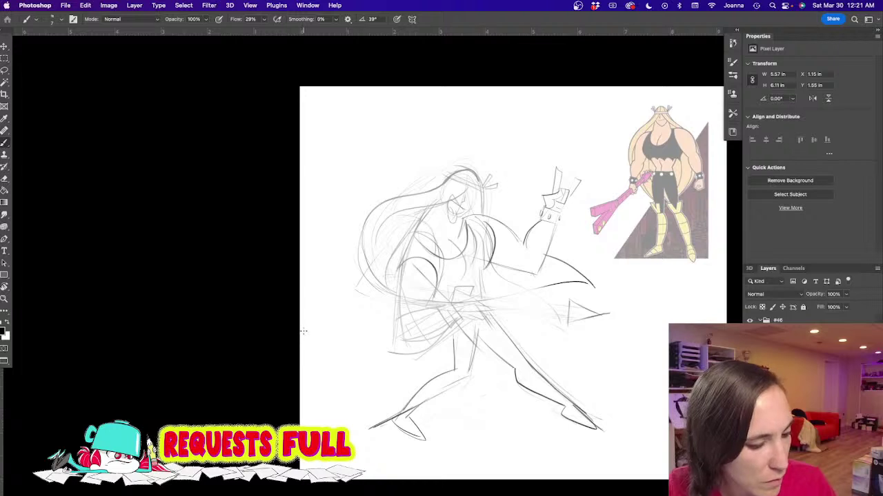
key("super+z")
key("super+z")
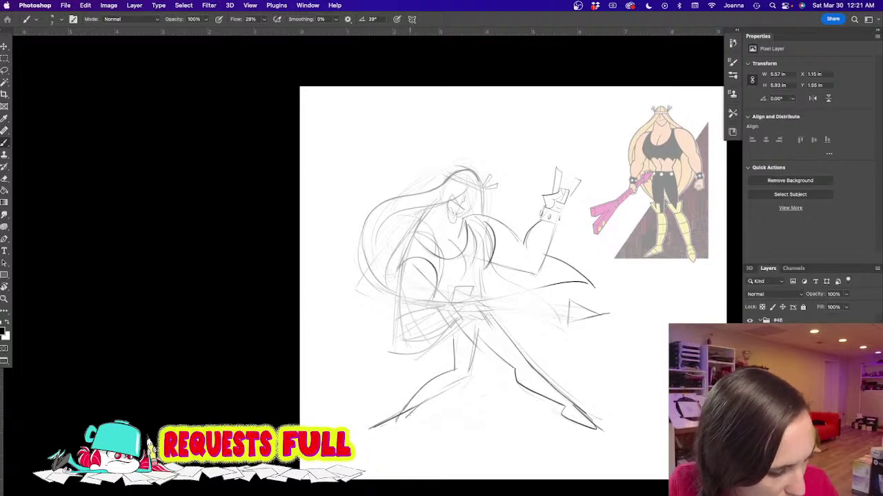
Step: Draw the bent leg's pointed foot and strengthen its thigh and shin outline
mouse_move(426, 425)
left_mouse_down()
mouse_move(406, 414)
mouse_move(394, 420)
mouse_move(409, 408)
mouse_move(417, 434)
mouse_move(431, 431)
mouse_move(389, 426)
left_mouse_up()
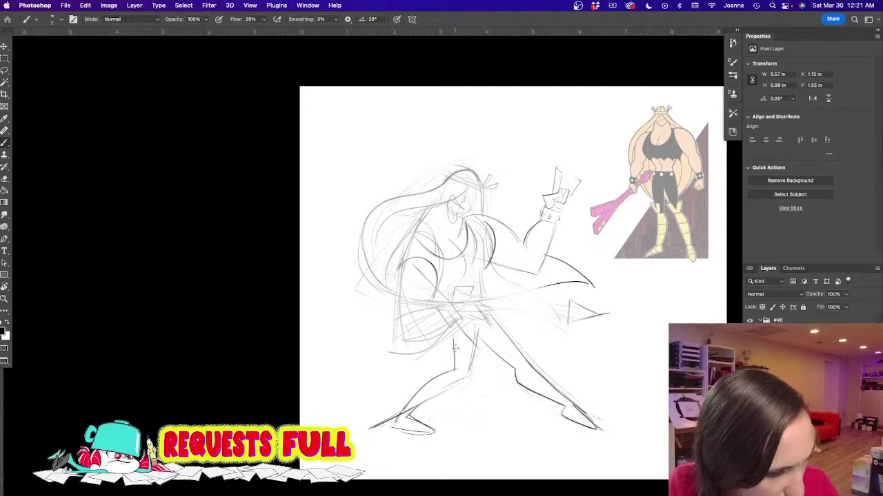
mouse_move(481, 325)
left_mouse_down()
mouse_move(466, 380)
mouse_move(404, 416)
left_mouse_up()
mouse_move(443, 369)
left_mouse_down()
mouse_move(423, 379)
mouse_move(395, 421)
left_mouse_up()
Step: Draw the lowered arm in dark lines with its rounded upper arm, bent forearm, wristband and closed fist
mouse_move(429, 208)
left_mouse_down()
mouse_move(397, 288)
mouse_move(394, 344)
left_mouse_up()
mouse_move(413, 311)
left_mouse_down()
mouse_move(449, 305)
mouse_move(402, 322)
mouse_move(397, 342)
left_mouse_up()
key("super+z")
mouse_move(450, 318)
left_mouse_down()
mouse_move(427, 341)
mouse_move(397, 343)
left_mouse_up()
mouse_move(406, 262)
left_mouse_down()
mouse_move(432, 266)
mouse_move(429, 309)
mouse_move(448, 323)
mouse_move(458, 317)
left_mouse_up()
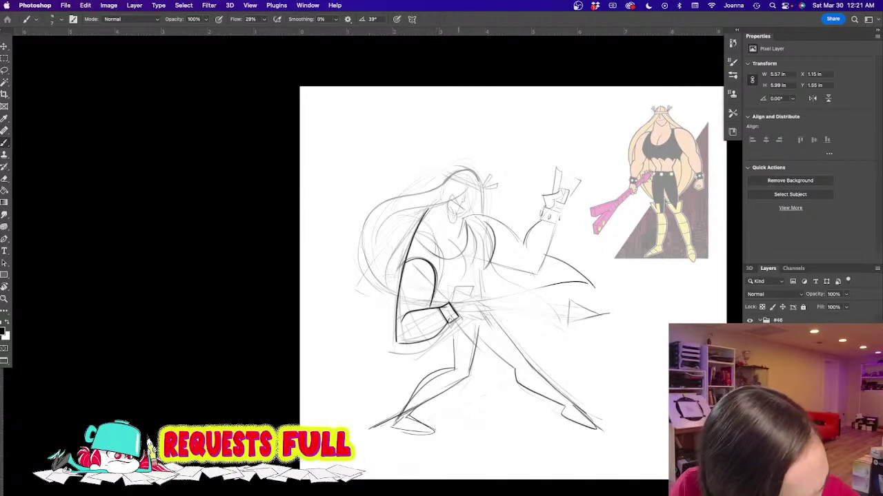
mouse_move(455, 291)
left_mouse_down()
mouse_move(467, 284)
mouse_move(477, 297)
left_mouse_up()
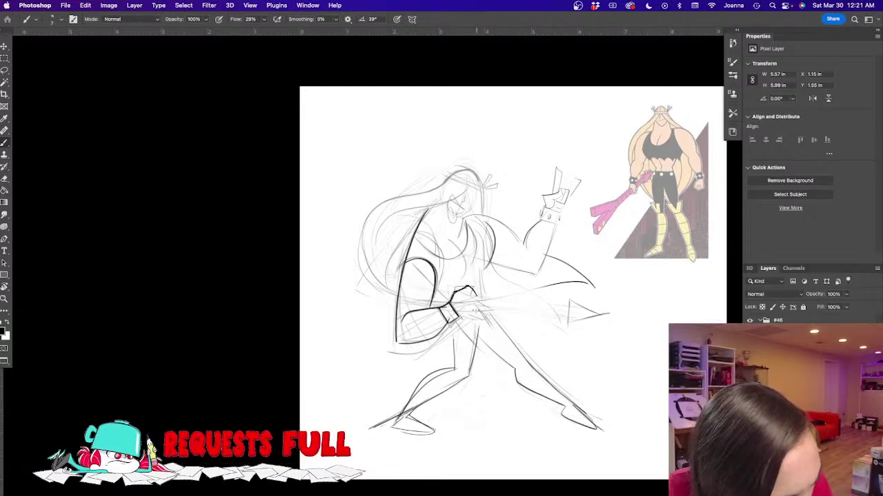
left_click_drag(470, 296, 485, 323)
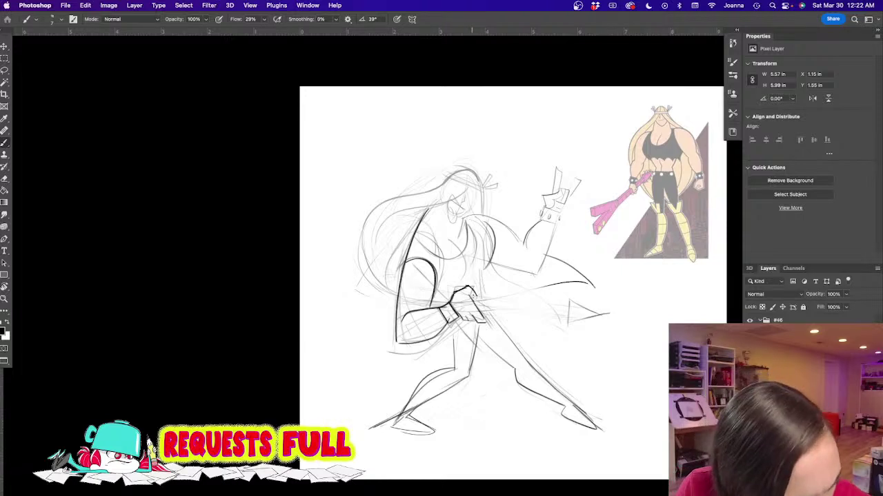
Step: Draw the guitar neck angling upward from the fist and the two squared prongs of its forked body behind the arm
left_click_drag(548, 279, 473, 302)
mouse_move(474, 302)
left_mouse_down()
mouse_move(549, 280)
mouse_move(543, 292)
mouse_move(482, 309)
left_mouse_up()
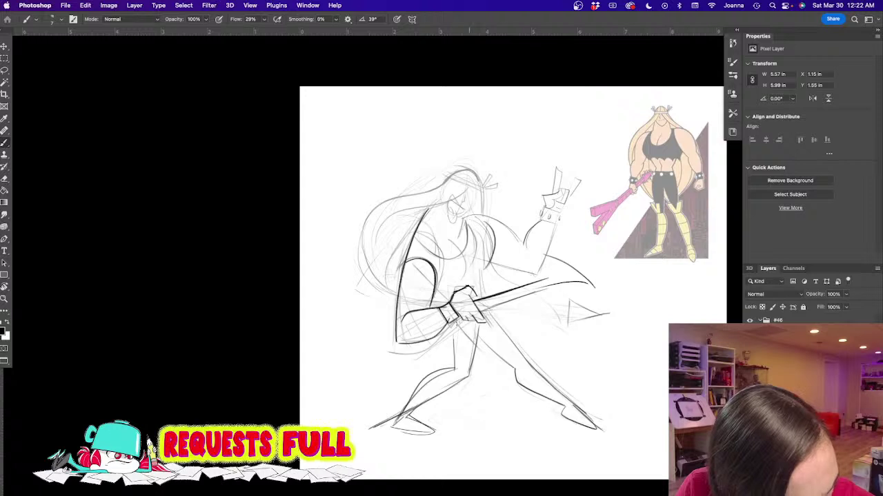
mouse_move(457, 324)
left_mouse_down()
mouse_move(405, 380)
mouse_move(391, 369)
left_mouse_up()
left_click_drag(390, 370, 406, 378)
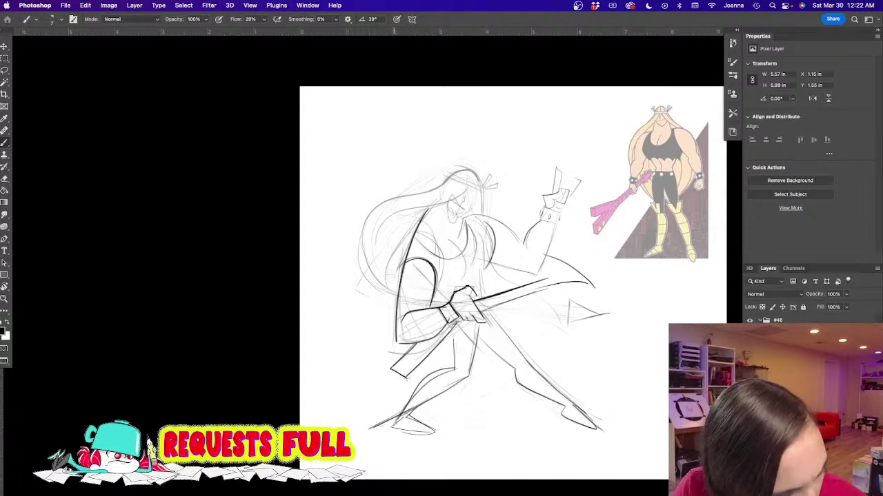
mouse_move(397, 322)
left_mouse_down()
mouse_move(372, 329)
mouse_move(397, 338)
left_mouse_up()
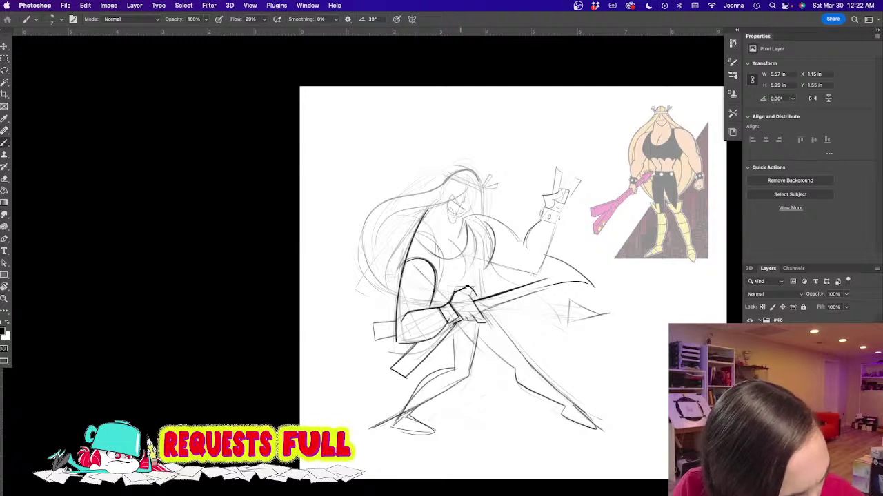
left_click_drag(443, 336, 412, 378)
left_click_drag(476, 312, 546, 287)
left_click_drag(488, 297, 545, 278)
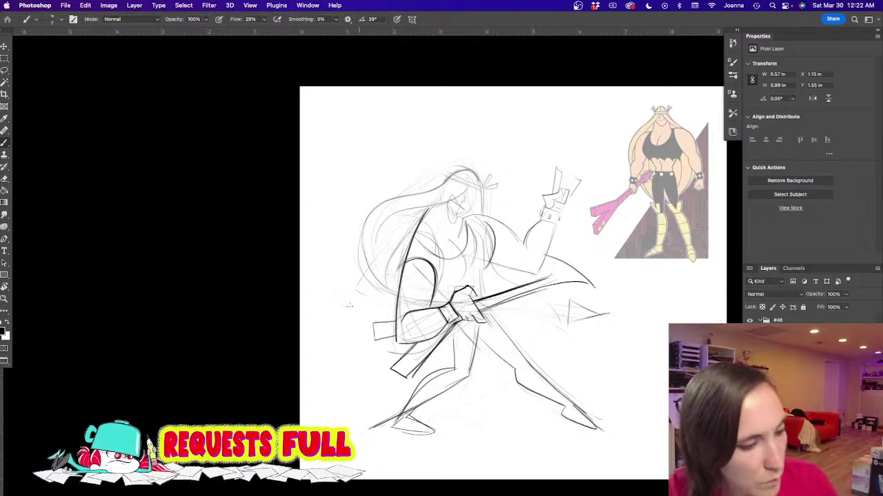
Step: Redraw the hair end curving down beside the extended leg, and erase the old hair tip and headstock lines
left_click_drag(505, 242, 548, 348)
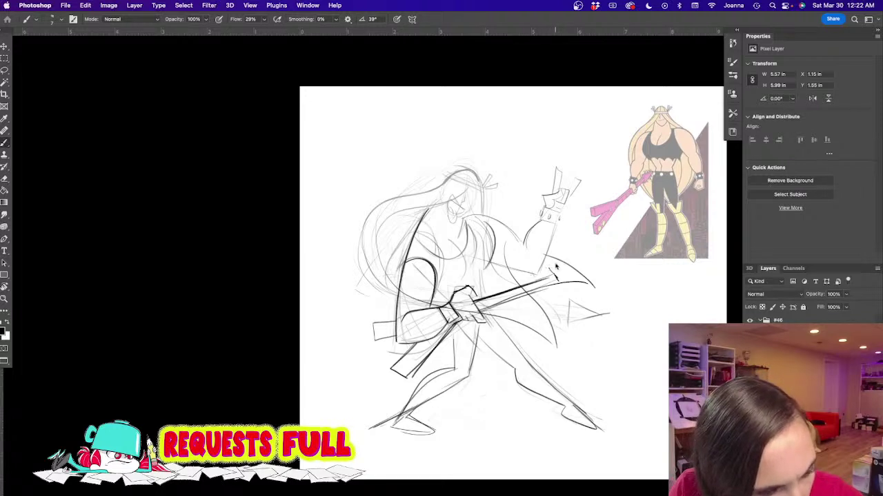
mouse_move(551, 269)
left_mouse_down()
mouse_move(581, 265)
mouse_move(560, 287)
mouse_move(561, 266)
mouse_move(593, 292)
mouse_move(573, 315)
left_mouse_up()
key("e")
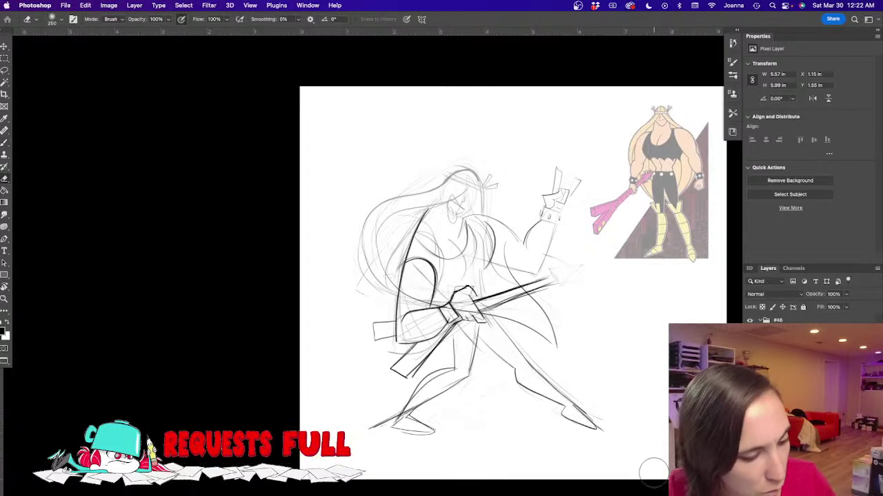
Step: Erase the dark outlines of both legs and feet down to faint guide lines
mouse_move(411, 405)
left_mouse_down()
mouse_move(366, 427)
mouse_move(386, 413)
left_mouse_up()
mouse_move(446, 362)
left_mouse_down()
mouse_move(431, 406)
mouse_move(407, 433)
left_mouse_up()
left_click_drag(570, 406, 601, 429)
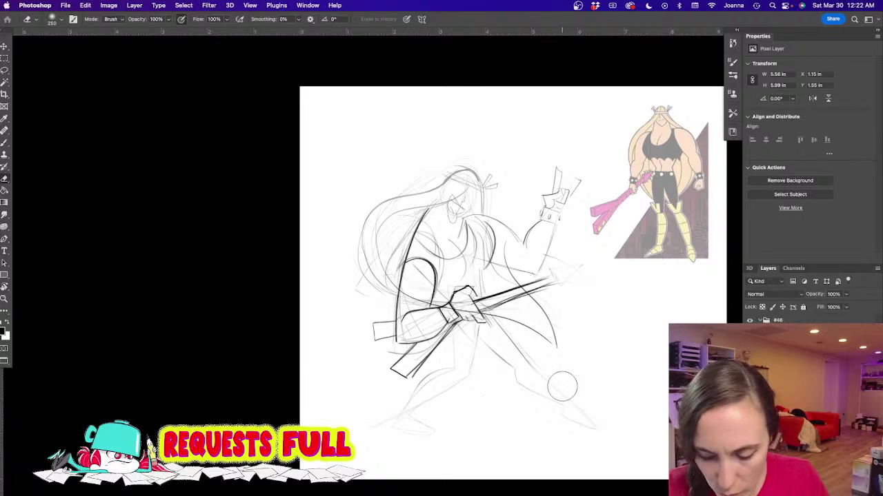
Step: Redraw both legs in dark lines, with the extended leg ending in a pointed foot and the other bent at the knee
key("b")
left_click_drag(489, 316, 589, 429)
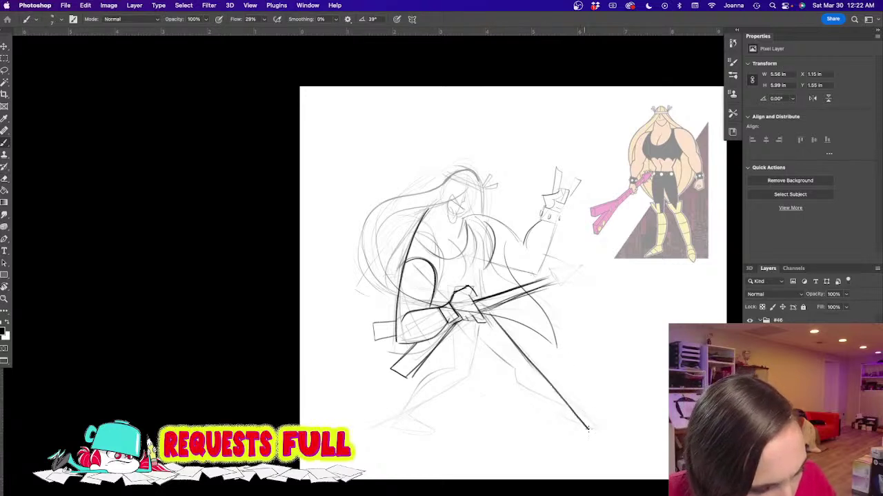
key("ctrl+z")
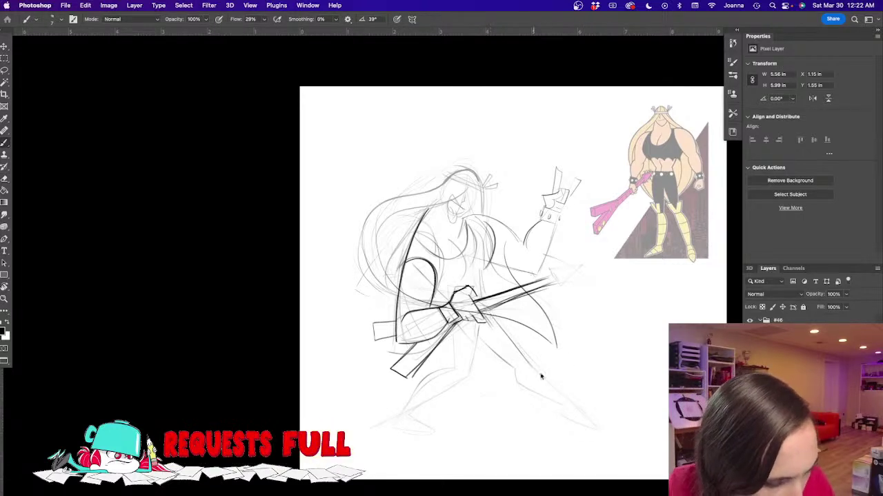
key("ctrl+z")
left_click_drag(488, 317, 589, 423)
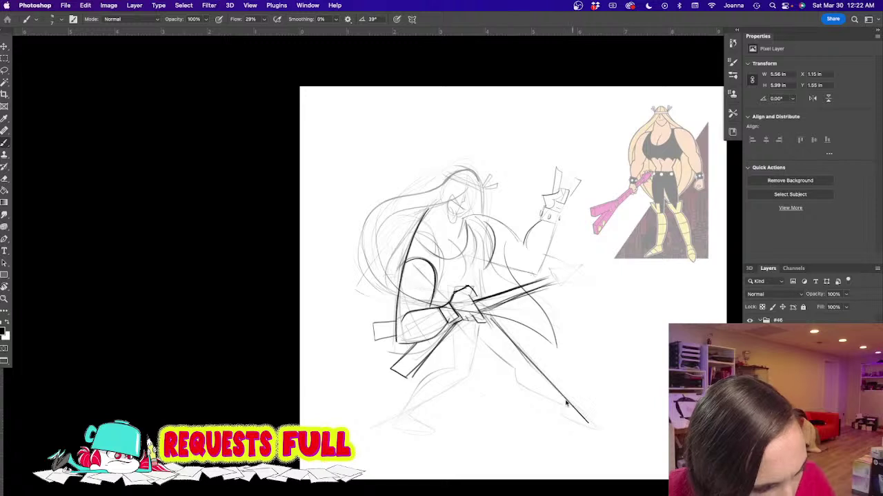
mouse_move(476, 334)
left_mouse_down()
mouse_move(514, 367)
mouse_move(519, 383)
mouse_move(562, 406)
mouse_move(561, 421)
mouse_move(597, 432)
left_mouse_up()
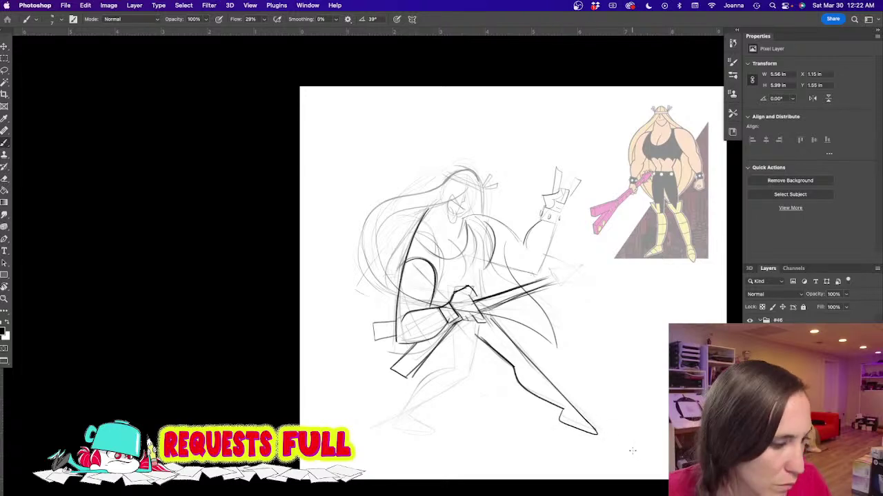
mouse_move(478, 327)
left_mouse_down()
mouse_move(469, 376)
mouse_move(452, 365)
mouse_move(431, 373)
mouse_move(399, 420)
left_mouse_up()
mouse_move(473, 371)
left_mouse_down()
mouse_move(404, 423)
mouse_move(433, 426)
left_mouse_up()
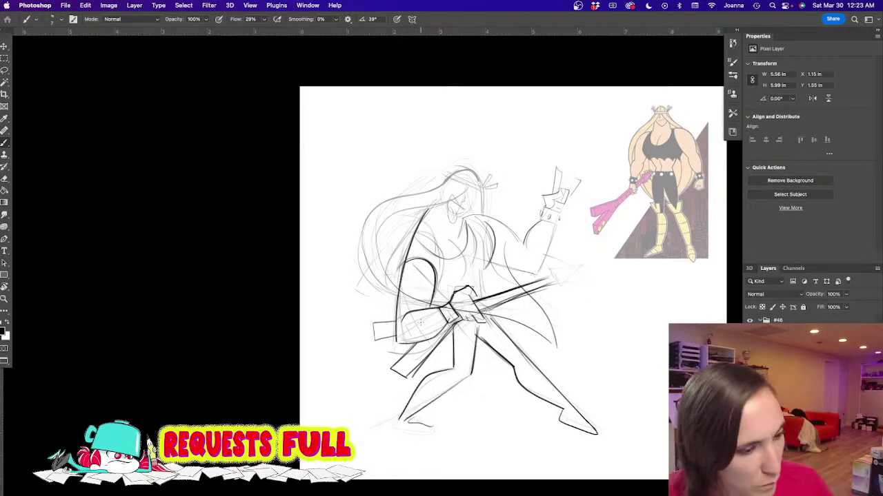
Step: Darken the torso's outer side and chest line, and draw the scalloped hem of the top across the waist
mouse_move(486, 219)
left_mouse_down()
mouse_move(492, 260)
mouse_move(483, 273)
left_mouse_up()
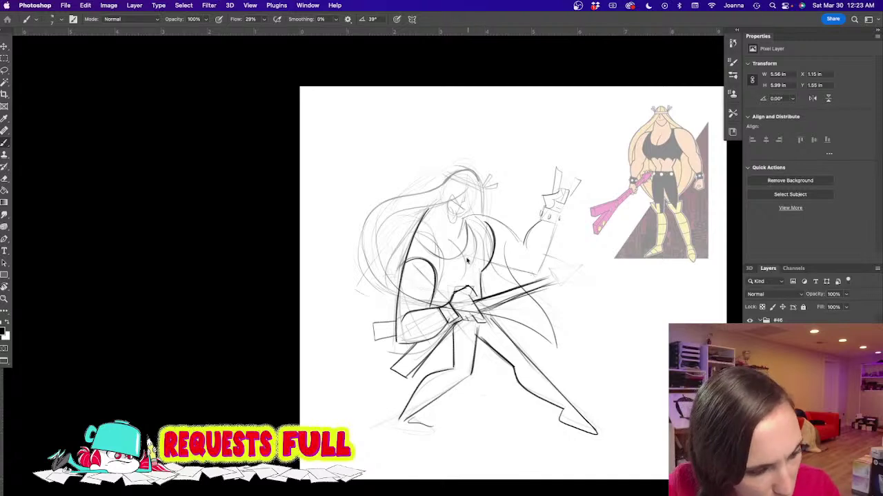
mouse_move(482, 270)
left_mouse_down()
mouse_move(488, 277)
mouse_move(439, 286)
left_mouse_up()
left_click_drag(456, 242, 463, 274)
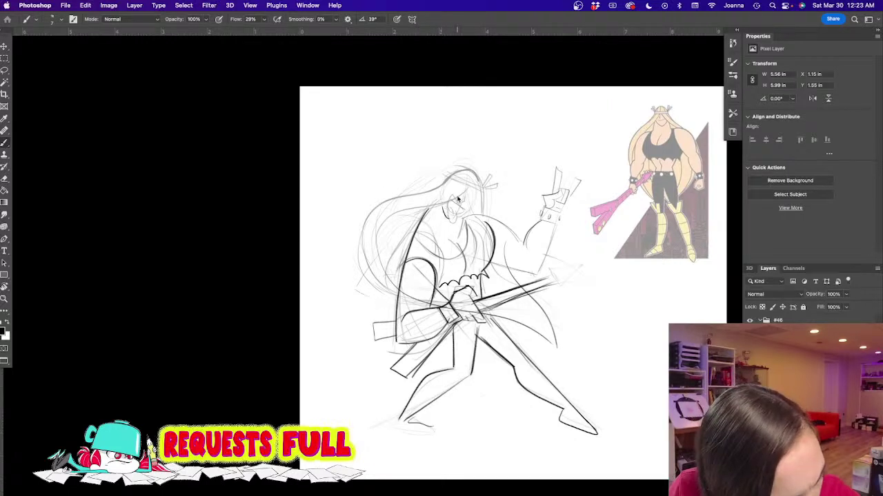
Step: Darken the jaw and the hair strand beside the face, and outline the raised arm's shoulder down to the elbow bend
mouse_move(458, 218)
left_mouse_down()
mouse_move(472, 192)
mouse_move(473, 212)
left_mouse_up()
left_click_drag(472, 173, 484, 214)
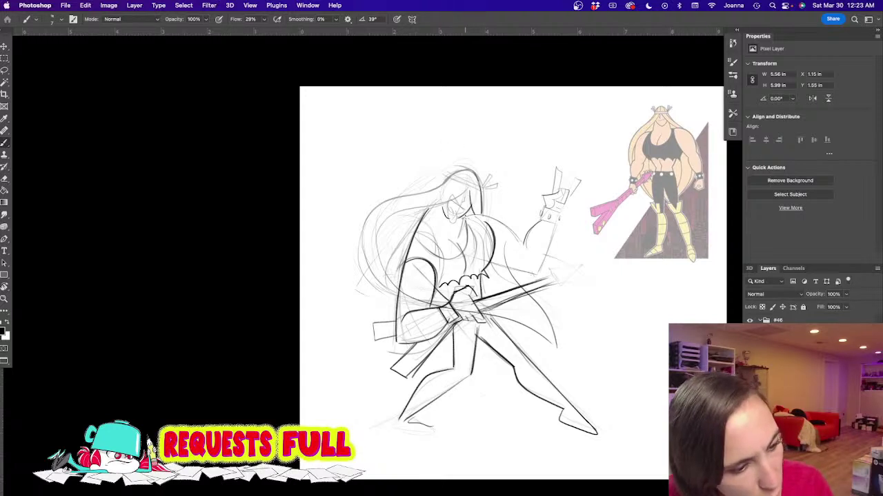
mouse_move(465, 215)
left_mouse_down()
mouse_move(487, 232)
mouse_move(494, 253)
left_mouse_up()
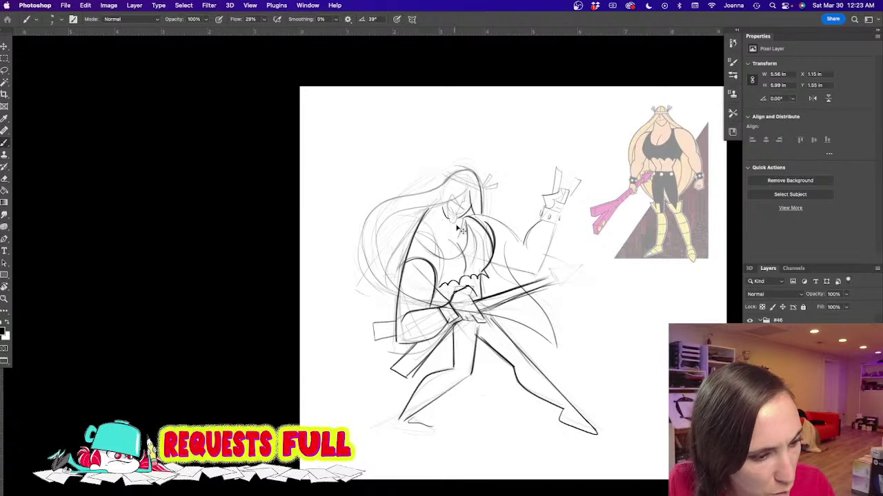
key("super+z")
mouse_move(493, 256)
left_mouse_down()
mouse_move(472, 219)
mouse_move(490, 218)
mouse_move(524, 248)
left_mouse_up()
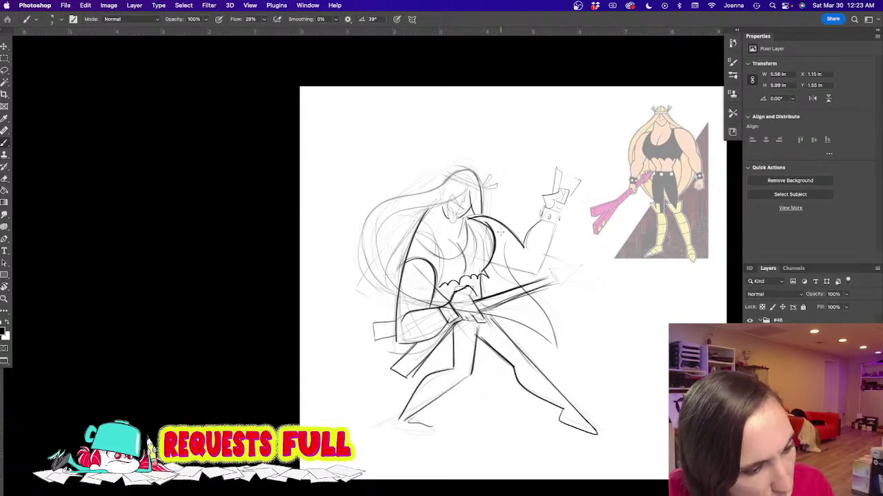
Step: Darken the nose and stuck-out tongue, and draw the long hair sweeping back from the forehead and curving down behind the arm
scroll(452, 210, "up", 3)
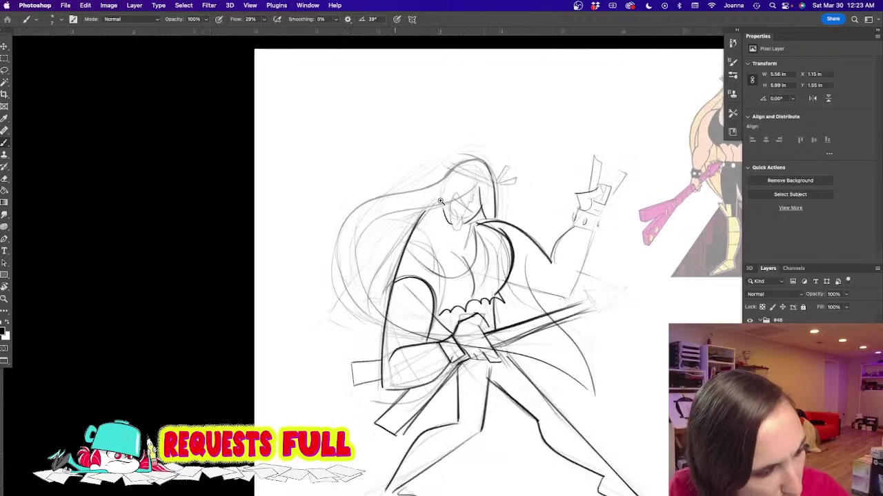
left_click_drag(454, 226, 463, 230)
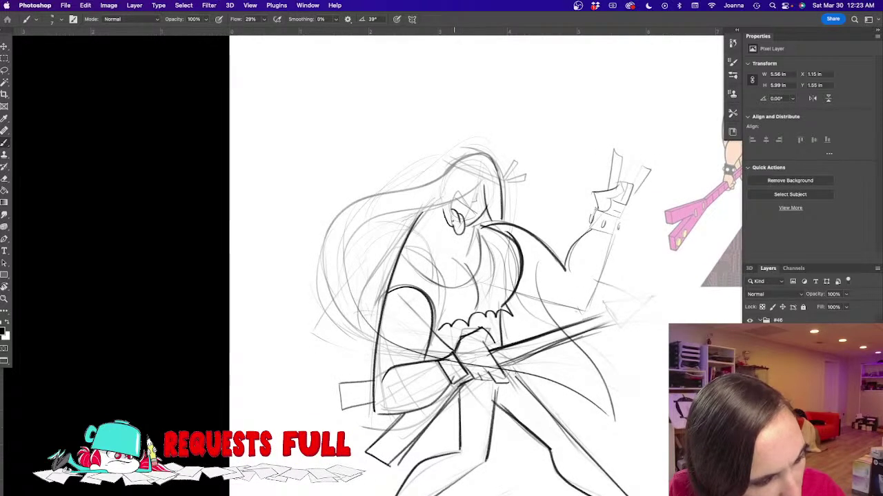
mouse_move(458, 194)
left_mouse_down()
mouse_move(471, 210)
mouse_move(465, 219)
mouse_move(466, 203)
mouse_move(475, 213)
mouse_move(462, 219)
left_mouse_up()
key("super+z")
key("super+z")
mouse_move(485, 182)
left_mouse_down()
mouse_move(368, 223)
mouse_move(346, 261)
left_mouse_up()
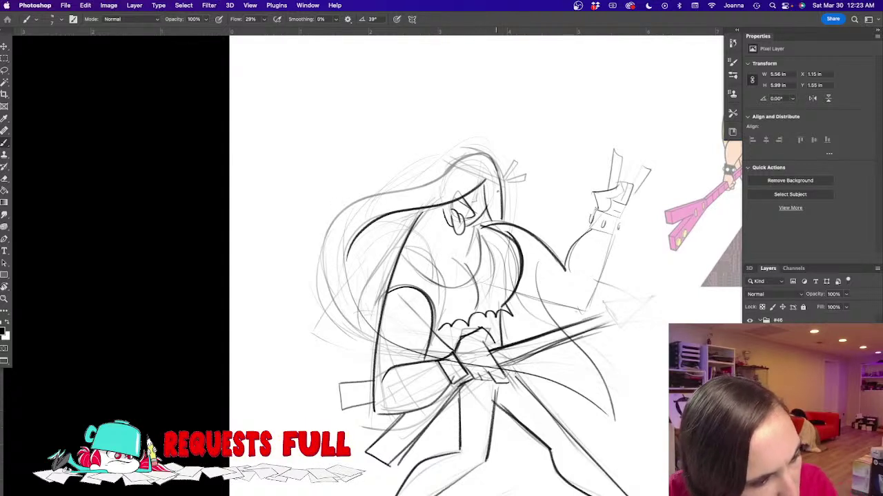
mouse_move(484, 156)
left_mouse_down()
mouse_move(447, 171)
mouse_move(501, 184)
mouse_move(453, 162)
mouse_move(447, 175)
mouse_move(345, 214)
mouse_move(316, 282)
mouse_move(373, 334)
left_mouse_up()
Step: Erase the hair end curving beside the extended leg and clean up the area around the bent leg
mouse_move(559, 382)
left_mouse_down()
mouse_move(353, 387)
mouse_move(427, 390)
left_mouse_up()
mouse_move(385, 348)
left_mouse_down()
mouse_move(419, 392)
mouse_move(437, 400)
mouse_move(439, 380)
left_mouse_up()
key("e")
mouse_move(260, 408)
left_mouse_down()
mouse_move(455, 352)
mouse_move(408, 346)
left_mouse_up()
left_click_drag(380, 400, 363, 368)
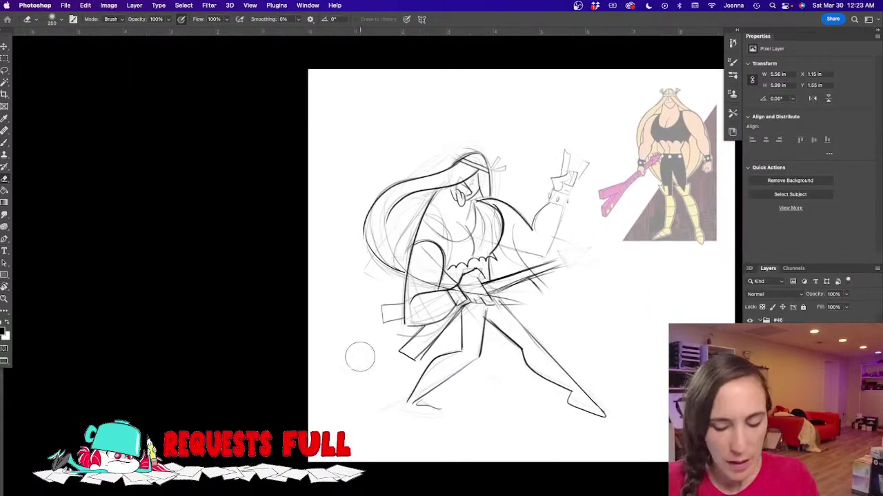
Step: Redraw the bent leg's foot as a pointed toe angled downward, away from the body, replacing the flat foot
key("b")
mouse_move(414, 397)
left_mouse_down()
mouse_move(425, 404)
mouse_move(404, 413)
mouse_move(426, 417)
left_mouse_up()
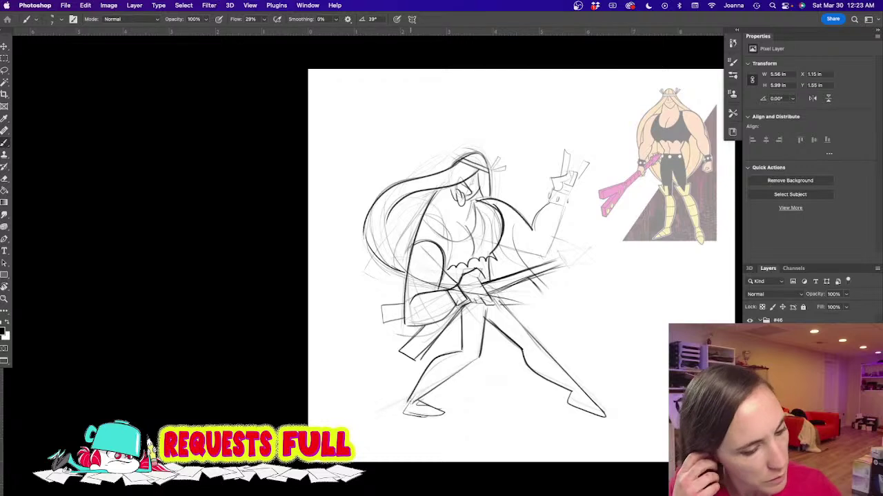
mouse_move(408, 401)
left_mouse_down()
mouse_move(387, 432)
mouse_move(423, 408)
left_mouse_up()
key("e")
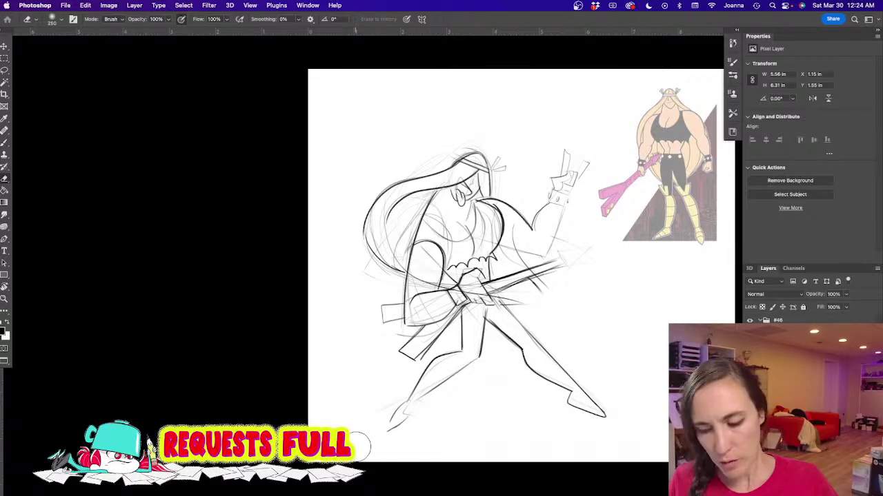
key("b")
left_click_drag(380, 391, 349, 390)
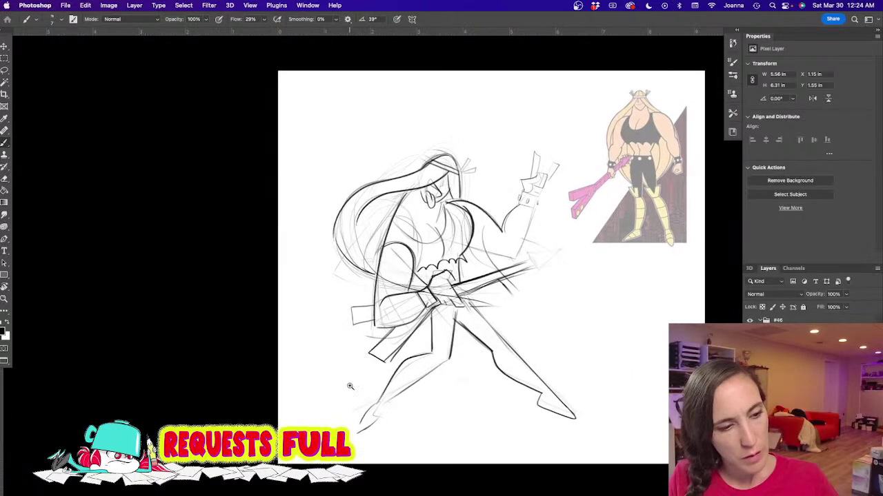
Step: Hide the warrior's reference image and put the warrior sketch out of view
left_click(749, 346)
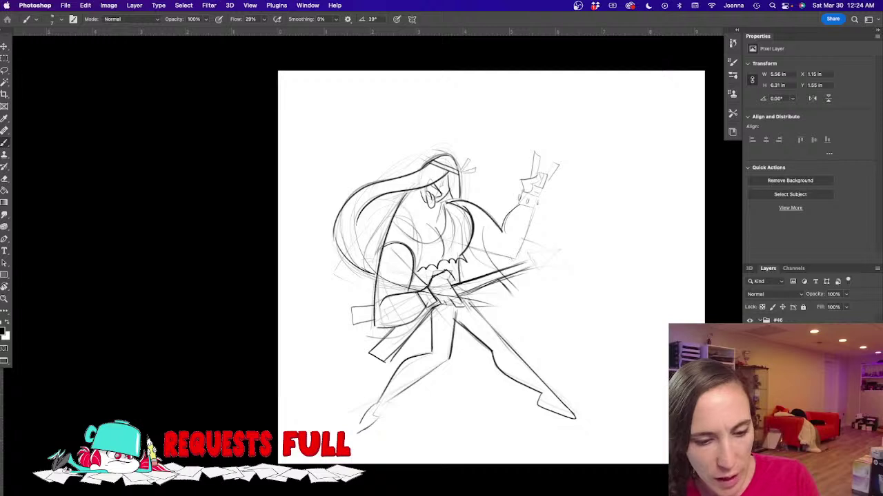
left_click_drag(418, 381, 410, 333)
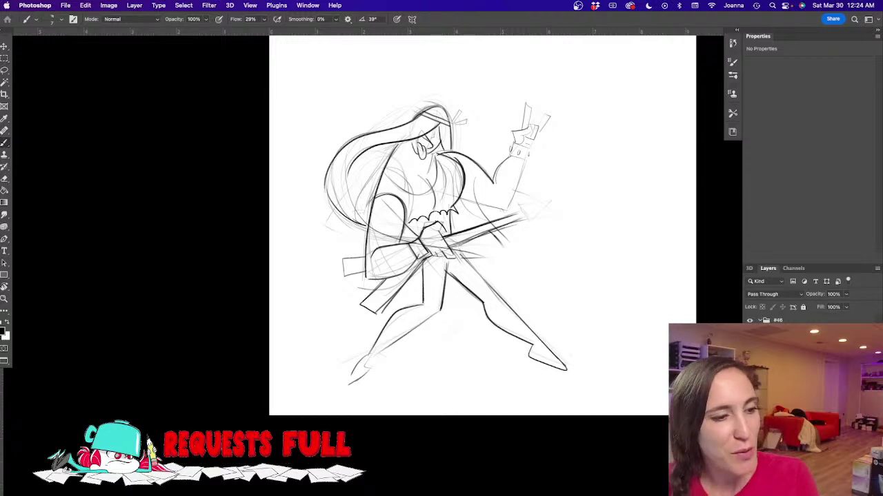
left_click(750, 360)
left_click(750, 350)
left_click_drag(650, 357, 660, 360)
Step: Look through the other character sketches one by one, including the cupcake waiter, rifle holder, gowned lady, genie and bird
key("ctrl+Tab")
key("ctrl+Tab")
key("ctrl+Tab")
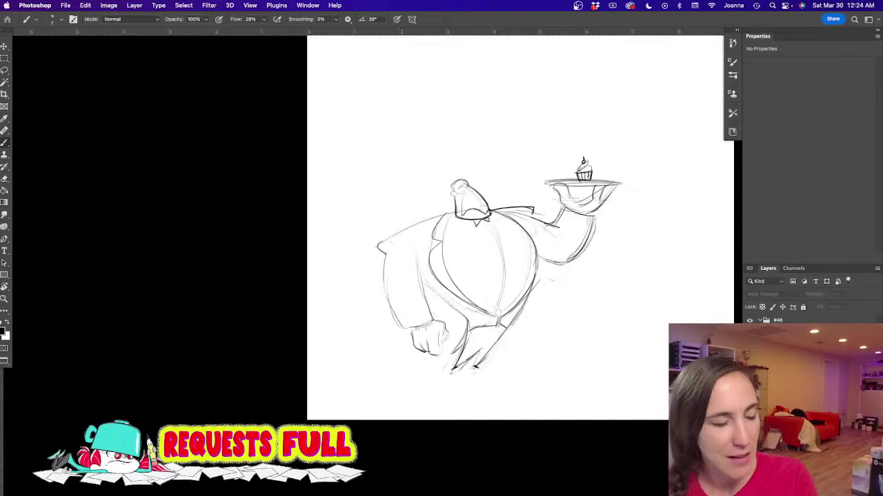
left_click_drag(673, 377, 632, 323)
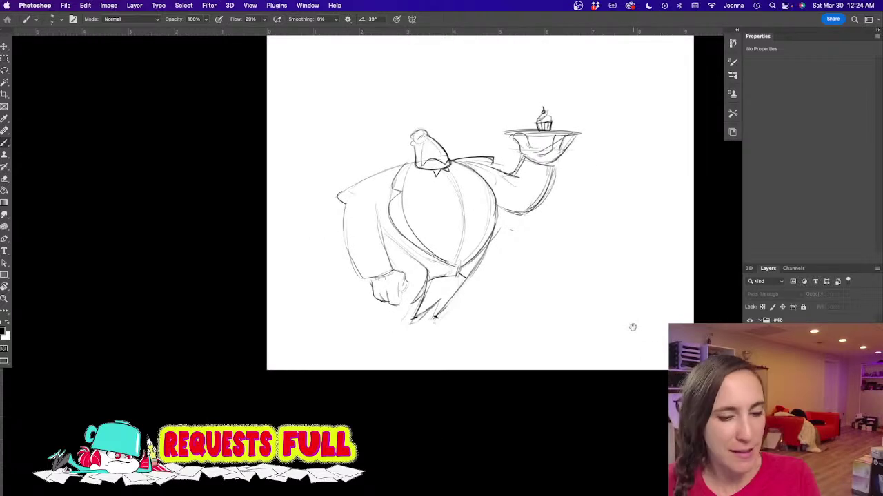
key("ctrl+Tab")
key("ctrl+Tab")
key("ctrl+Tab")
key("ctrl+Tab")
key("ctrl+Tab")
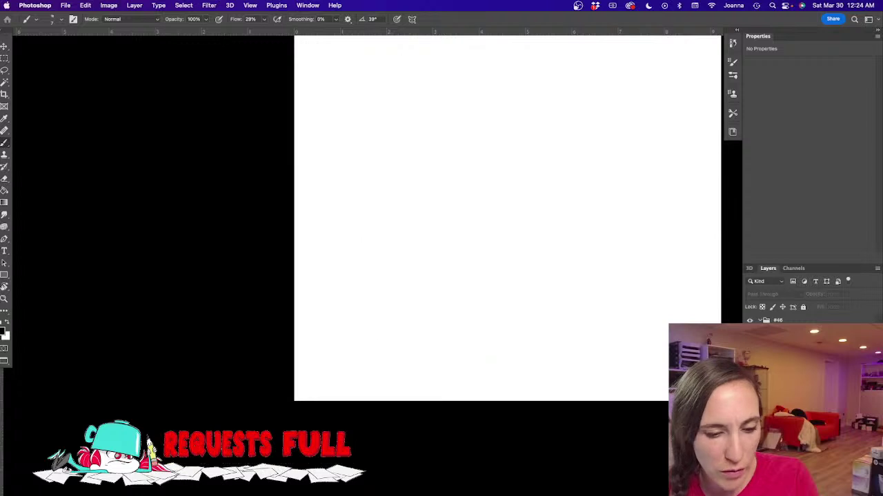
key("ctrl+Tab")
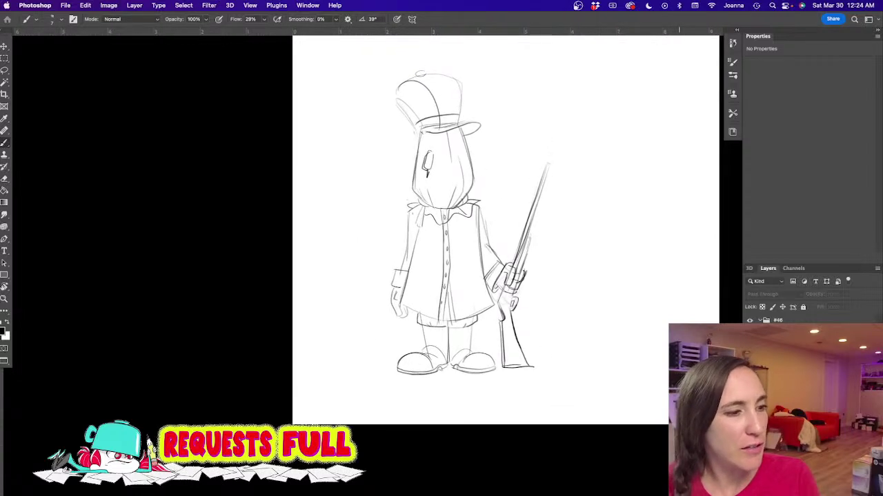
key("ctrl+Tab")
key("ctrl+Tab")
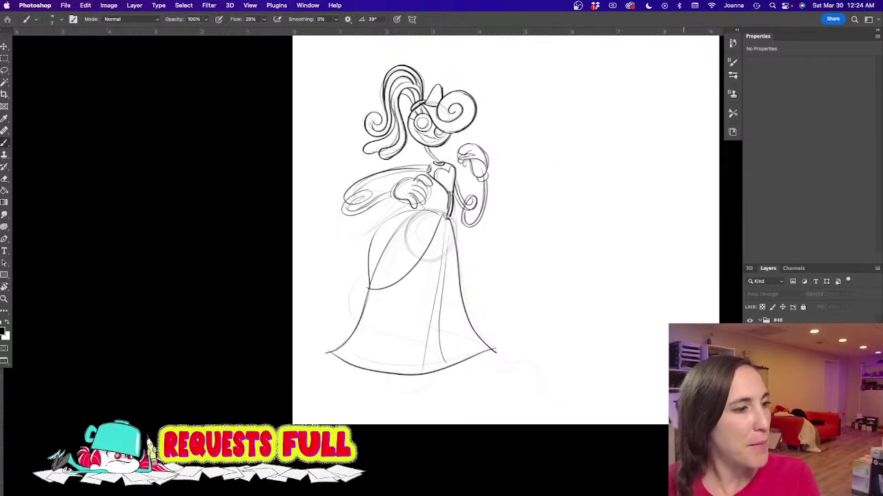
key("ctrl+Tab")
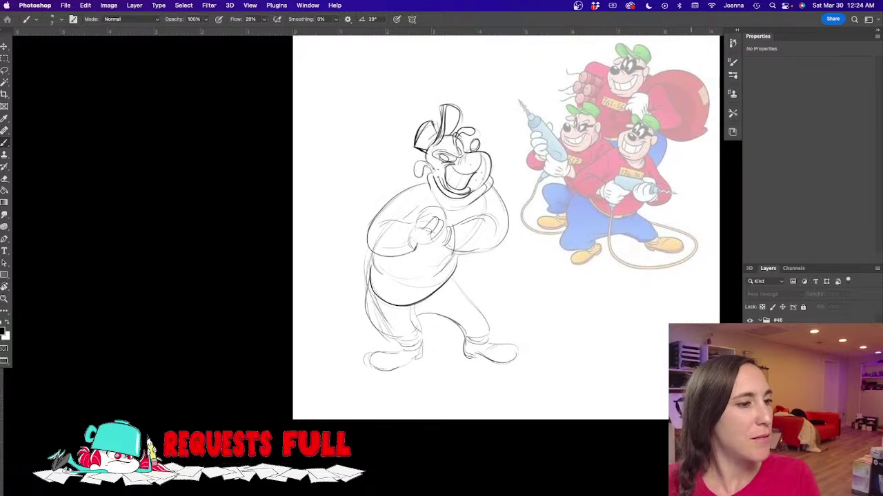
key("ctrl+Tab")
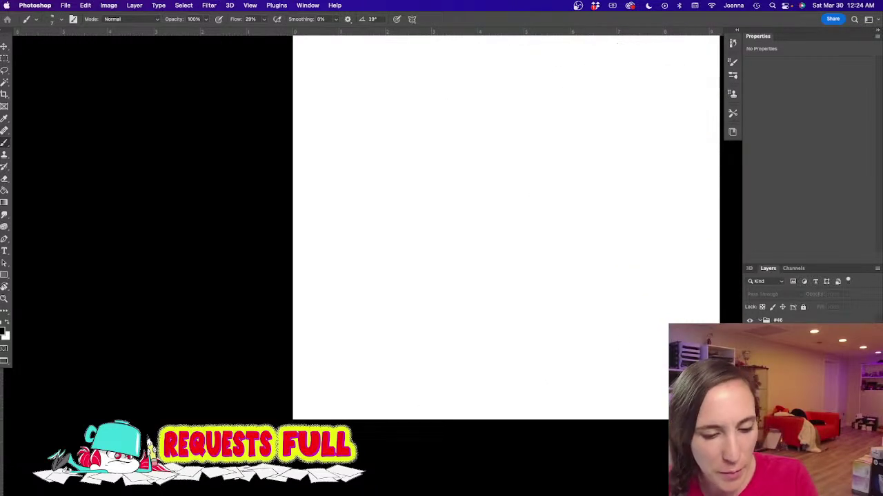
left_click_drag(693, 422, 655, 369)
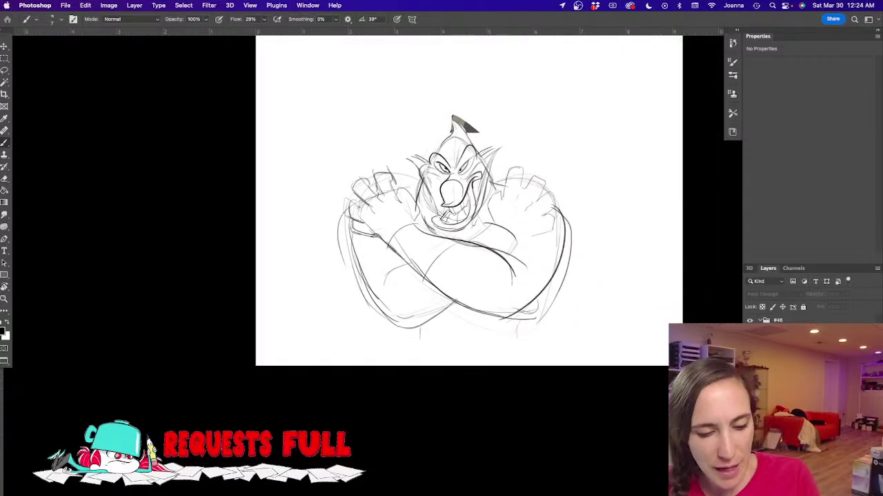
key("ctrl+Tab")
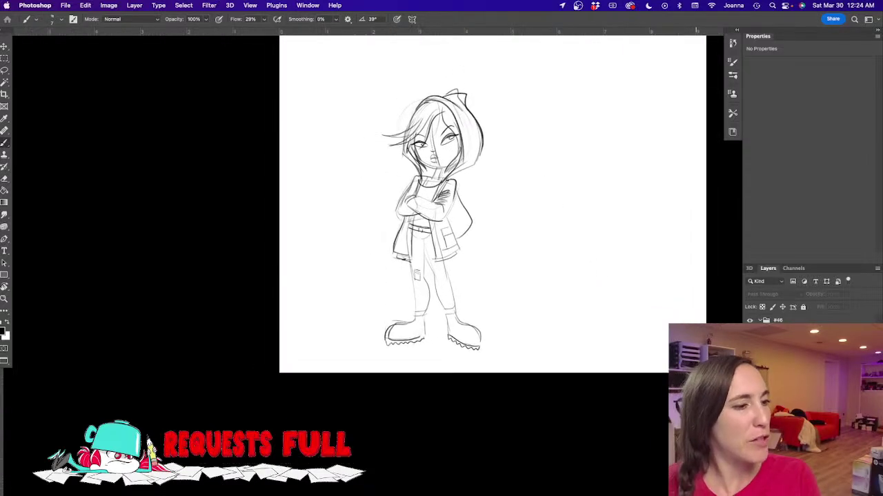
key("ctrl+Tab")
left_click_drag(682, 391, 665, 380)
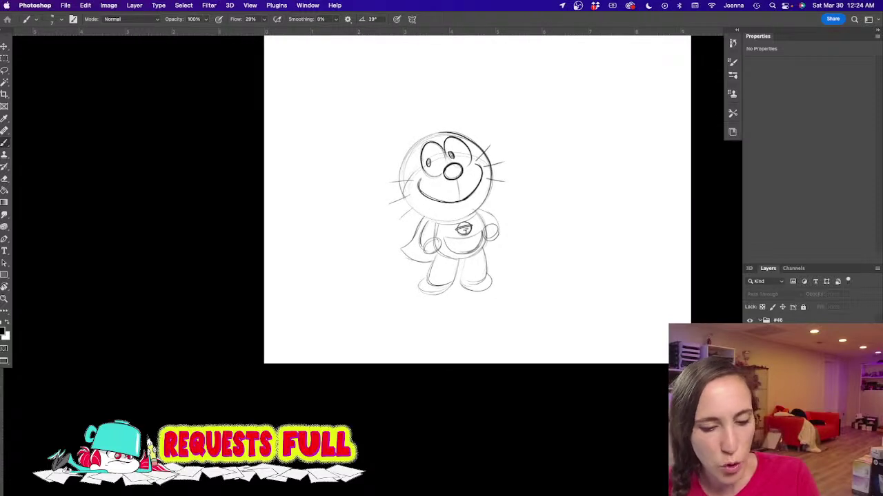
key("ctrl+Tab")
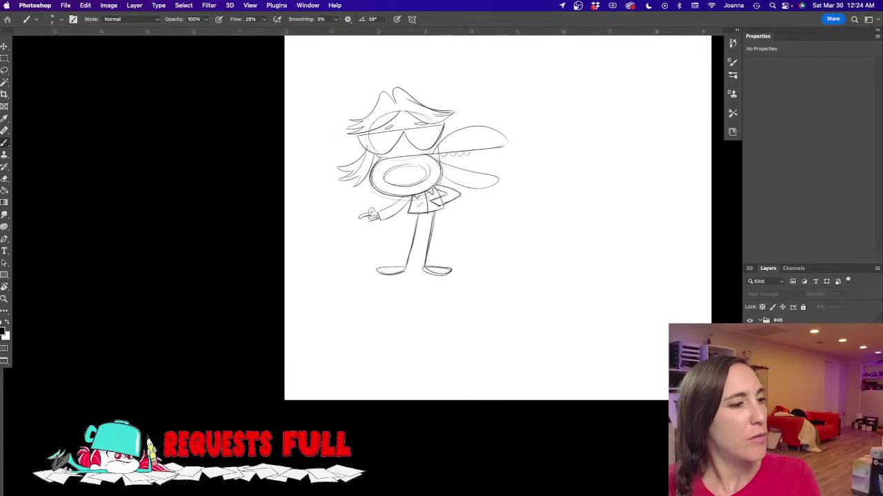
key("ctrl+Tab")
mouse_move(695, 433)
left_mouse_down()
mouse_move(657, 404)
mouse_move(666, 419)
left_mouse_up()
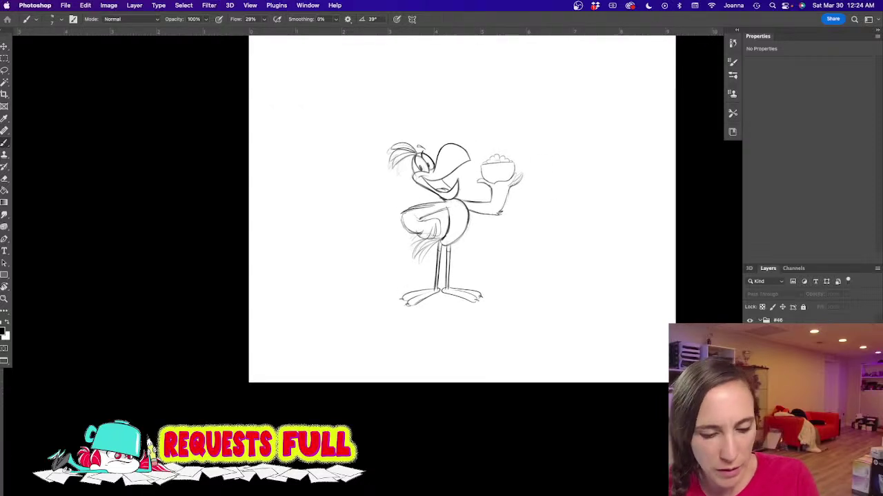
key("ctrl+Tab")
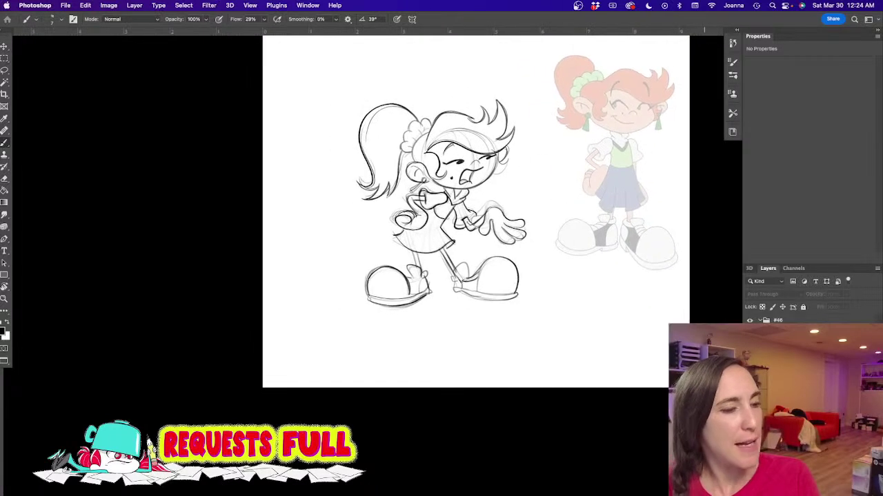
key("ctrl+Tab")
left_click_drag(669, 428, 573, 460)
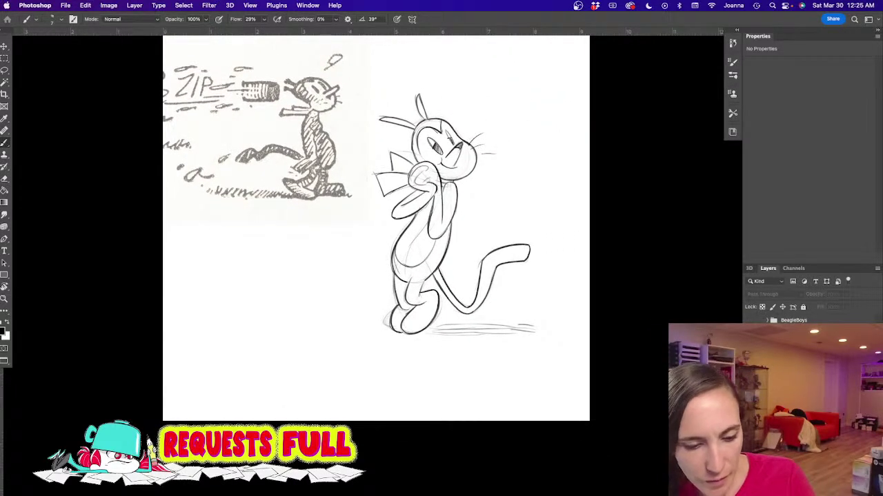
key("ctrl+Tab")
mouse_move(587, 429)
left_mouse_down()
mouse_move(695, 408)
mouse_move(662, 418)
mouse_move(653, 445)
mouse_move(674, 445)
mouse_move(636, 416)
mouse_move(642, 399)
mouse_move(658, 418)
left_mouse_up()
key("ctrl+Tab")
key("ctrl+Tab")
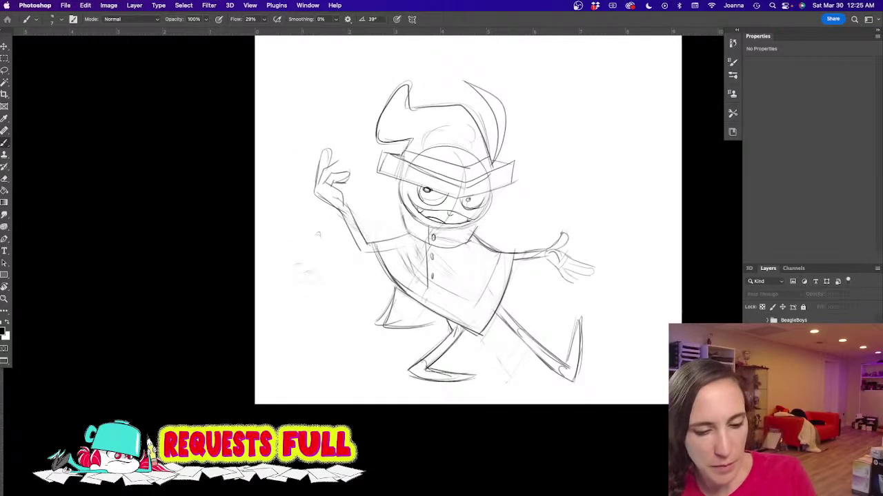
Step: Look through the remaining character sketches, including the masked figure, the antlered cupcake holder and the jumping girl with the frog
key("ctrl+Tab")
left_click_drag(708, 407, 701, 440)
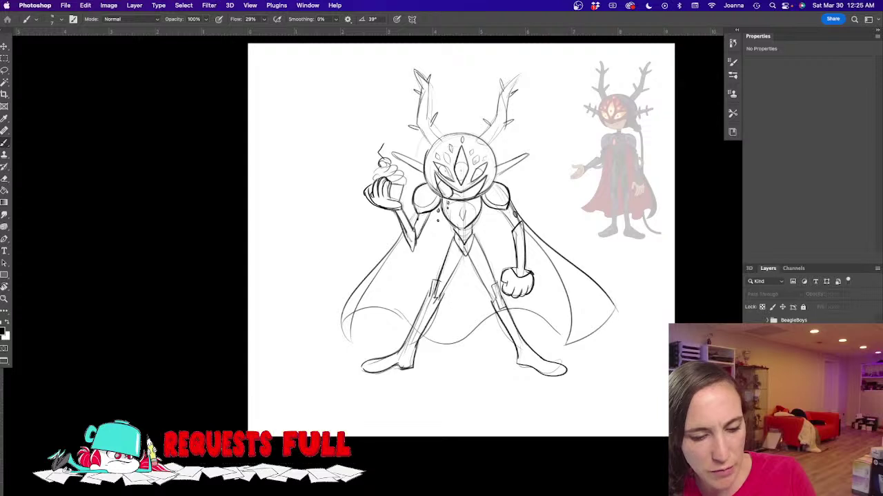
left_click_drag(678, 451, 658, 457)
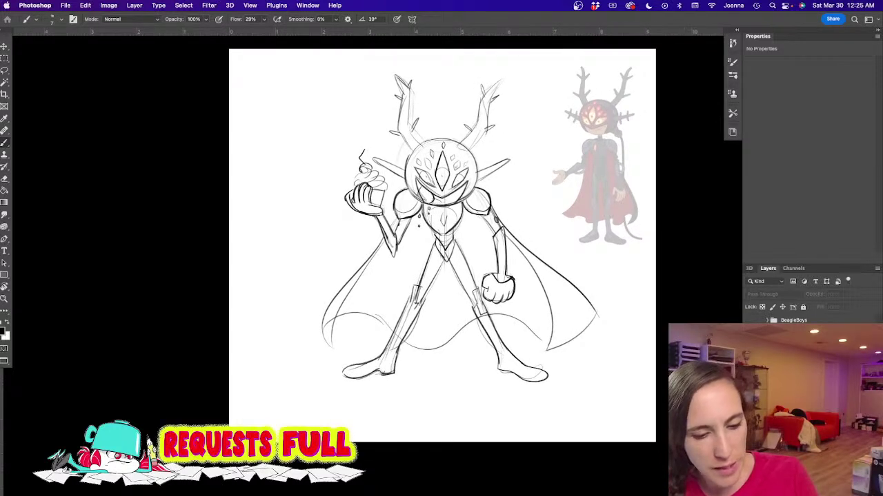
key("ctrl+Tab")
left_click_drag(684, 420, 718, 449)
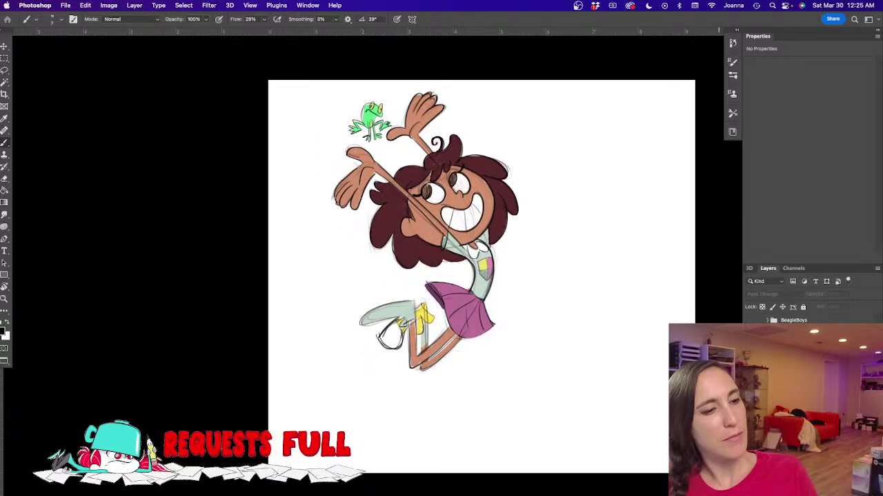
key("ctrl+Tab")
left_click(751, 407)
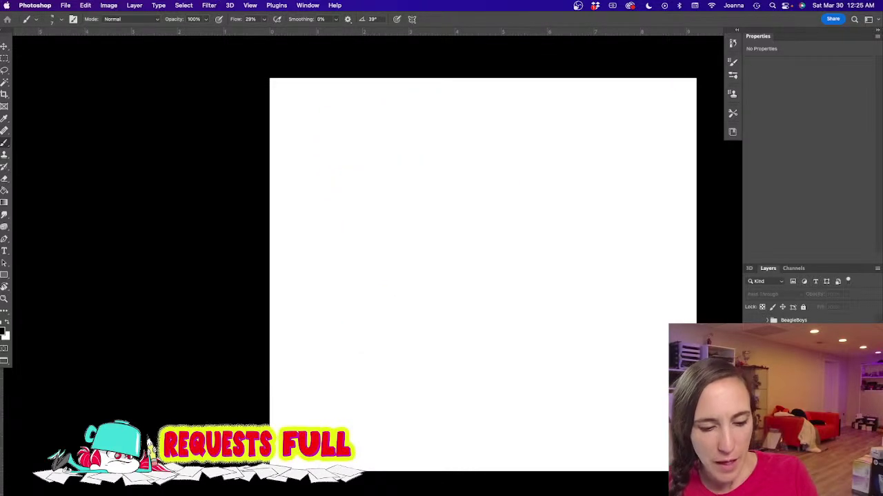
left_click(751, 407)
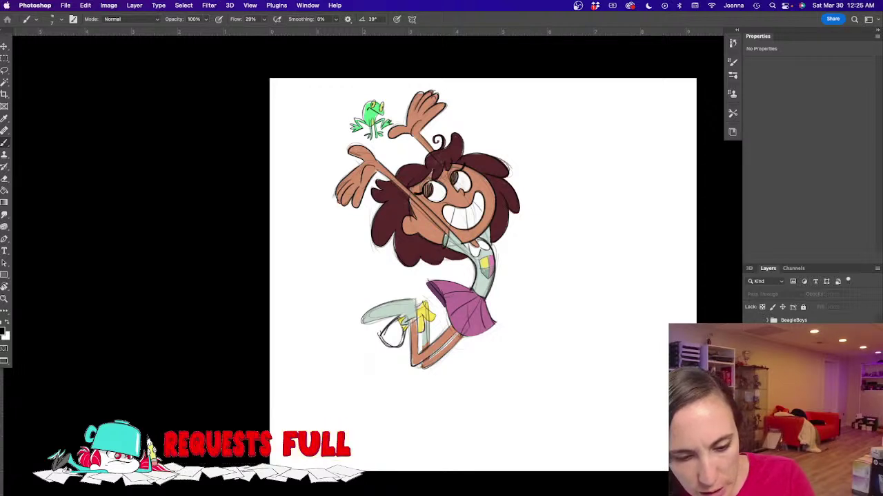
scroll(814, 321, "down", 10)
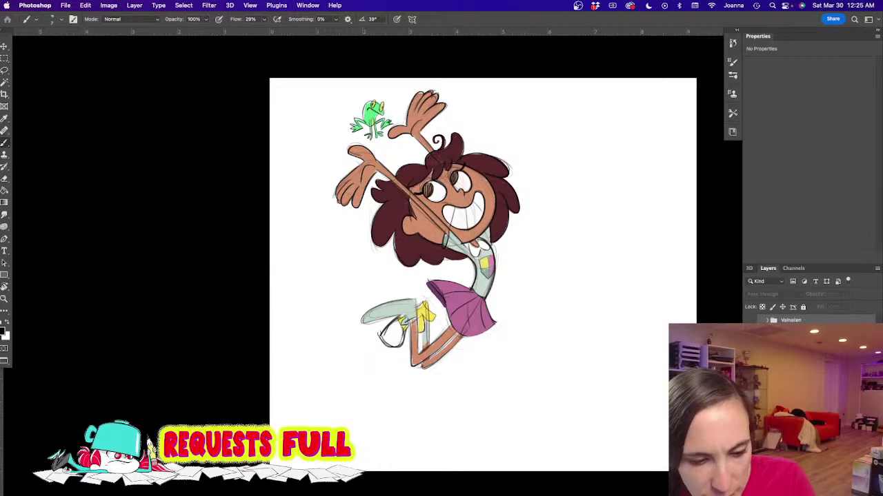
scroll(813, 321, "up", 10)
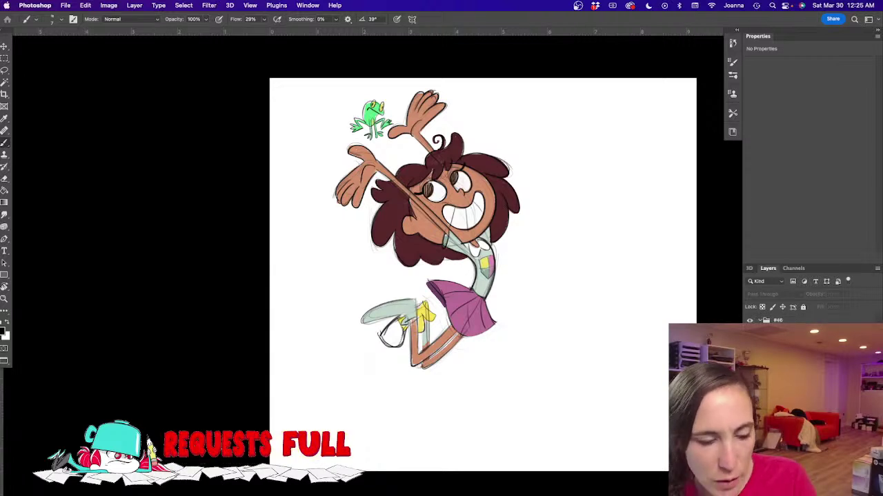
left_click_drag(476, 386, 508, 414)
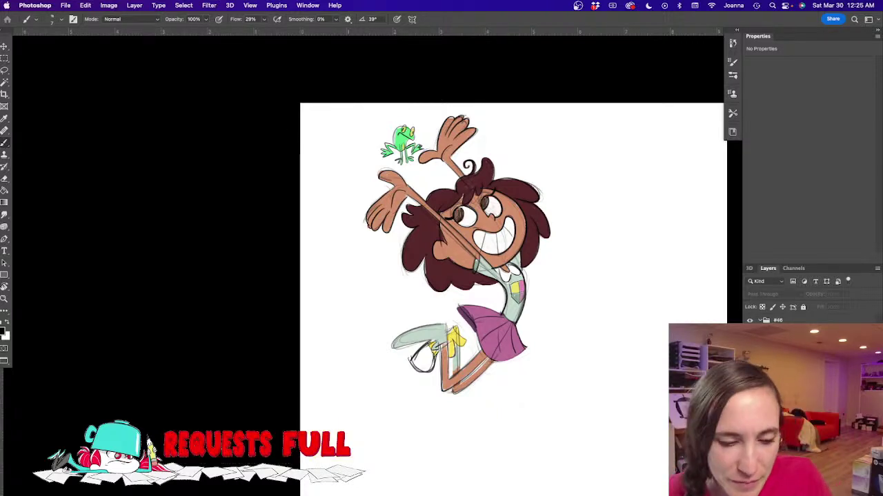
Step: Hide the jumping girl's sketch to leave a blank canvas and select the layer group for the next character
scroll(810, 407, "down", 5)
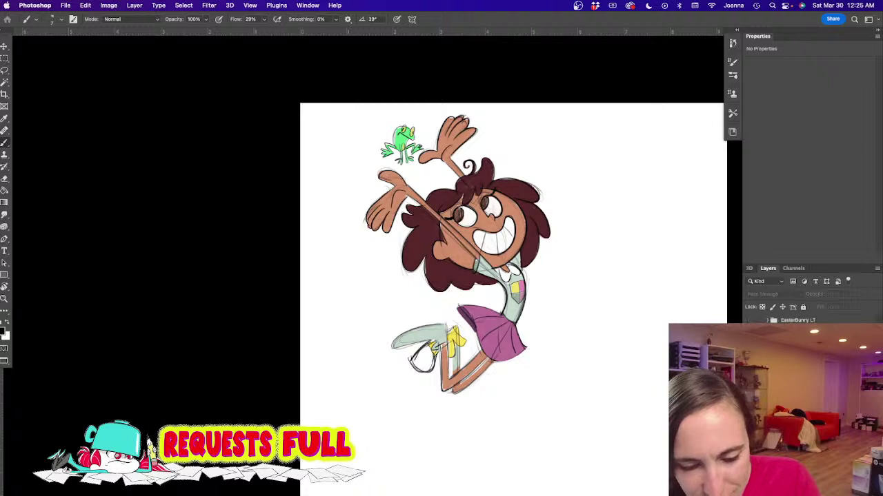
left_click(750, 407)
scroll(810, 407, "up", 5)
left_click(793, 386)
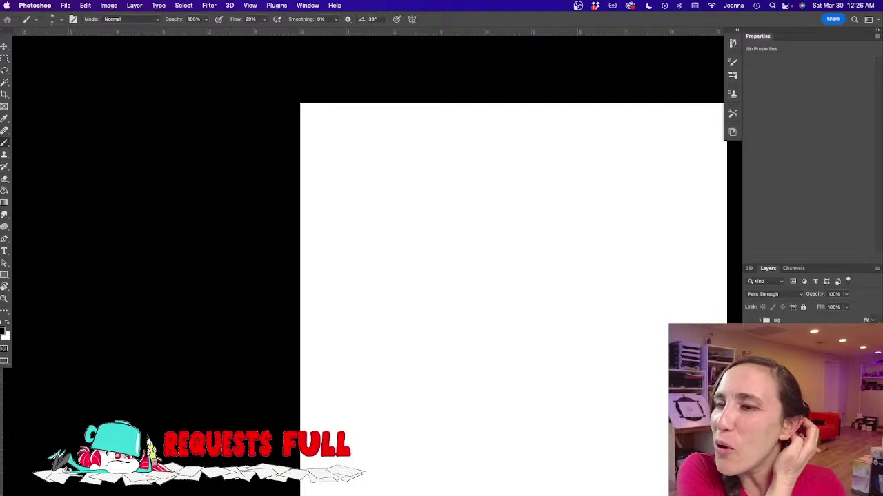
Step: Bring in the purple-haired character's reference image and enlarge it to 1.39 by 4.33 inches
key("Tab")
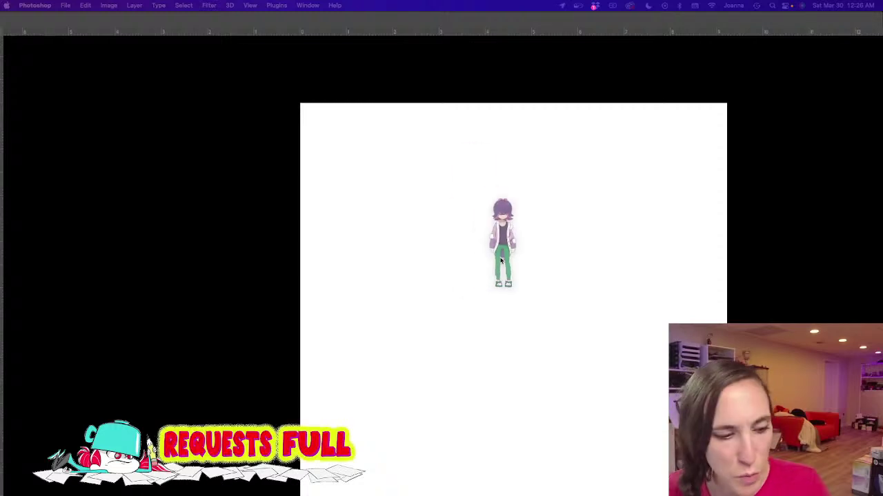
key("Tab")
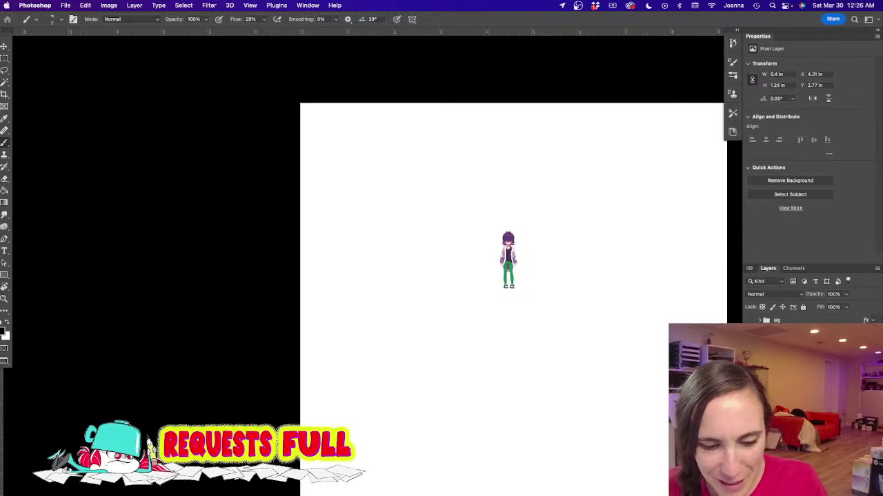
left_click(790, 386)
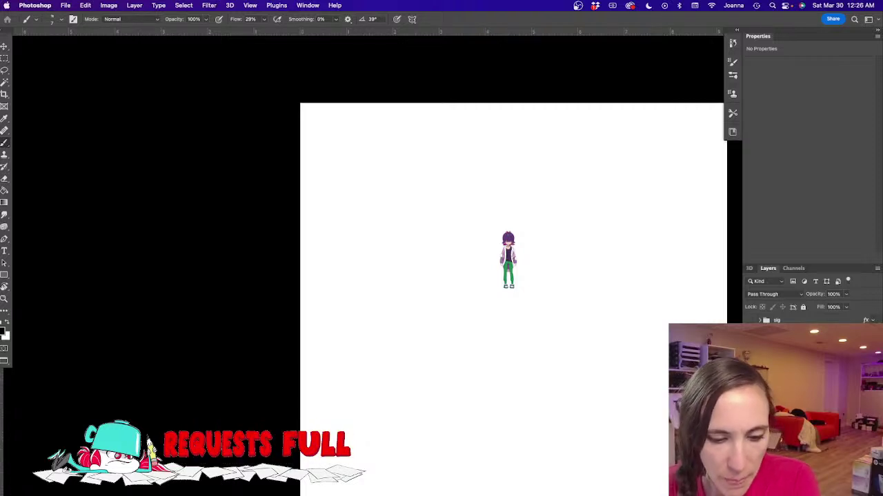
key("super+t")
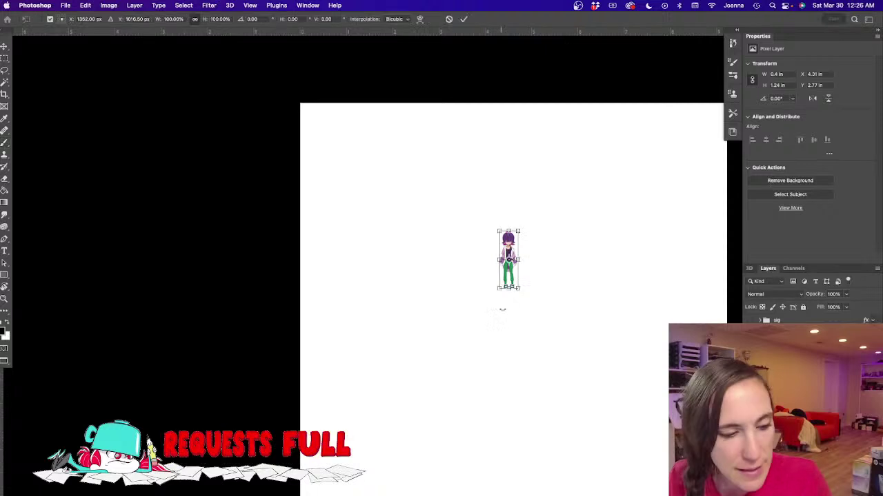
left_click_drag(519, 289, 567, 433)
key("Return")
key("b")
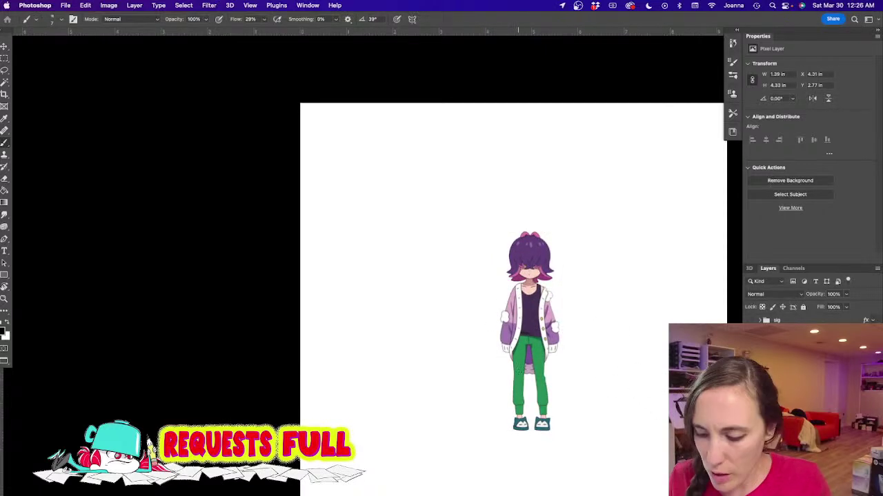
Step: Move the reference to the canvas's upper-right corner, lower its opacity to about 48%, and add a new layer for sketching
key("v")
left_click_drag(527, 340, 678, 232)
left_click(847, 294)
left_click_drag(848, 306, 823, 306)
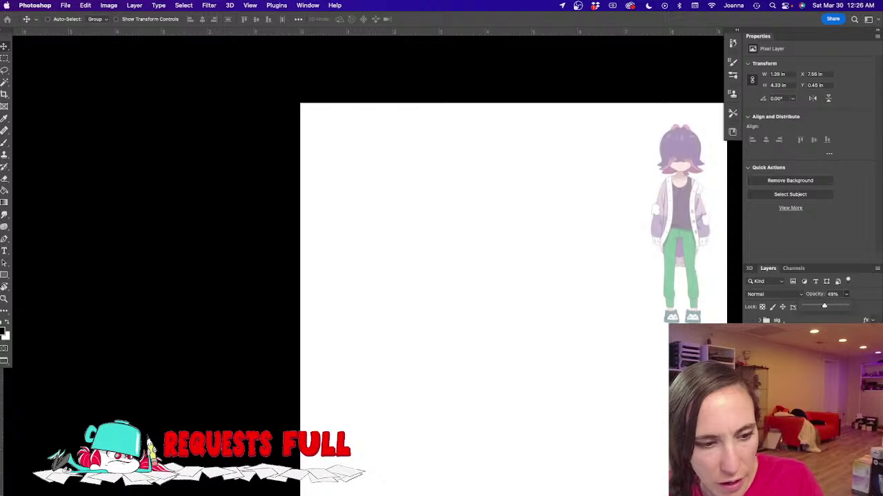
key("alt+shift+super+n")
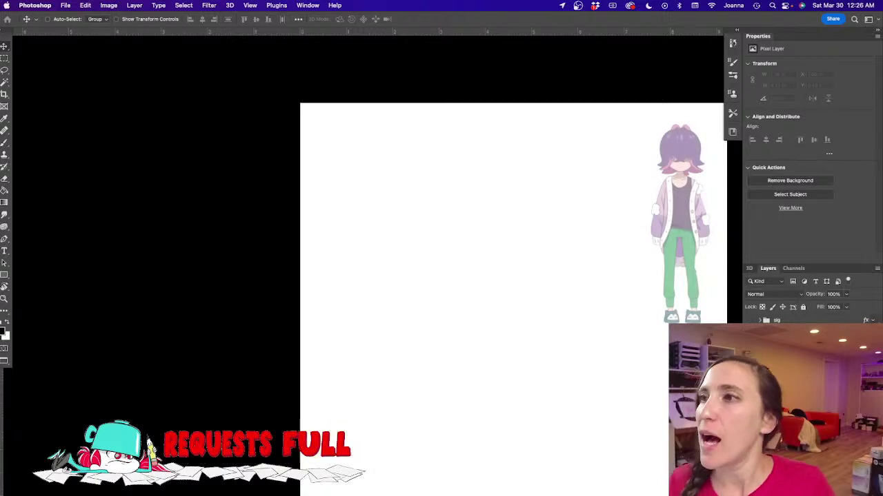
Step: Rough in a round head for the purple-haired character in the upper middle of the canvas
key("Tab")
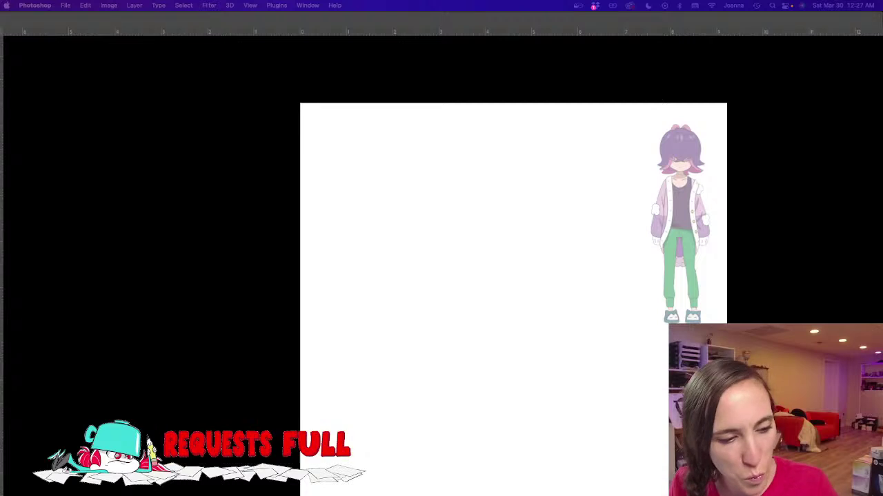
key("Tab")
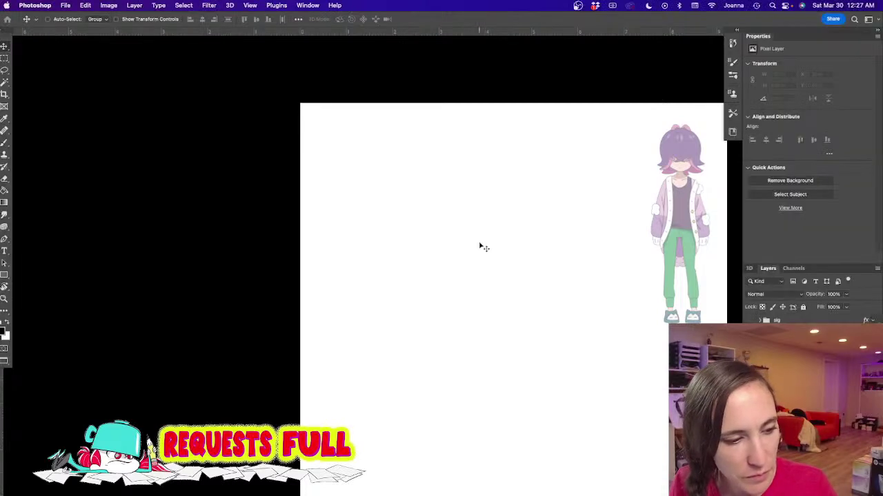
left_click_drag(462, 235, 453, 207)
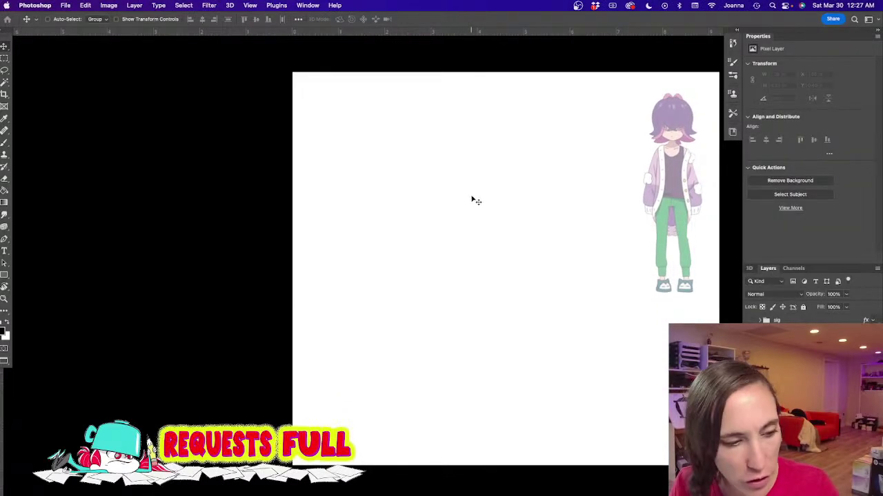
key("b")
mouse_move(482, 131)
left_mouse_down()
mouse_move(437, 155)
mouse_move(445, 142)
mouse_move(502, 147)
mouse_move(480, 200)
left_mouse_up()
mouse_move(506, 153)
left_mouse_down()
mouse_move(443, 142)
mouse_move(439, 186)
left_mouse_up()
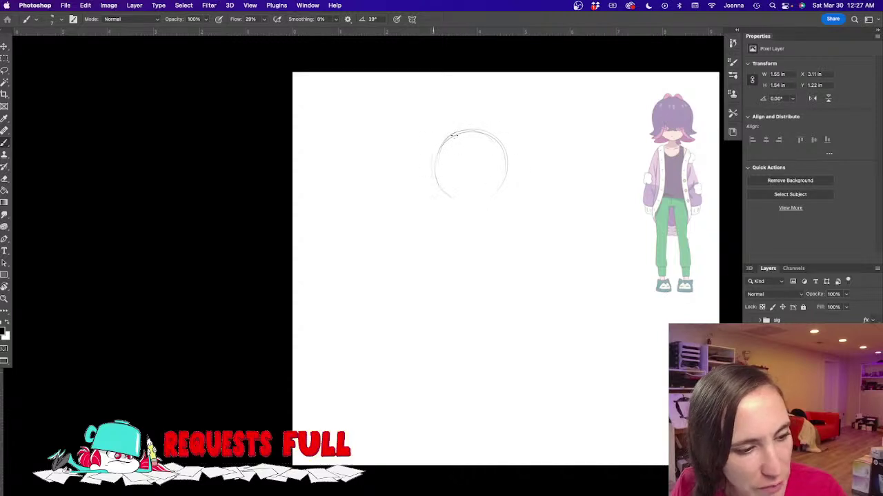
left_click_drag(493, 134, 481, 203)
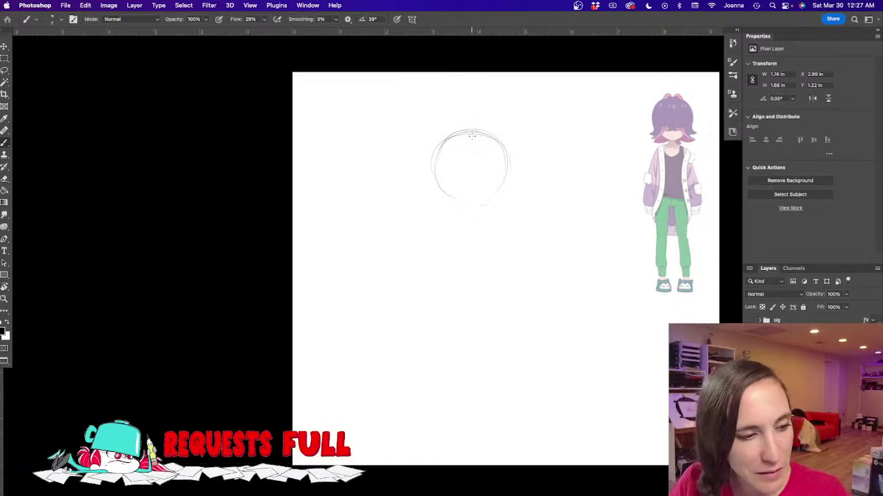
Step: Sketch the neck and rounded torso below the head, with the open jacket flaring out on both sides
mouse_move(476, 206)
left_mouse_down()
mouse_move(471, 221)
mouse_move(493, 263)
left_mouse_up()
left_click_drag(477, 221, 461, 262)
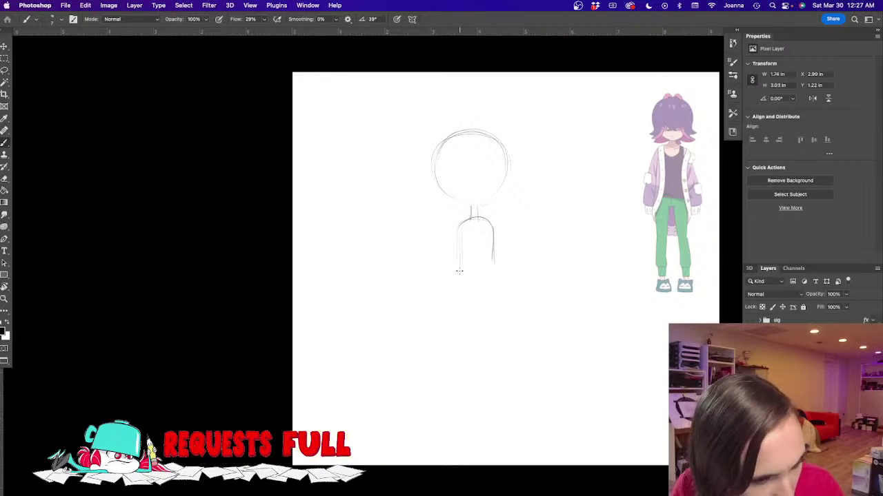
left_click_drag(494, 233, 513, 303)
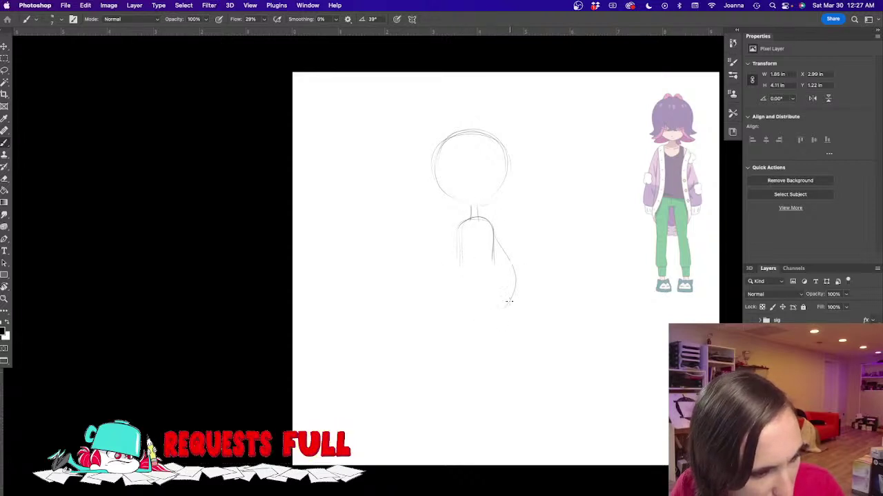
mouse_move(453, 251)
left_mouse_down()
mouse_move(438, 302)
mouse_move(456, 314)
mouse_move(498, 284)
left_mouse_up()
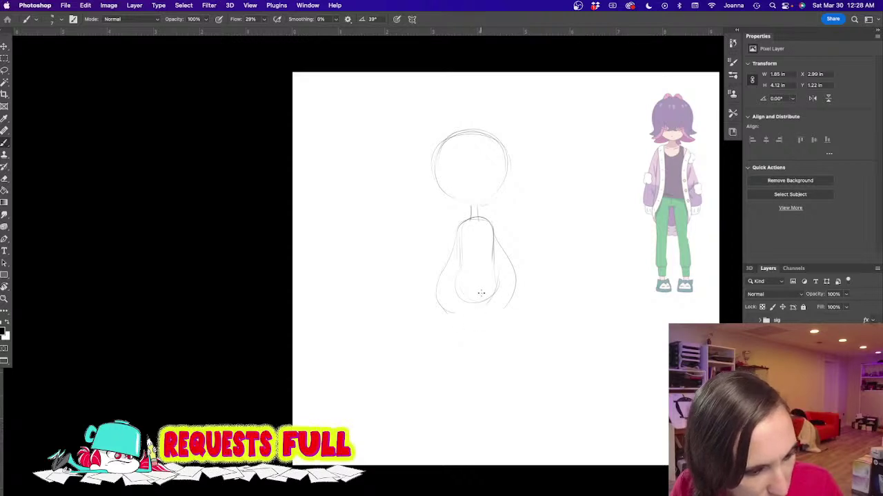
Step: Sketch two long, slightly spread legs extending down from the torso
mouse_move(489, 308)
left_mouse_down()
mouse_move(503, 367)
mouse_move(507, 328)
left_mouse_up()
left_click_drag(497, 277, 514, 339)
mouse_move(505, 303)
left_mouse_down()
mouse_move(516, 354)
mouse_move(499, 377)
left_mouse_up()
left_click_drag(504, 318, 522, 390)
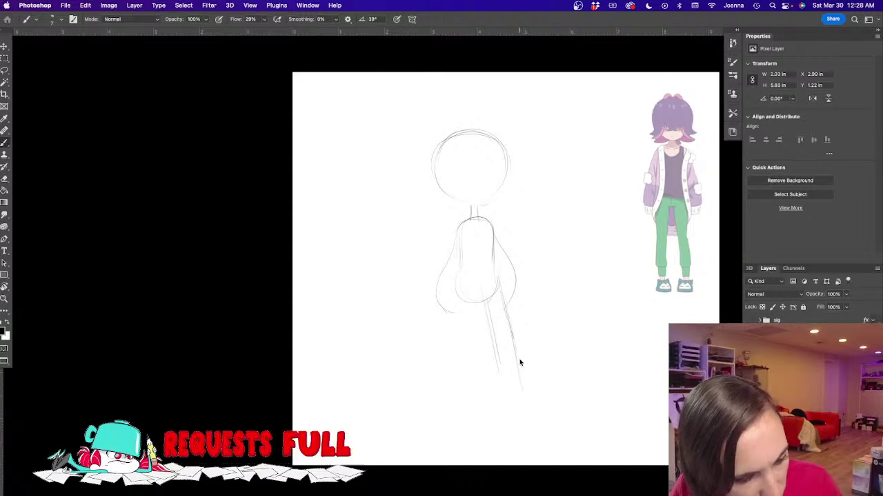
mouse_move(451, 311)
left_mouse_down()
mouse_move(447, 393)
mouse_move(456, 347)
mouse_move(448, 375)
mouse_move(470, 375)
mouse_move(473, 410)
left_mouse_up()
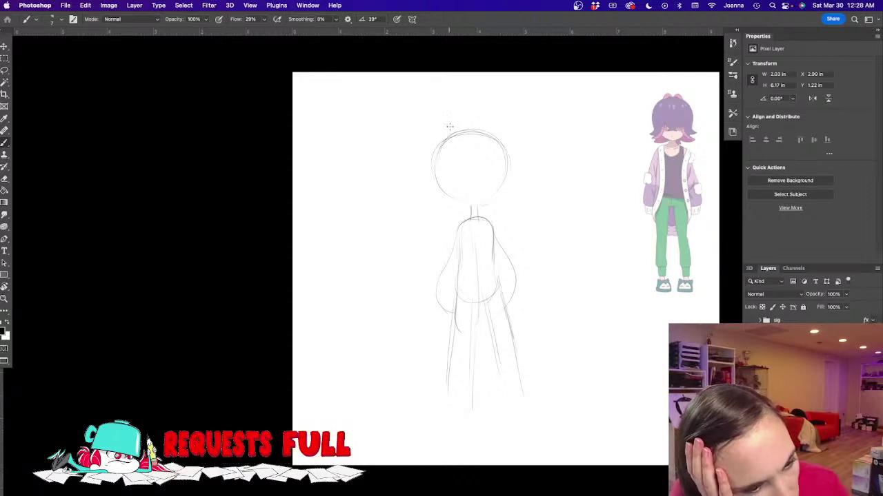
Step: Sketch a wide-open mouth and squinting face lines, with a bent arm raising its hand beside the mouth
mouse_move(463, 192)
left_mouse_down()
mouse_move(482, 177)
mouse_move(491, 193)
mouse_move(467, 195)
mouse_move(491, 191)
mouse_move(474, 197)
mouse_move(531, 219)
mouse_move(521, 266)
left_mouse_up()
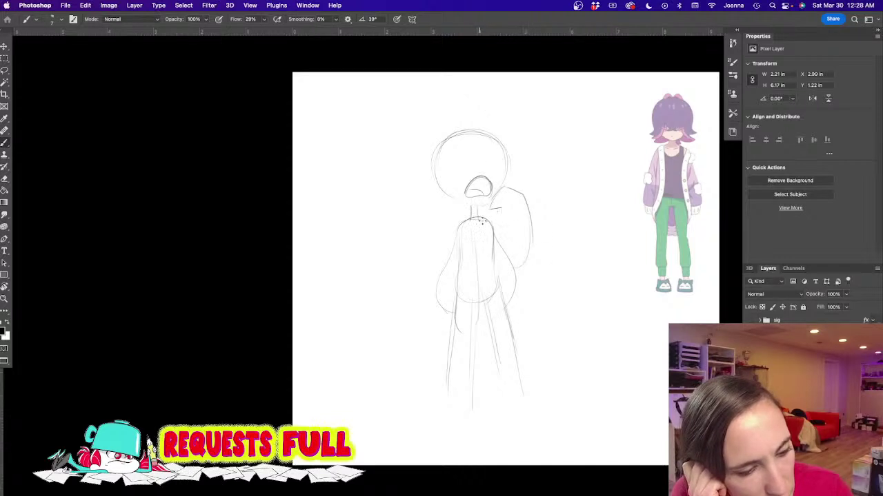
mouse_move(523, 194)
left_mouse_down()
mouse_move(498, 209)
mouse_move(496, 199)
mouse_move(504, 191)
mouse_move(495, 221)
mouse_move(500, 238)
mouse_move(502, 216)
mouse_move(498, 255)
left_mouse_up()
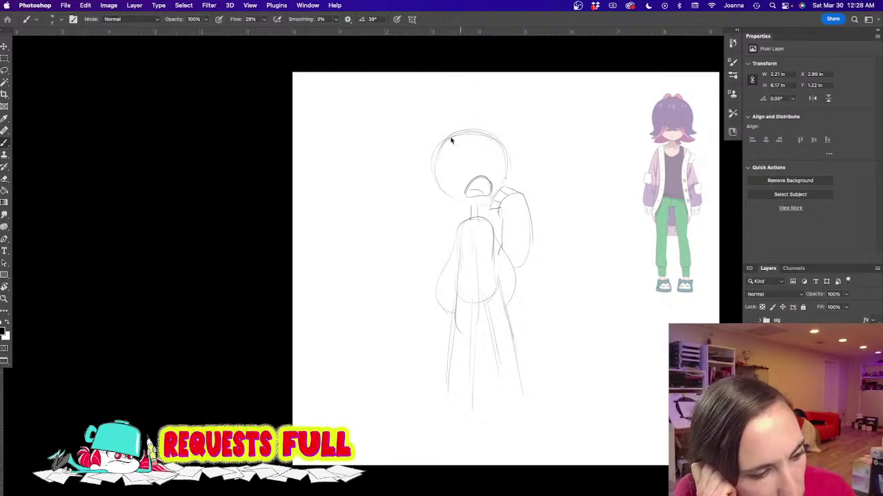
mouse_move(441, 144)
left_mouse_down()
mouse_move(433, 176)
mouse_move(456, 145)
mouse_move(476, 157)
mouse_move(455, 187)
left_mouse_up()
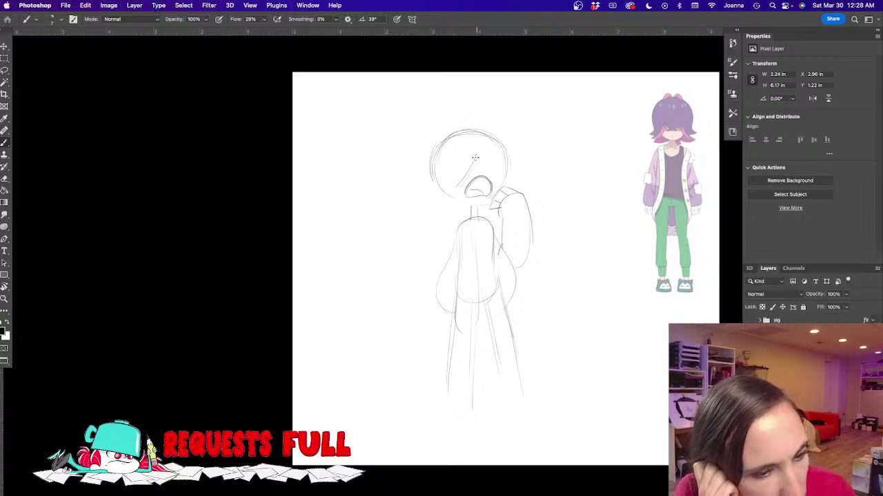
mouse_move(469, 149)
left_mouse_down()
mouse_move(484, 164)
mouse_move(460, 155)
left_mouse_up()
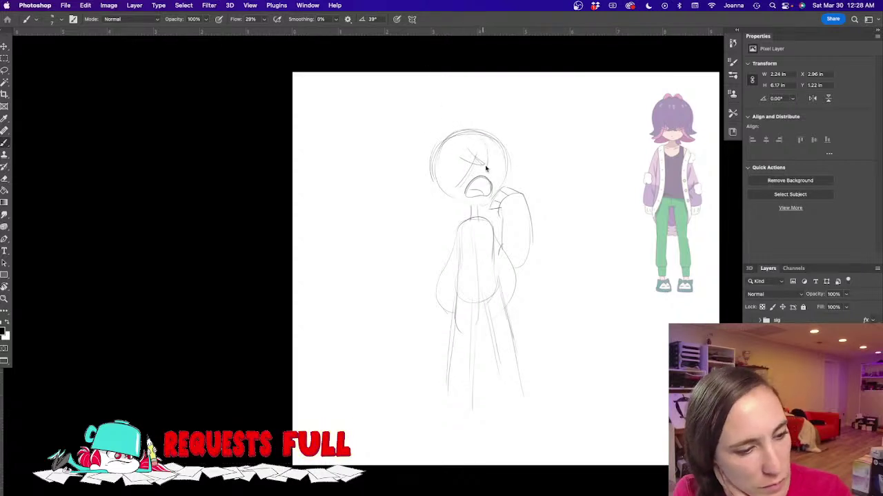
Step: Sketch the flipped-out hair and the bow on top of the head, and refine the jacket's shoulder line below the neck
mouse_move(503, 144)
left_mouse_down()
mouse_move(461, 127)
mouse_move(439, 144)
mouse_move(431, 169)
mouse_move(446, 193)
mouse_move(445, 211)
mouse_move(435, 207)
mouse_move(454, 198)
mouse_move(431, 200)
left_mouse_up()
mouse_move(431, 201)
left_mouse_down()
mouse_move(447, 214)
mouse_move(471, 207)
left_mouse_up()
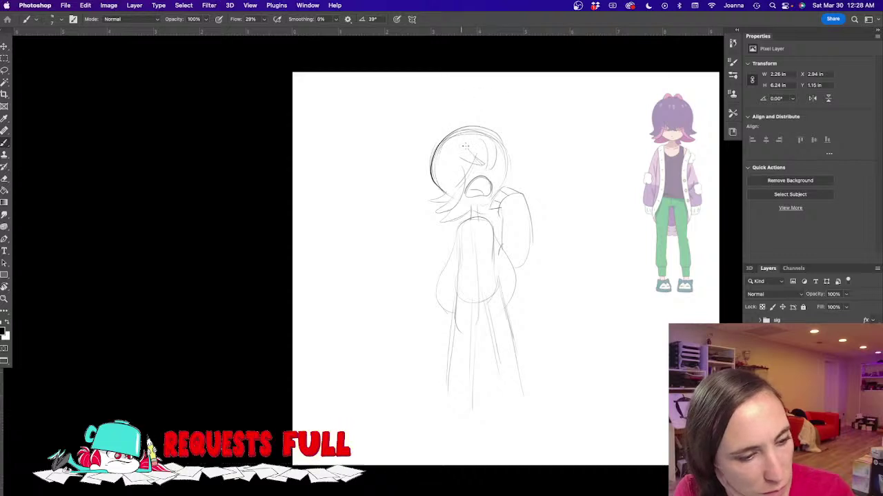
left_click_drag(503, 164, 522, 172)
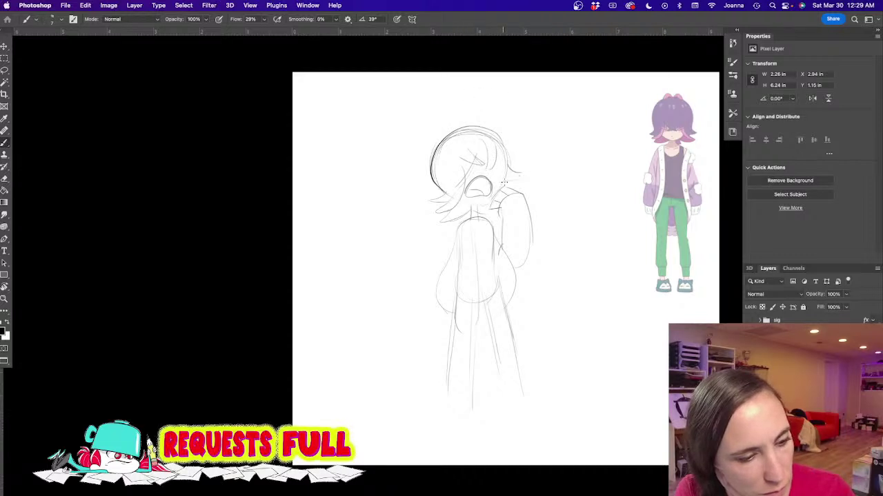
left_click_drag(455, 126, 449, 133)
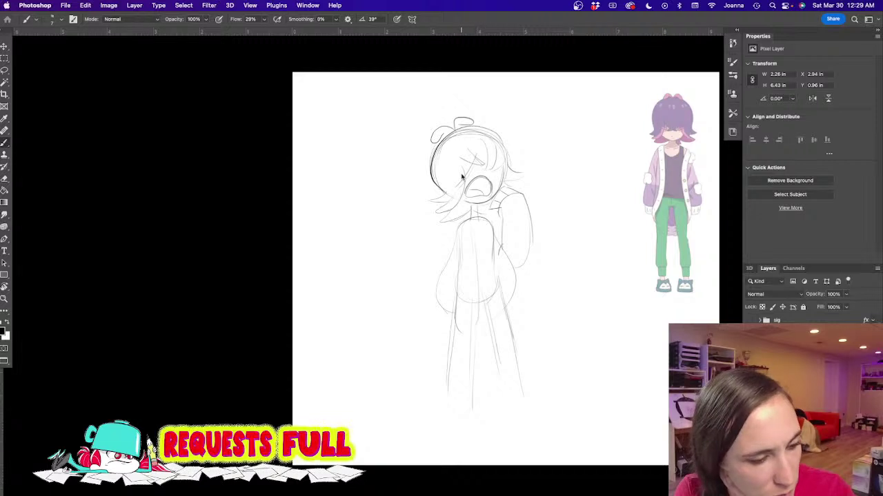
left_click_drag(469, 218, 454, 232)
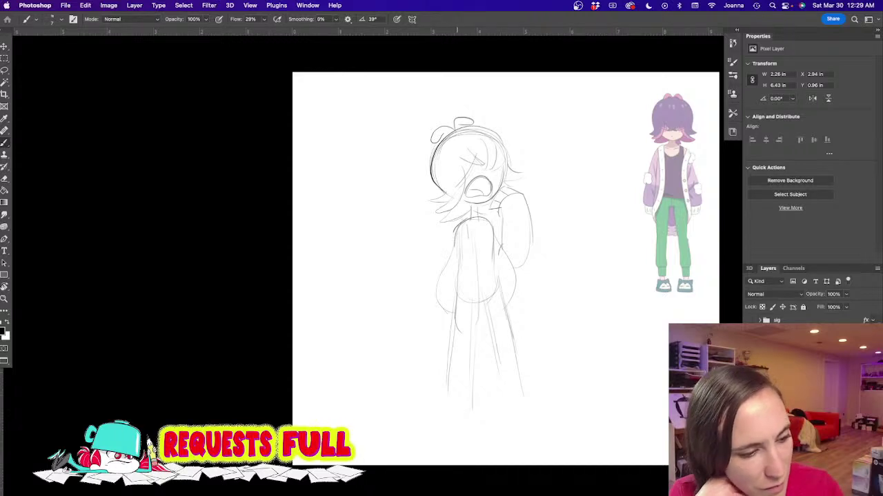
Step: Sketch the jacket's open front edge and the long sleeve hanging at the character's side, with the lowered hand below its cuff
left_click_drag(466, 222, 482, 319)
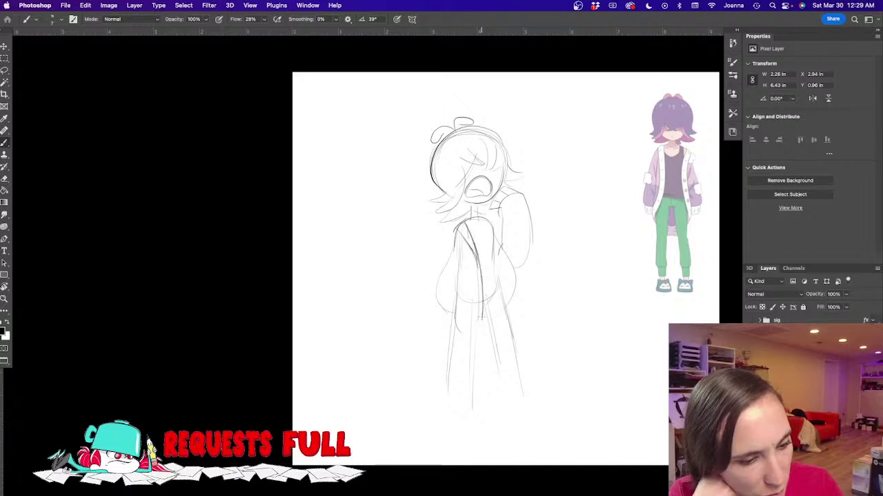
mouse_move(476, 256)
left_mouse_down()
mouse_move(476, 311)
mouse_move(455, 319)
left_mouse_up()
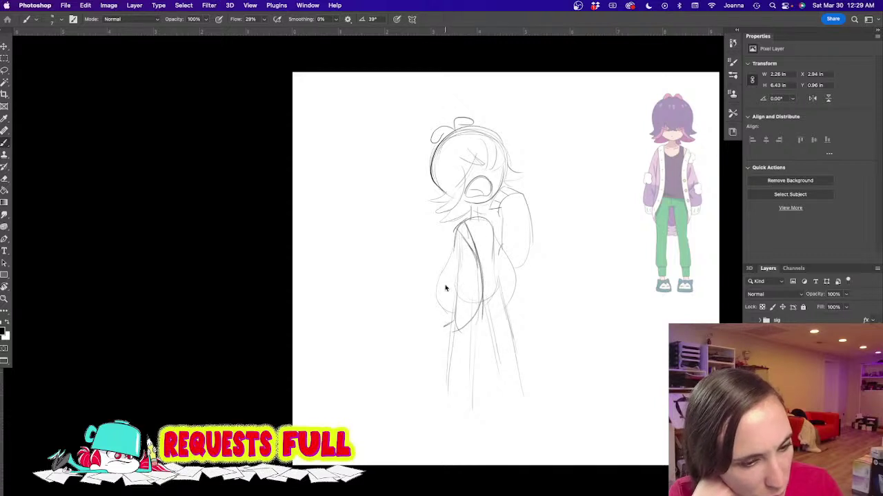
mouse_move(455, 237)
left_mouse_down()
mouse_move(440, 303)
mouse_move(447, 345)
left_mouse_up()
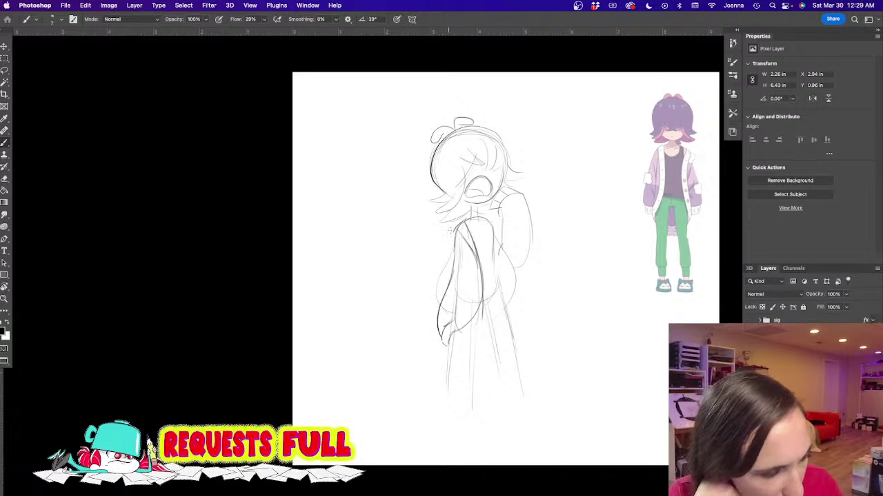
left_click_drag(467, 251, 482, 323)
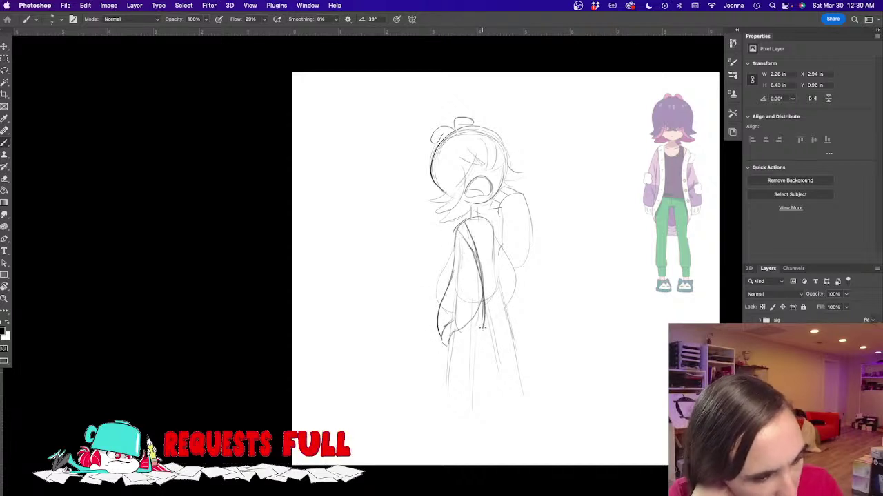
mouse_move(459, 261)
left_mouse_down()
mouse_move(464, 335)
mouse_move(479, 333)
mouse_move(465, 342)
left_mouse_up()
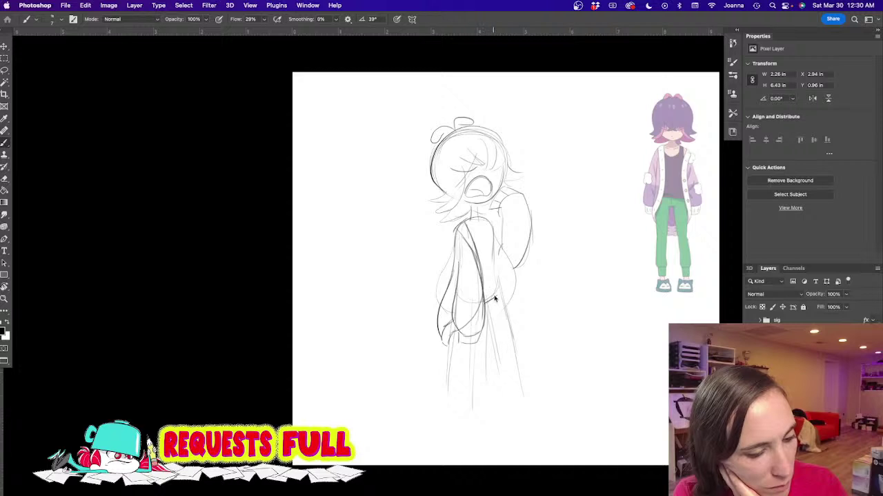
Step: Define both trouser legs over the rough leg lines, closing them with cuffs and adding short ankles below
left_click_drag(504, 308, 516, 404)
mouse_move(489, 334)
left_mouse_down()
mouse_move(496, 384)
mouse_move(509, 399)
mouse_move(522, 393)
mouse_move(505, 412)
mouse_move(515, 401)
left_mouse_up()
left_click_drag(510, 337, 519, 400)
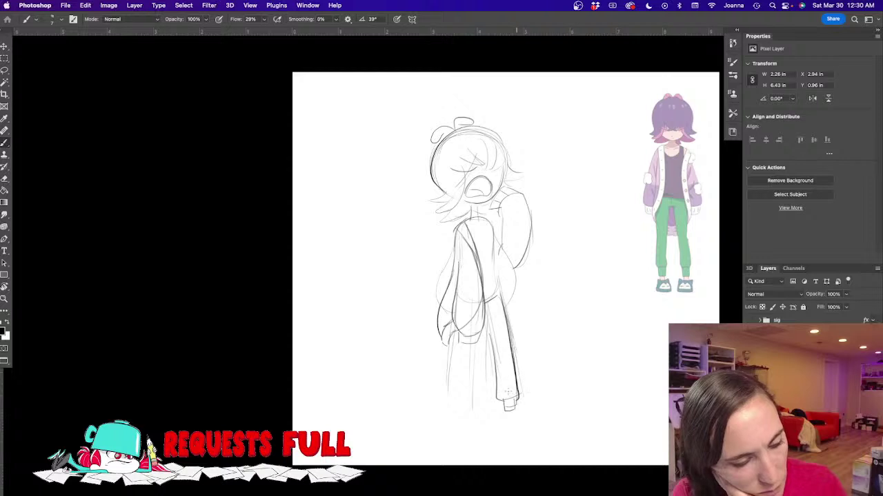
left_click_drag(488, 306, 497, 399)
mouse_move(452, 337)
left_mouse_down()
mouse_move(449, 393)
mouse_move(469, 389)
left_mouse_up()
mouse_move(470, 358)
left_mouse_down()
mouse_move(463, 403)
mouse_move(450, 404)
mouse_move(447, 390)
mouse_move(454, 404)
mouse_move(471, 377)
mouse_move(464, 405)
left_mouse_up()
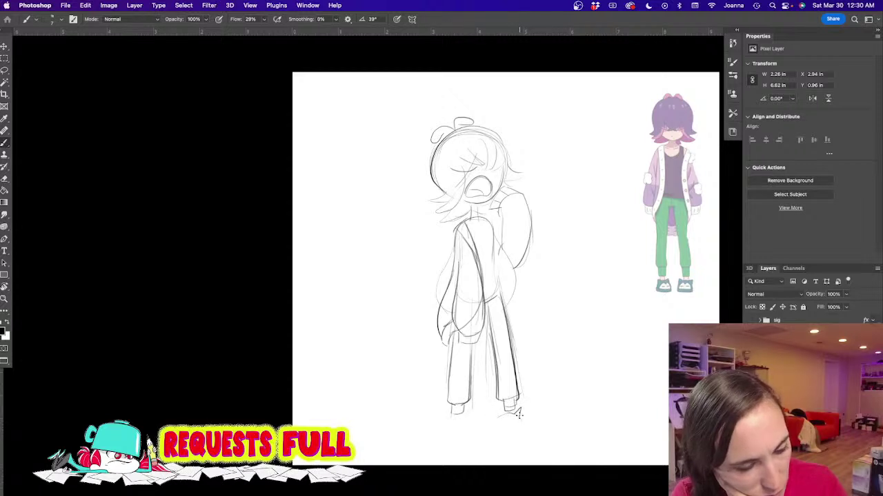
Step: Sketch a pair of rounded shoes with pointed tips at the ankles and zigzag detail across the toes
mouse_move(497, 413)
left_mouse_down()
mouse_move(493, 427)
mouse_move(523, 427)
left_mouse_up()
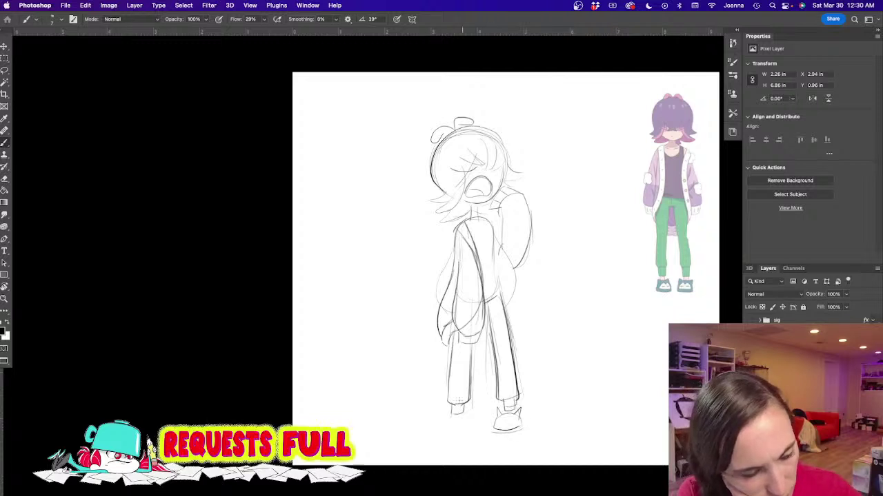
mouse_move(454, 424)
left_mouse_down()
mouse_move(522, 422)
mouse_move(503, 416)
mouse_move(510, 419)
mouse_move(496, 428)
mouse_move(516, 426)
left_mouse_up()
mouse_move(474, 404)
left_mouse_down()
mouse_move(452, 420)
mouse_move(479, 428)
mouse_move(452, 427)
mouse_move(481, 430)
mouse_move(449, 432)
mouse_move(485, 437)
left_mouse_up()
left_click_drag(446, 431, 475, 433)
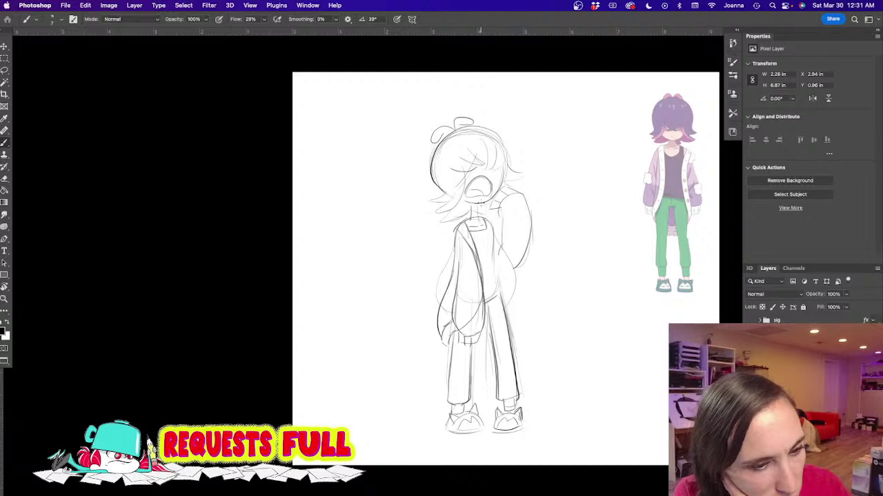
Step: Refine the jacket's front on the raised-arm side from shoulder to hem, tie in the sleeve's elbow, and add small buttons along its edge
left_click_drag(482, 218, 496, 241)
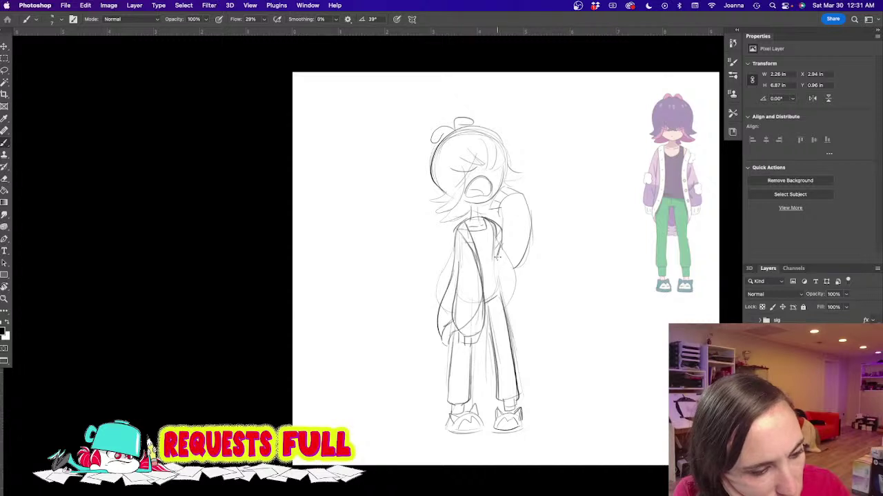
left_click_drag(500, 263, 519, 267)
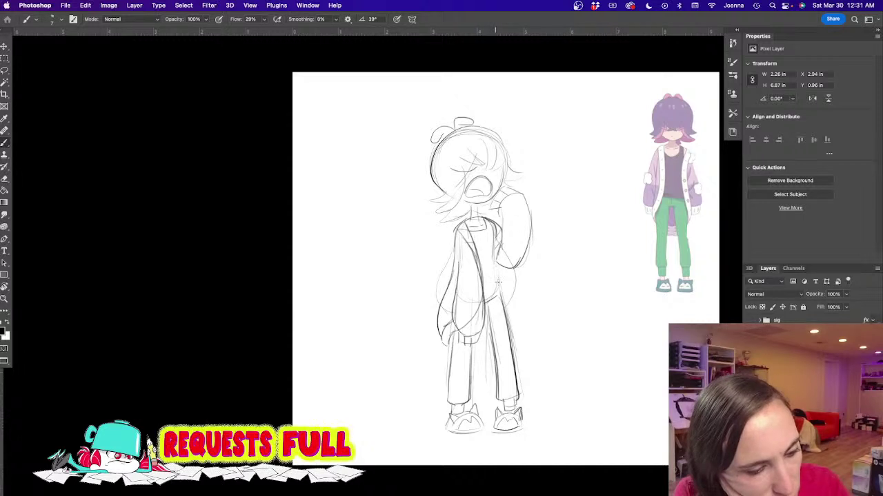
left_click_drag(506, 268, 504, 328)
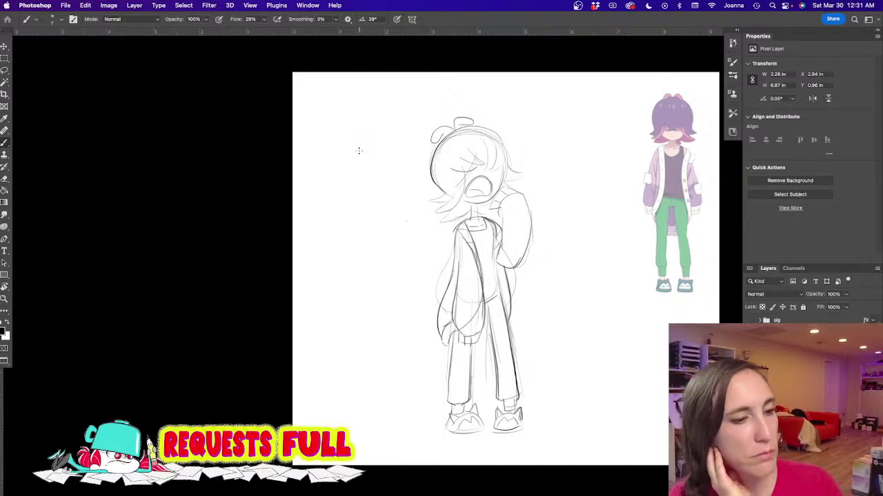
left_click_drag(470, 348, 470, 394)
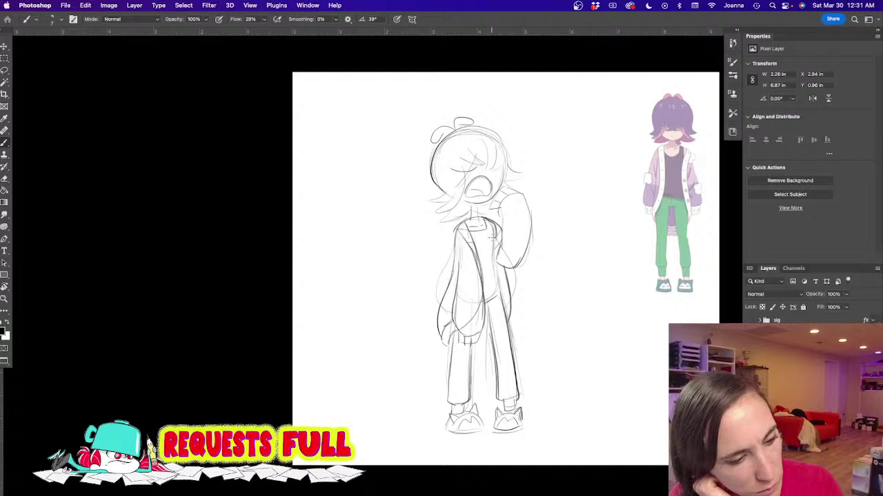
mouse_move(491, 226)
left_mouse_down()
mouse_move(502, 292)
mouse_move(511, 297)
left_mouse_up()
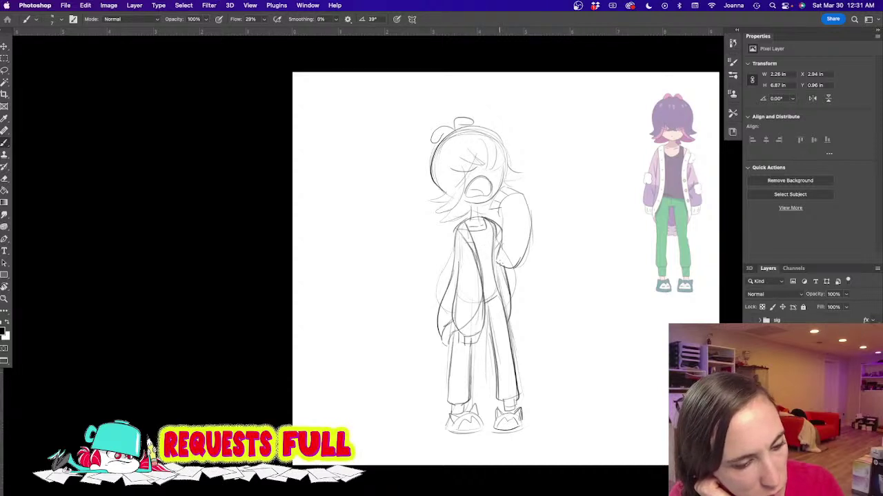
left_click_drag(502, 267, 510, 320)
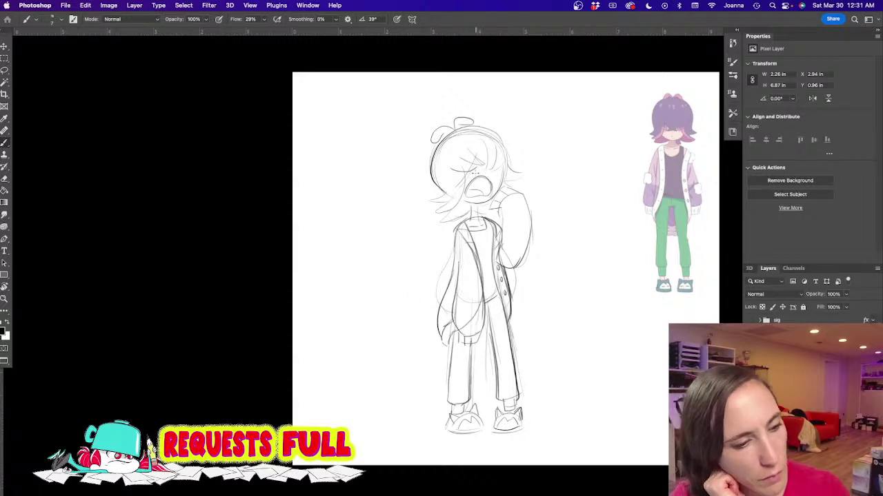
Step: Letter "YAWN" beside the head, and darken the fringe, head outline and flipped-out hair ends
mouse_move(519, 134)
left_mouse_down()
mouse_move(529, 137)
mouse_move(523, 160)
mouse_move(537, 164)
mouse_move(546, 153)
mouse_move(551, 166)
left_mouse_up()
left_click_drag(551, 166, 552, 153)
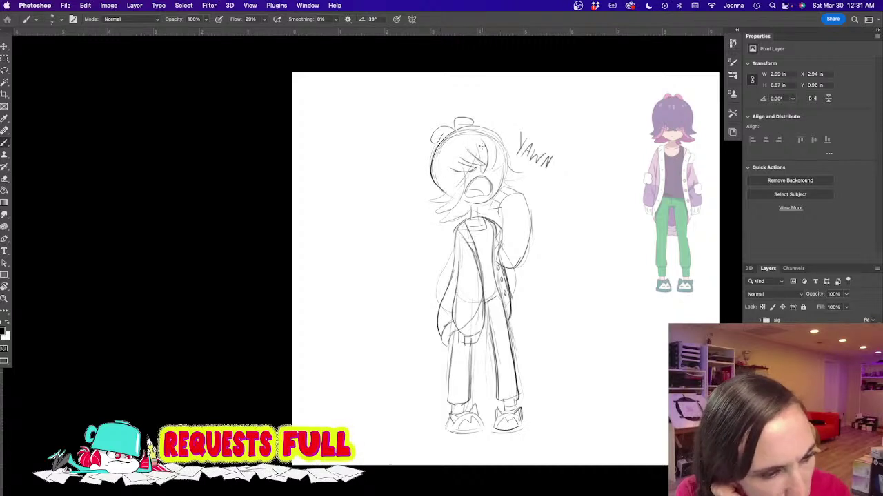
mouse_move(496, 147)
left_mouse_down()
mouse_move(488, 171)
mouse_move(507, 144)
mouse_move(465, 129)
left_mouse_up()
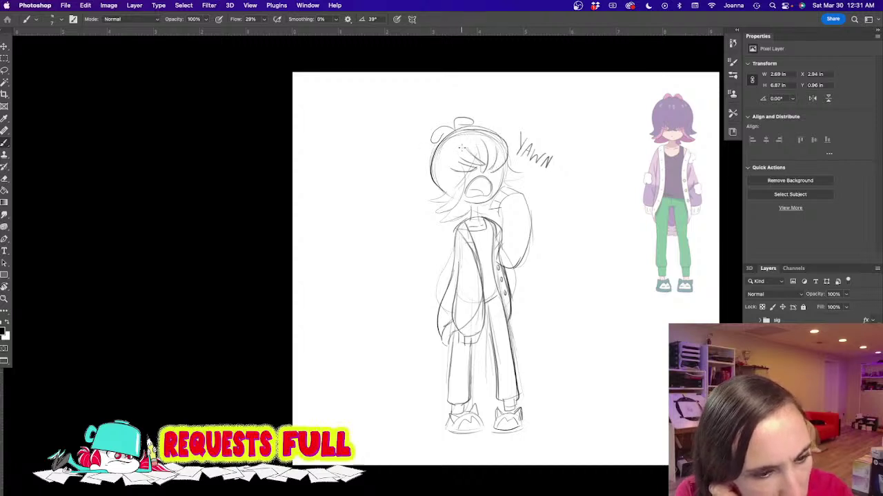
mouse_move(465, 172)
left_mouse_down()
mouse_move(433, 213)
mouse_move(498, 215)
left_mouse_up()
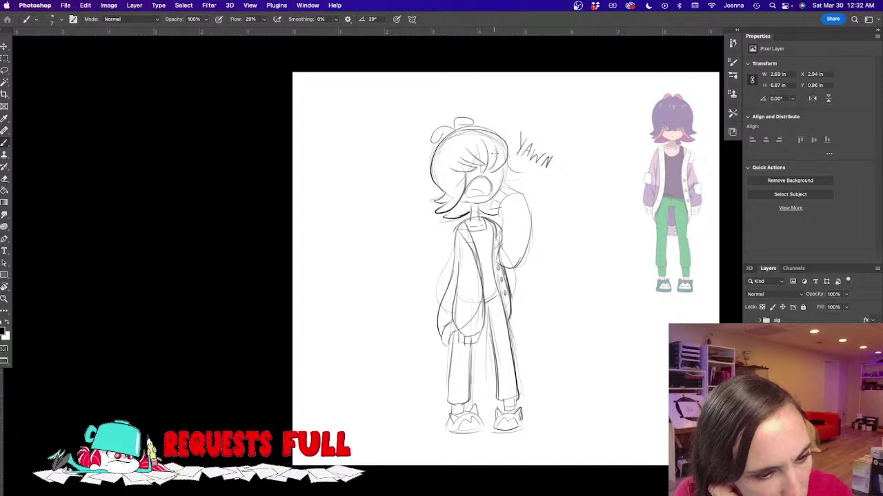
left_click_drag(507, 159, 521, 173)
left_click_drag(521, 173, 507, 181)
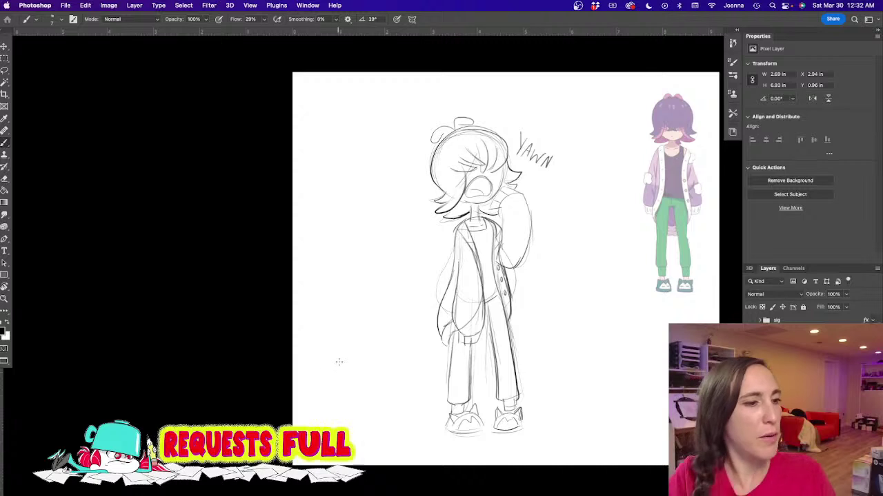
Step: Hide the character reference and the yawning character's sketch, and show the rabbit sketch with the egg basket and "Remember to SMILE." lettering
scroll(321, 338, "down", 1)
scroll(321, 338, "right", 1)
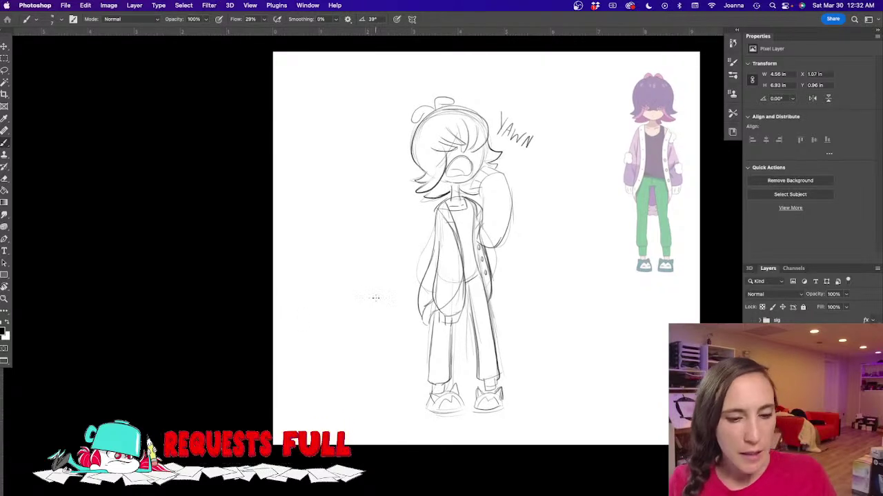
left_click(790, 358)
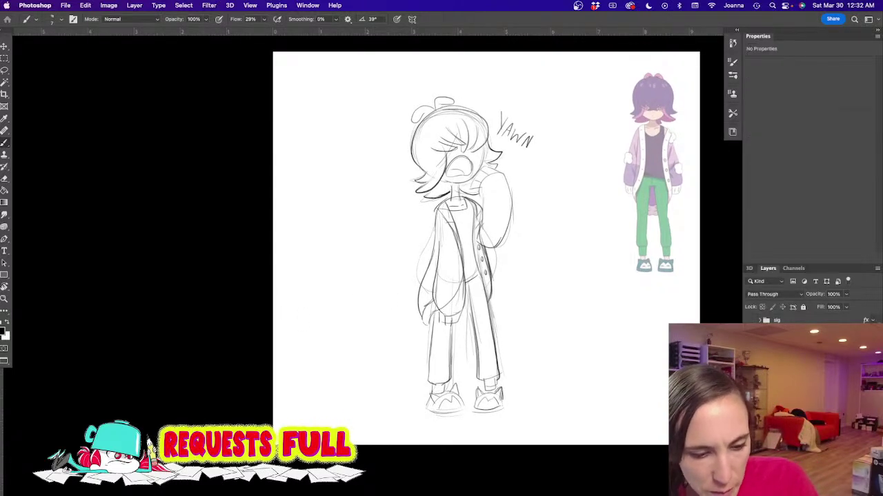
left_click(749, 359)
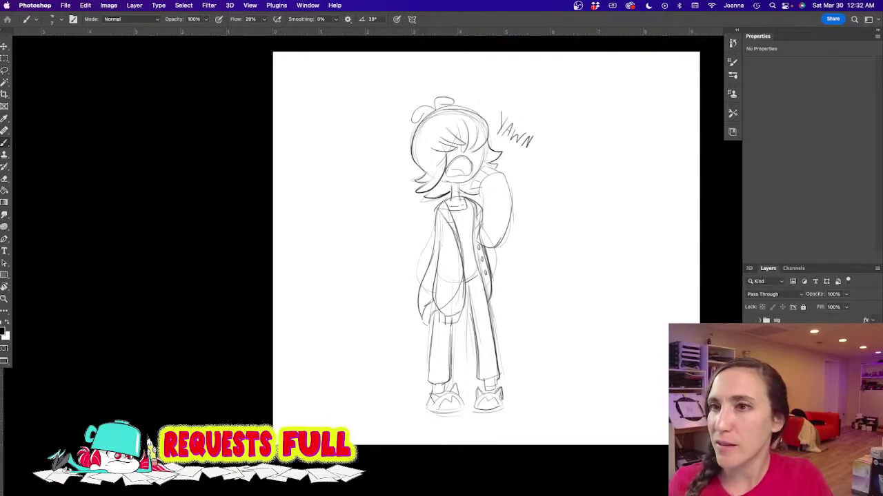
key("Tab")
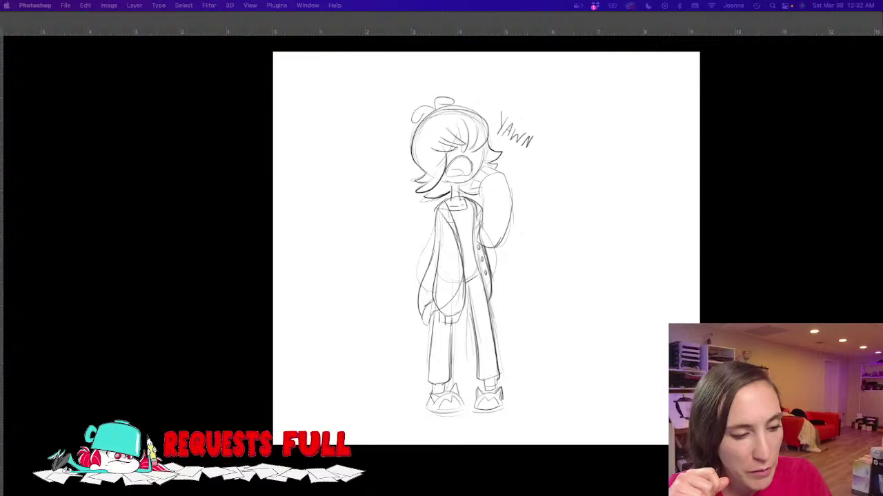
key("Tab")
left_click(750, 359)
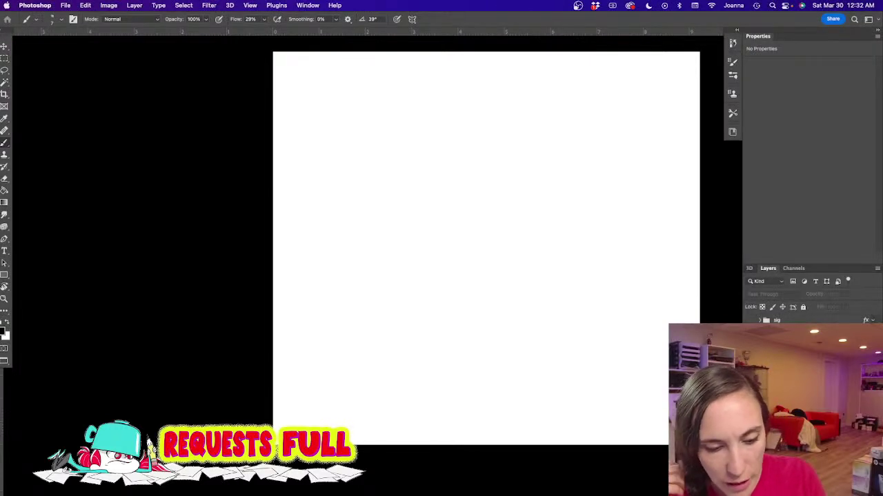
left_click(750, 345)
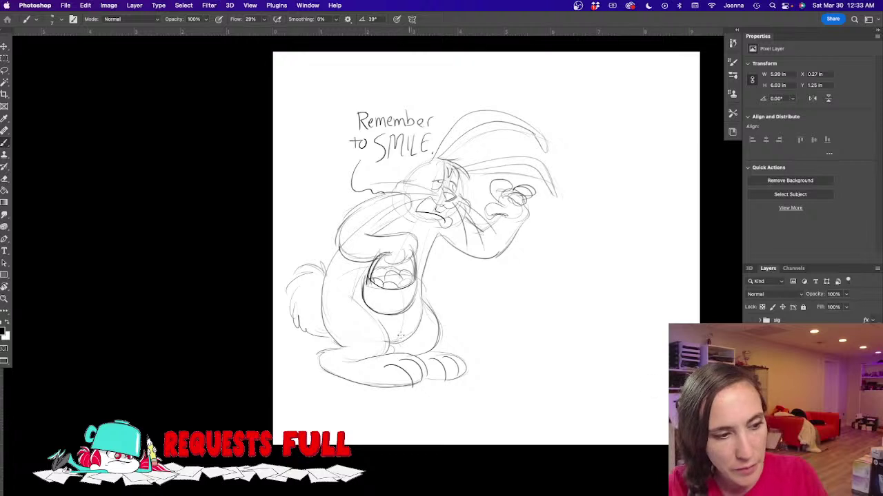
Step: Move the color reference image to the canvas's upper left corner and shift the rabbit sketch to the right of it
key("v")
left_click_drag(367, 368, 429, 378)
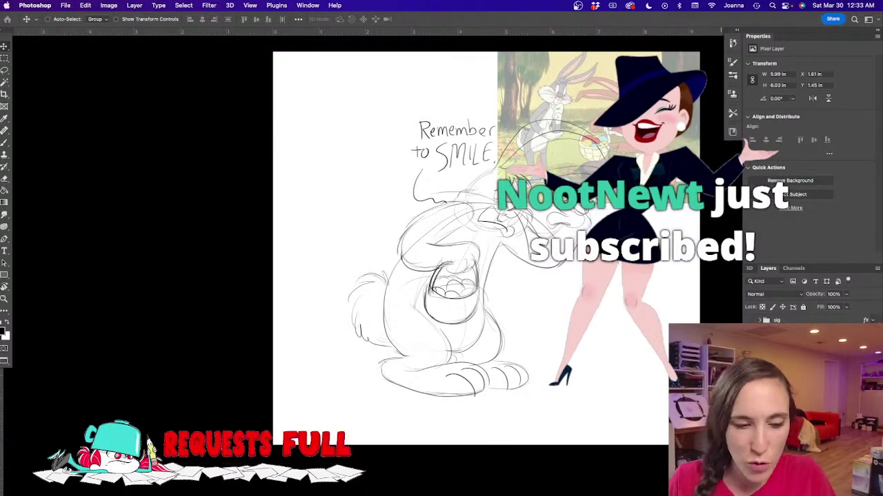
left_click(800, 386)
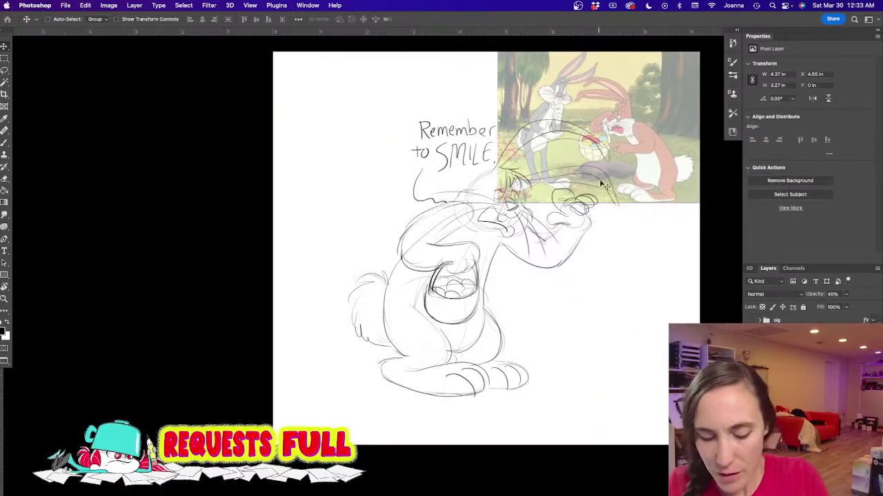
left_click_drag(624, 164, 320, 174)
mouse_move(422, 361)
left_mouse_down()
mouse_move(466, 350)
mouse_move(459, 352)
left_mouse_up()
left_click_drag(392, 355, 343, 335)
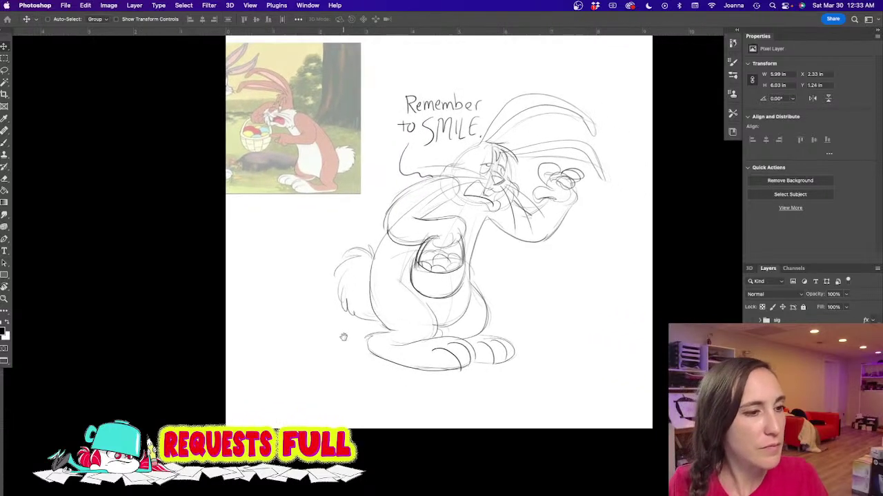
left_click(847, 307)
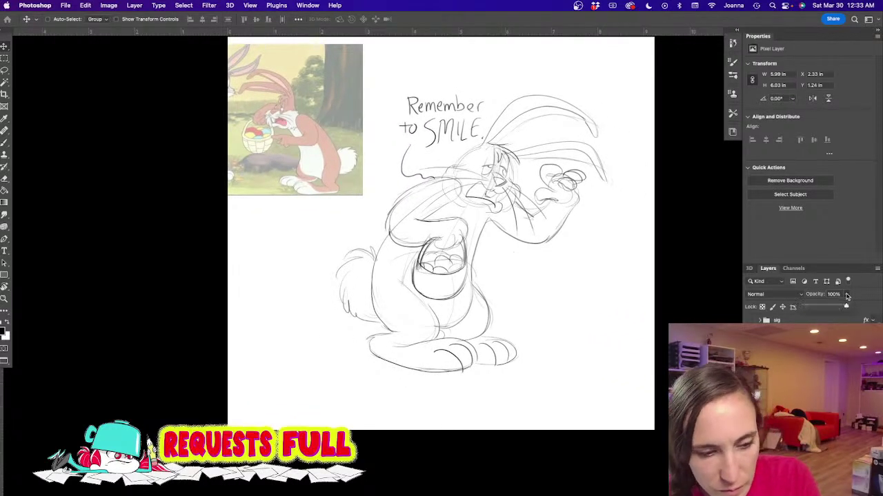
left_click_drag(803, 308, 850, 310)
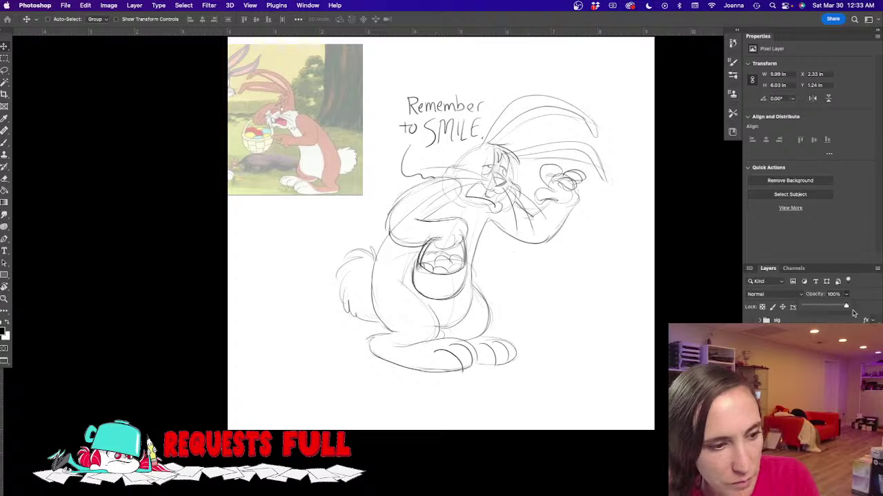
left_click(750, 345)
left_click(750, 345)
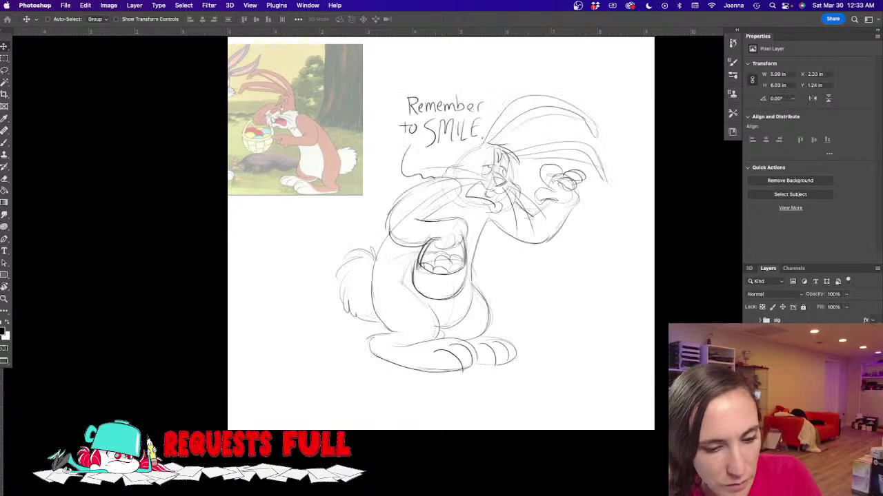
Step: Fade the sketch lines of the rabbit's raised hand, body, basket, legs and tail with a large soft Eraser
left_click(385, 290, "super")
scroll(391, 314, "up", 3)
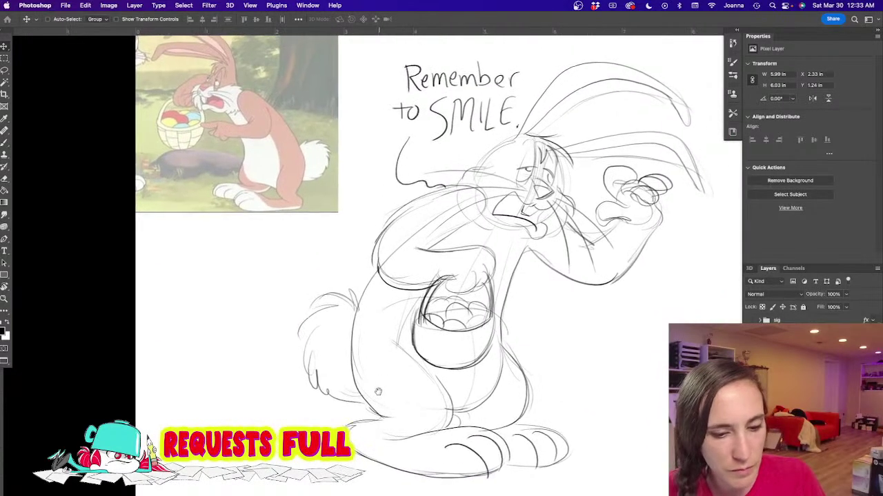
key("b")
key("bracketleft")
key("bracketleft")
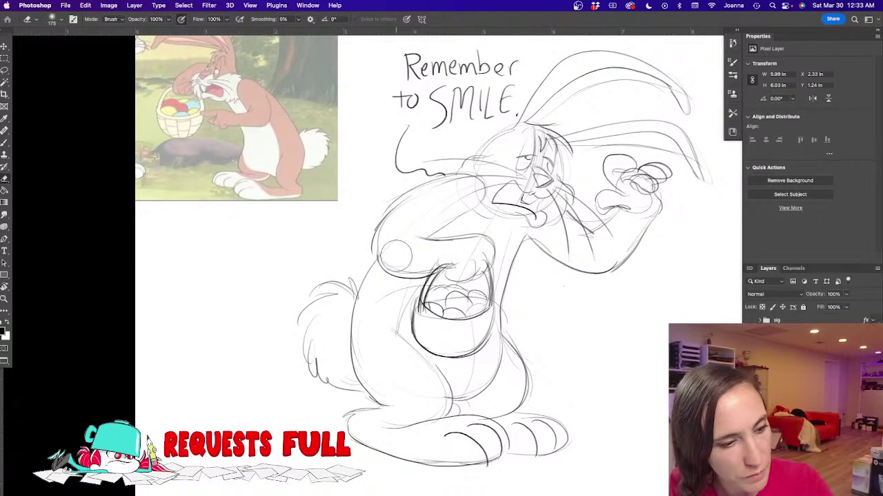
mouse_move(626, 174)
left_mouse_down()
mouse_move(647, 180)
mouse_move(641, 175)
mouse_move(610, 197)
left_mouse_up()
key("bracketright")
key("bracketright")
mouse_move(365, 299)
left_mouse_down()
mouse_move(419, 292)
mouse_move(414, 331)
mouse_move(504, 371)
mouse_move(296, 345)
mouse_move(444, 463)
mouse_move(433, 464)
mouse_move(527, 446)
mouse_move(460, 463)
left_mouse_up()
mouse_move(378, 311)
left_mouse_down()
mouse_move(427, 322)
mouse_move(450, 279)
mouse_move(426, 290)
mouse_move(406, 336)
mouse_move(506, 369)
mouse_move(315, 285)
mouse_move(343, 332)
left_mouse_up()
Step: Ink the rabbit's back, near thigh, chest and belly, and far leg in bold black brush strokes over the faded sketch
key("b")
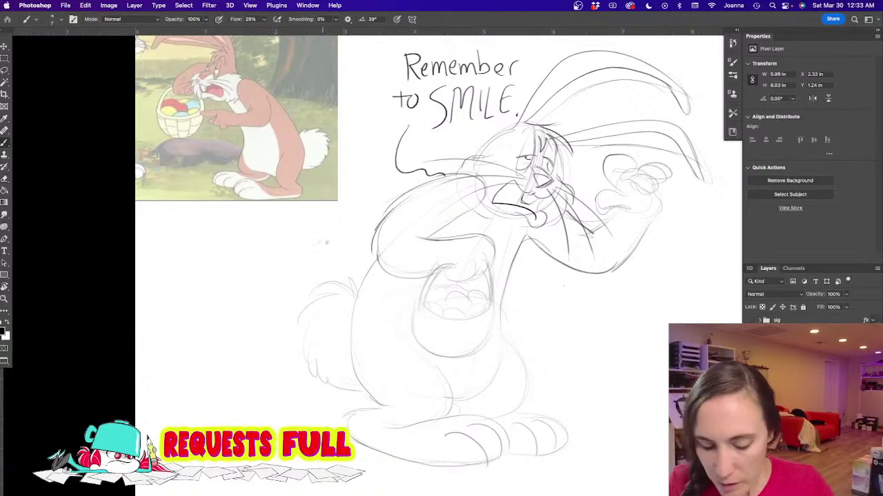
mouse_move(373, 265)
left_mouse_down()
mouse_move(349, 319)
mouse_move(350, 354)
mouse_move(363, 388)
mouse_move(390, 407)
left_mouse_up()
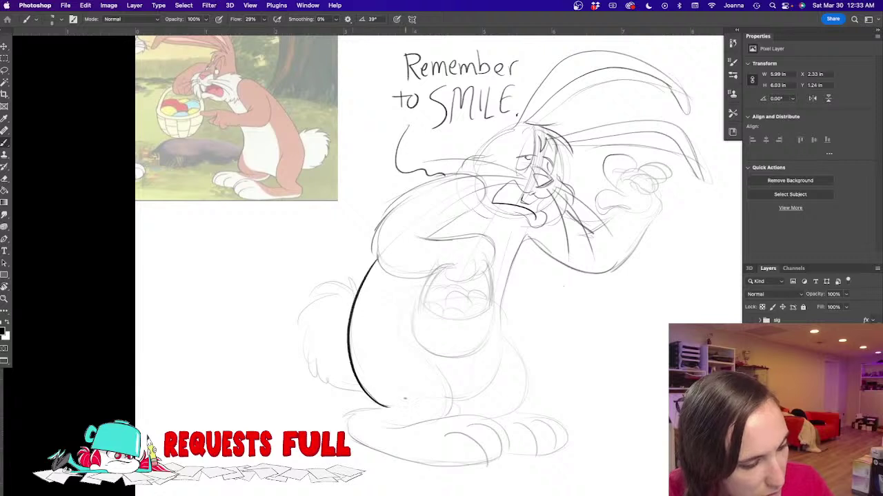
left_click_drag(452, 390, 438, 418)
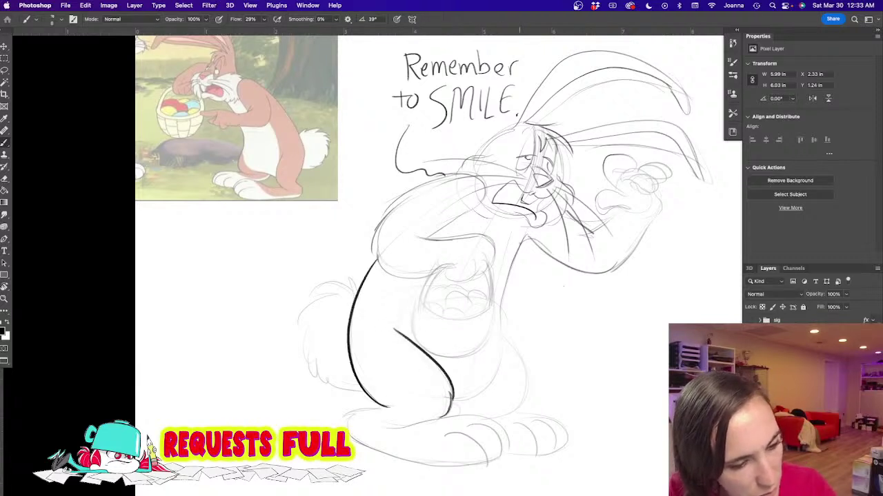
mouse_move(525, 231)
left_mouse_down()
mouse_move(497, 381)
mouse_move(451, 401)
left_mouse_up()
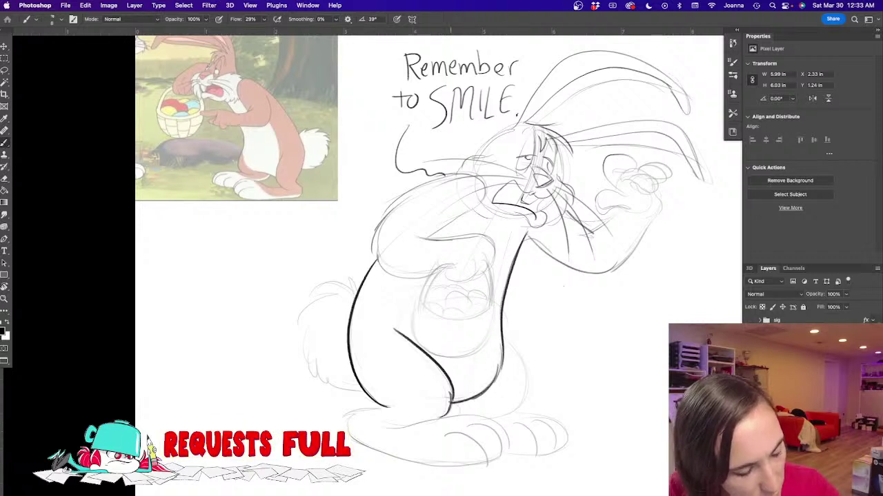
mouse_move(502, 331)
left_mouse_down()
mouse_move(516, 356)
mouse_move(522, 406)
mouse_move(527, 399)
mouse_move(522, 384)
mouse_move(524, 396)
mouse_move(491, 419)
left_mouse_up()
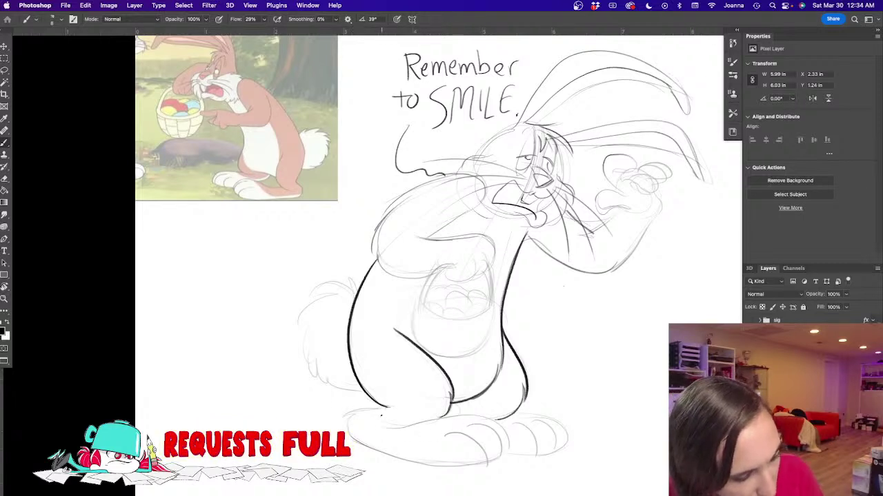
Step: Ink the rabbit's near foot with its heel, upper edge, toe lines and a double line along the sole
mouse_move(448, 397)
left_mouse_down()
mouse_move(431, 422)
mouse_move(408, 430)
mouse_move(363, 412)
mouse_move(349, 422)
left_mouse_up()
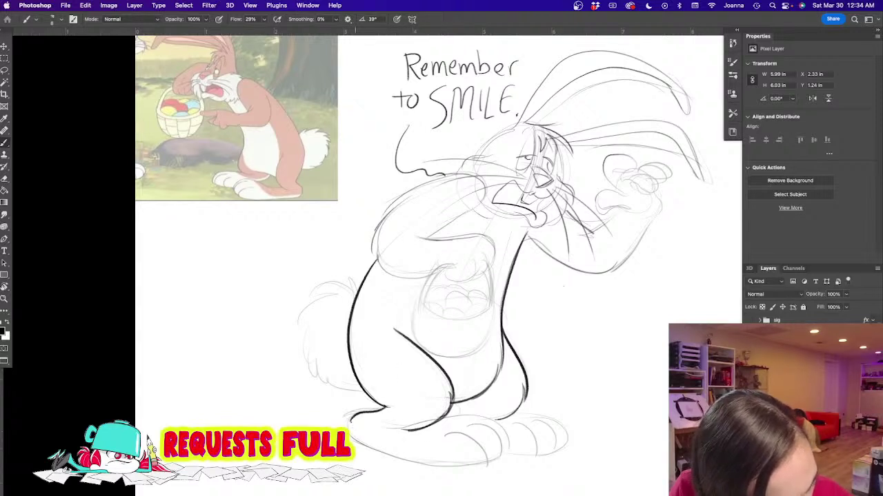
scroll(396, 412, "down", 3)
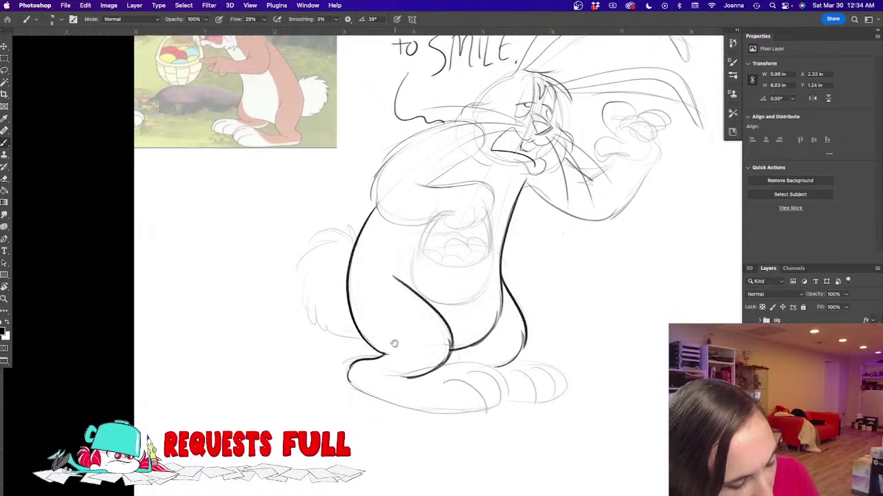
mouse_move(436, 361)
left_mouse_down()
mouse_move(483, 355)
mouse_move(510, 380)
mouse_move(511, 394)
left_mouse_up()
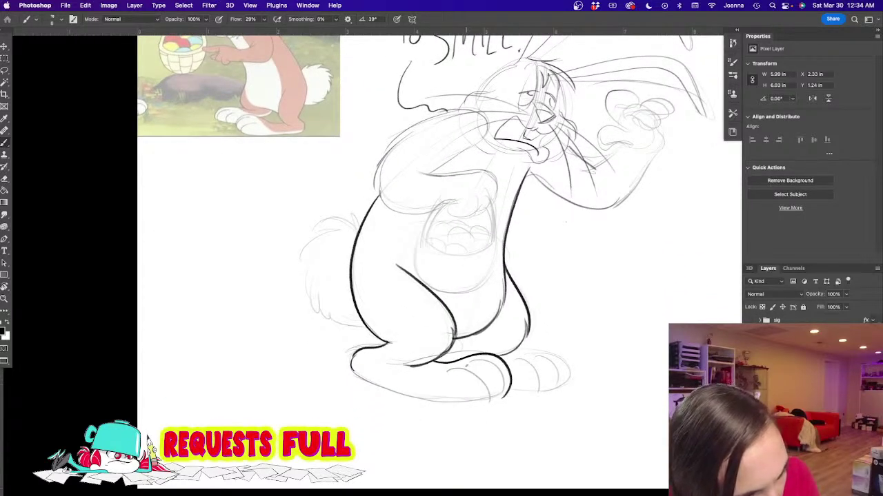
mouse_move(455, 364)
left_mouse_down()
mouse_move(500, 372)
mouse_move(505, 399)
left_mouse_up()
mouse_move(446, 371)
left_mouse_down()
mouse_move(486, 380)
mouse_move(493, 401)
left_mouse_up()
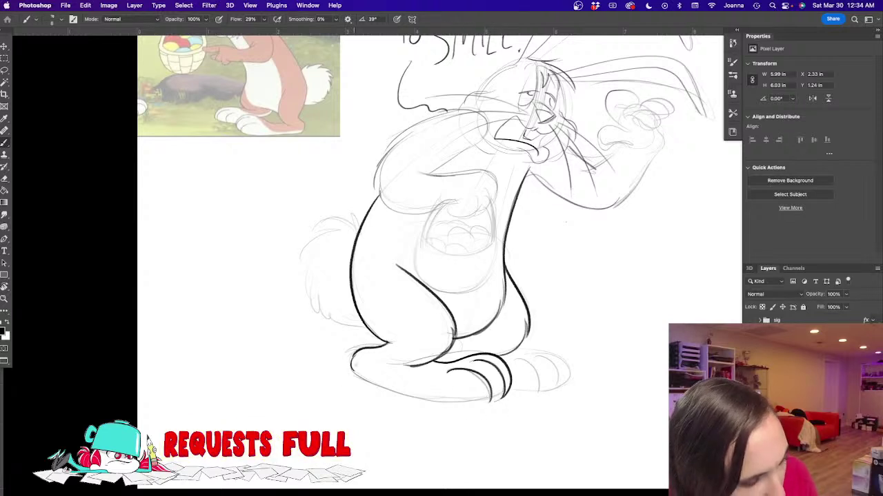
mouse_move(353, 371)
left_mouse_down()
mouse_move(404, 397)
mouse_move(476, 407)
mouse_move(501, 395)
left_mouse_up()
left_click_drag(460, 363, 433, 387)
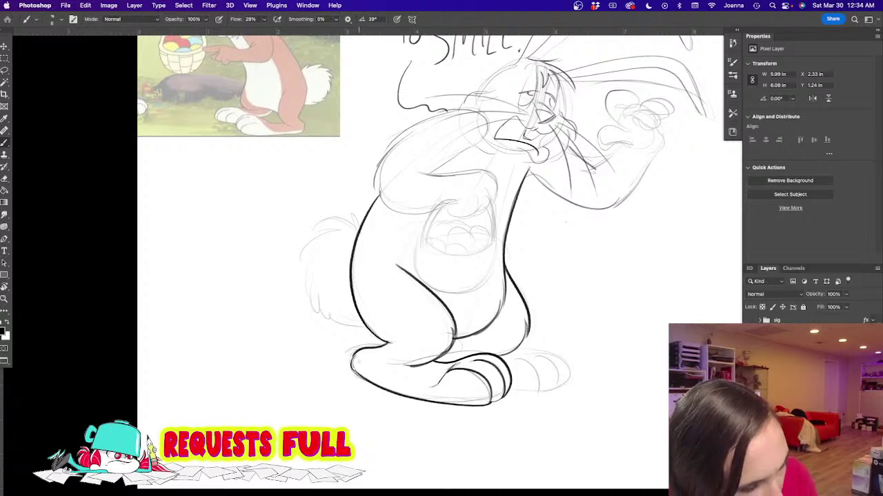
mouse_move(356, 356)
left_mouse_down()
mouse_move(359, 366)
mouse_move(444, 390)
left_mouse_up()
Step: Ink the rabbit's far foot with its rounded toes and the curved lines dividing them
mouse_move(514, 358)
left_mouse_down()
mouse_move(536, 392)
mouse_move(527, 394)
left_mouse_up()
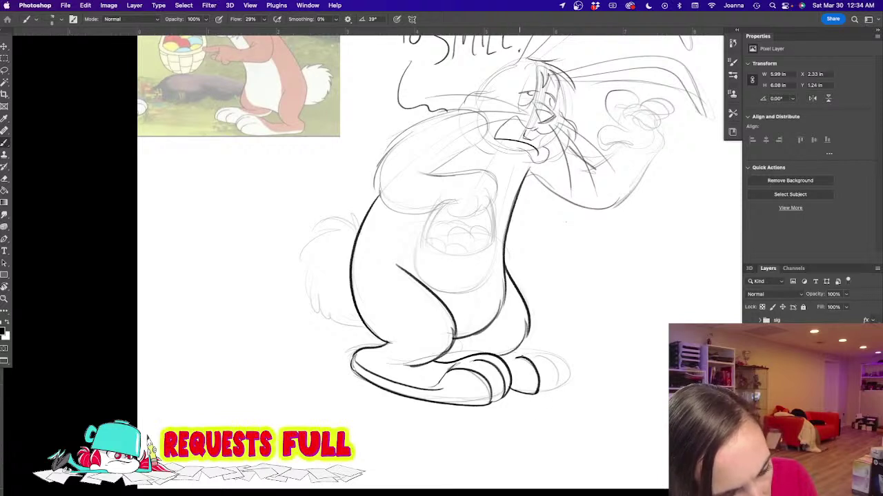
mouse_move(526, 353)
left_mouse_down()
mouse_move(550, 363)
mouse_move(538, 395)
left_mouse_up()
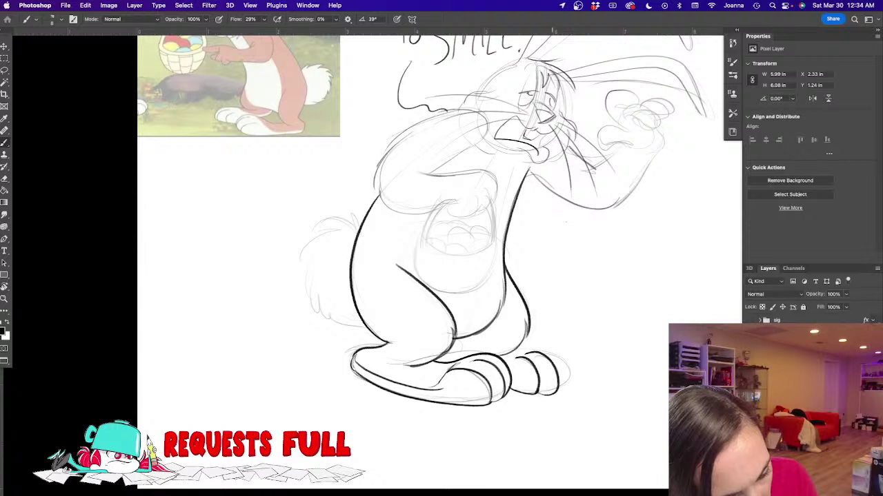
mouse_move(538, 351)
left_mouse_down()
mouse_move(552, 355)
mouse_move(569, 381)
mouse_move(559, 393)
left_mouse_up()
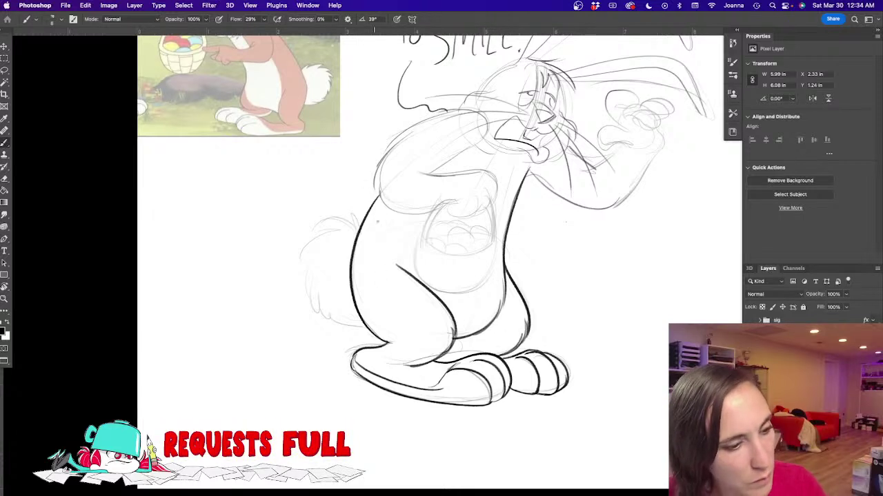
Step: Ink the basket's outline and handle, redrawing the handle's right side, and add the curved front rim
mouse_move(452, 200)
left_mouse_down()
mouse_move(429, 217)
mouse_move(421, 259)
mouse_move(431, 280)
mouse_move(479, 286)
mouse_move(490, 278)
left_mouse_up()
mouse_move(486, 202)
left_mouse_down()
mouse_move(495, 255)
mouse_move(489, 282)
left_mouse_up()
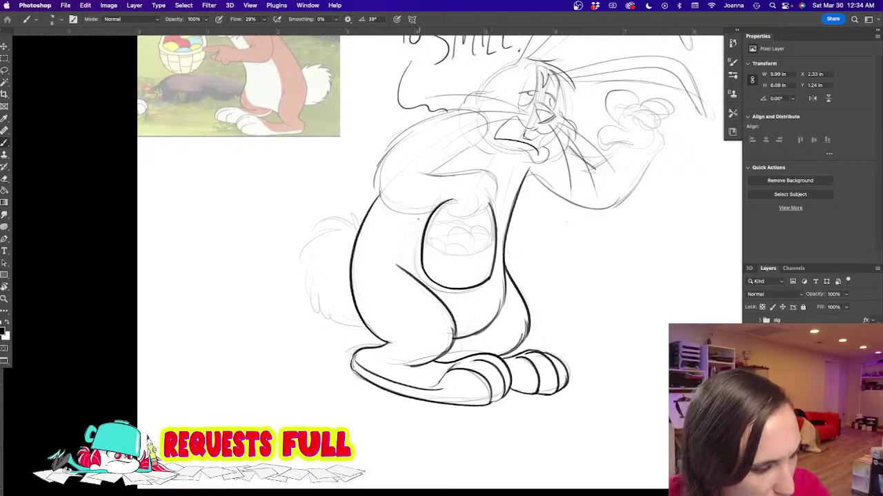
key("super+z")
left_click_drag(493, 219, 488, 279)
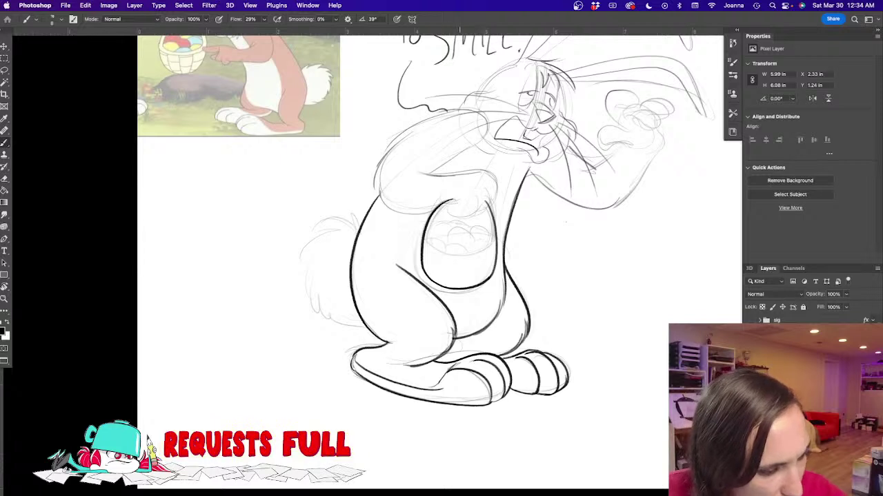
left_click_drag(427, 240, 480, 245)
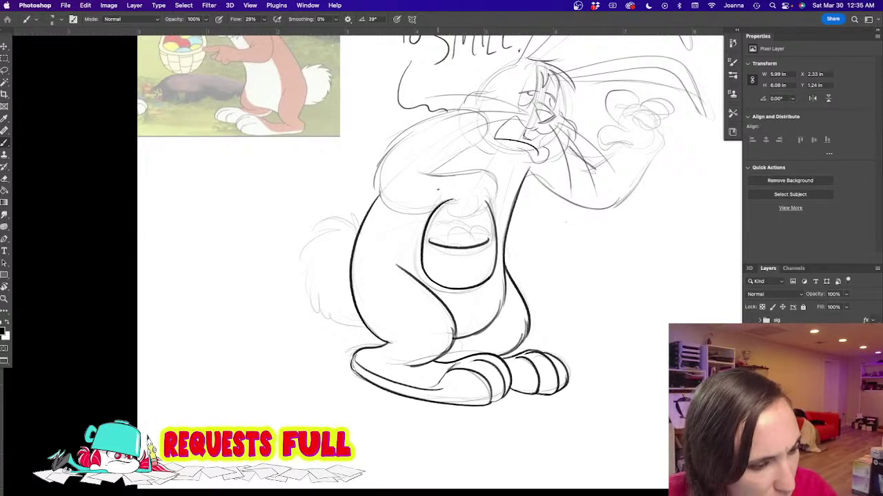
Step: Ink the hand gripping the basket handle, then the near arm from the shoulder to the wrist with its elbow crease
mouse_move(466, 194)
left_mouse_down()
mouse_move(470, 215)
mouse_move(481, 211)
mouse_move(472, 214)
left_mouse_up()
left_click_drag(491, 174, 483, 208)
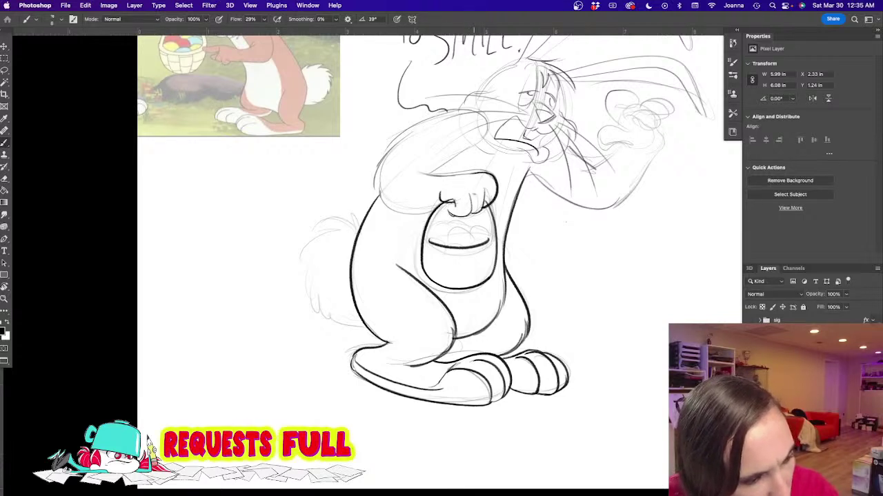
mouse_move(480, 114)
left_mouse_down()
mouse_move(487, 133)
mouse_move(476, 148)
left_mouse_up()
mouse_move(477, 147)
left_mouse_down()
mouse_move(487, 124)
mouse_move(452, 112)
mouse_move(404, 137)
mouse_move(373, 188)
mouse_move(400, 210)
mouse_move(439, 204)
left_mouse_up()
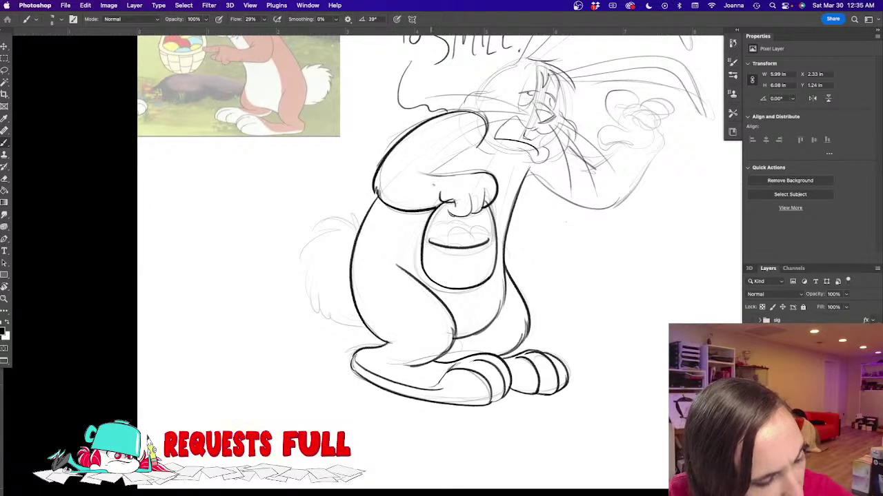
left_click_drag(461, 156, 422, 175)
left_click_drag(447, 205, 470, 215)
Step: Ink the inner edges of the basket handle and a pile of rounded eggs above the rim
mouse_move(471, 196)
left_mouse_down()
mouse_move(482, 212)
mouse_move(434, 225)
mouse_move(426, 242)
left_mouse_up()
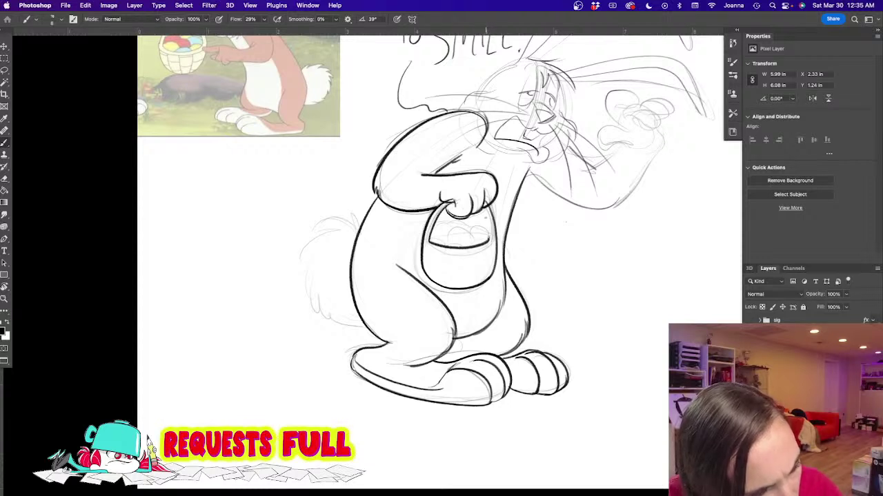
left_click_drag(489, 216, 491, 238)
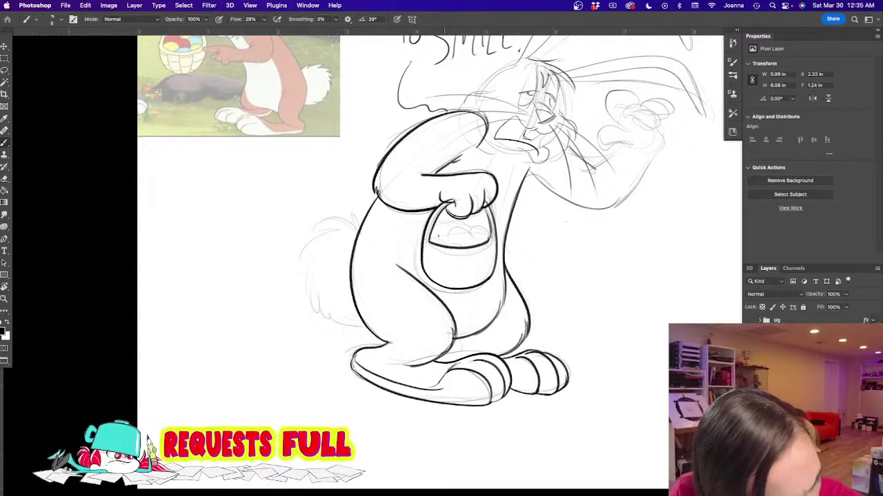
mouse_move(488, 235)
left_mouse_down()
mouse_move(478, 227)
mouse_move(471, 248)
mouse_move(457, 238)
mouse_move(472, 243)
mouse_move(432, 242)
left_mouse_up()
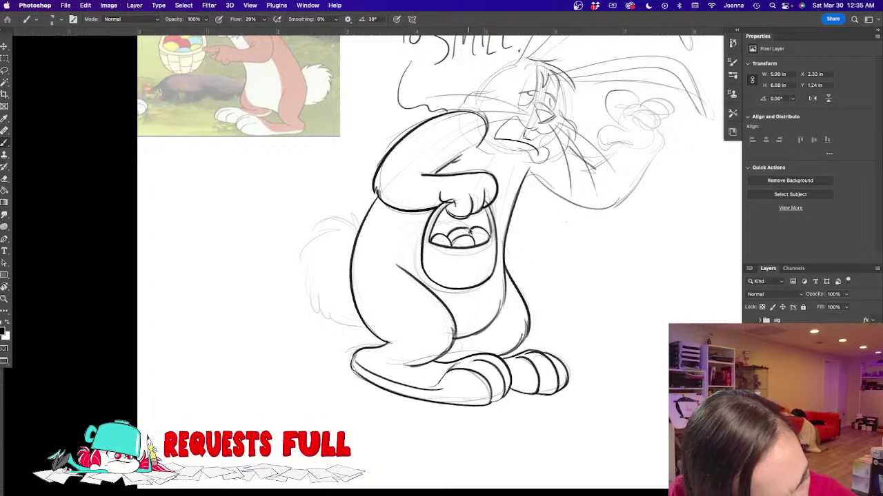
left_click_drag(452, 230, 433, 217)
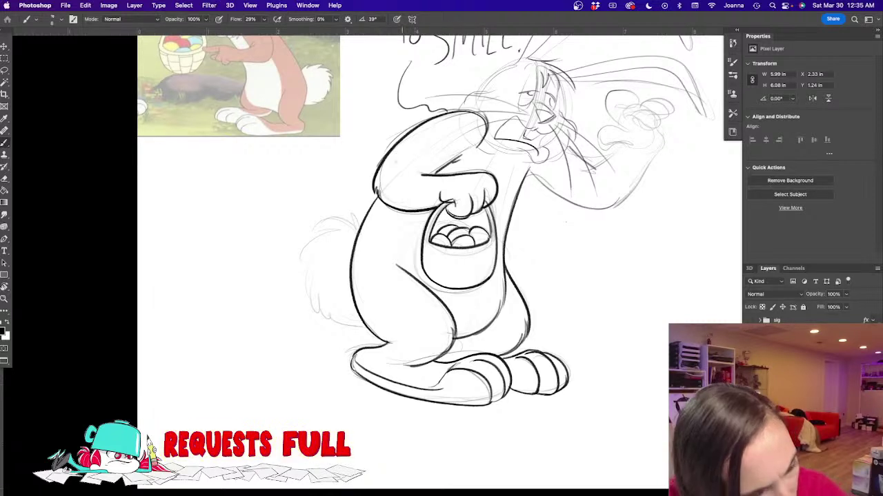
Step: Draw the basket's woven texture with thin vertical lines and short staggered horizontal lines below the rim
left_click_drag(475, 250, 474, 287)
left_click_drag(448, 253, 447, 286)
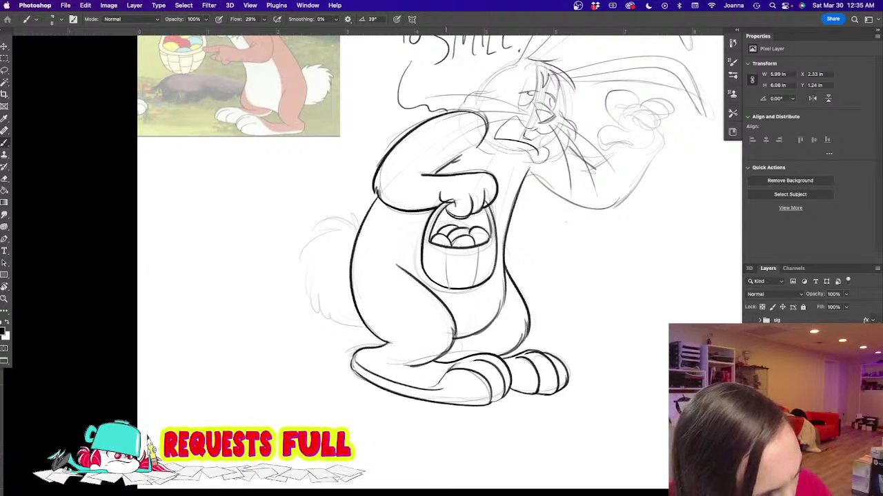
left_click_drag(433, 244, 429, 278)
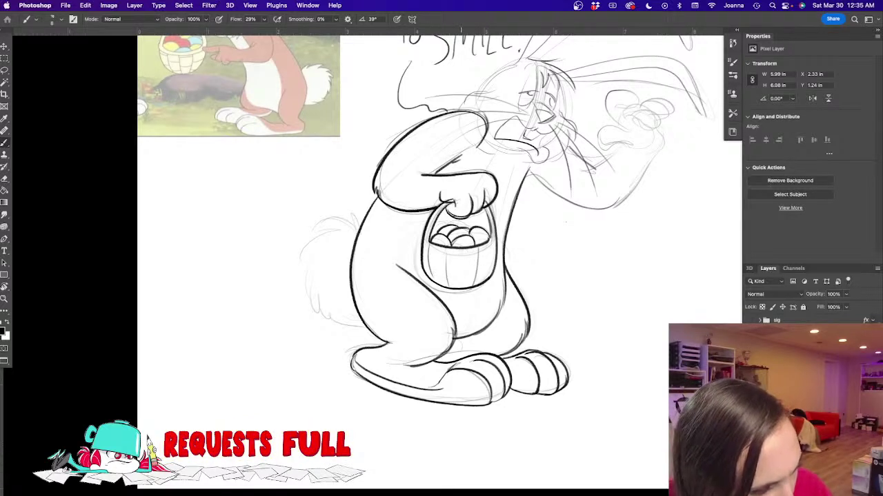
left_click_drag(462, 248, 461, 286)
left_click_drag(489, 254, 487, 280)
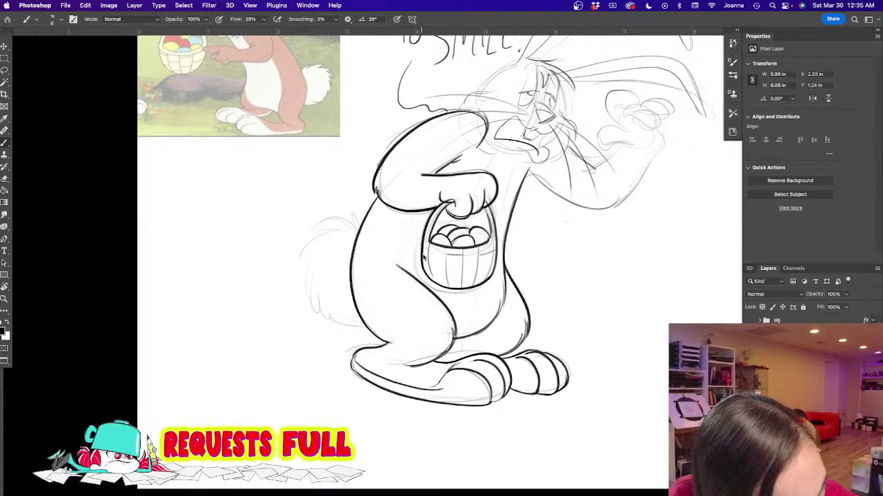
left_click_drag(431, 264, 445, 266)
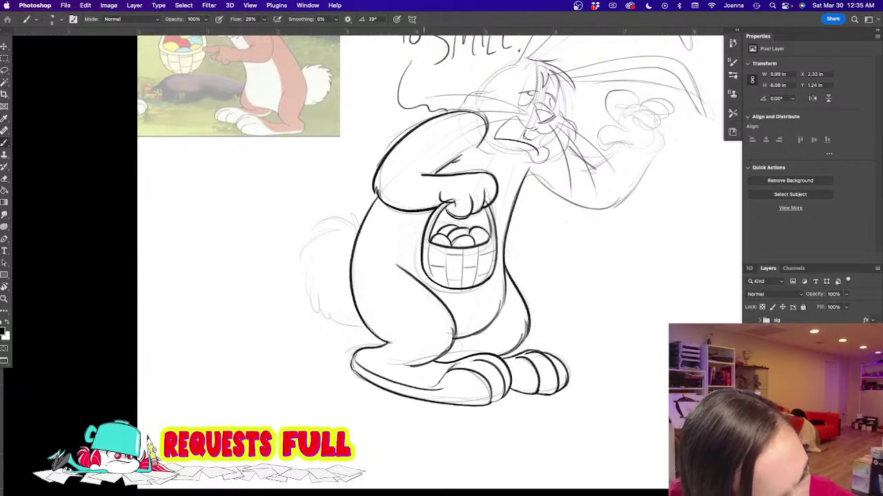
left_click_drag(377, 338, 423, 357)
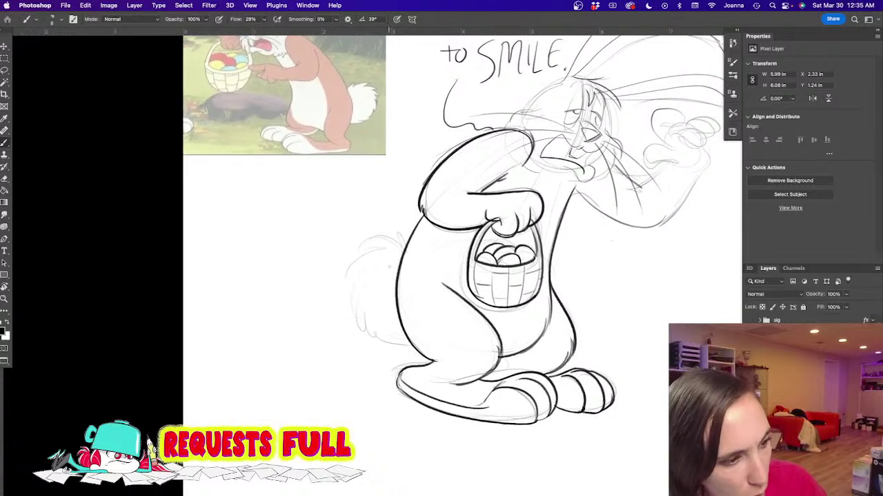
Step: Ink the rabbit's tufted tail outline and reinforce the undersides of both feet
mouse_move(405, 250)
left_mouse_down()
mouse_move(394, 231)
mouse_move(360, 243)
mouse_move(371, 252)
mouse_move(349, 283)
mouse_move(365, 335)
mouse_move(407, 345)
left_mouse_up()
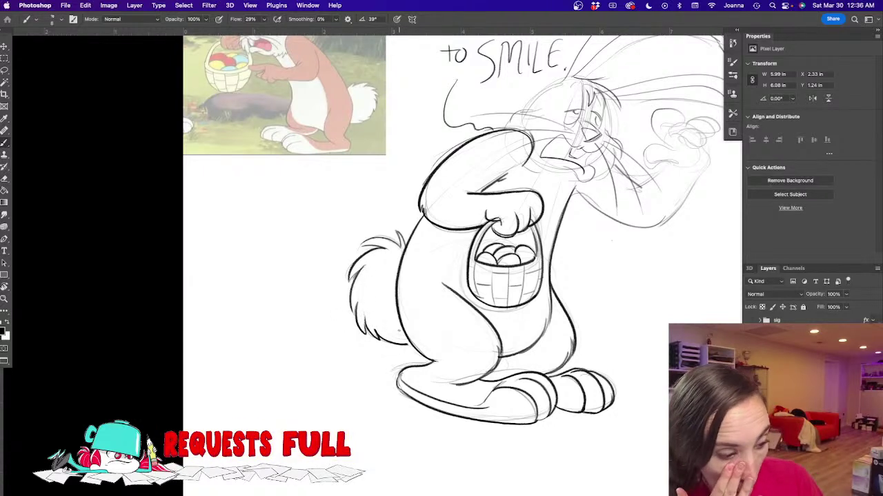
mouse_move(556, 403)
left_mouse_down()
mouse_move(537, 422)
mouse_move(555, 407)
mouse_move(601, 412)
mouse_move(610, 404)
left_mouse_up()
left_click_drag(362, 377, 450, 281)
left_click_drag(594, 327, 618, 328)
mouse_move(550, 322)
left_mouse_down()
mouse_move(585, 328)
mouse_move(524, 313)
left_mouse_up()
key("super+z")
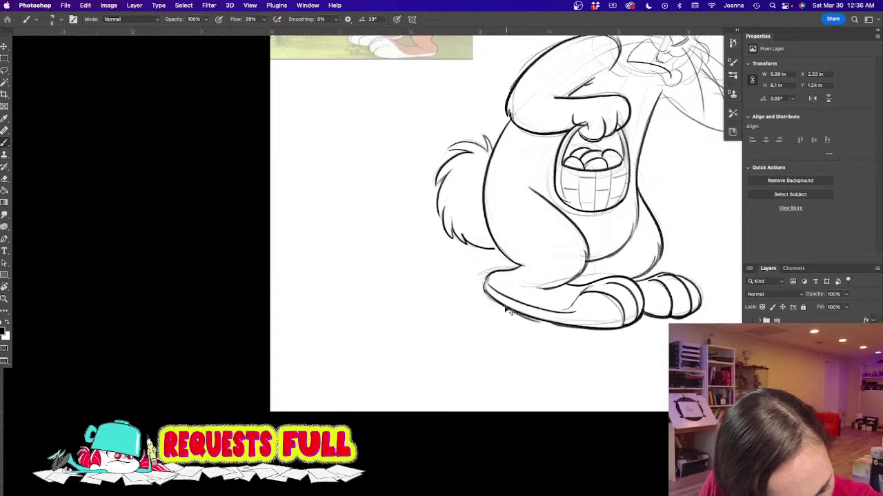
Step: Ink the raised far arm and its curled hand, then clean up the outer line at the wrist with a lasso selection
mouse_move(531, 173)
left_mouse_down()
mouse_move(452, 261)
mouse_move(376, 371)
left_mouse_up()
mouse_move(618, 253)
left_mouse_down()
mouse_move(617, 273)
mouse_move(577, 250)
mouse_move(588, 267)
mouse_move(613, 269)
mouse_move(584, 214)
mouse_move(622, 229)
mouse_move(611, 244)
mouse_move(649, 220)
mouse_move(632, 237)
mouse_move(641, 284)
mouse_move(591, 327)
left_mouse_up()
mouse_move(605, 266)
left_mouse_down()
mouse_move(571, 288)
mouse_move(556, 278)
mouse_move(577, 291)
left_mouse_up()
mouse_move(506, 294)
left_mouse_down()
mouse_move(540, 318)
mouse_move(593, 327)
left_mouse_up()
left_click_drag(403, 359, 436, 341)
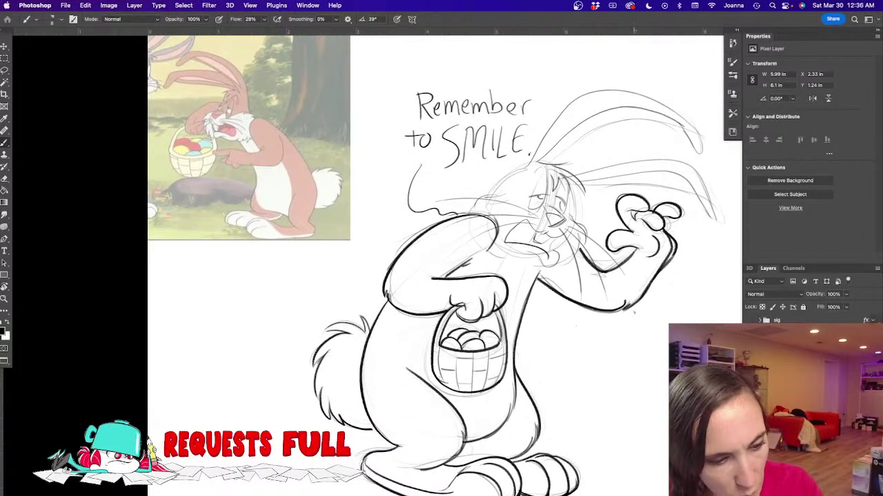
key("l")
mouse_move(671, 225)
left_mouse_down()
mouse_move(662, 250)
mouse_move(665, 222)
mouse_move(670, 256)
mouse_move(645, 294)
left_mouse_up()
key("super+d")
key("b")
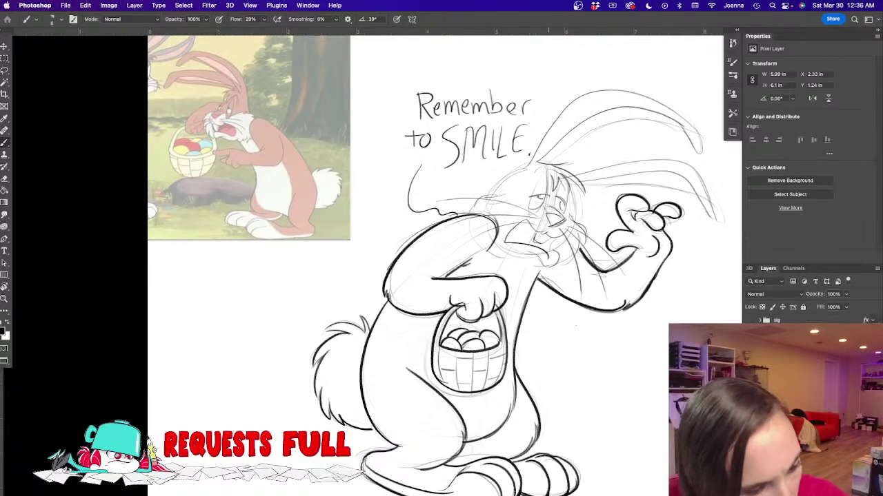
Step: Ink the rabbit's face: the droopy half-closed eyes, nose, teeth and open frowning mouth
left_click_drag(550, 196, 526, 205)
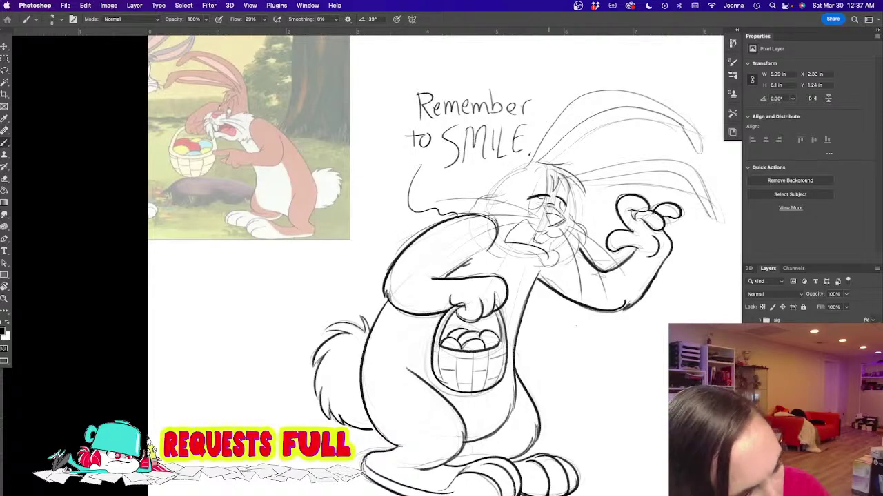
mouse_move(549, 205)
left_mouse_down()
mouse_move(566, 219)
mouse_move(549, 222)
left_mouse_up()
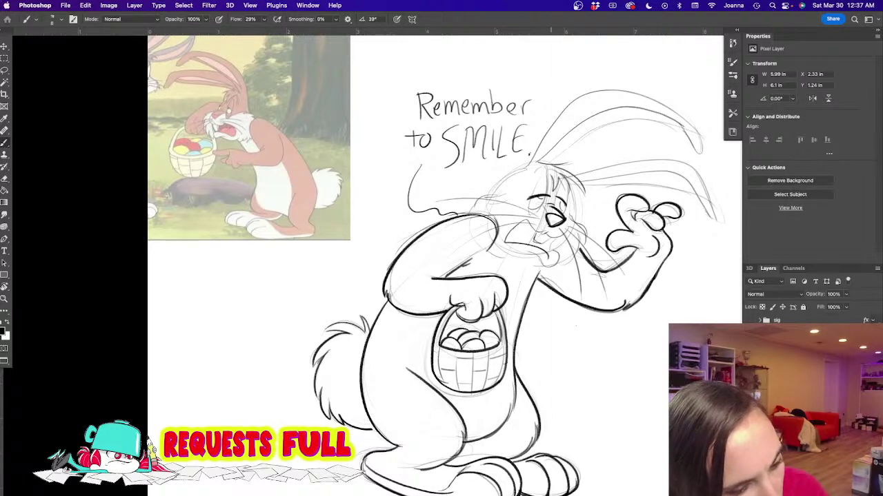
left_click_drag(566, 218, 563, 233)
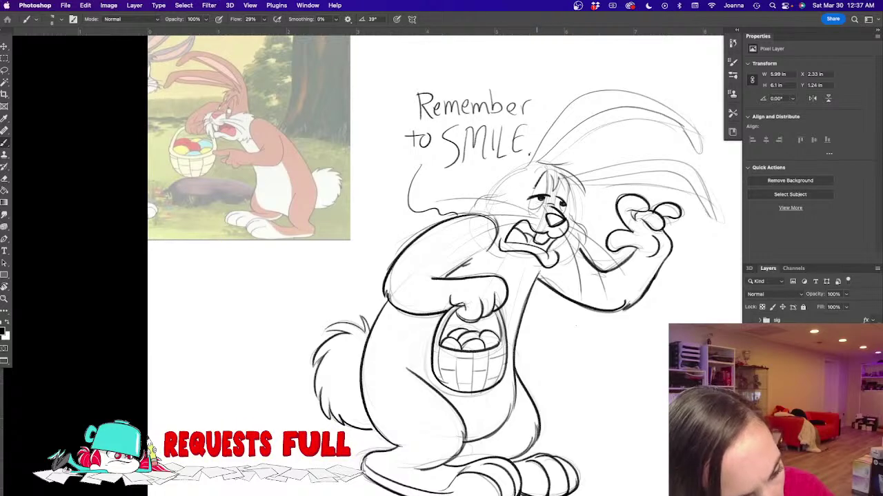
left_click_drag(537, 184, 530, 199)
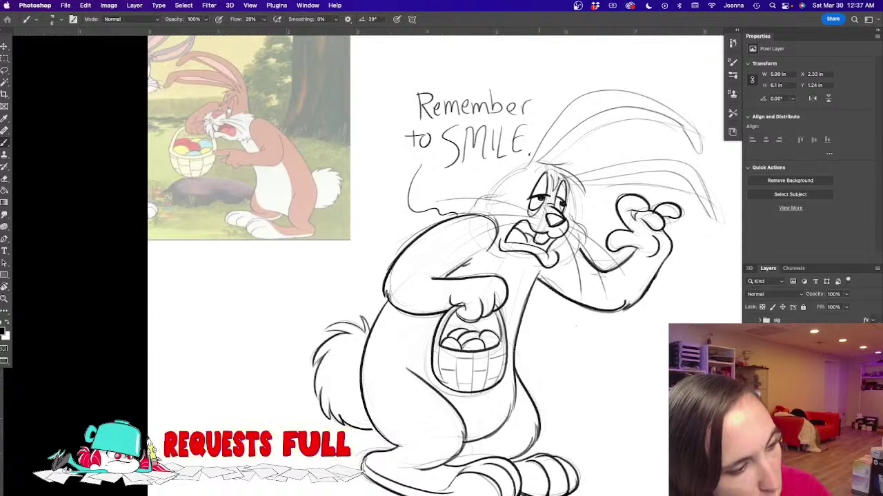
Step: Erase the rough sketch lines around the forehead and back of the head with a smaller eraser
key("e")
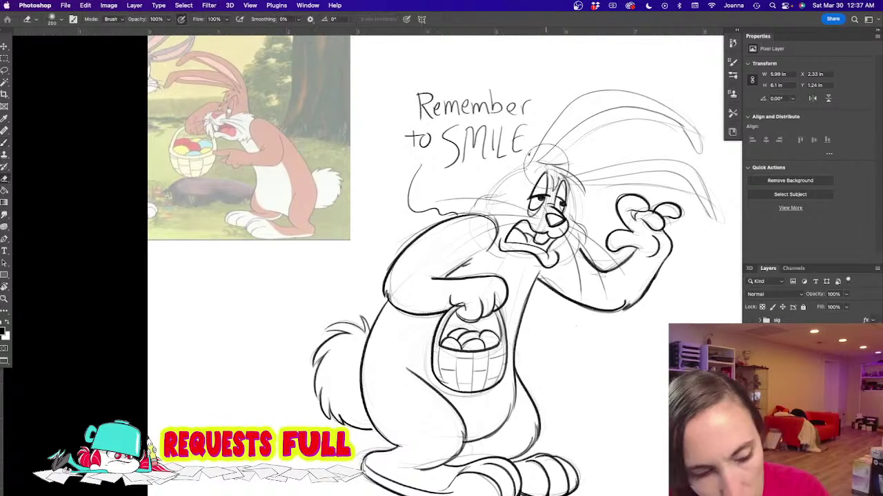
key("[")
key("[")
key("[")
left_click_drag(546, 164, 587, 192)
left_click_drag(521, 167, 502, 199)
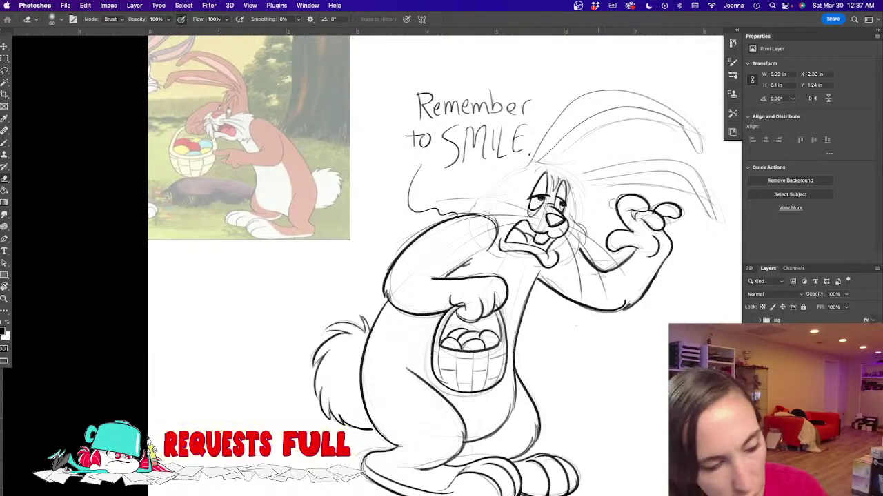
Step: Ink the back of the head from the ear base down, then the cheek ruffs and chin fur
key("b")
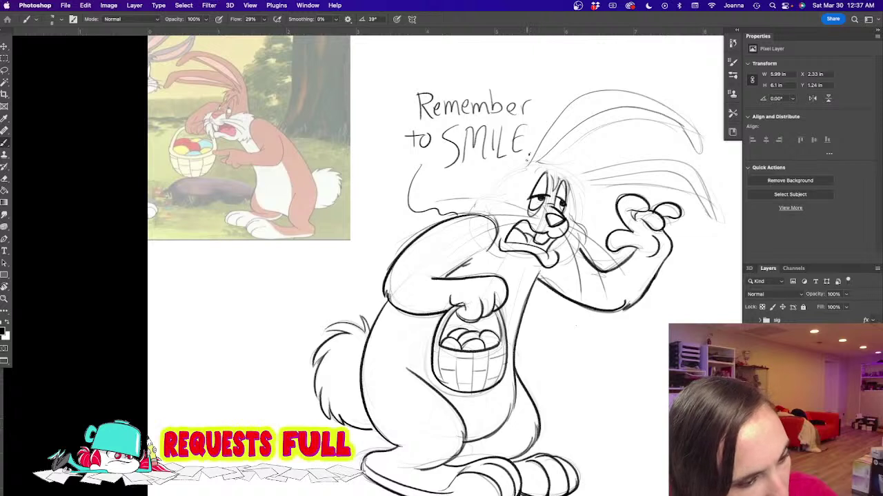
left_click_drag(543, 137, 493, 202)
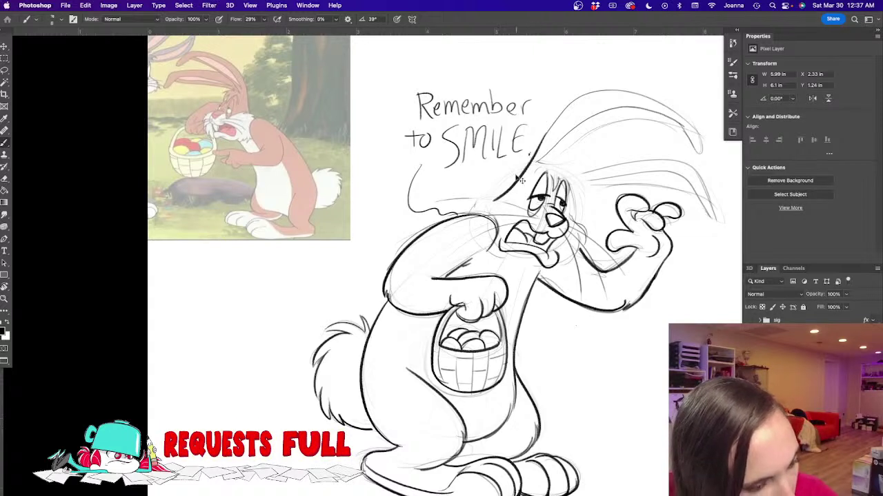
key("super+z")
mouse_move(548, 128)
left_mouse_down()
mouse_move(528, 169)
mouse_move(490, 201)
left_mouse_up()
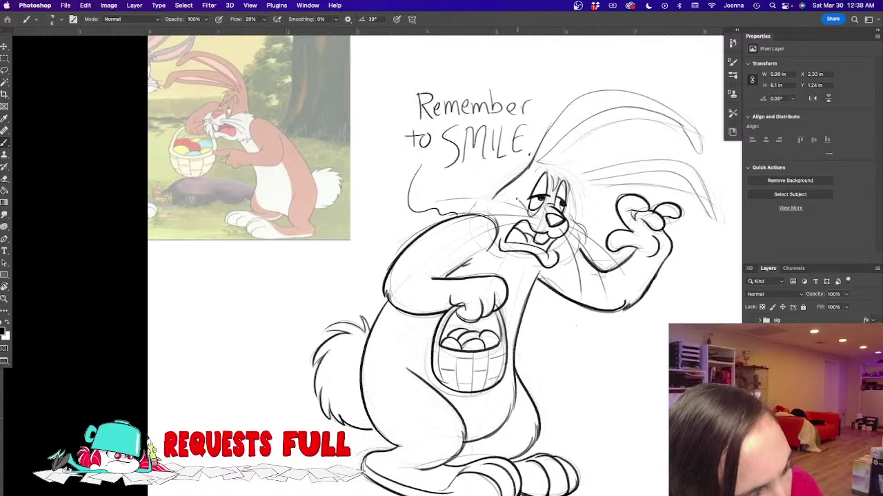
mouse_move(512, 200)
left_mouse_down()
mouse_move(481, 196)
mouse_move(473, 215)
left_mouse_up()
key("super+z")
key("super+z")
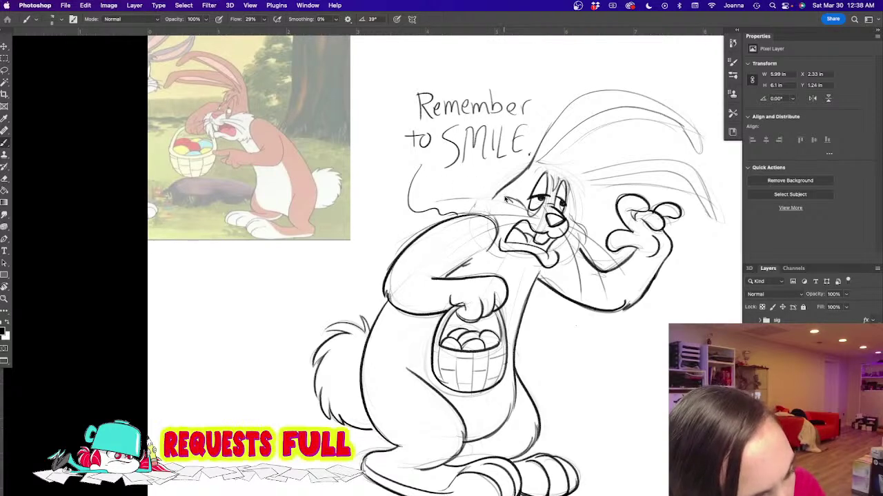
mouse_move(506, 201)
left_mouse_down()
mouse_move(477, 199)
mouse_move(503, 201)
mouse_move(472, 209)
left_mouse_up()
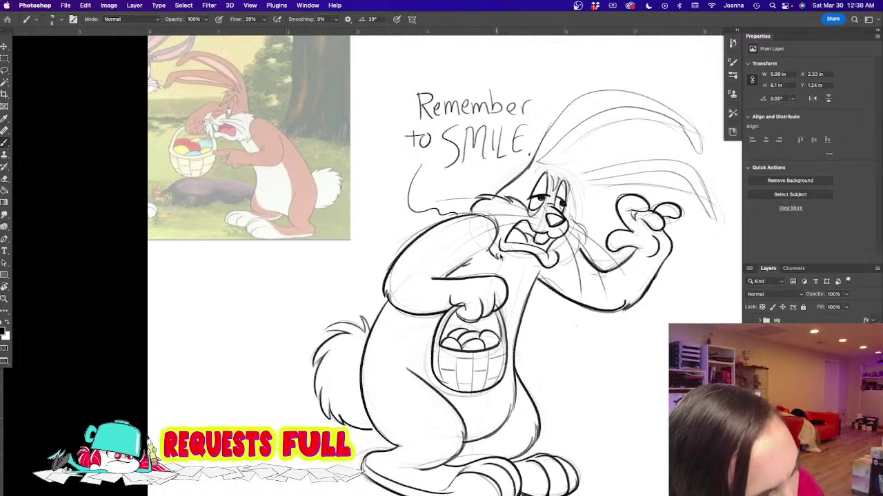
left_click_drag(529, 264, 526, 261)
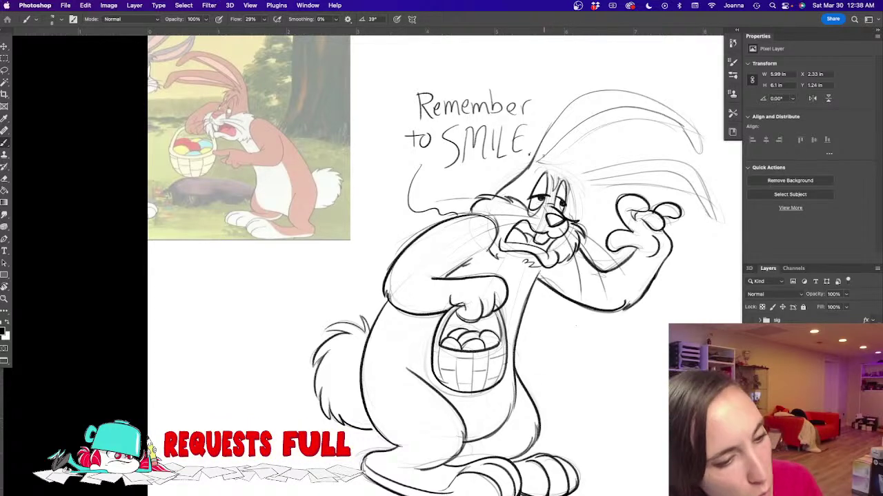
Step: Ink the hair tufts on the forehead and the curved belly-patch line beside the basket
mouse_move(542, 165)
left_mouse_down()
mouse_move(575, 157)
mouse_move(560, 172)
mouse_move(585, 165)
left_mouse_up()
mouse_move(567, 170)
left_mouse_down()
mouse_move(584, 193)
mouse_move(567, 182)
mouse_move(574, 199)
left_mouse_up()
mouse_move(433, 313)
left_mouse_down()
mouse_move(403, 300)
mouse_move(366, 308)
left_mouse_up()
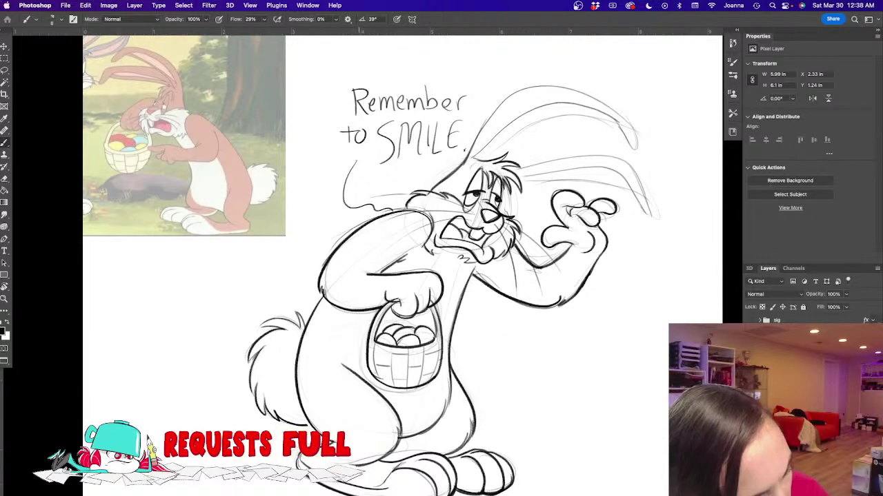
left_click_drag(358, 312, 351, 350)
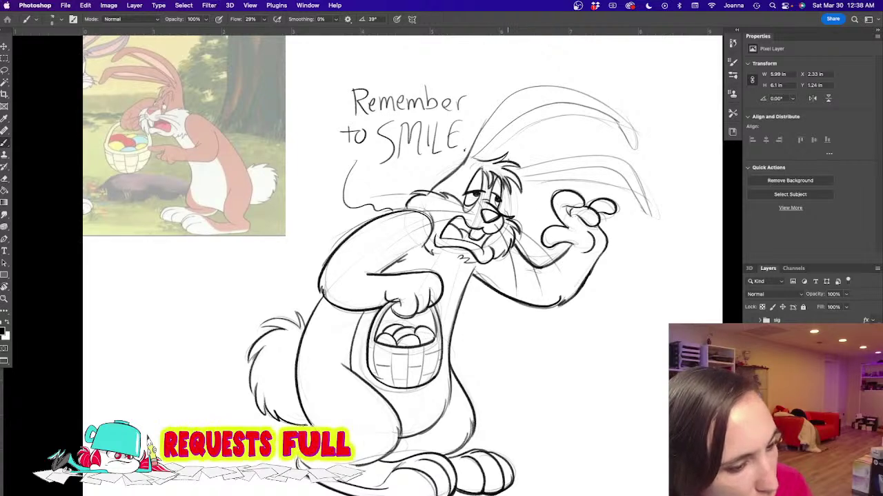
Step: Ink the lower ear's upper and lower edges out to its tip, plus its inner fold line
mouse_move(531, 159)
left_mouse_down()
mouse_move(579, 151)
mouse_move(622, 171)
mouse_move(649, 215)
left_mouse_up()
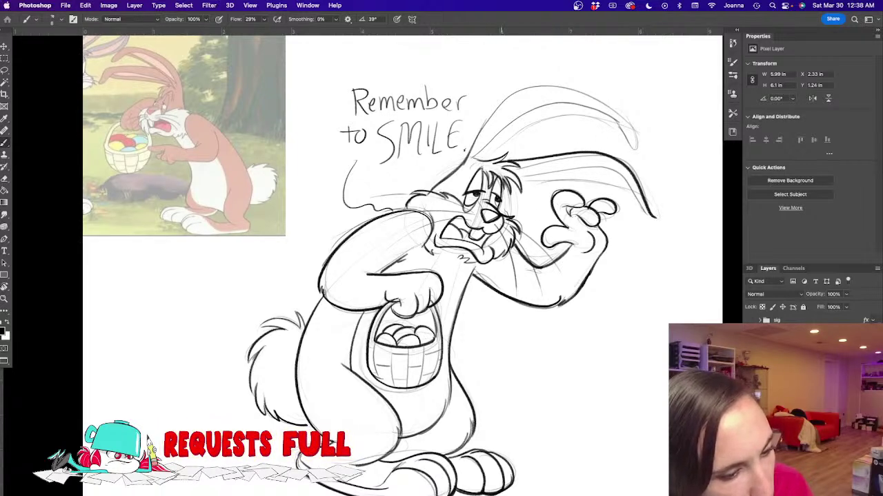
mouse_move(504, 171)
left_mouse_down()
mouse_move(588, 170)
mouse_move(625, 185)
mouse_move(654, 222)
left_mouse_up()
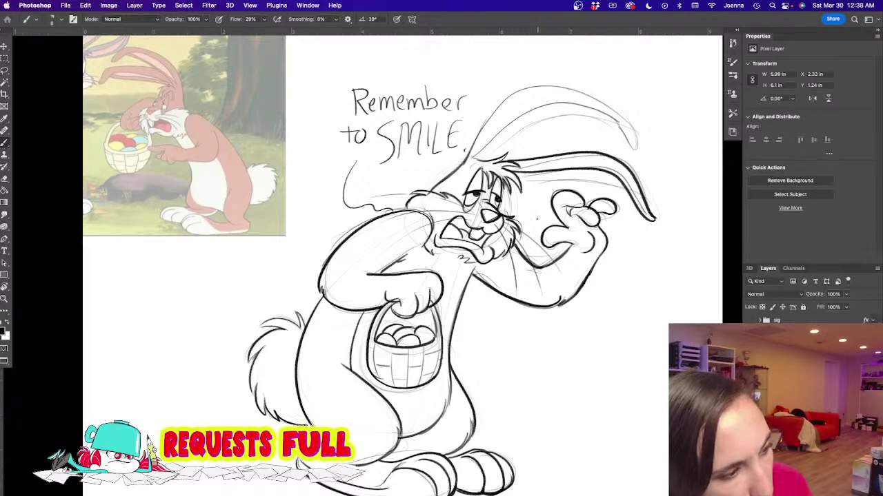
left_click_drag(512, 176, 624, 186)
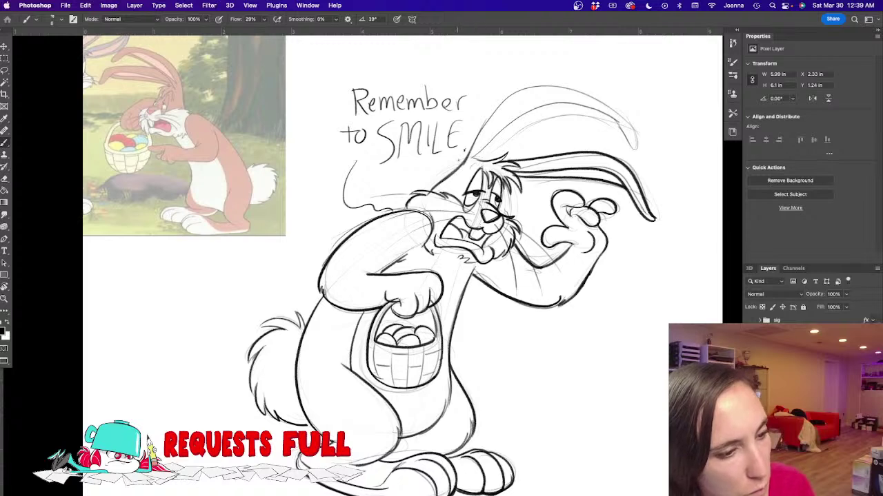
Step: Ink the upper ear's outer contour and inner fold lines, then touch up the lower ear's inner line
mouse_move(463, 167)
left_mouse_down()
mouse_move(484, 114)
mouse_move(539, 86)
mouse_move(594, 93)
mouse_move(626, 117)
mouse_move(636, 150)
left_mouse_up()
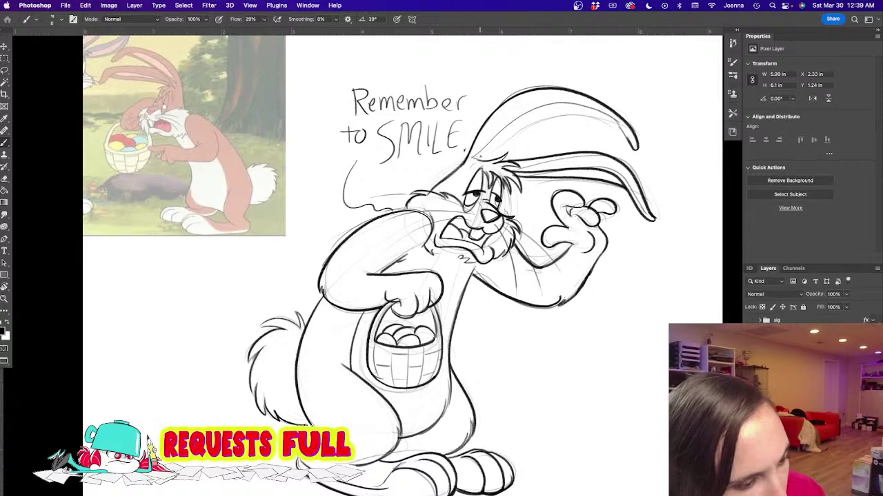
mouse_move(476, 157)
left_mouse_down()
mouse_move(509, 122)
mouse_move(562, 104)
mouse_move(598, 110)
mouse_move(624, 131)
left_mouse_up()
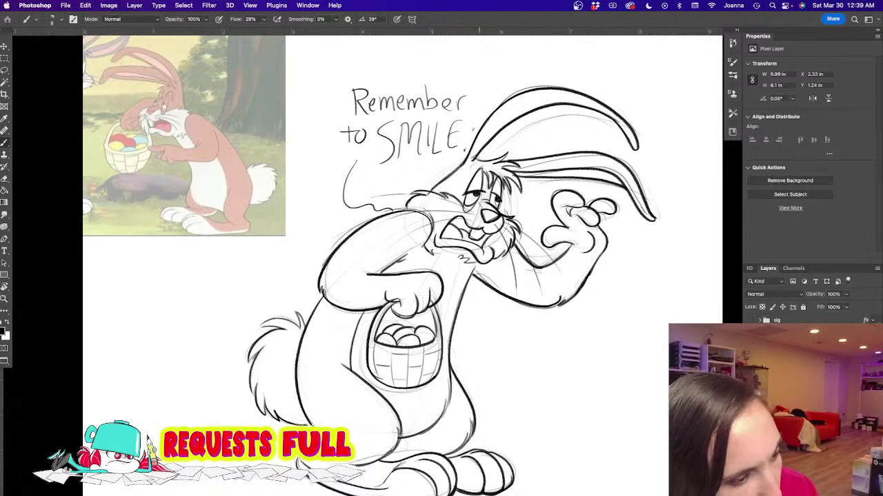
mouse_move(487, 153)
left_mouse_down()
mouse_move(544, 119)
mouse_move(605, 117)
mouse_move(621, 128)
mouse_move(584, 110)
mouse_move(545, 113)
mouse_move(500, 134)
left_mouse_up()
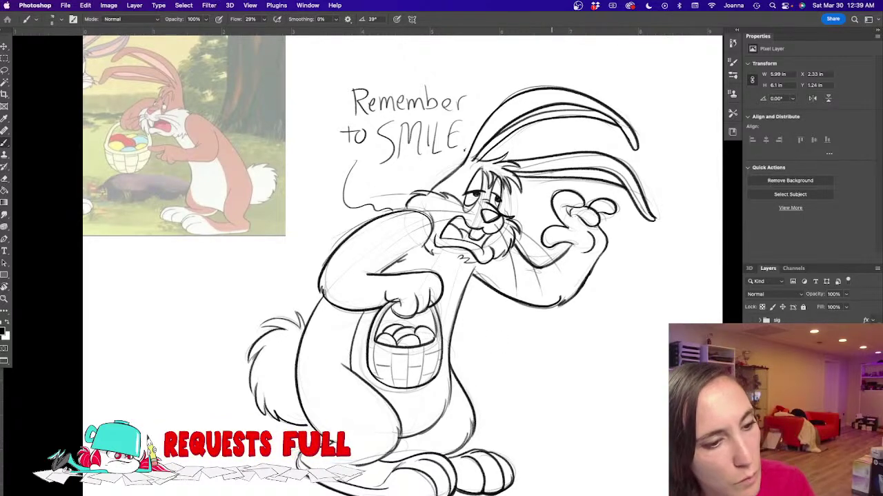
left_click_drag(549, 171, 597, 174)
Step: Erase the speech tail running from the "Remember to SMILE." lettering to the rabbit's shoulder
left_click_drag(462, 376, 484, 365)
left_click(404, 371, "alt")
left_click_drag(344, 423, 406, 384)
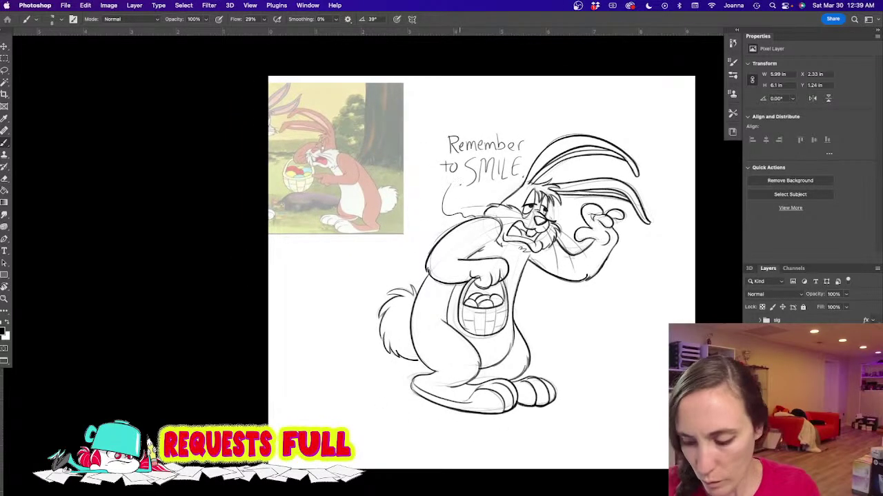
key("e")
left_click_drag(448, 185, 456, 210)
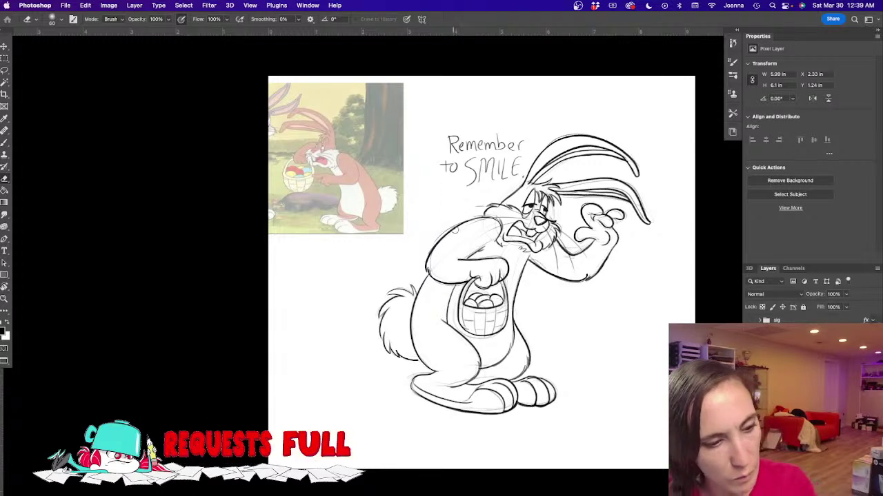
Step: Lasso and delete the leftover sketch lines beside the face and outside the near shoulder
scroll(529, 202, "up", 3)
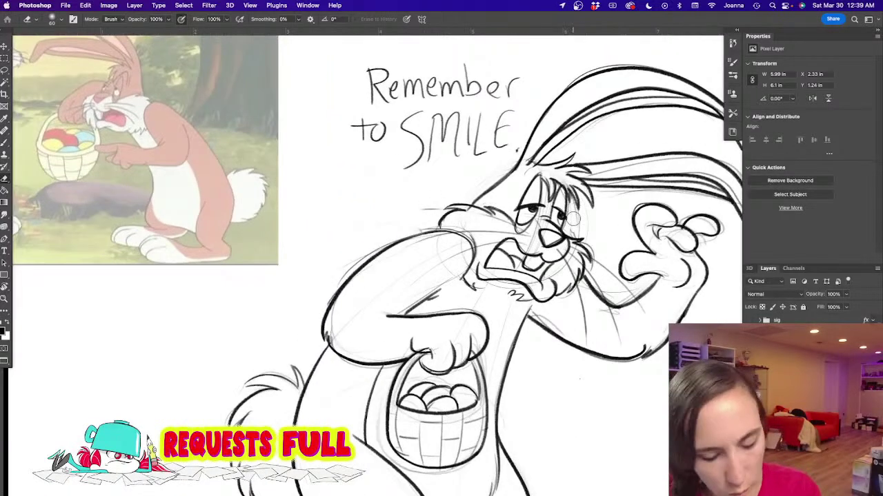
key("l")
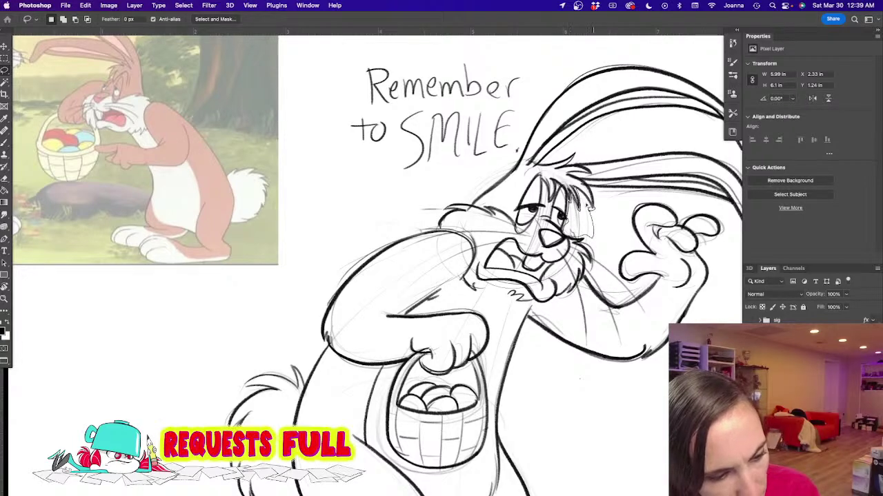
mouse_move(567, 254)
left_mouse_down()
mouse_move(593, 241)
mouse_move(597, 260)
mouse_move(585, 256)
left_mouse_up()
left_click_drag(530, 316, 530, 314)
mouse_move(415, 204)
left_mouse_down()
mouse_move(441, 212)
mouse_move(435, 228)
mouse_move(417, 238)
mouse_move(395, 212)
left_mouse_up()
key("Delete")
left_click(356, 230)
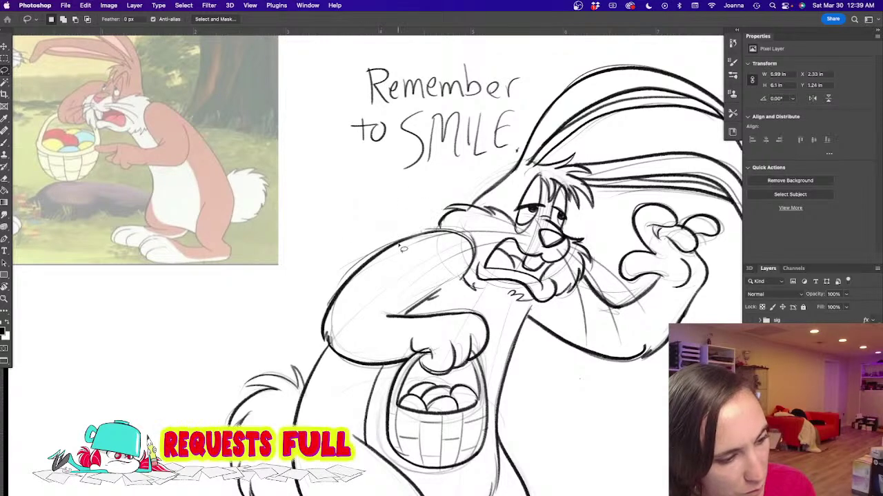
Step: Clear the sketch lines inside and outside the near upper arm, then re-ink the shoulder outline and add fur under the jaw
mouse_move(472, 241)
left_mouse_down()
mouse_move(466, 286)
mouse_move(404, 316)
mouse_move(415, 248)
mouse_move(448, 236)
left_mouse_up()
key("Delete")
left_click(349, 256)
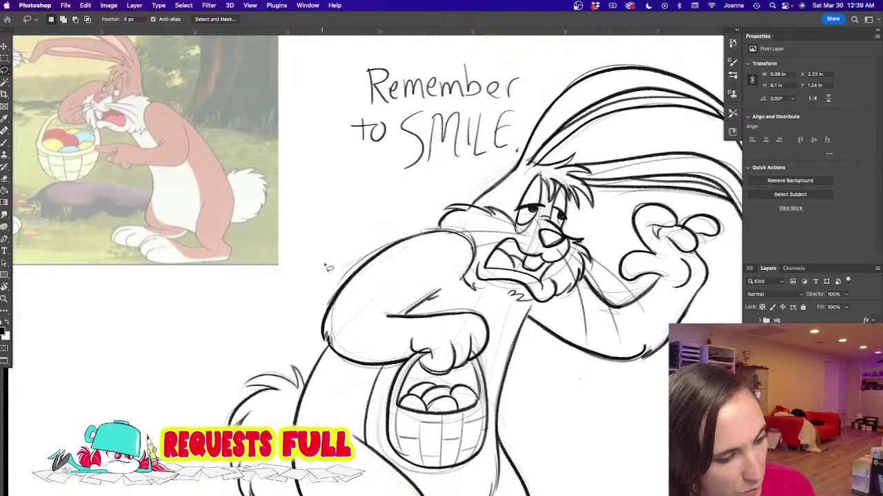
mouse_move(321, 283)
left_mouse_down()
mouse_move(361, 269)
mouse_move(440, 235)
mouse_move(400, 223)
mouse_move(321, 288)
left_mouse_up()
key("b")
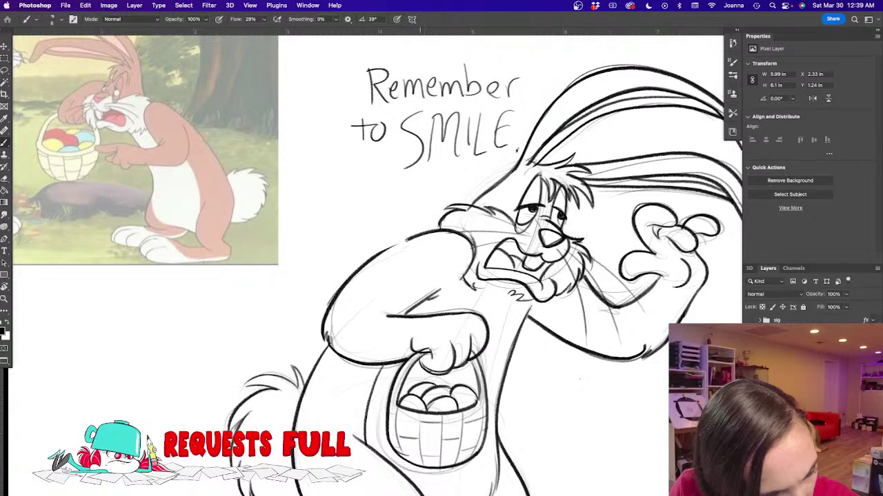
left_click_drag(473, 287, 486, 287)
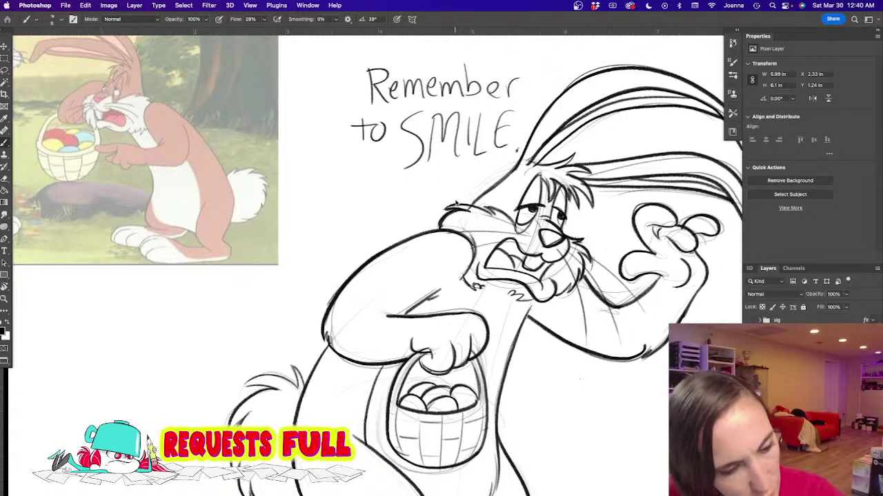
Step: Lasso and clear the line along the top of the cheek ruff, below the back of the head
key("l")
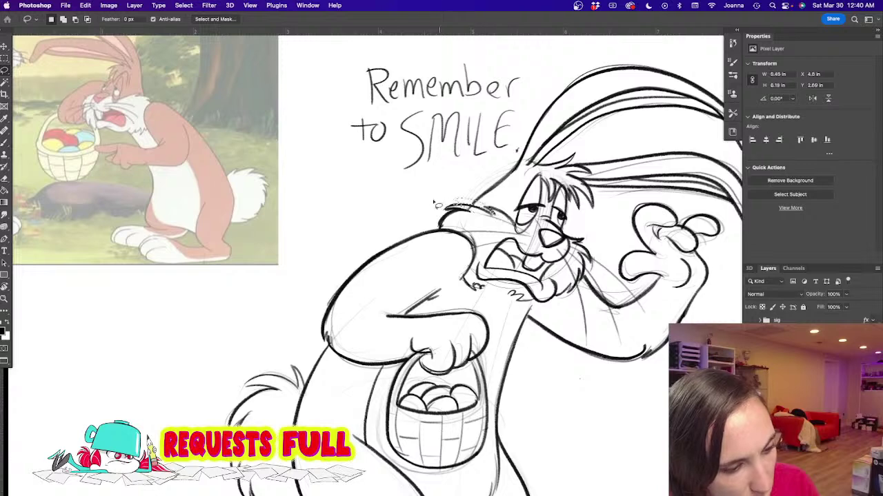
left_click_drag(499, 222, 447, 199)
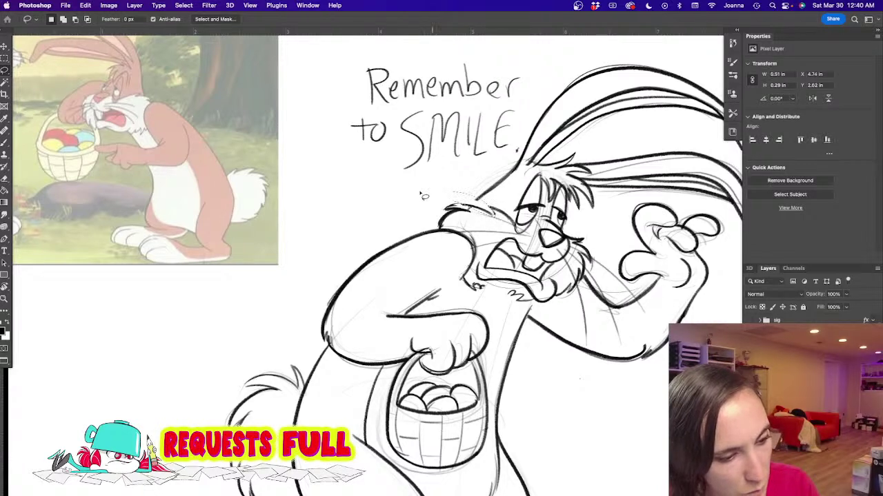
key("super+d")
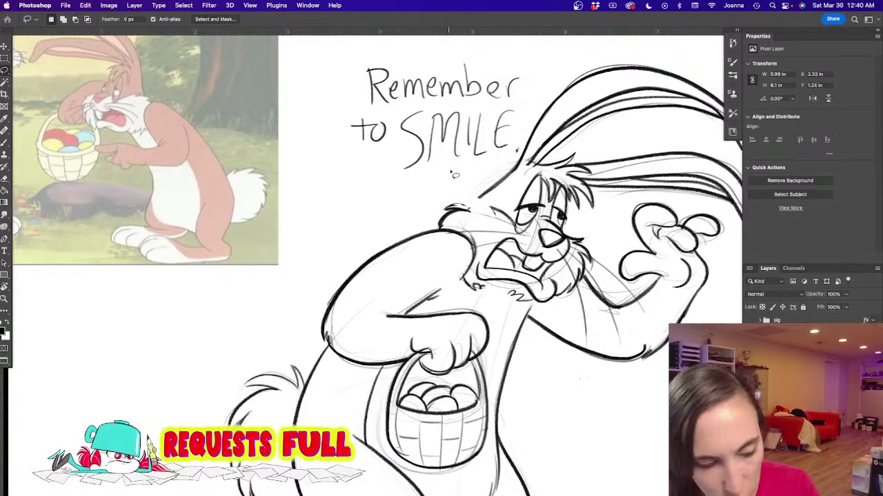
Step: Lasso and clear the rough line at the back of the cheek ruff, then re-ink its tufted upper edge
mouse_move(459, 200)
left_mouse_down()
mouse_move(447, 209)
mouse_move(452, 197)
left_mouse_up()
key("Delete")
key("super+d")
key("super+d")
key("b")
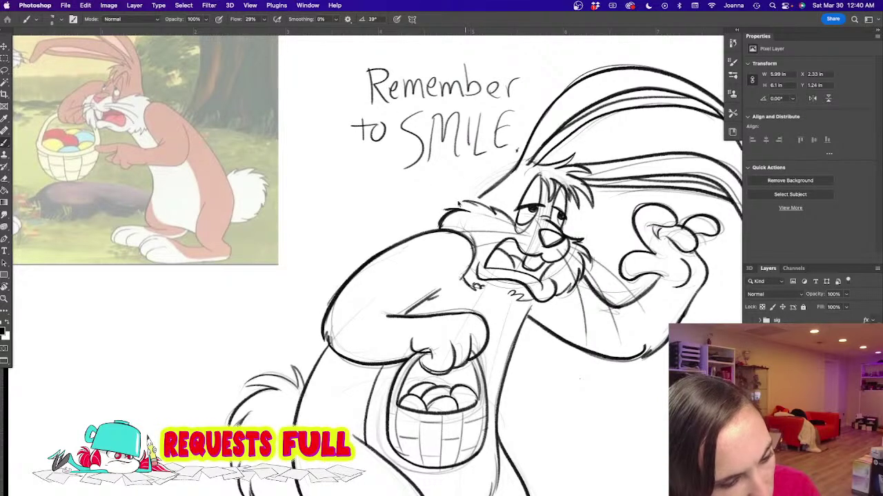
left_click_drag(462, 205, 443, 211)
key("super+z")
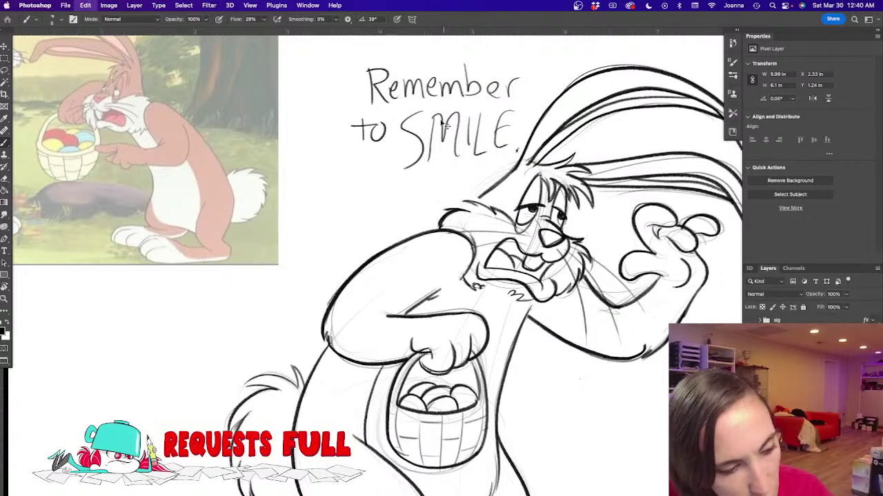
key("e")
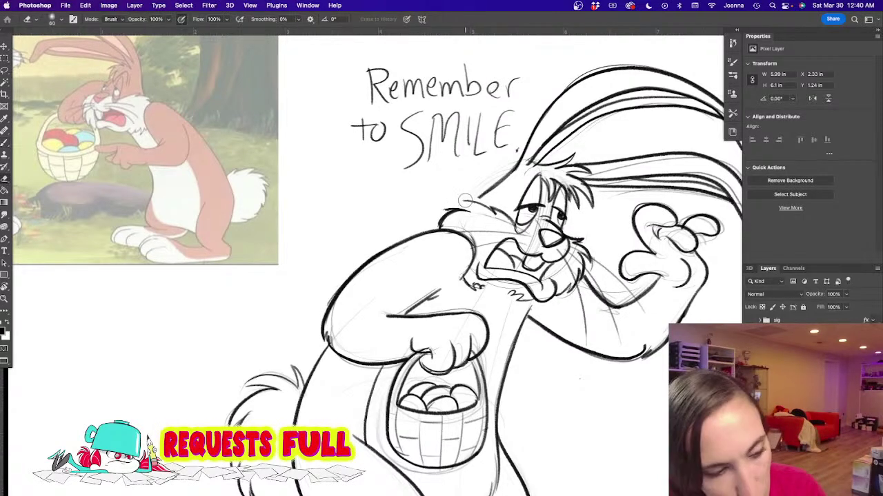
key("b")
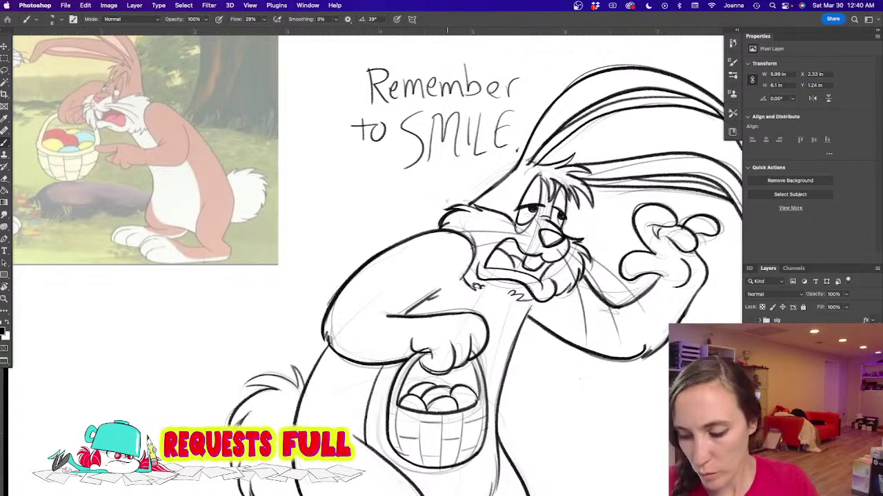
Step: Remove the upper ruff line running toward the near eye and redraw it as a clean curve
key("l")
mouse_move(481, 215)
left_mouse_down()
mouse_move(515, 230)
mouse_move(477, 207)
left_mouse_up()
key("ctrl+d")
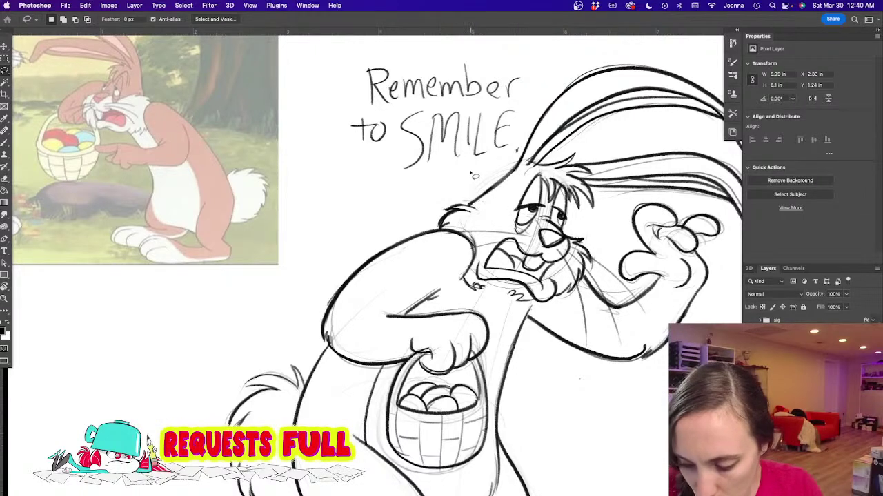
key("b")
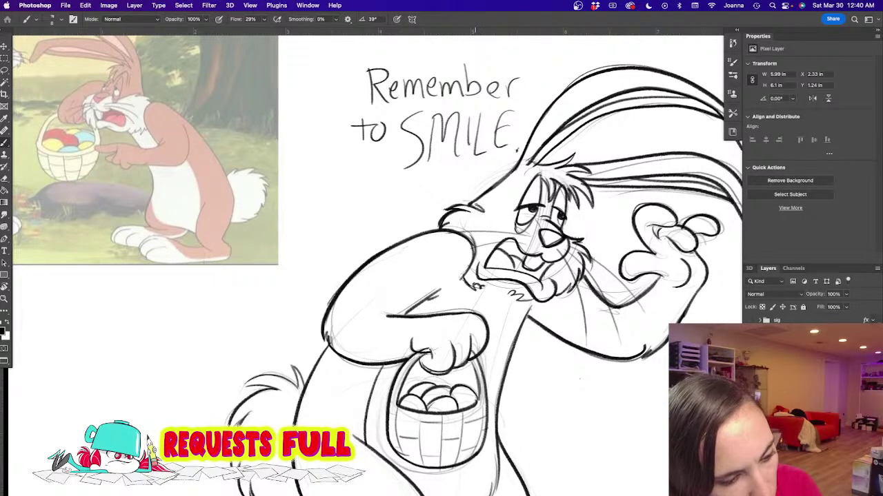
left_click_drag(501, 217, 513, 226)
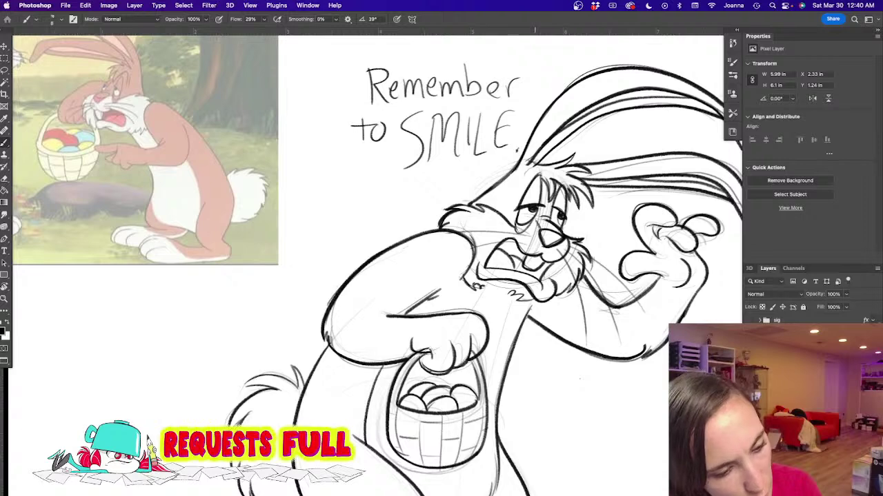
Step: Ink long whiskers fanning down from the far side of the muzzle over the raised arm
left_click_drag(494, 270, 495, 270)
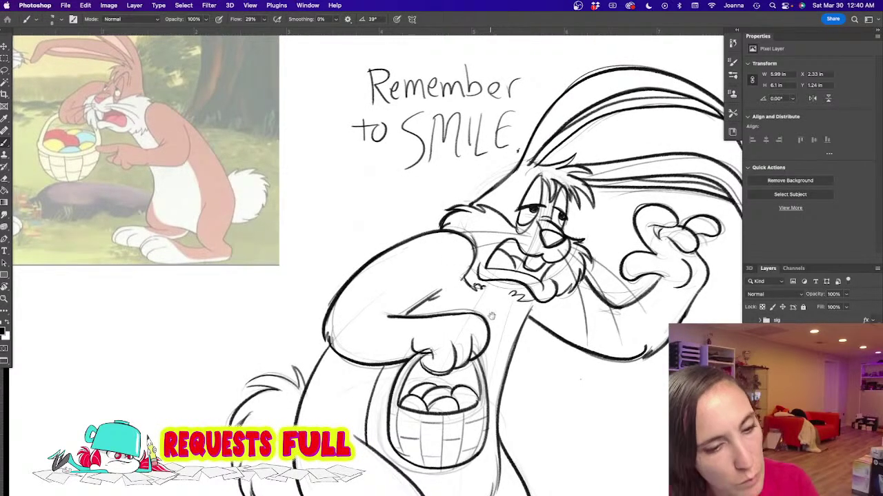
left_click_drag(487, 312, 447, 304)
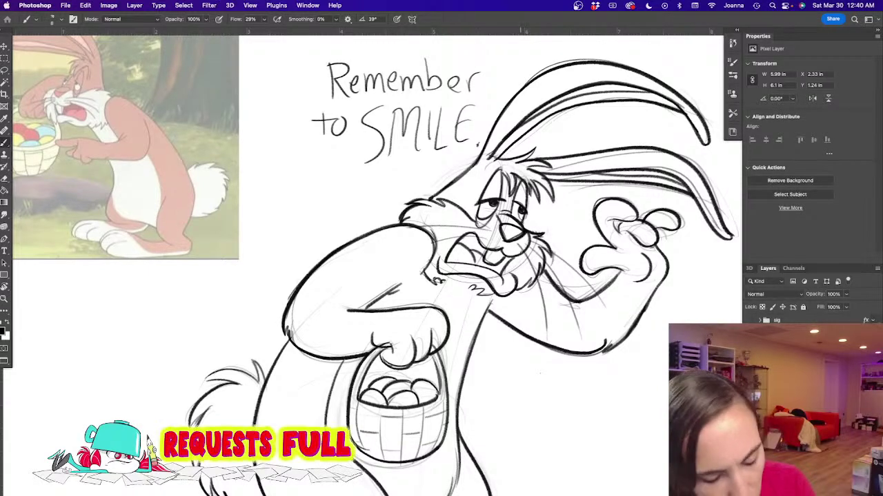
key("l")
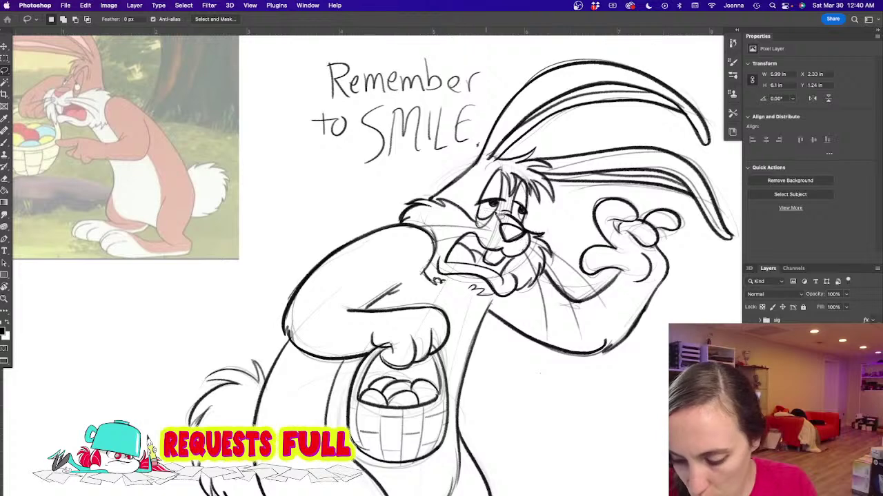
key("b")
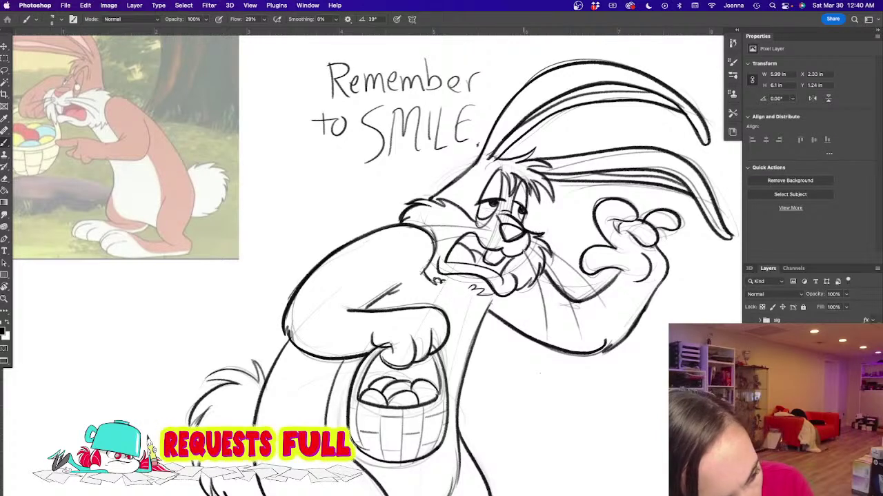
left_click_drag(528, 255, 541, 306)
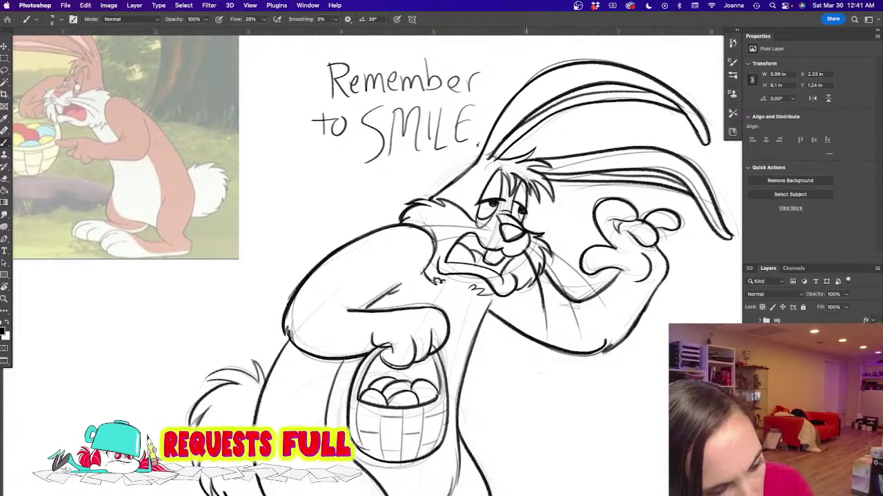
left_click_drag(528, 246, 576, 312)
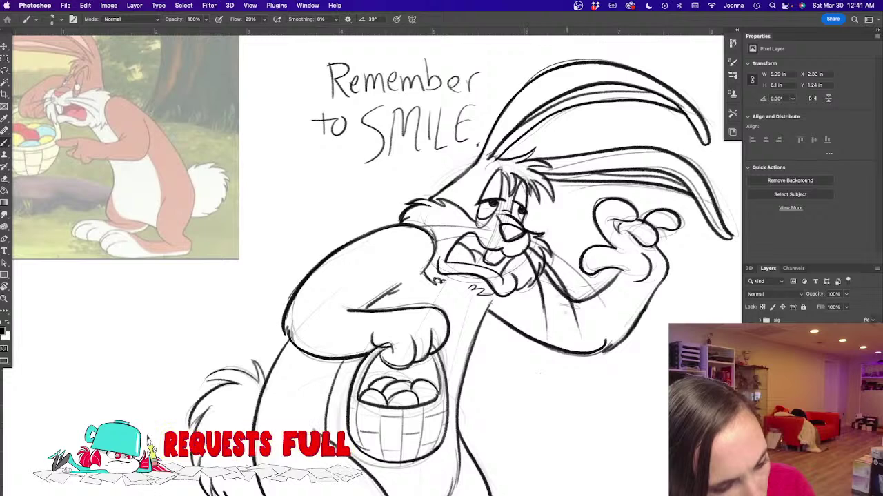
mouse_move(551, 251)
left_mouse_down()
mouse_move(590, 290)
mouse_move(557, 297)
mouse_move(573, 289)
left_mouse_up()
Step: Lasso and delete the leftover sketch lines inside the raised arm and across the near cheek
key("l")
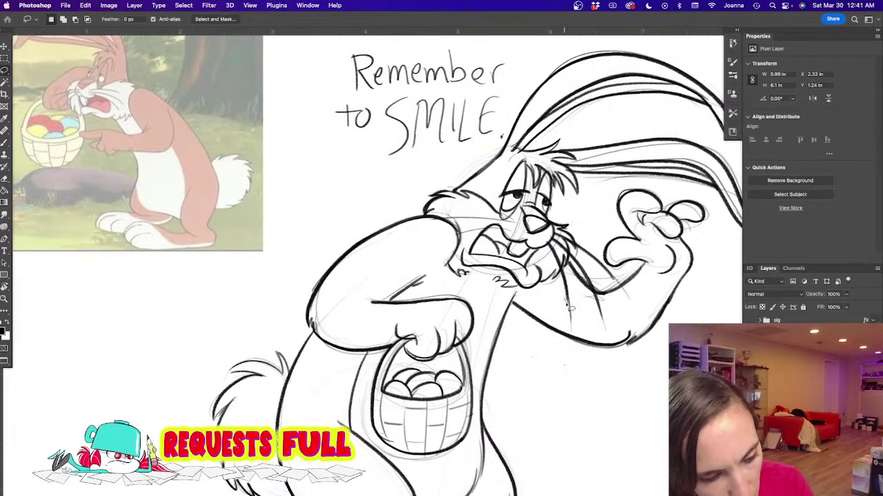
mouse_move(605, 298)
left_mouse_down()
mouse_move(584, 341)
mouse_move(547, 296)
left_mouse_up()
key("Delete")
key("super+d")
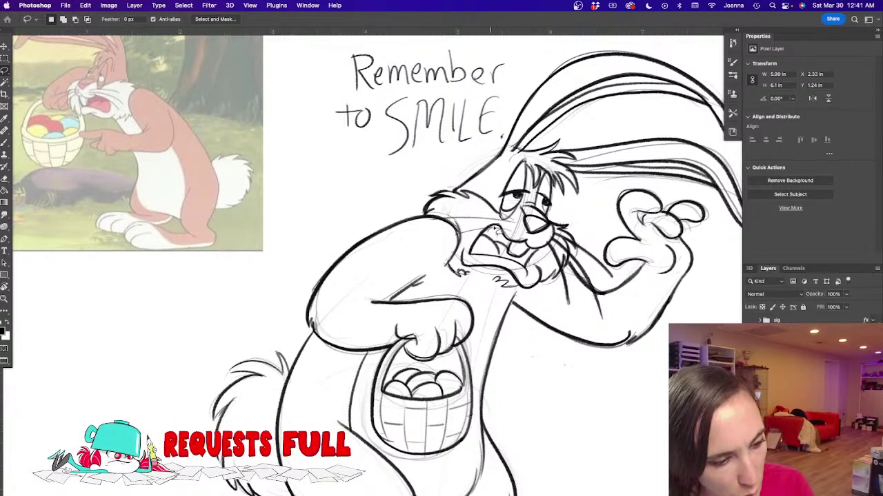
left_click(500, 234, "super")
mouse_move(461, 234)
left_mouse_down()
mouse_move(518, 231)
mouse_move(509, 220)
mouse_move(460, 208)
mouse_move(448, 214)
mouse_move(457, 235)
mouse_move(425, 245)
left_mouse_up()
key("super+d")
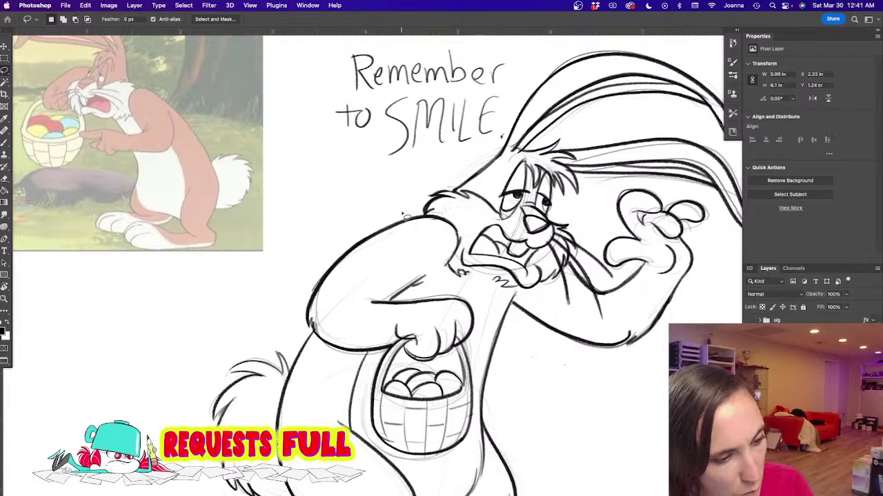
Step: Ink three long whiskers sweeping back from the near cheek, with the upper two extending past the ruff
key("b")
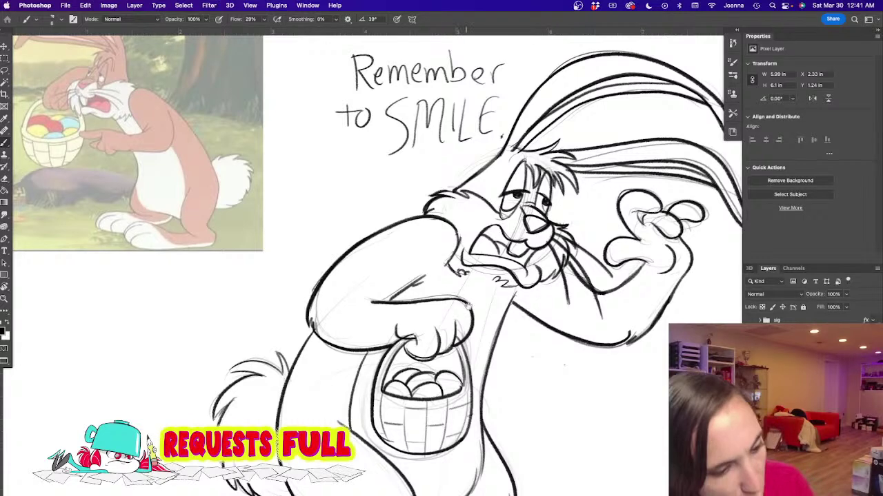
left_click_drag(505, 205, 521, 225)
scroll(497, 288, "up", 4)
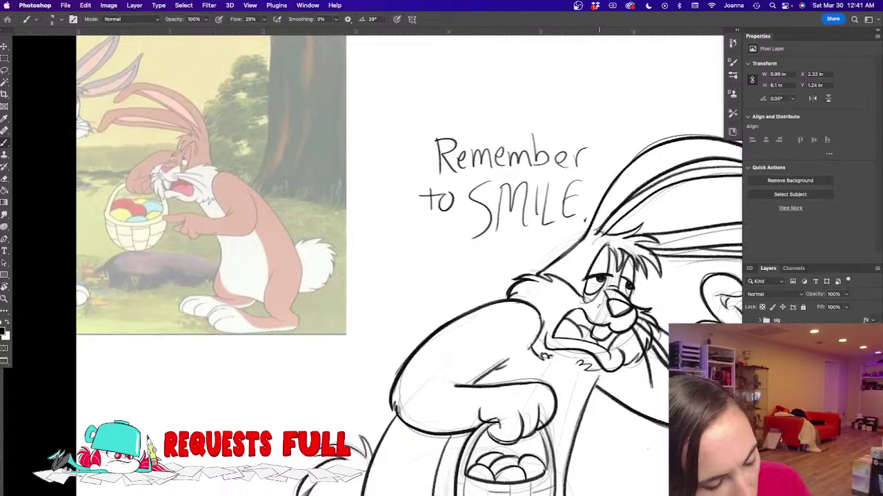
left_click_drag(545, 280, 472, 270)
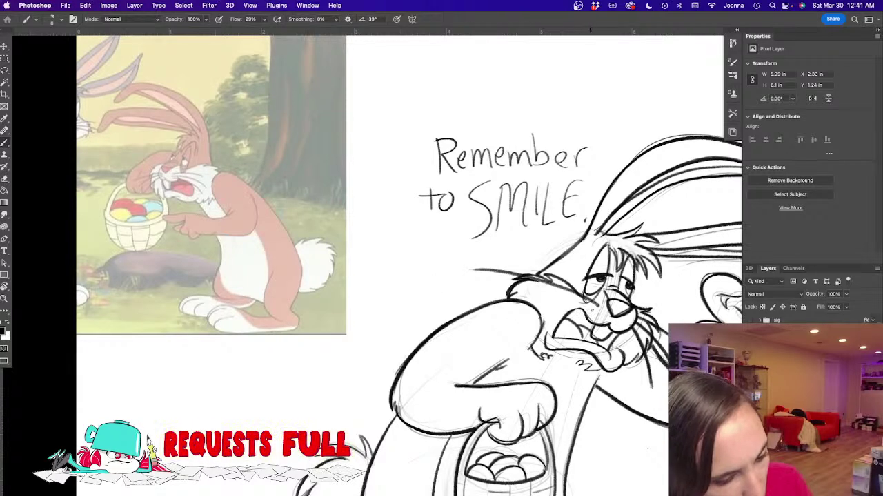
left_click_drag(552, 295, 446, 289)
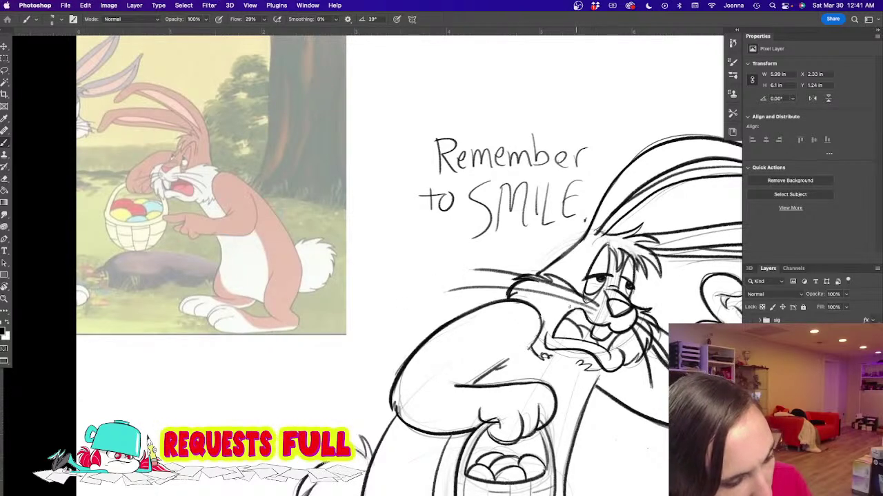
left_click_drag(583, 305, 498, 321)
Step: Ink over the word "Remember" in the lettering with bolder strokes using a 10 px brush
scroll(446, 395, "down", 4)
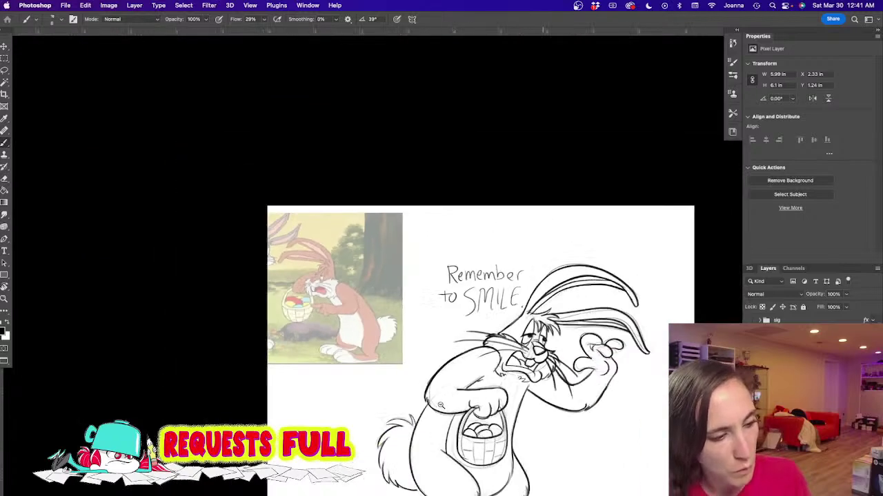
left_click_drag(466, 457, 473, 332)
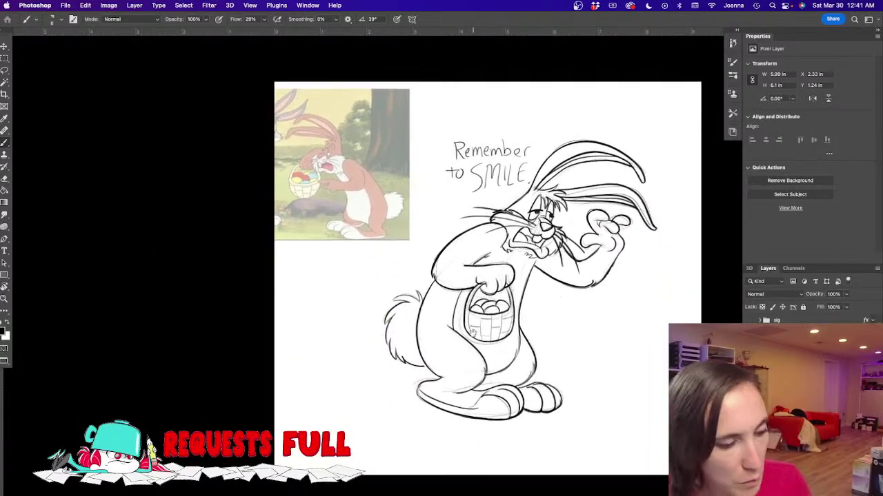
scroll(455, 171, "up", 4)
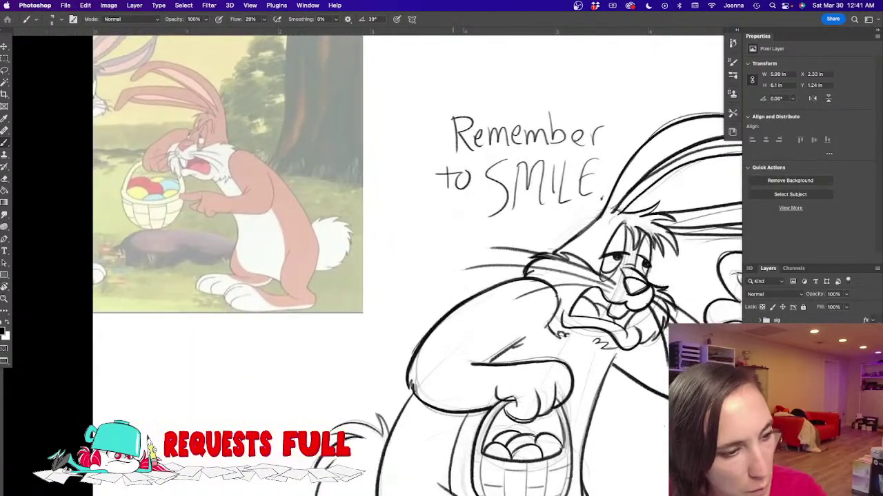
left_click_drag(453, 118, 455, 151)
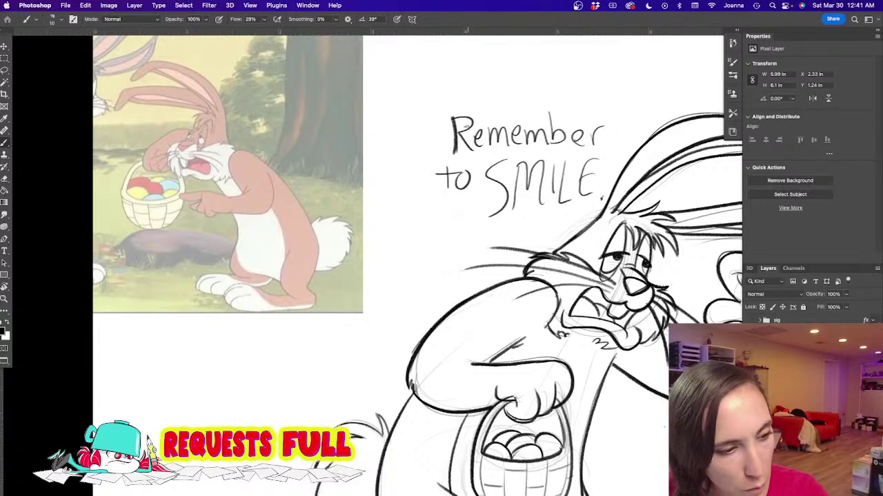
mouse_move(453, 119)
left_mouse_down()
mouse_move(452, 150)
mouse_move(473, 123)
left_mouse_up()
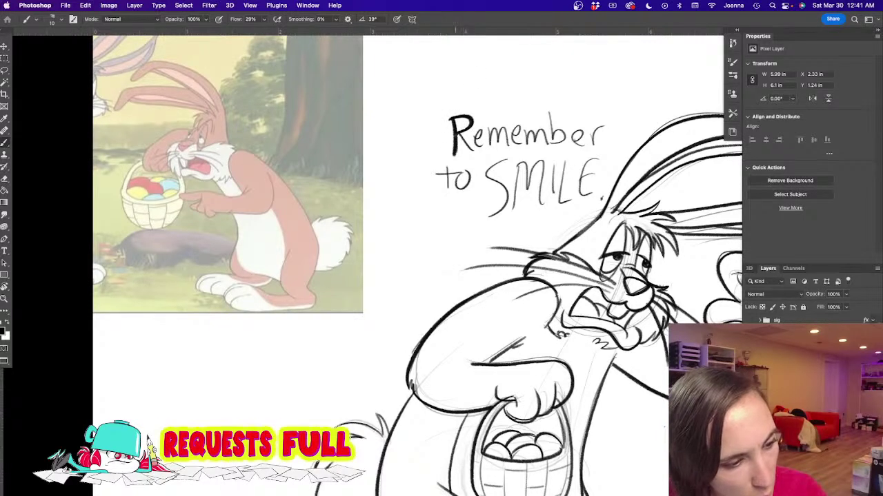
mouse_move(485, 138)
left_mouse_down()
mouse_move(511, 150)
mouse_move(534, 145)
left_mouse_up()
mouse_move(549, 111)
left_mouse_down()
mouse_move(549, 146)
mouse_move(583, 146)
mouse_move(605, 129)
left_mouse_up()
Step: Ink over "to SMILE." with heavier strokes and add a small zigzag speech tail between the lettering and the rabbit
mouse_move(447, 163)
left_mouse_down()
mouse_move(447, 188)
mouse_move(460, 170)
left_mouse_up()
mouse_move(510, 159)
left_mouse_down()
mouse_move(488, 172)
mouse_move(503, 202)
mouse_move(476, 222)
left_mouse_up()
mouse_move(517, 163)
left_mouse_down()
mouse_move(509, 210)
mouse_move(519, 173)
mouse_move(528, 200)
mouse_move(530, 173)
mouse_move(547, 206)
left_mouse_up()
left_click_drag(553, 165, 553, 199)
left_click(555, 160)
mouse_move(562, 160)
left_mouse_down()
mouse_move(559, 185)
mouse_move(577, 199)
left_mouse_up()
mouse_move(597, 160)
left_mouse_down()
mouse_move(578, 199)
mouse_move(597, 196)
mouse_move(594, 178)
left_mouse_up()
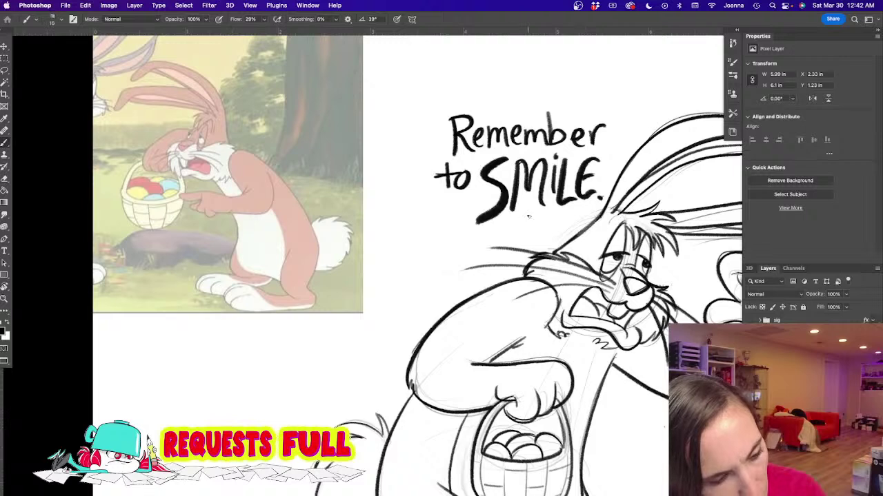
left_click_drag(527, 217, 541, 228)
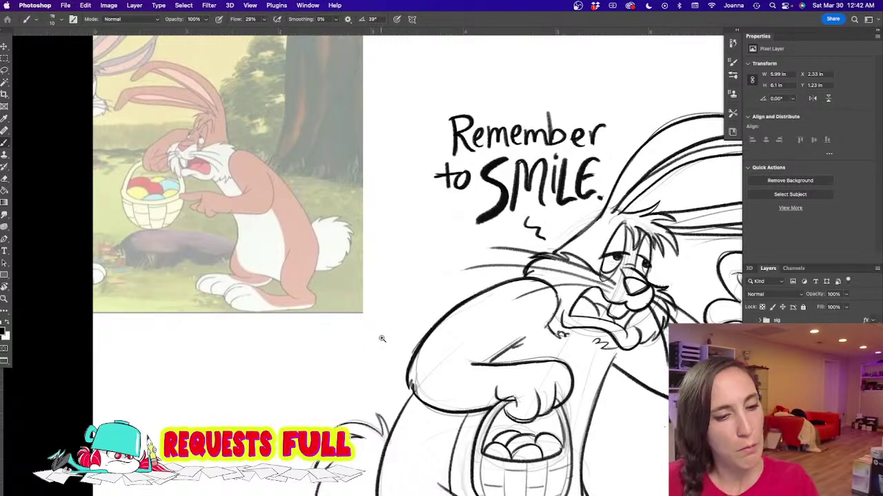
Step: Raise the reference image layer's opacity to 100% and sample the reference rabbit's reddish-brown fur as the foreground colour
left_click(381, 340, "alt")
left_click(378, 337, "alt")
left_click_drag(355, 388, 377, 280)
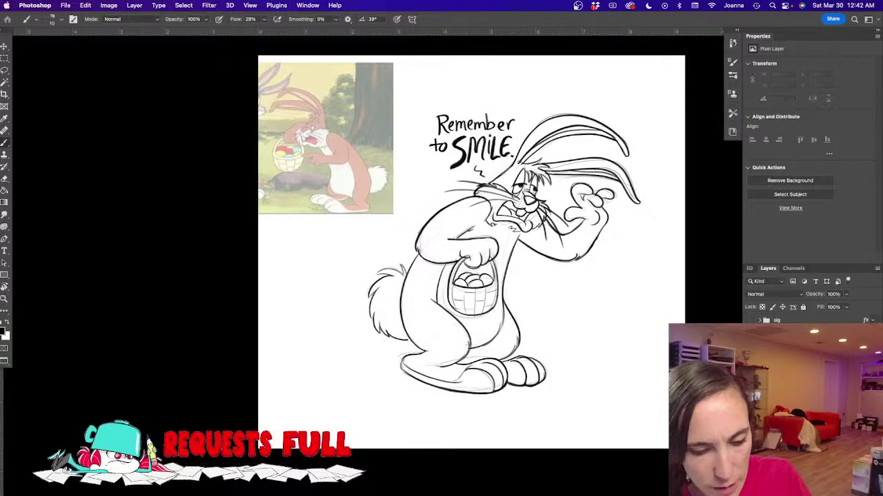
left_click(793, 386)
left_click_drag(845, 295, 873, 305)
key("i")
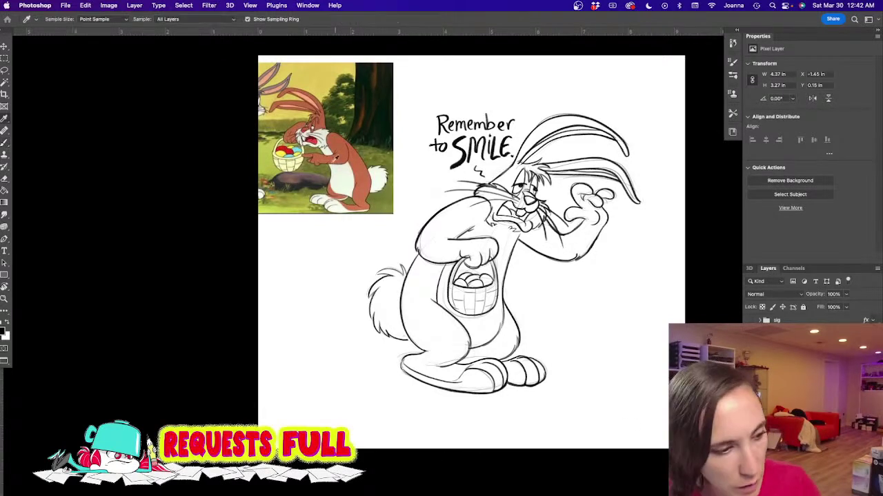
left_click(340, 142)
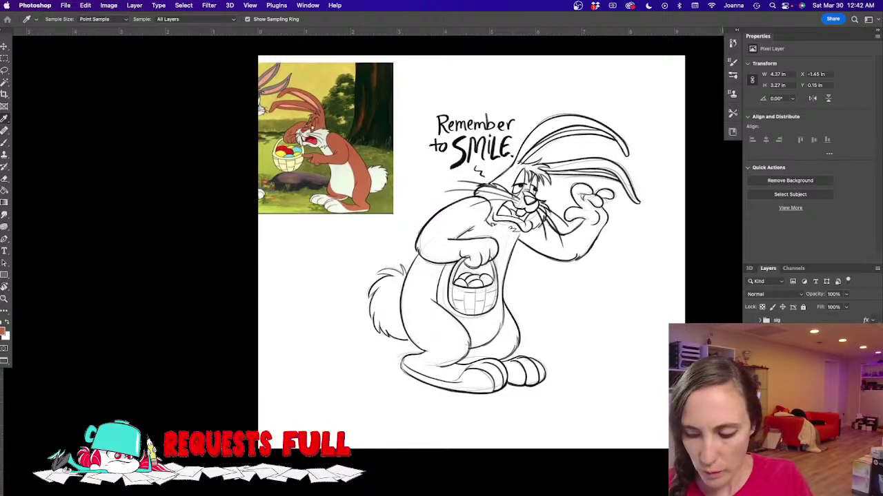
Step: Choose Kyle's Bulder Brush from the Paintbox set of the megapack brushes as the painting brush
key("b")
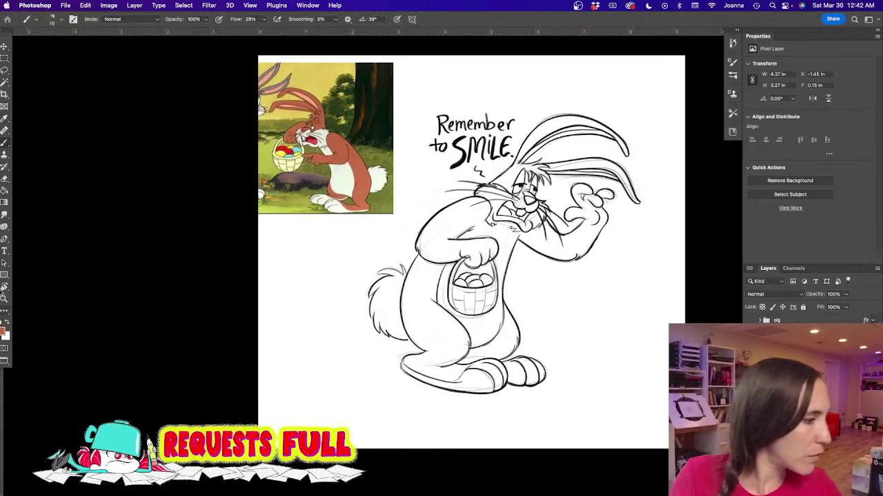
left_click(51, 20)
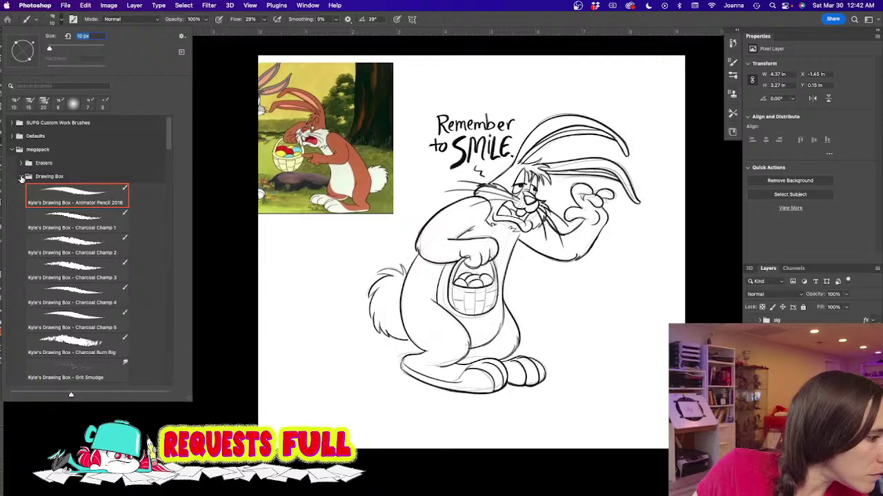
left_click(21, 177)
left_click(21, 190)
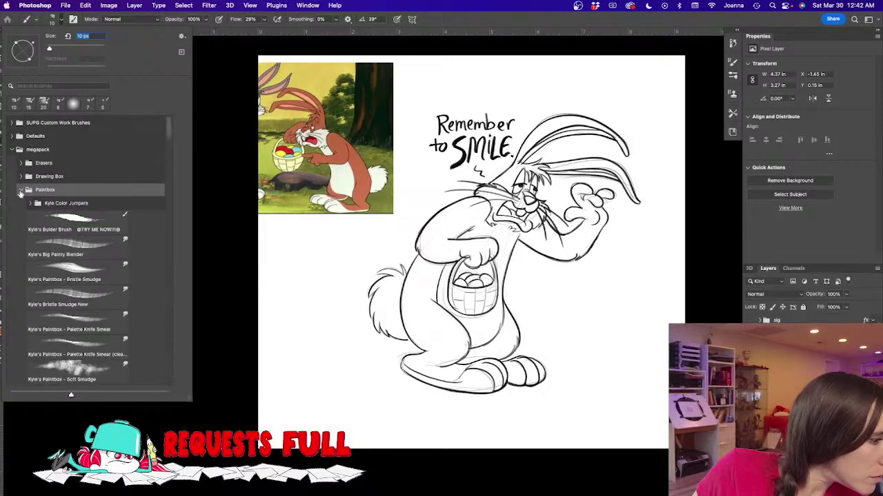
left_click(54, 226)
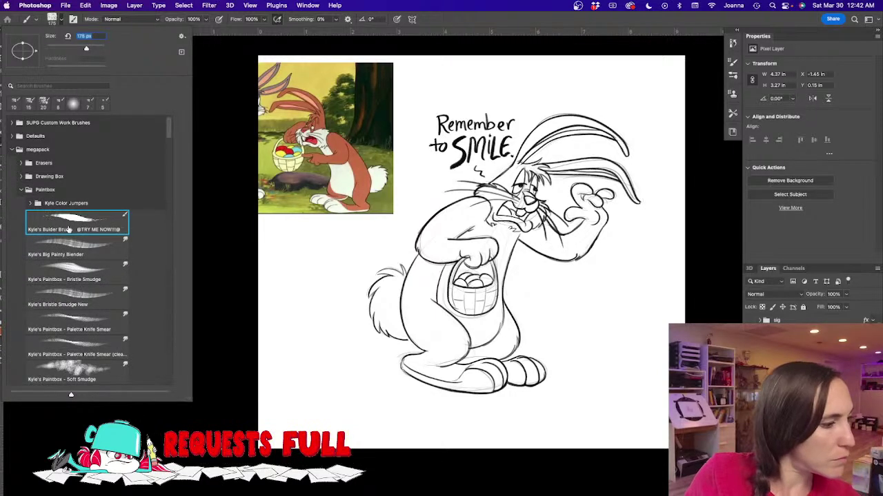
double_click(69, 223)
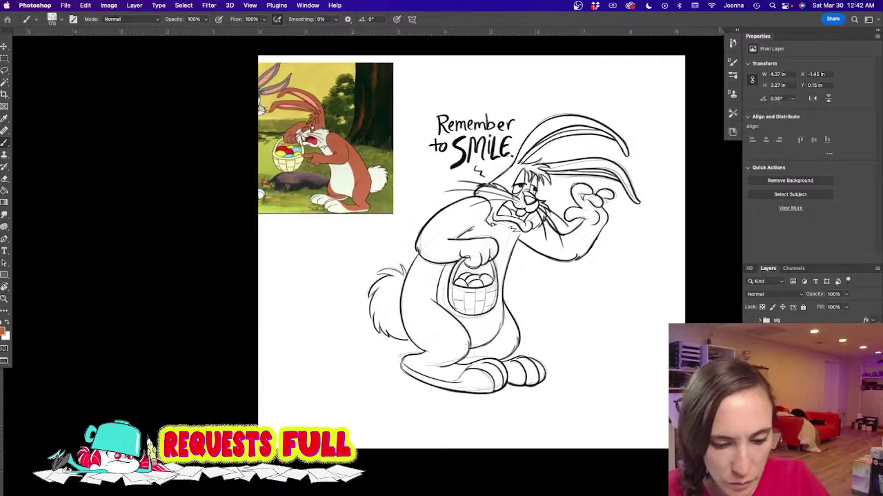
Step: Trace a Lasso selection around the whole rabbit's outer silhouette, including the ears, raised arm, feet and fluffy tail
key("l")
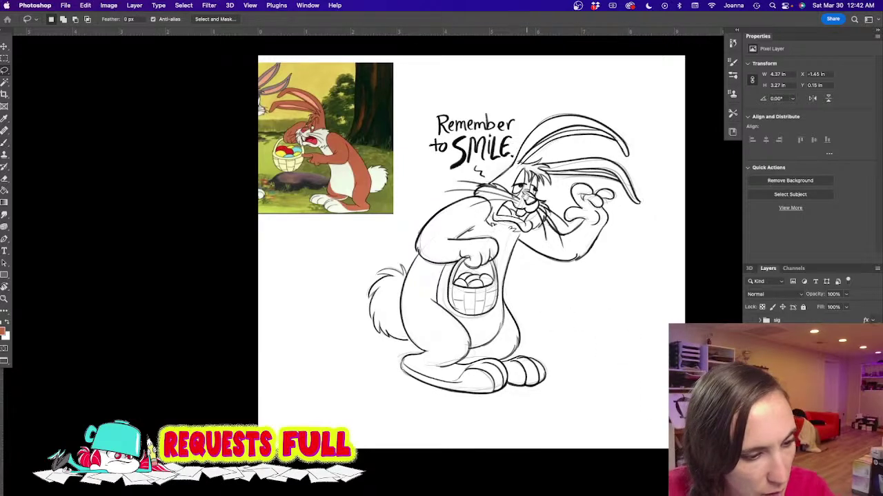
scroll(522, 204, "up", 3)
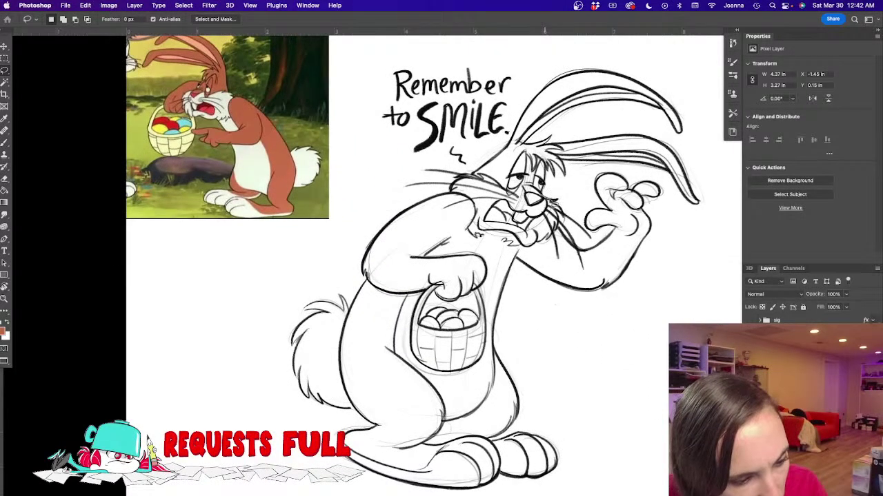
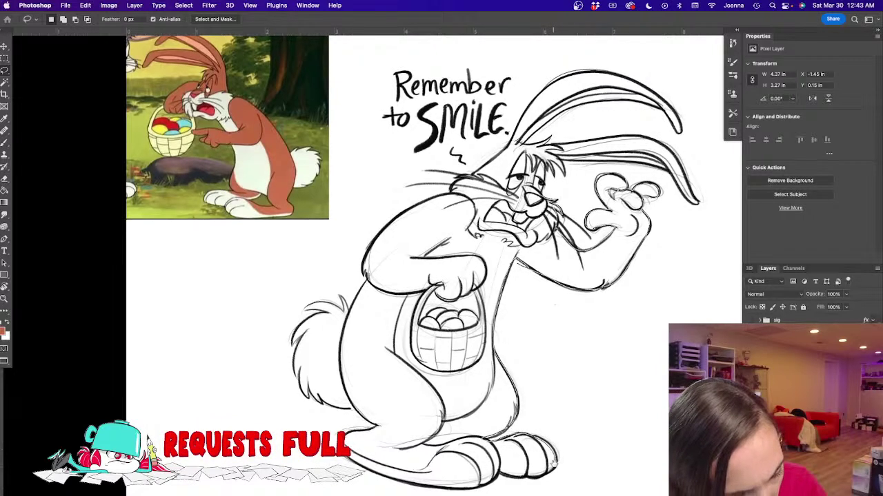
scroll(554, 466, "up", 5)
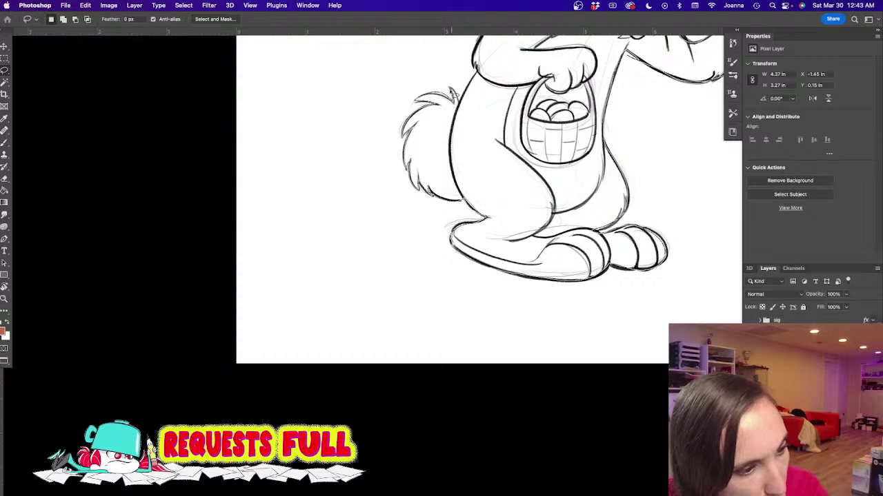
mouse_move(461, 106)
left_mouse_down()
mouse_move(439, 318)
mouse_move(456, 280)
left_mouse_up()
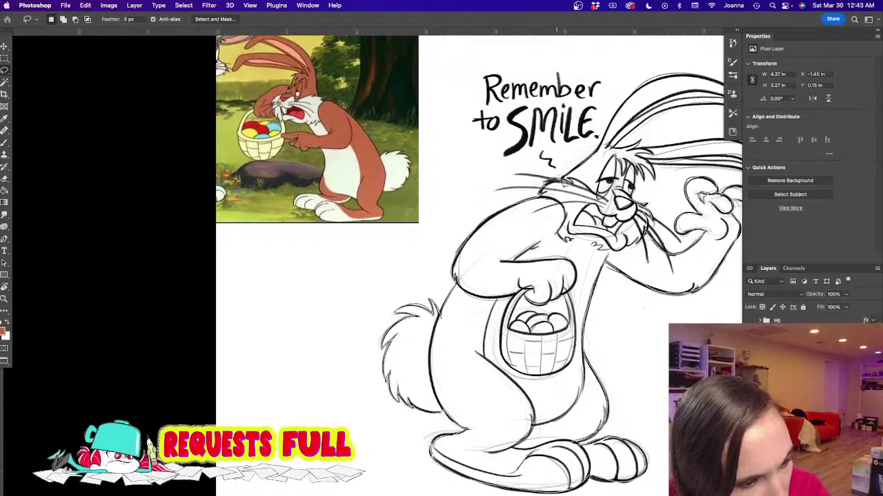
left_click_drag(601, 138, 491, 235)
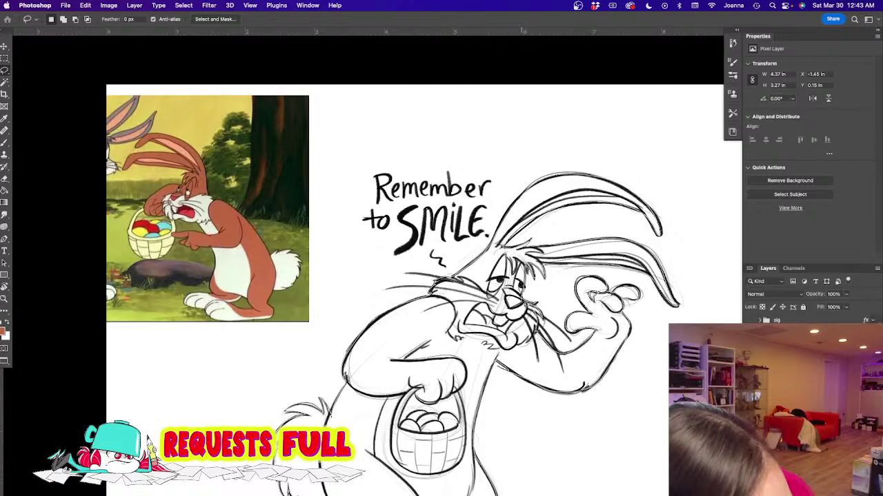
key("super+z")
left_click_drag(368, 385, 419, 248)
key("super+minus")
left_click_drag(426, 347, 474, 373)
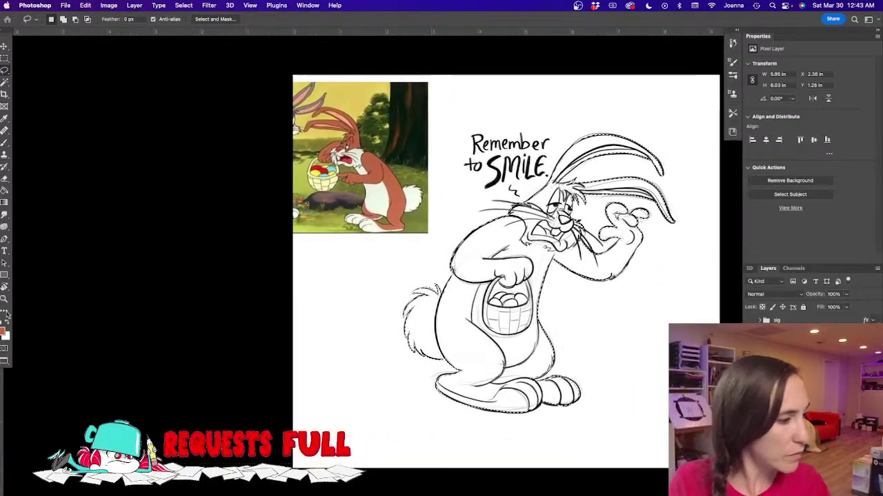
Step: Ready the Gradient tool with the reddish fur colour as background and a darker reddish brown as foreground
left_click(4, 202)
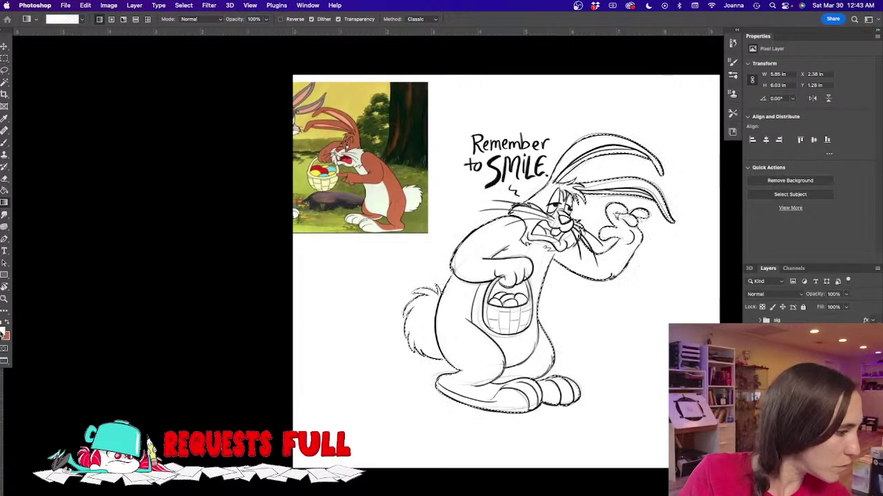
left_click(4, 332)
left_click_drag(176, 345, 177, 359)
left_click(312, 313)
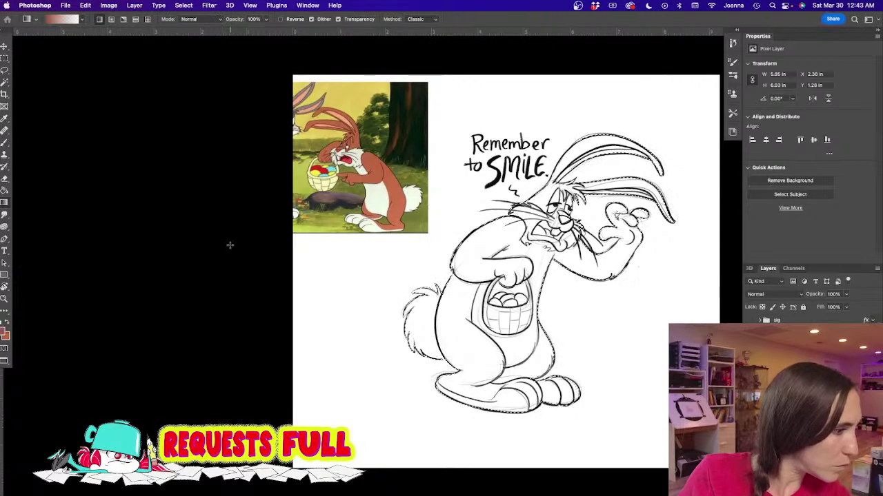
key("g")
left_click_drag(512, 392, 551, 112)
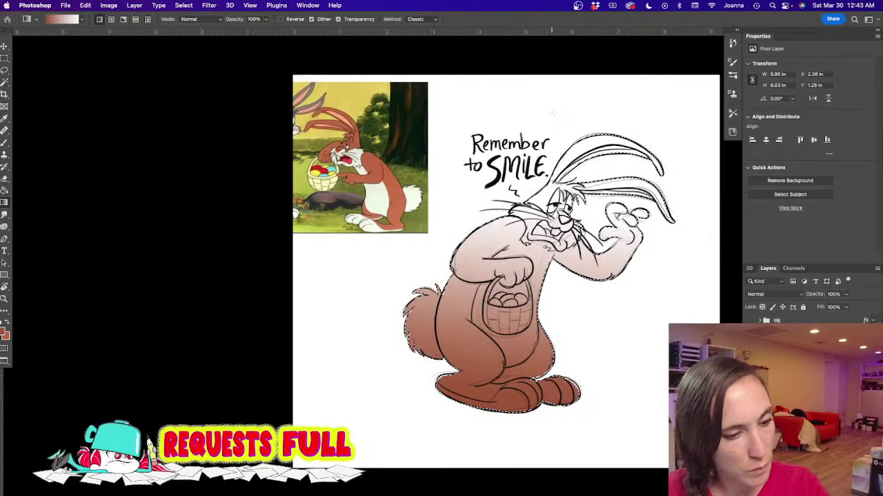
key("super+z")
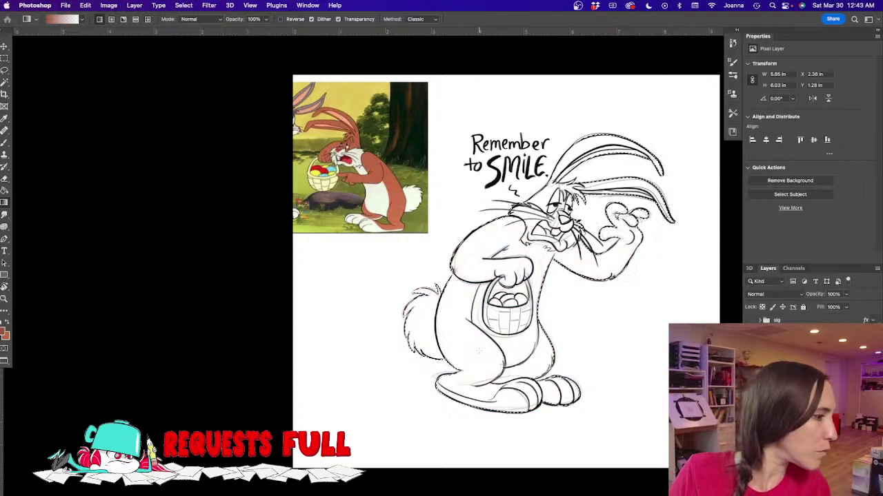
Step: Fill the rabbit selection with the foreground-to-background gradient preset, running from the feet up towards the chest, and deselect
left_click(81, 19)
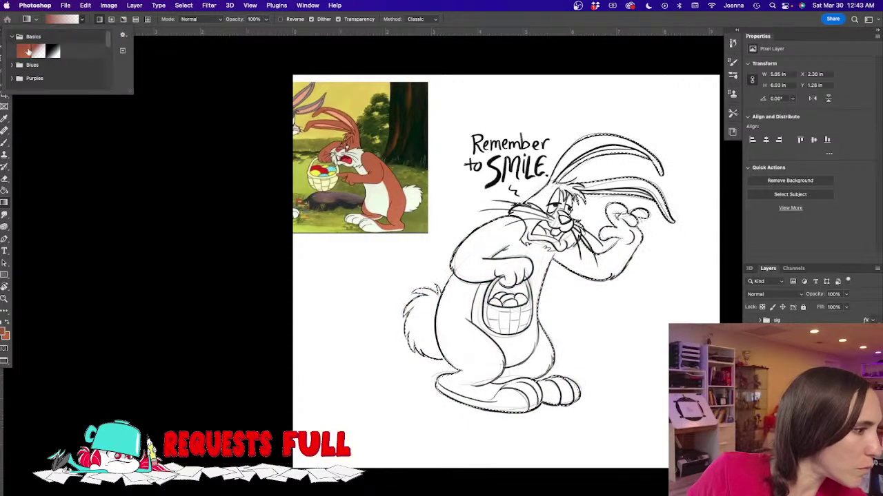
left_click_drag(494, 390, 539, 237)
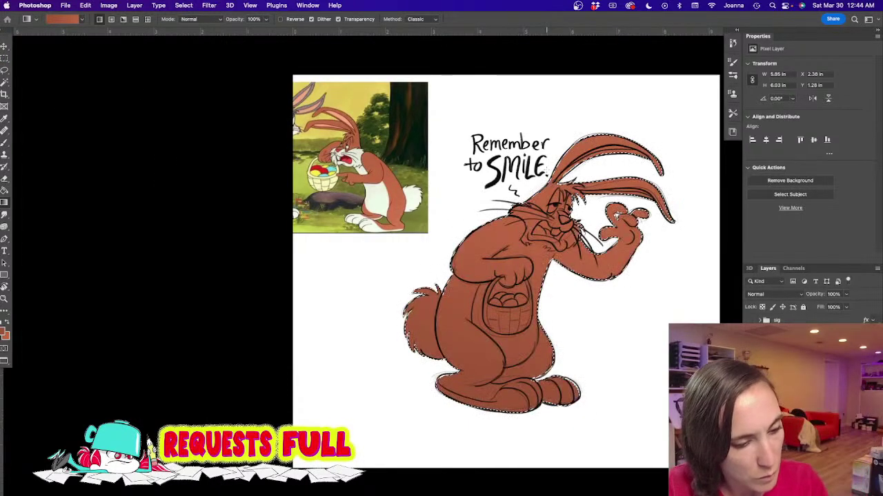
key("super+z")
left_click_drag(499, 319, 516, 240)
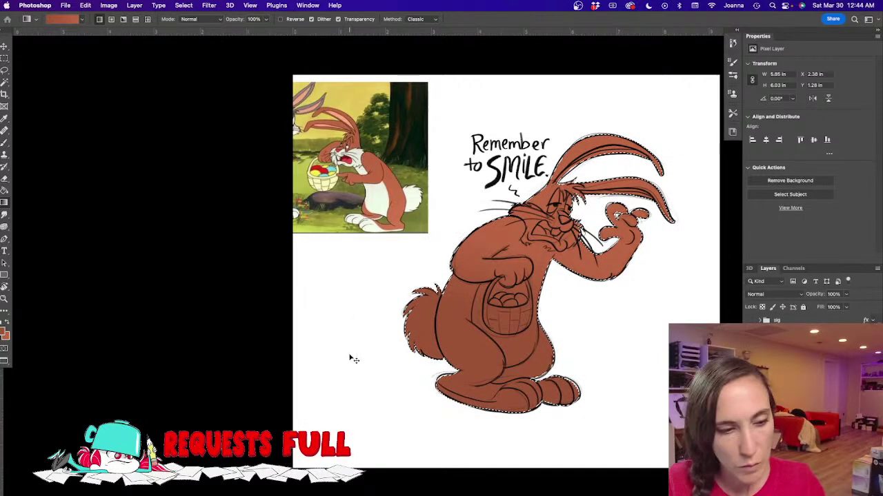
key("super+d")
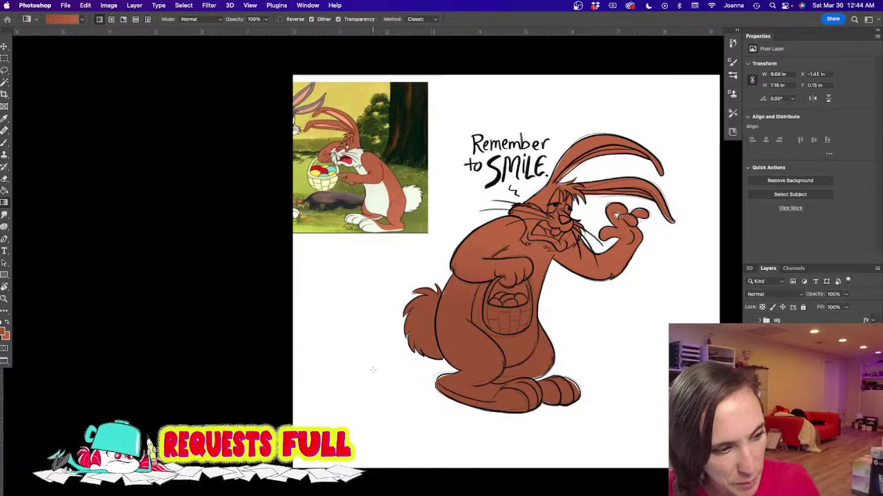
Step: Lock the layer's transparent pixels and paint the rabbit's tail in a pale greenish white with hue 107 and saturation 8%
left_click(4, 334)
left_click(313, 239)
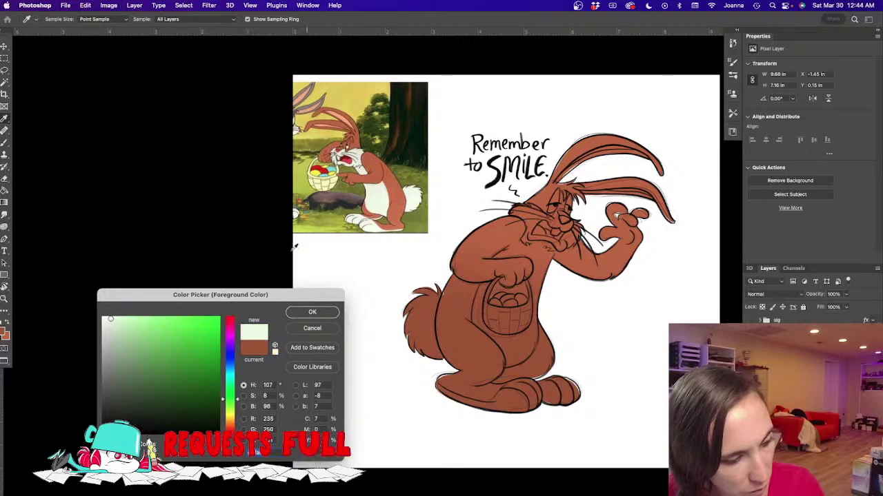
left_click(305, 316)
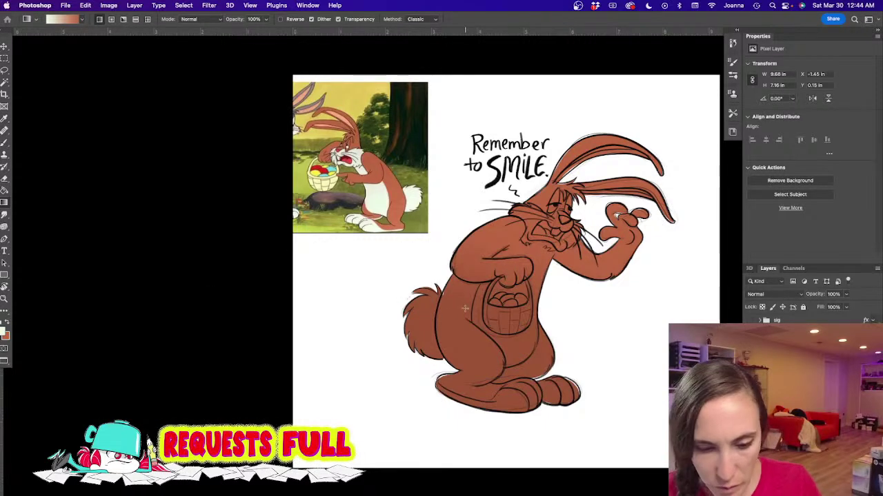
left_click(762, 305)
mouse_move(423, 284)
left_mouse_down()
mouse_move(421, 306)
mouse_move(420, 290)
mouse_move(434, 288)
mouse_move(426, 339)
mouse_move(405, 321)
mouse_move(426, 365)
mouse_move(435, 366)
mouse_move(429, 320)
left_mouse_up()
Step: Paint the pale chest edge above the forearm and around the basket-holding hand with a 30 px brush
key("[")
key("[")
key("[")
key("[")
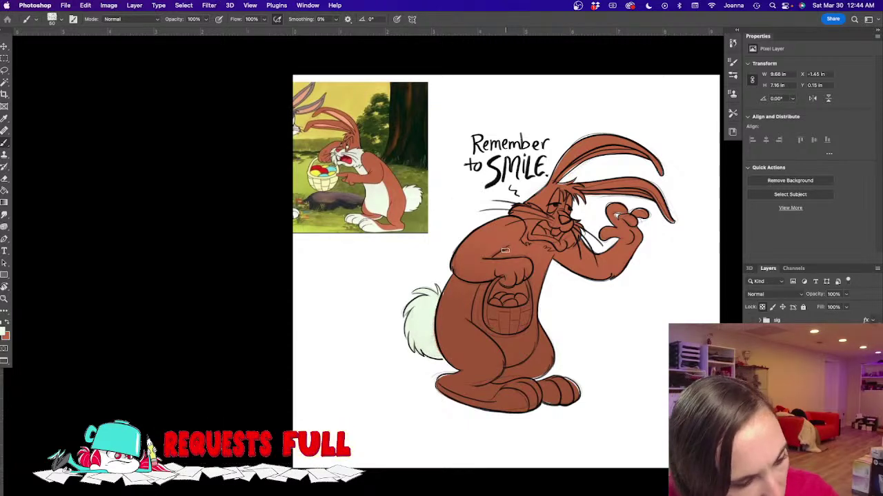
left_click_drag(498, 255, 527, 231)
mouse_move(498, 257)
left_mouse_down()
mouse_move(518, 242)
mouse_move(495, 258)
mouse_move(531, 280)
left_mouse_up()
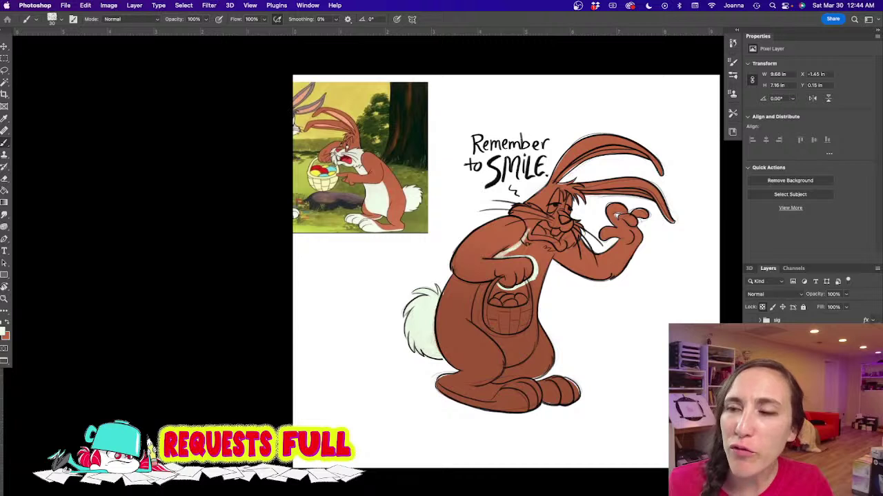
Step: Paint the pale belly's edges on both sides of the basket and down along the thigh to the crotch
key("Tab")
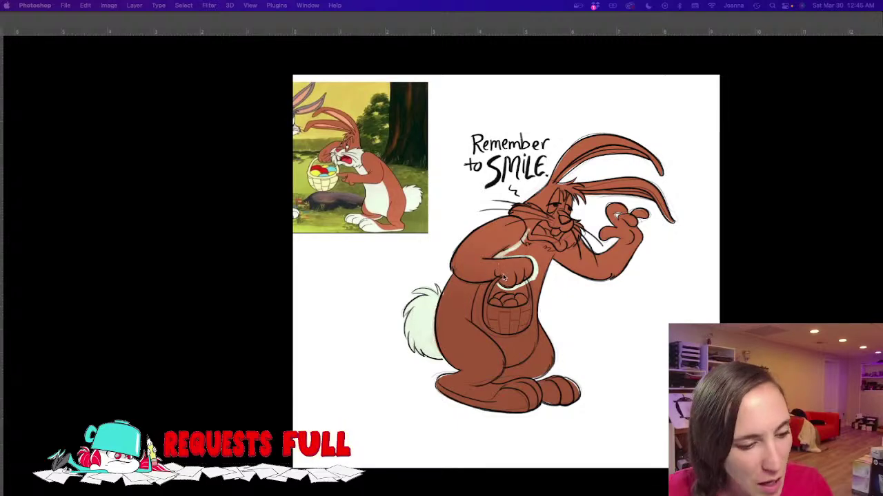
key("Tab")
scroll(474, 297, "up", 2)
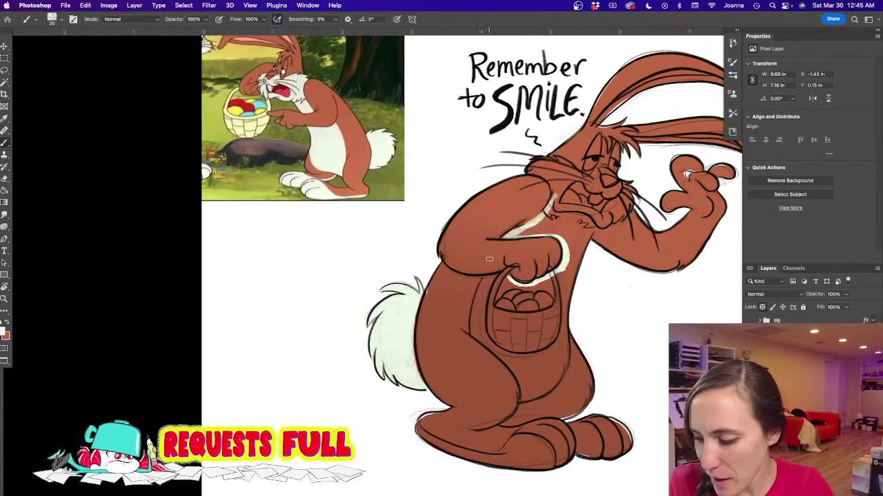
mouse_move(495, 274)
left_mouse_down()
mouse_move(476, 299)
mouse_move(483, 279)
mouse_move(481, 323)
left_mouse_up()
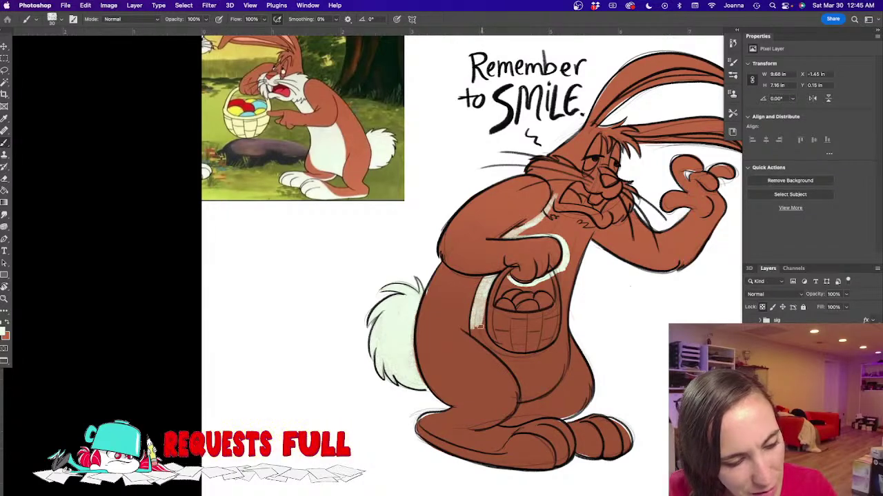
mouse_move(505, 274)
left_mouse_down()
mouse_move(502, 309)
mouse_move(513, 286)
mouse_move(544, 284)
mouse_move(551, 314)
mouse_move(560, 265)
mouse_move(565, 322)
left_mouse_up()
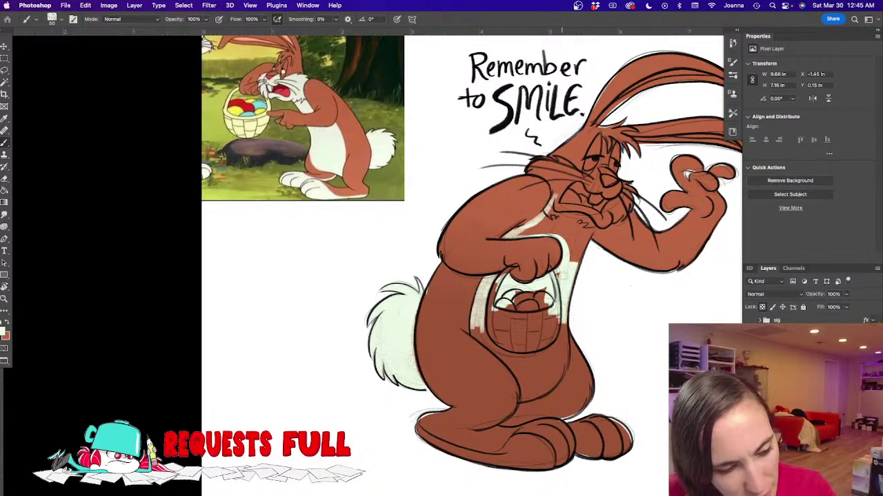
mouse_move(562, 274)
left_mouse_down()
mouse_move(561, 378)
mouse_move(517, 401)
left_mouse_up()
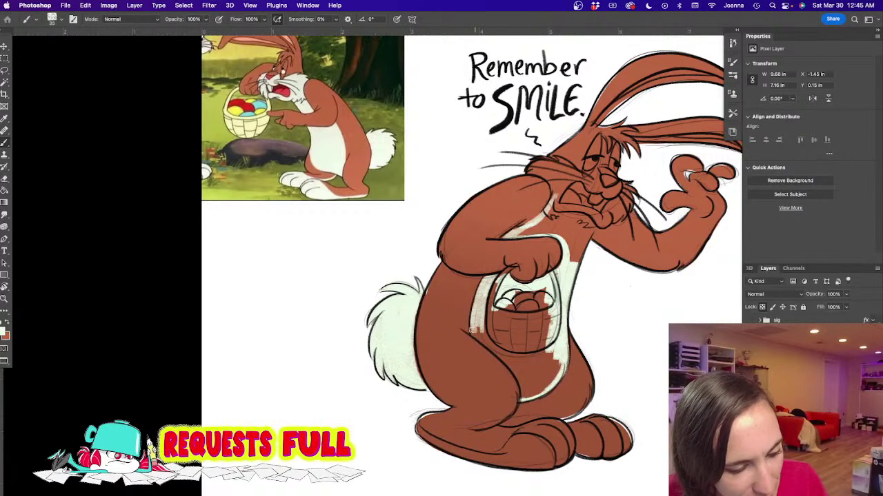
mouse_move(472, 333)
left_mouse_down()
mouse_move(524, 382)
mouse_move(521, 397)
left_mouse_up()
left_click_drag(495, 347, 479, 335)
Step: Fill the rest of the belly and the whole egg basket with the pale colour using a larger brush
key("bracketright")
key("bracketright")
key("bracketright")
key("bracketright")
mouse_move(491, 285)
left_mouse_down()
mouse_move(498, 343)
mouse_move(500, 315)
mouse_move(504, 337)
mouse_move(519, 298)
mouse_move(544, 341)
mouse_move(555, 379)
mouse_move(493, 339)
mouse_move(541, 390)
left_mouse_up()
key("bracketright")
key("bracketright")
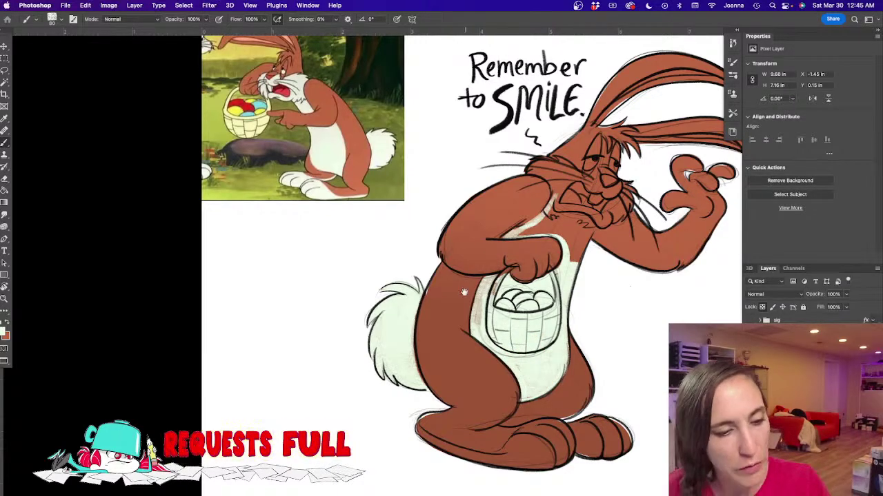
Step: Paint the upper chest, muzzle, chin and cheek fur pale, using a smaller brush for the narrow areas
scroll(562, 288, "up", 5)
scroll(562, 288, "right", 2)
mouse_move(562, 288)
left_mouse_down()
mouse_move(546, 335)
mouse_move(564, 290)
mouse_move(542, 304)
mouse_move(522, 288)
mouse_move(499, 300)
mouse_move(539, 301)
left_mouse_up()
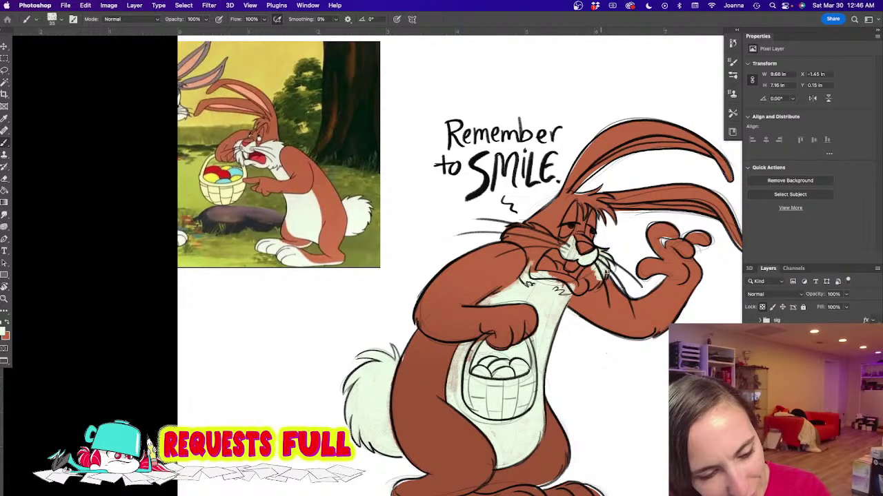
key("bracketleft")
key("bracketleft")
key("bracketleft")
key("bracketleft")
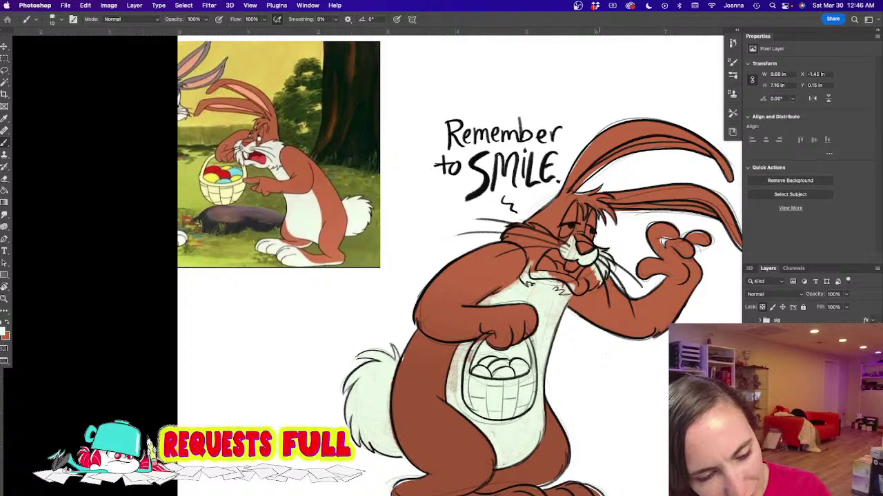
key("bracketright")
key("bracketright")
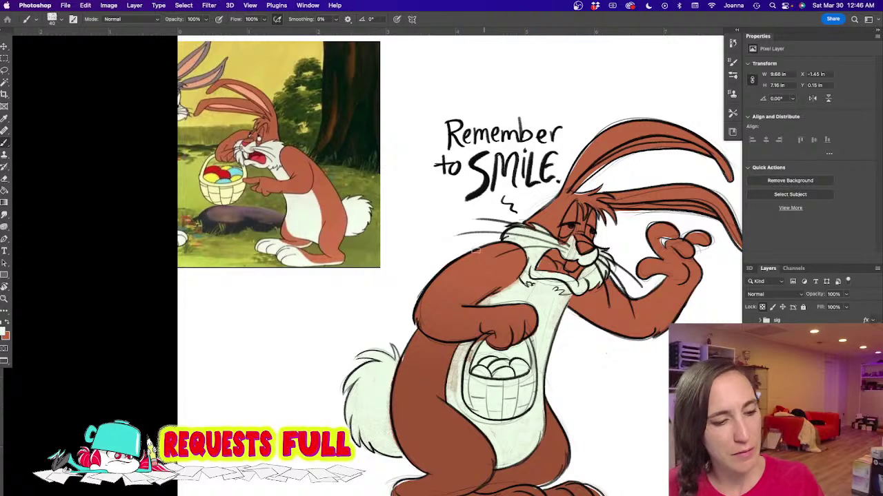
Step: Paint the toes of both feet and the near foot's lower edge in the pale colour
scroll(370, 345, "up", 2)
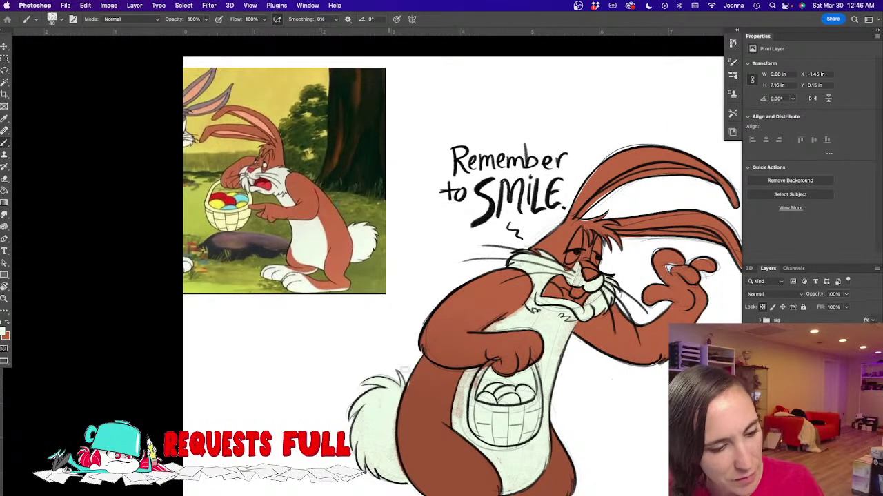
scroll(448, 407, "down", 5)
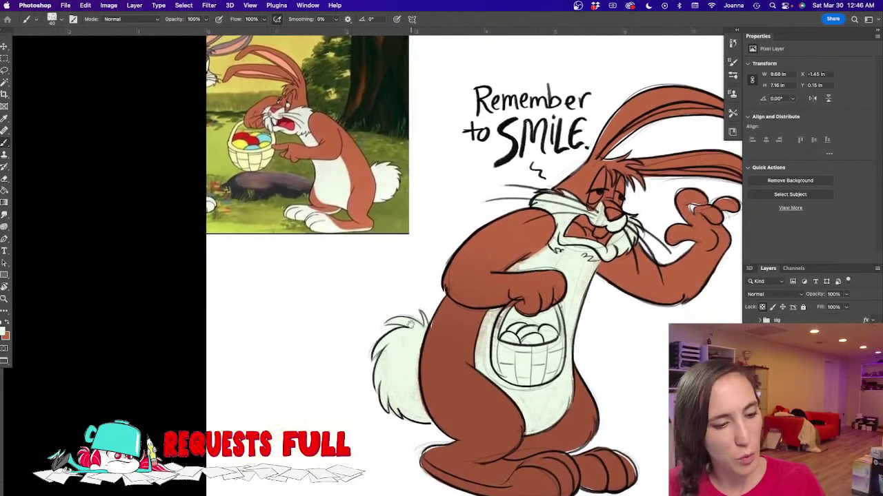
scroll(412, 310, "down", 9)
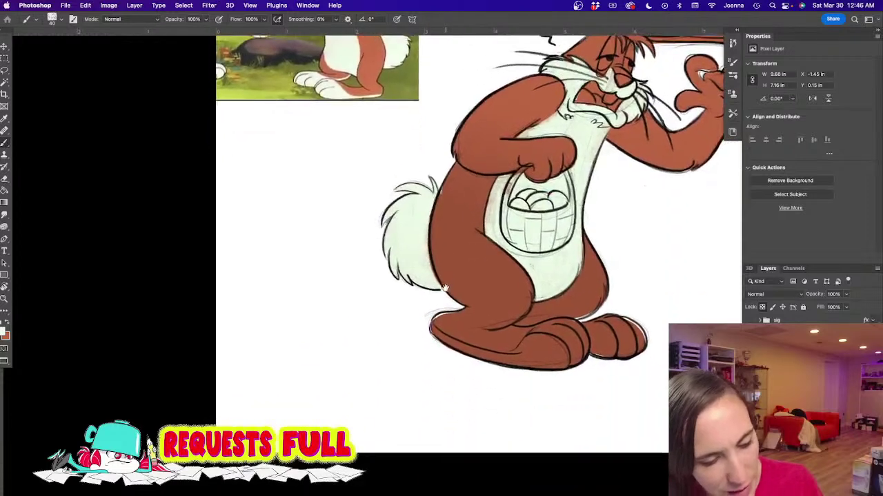
mouse_move(632, 301)
left_mouse_down()
mouse_move(606, 311)
mouse_move(605, 343)
mouse_move(627, 330)
mouse_move(651, 350)
mouse_move(625, 332)
mouse_move(599, 346)
mouse_move(605, 312)
left_mouse_up()
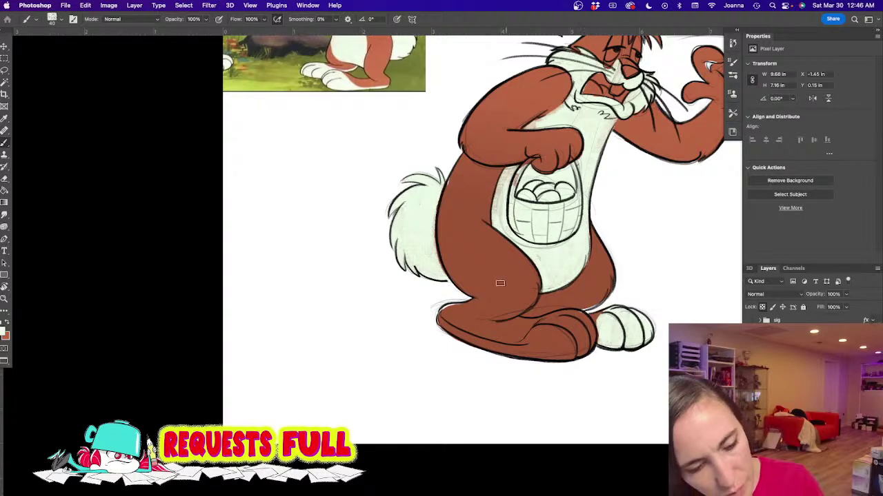
mouse_move(547, 319)
left_mouse_down()
mouse_move(525, 351)
mouse_move(571, 312)
mouse_move(592, 329)
mouse_move(591, 347)
mouse_move(596, 333)
mouse_move(568, 345)
mouse_move(549, 325)
mouse_move(527, 355)
mouse_move(540, 360)
mouse_move(568, 318)
mouse_move(568, 342)
mouse_move(580, 359)
mouse_move(568, 322)
left_mouse_up()
key("]")
key("]")
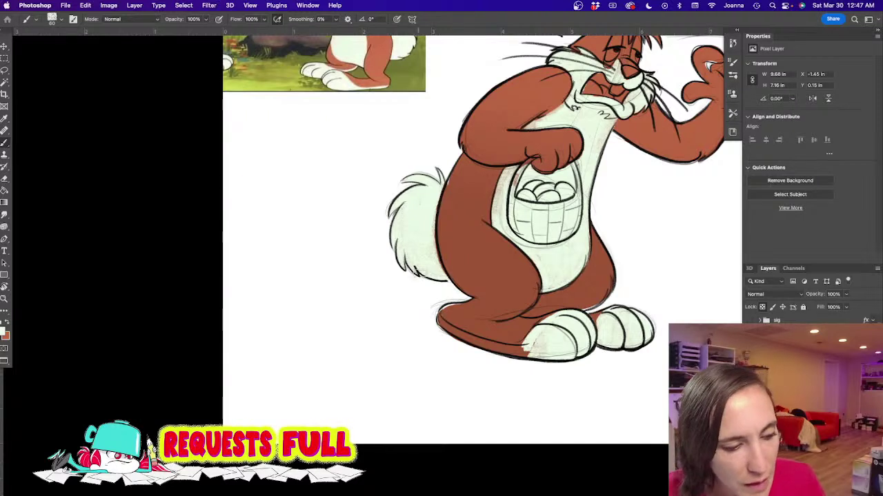
mouse_move(444, 329)
left_mouse_down()
mouse_move(514, 354)
mouse_move(427, 324)
mouse_move(495, 353)
mouse_move(533, 352)
left_mouse_up()
Step: Paint the whites of the rabbit's eyes with the pale colour, reducing the brush to 20 px
mouse_move(420, 328)
left_mouse_down()
mouse_move(408, 402)
mouse_move(384, 431)
left_mouse_up()
left_click_drag(408, 372, 414, 423)
left_click(611, 365, "alt")
scroll(545, 346, "right", 5)
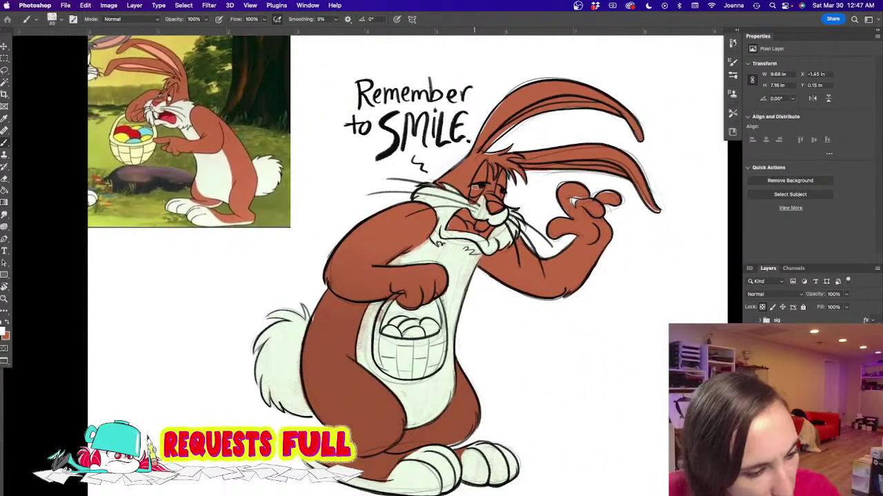
key("bracketleft")
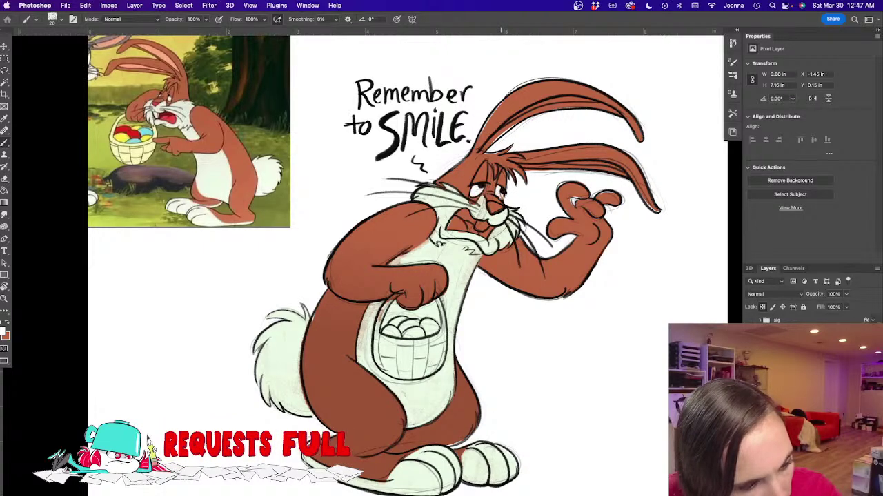
Step: Sample the red from the reference rabbit's face and paint the large rabbit's nose with it
left_click_drag(369, 327, 447, 334)
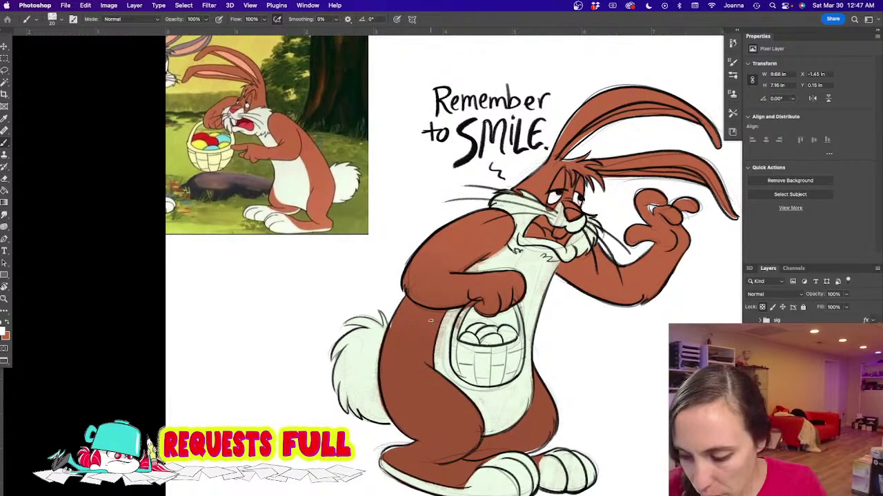
key("i")
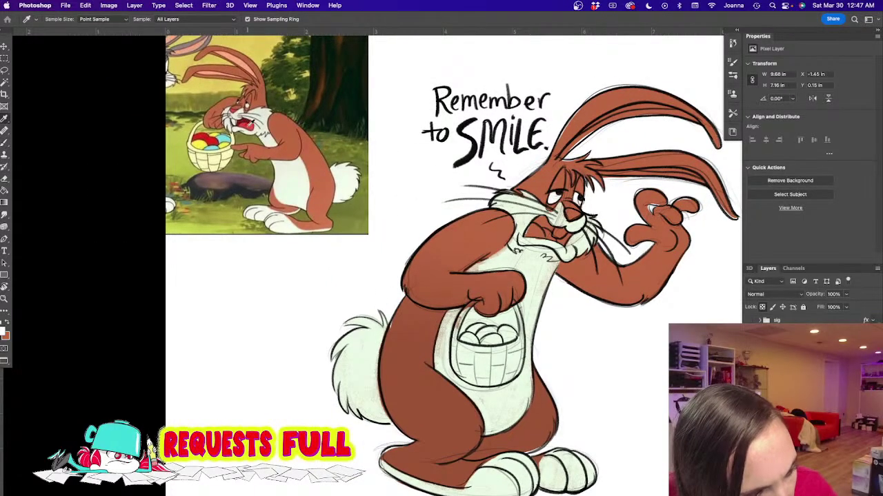
left_click(236, 107)
key("b")
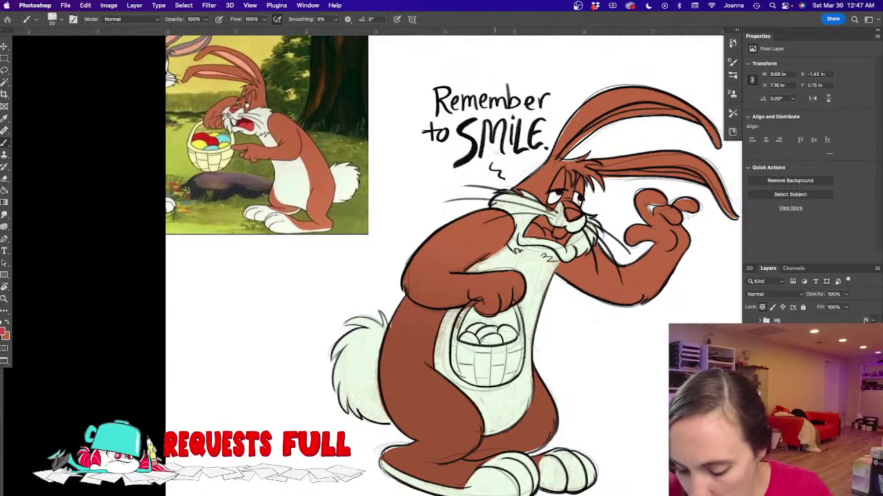
key("bracketright")
left_click_drag(571, 213, 573, 215)
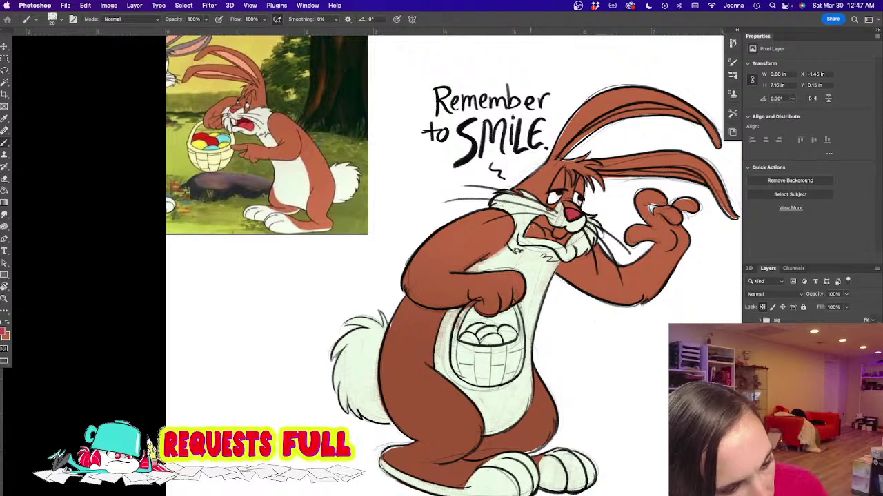
Step: Choose a lighter pink than the nose colour and paint the rabbit's tongue with a 25 px brush
left_click(5, 334)
left_click(154, 331)
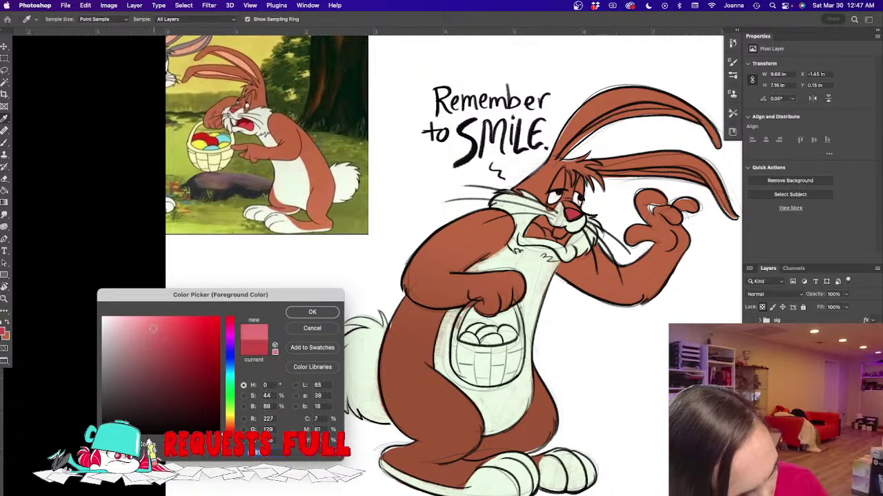
left_click(311, 314)
key("bracketleft")
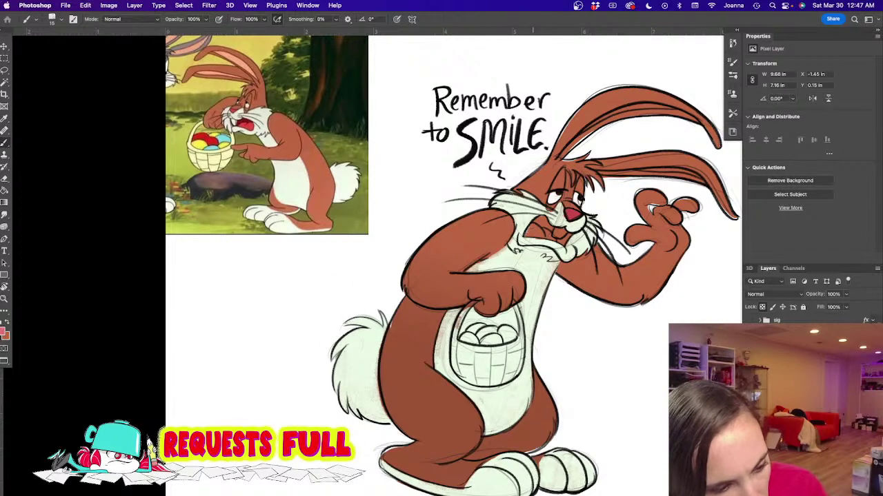
key("bracketright")
key("bracketright")
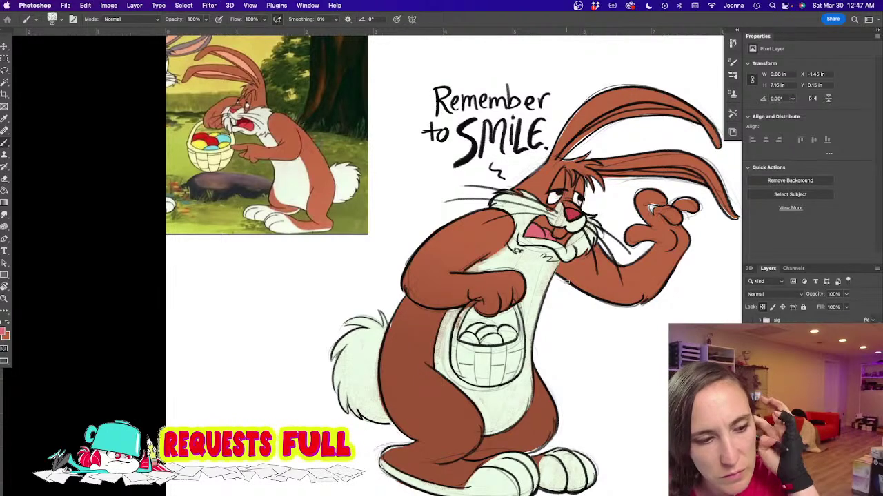
Step: Paint the inside of the mouth around the tongue dark red and the teeth in the sampled pale colour
left_click(4, 335)
left_click(173, 378)
key("Return")
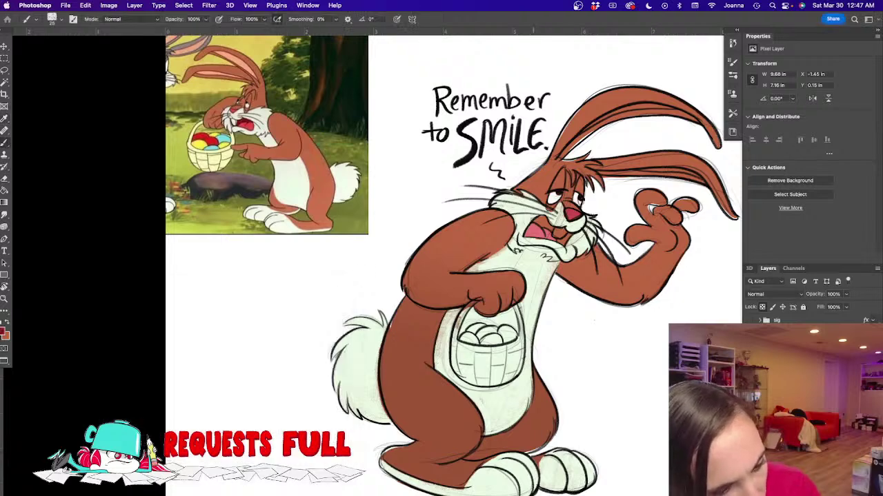
mouse_move(536, 218)
left_mouse_down()
mouse_move(559, 240)
mouse_move(565, 235)
mouse_move(561, 244)
left_mouse_up()
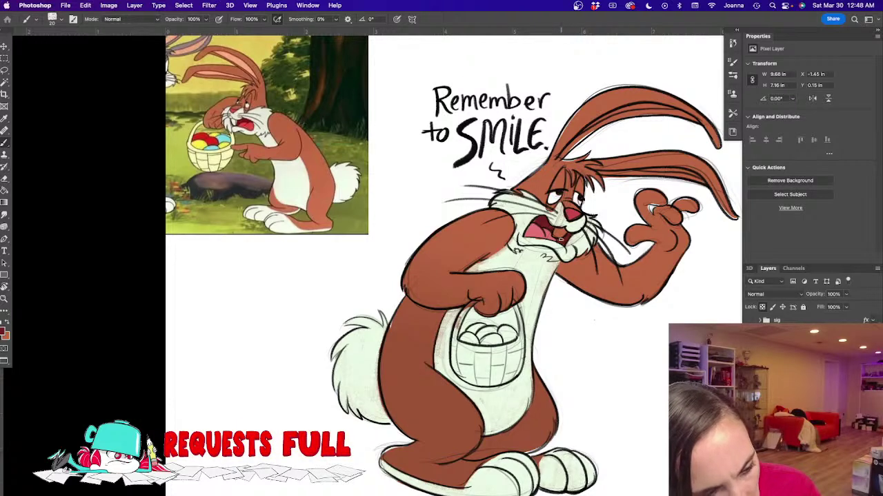
left_click(592, 339, "alt")
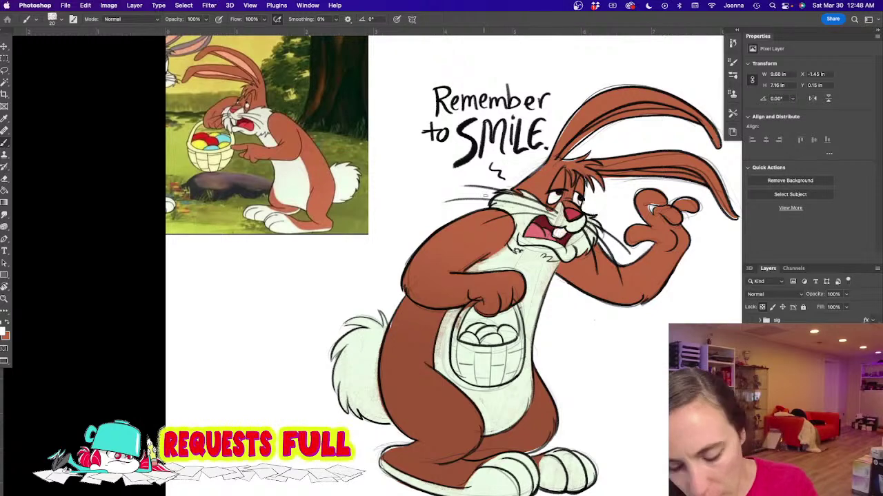
Step: Sample the tongue's pink, lighten it to a pale pink and paint the inner areas of both ears with a 30 px brush
left_click(535, 243, "alt")
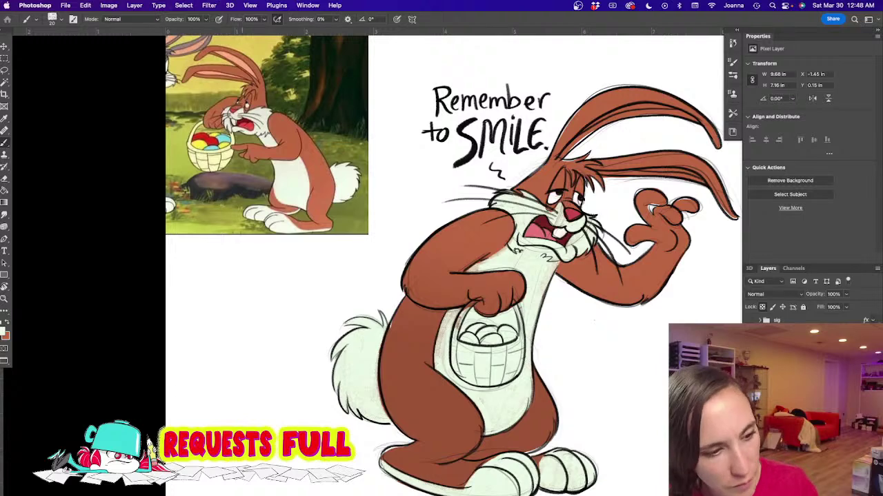
left_click(526, 220, "alt")
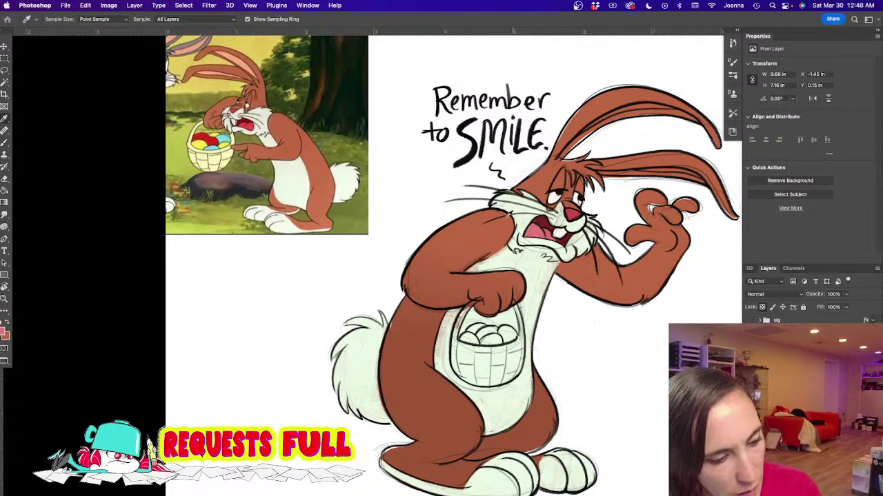
left_click(5, 334)
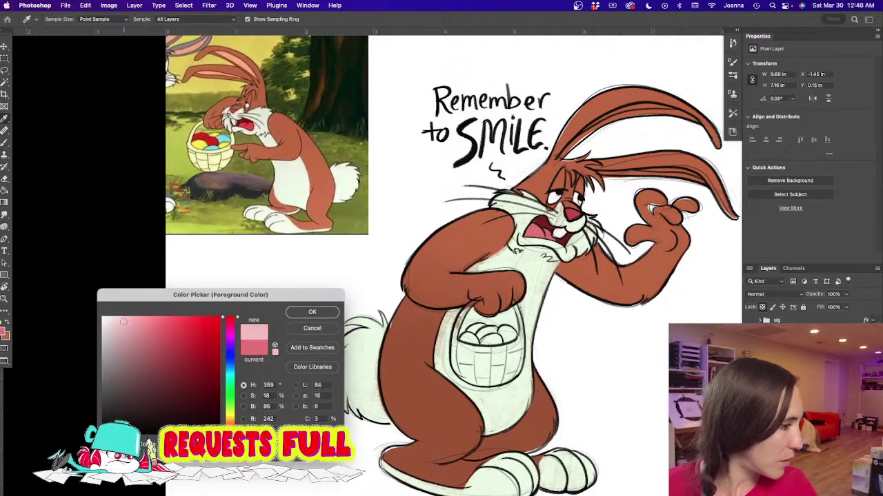
left_click(324, 312)
left_click_drag(450, 348, 402, 371)
mouse_move(619, 130)
left_mouse_down()
mouse_move(582, 131)
mouse_move(624, 134)
mouse_move(553, 135)
mouse_move(532, 157)
left_mouse_up()
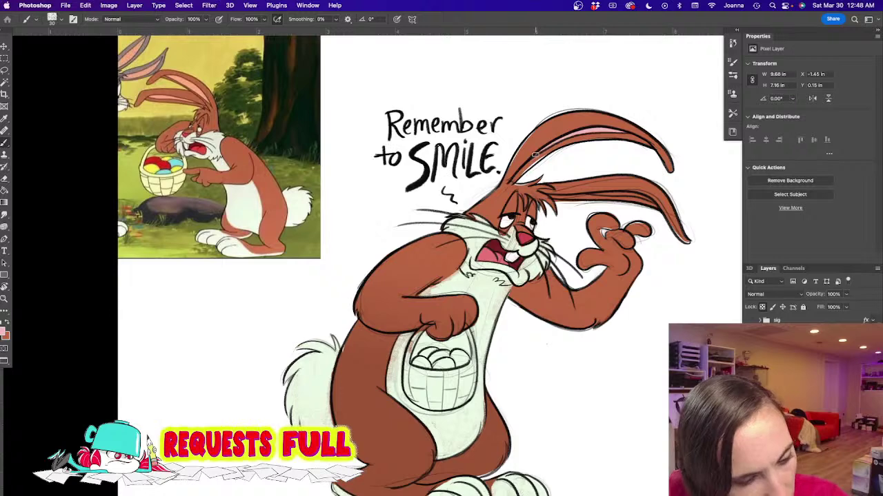
left_click_drag(584, 192, 663, 196)
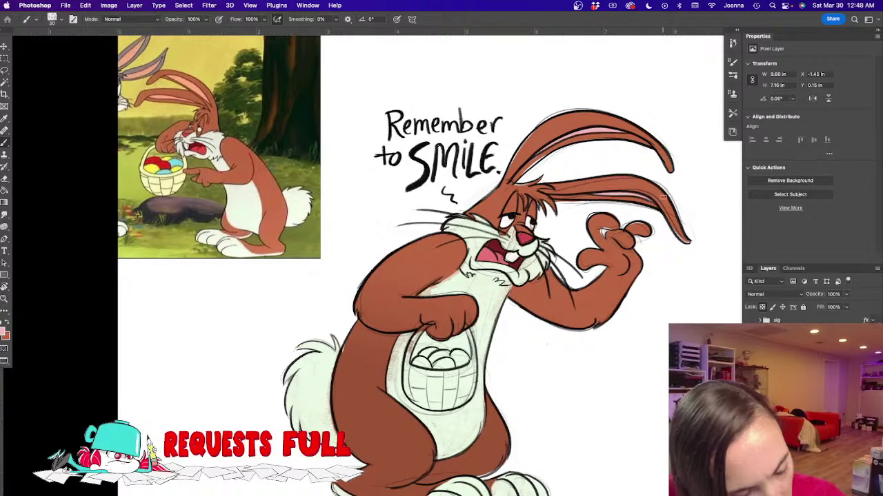
Step: Choose a golden yellow and paint the basket's handle, rim and woven body with it
scroll(310, 345, "down", 5)
scroll(310, 345, "left", 3)
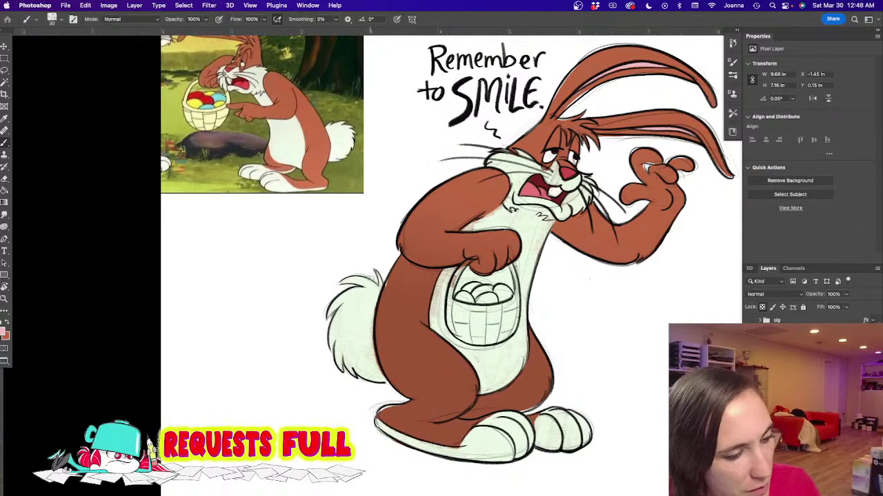
left_click_drag(368, 307, 332, 299)
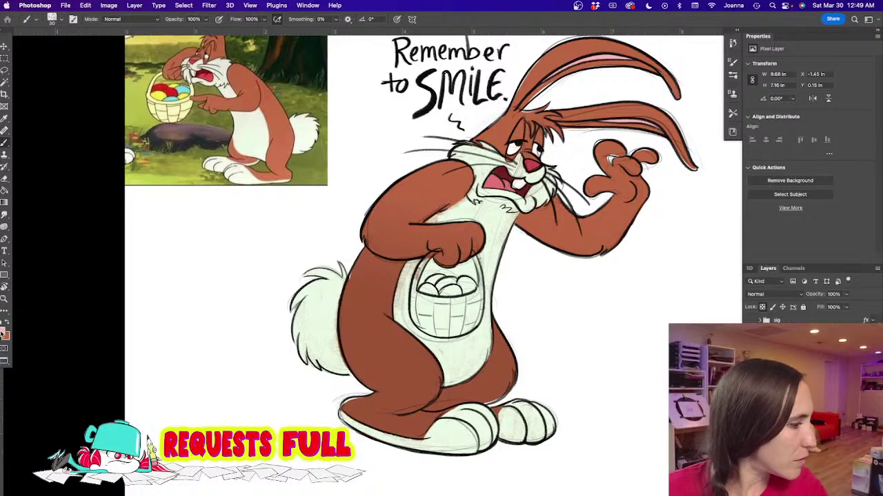
left_click(4, 334)
left_click(397, 326)
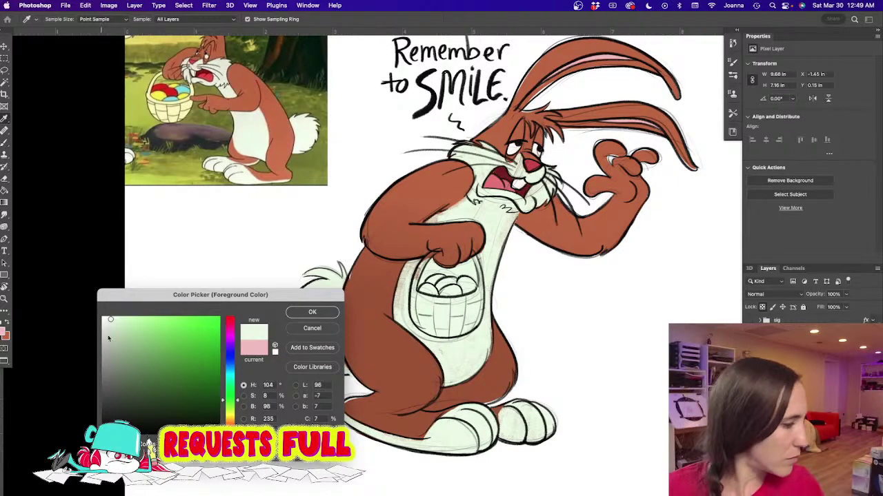
left_click_drag(230, 408, 229, 420)
left_click(163, 324)
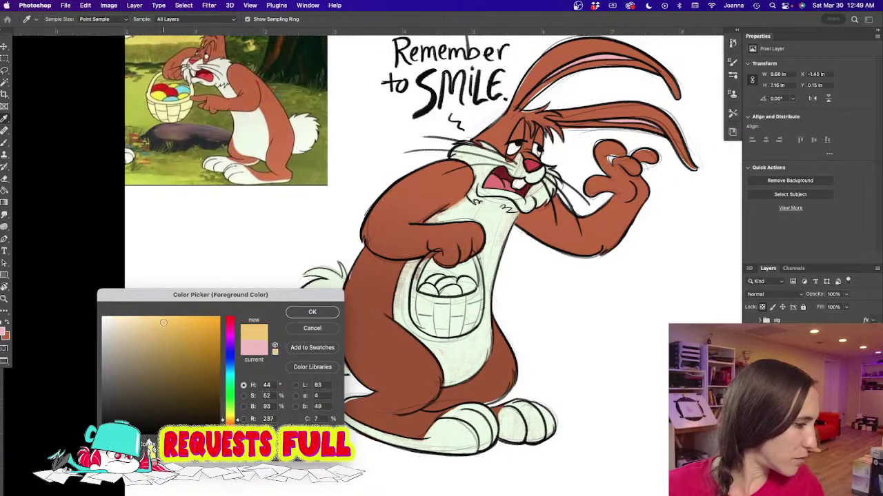
left_click(310, 314)
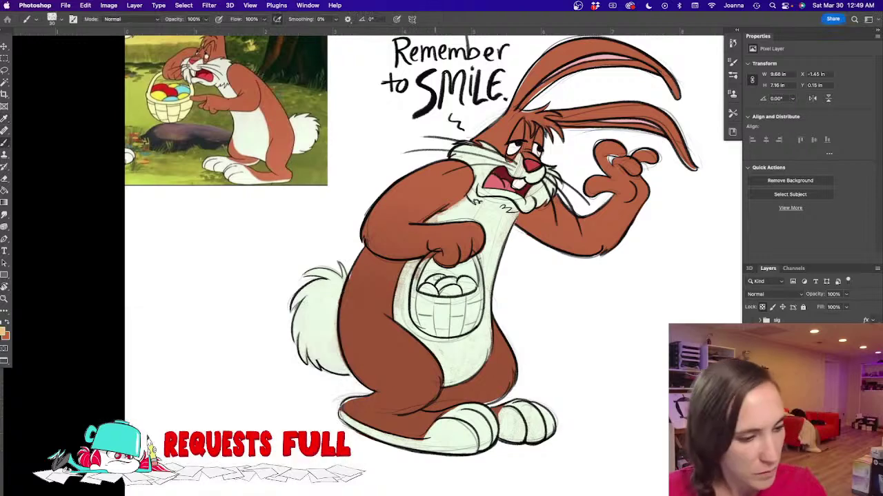
mouse_move(419, 269)
left_mouse_down()
mouse_move(413, 299)
mouse_move(471, 299)
left_mouse_up()
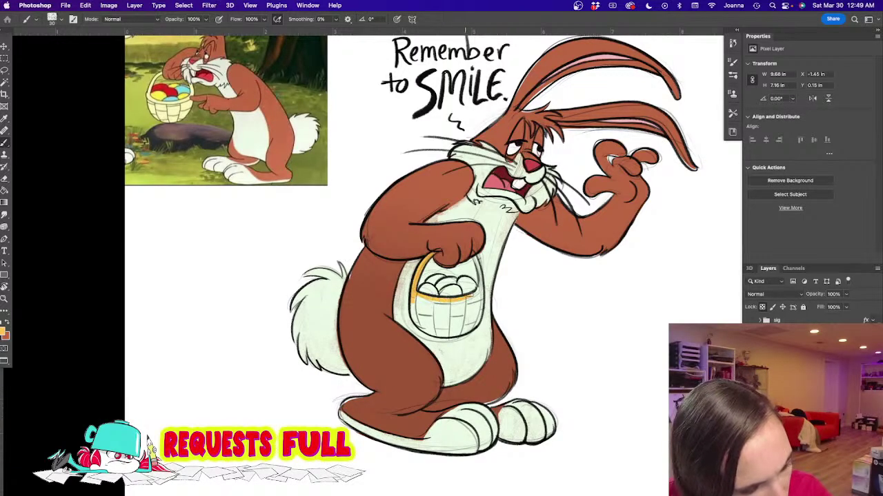
mouse_move(476, 255)
left_mouse_down()
mouse_move(474, 324)
mouse_move(478, 308)
mouse_move(476, 322)
mouse_move(440, 337)
mouse_move(418, 322)
mouse_move(414, 296)
mouse_move(448, 308)
mouse_move(457, 333)
mouse_move(470, 303)
mouse_move(448, 319)
mouse_move(442, 302)
left_mouse_up()
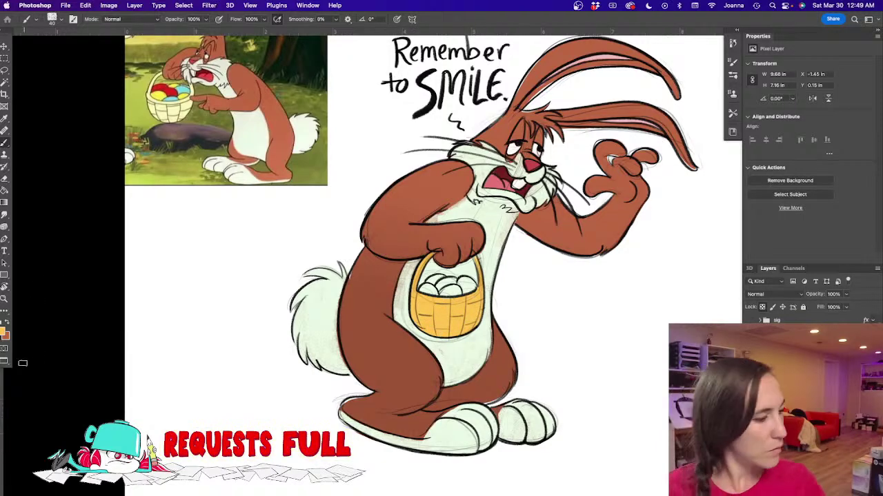
Step: Choose a light purple and paint the middle egg in the basket with a 25 px brush
left_click(4, 333)
left_click(232, 429)
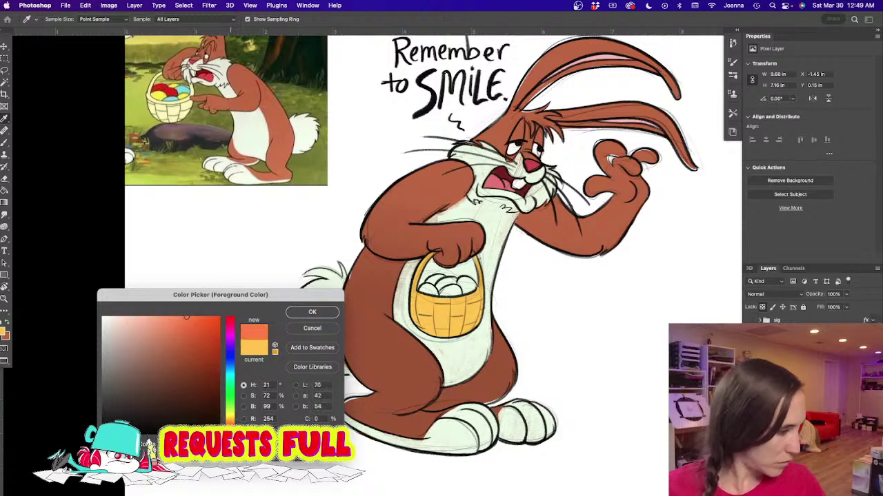
left_click(231, 339)
left_click_drag(139, 321, 115, 320)
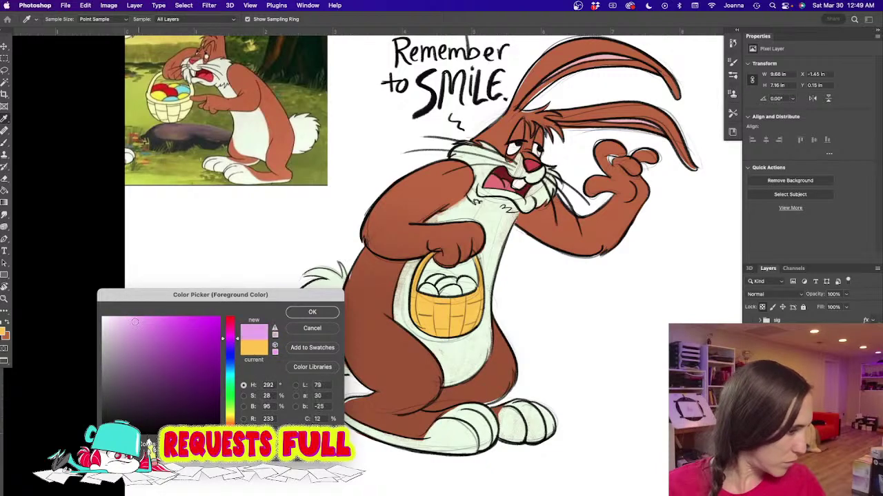
key("Return")
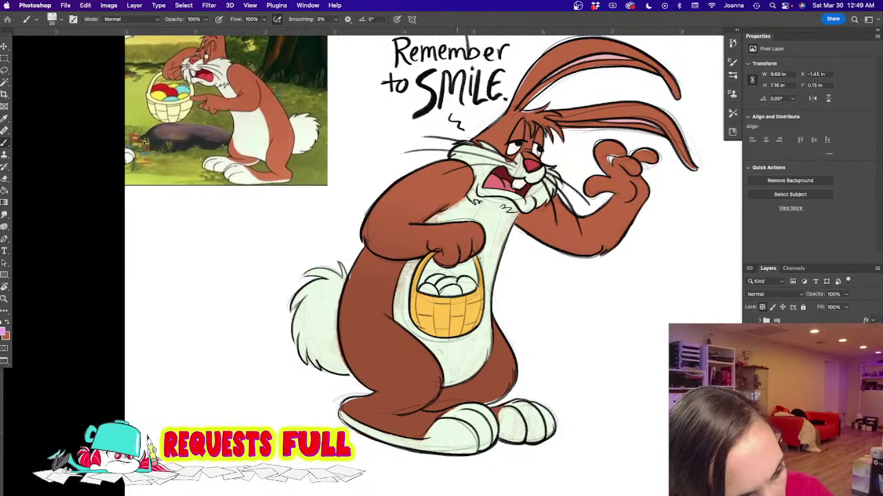
left_click_drag(438, 287, 454, 281)
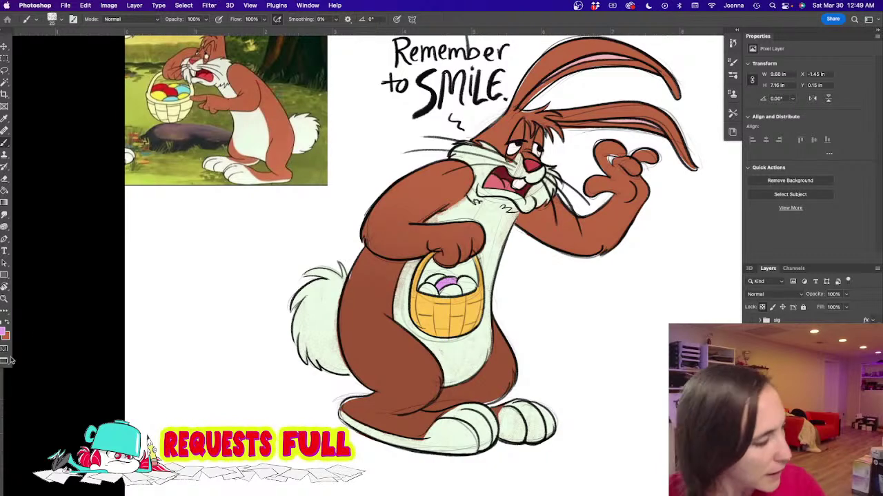
Step: Choose a light blue and paint the rear egg and the rightmost egg in the basket
left_click(5, 334)
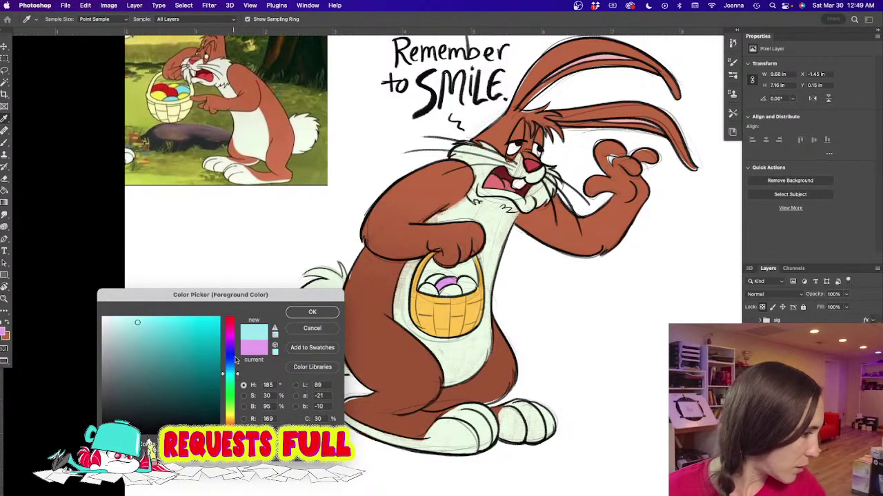
left_click(312, 312)
mouse_move(428, 281)
left_mouse_down()
mouse_move(467, 285)
mouse_move(467, 278)
left_mouse_up()
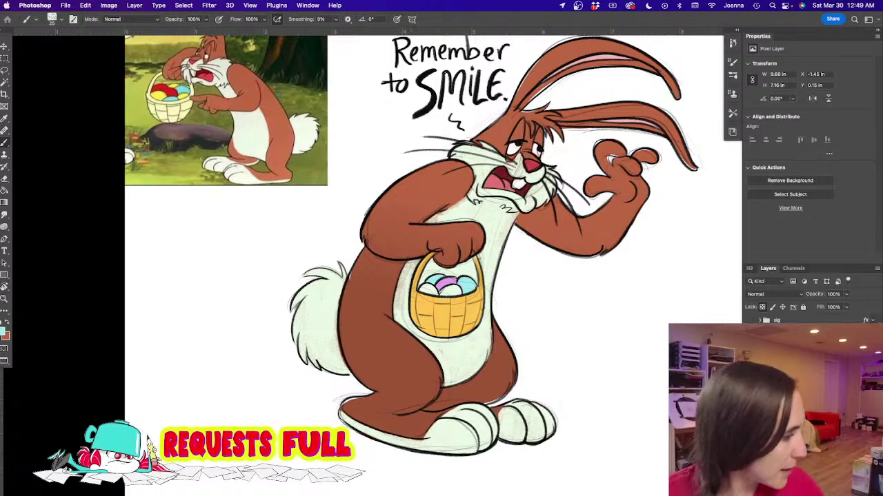
Step: Choose a deep pinkish red and paint the leftmost egg in the basket
left_click(2, 331)
left_click(230, 322)
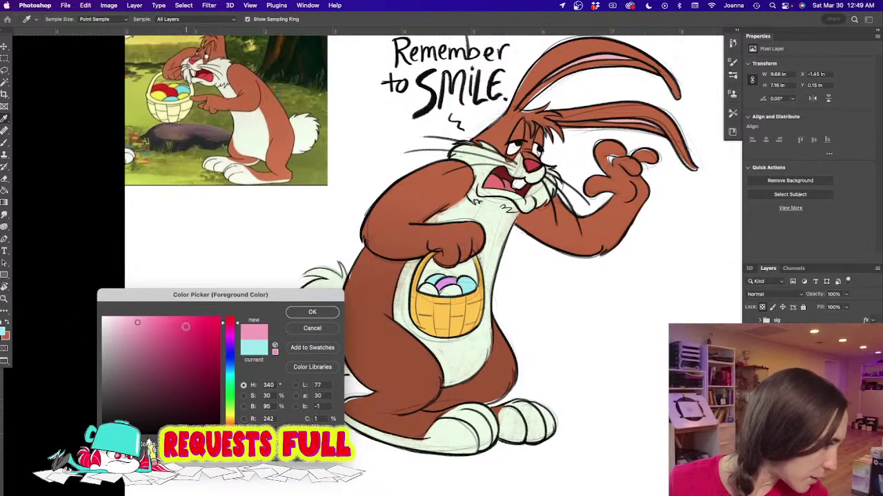
left_click(312, 311)
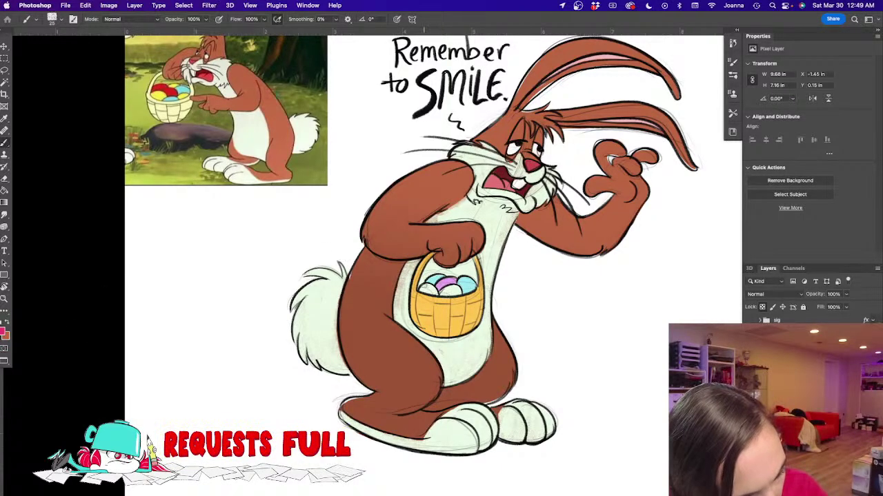
left_click_drag(422, 289, 436, 293)
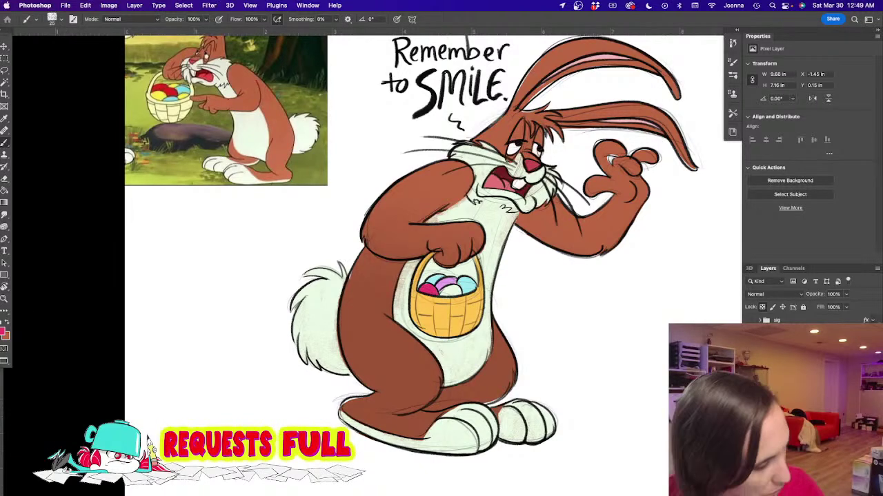
Step: Choose a bright yellow and paint the front egg in the basket
left_click(4, 331)
left_click(230, 413)
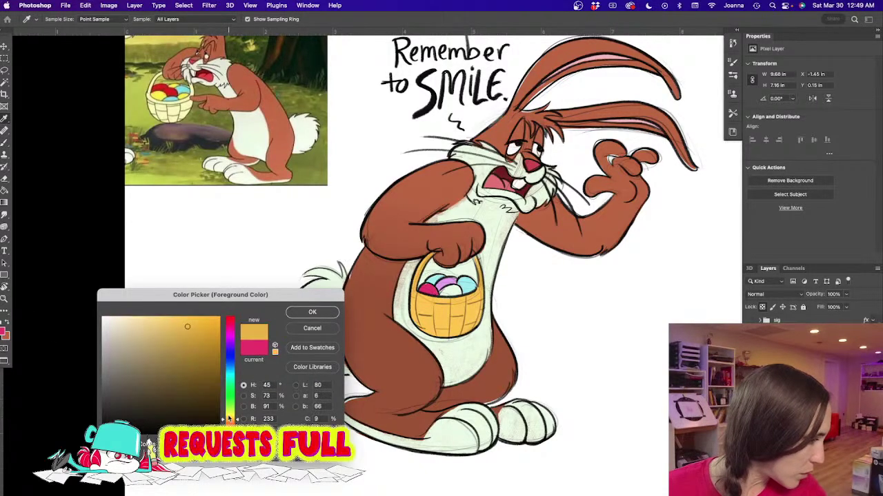
left_click_drag(137, 320, 153, 318)
left_click_drag(227, 418, 227, 415)
left_click(189, 322)
left_click(311, 312)
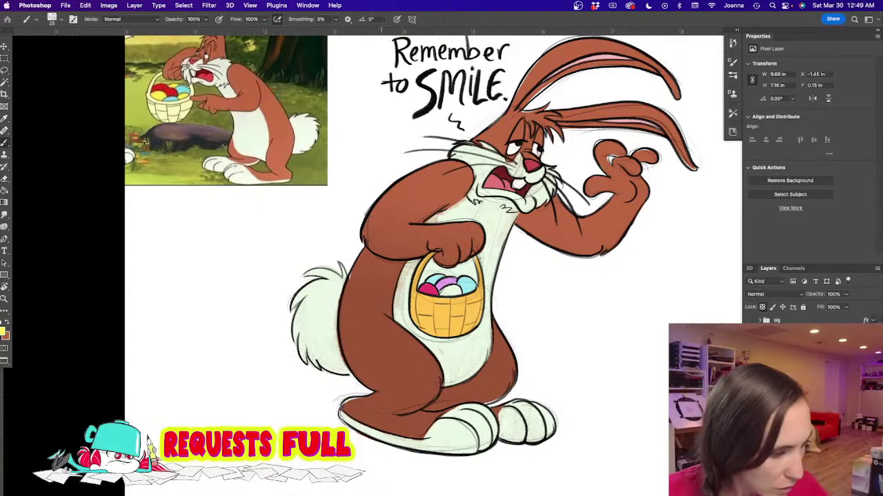
left_click_drag(446, 293, 455, 292)
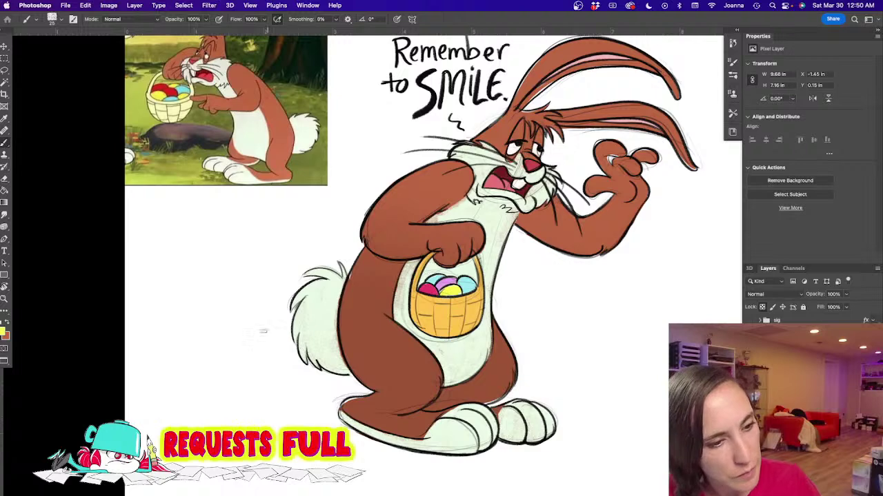
left_click(397, 238, "alt")
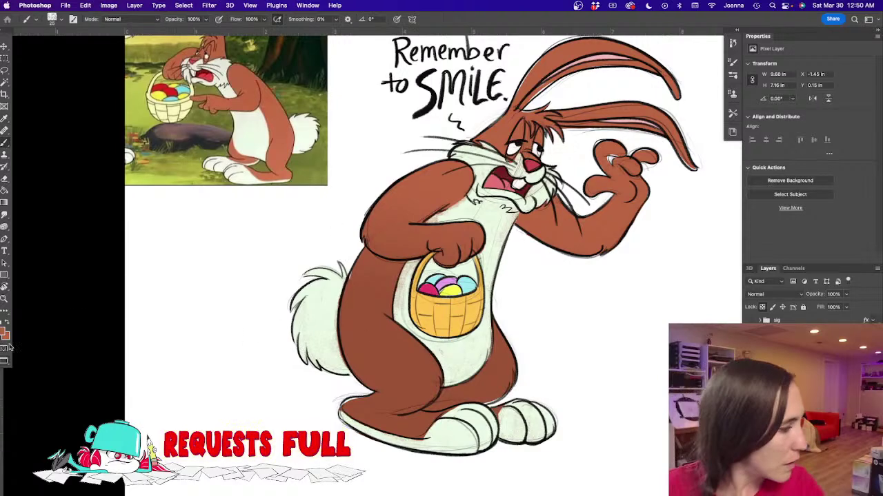
left_click(3, 332)
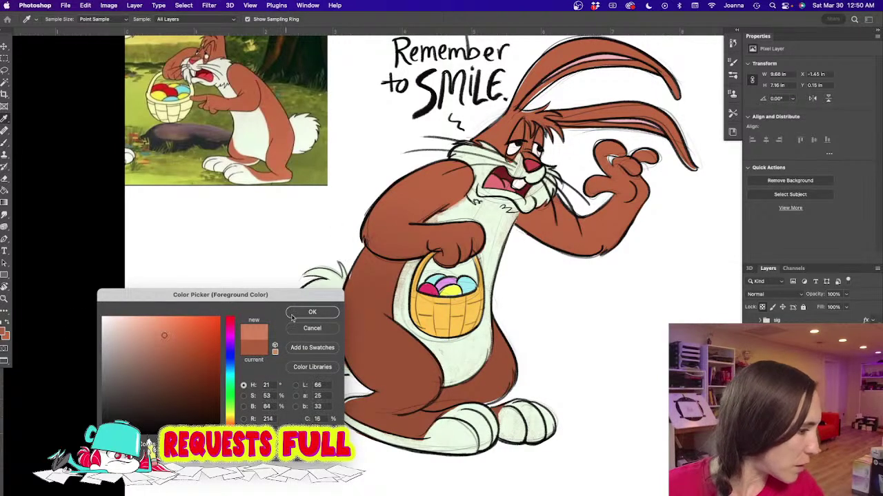
left_click(312, 312)
key("b")
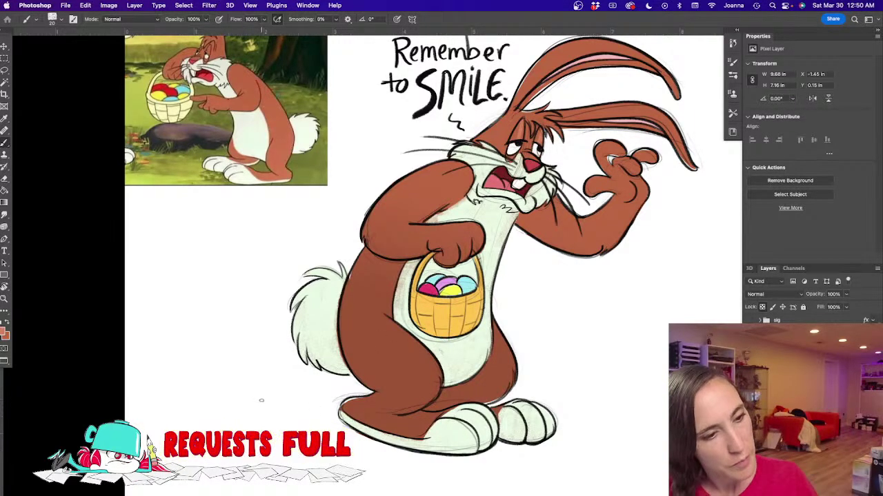
Step: Choose a darker reddish brown and touch up small areas of the rabbit around the eyes with a 15 px brush
left_click(4, 333)
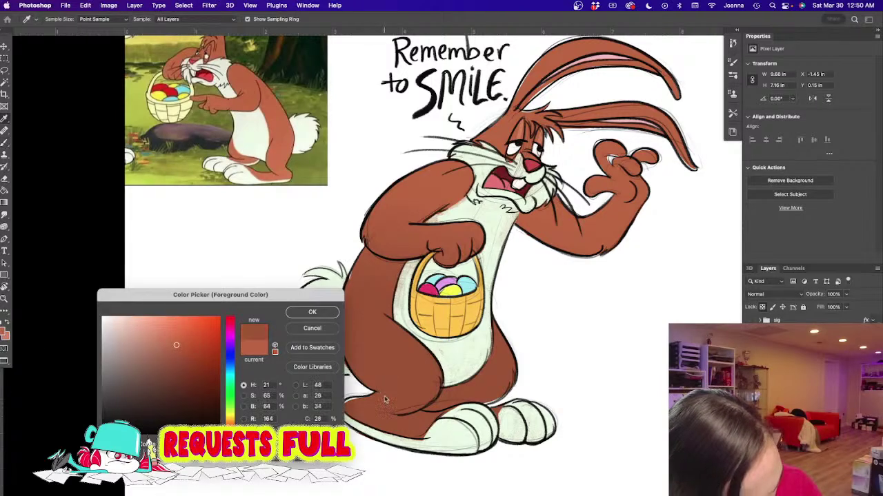
left_click(309, 314)
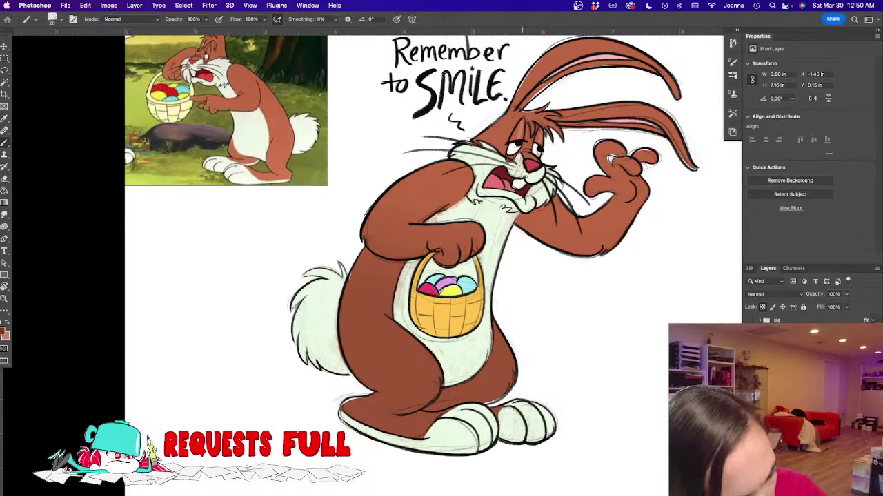
key("bracketleft")
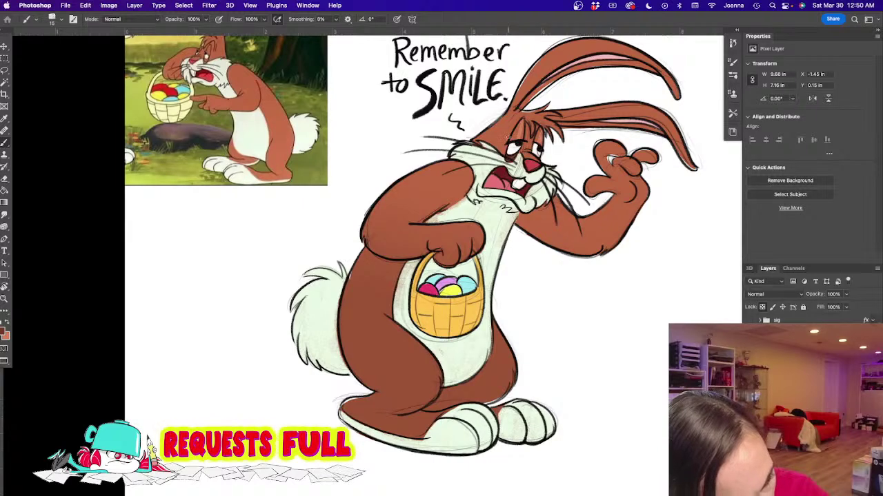
mouse_move(330, 410)
left_mouse_down()
mouse_move(354, 389)
mouse_move(342, 394)
left_mouse_up()
left_click_drag(315, 425, 346, 380)
left_click_drag(568, 180, 569, 181)
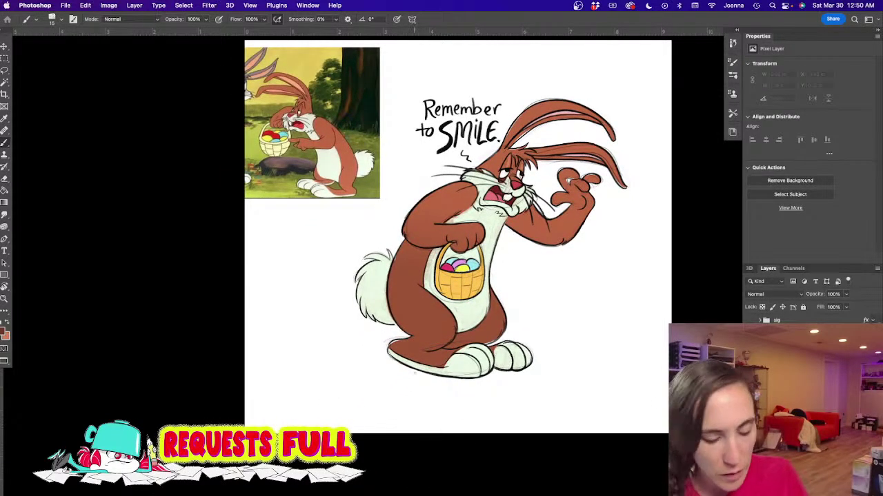
Step: Paint a rough brown ground shadow behind and beneath the rabbit's feet, enlarging the brush to 125 px
key("bracketright")
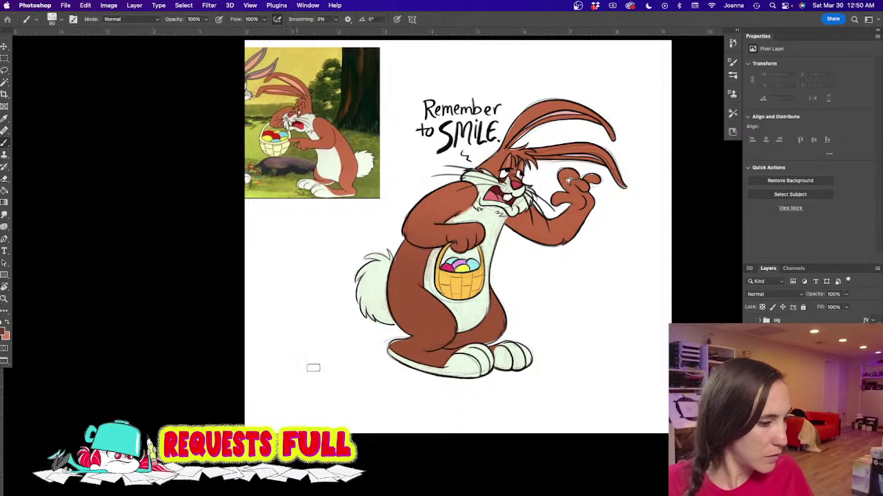
mouse_move(415, 373)
left_mouse_down()
mouse_move(321, 357)
mouse_move(411, 369)
mouse_move(545, 368)
mouse_move(504, 358)
mouse_move(565, 365)
left_mouse_up()
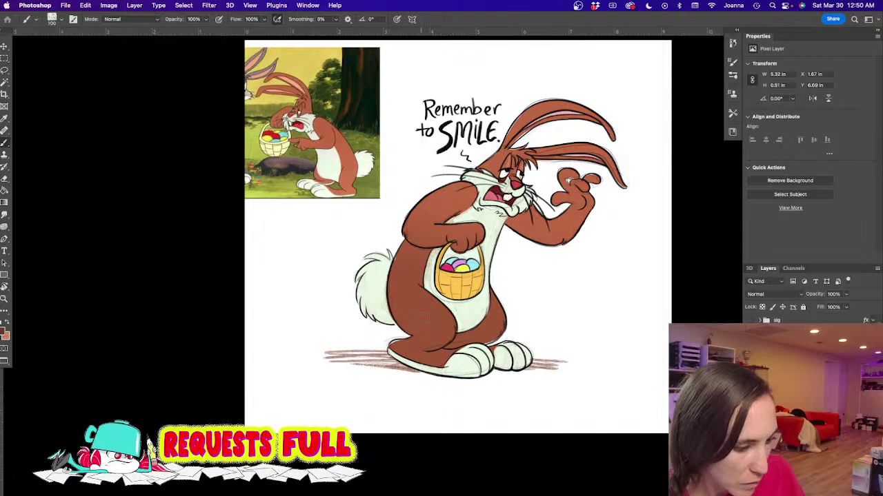
mouse_move(345, 353)
left_mouse_down()
mouse_move(321, 358)
mouse_move(462, 376)
mouse_move(537, 361)
mouse_move(616, 366)
left_mouse_up()
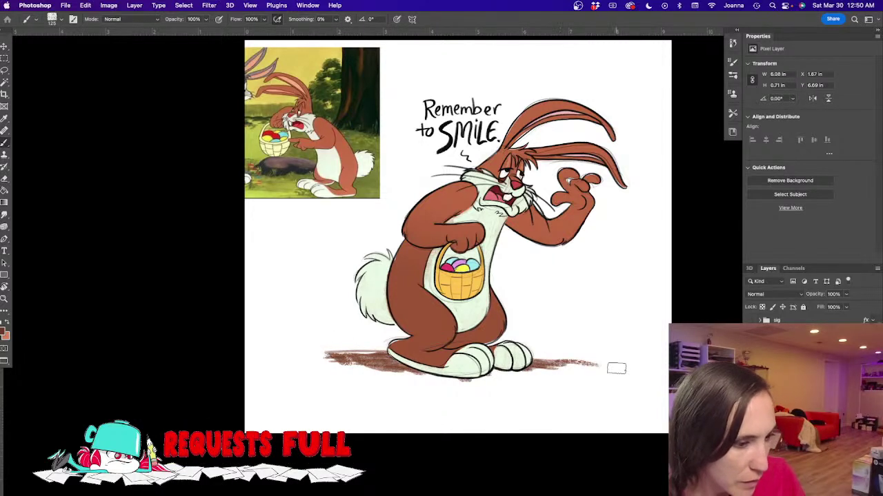
scroll(368, 394, "right", 5)
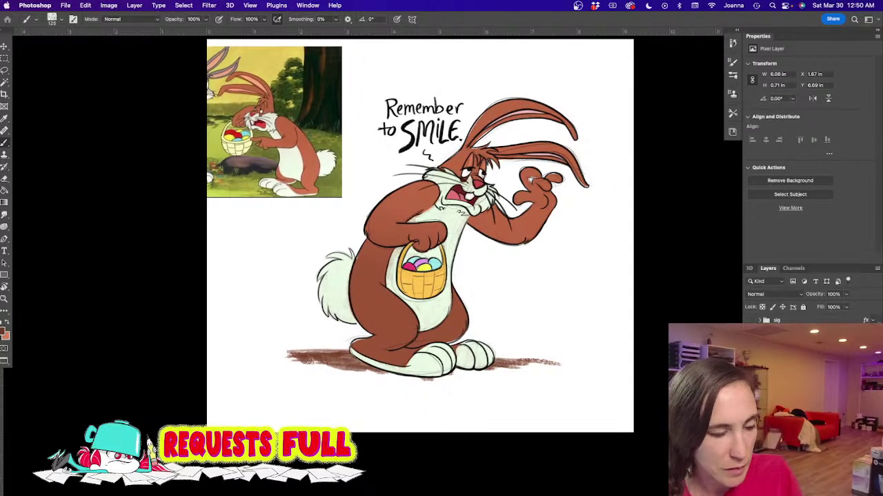
Step: Select the layer holding the reference image, lasso around the picture and delete it from the canvas
left_click(751, 358)
left_click(751, 359)
left_click(789, 358)
left_click(762, 307)
key("l")
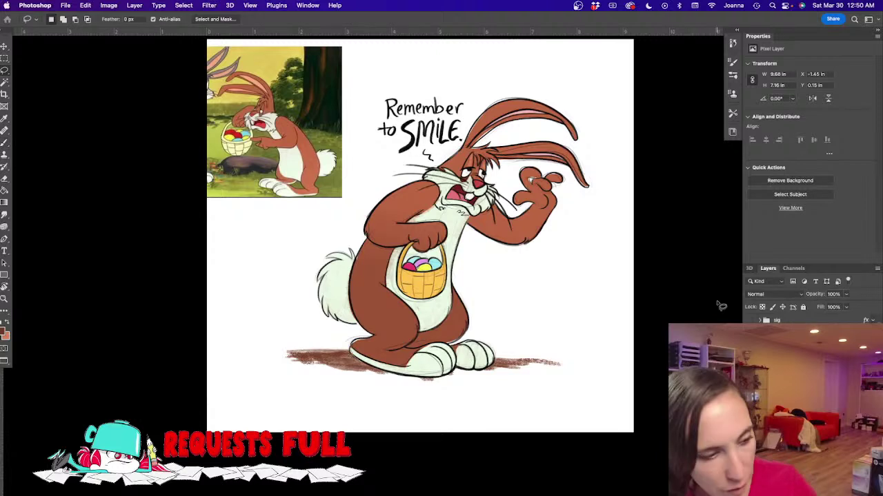
mouse_move(233, 206)
left_mouse_down()
mouse_move(355, 176)
mouse_move(230, 38)
mouse_move(223, 241)
left_mouse_up()
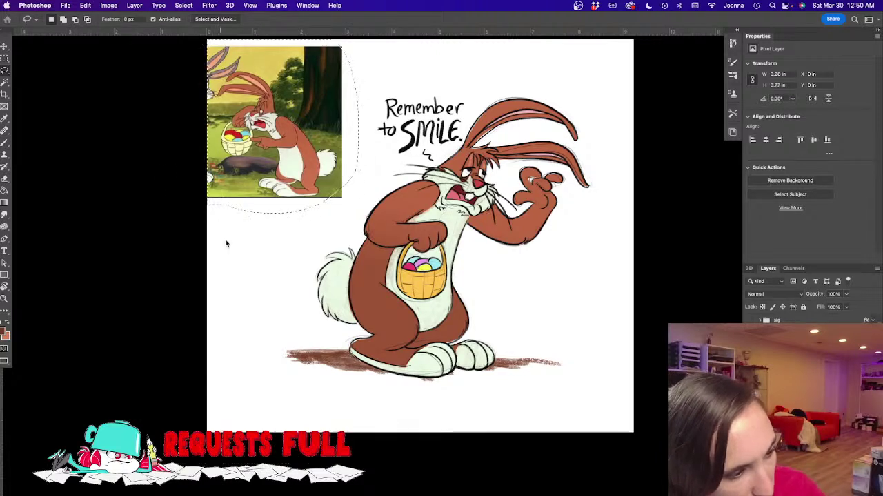
key("Delete")
left_click_drag(164, 130, 170, 124)
left_click_drag(255, 175, 244, 174)
key("Delete")
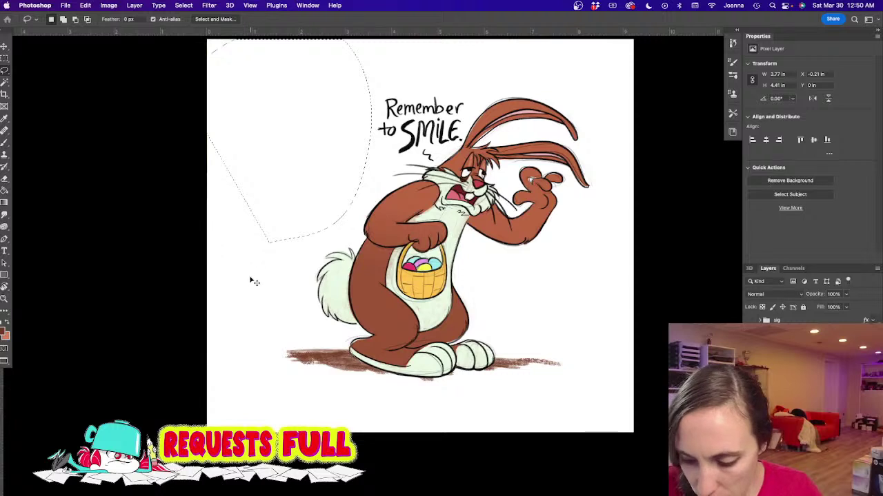
key("ctrl+d")
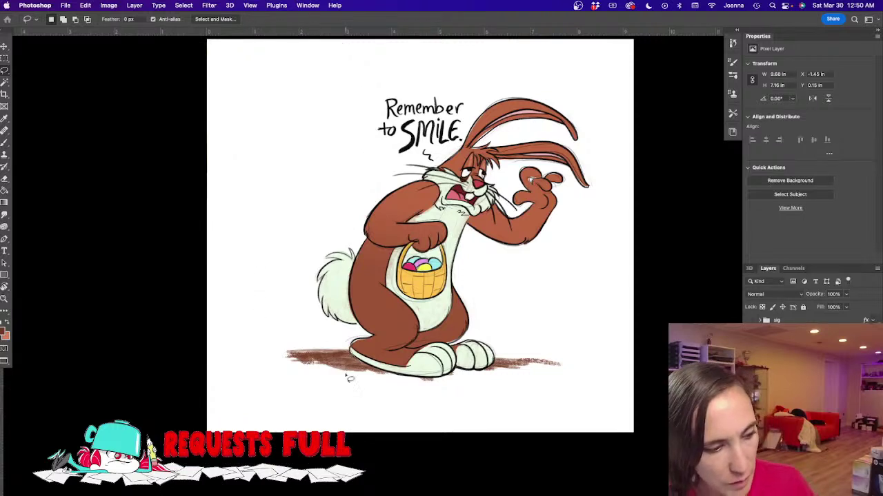
Step: Lasso and clear leftover sketch lines around the basket, lower body and front foot
key("super+comma")
key("super+comma")
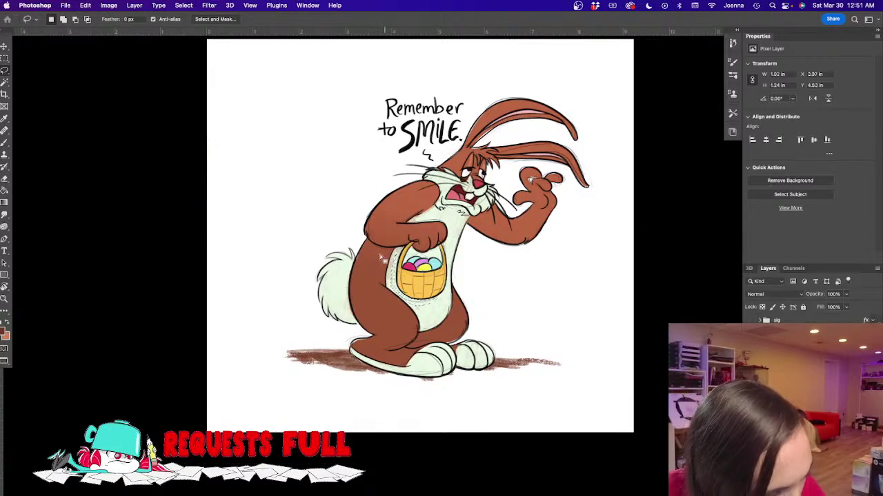
mouse_move(378, 347)
left_mouse_down()
mouse_move(416, 343)
mouse_move(378, 315)
mouse_move(388, 350)
mouse_move(403, 361)
mouse_move(422, 340)
mouse_move(418, 352)
mouse_move(438, 352)
mouse_move(419, 335)
left_mouse_up()
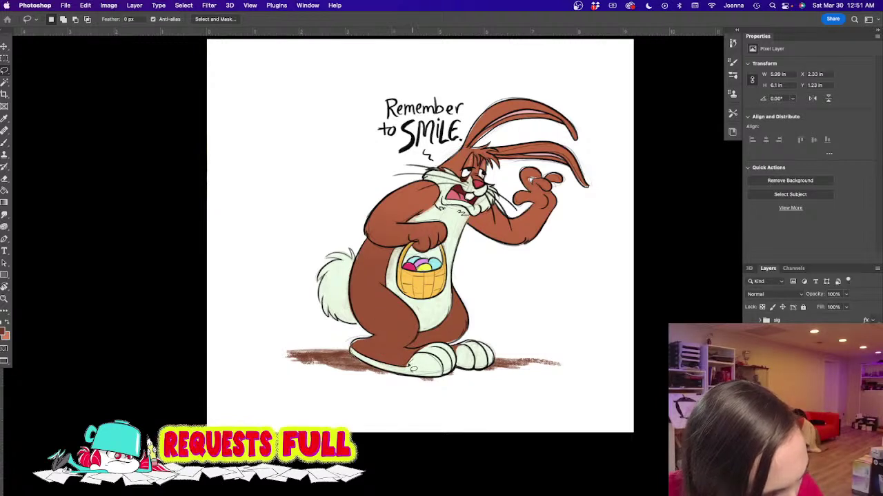
mouse_move(429, 380)
left_mouse_down()
mouse_move(443, 379)
mouse_move(444, 360)
mouse_move(418, 355)
mouse_move(413, 376)
left_mouse_up()
key("super+d")
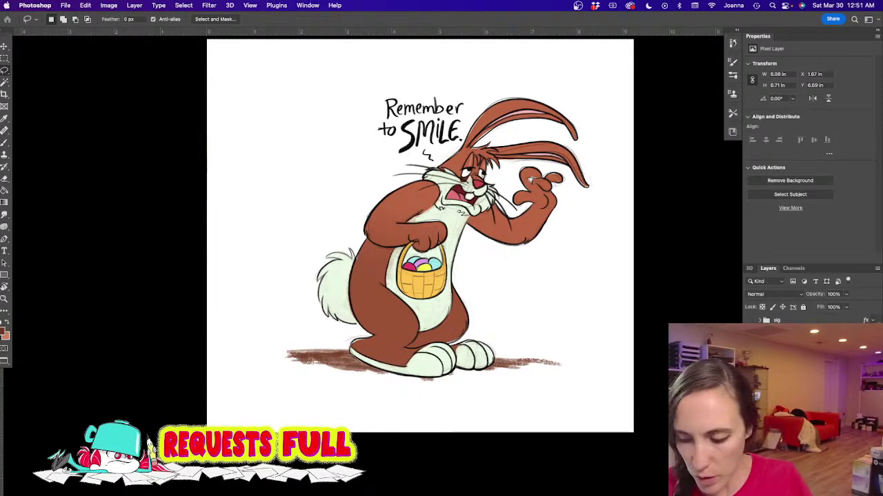
Step: Shift the ground shadow slightly downward and broaden it beneath the feet with a 400 px brush
key("v")
left_click_drag(306, 360, 309, 367)
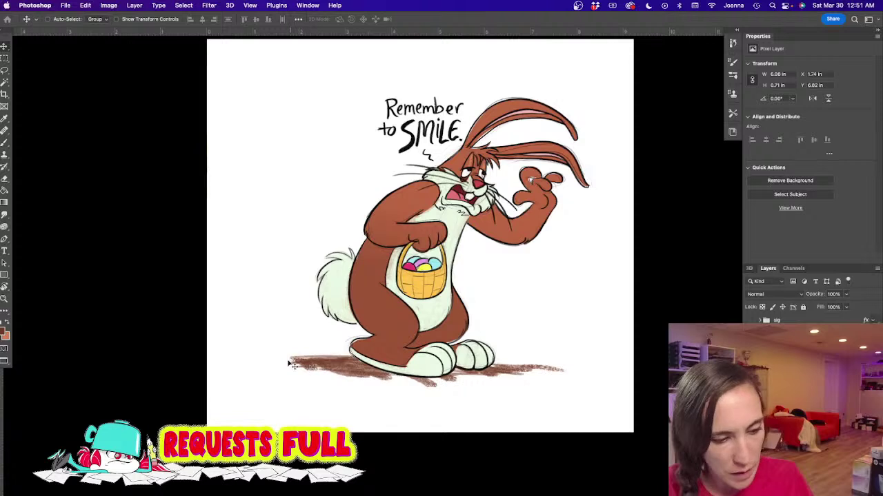
key("b")
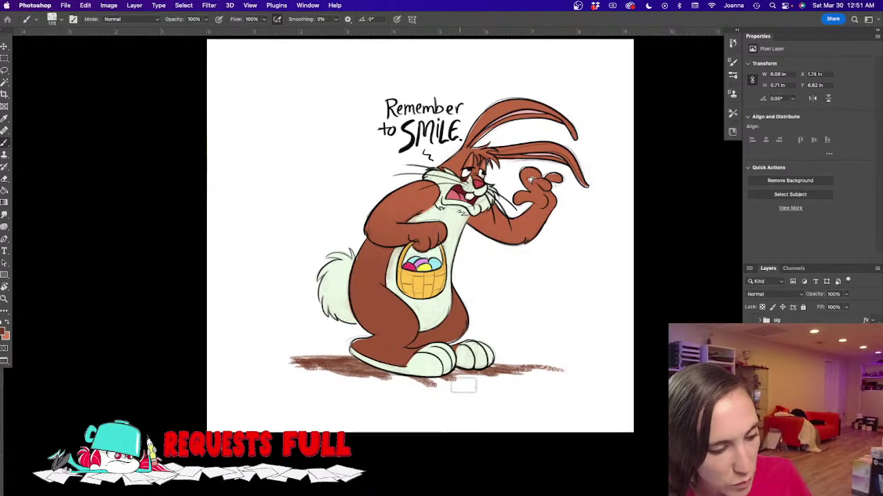
key("]")
key("]")
key("]")
key("]")
key("]")
mouse_move(522, 375)
left_mouse_down()
mouse_move(347, 379)
mouse_move(397, 372)
mouse_move(280, 371)
mouse_move(322, 360)
mouse_move(422, 379)
mouse_move(417, 388)
mouse_move(462, 387)
left_mouse_up()
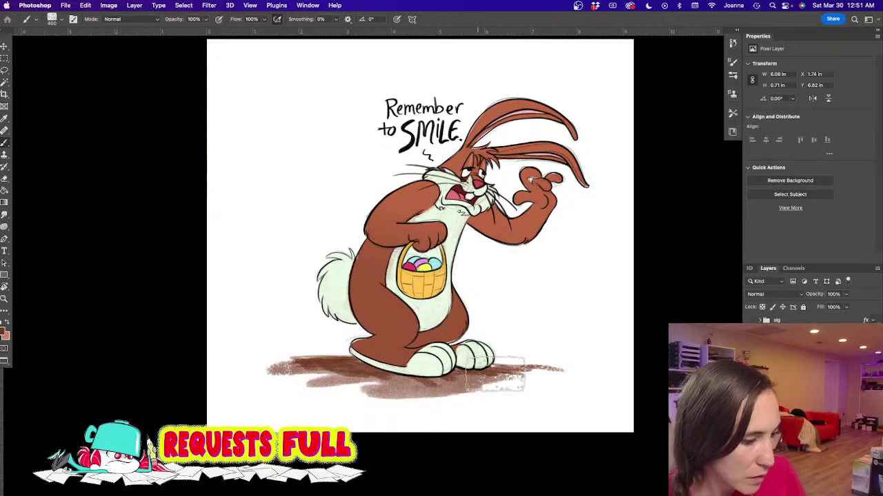
Step: Fade both ends of the ground shadow using the brush in Clear mode and lower the shadow layer's opacity
left_click(109, 19)
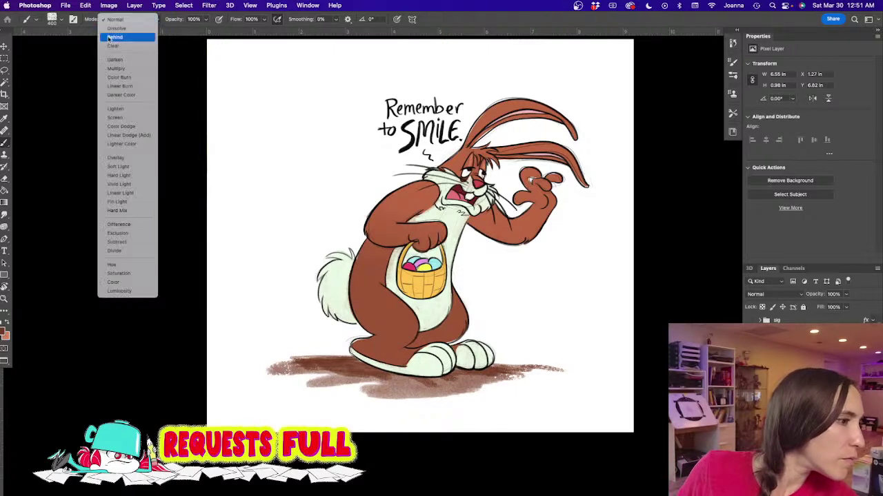
left_click(114, 46)
mouse_move(266, 360)
left_mouse_down()
mouse_move(297, 387)
mouse_move(286, 360)
mouse_move(323, 343)
mouse_move(307, 346)
mouse_move(308, 386)
left_mouse_up()
left_click_drag(560, 374, 563, 371)
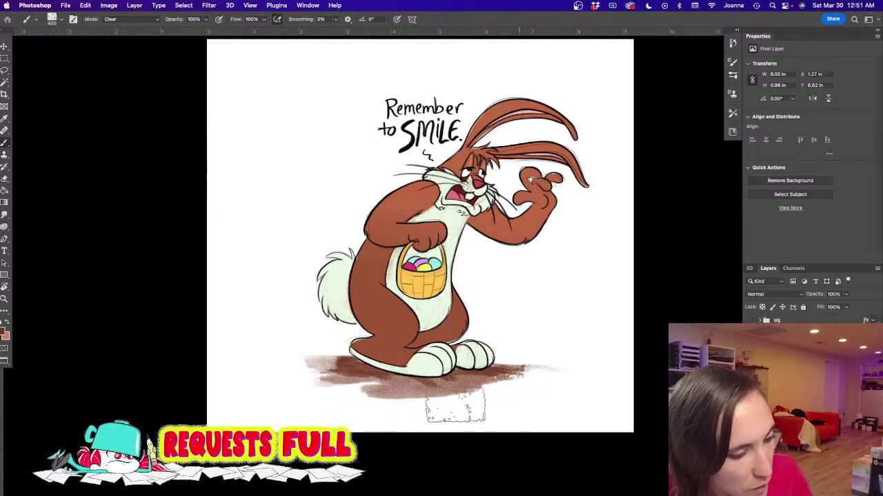
left_click(847, 295)
left_click_drag(819, 308, 820, 306)
Step: Select the sketch layer, then lasso and delete stray sketch lines around the rabbit's cheek, muzzle and underside of the lower ear
left_click(793, 386)
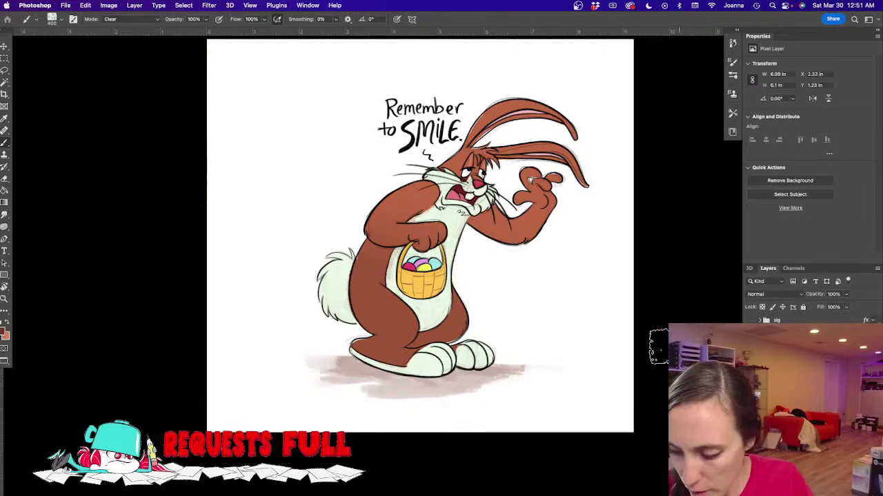
key("l")
left_click(437, 189, "super")
left_click(441, 198, "super")
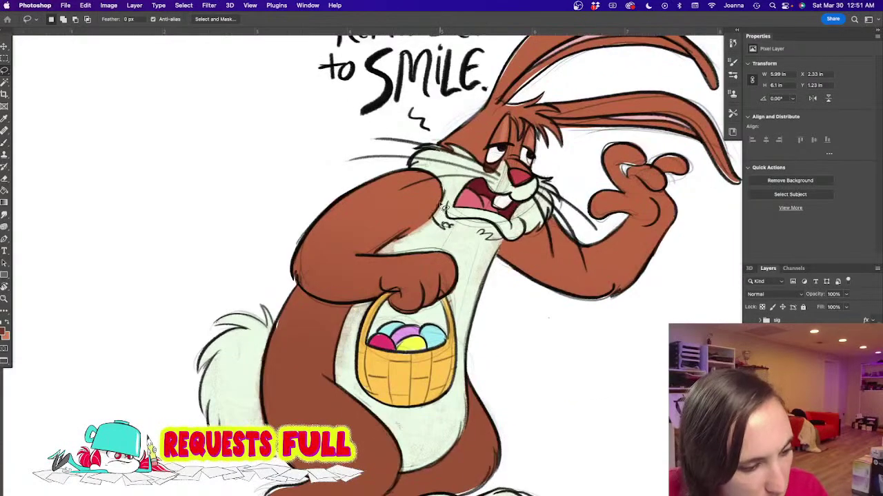
mouse_move(445, 225)
left_mouse_down()
mouse_move(455, 198)
mouse_move(448, 222)
mouse_move(463, 221)
mouse_move(454, 194)
mouse_move(466, 215)
mouse_move(461, 230)
mouse_move(461, 222)
mouse_move(487, 220)
mouse_move(497, 235)
mouse_move(456, 227)
mouse_move(466, 245)
mouse_move(539, 208)
mouse_move(507, 167)
mouse_move(514, 181)
mouse_move(495, 191)
left_mouse_up()
key("super+d")
key("Delete")
key("super+d")
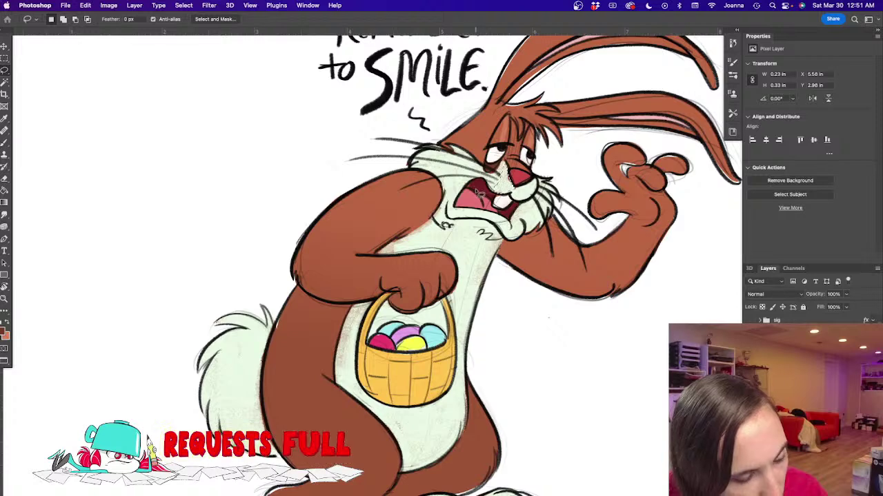
key("super+d")
mouse_move(566, 128)
left_mouse_down()
mouse_move(656, 133)
mouse_move(601, 141)
mouse_move(583, 132)
left_mouse_up()
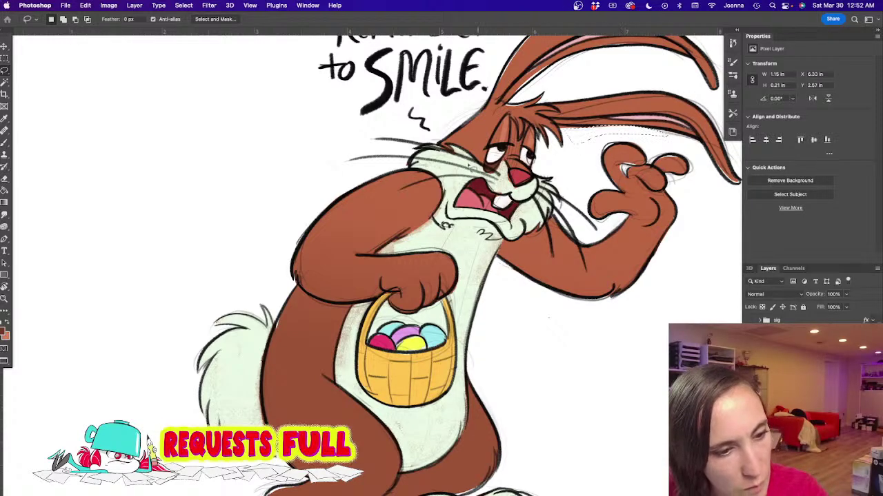
key("super+d")
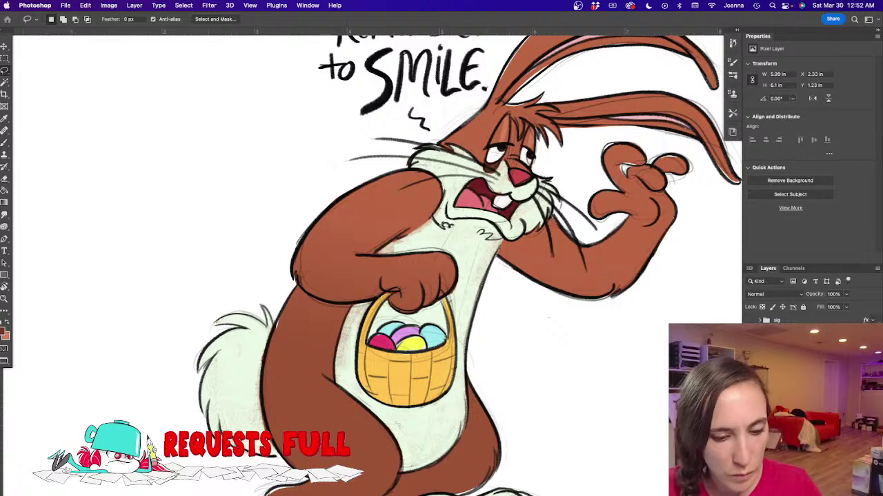
Step: Select the rabbit's flat colour layer and sample the pale colour of the muzzle
left_click(792, 386)
left_click(793, 400)
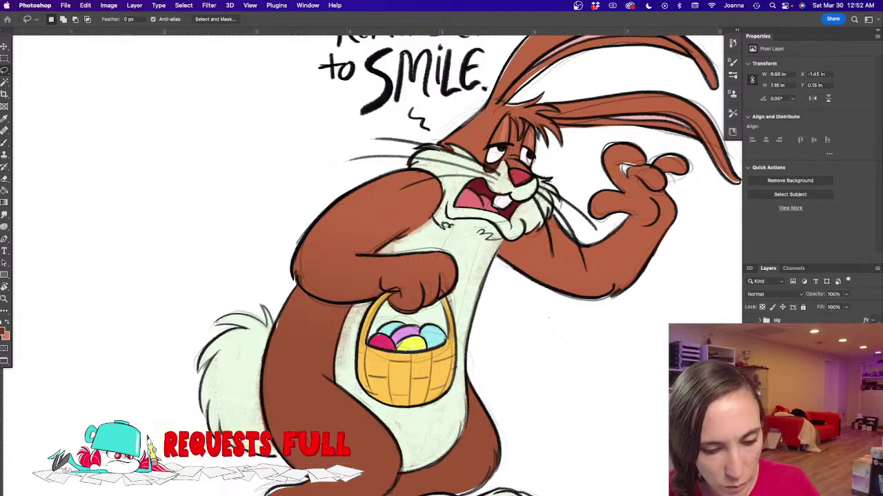
left_click(751, 393)
left_click(750, 393)
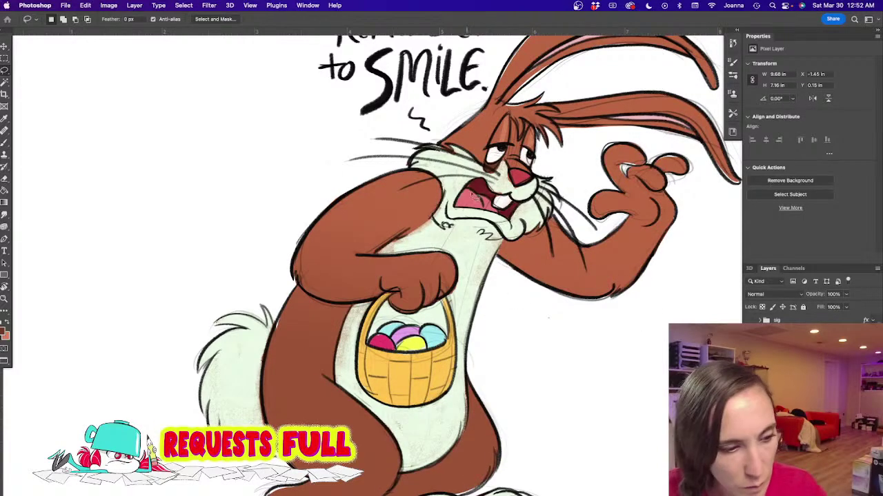
key("i")
left_click(500, 181)
Step: Set the brush to 20 px in Normal mode and sample the white of the rabbit's front teeth
key("b")
key("bracketleft")
key("bracketleft")
key("bracketleft")
key("bracketleft")
key("bracketleft")
key("bracketleft")
key("bracketleft")
key("bracketleft")
key("bracketleft")
key("bracketleft")
key("bracketleft")
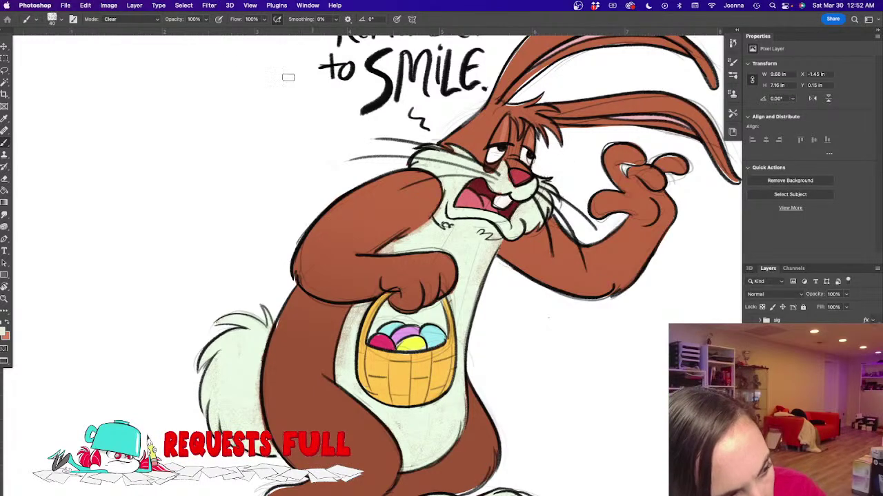
key("bracketleft")
left_click(131, 19)
left_click(118, 19)
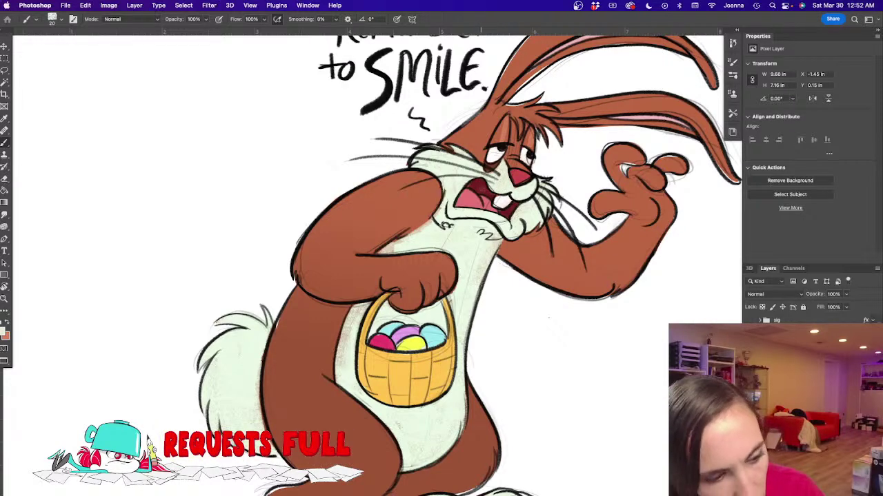
left_click(502, 197, "alt")
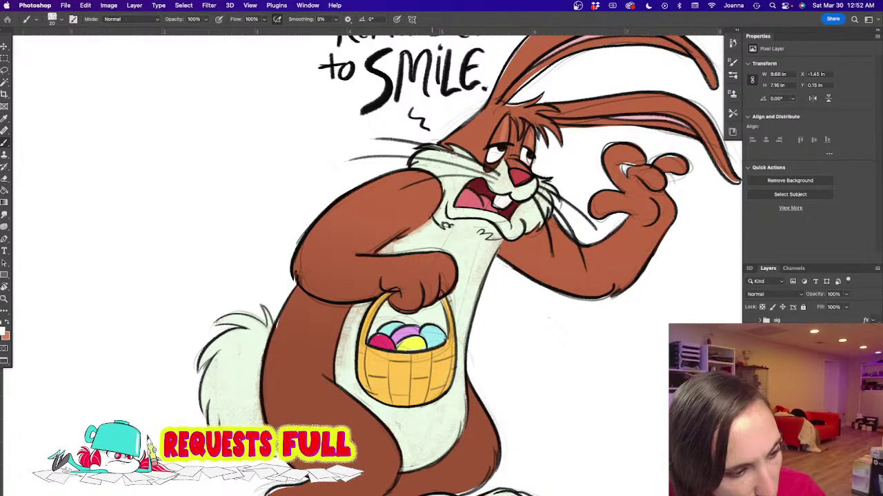
scroll(350, 294, "down", 8)
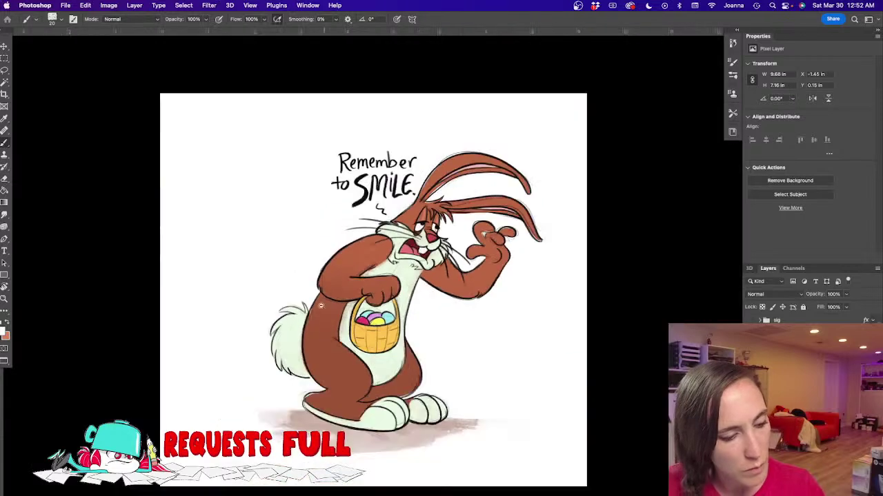
scroll(258, 394, "down", 3)
left_click_drag(256, 395, 337, 365)
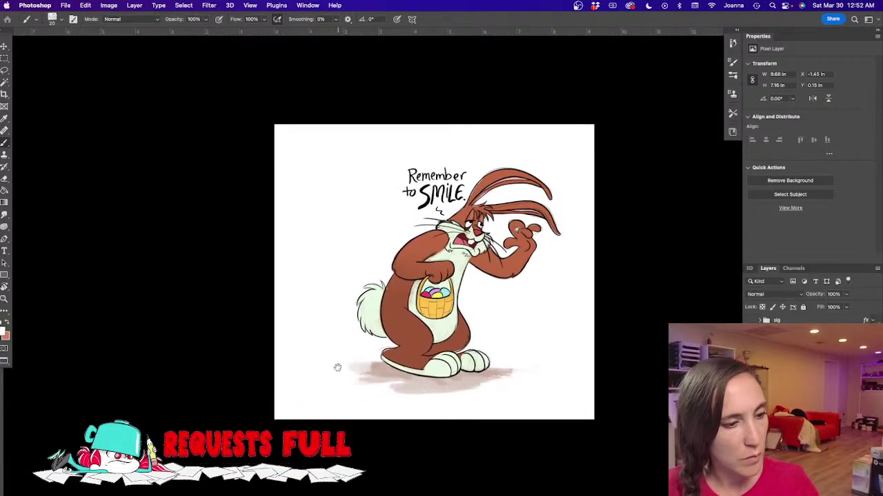
Step: Lasso and delete the rough sketch line along the upper edge of the rabbit's cheek fur, behind the eye
scroll(437, 228, "up", 5)
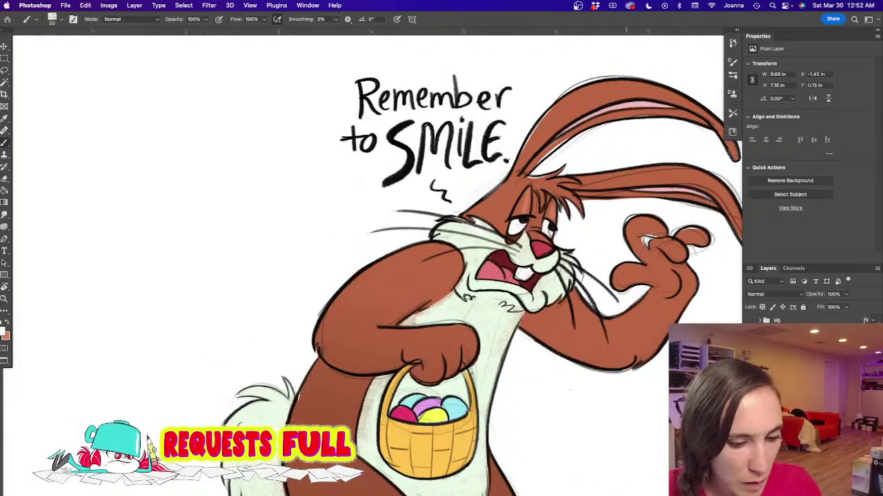
key("l")
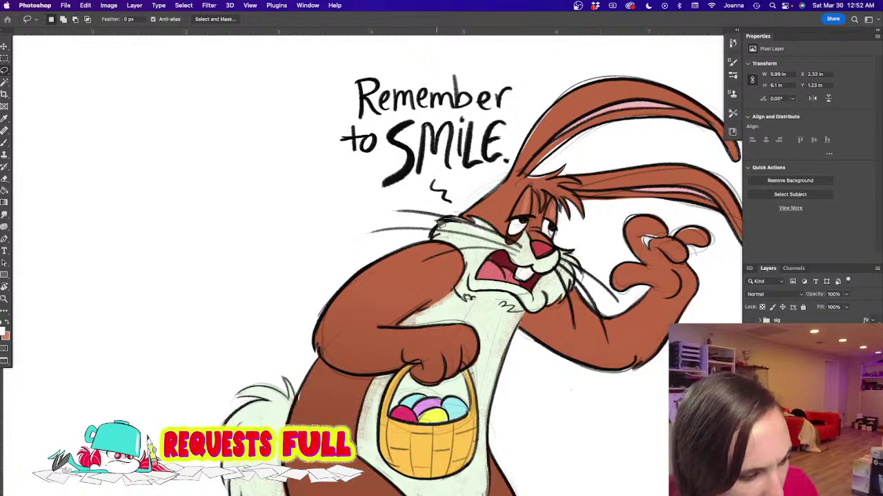
mouse_move(477, 223)
left_mouse_down()
mouse_move(437, 224)
mouse_move(458, 218)
left_mouse_up()
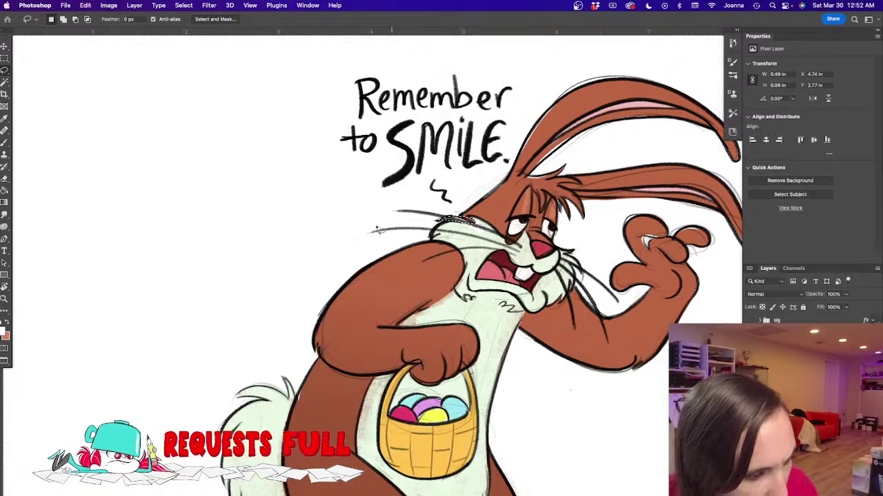
key("super+d")
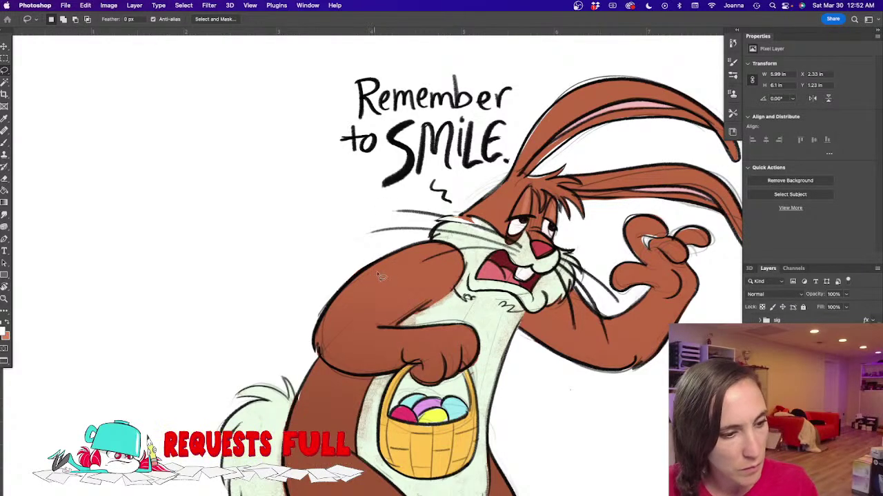
left_click_drag(463, 226, 469, 222)
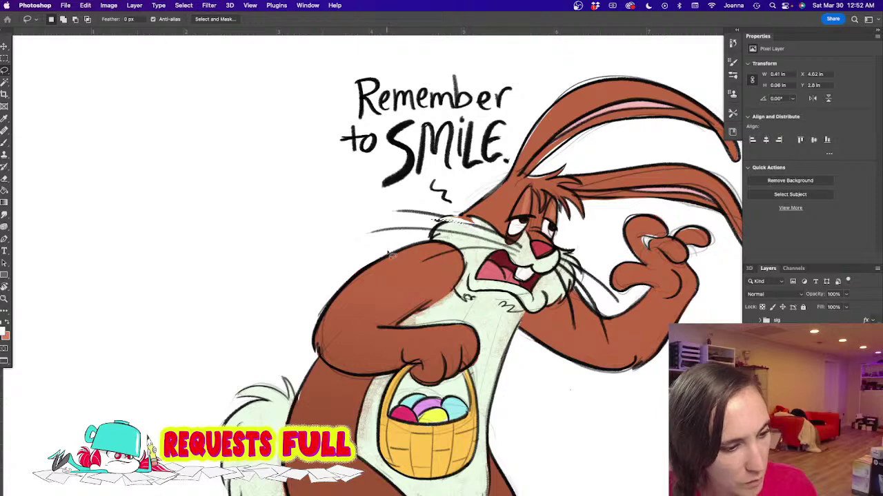
Step: Reset the colour to black and redraw the removed cheek line and upper whisker with the 10 px brush
left_click(3, 324)
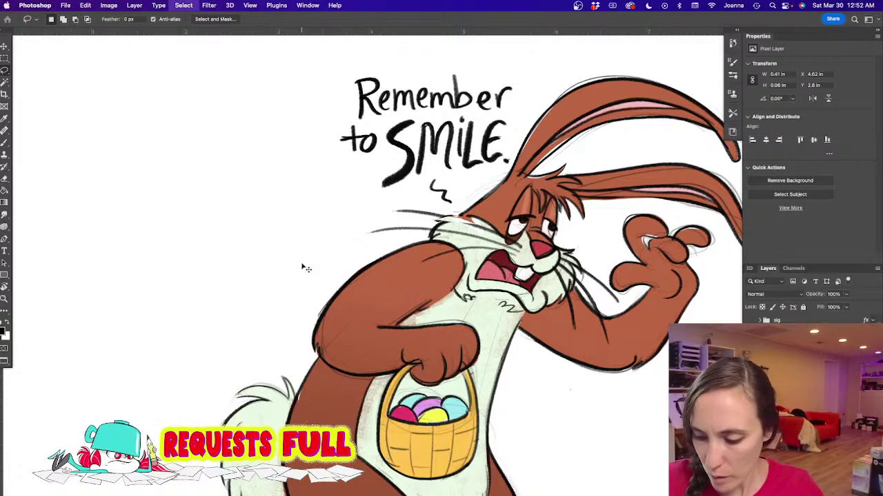
key("super+d")
key("b")
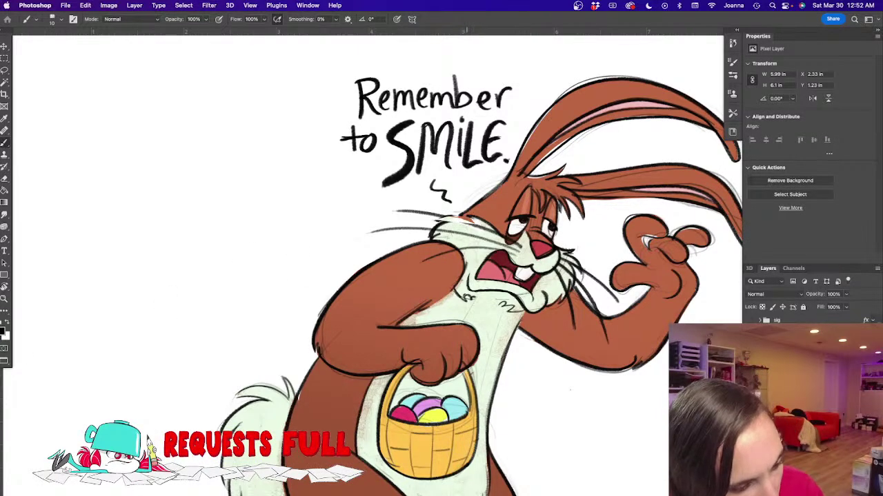
left_click_drag(473, 219, 438, 220)
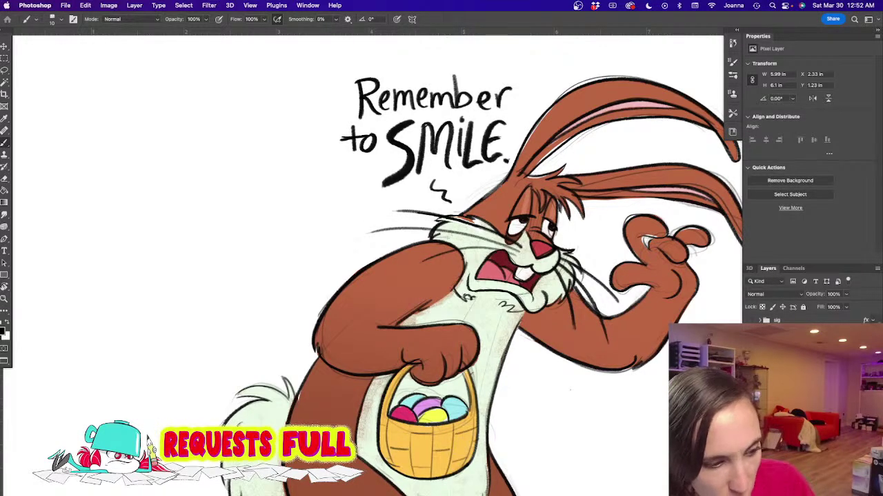
Step: Select the rabbit's flat colour layer and sample the pale colour of the cheek
left_click(751, 358)
left_click(751, 359)
left_click(475, 258, "alt")
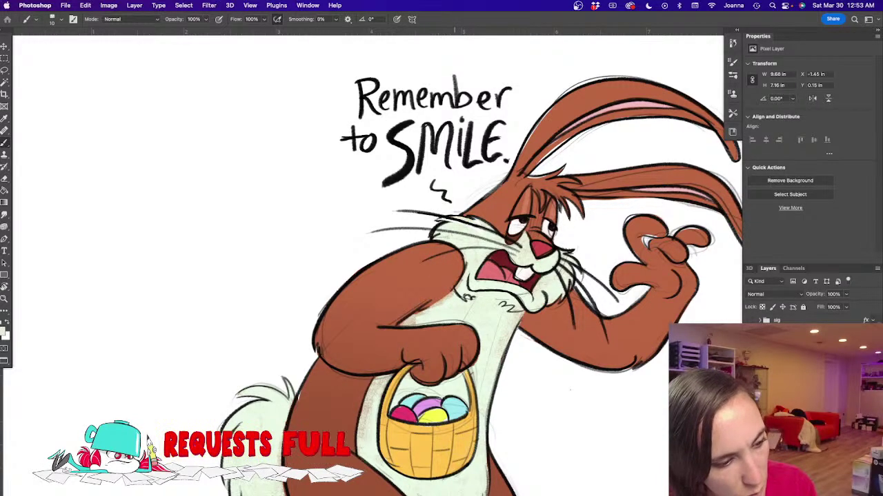
scroll(512, 368, "down", 5)
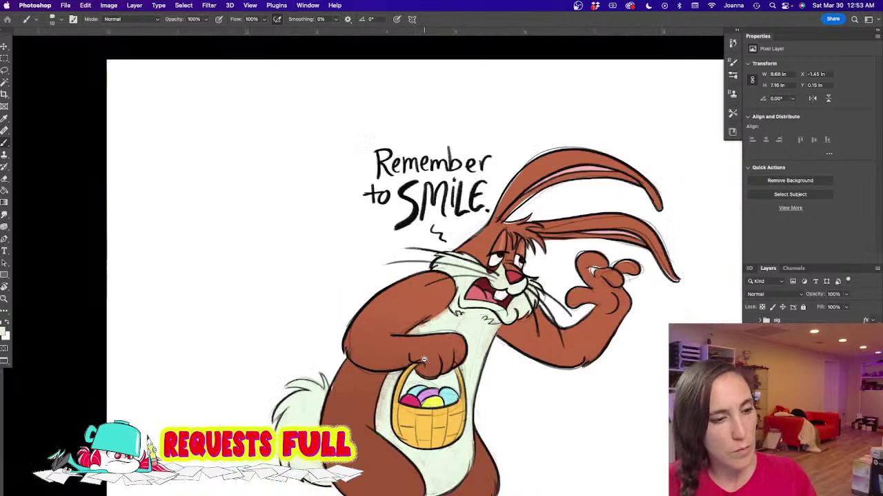
left_click_drag(395, 346, 398, 342)
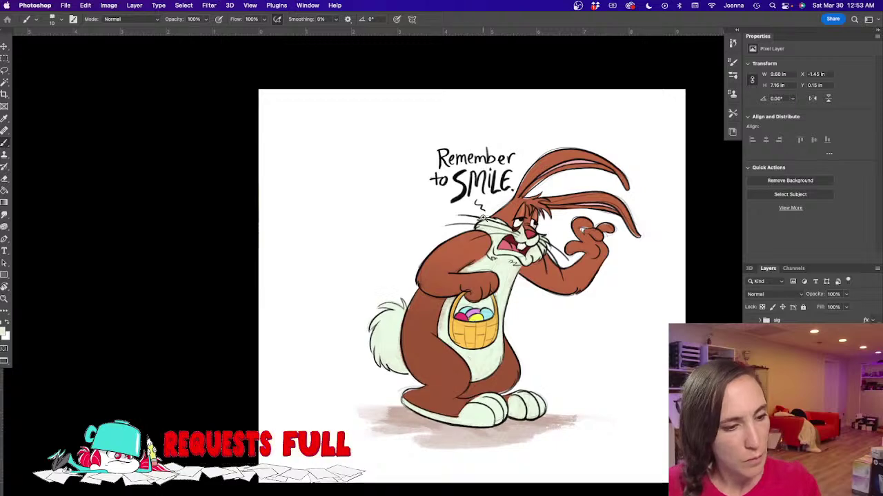
left_click_drag(484, 218, 507, 195)
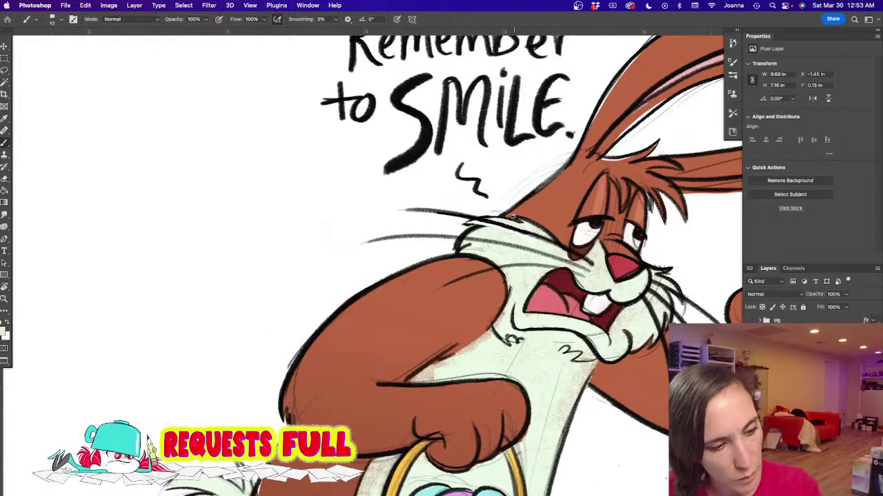
Step: Erase the outline along the top of the cheek, below the forehead, on the sketch layer with a smaller eraser
key("e")
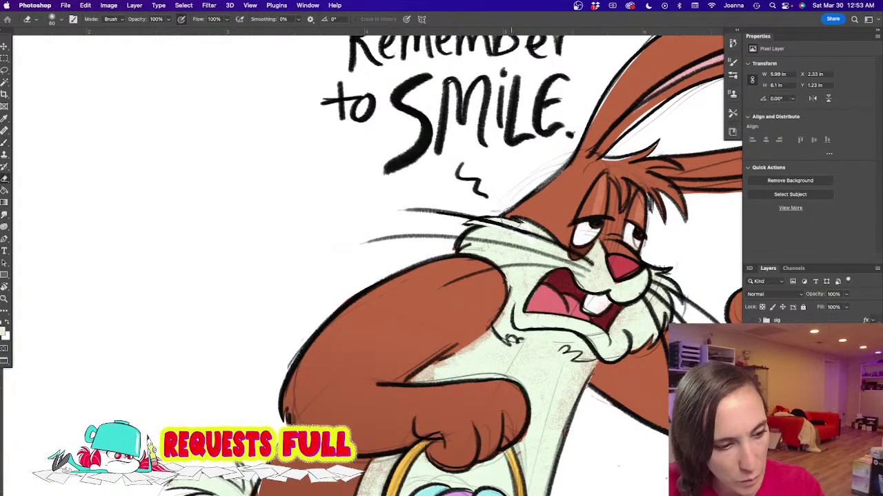
key("bracketleft")
key("bracketleft")
key("bracketleft")
key("bracketleft")
left_click_drag(517, 215, 537, 224)
key("b")
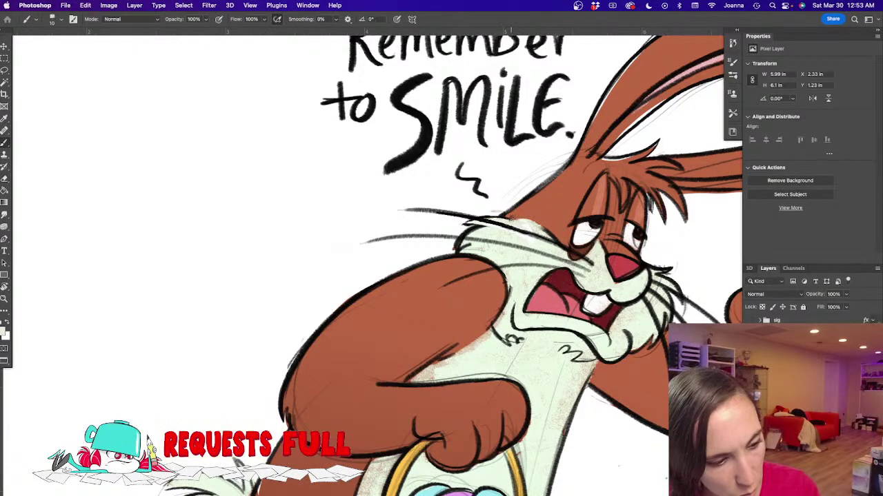
key("super+z")
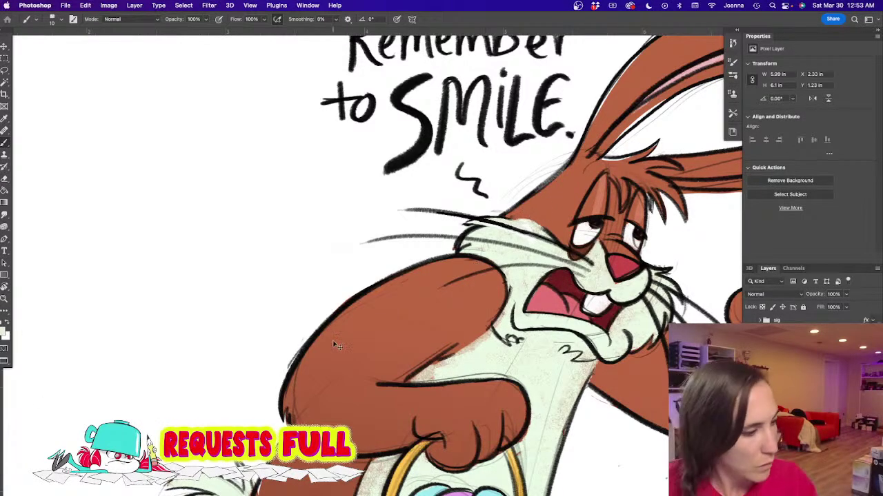
Step: Redraw the top edge of the cheek in black with a pointed fur tuft, lassoing away and redrawing the rough parts
left_click(2, 322)
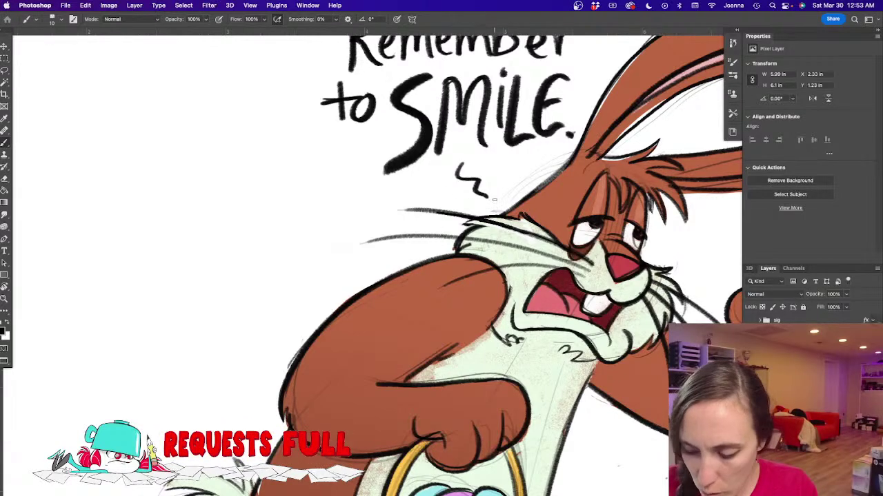
key("l")
mouse_move(522, 207)
left_mouse_down()
mouse_move(532, 221)
mouse_move(551, 219)
left_mouse_up()
key("ctrl+d")
key("b")
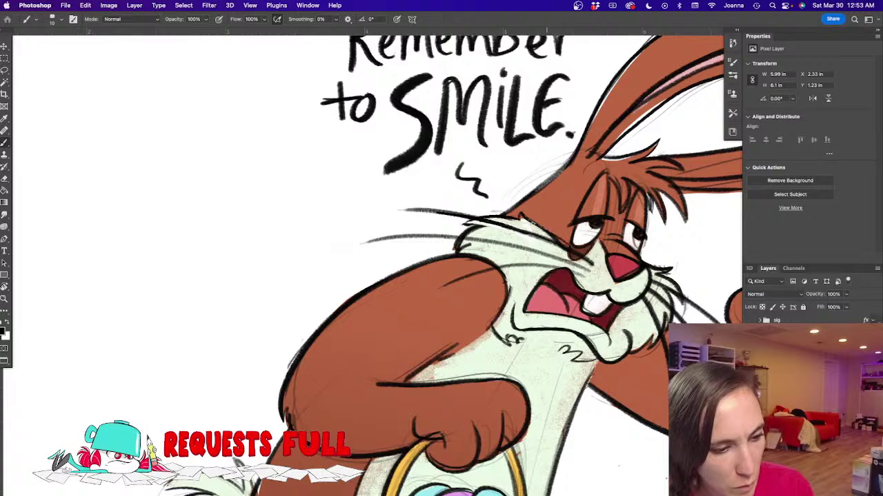
key("l")
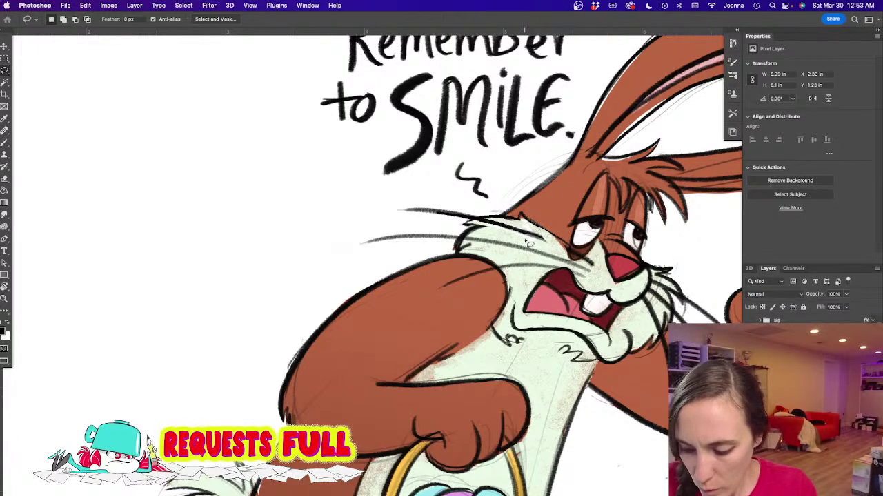
key("b")
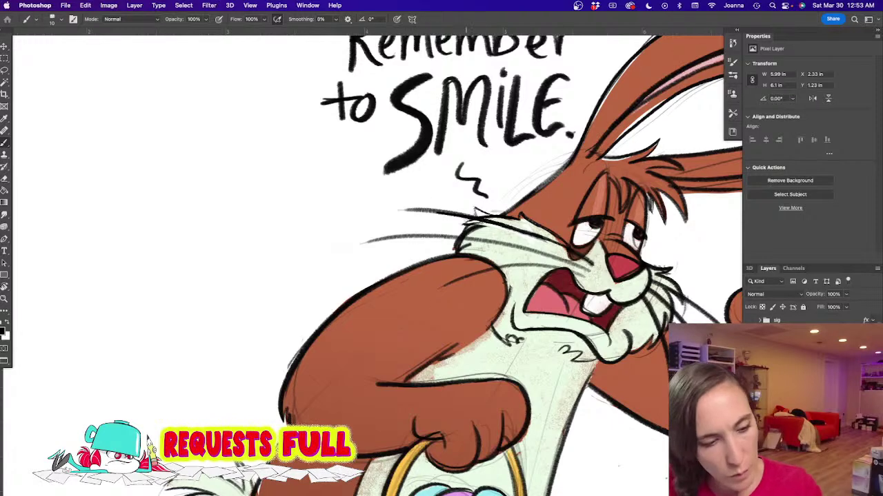
Step: Erase the back of the cheek outline, redraw it as spiky black fur tufts and darken the upper whisker
key("e")
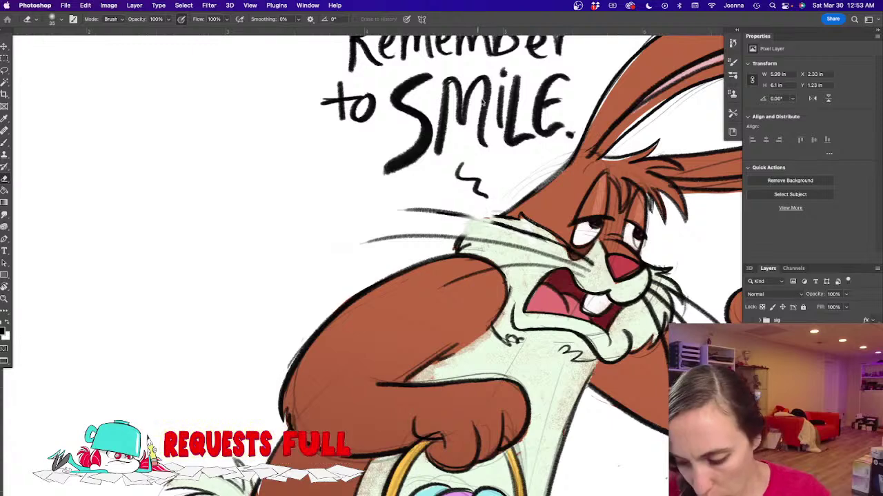
key("b")
mouse_move(471, 200)
left_mouse_down()
mouse_move(484, 221)
mouse_move(452, 229)
mouse_move(460, 250)
left_mouse_up()
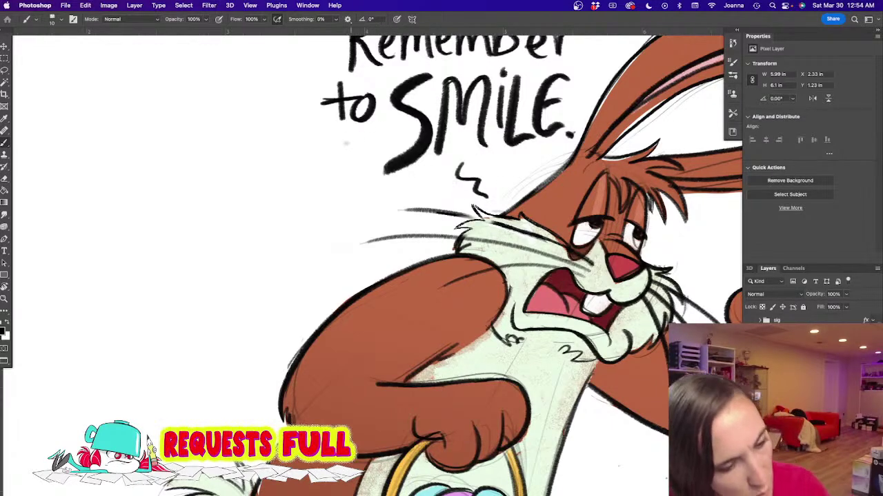
left_click_drag(403, 209, 534, 236)
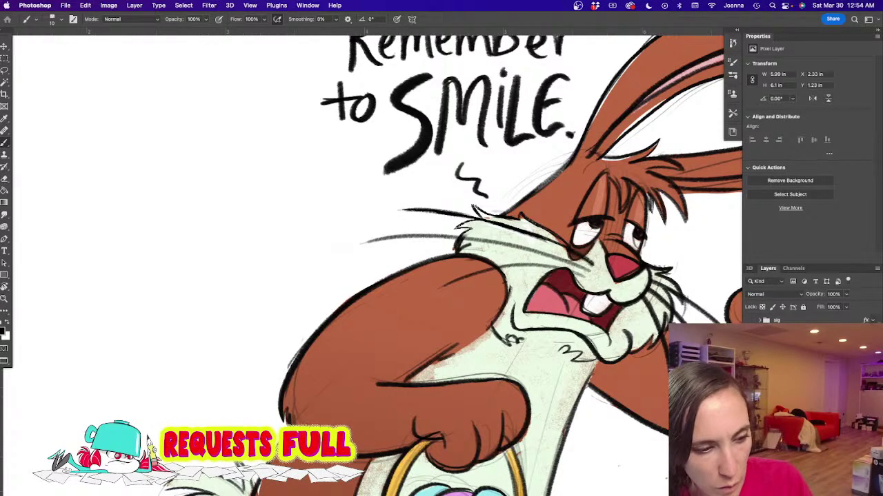
Step: Fill in the new cheek tufts on the flat colour layer with the cheek's sampled pale colour and a 15 px brush
left_click(751, 386)
left_click(751, 386)
left_click(793, 386)
left_click(514, 256, "alt")
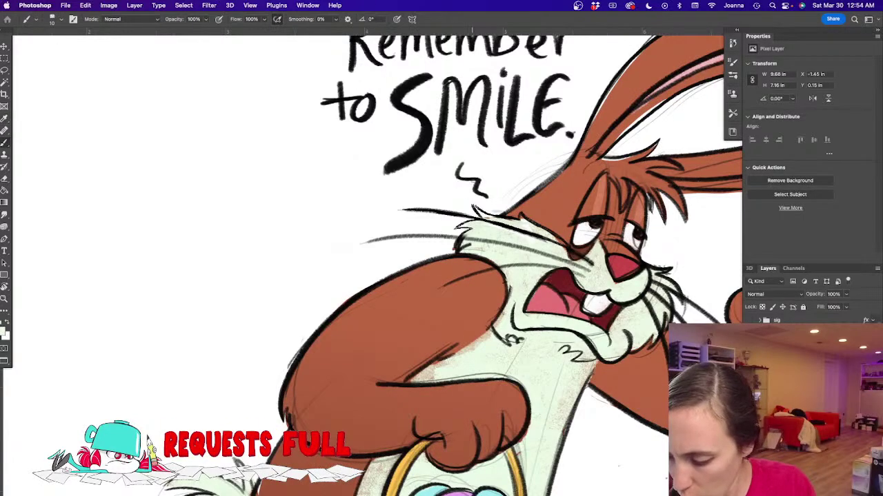
key("bracketright")
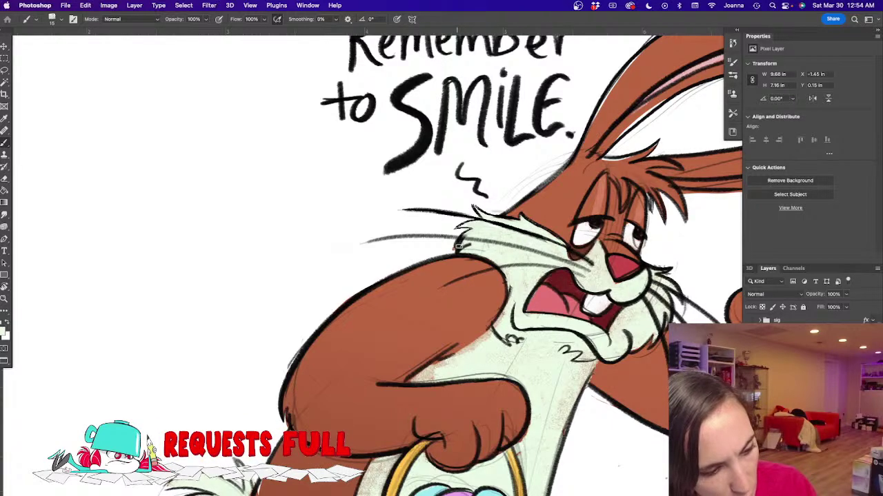
scroll(404, 335, "down", 5)
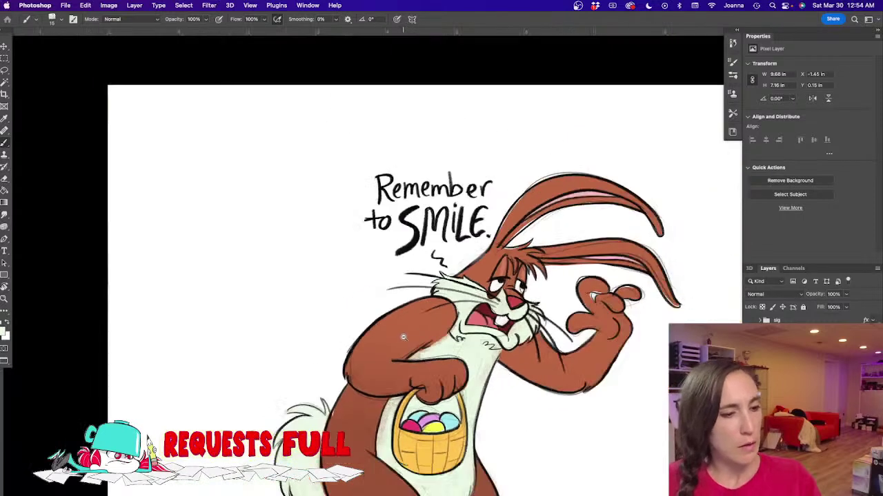
left_click_drag(328, 417, 349, 329)
scroll(340, 368, "down", 2)
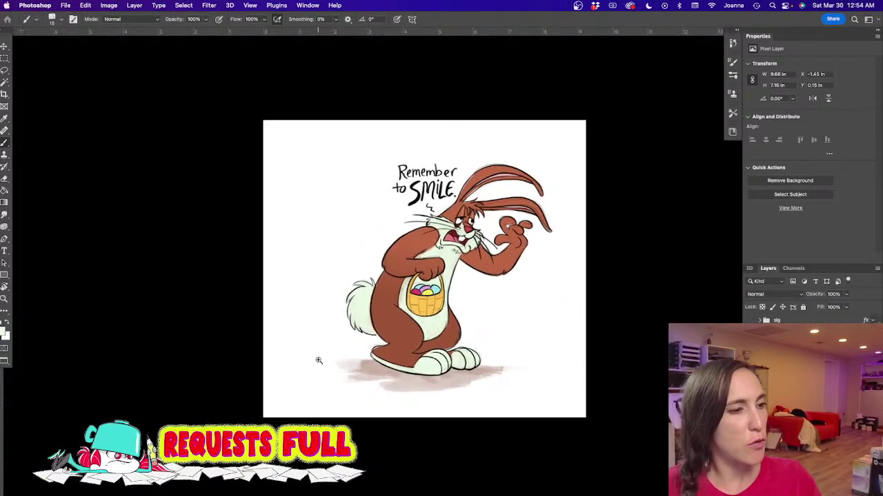
Step: Show the sketch group of the antlered, caped character and hide the finished rabbit's layer group
scroll(321, 358, "up", 2)
scroll(327, 357, "up", 2)
scroll(326, 357, "right", 2)
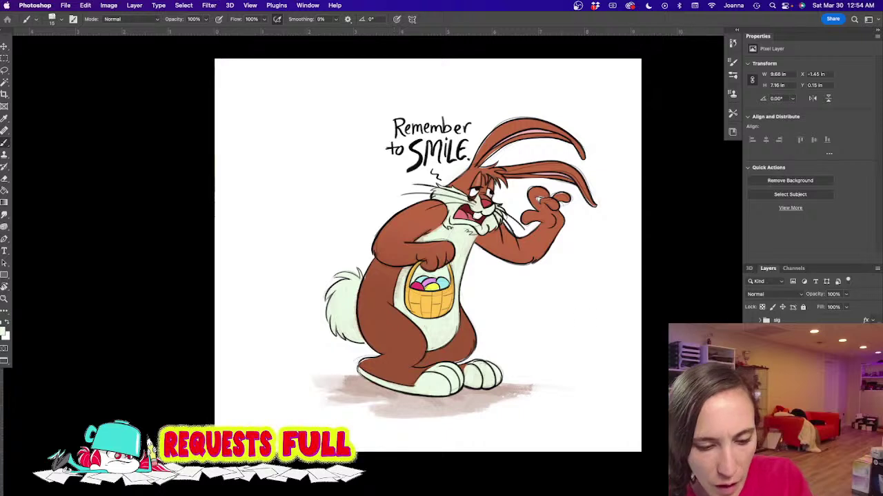
left_click(789, 386)
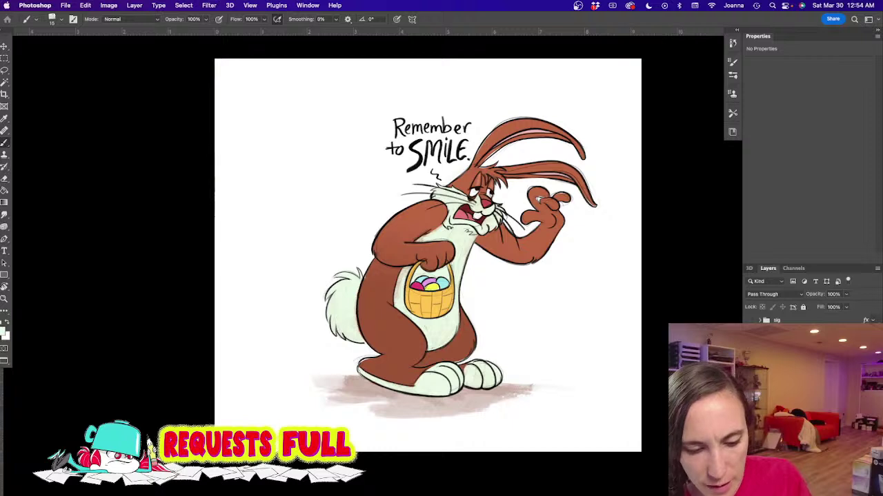
scroll(811, 407, "down", 10)
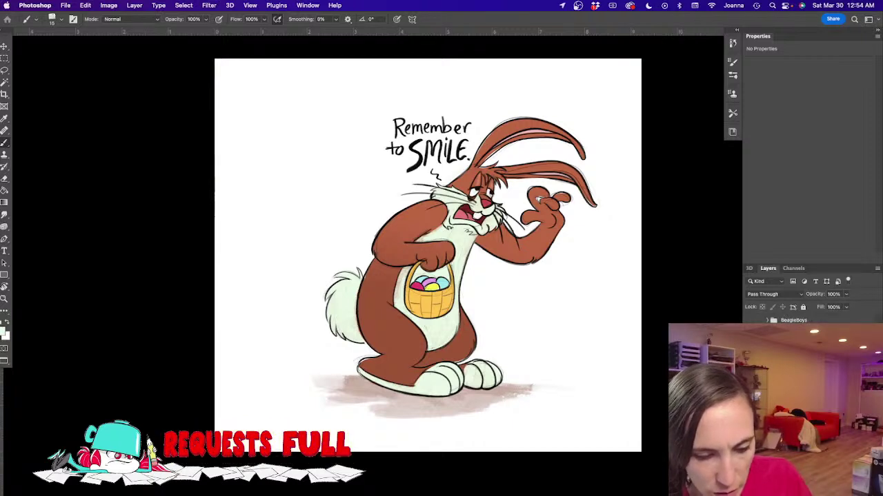
left_click(750, 407)
scroll(810, 320, "down", 2)
mouse_move(775, 407)
left_mouse_down()
mouse_move(769, 310)
mouse_move(771, 328)
left_mouse_up()
scroll(768, 314, "down", 2)
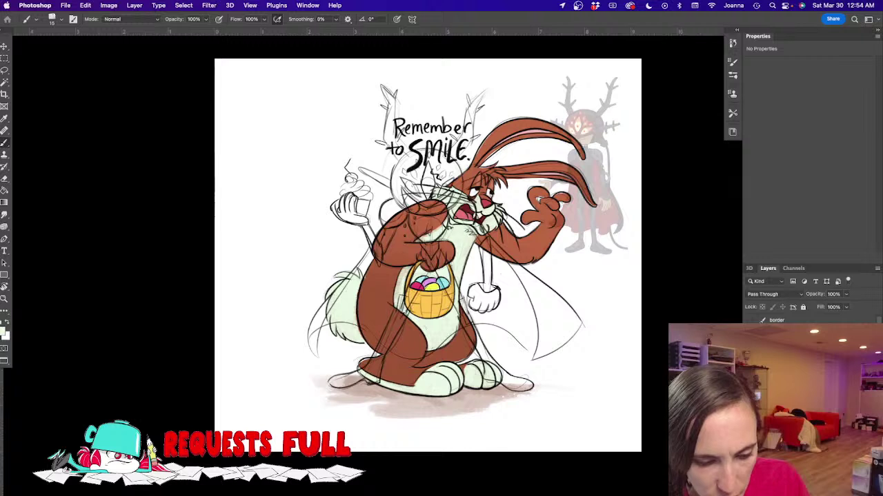
left_click(750, 344)
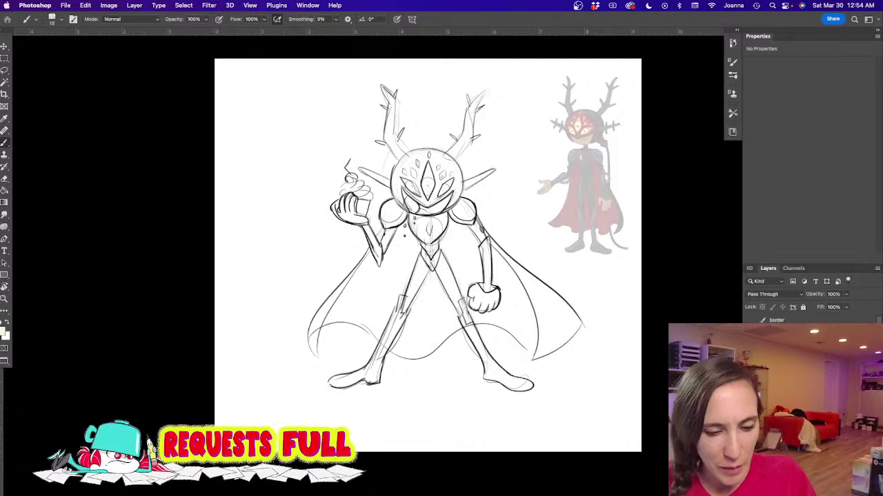
Step: Hide the antlered character's sketch, show the long-haired guitarist's sketch group and look over its pose
left_click(750, 387)
left_click(750, 374)
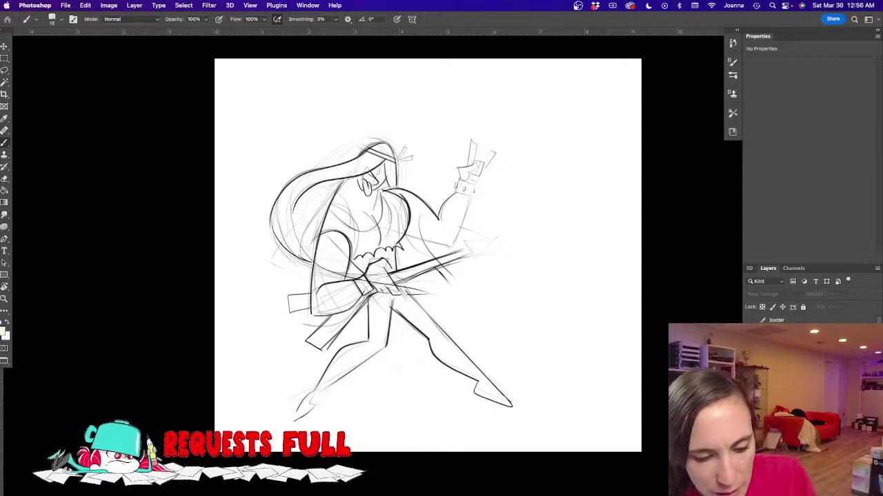
left_click(423, 360)
left_click_drag(373, 360, 462, 414)
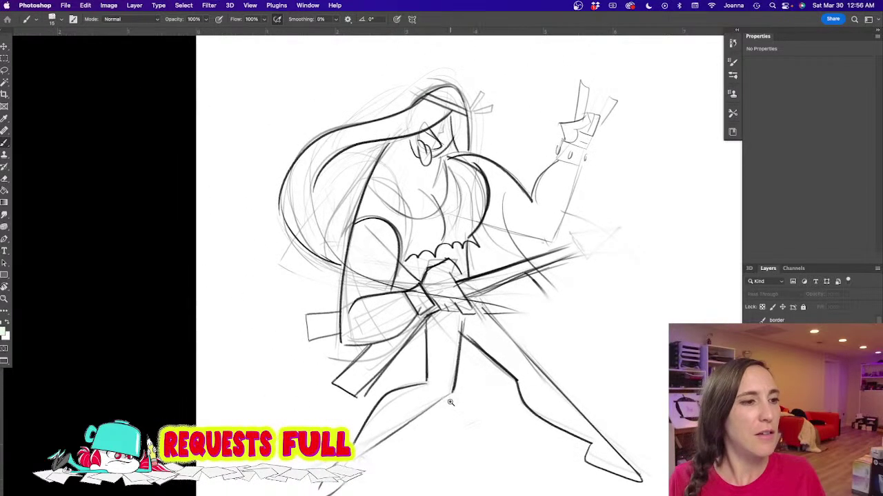
left_click(451, 400)
scroll(446, 398, "down", 3)
scroll(465, 411, "up", 5)
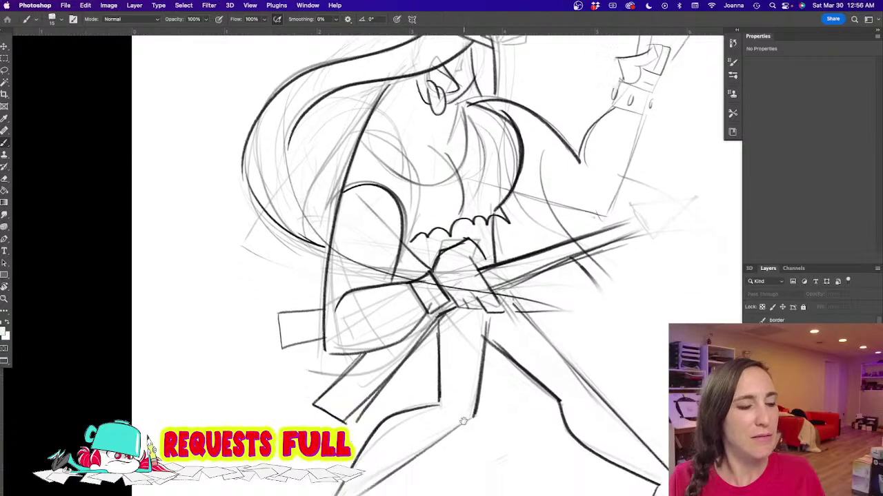
scroll(465, 412, "down", 4)
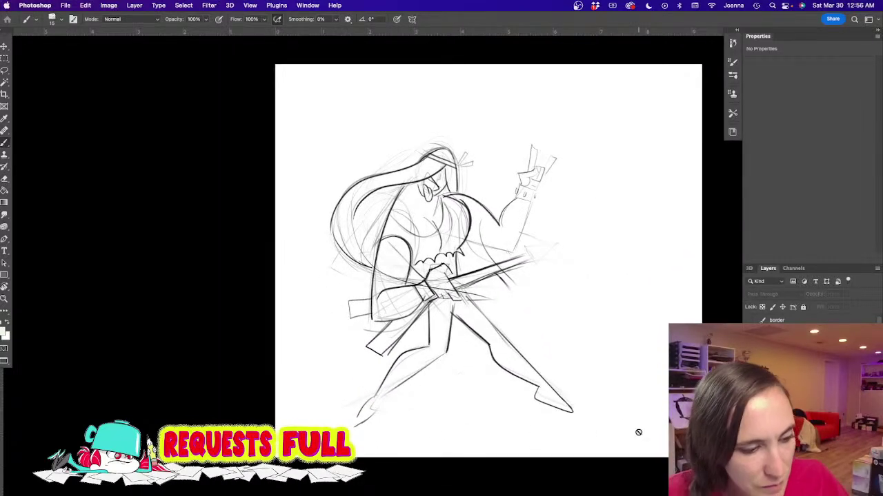
Step: Show the coloured guitarist reference and raise its opacity to nearly full, and fade the pose sketch to a light grey
left_click(751, 386)
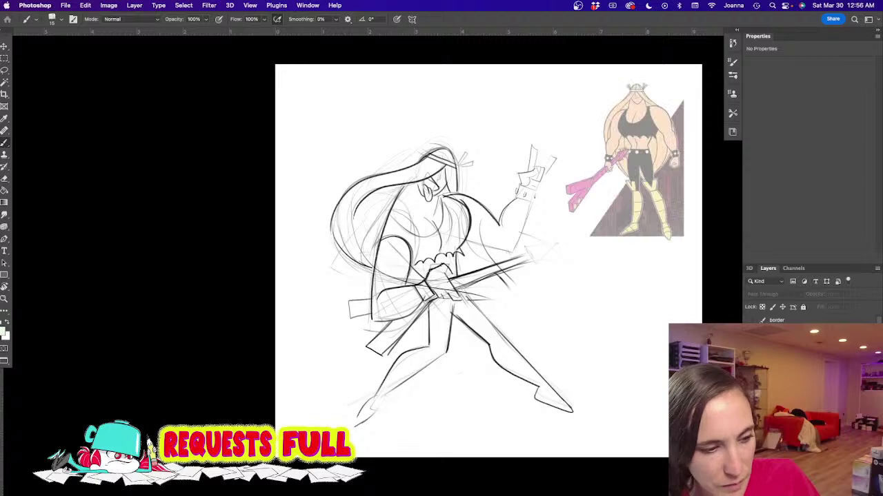
left_click(787, 386)
left_click(846, 294)
left_click_drag(843, 307, 869, 308)
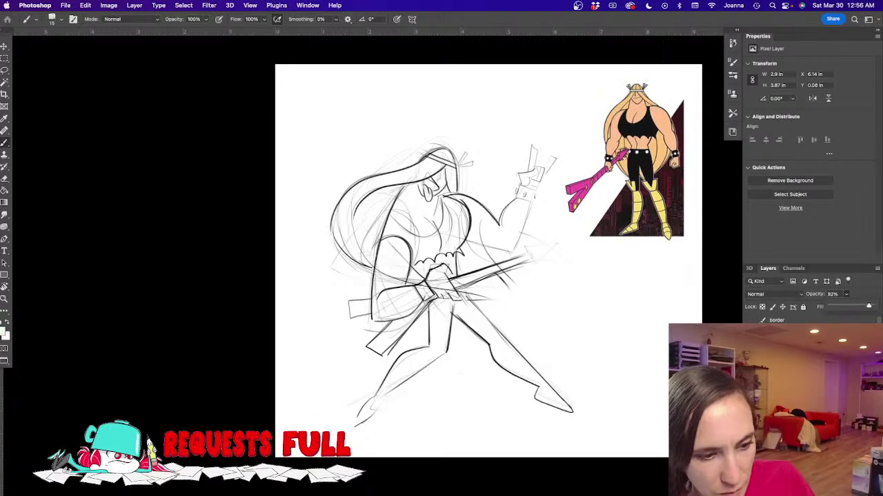
left_click(789, 375)
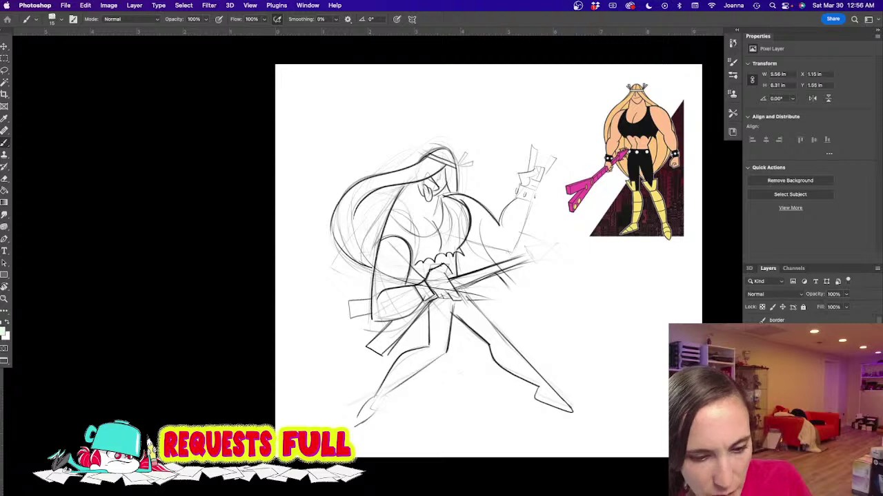
left_click_drag(848, 296, 812, 306)
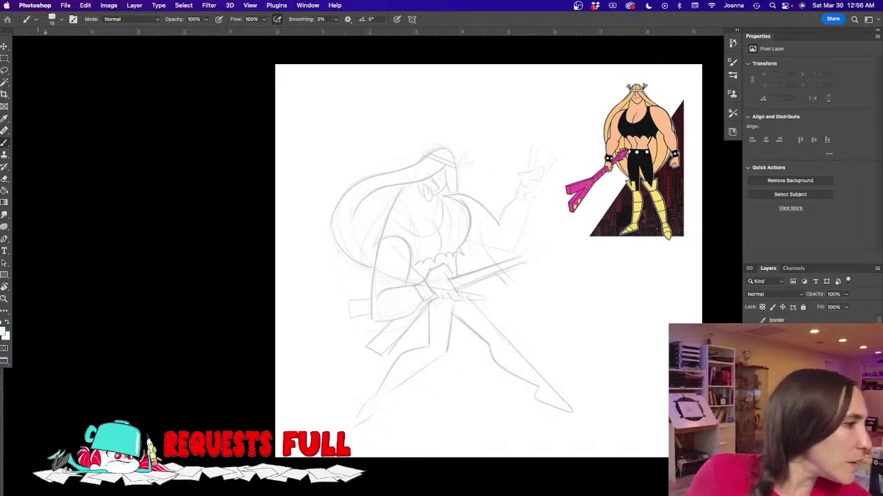
Step: Load the Charcoal Champ 4 brush from the megapack's Drawing Box set
left_click(59, 19)
left_click(21, 190)
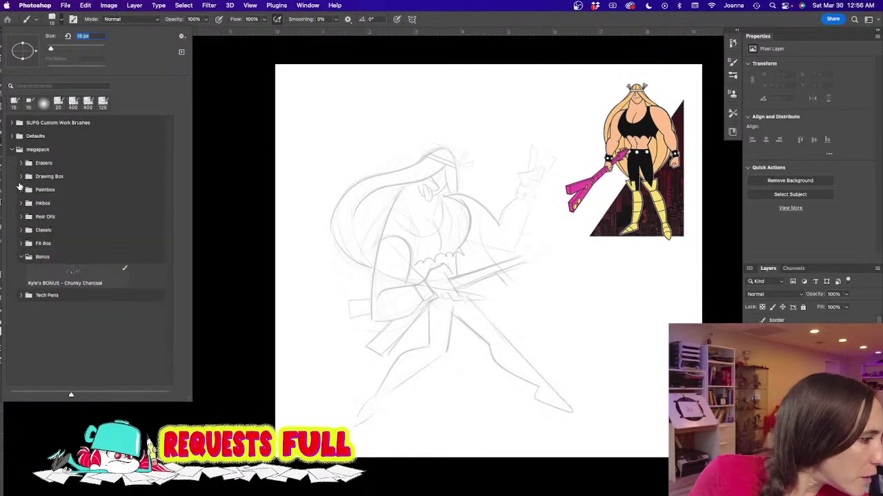
left_click(20, 176)
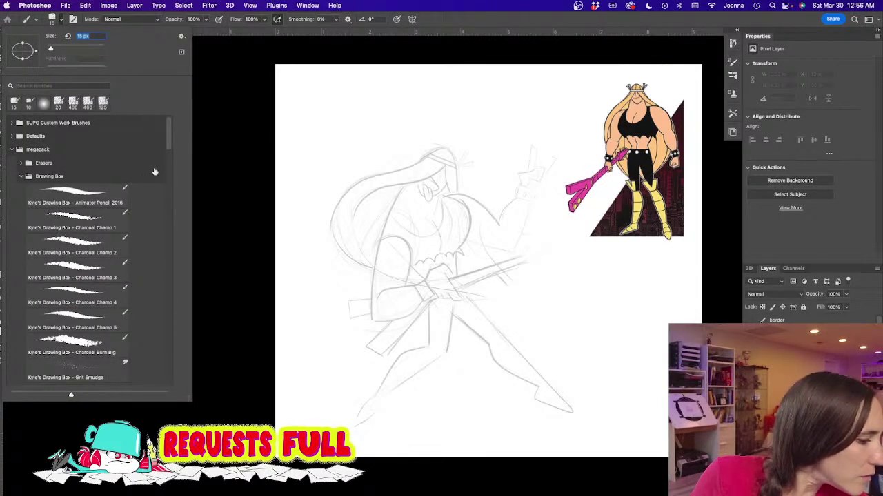
double_click(67, 281)
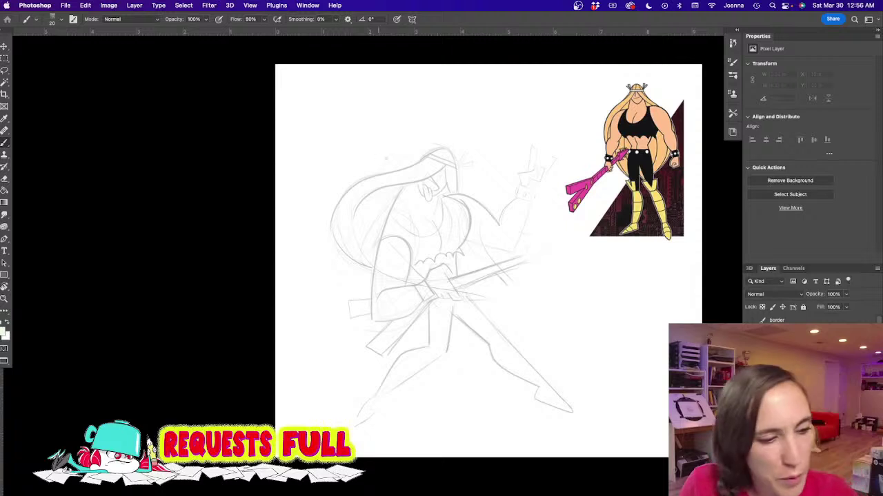
Step: Ink the guitarist's nose, mouth and stuck-out tongue in black with a 15 px brush, plus the short line on the forehead above the headband
left_click(390, 169)
mouse_move(399, 188)
left_mouse_down()
mouse_move(317, 238)
mouse_move(341, 232)
left_mouse_up()
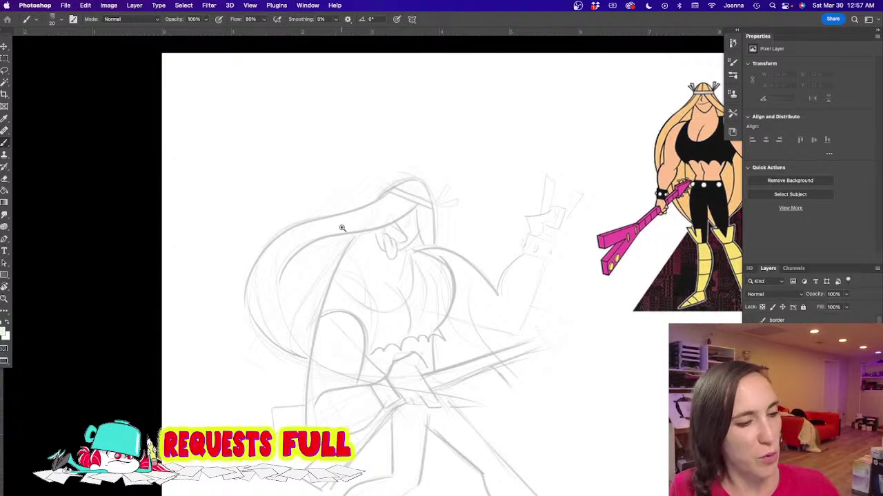
scroll(343, 227, "up", 1)
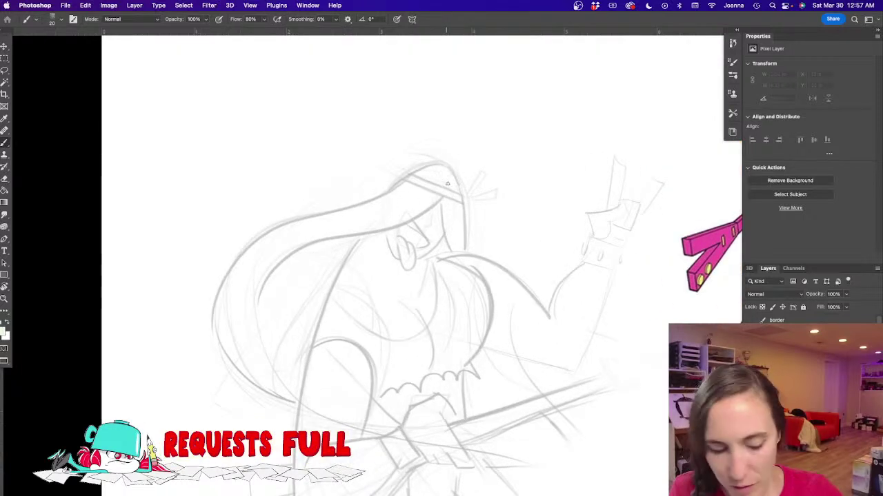
left_click_drag(431, 221, 432, 223)
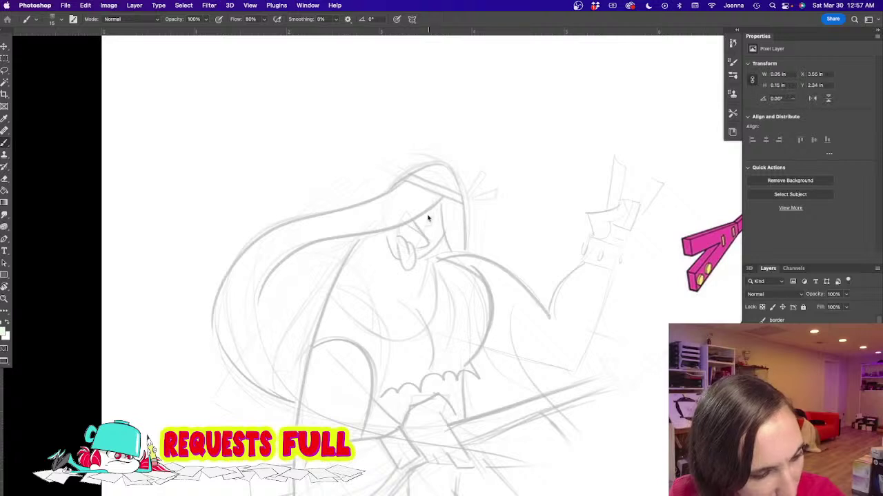
key("ctrl+z")
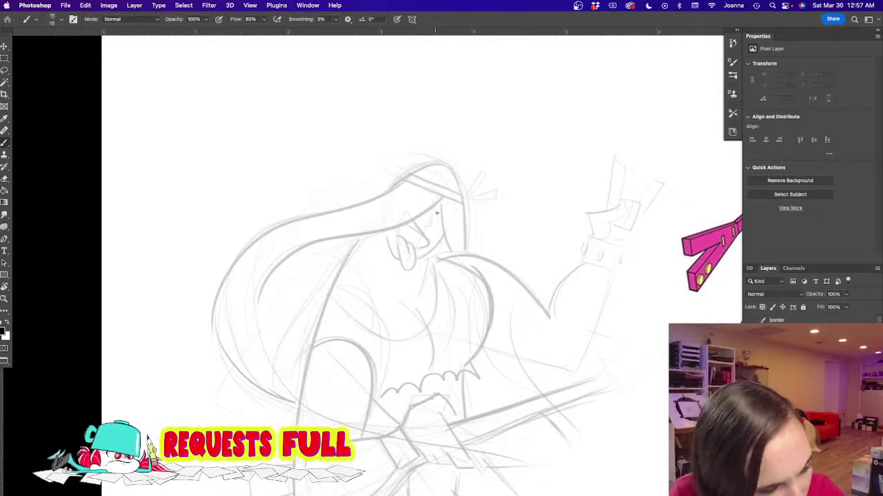
mouse_move(433, 215)
left_mouse_down()
mouse_move(424, 231)
mouse_move(432, 228)
mouse_move(428, 245)
left_mouse_up()
key("super+z")
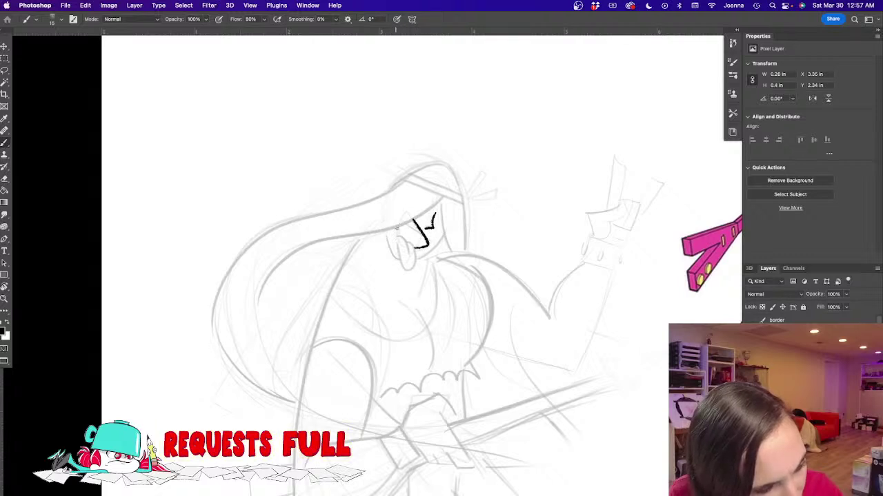
mouse_move(396, 239)
left_mouse_down()
mouse_move(405, 268)
mouse_move(415, 243)
left_mouse_up()
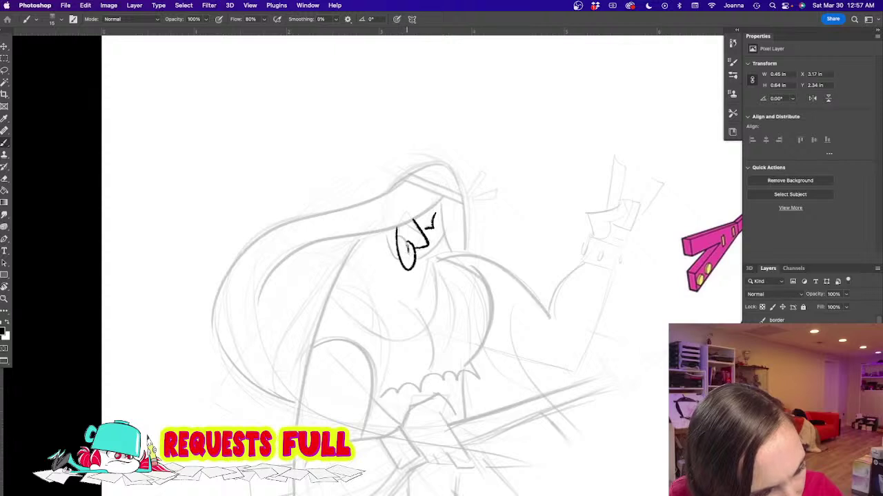
mouse_move(368, 228)
left_mouse_down()
mouse_move(251, 277)
mouse_move(337, 271)
left_mouse_up()
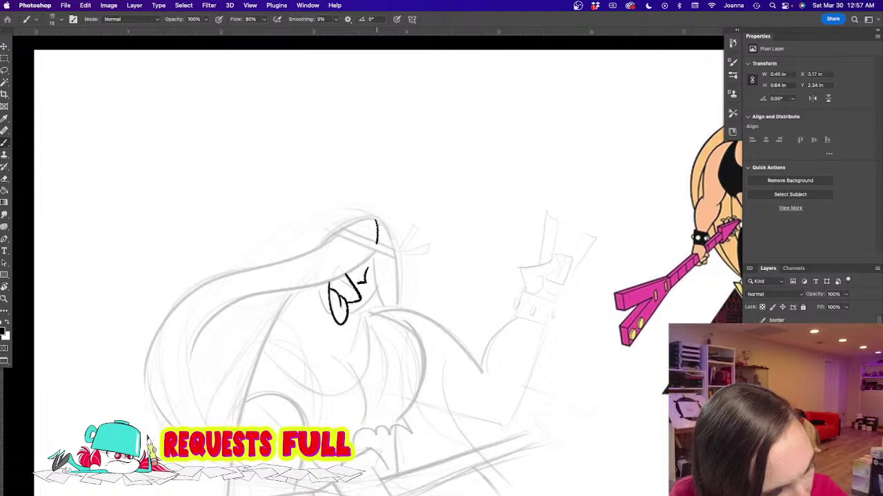
left_click_drag(305, 242, 489, 223)
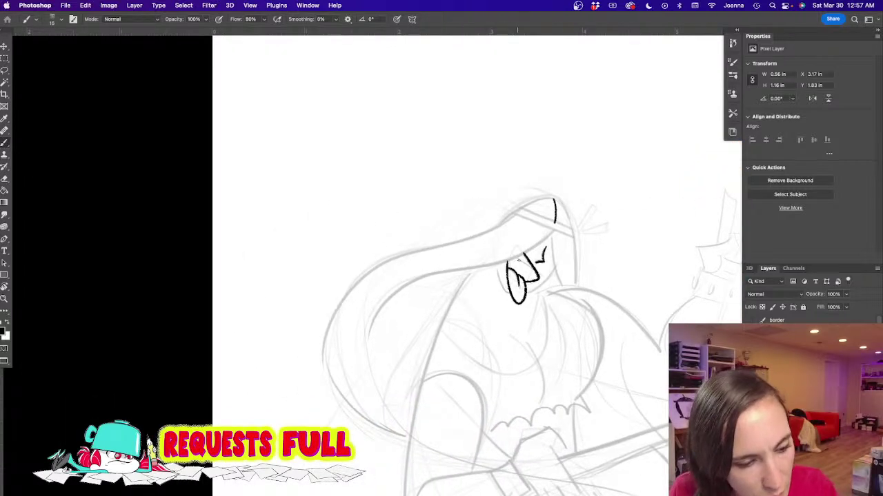
left_click_drag(517, 258, 531, 268)
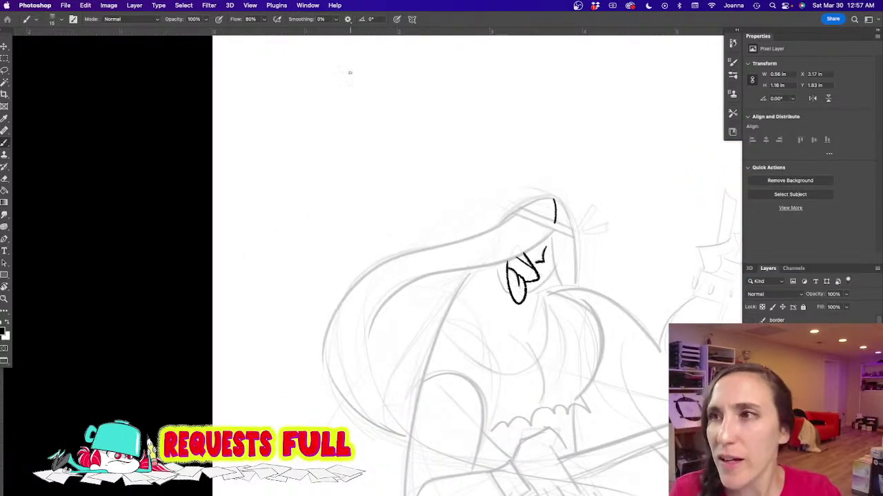
key("Tab")
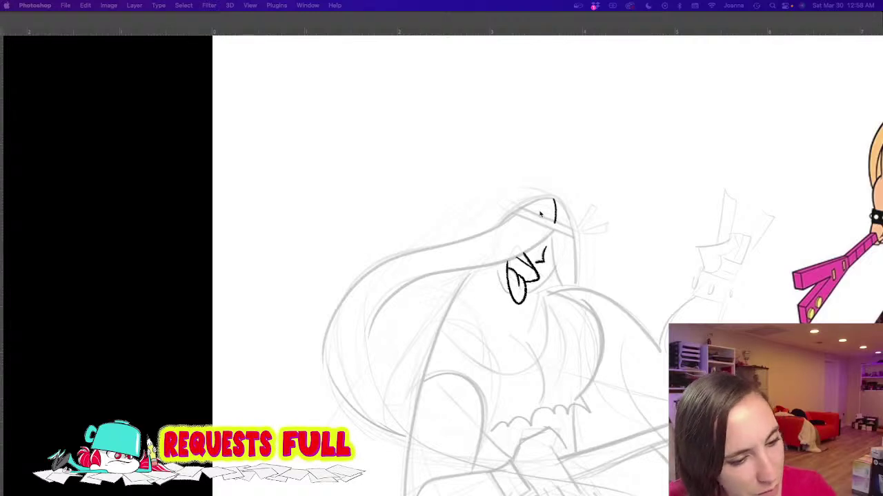
key("Tab")
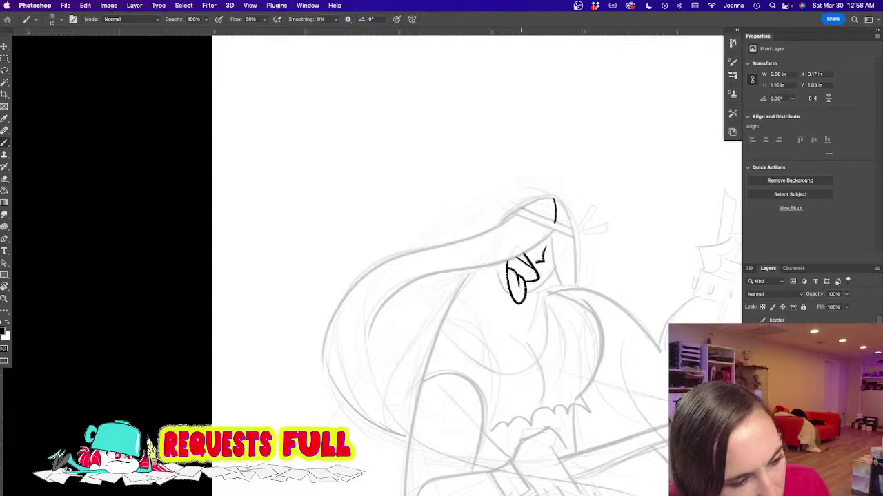
key("bracketright")
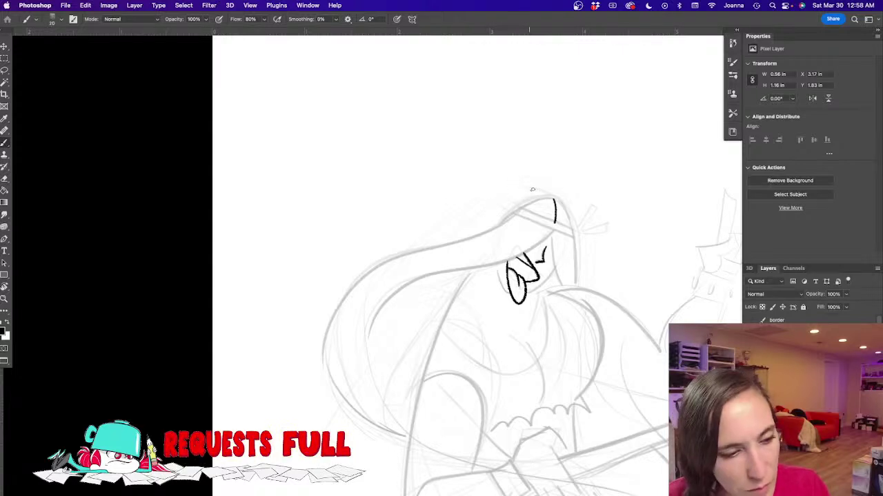
mouse_move(544, 196)
left_mouse_down()
mouse_move(564, 205)
mouse_move(576, 283)
left_mouse_up()
left_click_drag(425, 295, 406, 288)
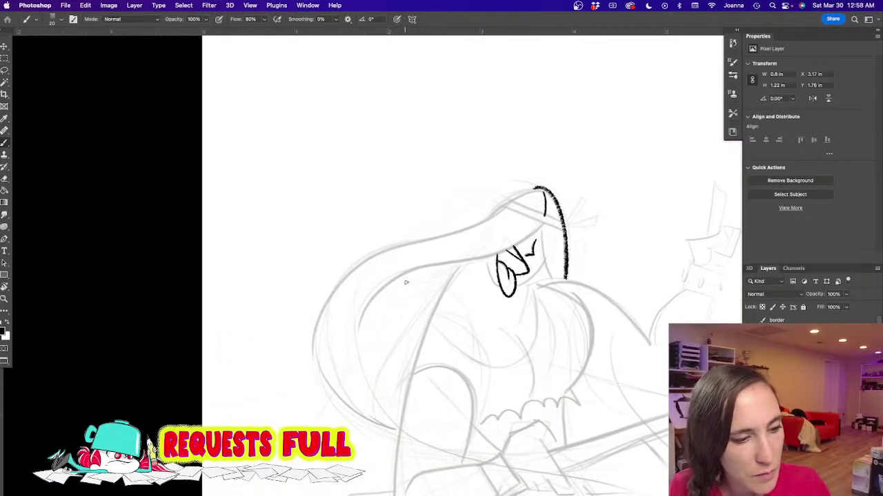
key("super+z")
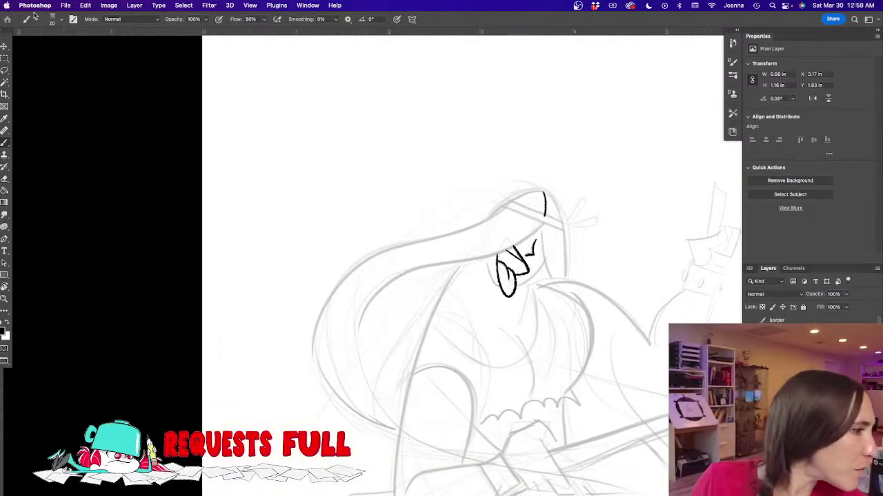
Step: Switch to the Charcoal Champ 1 brush and ink the outer hair outline in front of the face, over the crown and down the back
left_click(54, 21)
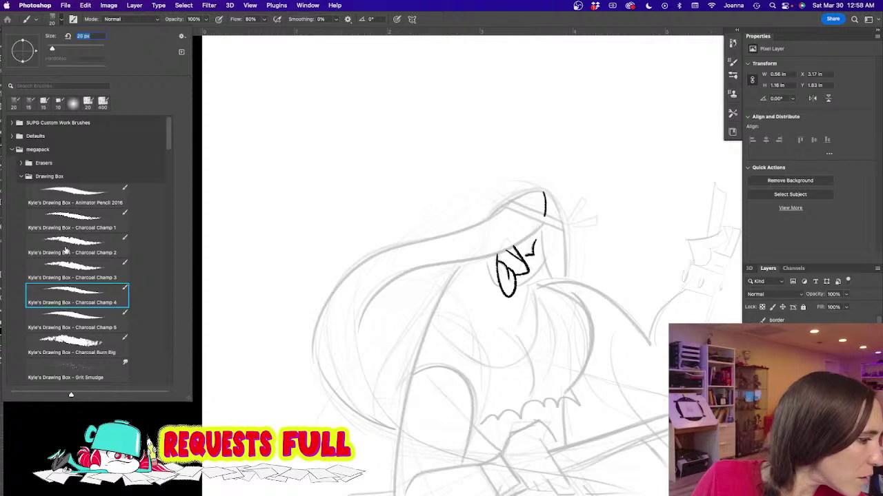
left_click(62, 226)
left_click(62, 226)
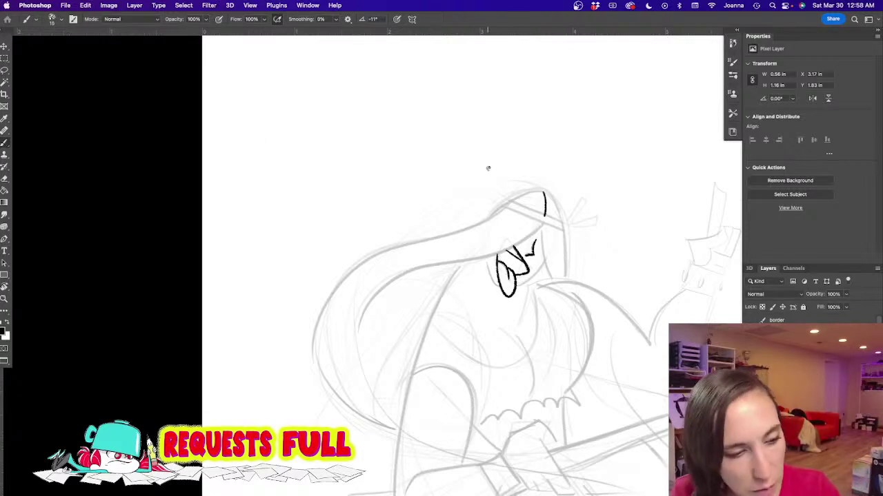
mouse_move(536, 188)
left_mouse_down()
mouse_move(561, 217)
mouse_move(565, 277)
left_mouse_up()
mouse_move(539, 189)
left_mouse_down()
mouse_move(483, 221)
mouse_move(397, 250)
mouse_move(347, 279)
mouse_move(321, 318)
mouse_move(317, 355)
mouse_move(338, 395)
mouse_move(397, 432)
left_mouse_up()
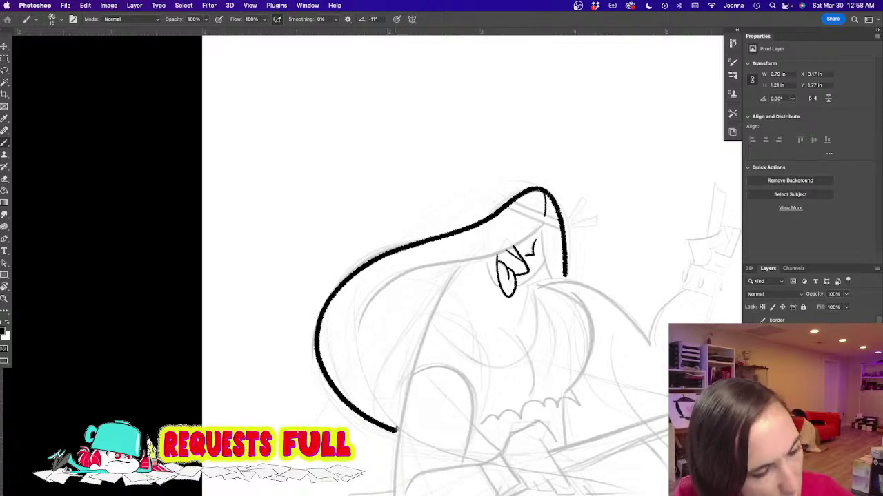
Step: Ink the outside of the strumming arm in thick black from the hair's lower end around the elbow and along the forearm to the wristband
scroll(340, 397, "down", 10)
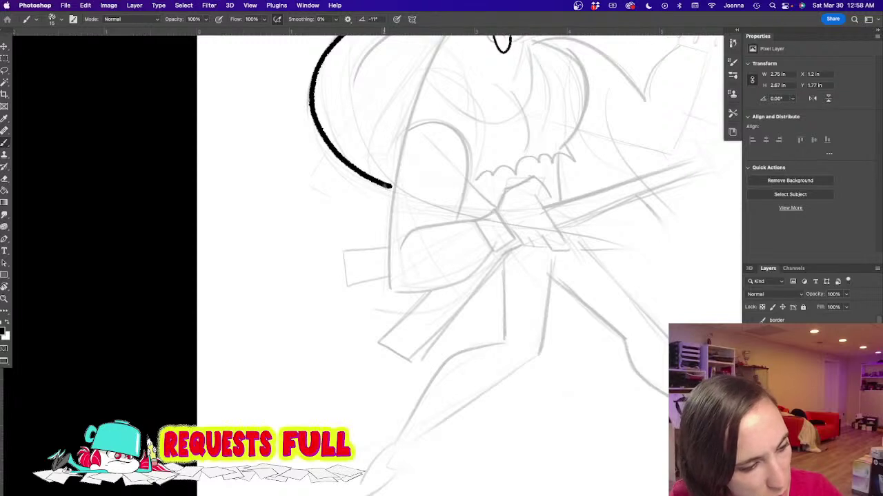
left_click_drag(393, 185, 384, 285)
key("super+z")
left_click_drag(391, 186, 387, 294)
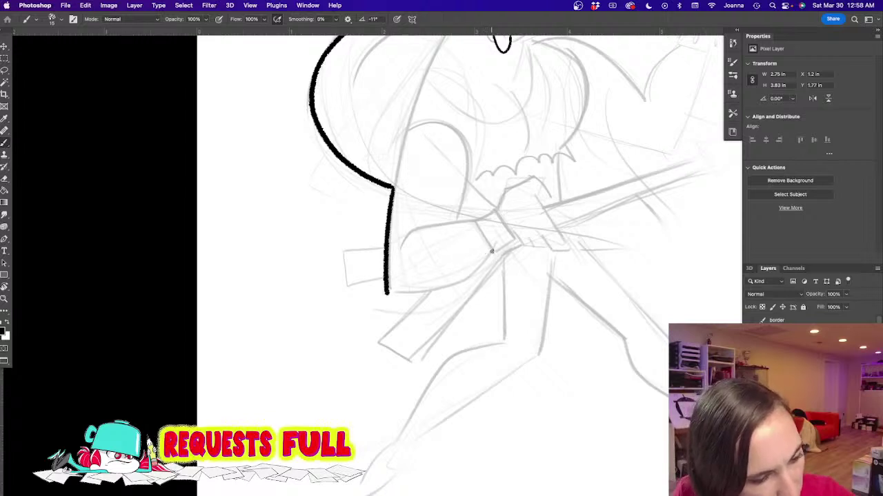
mouse_move(493, 251)
left_mouse_down()
mouse_move(443, 288)
mouse_move(386, 295)
left_mouse_up()
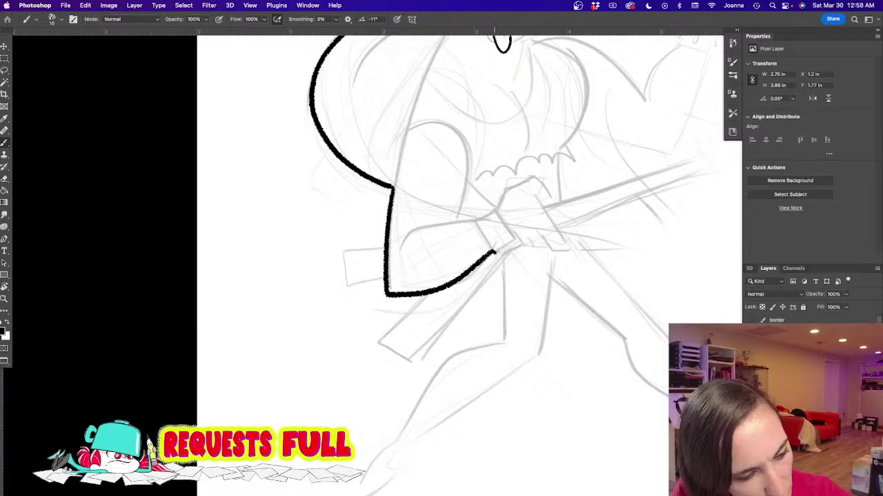
left_click_drag(493, 253, 514, 239)
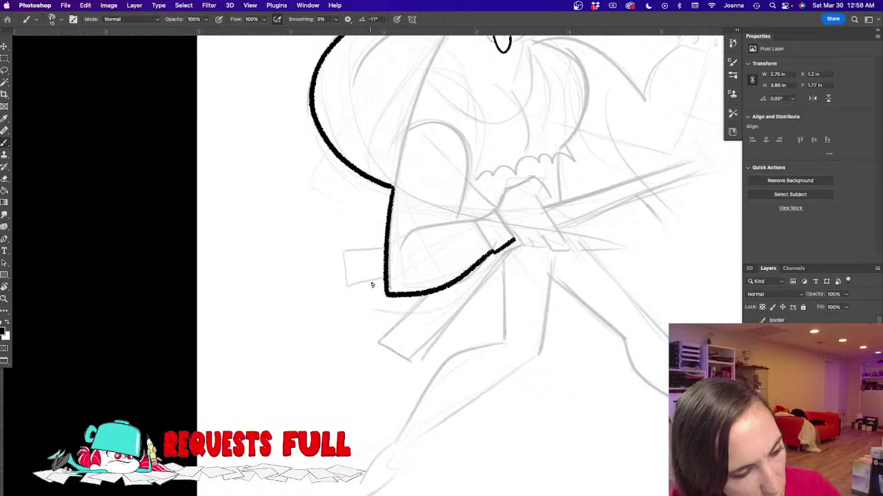
Step: Draw an upright guitar neck beside the figure as two long parallel straight lines topped with a pointed triangular headstock
left_click_drag(514, 195, 461, 267)
left_click_drag(584, 336, 443, 314)
mouse_move(528, 249)
left_mouse_down()
mouse_move(469, 368)
mouse_move(529, 247)
left_mouse_up()
left_click(570, 198)
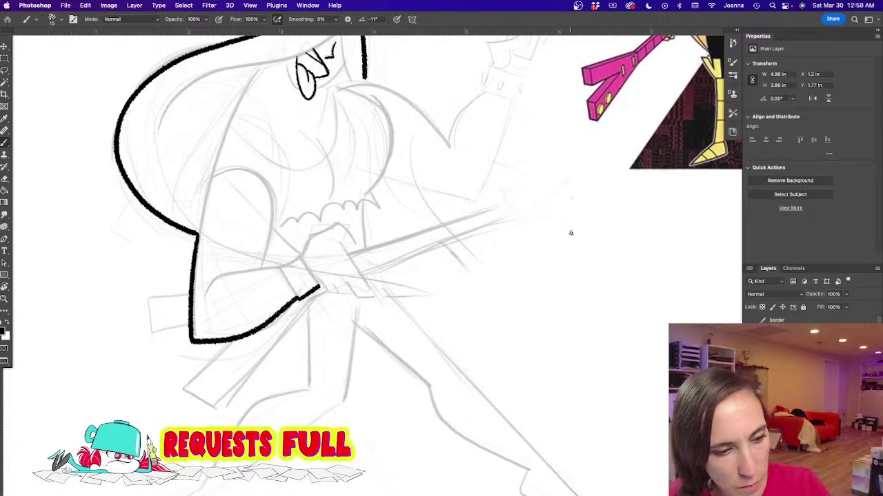
left_click(564, 376, "shift")
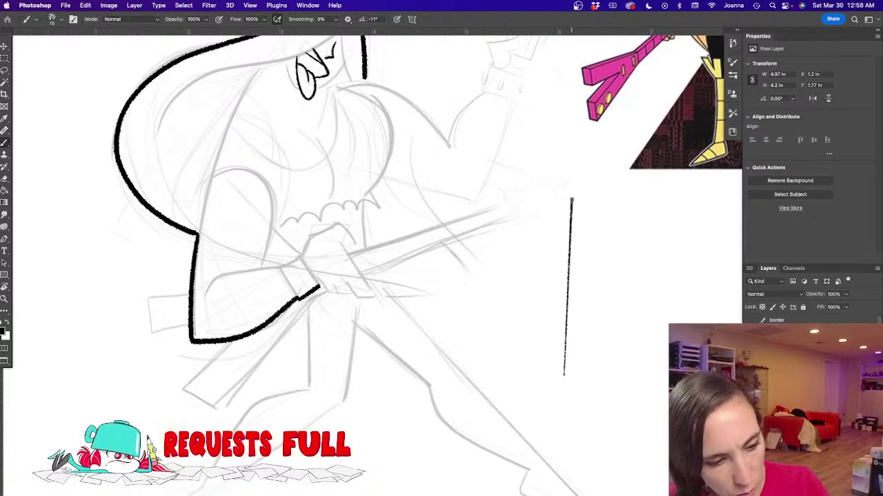
left_click(571, 200, "shift")
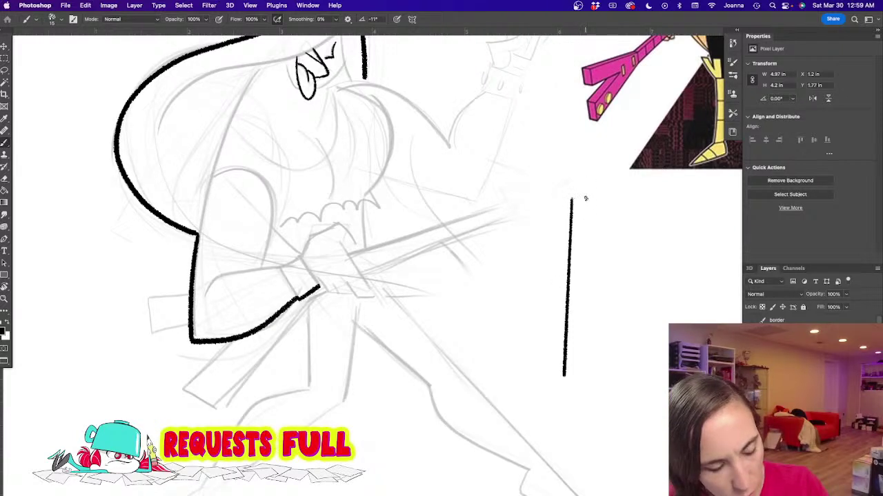
left_click(576, 376, "shift")
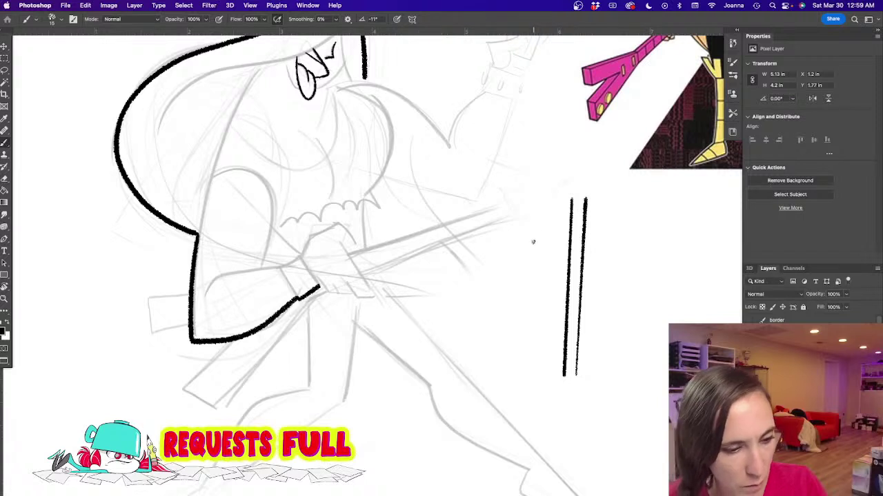
key("super+z")
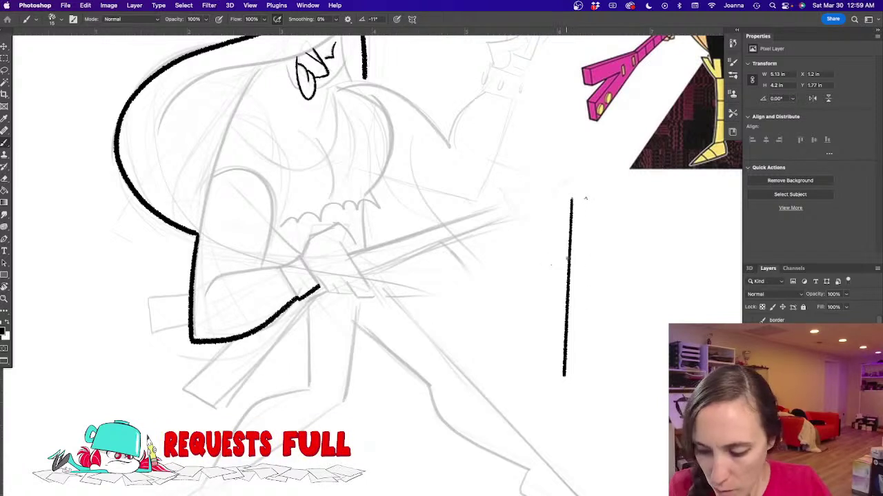
left_click(577, 375, "shift")
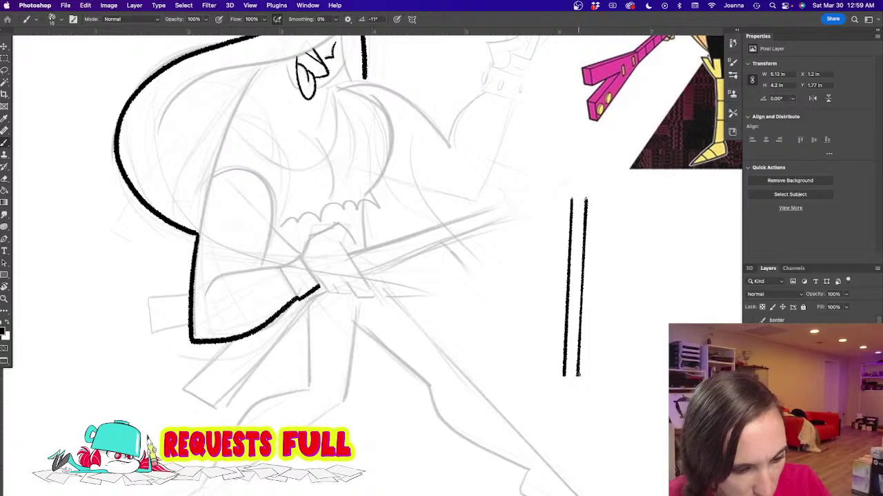
left_click_drag(515, 233, 496, 294)
mouse_move(573, 263)
left_mouse_down()
mouse_move(545, 262)
mouse_move(560, 218)
mouse_move(573, 264)
left_mouse_up()
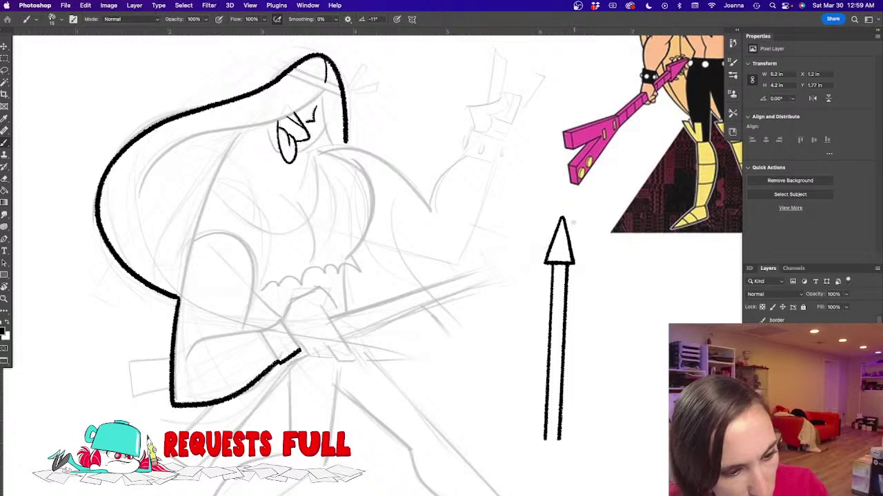
Step: Draw three oval tuning pegs along each side of the headstock and five fret lines across the upright guitar neck
left_click_drag(571, 226, 576, 253)
left_click(576, 252)
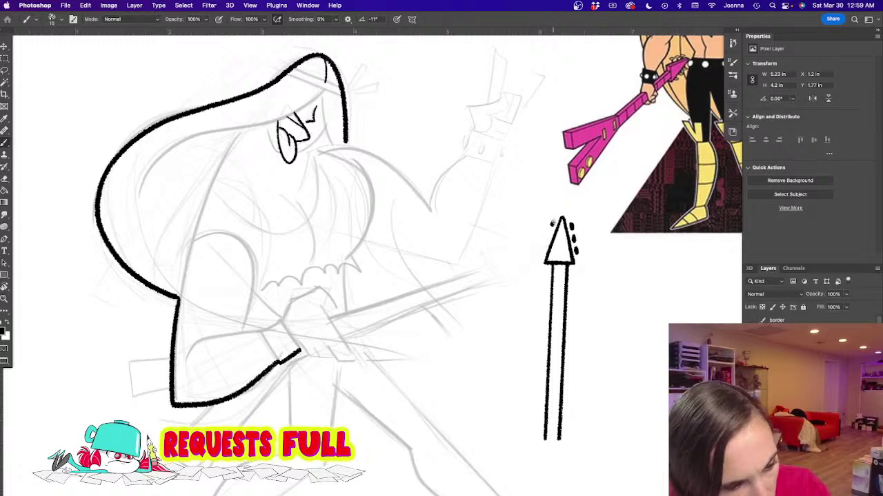
left_click_drag(552, 223, 544, 245)
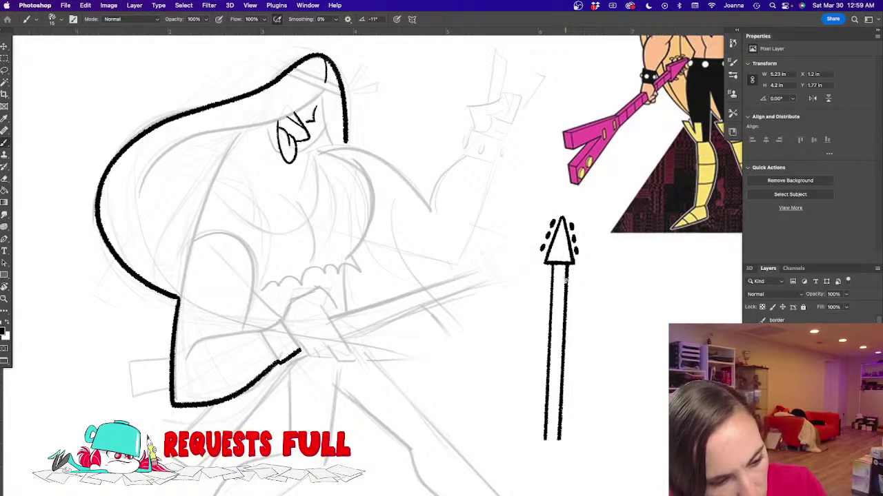
mouse_move(567, 282)
left_mouse_down()
mouse_move(556, 281)
mouse_move(552, 306)
left_mouse_up()
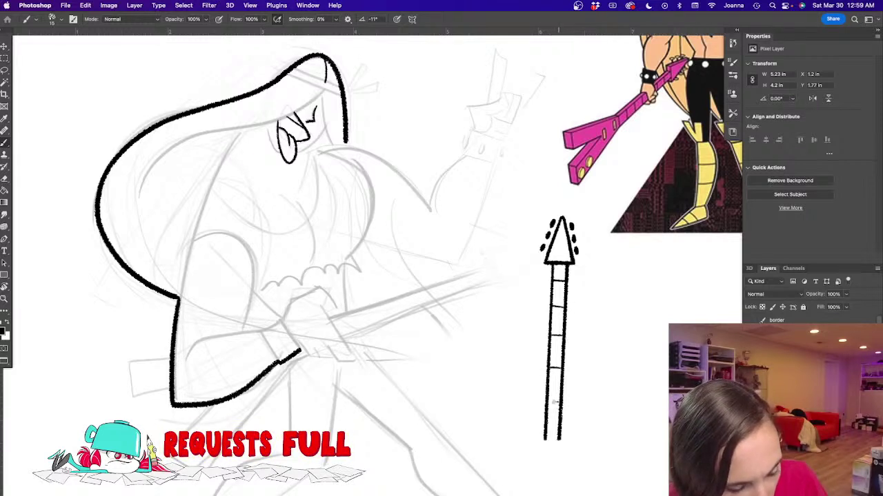
left_click_drag(560, 402, 548, 402)
Step: Lasso the guitar neck, rotate it about 59° clockwise, enlarge it to about 111% and place it below the coloured reference
key("l")
mouse_move(517, 340)
left_mouse_down()
mouse_move(531, 464)
mouse_move(546, 187)
mouse_move(502, 319)
left_mouse_up()
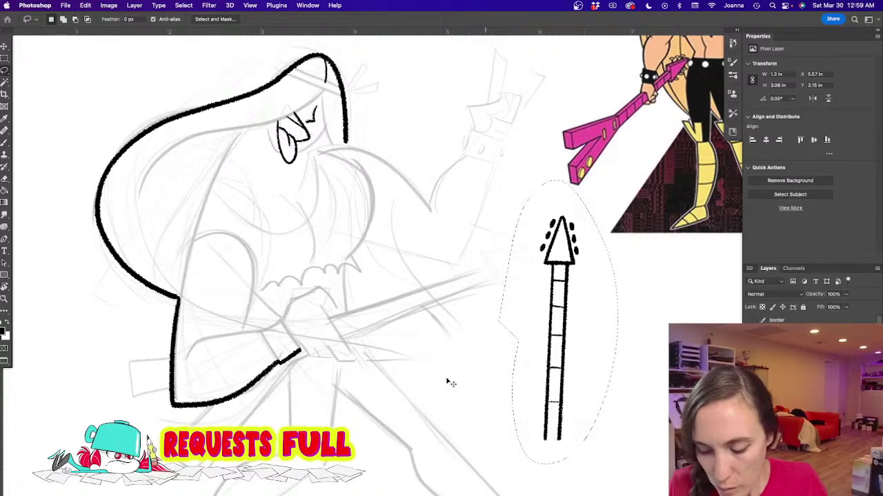
key("super+t")
mouse_move(469, 378)
left_mouse_down()
mouse_move(476, 355)
mouse_move(464, 323)
mouse_move(412, 288)
mouse_move(463, 277)
left_mouse_up()
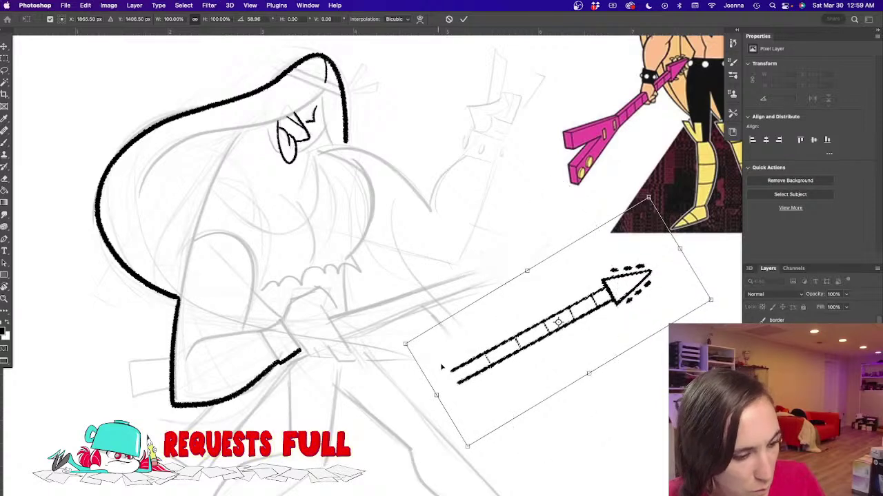
left_click_drag(452, 373, 282, 339)
left_click_drag(469, 433, 623, 409)
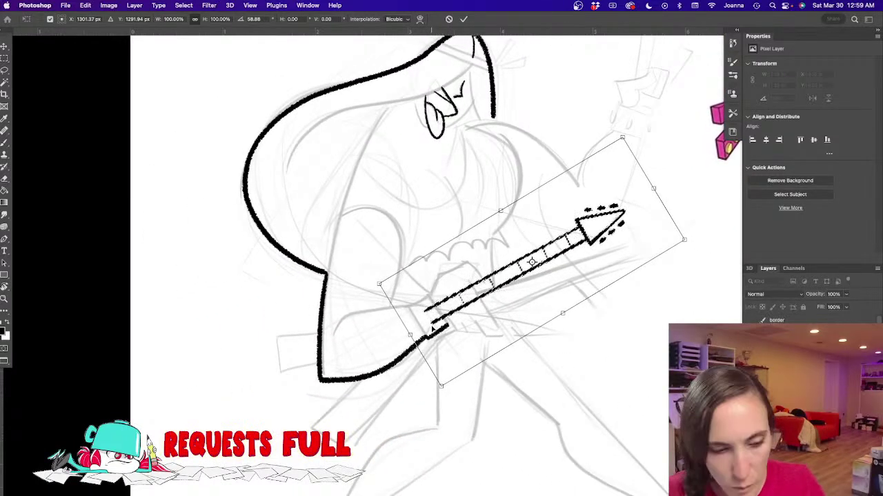
left_click_drag(683, 240, 717, 235)
left_click_drag(468, 298, 486, 272)
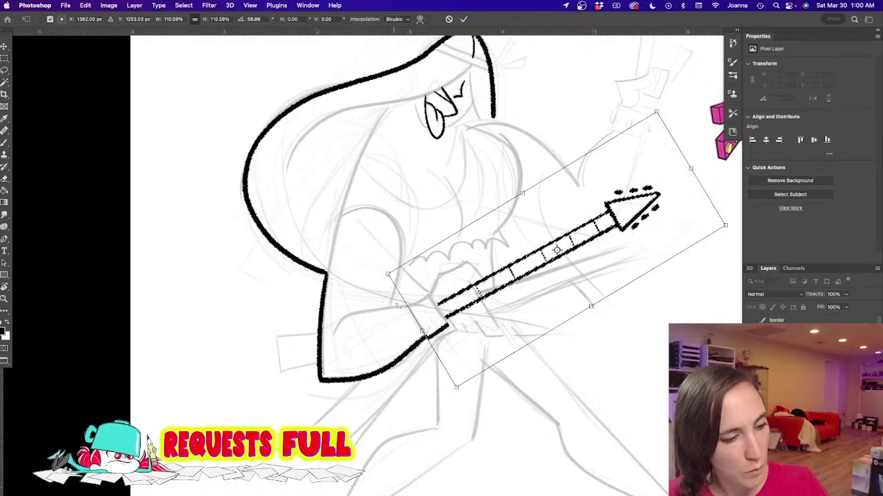
left_click_drag(442, 305, 576, 355)
mouse_move(527, 393)
left_mouse_down()
mouse_move(428, 355)
mouse_move(480, 319)
mouse_move(566, 313)
left_mouse_up()
scroll(428, 355, "down", 2)
key("Return")
key("l")
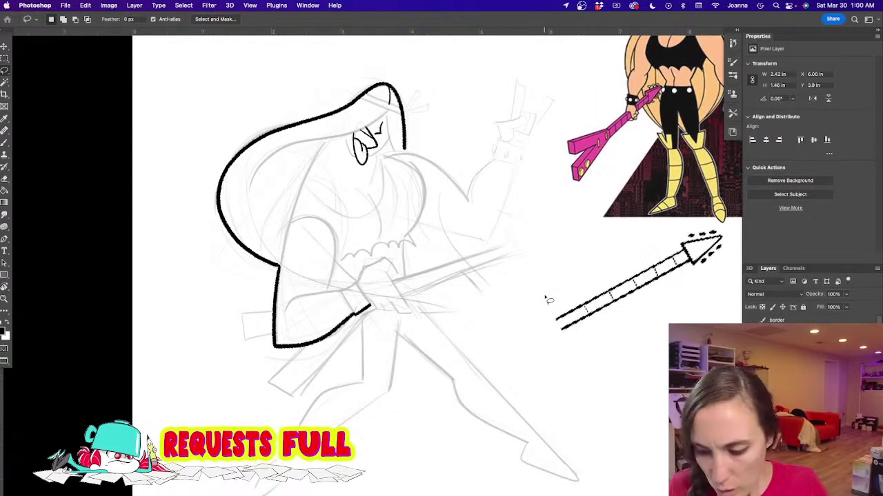
Step: Ink a V-shaped guitar body at the neck's lower end, with a triangular notch and a thinner depth line inside the lower wing
key("b")
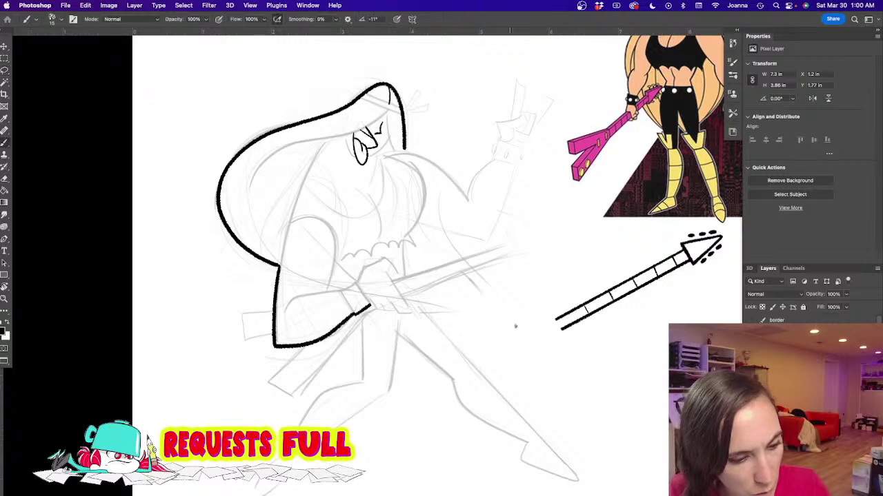
left_click_drag(561, 330, 517, 414)
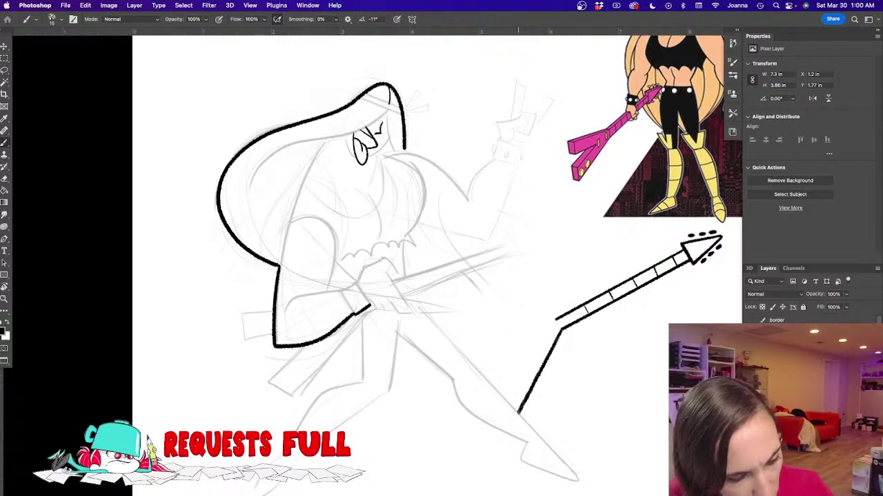
mouse_move(554, 320)
left_mouse_down()
mouse_move(460, 327)
mouse_move(512, 408)
left_mouse_up()
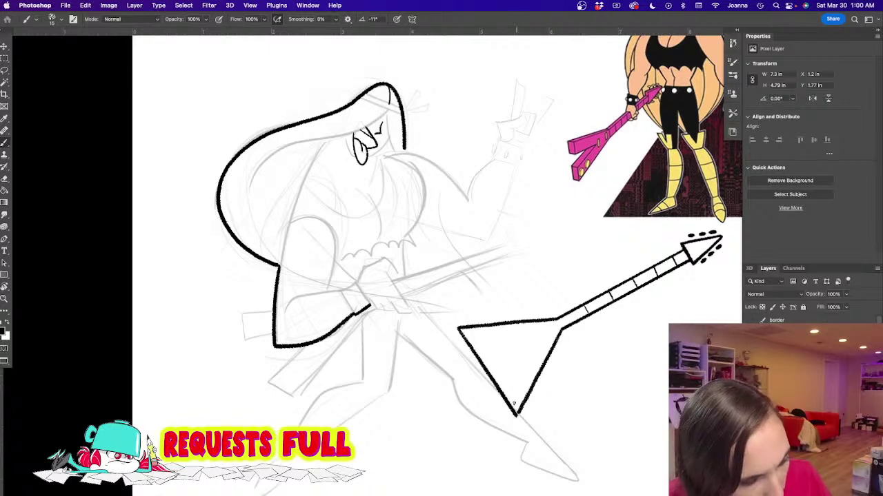
left_click_drag(536, 345, 502, 395)
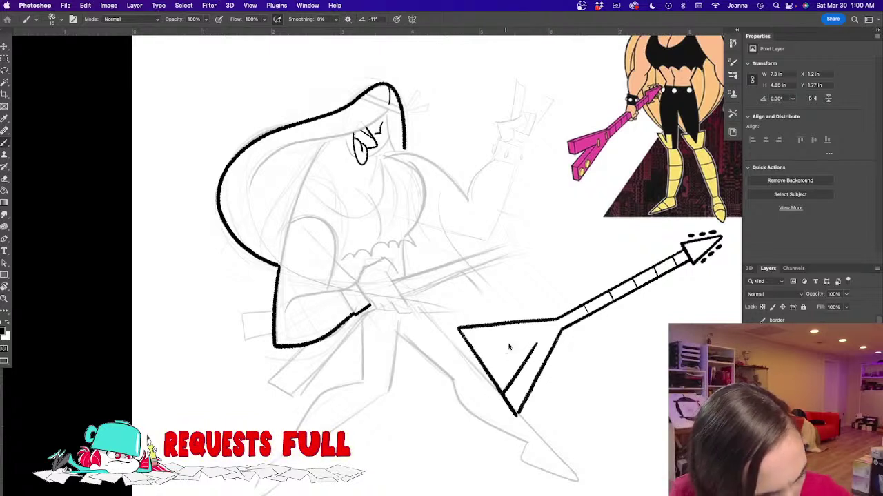
left_click_drag(536, 343, 472, 349)
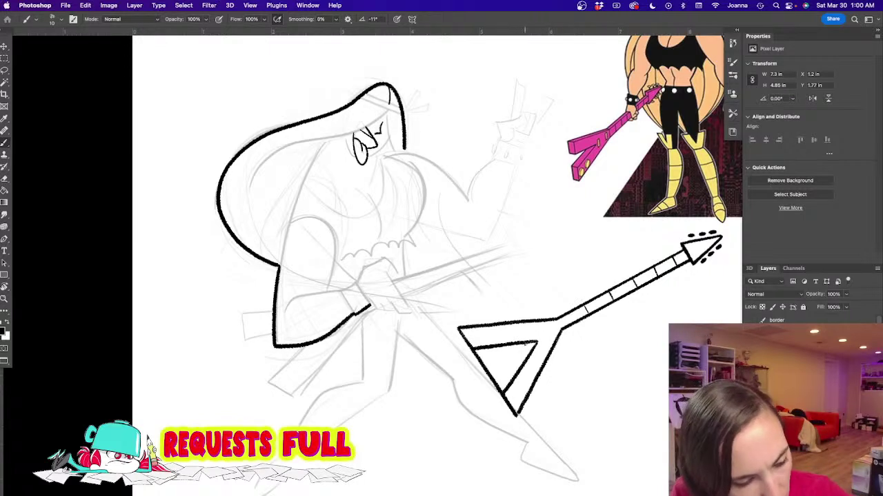
left_click_drag(532, 342, 504, 381)
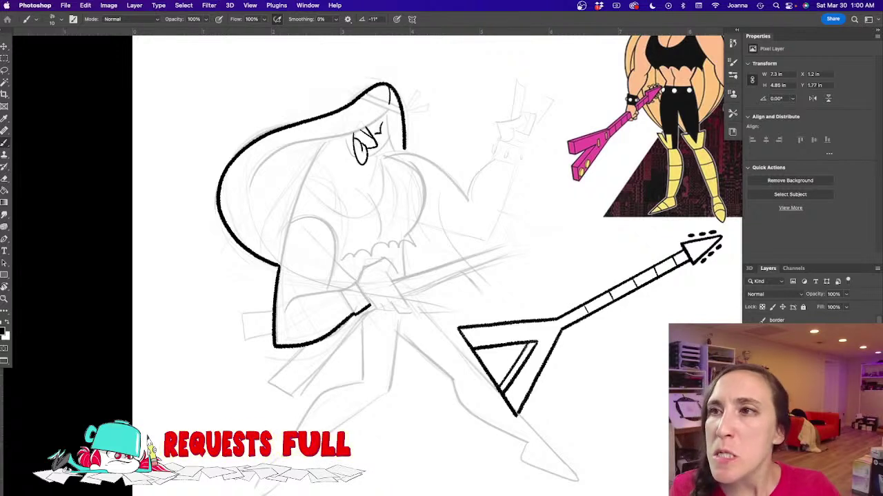
key("Tab")
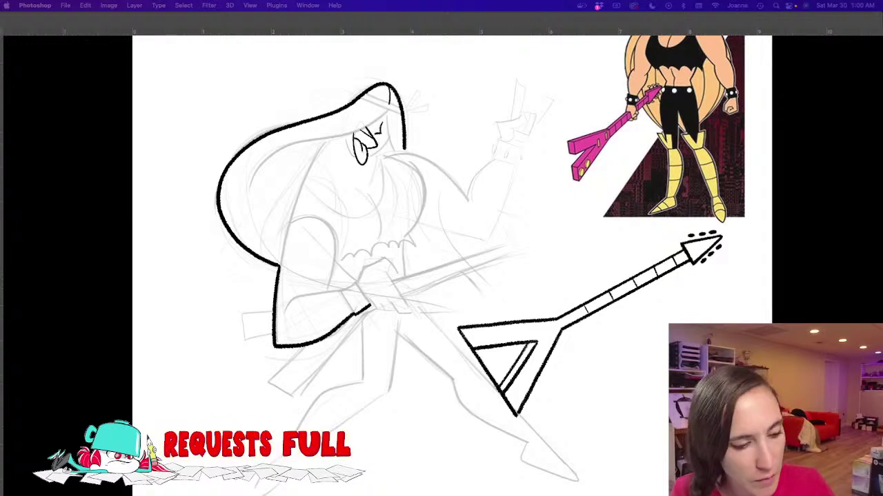
key("Tab")
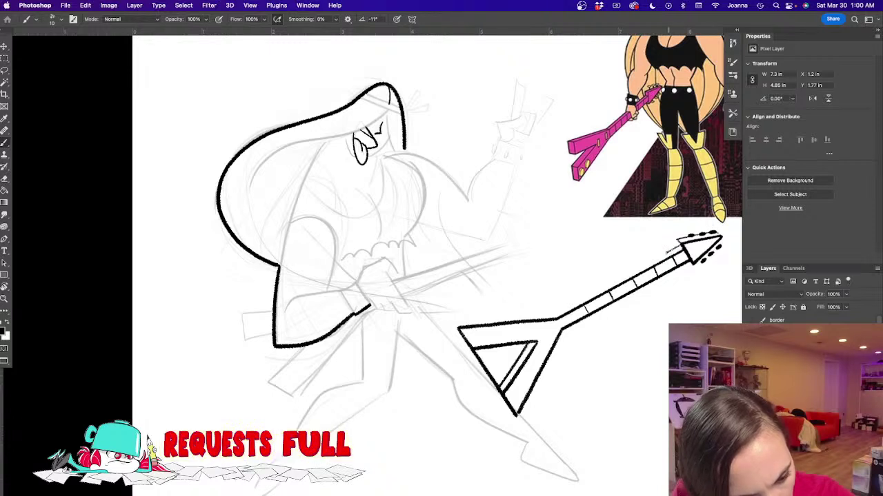
Step: Add parallel depth lines along the upper edges of the headstock, neck and wing, plus two small pickups and two round knobs on the body
left_click_drag(652, 261, 631, 273)
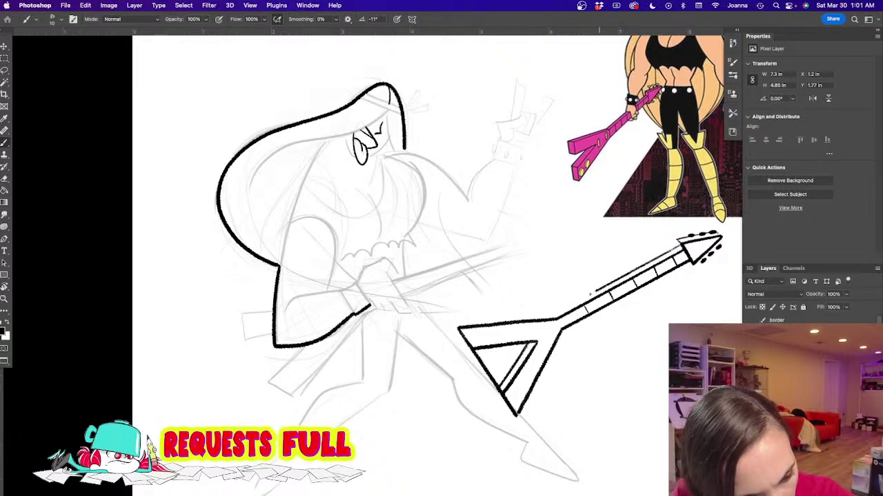
left_click_drag(591, 293, 572, 302)
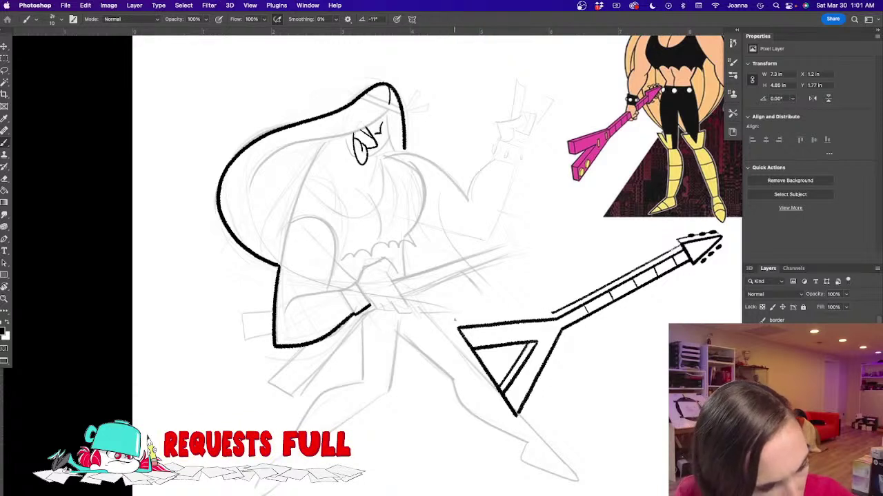
left_click_drag(551, 314, 461, 313)
left_click_drag(552, 315, 455, 318)
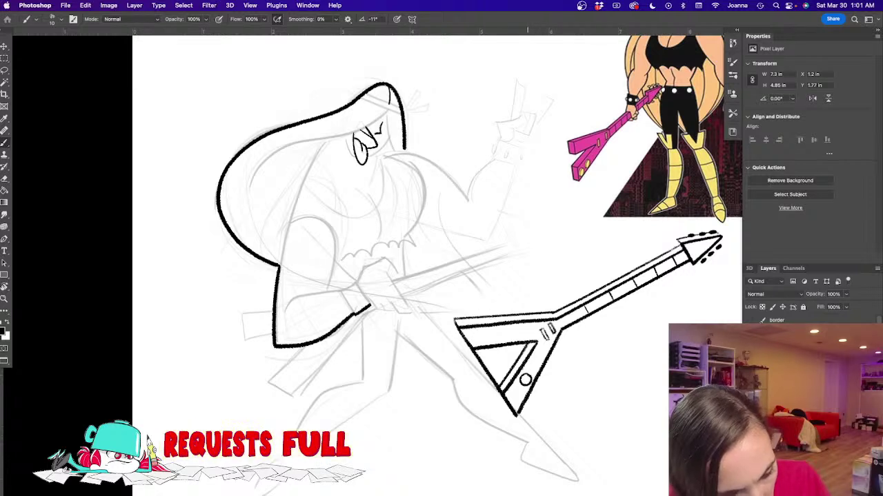
left_click_drag(513, 393, 519, 392)
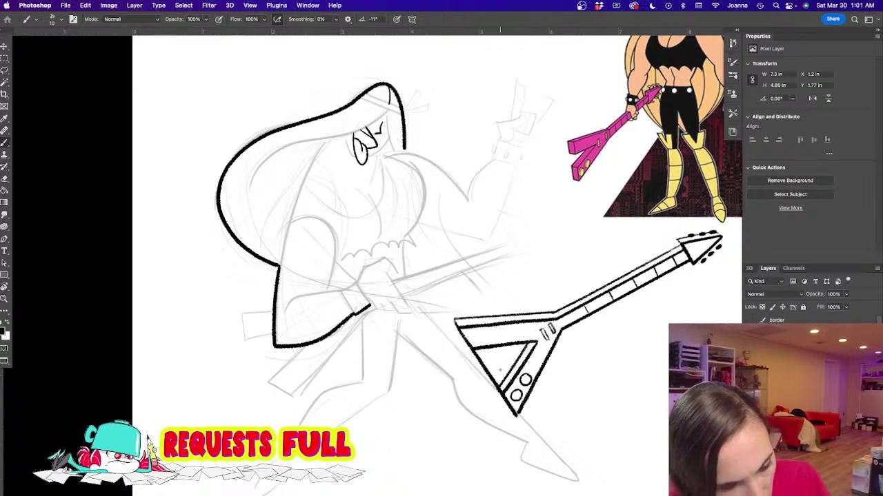
Step: Lasso the two small pickups on the guitar body and stretch them to about 112% height, slightly skewed
key("l")
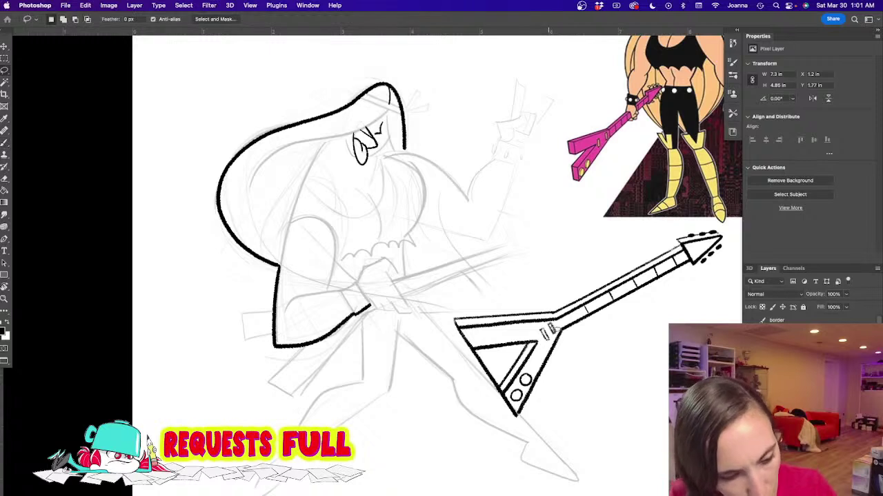
key("b")
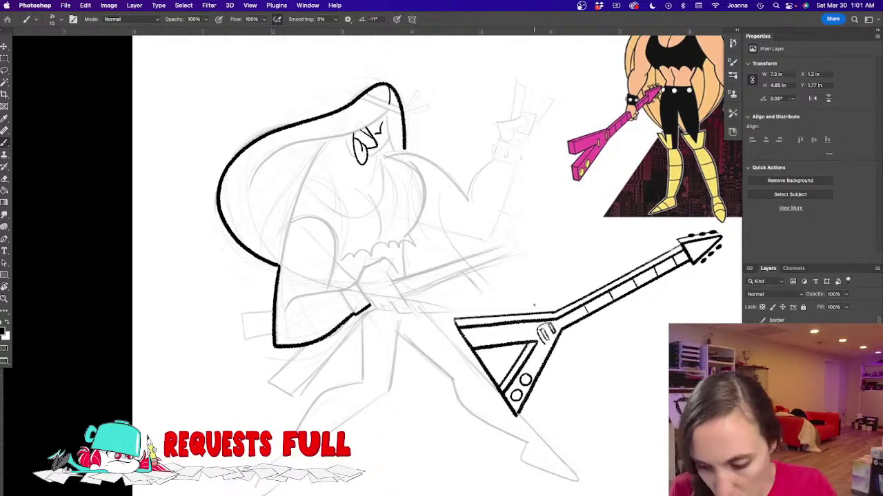
key("ctrl+z")
key("l")
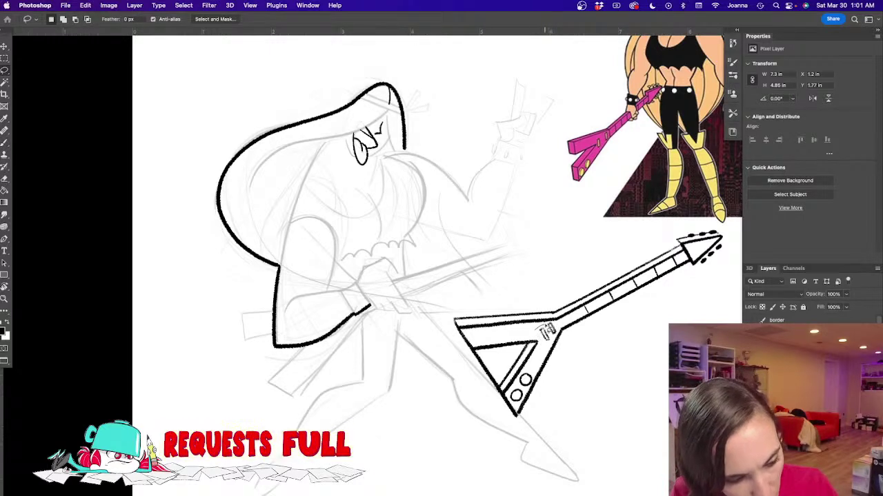
mouse_move(557, 329)
left_mouse_down()
mouse_move(555, 338)
mouse_move(537, 331)
mouse_move(536, 350)
mouse_move(543, 322)
left_mouse_up()
key("b")
key("super+t")
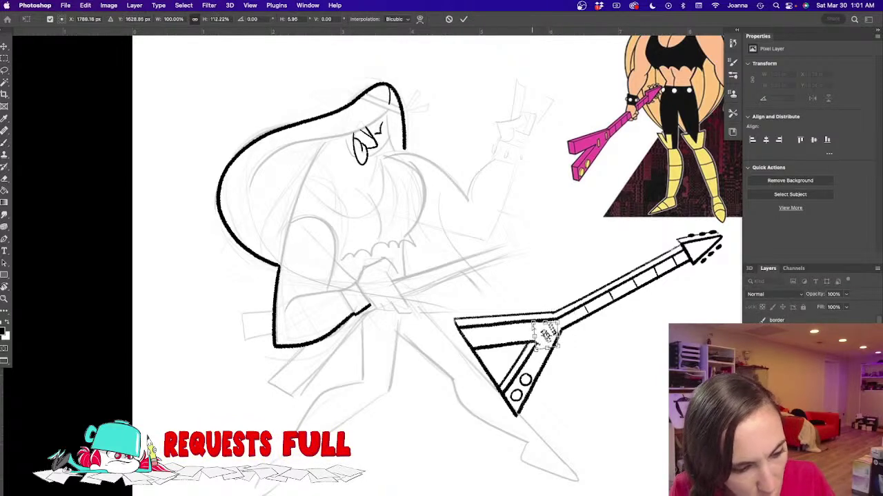
key("Return")
key("b")
key("ctrl+d")
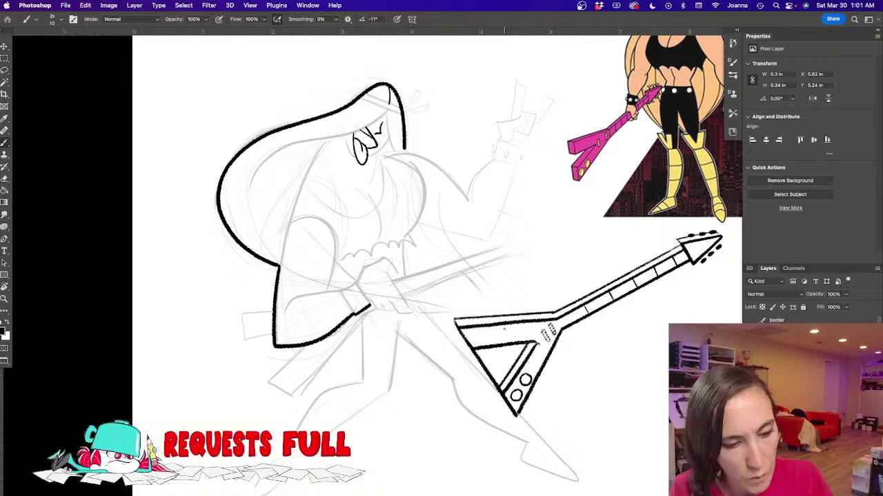
Step: Clear the uneven ends of the two pickups and redraw them as closed narrow rectangles
key("l")
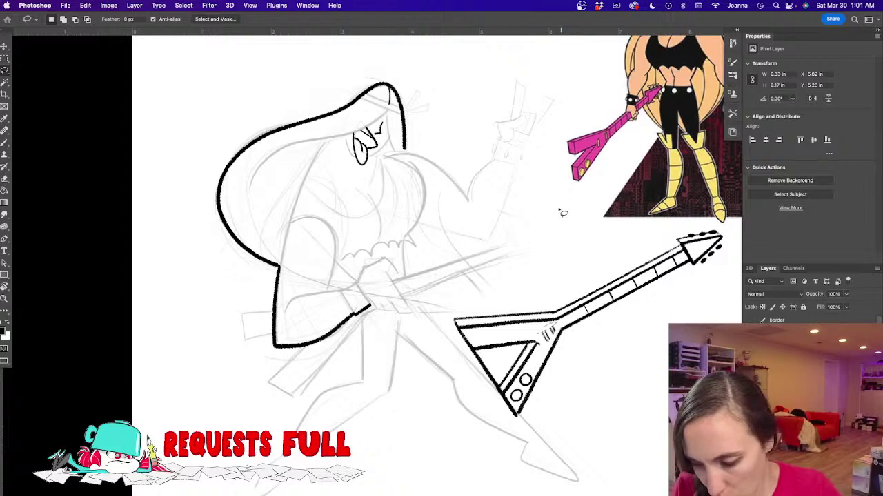
key("b")
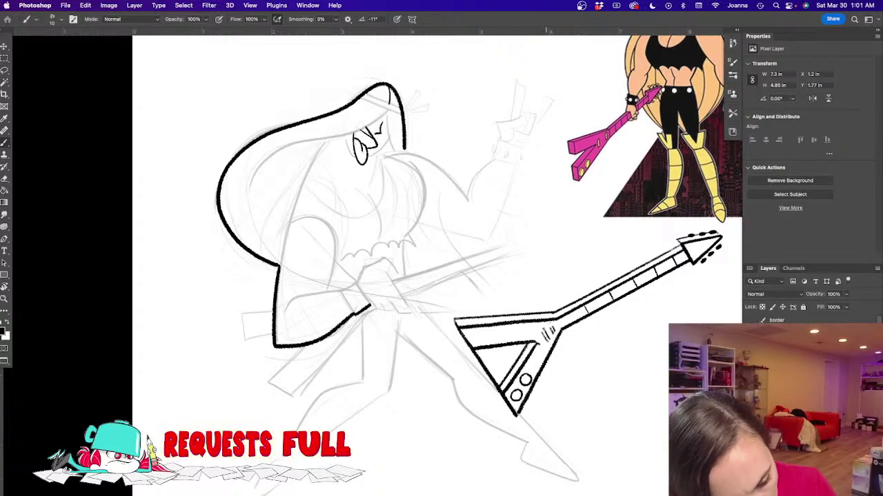
mouse_move(540, 331)
left_mouse_down()
mouse_move(546, 342)
mouse_move(555, 332)
left_mouse_up()
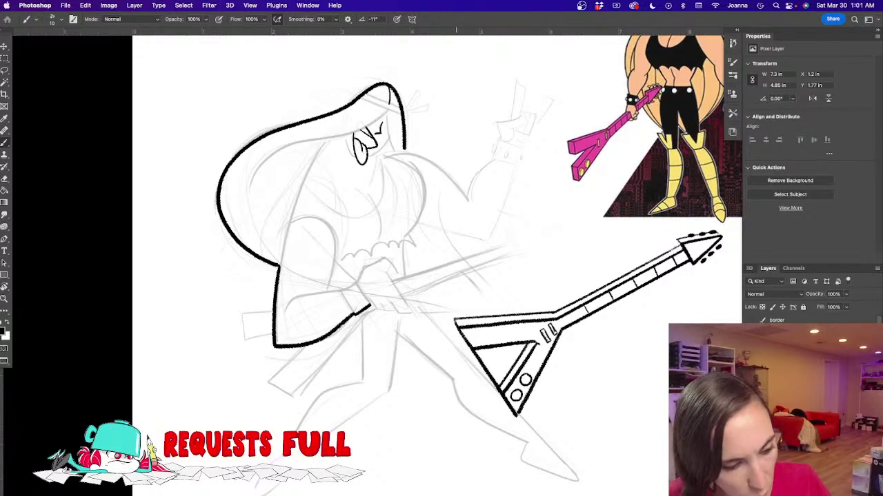
Step: Delete the line joining the two wings of the guitar body so the V notch is open
key("l")
mouse_move(480, 355)
left_mouse_down()
mouse_move(506, 383)
mouse_move(500, 394)
mouse_move(476, 355)
left_mouse_up()
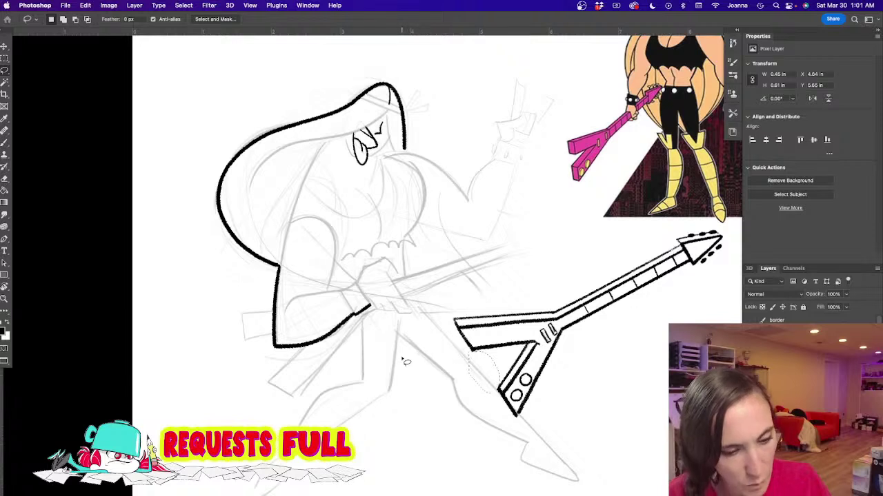
key("super+d")
key("b")
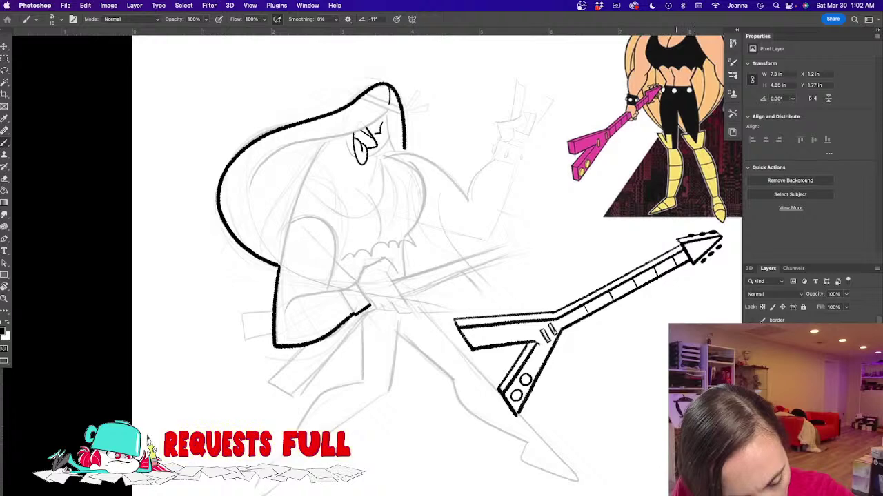
Step: Lasso the whole guitar, cut it from the ink layer and paste it as a separate piece
left_click(369, 344, "alt")
left_click_drag(356, 377, 409, 387)
key("l")
mouse_move(551, 304)
left_mouse_down()
mouse_move(638, 278)
mouse_move(664, 299)
mouse_move(511, 436)
mouse_move(448, 373)
left_mouse_up()
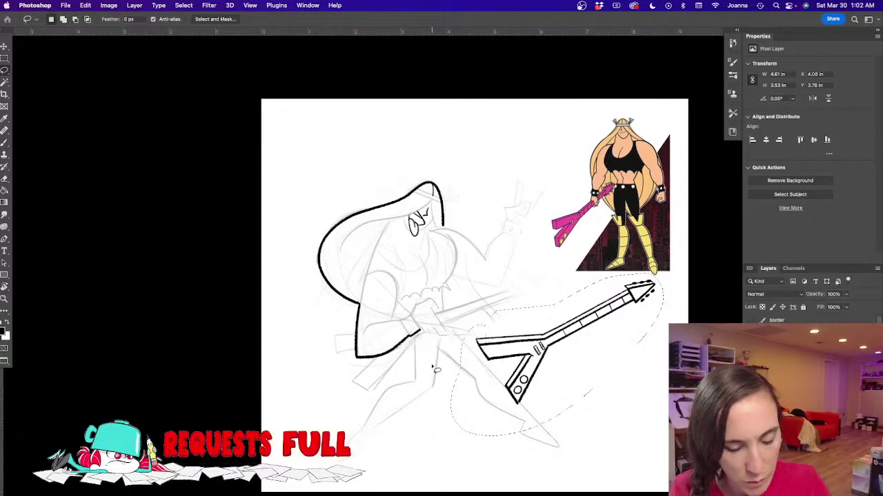
key("super+x")
key("super+v")
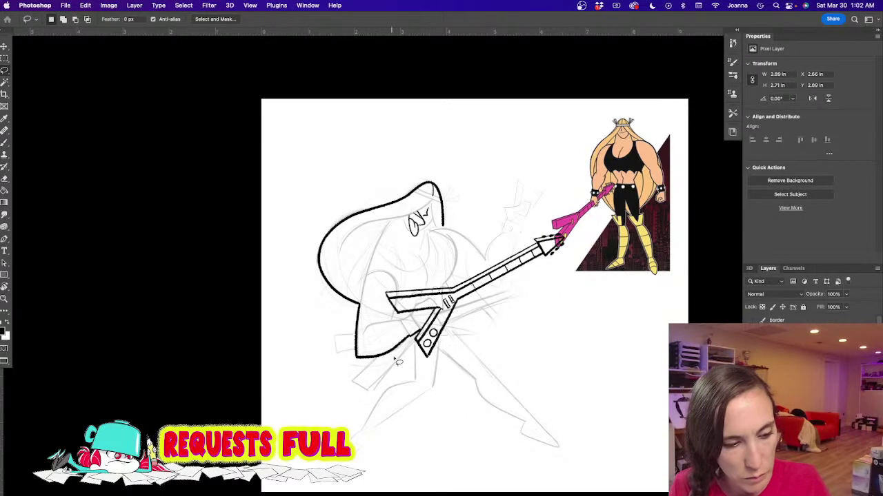
Step: Move the guitar over the figure's strumming arm and rotate it about 12° clockwise to follow the sketched guitar
key("v")
left_click_drag(433, 356, 377, 380)
key("super+t")
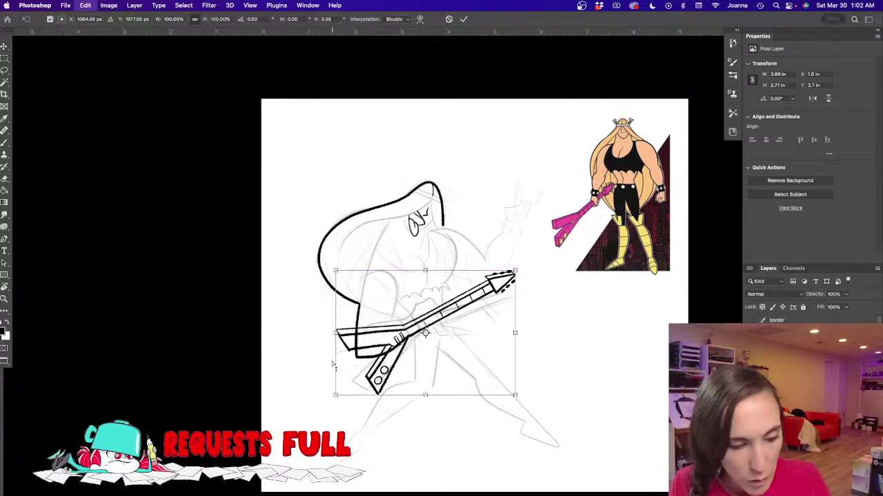
left_click_drag(320, 391, 312, 372)
left_click_drag(367, 353, 348, 358)
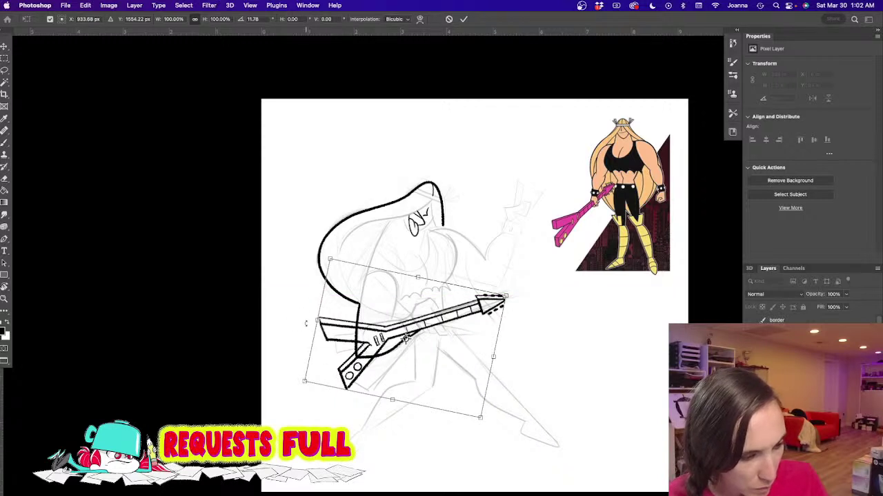
mouse_move(295, 346)
left_mouse_down()
mouse_move(295, 356)
mouse_move(295, 347)
left_mouse_up()
left_click_drag(340, 377, 336, 379)
key("Return")
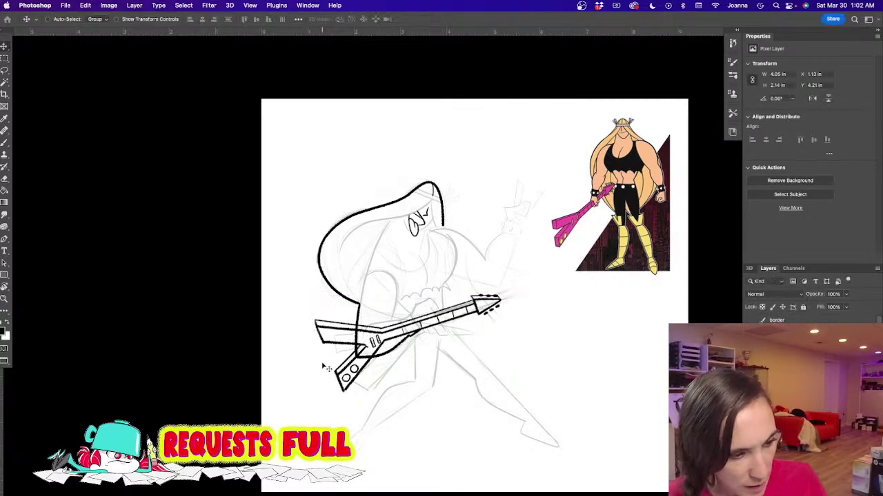
Step: Lower the guitar layer's opacity to 32% and make the figure's ink layer active
left_click(845, 293)
left_click(818, 307)
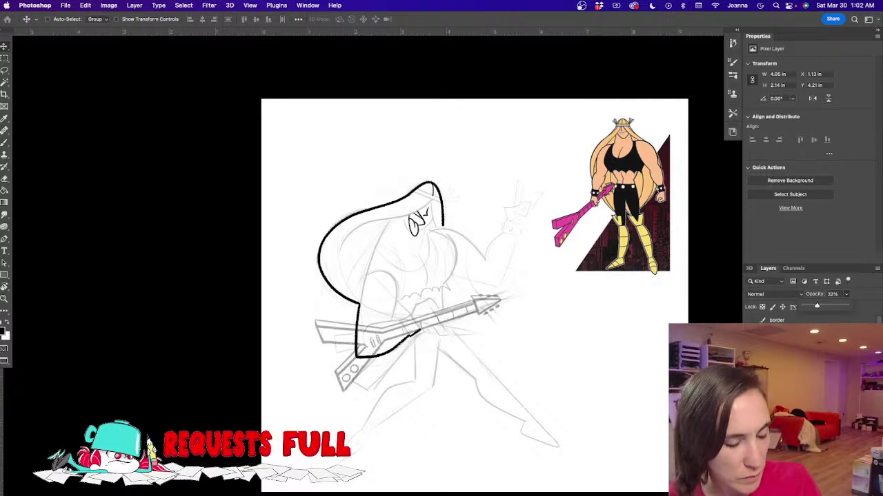
left_click(793, 386)
left_click(752, 386)
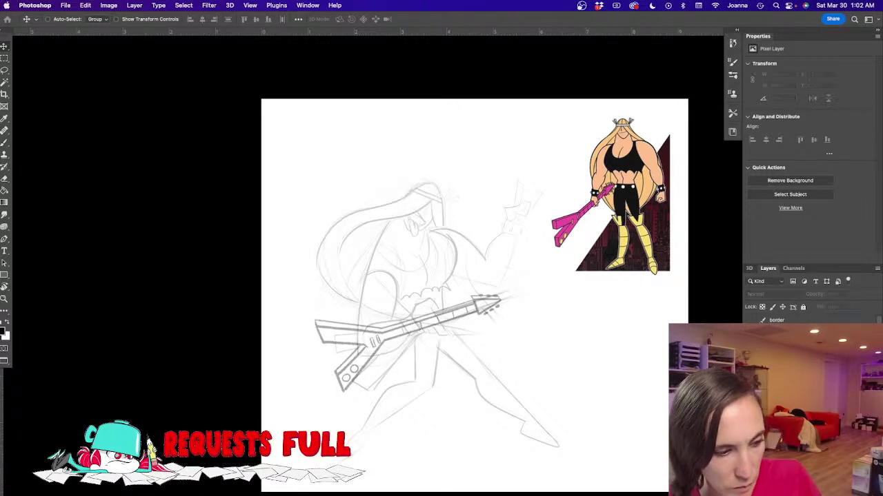
left_click(752, 386)
Step: Ink the bent back leg from the hip down to the pointed foot, following the sketch
key("b")
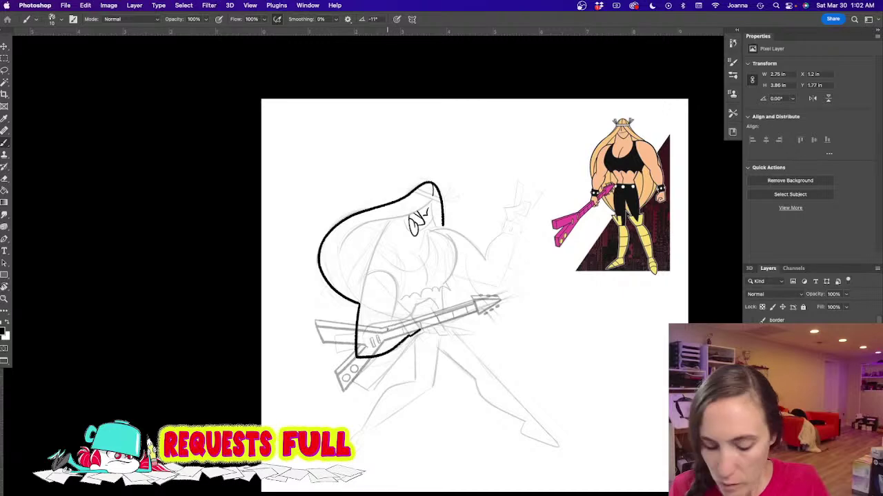
left_click(395, 370, "super")
left_click(398, 369, "super")
left_click_drag(433, 348, 469, 265)
left_click_drag(474, 234, 474, 325)
key("super+z")
left_click_drag(473, 235, 474, 326)
mouse_move(520, 247)
left_mouse_down()
mouse_move(506, 340)
mouse_move(439, 250)
mouse_move(492, 190)
mouse_move(590, 229)
mouse_move(532, 256)
mouse_move(488, 328)
left_mouse_up()
mouse_move(625, 241)
left_mouse_down()
mouse_move(497, 335)
mouse_move(489, 302)
mouse_move(454, 358)
mouse_move(474, 352)
mouse_move(515, 302)
mouse_move(357, 377)
left_mouse_up()
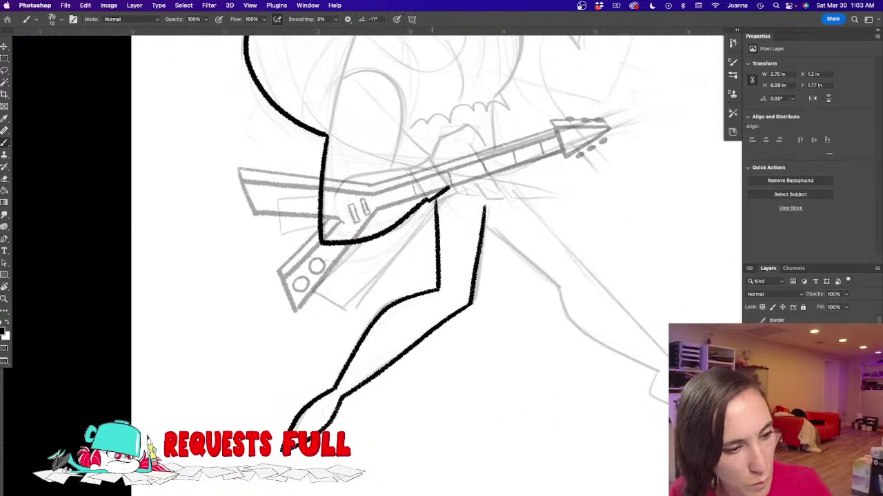
Step: Ink both outlines of the extended front leg from below the guitar to the heel and pointed toe
left_click_drag(500, 172, 670, 351)
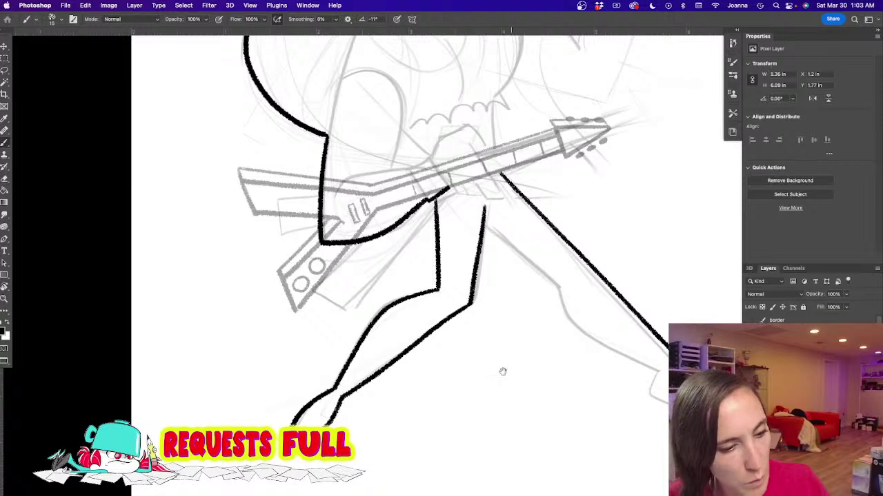
left_click_drag(511, 374, 465, 357)
mouse_move(439, 206)
left_mouse_down()
mouse_move(517, 264)
mouse_move(519, 293)
mouse_move(534, 307)
mouse_move(618, 355)
mouse_move(614, 376)
mouse_move(668, 401)
left_mouse_up()
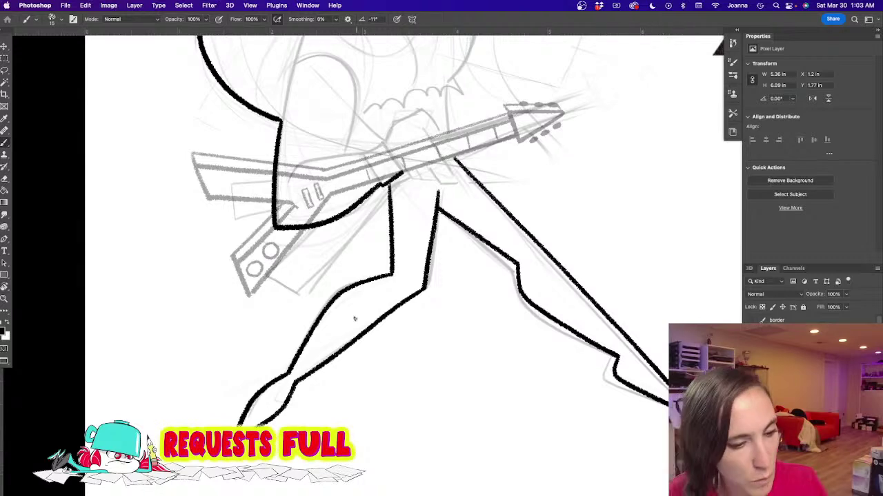
Step: Draw a V-shaped boot cuff with two upright prongs at the knee of each leg
left_click_drag(326, 282, 272, 348)
left_click_drag(396, 334, 293, 343)
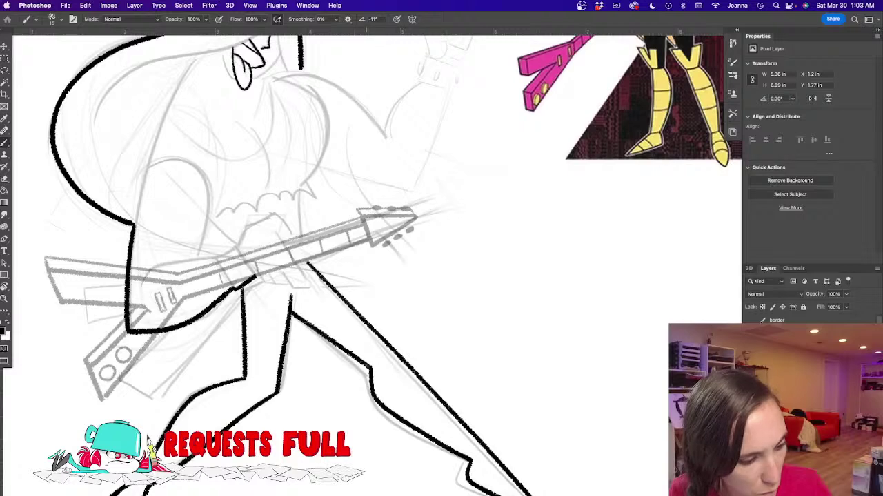
mouse_move(370, 369)
left_mouse_down()
mouse_move(395, 357)
mouse_move(363, 316)
mouse_move(376, 312)
mouse_move(387, 345)
mouse_move(404, 312)
mouse_move(397, 354)
left_mouse_up()
mouse_move(237, 347)
left_mouse_down()
mouse_move(333, 271)
mouse_move(372, 314)
mouse_move(368, 266)
mouse_move(377, 292)
mouse_move(397, 278)
mouse_move(406, 285)
mouse_move(378, 312)
left_mouse_up()
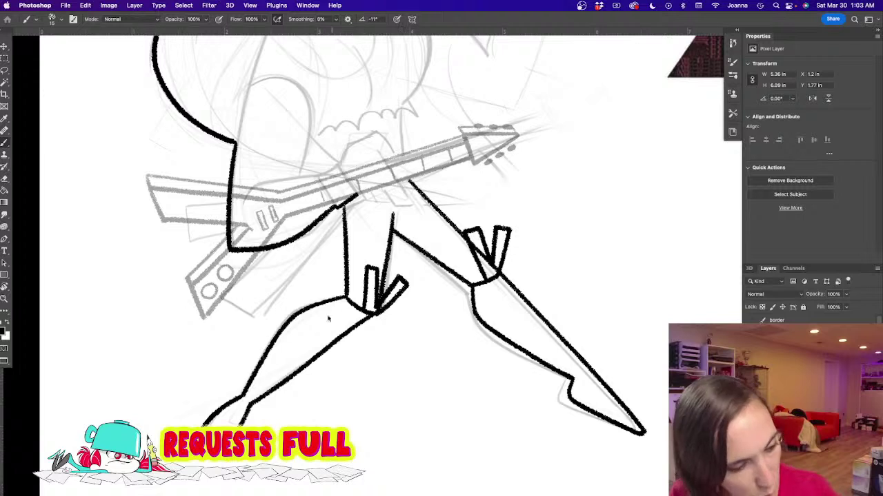
Step: Clear the leg lines crossing the boot cuffs and touch up the bent leg's cuff outline
key("l")
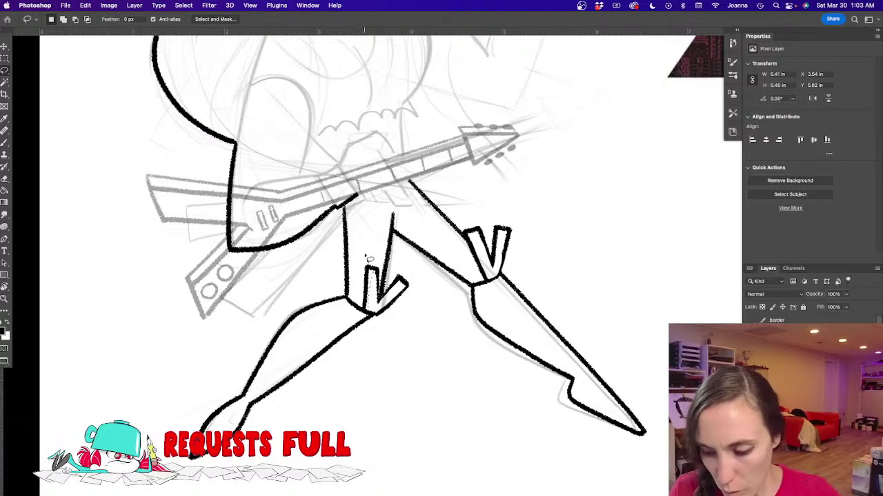
key("b")
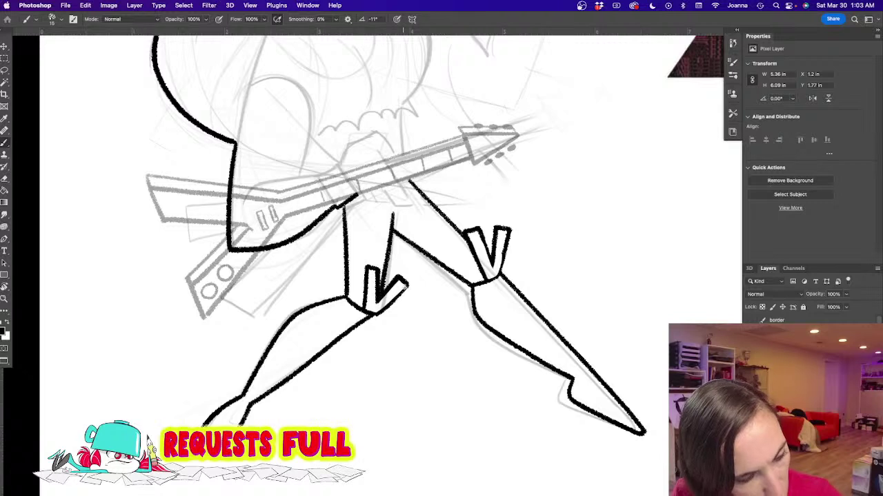
left_click_drag(408, 281, 389, 304)
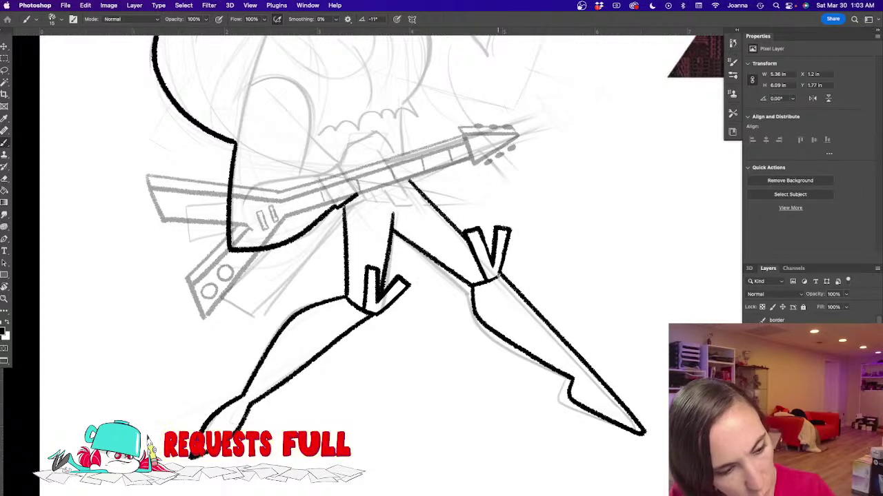
Step: Add curved armour bands across the toe, ankle and shin of the extended leg's boot
left_click_drag(430, 362, 297, 366)
mouse_move(476, 389)
left_mouse_down()
mouse_move(460, 413)
mouse_move(479, 423)
left_mouse_up()
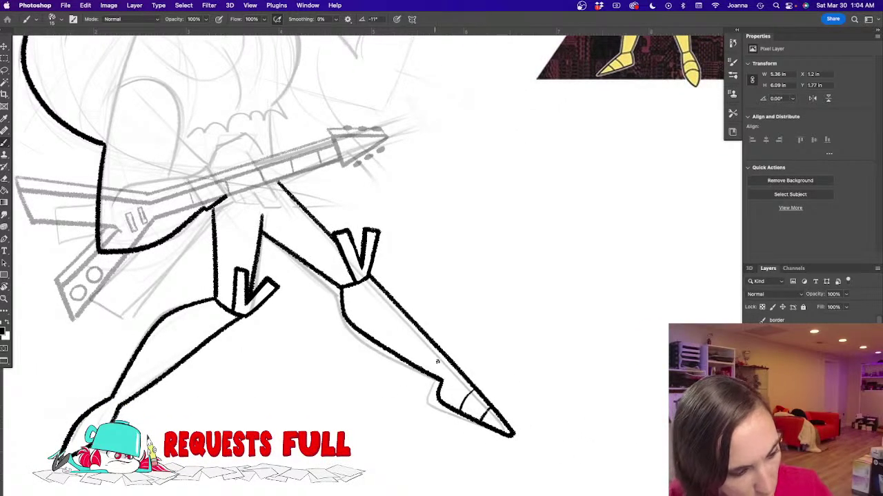
left_click_drag(454, 369, 441, 381)
mouse_move(322, 333)
left_mouse_down()
mouse_move(303, 391)
mouse_move(278, 407)
mouse_move(369, 367)
mouse_move(348, 405)
mouse_move(356, 399)
left_mouse_up()
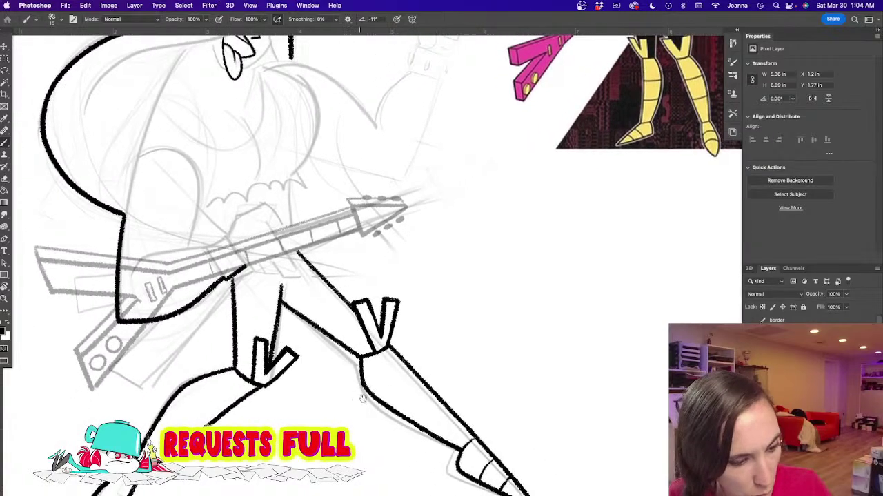
left_click_drag(415, 380, 388, 405)
left_click_drag(442, 404, 421, 429)
Step: Add matching curved bands across the foot and shin of the bent leg's boot
mouse_move(224, 342)
left_mouse_down()
mouse_move(432, 202)
mouse_move(437, 187)
left_mouse_up()
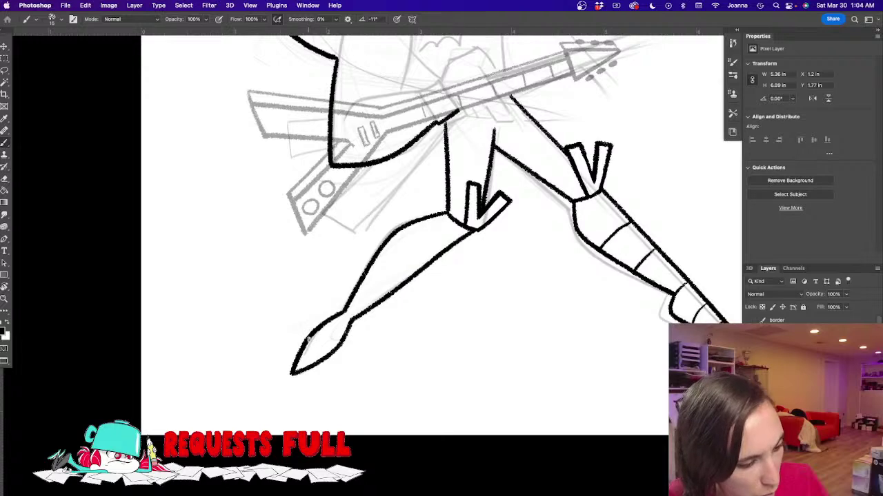
left_click_drag(328, 338, 307, 357)
left_click_drag(342, 324, 320, 341)
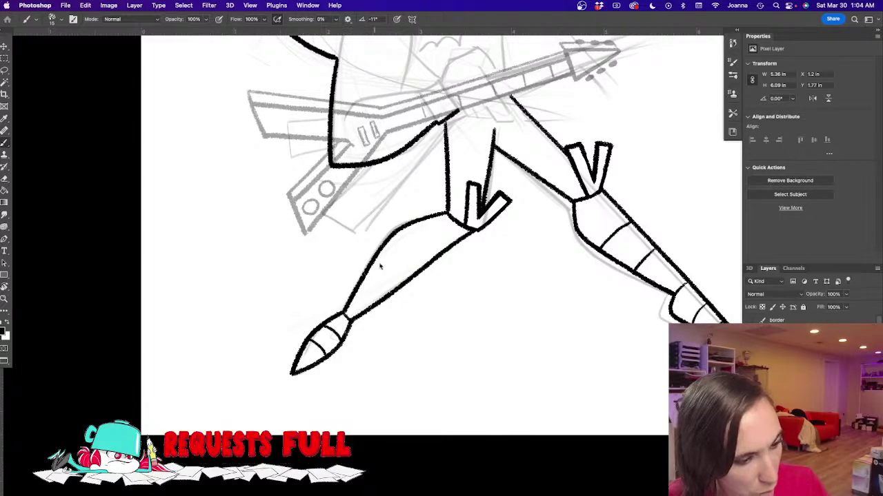
mouse_move(397, 232)
left_mouse_down()
mouse_move(424, 264)
mouse_move(402, 285)
left_mouse_up()
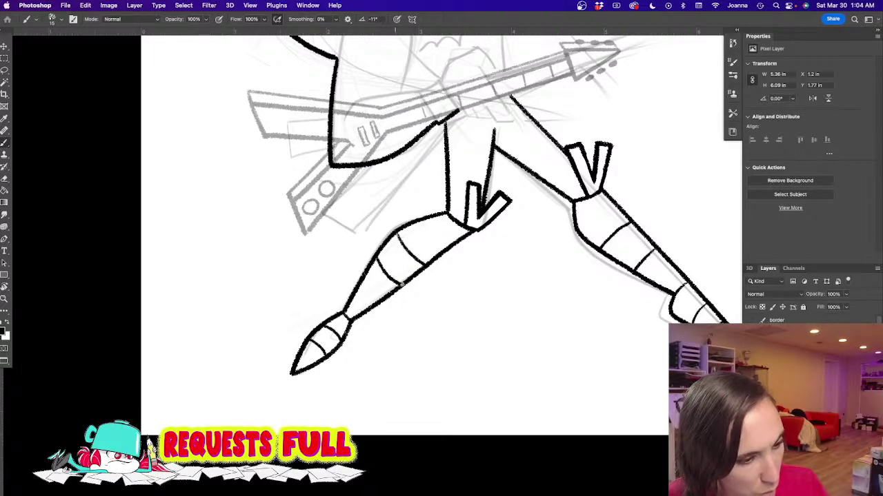
Step: Ink the raised arm's forearm and upper-arm underside, plus the hand with two extended fingers
left_click(325, 282, "alt")
left_click(324, 281, "alt")
left_click_drag(313, 276, 353, 405)
scroll(353, 405, "up", 5)
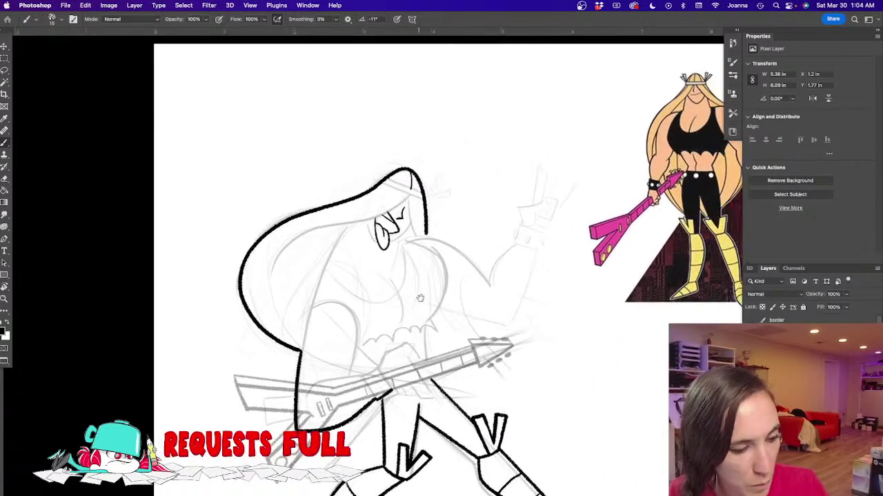
scroll(362, 349, "down", 3)
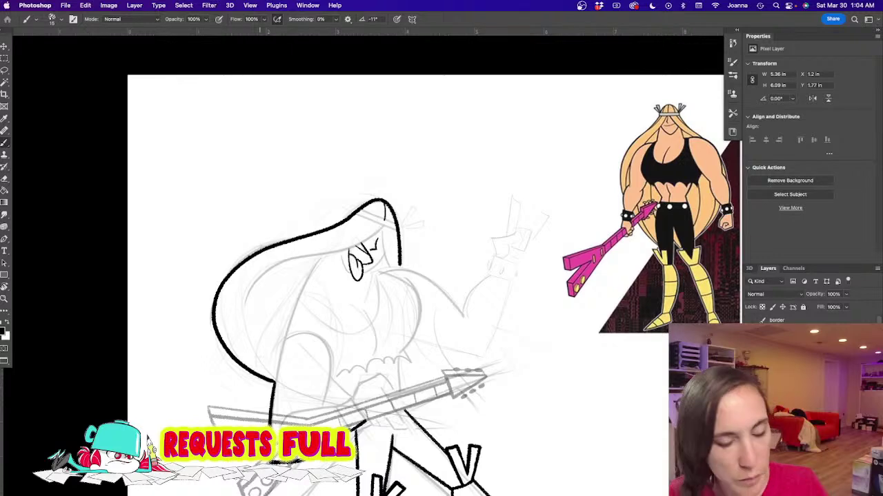
left_click_drag(292, 346, 307, 313)
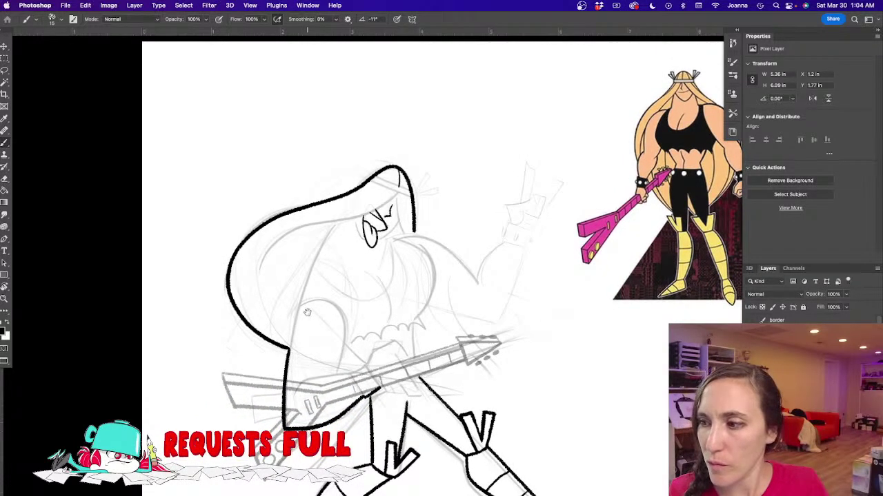
left_click(494, 228, "super")
mouse_move(498, 249)
left_mouse_down()
mouse_move(457, 247)
mouse_move(418, 267)
mouse_move(397, 298)
mouse_move(397, 319)
left_mouse_up()
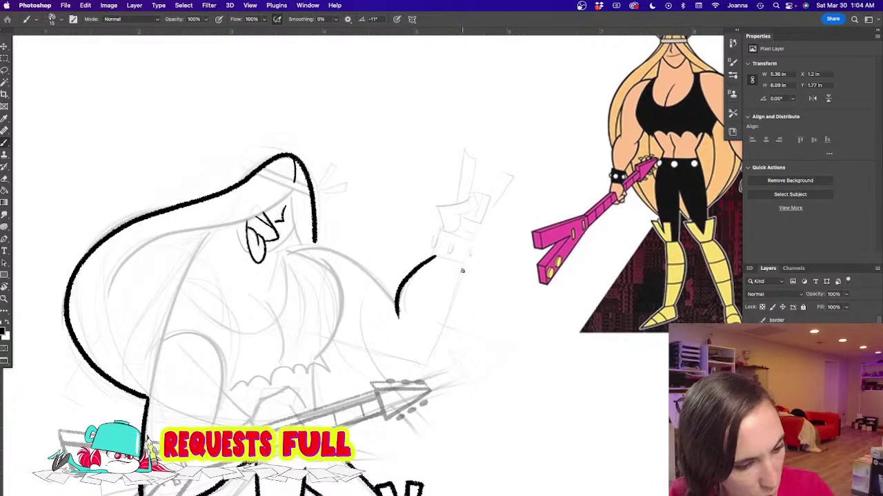
left_click_drag(464, 265, 429, 366)
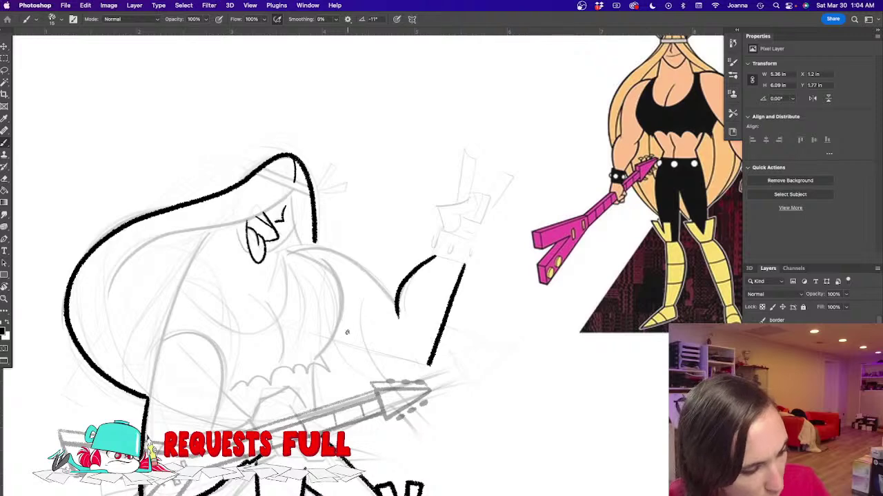
left_click_drag(335, 338, 429, 365)
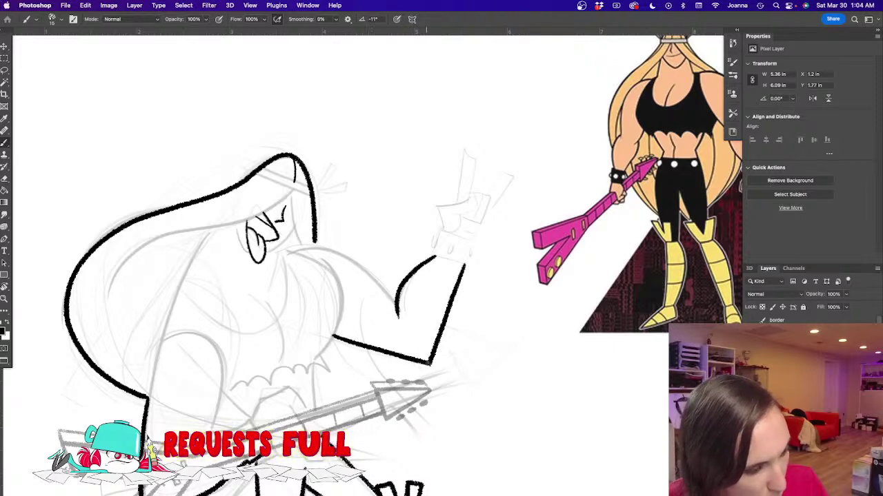
mouse_move(444, 229)
left_mouse_down()
mouse_move(437, 206)
mouse_move(466, 194)
mouse_move(477, 204)
mouse_move(456, 214)
mouse_move(443, 208)
mouse_move(453, 214)
mouse_move(451, 226)
mouse_move(462, 156)
mouse_move(477, 157)
mouse_move(471, 169)
mouse_move(478, 158)
mouse_move(471, 190)
mouse_move(484, 196)
mouse_move(499, 172)
mouse_move(513, 179)
mouse_move(484, 228)
left_mouse_up()
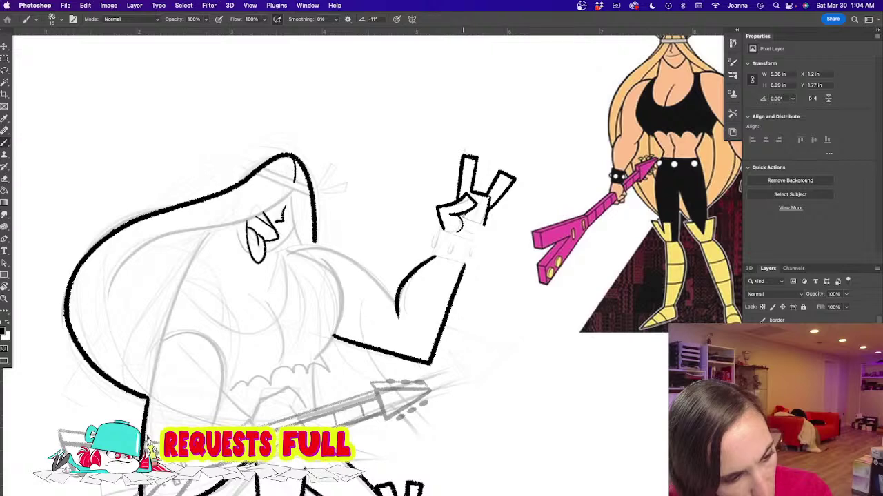
Step: Ink the lower edge of the raised hand and draw a solid black wristband beneath it
mouse_move(468, 209)
left_mouse_down()
mouse_move(468, 221)
mouse_move(484, 226)
mouse_move(467, 268)
left_mouse_up()
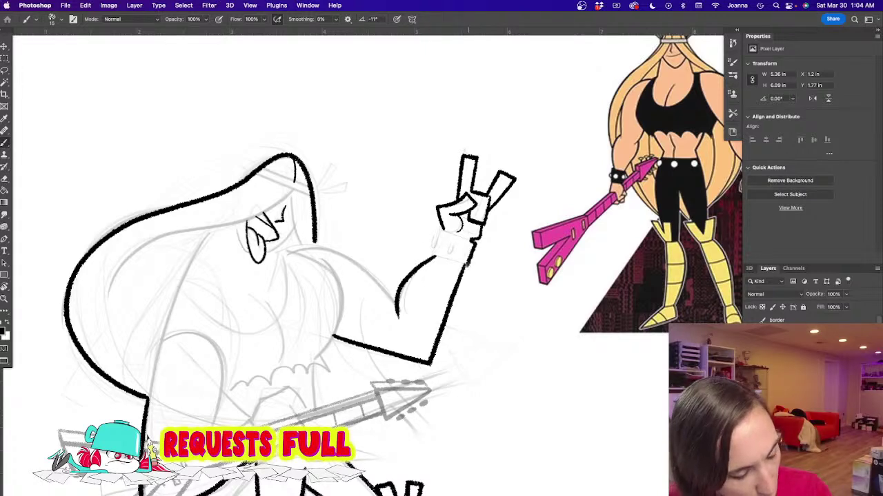
mouse_move(444, 230)
left_mouse_down()
mouse_move(438, 253)
mouse_move(468, 264)
left_mouse_up()
mouse_move(439, 230)
left_mouse_down()
mouse_move(472, 242)
mouse_move(444, 256)
mouse_move(458, 241)
mouse_move(465, 259)
mouse_move(471, 246)
left_mouse_up()
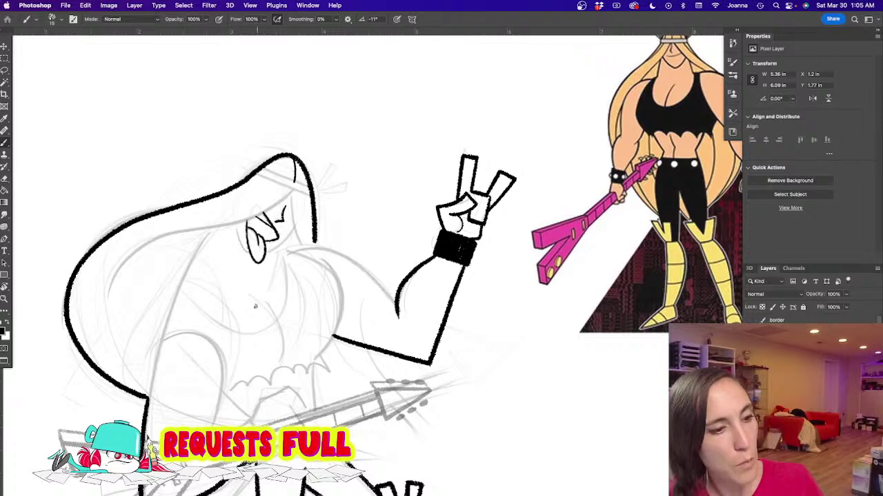
Step: Ink the upper body contours over the sketch: the raised arm's shoulder, the outer chest and the long back line under the hair
left_click_drag(268, 329, 517, 291)
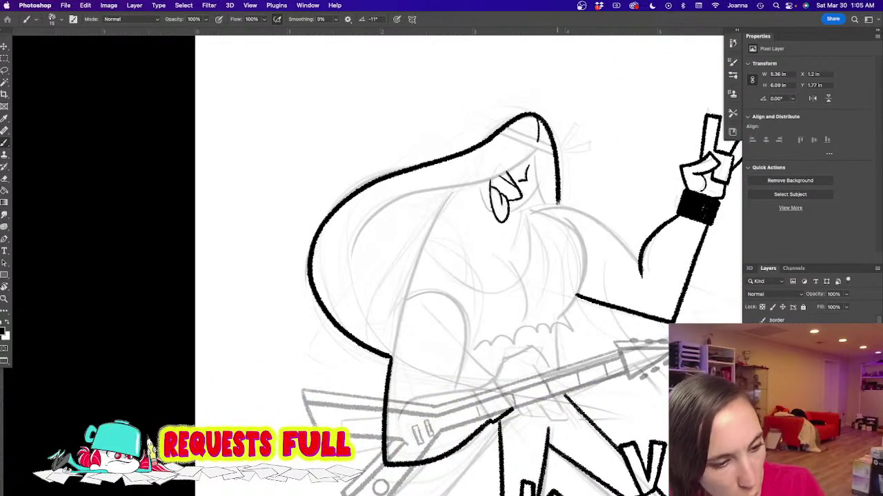
mouse_move(557, 202)
left_mouse_down()
mouse_move(625, 245)
mouse_move(640, 271)
left_mouse_up()
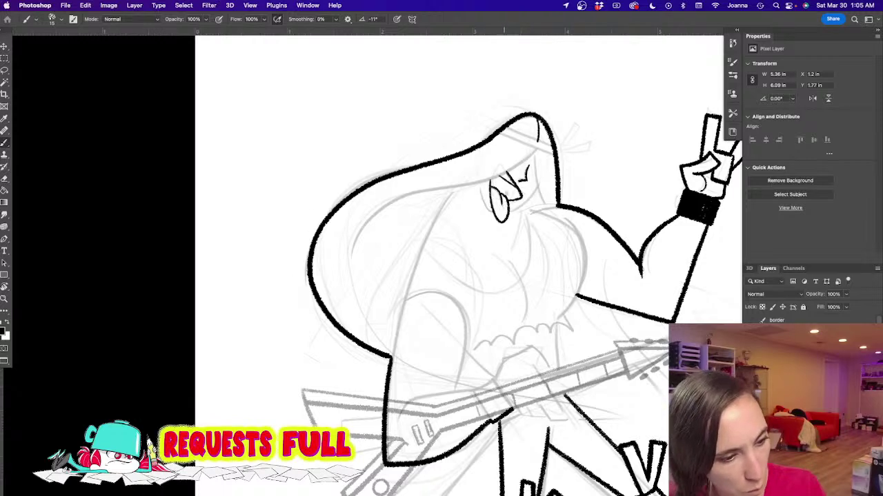
mouse_move(517, 209)
left_mouse_down()
mouse_move(570, 226)
mouse_move(585, 261)
mouse_move(558, 315)
left_mouse_up()
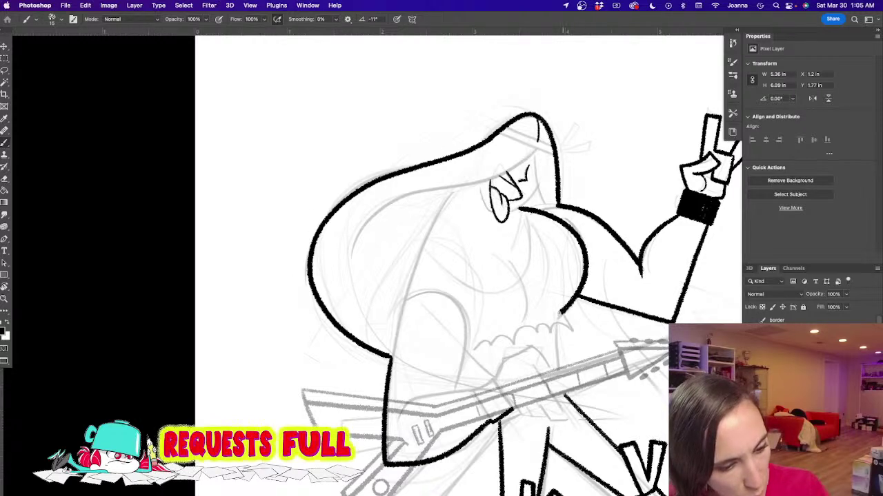
left_click_drag(427, 347, 399, 257)
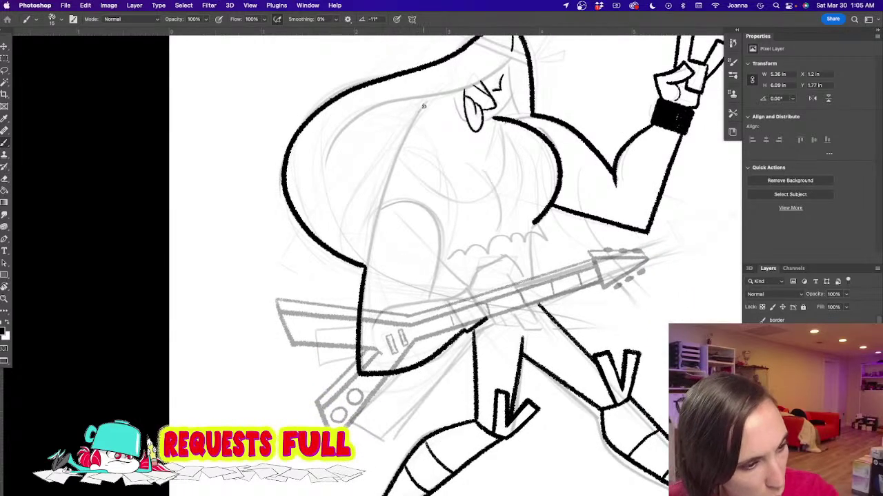
mouse_move(426, 99)
left_mouse_down()
mouse_move(400, 141)
mouse_move(365, 262)
left_mouse_up()
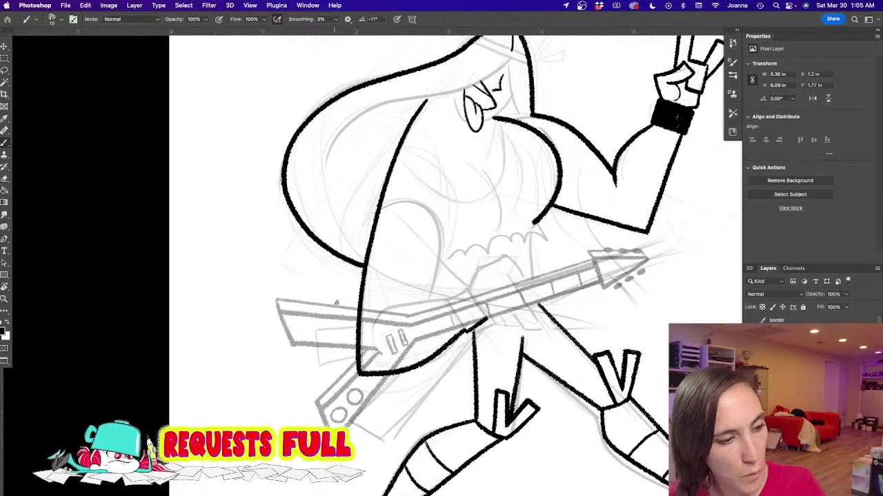
Step: Ink the lowered arm's rounded shoulder, forearm and wristband over the guitar sketch with a size 10 brush
key("[")
mouse_move(378, 206)
left_mouse_down()
mouse_move(405, 196)
mouse_move(438, 210)
mouse_move(446, 252)
mouse_move(428, 293)
left_mouse_up()
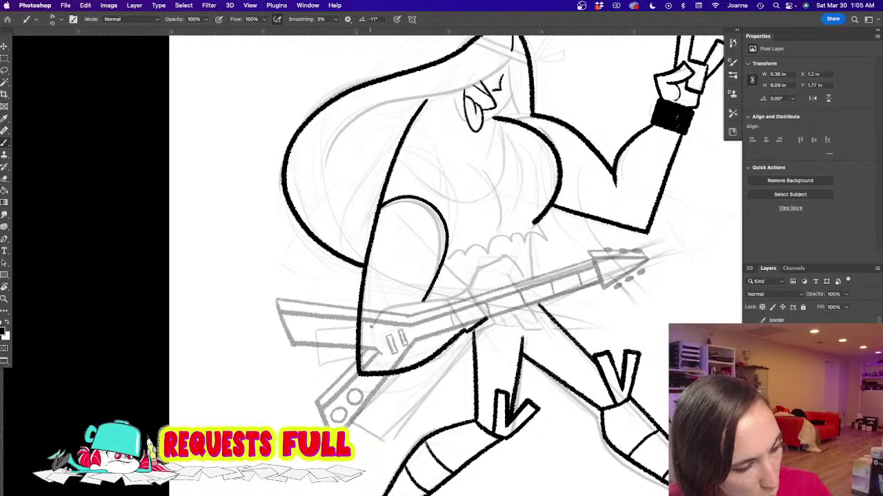
mouse_move(370, 343)
left_mouse_down()
mouse_move(389, 306)
mouse_move(446, 298)
mouse_move(466, 330)
left_mouse_up()
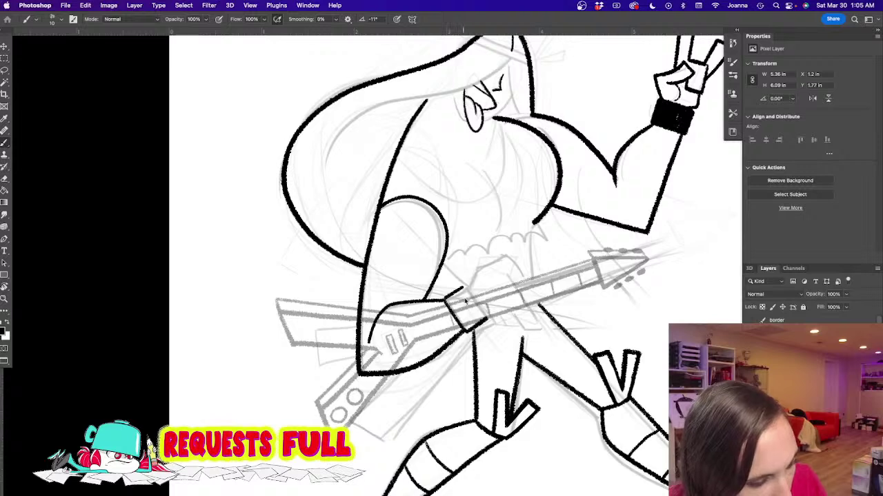
left_click_drag(464, 288, 485, 319)
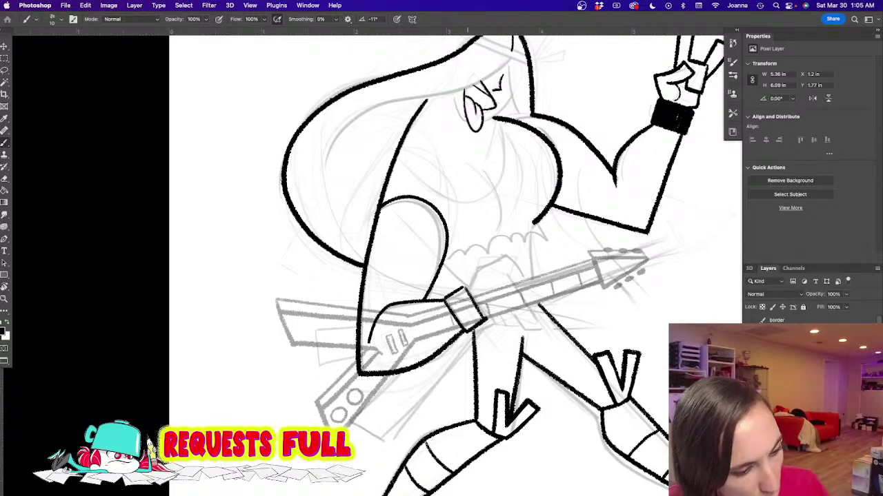
Step: Ink the hand gripping the guitar neck and undo the last finger strokes
mouse_move(471, 286)
left_mouse_down()
mouse_move(473, 272)
mouse_move(496, 259)
mouse_move(524, 276)
mouse_move(519, 301)
mouse_move(537, 330)
mouse_move(502, 324)
left_mouse_up()
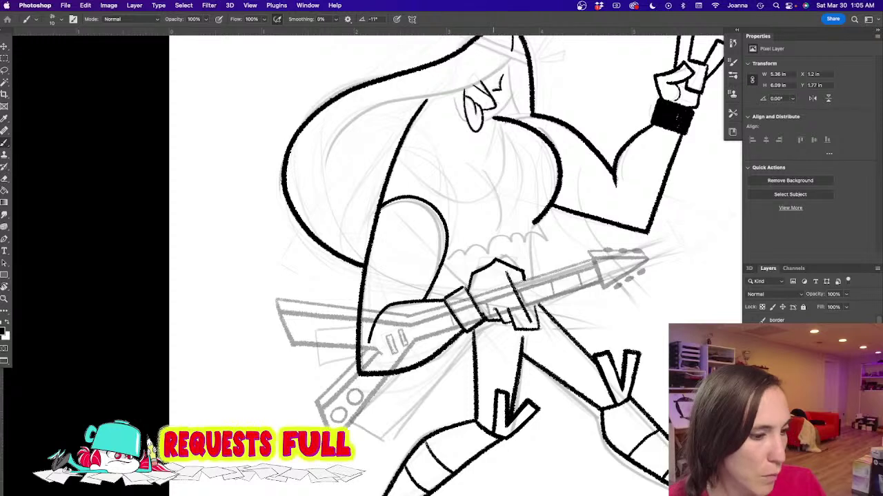
key("super+z")
key("super+z")
key("super+z")
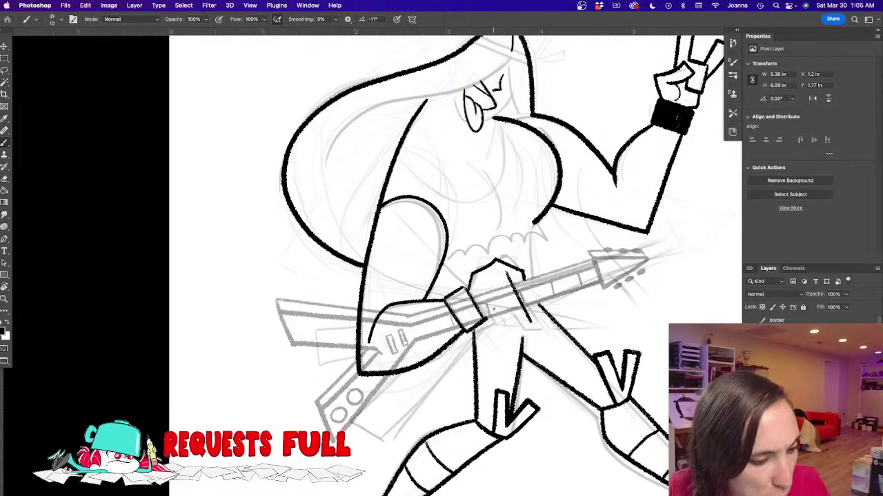
Step: Redraw the fingers wrapped under the guitar neck, deleting a stray bit of line beside the index finger
mouse_move(502, 304)
left_mouse_down()
mouse_move(513, 326)
mouse_move(532, 321)
mouse_move(535, 305)
left_mouse_up()
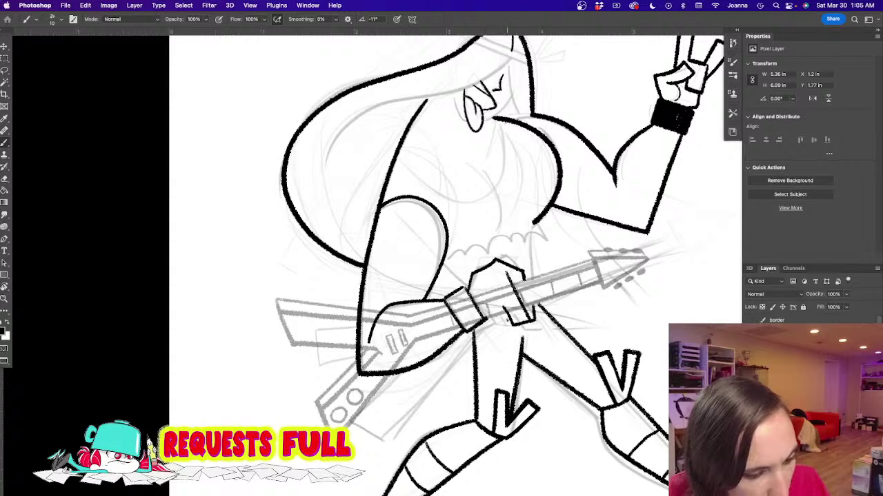
key("l")
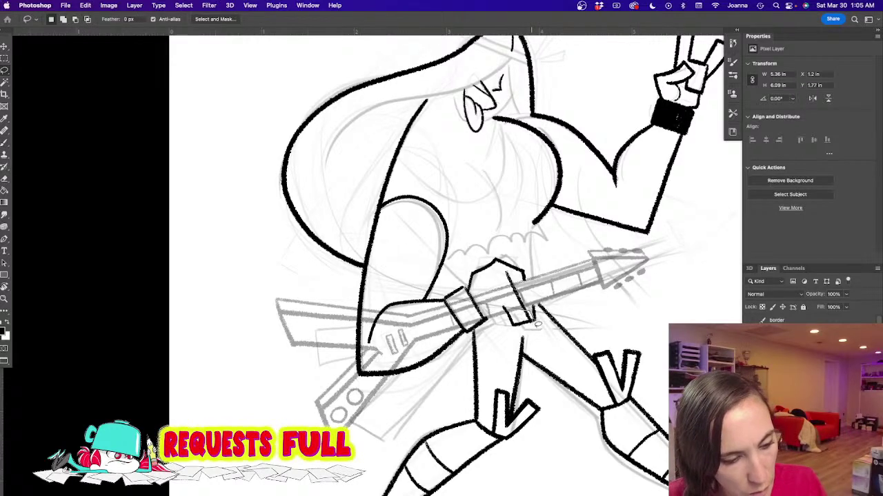
left_click_drag(526, 324, 524, 315)
key("BackSpace")
key("super+d")
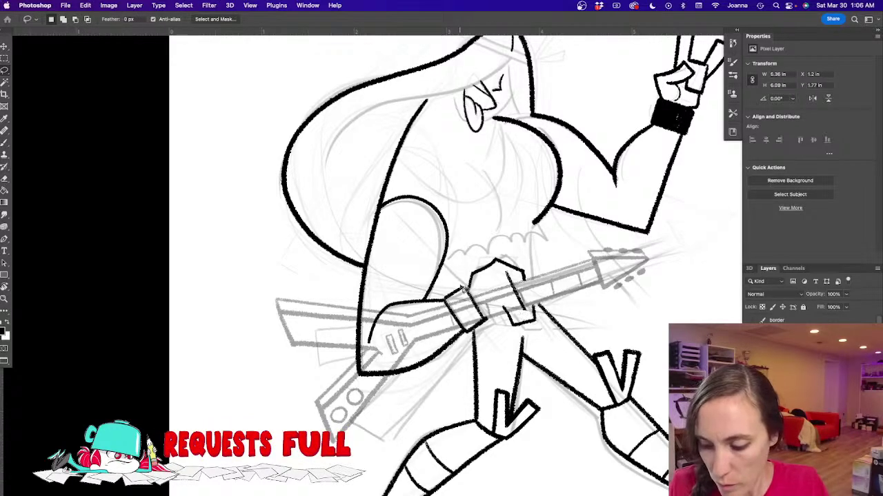
key("b")
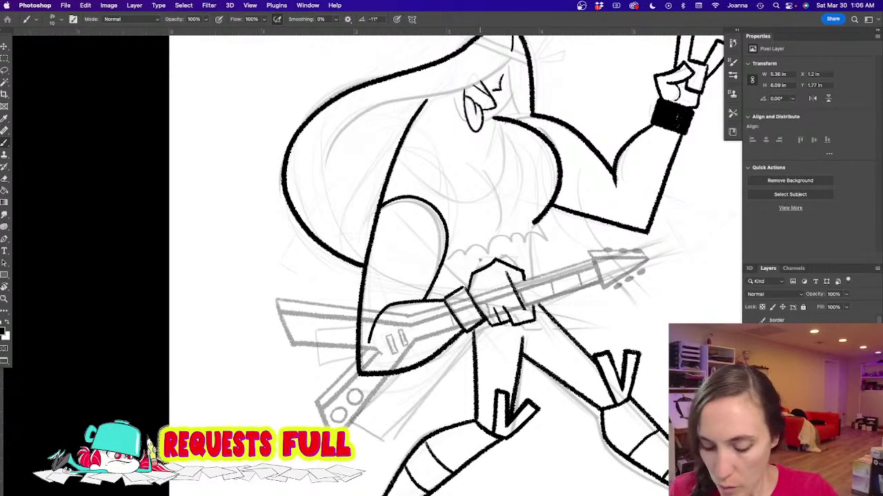
Step: Delete the angular top edge of the gripping hand and redraw it as a smooth rounded curve
key("l")
mouse_move(474, 267)
left_mouse_down()
mouse_move(477, 293)
mouse_move(498, 267)
mouse_move(482, 239)
mouse_move(478, 247)
mouse_move(499, 244)
mouse_move(491, 268)
left_mouse_up()
key("BackSpace")
key("super+d")
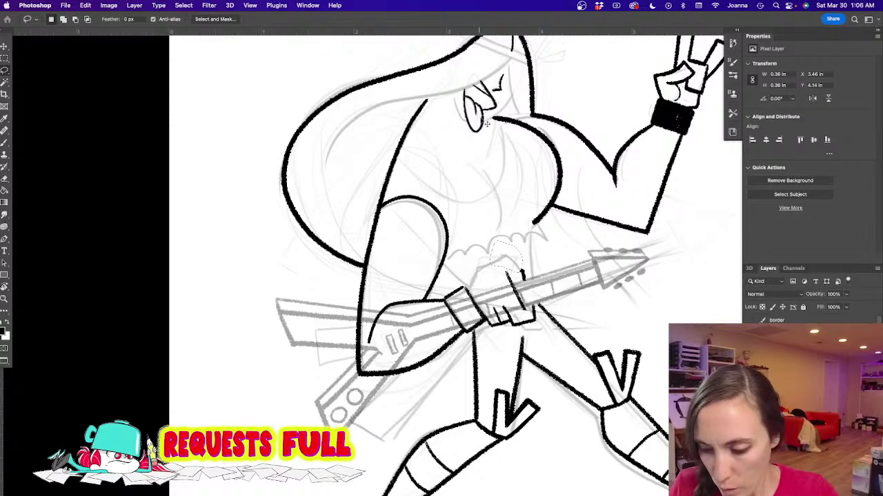
key("b")
mouse_move(523, 273)
left_mouse_down()
mouse_move(486, 263)
mouse_move(471, 293)
left_mouse_up()
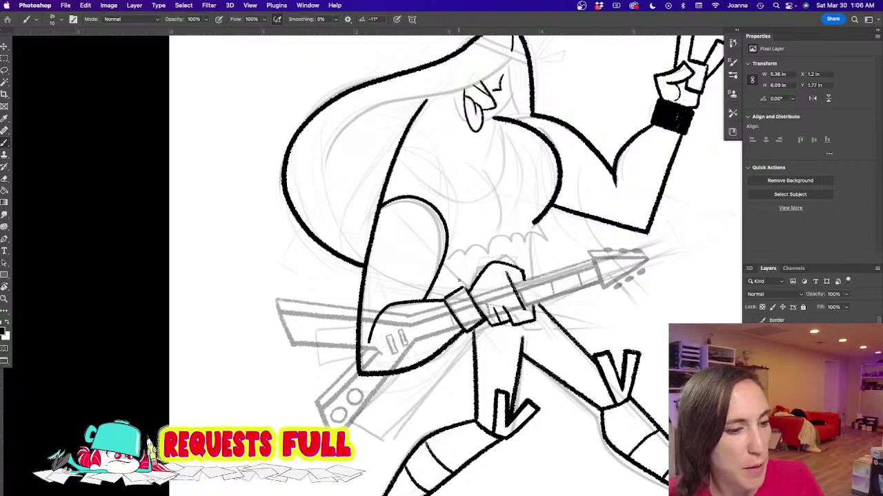
Step: Ink the inner chest curve, then both sides of the waist with a size 15 brush
mouse_move(476, 159)
left_mouse_down()
mouse_move(493, 182)
mouse_move(498, 236)
left_mouse_up()
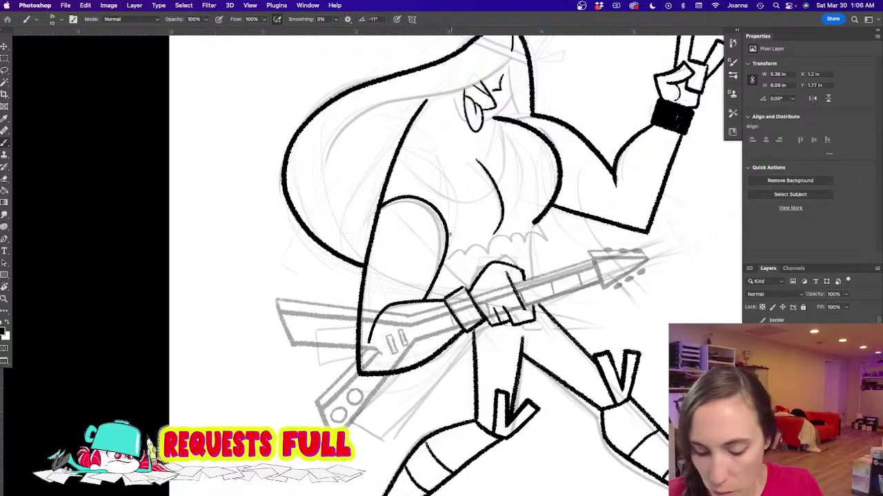
key("bracketright")
left_click_drag(460, 289, 439, 271)
left_click_drag(530, 236, 532, 274)
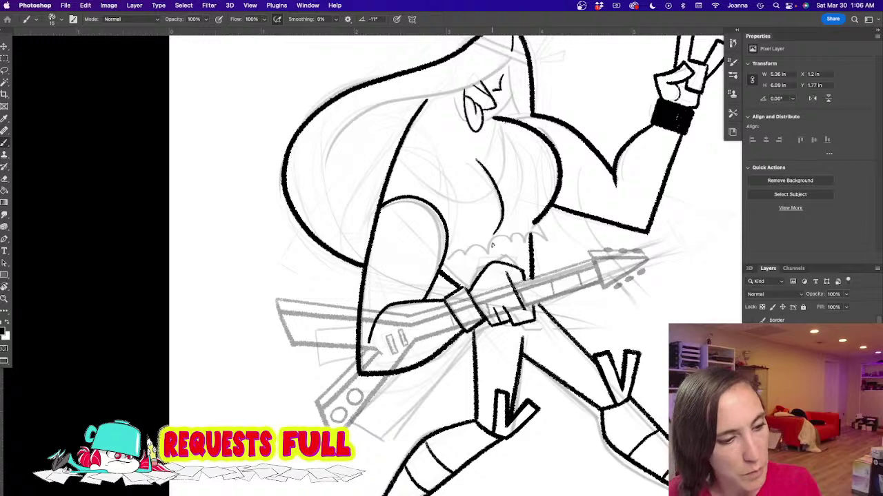
Step: Ink the cheek and jaw, plus the inner hair edges beside the face and sweeping back from the forehead
left_click_drag(422, 299, 430, 378)
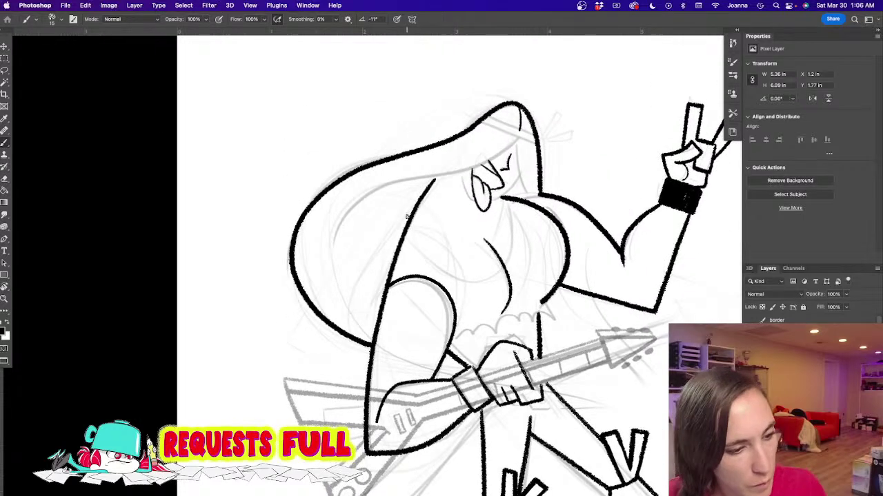
left_click_drag(460, 171, 464, 193)
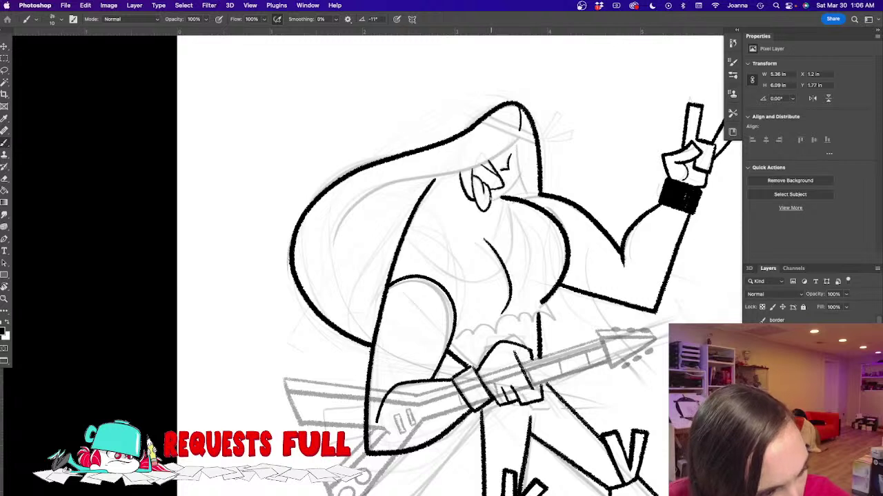
left_click_drag(492, 200, 520, 178)
left_click_drag(520, 179, 491, 200)
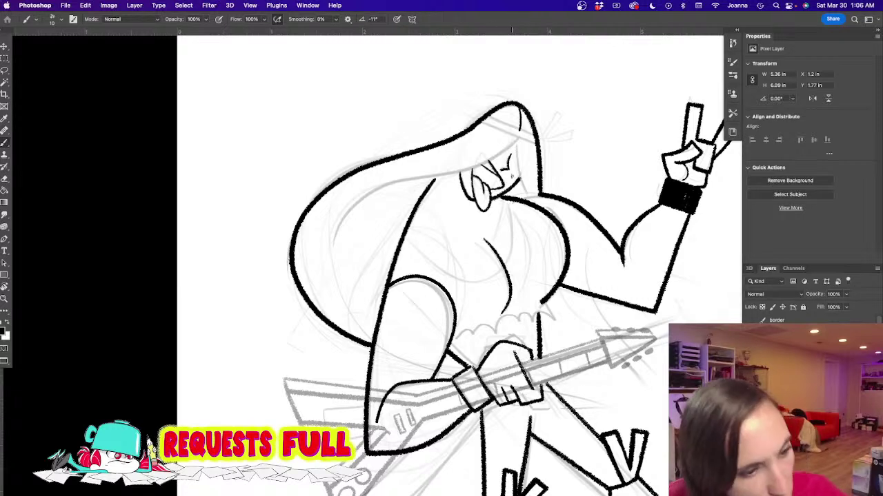
left_click_drag(516, 140, 527, 197)
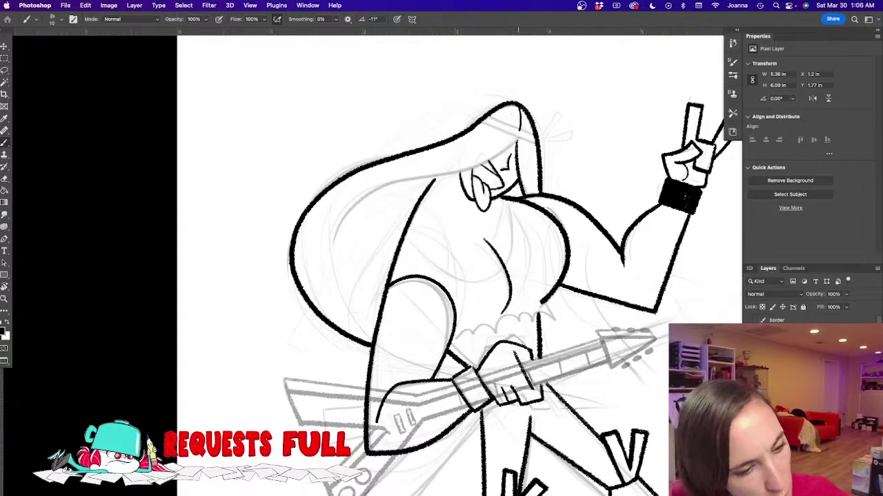
mouse_move(518, 138)
left_mouse_down()
mouse_move(476, 166)
mouse_move(400, 181)
mouse_move(349, 207)
mouse_move(316, 252)
mouse_move(318, 296)
left_mouse_up()
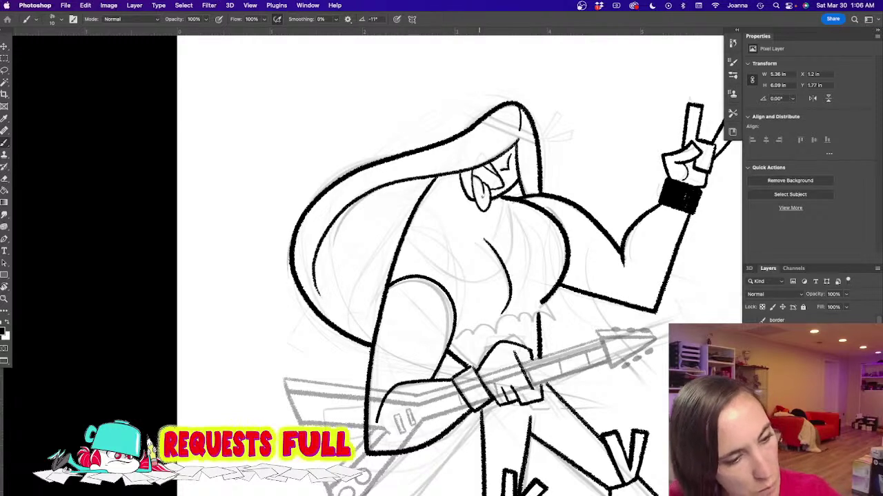
left_click_drag(501, 200, 478, 233)
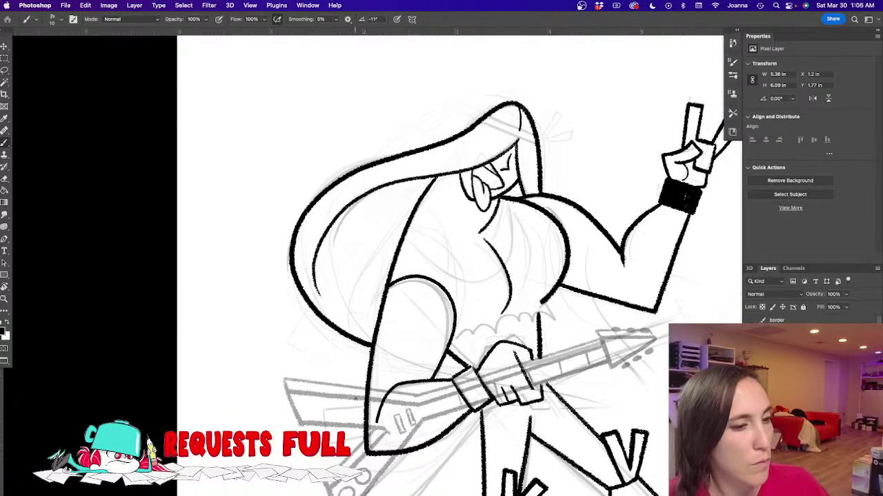
left_click_drag(503, 270, 476, 350)
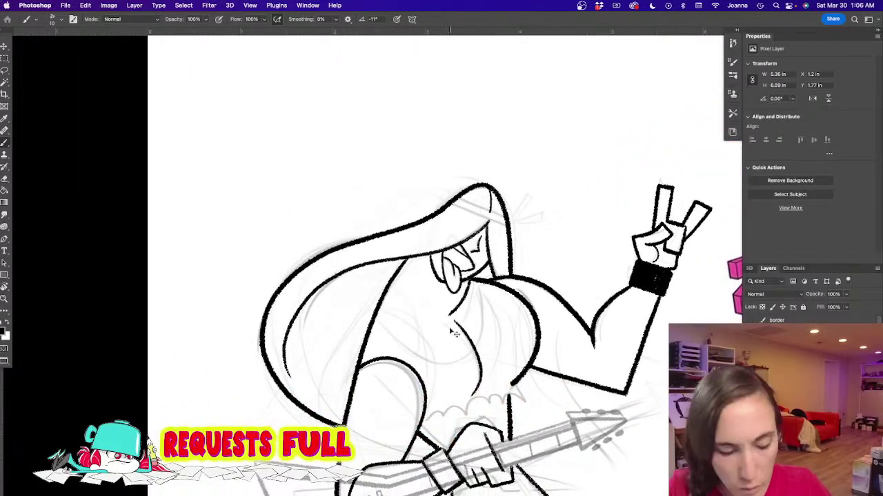
key("super+z")
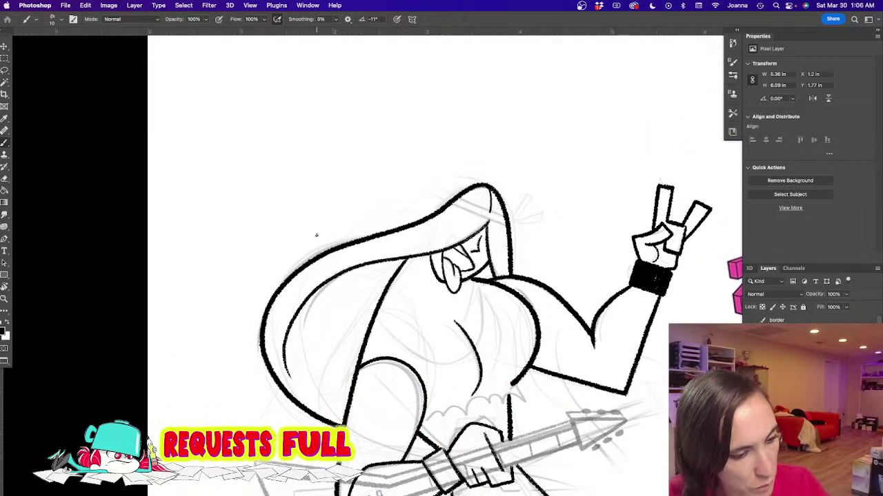
Step: Ink the curved neckline of the crop top and its ragged scalloped hem above the waist
left_click_drag(469, 293, 450, 315)
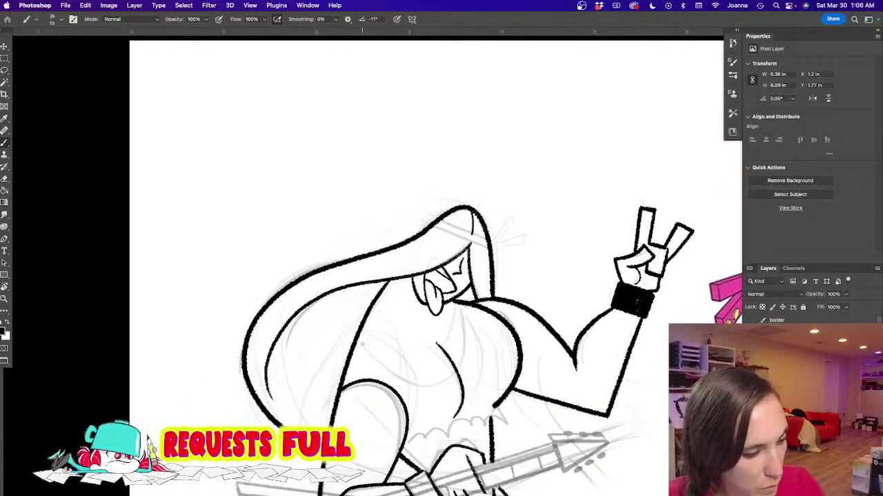
mouse_move(355, 340)
left_mouse_down()
mouse_move(391, 368)
mouse_move(470, 359)
mouse_move(451, 306)
left_mouse_up()
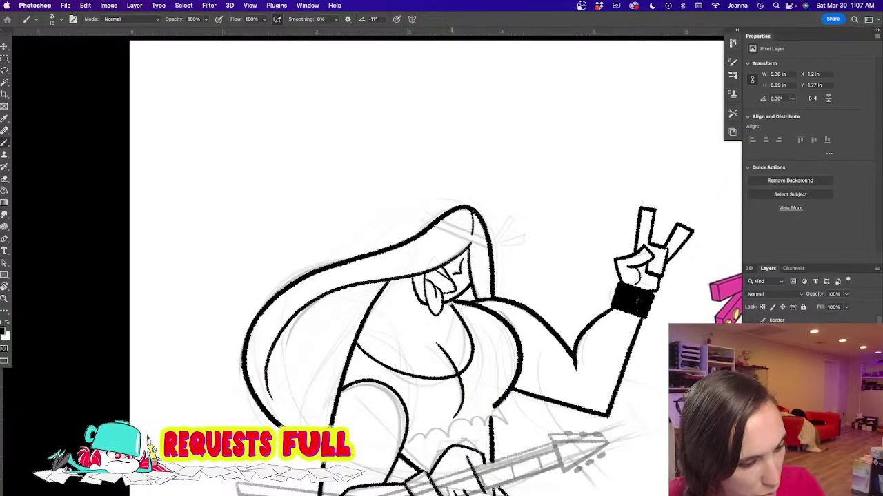
left_click_drag(319, 392, 382, 345)
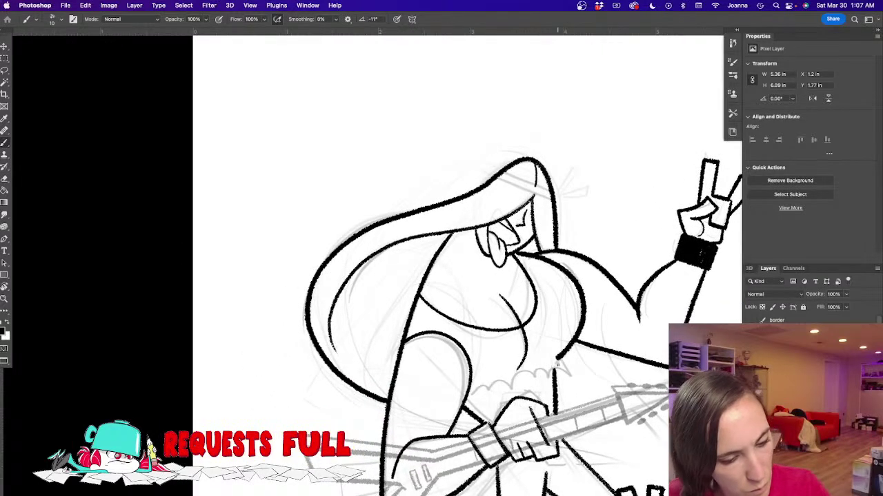
mouse_move(558, 358)
left_mouse_down()
mouse_move(575, 376)
mouse_move(539, 370)
mouse_move(466, 403)
left_mouse_up()
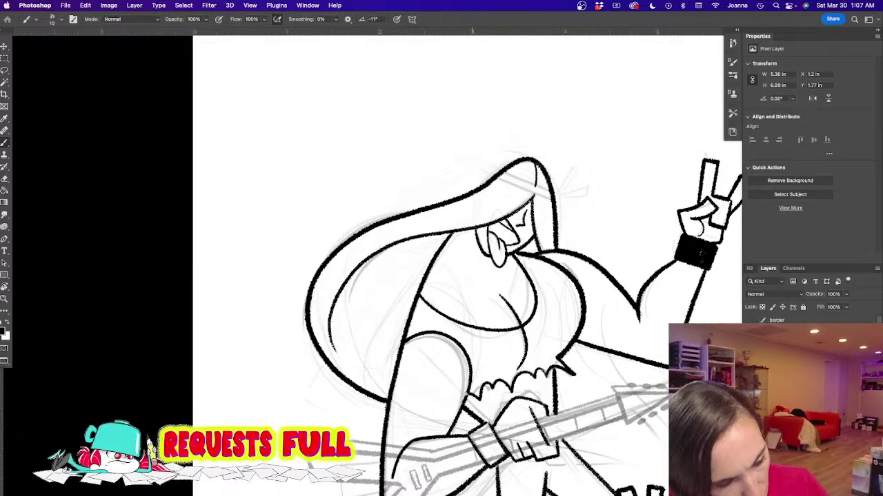
left_click_drag(352, 389, 445, 270)
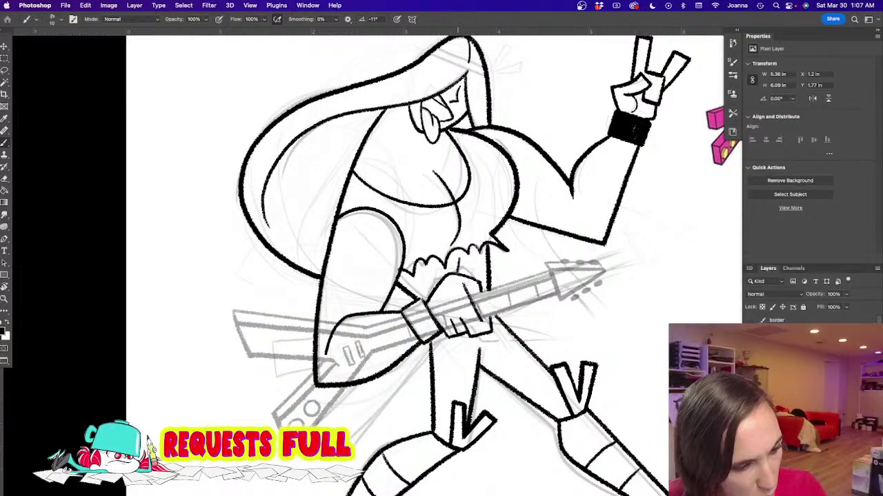
scroll(414, 261, "down", 3)
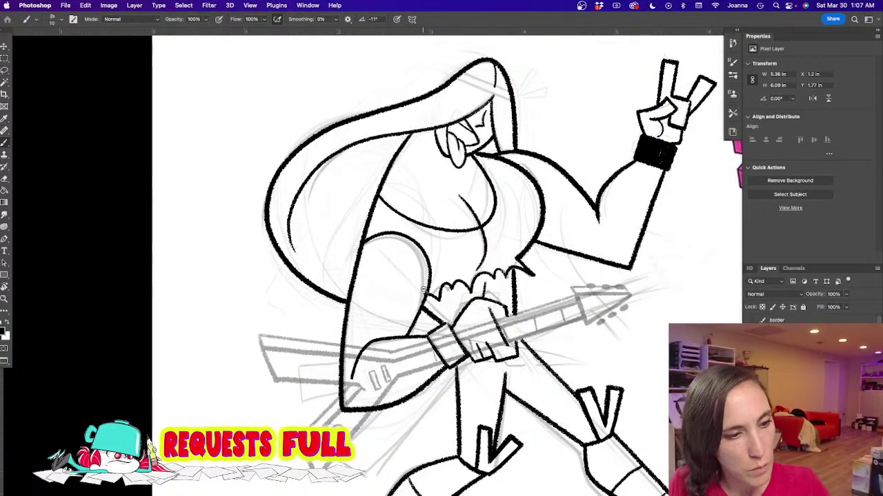
scroll(430, 262, "down", 2)
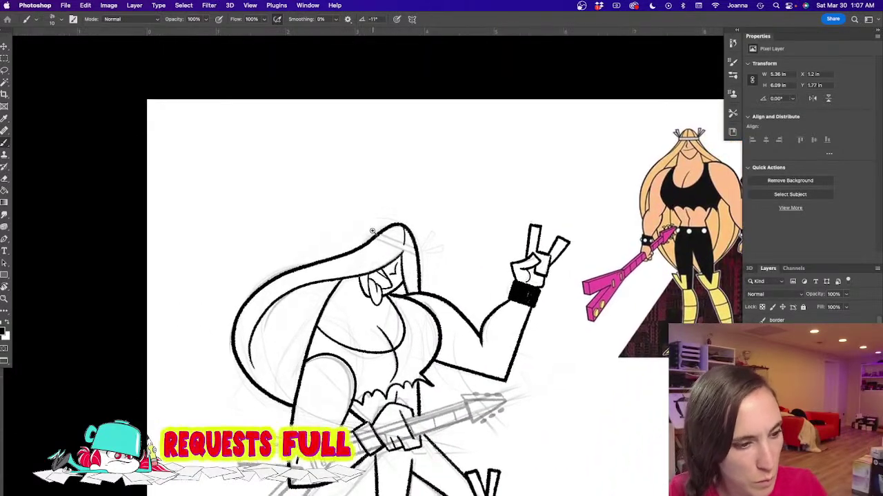
Step: Ink the headband across the forehead and the forked tips sticking out on both sides of the head
scroll(370, 205, "up", 5)
left_click_drag(383, 237, 456, 267)
left_click_drag(376, 244, 461, 277)
mouse_move(384, 238)
left_mouse_down()
mouse_move(374, 190)
mouse_move(376, 237)
left_mouse_up()
left_click_drag(344, 204, 374, 243)
mouse_move(462, 261)
left_mouse_down()
mouse_move(491, 228)
mouse_move(469, 262)
mouse_move(510, 248)
mouse_move(462, 275)
left_mouse_up()
left_click(283, 347, "alt")
left_click(283, 346, "alt")
left_click_drag(208, 395, 313, 250)
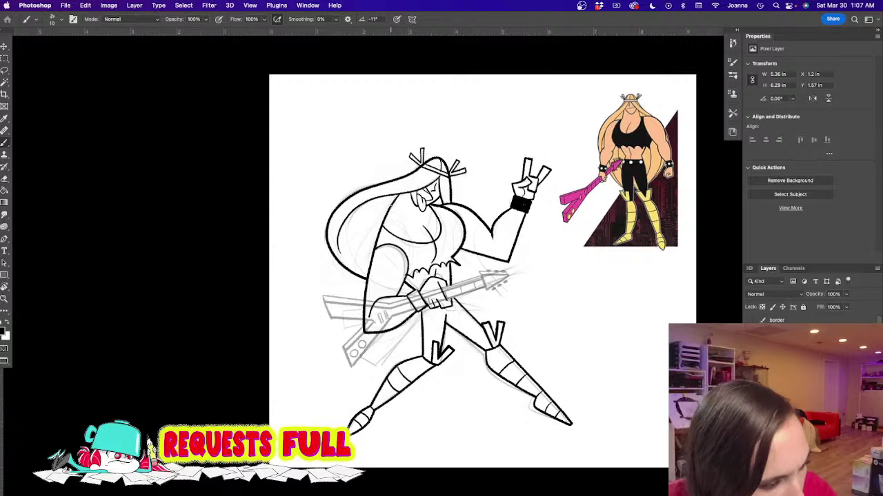
key("Tab")
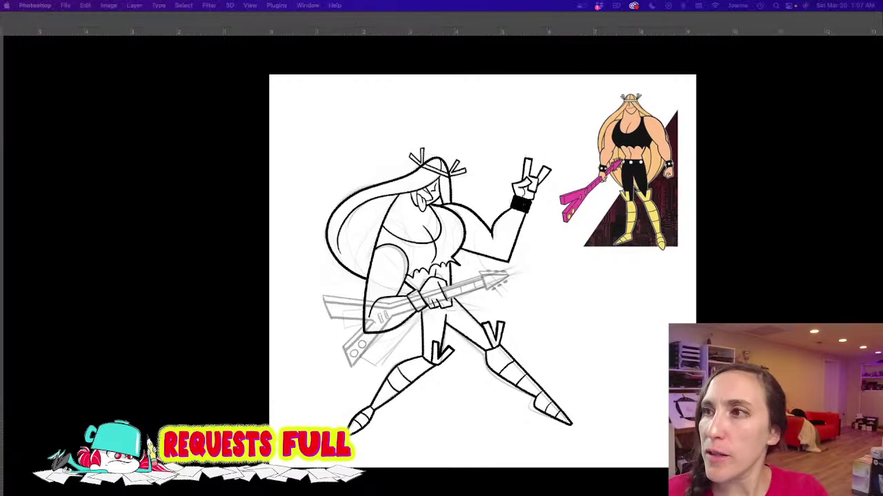
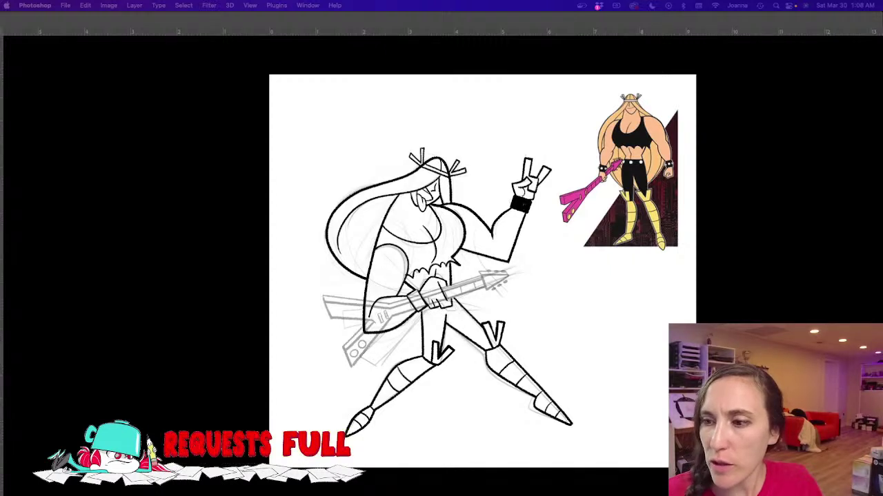
key("Tab")
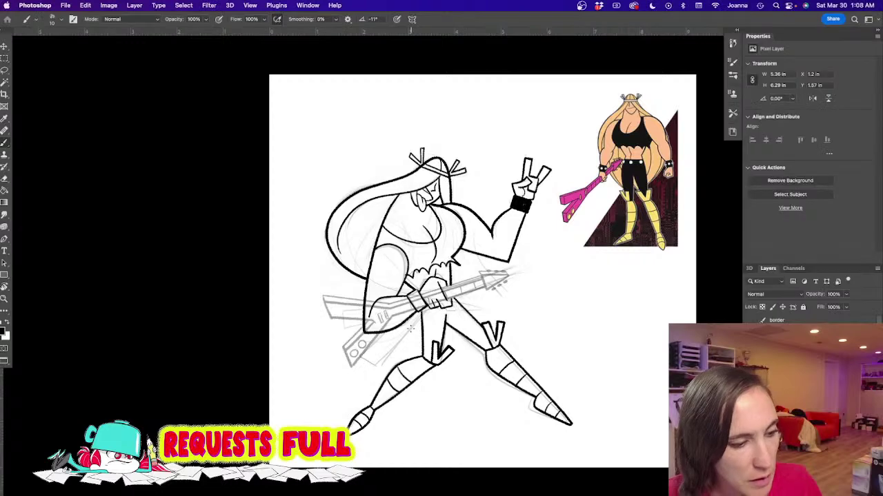
Step: Extend the inked thigh line below the gripping hand down to the boot top
left_click_drag(348, 329, 426, 320)
left_click(433, 319, "super")
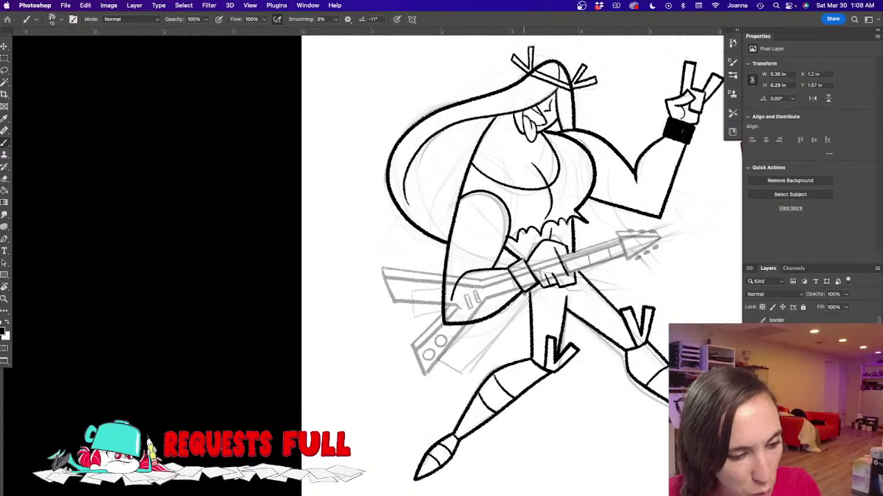
left_click_drag(531, 337, 532, 357)
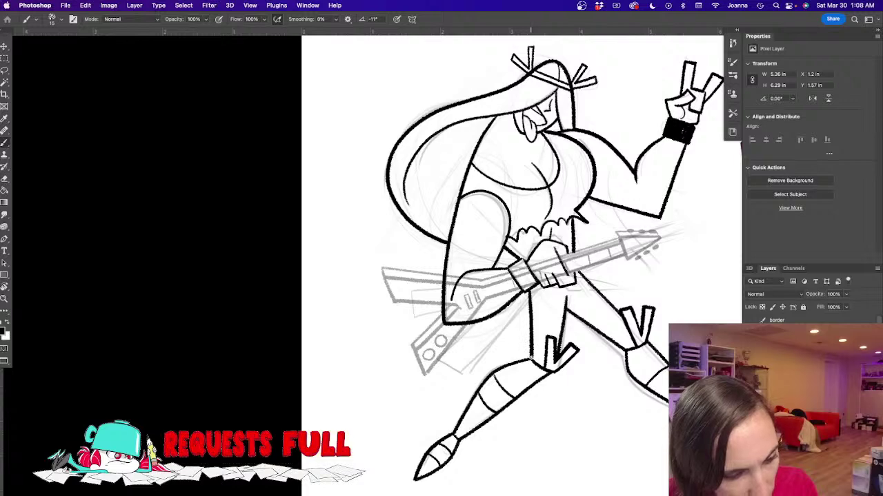
Step: Fill the gripping arm's wristband solid black, and fill the remaining gaps in the raised arm's wristband
scroll(499, 258, "up", 3)
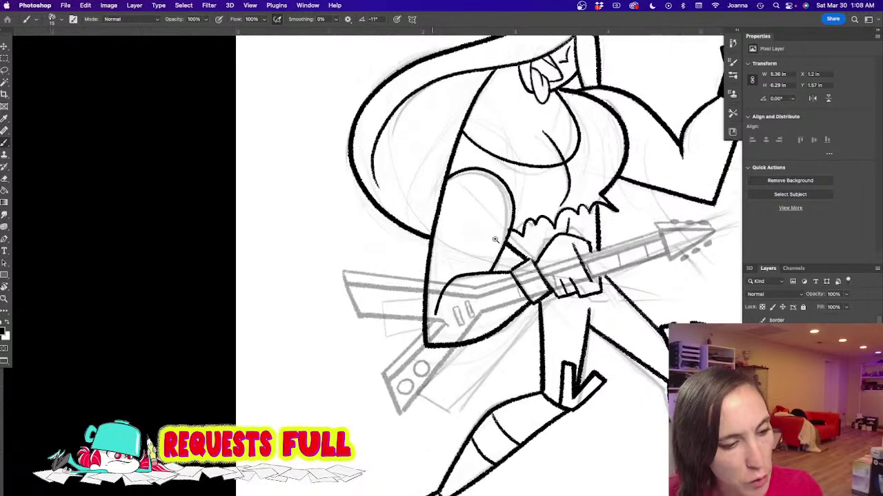
mouse_move(516, 277)
left_mouse_down()
mouse_move(532, 300)
mouse_move(549, 289)
mouse_move(534, 266)
mouse_move(525, 278)
mouse_move(532, 295)
mouse_move(527, 275)
left_mouse_up()
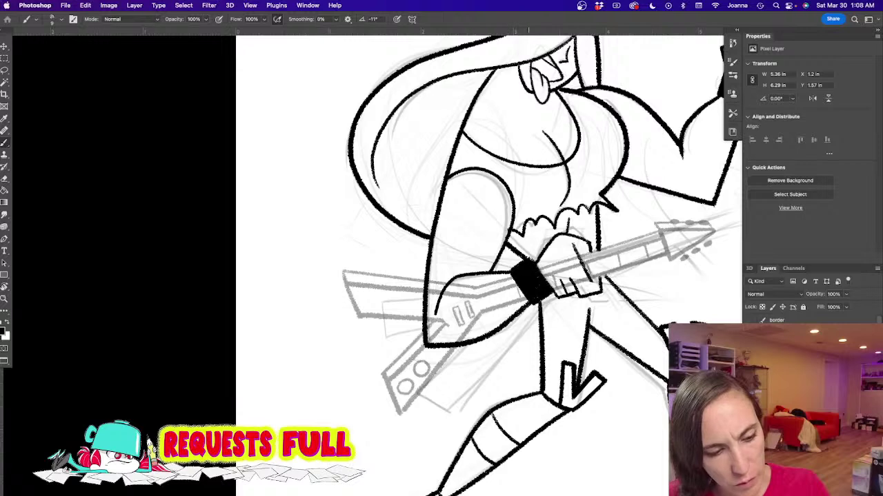
left_click_drag(475, 268, 386, 368)
left_click_drag(440, 284, 417, 296)
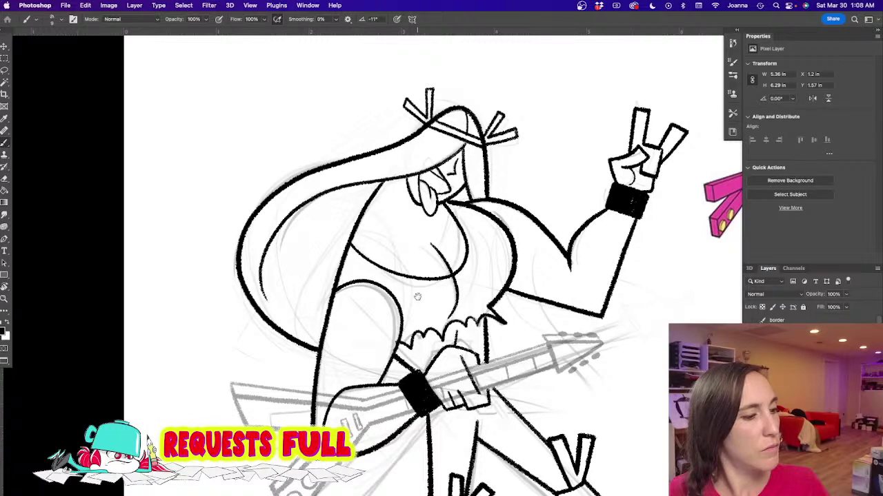
left_click_drag(417, 297, 419, 296)
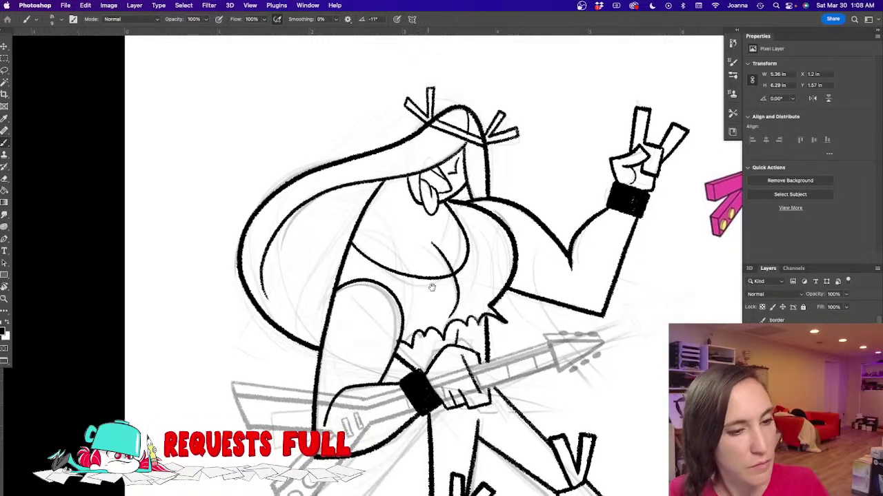
left_click_drag(631, 200, 633, 210)
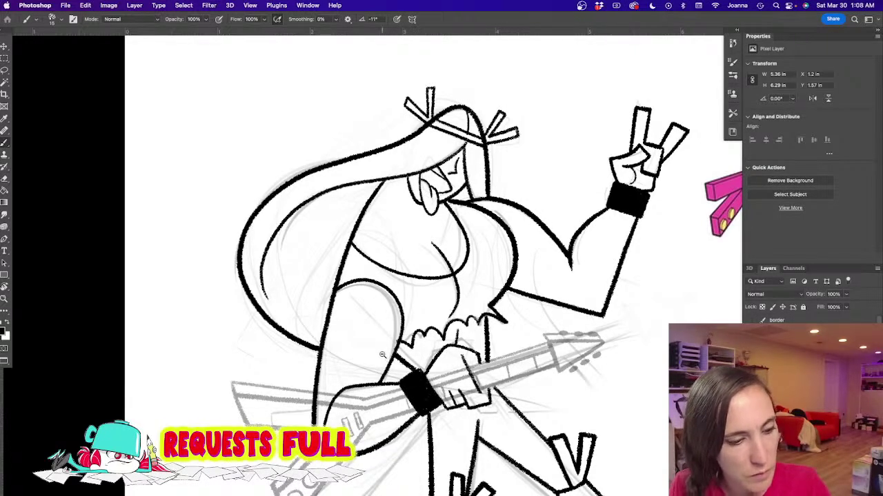
Step: Lasso and delete the excess ink along the upper and lower ends of the gripping arm's wristband
scroll(383, 359, "down", 2)
mouse_move(344, 348)
left_mouse_down()
mouse_move(315, 304)
mouse_move(334, 274)
mouse_move(255, 370)
mouse_move(297, 364)
mouse_move(396, 311)
mouse_move(437, 302)
left_mouse_up()
scroll(437, 302, "up", 3)
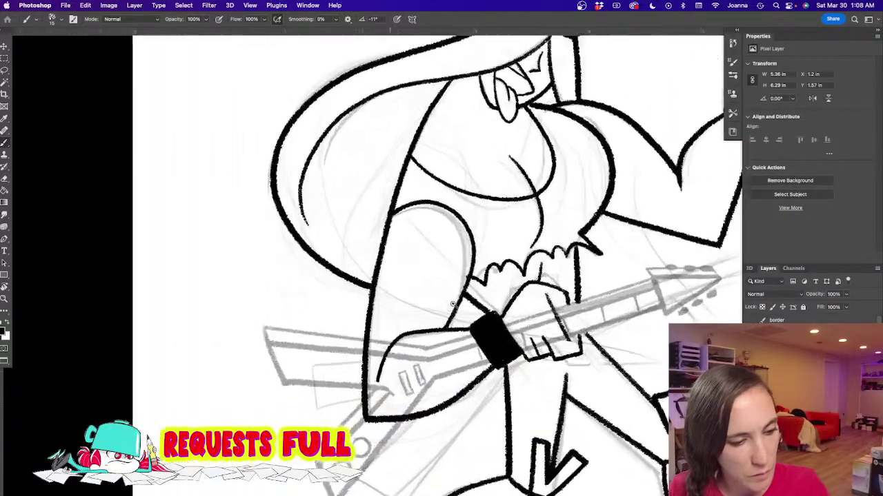
key("l")
mouse_move(501, 302)
left_mouse_down()
mouse_move(476, 322)
mouse_move(502, 320)
mouse_move(511, 304)
left_mouse_up()
key("Delete")
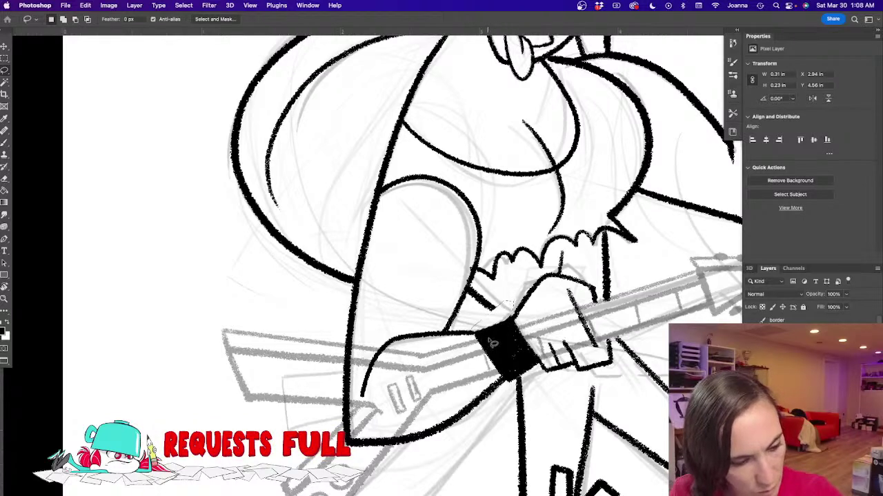
left_click_drag(513, 374, 542, 354)
key("Delete")
key("super+d")
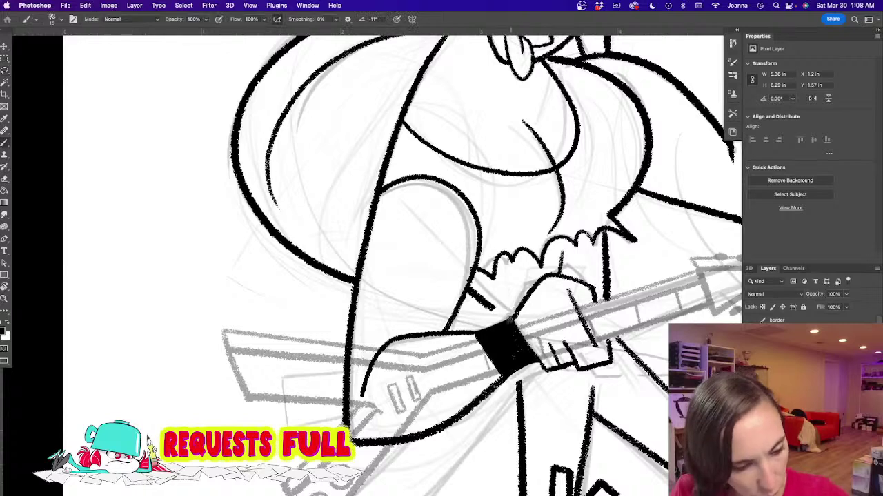
Step: Redraw the lower end and the forearm-side edge of the gripping arm's wristband in black
key("b")
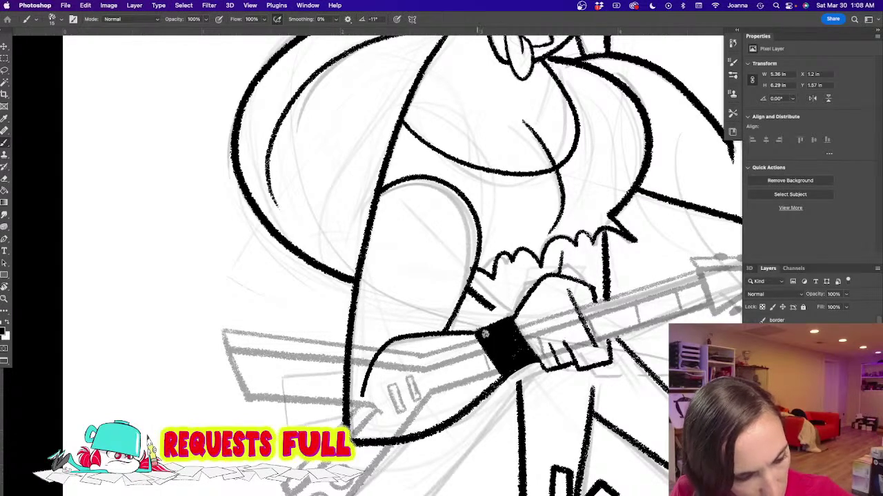
left_click_drag(533, 359, 506, 375)
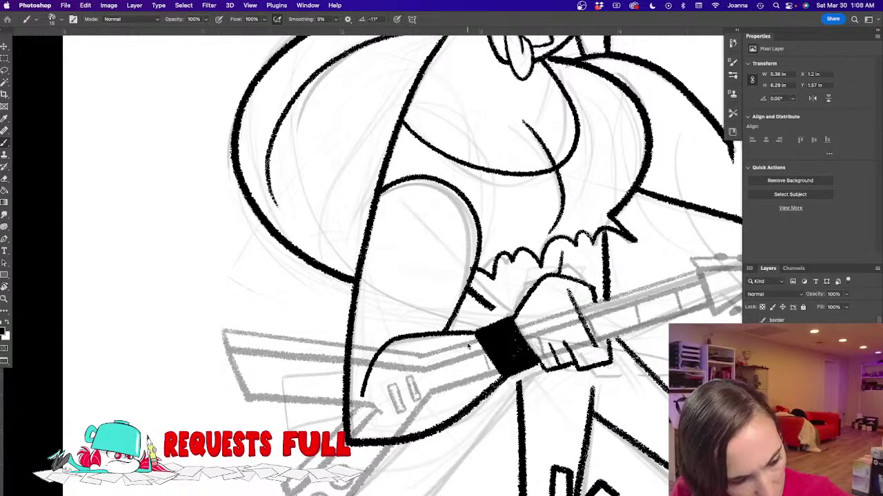
left_click_drag(475, 333, 501, 378)
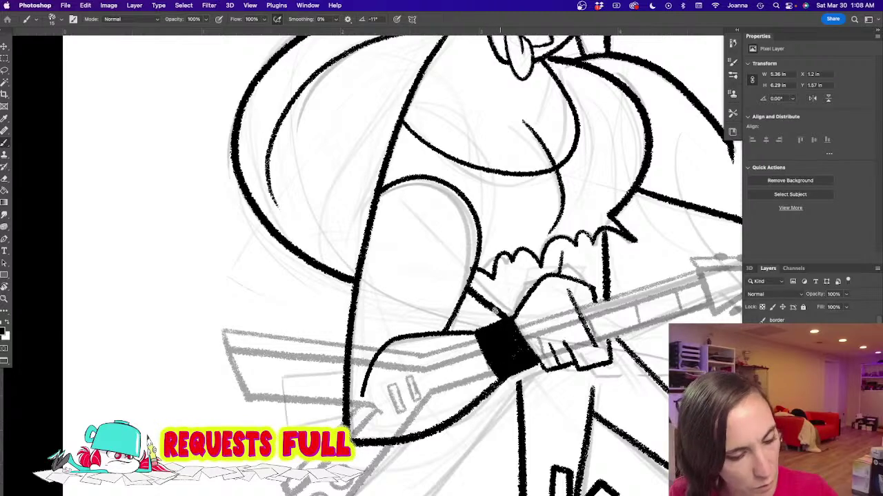
Step: Lasso and delete the rough ink along both outer sides of the raised arm's wristband to straighten them
left_click(444, 338, "alt")
scroll(444, 339, "down", 2)
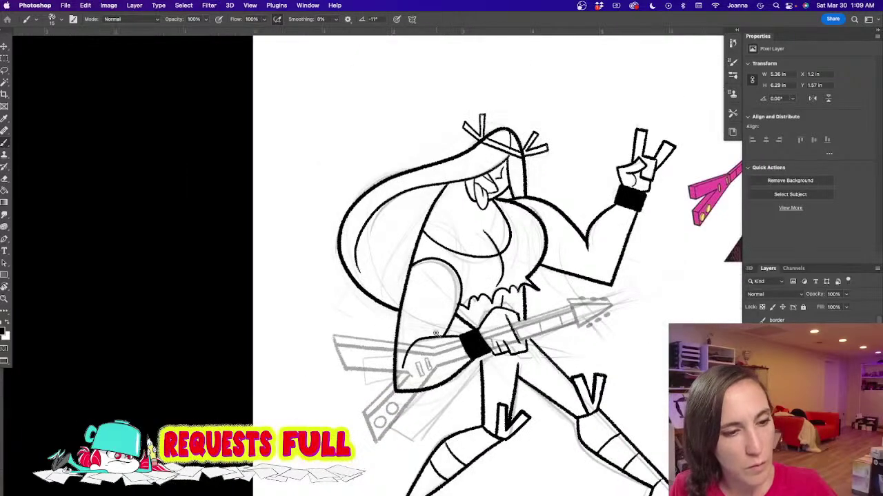
scroll(613, 196, "up", 5)
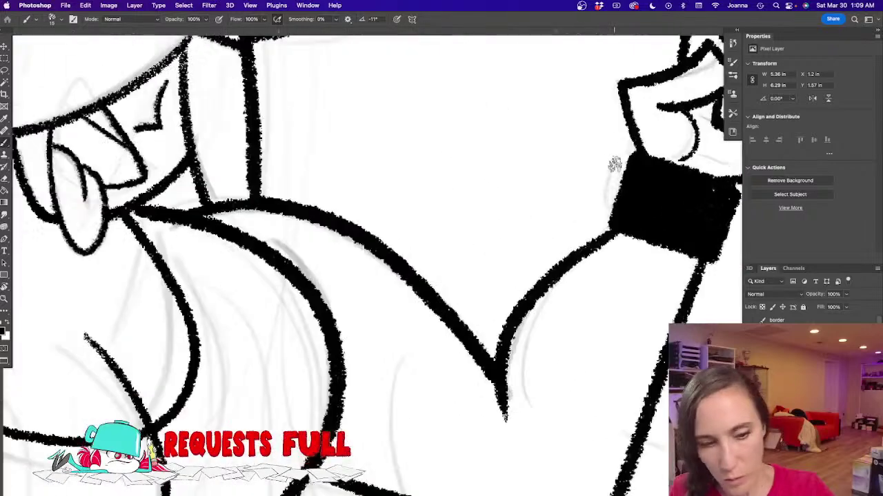
key("l")
mouse_move(636, 154)
left_mouse_down()
mouse_move(620, 225)
mouse_move(601, 229)
mouse_move(622, 144)
left_mouse_up()
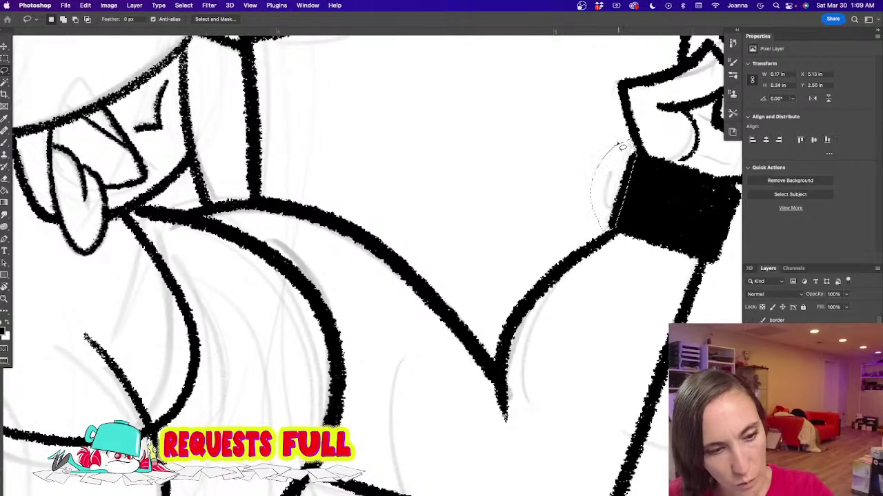
key("Delete")
key("super+d")
scroll(495, 282, "right", 3)
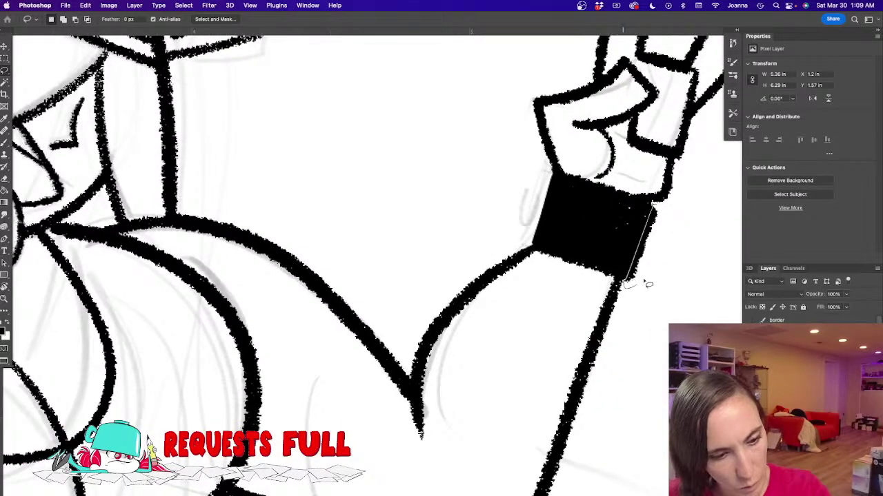
left_click(420, 284, "alt")
left_click(420, 284, "alt")
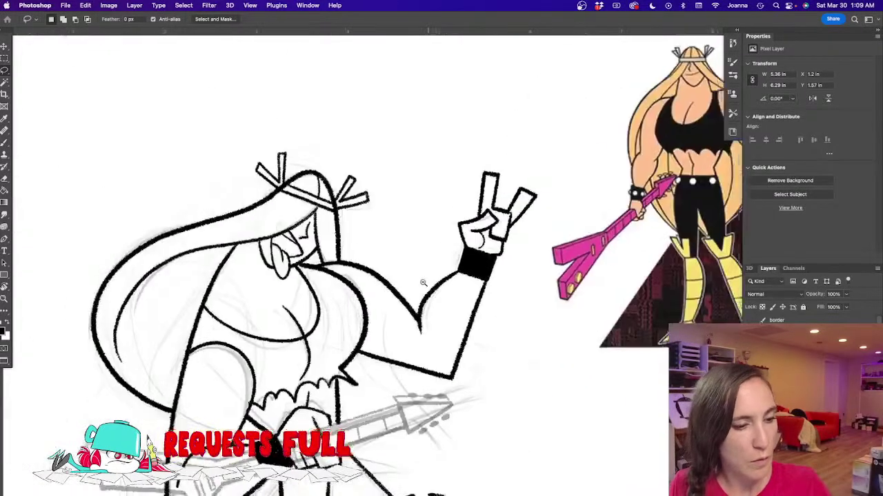
left_click(420, 285, "alt")
Step: Lasso and delete a strip from the hand-side edge of the gripping arm's wristband
left_click_drag(291, 336, 321, 316)
scroll(321, 315, "up", 3)
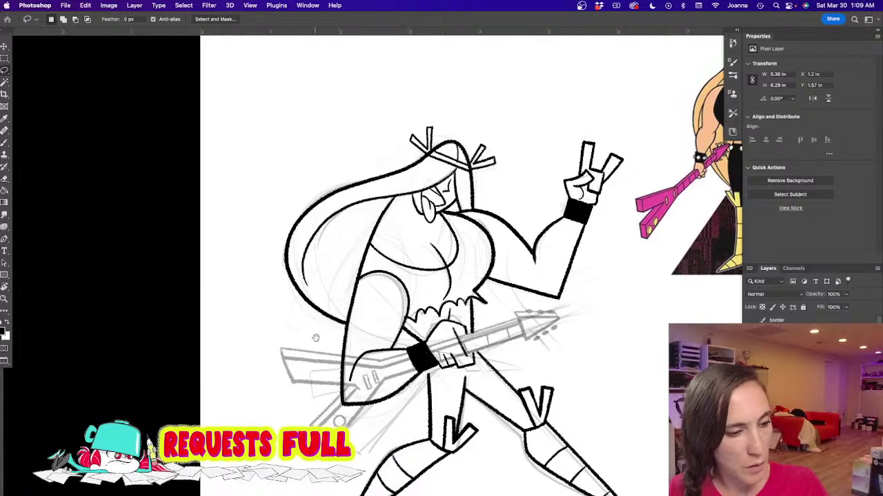
scroll(374, 372, "up", 2)
scroll(374, 373, "up", 2)
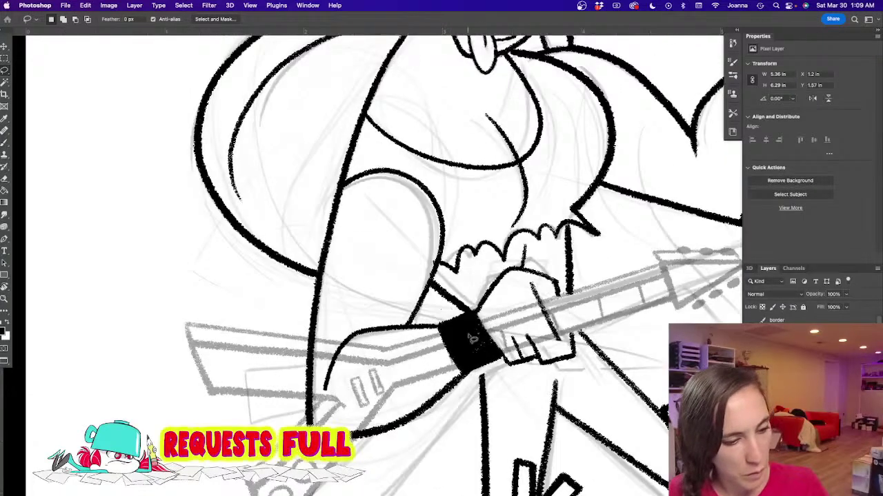
mouse_move(489, 342)
left_mouse_down()
mouse_move(509, 368)
mouse_move(478, 314)
left_mouse_up()
key("Delete")
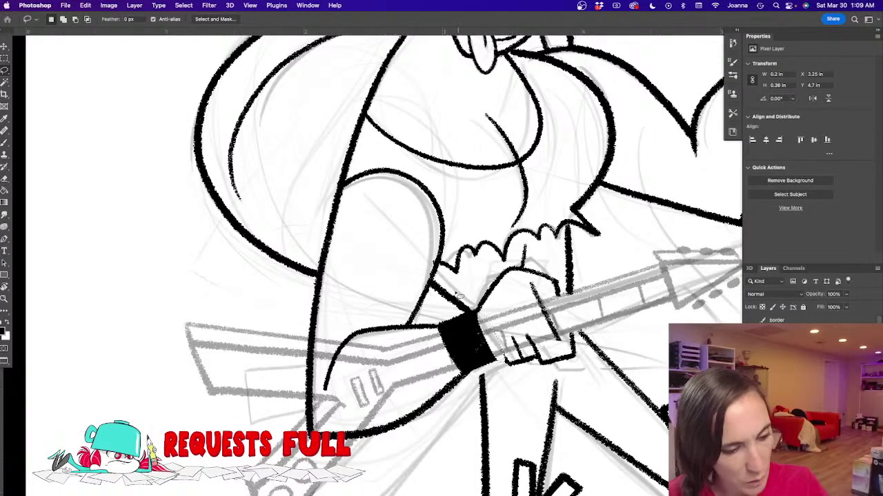
key("super+d")
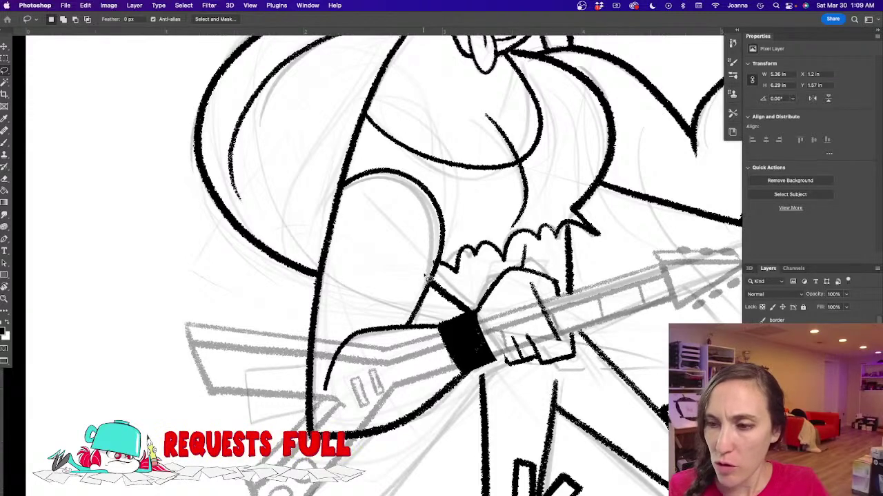
Step: Erase the stray line end beside the gripping fingers and ink a clean edge from the wristband to the fingers
key("b")
mouse_move(476, 324)
left_mouse_down()
mouse_move(488, 357)
mouse_move(509, 365)
left_mouse_up()
key("e")
key("b")
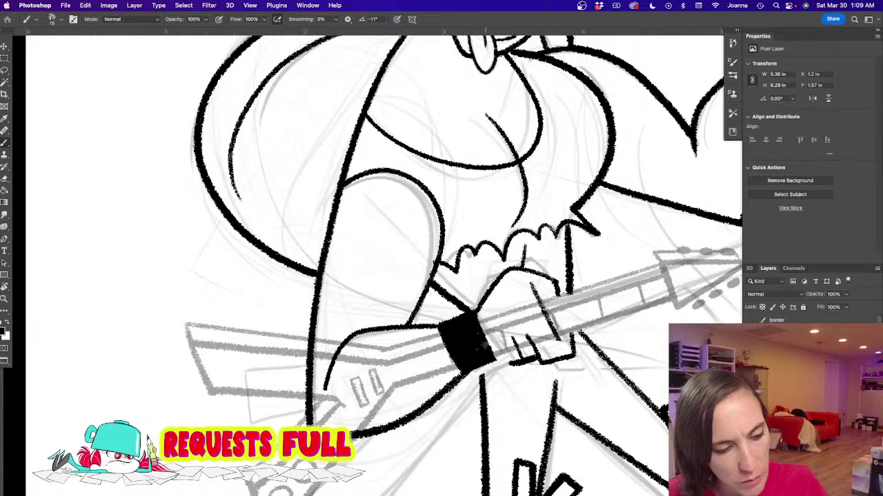
left_click_drag(479, 332, 506, 366)
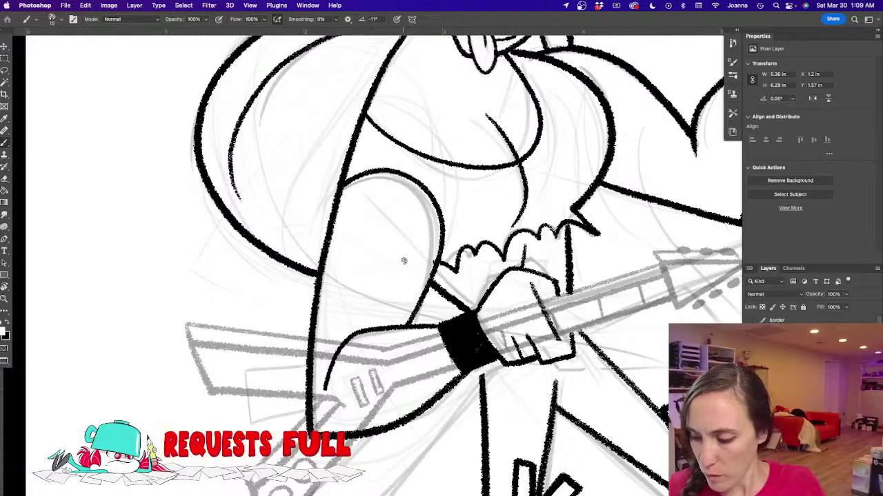
Step: Paint three white oval studs across the gripping arm's black wristband, undoing strokes that do not fit
key("bracketleft")
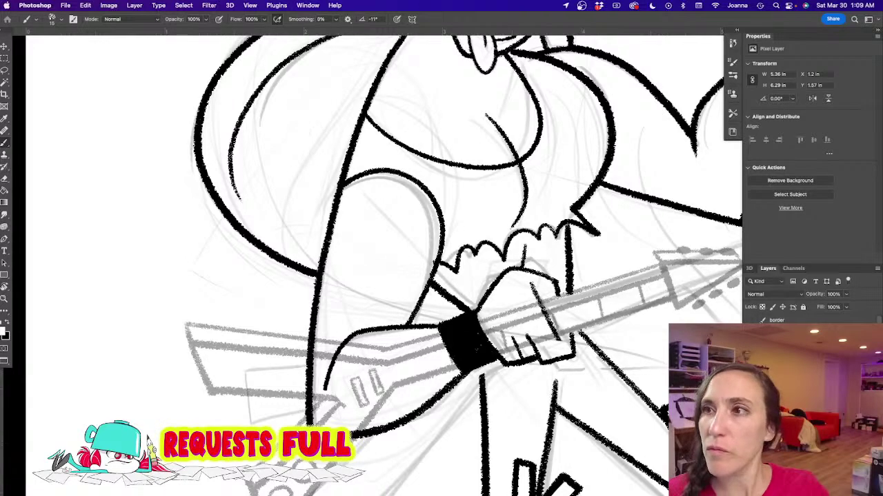
key("Tab")
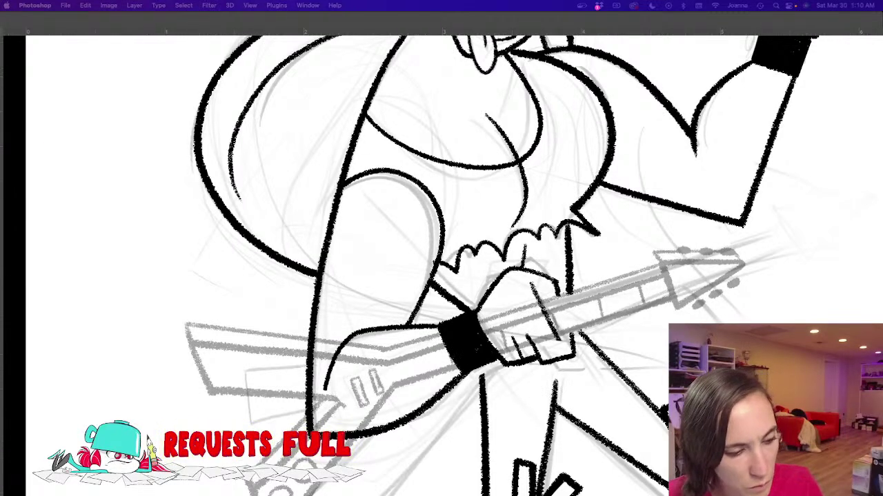
key("Tab")
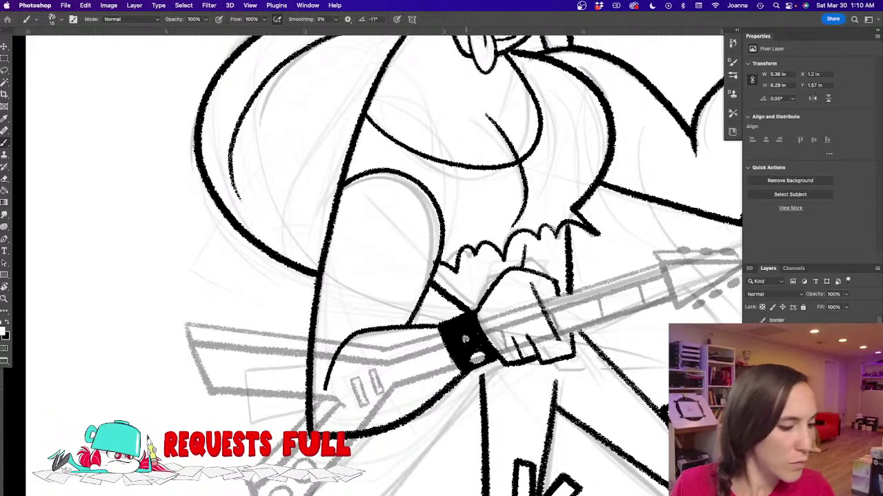
key("super+z")
key("super+z")
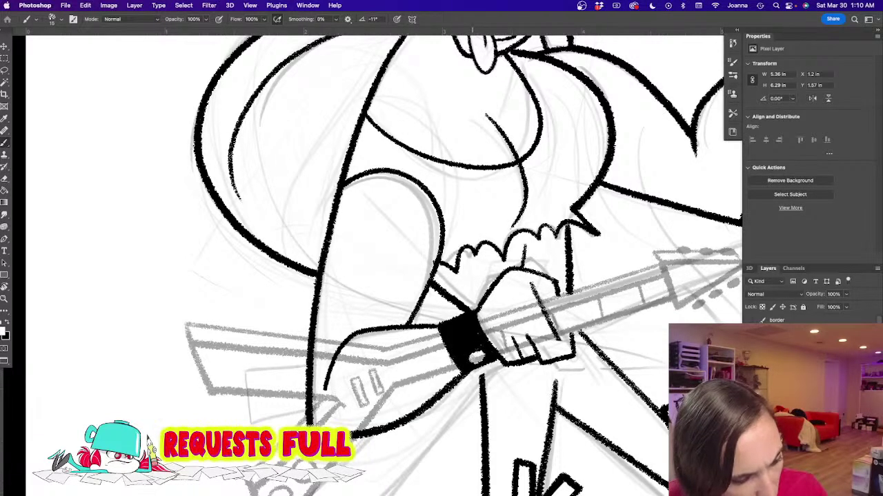
left_click_drag(470, 338, 461, 340)
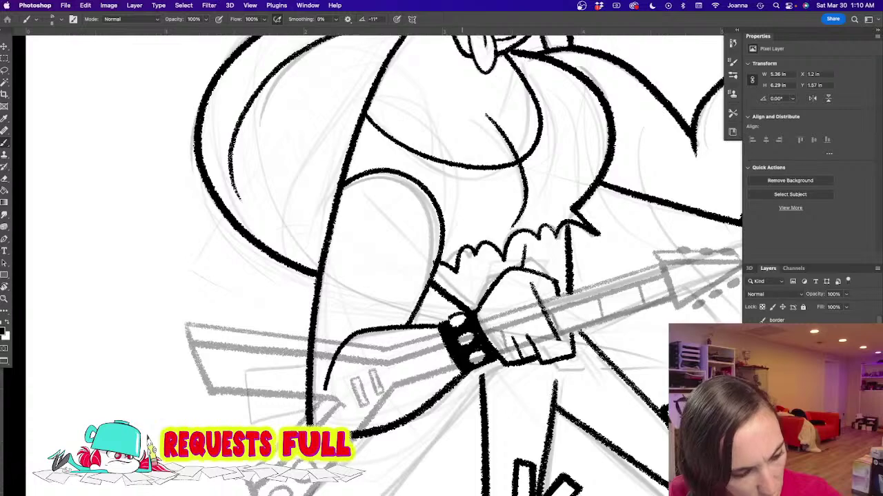
Step: Paint three white oval studs across the black wristband on the raised arm
left_click_drag(399, 270, 300, 342)
left_click(372, 315, "alt")
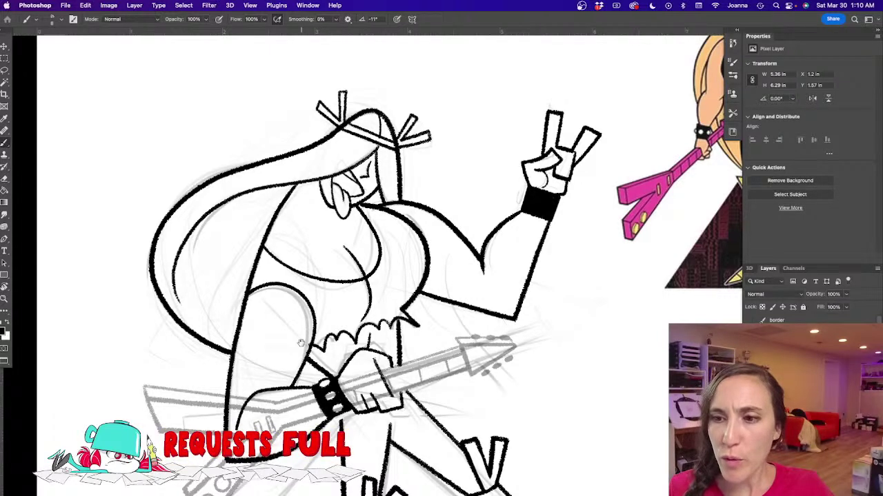
left_click_drag(301, 343, 342, 317)
left_click(565, 166, "super")
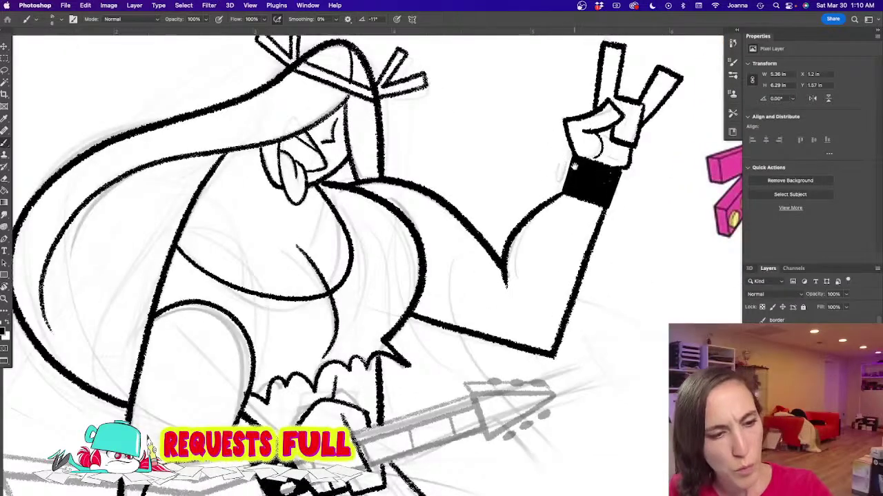
scroll(573, 166, "up", 3)
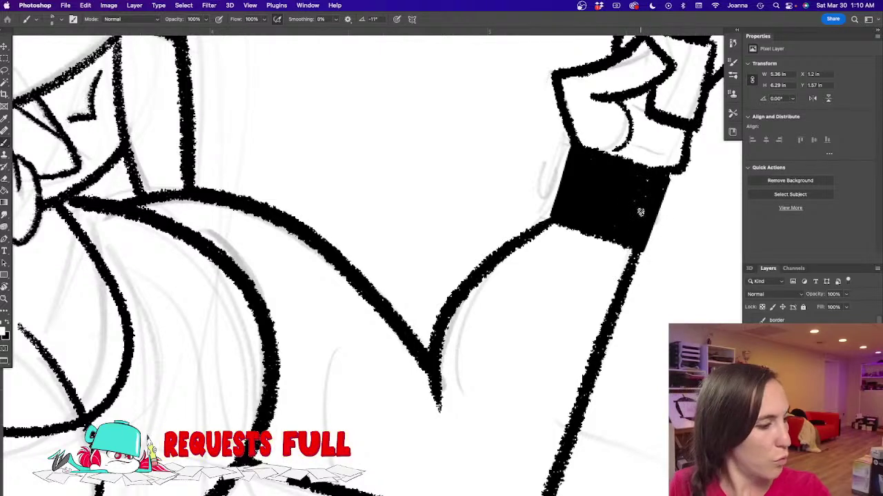
left_click_drag(642, 206, 640, 218)
left_click_drag(607, 190, 610, 207)
left_click_drag(579, 177, 576, 200)
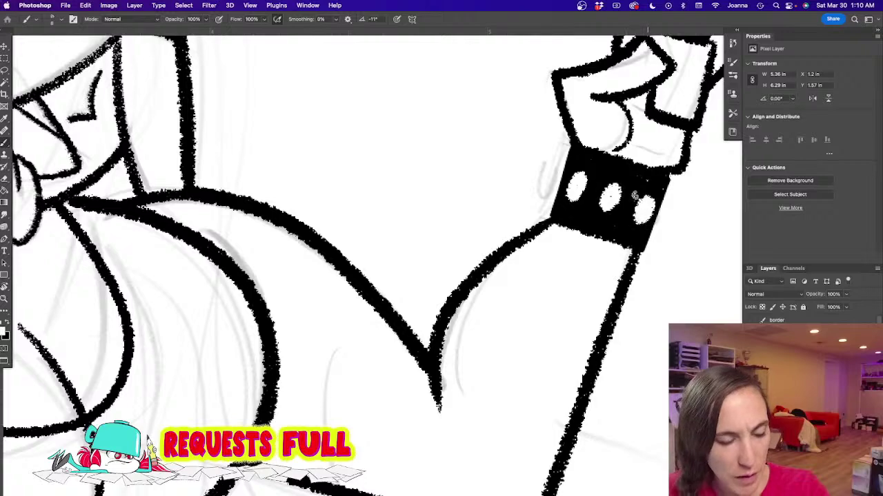
Step: Ink a lengthwise line in black dividing the folded fingers of the raised hand
left_click(423, 277, "alt")
left_click(424, 278, "alt")
left_click(423, 278, "alt")
left_click(424, 278, "alt")
left_click(424, 241, "super")
left_click(424, 240, "super")
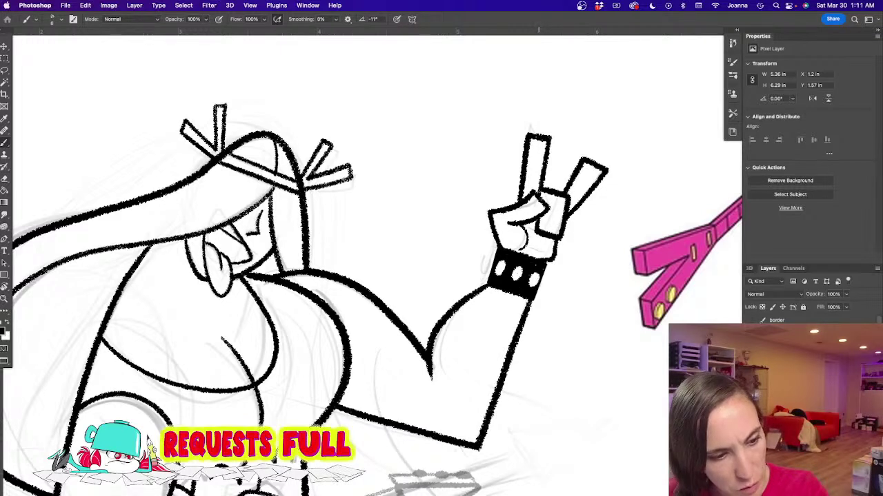
left_click_drag(556, 196, 549, 233)
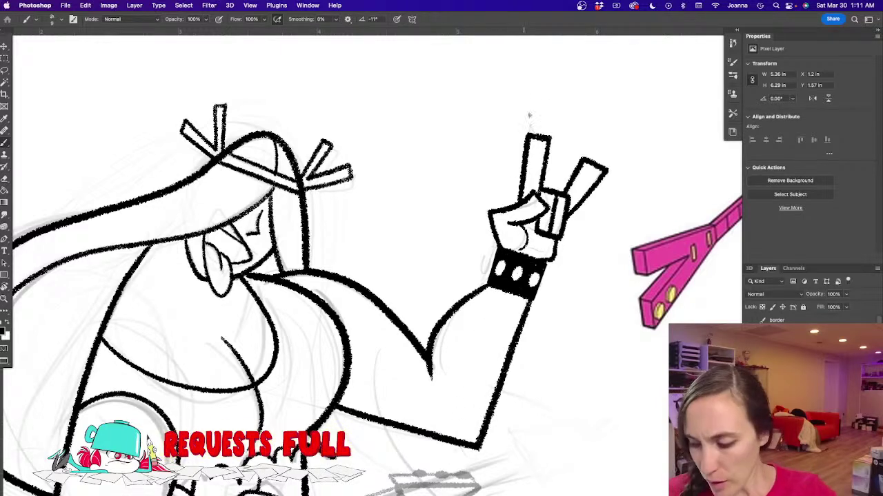
key("l")
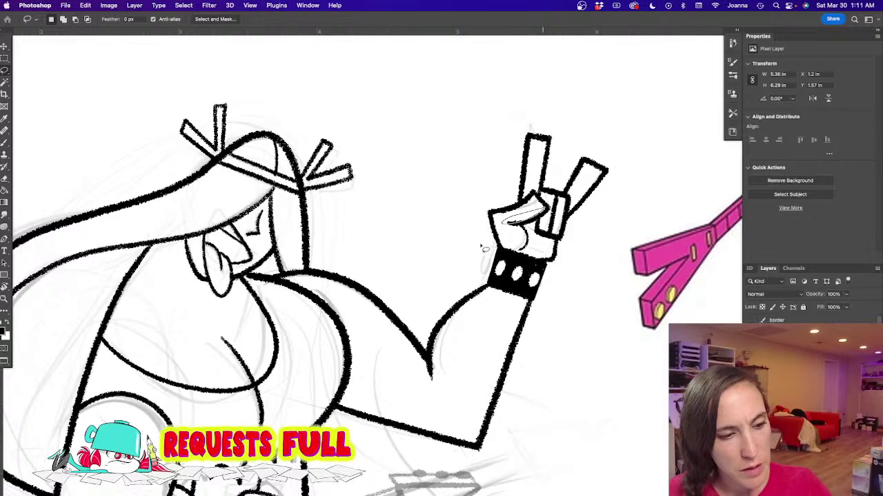
key("super+d")
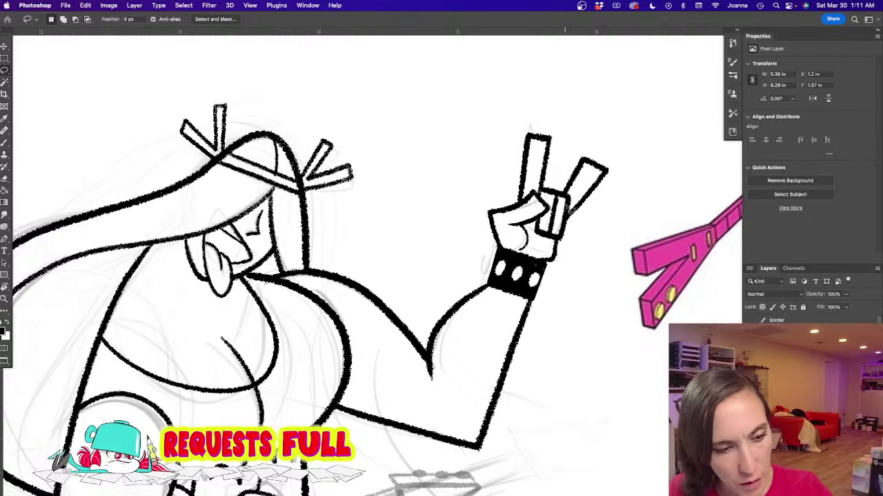
Step: Lasso and delete the raised hand's outer palm edge and ink it again farther out, from the little finger to the wristband
mouse_move(574, 198)
left_mouse_down()
mouse_move(569, 233)
mouse_move(540, 266)
mouse_move(565, 273)
mouse_move(570, 183)
left_mouse_up()
key("Delete")
key("super+d")
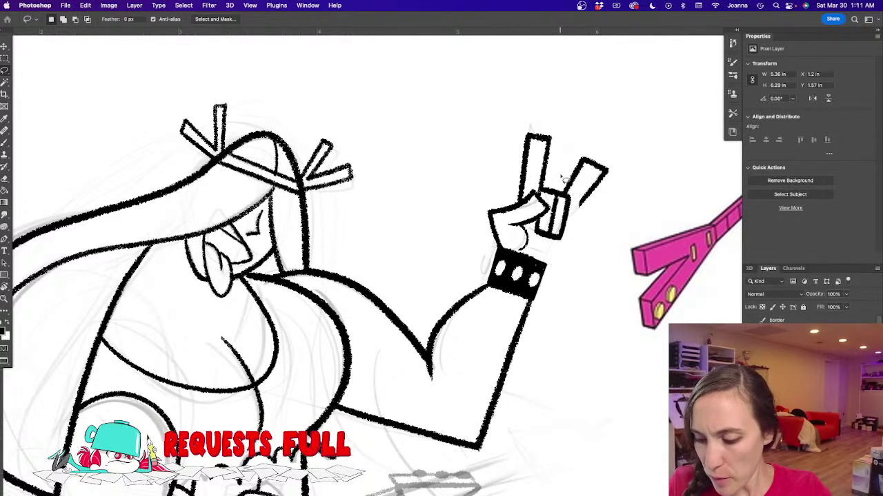
key("b")
left_click_drag(581, 201, 560, 257)
left_click_drag(572, 215, 560, 265)
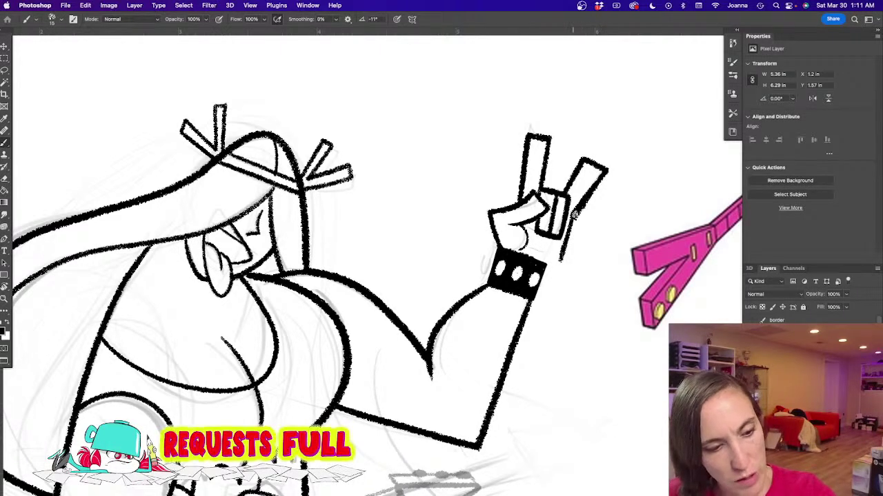
mouse_move(574, 215)
left_mouse_down()
mouse_move(562, 263)
mouse_move(546, 266)
mouse_move(554, 264)
left_mouse_up()
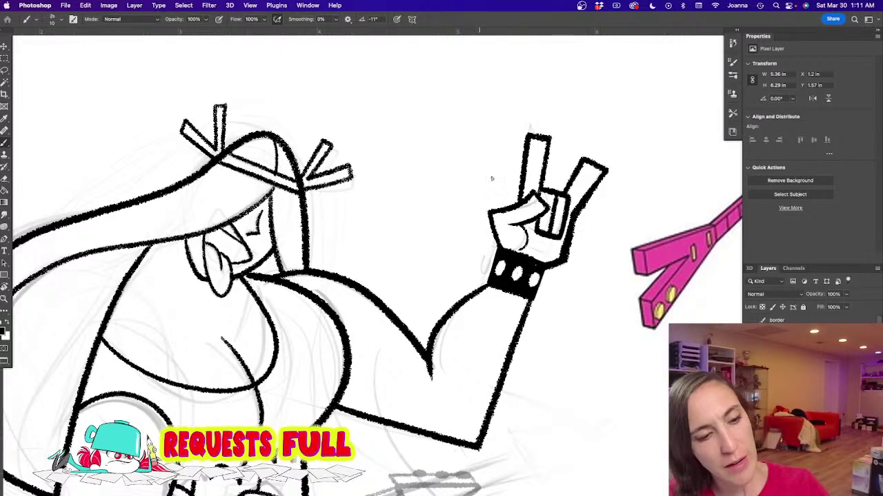
left_click_drag(518, 224, 527, 250)
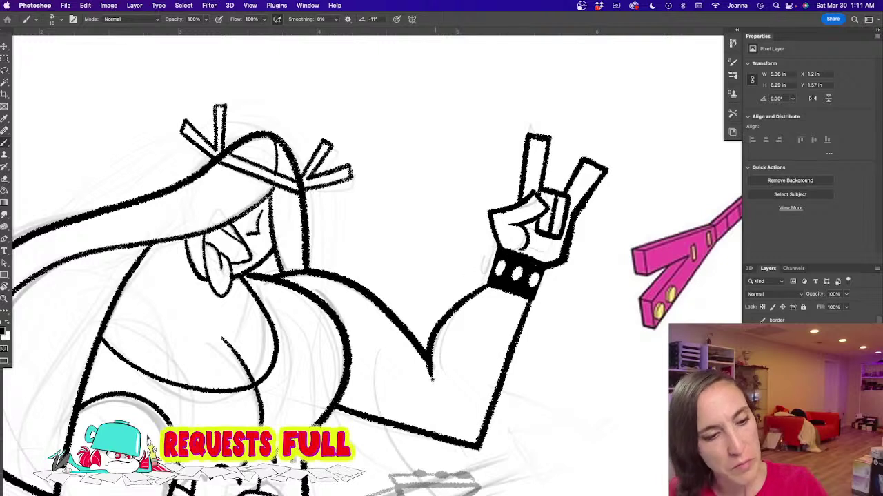
Step: Lasso and delete the outer edge of the raised little finger and re-ink it as a slimmer line
key("l")
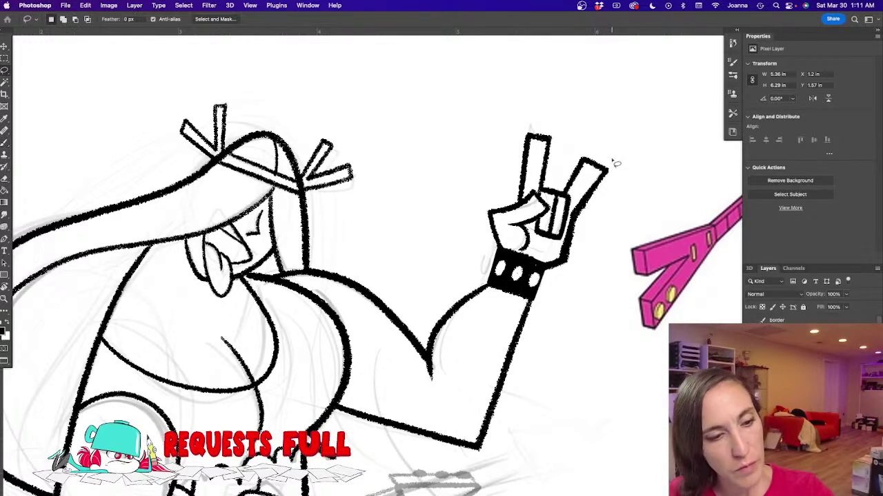
left_click(610, 160)
mouse_move(585, 202)
left_mouse_down()
mouse_move(577, 221)
mouse_move(611, 162)
left_mouse_up()
key("Delete")
key("super+d")
key("b")
left_click_drag(572, 216, 599, 173)
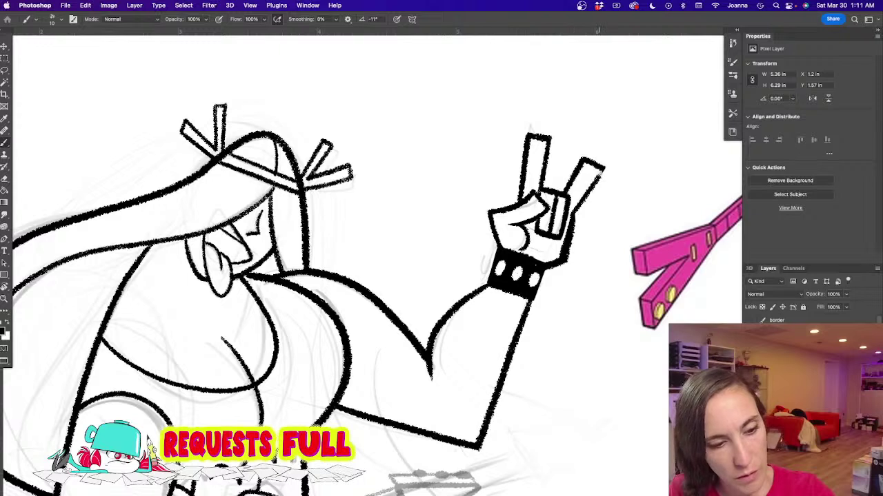
Step: Lasso and trim the rough ink along the outer palm edge of the raised hand
key("l")
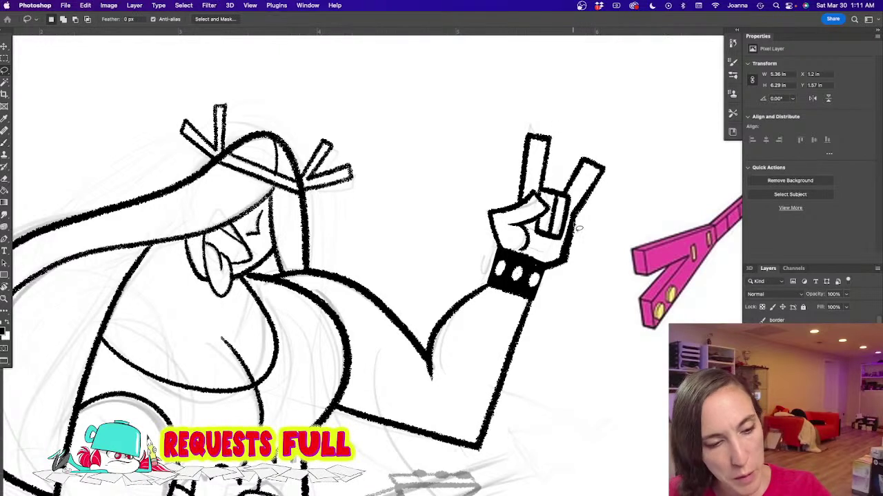
mouse_move(582, 221)
left_mouse_down()
mouse_move(569, 248)
mouse_move(581, 240)
mouse_move(582, 219)
left_mouse_up()
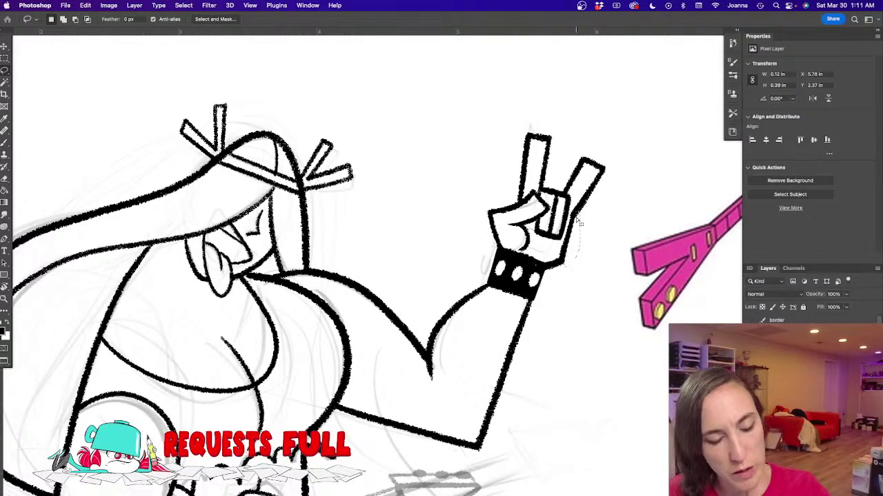
key("ctrl+d")
key("b")
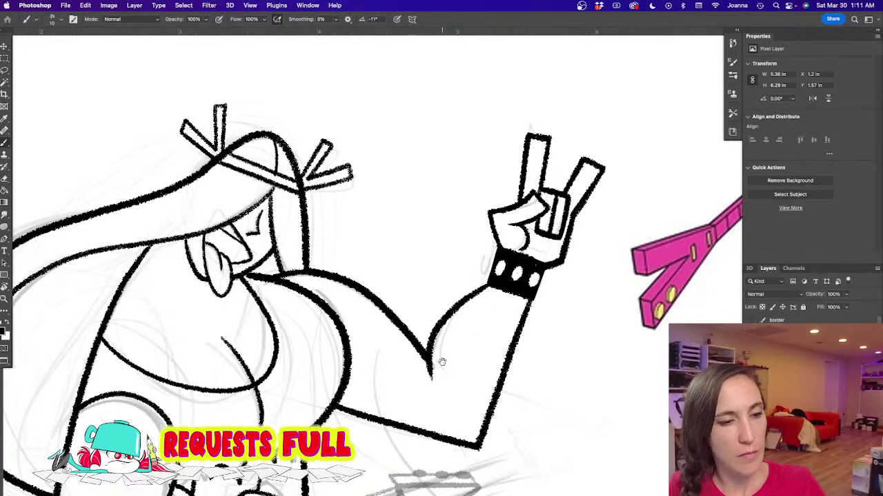
Step: Lasso the folded fingers of the raised hand and widen them to about 128% with Free Transform
key("l")
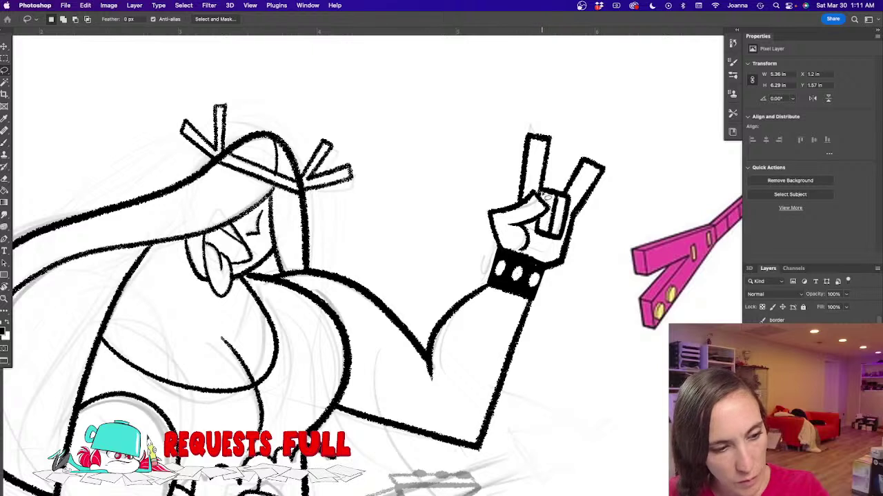
mouse_move(547, 196)
left_mouse_down()
mouse_move(537, 235)
mouse_move(556, 253)
mouse_move(569, 242)
mouse_move(576, 201)
mouse_move(547, 169)
left_mouse_up()
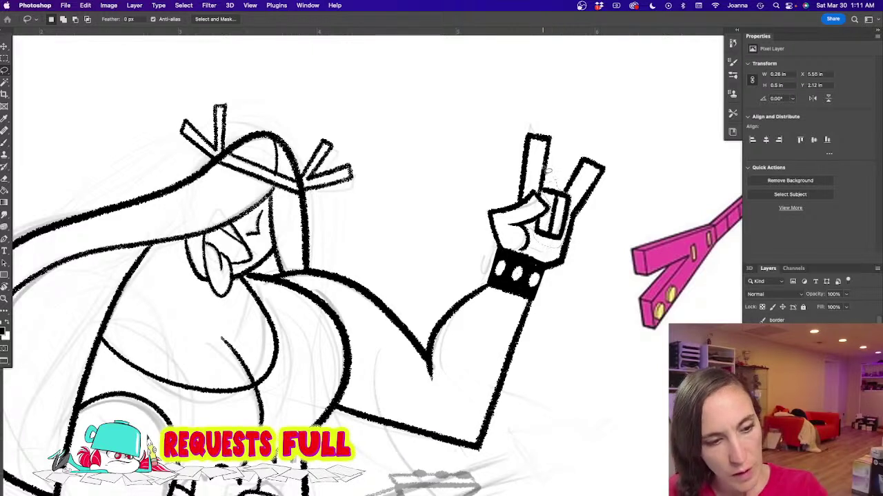
key("super+t")
mouse_move(577, 222)
left_mouse_down()
mouse_move(576, 209)
mouse_move(527, 213)
left_mouse_up()
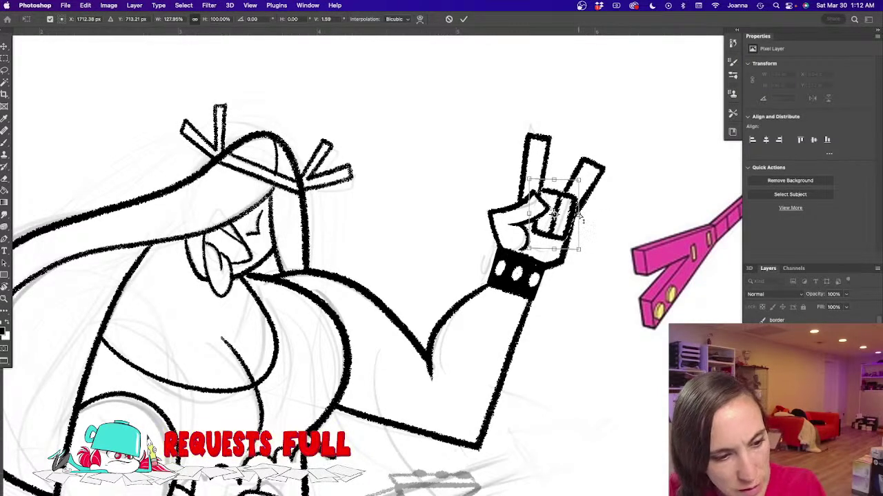
key("Return")
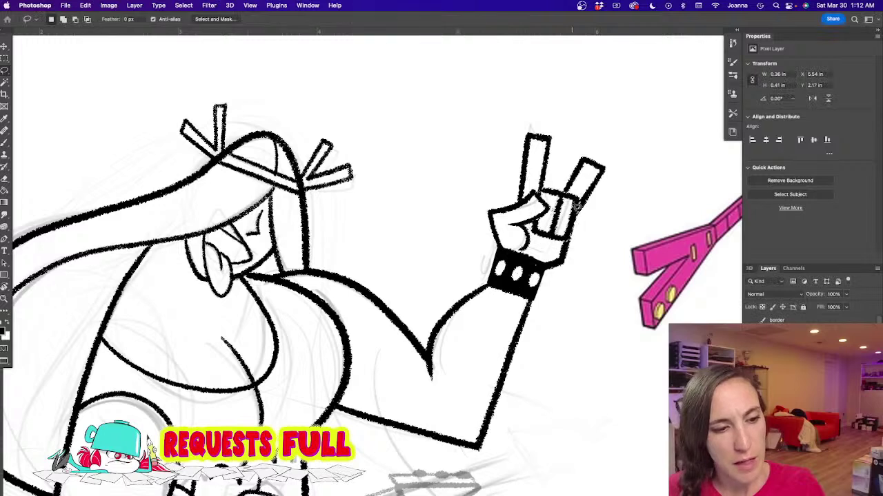
key("ctrl+d")
key("b")
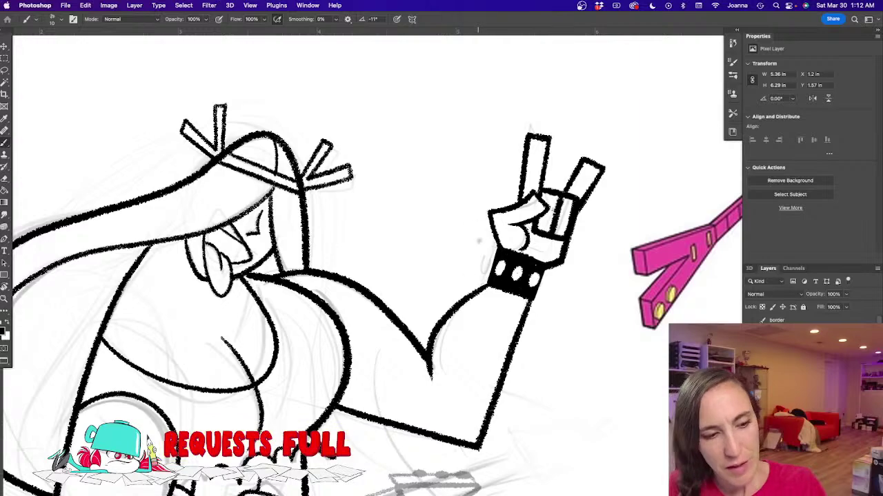
Step: Ink a flowing hair lock behind the waist with two curves meeting in a point beyond the guitar's headstock
scroll(309, 356, "down", 2)
left_click_drag(230, 382, 481, 237)
left_click(381, 338, "alt")
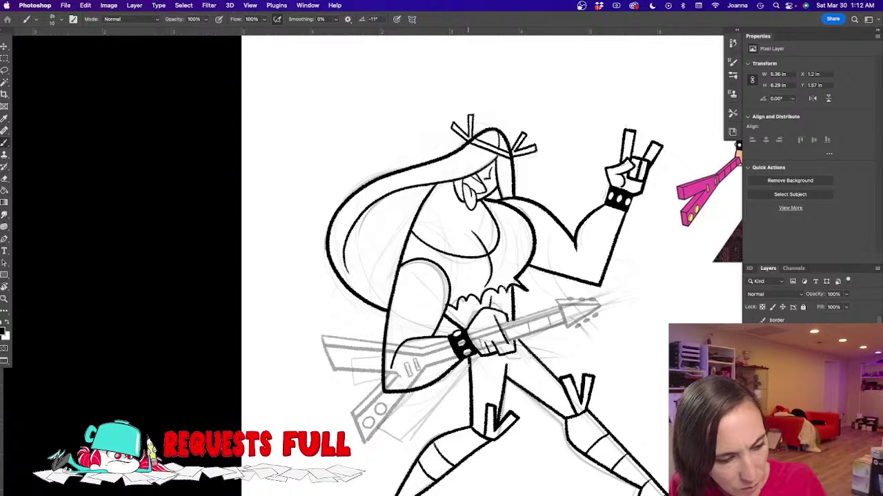
scroll(352, 362, "down", 4)
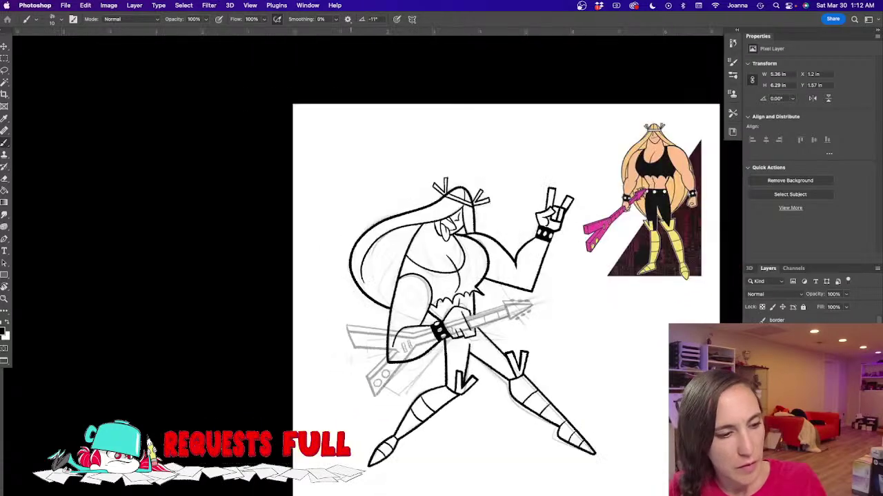
scroll(573, 288, "up", 3)
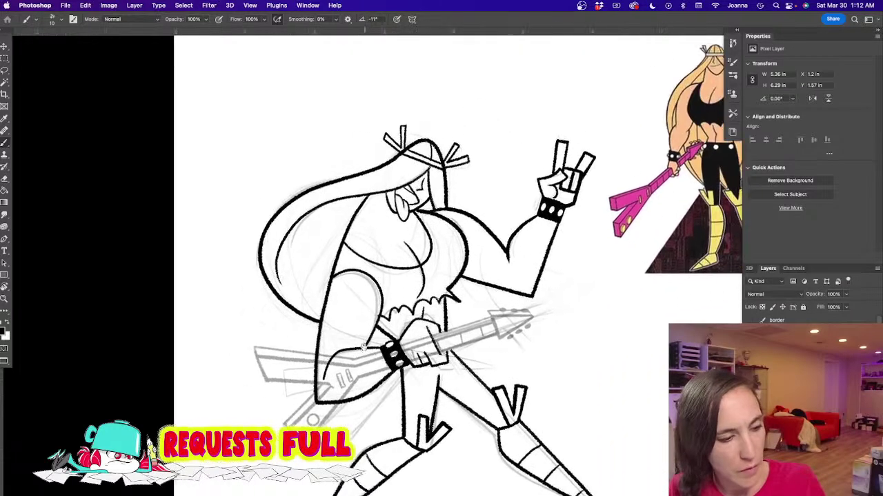
mouse_move(422, 328)
left_mouse_down()
mouse_move(480, 334)
mouse_move(537, 357)
left_mouse_up()
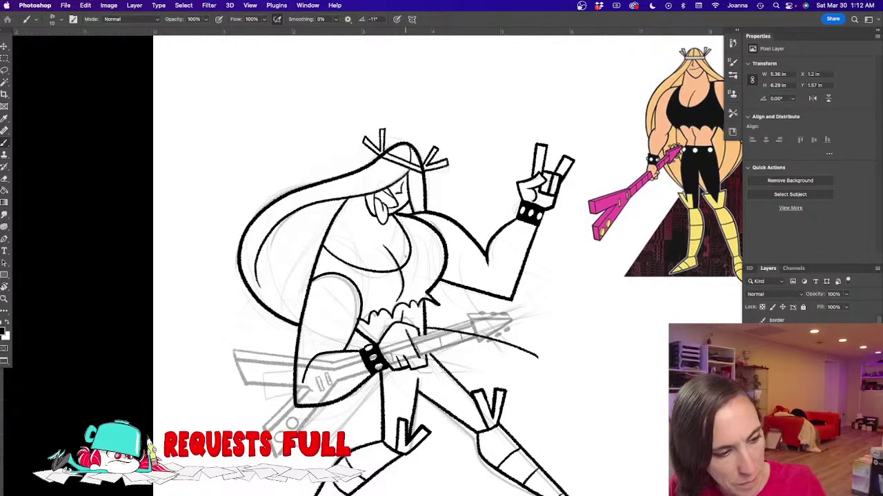
mouse_move(448, 284)
left_mouse_down()
mouse_move(538, 340)
mouse_move(542, 362)
left_mouse_up()
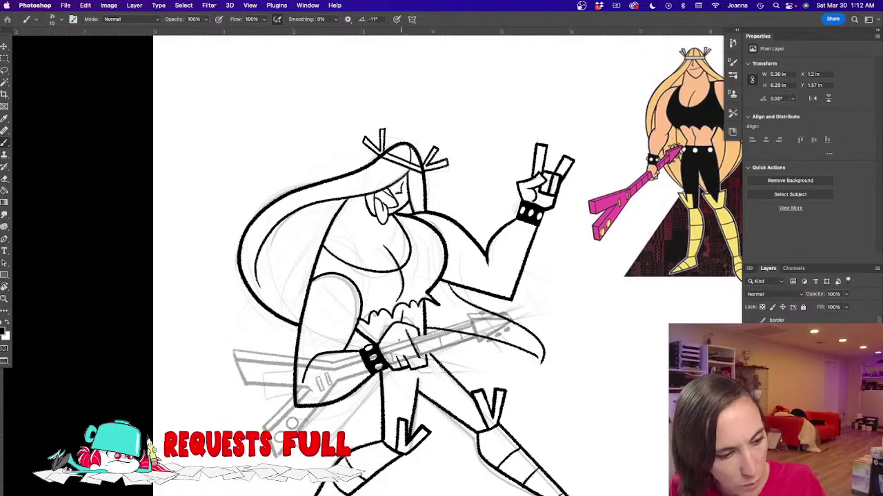
mouse_move(438, 363)
left_mouse_down()
mouse_move(505, 351)
mouse_move(500, 344)
left_mouse_up()
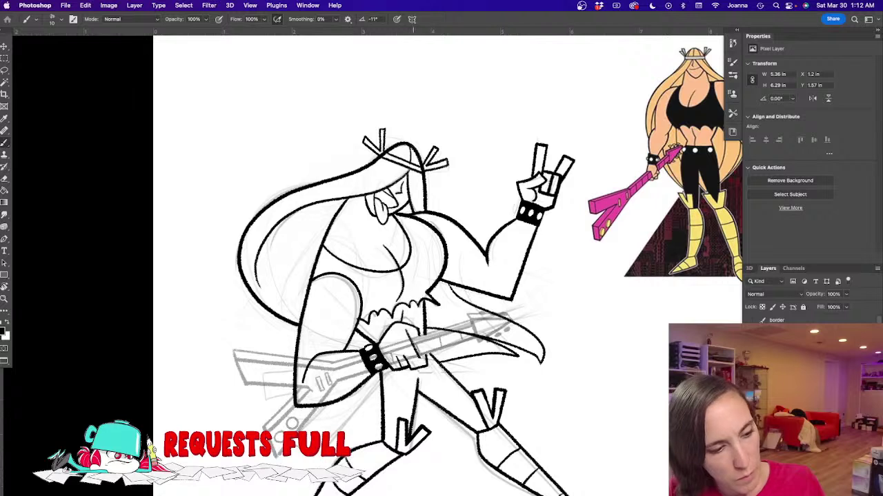
mouse_move(426, 314)
left_mouse_down()
mouse_move(497, 334)
mouse_move(540, 362)
left_mouse_up()
key("super+z")
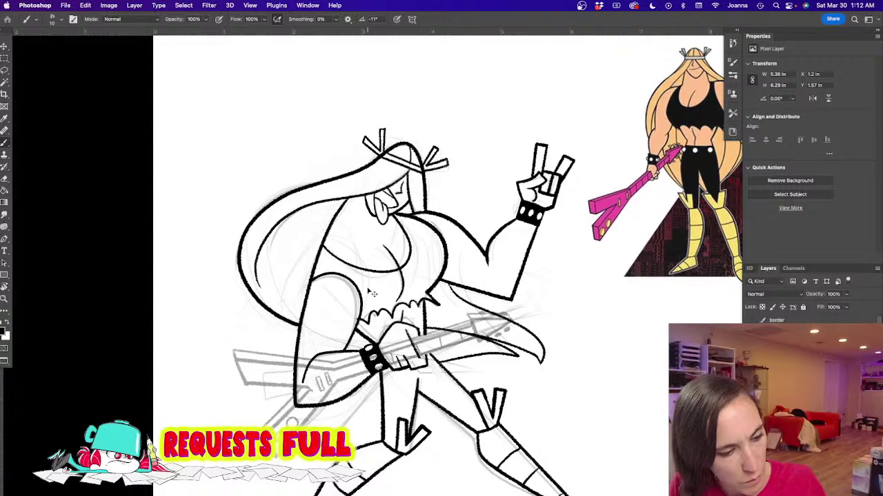
key("super+z")
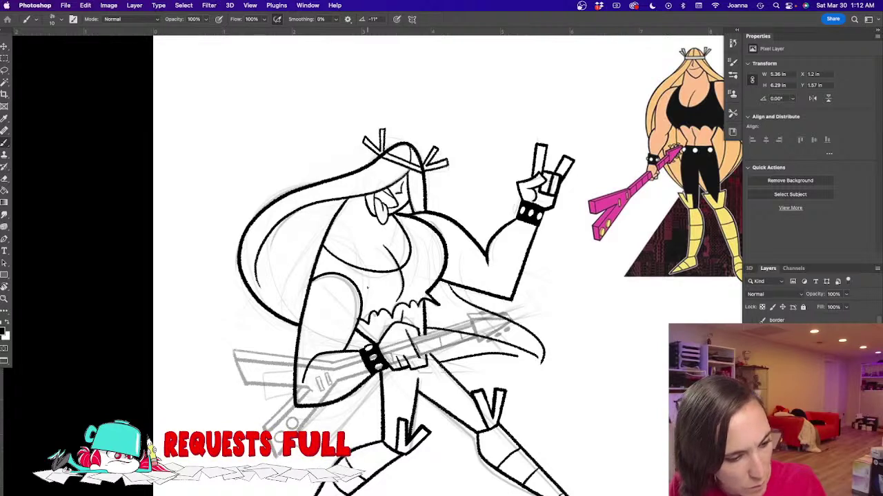
key("super+z")
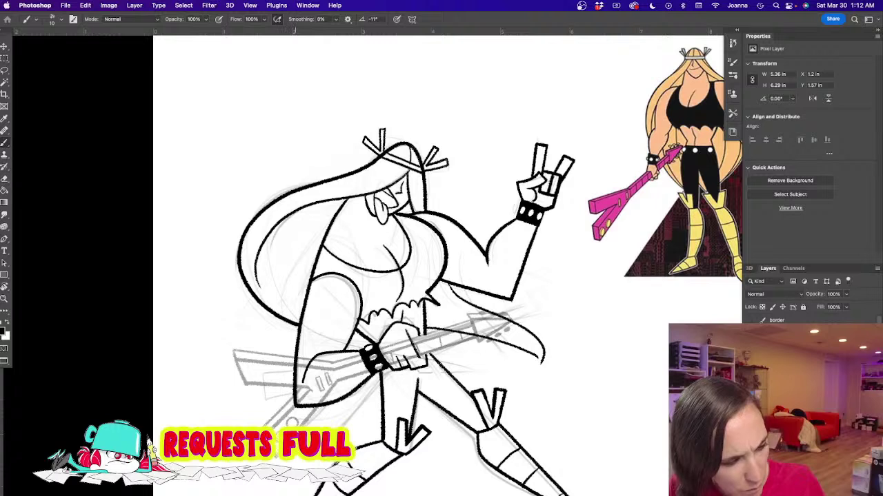
left_click_drag(413, 356, 536, 383)
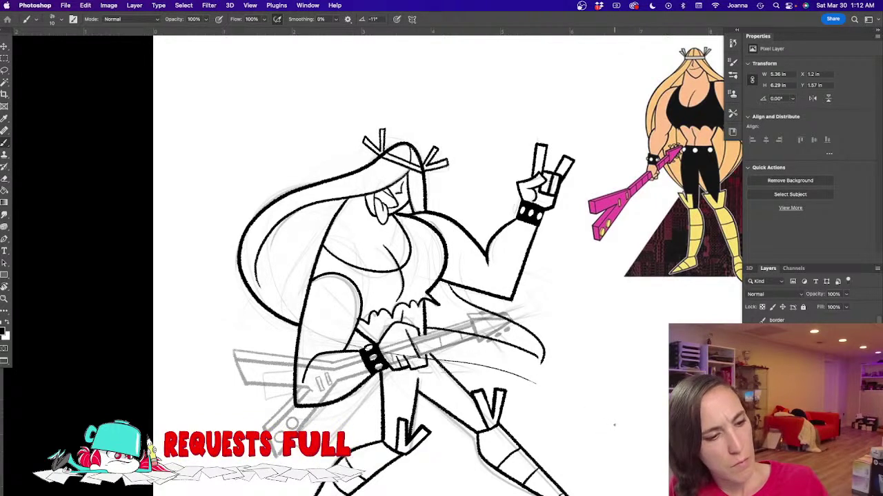
key("ctrl+z")
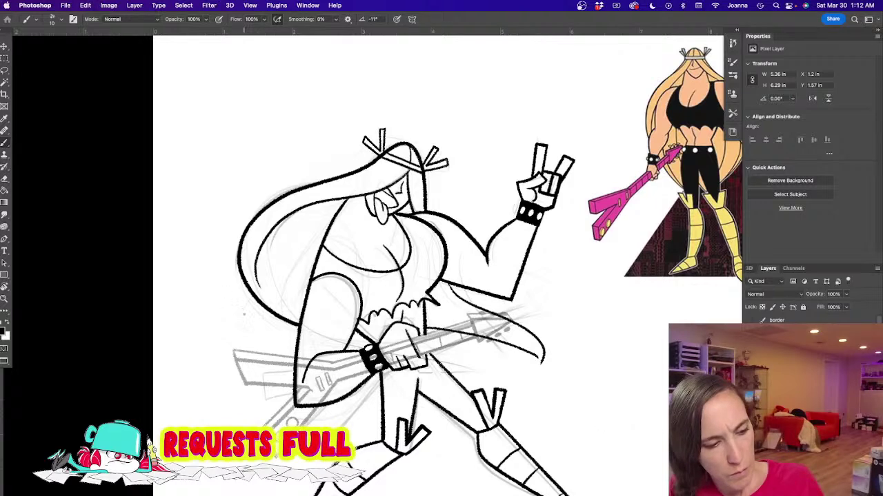
Step: Lasso and delete the lower curve of the hair lock behind the guitar neck, keeping its upper outer curve
left_click_drag(266, 350, 335, 331)
key("l")
mouse_move(509, 320)
left_mouse_down()
mouse_move(622, 365)
mouse_move(494, 298)
left_mouse_up()
key("Delete")
key("super+d")
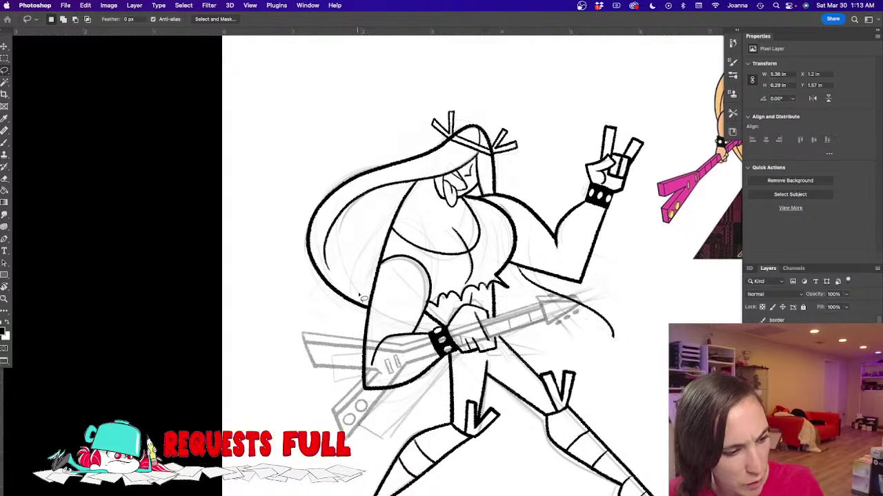
Step: Lasso and delete the lower end of the back hair outline beside the upper arm, and undo the stray redraw stroke
mouse_move(333, 309)
left_mouse_down()
mouse_move(366, 291)
mouse_move(373, 311)
mouse_move(345, 324)
left_mouse_up()
key("super+d")
key("b")
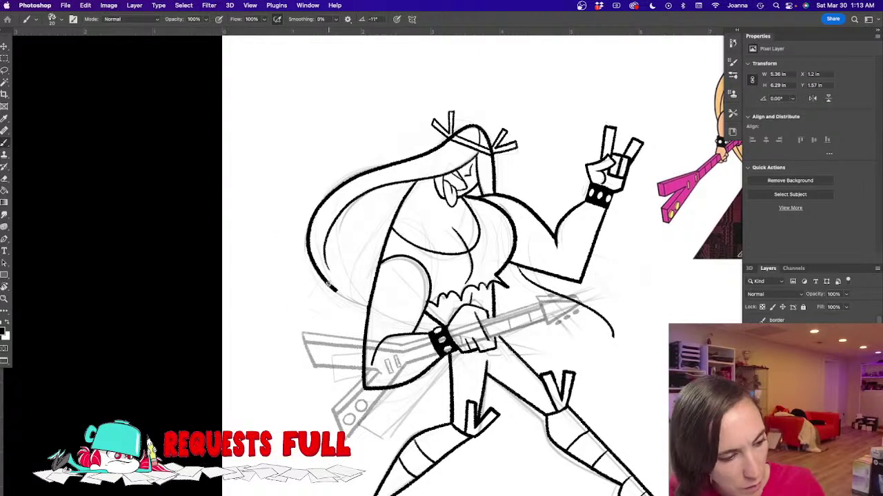
key("super+z")
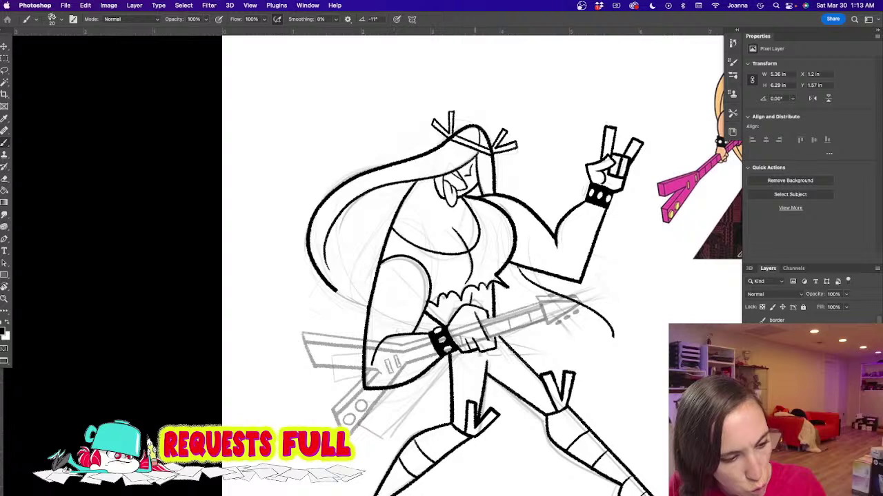
Step: Ink thick lower and outer curves for the hair lock behind the waist, and redraw the back hair outline down to the arm
mouse_move(519, 359)
left_mouse_down()
mouse_move(560, 358)
mouse_move(622, 391)
left_mouse_up()
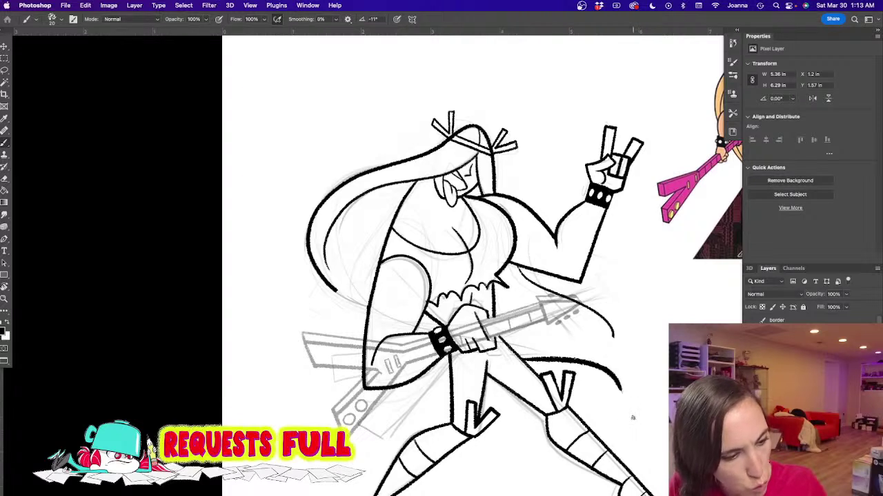
mouse_move(514, 265)
left_mouse_down()
mouse_move(604, 324)
mouse_move(620, 373)
left_mouse_up()
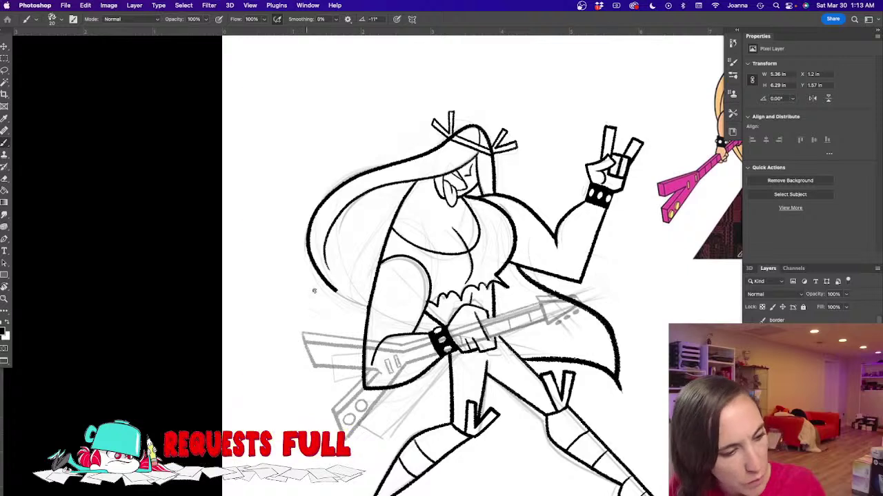
left_click_drag(320, 275, 366, 310)
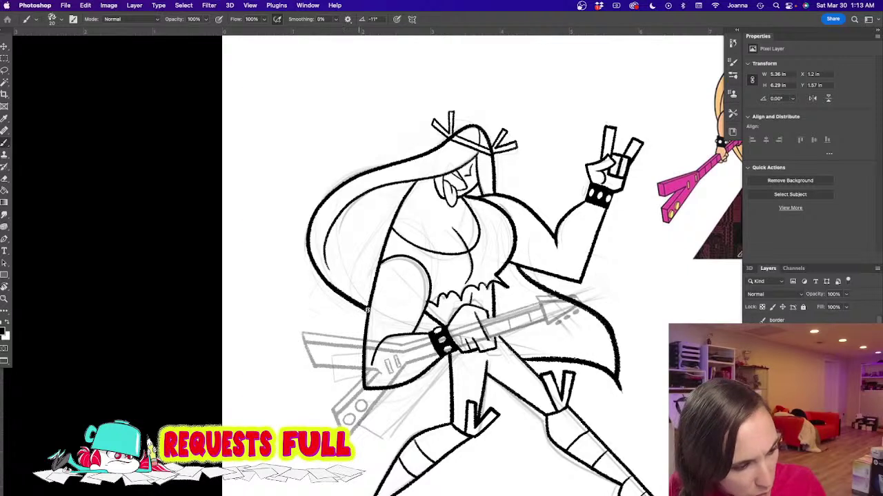
key("super+z")
left_click_drag(312, 259, 356, 309)
key("super+z")
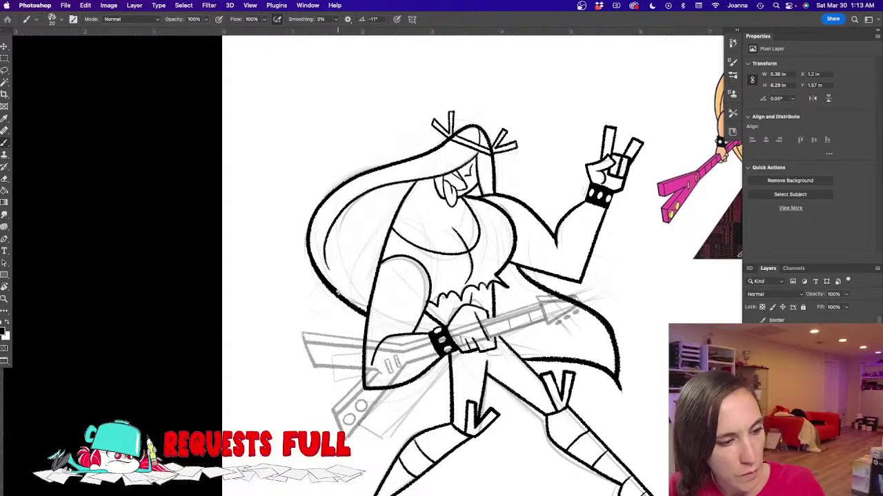
Step: Trim the overshooting tip of the waist hair lock and ink thin inner strands inside it with a smaller brush
key("l")
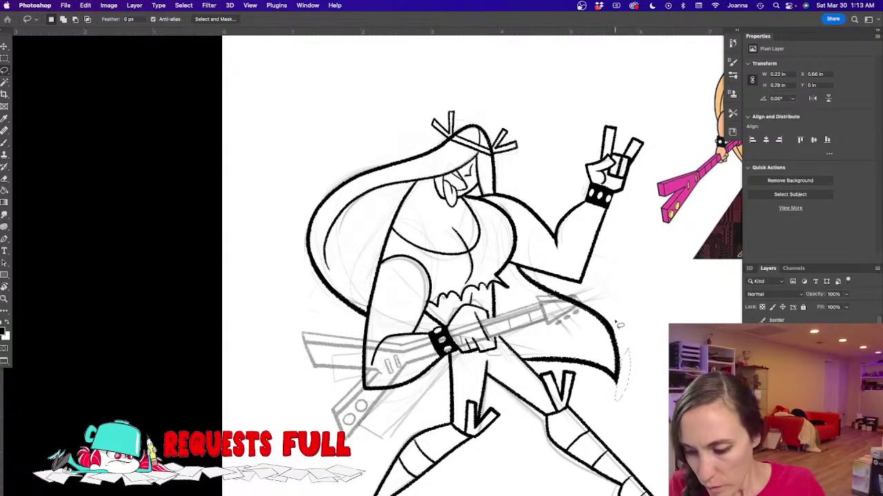
key("b")
key("bracketleft")
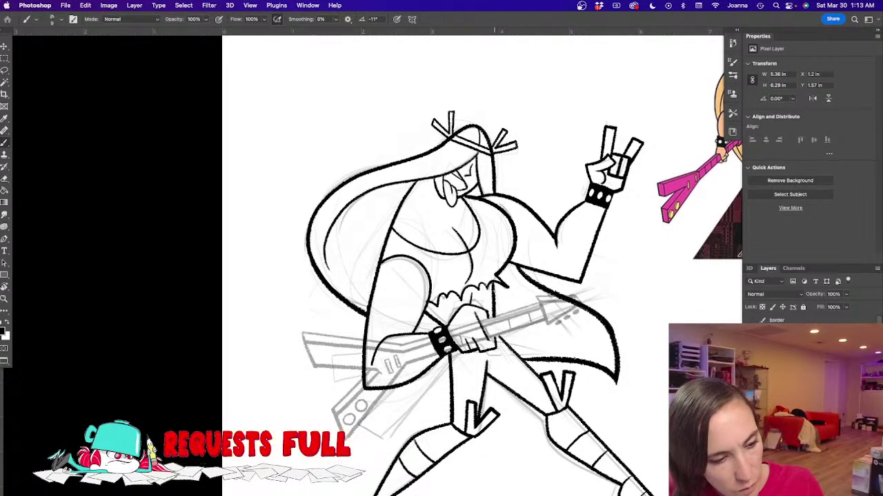
mouse_move(491, 293)
left_mouse_down()
mouse_move(528, 305)
mouse_move(613, 374)
left_mouse_up()
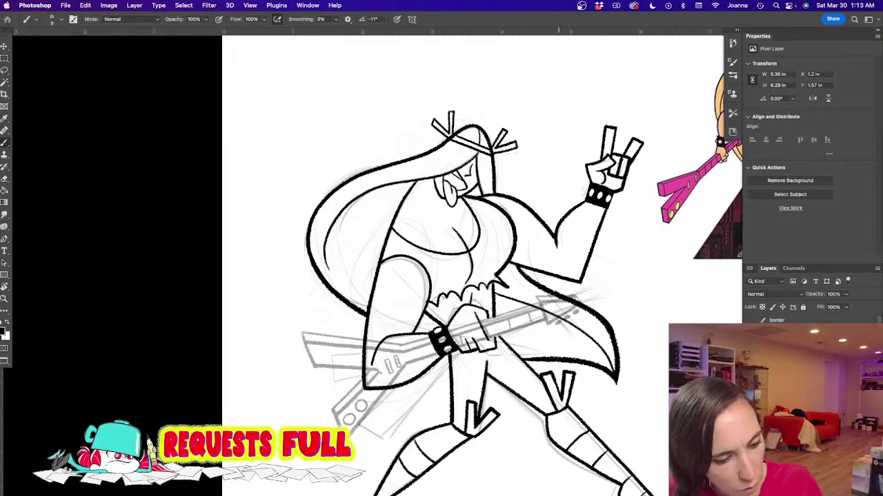
left_click_drag(549, 346, 615, 375)
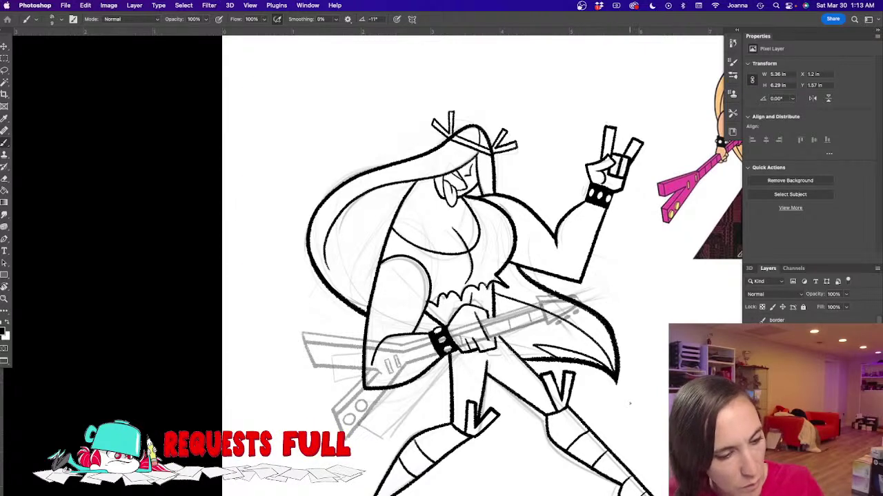
mouse_move(555, 357)
left_mouse_down()
mouse_move(525, 343)
mouse_move(587, 354)
mouse_move(616, 374)
mouse_move(562, 347)
mouse_move(579, 372)
mouse_move(620, 395)
mouse_move(602, 369)
mouse_move(551, 357)
left_mouse_up()
Step: Lasso and delete the lock's lowest outer curve from the notch to the tip, leaving the inner strand as its edge
key("l")
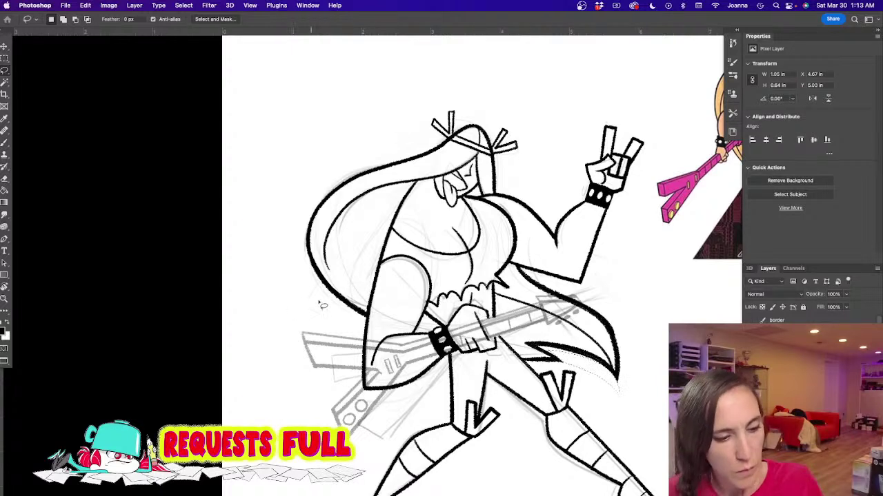
key("super+d")
Step: Ink a curved inner strand in the back hair from the shoulder down to the upper arm
key("b")
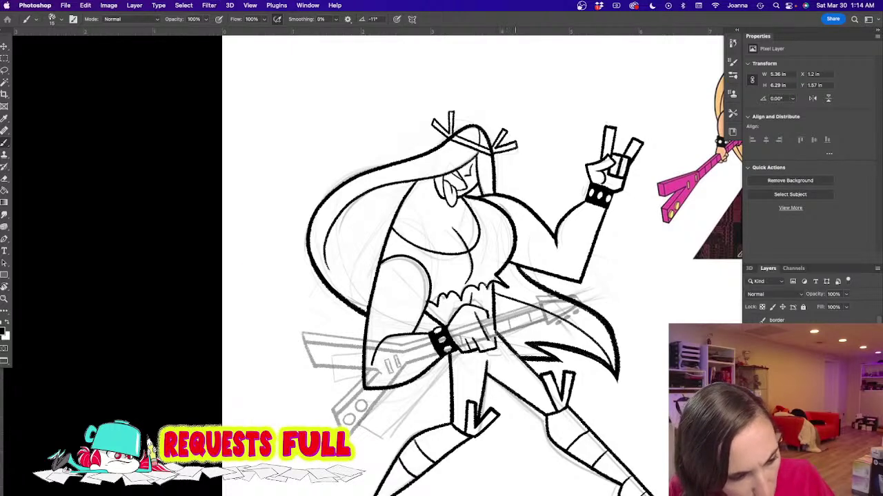
left_click_drag(321, 193, 423, 241)
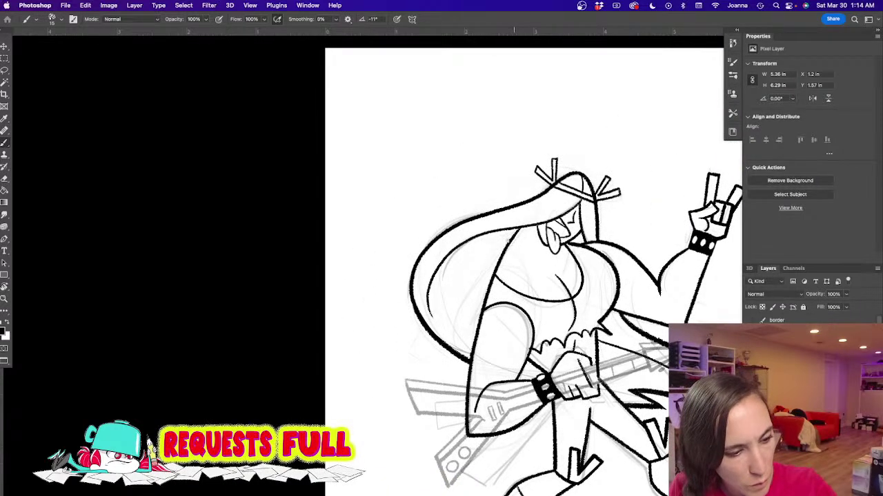
mouse_move(464, 281)
left_mouse_down()
mouse_move(458, 310)
mouse_move(472, 346)
left_mouse_up()
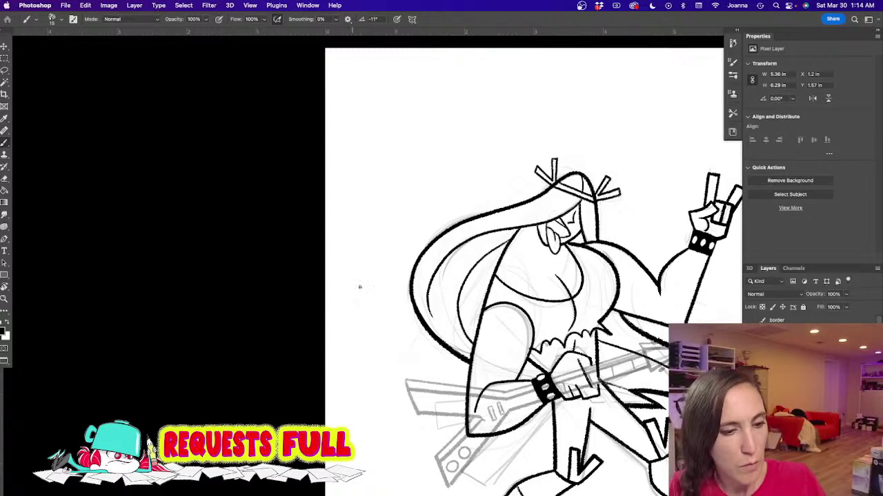
Step: Select the guitar sketch layer and raise its opacity to 100%
left_click(438, 351, "alt")
left_click(427, 350, "alt")
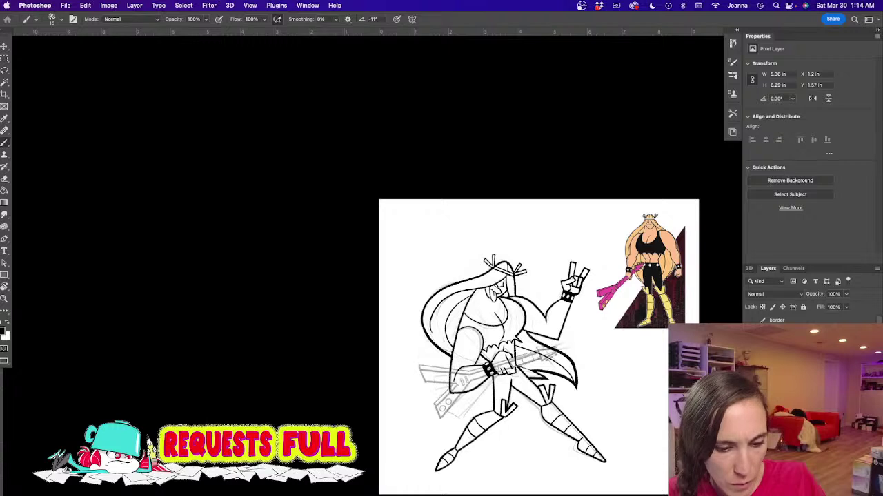
left_click(793, 386)
left_click(846, 294)
left_click_drag(852, 308, 874, 306)
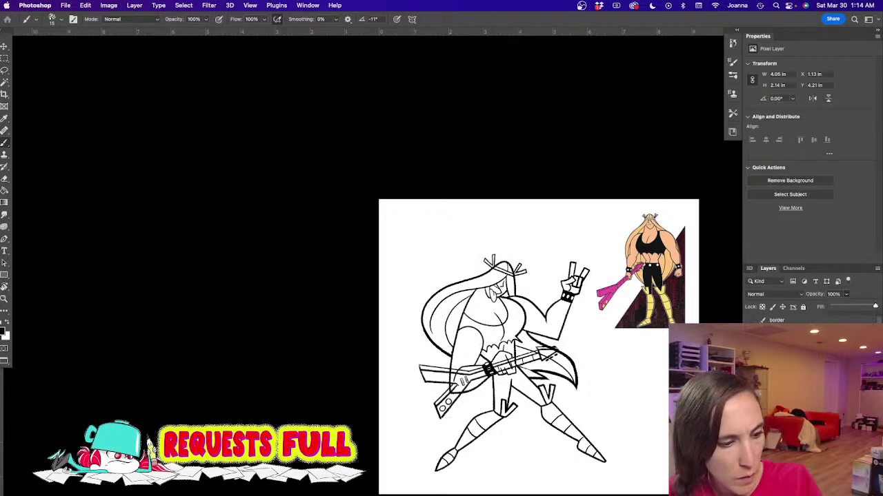
Step: Sample the pink of the reference guitar and select the drawn guitar by selecting the area around it and inverting
left_click(420, 386, "super")
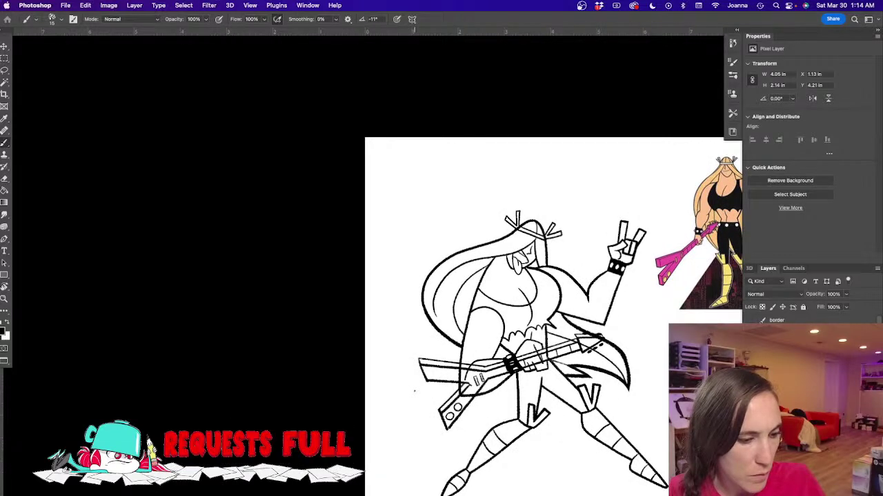
left_click_drag(414, 391, 387, 336)
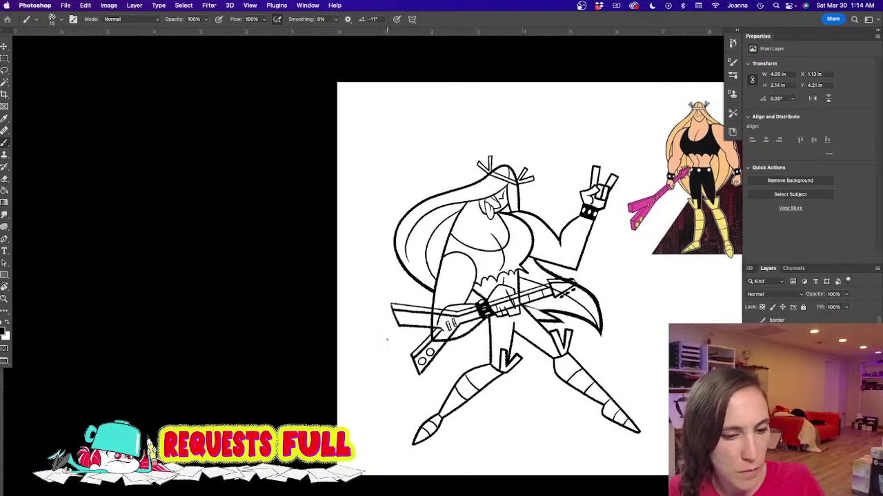
key("i")
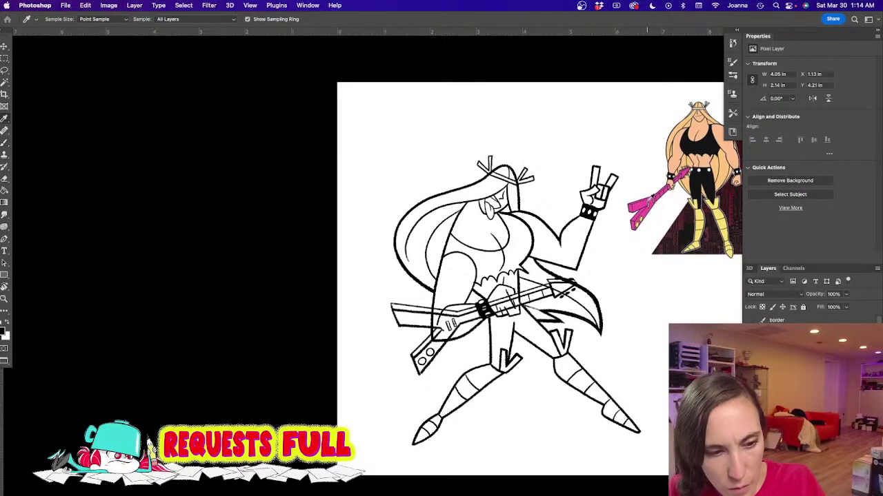
key("b")
key("w")
left_click(453, 345)
key("super+shift+i")
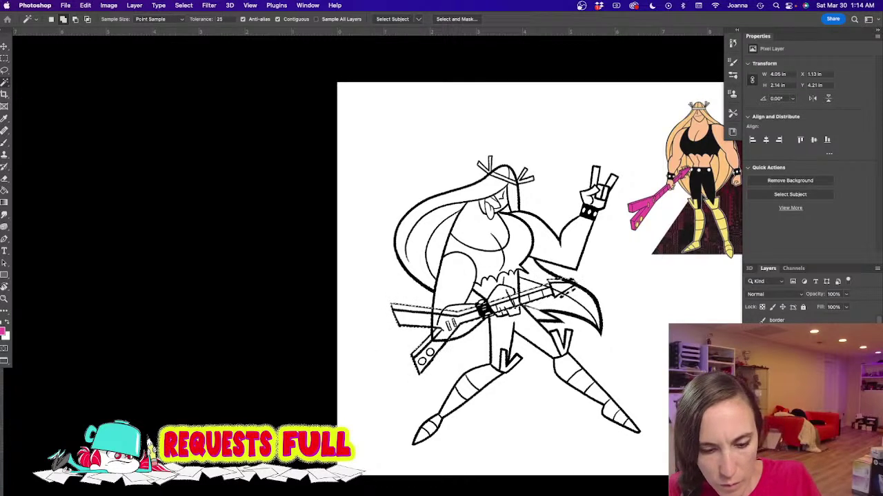
Step: Try to fill the selected guitar with a pink gradient, and undo the fill
key("g")
left_click_drag(440, 330, 292, 294)
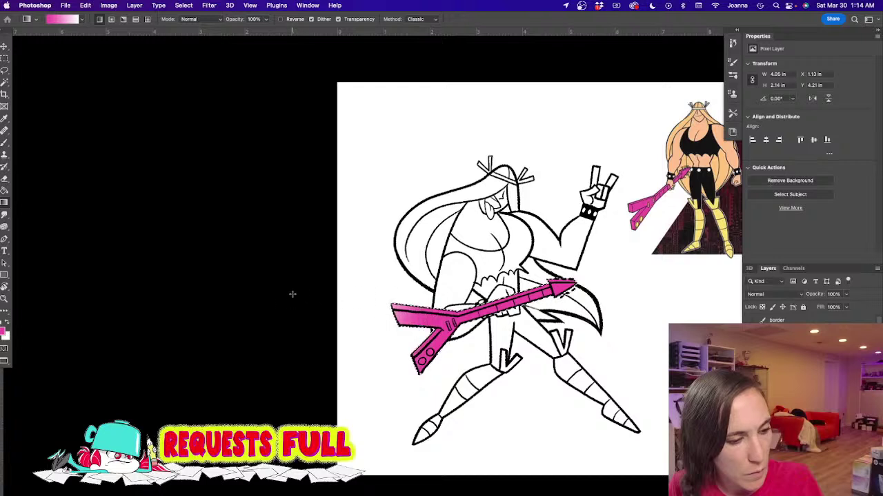
key("shift+g")
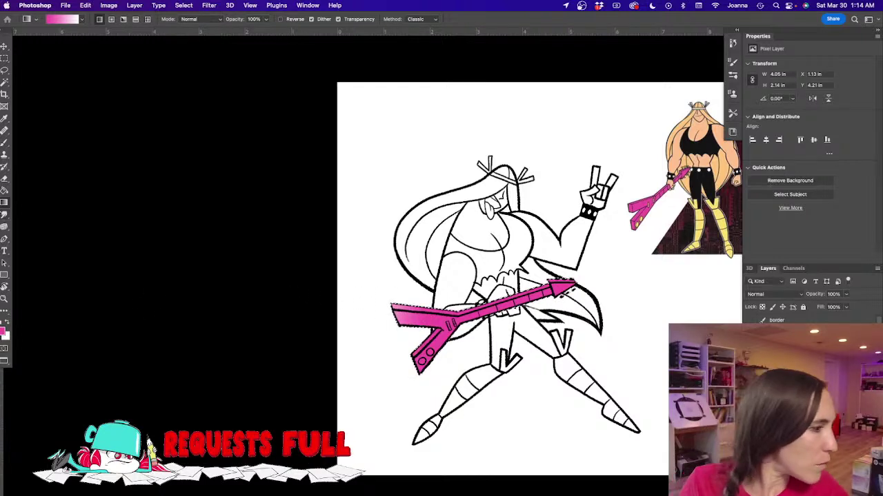
key("super+z")
key("super+z")
key("super+z")
key("super+z")
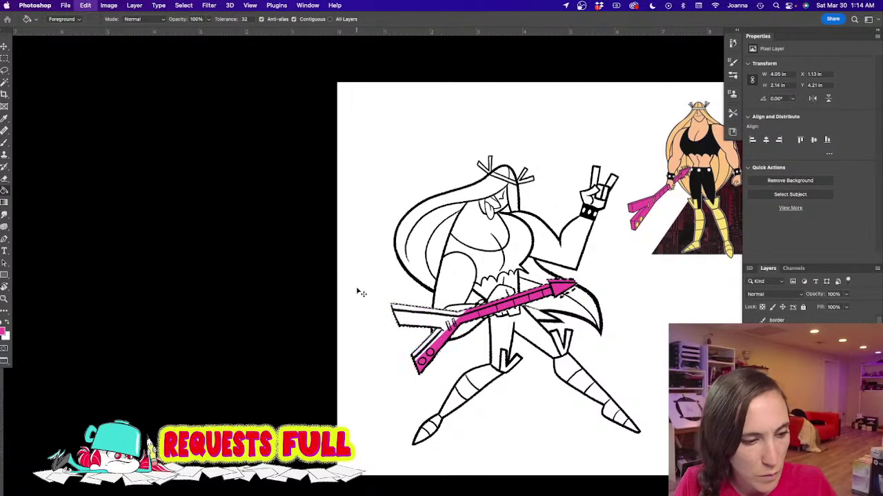
Step: Fill the guitar with the sampled pink, and paint its round knobs and pickups in yellow sampled from the reference's boots
left_click(408, 318)
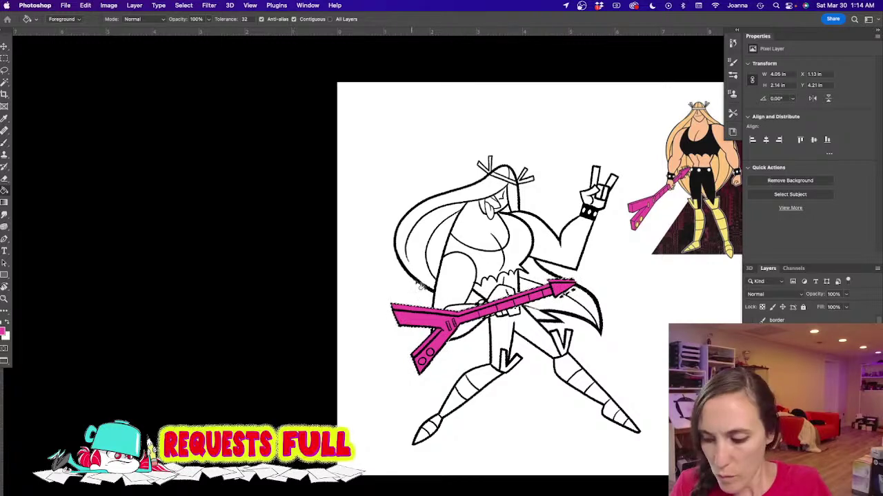
key("b")
left_click(701, 221, "alt")
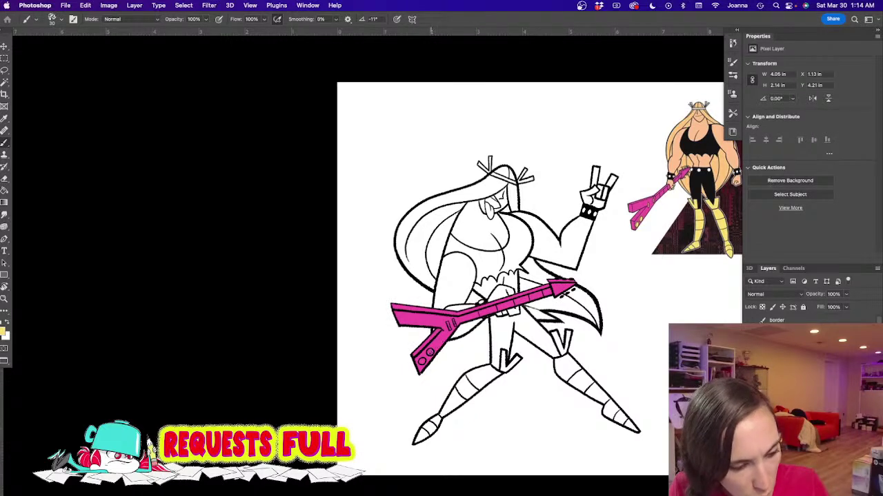
left_click(421, 360)
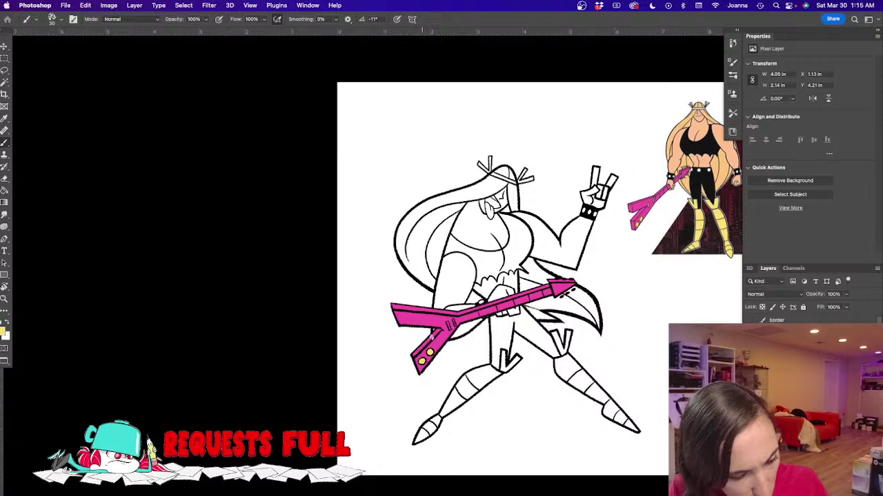
key("bracketleft")
key("bracketleft")
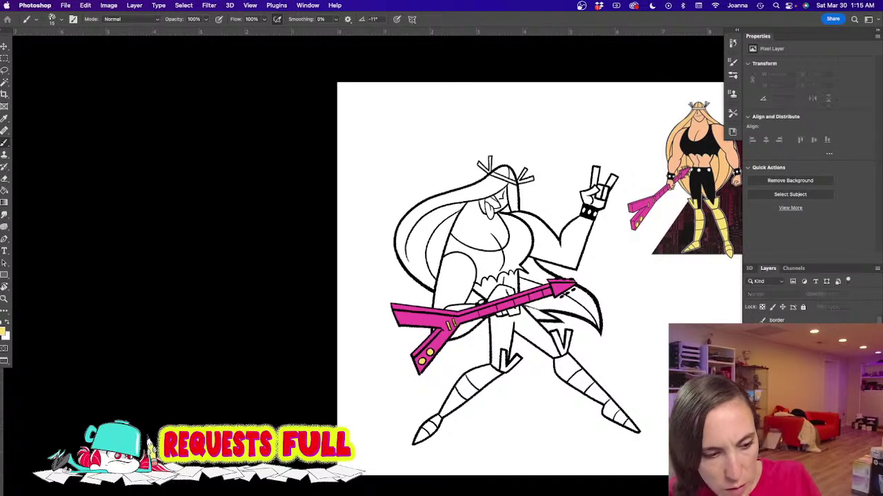
Step: Lower the guitar layer's opacity to 33%, then lasso and delete the part covering the forearm, wristband and hand
left_click(846, 294)
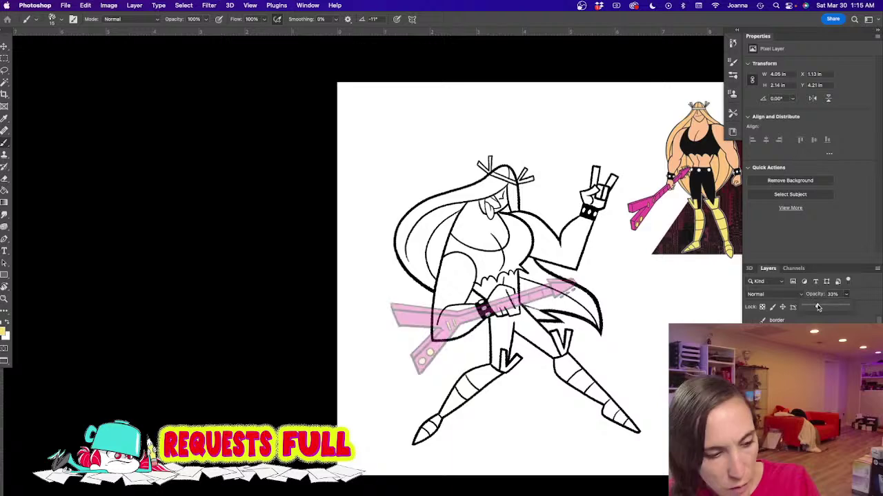
left_click(460, 299, "super")
left_click(460, 300, "super")
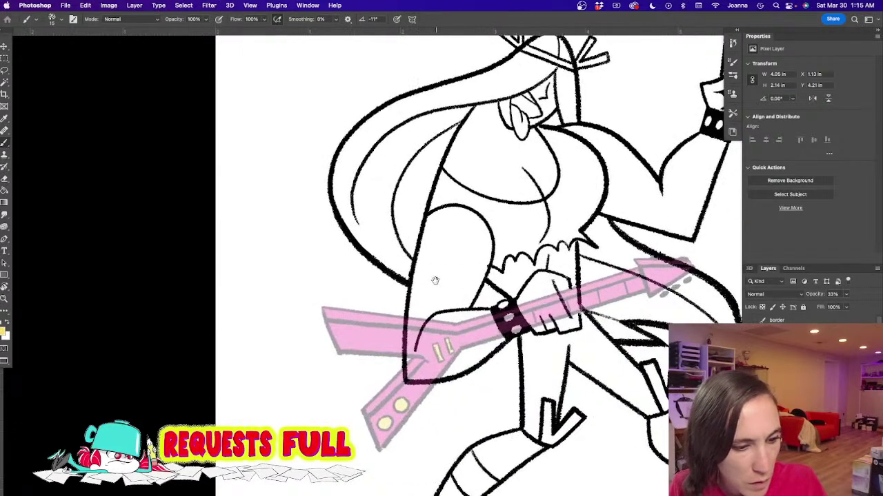
key("l")
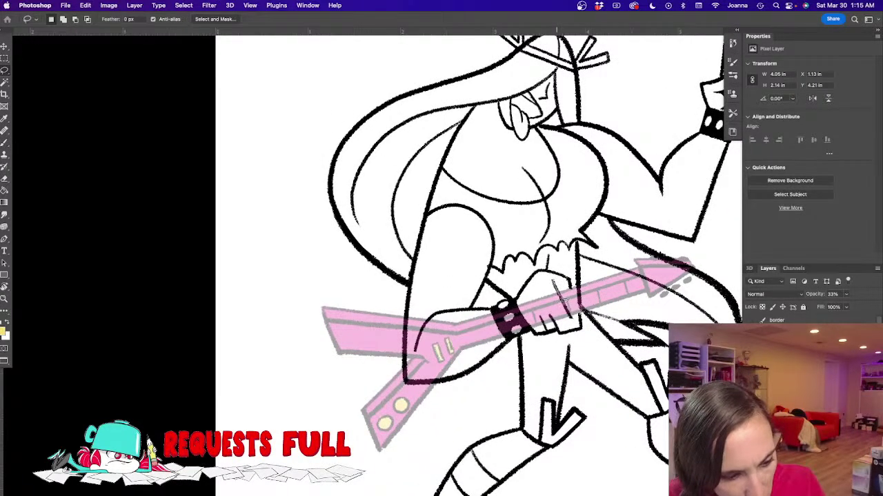
mouse_move(570, 319)
left_mouse_down()
mouse_move(573, 414)
mouse_move(552, 432)
mouse_move(502, 419)
mouse_move(445, 387)
mouse_move(409, 383)
mouse_move(407, 363)
left_mouse_up()
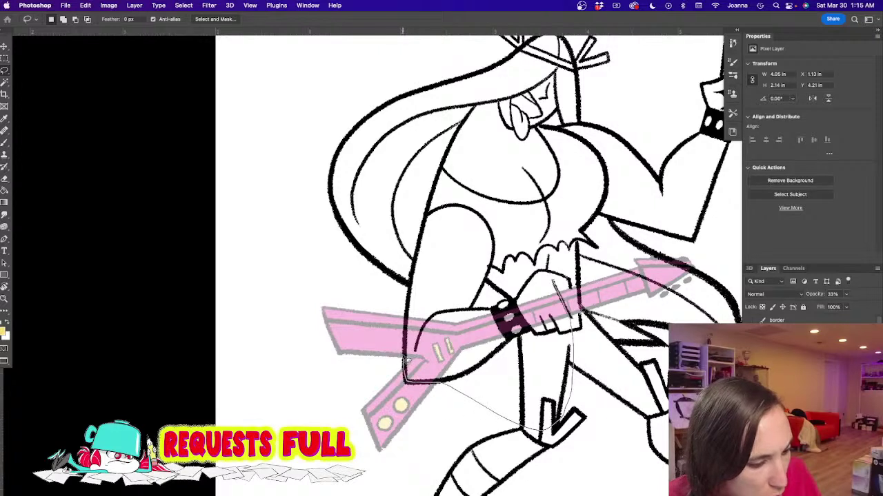
mouse_move(411, 326)
left_mouse_down()
mouse_move(415, 297)
mouse_move(545, 265)
left_mouse_up()
key("Delete")
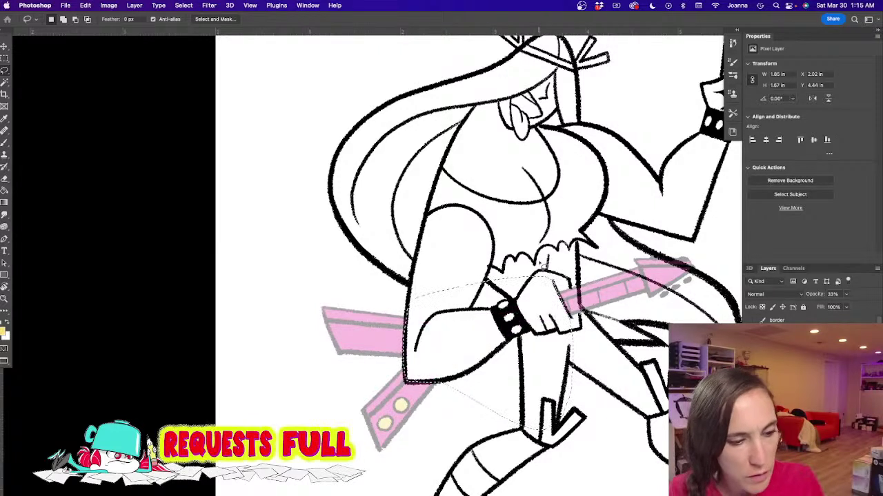
key("super+d")
Step: Restore the guitar layer's opacity to 100%
scroll(348, 321, "down", 5)
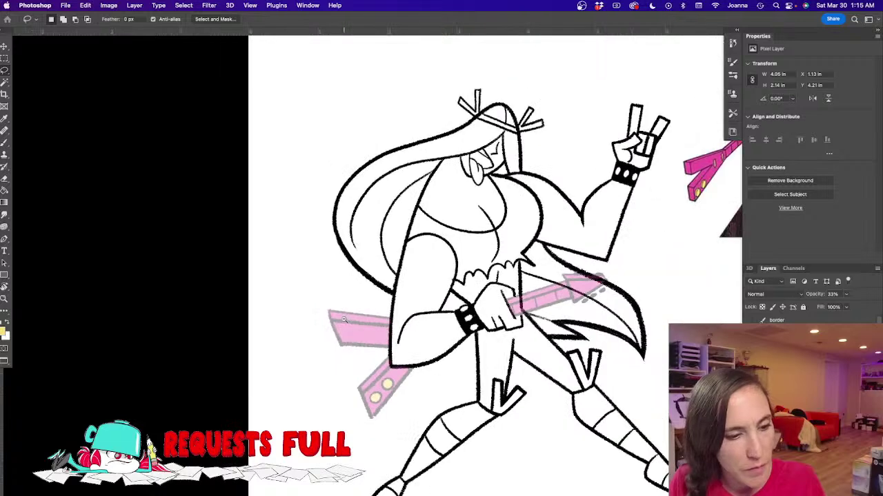
left_click(846, 295)
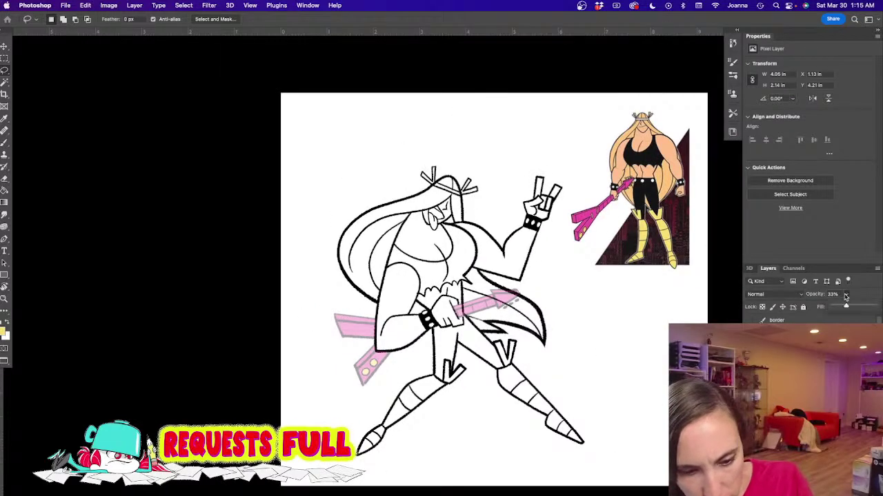
left_click_drag(846, 307, 877, 308)
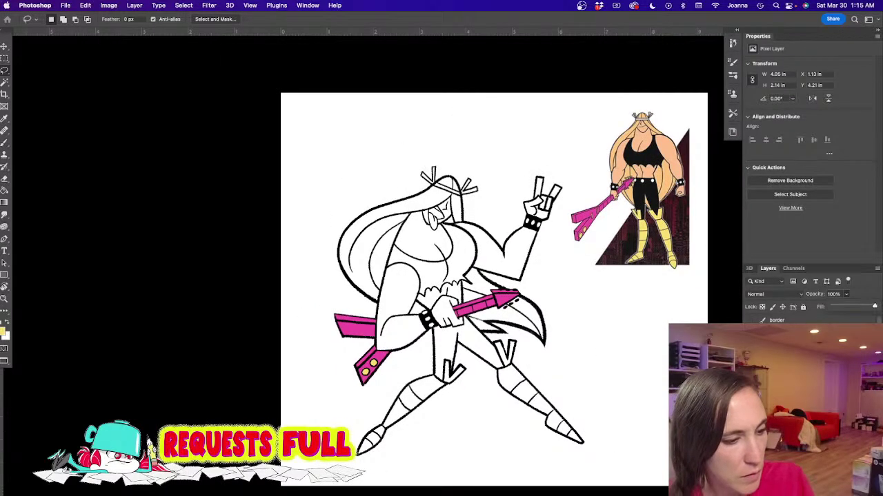
Step: Select the character's tank top and open mouth on the line art layer with the Magic Wand, and undo the added thigh selection
scroll(366, 308, "up", 4)
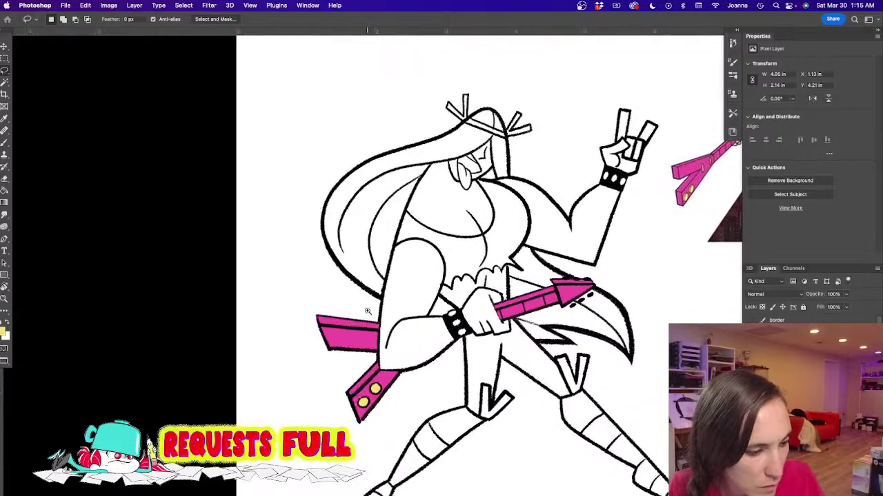
scroll(366, 308, "up", 3)
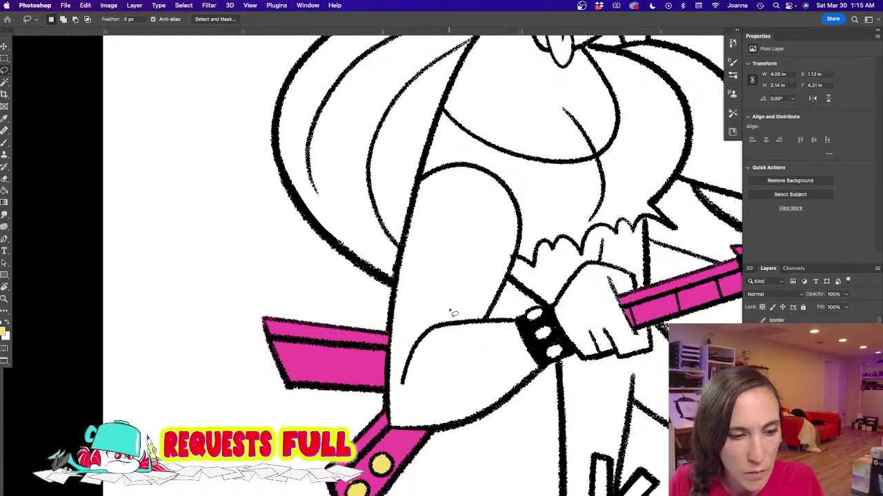
scroll(453, 317, "down", 5)
left_click(752, 386)
left_click(752, 386)
left_click(790, 386)
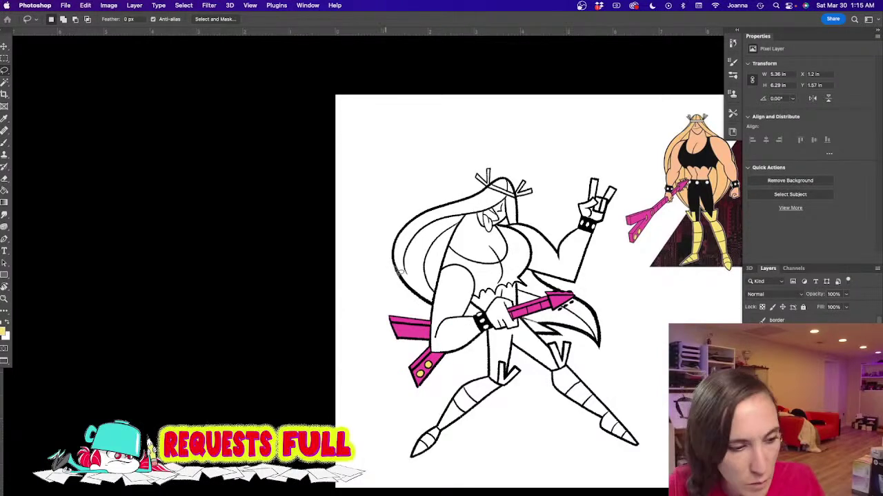
key("w")
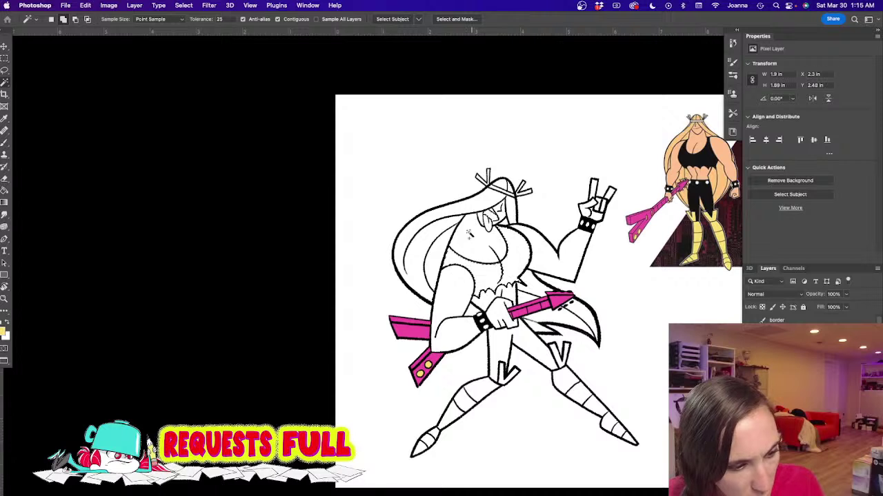
left_click(498, 358)
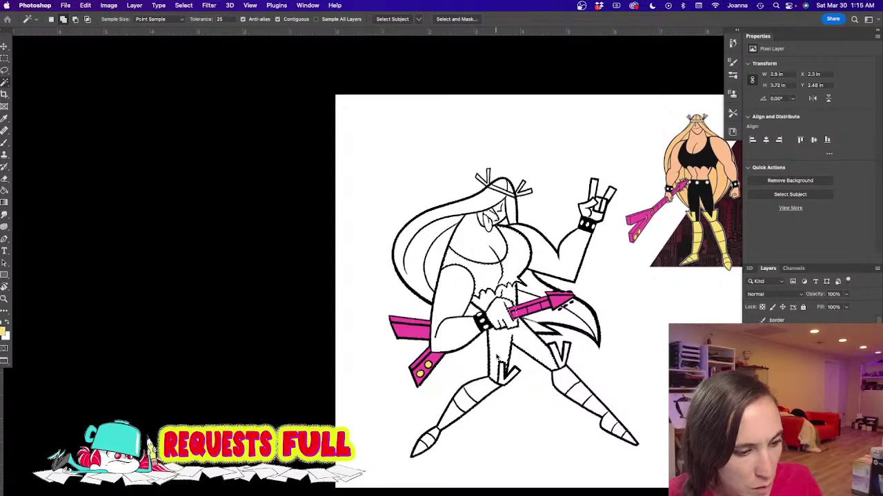
key("super+z")
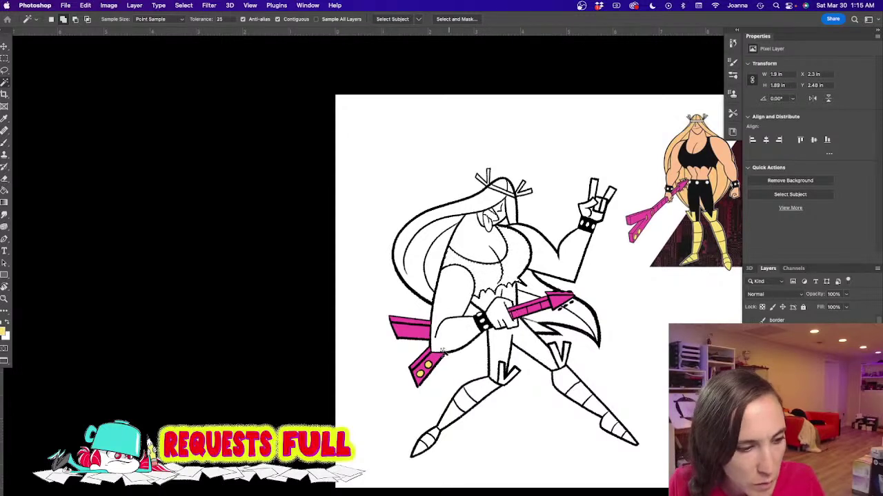
Step: Expand the selection by 2 pixels, fill the tank top and open mouth with a near-black gray of 14% brightness, and deselect
left_click(183, 5)
mouse_move(207, 141)
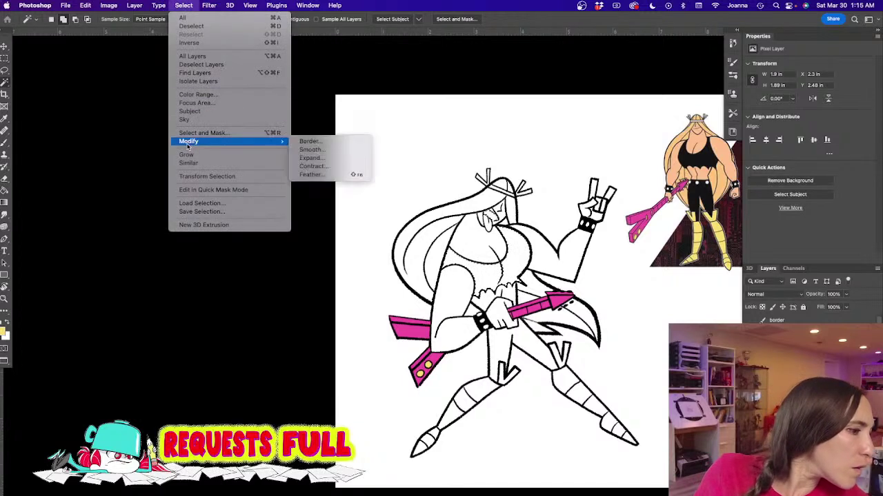
left_click(310, 158)
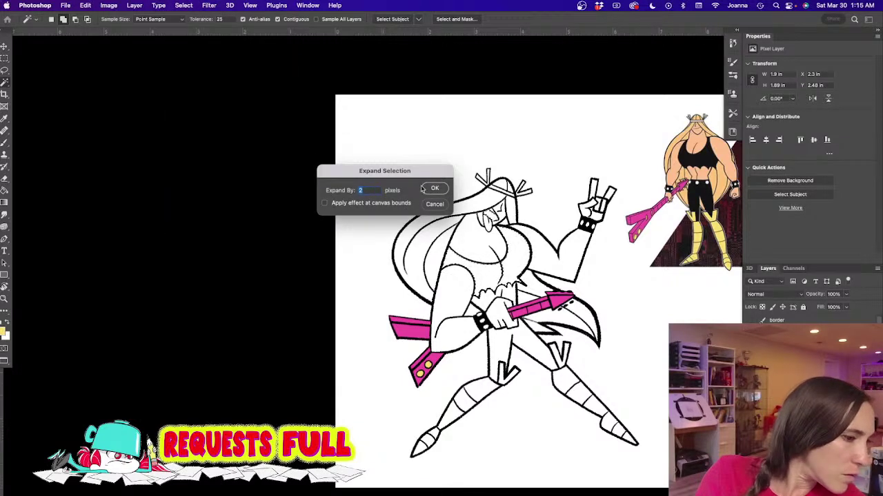
key("Return")
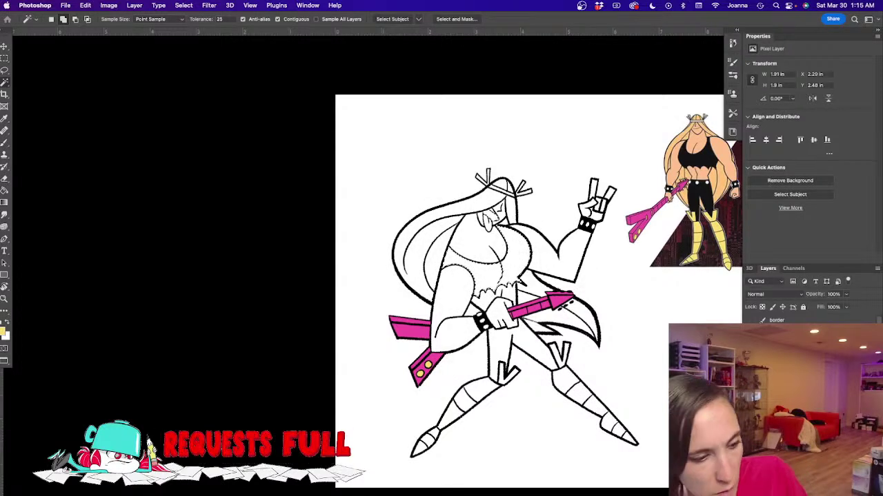
left_click(4, 330)
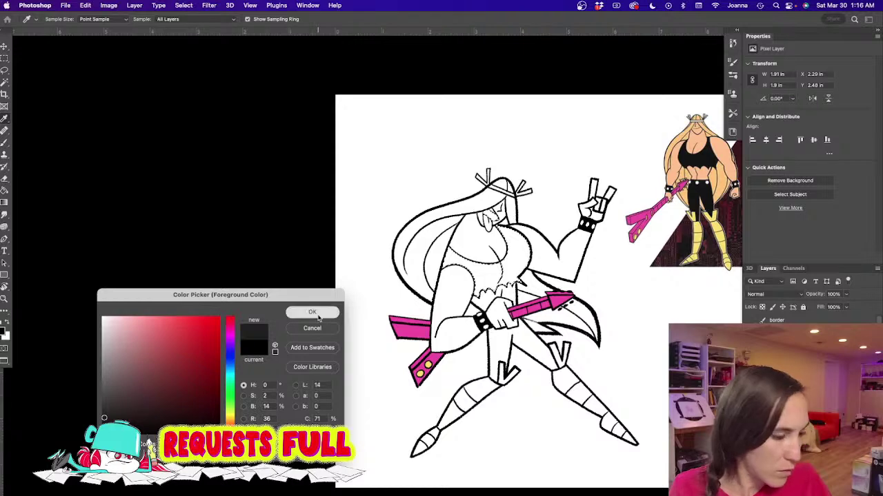
left_click(312, 312)
key("g")
left_click(488, 289)
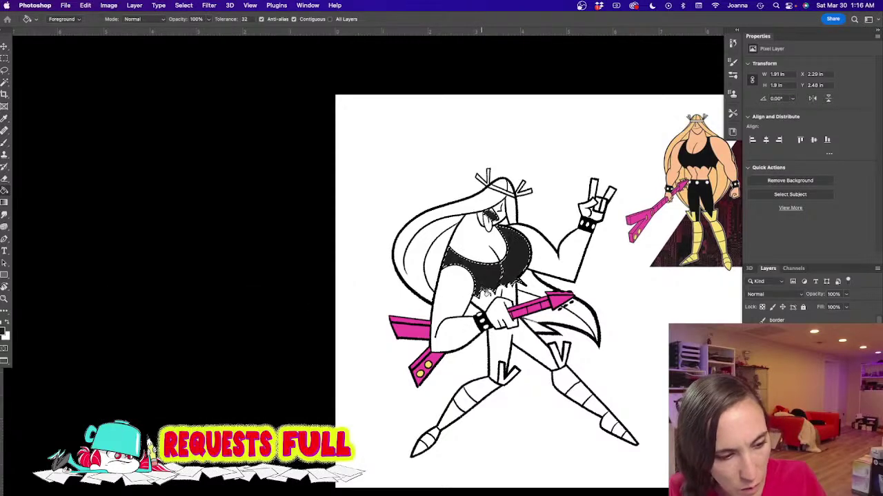
key("ctrl+d")
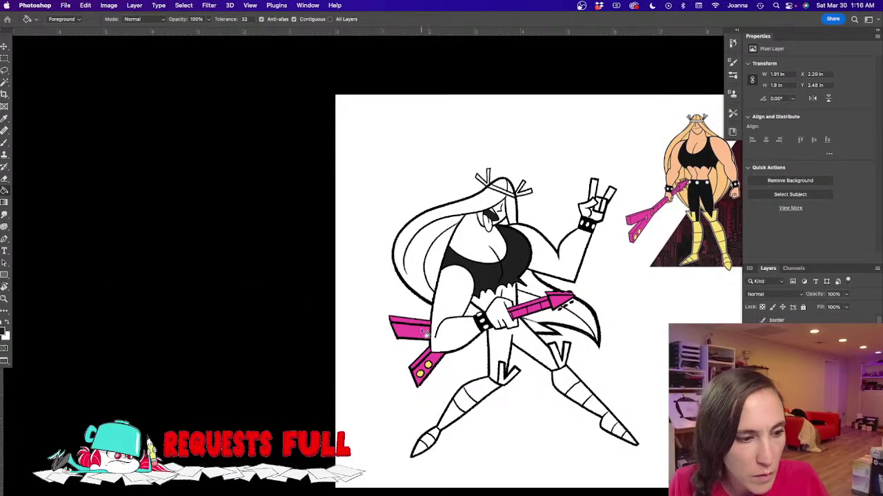
Step: Switch to the Brush tool and choose the first brush in the megapack's Paintbox set
scroll(479, 391, "up", 2)
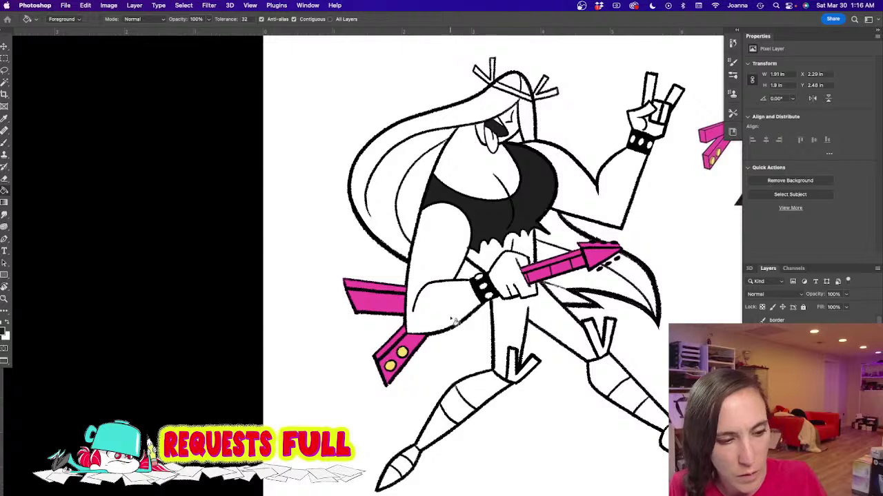
key("b")
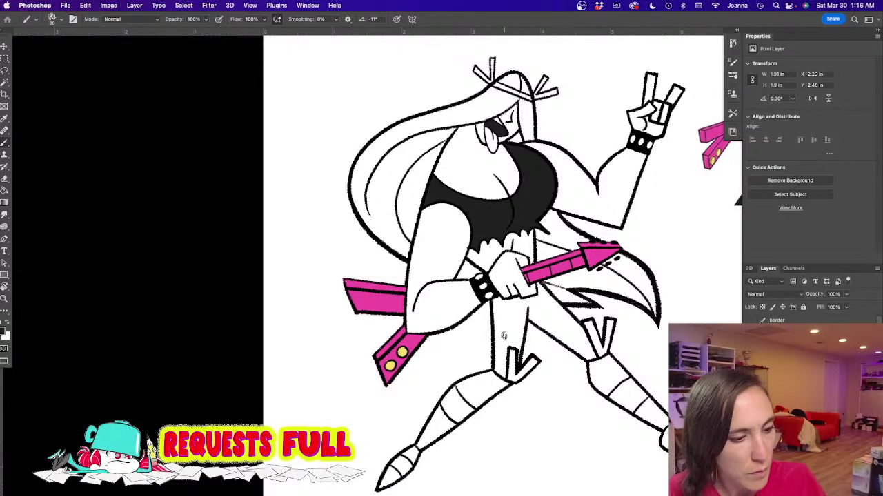
right_click(138, 164)
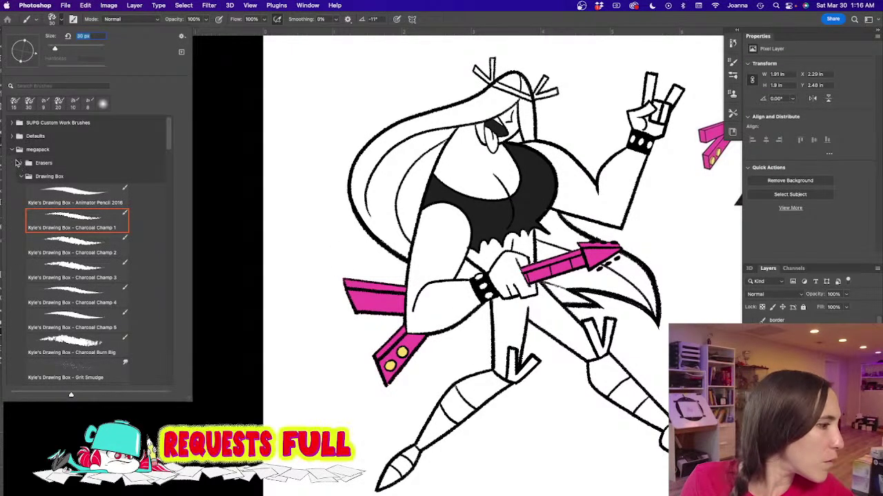
left_click(20, 177)
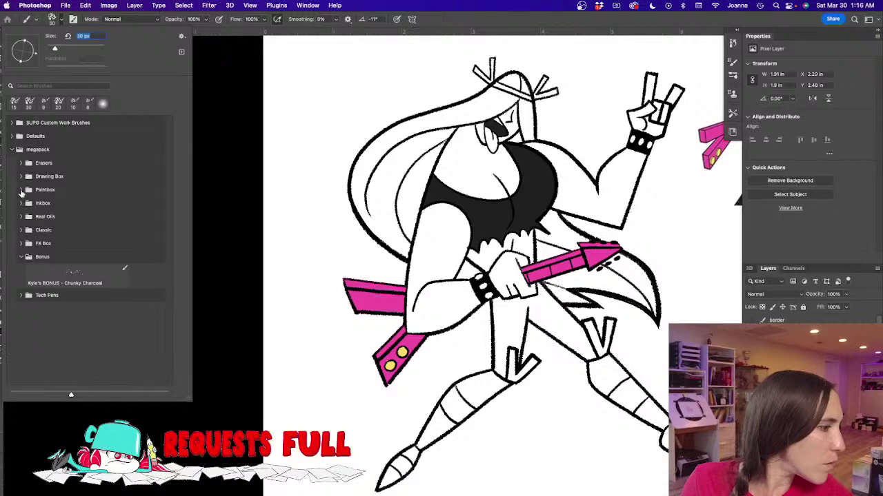
left_click(21, 191)
double_click(47, 216)
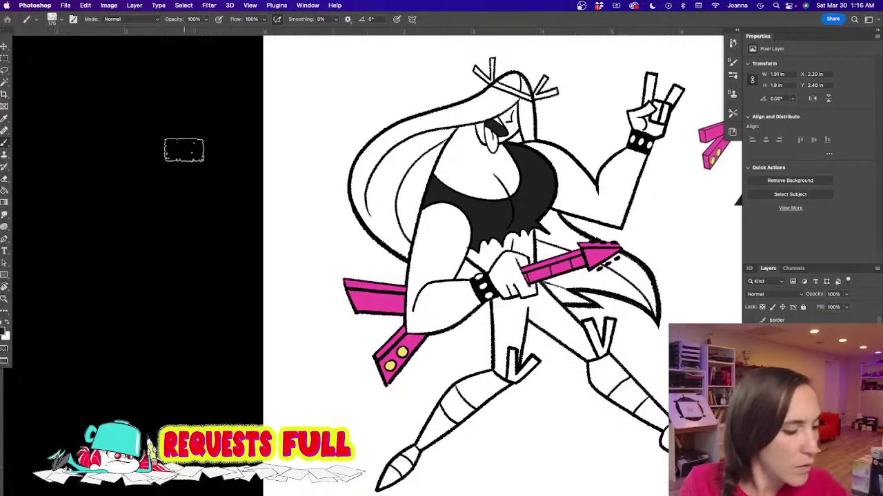
Step: Reduce the brush size and paint both legs of the shorts in the same near-black gray, from the waist down to the boot cuffs
key("bracketleft")
key("bracketleft")
key("bracketleft")
key("bracketleft")
key("bracketleft")
key("bracketleft")
key("bracketleft")
key("bracketleft")
key("bracketleft")
key("bracketleft")
key("bracketleft")
key("bracketleft")
mouse_move(499, 310)
left_mouse_down()
mouse_move(517, 334)
mouse_move(523, 308)
mouse_move(521, 359)
mouse_move(520, 336)
mouse_move(519, 356)
mouse_move(518, 343)
mouse_move(504, 346)
mouse_move(503, 377)
mouse_move(494, 371)
mouse_move(493, 298)
mouse_move(515, 333)
left_mouse_up()
mouse_move(536, 297)
left_mouse_down()
mouse_move(526, 298)
mouse_move(540, 284)
mouse_move(583, 330)
mouse_move(590, 350)
left_mouse_up()
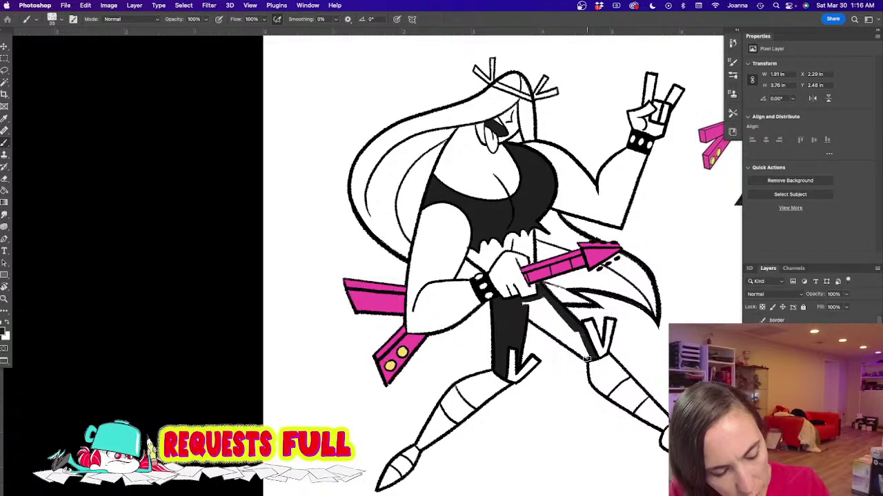
key("bracketright")
left_click_drag(529, 318, 585, 355)
mouse_move(585, 356)
left_mouse_down()
mouse_move(555, 334)
mouse_move(569, 322)
mouse_move(524, 303)
mouse_move(549, 302)
mouse_move(531, 305)
left_mouse_up()
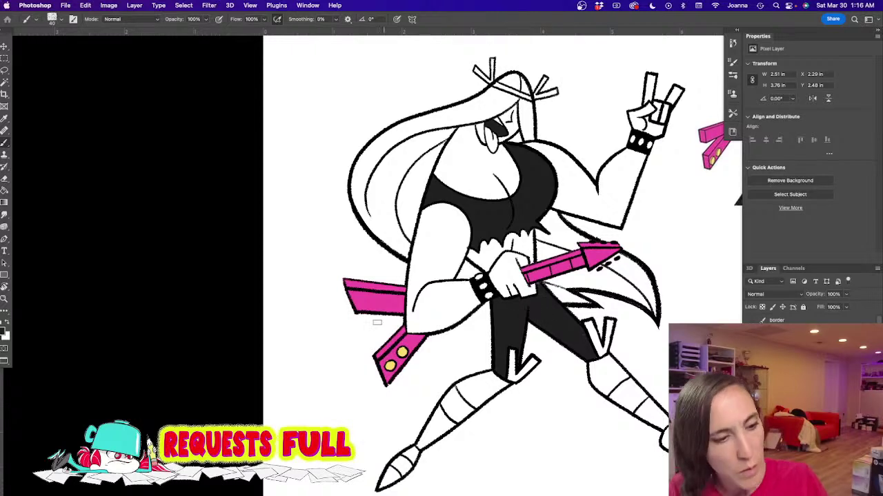
Step: Sample yellow from the guitar's knob, and select every section and cuff of both boots on the line art layer with the Magic Wand
scroll(404, 357, "down", 1)
left_click_drag(352, 373, 359, 348)
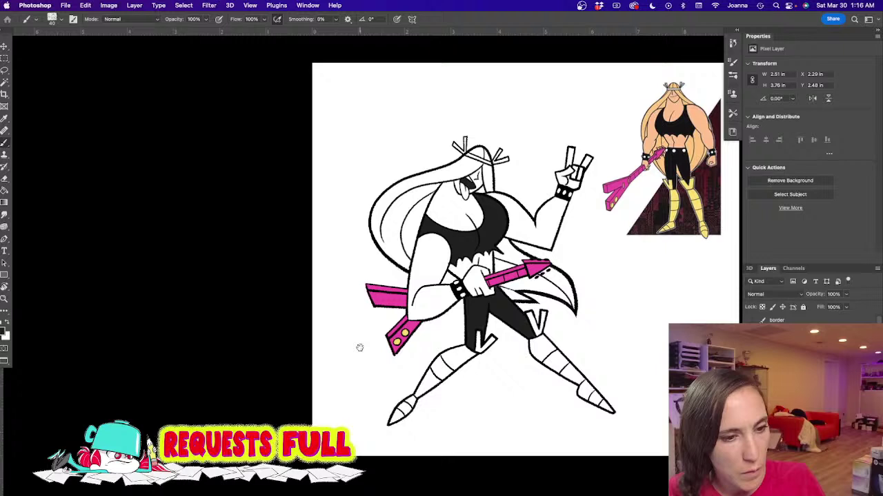
left_click_drag(359, 348, 357, 348)
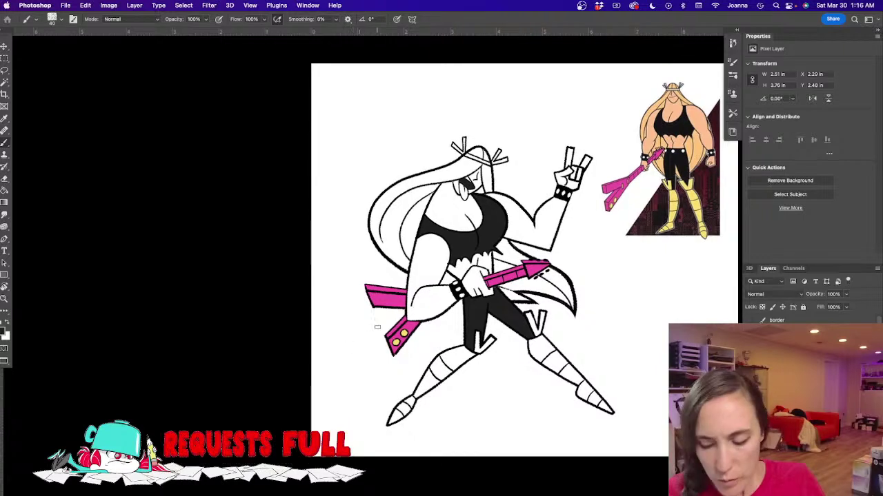
left_click(404, 333, "alt")
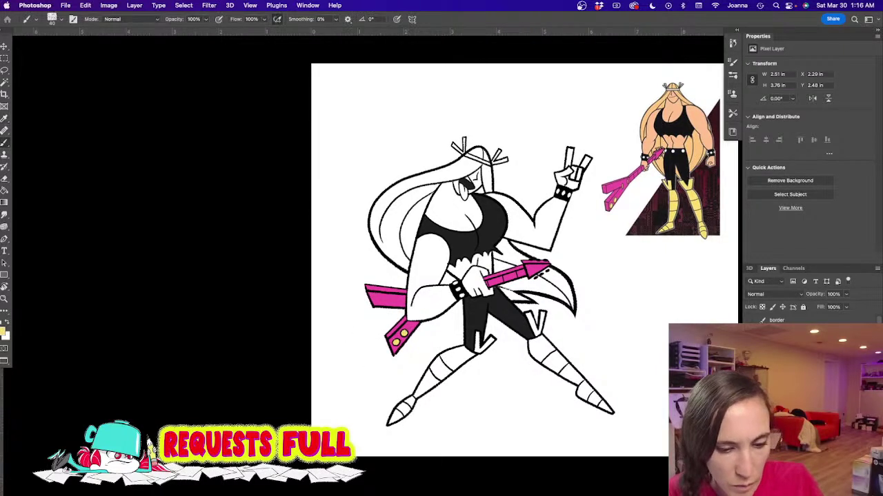
left_click(751, 345)
left_click(751, 345)
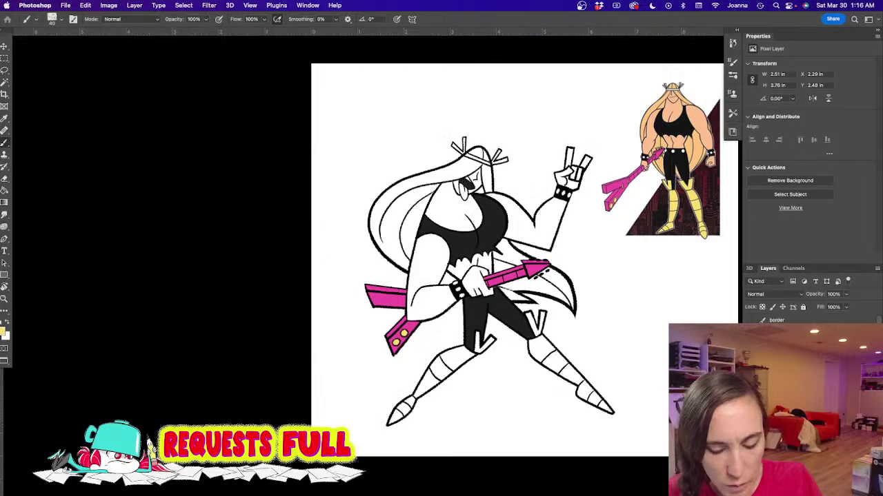
left_click(777, 345)
key("w")
left_click(460, 356)
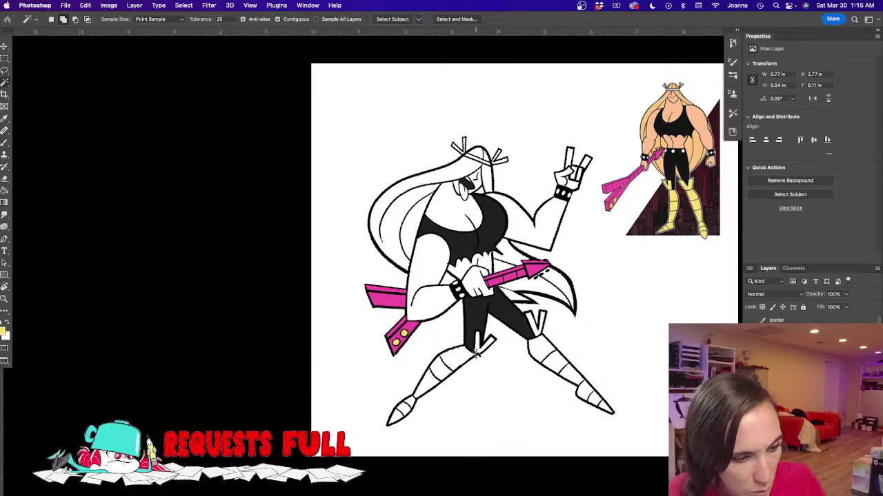
left_click(492, 344, "shift")
left_click(536, 330)
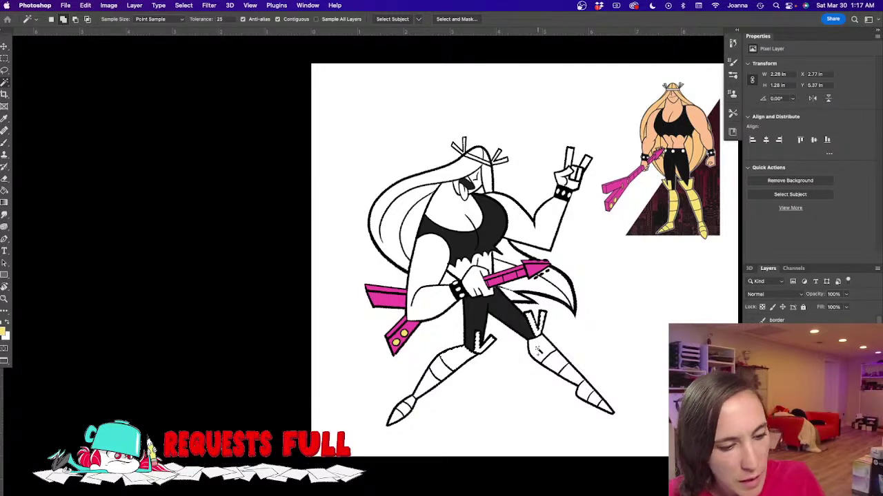
left_click(538, 355, "shift")
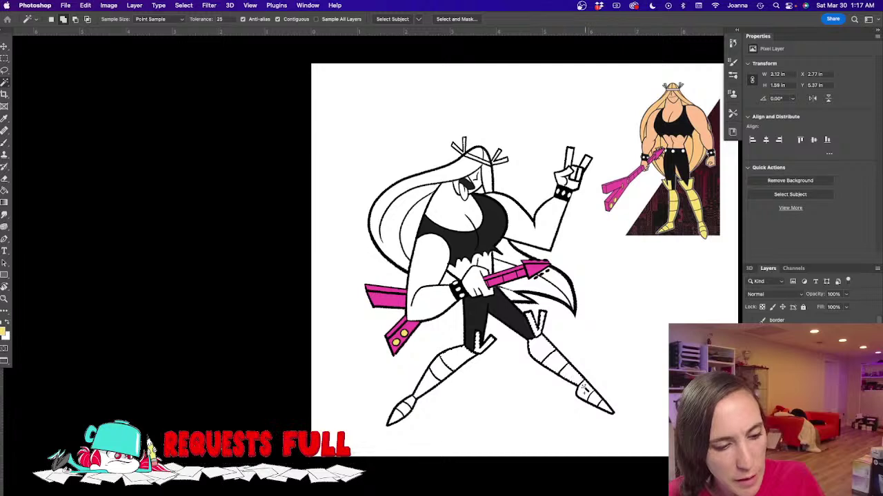
left_click(605, 410, "shift")
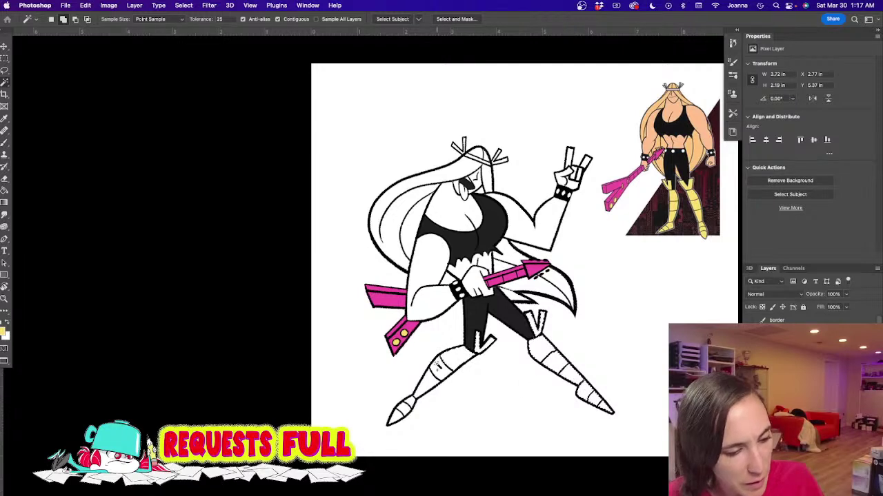
left_click(411, 396, "shift")
left_click(396, 414, "shift")
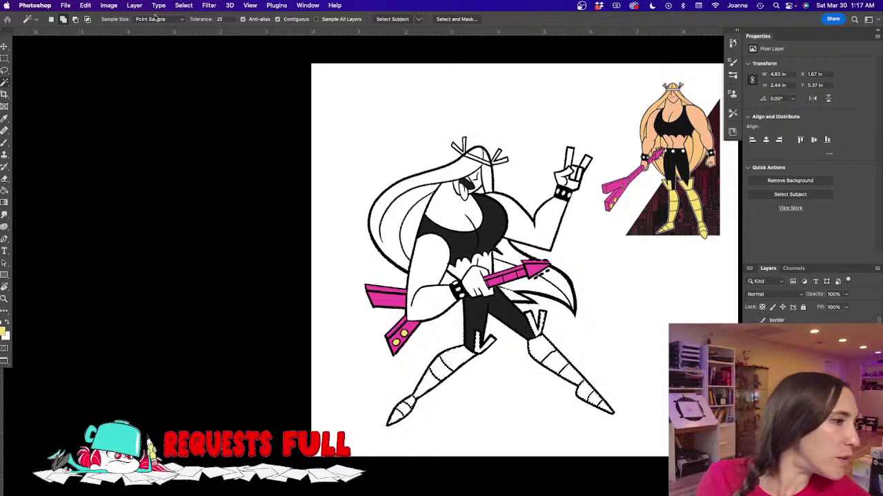
Step: Expand the boot selection, fill both boots with the sampled yellow on the color layer, and deselect
left_click(184, 4)
mouse_move(279, 141)
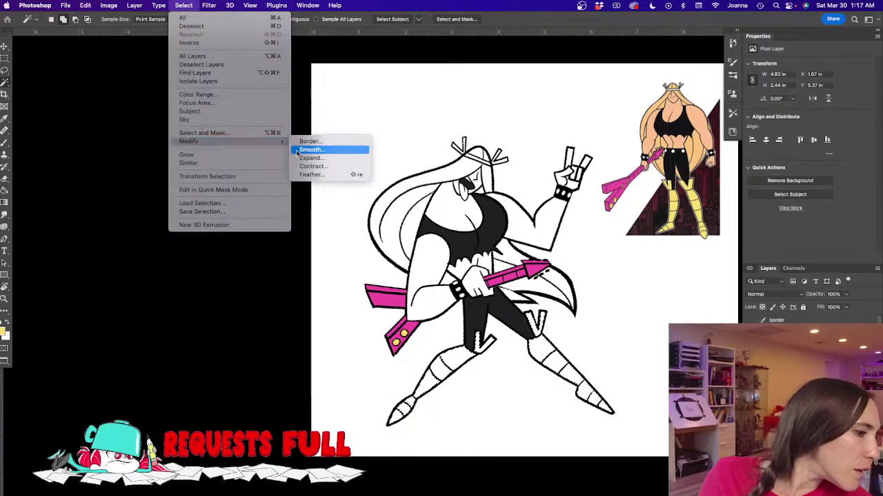
left_click(302, 158)
left_click(434, 189)
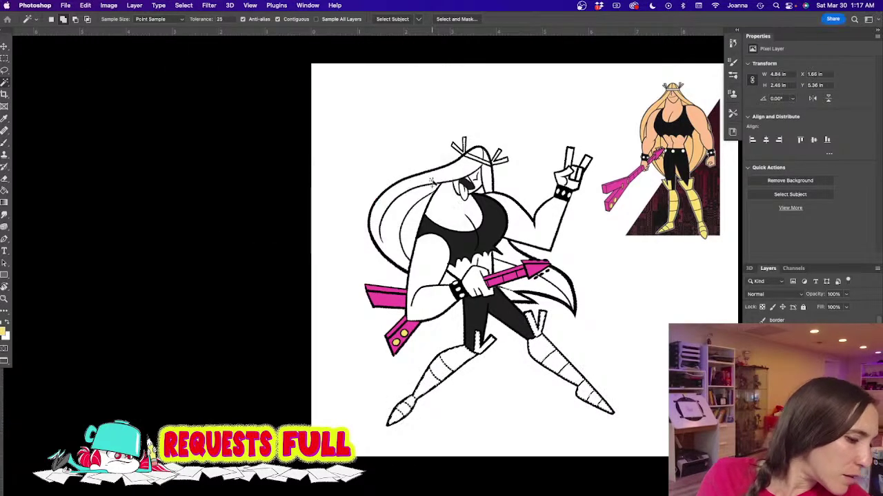
left_click(751, 345)
left_click(751, 345)
left_click(752, 358)
left_click(751, 357)
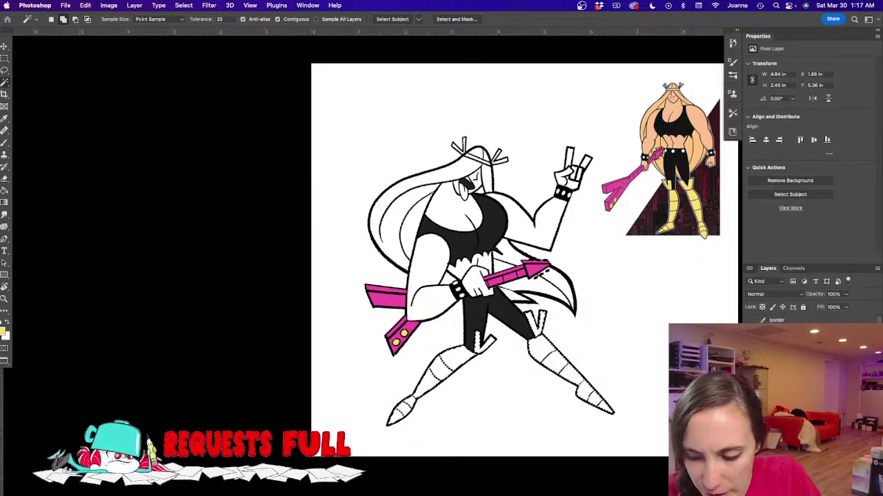
key("g")
left_click(441, 373)
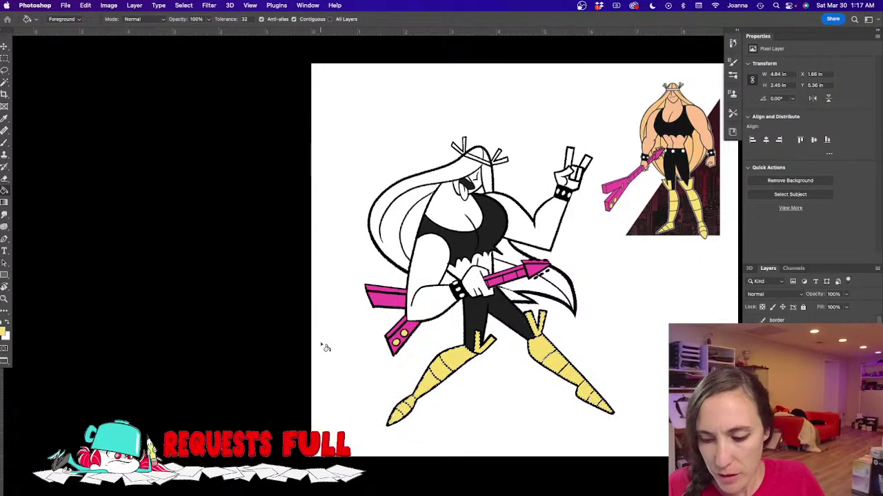
key("ctrl+d")
Step: Select the hair sections around the head, down the back and behind the guitar neck with the Magic Wand
key("w")
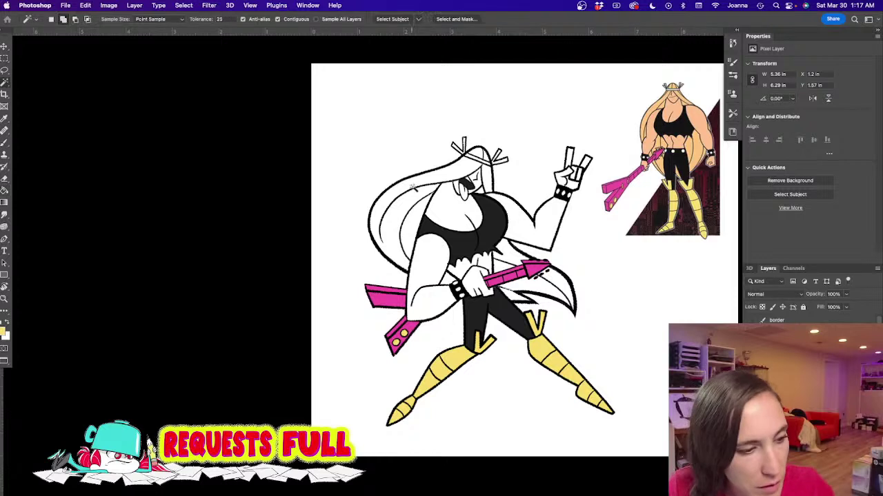
left_click(458, 173)
left_click(476, 153)
left_click(487, 170)
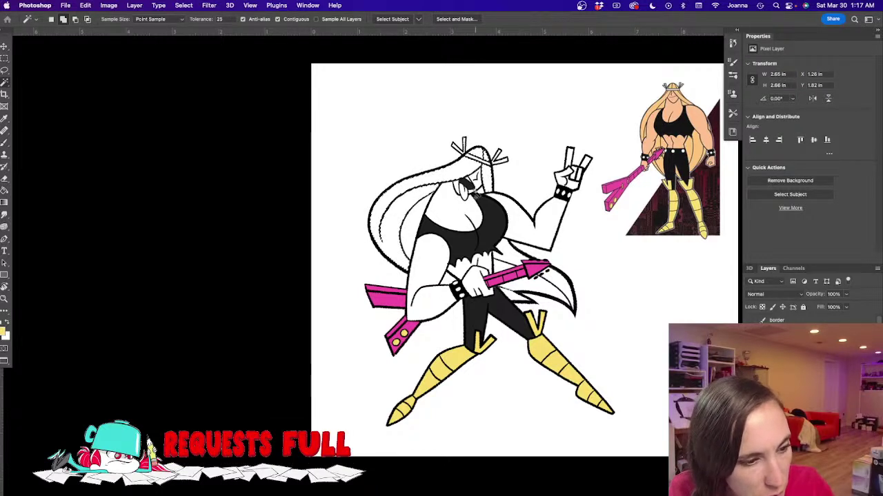
left_click(514, 252, "shift")
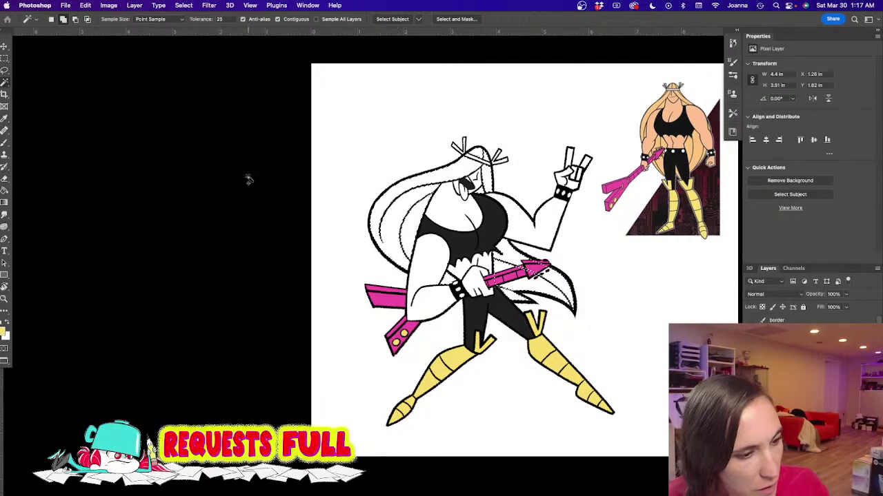
Step: Expand the hair selection, fill all the hair sections with the light orange of the reference's hair, and deselect
scroll(173, 112, "right", 3)
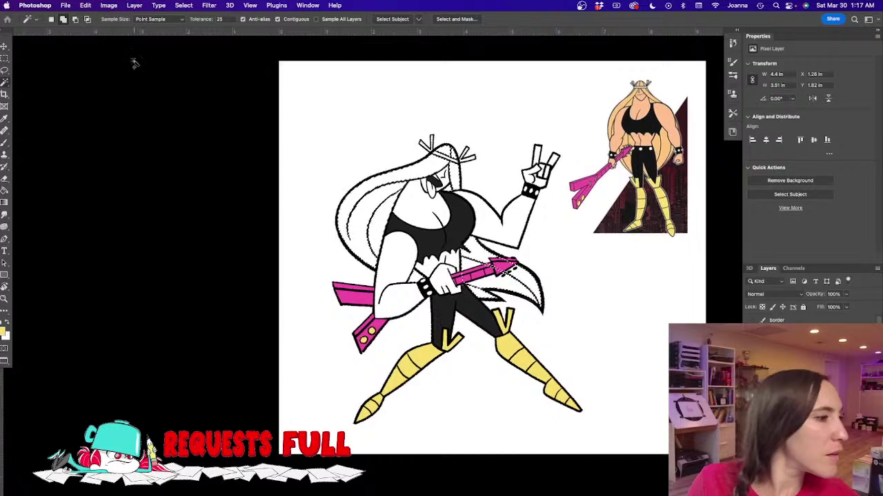
left_click(183, 5)
mouse_move(207, 141)
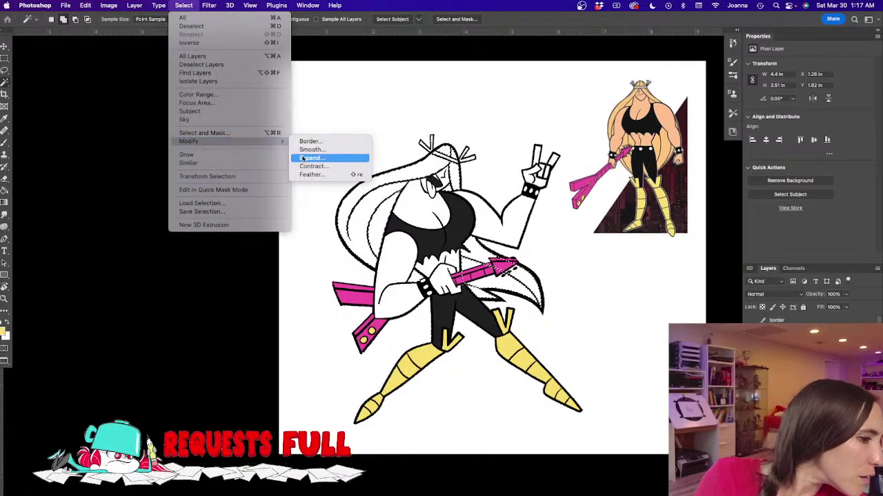
left_click(302, 159)
left_click(433, 185)
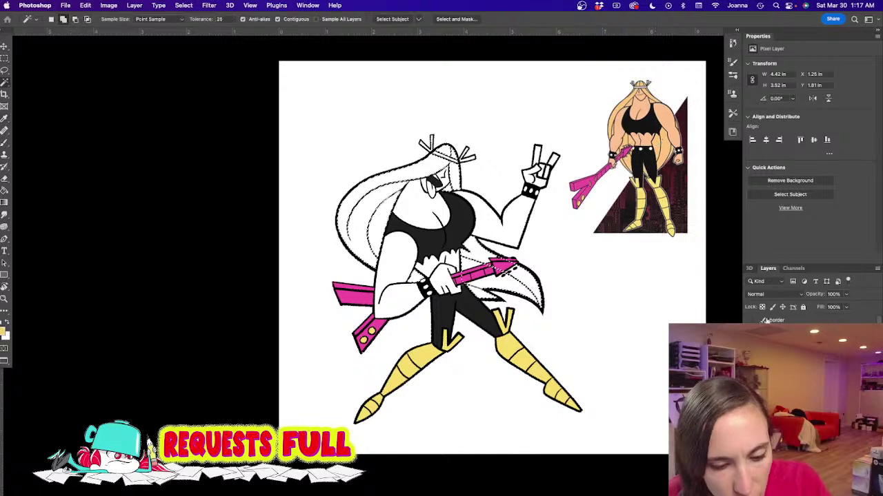
key("g")
left_click(373, 210)
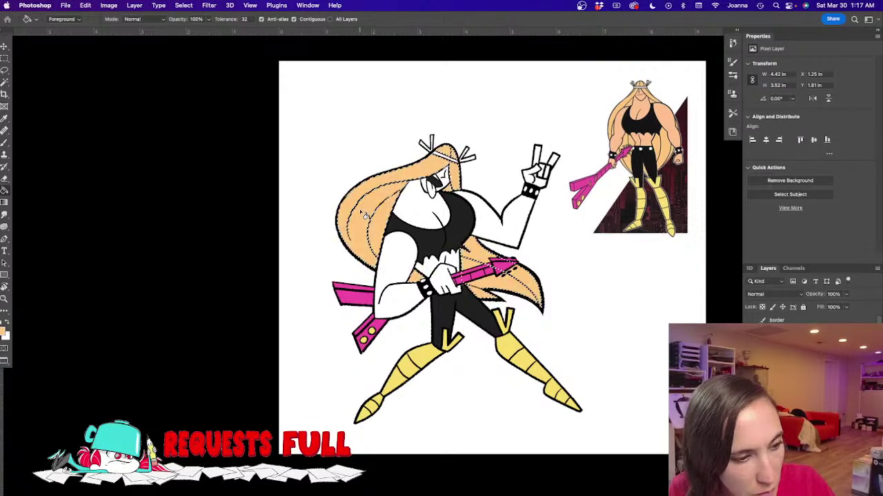
key("ctrl+d")
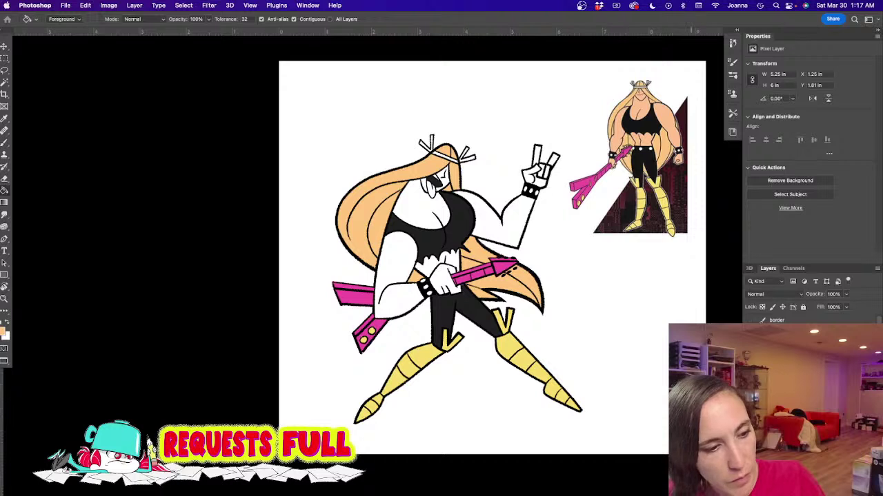
Step: Sample the skin tone from the reference character's face and lighten it to a pale peach as the foreground color
key("i")
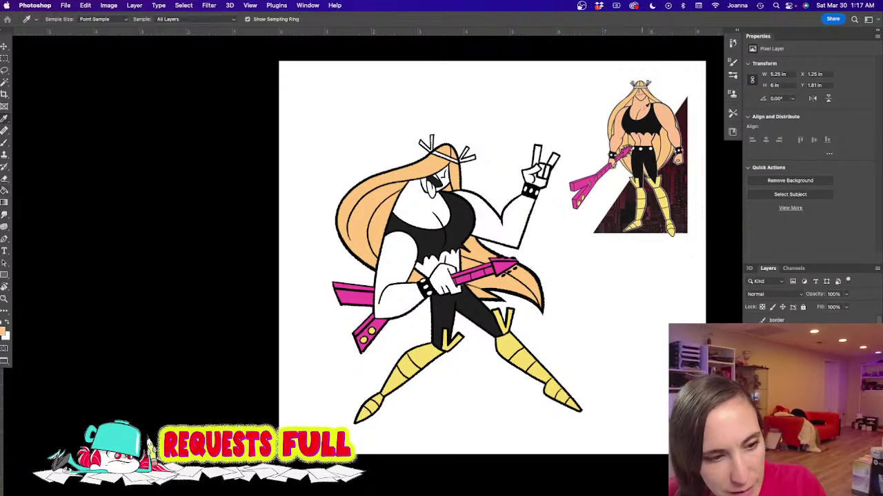
left_click(640, 102)
key("g")
left_click(3, 332)
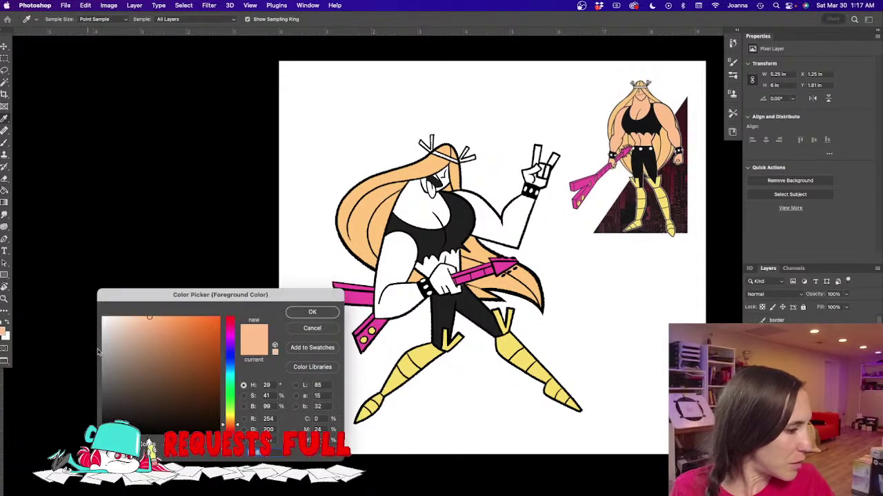
left_click(118, 321)
left_click(312, 312)
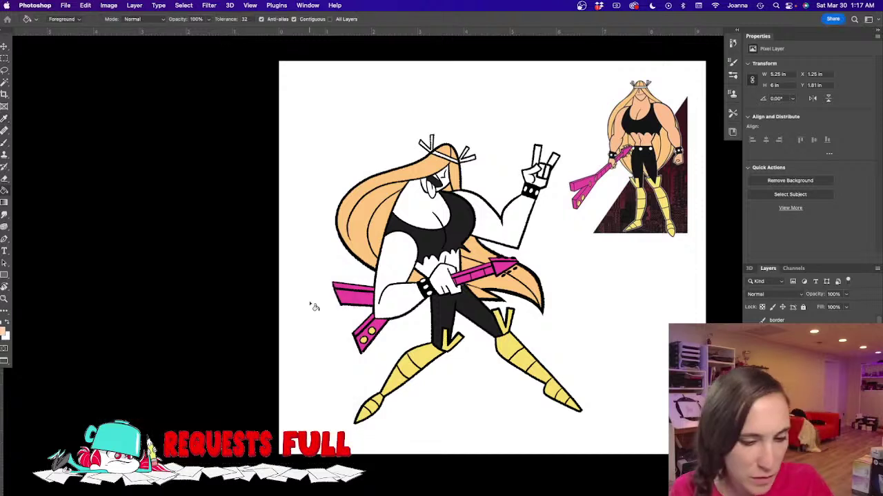
Step: Select the face, chest, both arms and the raised hand with the Magic Wand, undoing the stray addition of the belly and shorts
key("w")
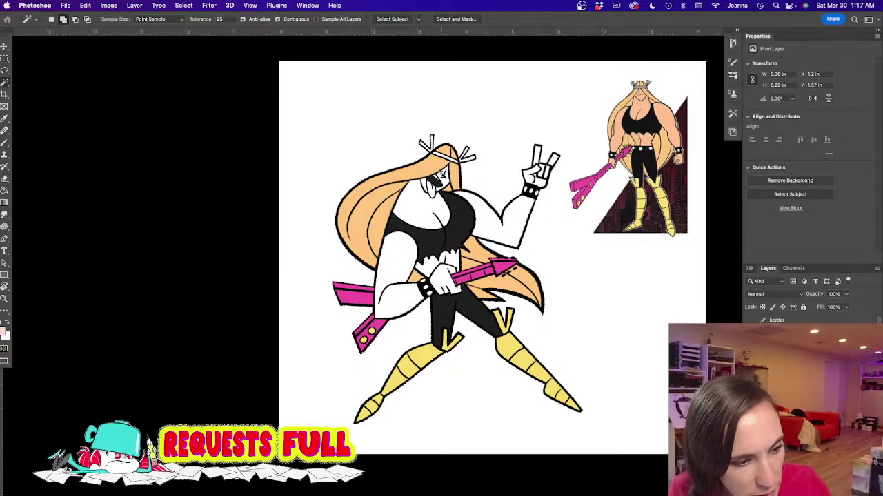
left_click(441, 175)
left_click(422, 197)
left_click(499, 216)
left_click(538, 176, "shift")
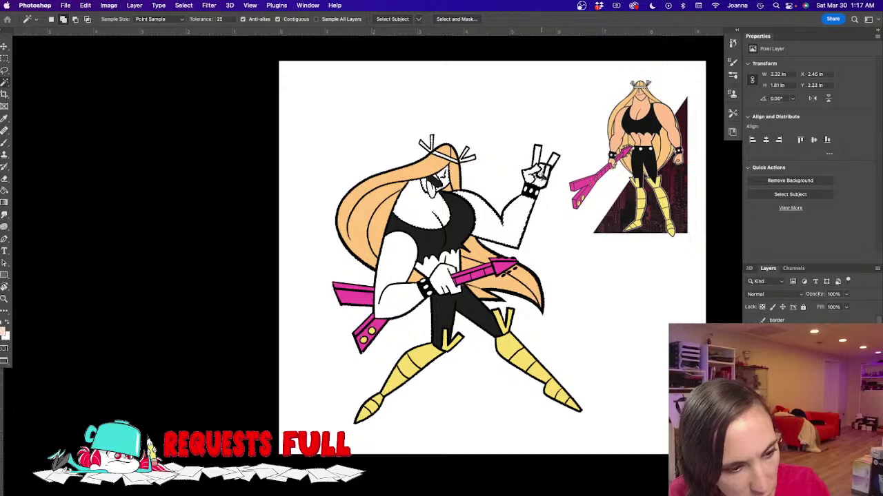
left_click(536, 151)
left_click(391, 258)
left_click(429, 271)
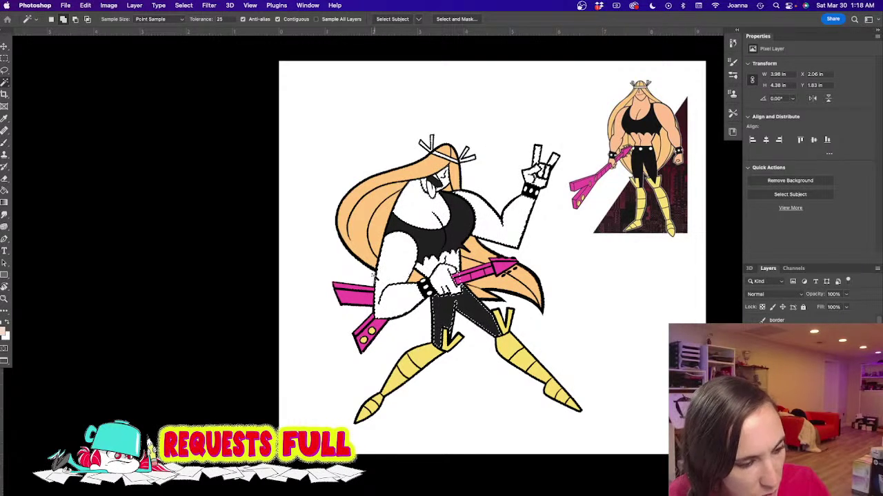
key("super+z")
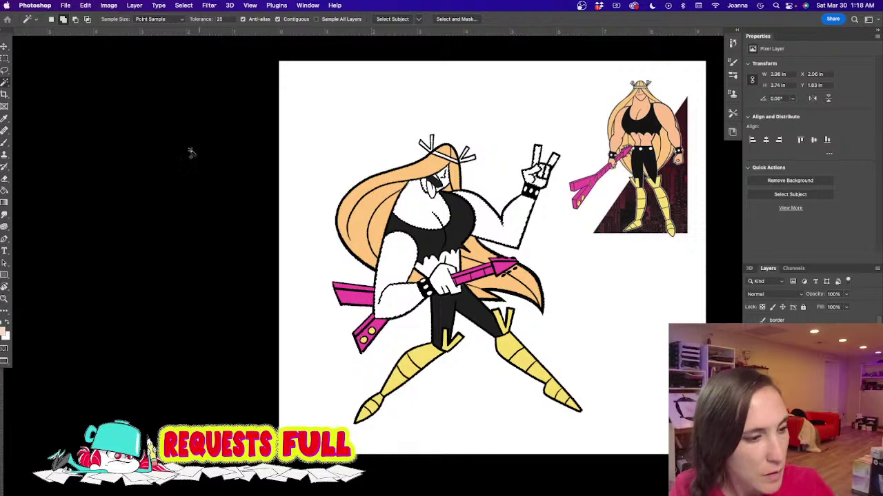
Step: Expand the skin selection, fill it with the pale peach, and deselect
left_click(184, 5)
mouse_move(246, 148)
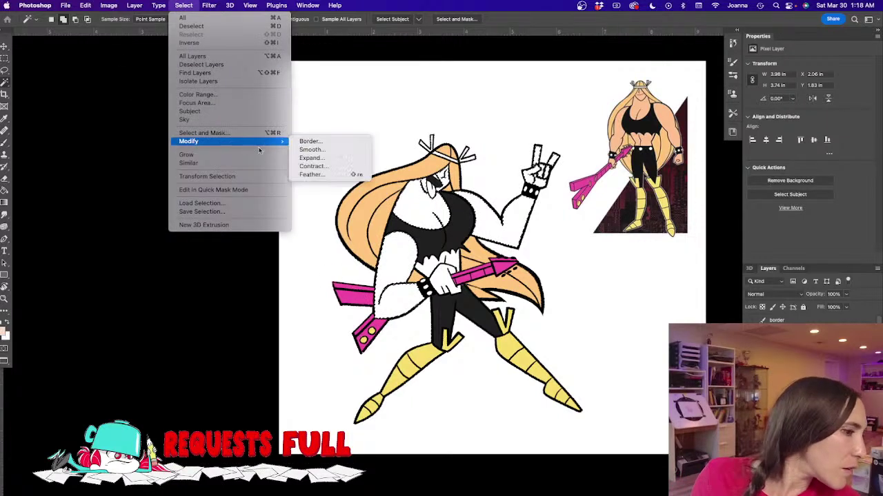
left_click(311, 158)
key("Return")
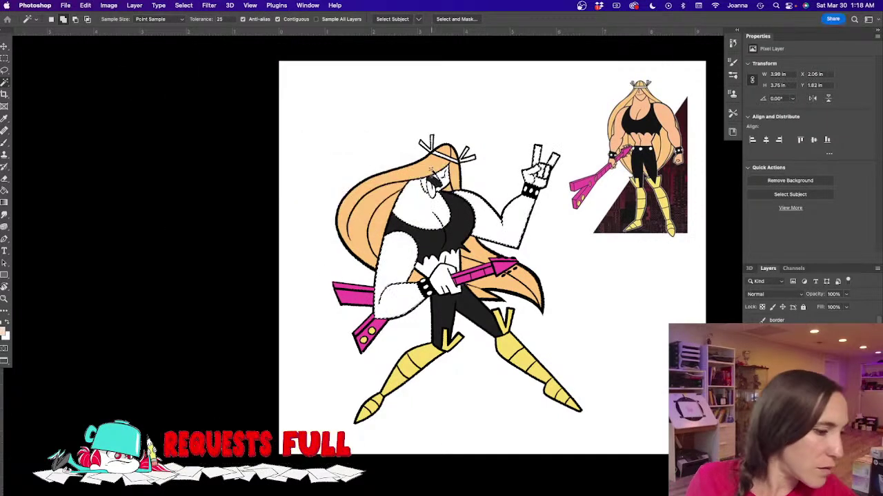
key("g")
left_click(408, 207)
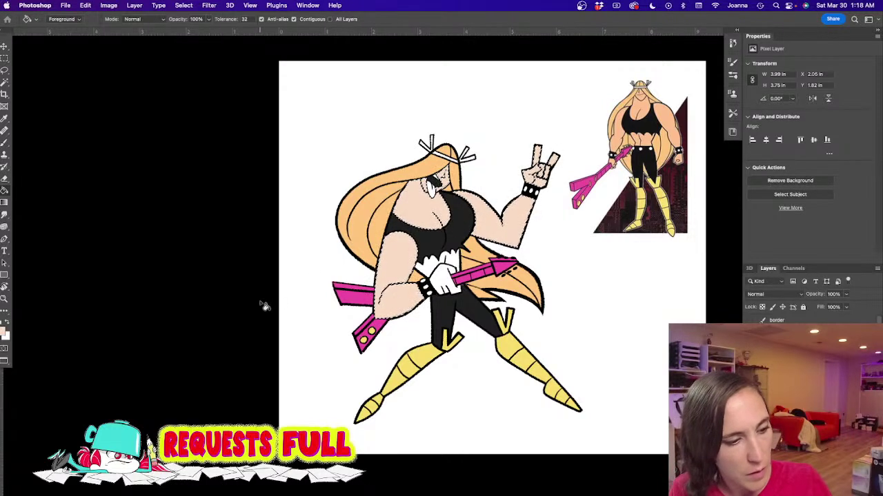
key("super+d")
Step: Paint the bare midriff and the hand holding the guitar in the same pale peach with the Brush tool
key("b")
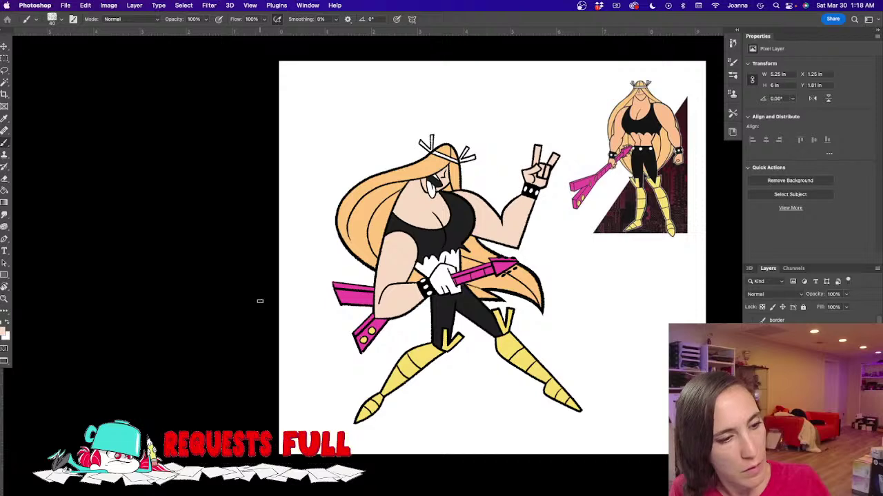
scroll(427, 256, "up", 2)
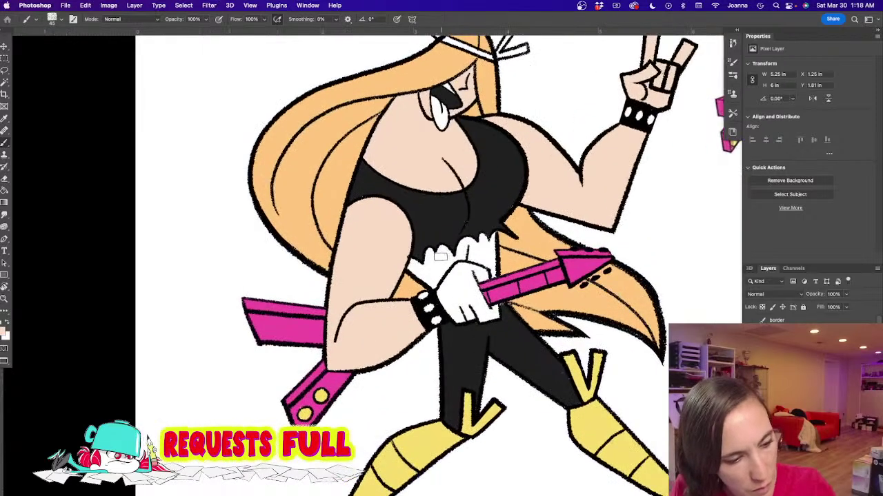
mouse_move(445, 272)
left_mouse_down()
mouse_move(467, 280)
mouse_move(489, 255)
left_mouse_up()
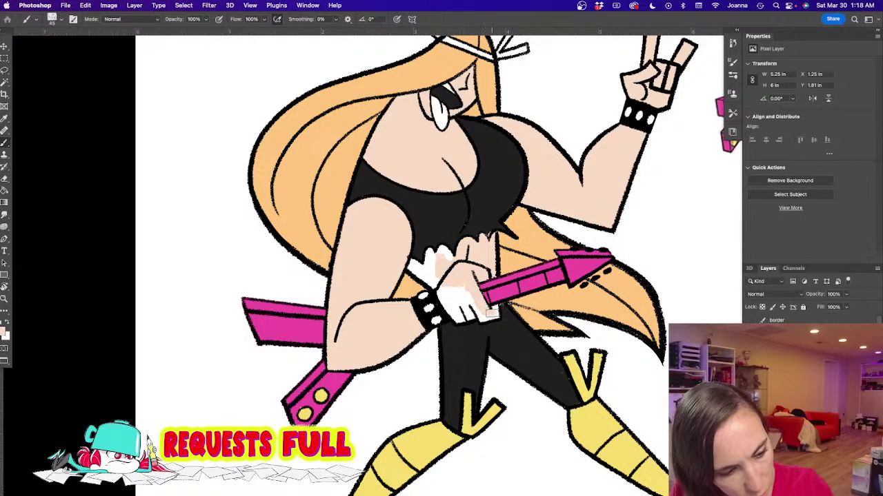
mouse_move(491, 314)
left_mouse_down()
mouse_move(466, 305)
mouse_move(460, 318)
mouse_move(444, 292)
mouse_move(464, 306)
mouse_move(443, 295)
left_mouse_up()
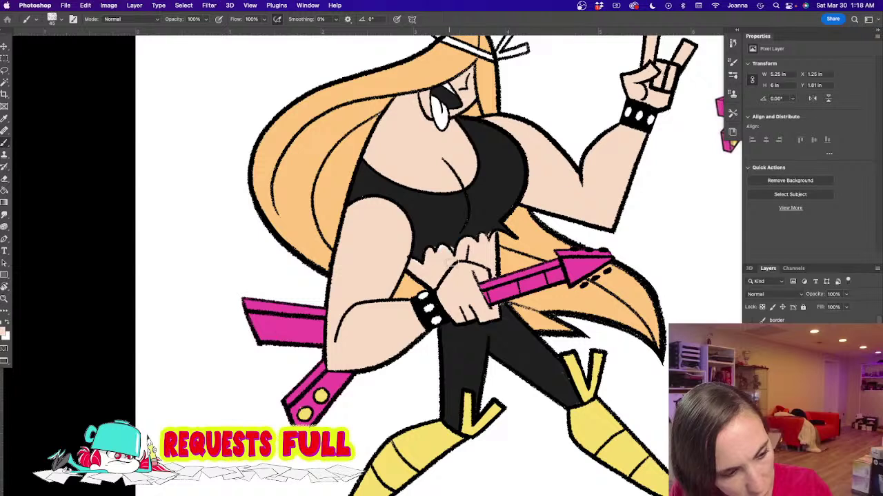
Step: Sample the top's near-black, touch up its ragged hem with the brush reduced to 20, and sample the skin tone again
left_click(417, 208, "alt")
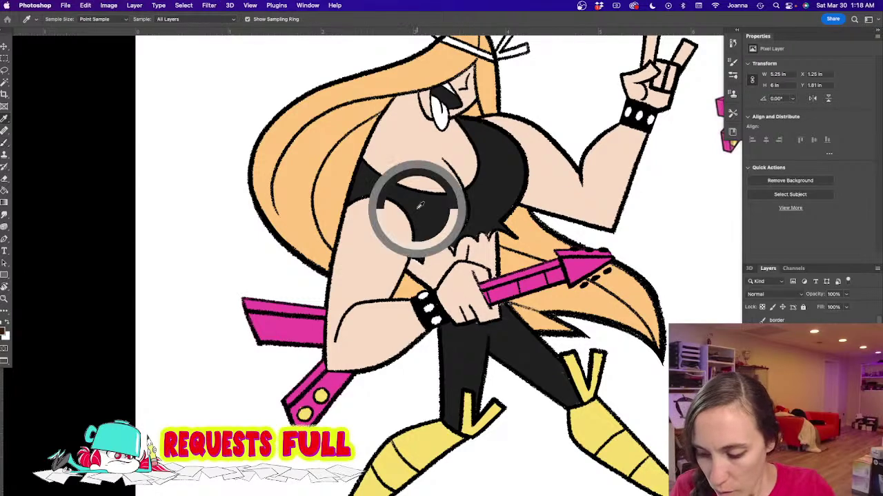
key("[")
left_click_drag(470, 211, 487, 234)
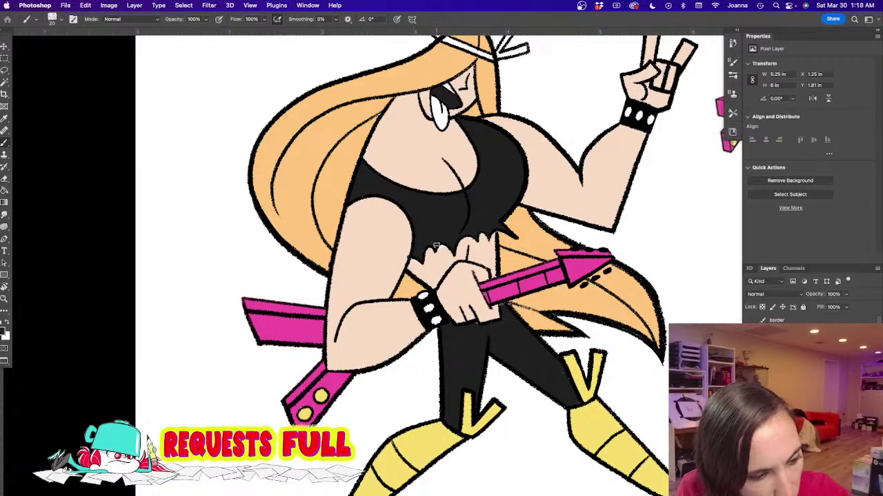
left_click(434, 276, "alt")
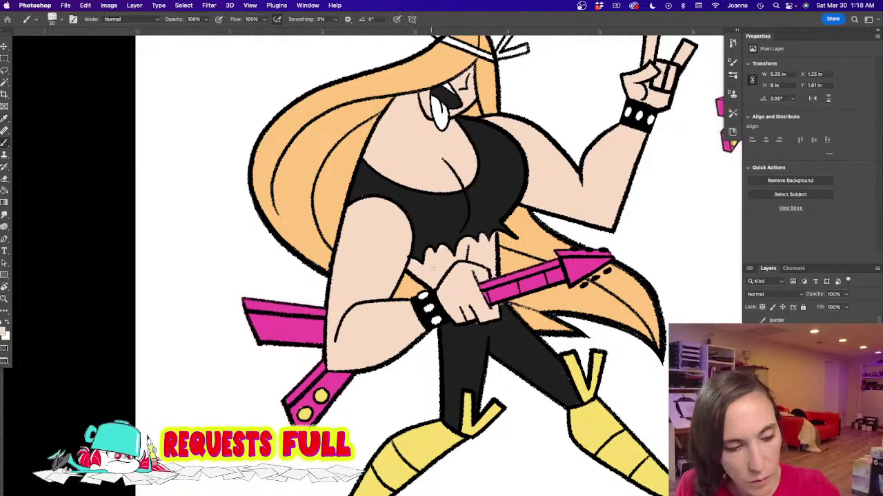
scroll(405, 275, "up", 5)
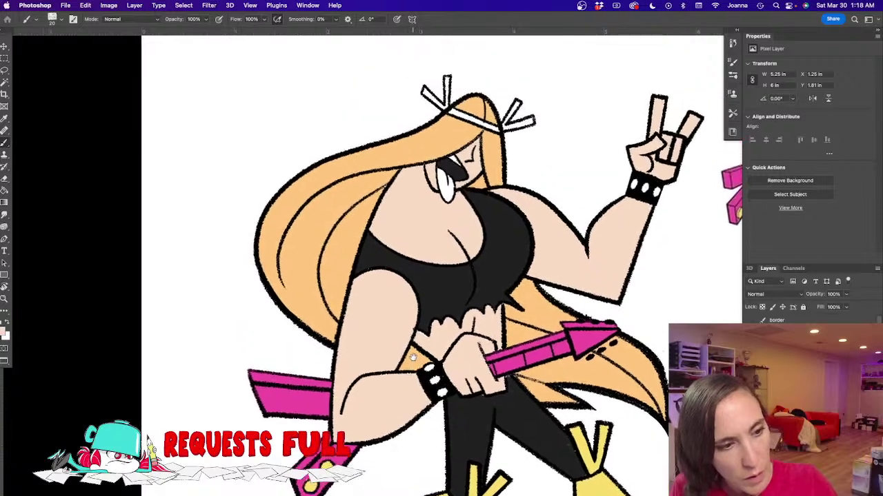
left_click_drag(413, 360, 419, 304)
left_click(420, 304, "alt")
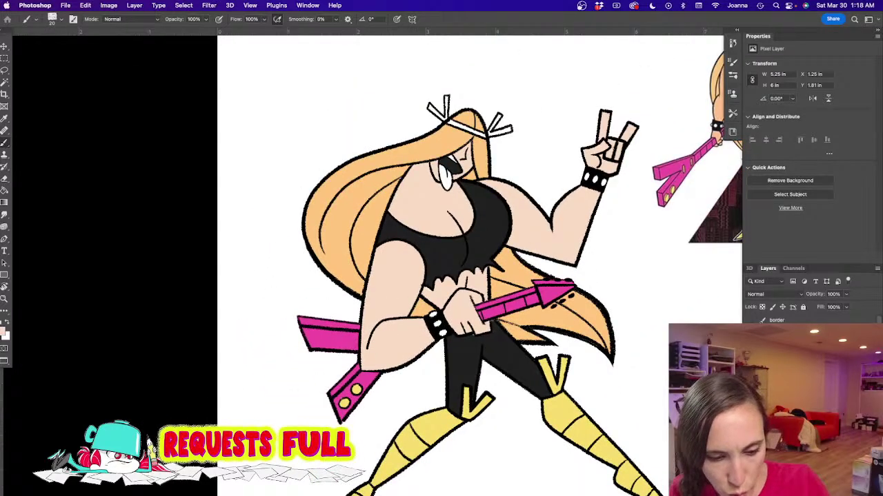
Step: Lock transparent pixels on the guitar's line art layer and paint the tuning pegs on both edges of the headstock yellow
left_click(752, 386)
left_click(752, 386)
left_click(779, 386)
left_click(762, 308)
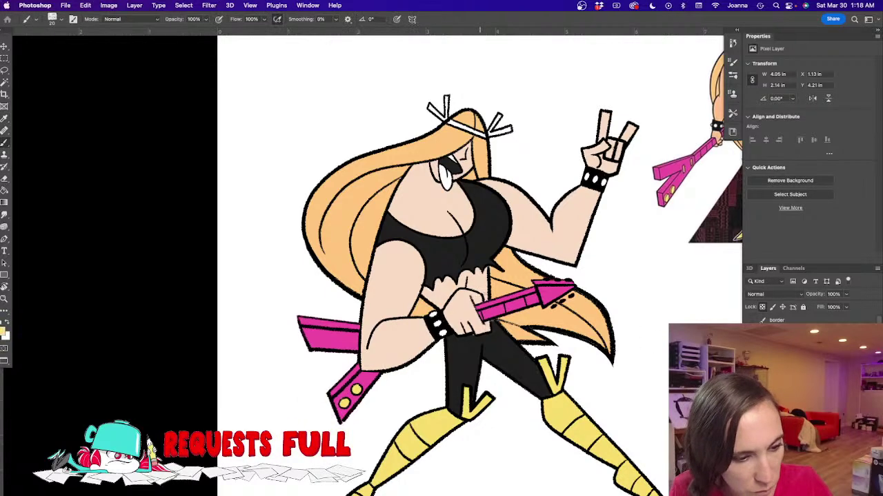
scroll(533, 276, "up", 4)
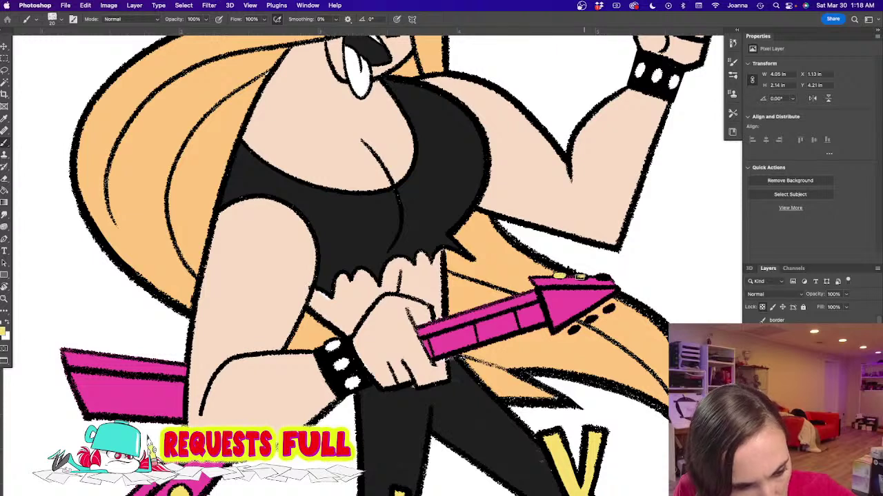
left_click_drag(607, 278, 599, 277)
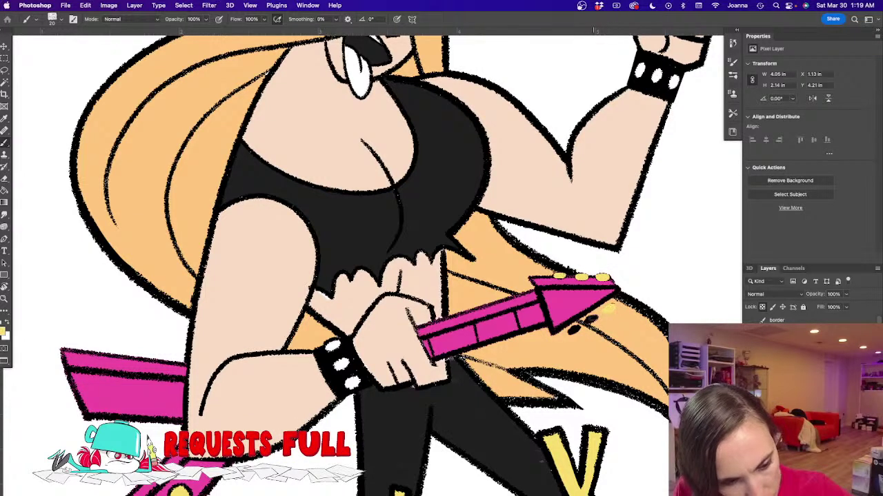
scroll(578, 327, "down", 2)
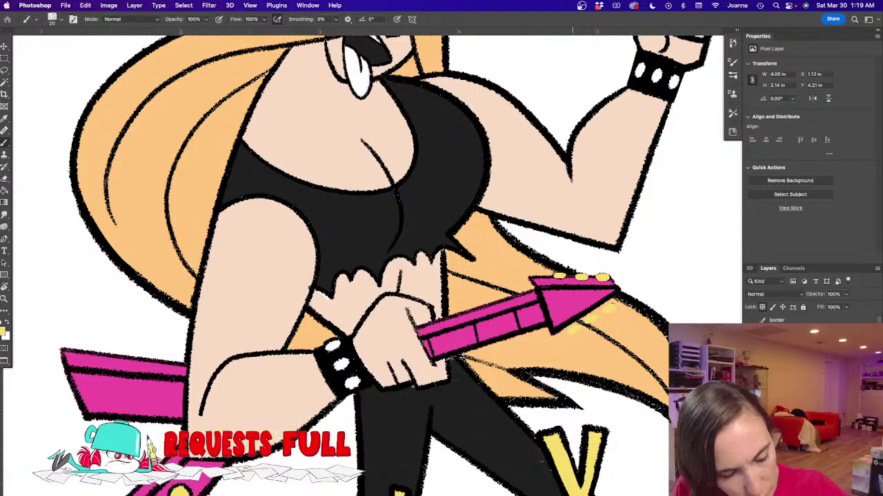
Step: Free-transform the guitar, moving the pivot to its body and rotating it about -1.5° so the headstock tilts upward
scroll(223, 322, "down", 2)
scroll(162, 345, "left", 5)
scroll(162, 345, "down", 2)
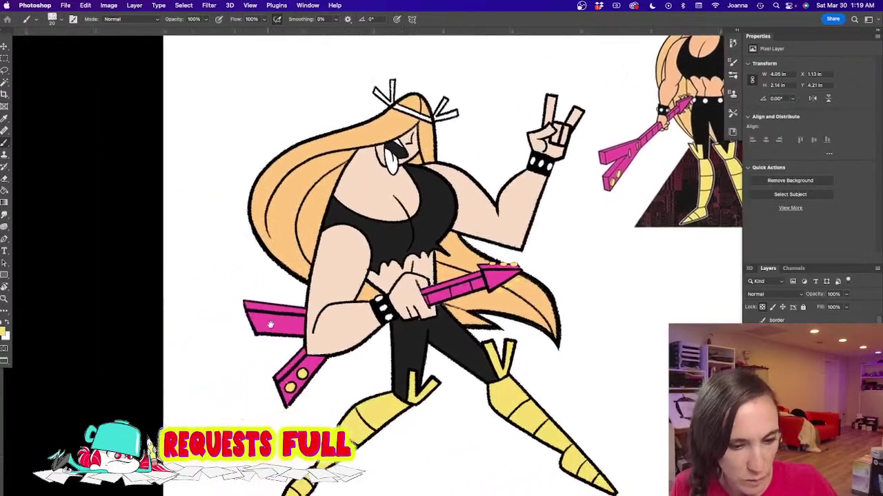
key("ctrl+t")
left_click_drag(399, 342, 316, 353)
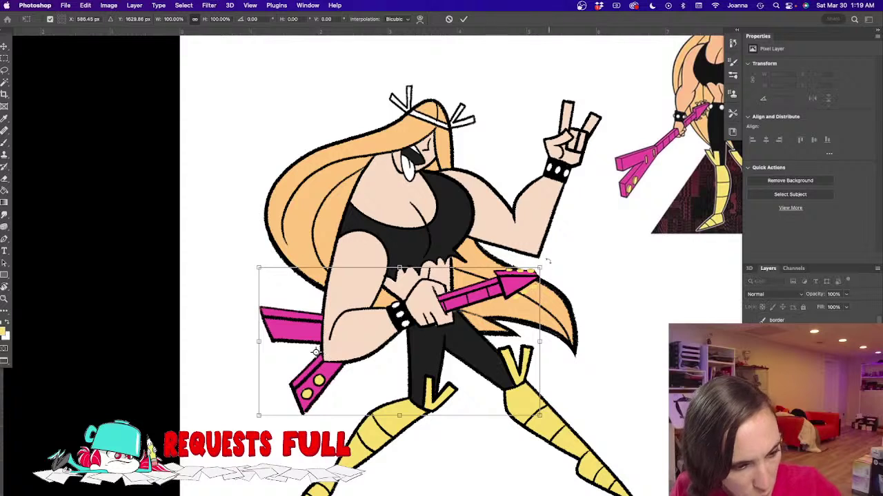
left_click_drag(546, 263, 545, 251)
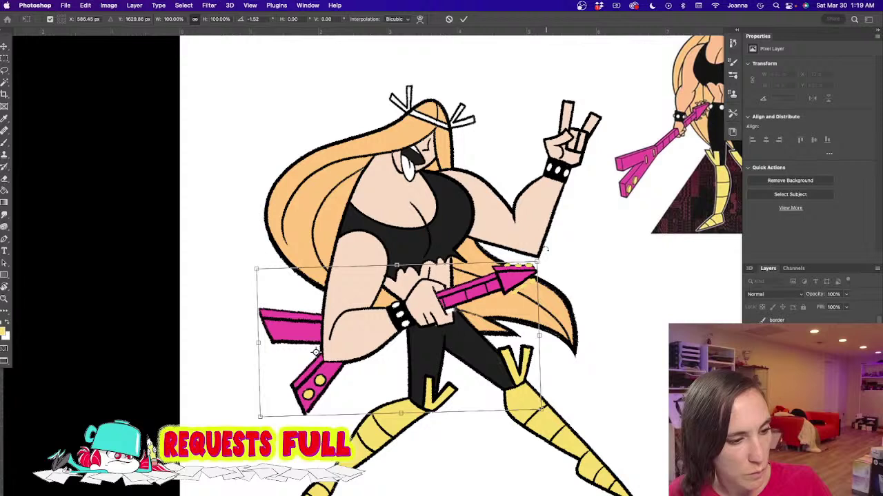
key("Return")
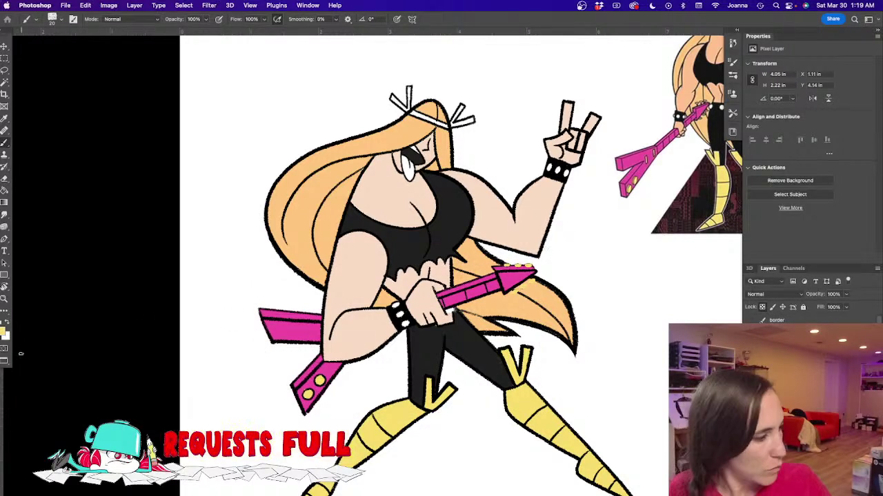
Step: Paint the tuning pegs along the headstock's lower edge black and touch up the upper pegs in their sampled yellow
left_click(6, 324)
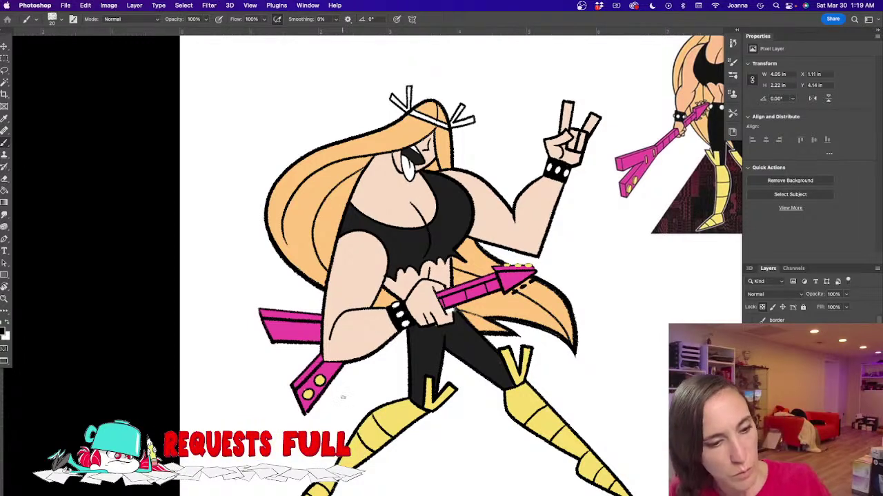
left_click(516, 265, "alt")
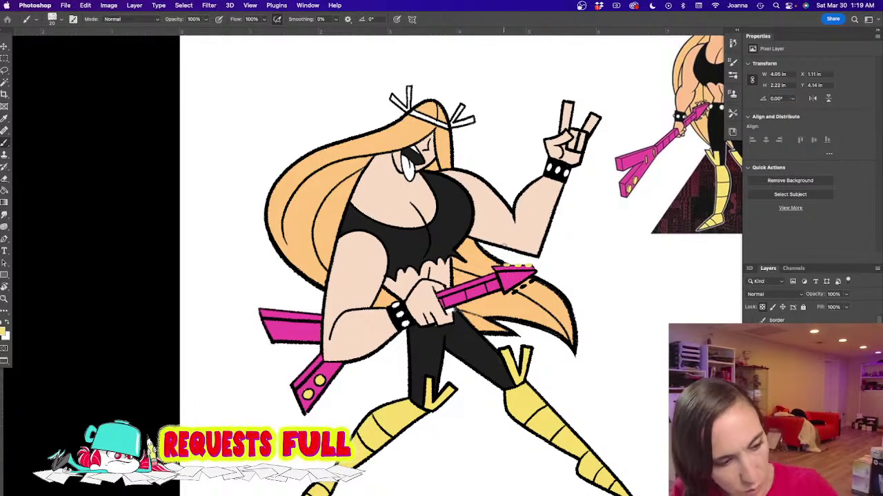
left_click(751, 375)
left_click(751, 376)
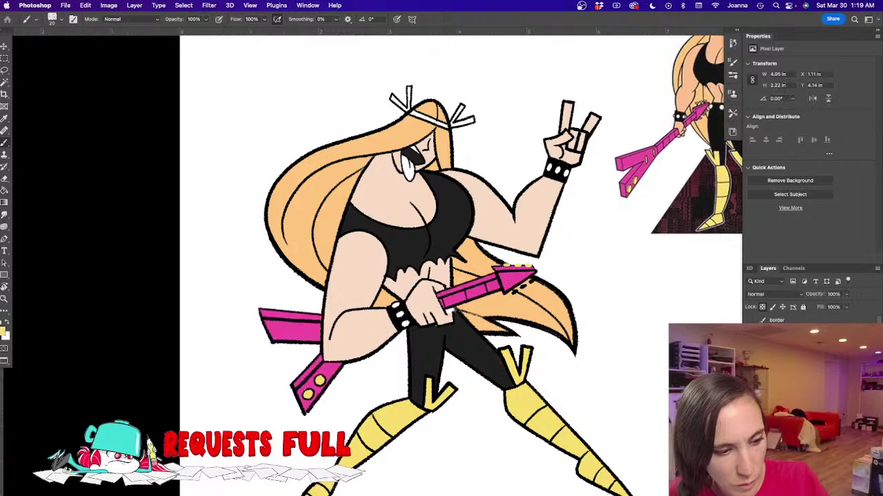
key("super+comma")
key("super+comma")
Step: Touch up the line art around the guitar hand in black and fill the gaps beside it with sampled skin tone and trouser black
left_click(779, 381)
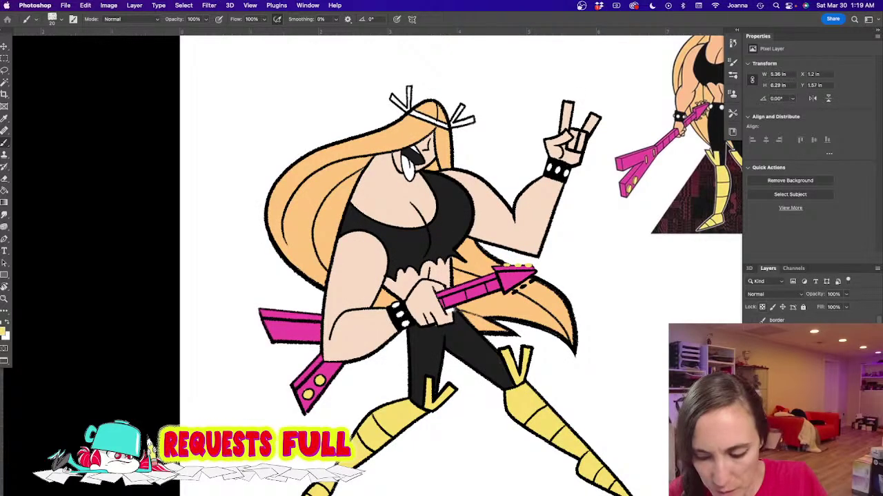
left_click(2, 322)
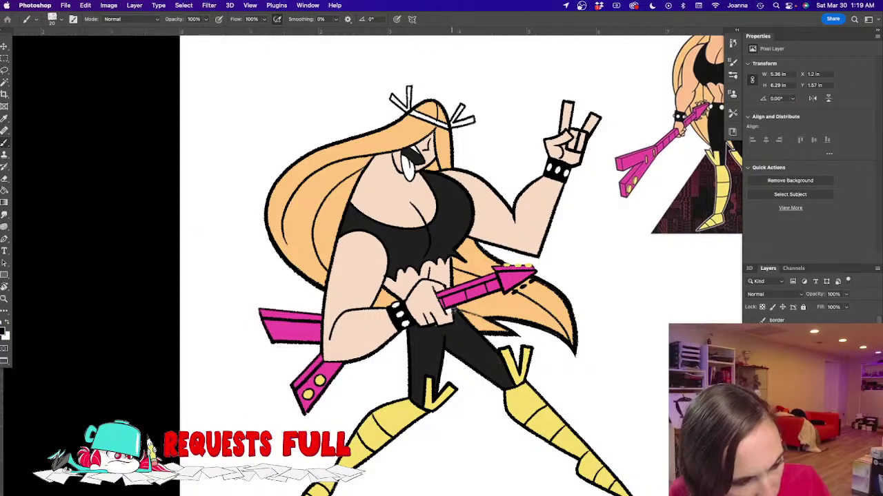
left_click(786, 366)
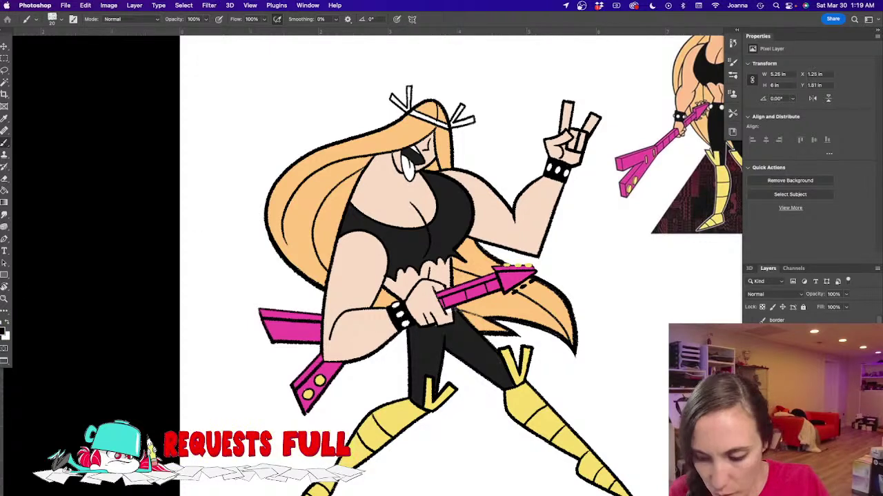
left_click(441, 321, "alt")
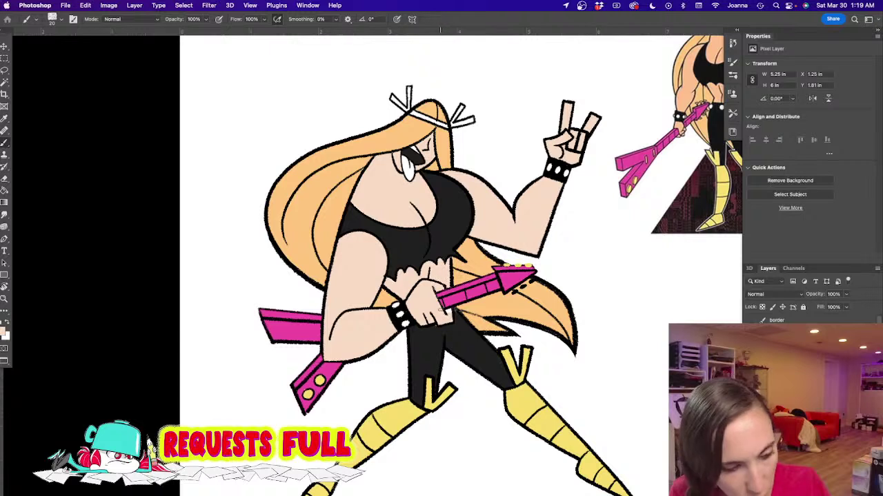
key("i")
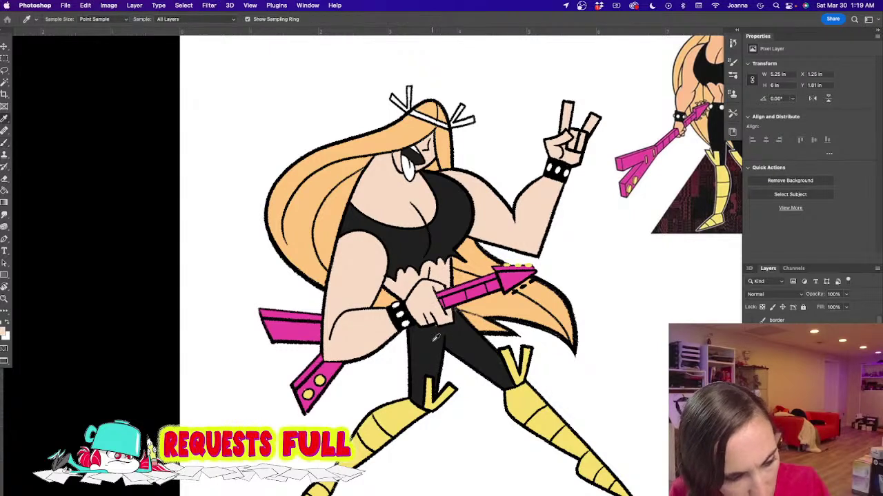
key("b")
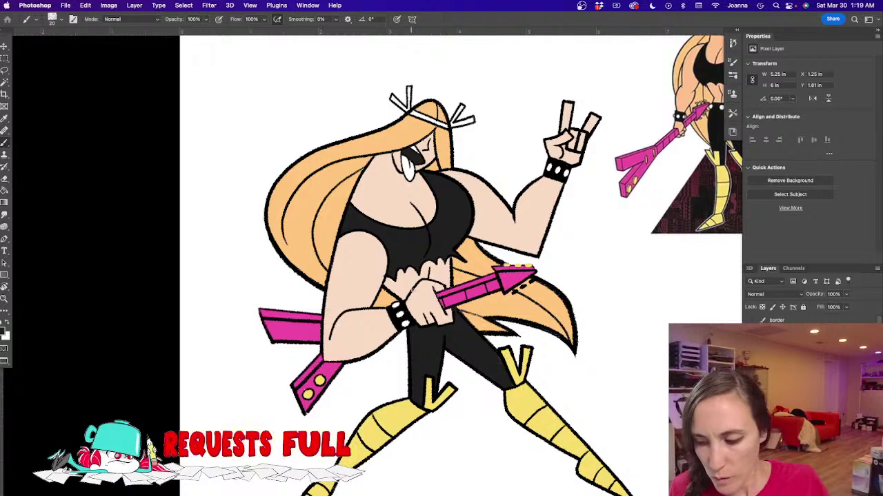
Step: Sample the guitar's magenta and lighten it to a pale pink with H 324, S 32 and B 95
left_click(456, 296, "alt")
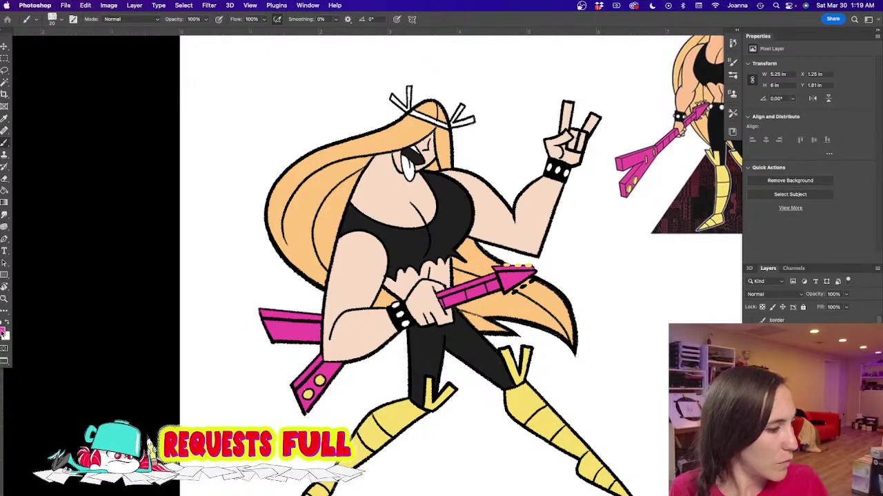
left_click(4, 333)
left_click(139, 323)
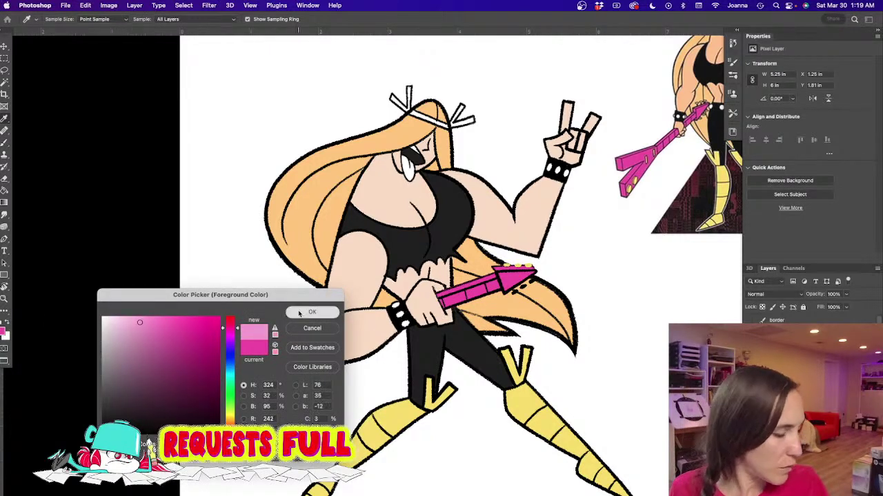
left_click(311, 313)
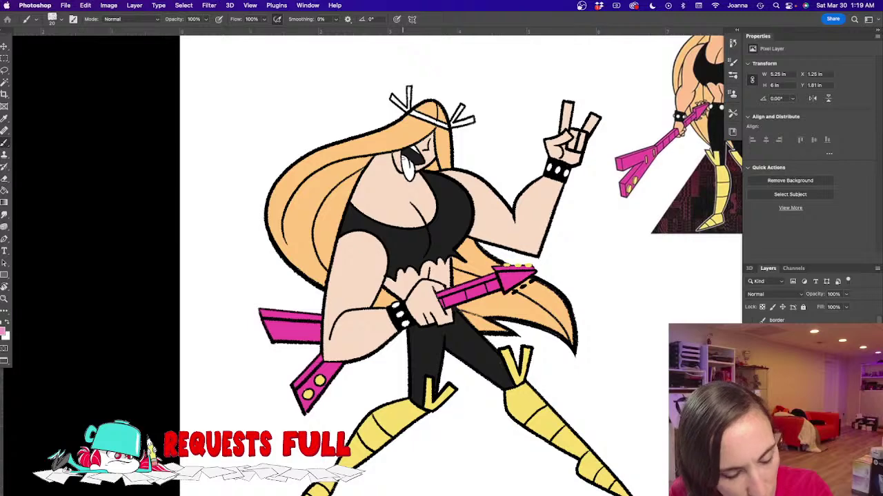
Step: Try to fill the tongue with the pale pink using the Paint Bucket tool
key("g")
left_click(408, 172)
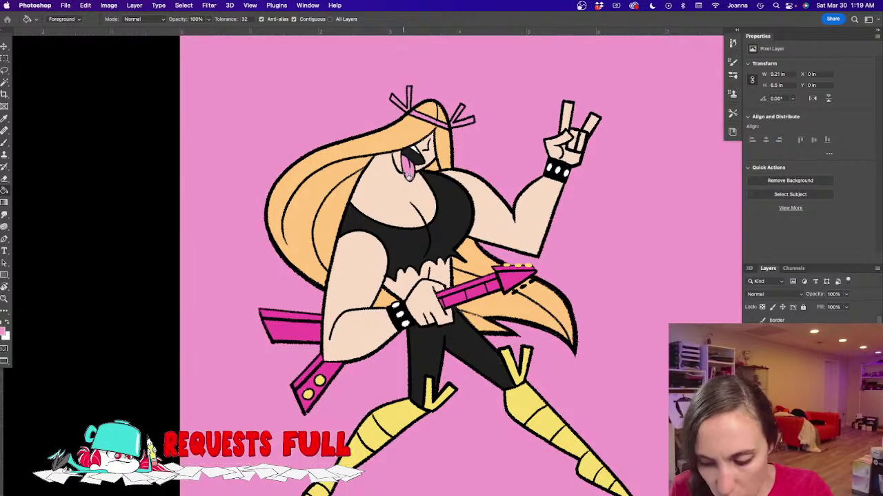
key("super+z")
Step: Paint the tongue pale pink with the Brush tool and hide the reference image
key("b")
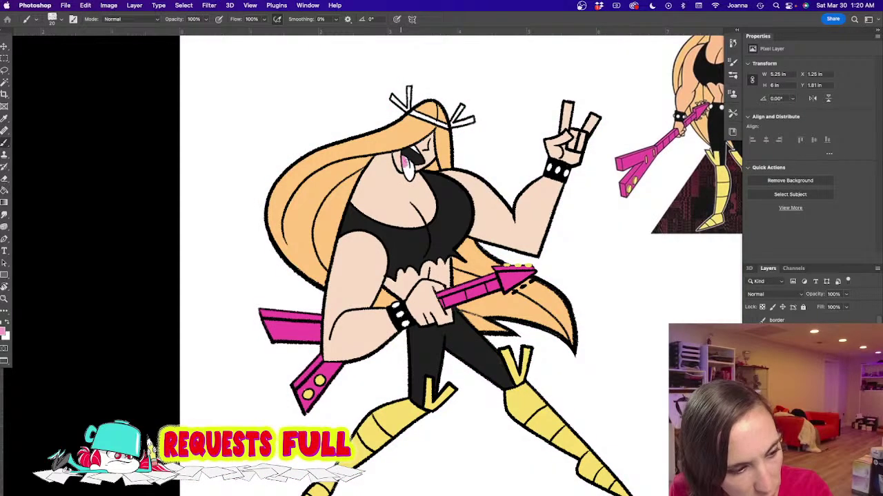
left_click_drag(407, 164, 408, 170)
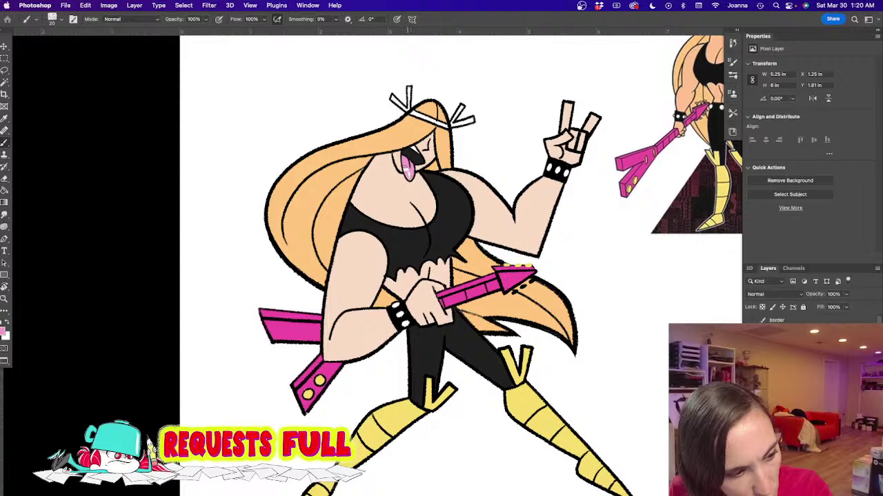
left_click(752, 413)
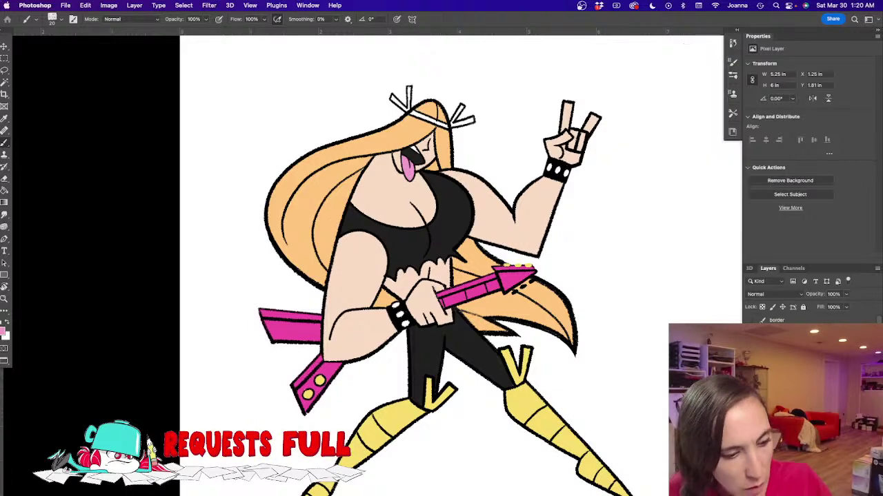
Step: Select an empty layer for the background and set the foreground color to a purple with H 274, S 68 and B 64
scroll(327, 345, "down", 2)
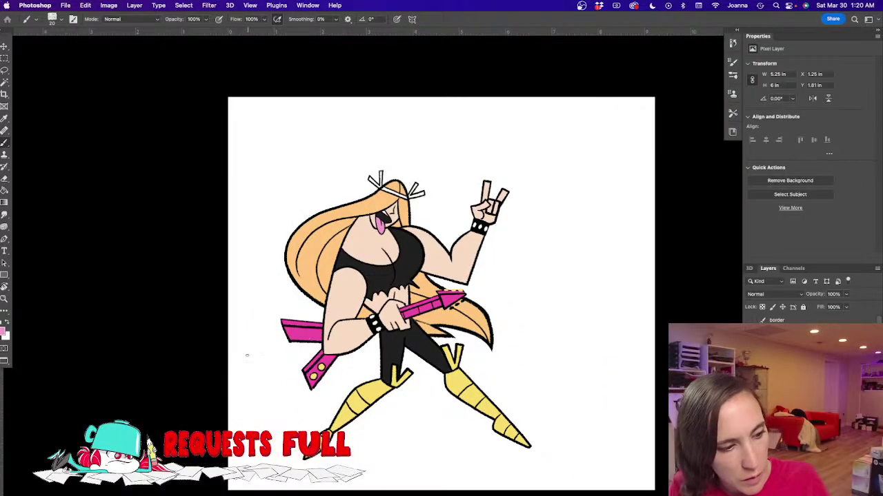
left_click_drag(282, 374, 297, 355)
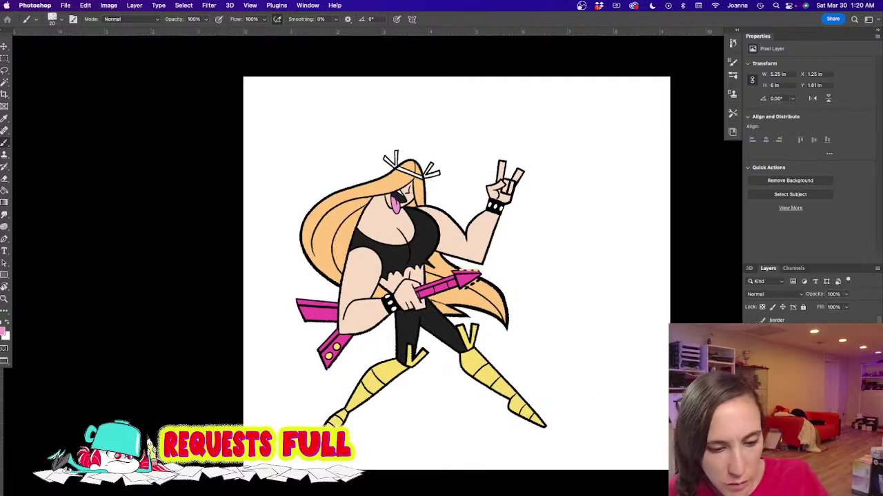
key("super+z")
key("super+shift+z")
left_click(786, 400)
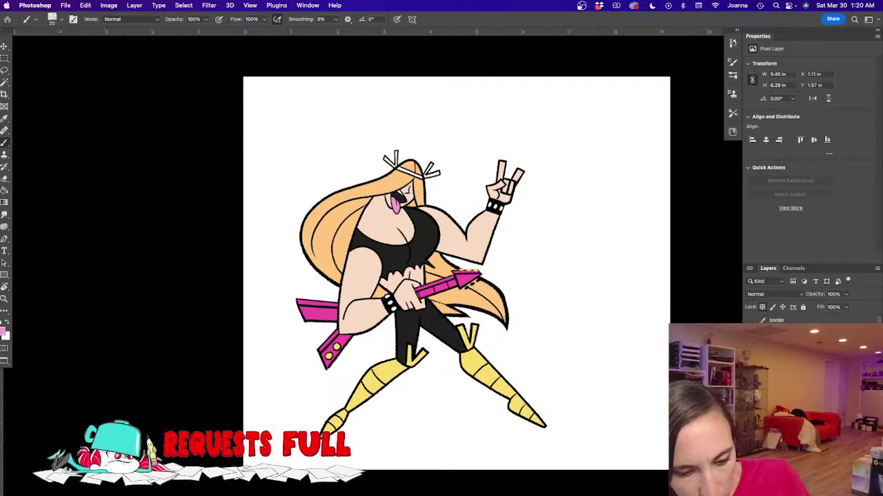
key("super+z")
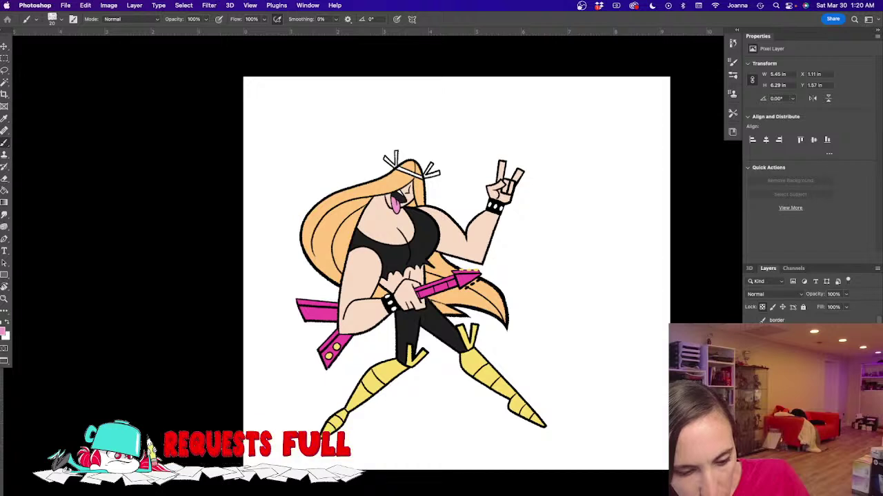
key("super+shift+z")
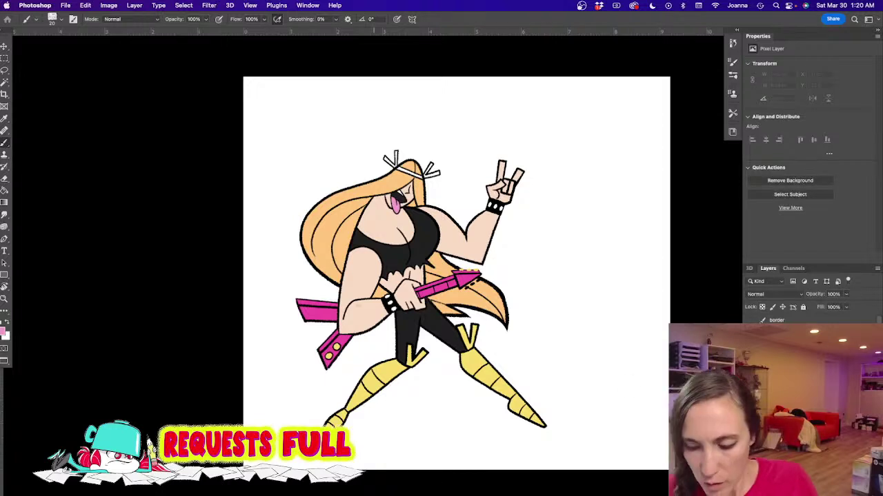
key("super+z")
left_click(3, 333)
key("super+shift+z")
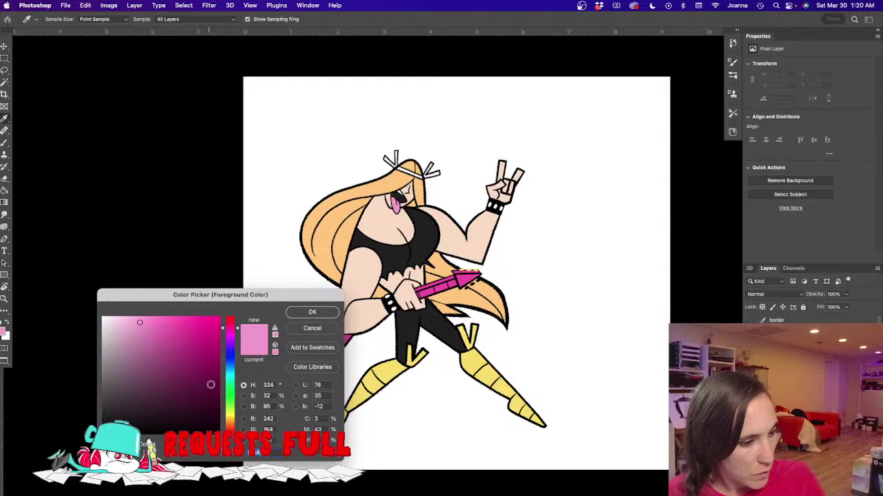
left_click(307, 314)
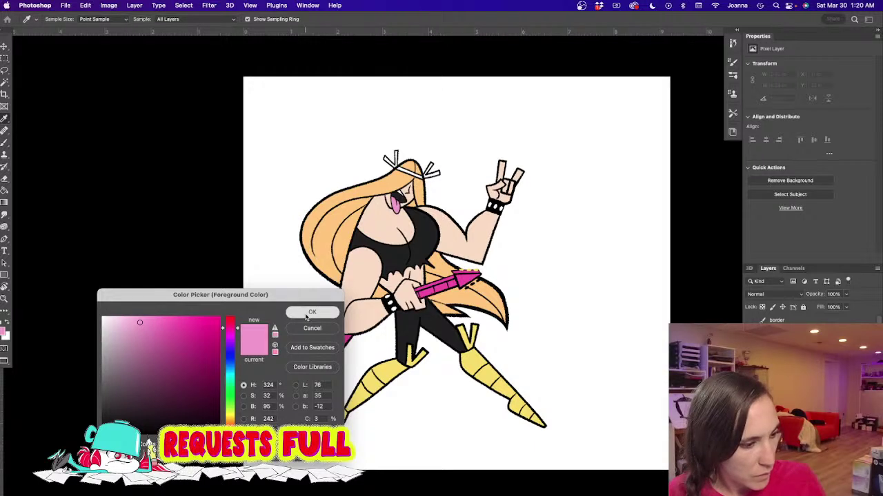
left_click(231, 357)
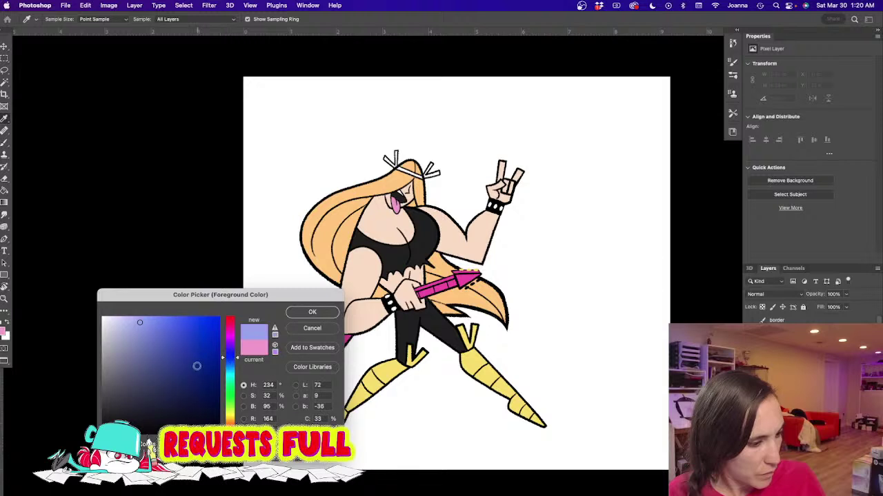
mouse_move(230, 378)
left_mouse_down()
mouse_move(228, 347)
mouse_move(183, 360)
left_mouse_up()
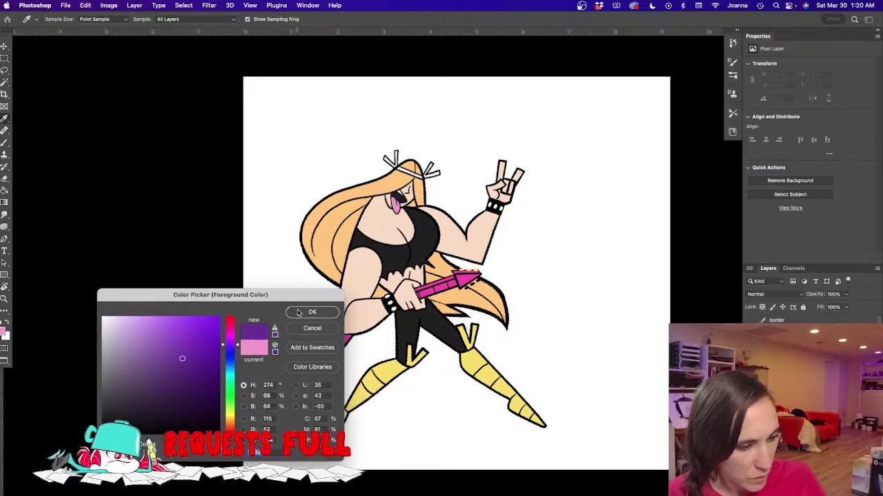
left_click(298, 312)
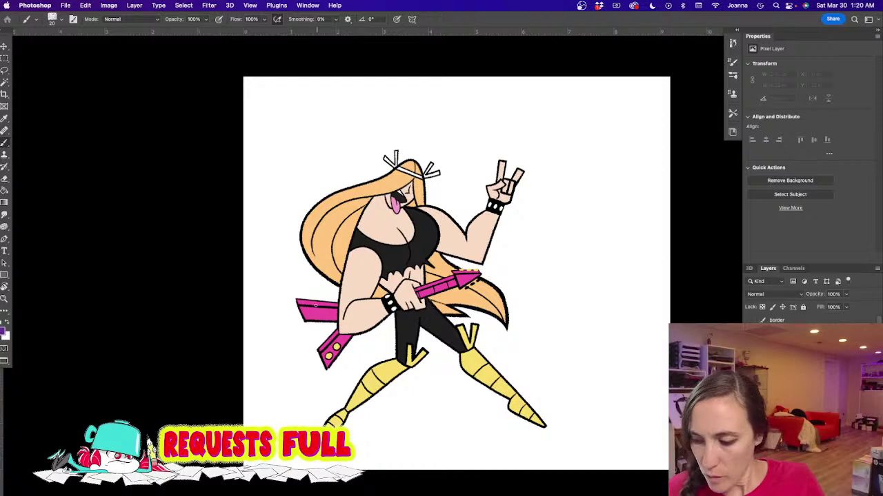
Step: Enlarge the brush to 250 and move the whole character about 0.77 in to the right and 0.4 in up
key("bracketright")
key("bracketright")
key("bracketright")
key("bracketright")
key("bracketright")
key("bracketright")
key("bracketright")
key("bracketright")
key("bracketright")
key("bracketright")
key("bracketright")
key("bracketright")
key("bracketright")
key("bracketright")
key("bracketright")
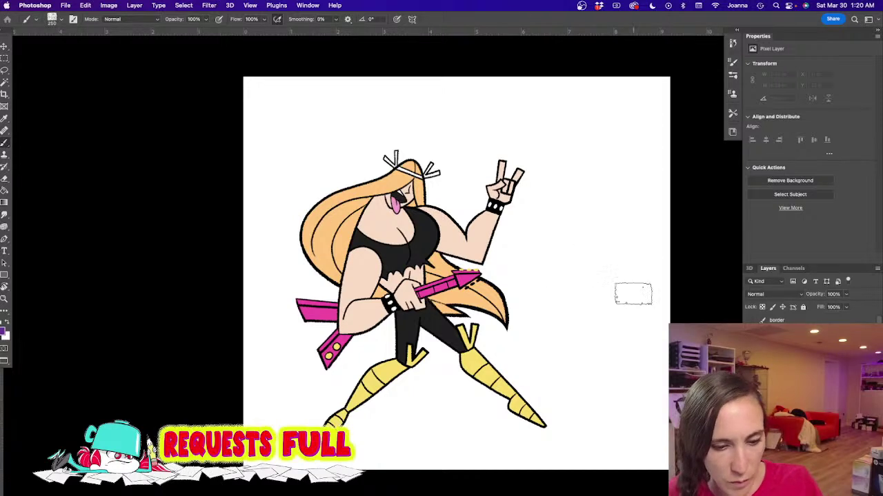
key("v")
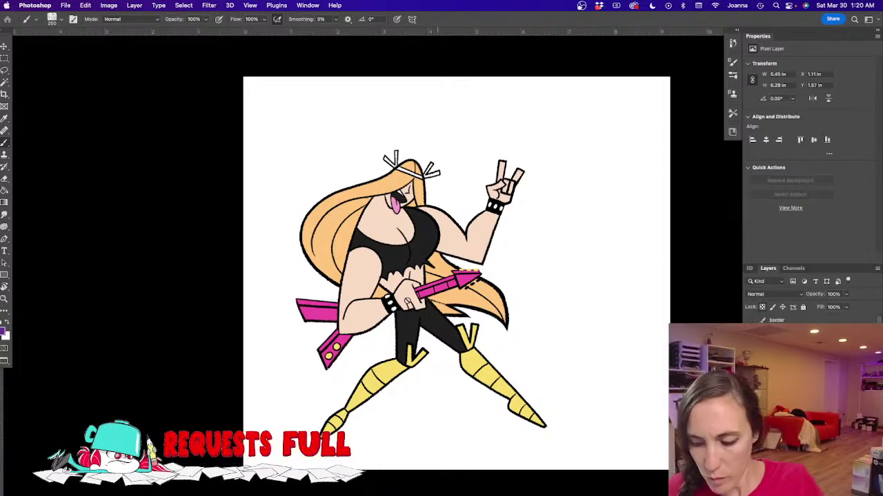
left_click_drag(336, 320, 372, 304)
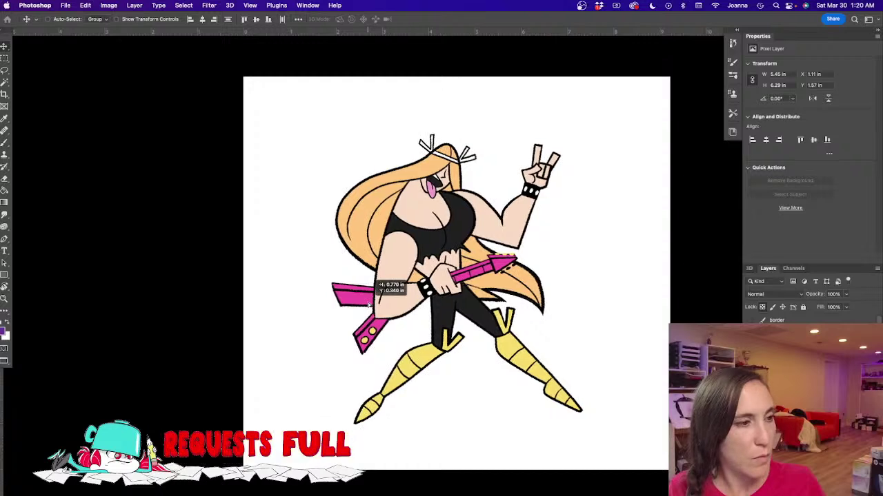
Step: Paint a rough-edged purple block about 8.2 × 7.6 in behind the character, enlarging the brush to 400
key("b")
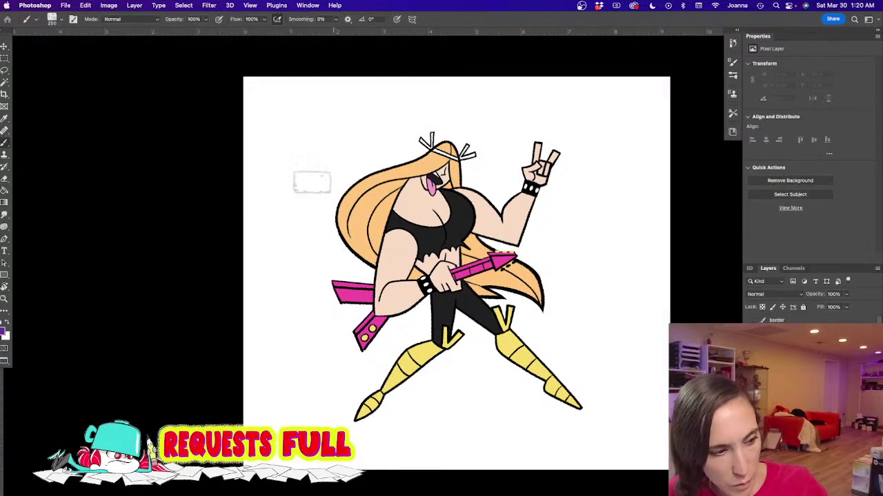
mouse_move(286, 114)
left_mouse_down()
mouse_move(346, 428)
mouse_move(298, 124)
mouse_move(381, 413)
mouse_move(321, 131)
mouse_move(404, 362)
mouse_move(347, 126)
mouse_move(436, 385)
mouse_move(377, 145)
mouse_move(482, 382)
mouse_move(414, 131)
mouse_move(477, 378)
mouse_move(442, 334)
mouse_move(435, 359)
mouse_move(357, 395)
mouse_move(347, 379)
mouse_move(363, 339)
mouse_move(405, 401)
mouse_move(564, 398)
mouse_move(372, 393)
mouse_move(593, 410)
mouse_move(623, 116)
mouse_move(595, 393)
left_mouse_up()
key("bracketright")
key("bracketright")
mouse_move(389, 116)
left_mouse_down()
mouse_move(399, 152)
mouse_move(437, 109)
mouse_move(478, 228)
mouse_move(483, 144)
mouse_move(513, 166)
mouse_move(562, 117)
mouse_move(575, 243)
mouse_move(568, 364)
mouse_move(547, 160)
mouse_move(606, 116)
left_mouse_up()
mouse_move(339, 115)
left_mouse_down()
mouse_move(299, 202)
mouse_move(314, 413)
mouse_move(508, 419)
mouse_move(604, 400)
mouse_move(611, 173)
mouse_move(533, 122)
left_mouse_up()
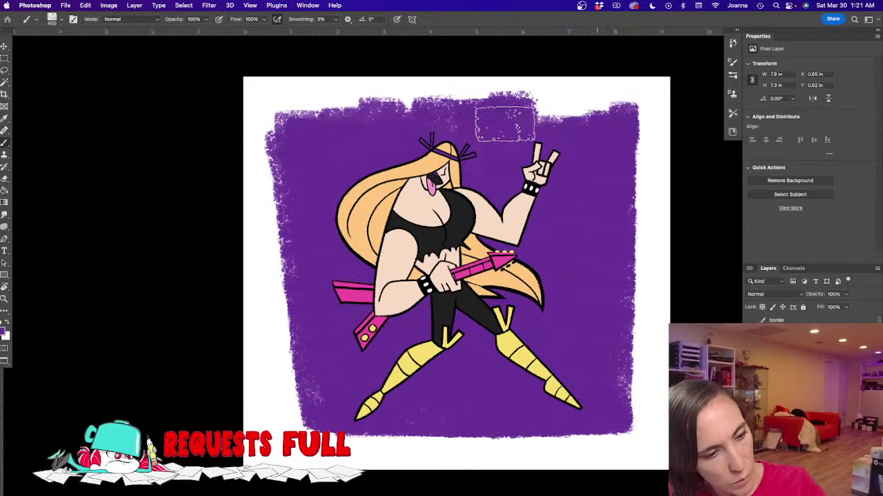
mouse_move(274, 138)
left_mouse_down()
mouse_move(294, 200)
mouse_move(281, 133)
mouse_move(314, 406)
mouse_move(313, 416)
mouse_move(292, 424)
left_mouse_up()
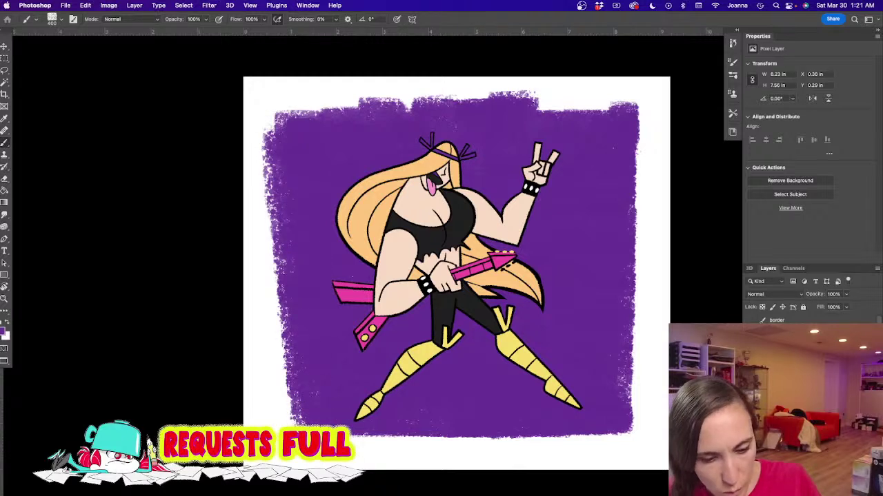
Step: Select the character's layer, sample white from the canvas margin as the foreground color, and reduce the brush to 80
left_click(752, 386)
left_click(752, 387)
left_click(786, 386)
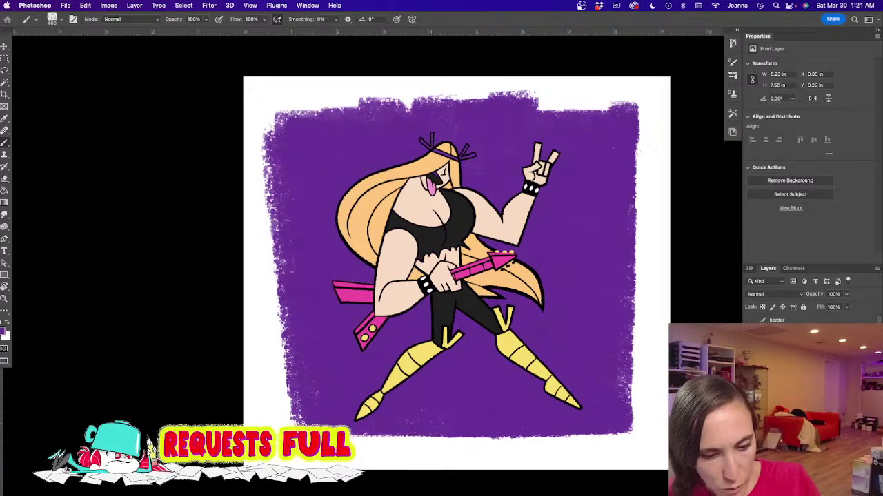
left_click(482, 445, "alt")
key("bracketleft")
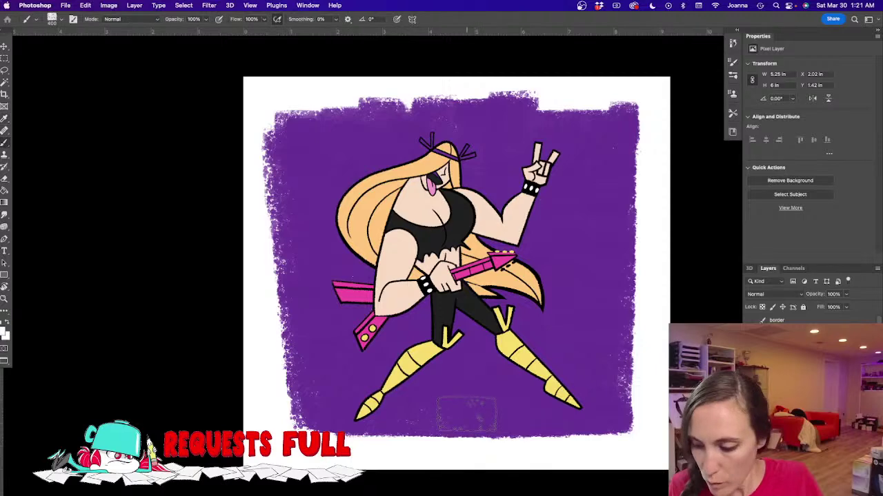
key("bracketleft")
key("bracketleft")
key("bracketleft")
key("bracketleft")
key("bracketleft")
key("bracketleft")
key("bracketleft")
key("bracketleft")
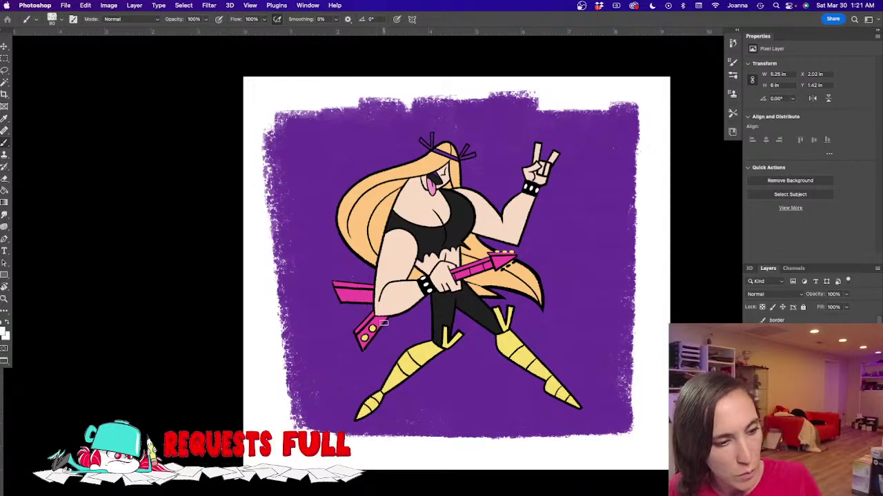
Step: Set the brush blending mode to Behind and paint the headband, its loose ties and the teeth white
scroll(418, 155, "up", 4)
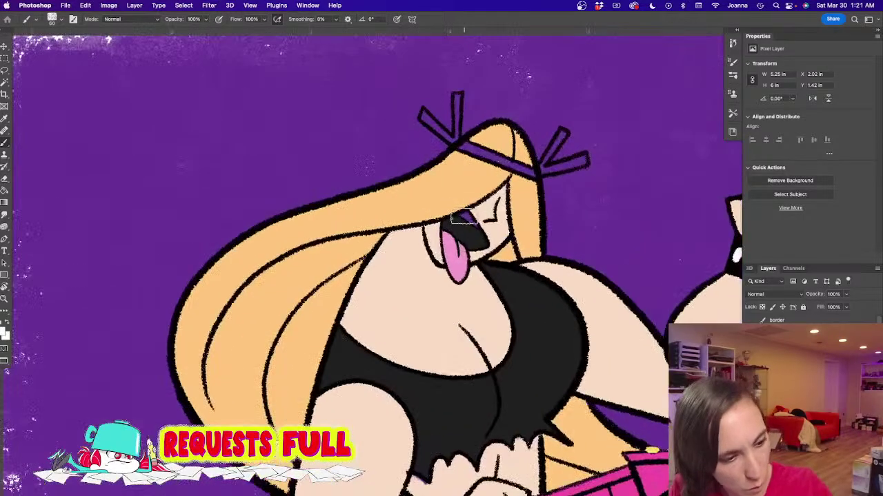
left_click(124, 19)
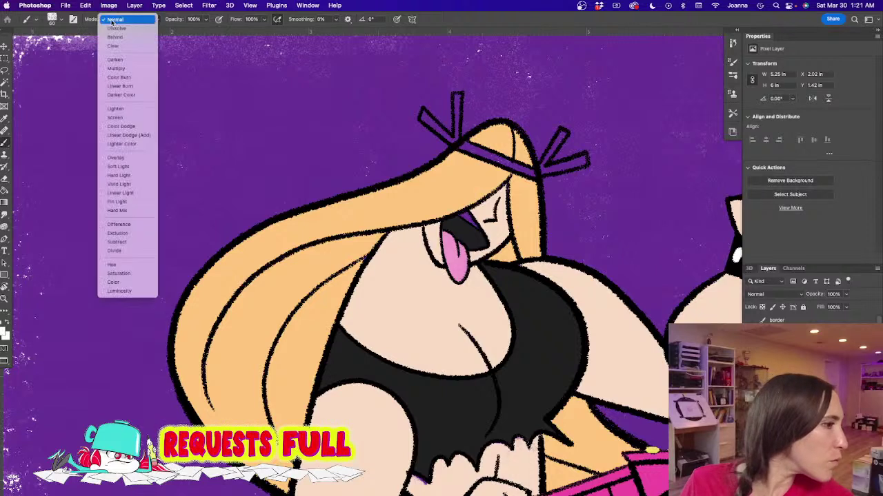
left_click(114, 38)
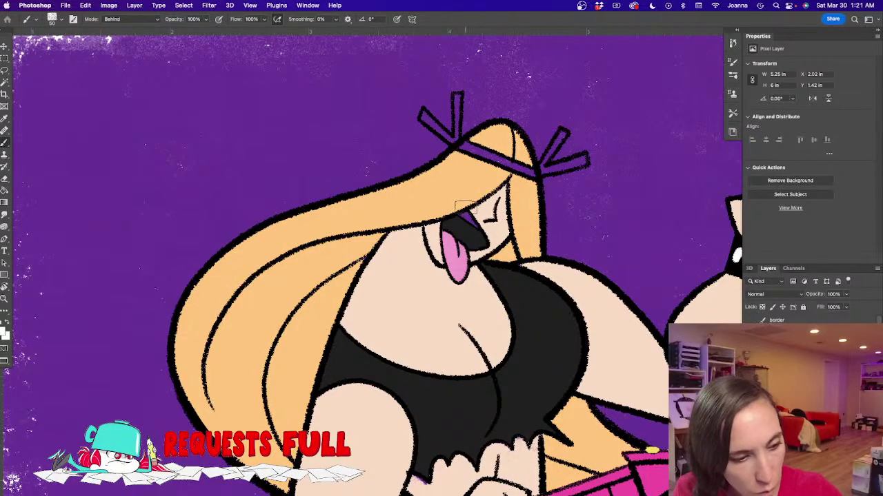
left_click_drag(462, 138, 531, 173)
mouse_move(562, 131)
left_mouse_down()
mouse_move(550, 150)
mouse_move(557, 138)
mouse_move(556, 167)
mouse_move(579, 160)
mouse_move(552, 171)
mouse_move(588, 161)
left_mouse_up()
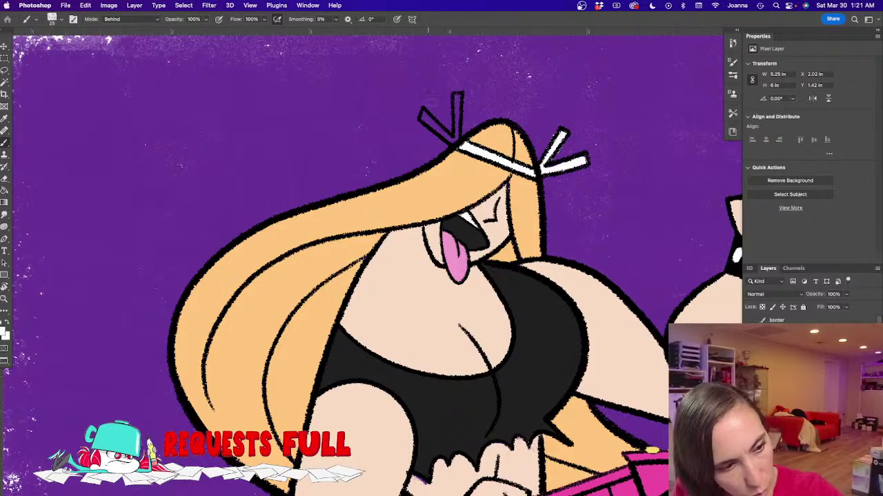
mouse_move(456, 96)
left_mouse_down()
mouse_move(456, 141)
mouse_move(451, 127)
mouse_move(420, 113)
left_mouse_up()
Step: Select the orange hair areas with the Magic Wand at tolerance 25, including the strands behind the guitar
left_click(364, 337, "alt")
left_click(350, 353, "alt")
left_click(350, 358, "alt")
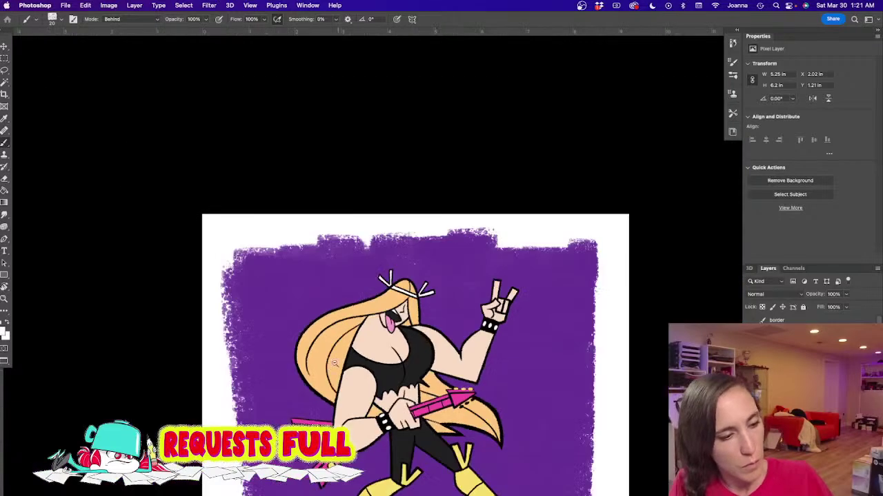
left_click(319, 375, "alt")
left_click_drag(293, 380, 331, 290)
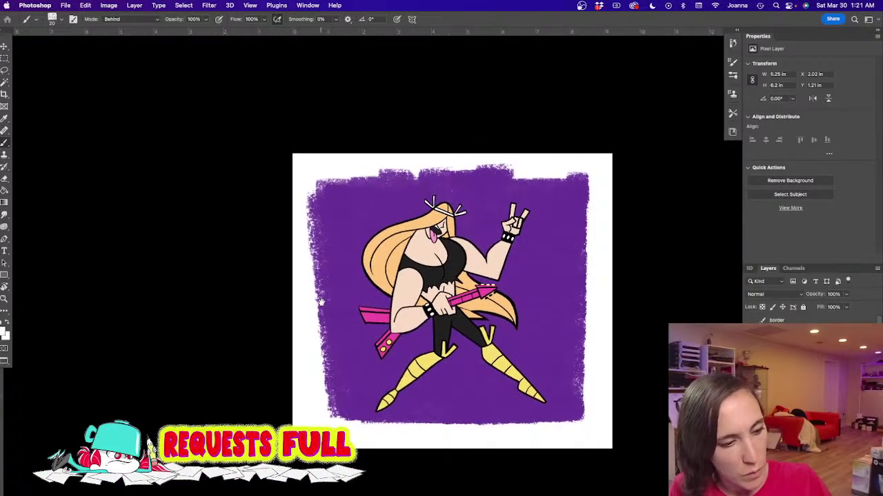
scroll(340, 296, "up", 3)
key("w")
left_click(410, 240)
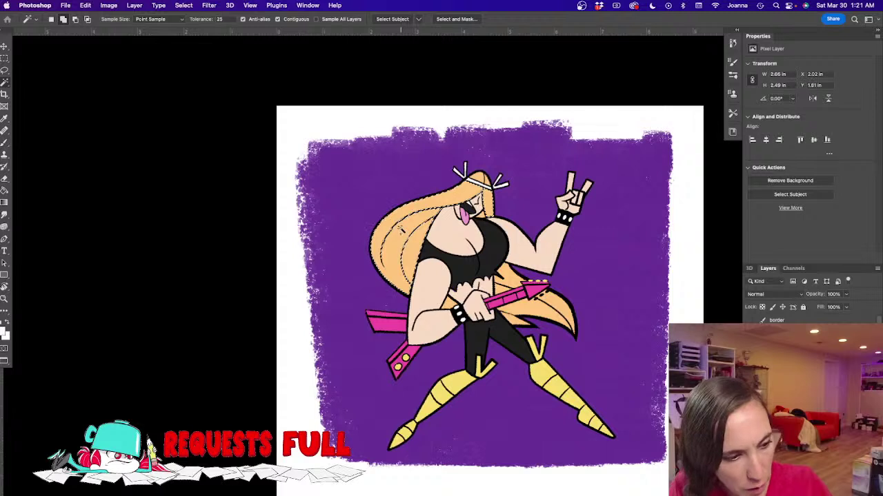
left_click(514, 303, "shift")
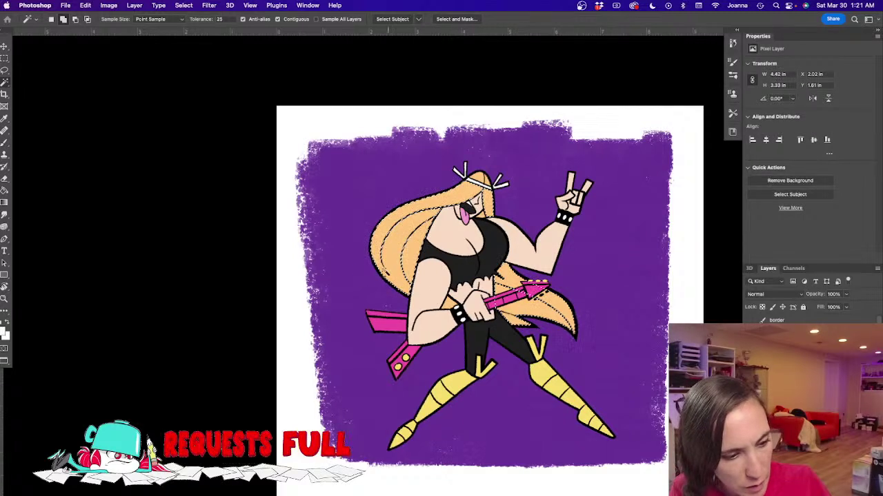
Step: Sample the orange hair and shift the foreground color to a light yellow with H 56, S 49 and B 98
key("i")
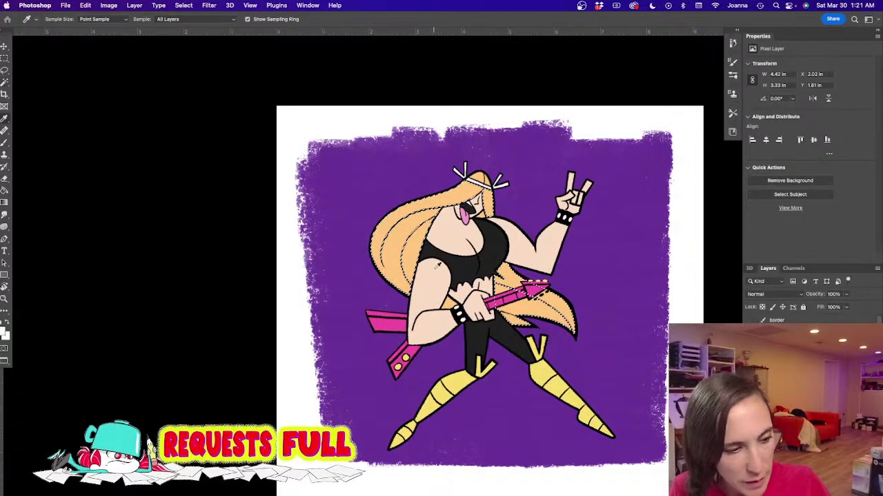
left_click(4, 331)
left_click_drag(224, 420, 222, 418)
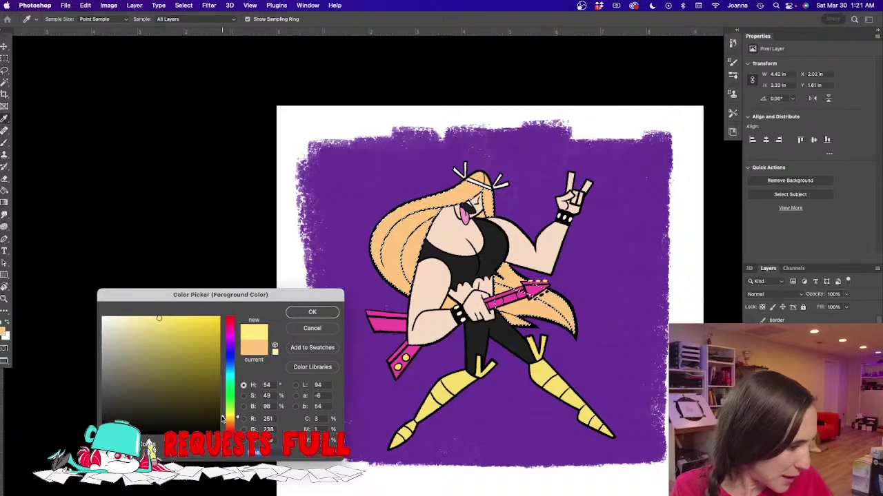
key("Return")
key("b")
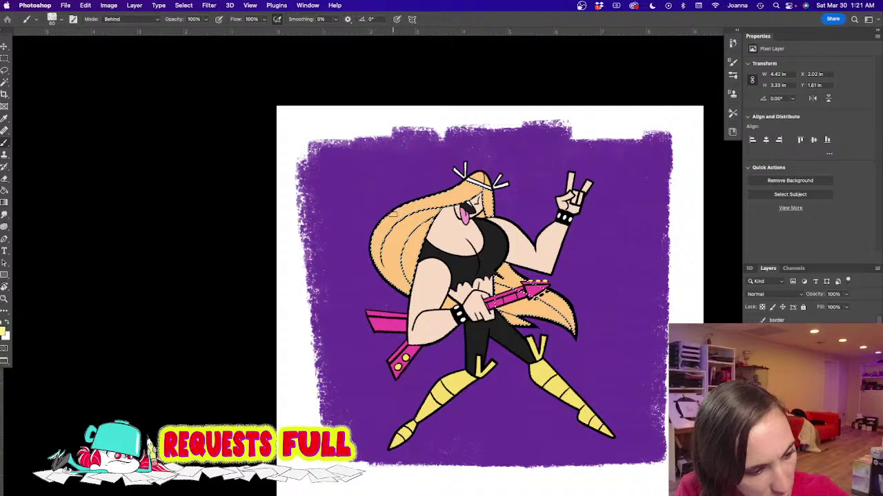
Step: Return the brush blending mode to Normal and try a light yellow highlight stroke on the outer hair
left_click(110, 19)
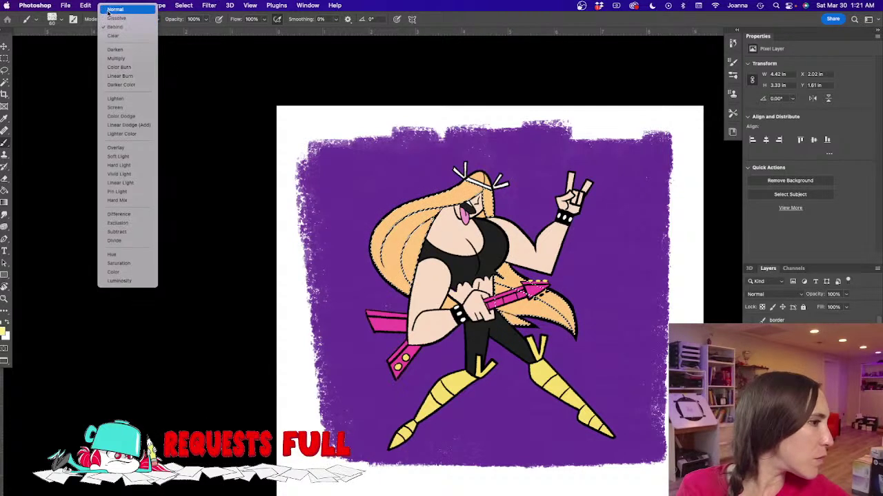
left_click(110, 9)
left_click_drag(398, 248, 377, 234)
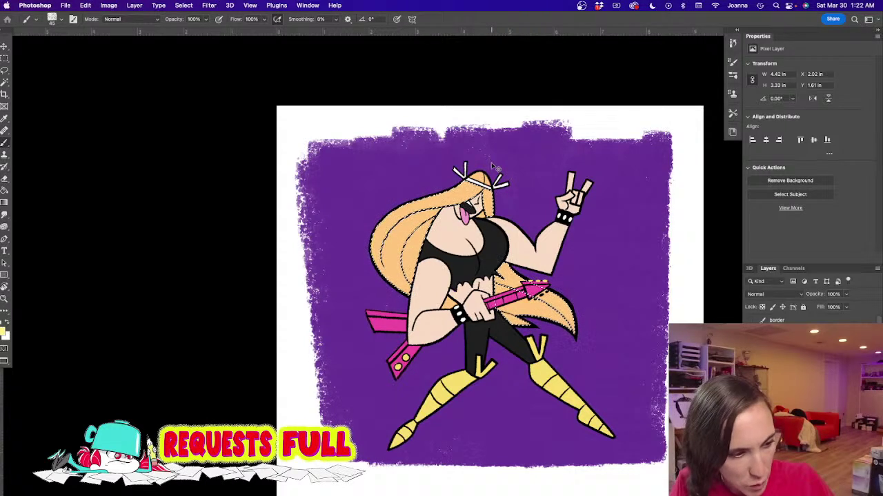
Step: Add the hair at the crown to the selection and change the foreground color to a paler yellow
key("w")
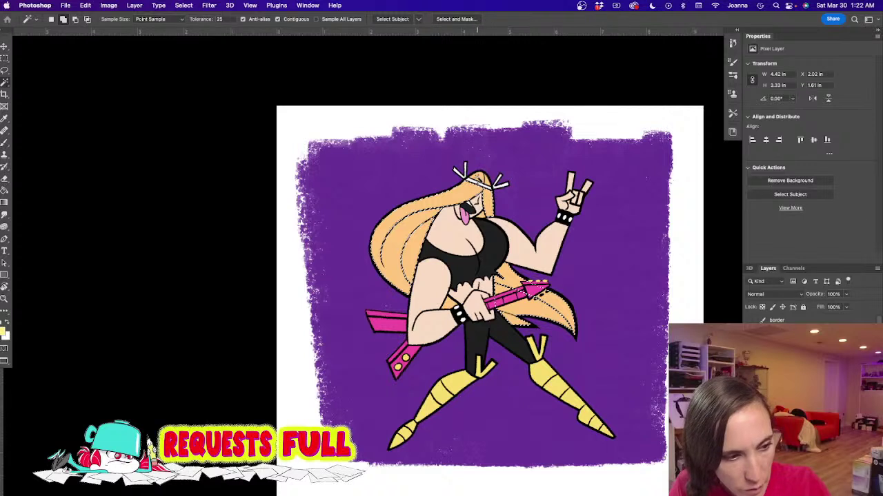
left_click(3, 332)
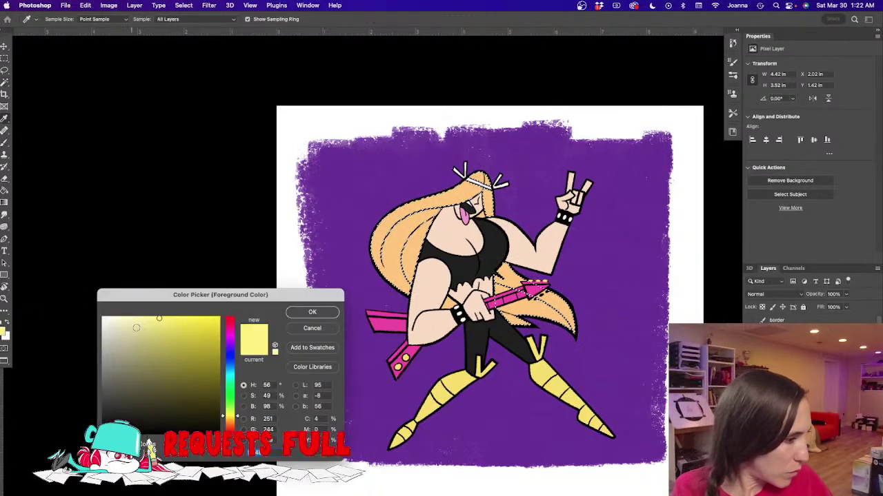
left_click(308, 311)
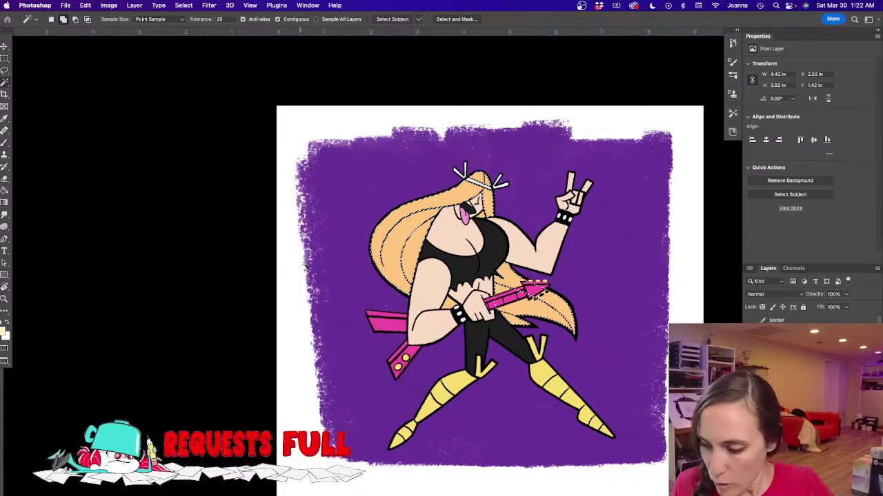
Step: Paint pale yellow highlights across the selected hair, reduce the brush to 20, touch up their edges with the sampled orange, and deselect
key("b")
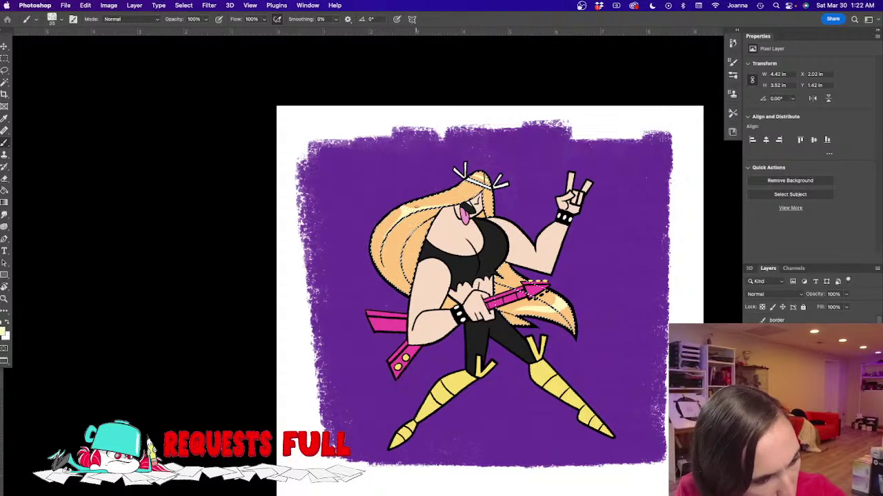
key("bracketleft")
key("bracketleft")
key("bracketleft")
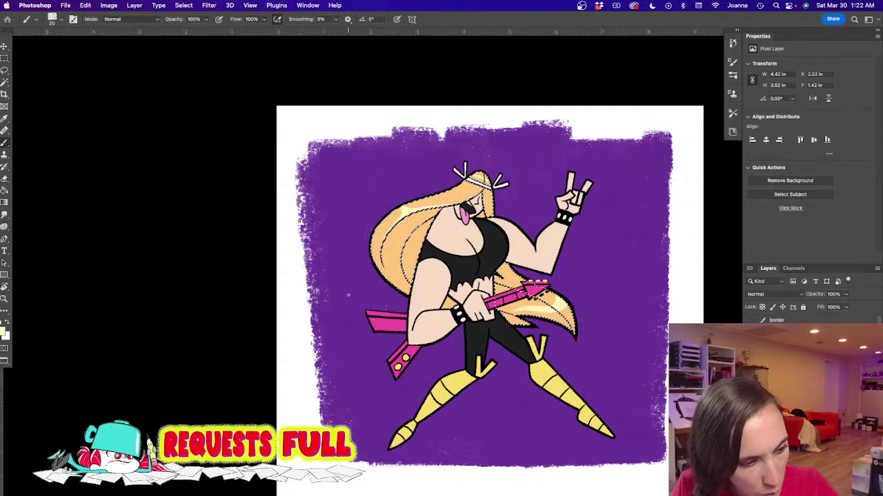
left_click(406, 272, "alt")
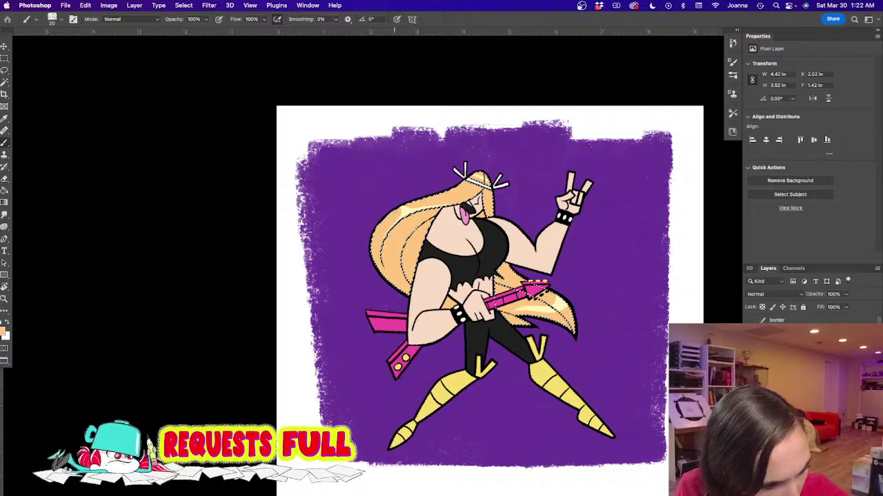
key("super+d")
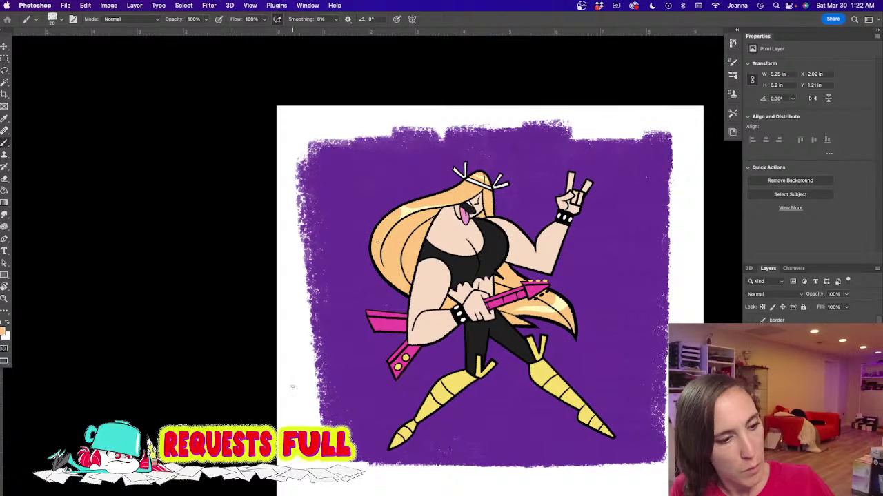
Step: Extend the pale yellow highlights along the outer hair and above the face, resampling the pale yellow and orange to shape them
scroll(341, 260, "up", 2)
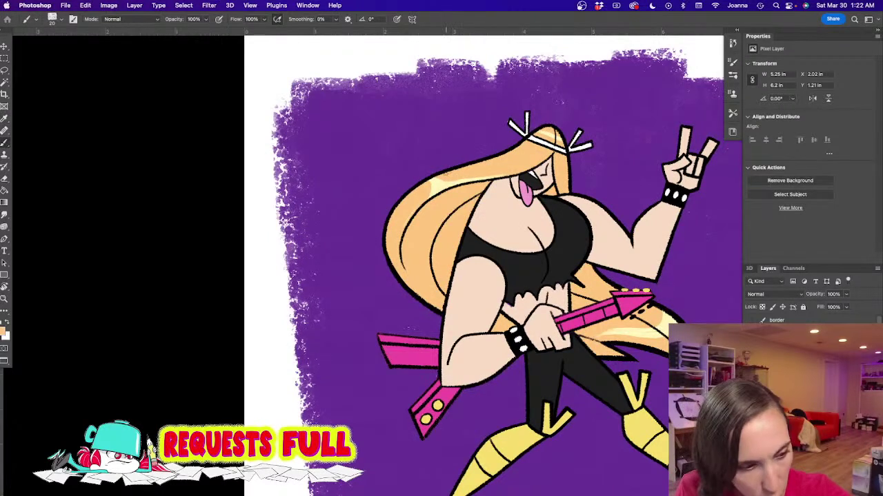
left_click(445, 180, "alt")
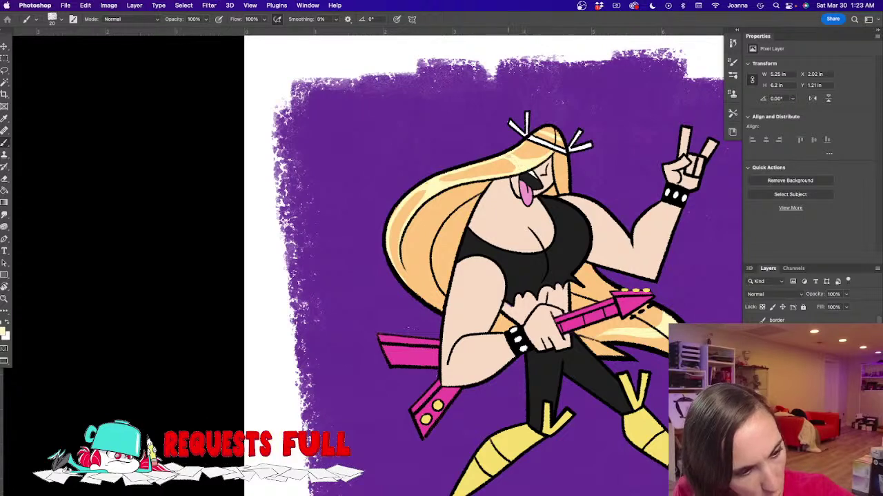
left_click(524, 146, "alt")
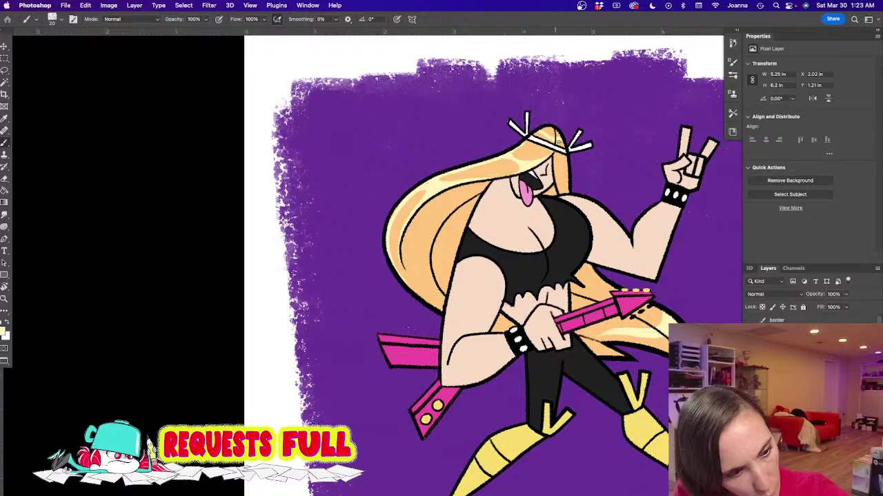
left_click(544, 128, "alt")
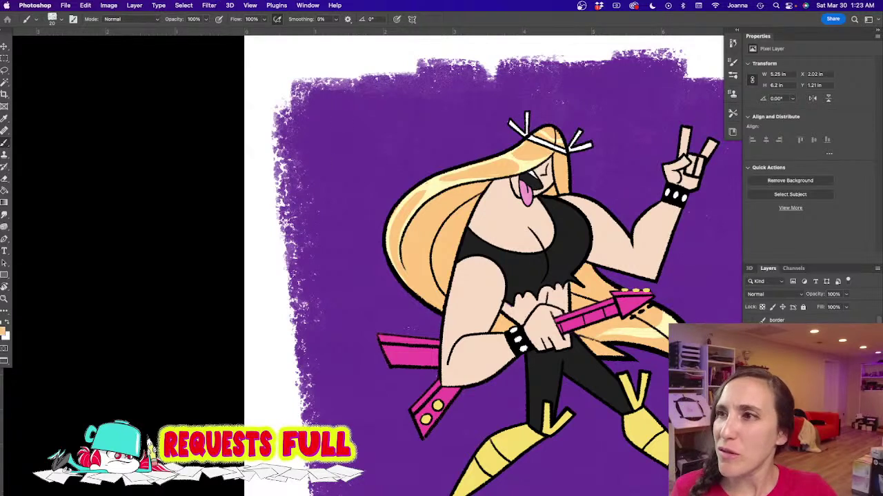
key("Tab")
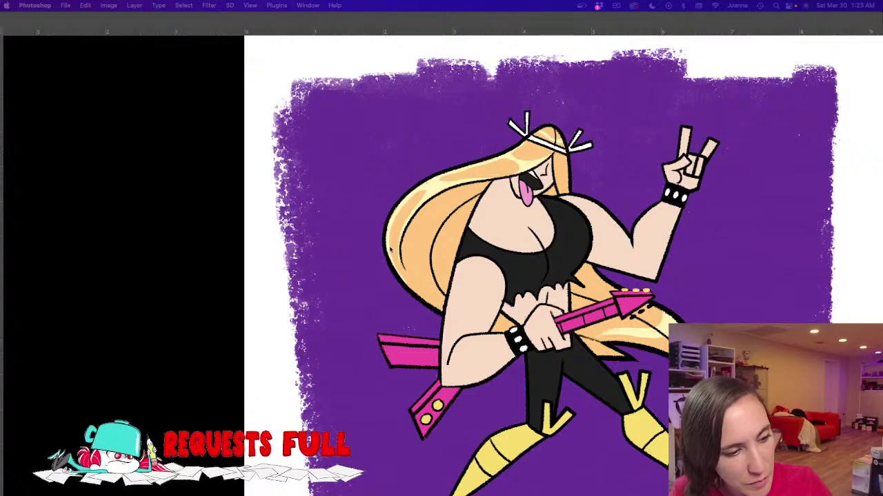
key("Tab")
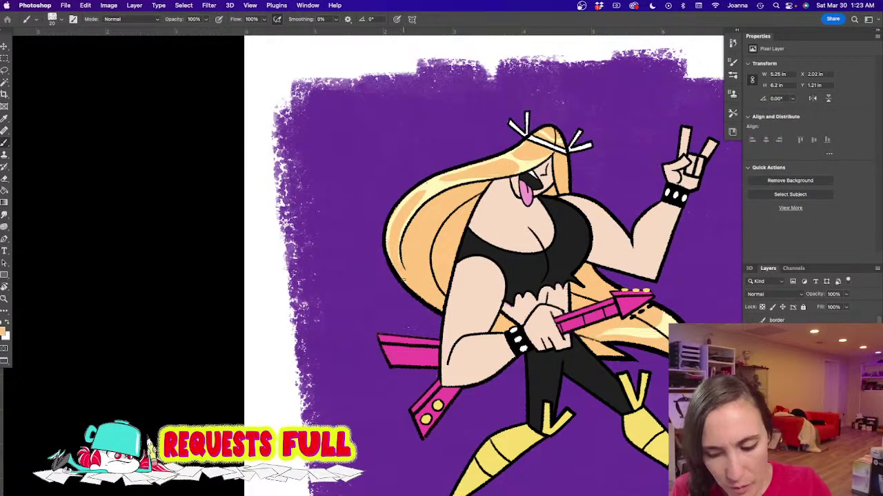
Step: Sample the pale yellow highlight color and paint over the orange patch at the crown above the headband
key("i")
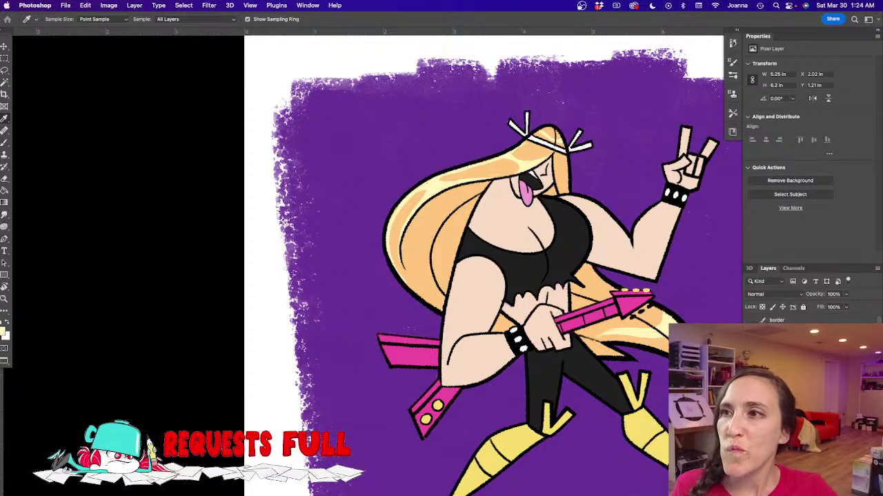
key("Tab")
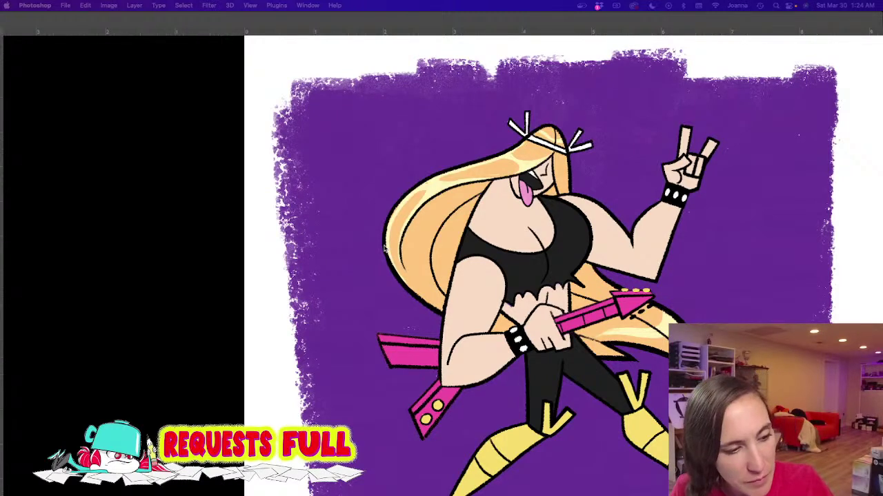
key("Tab")
key("b")
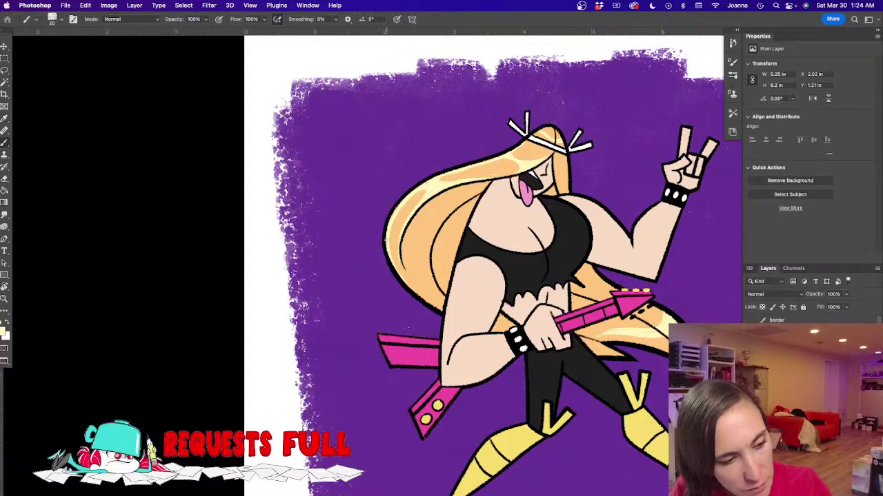
left_click(368, 297, "alt")
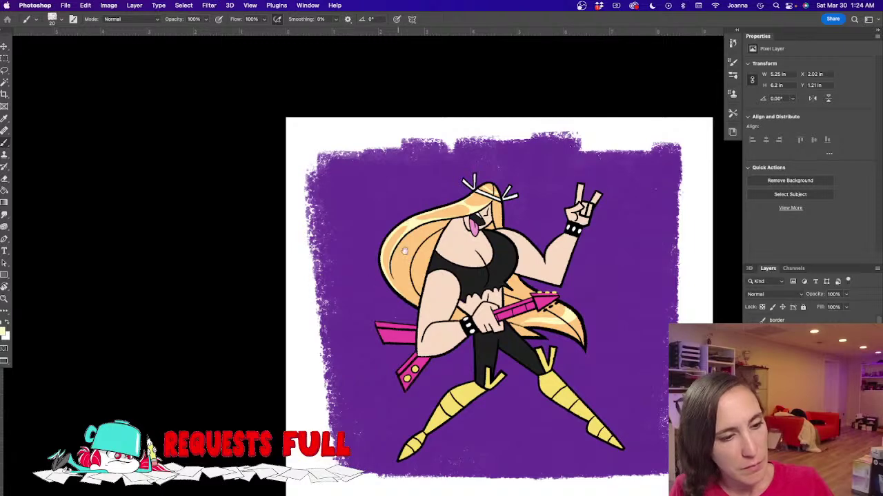
scroll(476, 193, "up", 6)
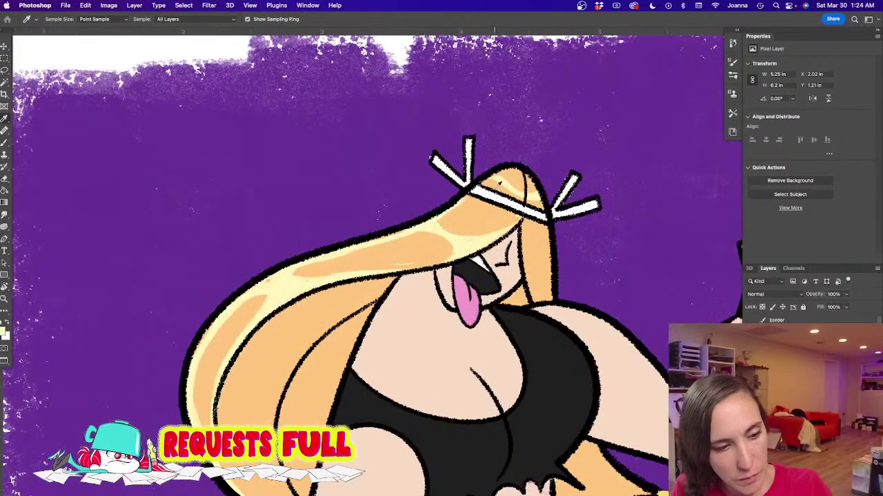
left_click(498, 179, "alt")
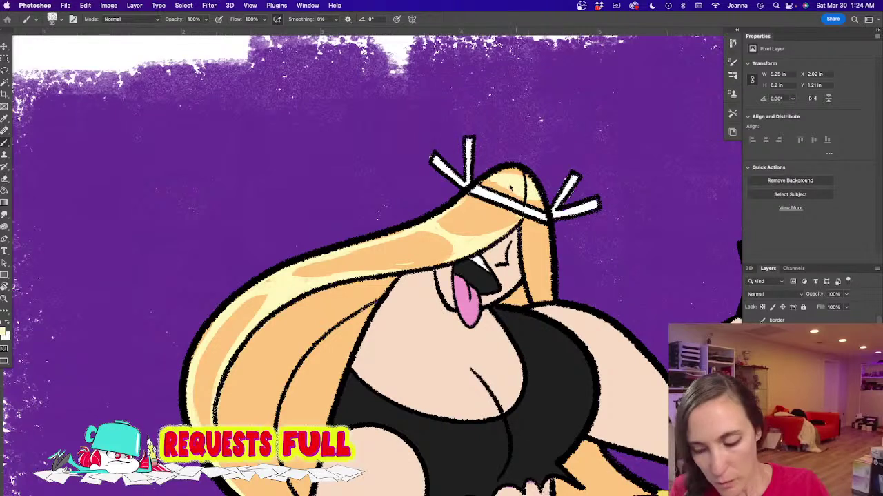
Step: Sample the orange hair color and paint it into the pale yellow crown above the headband to shape the highlight
left_click(487, 201, "alt")
left_click_drag(485, 183, 541, 211)
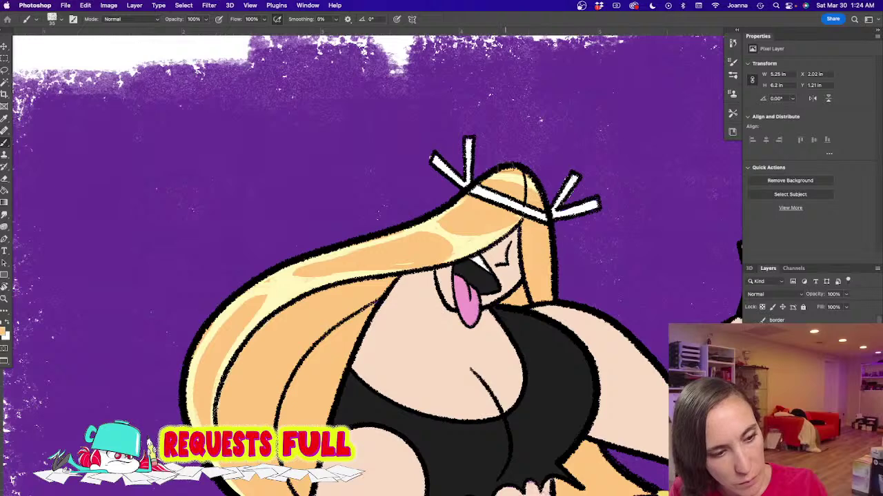
left_click_drag(497, 175, 515, 177)
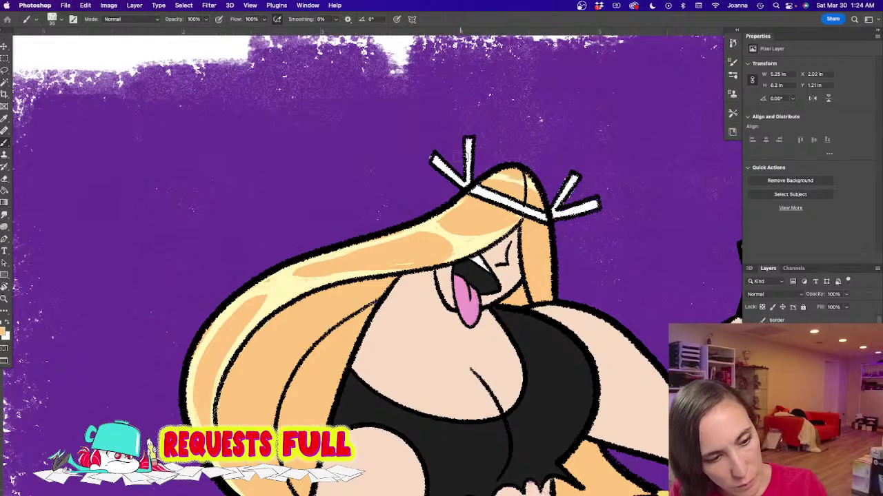
Step: Sample the pale yellow and paint fine highlight strands with a size 10 brush through the long upper hair and around the face
left_click(266, 347, "alt")
left_click(266, 346, "alt")
left_click(262, 345, "alt")
left_click_drag(210, 385, 315, 291)
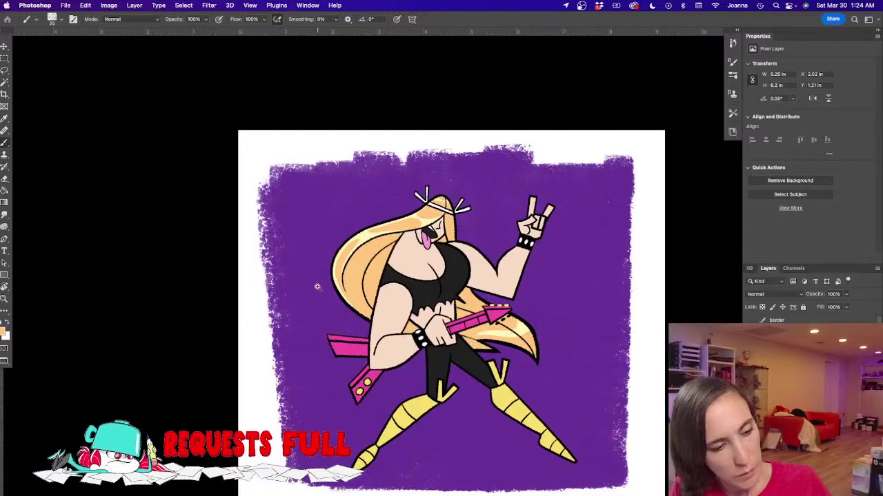
scroll(311, 284, "up", 6)
key("i")
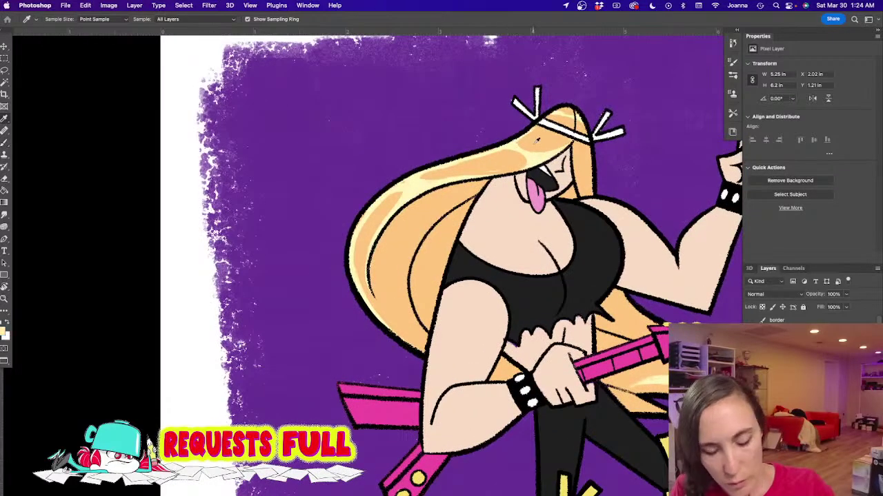
key("b")
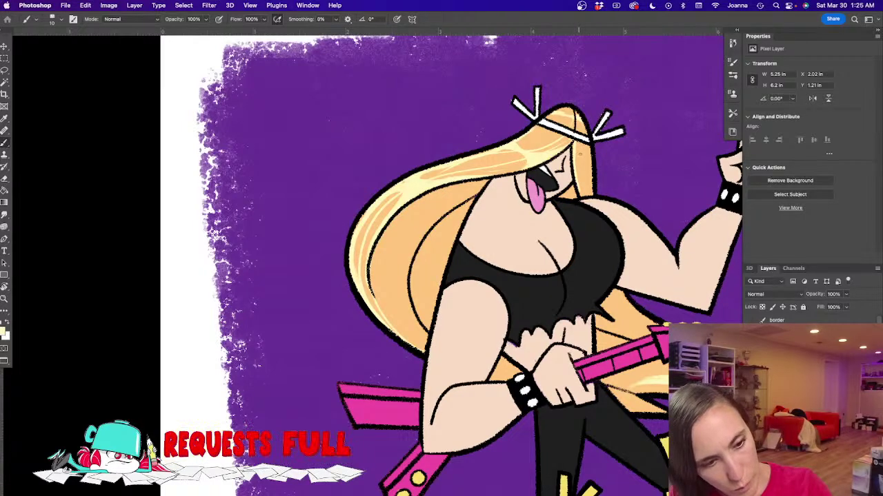
Step: Add fine pale yellow strands to the lower hair flowing out behind the guitar neck
left_click(369, 350, "alt")
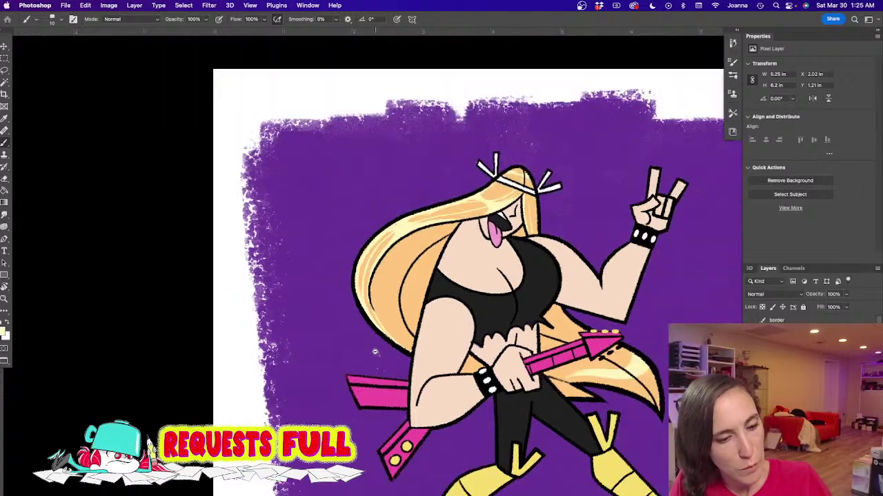
left_click(612, 396, "super")
left_click(612, 396, "super")
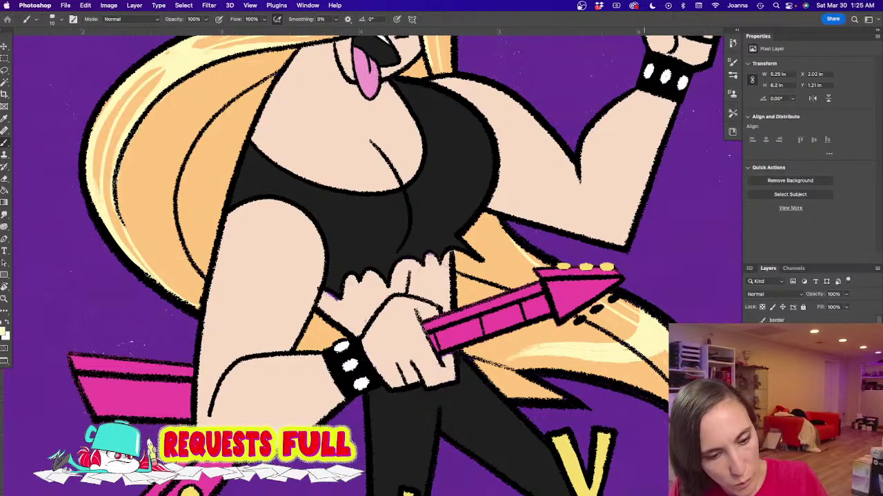
left_click(407, 348, "alt")
left_click(407, 348, "alt")
left_click(407, 347, "alt")
left_click_drag(273, 357, 377, 324)
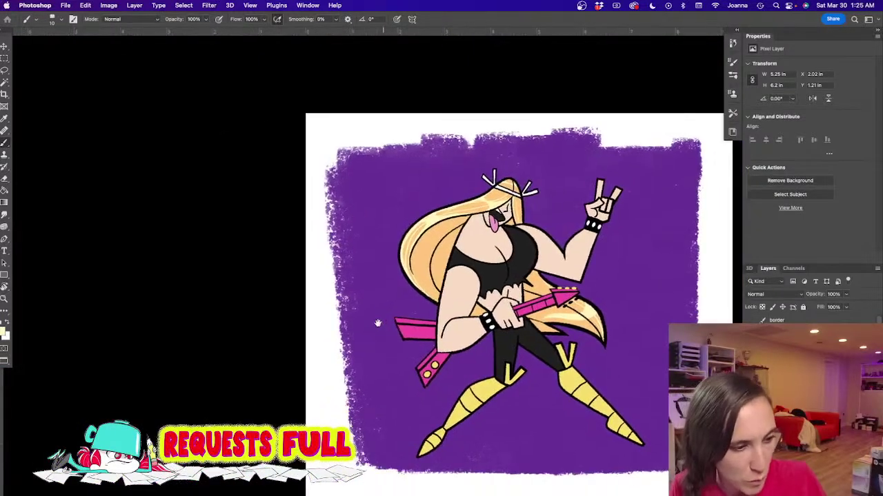
left_click_drag(353, 365, 313, 320)
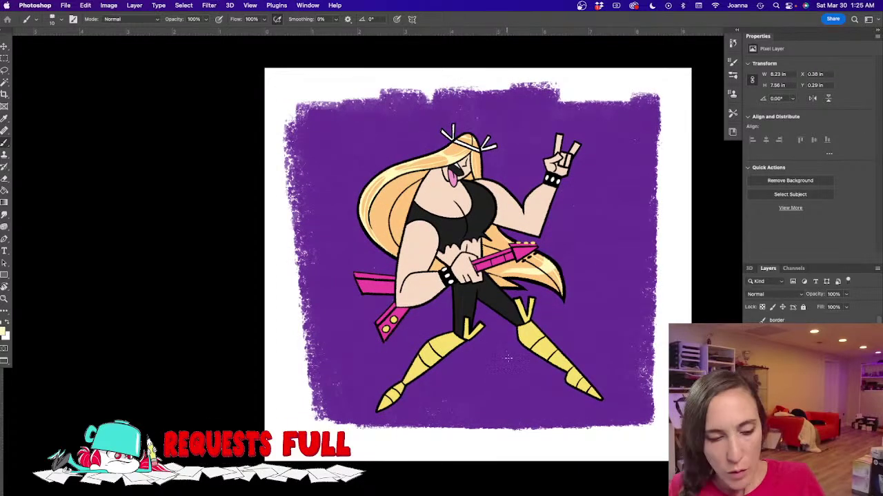
Step: Recolor the purple background to a brighter violet with Hue/Saturation, using hue +3, lightness +51 and a higher saturation
key("super+u")
left_click_drag(631, 378, 652, 384)
left_click_drag(646, 428, 655, 427)
left_click_drag(631, 400, 637, 379)
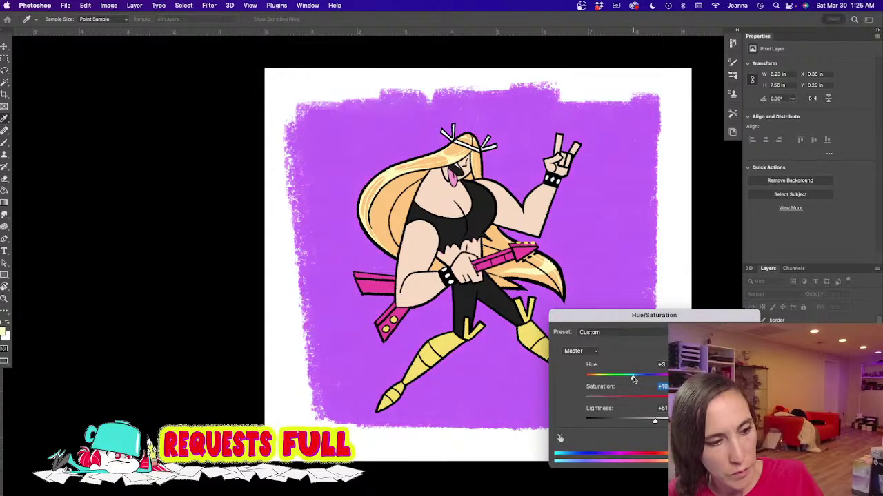
key("Return")
key("b")
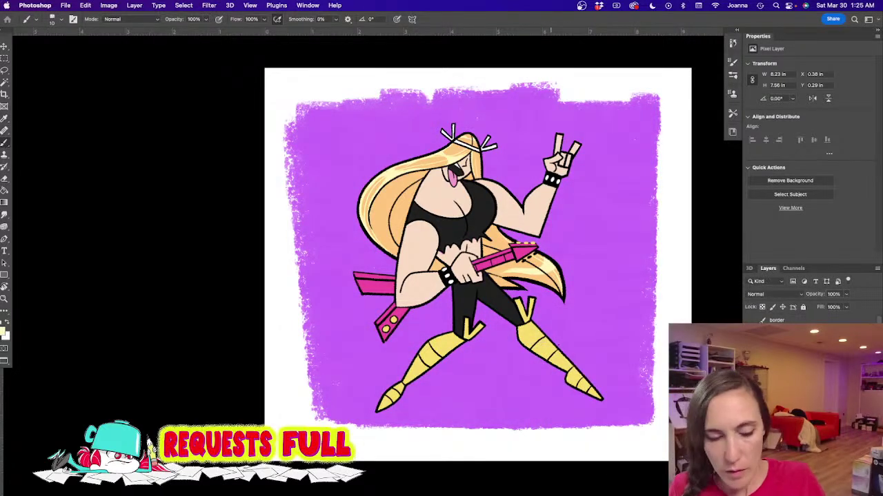
key("i")
left_click(662, 396)
key("b")
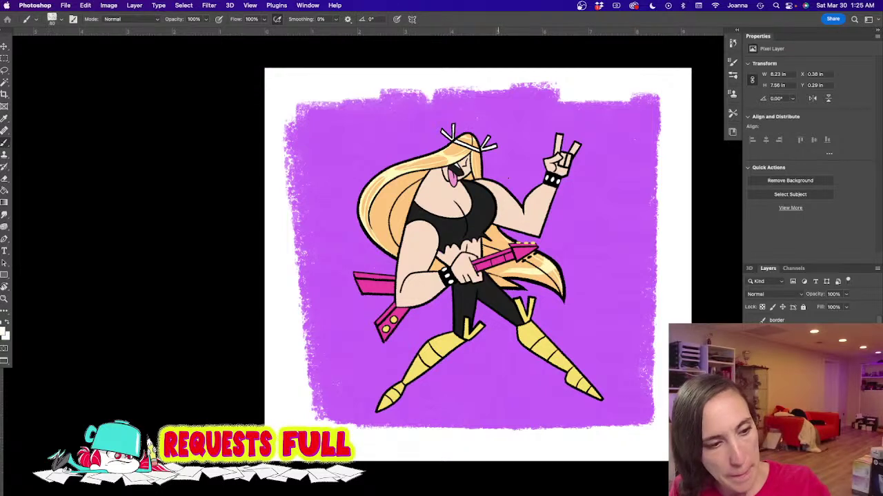
key("bracketright")
key("bracketright")
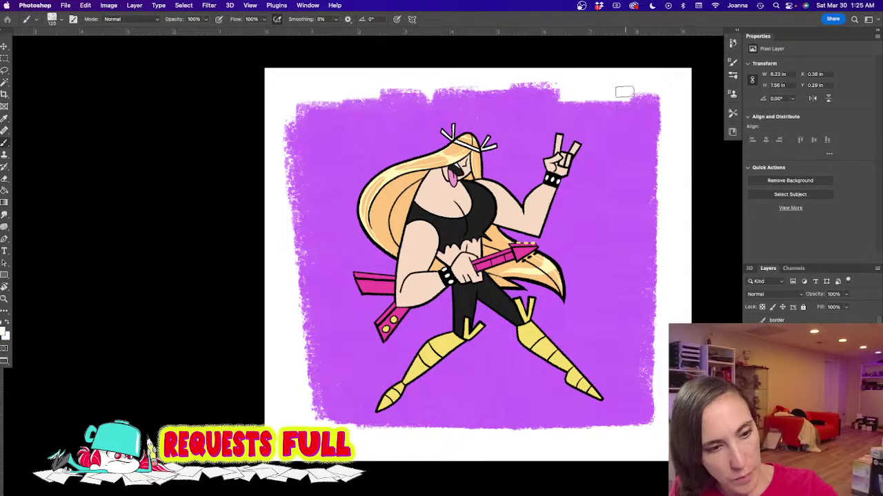
mouse_move(637, 95)
left_mouse_down()
mouse_move(399, 401)
mouse_move(574, 410)
mouse_move(608, 402)
mouse_move(507, 386)
mouse_move(386, 390)
left_mouse_up()
mouse_move(610, 404)
left_mouse_down()
mouse_move(662, 61)
mouse_move(653, 46)
mouse_move(645, 100)
left_mouse_up()
key("ctrl+z")
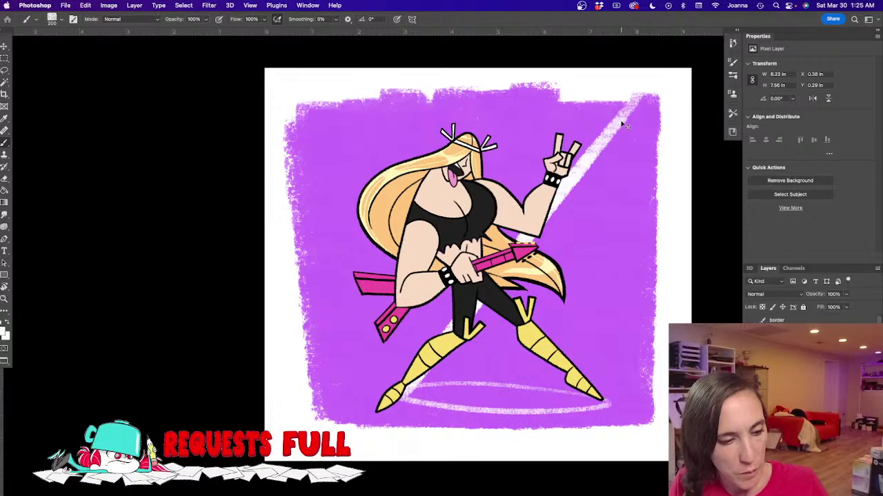
key("ctrl+z")
key("ctrl+z")
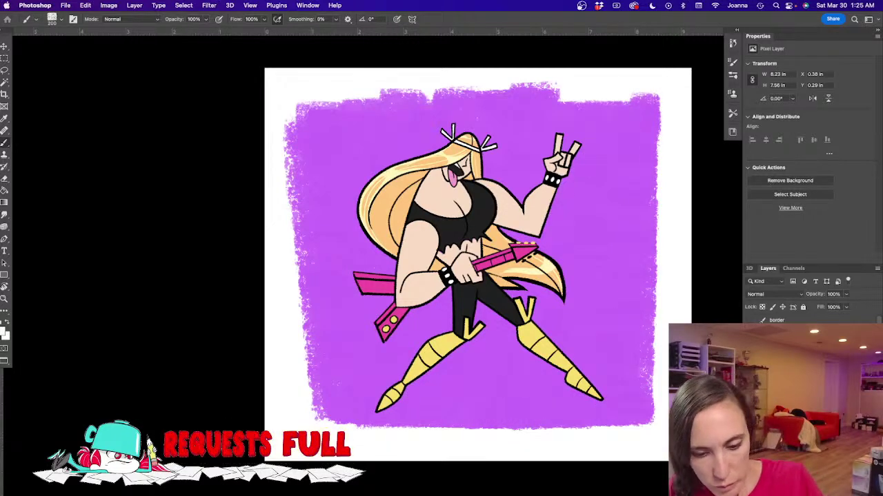
Step: Pick a bright yellow-green and paint a filled spotlight beam behind the character, from the background's upper right corner to a rounded base at the feet
left_click(4, 330)
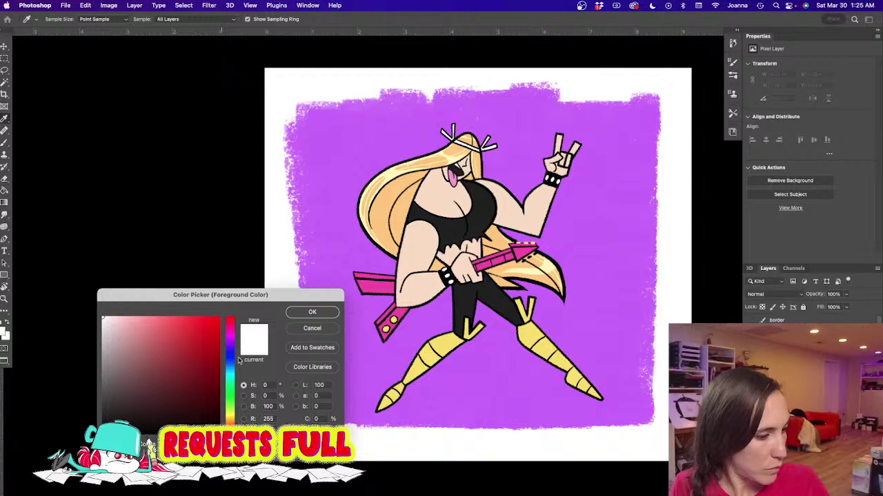
left_click(230, 406)
left_click(185, 321)
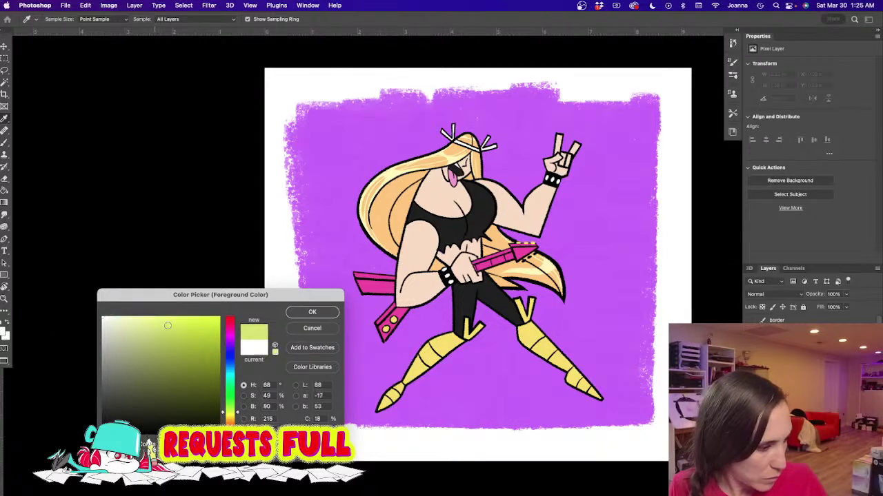
left_click(312, 312)
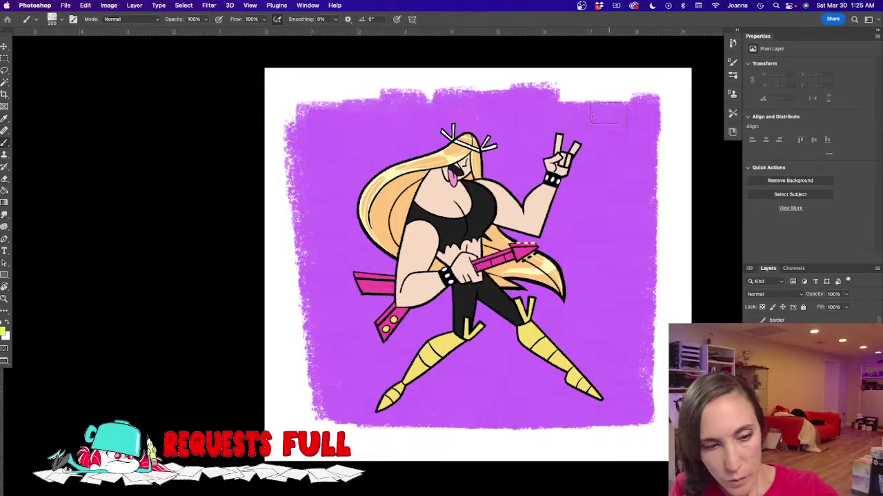
left_click_drag(648, 94, 522, 200)
mouse_move(407, 335)
left_mouse_down()
mouse_move(347, 395)
mouse_move(410, 409)
mouse_move(597, 403)
mouse_move(653, 91)
mouse_move(373, 395)
mouse_move(581, 399)
mouse_move(633, 138)
mouse_move(595, 204)
mouse_move(390, 403)
mouse_move(490, 386)
mouse_move(578, 390)
mouse_move(429, 398)
mouse_move(614, 167)
mouse_move(462, 343)
mouse_move(473, 358)
mouse_move(593, 217)
mouse_move(602, 320)
mouse_move(647, 105)
mouse_move(606, 253)
mouse_move(556, 313)
mouse_move(538, 315)
mouse_move(471, 379)
mouse_move(520, 374)
mouse_move(527, 355)
mouse_move(527, 385)
mouse_move(552, 404)
left_mouse_up()
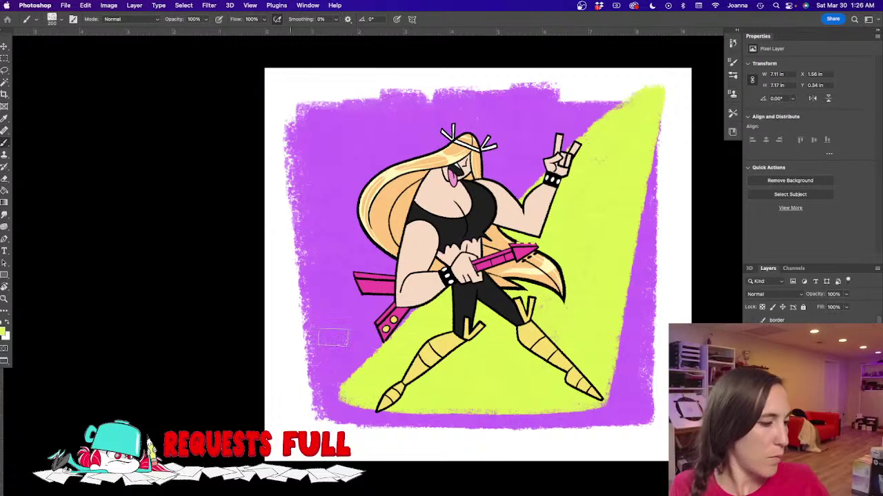
Step: Reduce the brush to 80 and extend the yellow-green beam's lower left corner with a cleaner edge
key("bracketleft")
key("bracketleft")
key("bracketleft")
key("bracketleft")
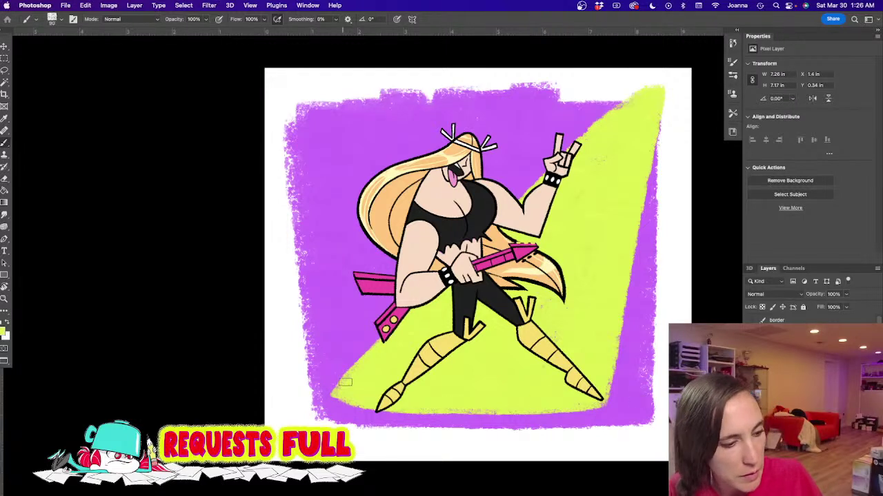
mouse_move(356, 373)
left_mouse_down()
mouse_move(332, 397)
mouse_move(359, 407)
left_mouse_up()
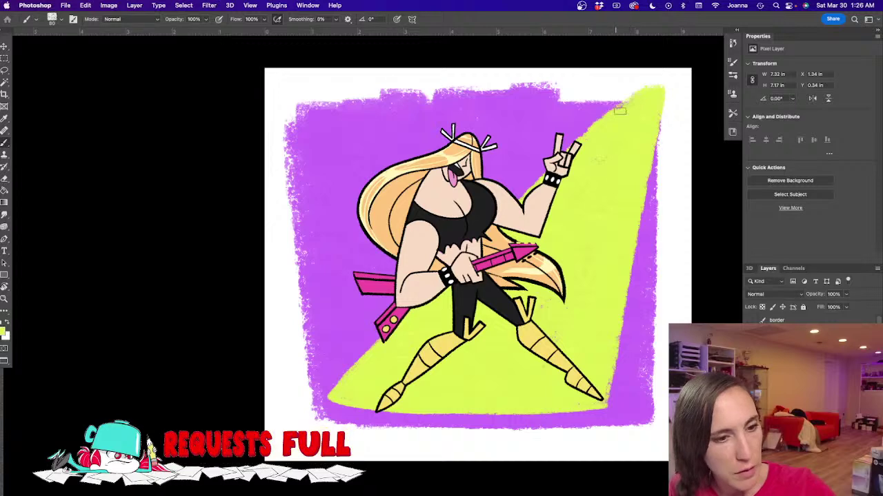
Step: Set the yellow-green beam layer's blend mode to Pin Light and add a new layer
left_click(760, 294)
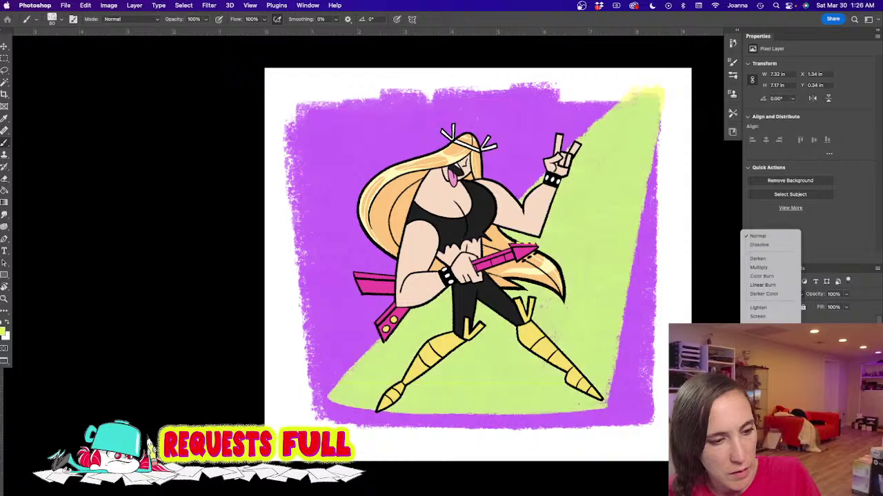
left_click(759, 401)
left_click(837, 491)
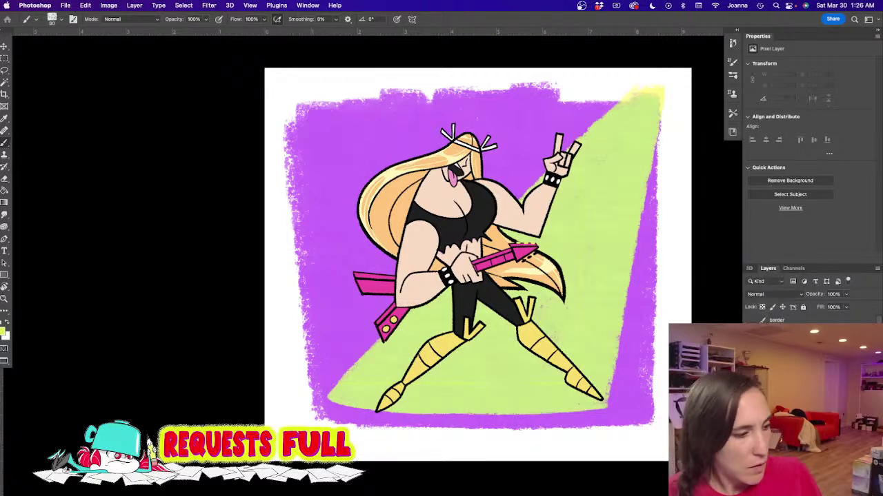
Step: Pick a bright green (H 128, S 73, B 96) and outline a closed zigzag of straight lines from the background's upper left to its lower right corner
left_click(3, 332)
left_click(229, 394)
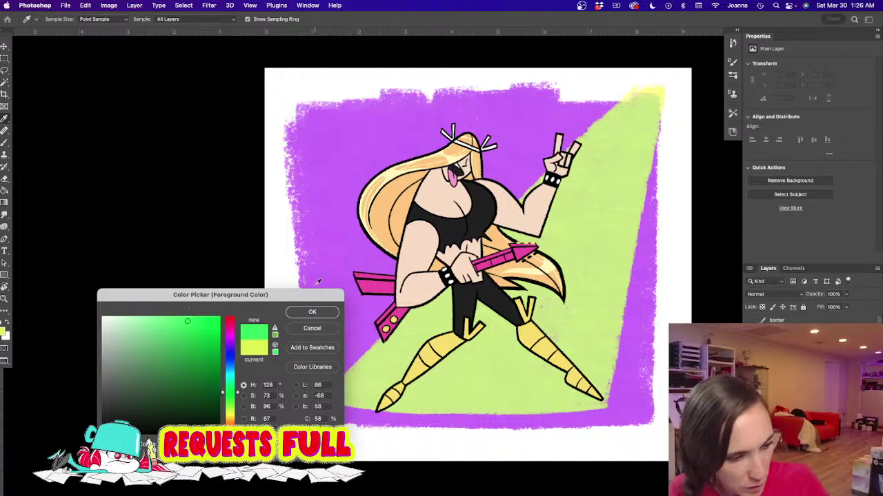
left_click(311, 312)
left_click(291, 96)
left_click(353, 270, "shift")
left_click(393, 201, "shift")
left_click(474, 380, "shift")
left_click(530, 306, "shift")
left_click(650, 435, "shift")
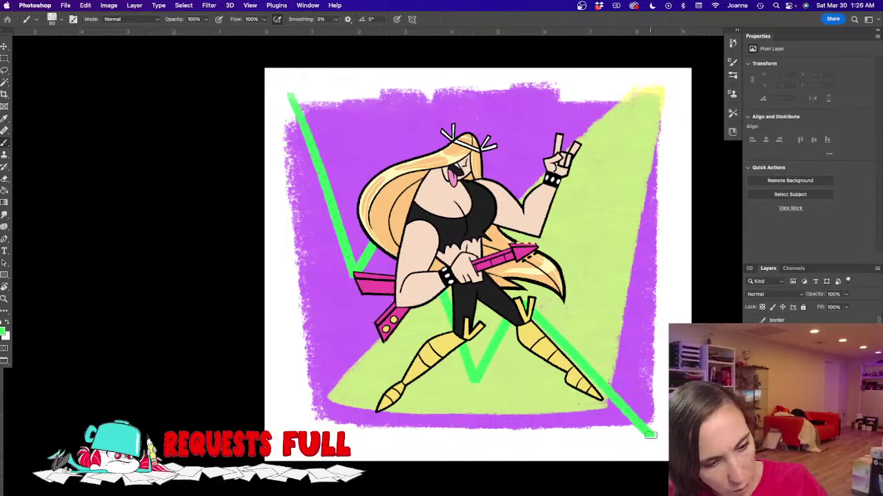
left_click(564, 181, "shift")
left_click(498, 274, "shift")
left_click(451, 125, "shift")
left_click(390, 200, "shift")
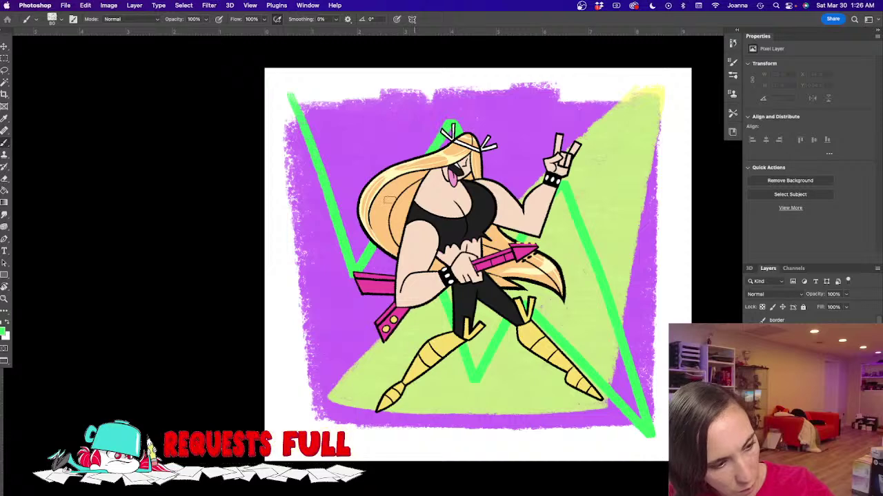
left_click(292, 94, "shift")
Step: Enlarge the brush to 100 and fill the inside of the zigzag outline with the green
key("]")
key("]")
mouse_move(296, 100)
left_mouse_down()
mouse_move(360, 252)
mouse_move(324, 142)
mouse_move(383, 206)
mouse_move(354, 264)
mouse_move(352, 193)
mouse_move(315, 135)
mouse_move(369, 207)
left_mouse_up()
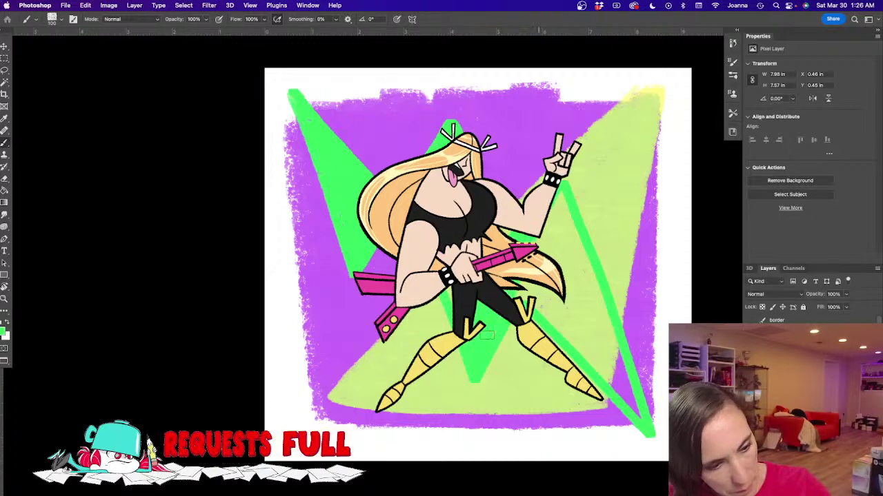
mouse_move(558, 195)
left_mouse_down()
mouse_move(521, 294)
mouse_move(641, 417)
mouse_move(573, 209)
mouse_move(557, 195)
mouse_move(539, 296)
mouse_move(622, 404)
mouse_move(563, 199)
mouse_move(555, 309)
mouse_move(572, 275)
mouse_move(582, 297)
mouse_move(584, 279)
mouse_move(572, 315)
left_mouse_up()
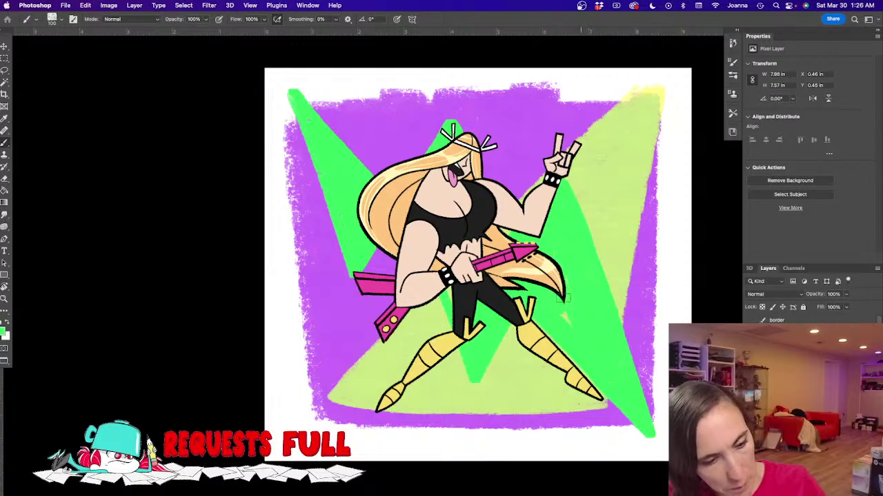
Step: Try out blend modes on the green zigzag layer and set it to Hard Light
left_click(772, 293)
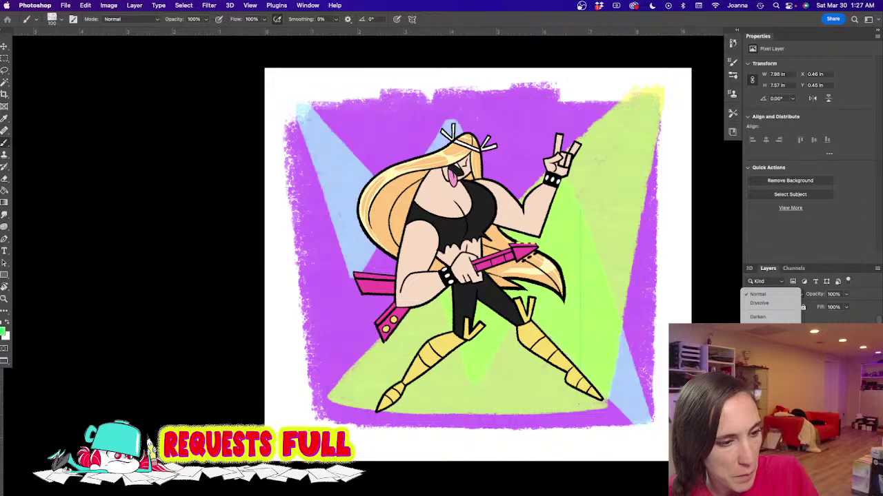
key("Escape")
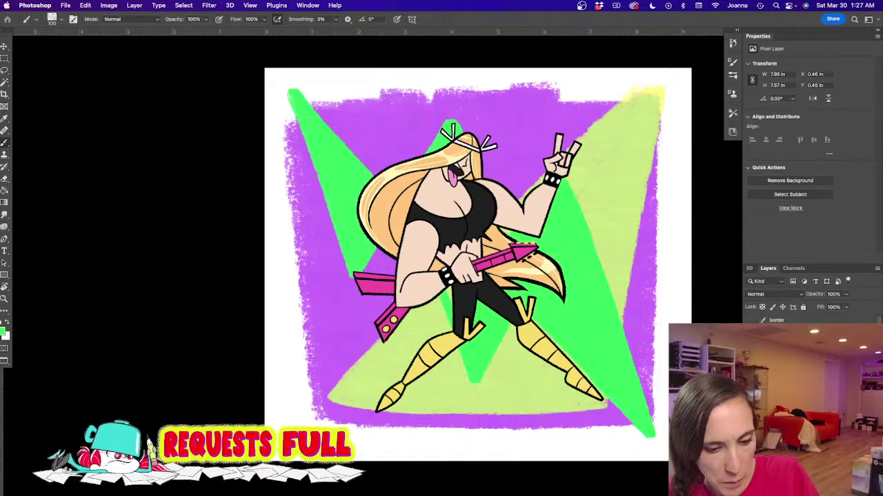
left_click(772, 294)
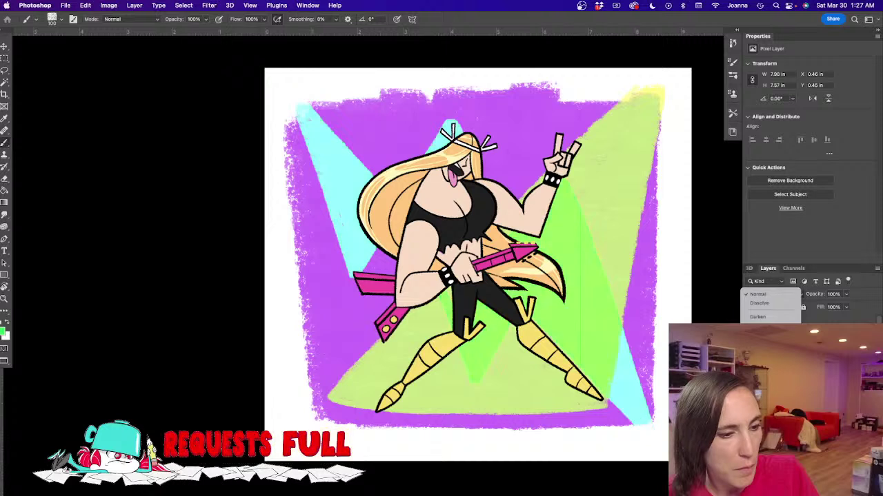
left_click(762, 435)
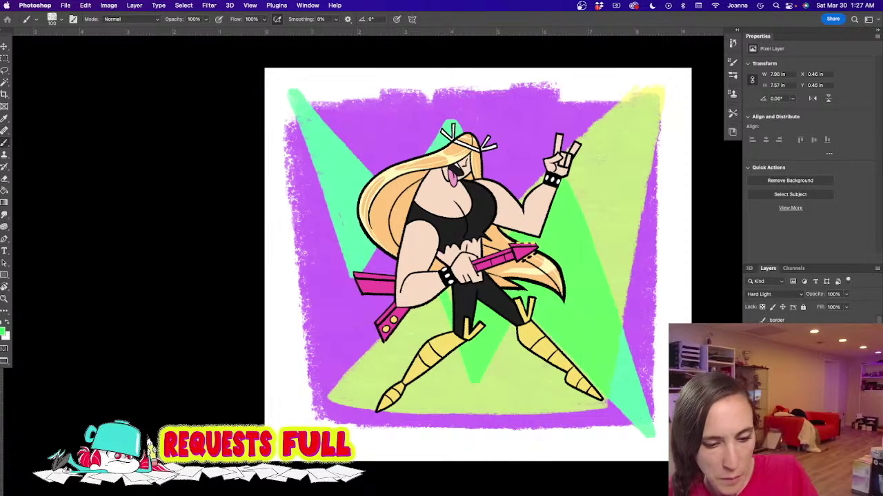
Step: Lower the yellow-green beam layer's opacity and set the green zigzag layer's opacity to 73%
left_click(783, 387)
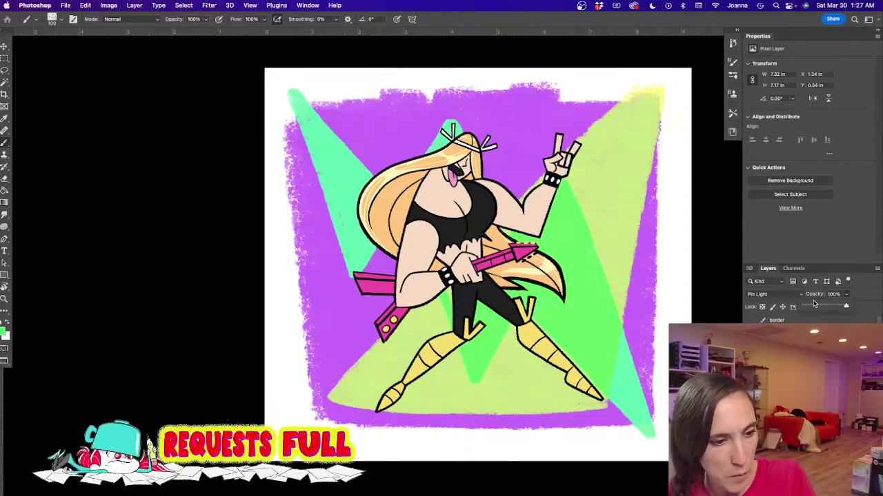
left_click_drag(806, 306, 828, 305)
left_click(776, 344)
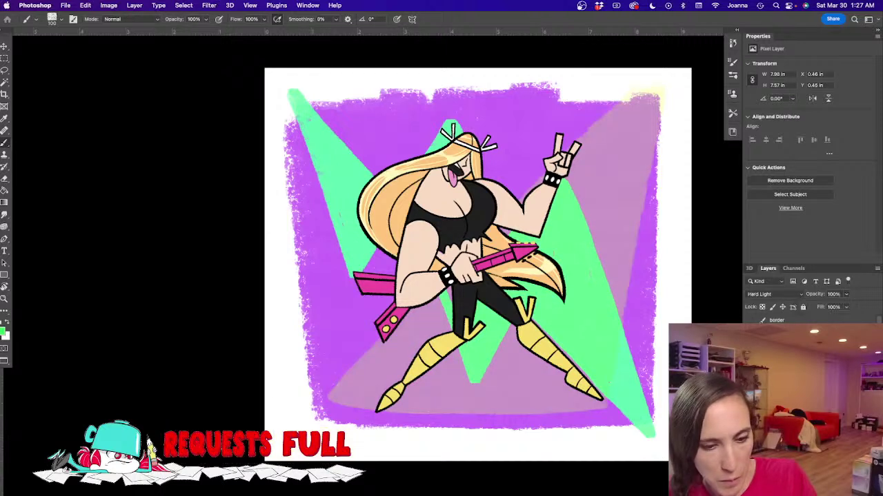
left_click(846, 296)
left_click_drag(818, 308, 835, 308)
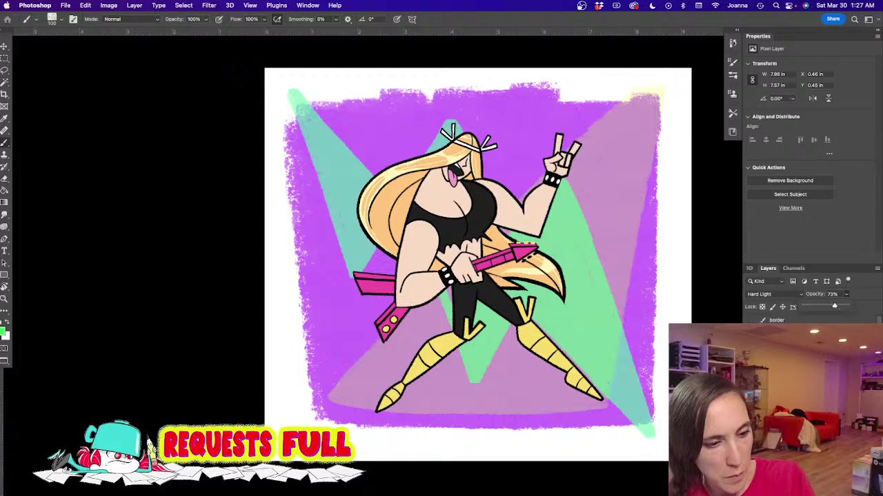
Step: Set the green zigzag layer's blend mode to Luminosity and the spotlight beam layer's blend mode to Difference
left_click(762, 295)
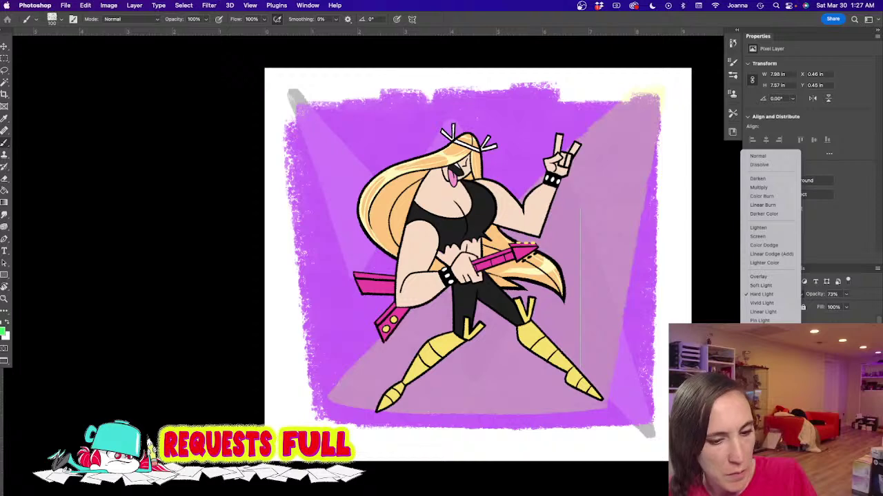
left_click(764, 410)
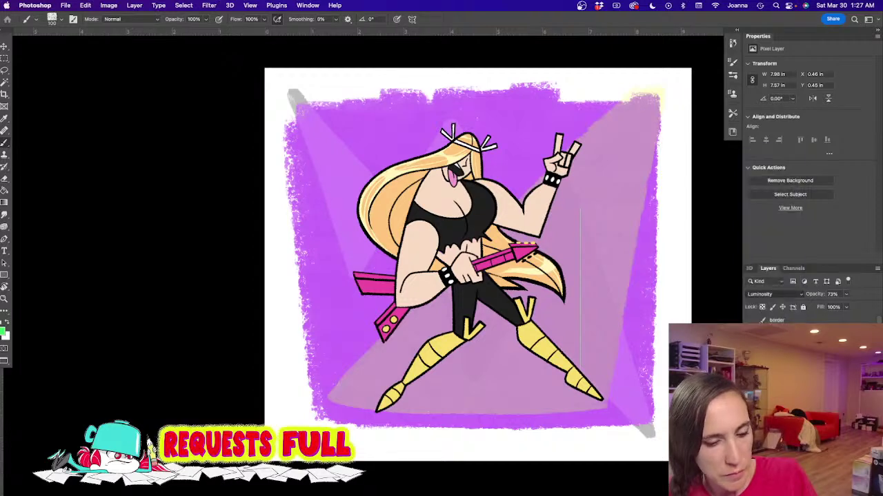
left_click(779, 366)
left_click(760, 295)
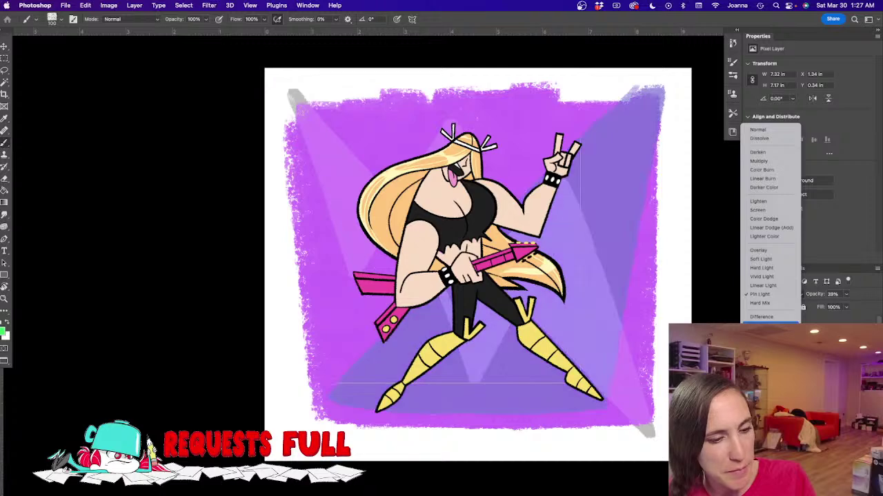
left_click(762, 317)
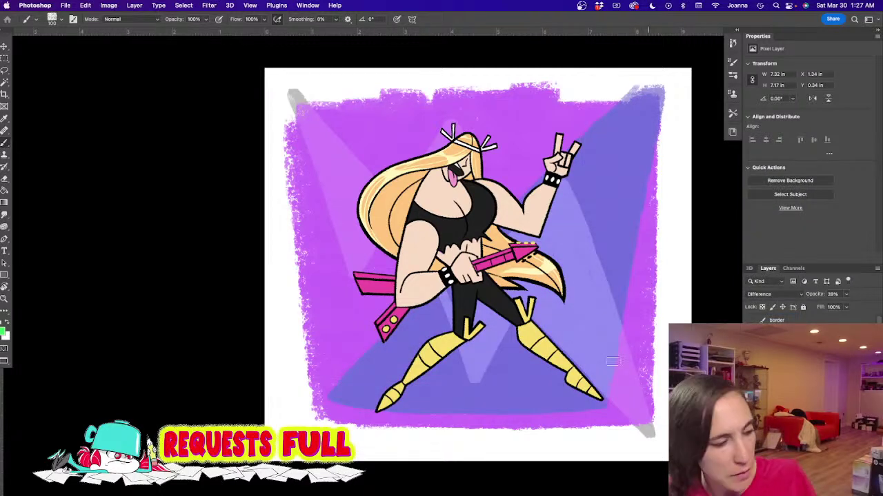
Step: Using the brush in Clear mode, cut jagged notches into the beam's right edge and erase the zigzag's tip overhanging the background's lower right corner
left_click(134, 18)
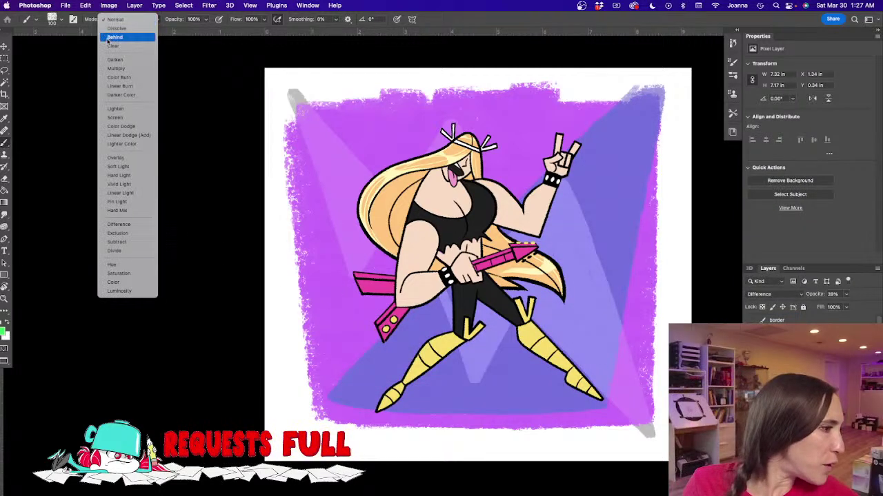
left_click(150, 43)
mouse_move(660, 90)
left_mouse_down()
mouse_move(660, 134)
mouse_move(649, 150)
left_mouse_up()
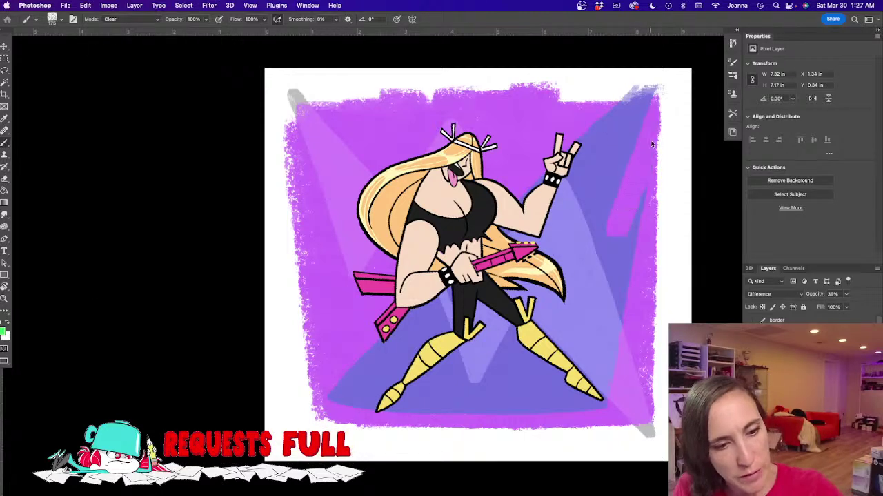
key("bracketleft")
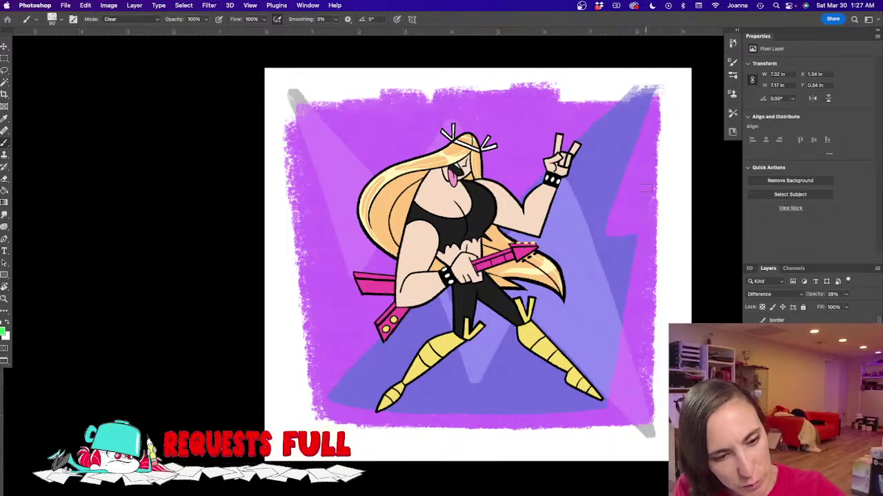
key("bracketleft")
key("bracketleft")
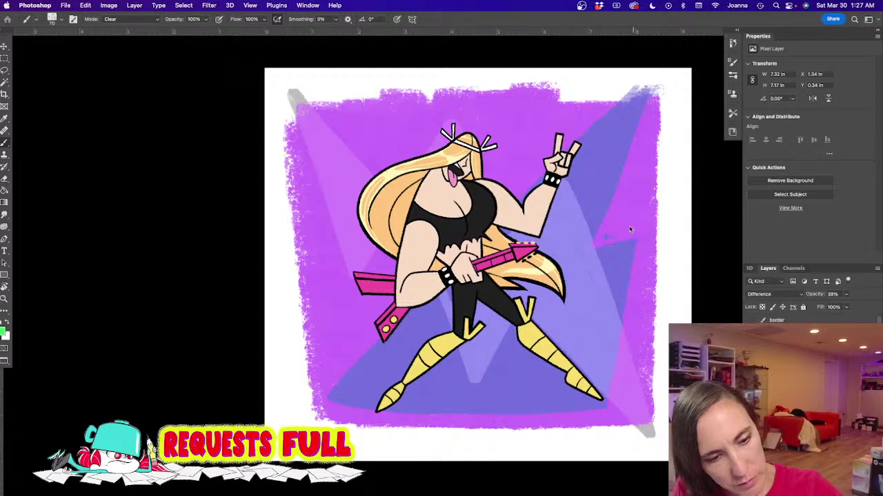
mouse_move(635, 243)
left_mouse_down()
mouse_move(570, 339)
mouse_move(633, 325)
mouse_move(629, 275)
left_mouse_up()
left_click_drag(600, 324, 624, 298)
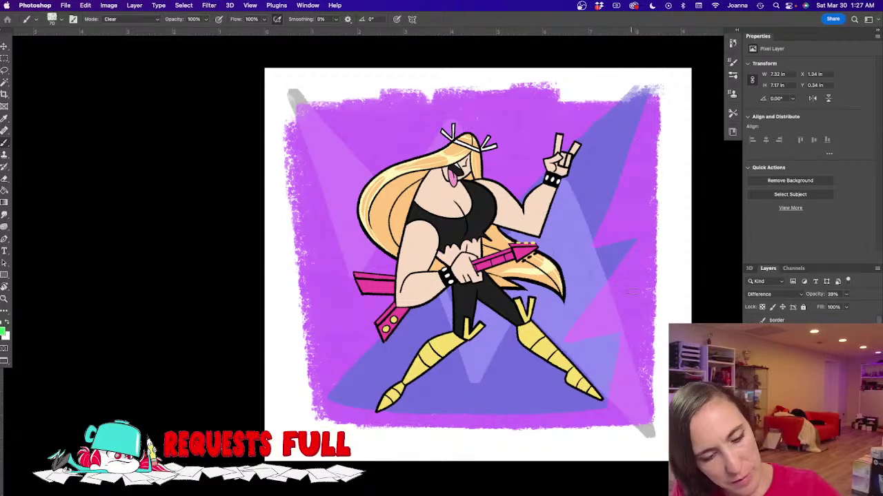
mouse_move(624, 337)
left_mouse_down()
mouse_move(564, 406)
mouse_move(612, 398)
left_mouse_up()
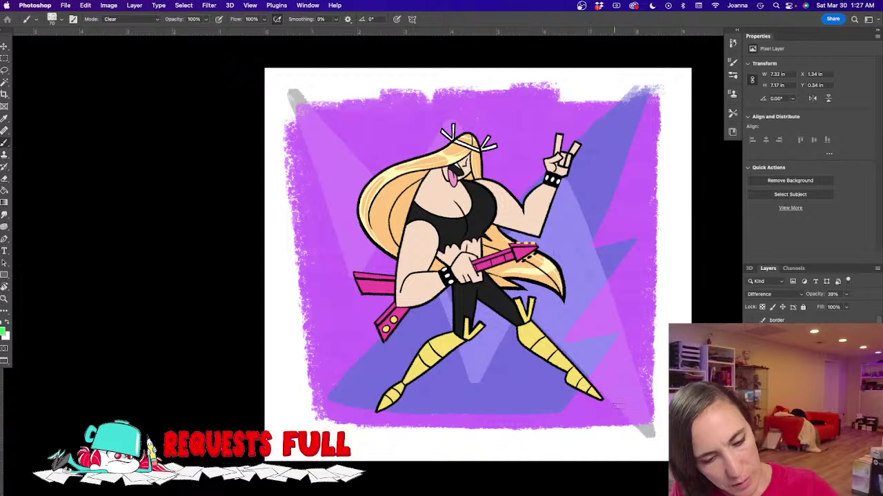
left_click(617, 400, "super")
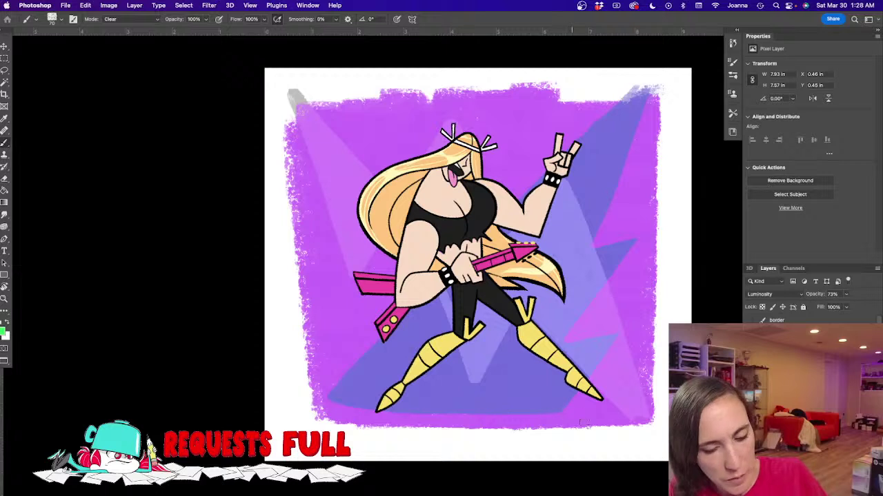
Step: Move the beam layer down and to the left so its base reaches the violet background's lower left corner
key("v")
left_click_drag(352, 392, 349, 404)
key("super+z")
left_click(489, 367, "super")
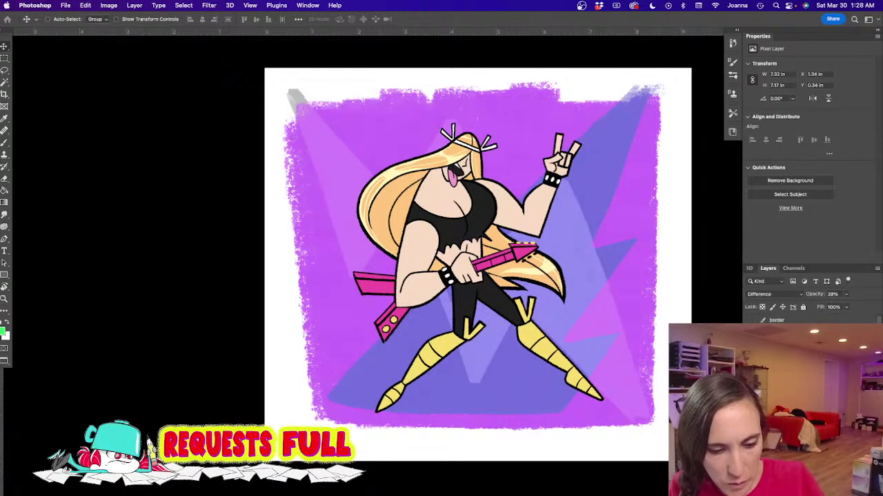
left_click_drag(376, 378, 358, 387)
left_click_drag(277, 399, 262, 373)
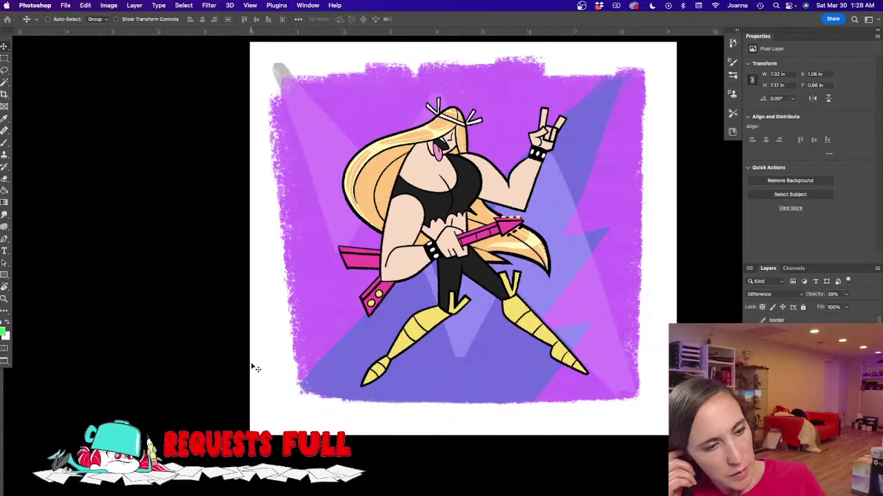
Step: Merge the zigzag and beam layers with the violet background into a single layer
left_click(793, 380)
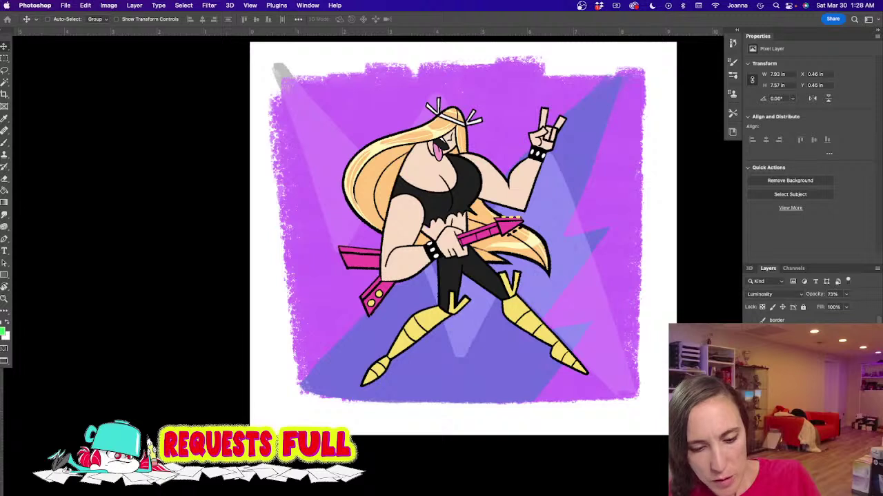
left_click(793, 400, "shift")
key("super+e")
Step: Enlarge the Clear-mode brush and erase the green tip at the upper left corner and the background's left edge
key("b")
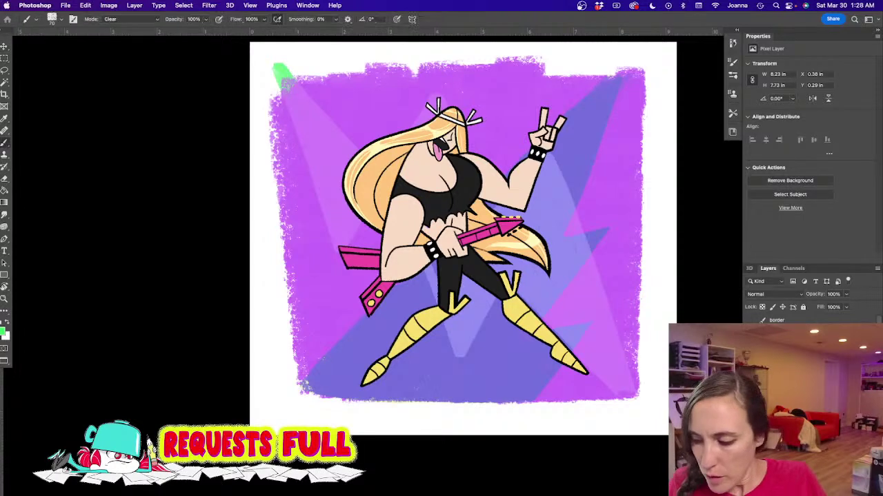
key("bracketright")
key("bracketright")
key("bracketright")
key("bracketright")
key("bracketright")
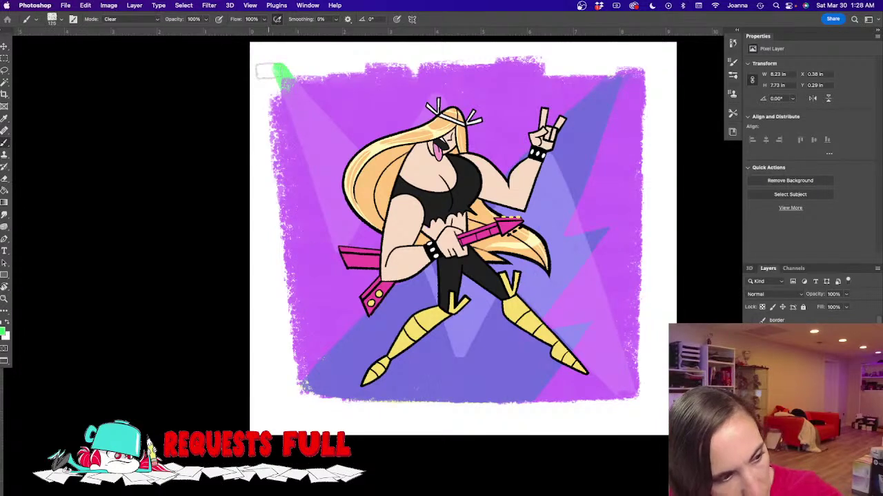
key("bracketright")
key("bracketright")
mouse_move(280, 72)
left_mouse_down()
mouse_move(285, 89)
mouse_move(272, 116)
mouse_move(281, 262)
left_mouse_up()
key("bracketright")
key("bracketright")
left_click_drag(279, 149, 289, 395)
mouse_move(642, 64)
left_mouse_down()
mouse_move(656, 197)
mouse_move(638, 414)
mouse_move(652, 90)
left_mouse_up()
left_click_drag(277, 365, 300, 406)
key("ctrl+z")
key("ctrl+z")
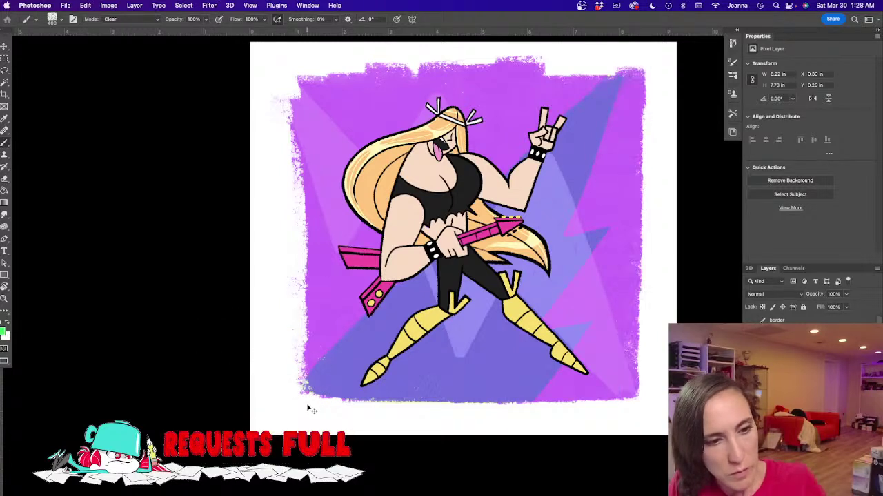
Step: Trim the background's right edge in a stepped line and cut a slanted notch into its left edge with the Clear brush at size 175
mouse_move(651, 78)
left_mouse_down()
mouse_move(633, 209)
mouse_move(653, 207)
mouse_move(632, 414)
left_mouse_up()
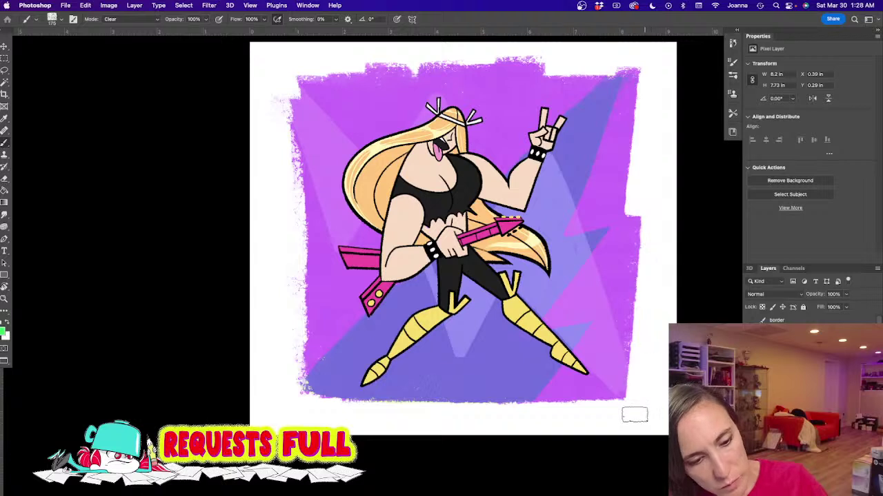
mouse_move(266, 99)
left_mouse_down()
mouse_move(313, 285)
mouse_move(291, 296)
mouse_move(290, 306)
mouse_move(315, 416)
left_mouse_up()
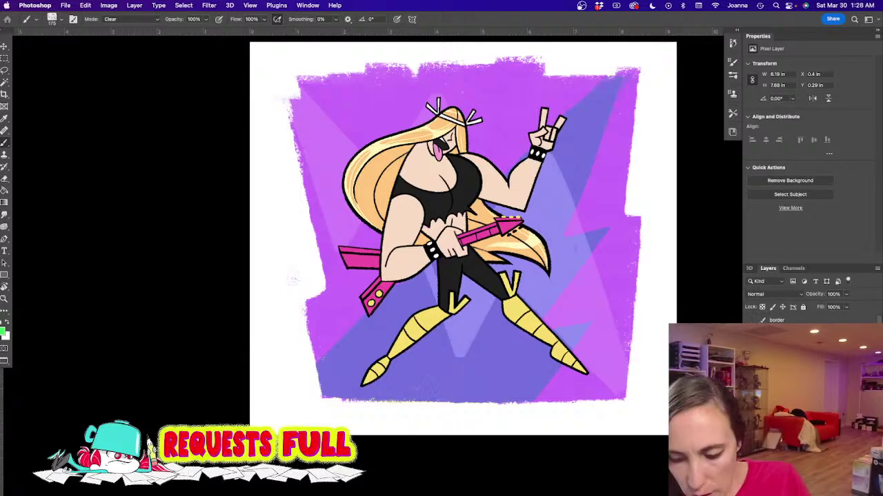
Step: Show the artwork full screen without the interface and examine the character's face, hair and linework up close
left_click(425, 362, "super")
left_click_drag(374, 354, 341, 436)
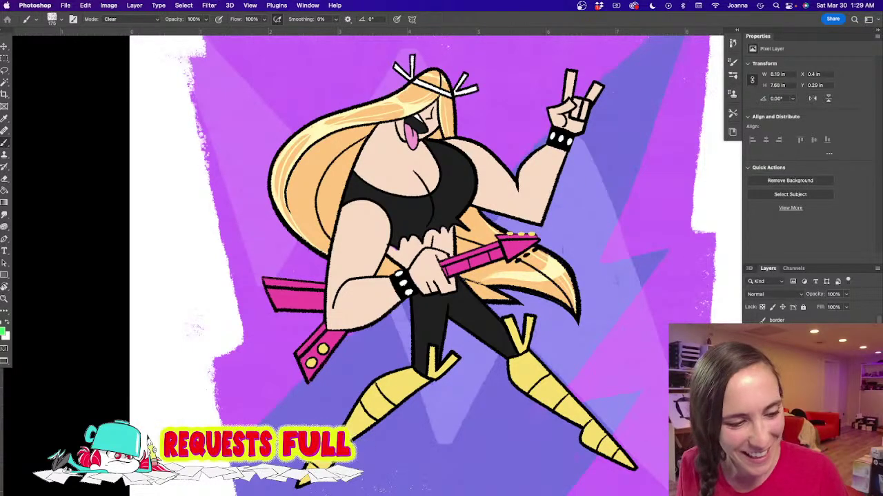
key("v")
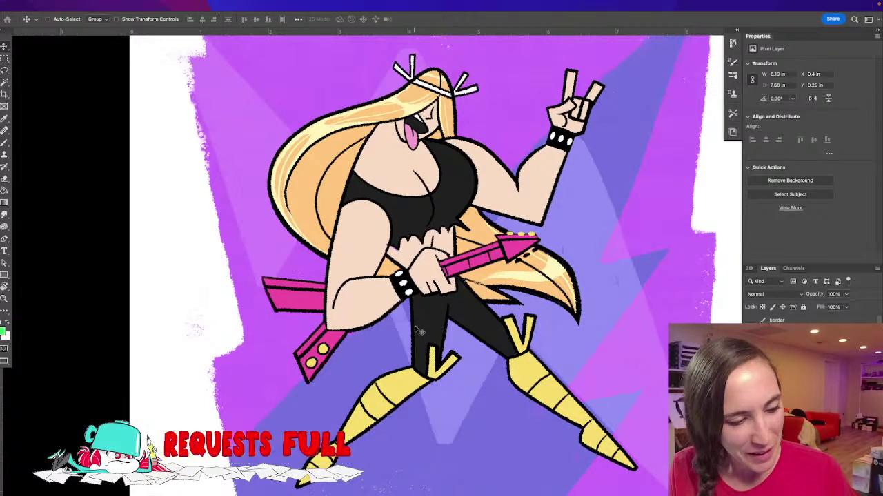
key("f")
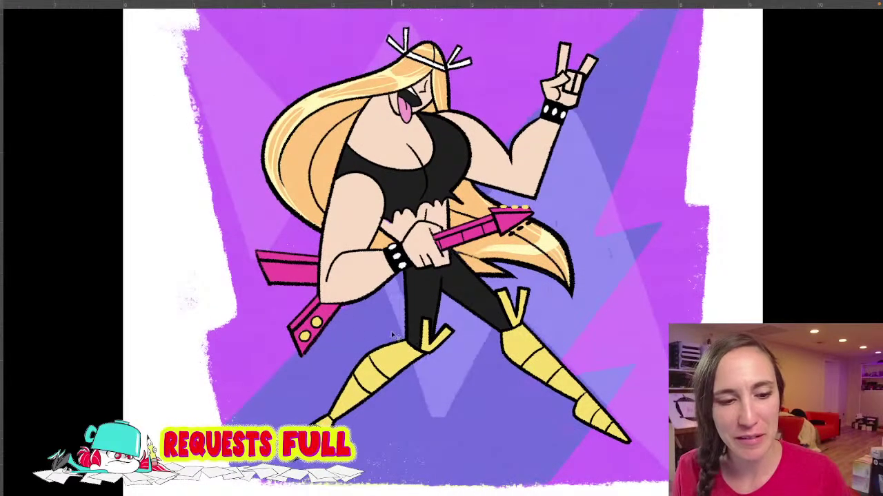
left_click_drag(355, 322, 376, 396)
left_click(374, 383, "super")
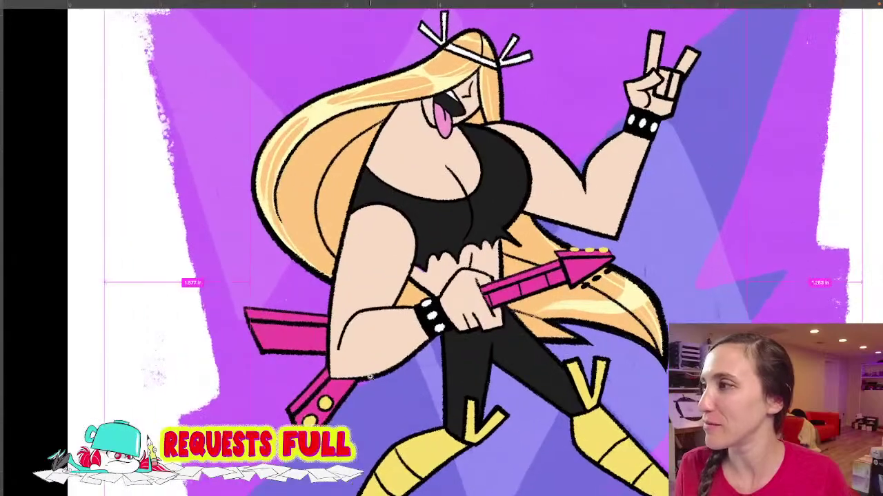
left_click(374, 384, "super")
left_click_drag(404, 323, 285, 479)
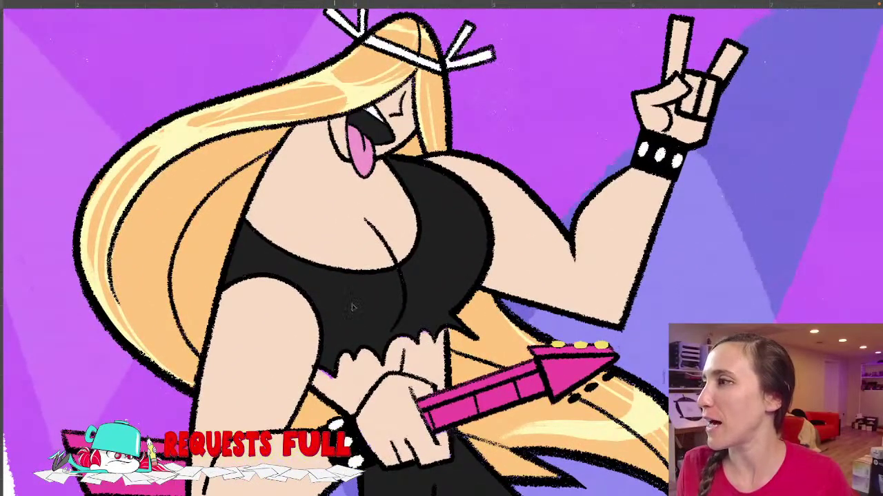
left_click_drag(394, 291, 359, 312)
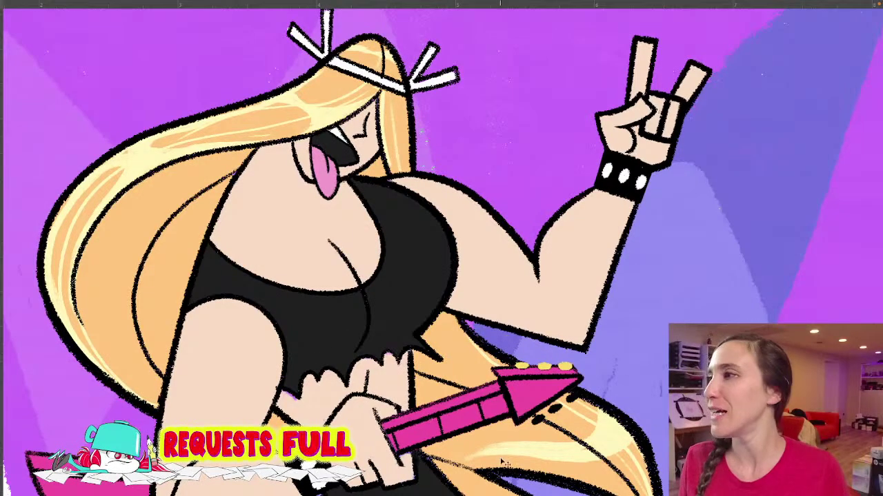
left_click(396, 251)
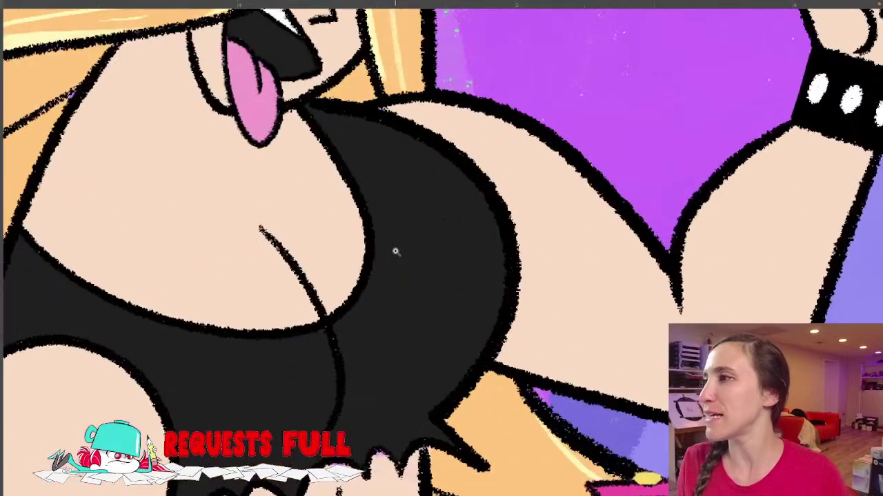
left_click_drag(396, 249, 529, 361)
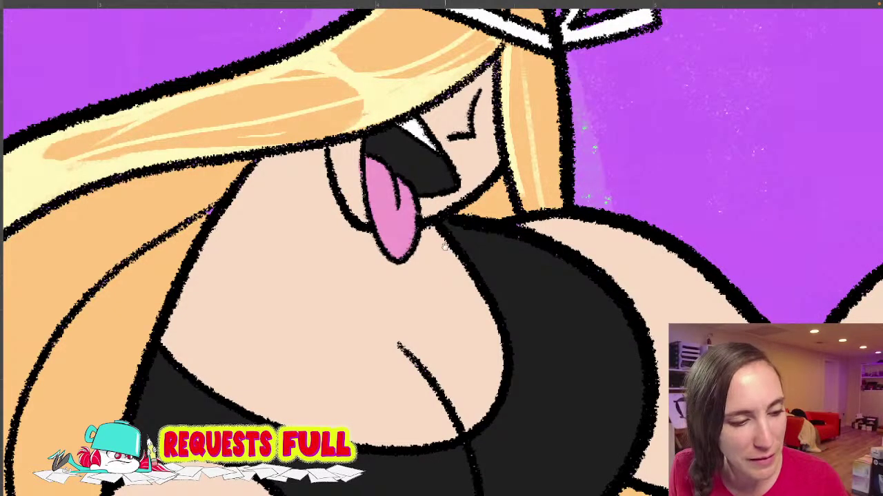
left_click_drag(438, 239, 440, 286)
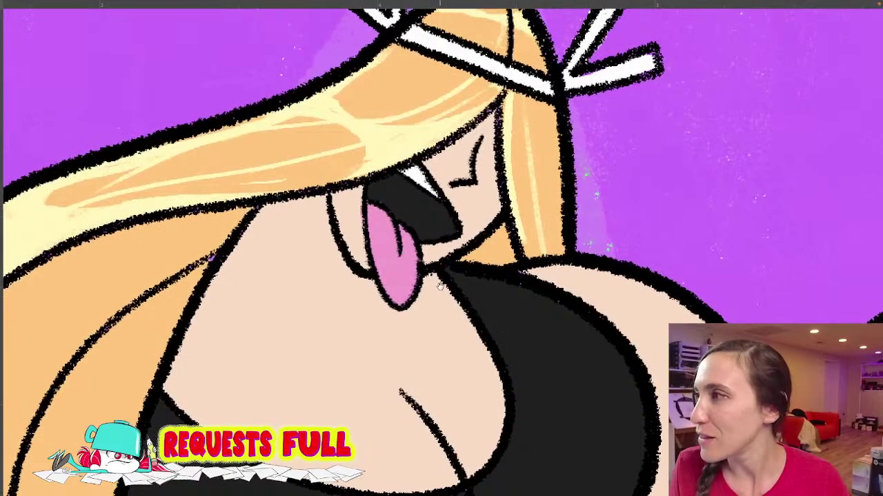
scroll(439, 285, "down", 3)
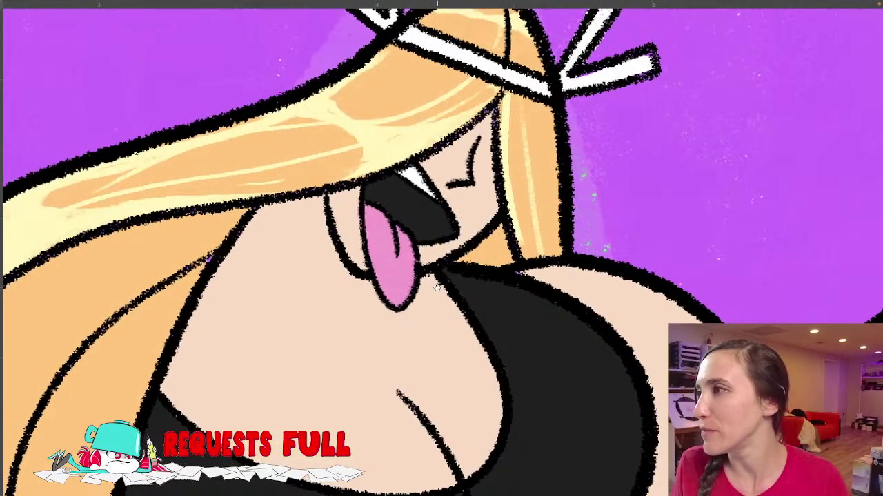
scroll(444, 290, "up", 3)
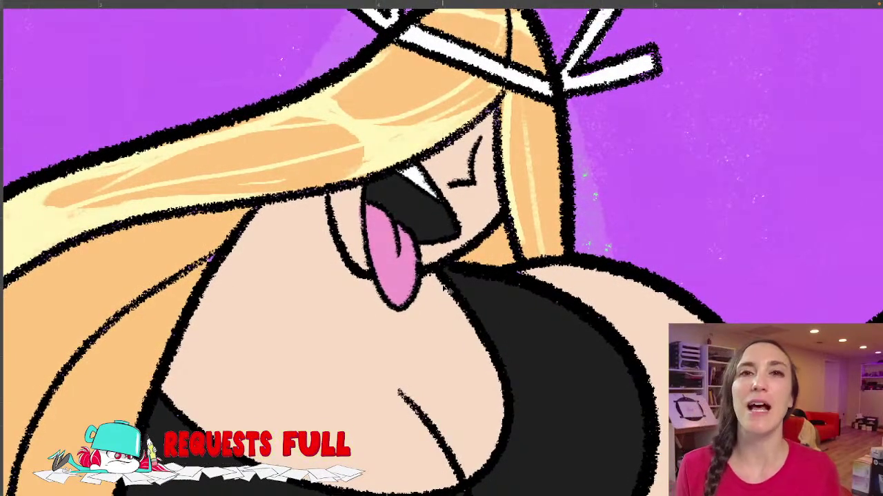